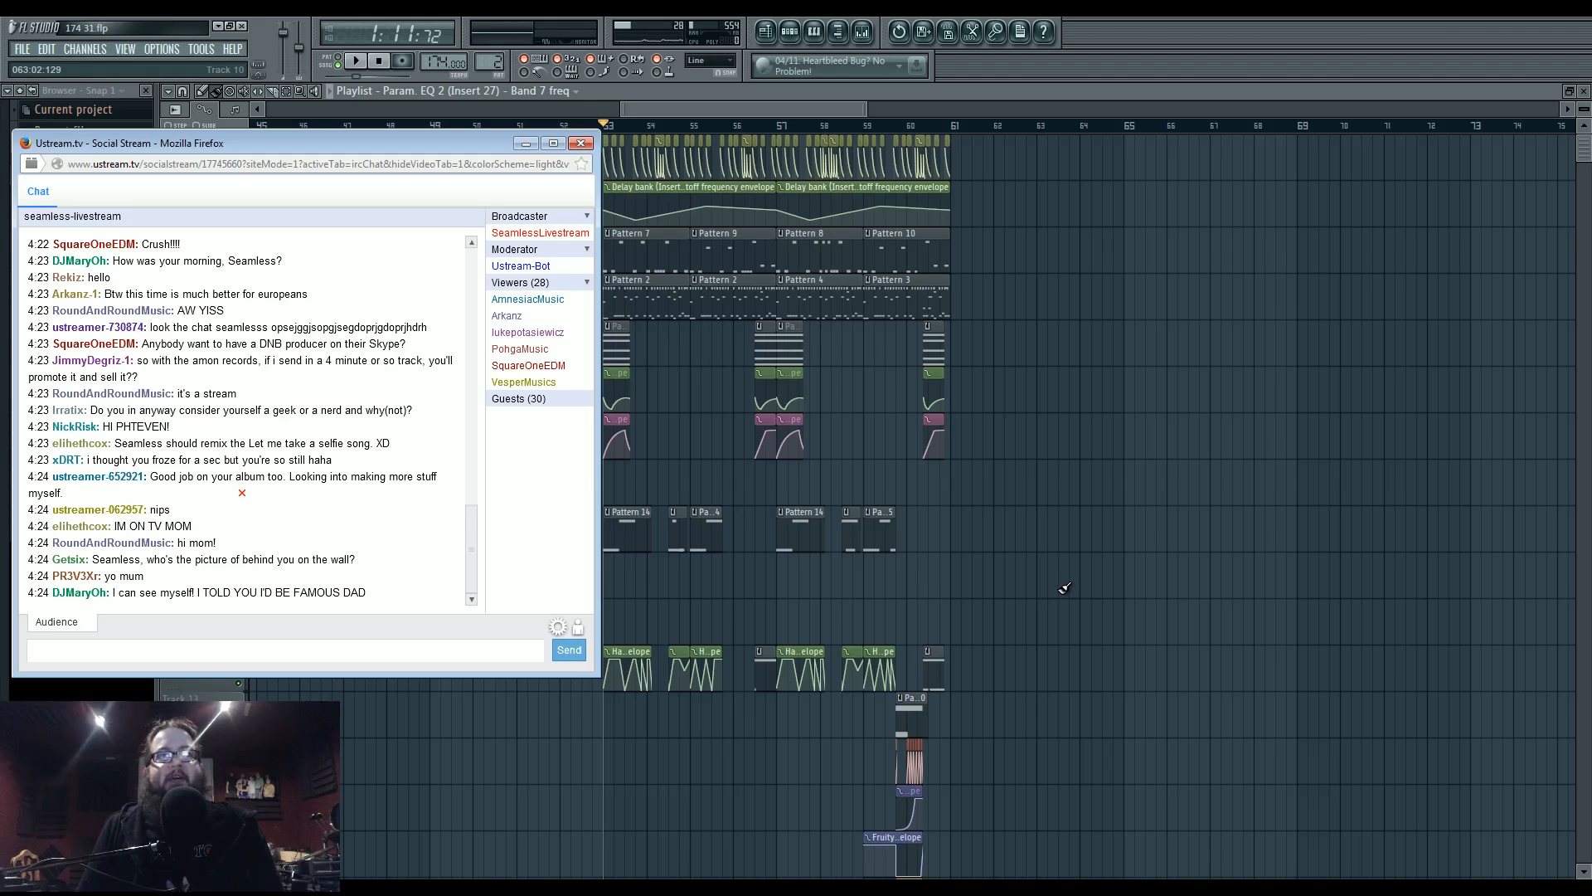
- Bring the FL Studio playlist in front of the Ustream chat window in Firefox
click(1060, 582)
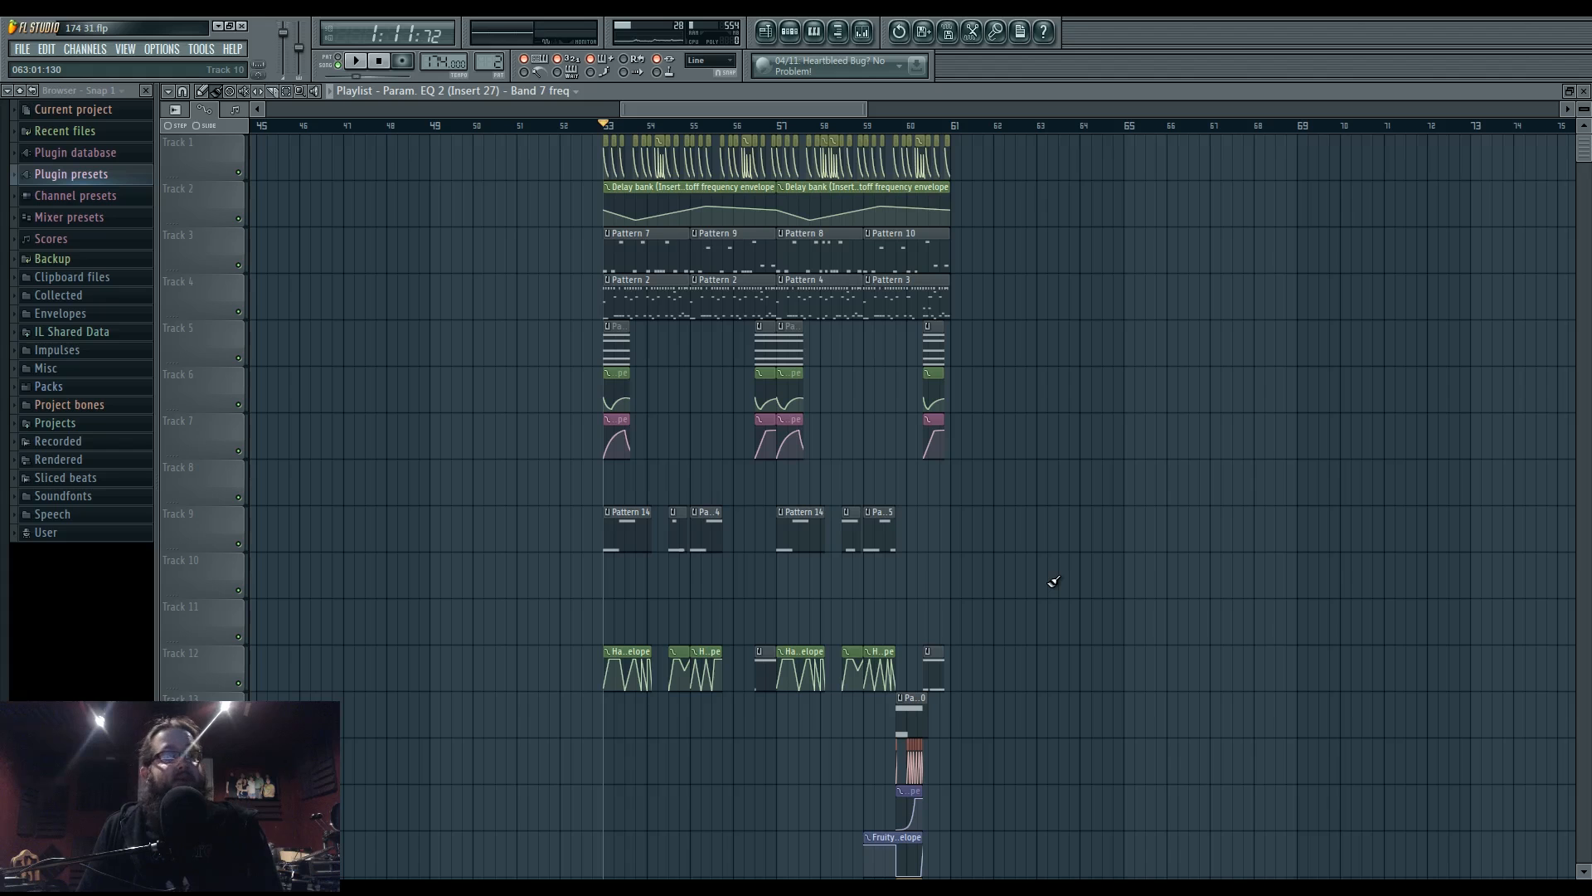
- Scan the arrangement around the drop and set the song position to bar 53
mouse_move(604, 125)
mouse_down()
mouse_move(637, 126)
mouse_move(610, 126)
mouse_up()
drag(511, 341, 971, 568)
scroll(902, 520, down, 6)
scroll(714, 578, up, 3)
scroll(714, 578, up, 1)
scroll(954, 556, down, 1)
scroll(924, 537, up, 4)
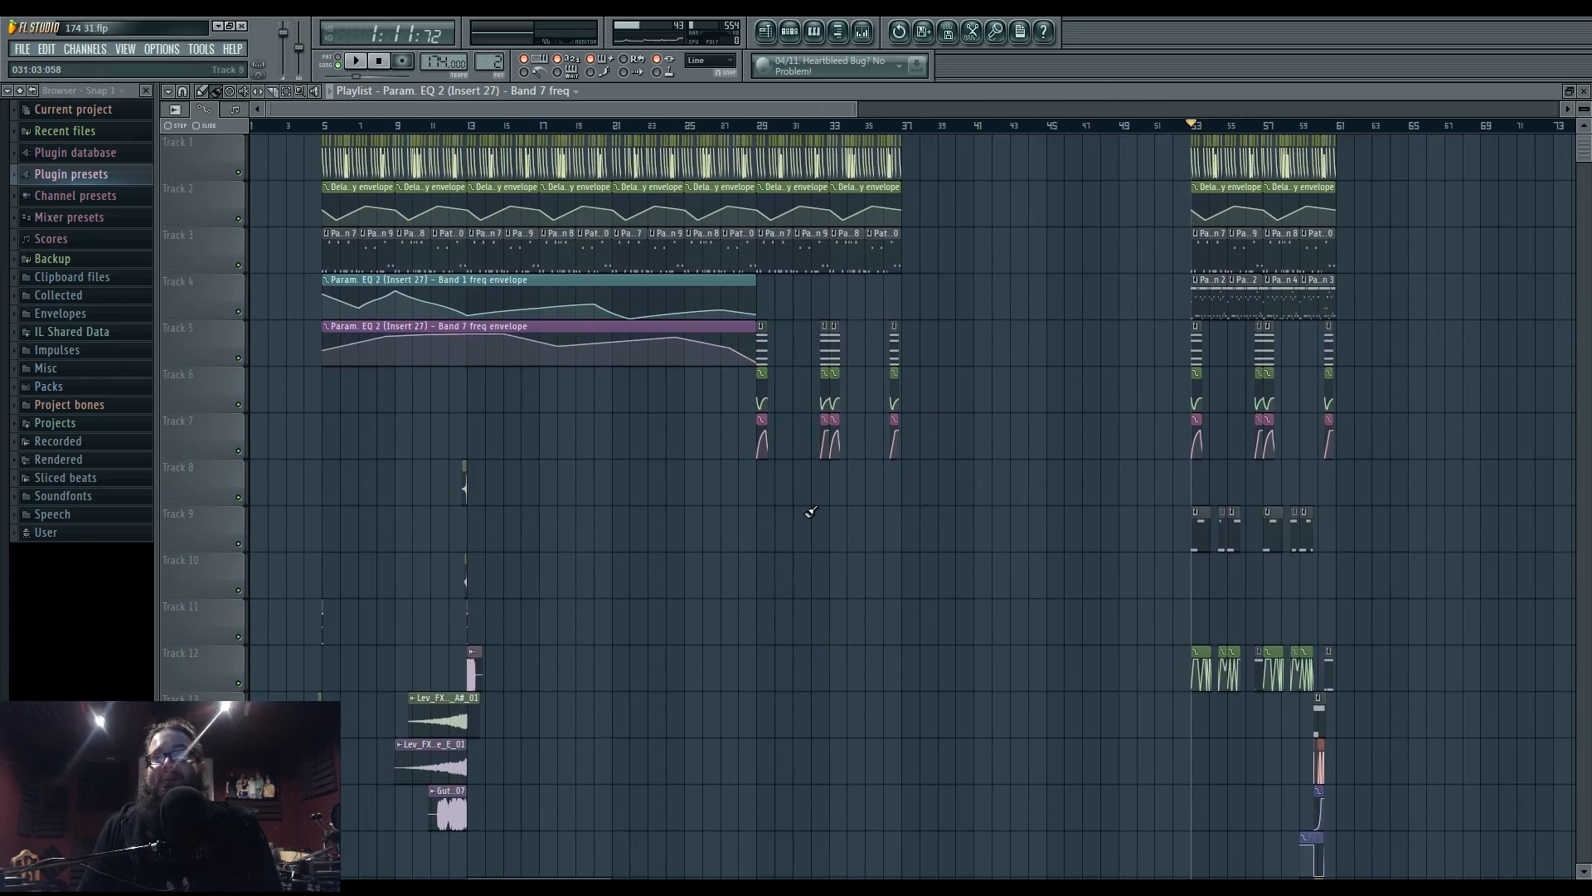
drag(979, 483, 580, 555)
click(785, 127)
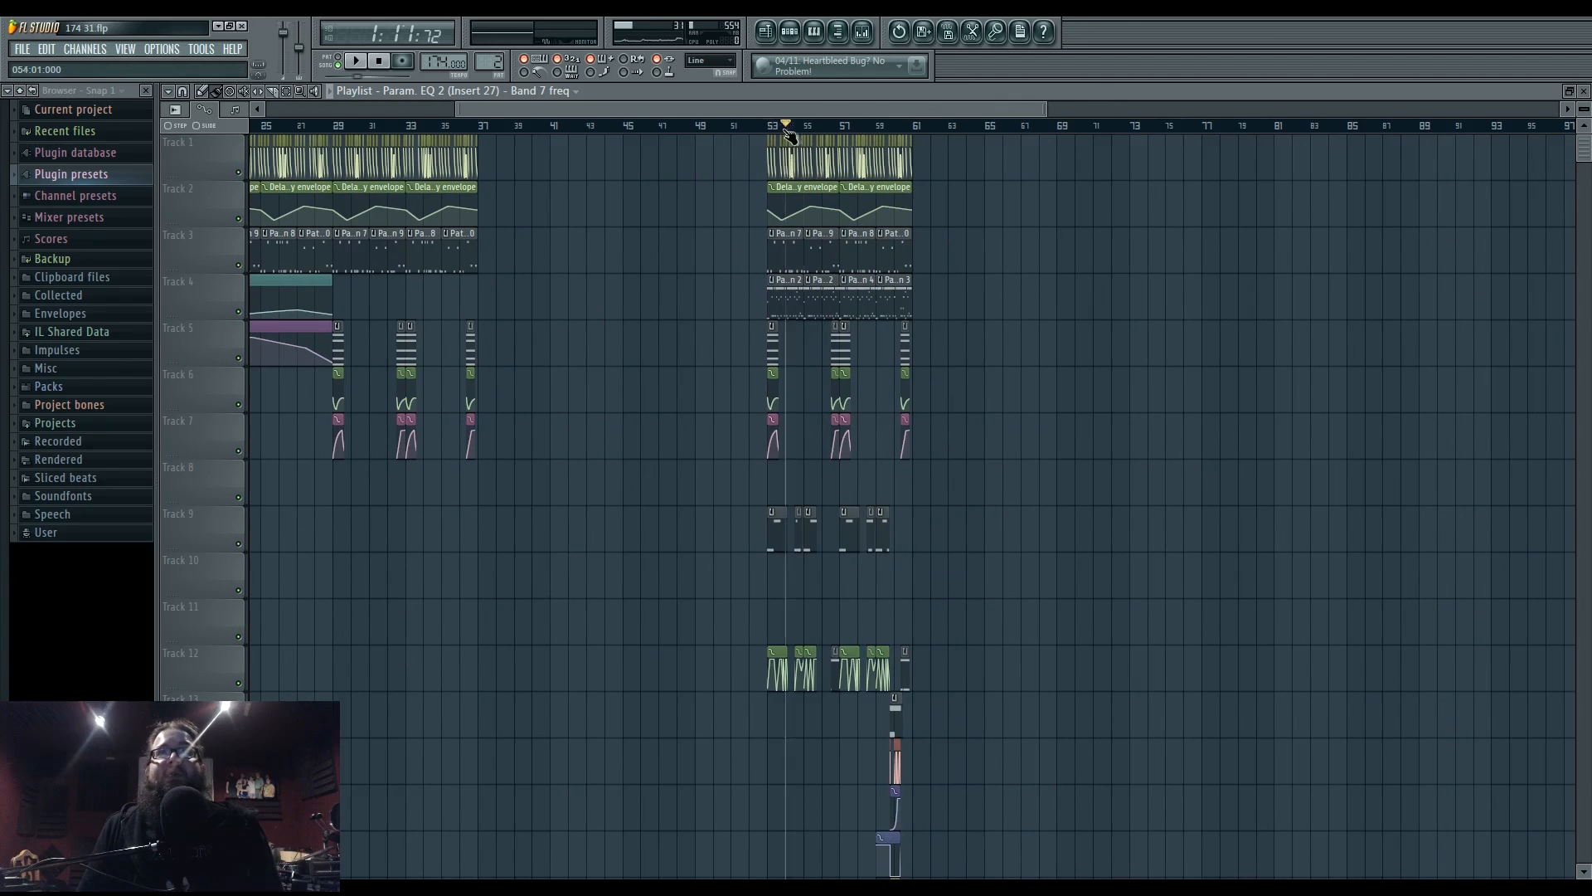
mouse_move(786, 131)
mouse_down()
mouse_move(915, 136)
mouse_move(750, 131)
mouse_move(767, 131)
mouse_up()
scroll(804, 490, up, 3)
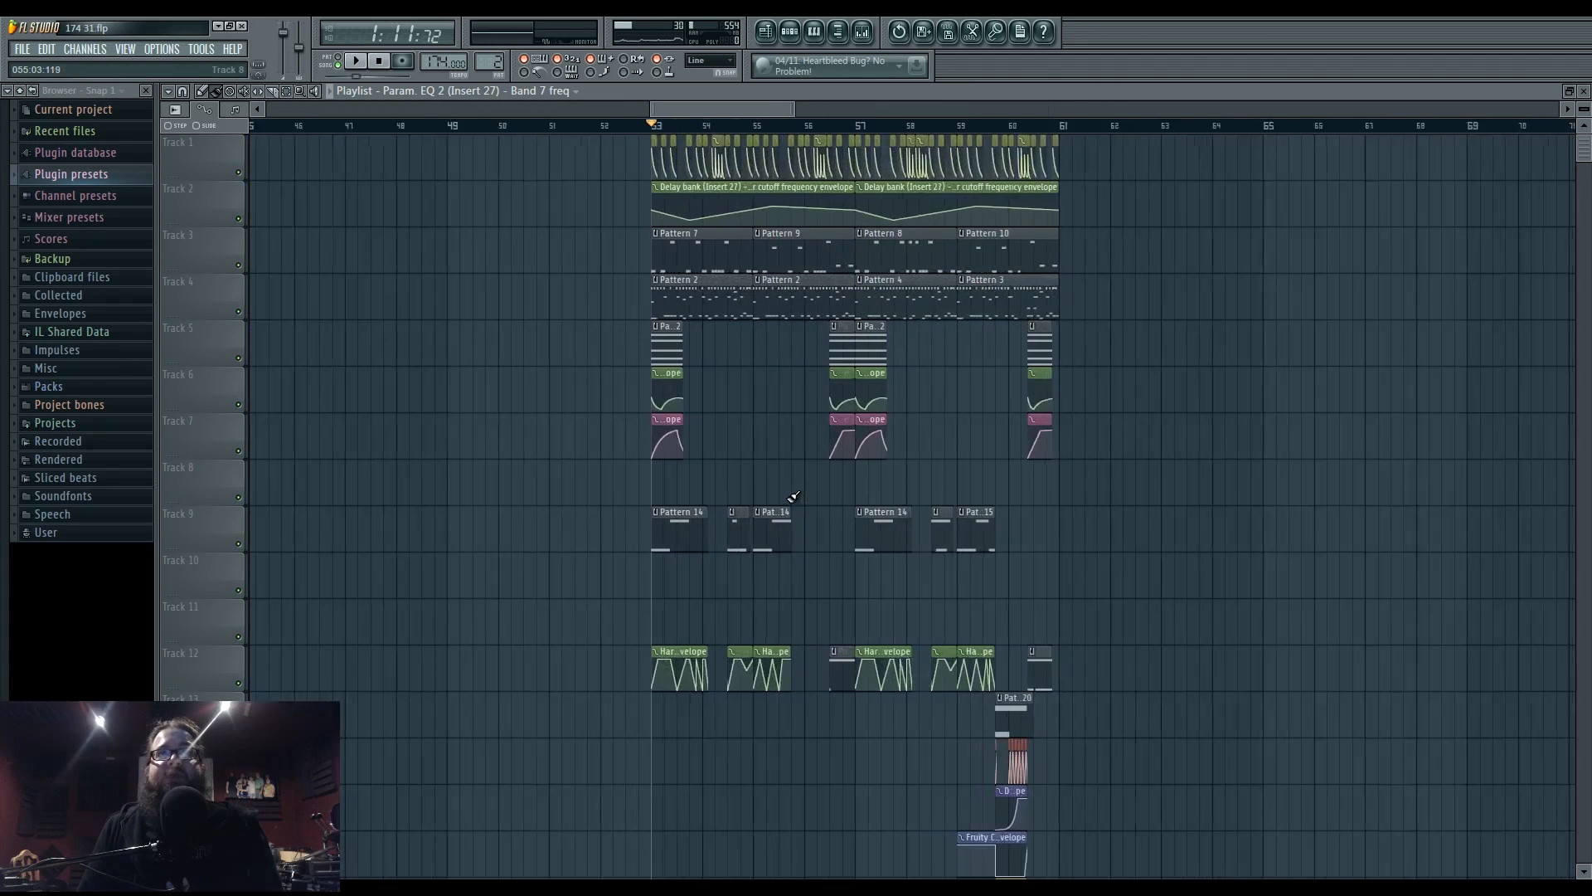
scroll(793, 496, up, 2)
scroll(694, 606, down, 1)
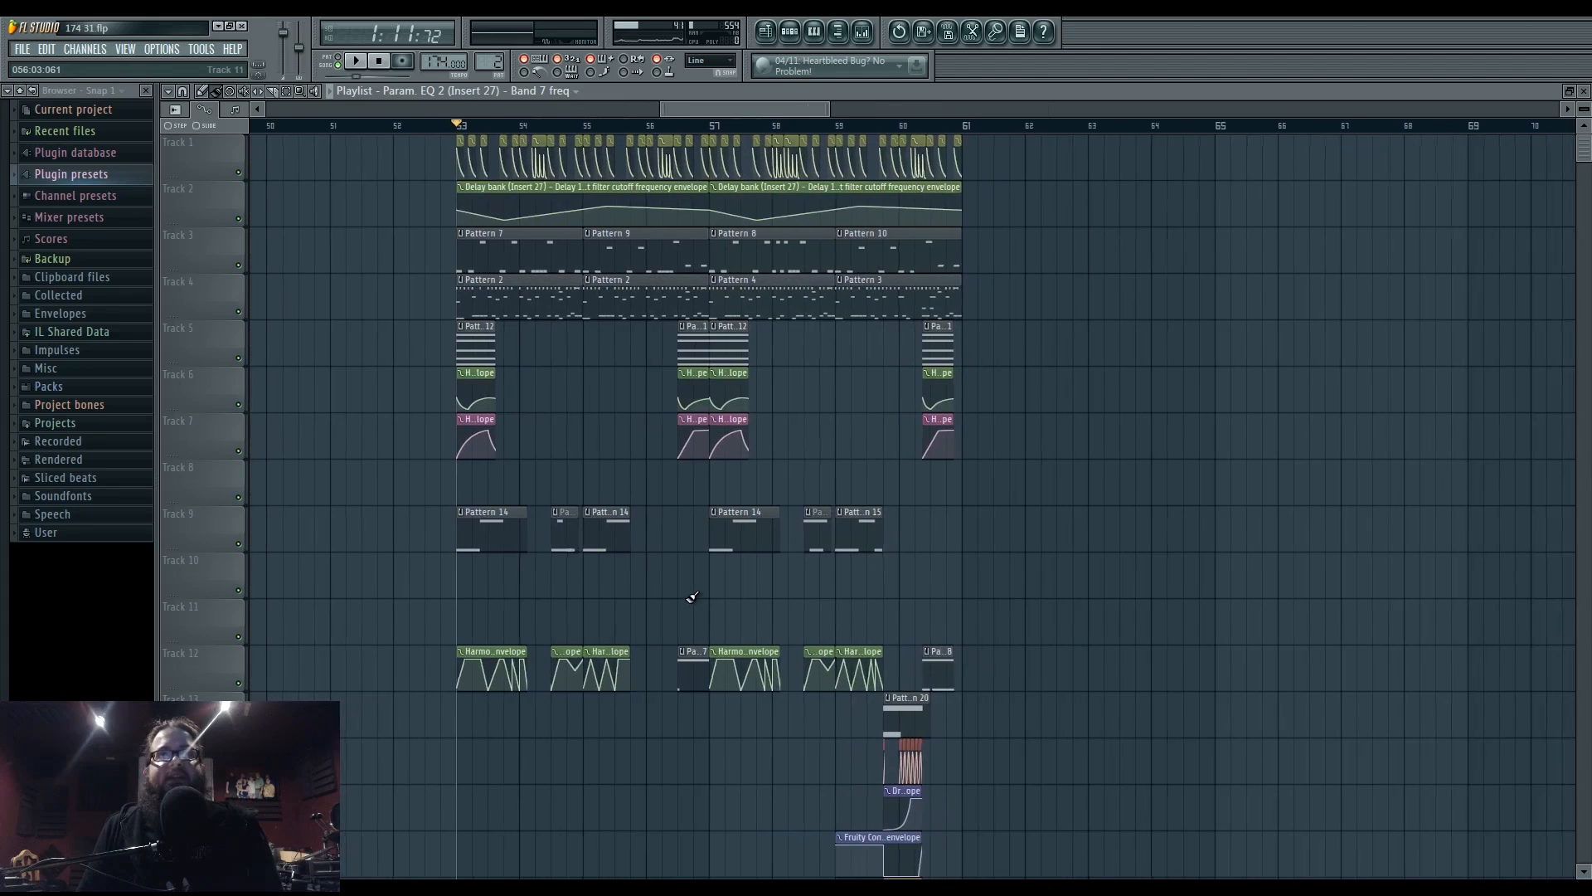
- Play the section from bar 53, re-centre the playlist on bars 53–61, and open the Mixer
key(space)
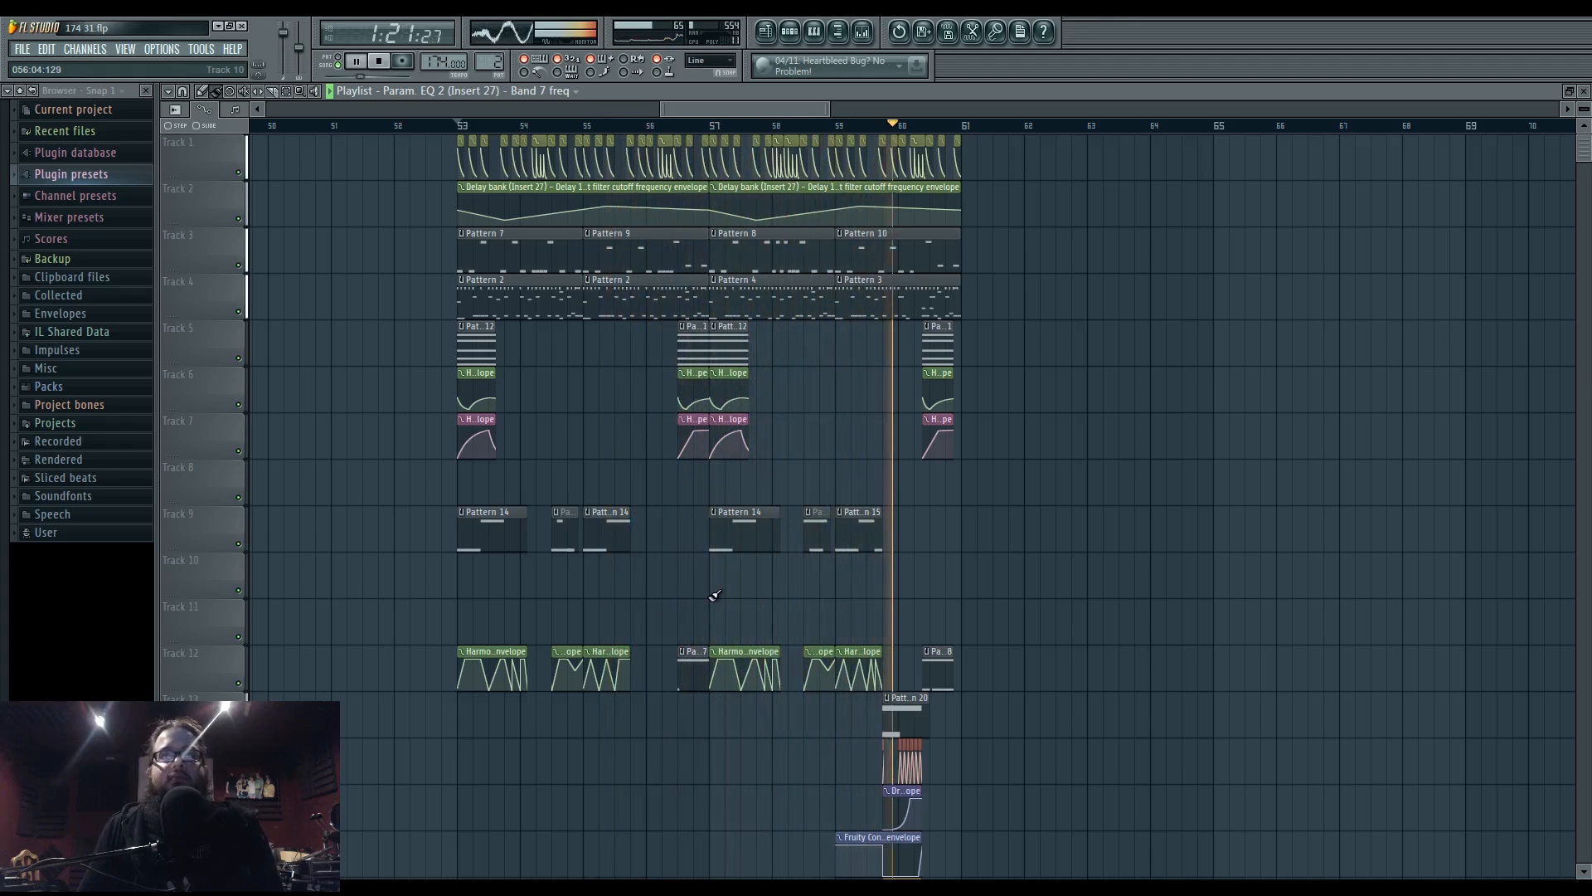
key(space)
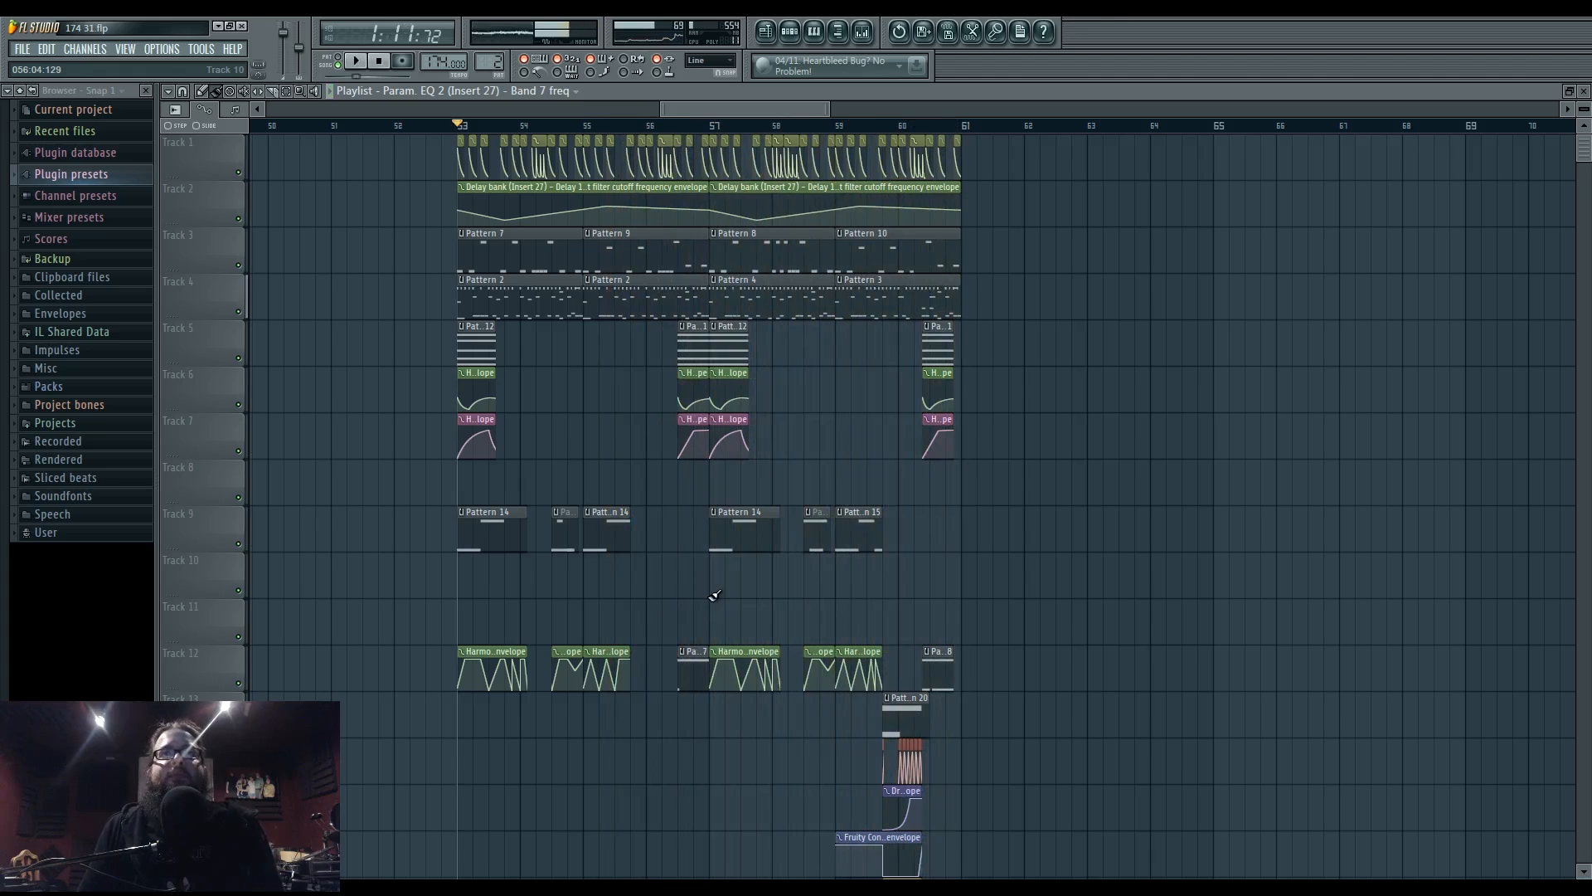
drag(663, 583, 729, 605)
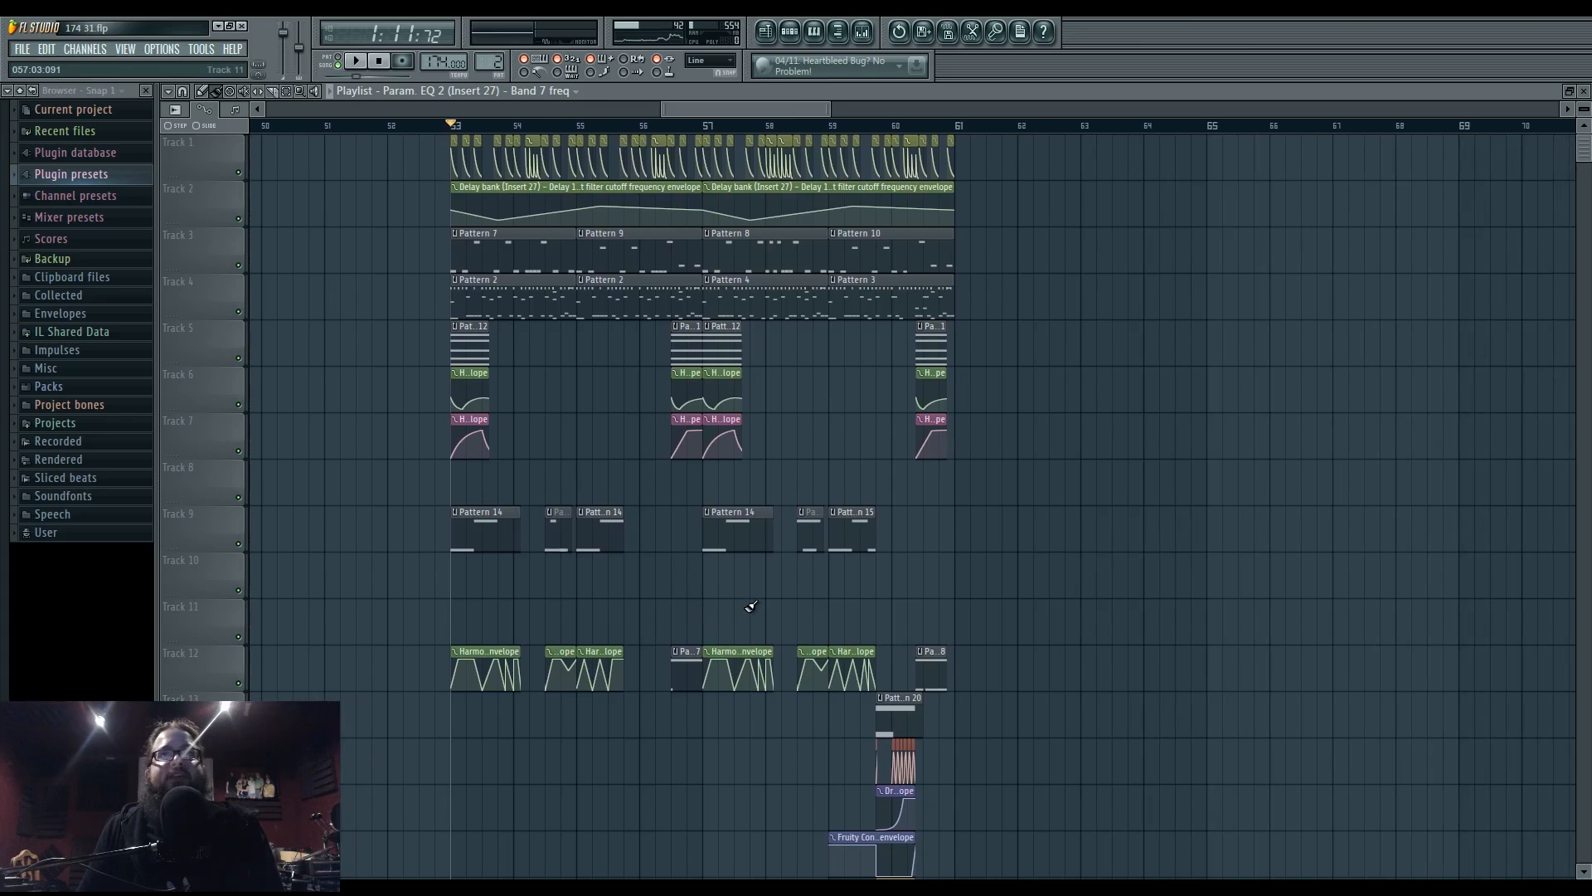
drag(738, 607, 651, 603)
scroll(693, 574, down, 3)
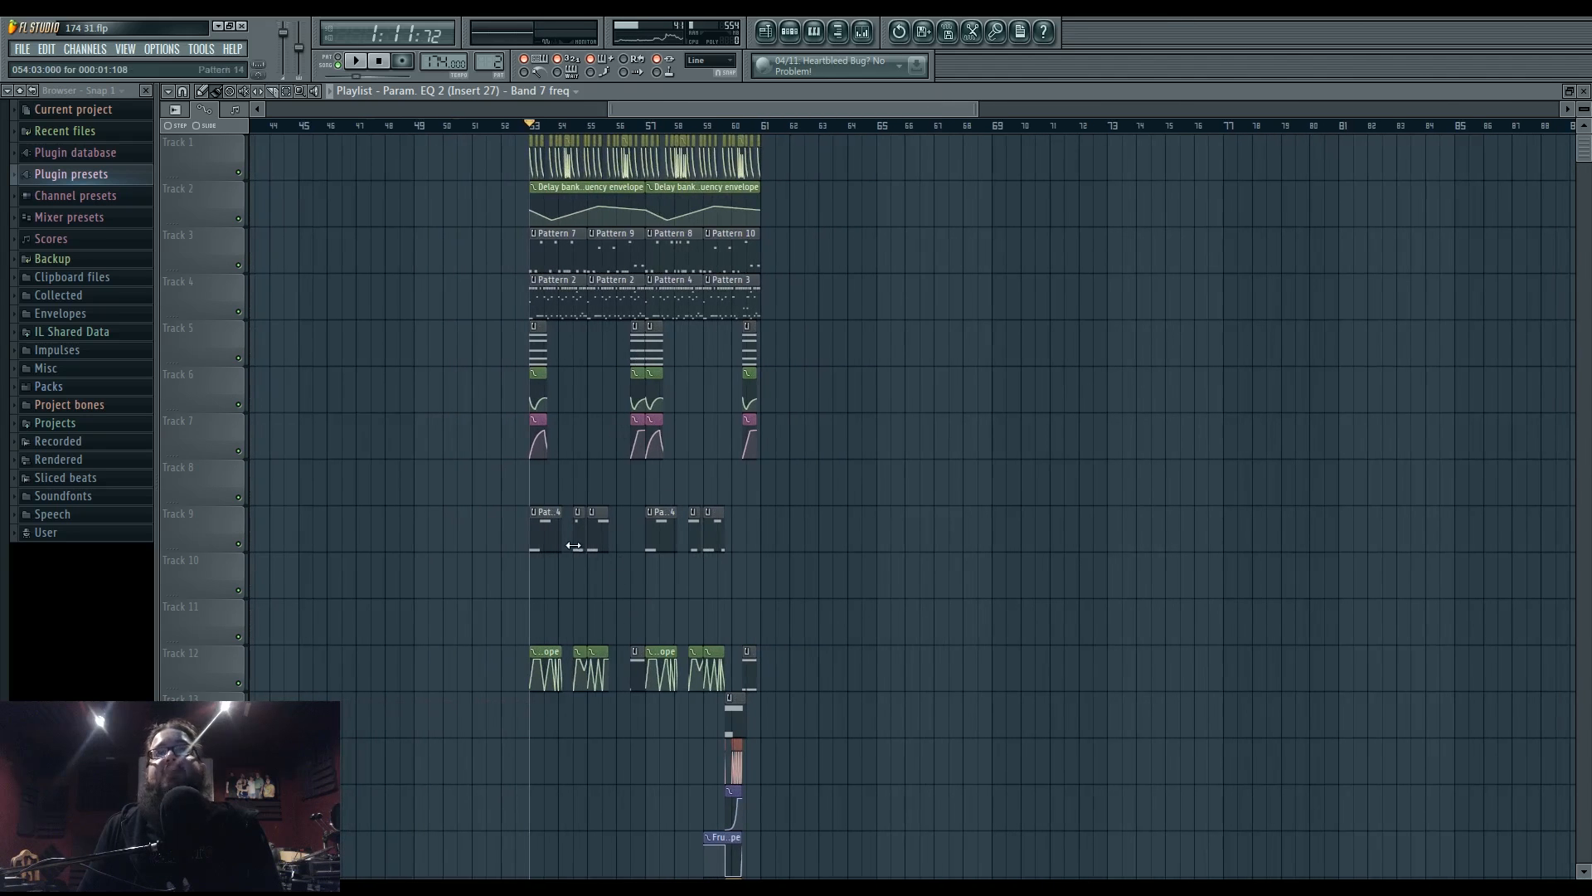
drag(1004, 340, 1211, 525)
scroll(1000, 490, down, 3)
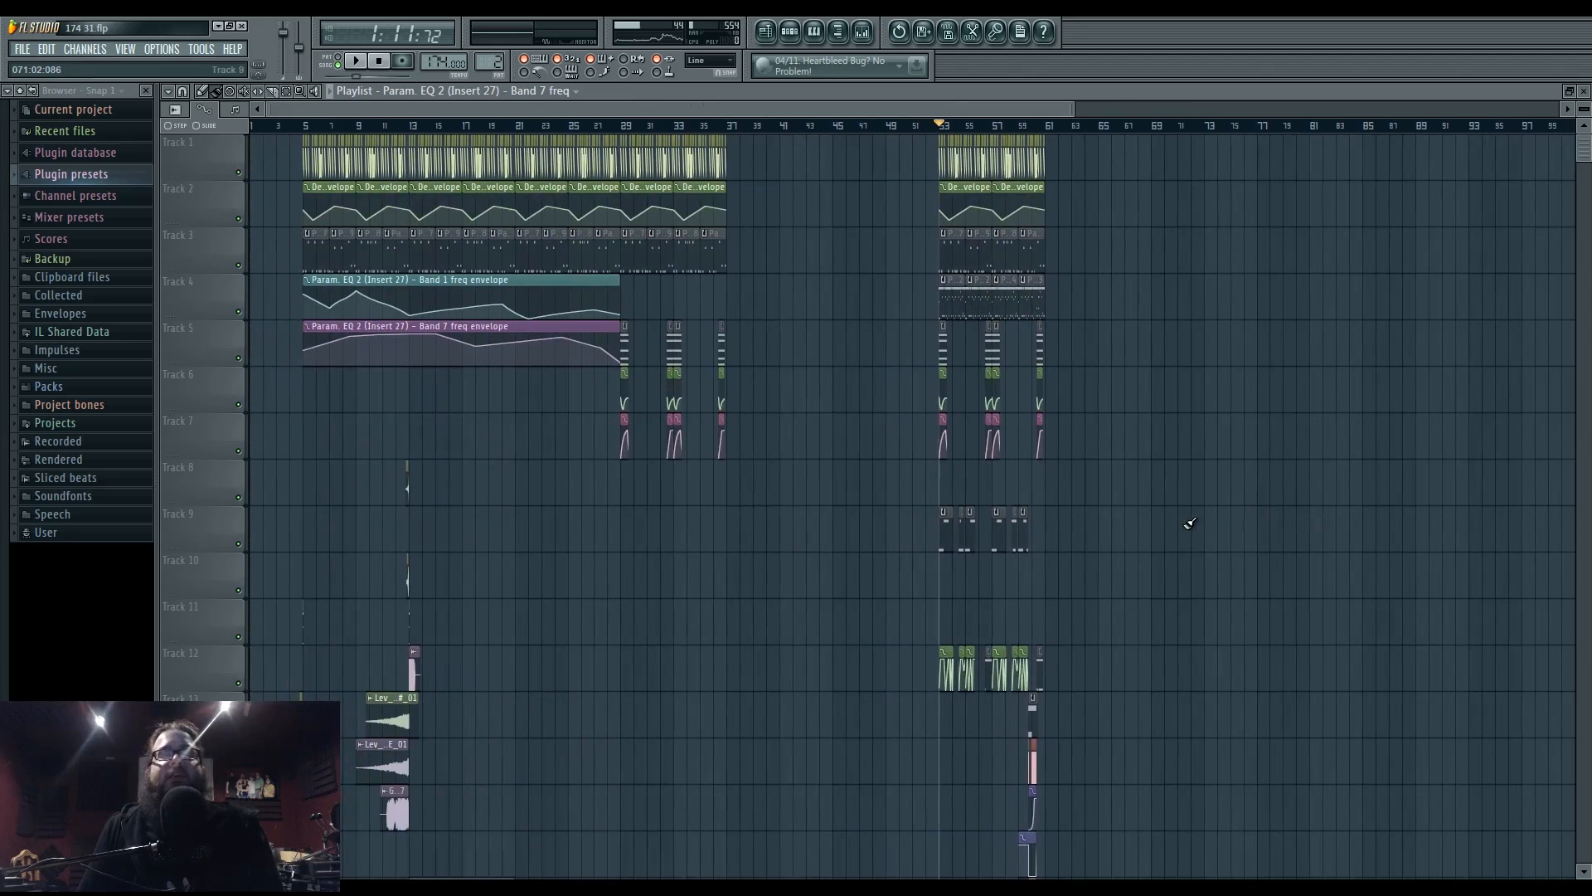
scroll(863, 586, up, 4)
drag(921, 574, 834, 603)
scroll(728, 590, up, 2)
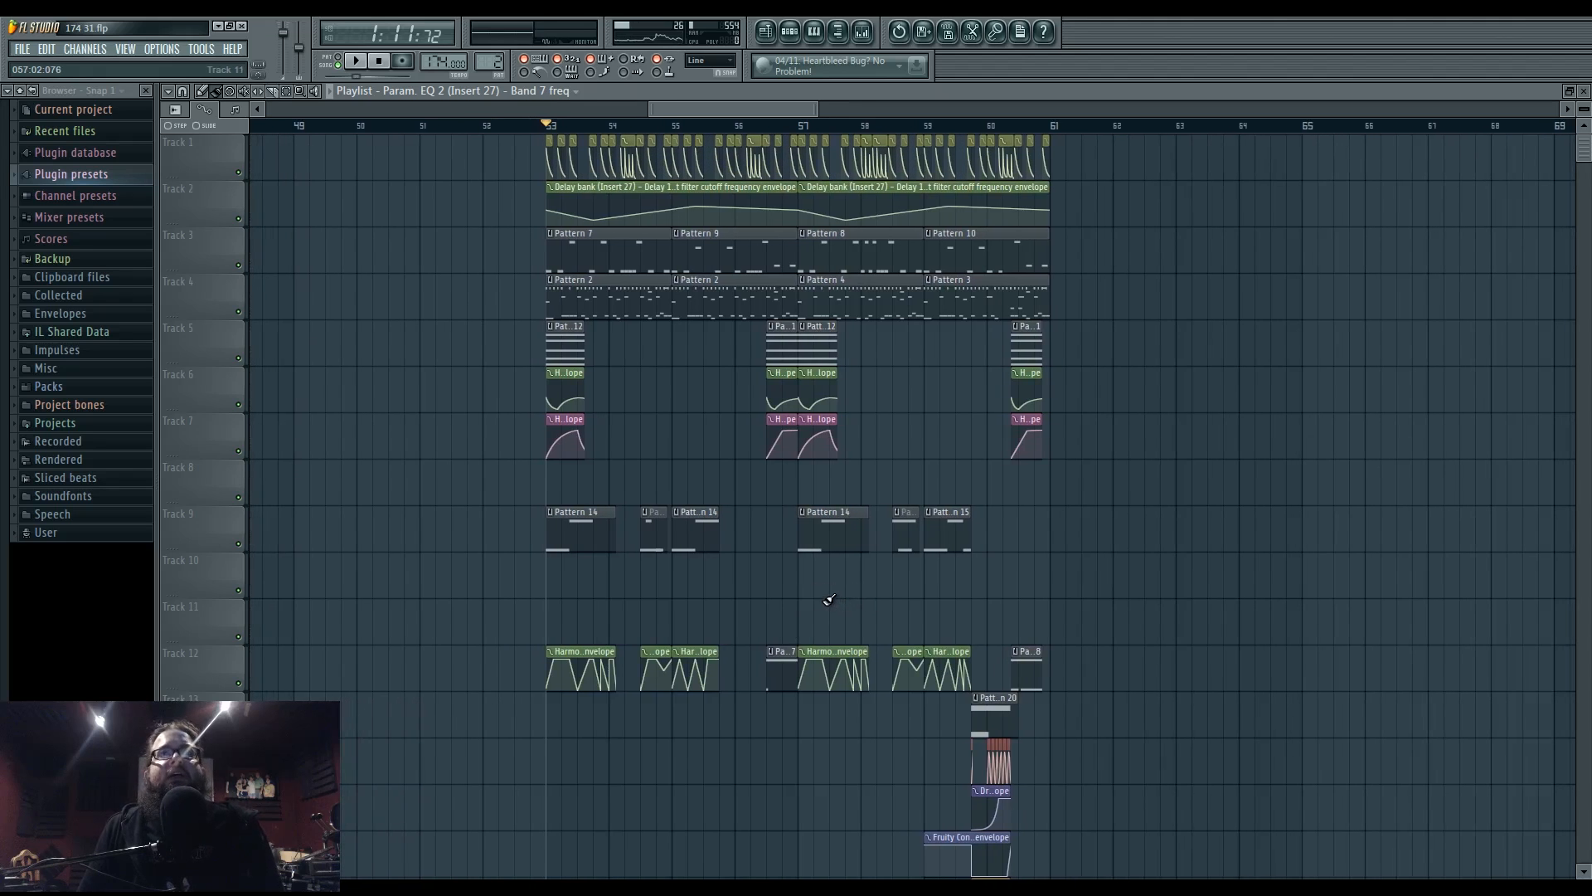
click(864, 35)
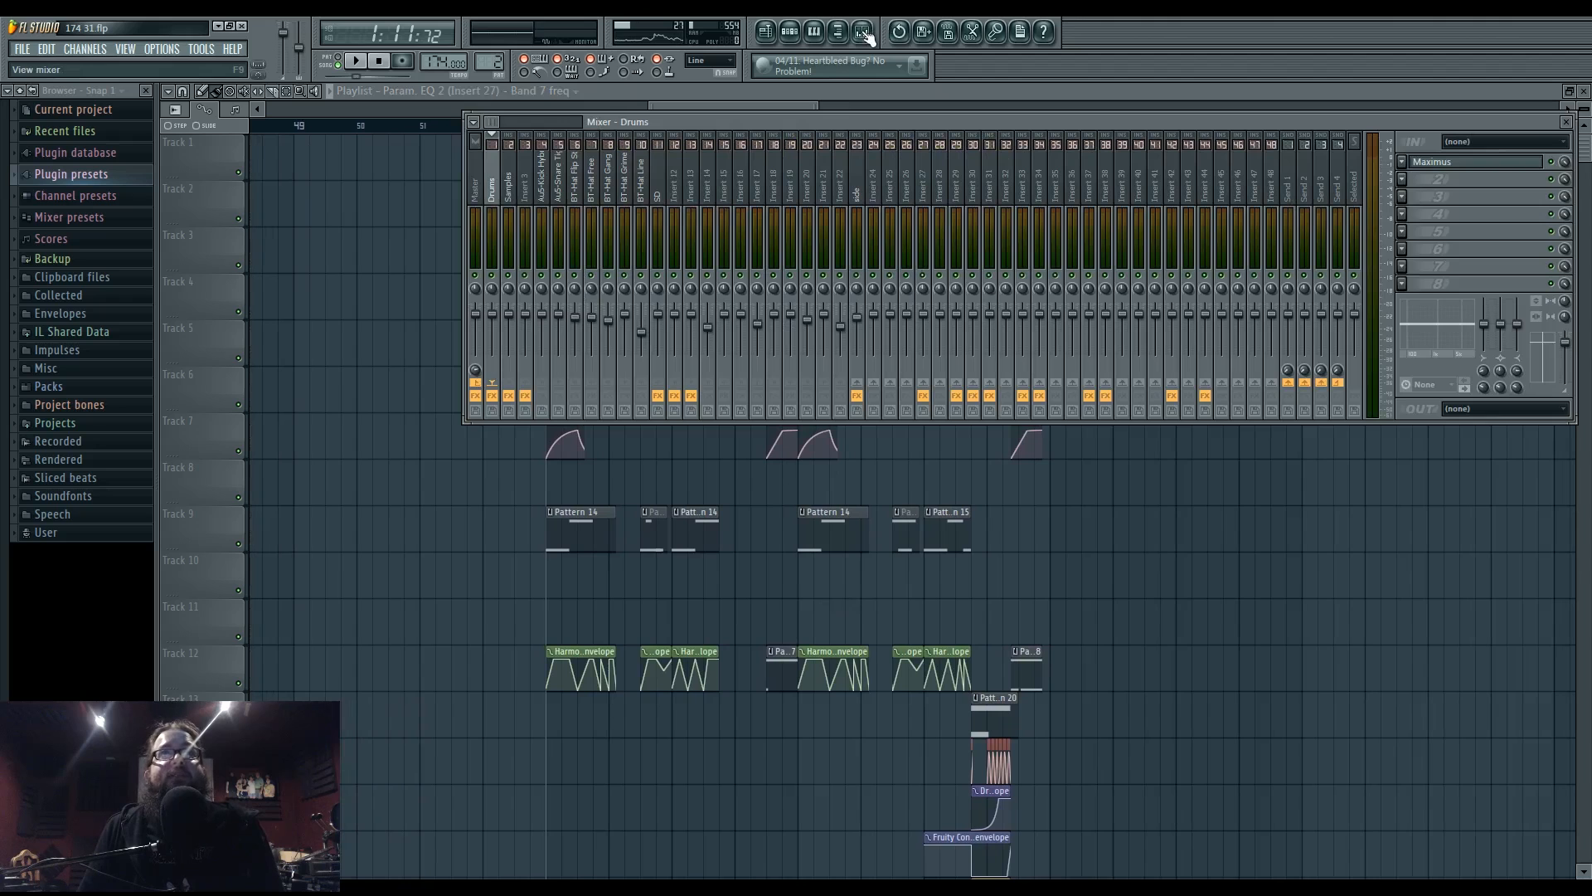
- Move the mixer lower, audition the track on the Samples insert, then select the Drums insert
drag(828, 126, 688, 459)
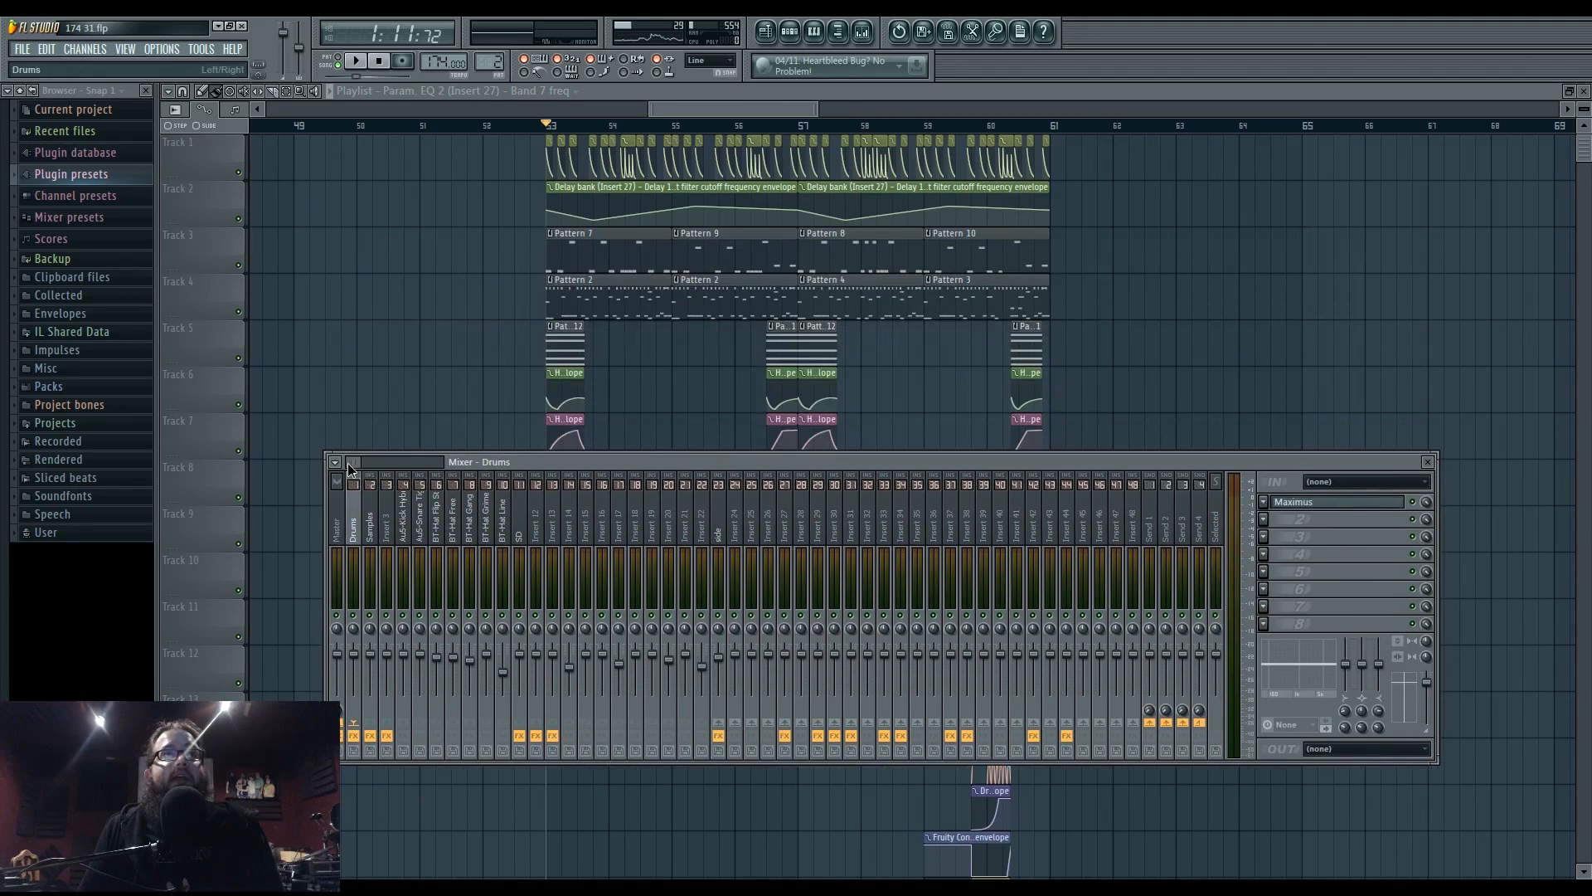
click(371, 512)
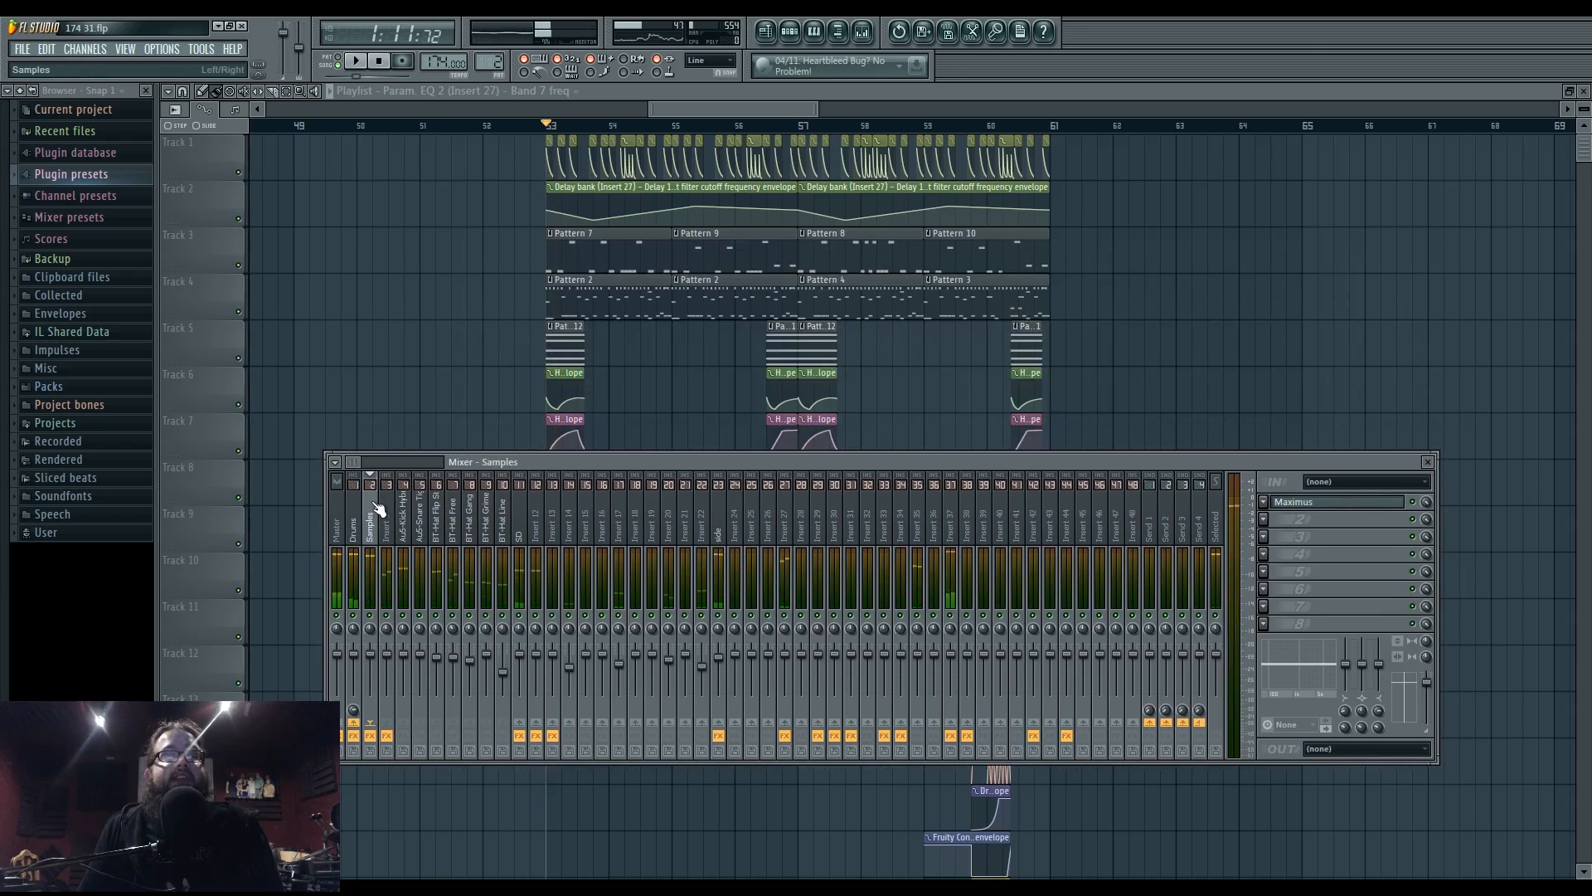
key(space)
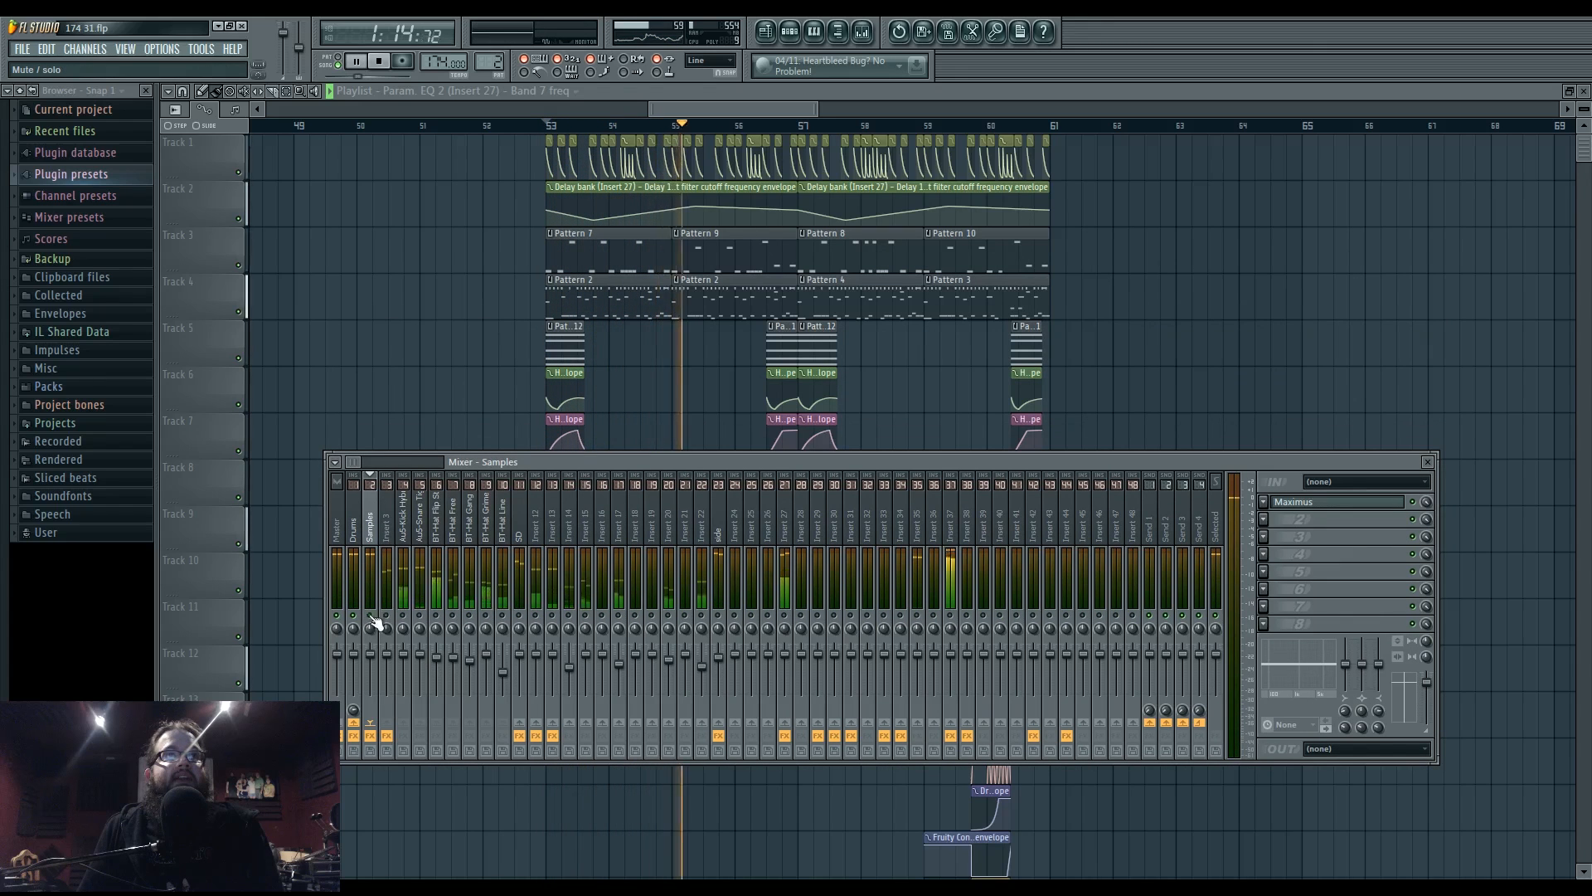
key(space)
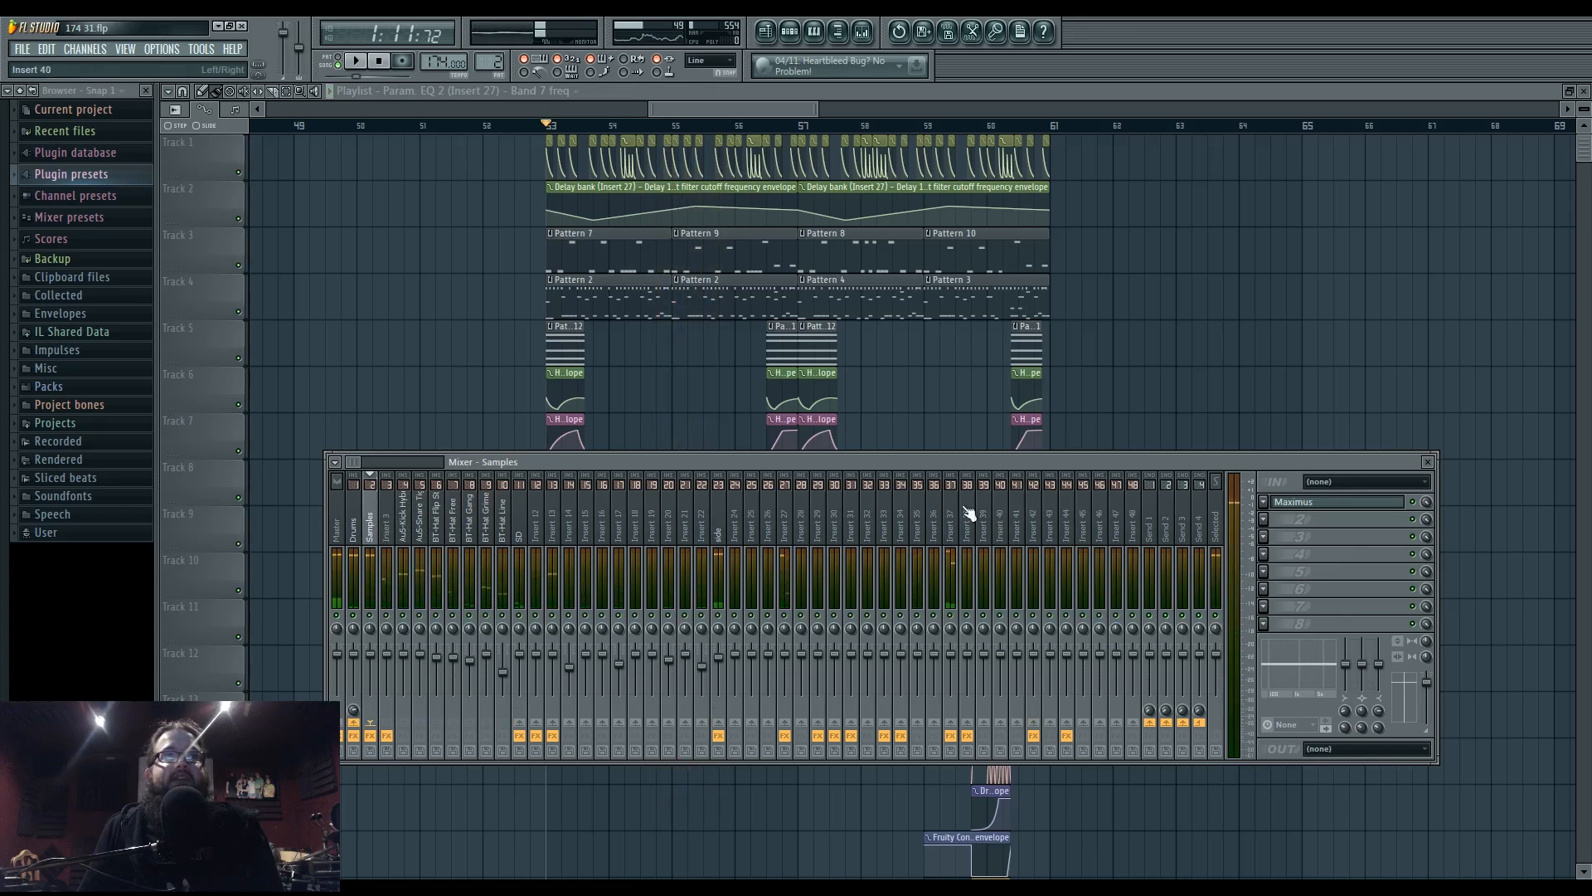
click(357, 539)
- Open Superior Drummer 2's channel settings and inspect the Master, Drums, SD, Samples and side inserts
click(792, 33)
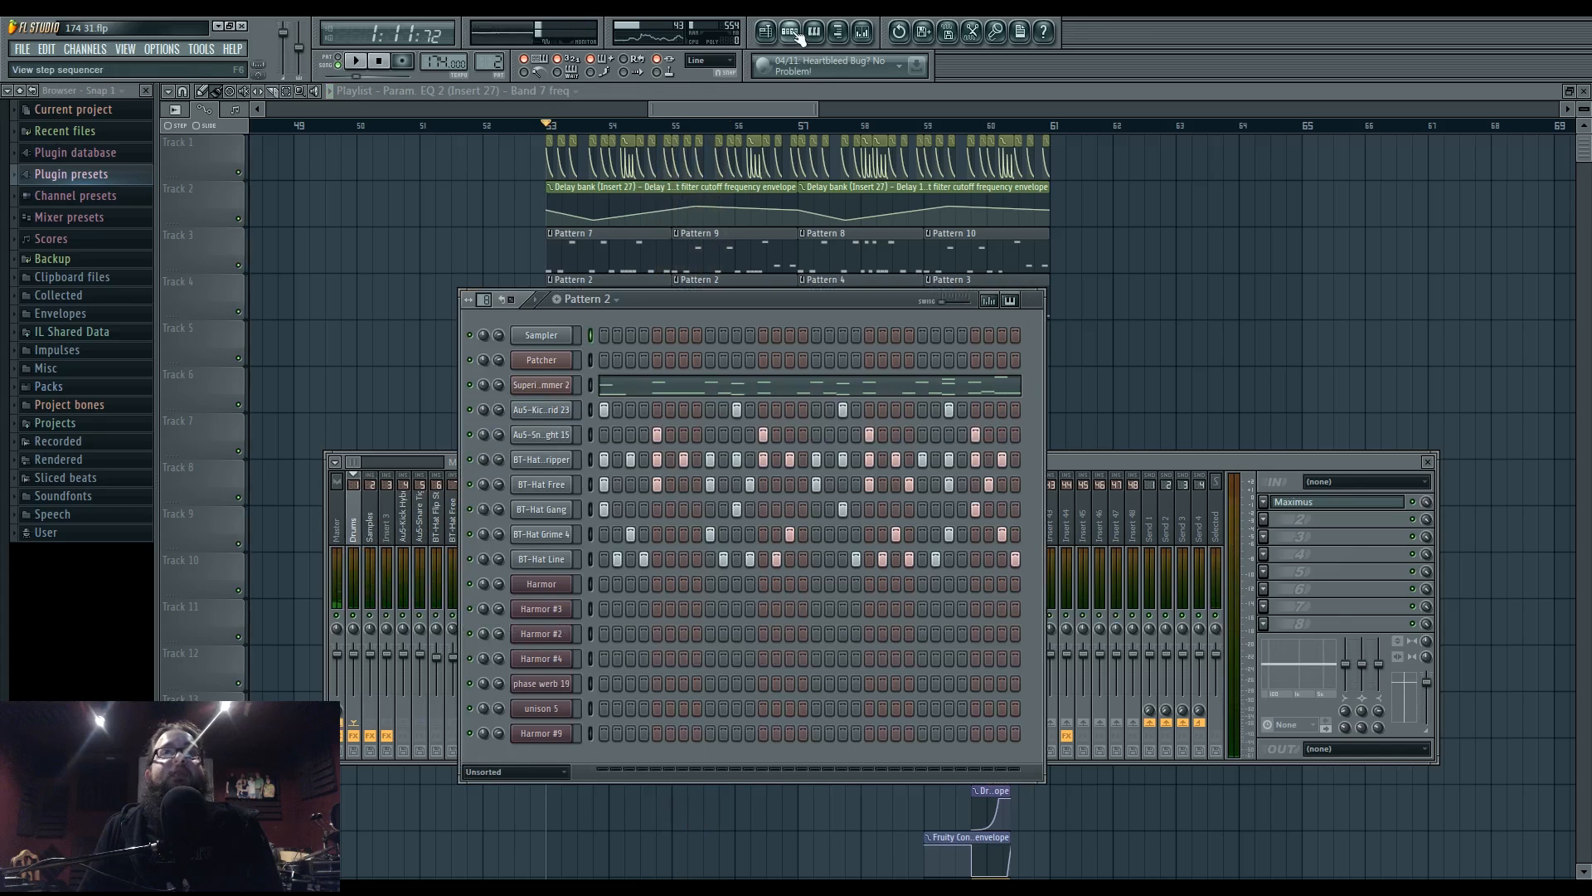
click(555, 388)
click(1255, 467)
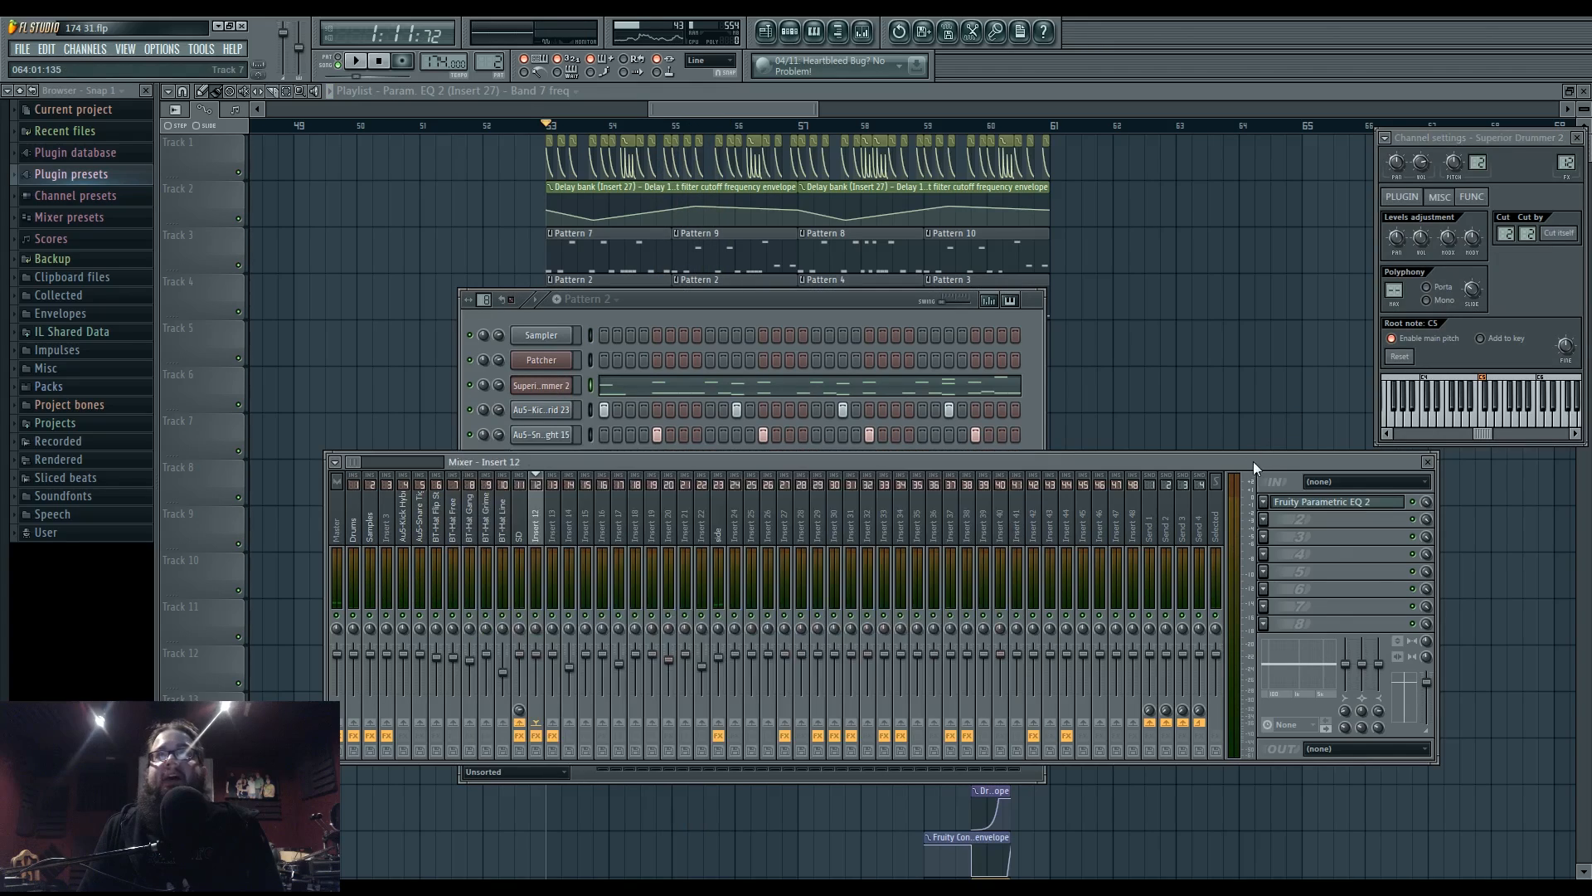
click(521, 535)
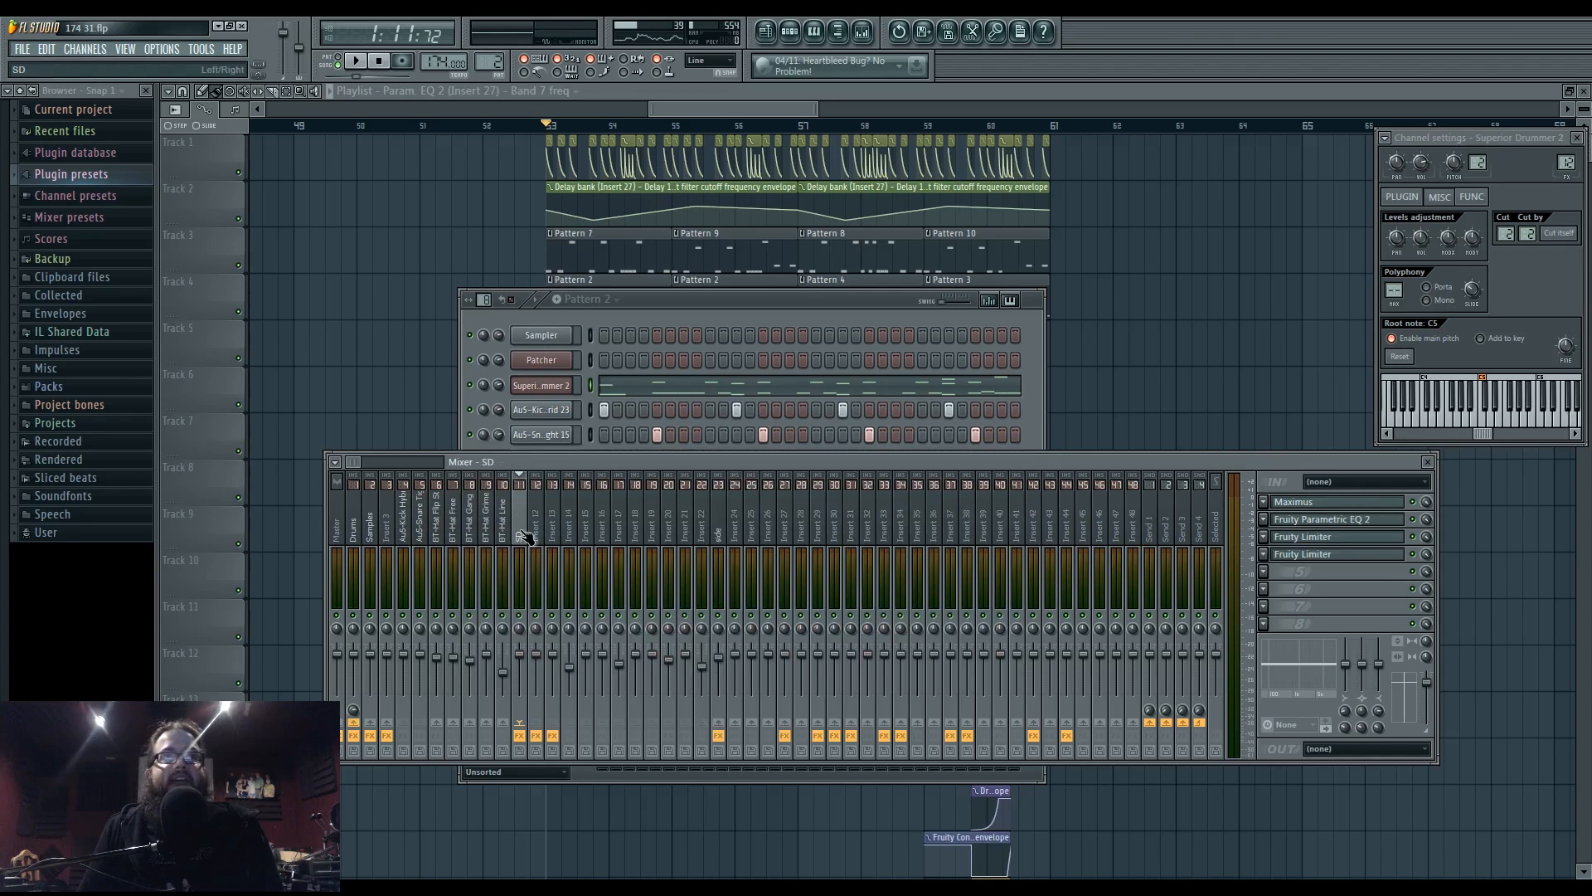
click(536, 535)
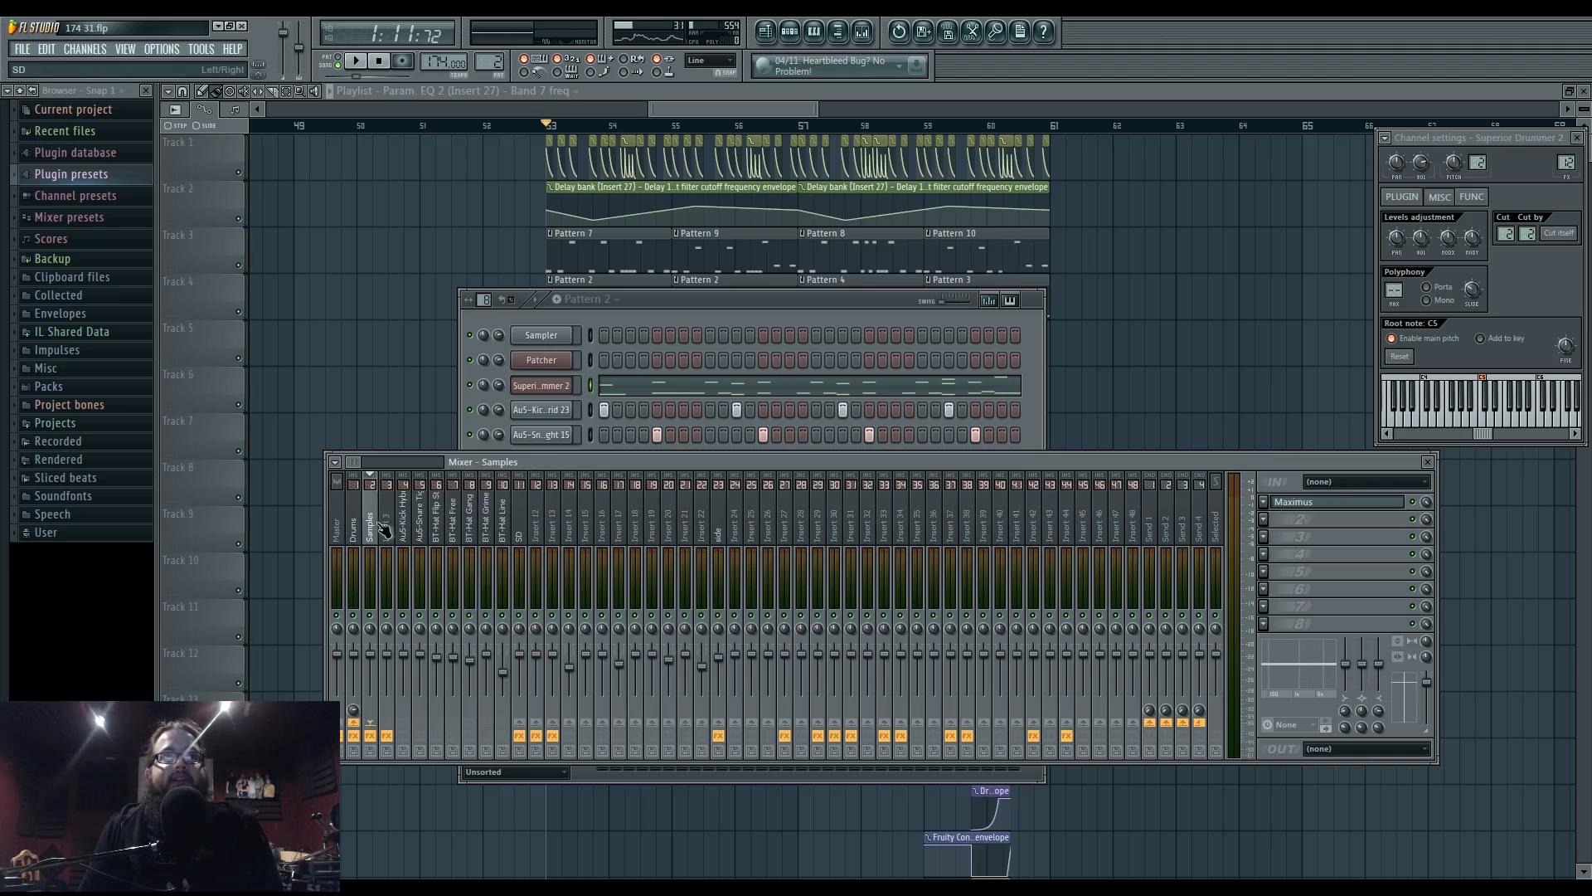
click(340, 530)
click(352, 532)
click(522, 535)
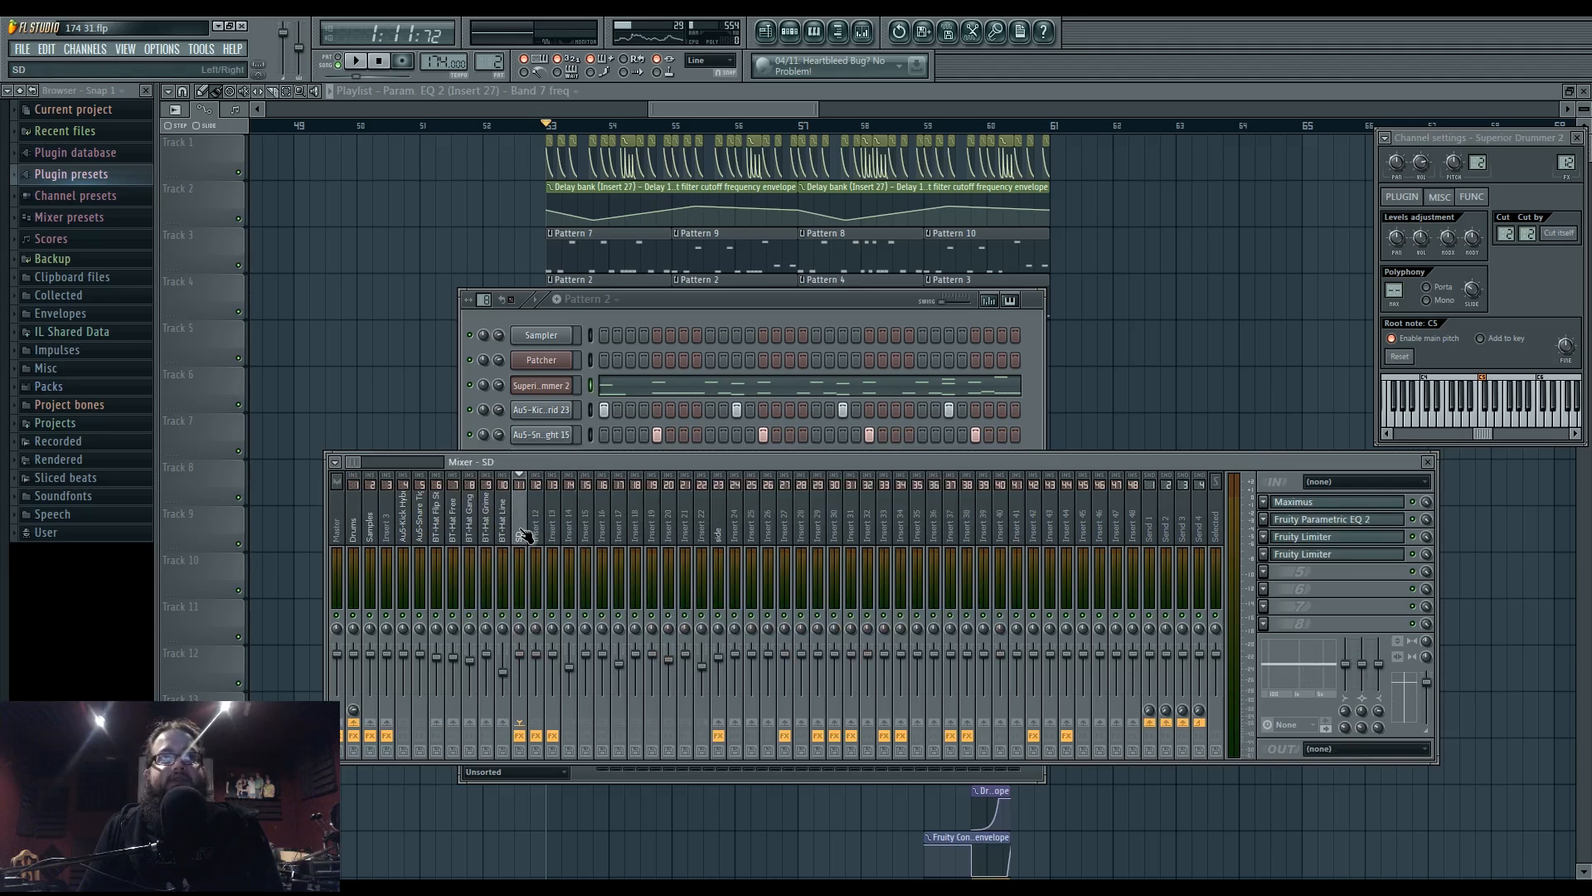
click(373, 534)
click(522, 533)
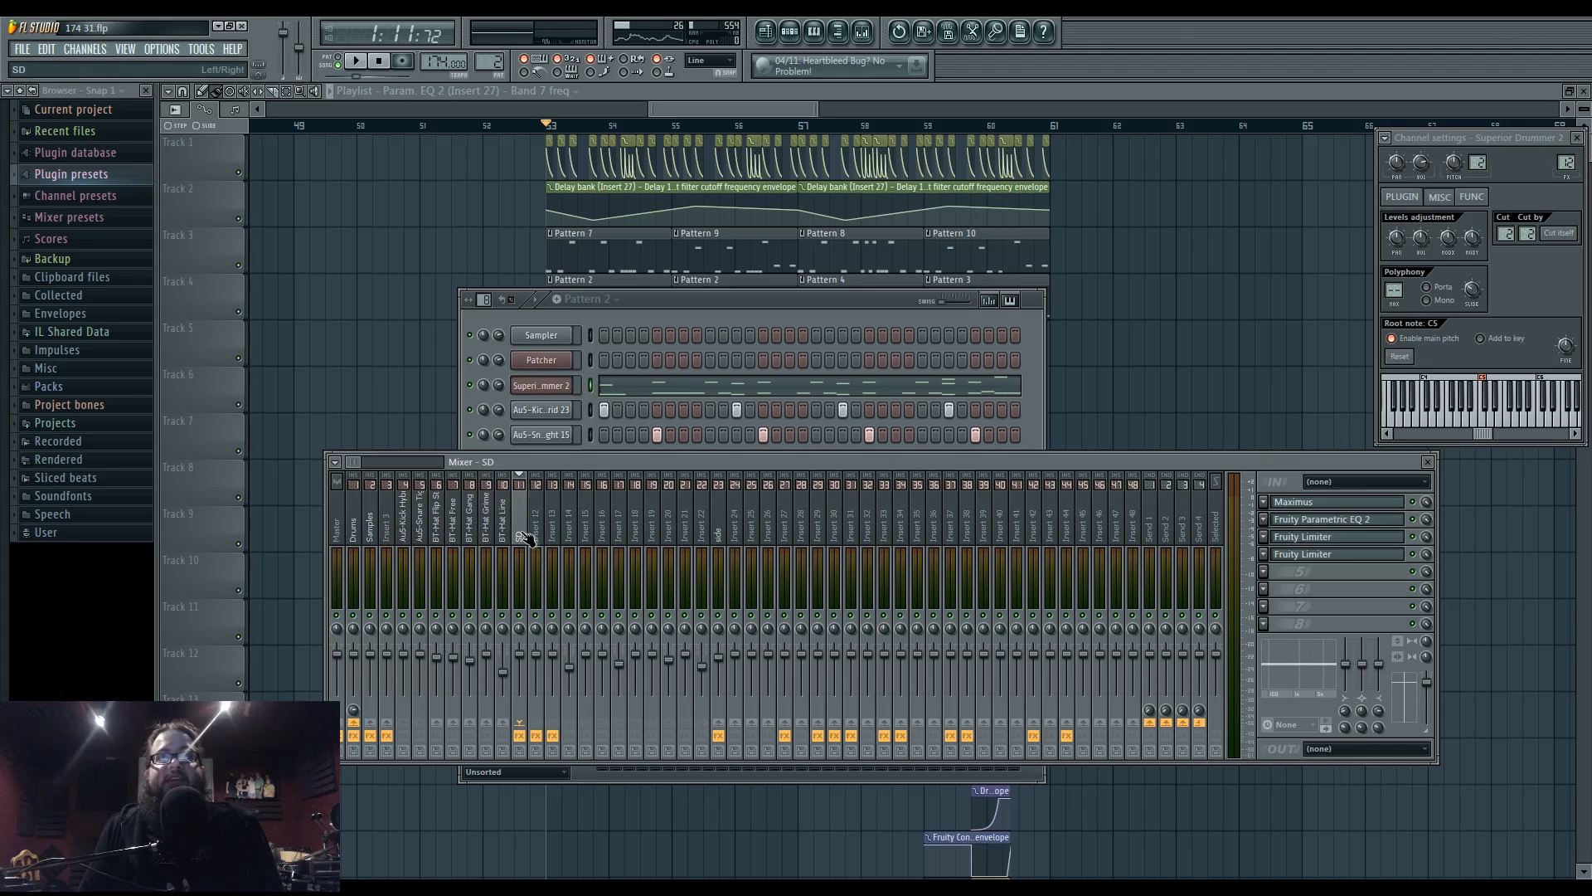
click(720, 539)
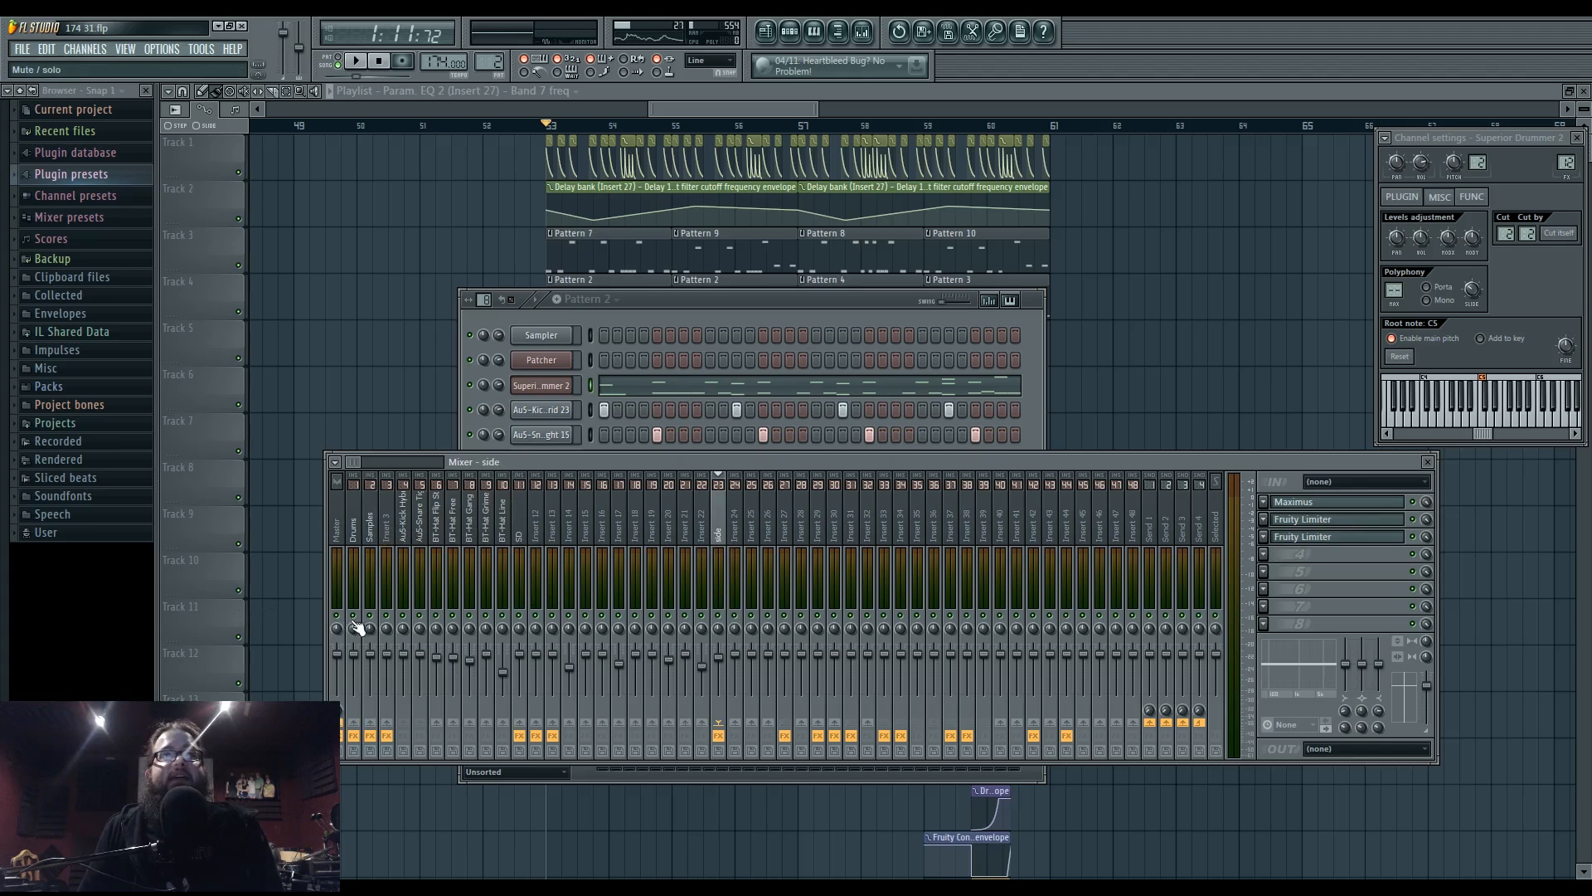
- Audition the side insert's Fruity Limiters during playback, then check Insert 37's effects
key(space)
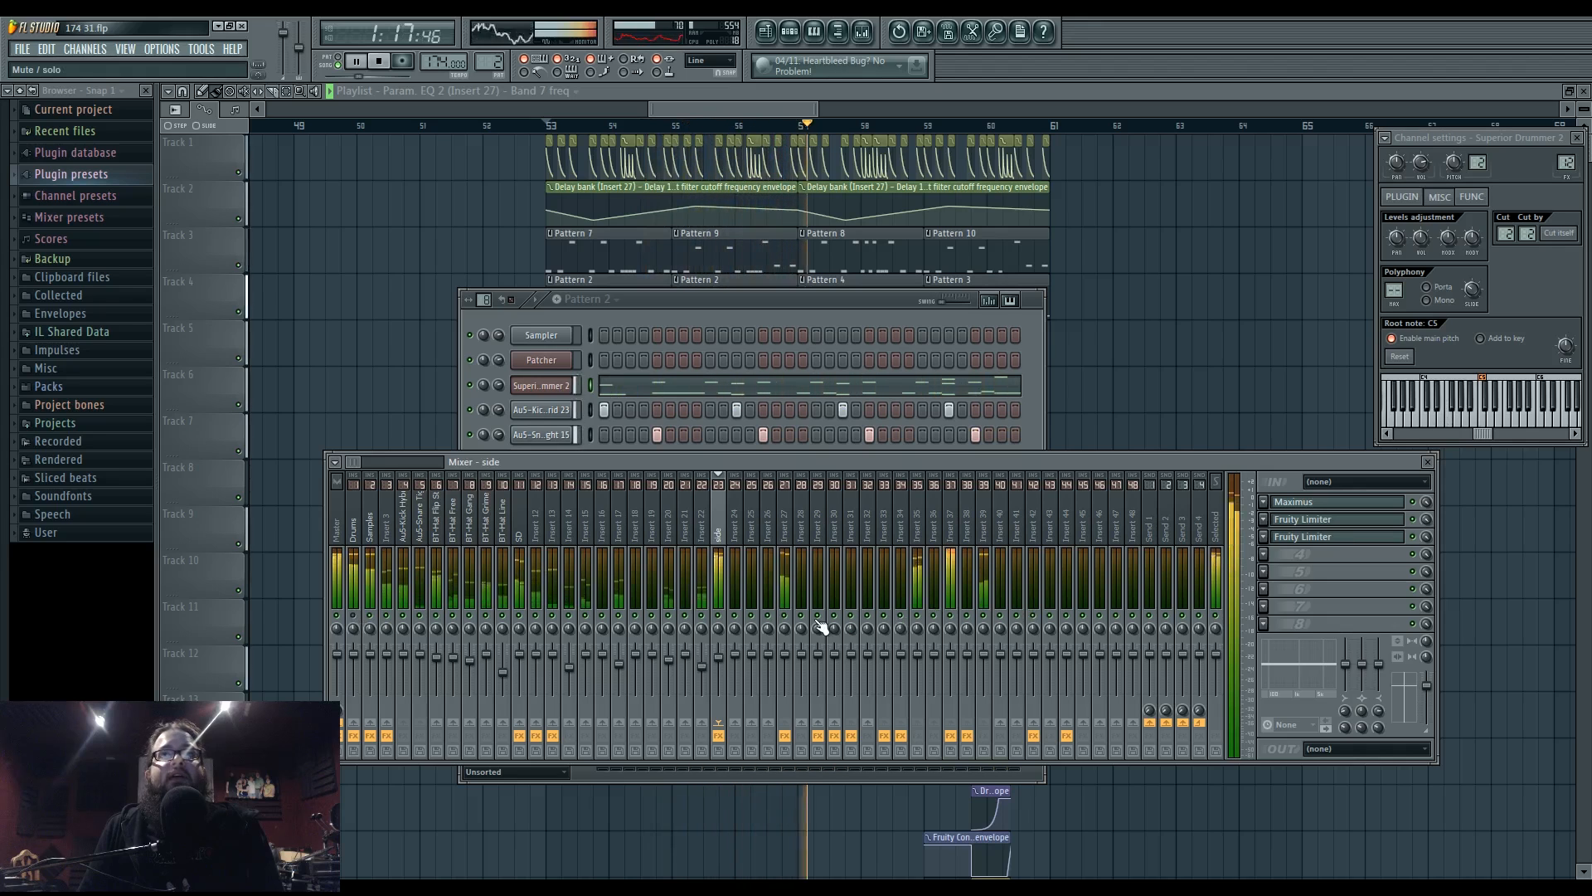
click(1319, 539)
click(1322, 539)
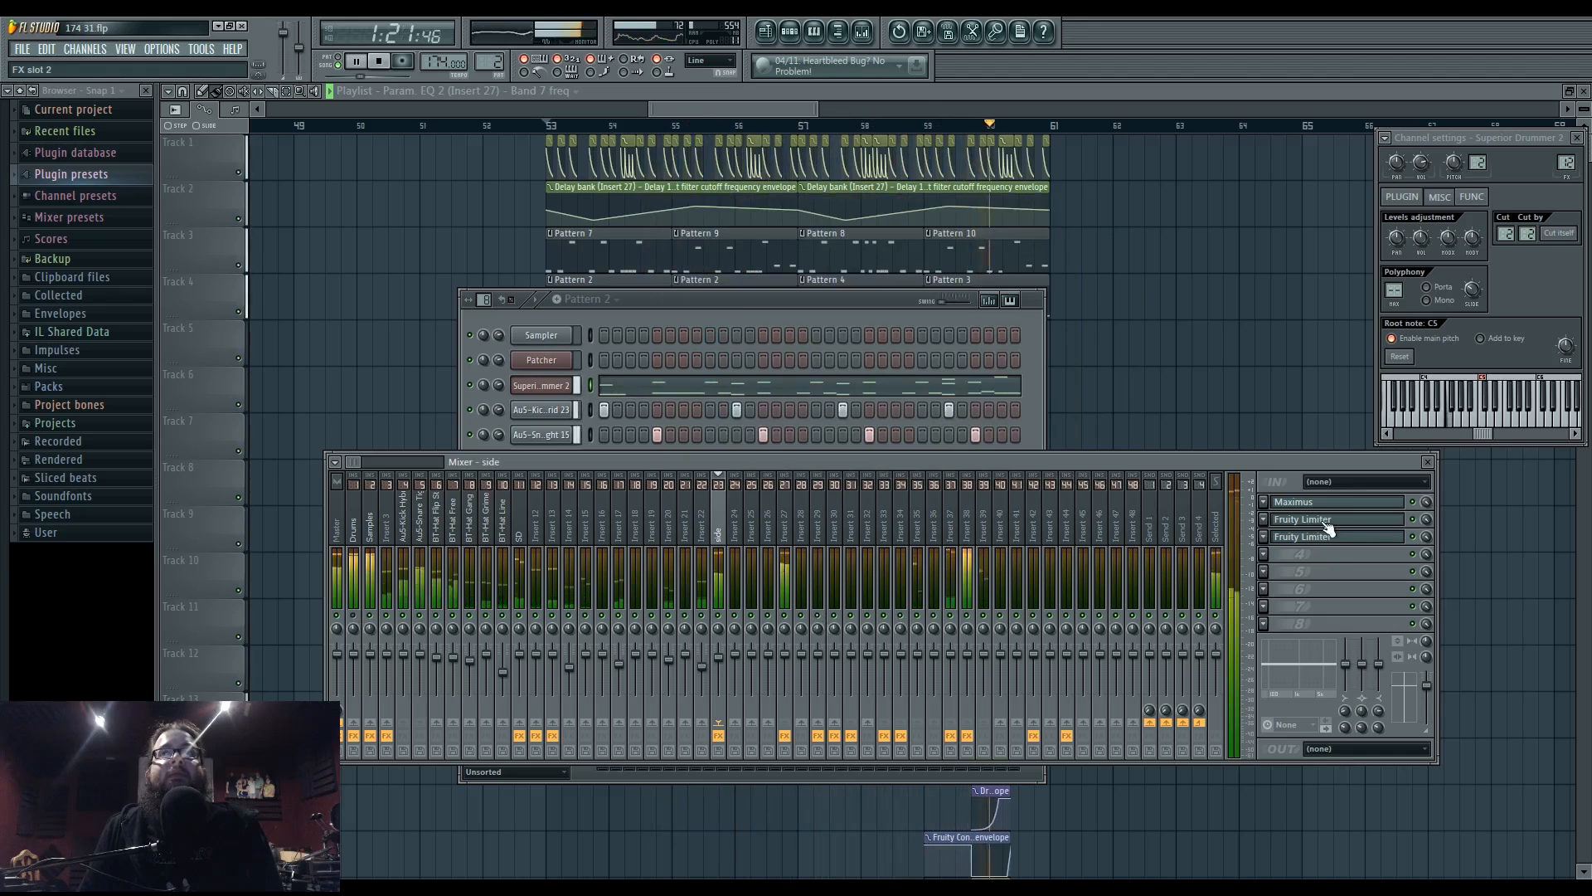
click(1327, 531)
key(space)
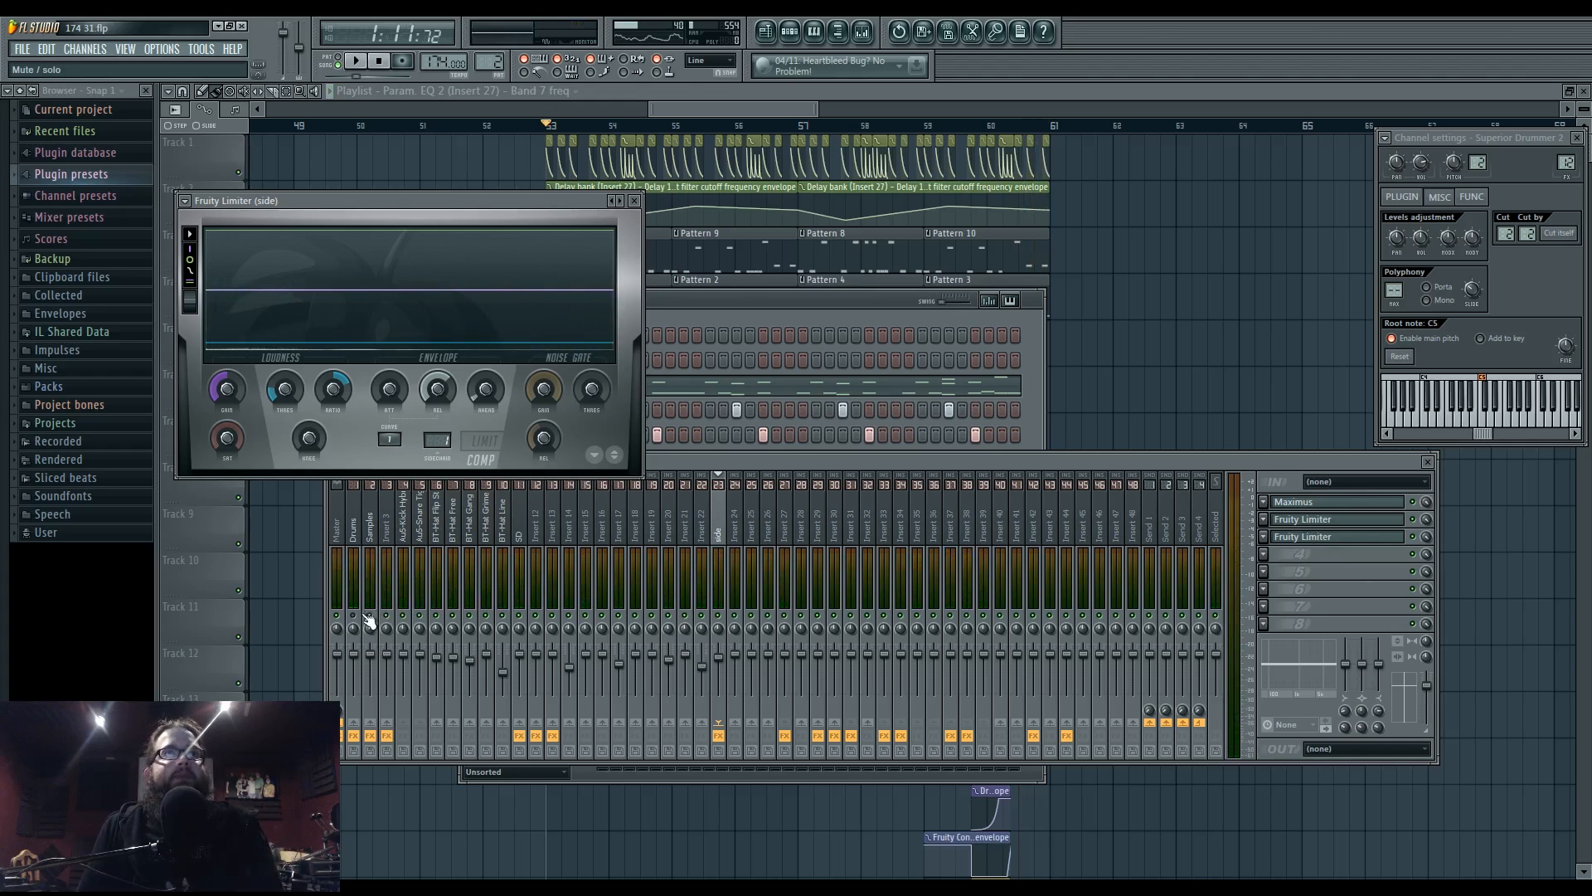
click(808, 570)
mouse_move(856, 481)
mouse_down()
mouse_move(830, 521)
mouse_move(847, 509)
mouse_up()
key(space)
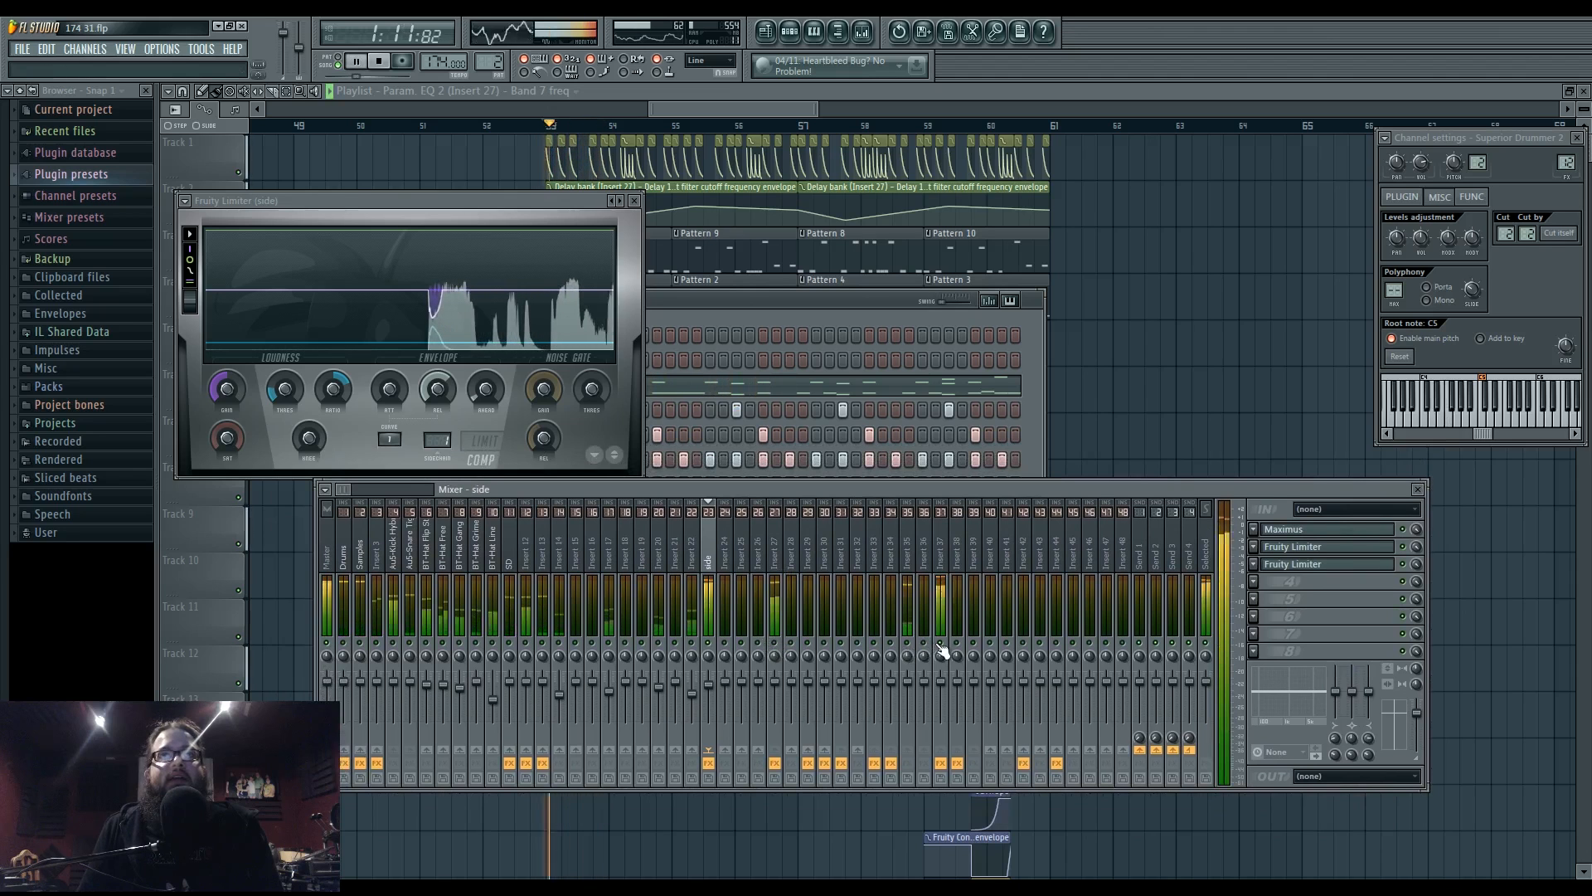
click(941, 539)
key(space)
- Close the mixer, limiter and channel settings windows (F12) and briefly play the song
key(F12)
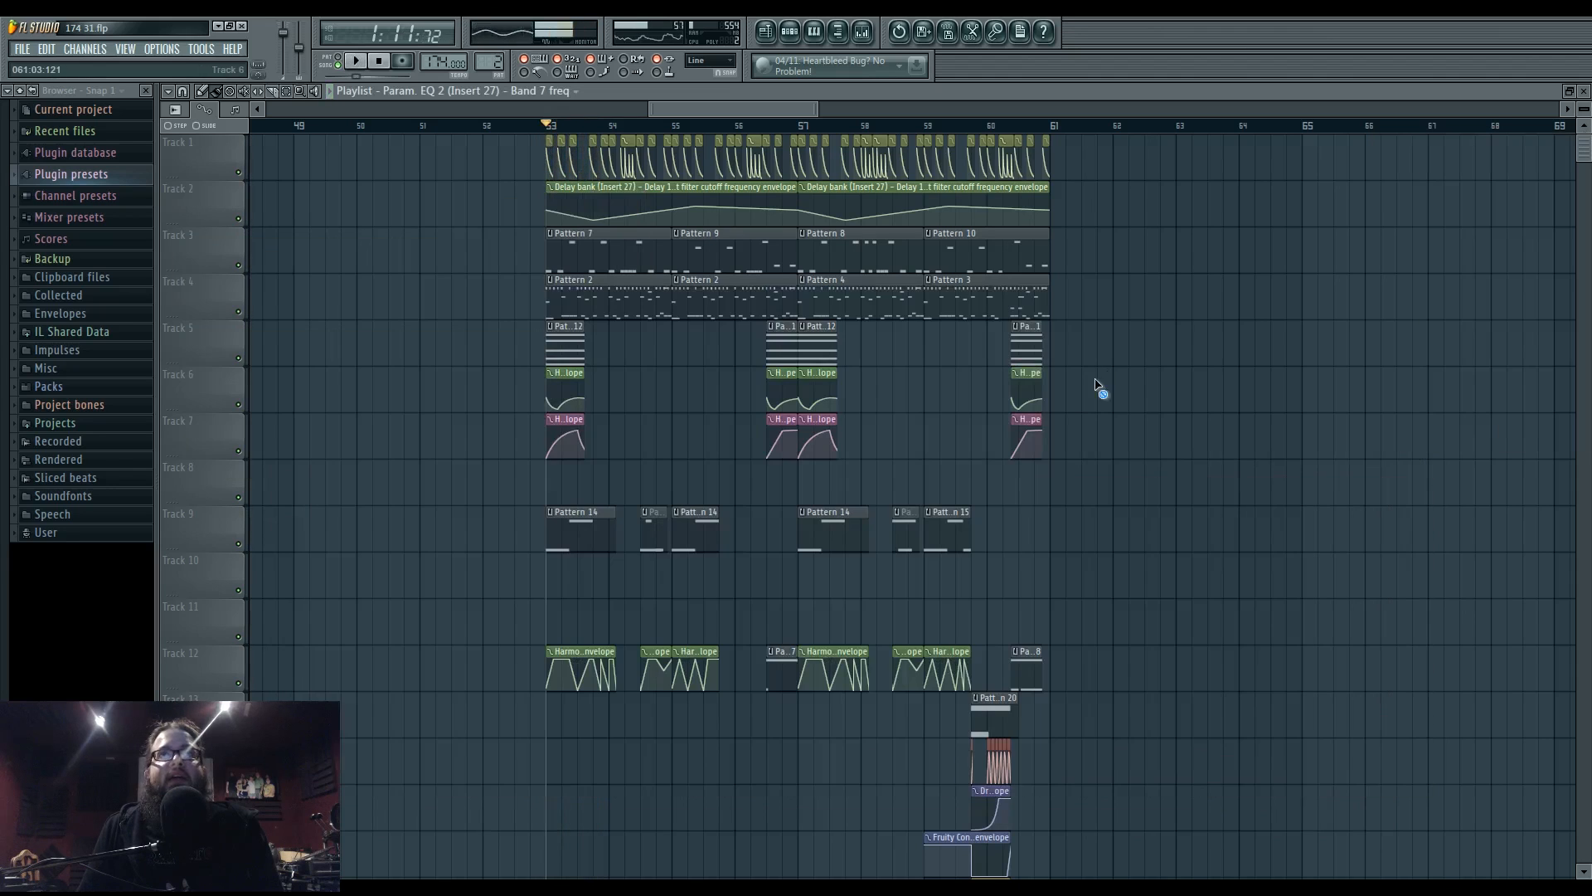
ctrl+scroll(613, 604, up, 5)
key(space)
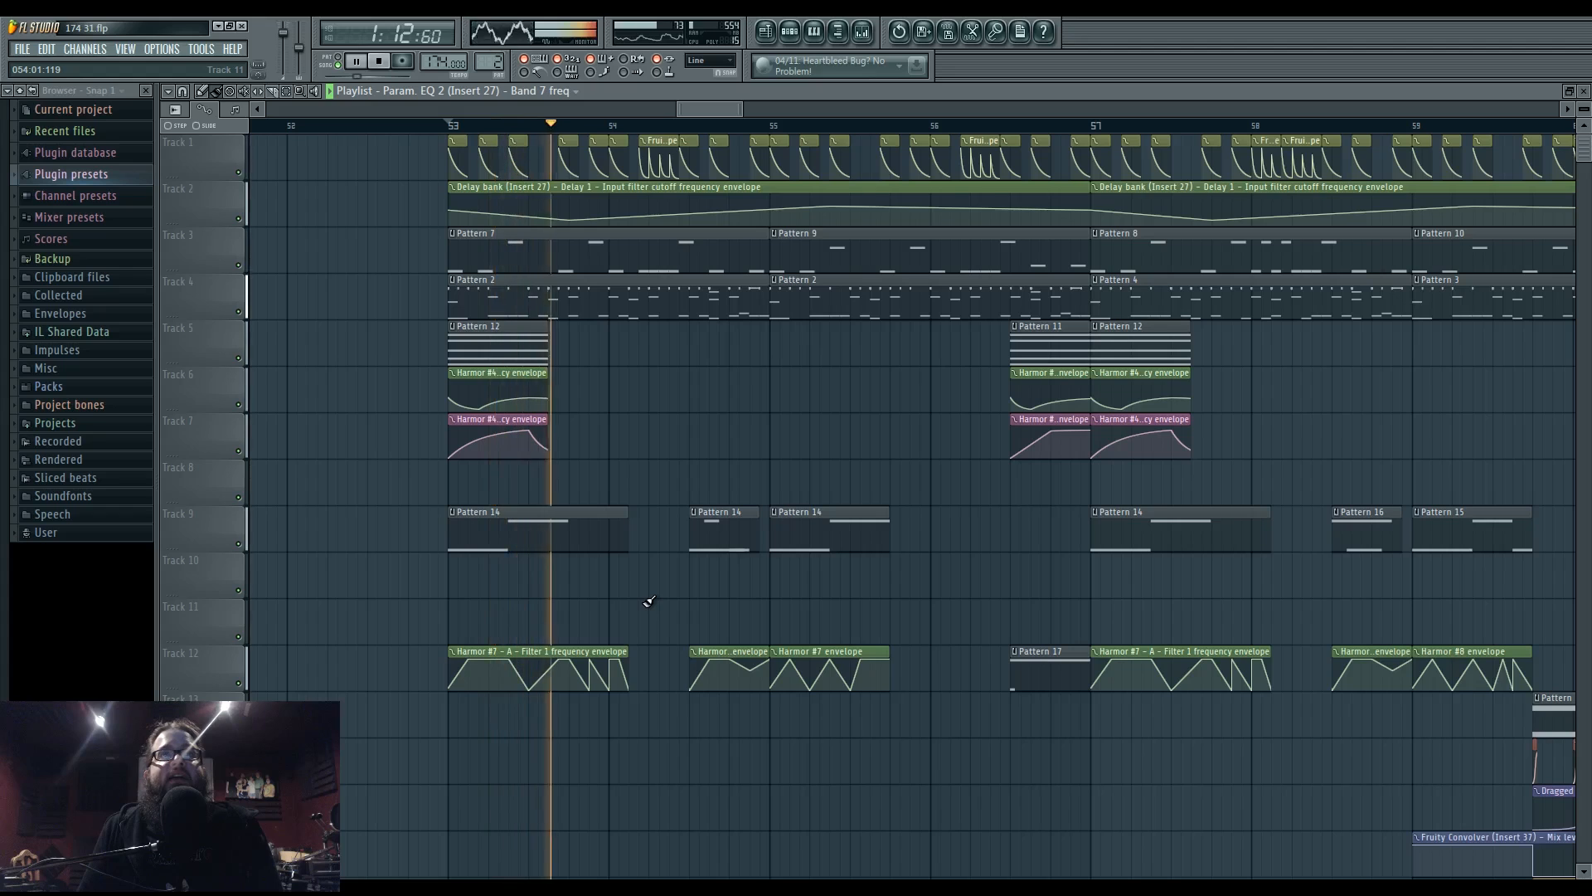
key(space)
- Check FL Studio's audio settings and the PreSonus Universal Control panel from the tray
click(161, 49)
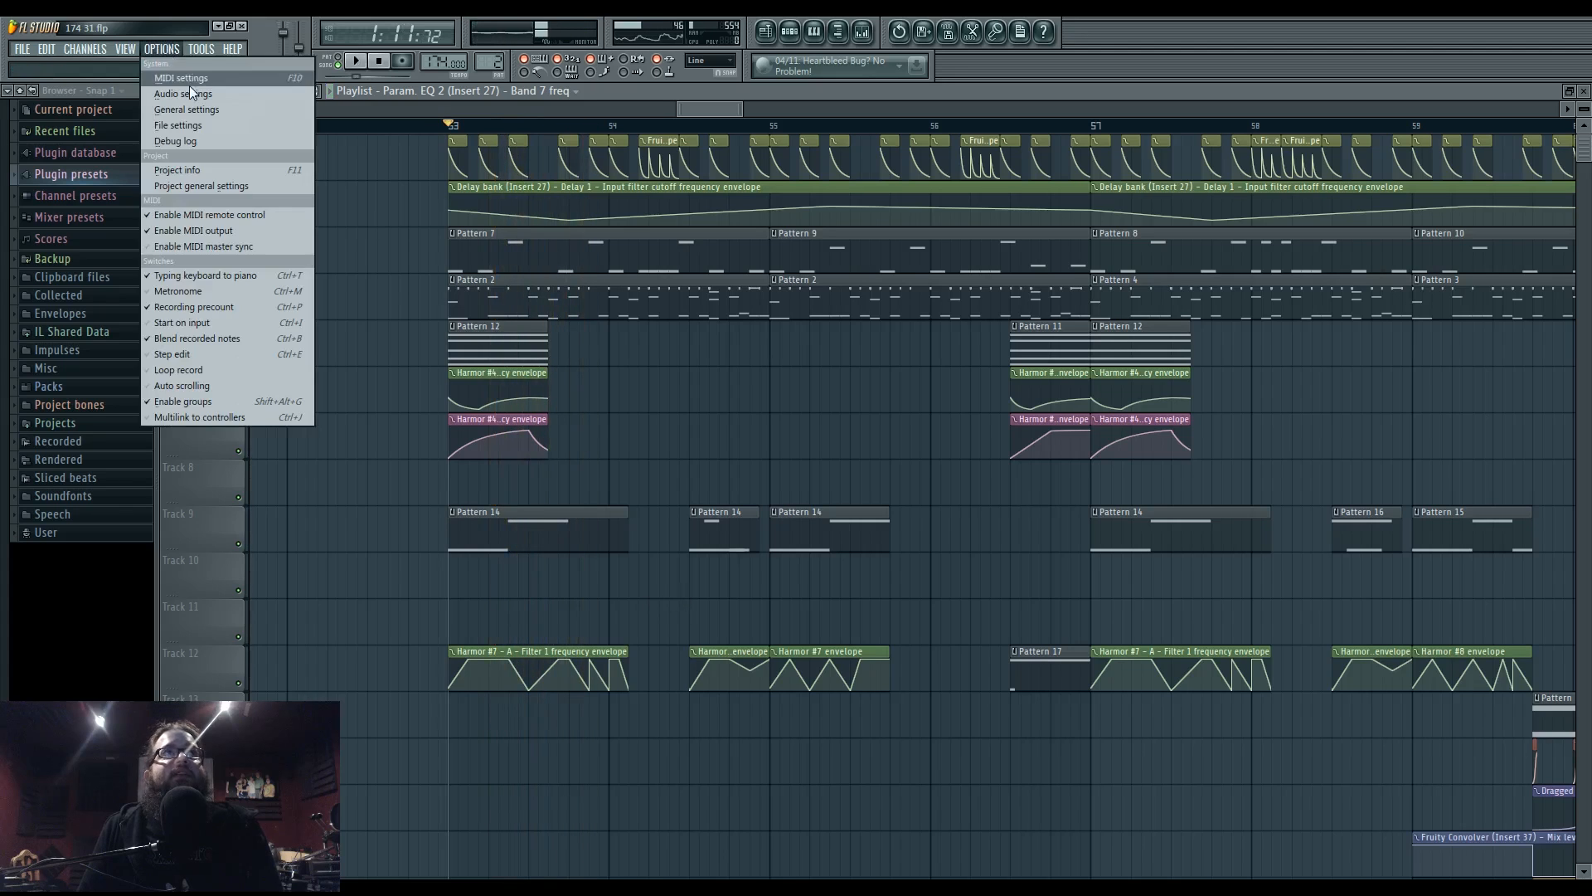
click(189, 83)
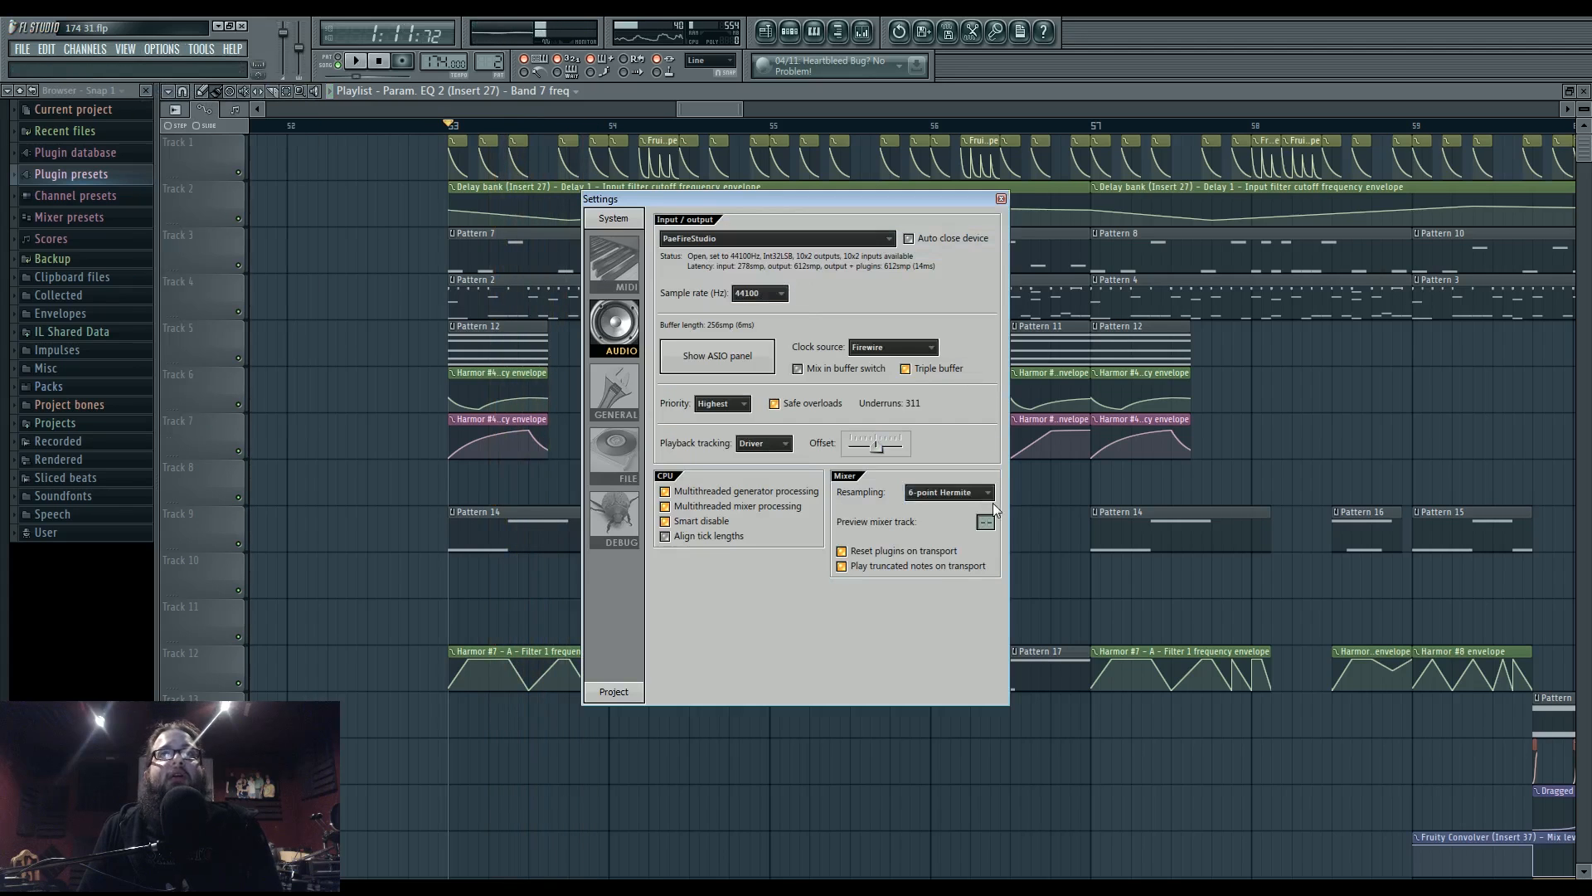
click(1001, 199)
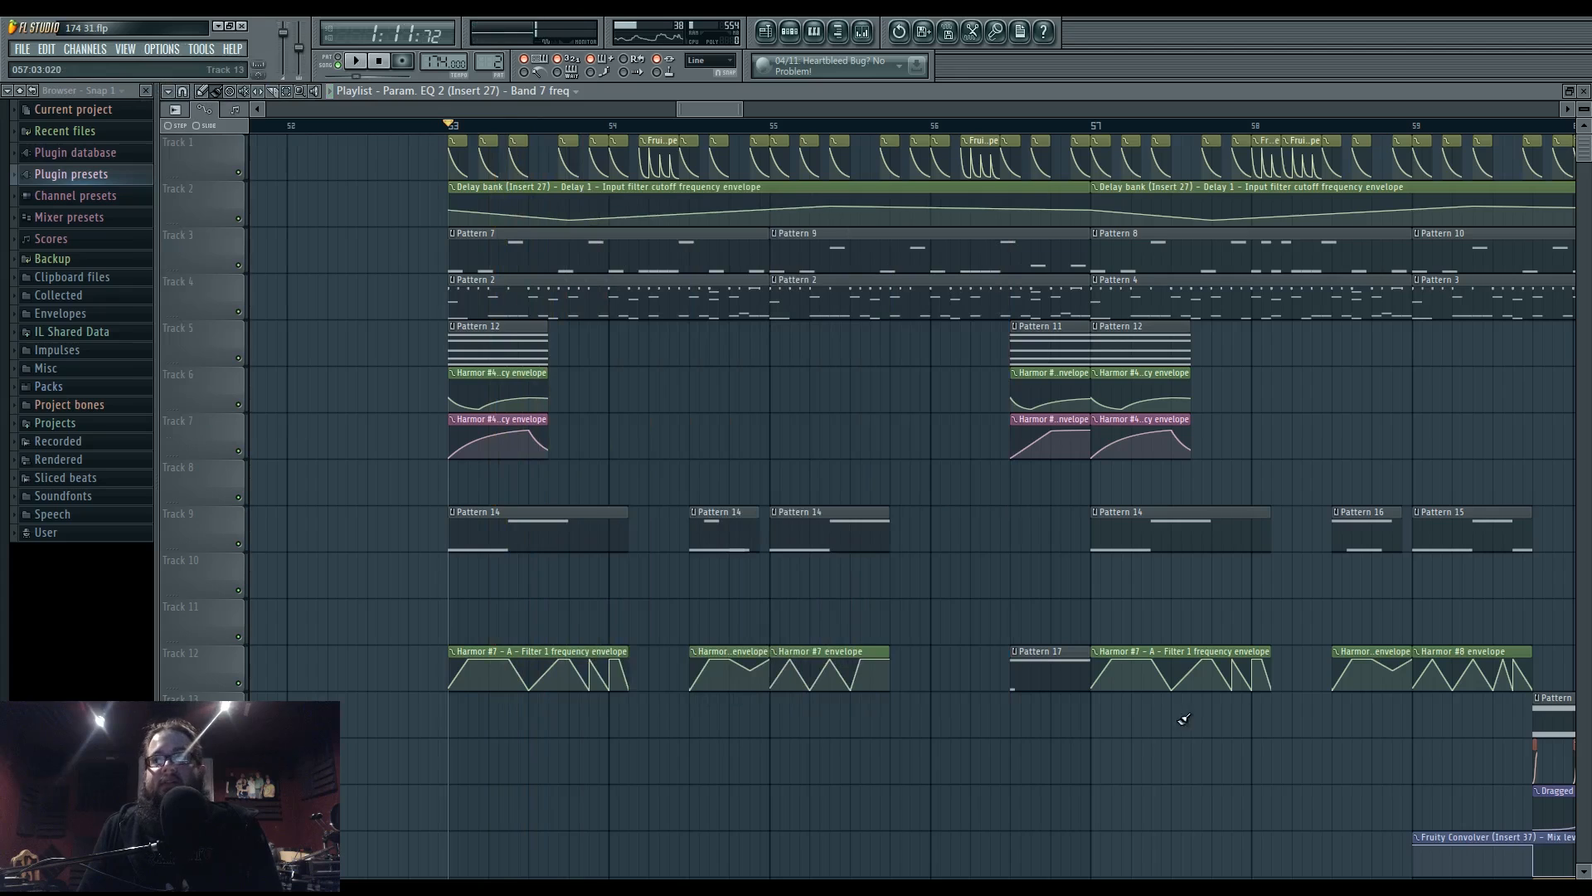
click(1447, 887)
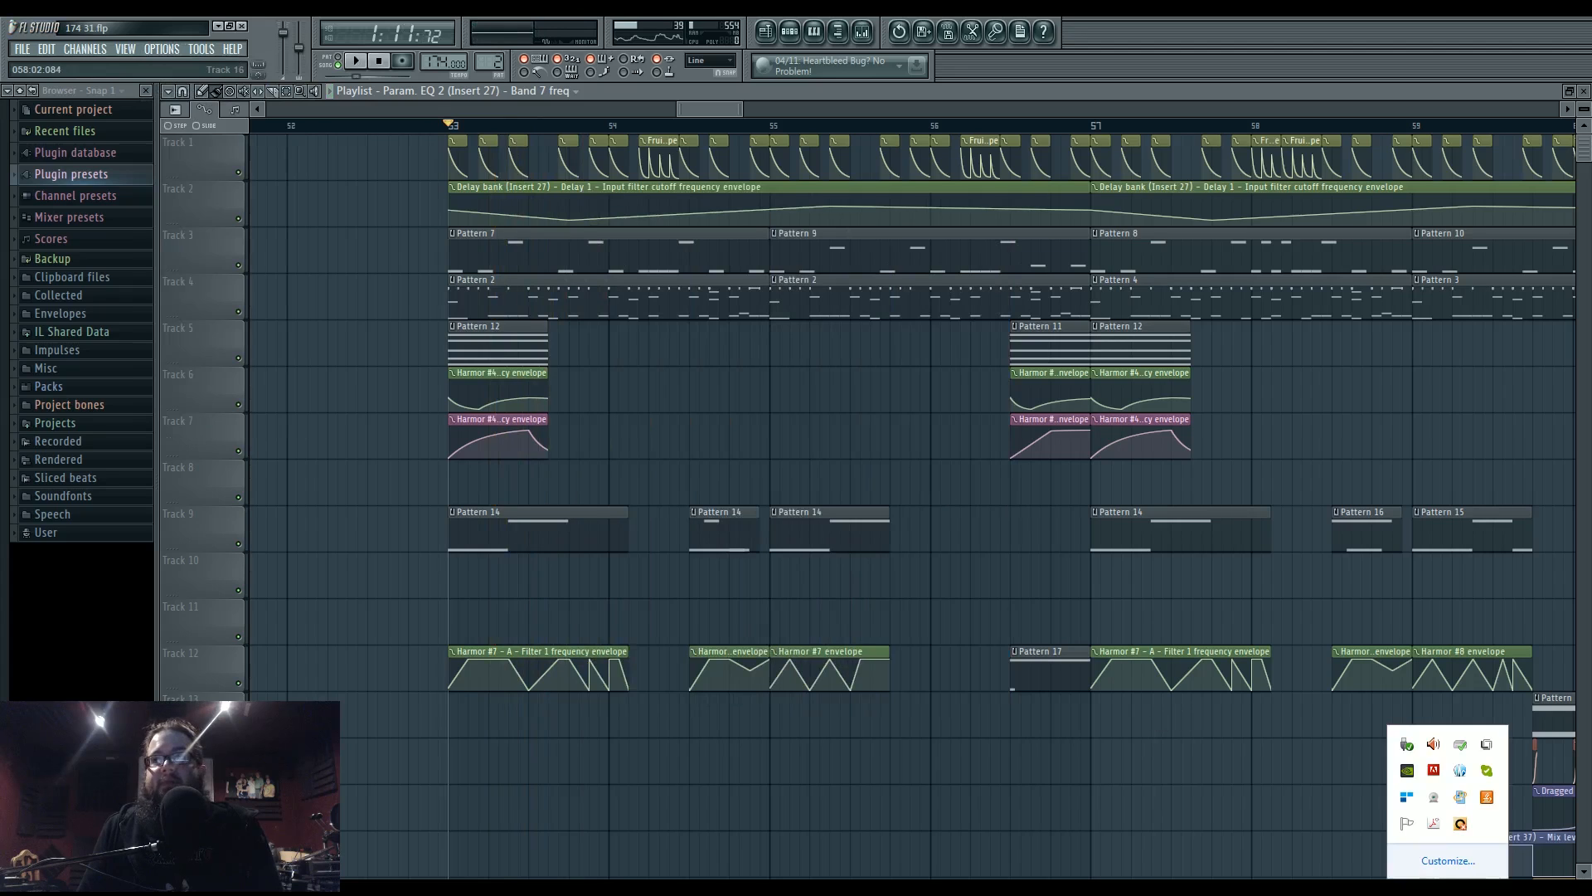
click(1461, 771)
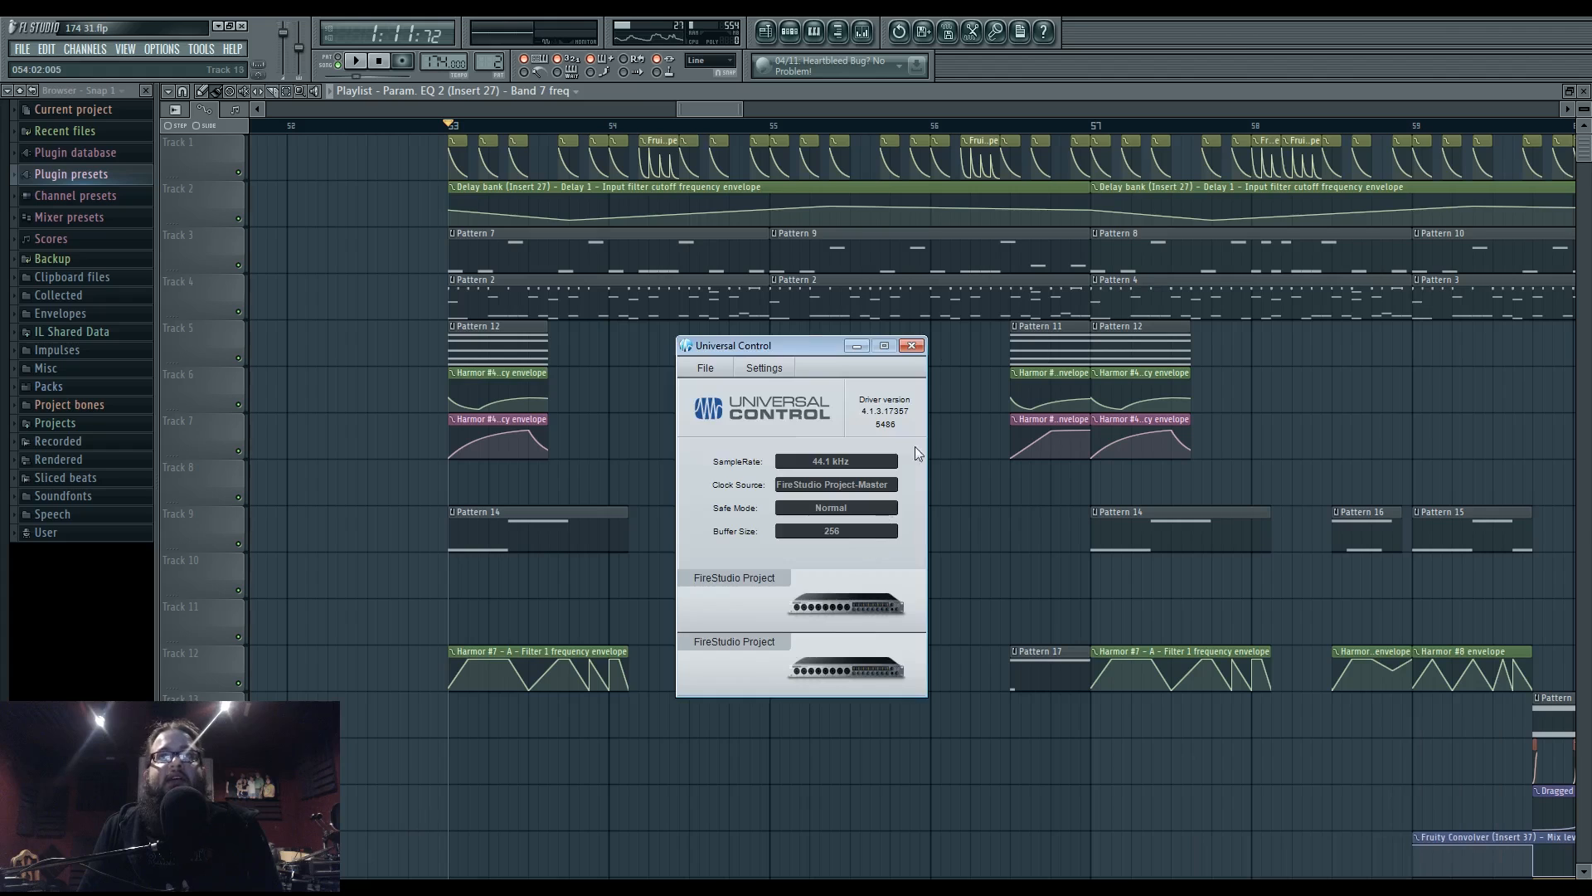
click(913, 347)
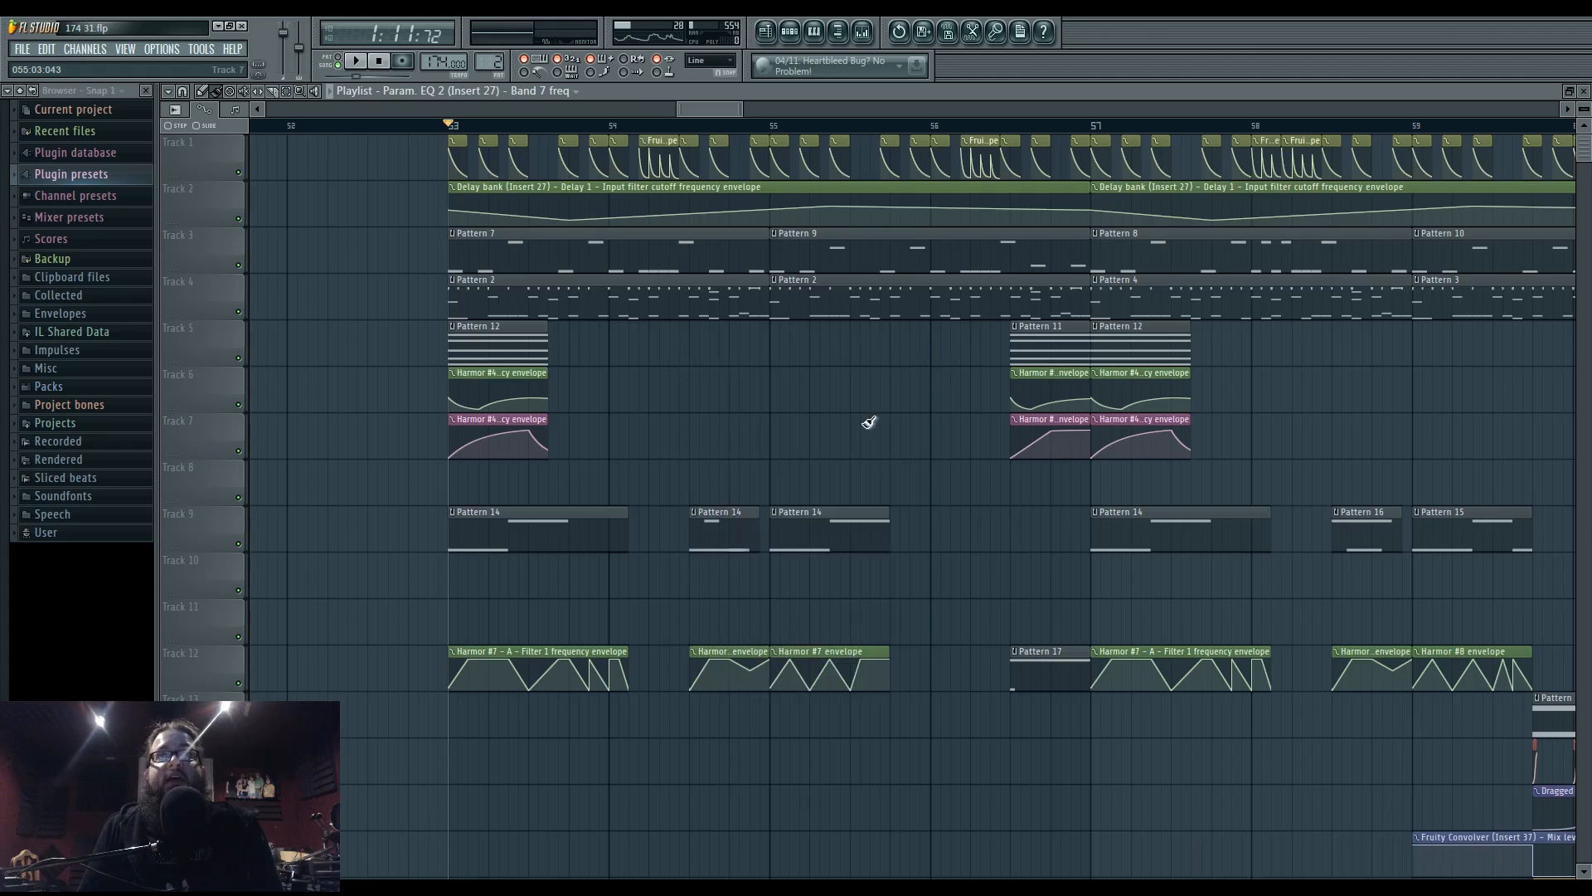
- Set the audio settings' resampling quality to 2-point linear and close the window
click(171, 52)
click(184, 95)
click(944, 492)
click(940, 521)
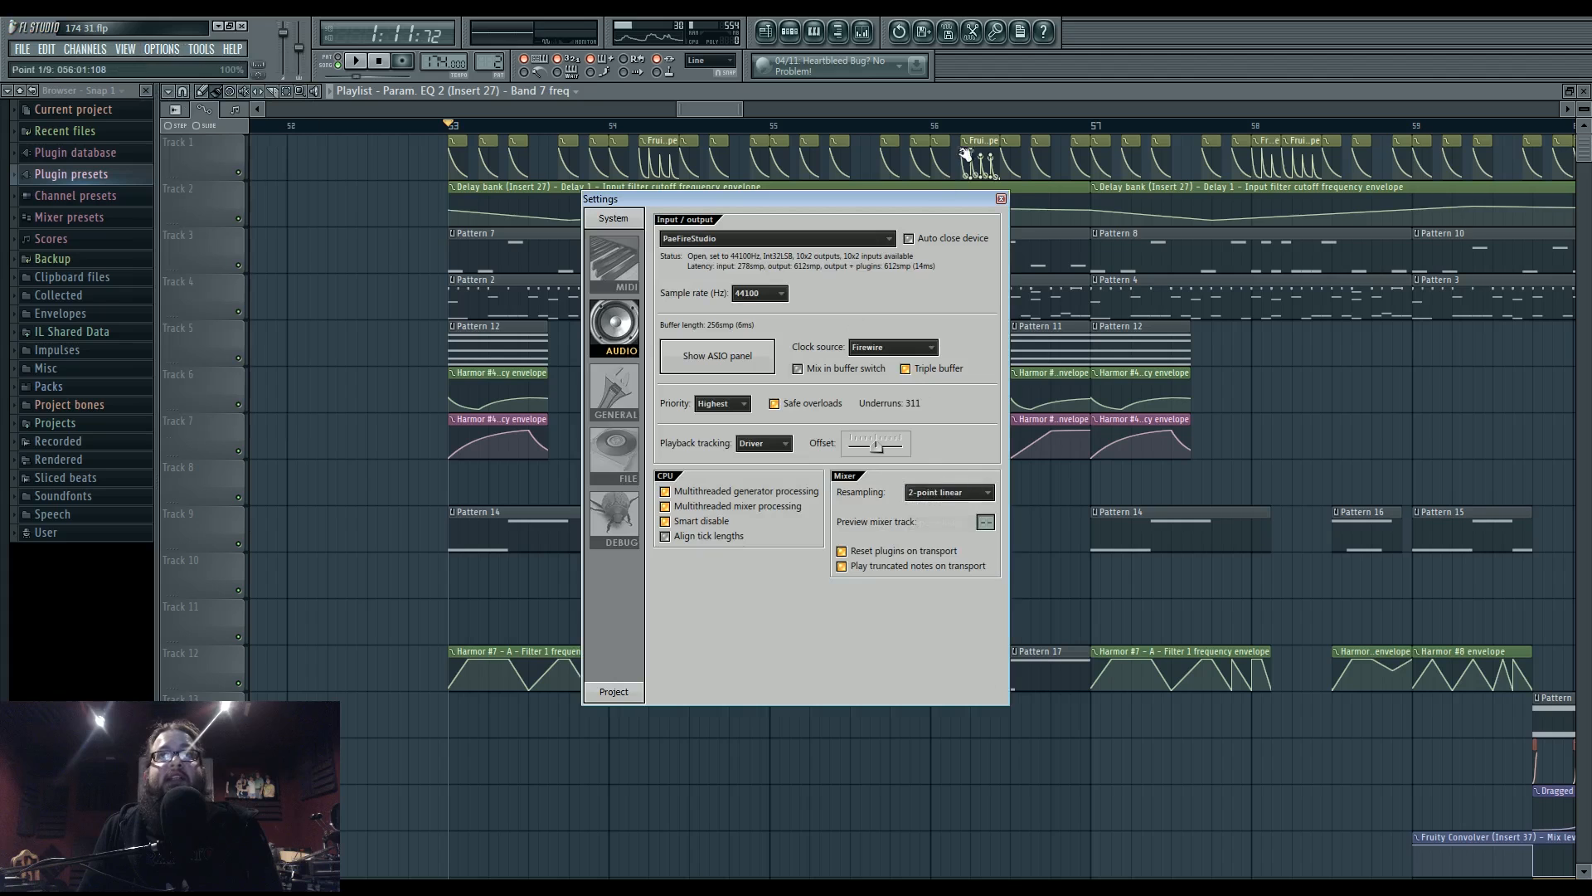
click(1001, 199)
drag(928, 427, 611, 452)
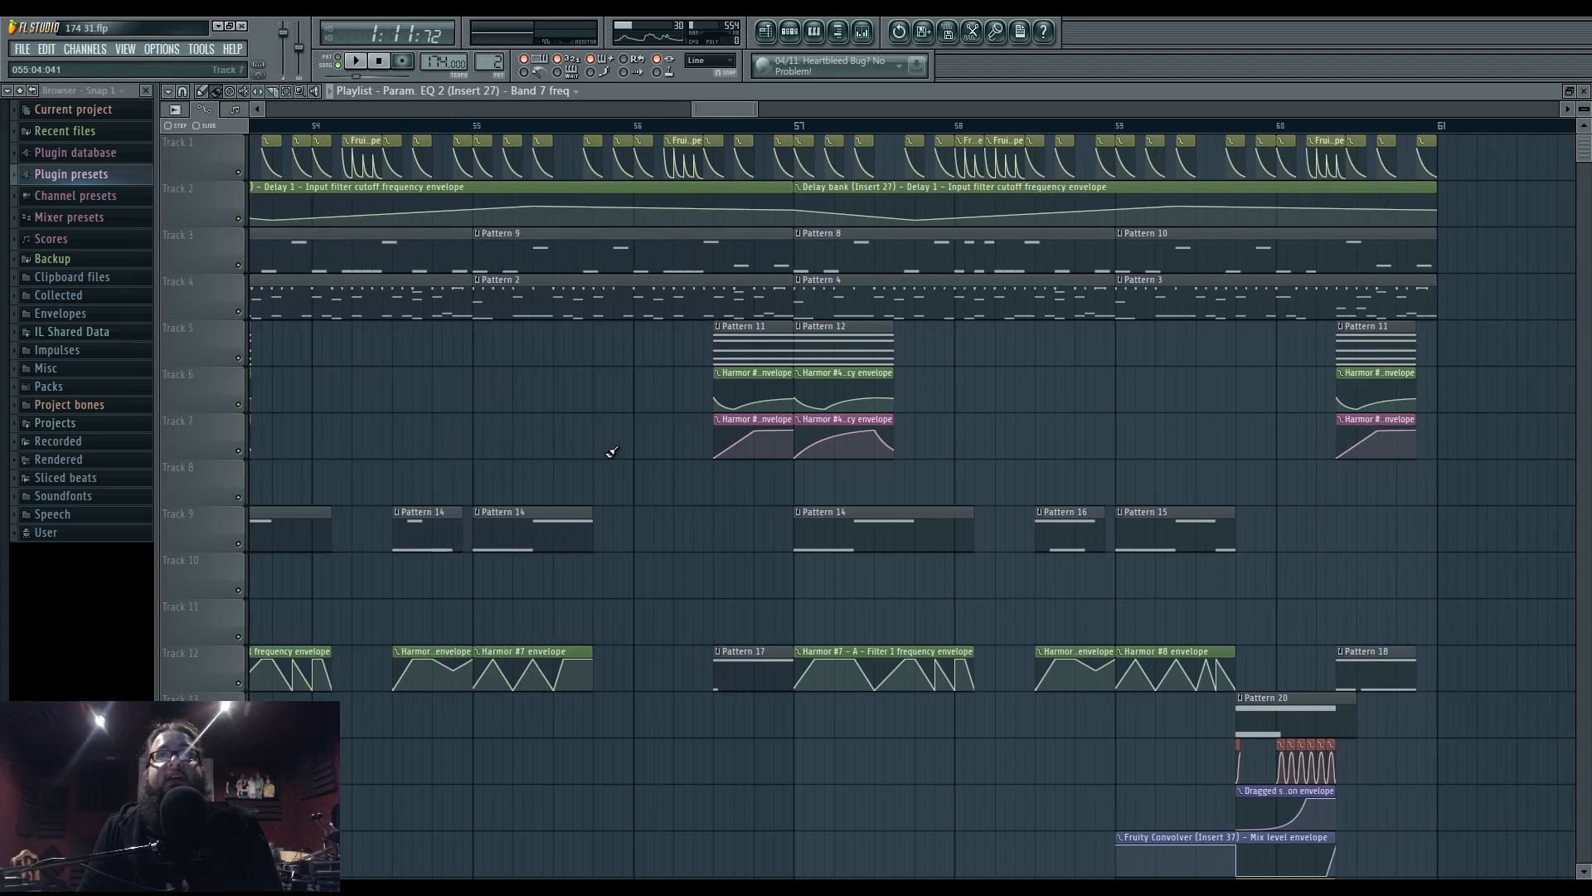
- Return the playlist toward bar 53 and open phase werb 19's notes in the piano roll
scroll(611, 452, down, 2)
key(space)
drag(510, 426, 675, 426)
key(space)
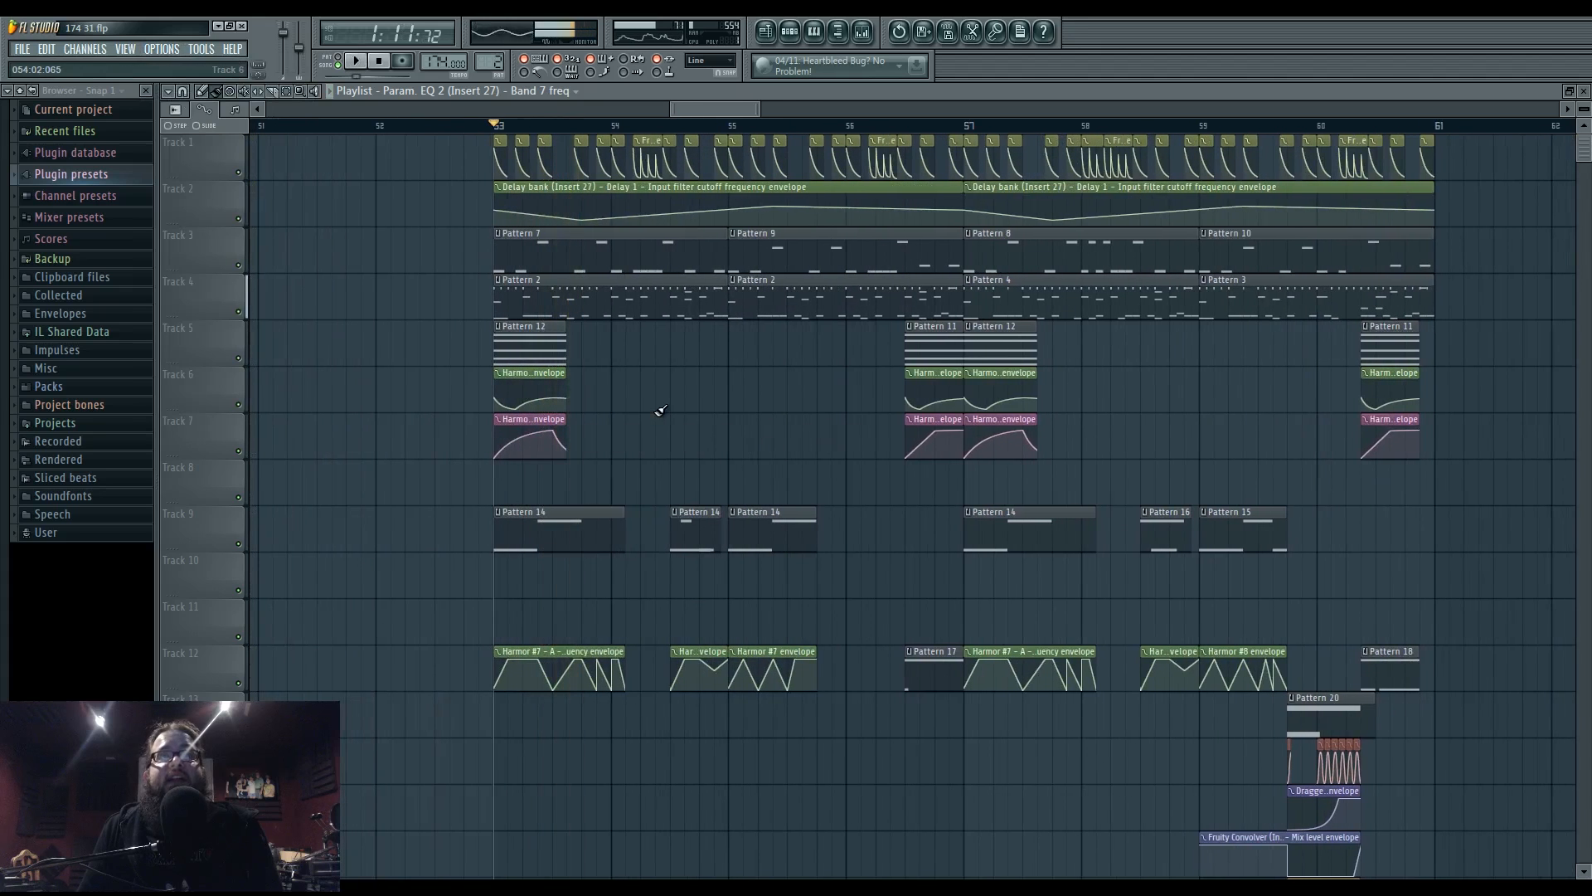
click(789, 31)
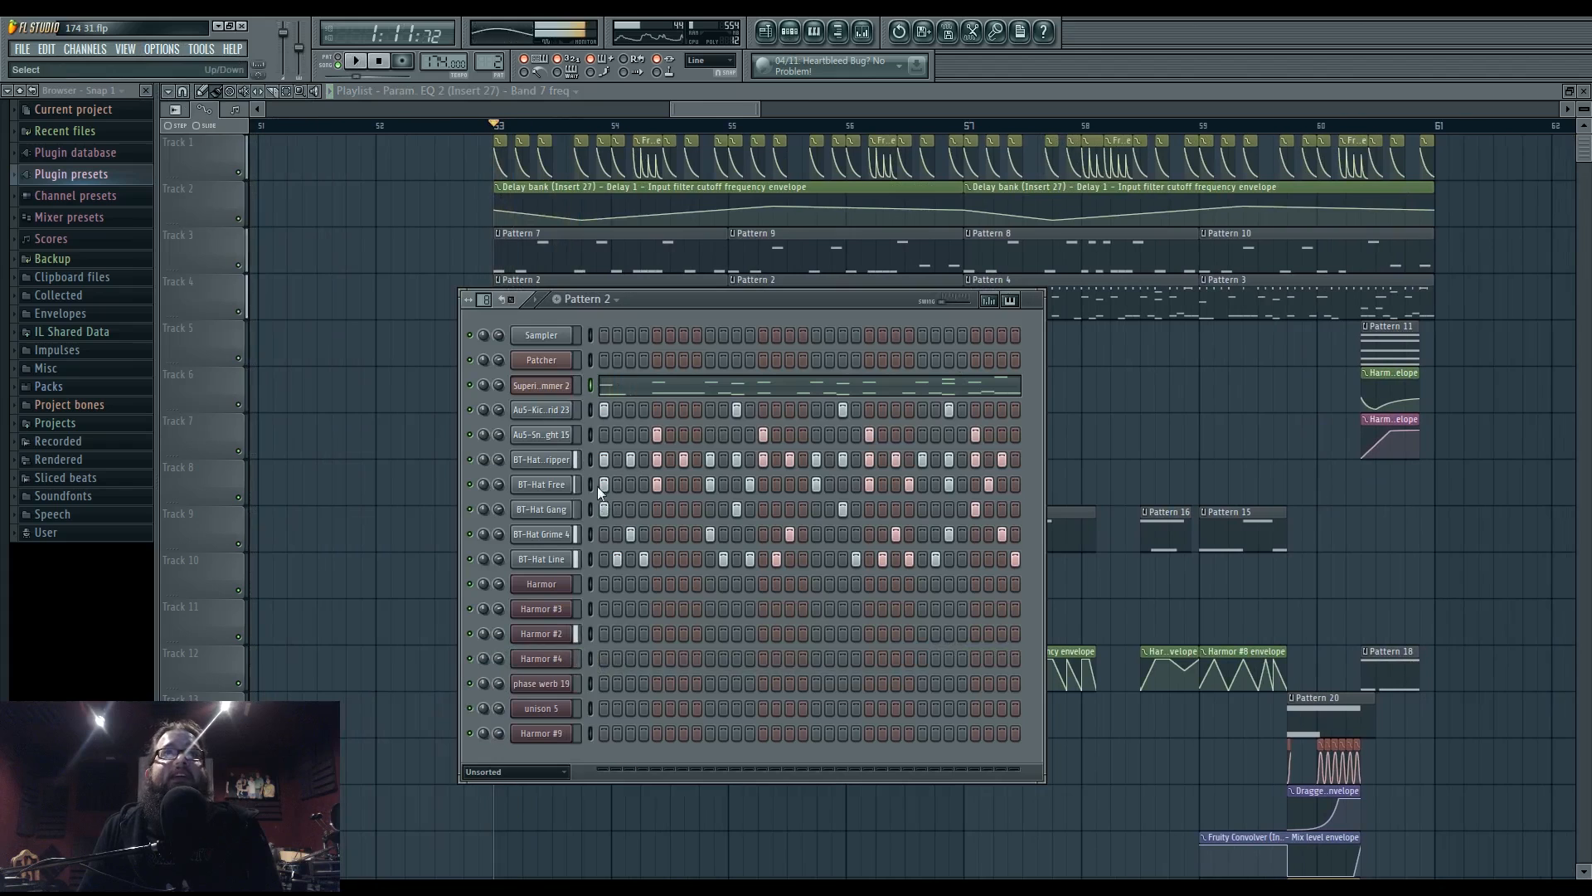
right_click(384, 565)
double_click(558, 515)
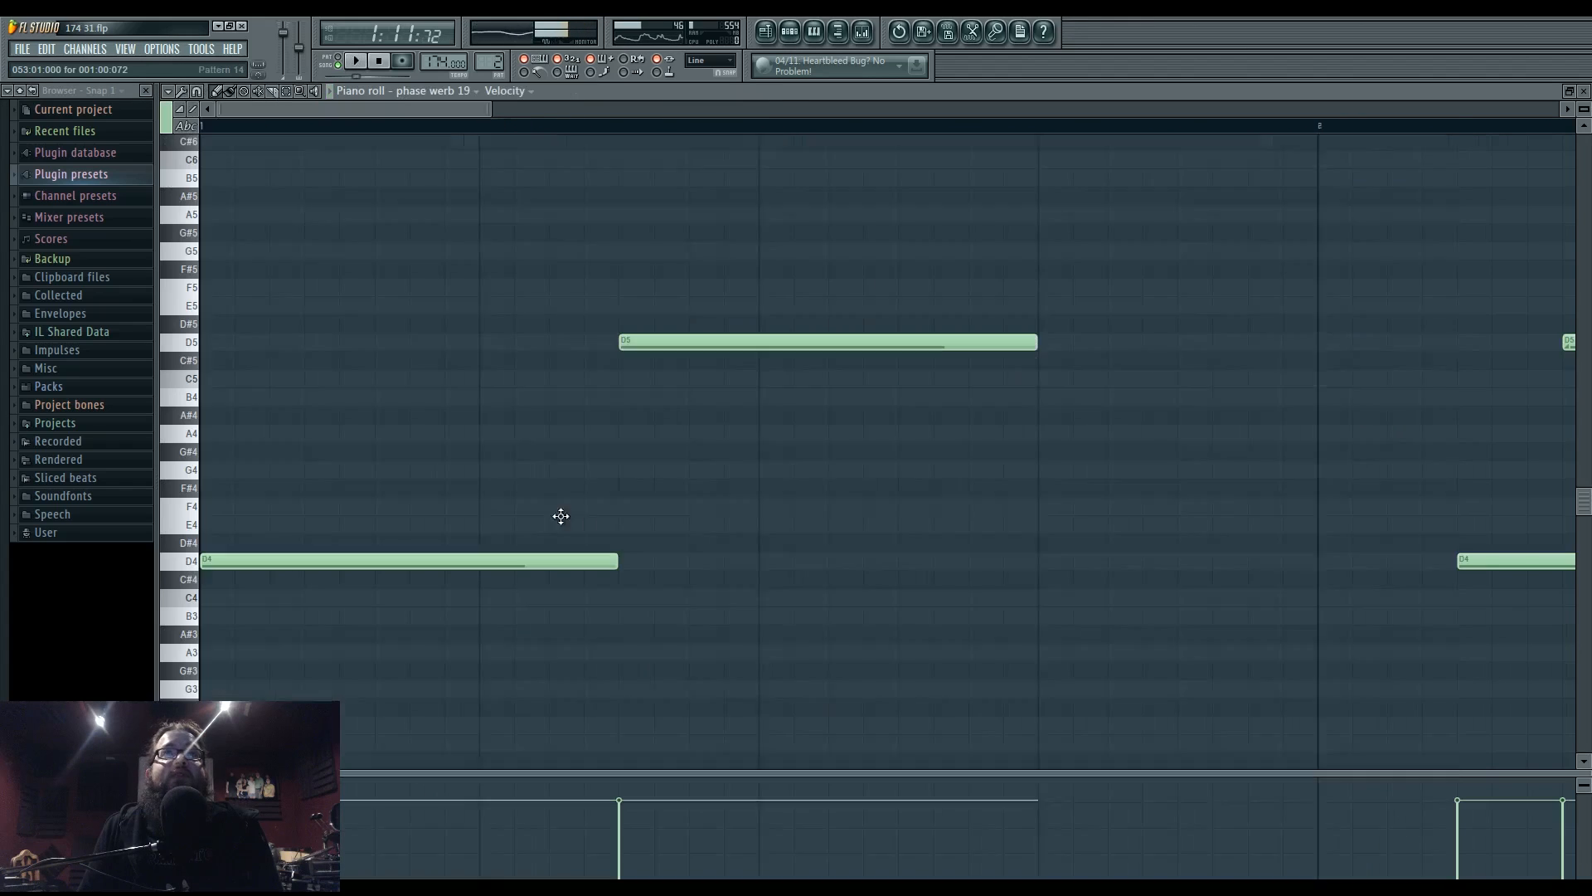
- Show phase werb 19's Harmor phaser mask envelope in Pattern 14, play, and open mixer Insert 37
click(808, 32)
click(545, 688)
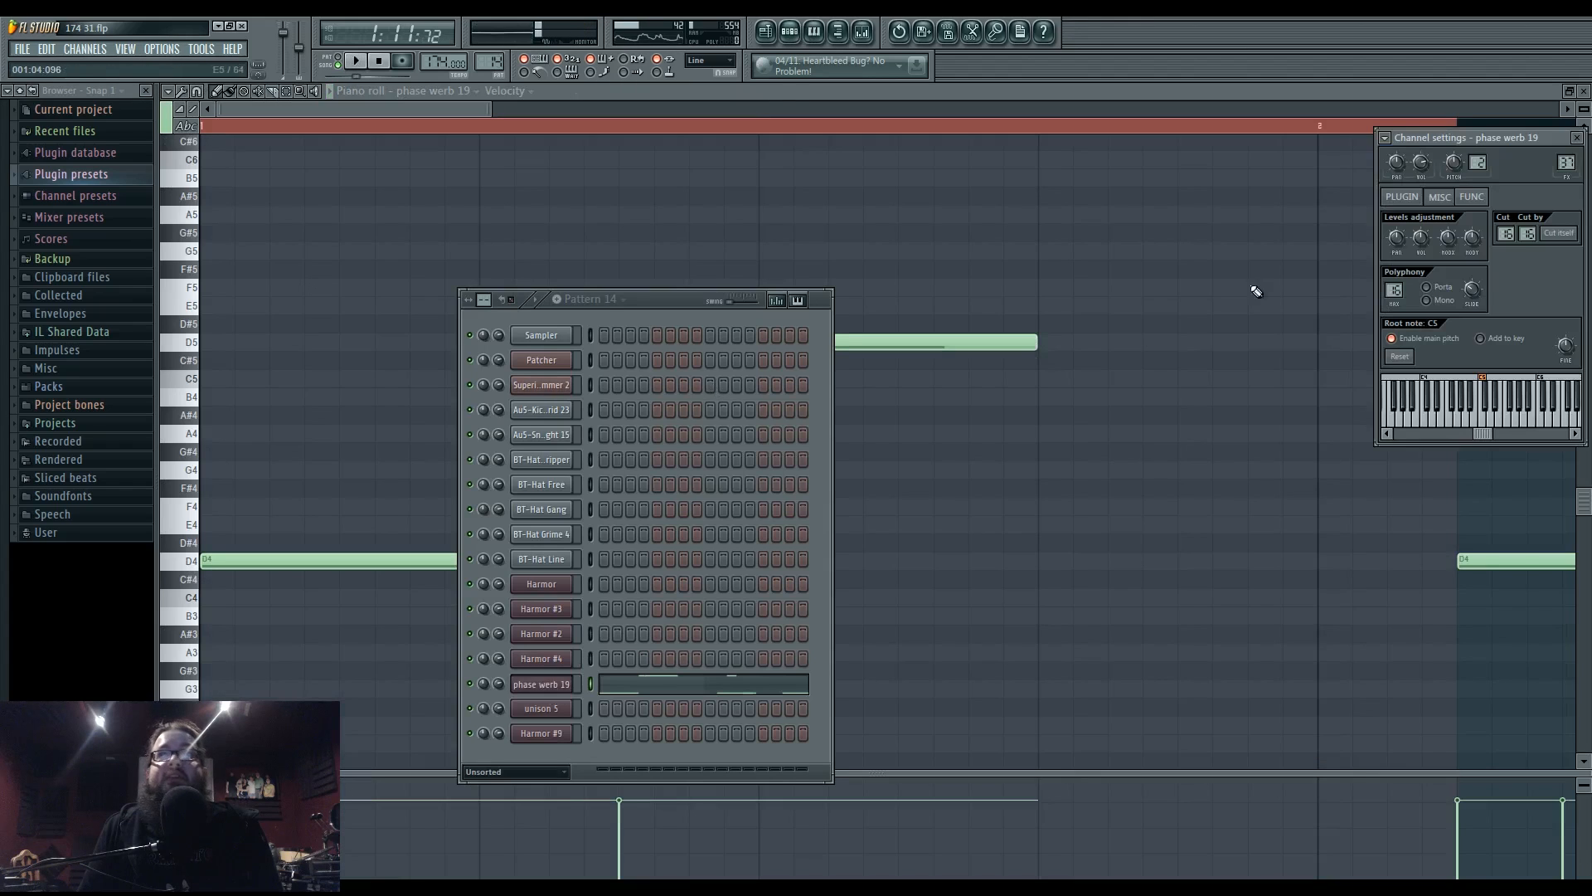
drag(1465, 132, 1311, 167)
click(1247, 231)
click(1207, 527)
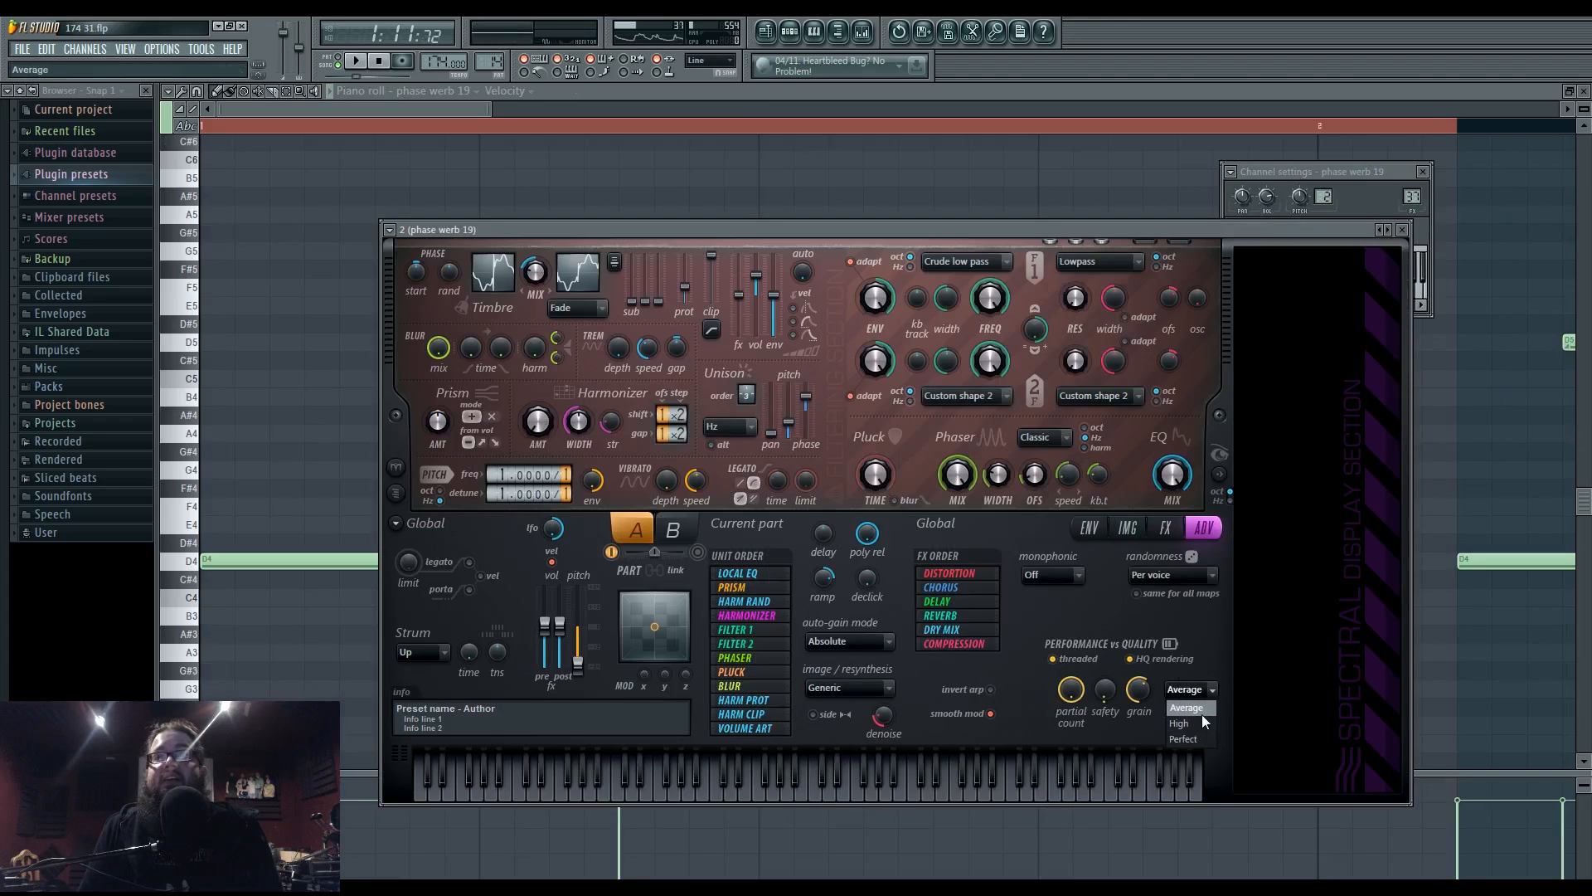
click(1127, 527)
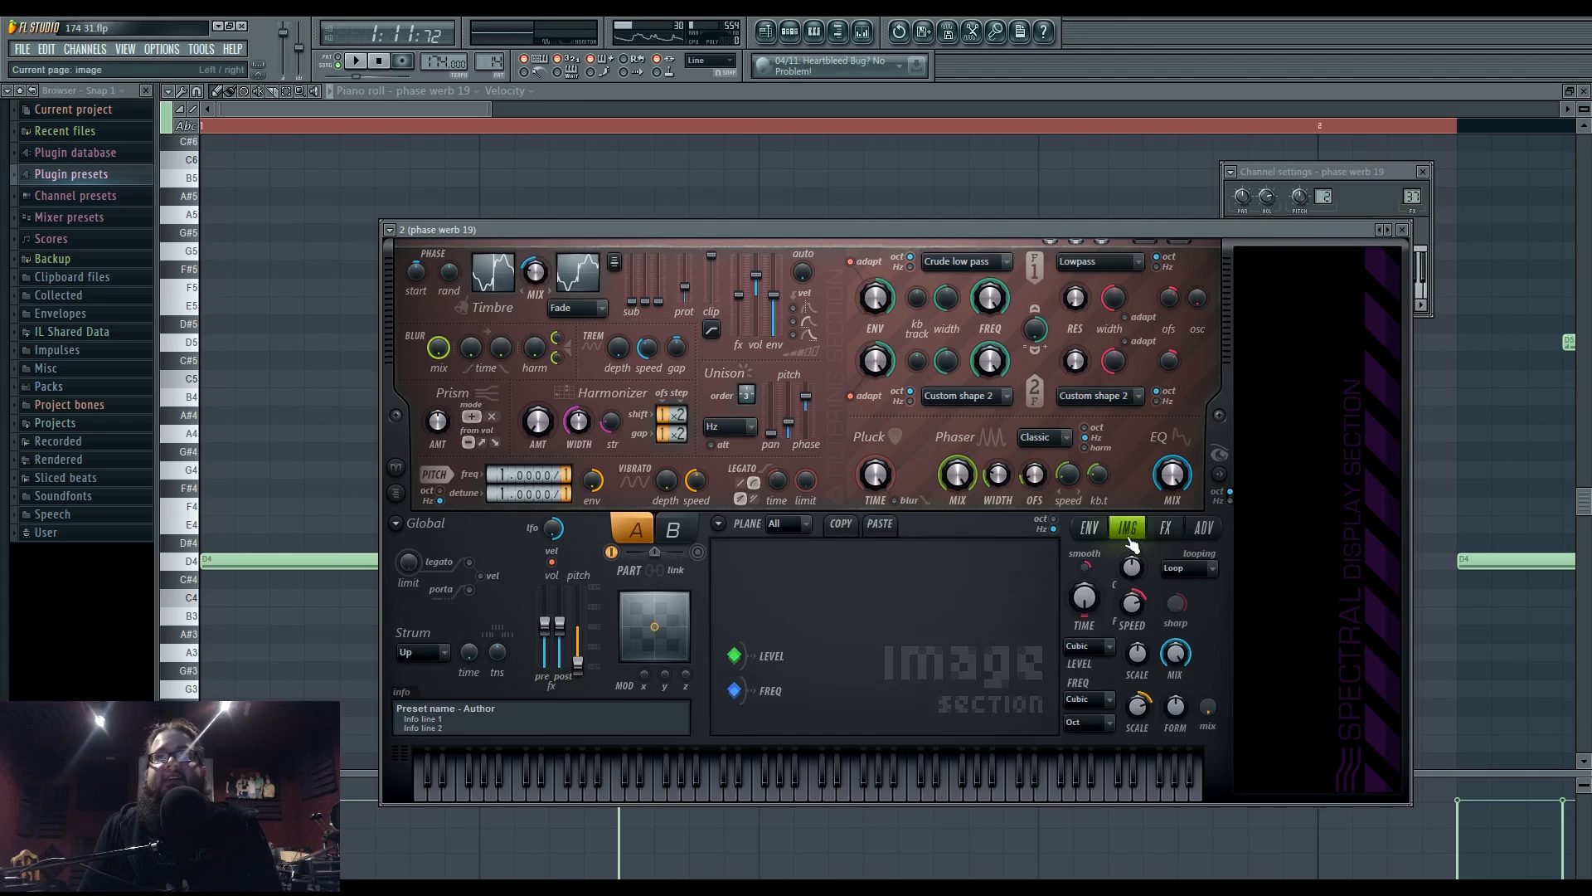
click(1090, 529)
key(space)
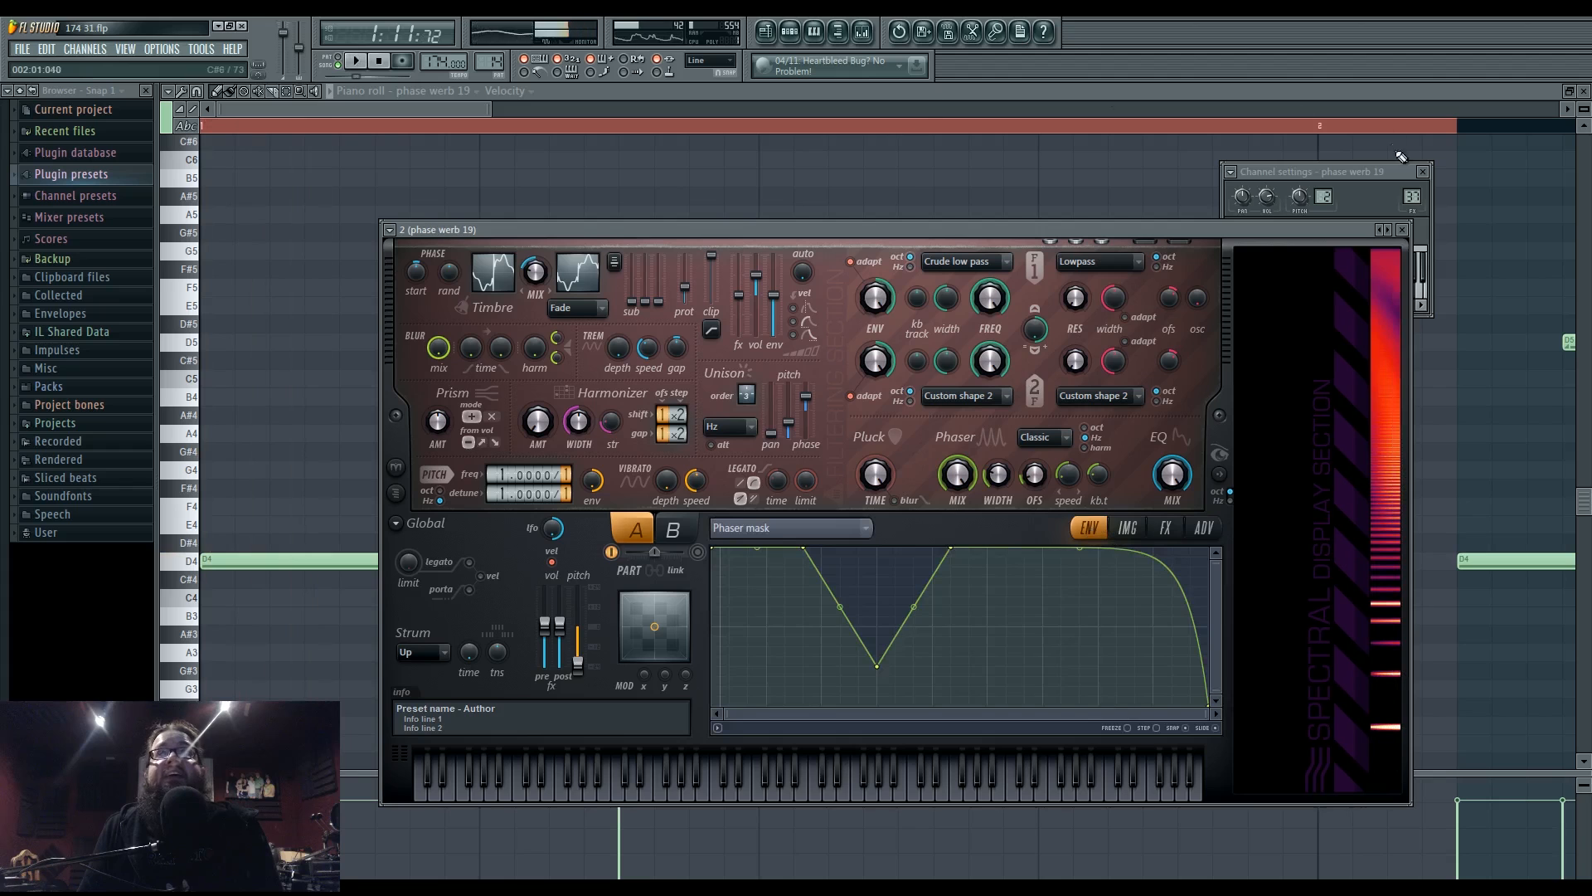
double_click(1412, 196)
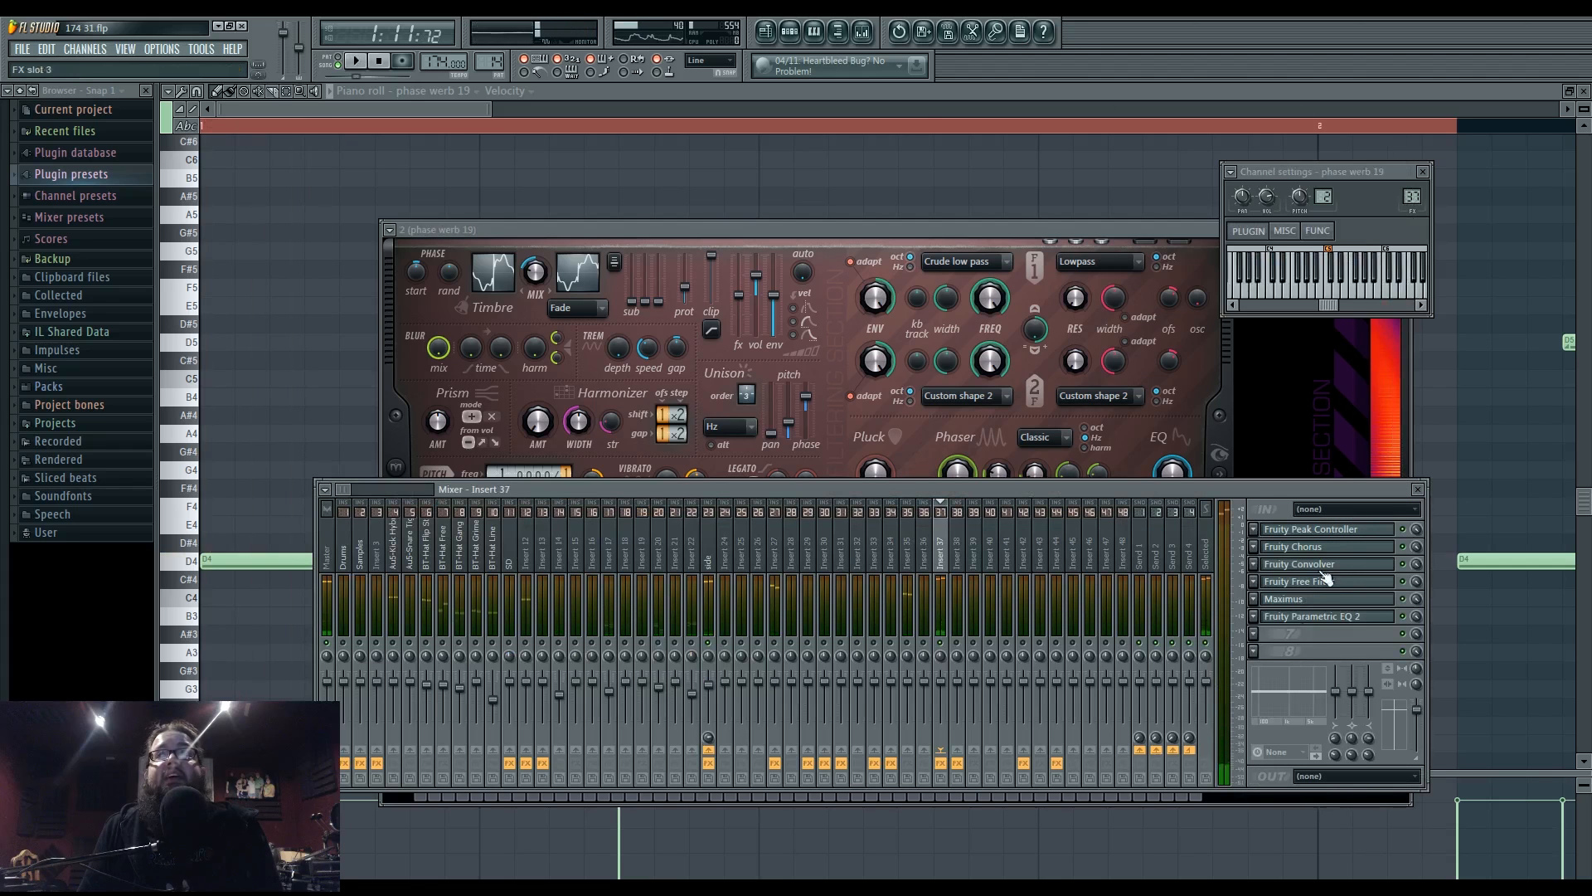
- Open Insert 37's Fruity Parametric EQ 2 while playing, then switch back to the Playlist (F5)
click(1314, 625)
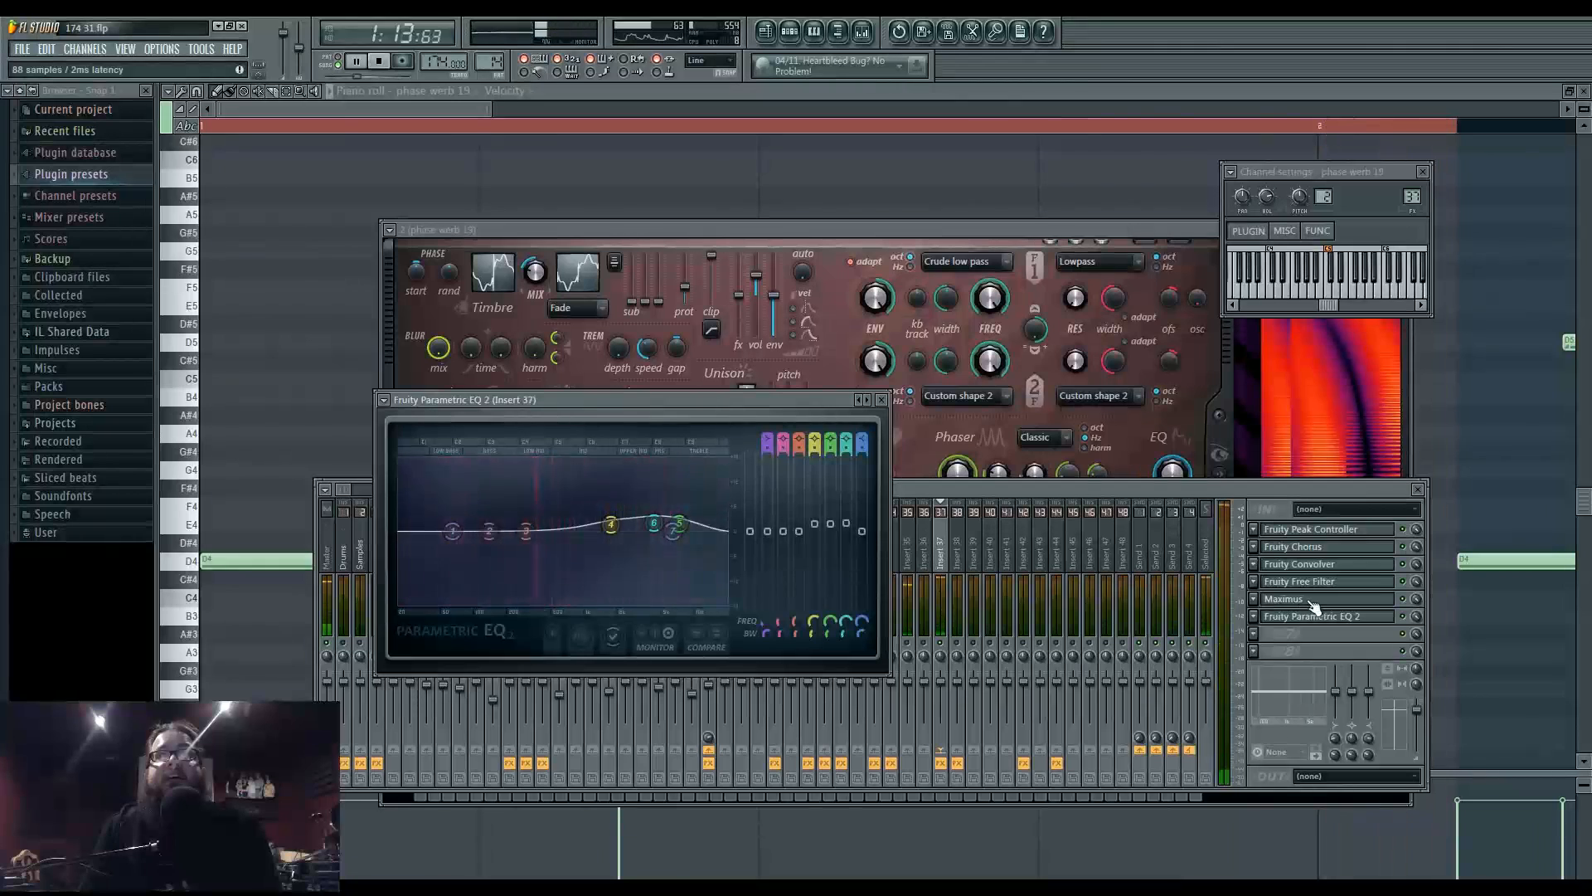
key(F5)
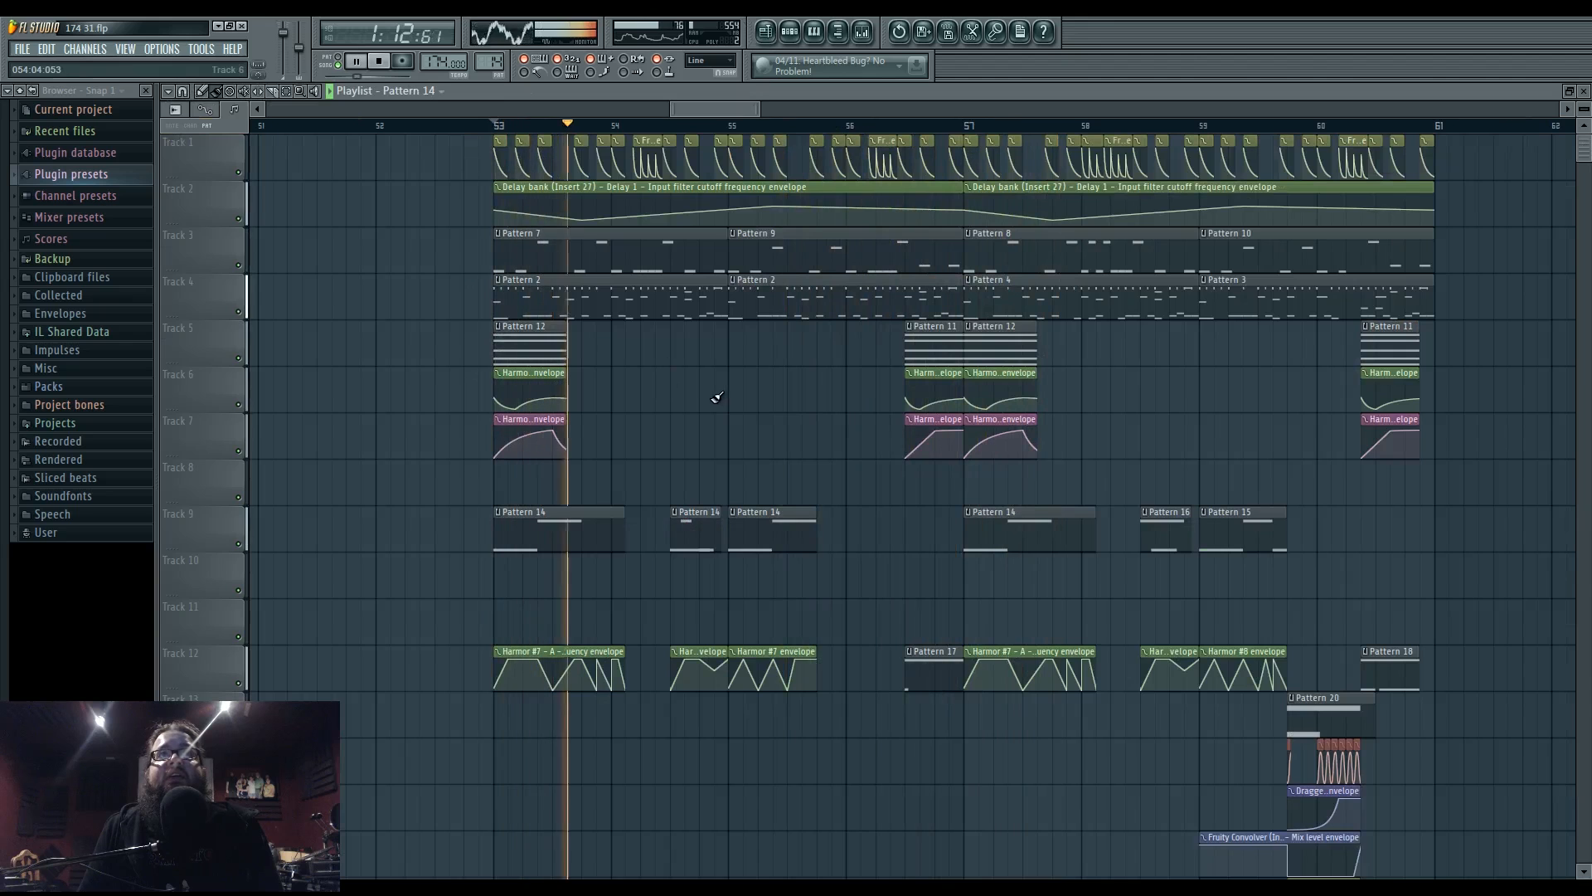
- Stop playback, zoom the playlist, and reopen the mixer on Insert 37's effect chain
key(space)
scroll(630, 431, up, 3)
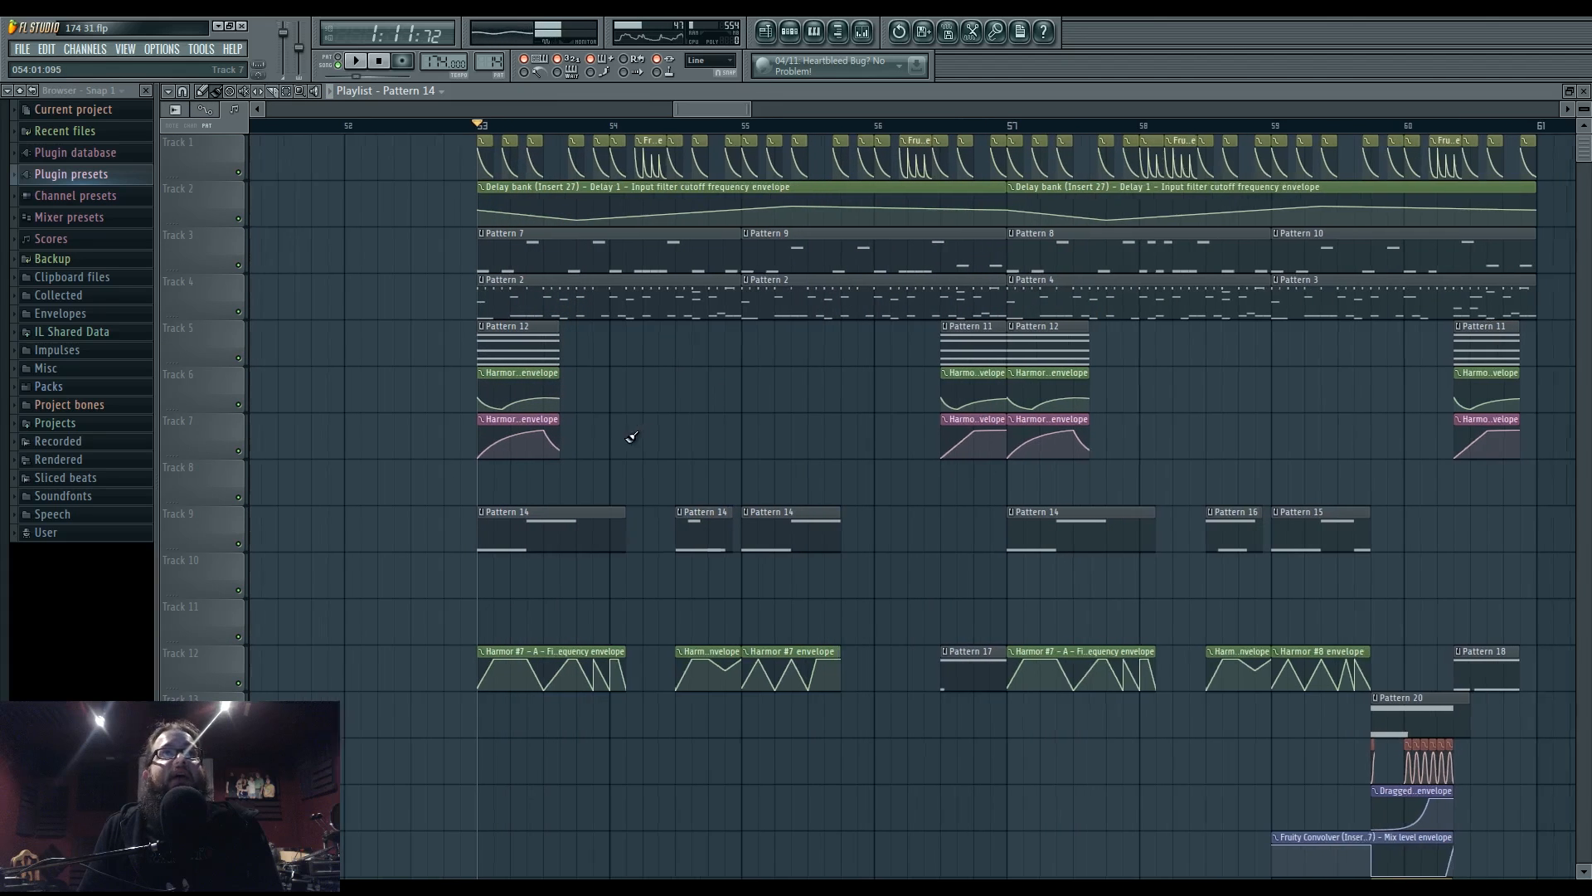
click(871, 31)
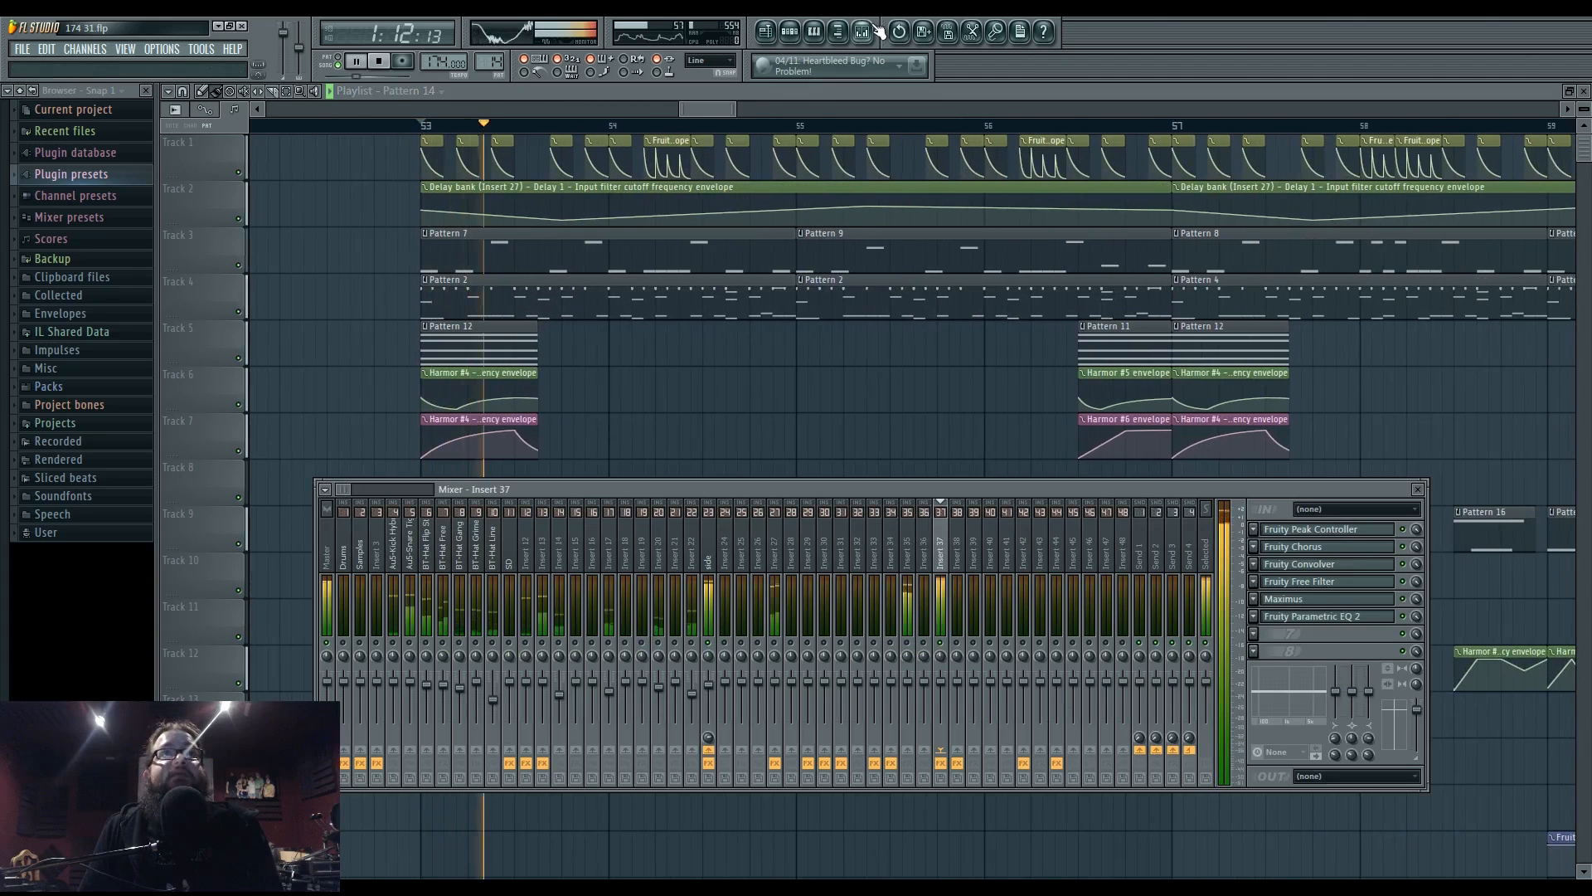
key(F9)
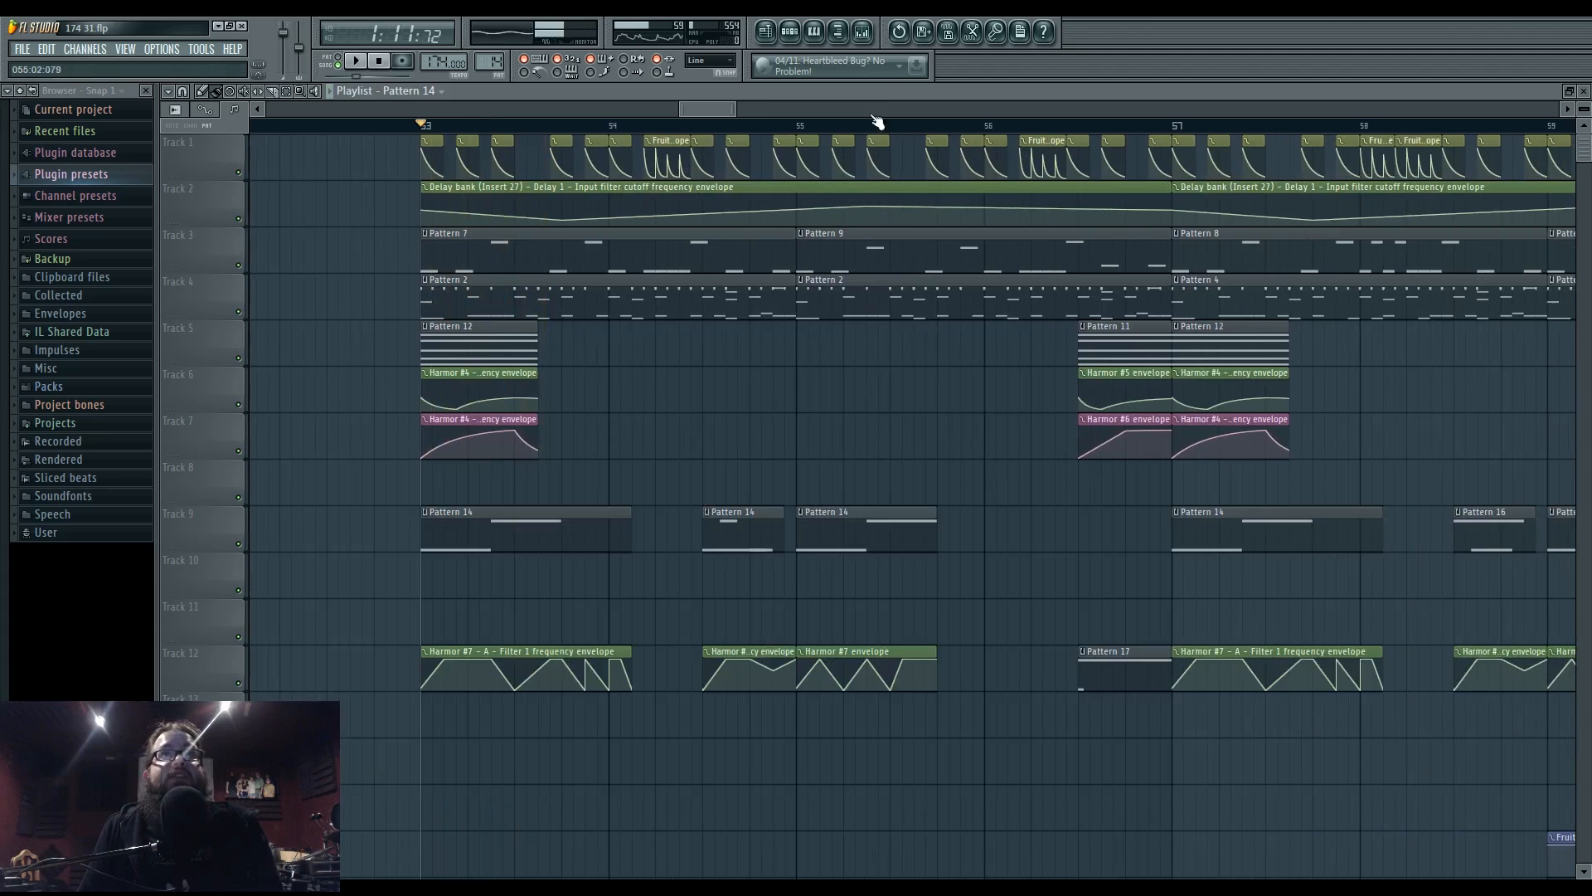
click(874, 37)
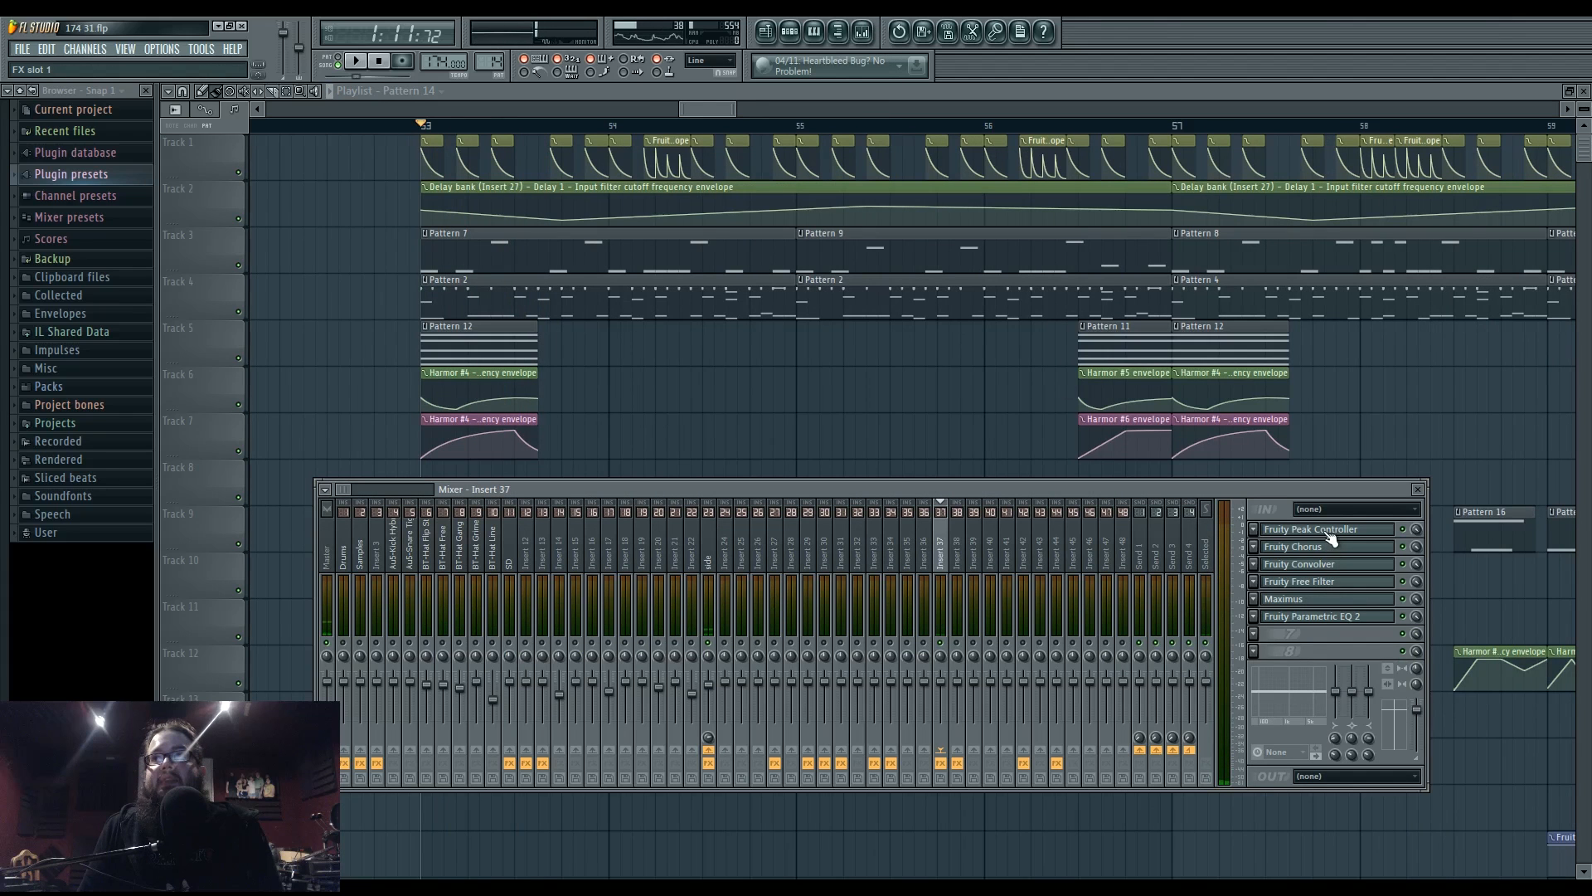
- Open phase werb 19's Harmor, then Insert 37's Fruity Convolver with the Public Swimming Pool 1 impulse
key(F6)
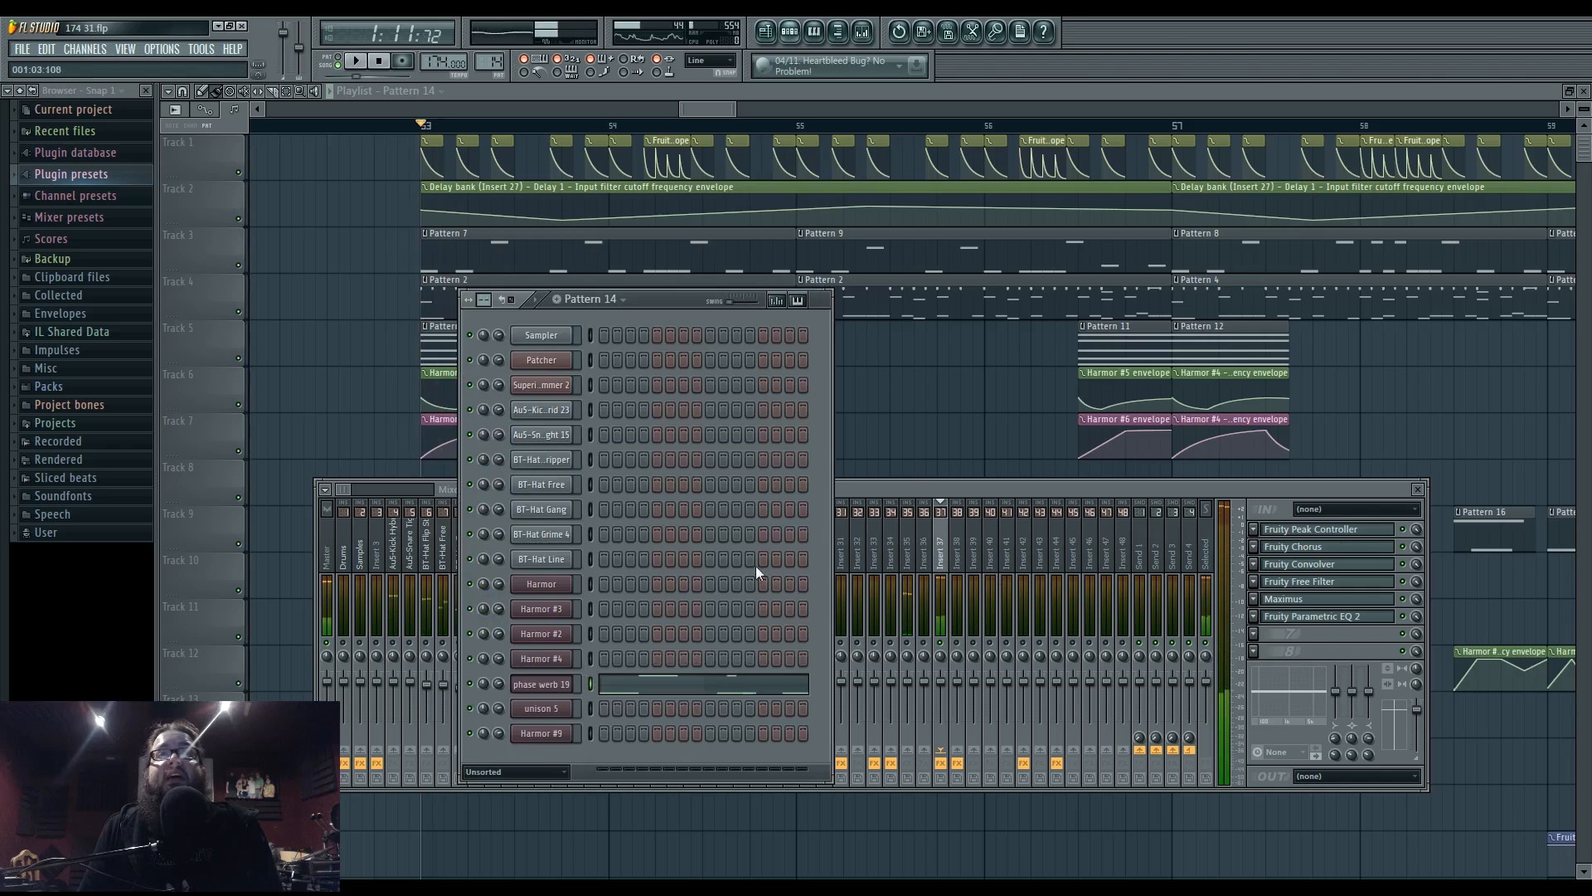
click(547, 684)
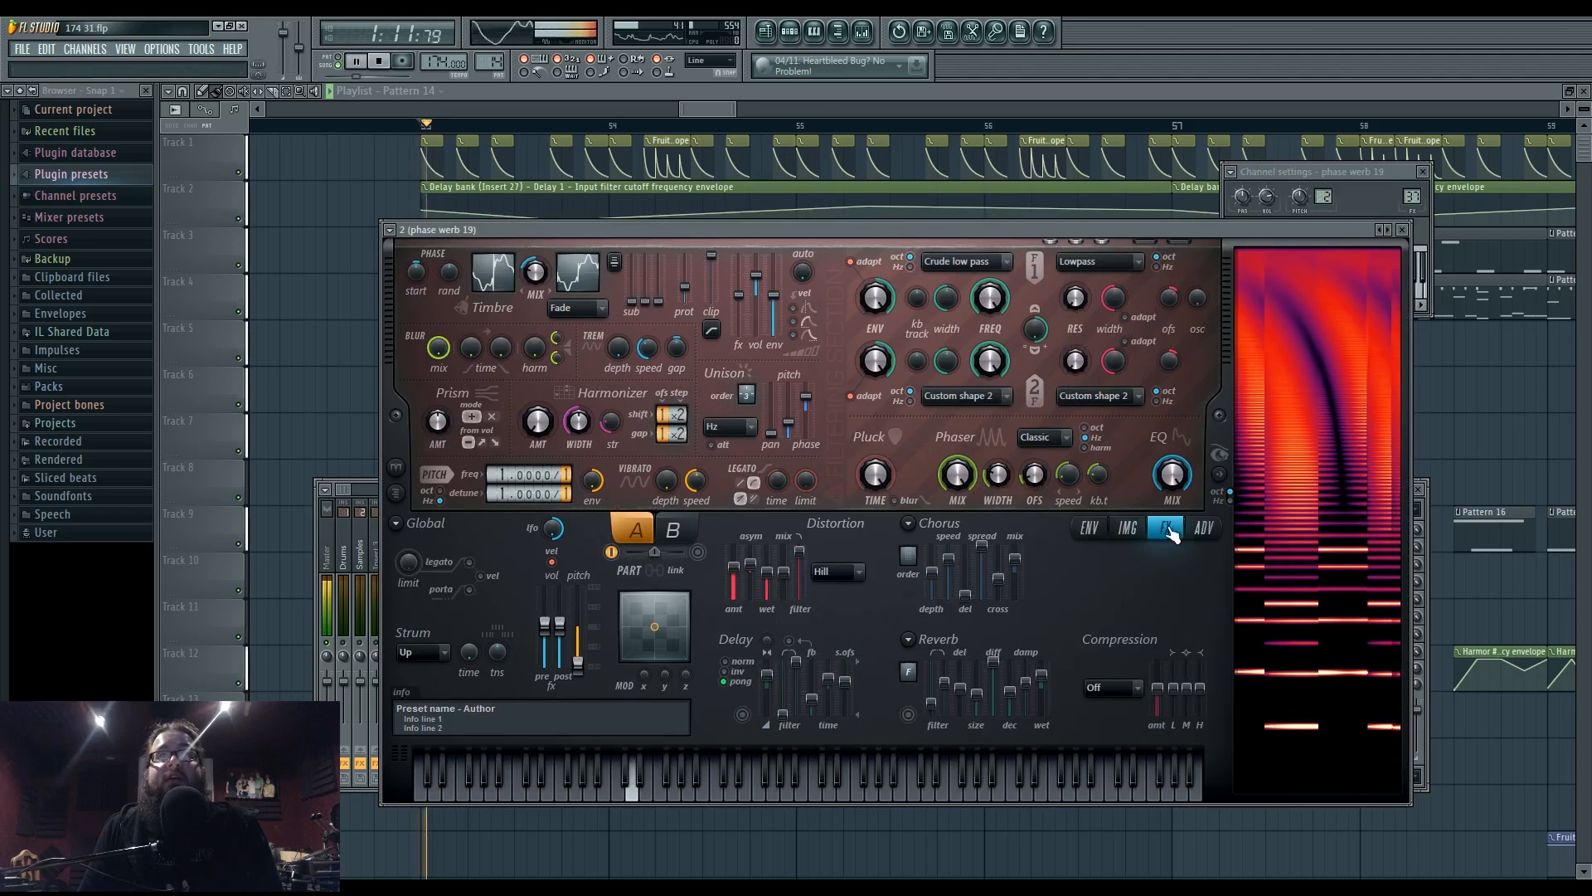
click(862, 39)
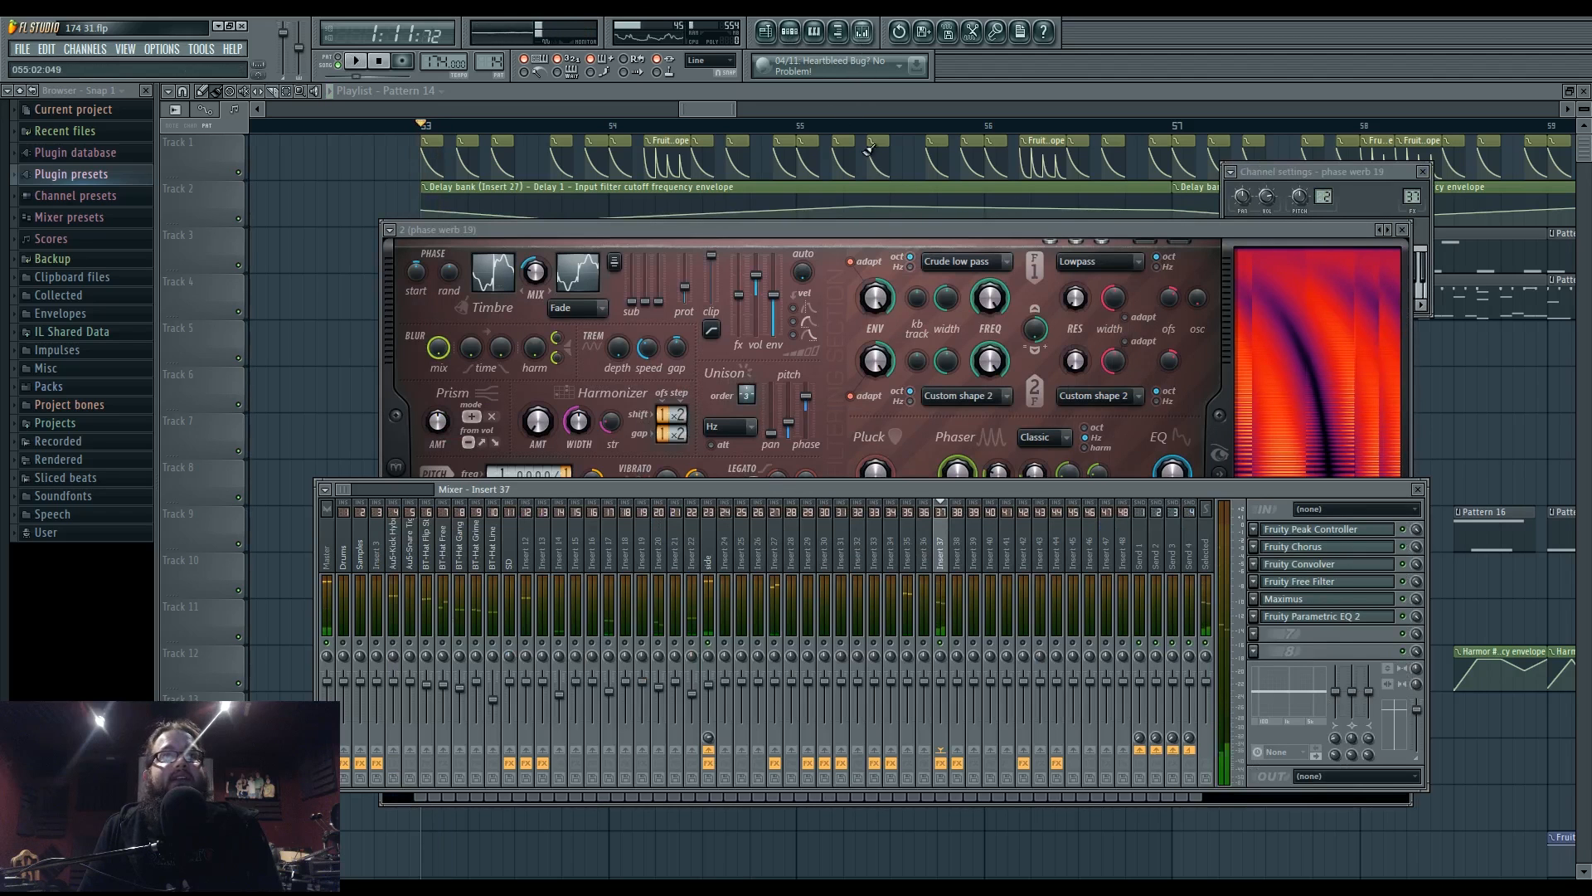
click(714, 533)
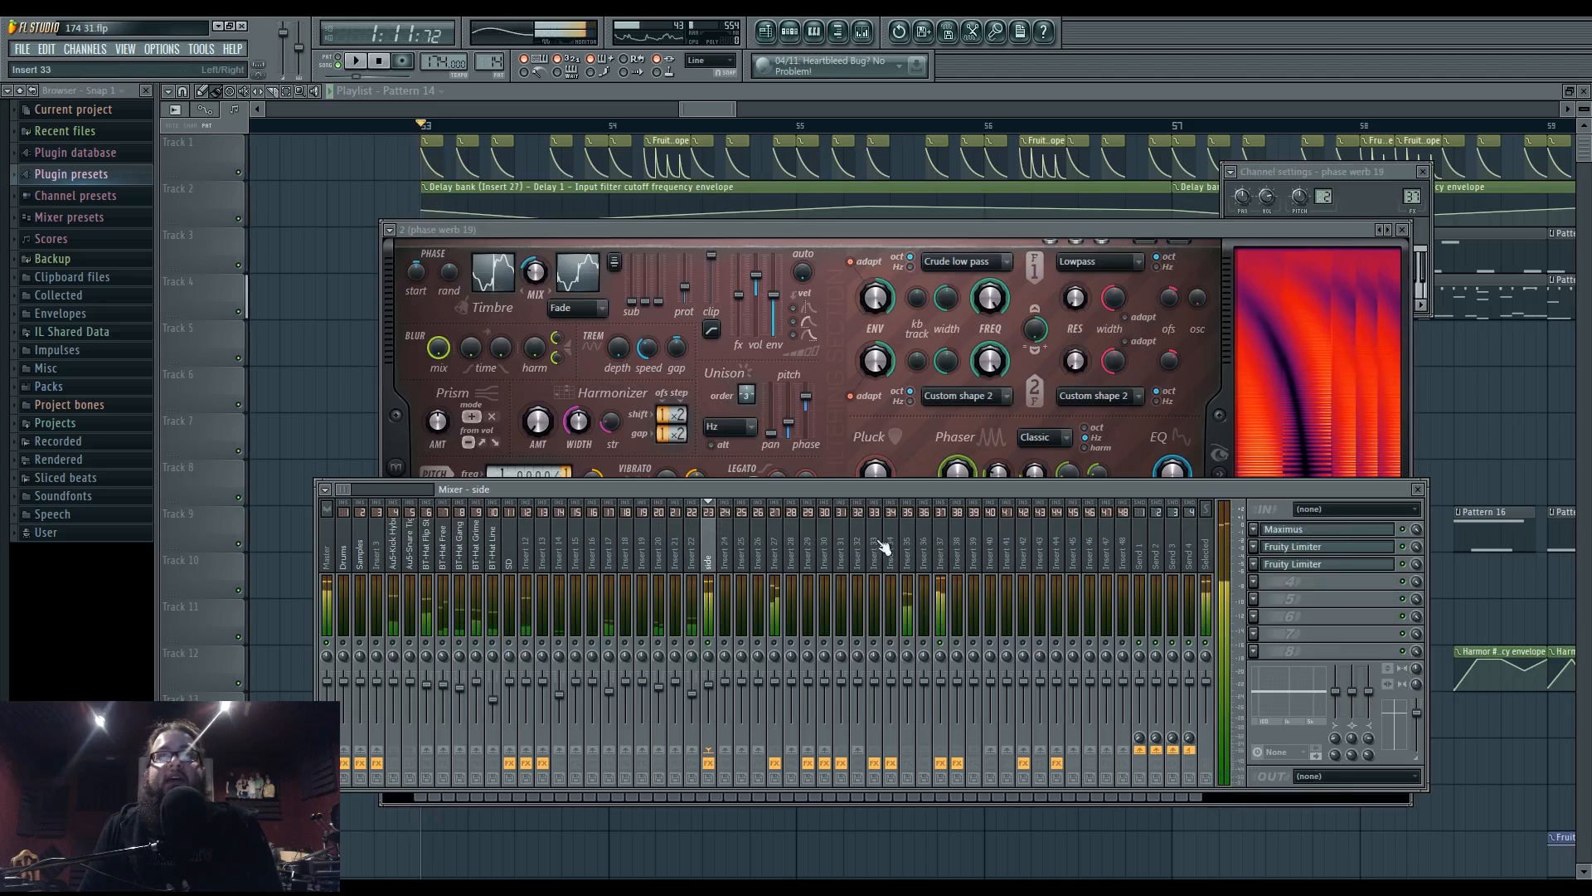
click(943, 546)
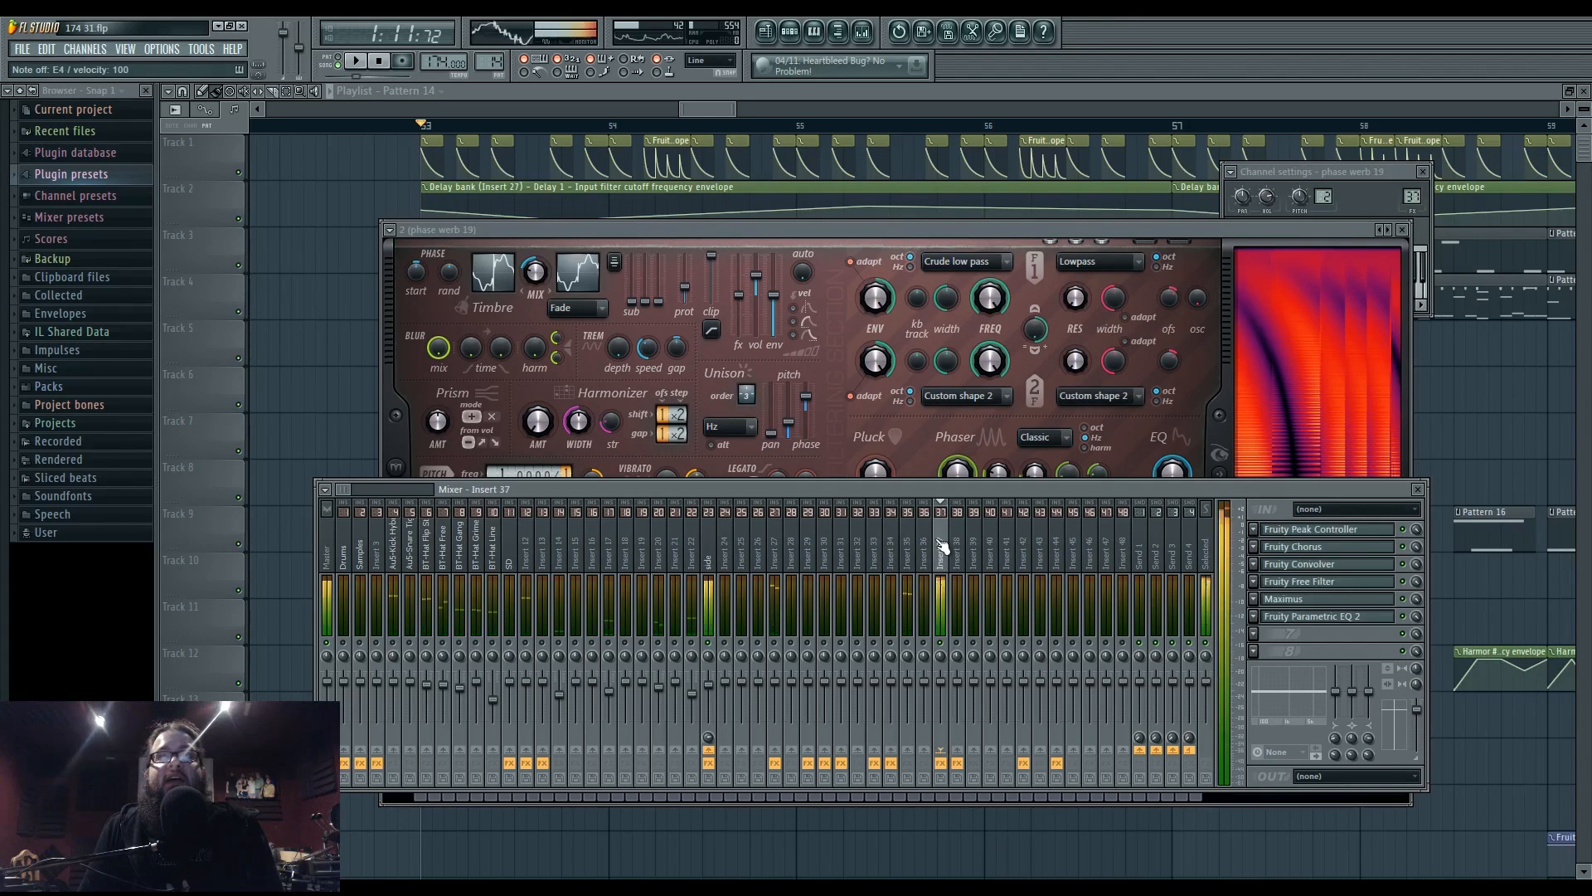
click(1315, 569)
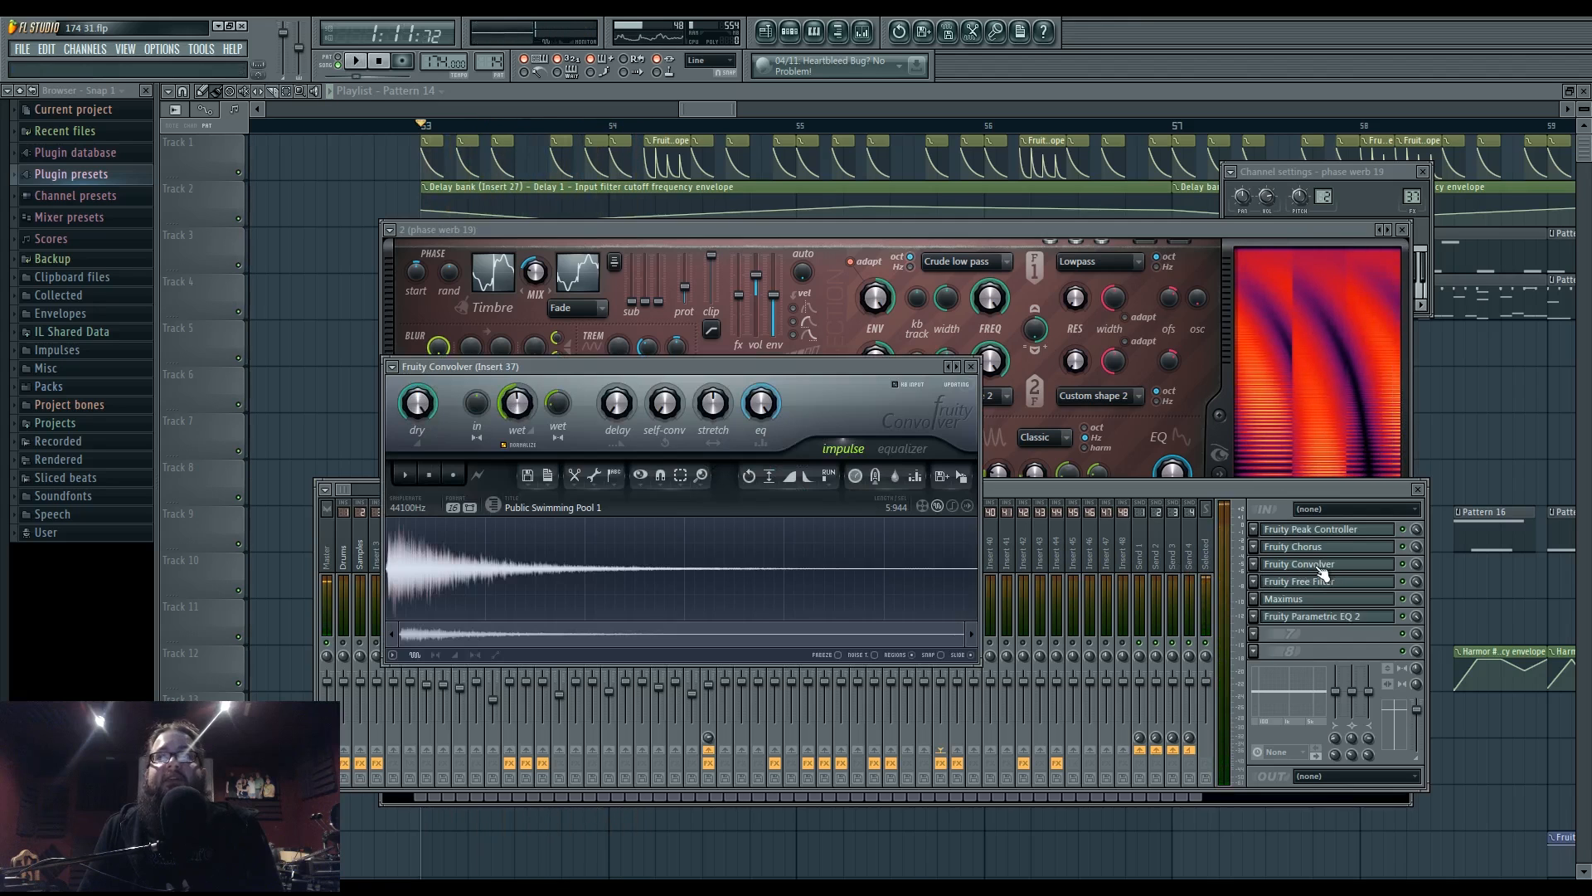
- Low-cut the convolver's reverb EQ, easing it into a gradual slope up to about 300 Hz
click(1315, 532)
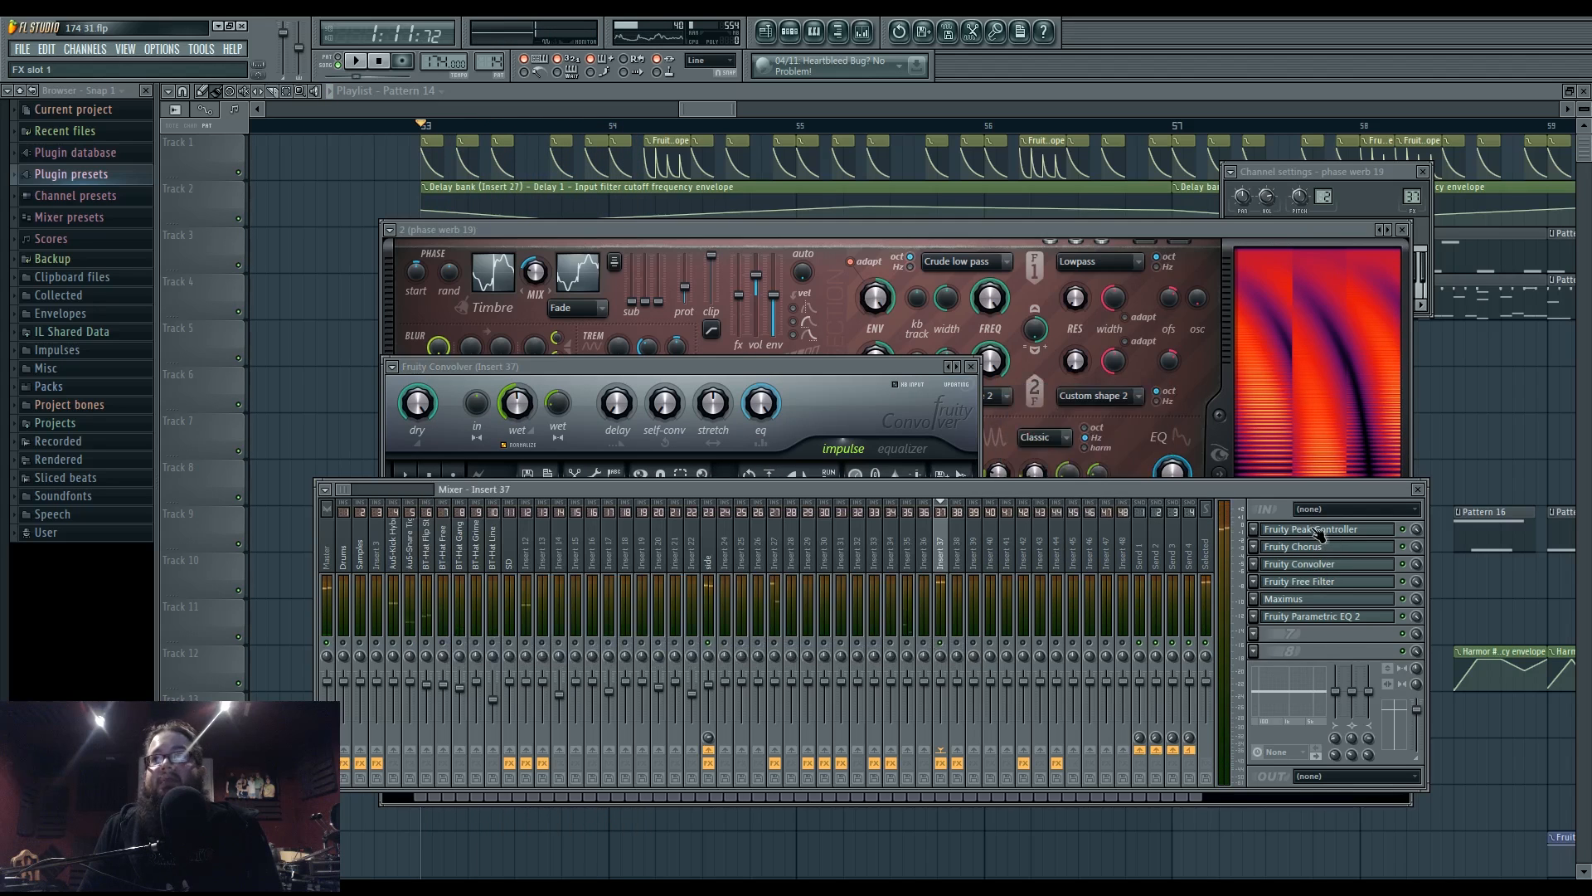
click(1315, 532)
click(1315, 567)
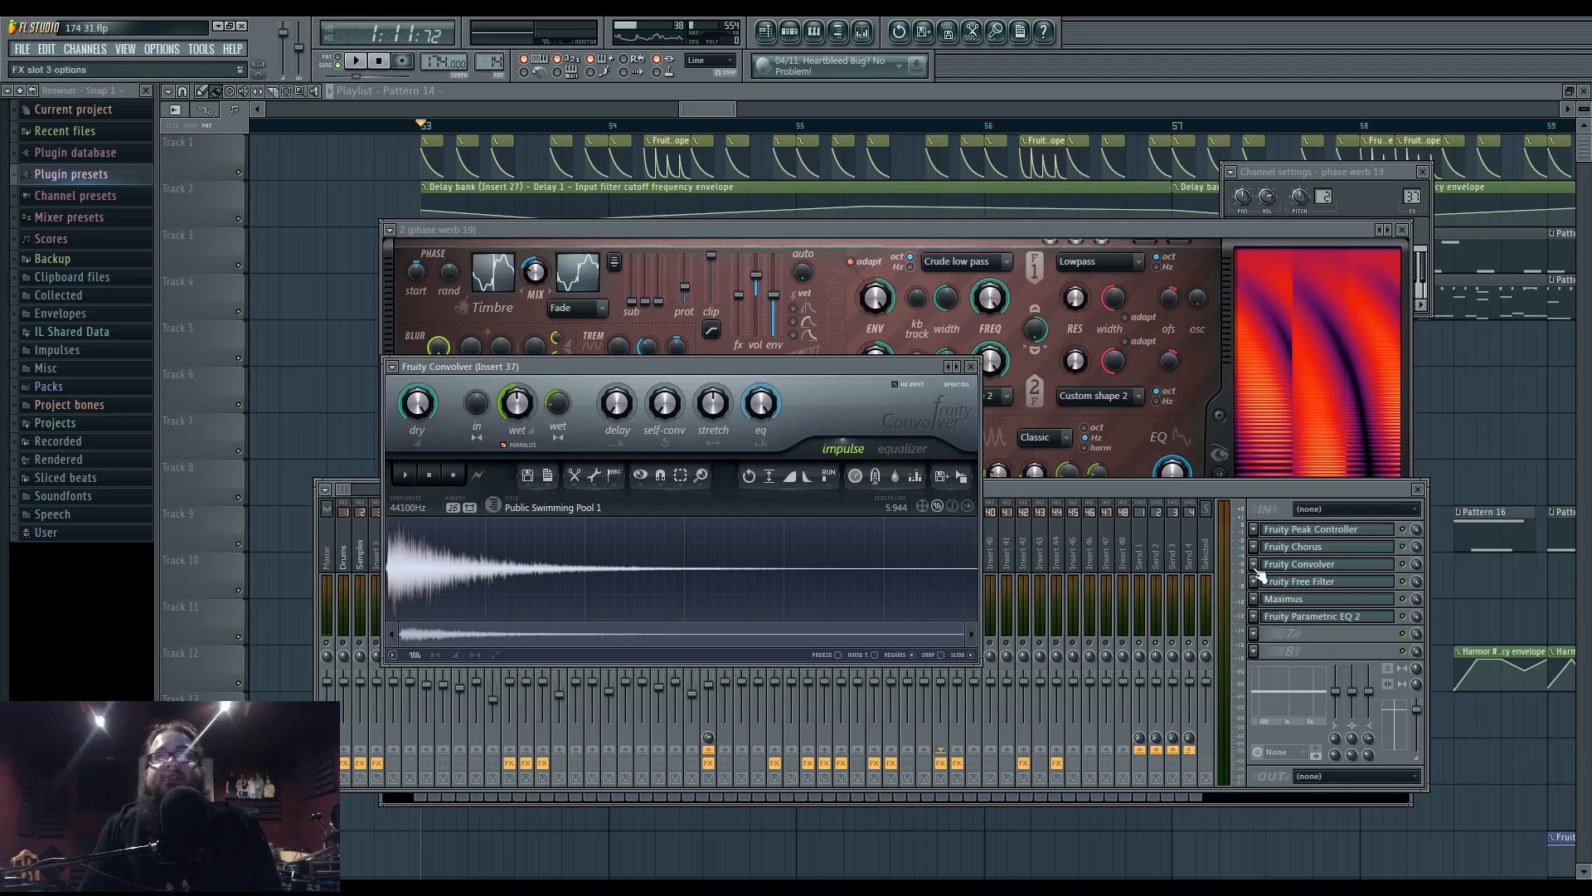
click(904, 450)
drag(649, 631, 390, 680)
key(space)
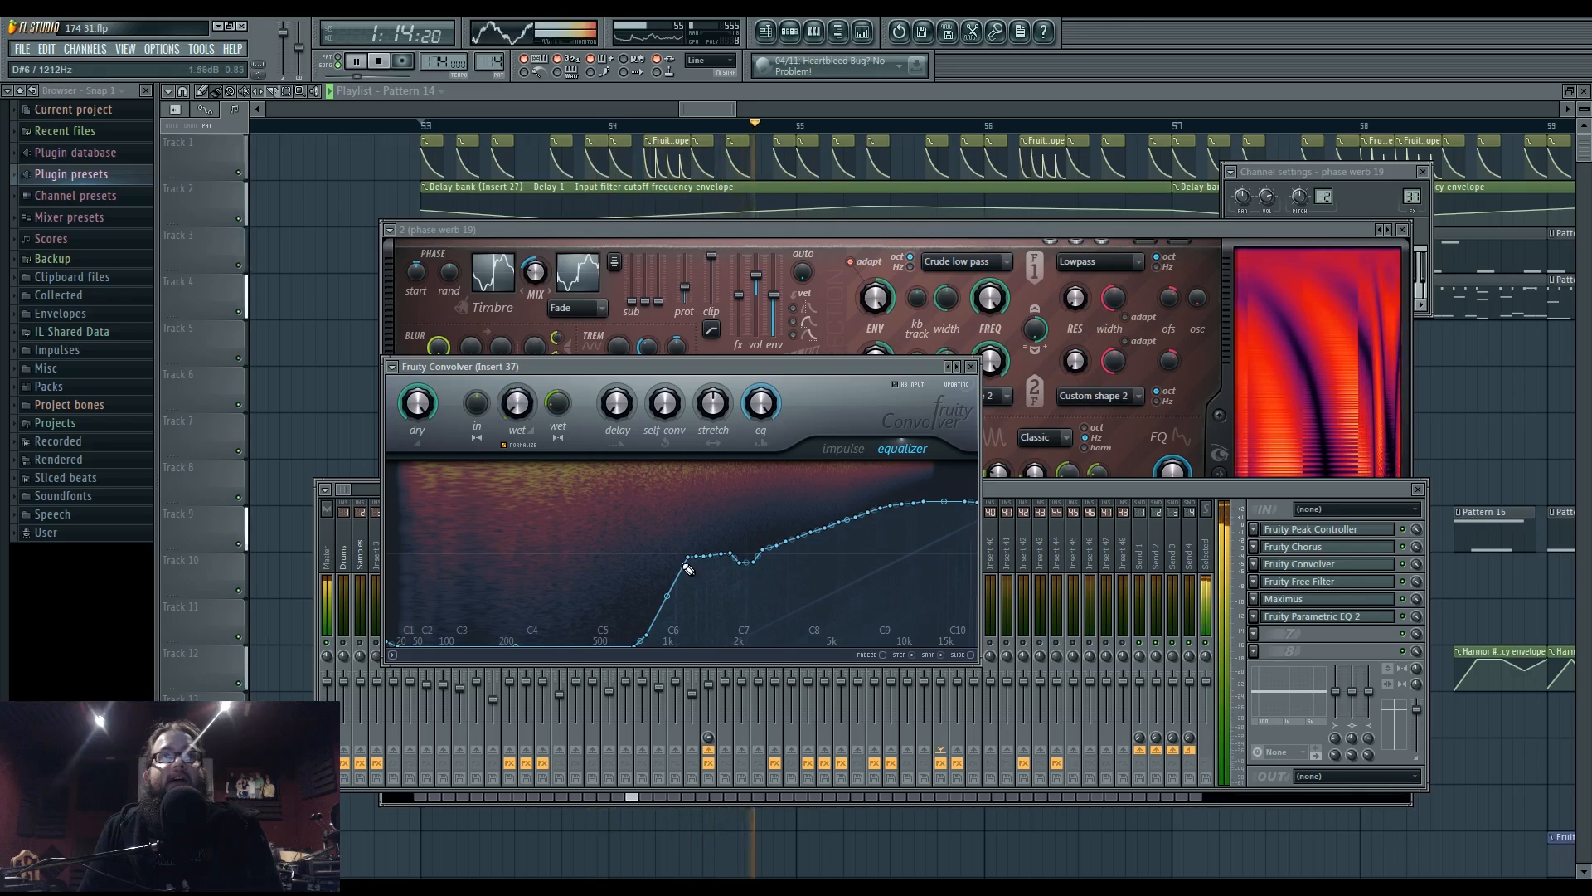
drag(680, 566, 524, 659)
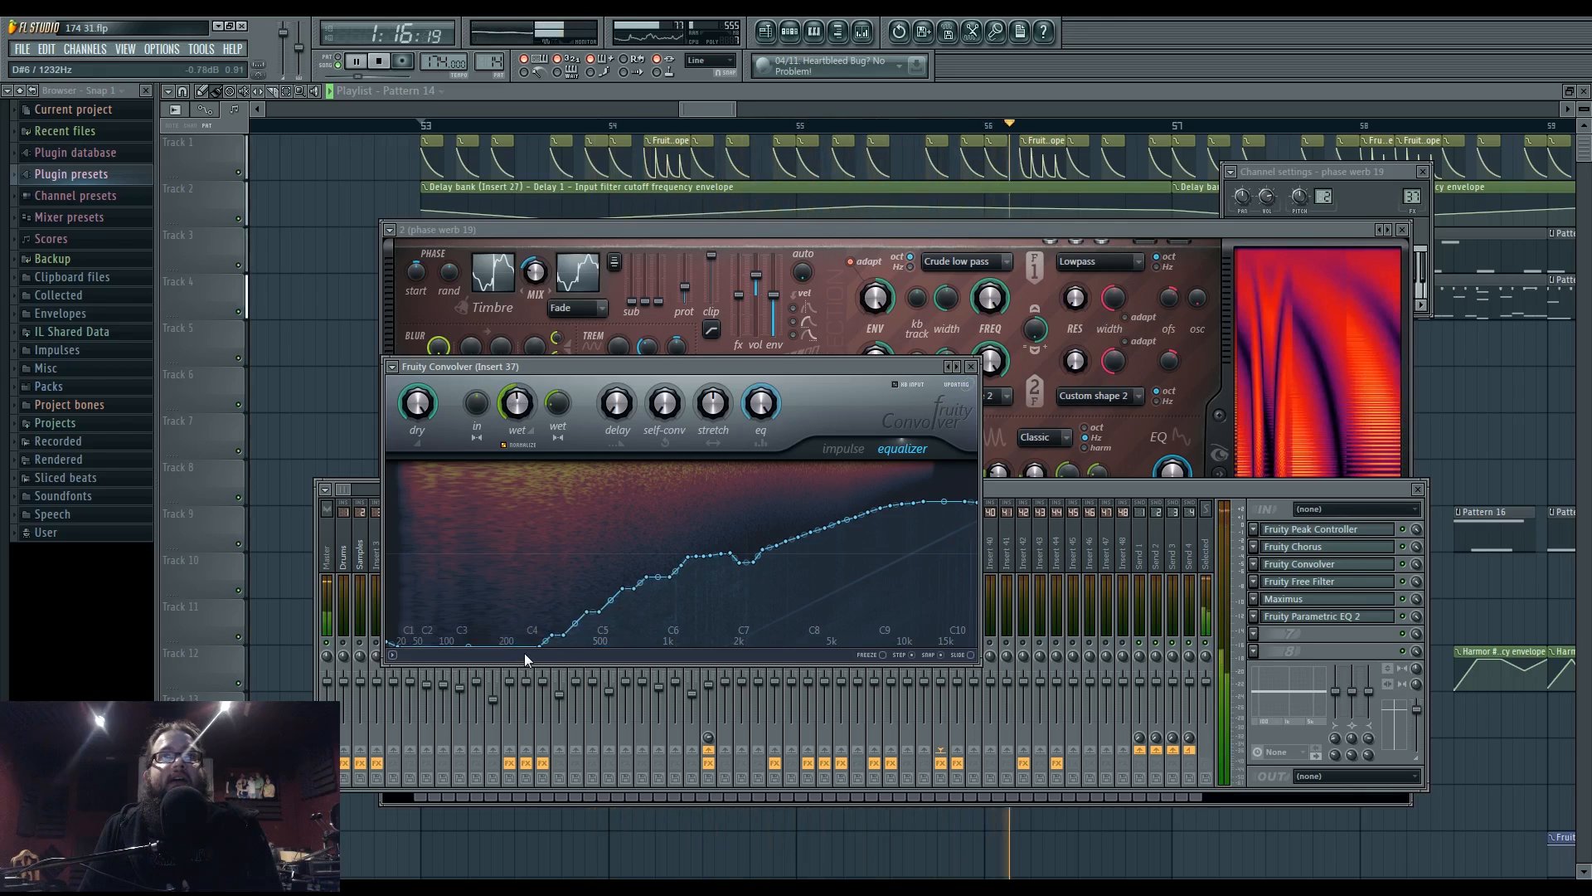
- Open Insert 27's Fruity Parametric EQ 2 in the mixer and stop playback
click(1007, 484)
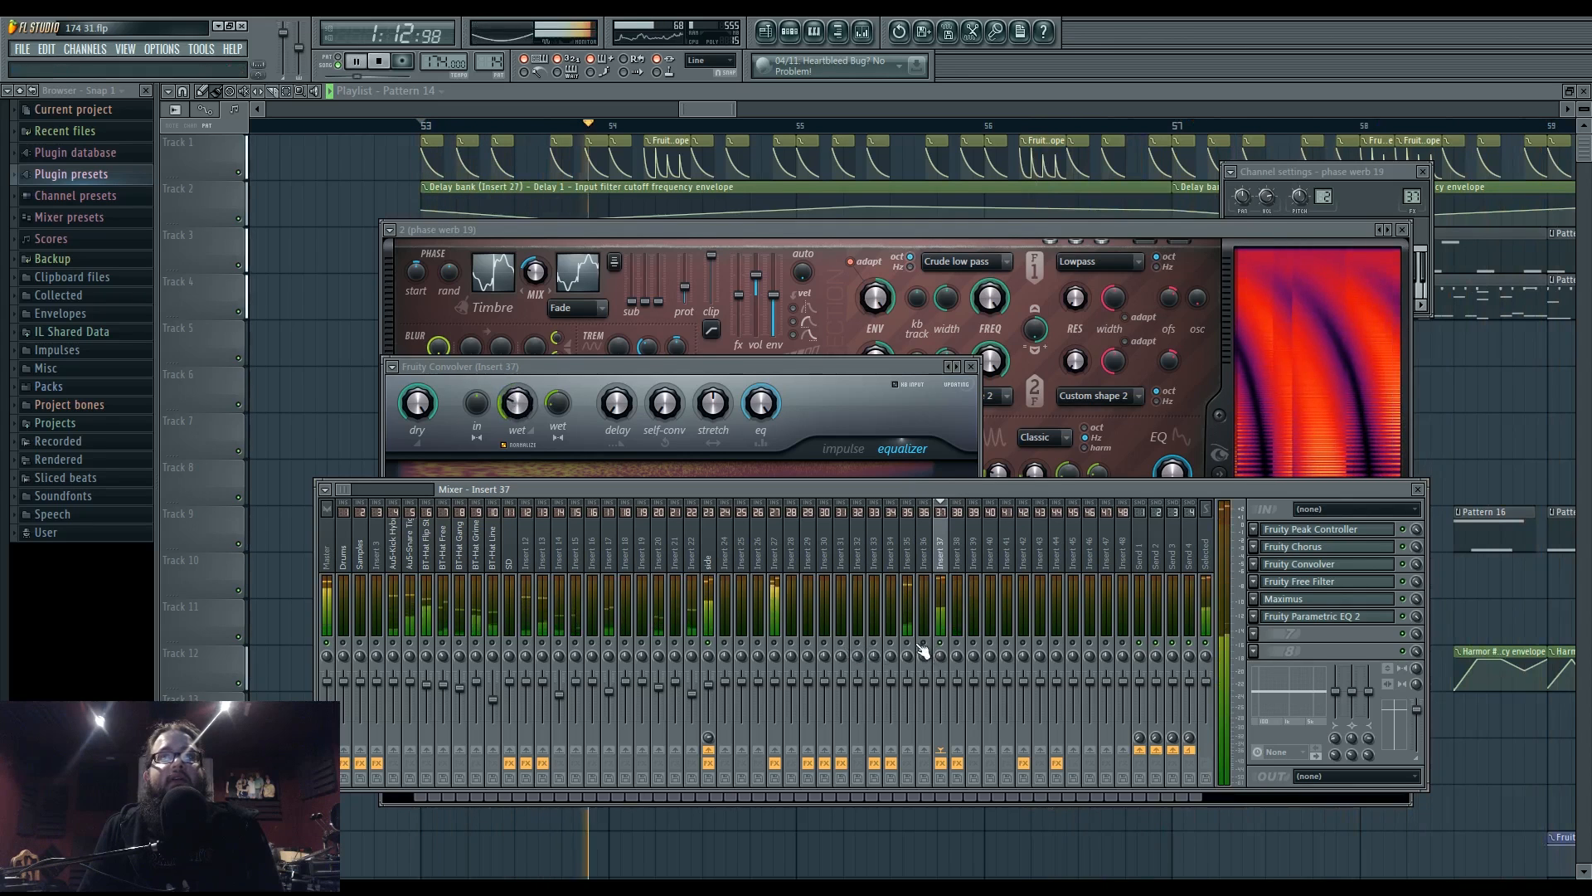
click(774, 556)
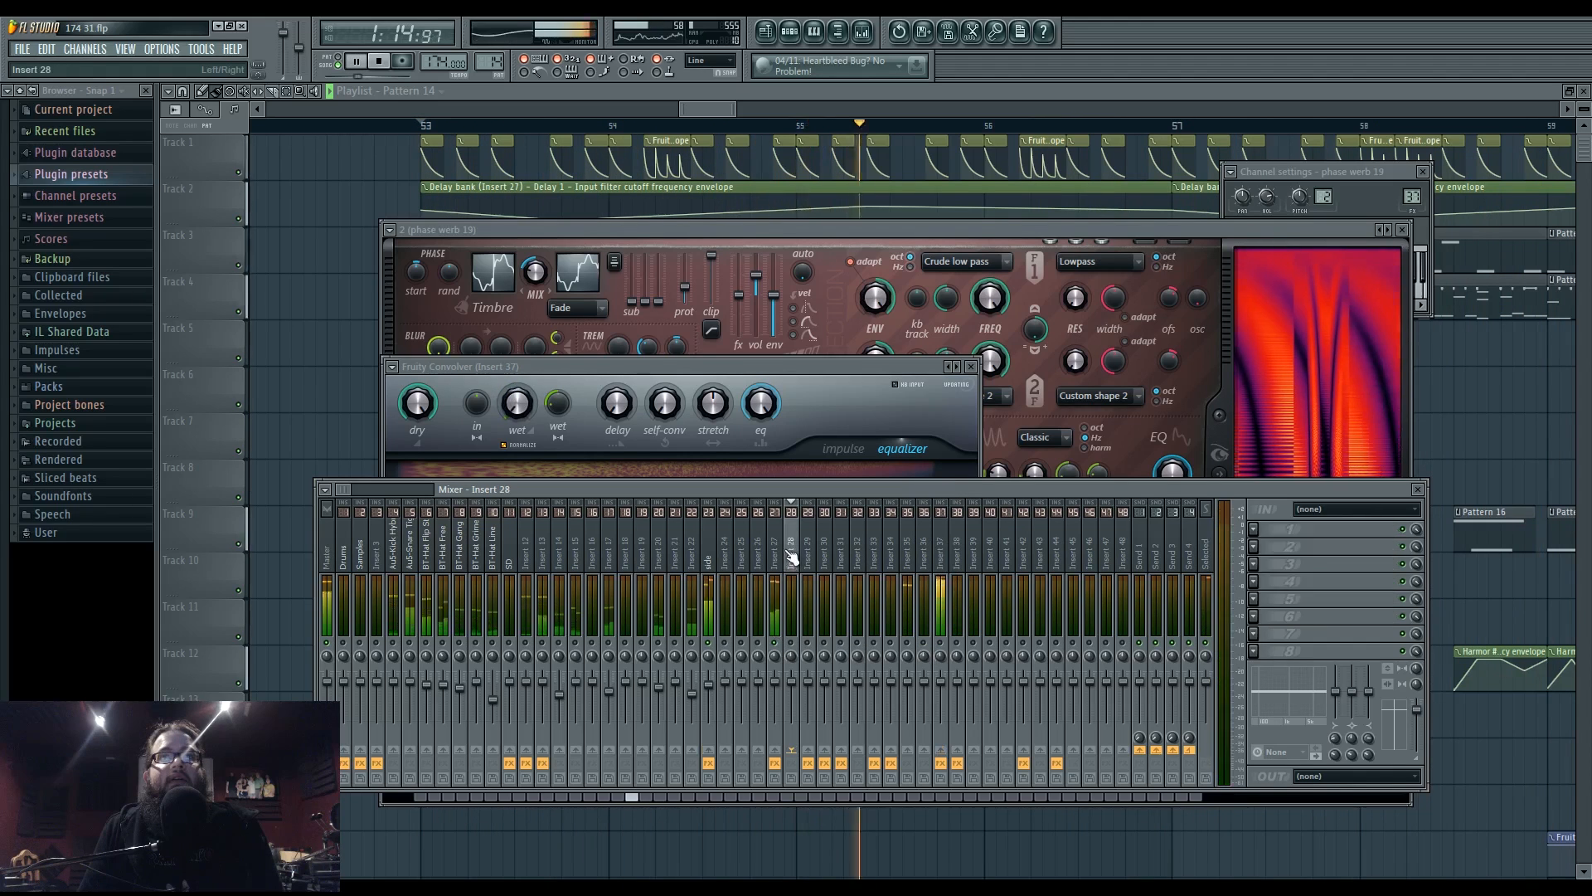
click(1314, 617)
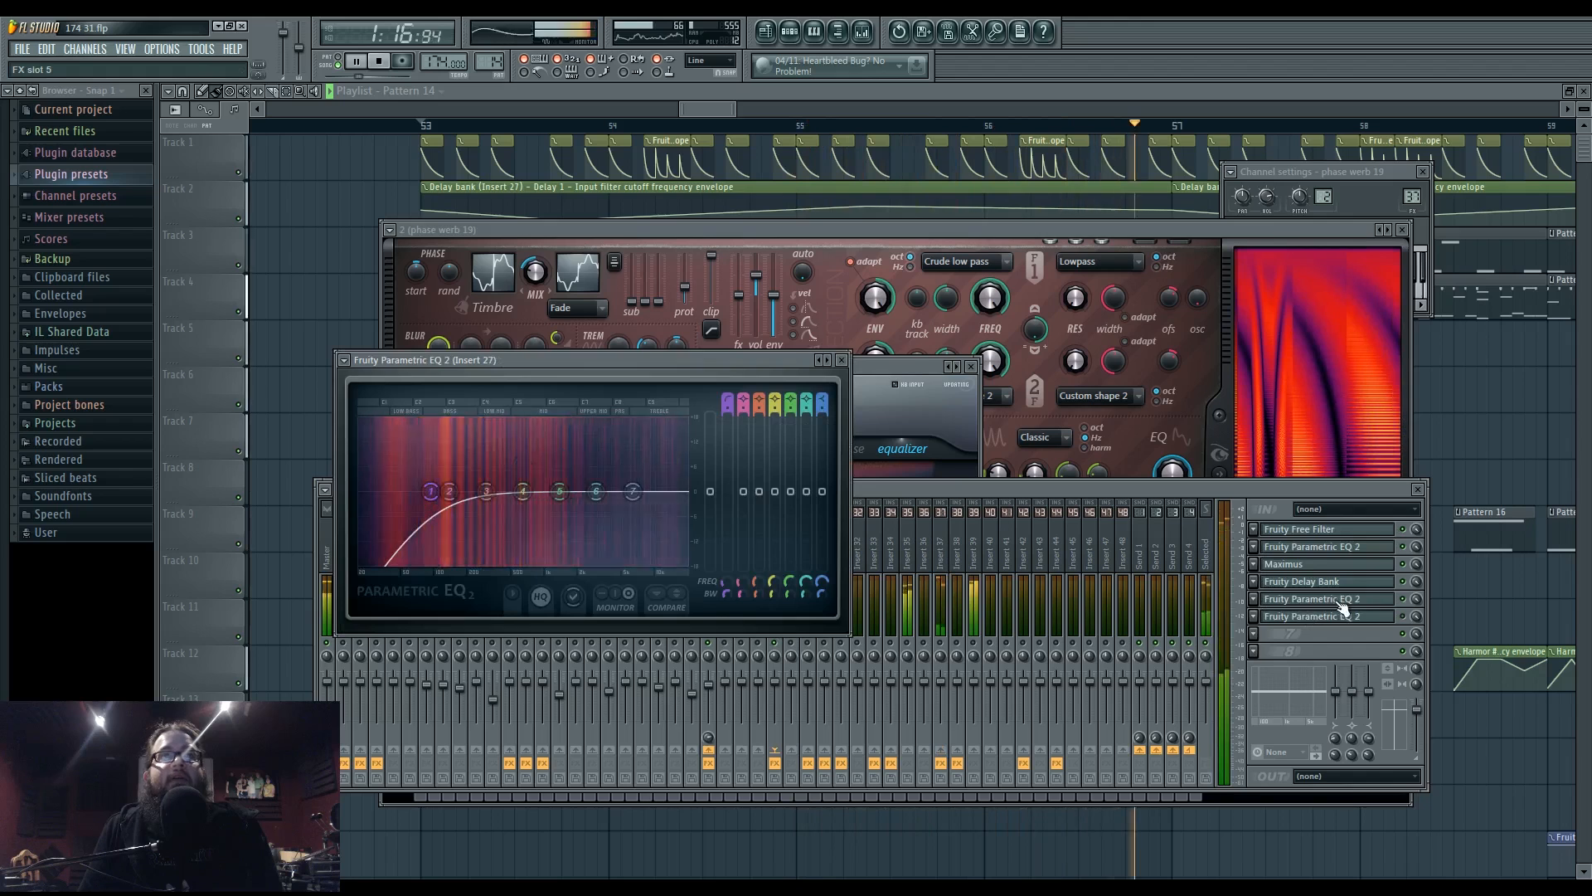
key(space)
- Close the floating windows and open Insert 27's Parametric EQ 2 from the mixer
key(F12)
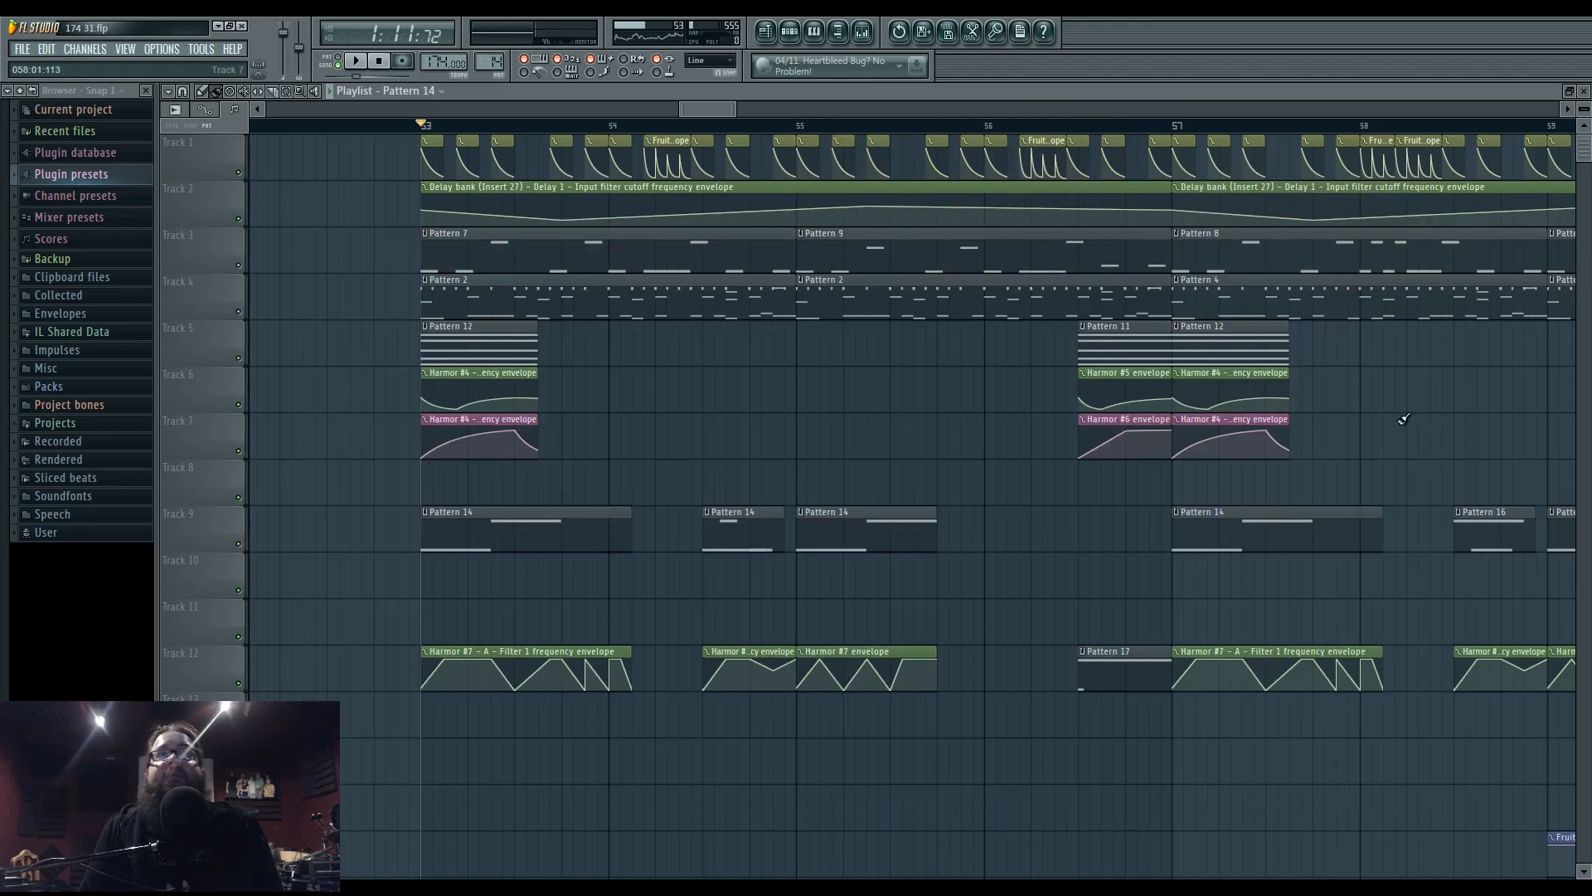
drag(603, 366, 630, 399)
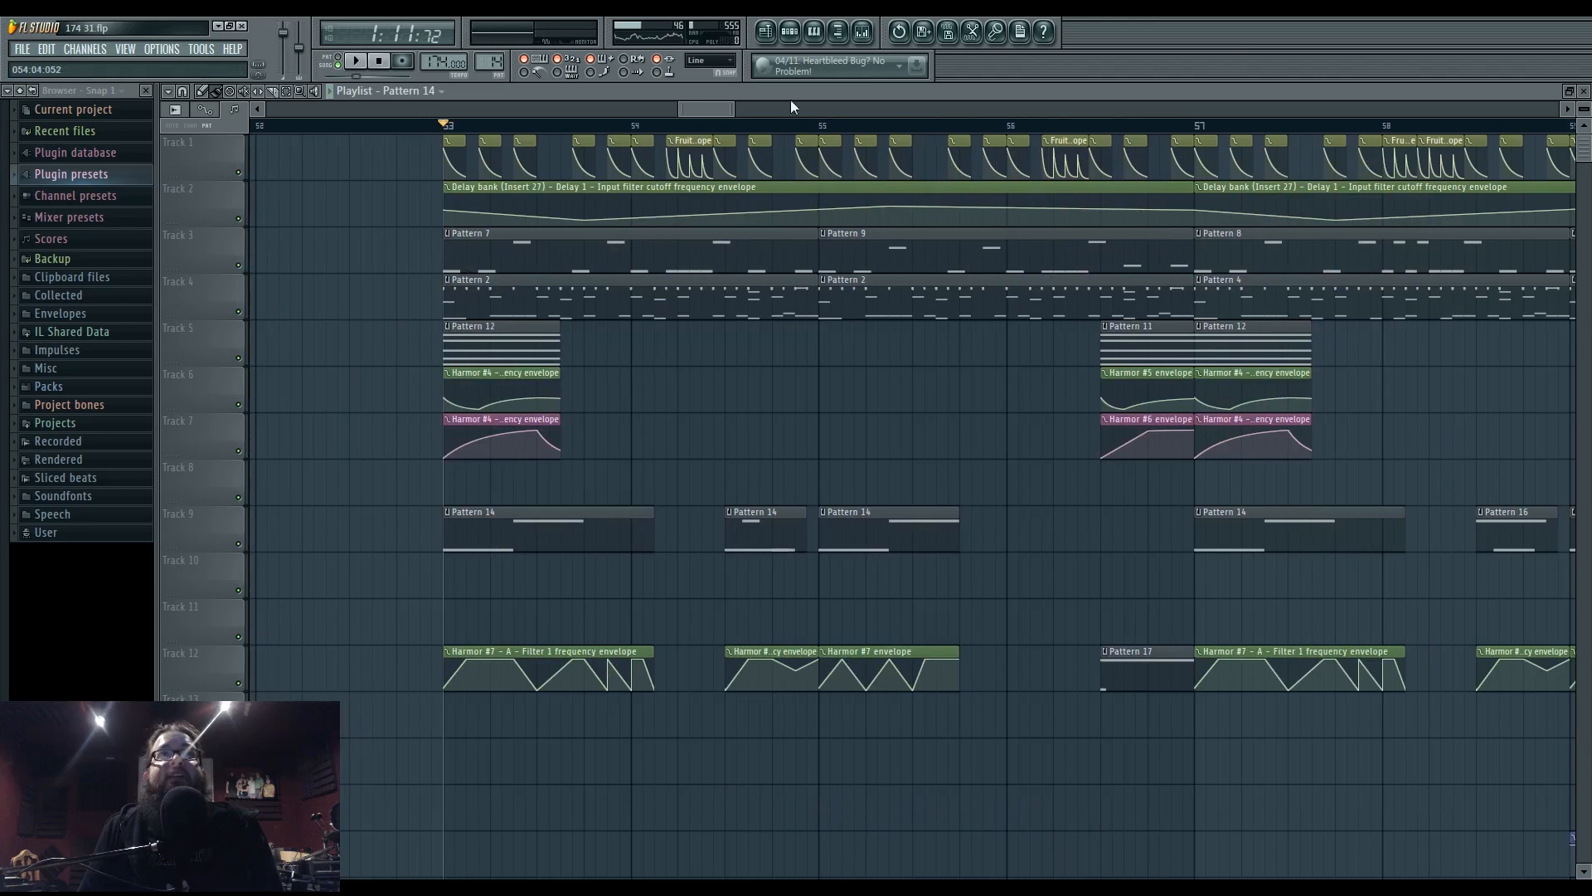
click(862, 34)
click(1354, 600)
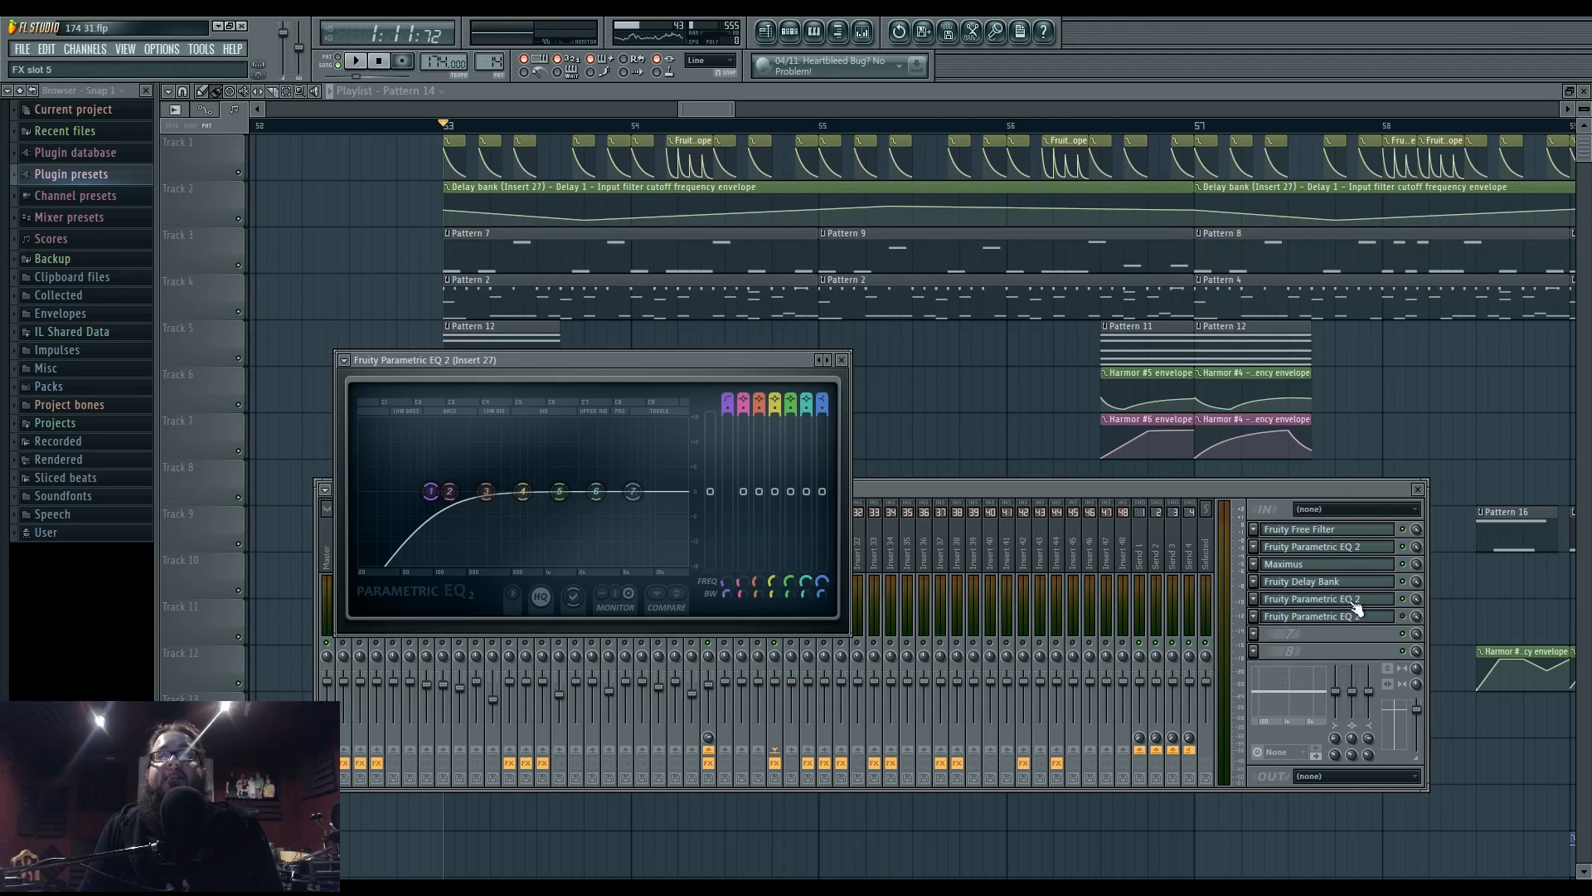
- During playback, raise band 1's high-pass cutoff (about 186 Hz) and choose a steeper slope order
key(space)
mouse_move(433, 510)
mouse_down()
mouse_move(466, 509)
mouse_move(425, 498)
mouse_up()
right_click(418, 492)
mouse_move(468, 549)
click(502, 585)
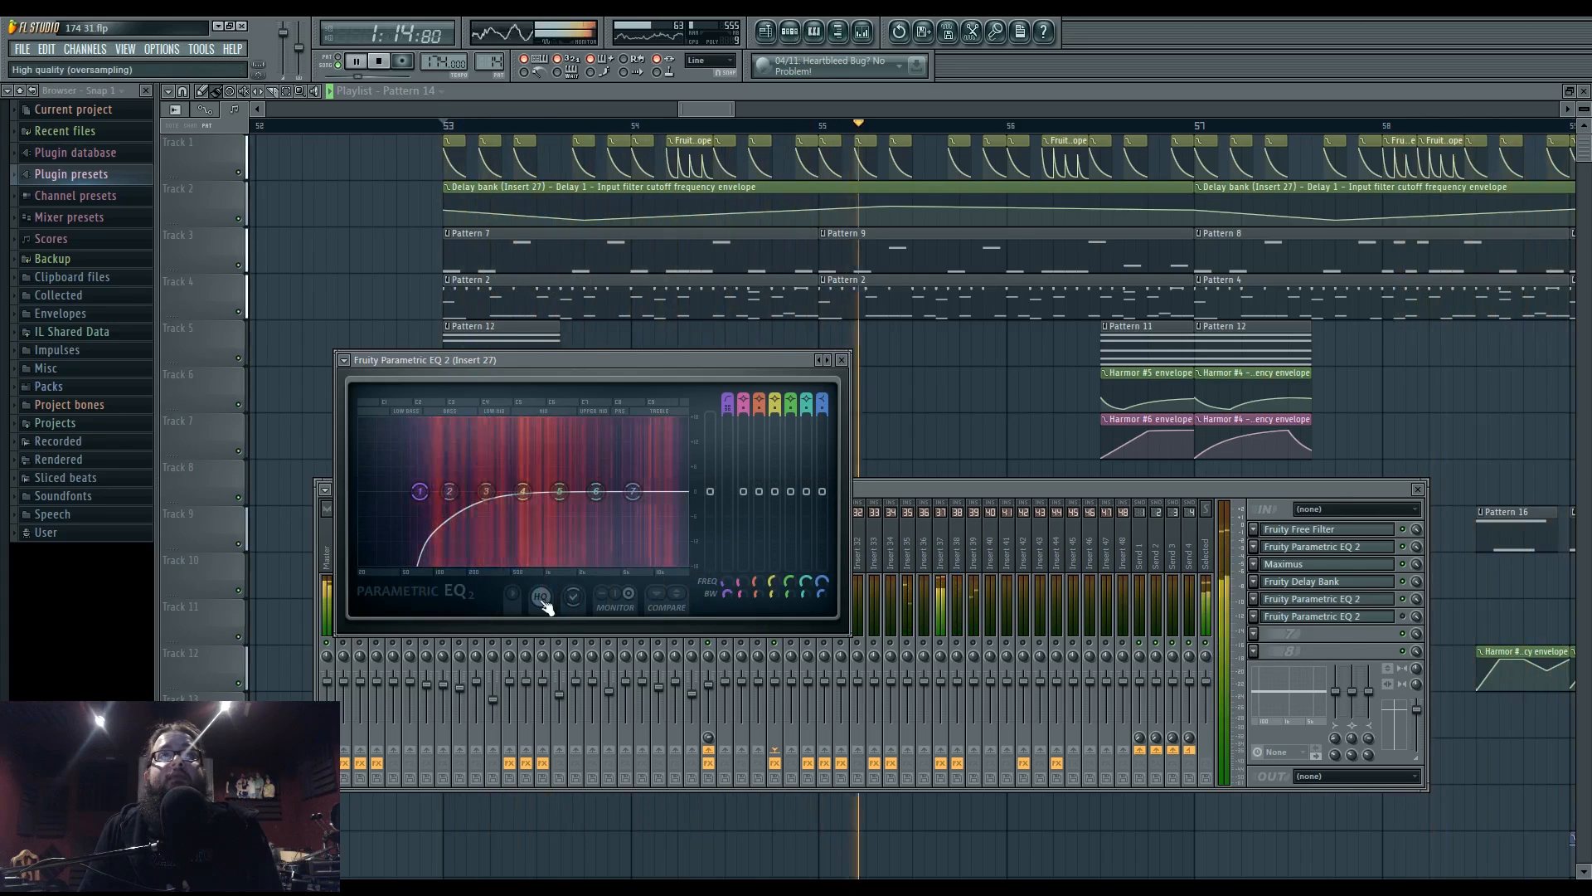
- Open the phase werb 19 Harmor on its IMG page, then select Insert 27 in the mixer
click(1376, 551)
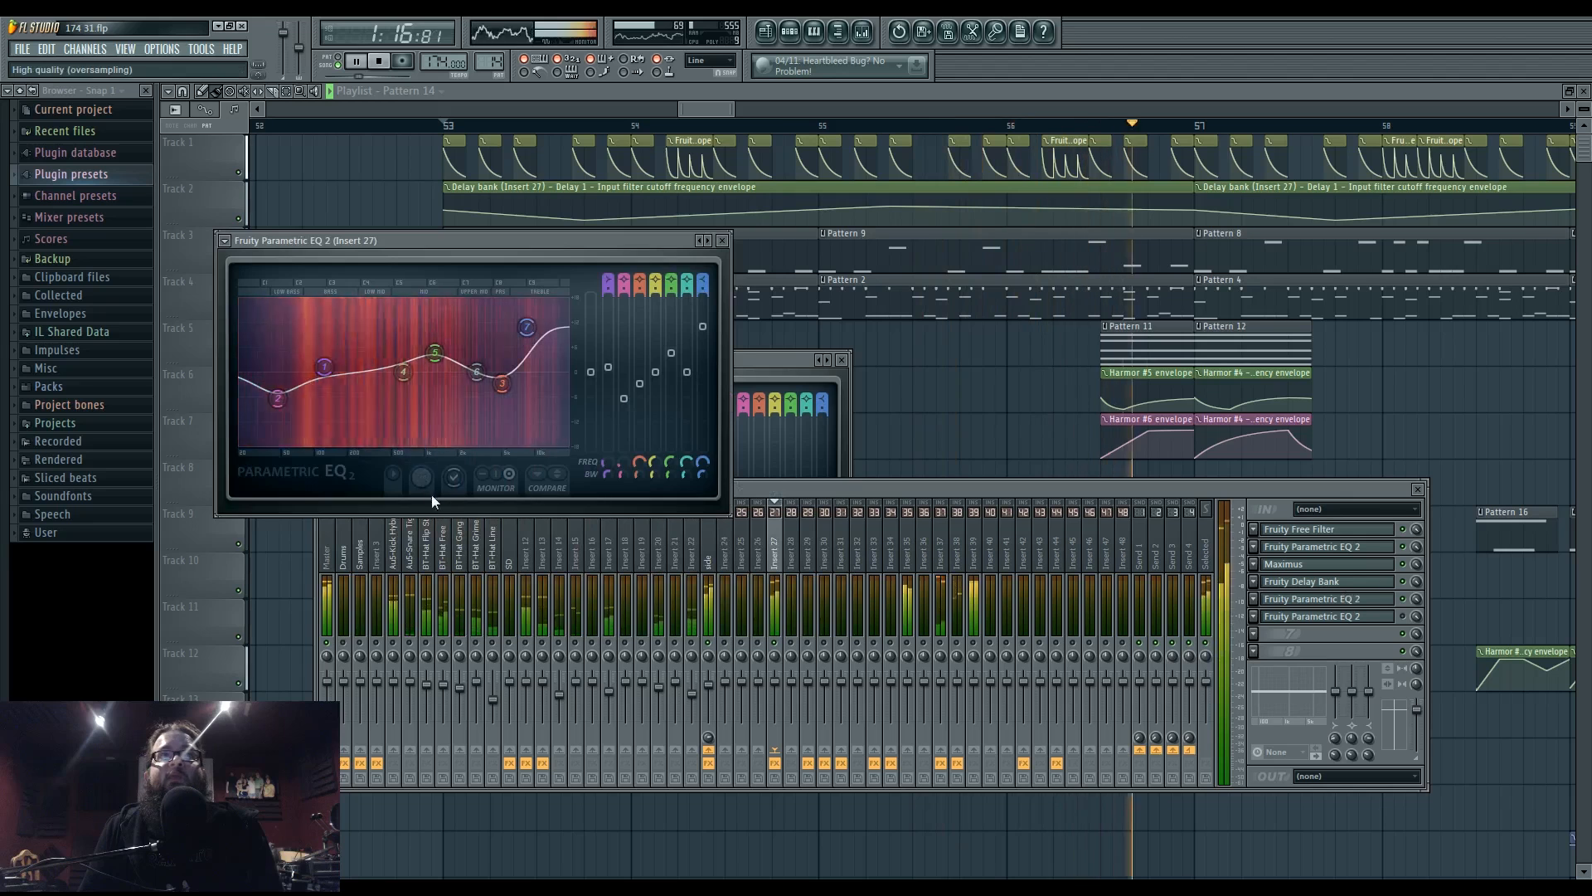
click(794, 34)
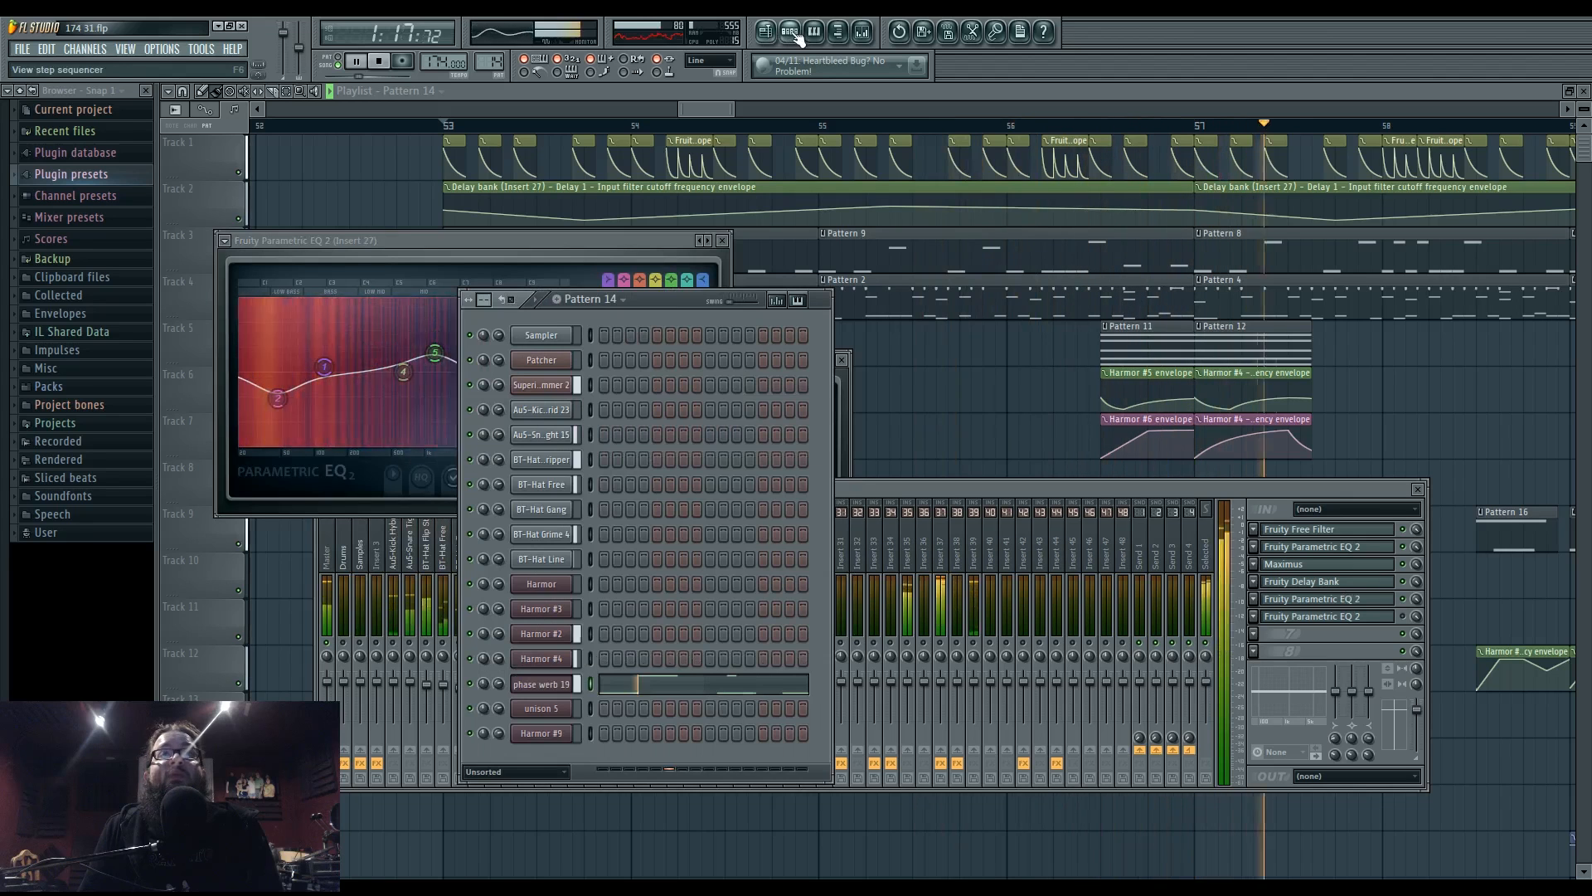
click(541, 684)
click(1204, 528)
click(1128, 529)
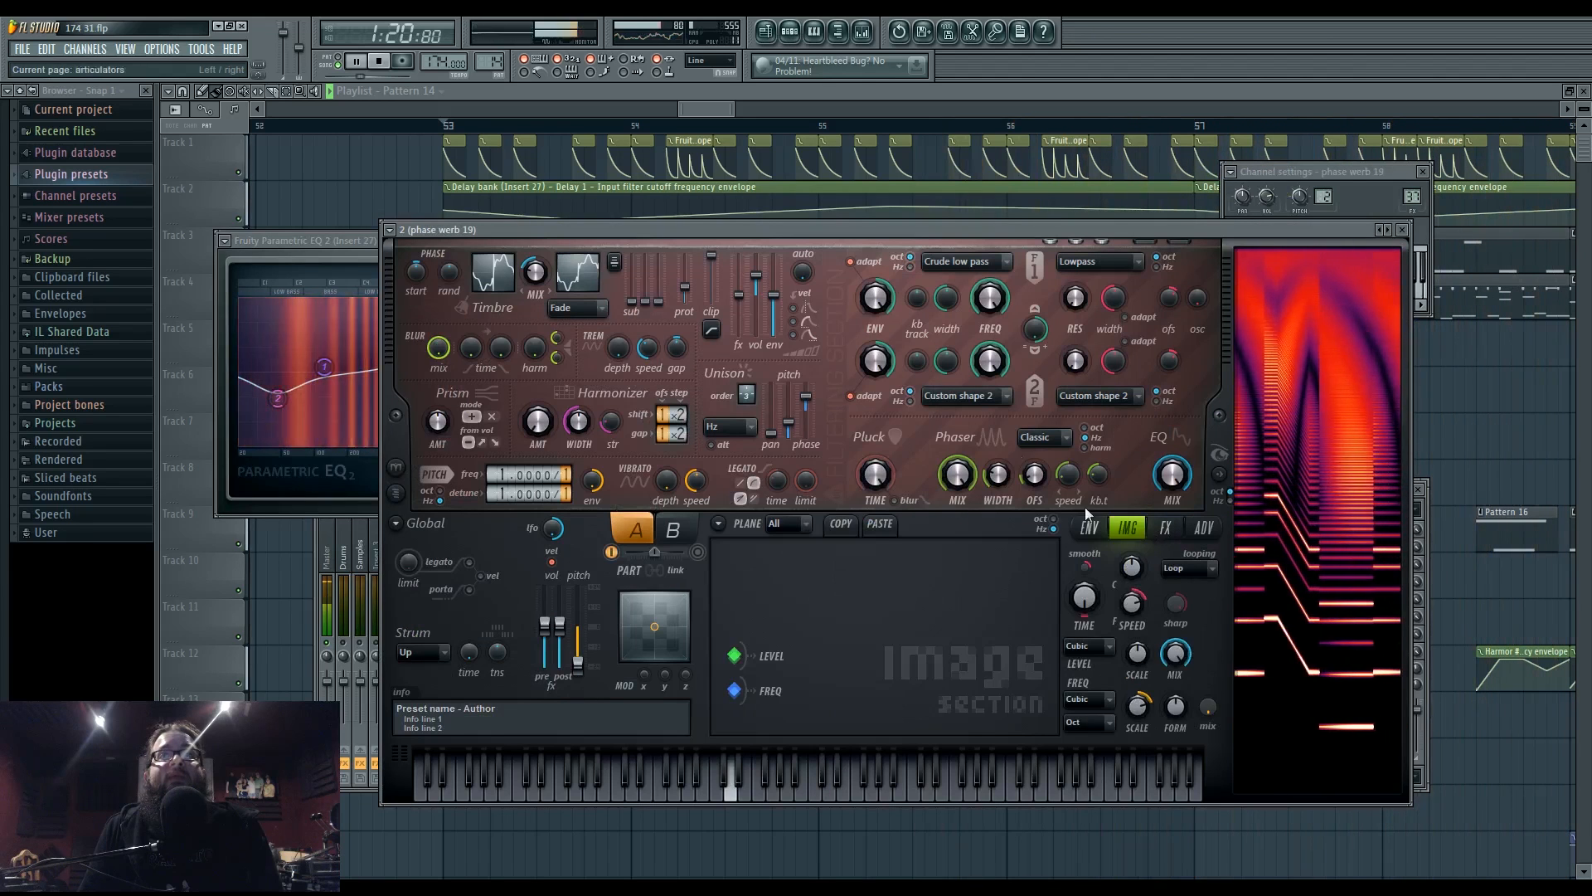
click(863, 33)
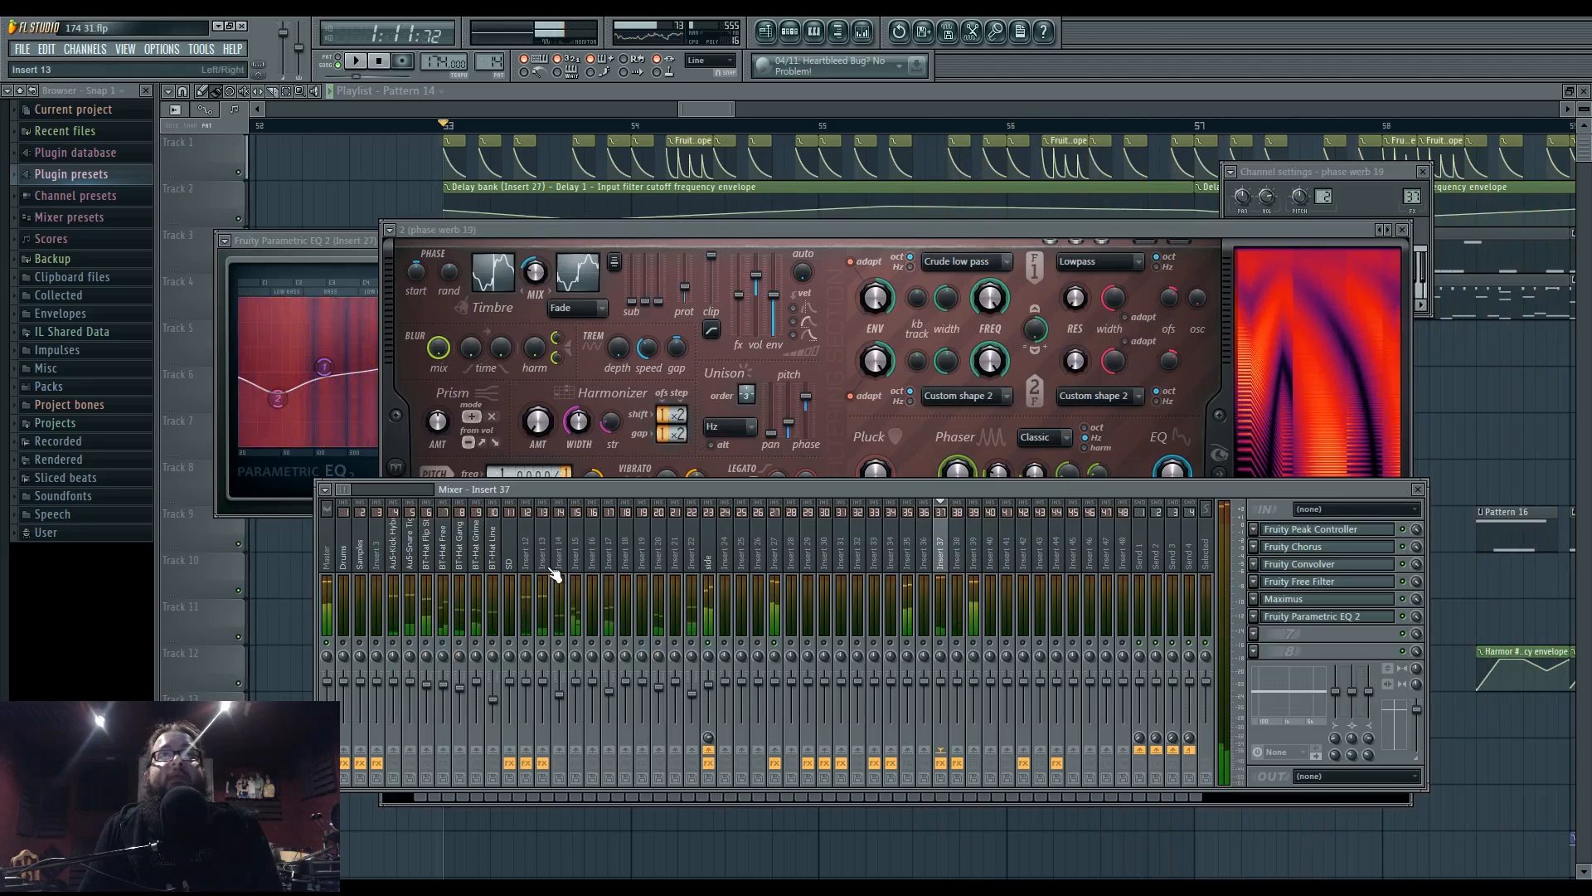
click(787, 557)
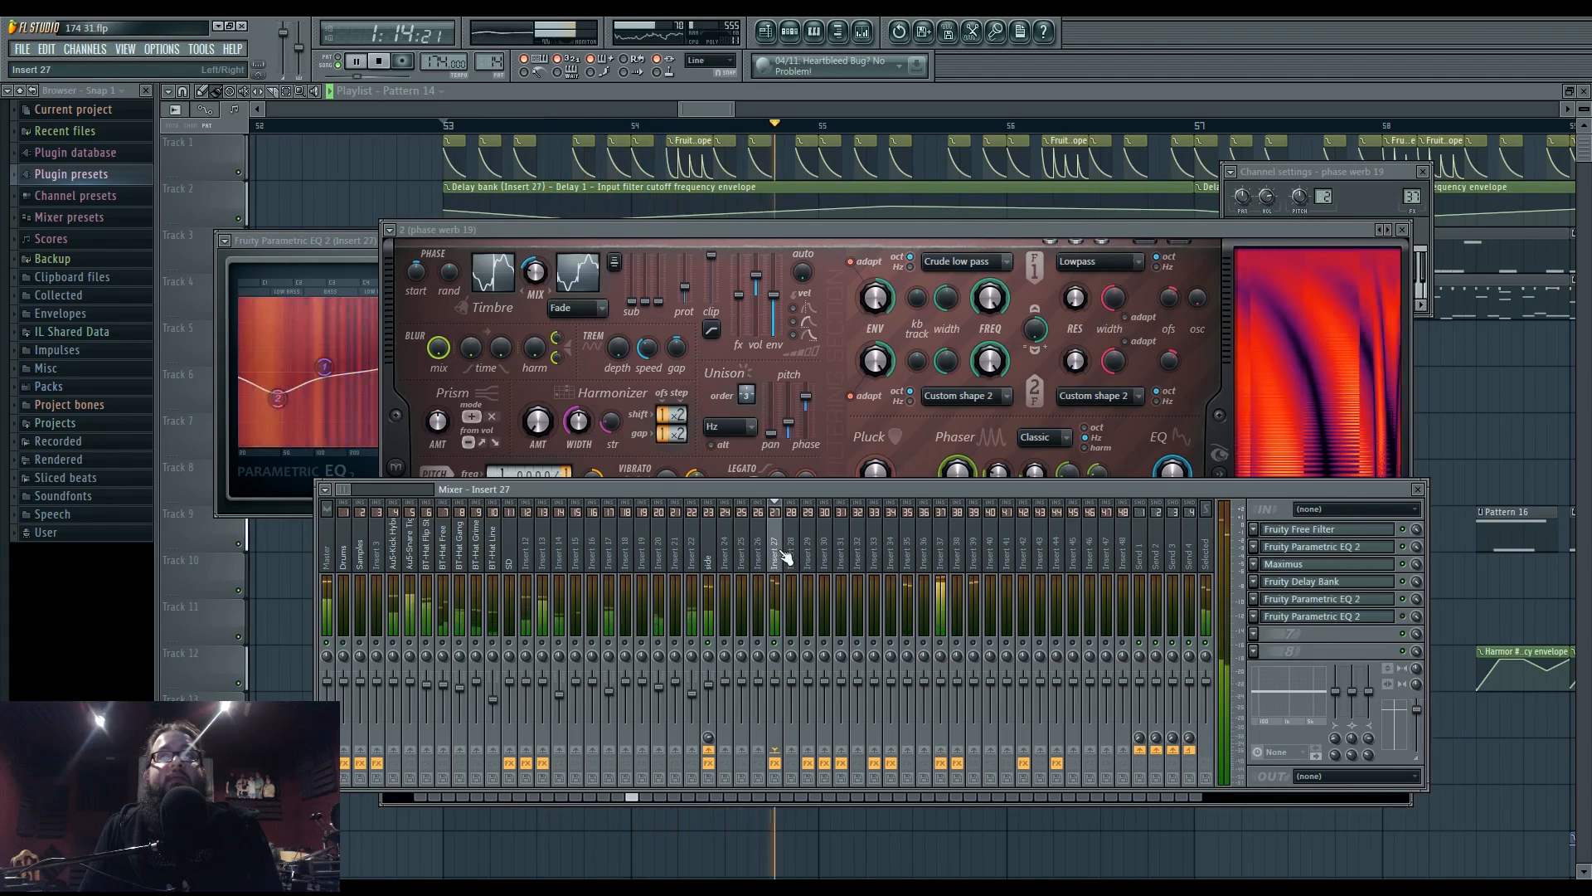
- In Insert 27's Maximus, show the Monitor view and turn the POST output gain nearly to minimum
click(1323, 566)
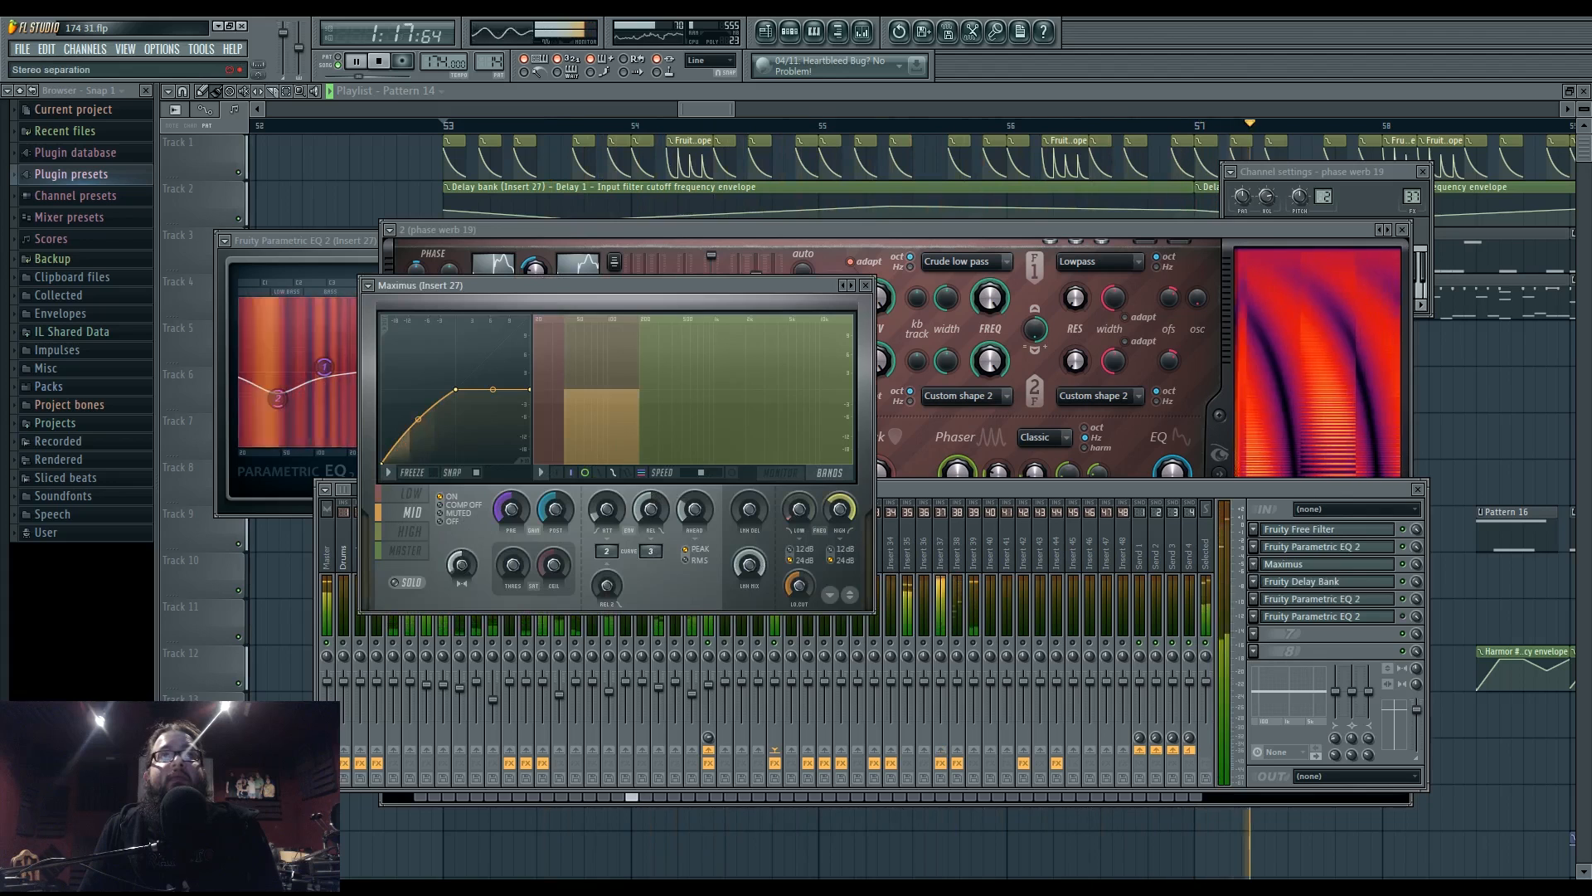
click(781, 474)
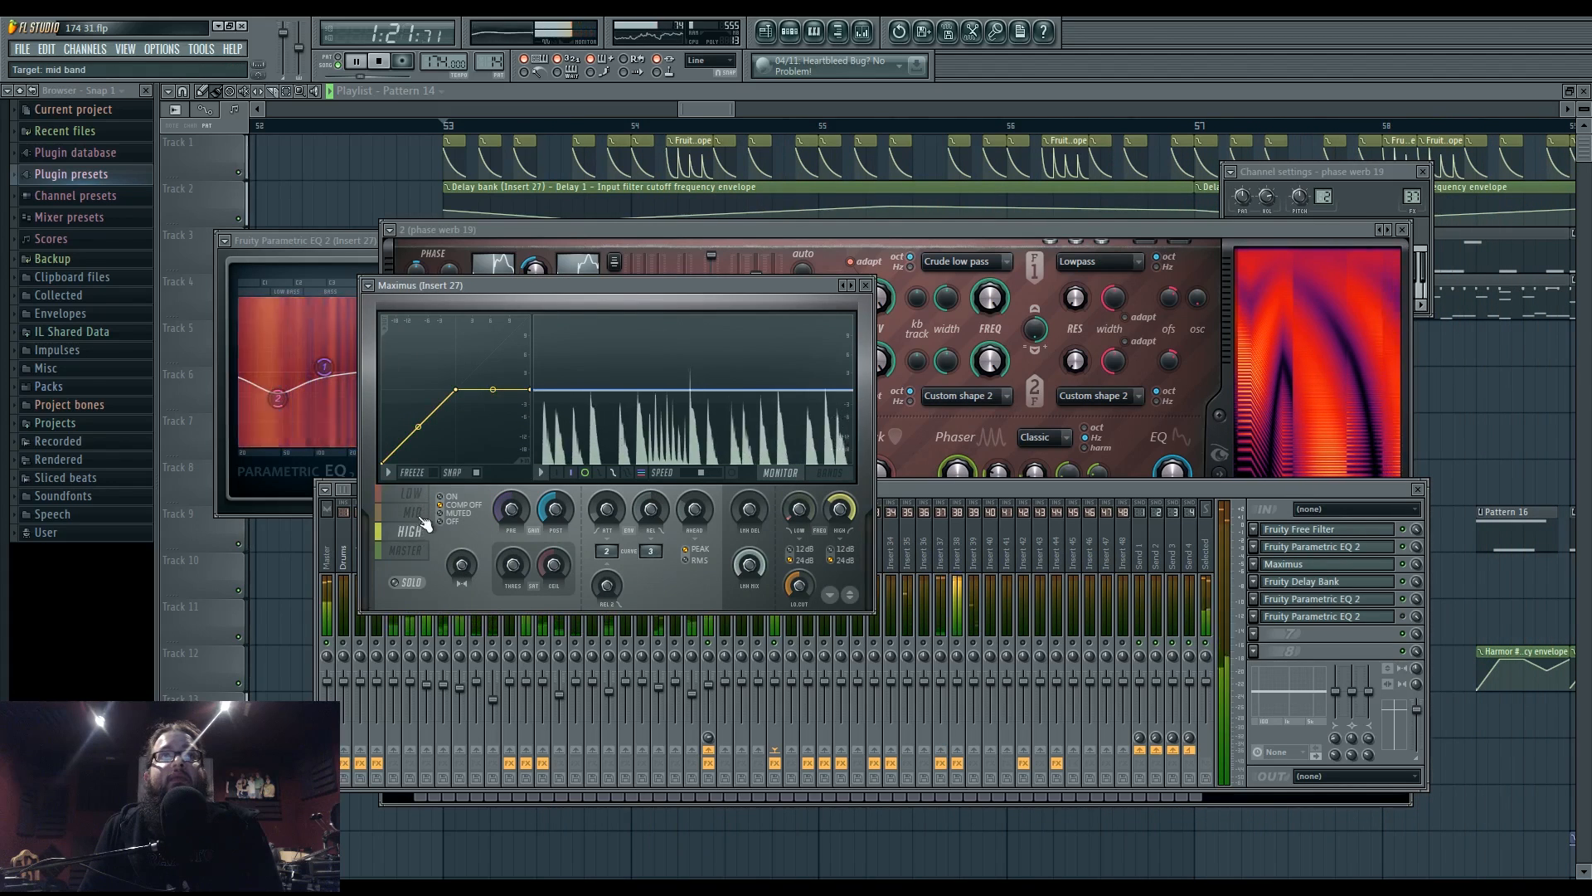
drag(557, 515, 557, 574)
click(406, 550)
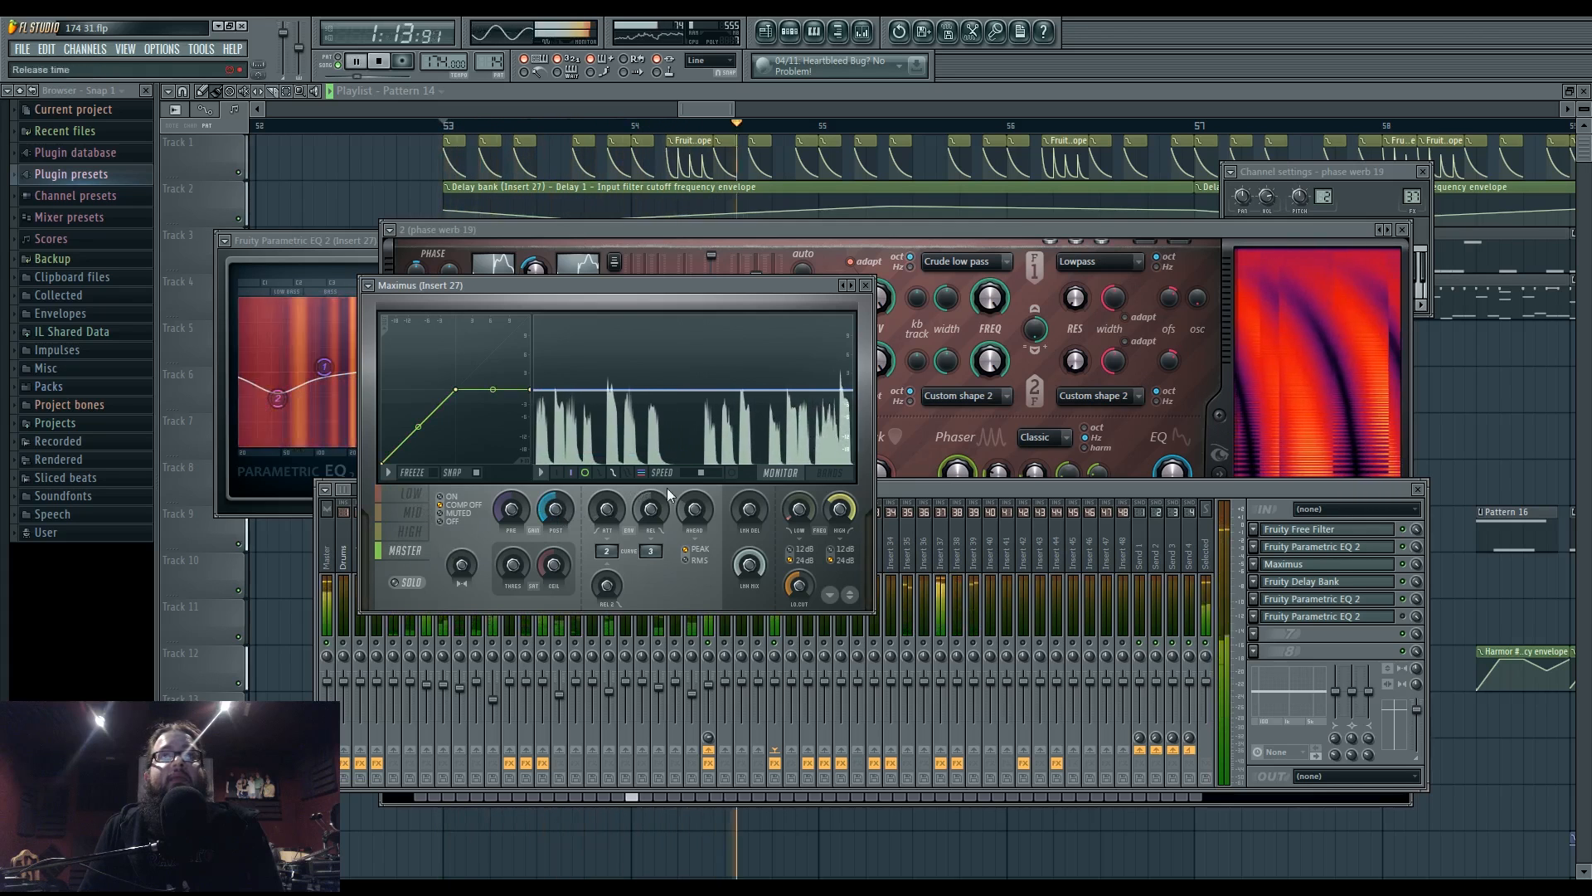
click(924, 485)
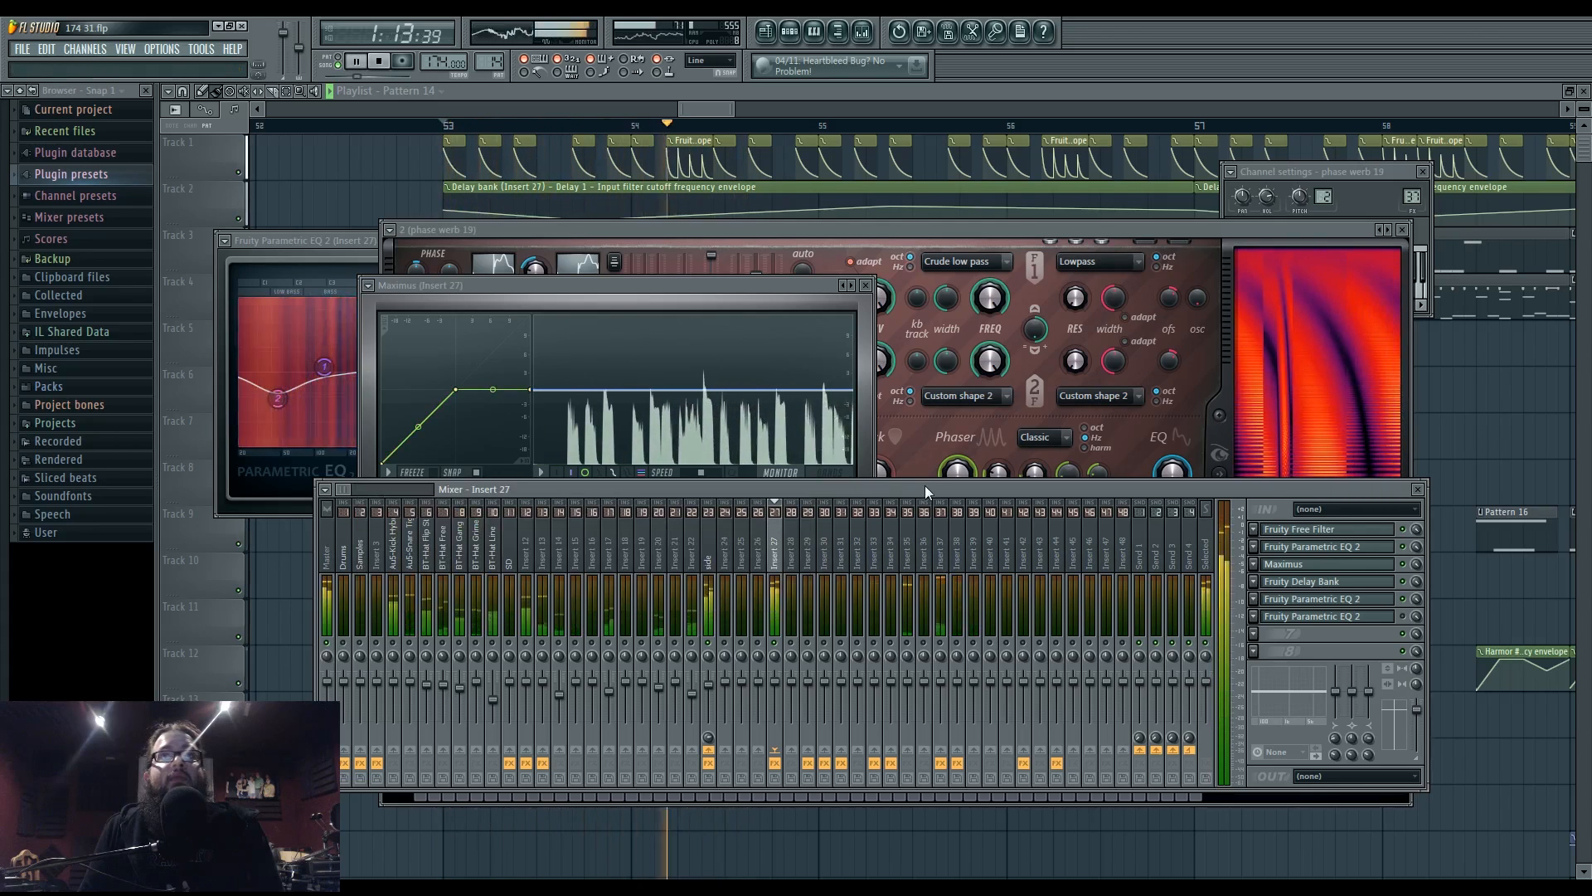
click(620, 307)
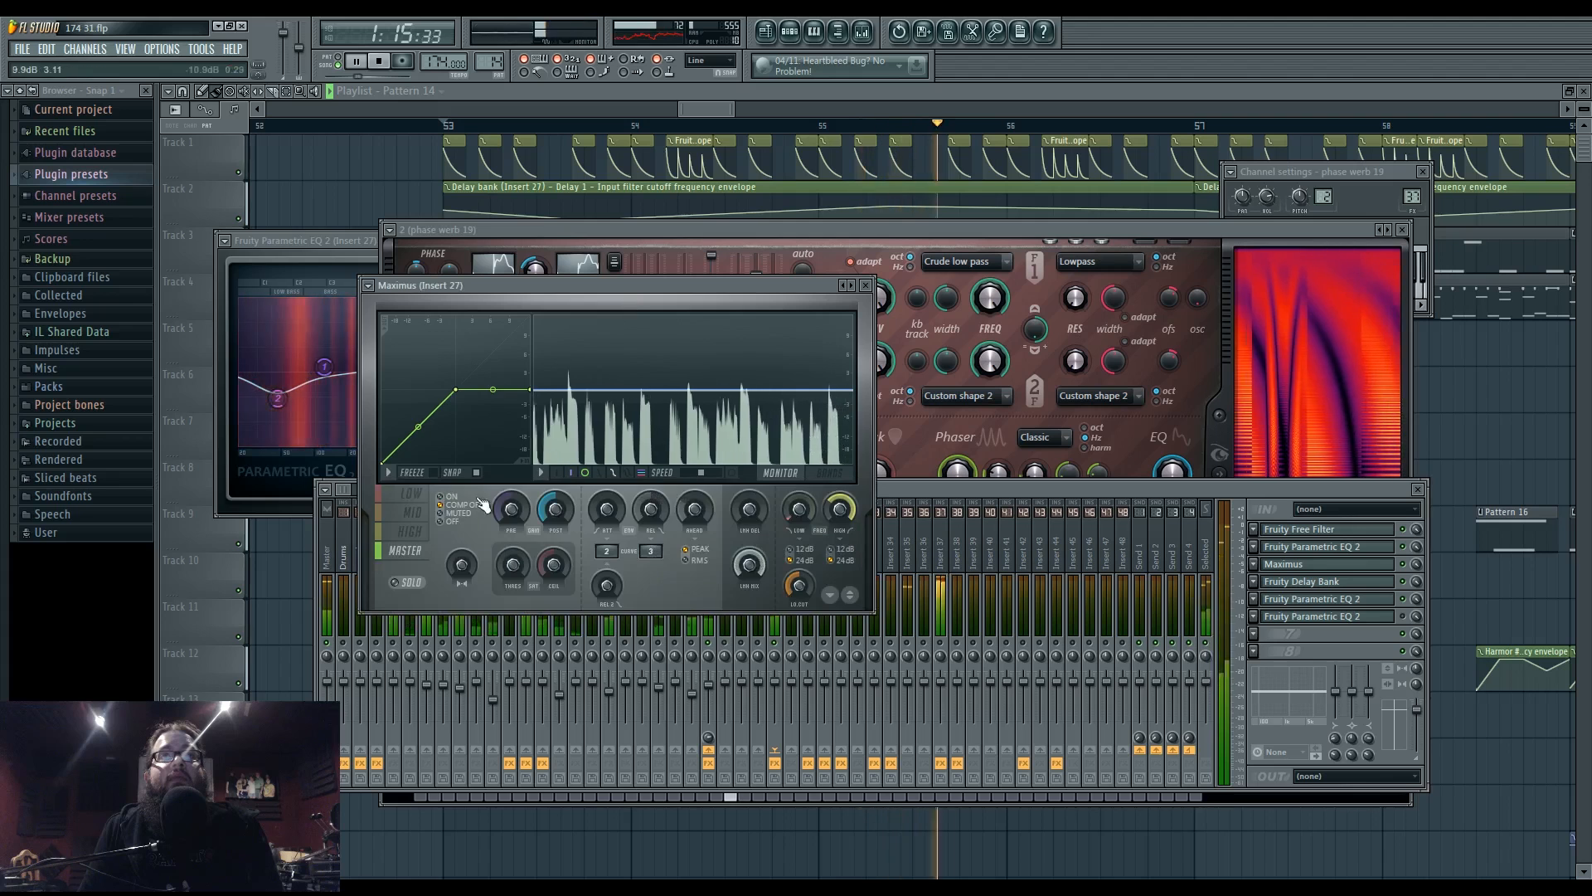
click(411, 494)
- Select the Pluck shape envelope on phase werb 19's Harmor ENV page
click(931, 227)
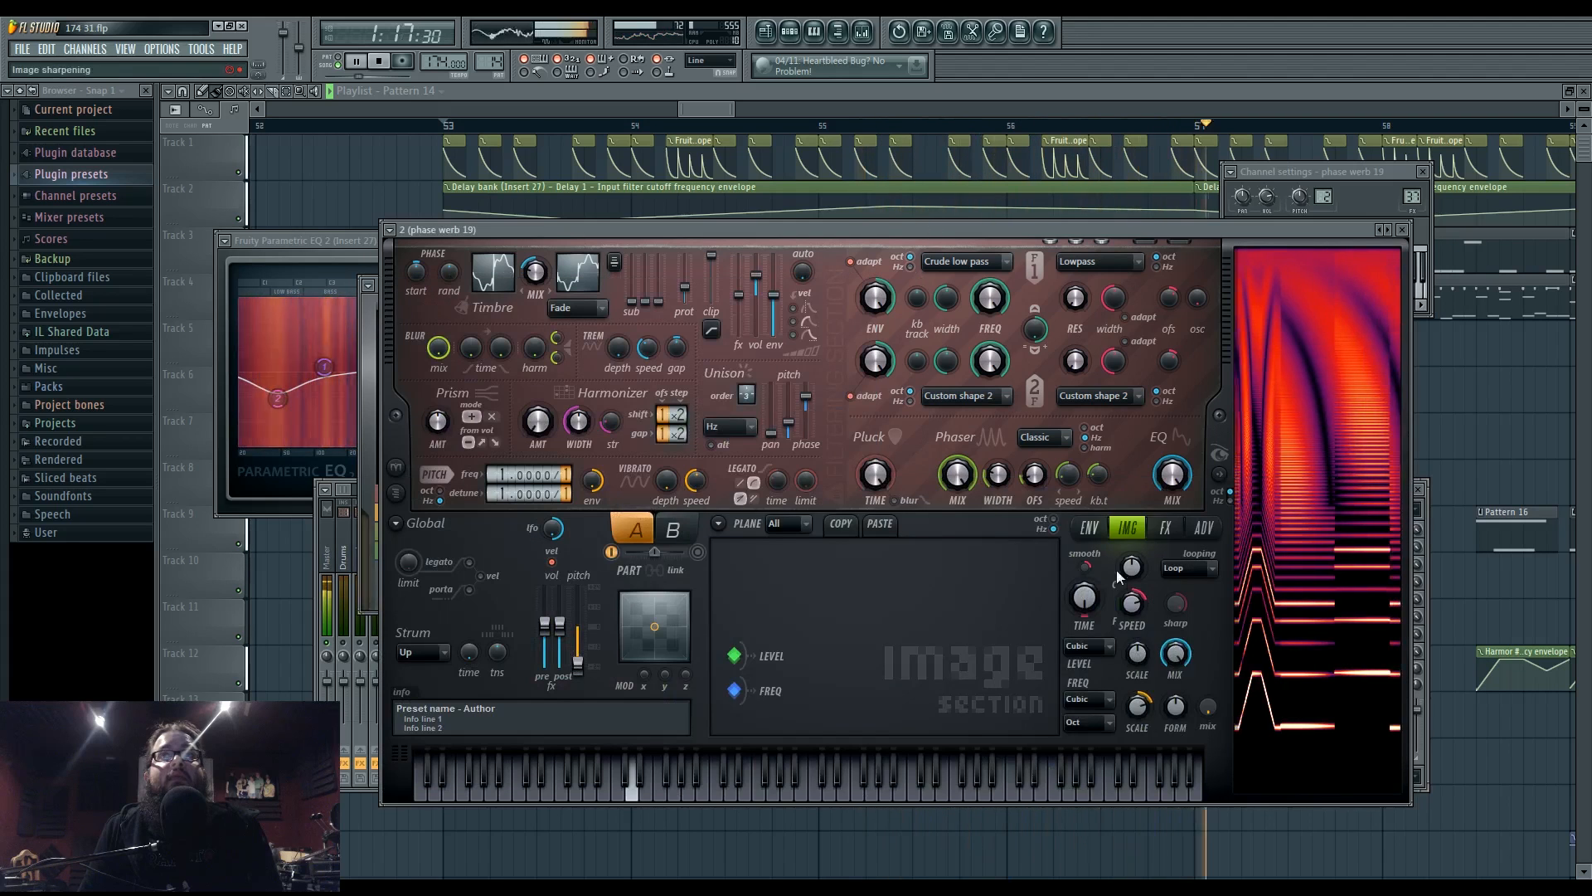
click(1088, 528)
click(811, 531)
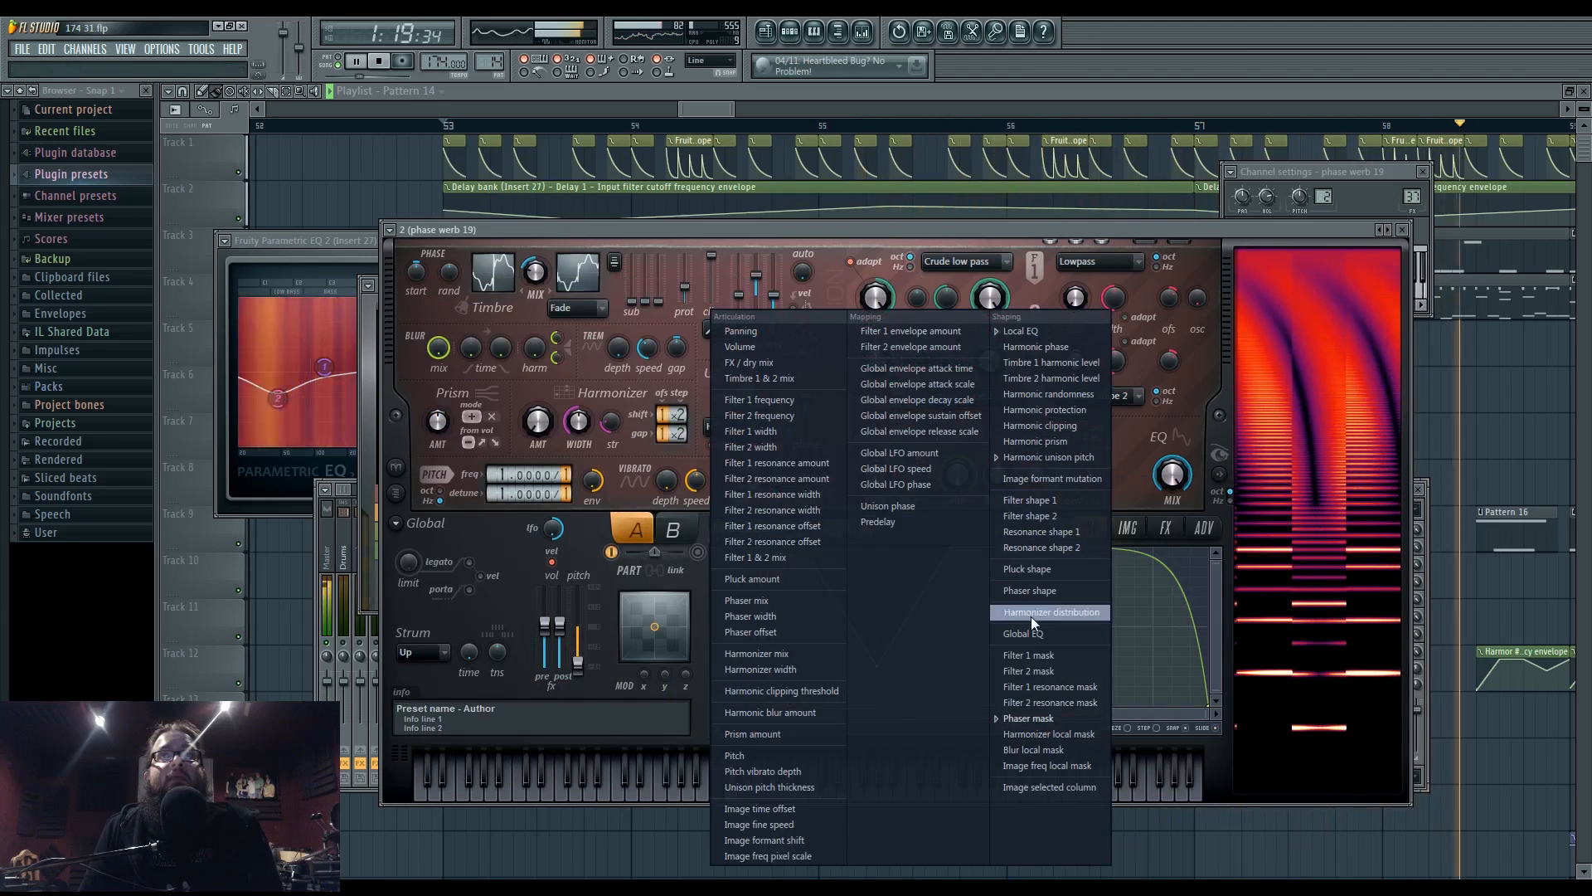
click(1047, 568)
- Add envelope points, drag the end point left, and delete the second point for a gradual slope
right_click(770, 628)
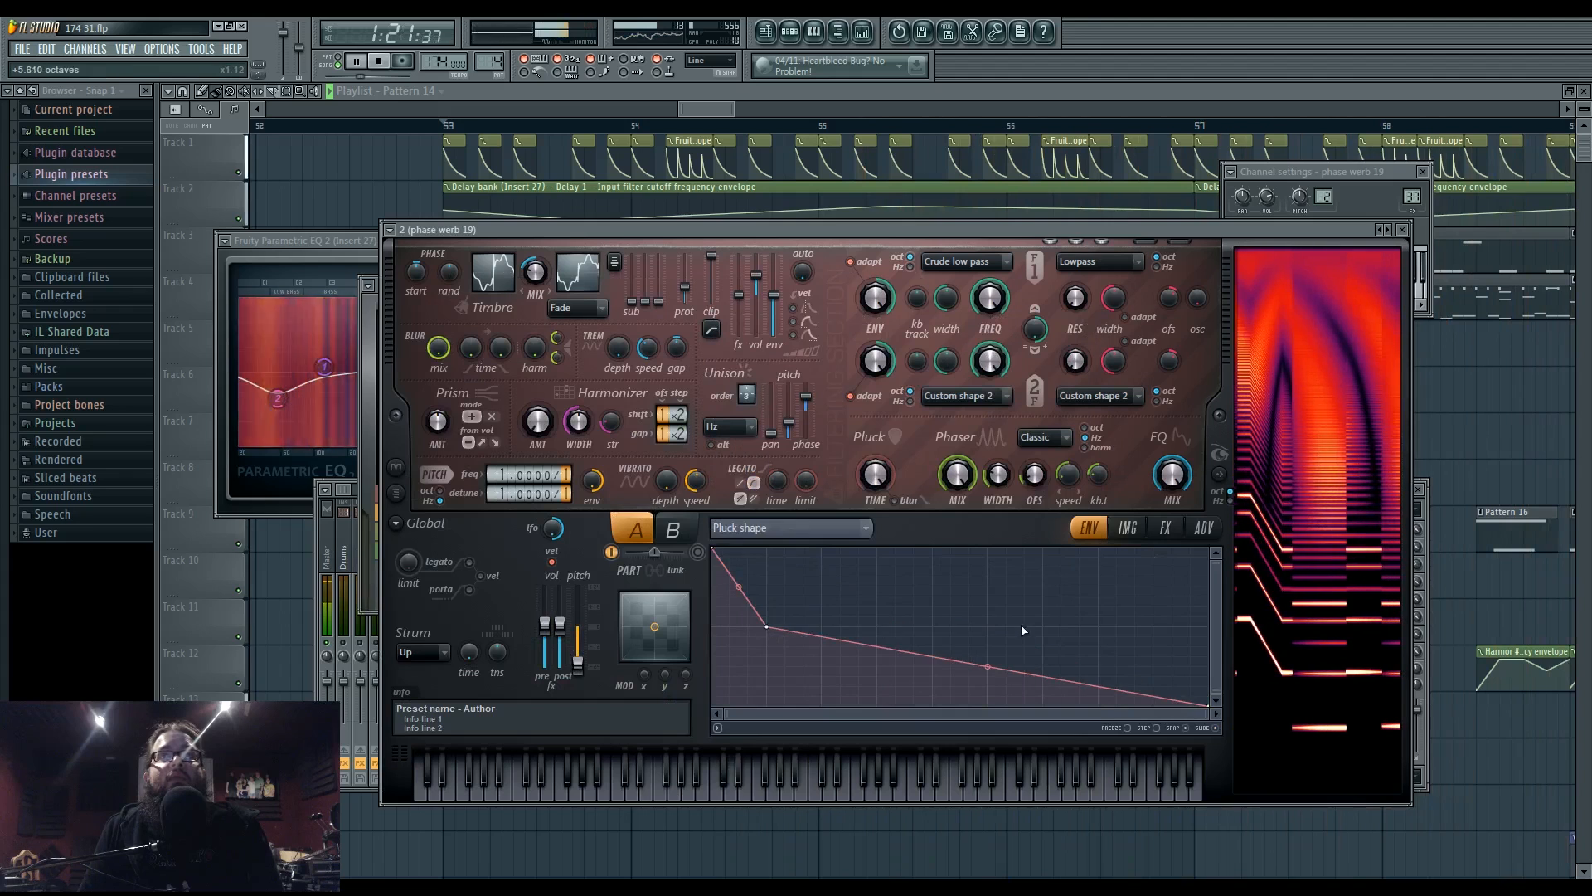
right_click(1045, 628)
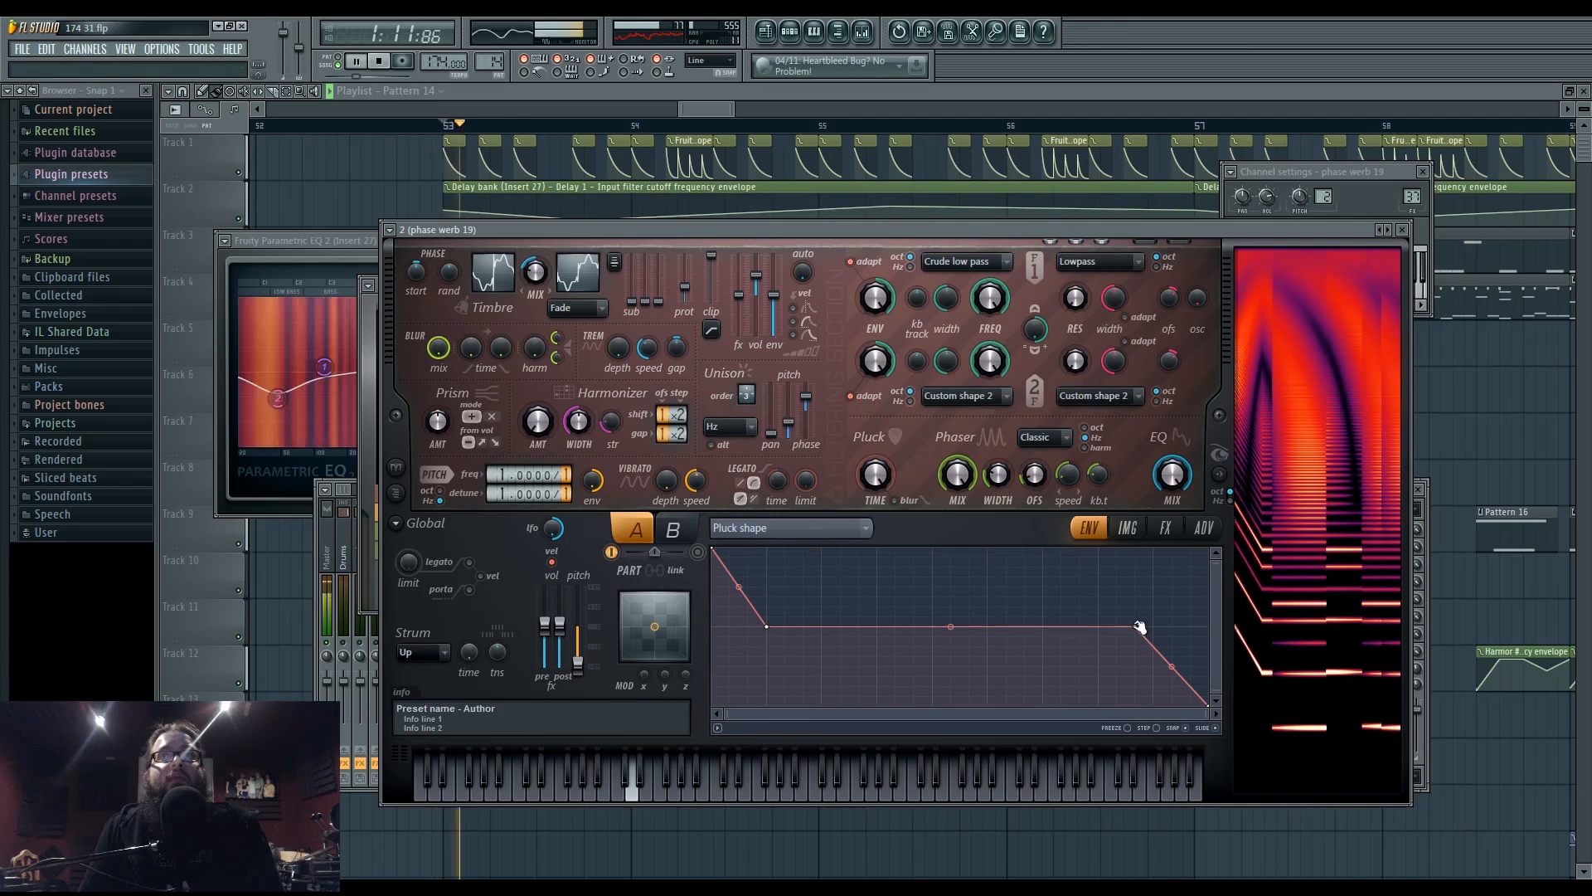
drag(1140, 627, 987, 627)
right_click(769, 628)
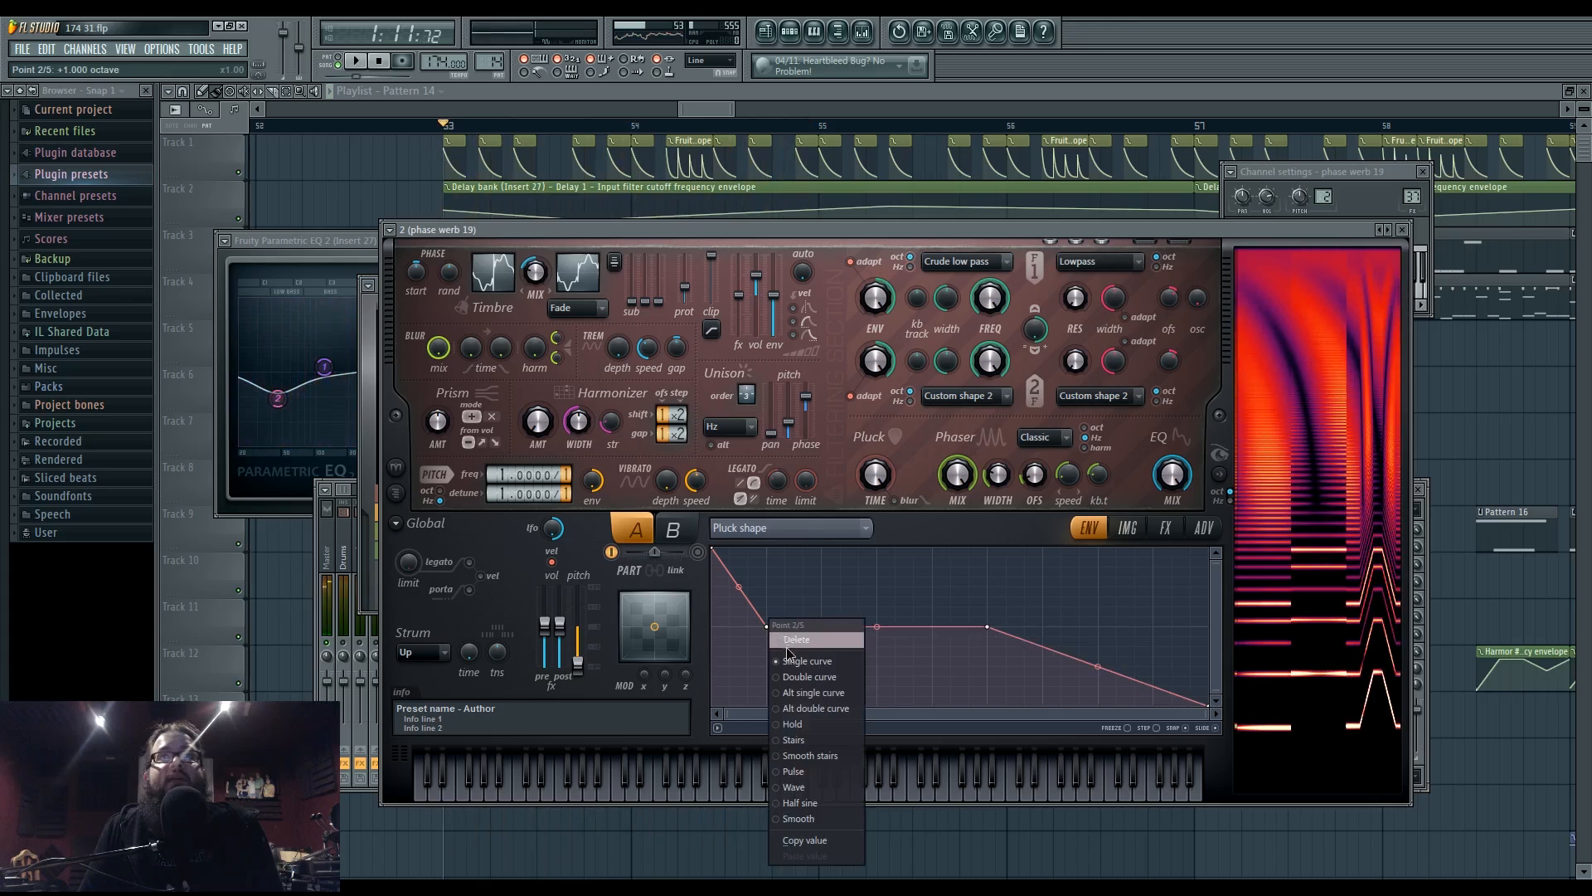
click(810, 635)
right_click(772, 628)
click(814, 638)
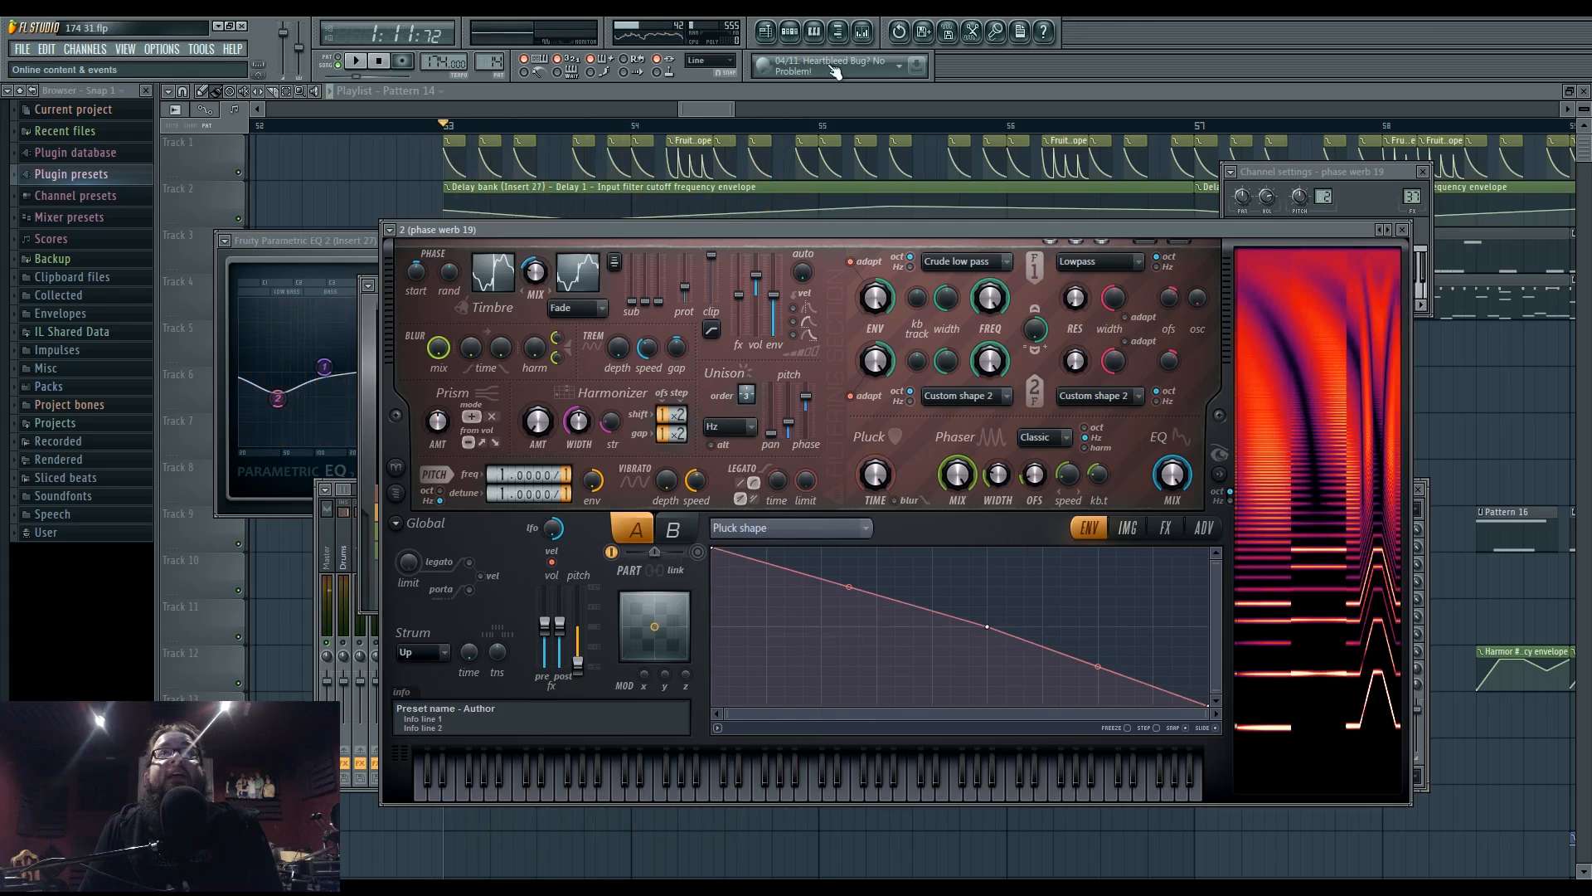
- Audition the song and open the Harmor #2 and Harmor #4 synths from the channel rack
click(793, 34)
key(space)
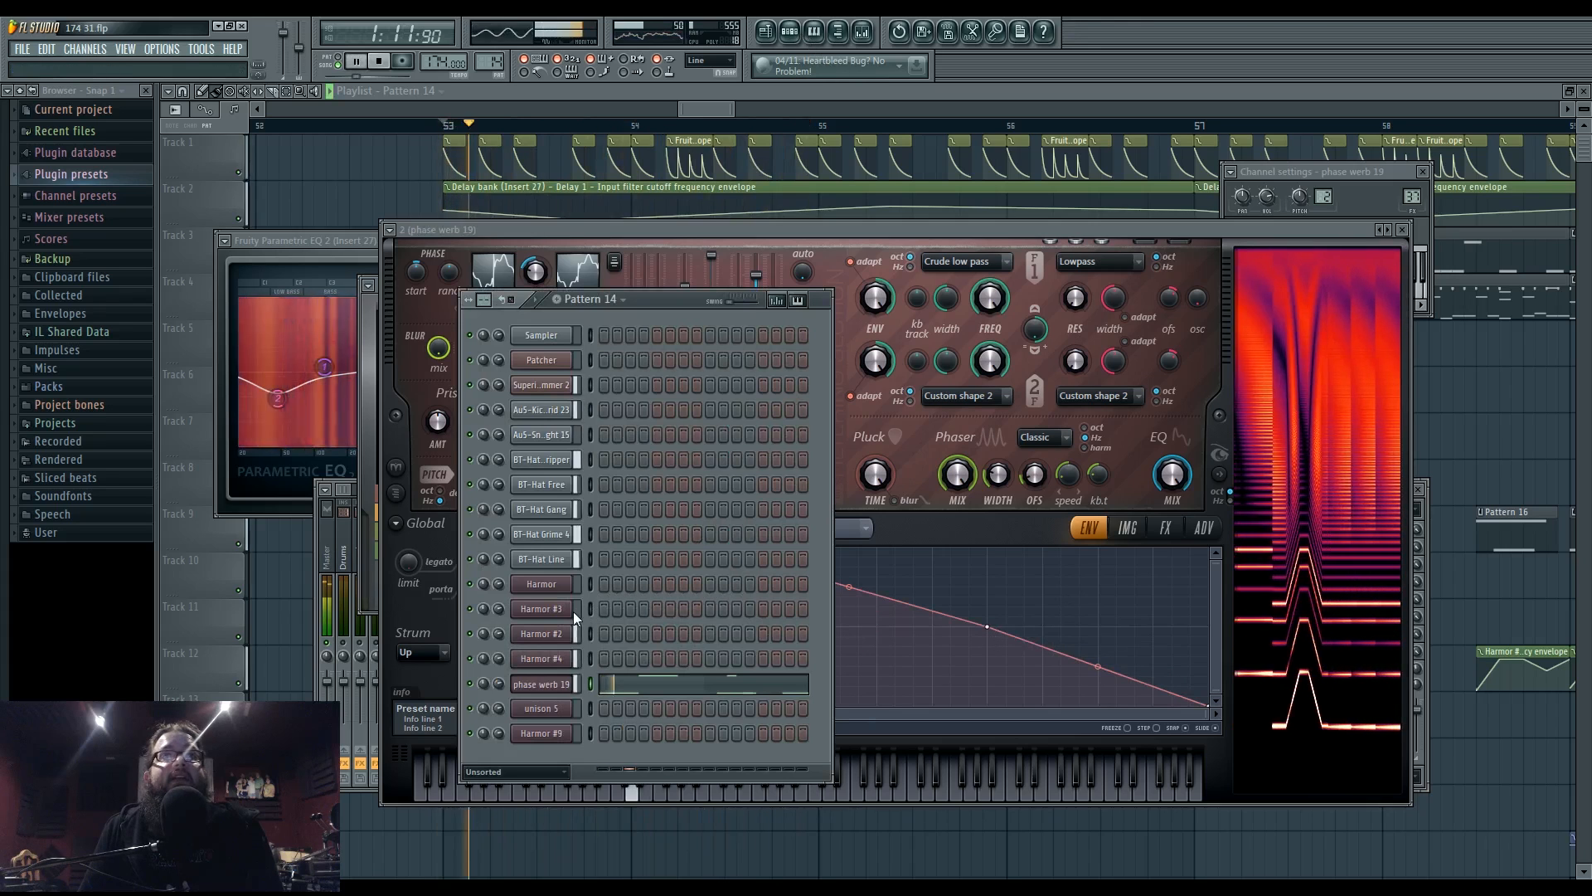
key(space)
click(551, 637)
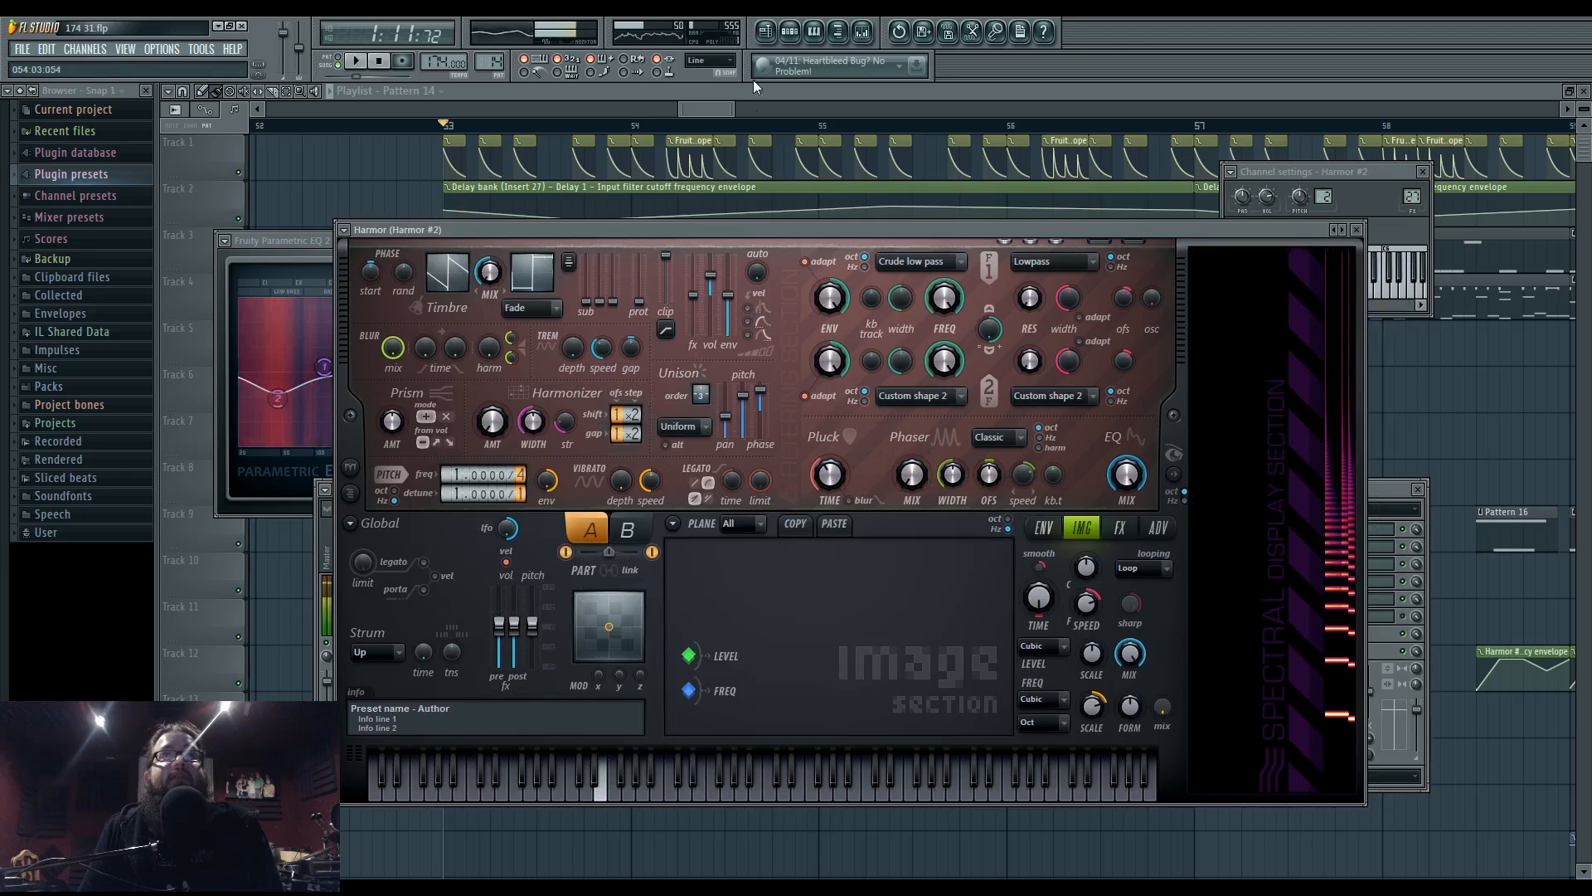
click(791, 32)
click(551, 664)
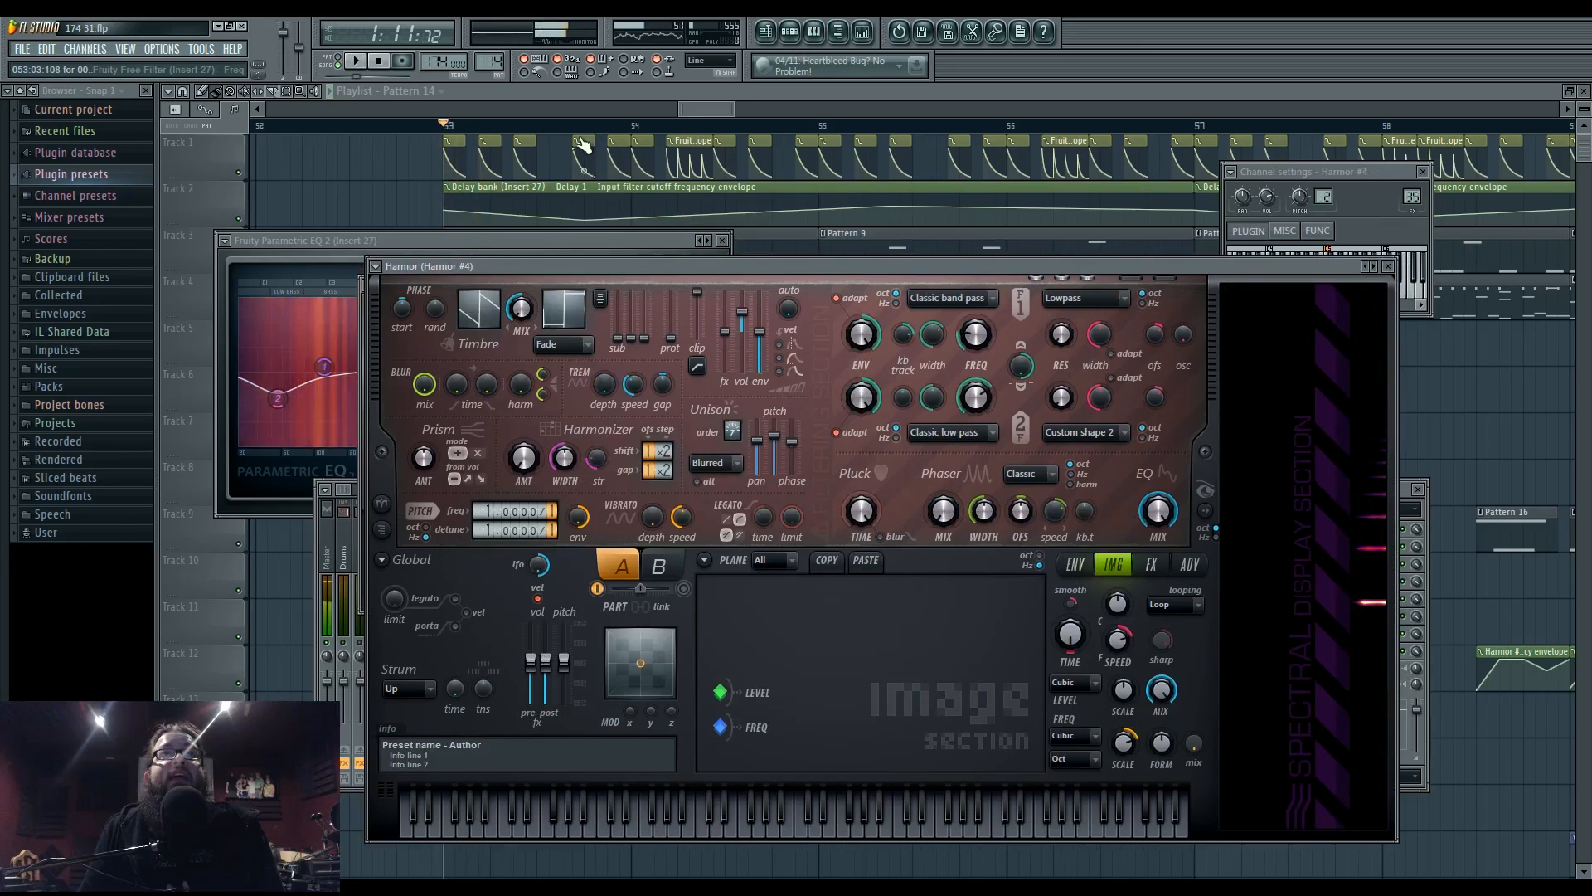
- Open Pattern 7's piano roll from the playlist and audition it with Harmor #2
click(693, 111)
double_click(549, 246)
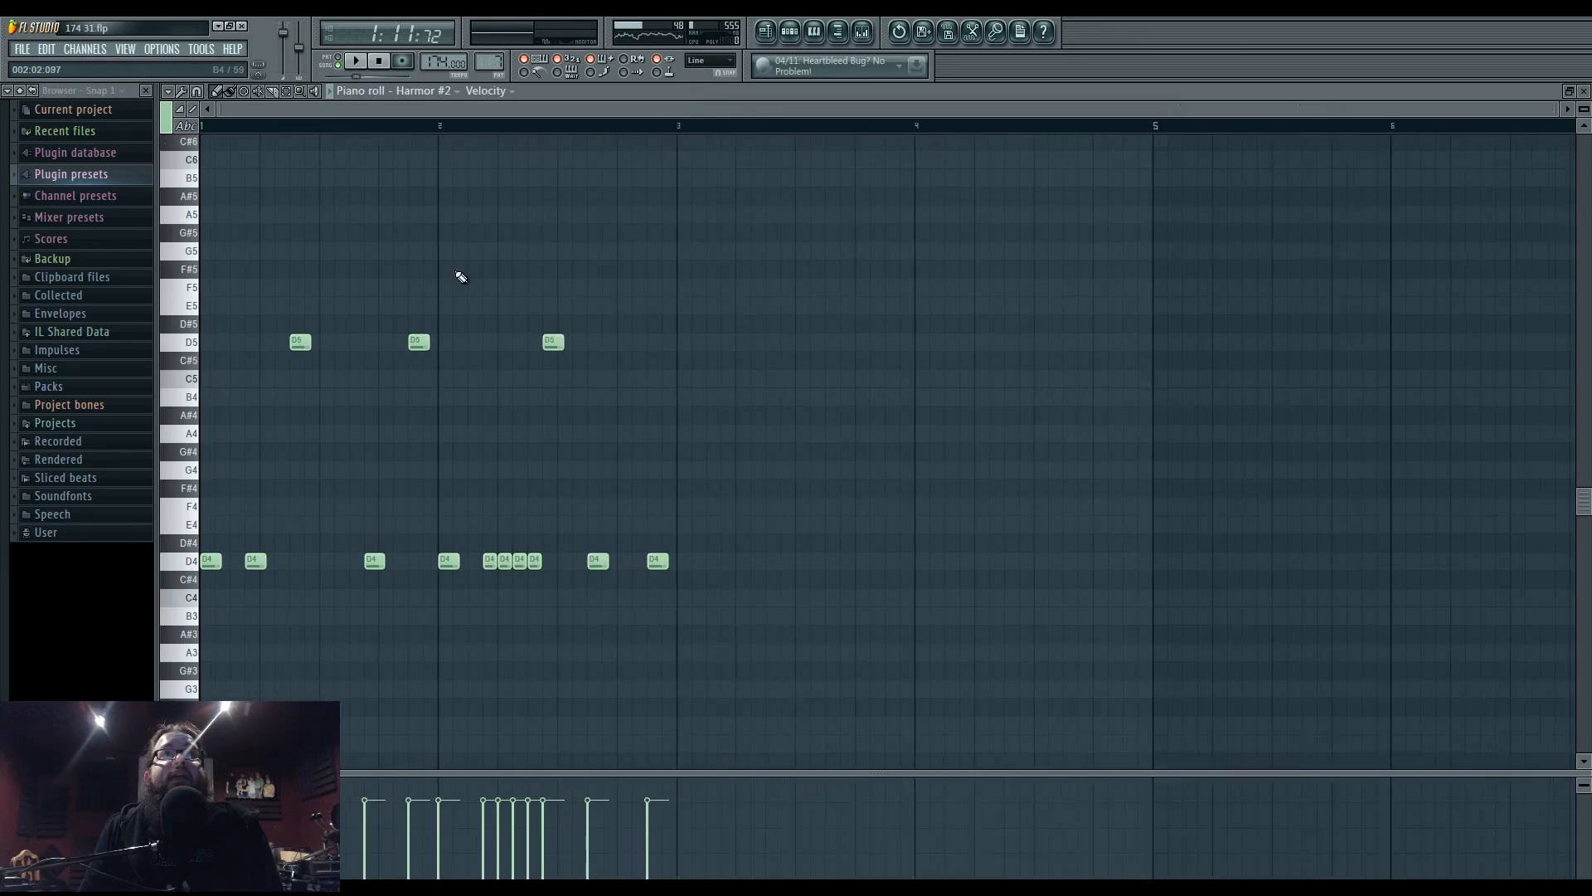
key(space)
click(790, 33)
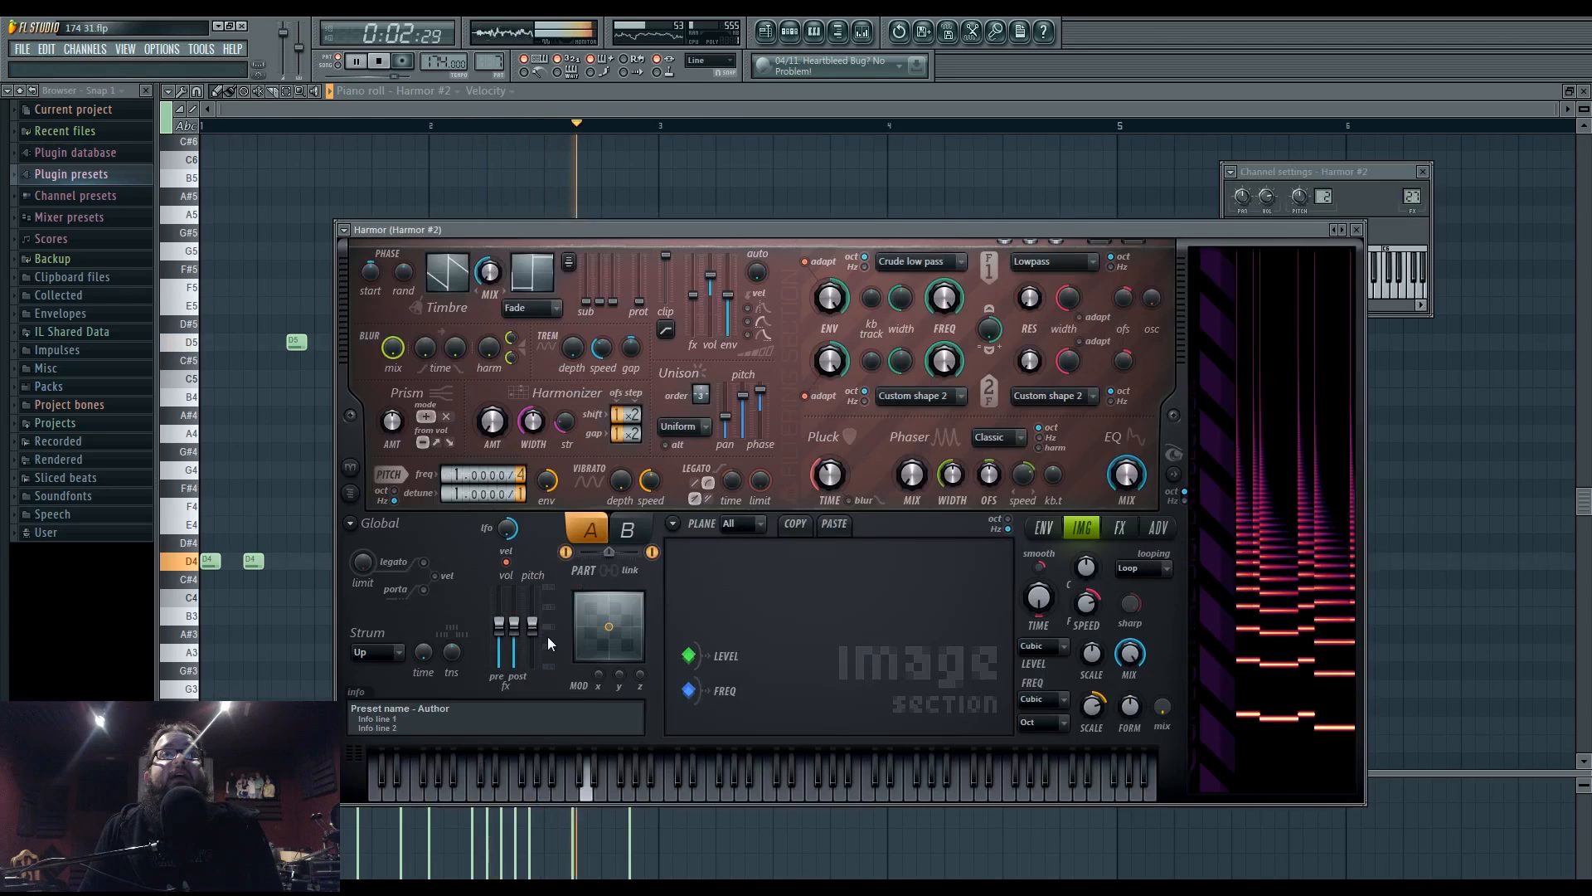
click(547, 634)
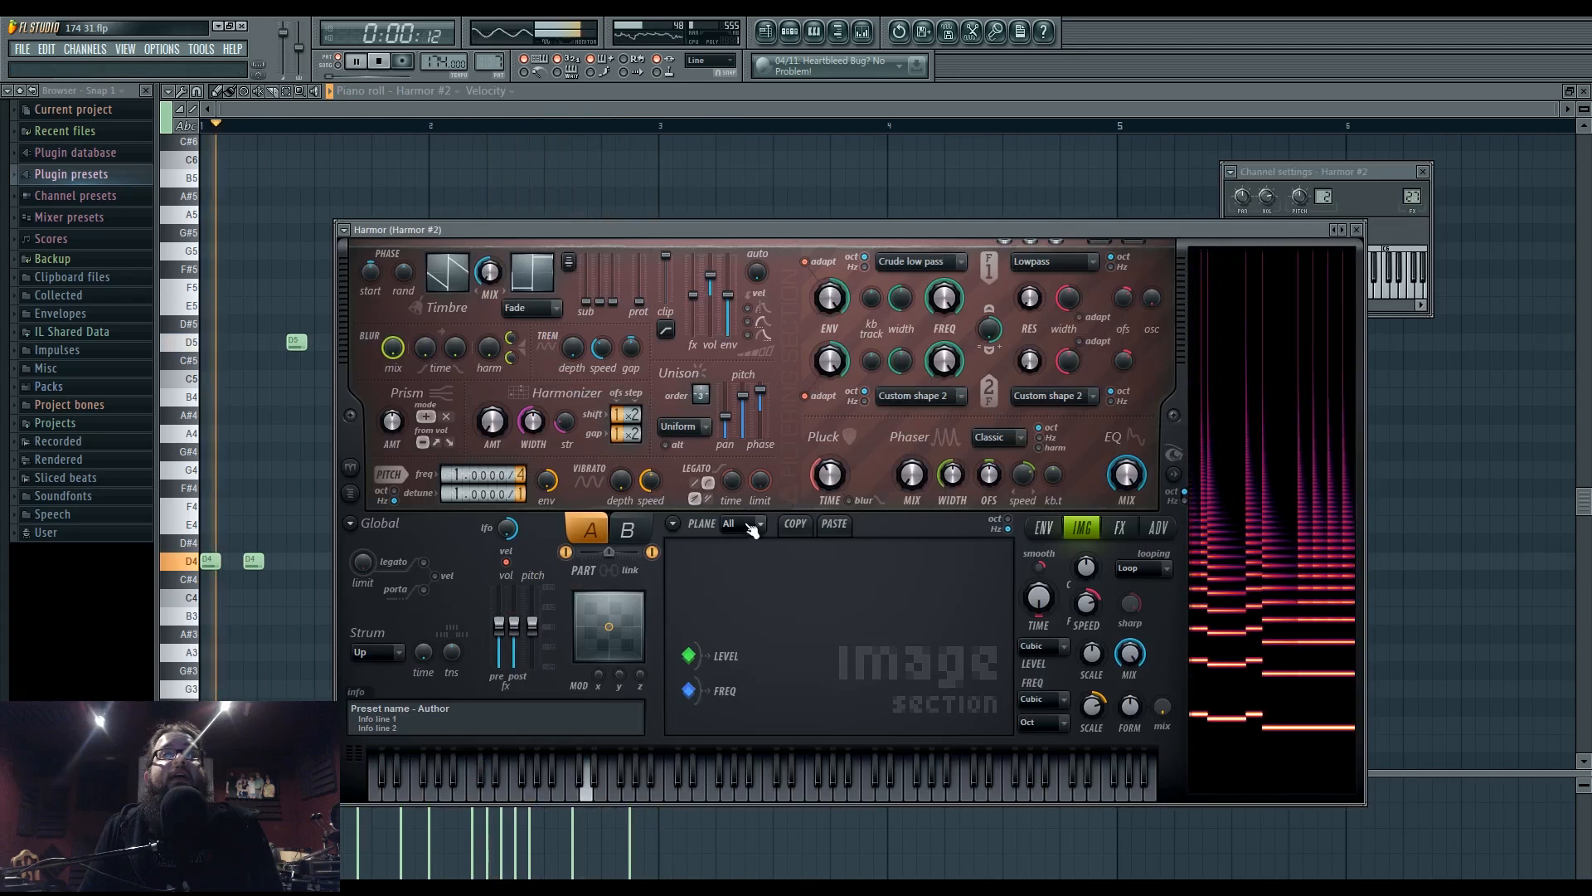
key(space)
- Close the pattern's channel list and open the mixer on Insert 27
click(763, 32)
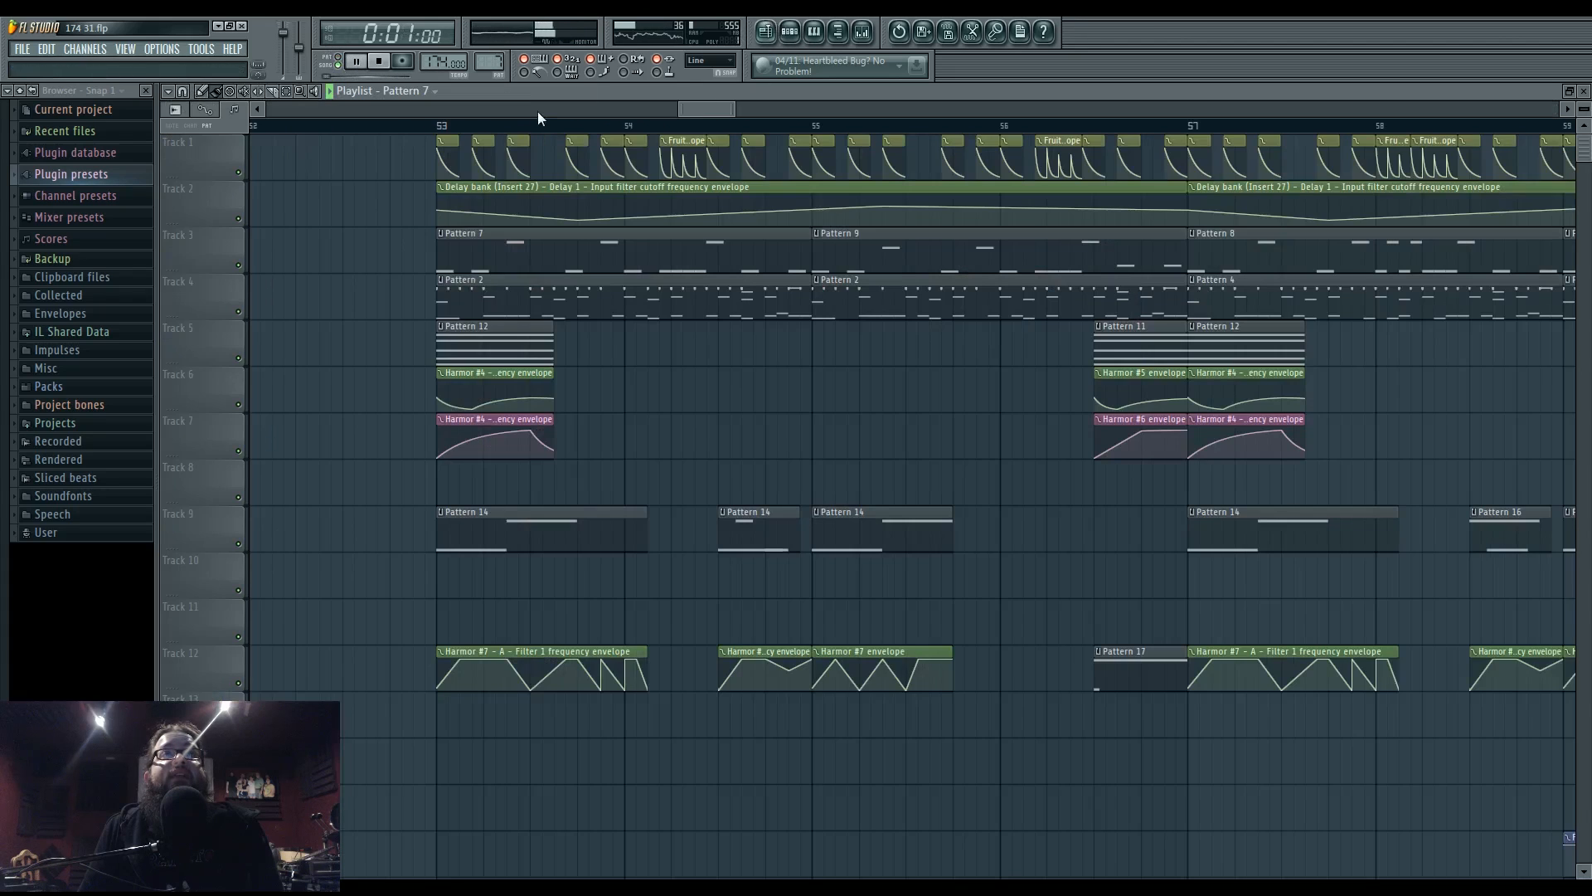
click(790, 32)
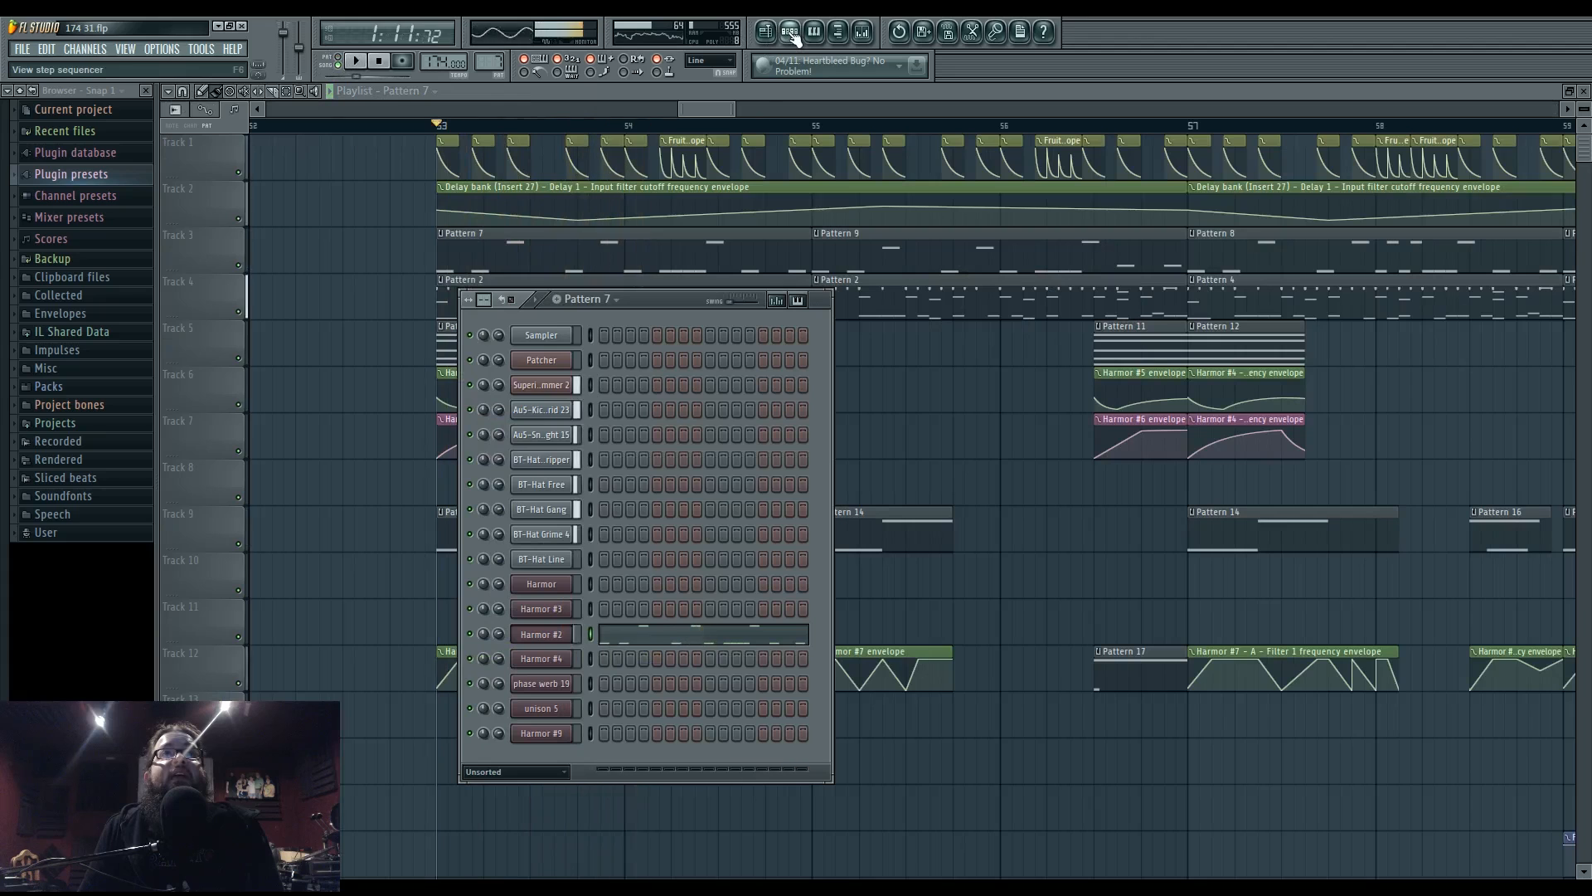
click(791, 33)
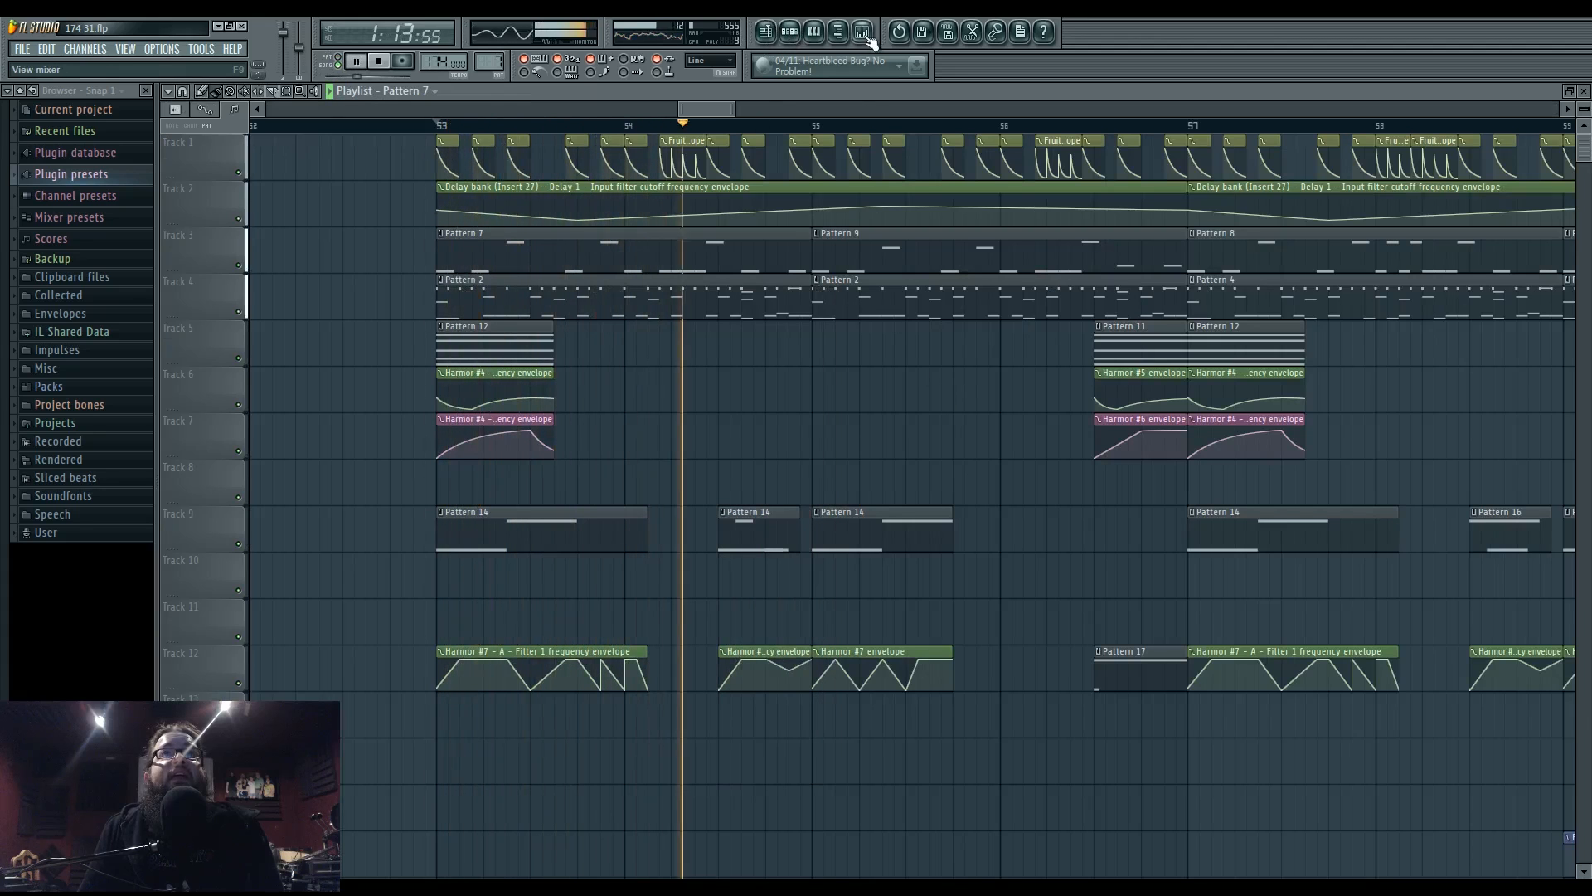
click(866, 35)
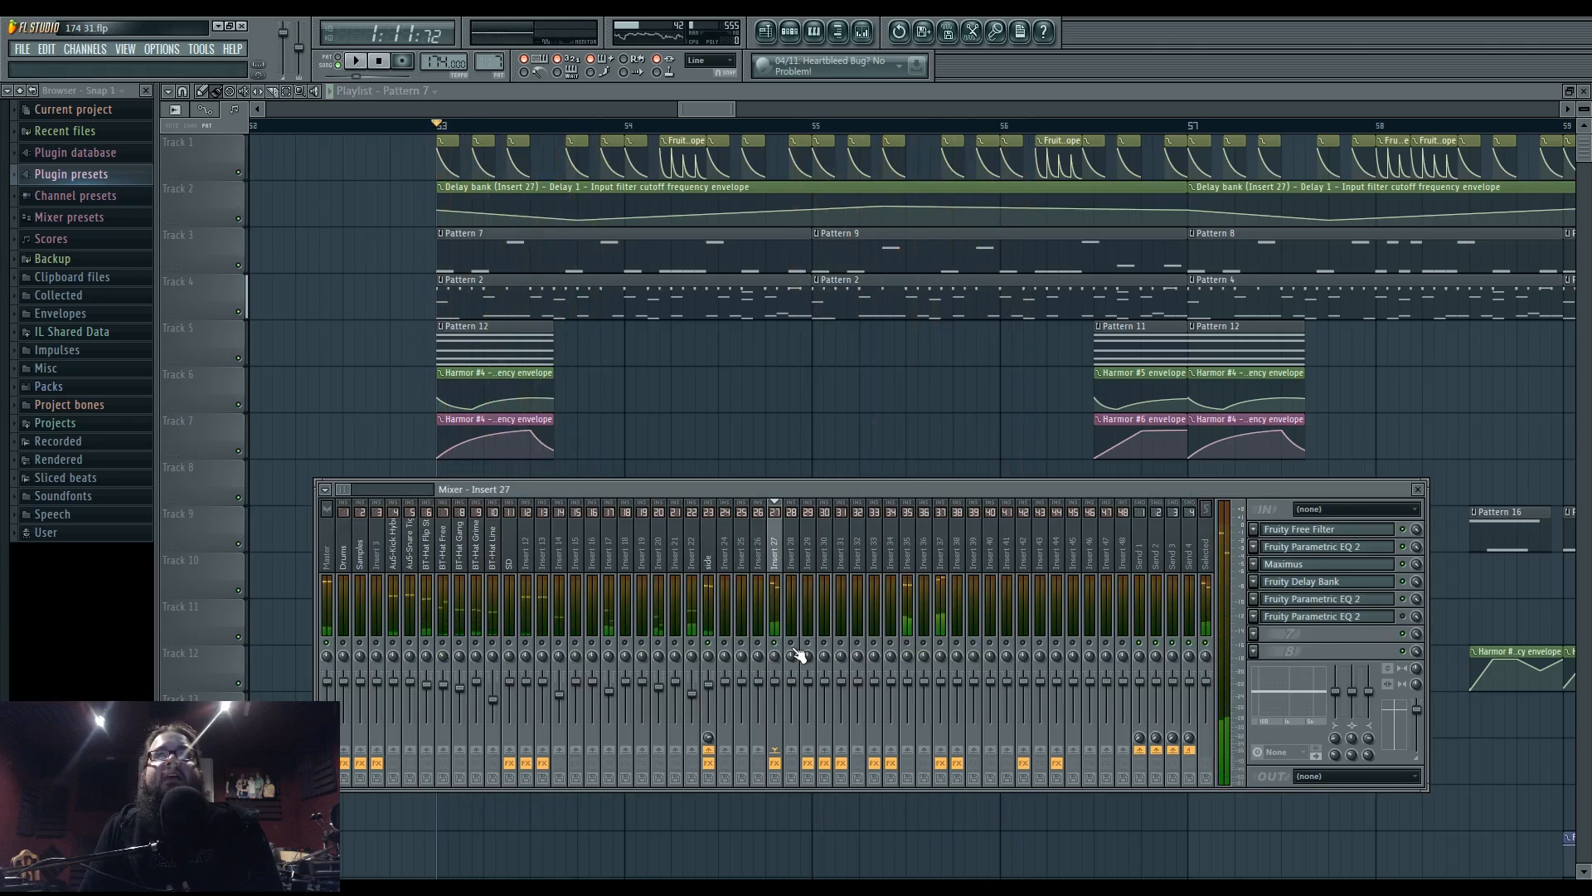
- Start playback and open Harmor #2 from the channel list, after briefly opening Harmor #4
key(space)
click(792, 32)
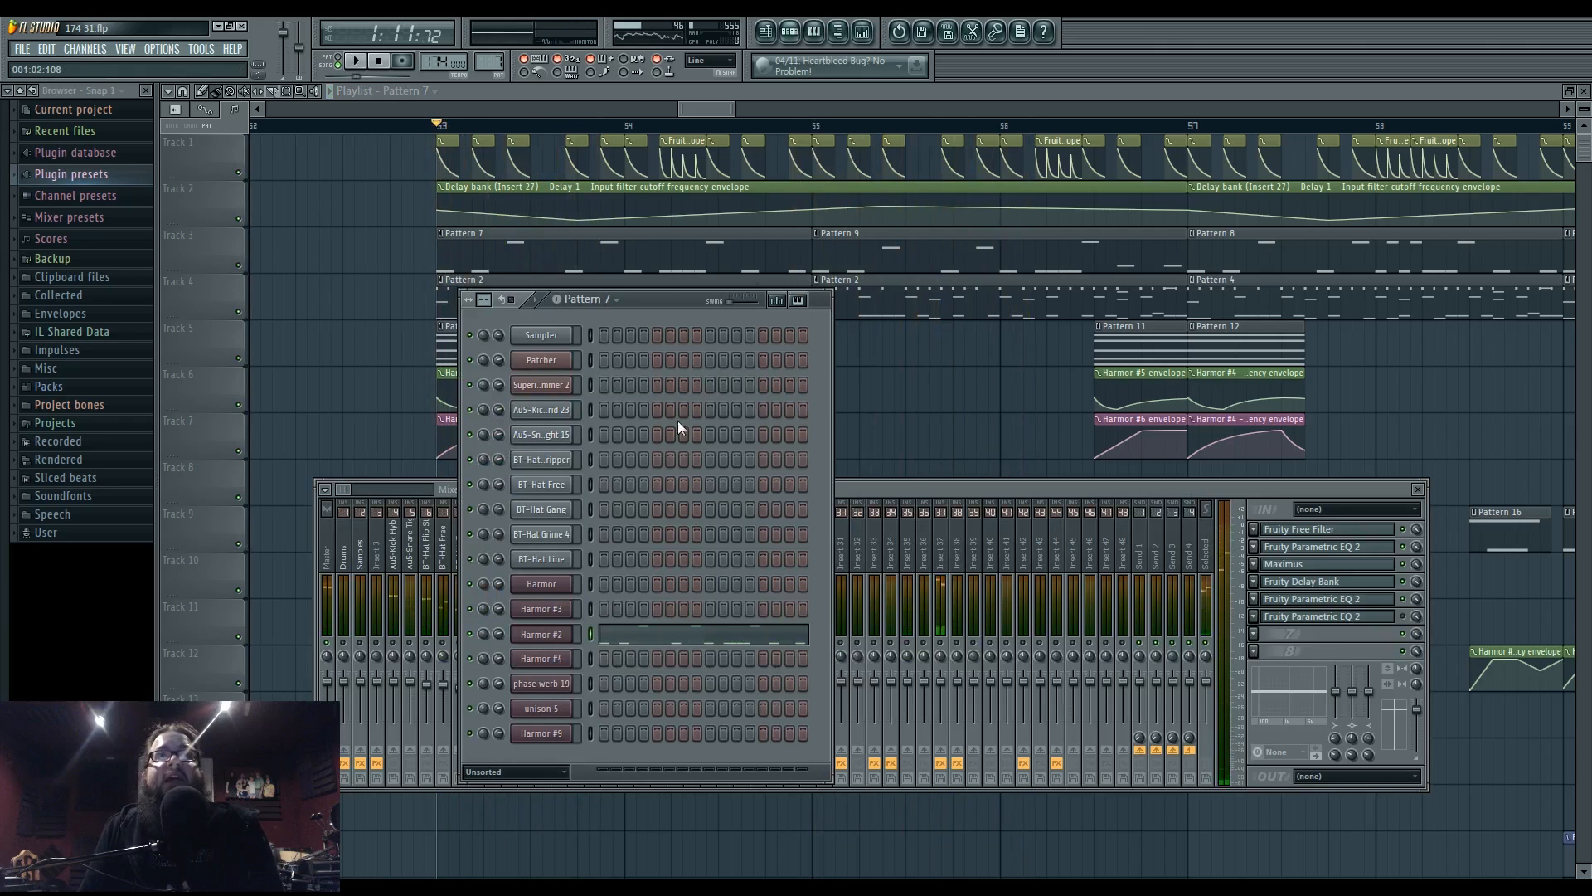
click(562, 663)
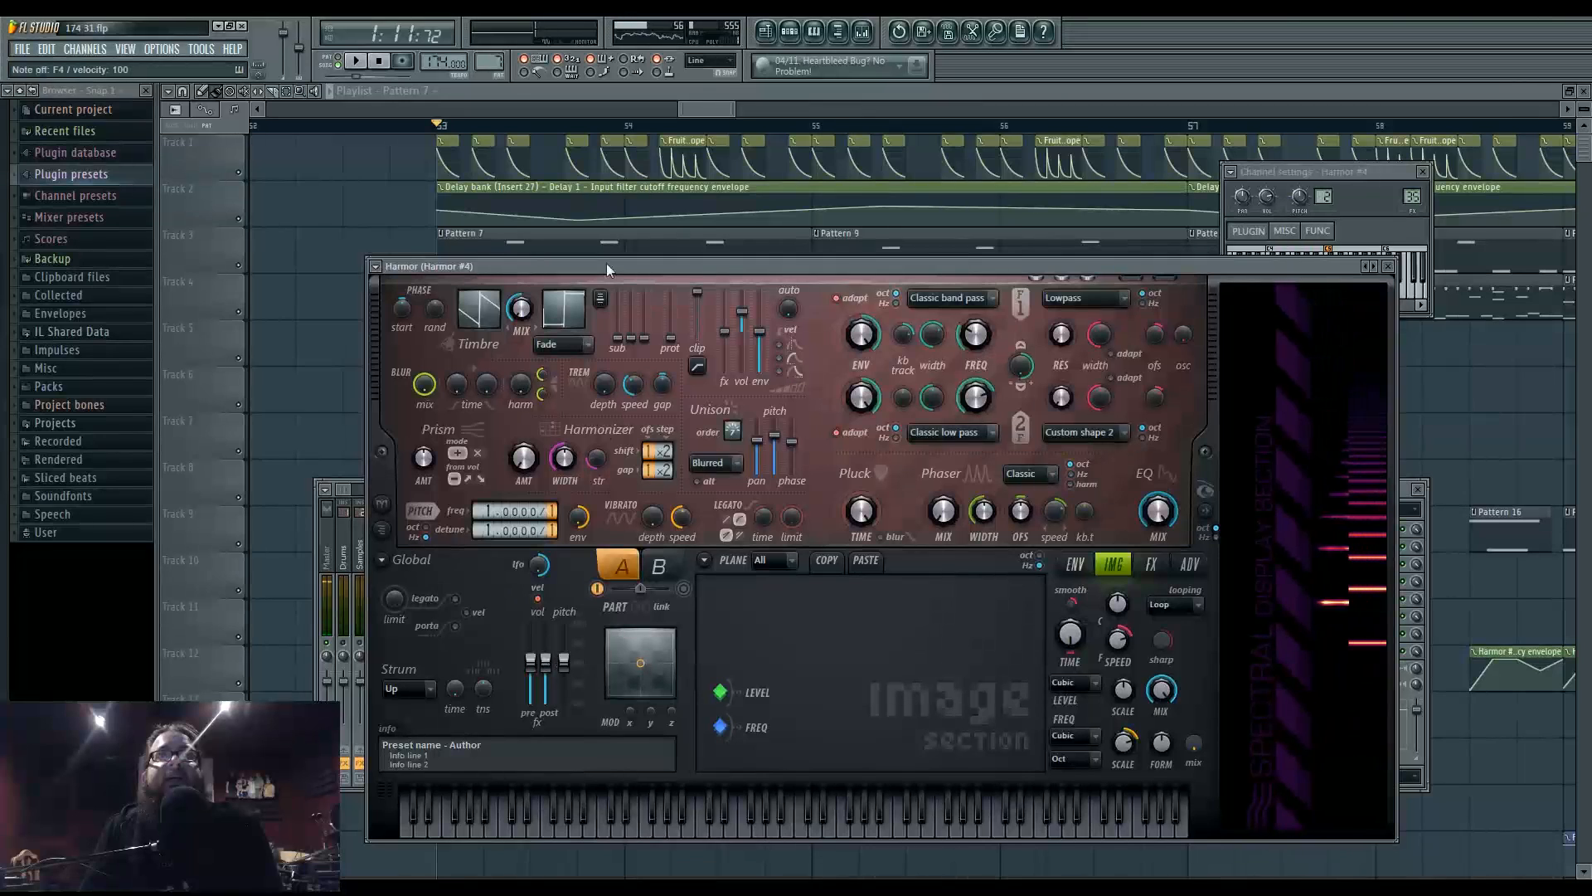
click(792, 33)
click(546, 634)
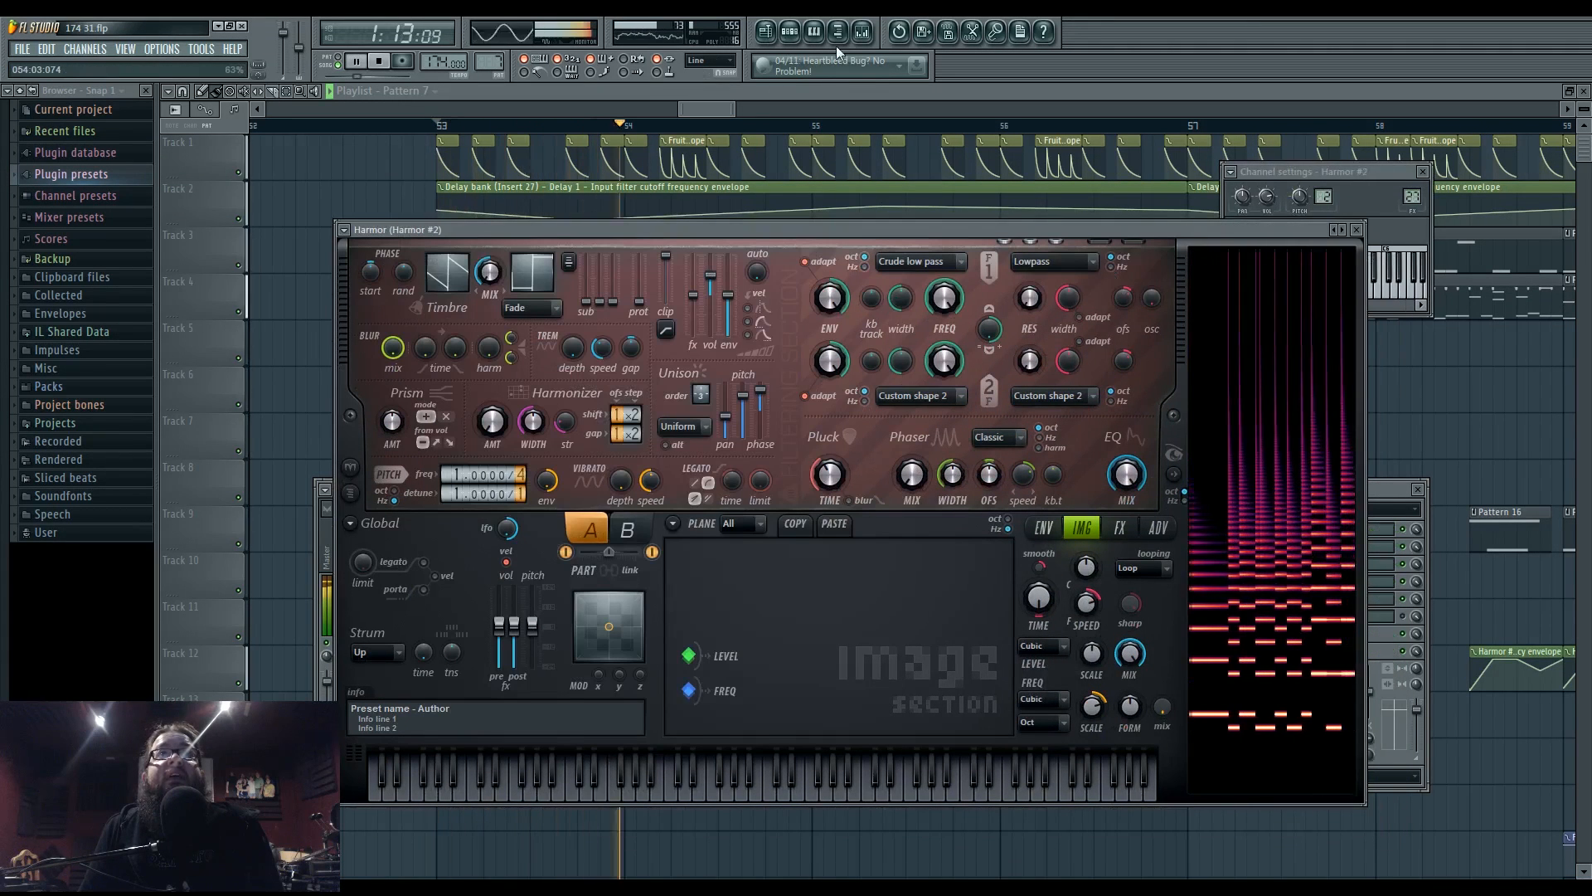
- Open Insert 27's Fruity Free Filter low-pass (86 Hz) in the mixer and stop playback
click(862, 33)
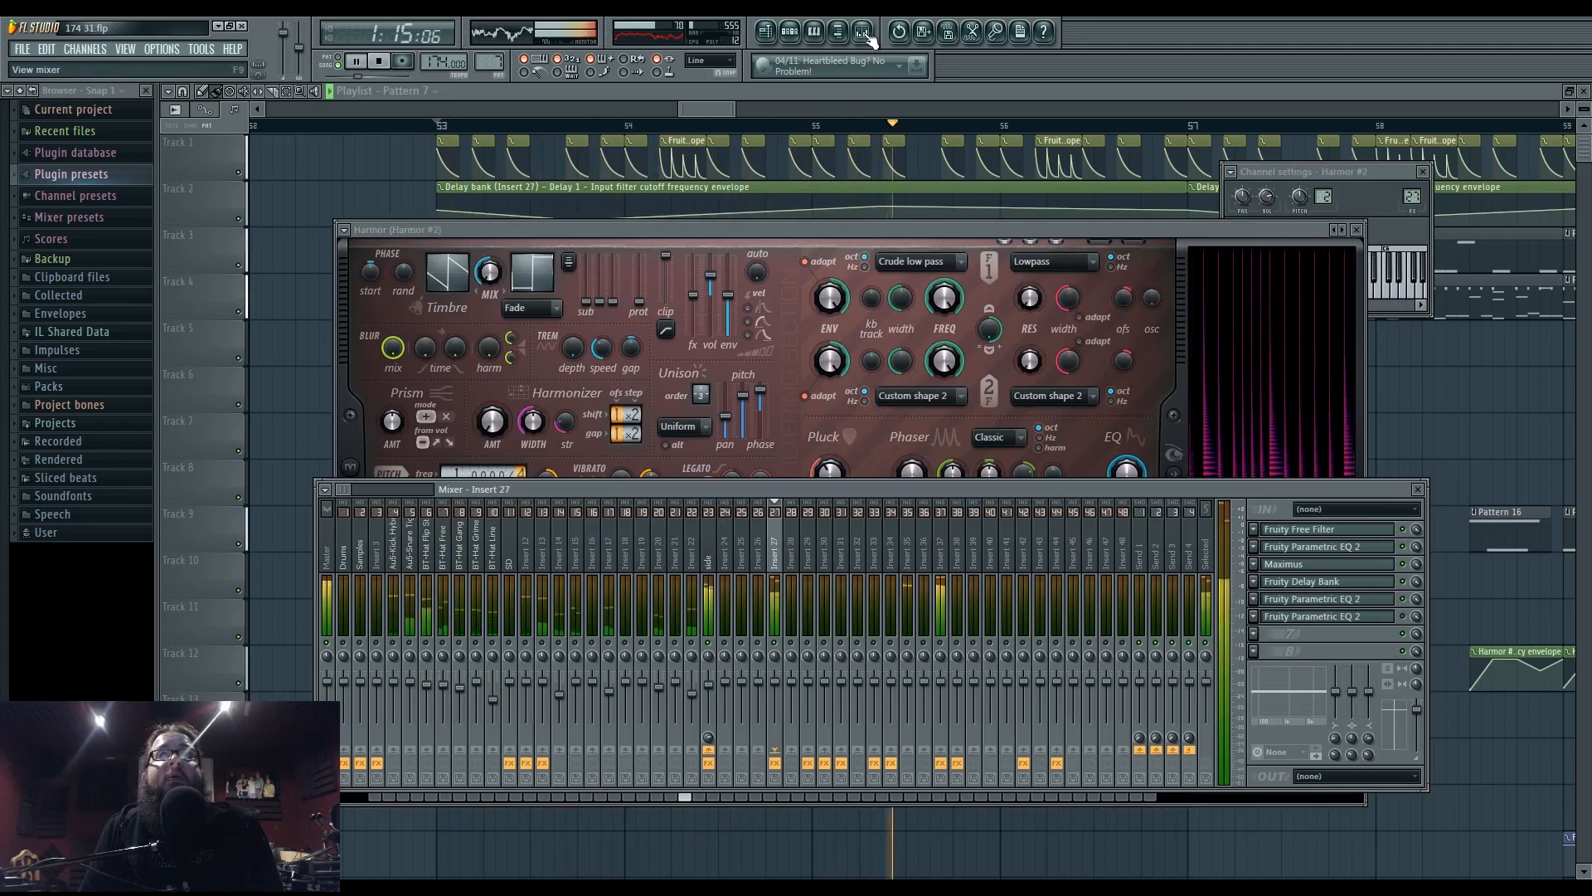
click(1308, 530)
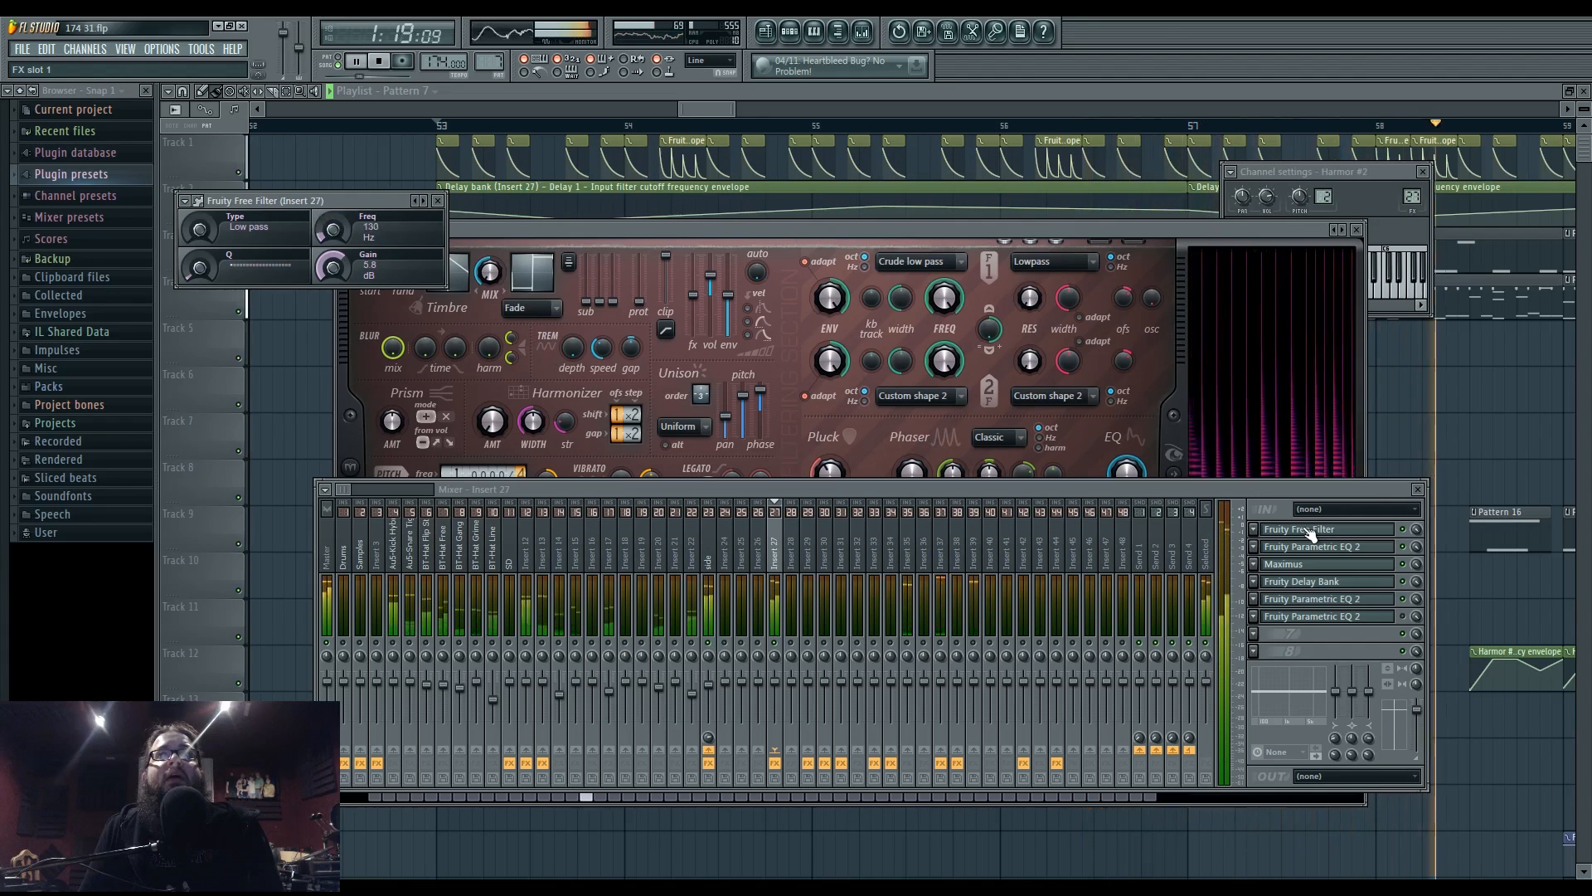
key(space)
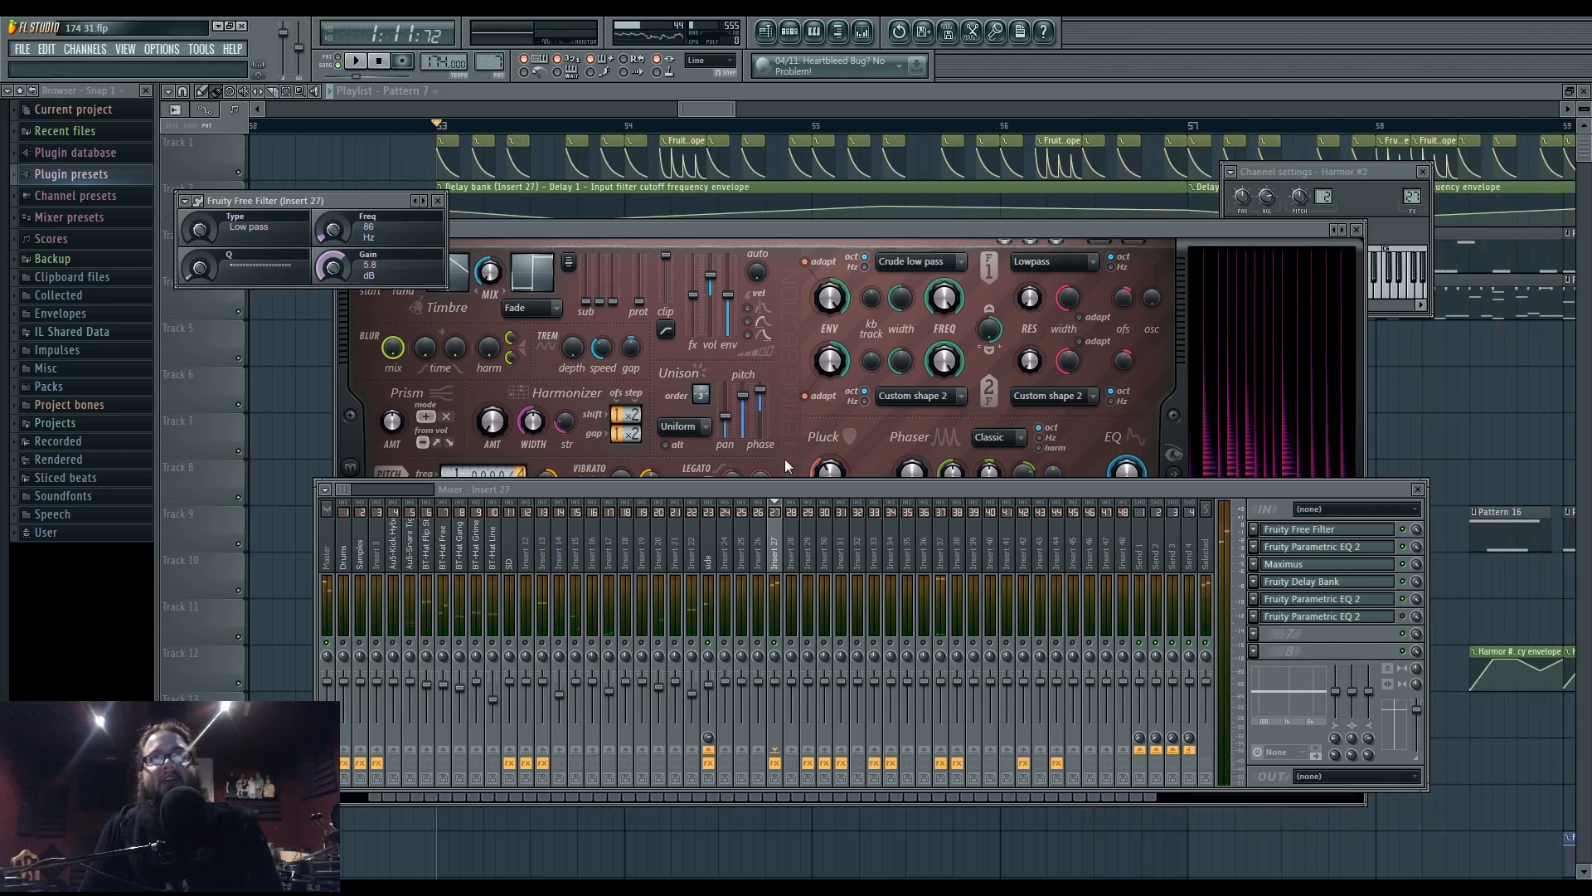
- Select the Pluck shape envelope on Harmor #2's ENV page
click(903, 225)
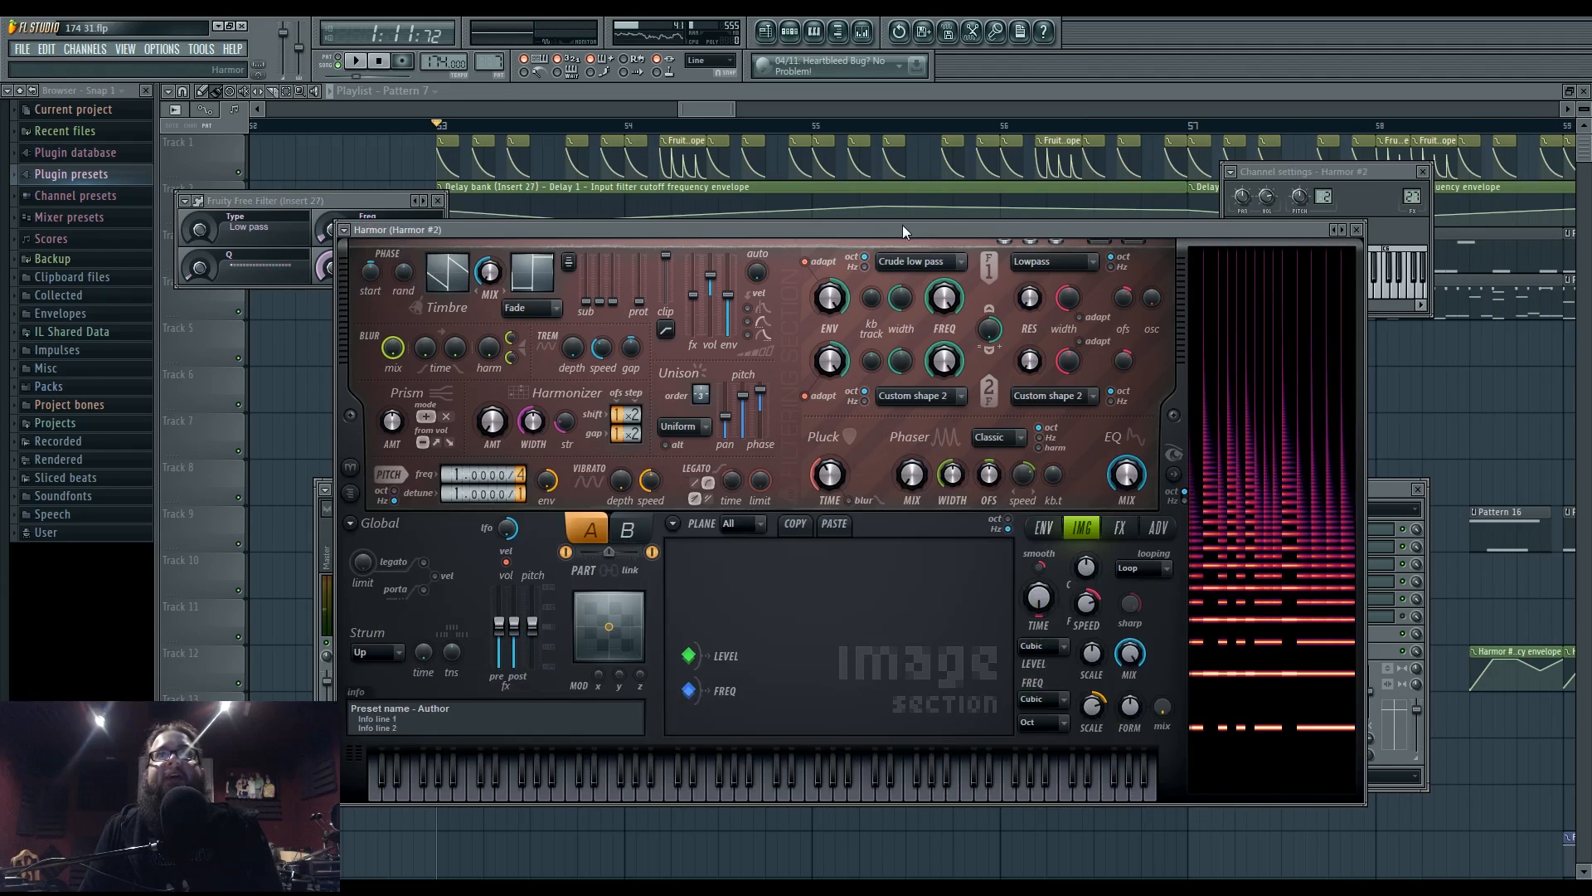
click(1041, 529)
click(1043, 534)
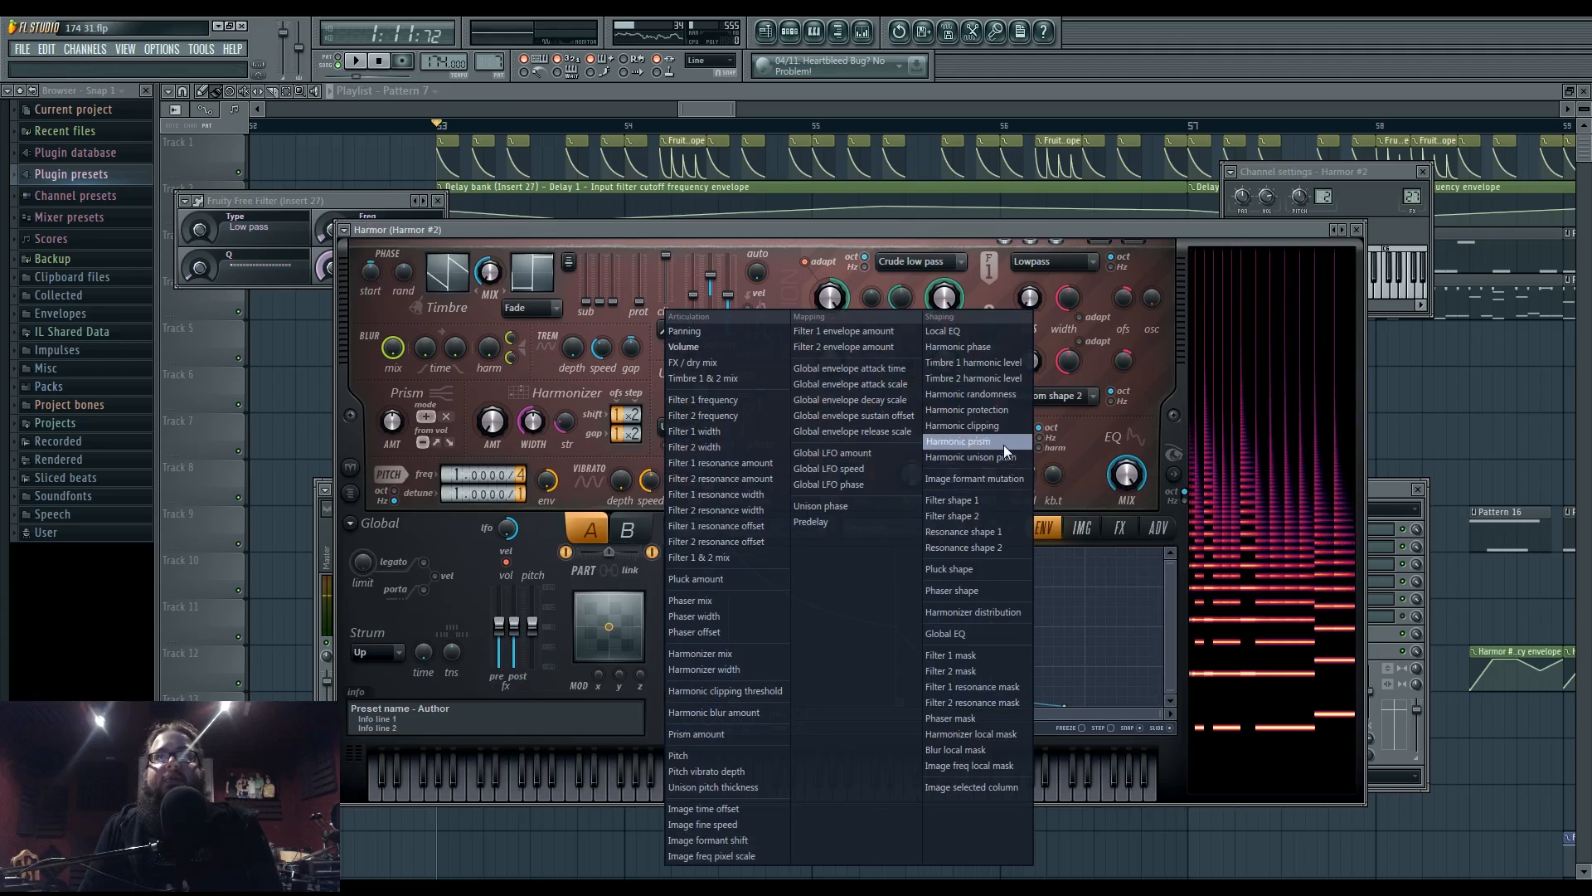
click(989, 572)
- Add two Pluck envelope points and drag them to lengthen the sustain, then open the mixer
right_click(1033, 626)
right_click(759, 626)
key(space)
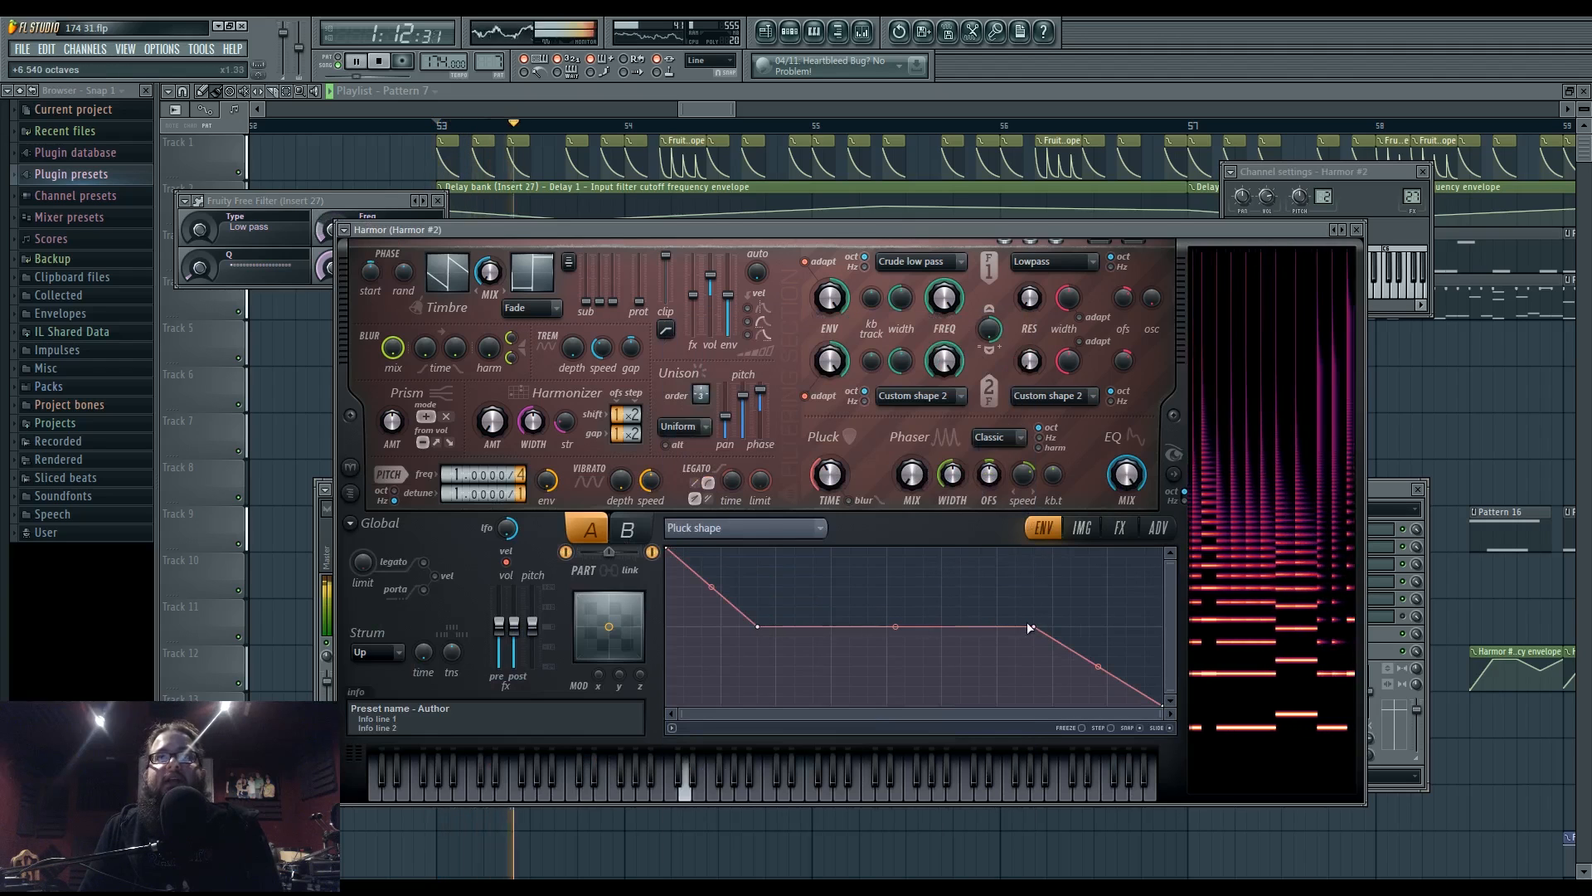
drag(1034, 627, 1071, 627)
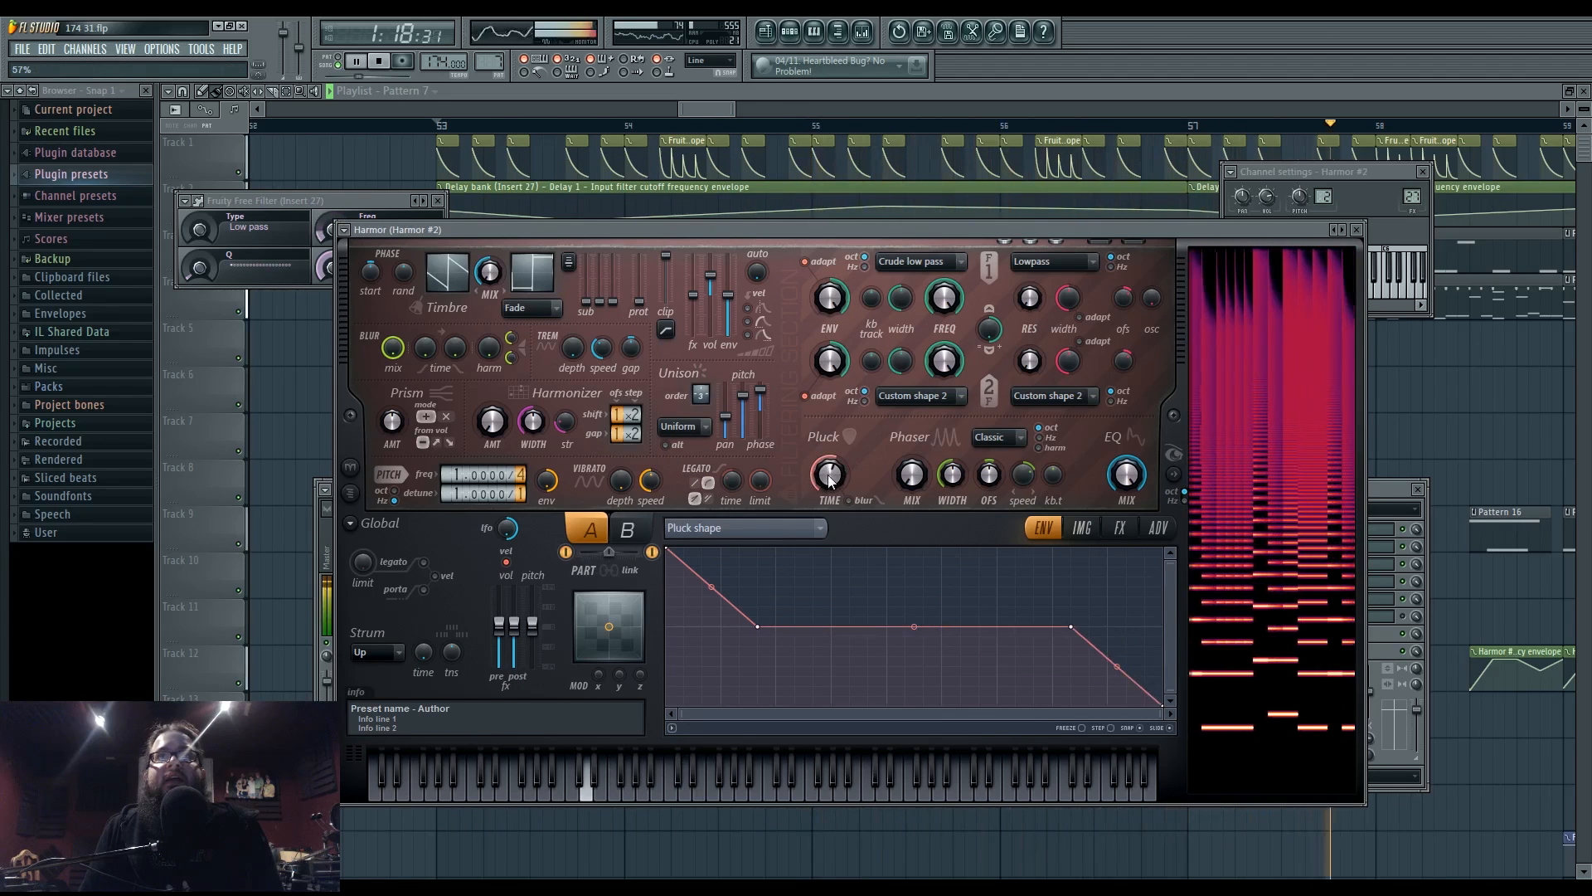
mouse_move(757, 626)
mouse_down()
mouse_move(726, 628)
mouse_move(760, 628)
mouse_up()
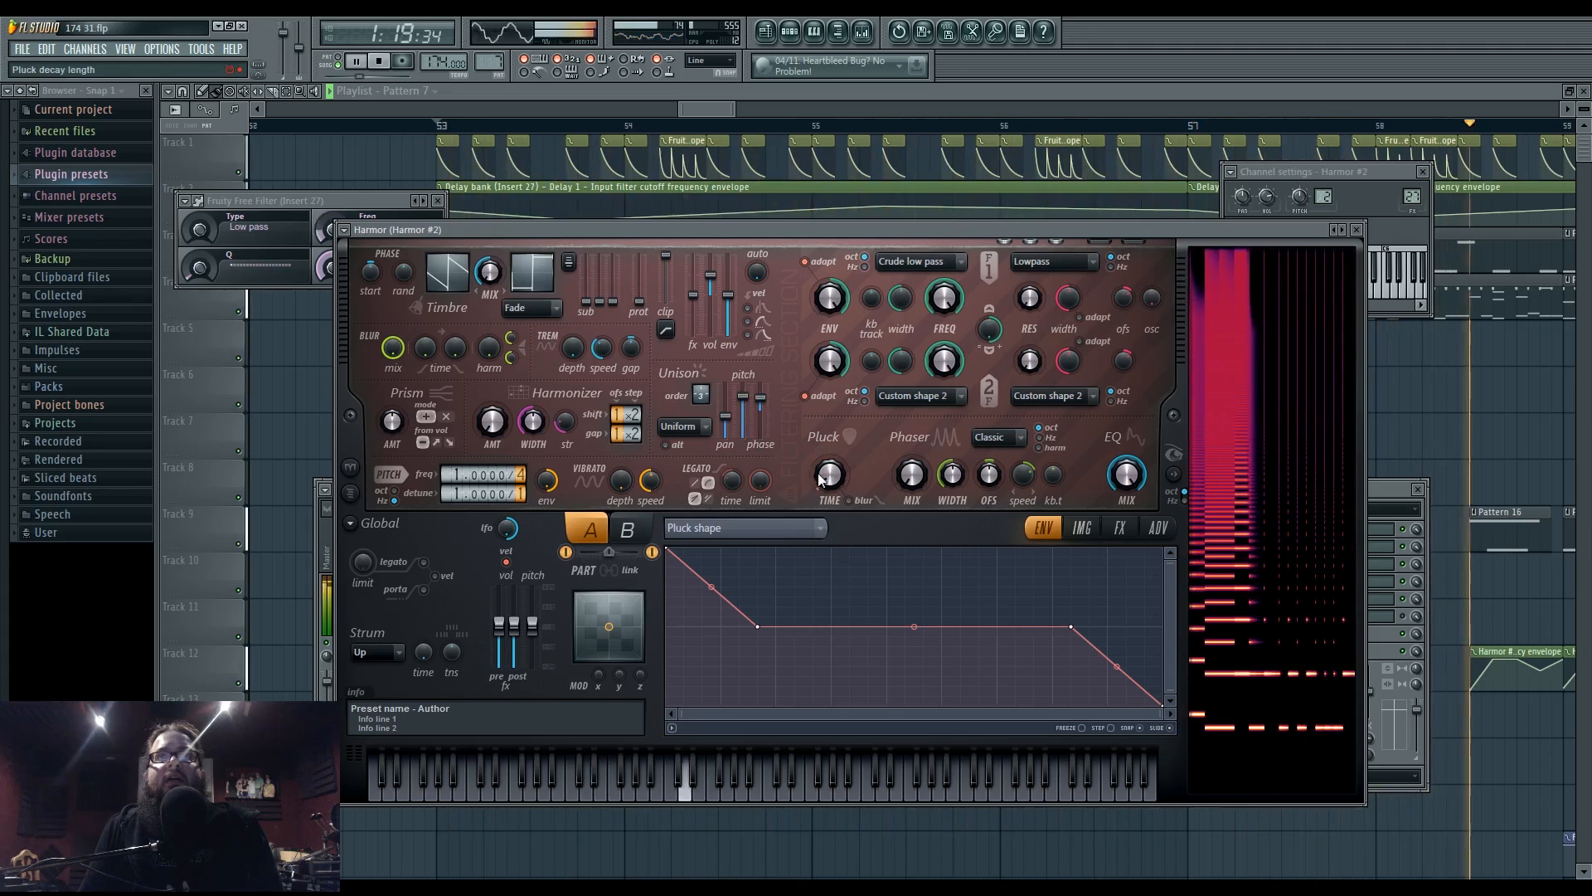
click(1120, 528)
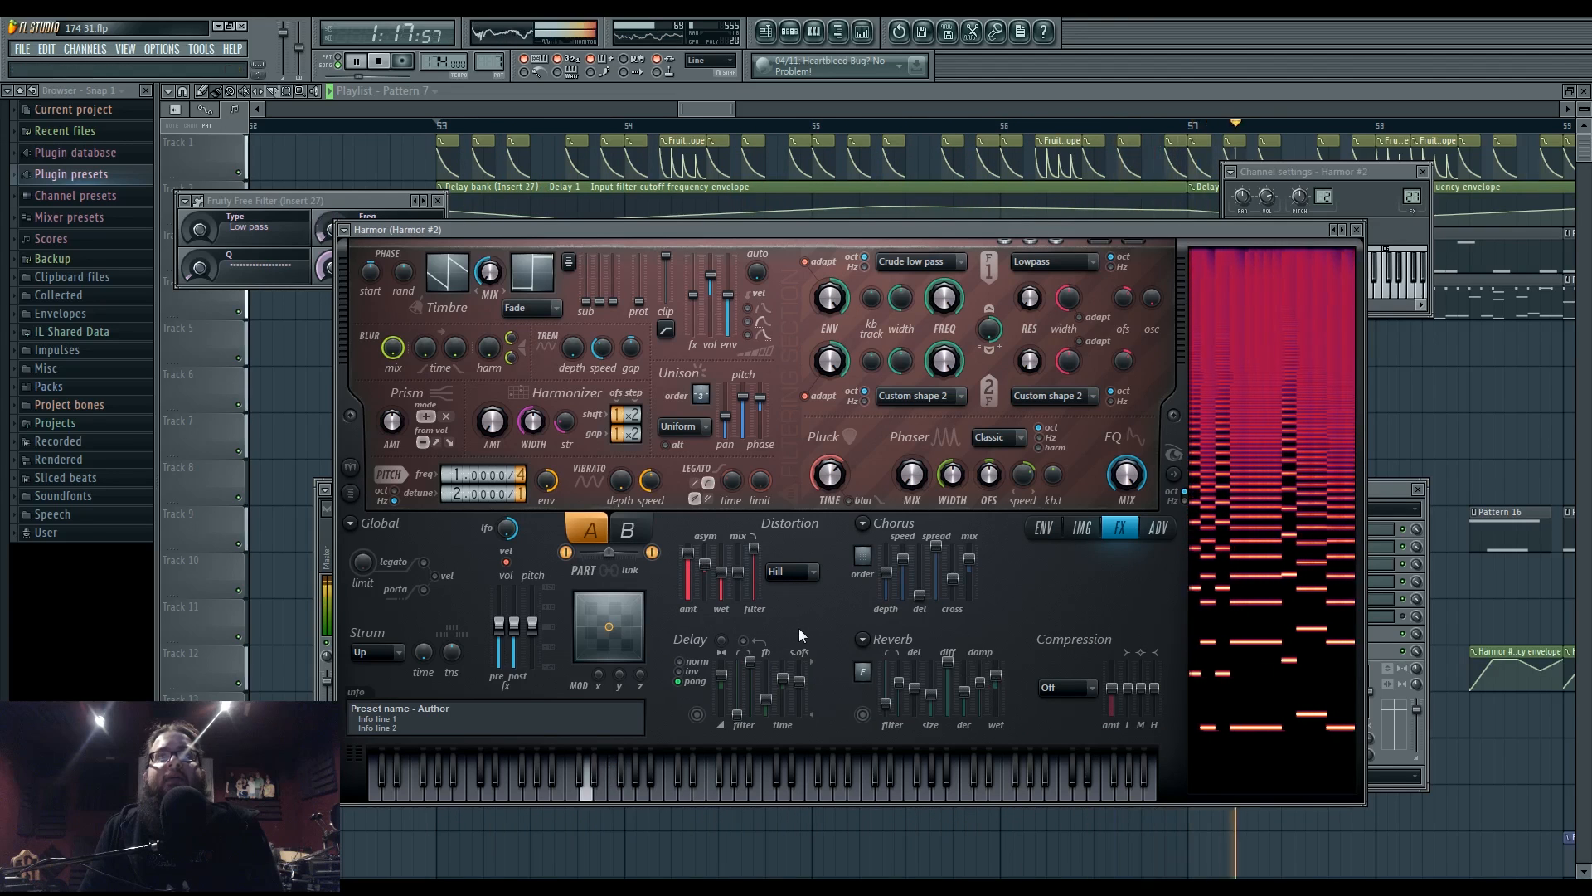
click(863, 35)
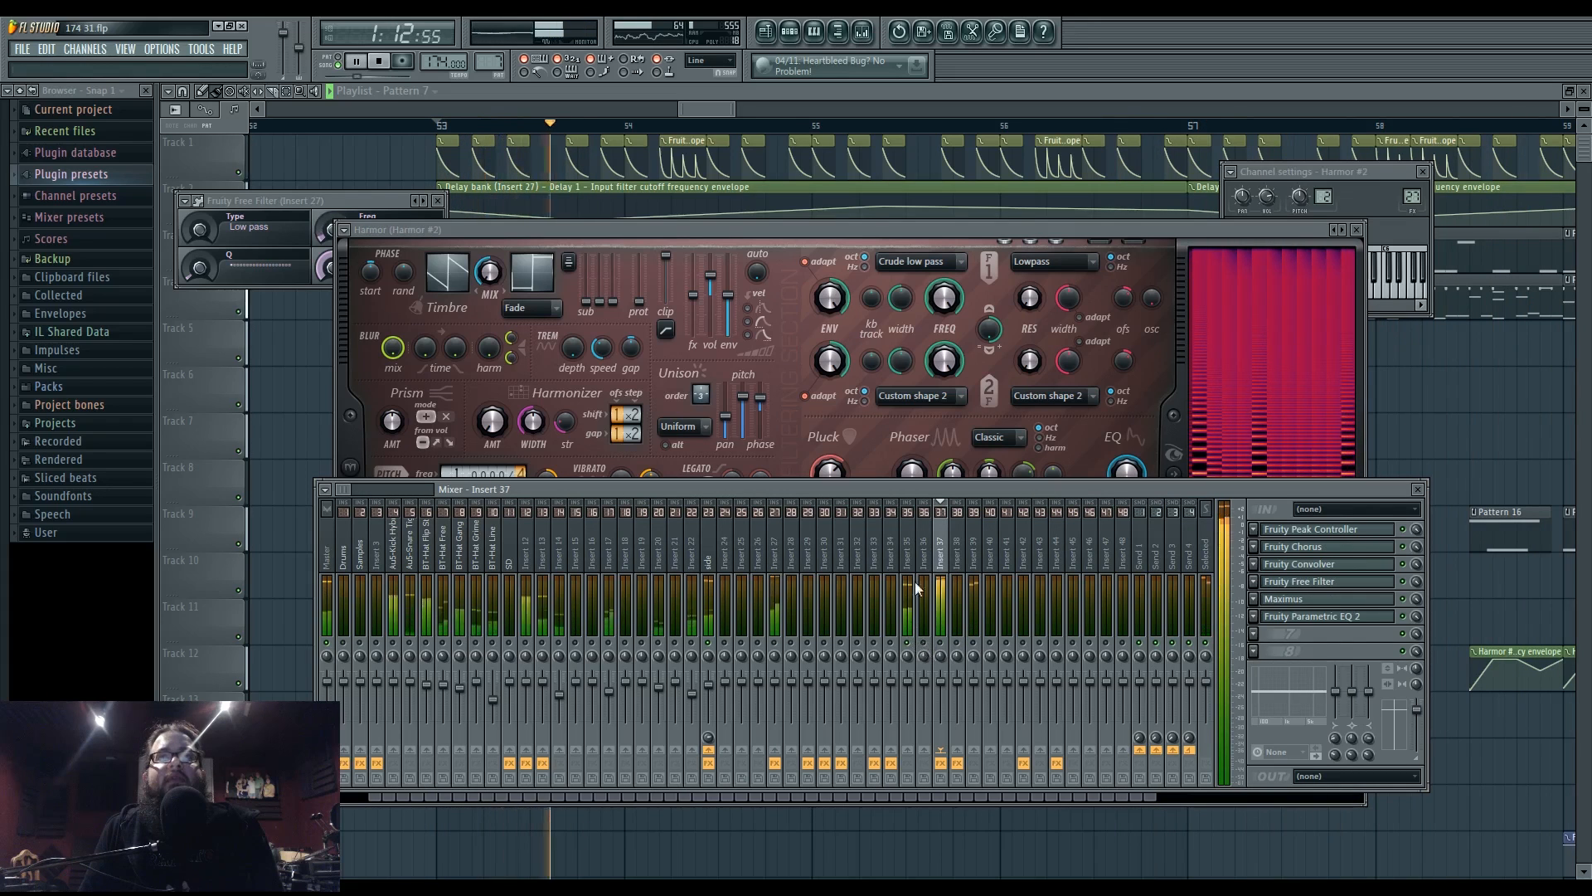
- Load Fruity Parametric EQ 2 into the first effect slot of Insert 35
click(908, 555)
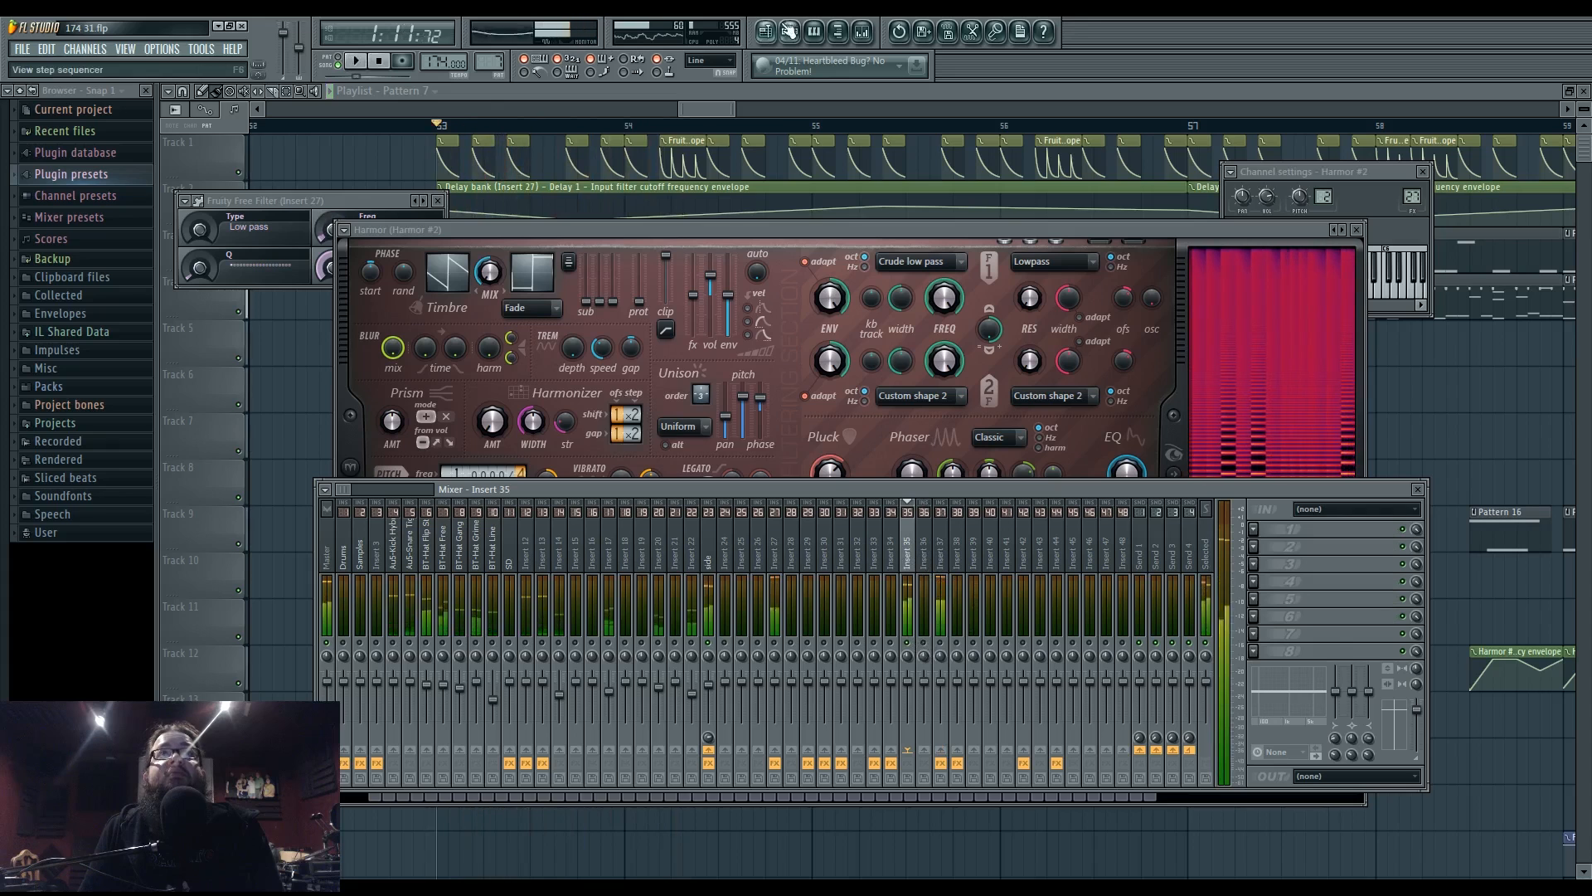
key(space)
click(788, 32)
click(912, 557)
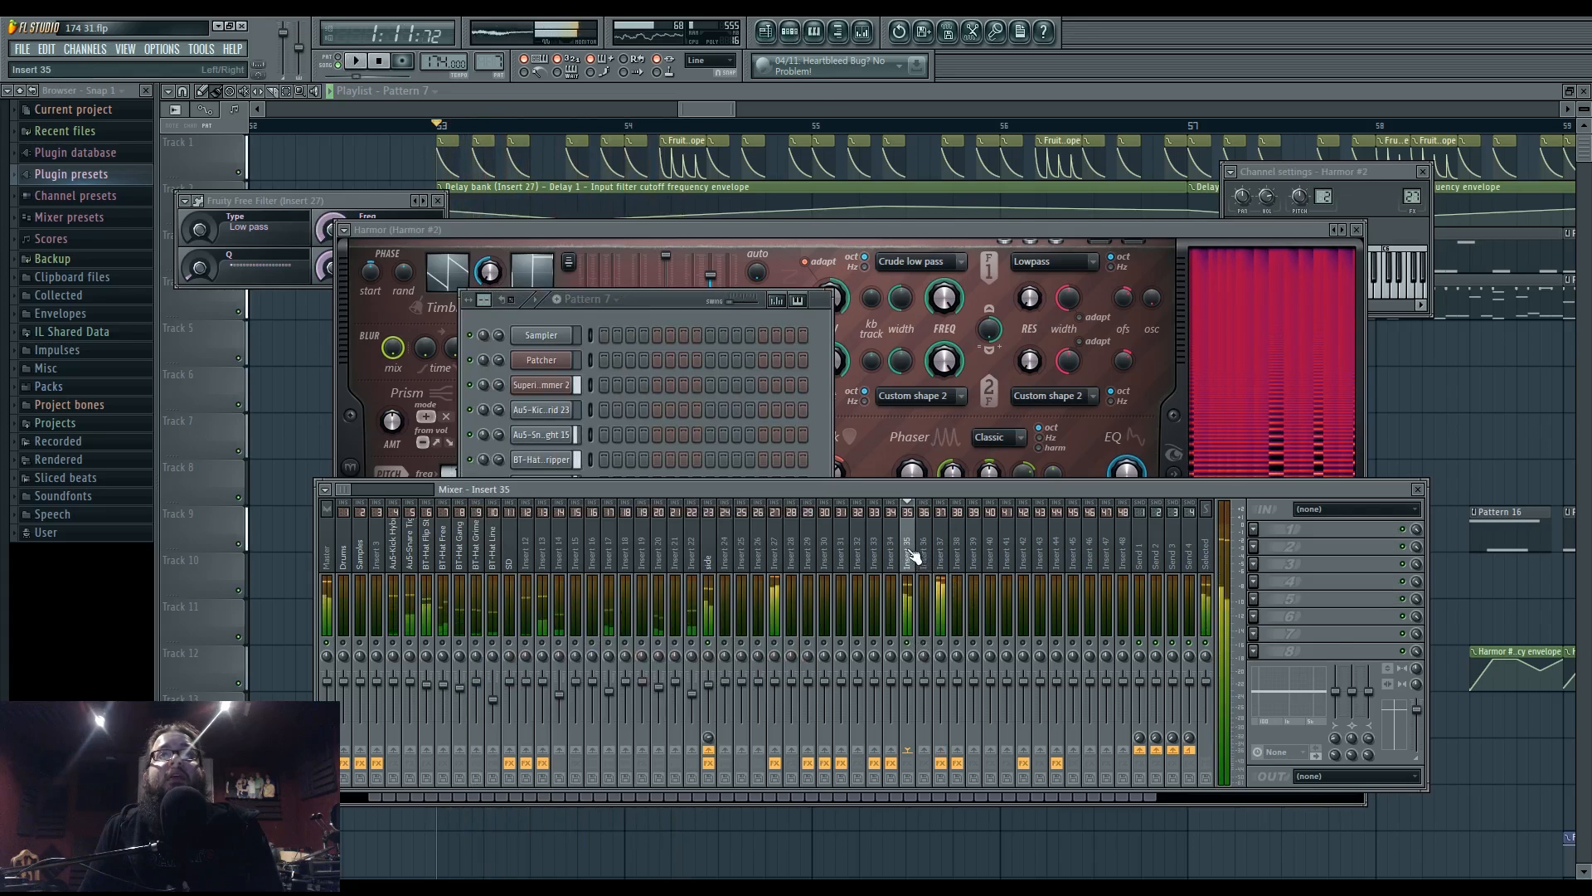
click(1254, 530)
click(1401, 621)
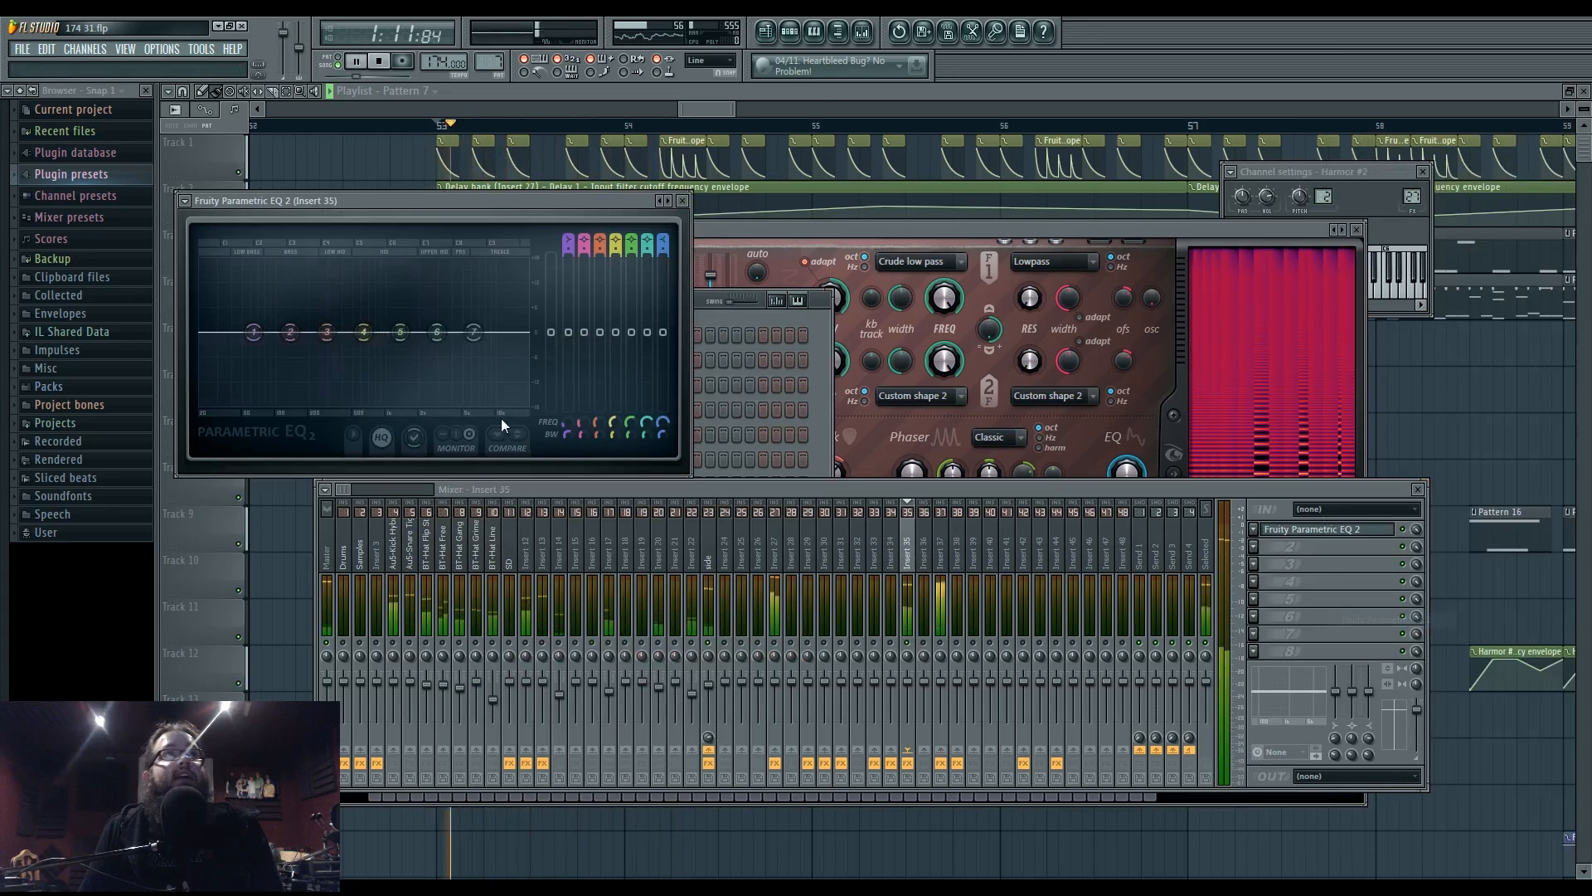
- Make EQ band 1 a high pass at about 250 Hz and raise the upper bands
right_click(253, 333)
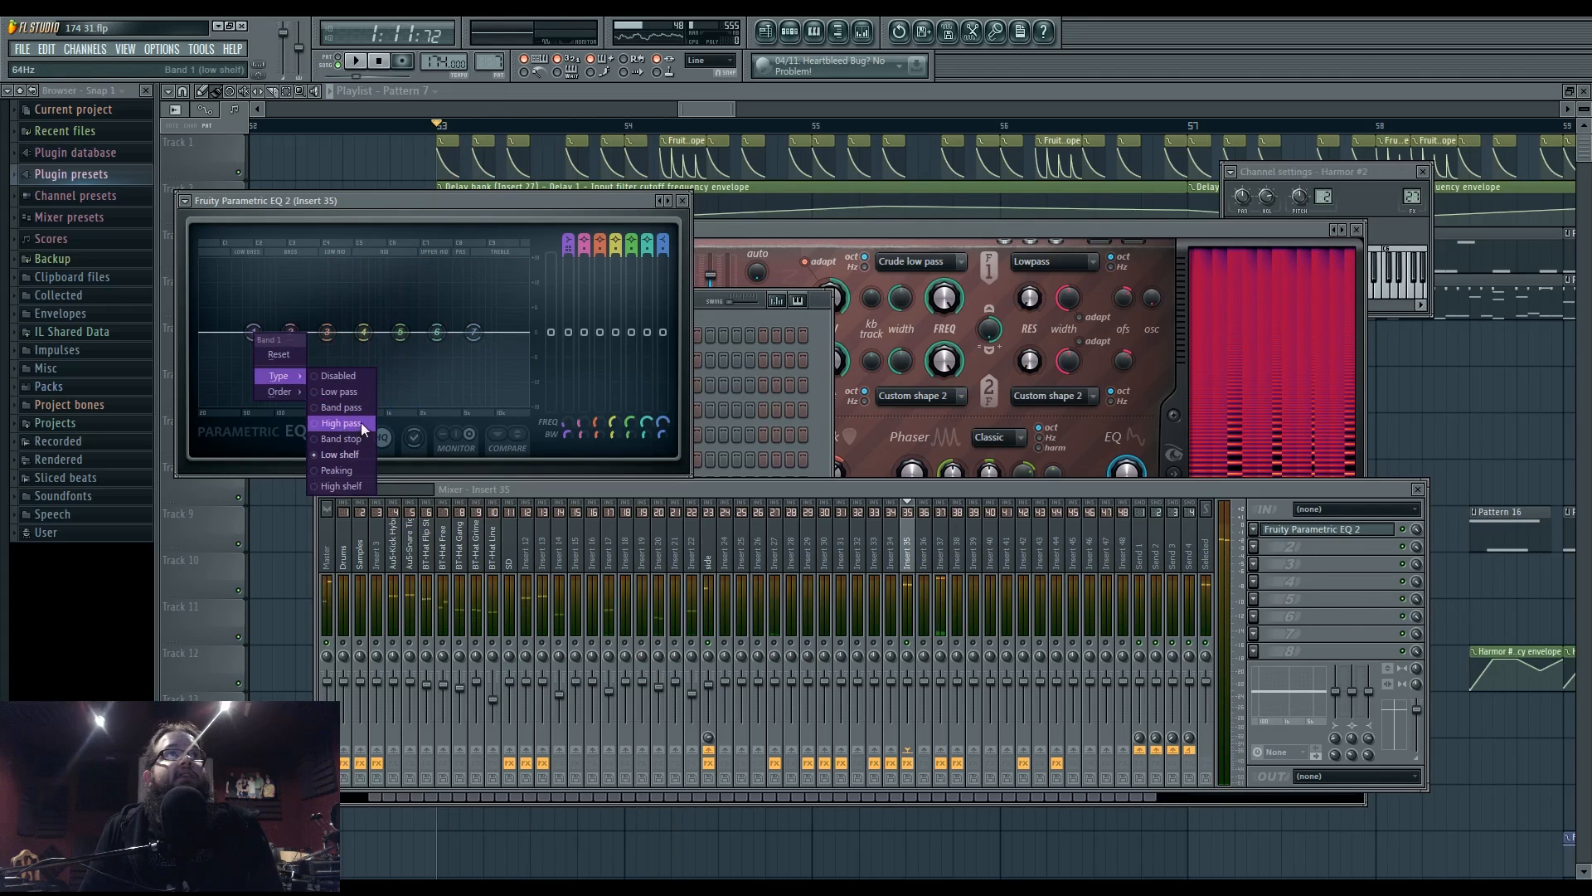
click(361, 423)
key(space)
key(space)
key(space)
drag(255, 334, 324, 332)
drag(336, 355, 523, 315)
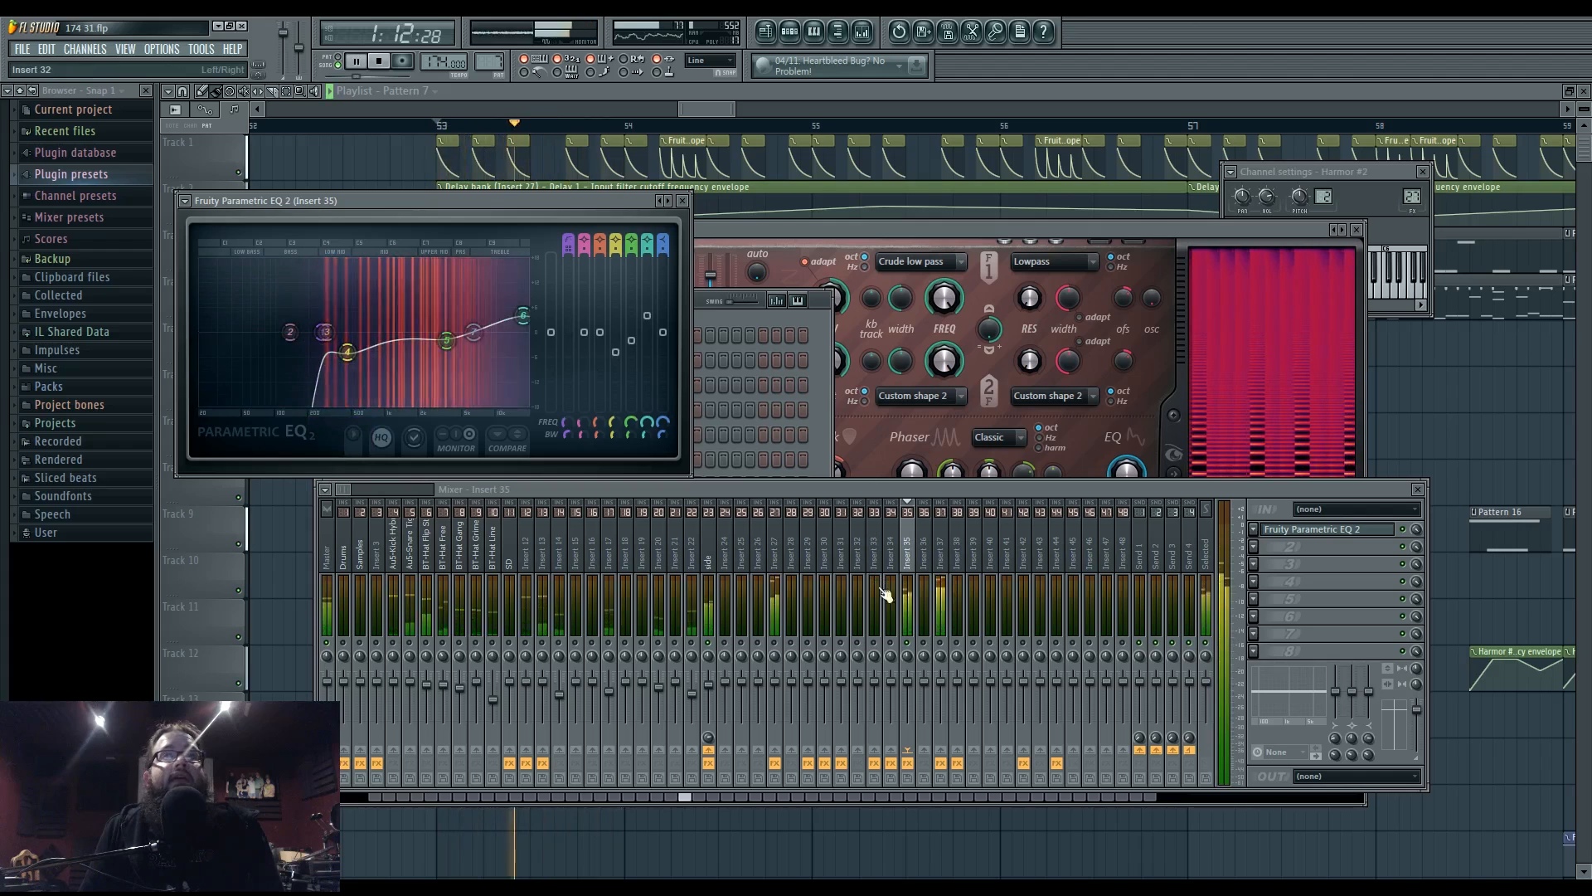
click(914, 229)
key(space)
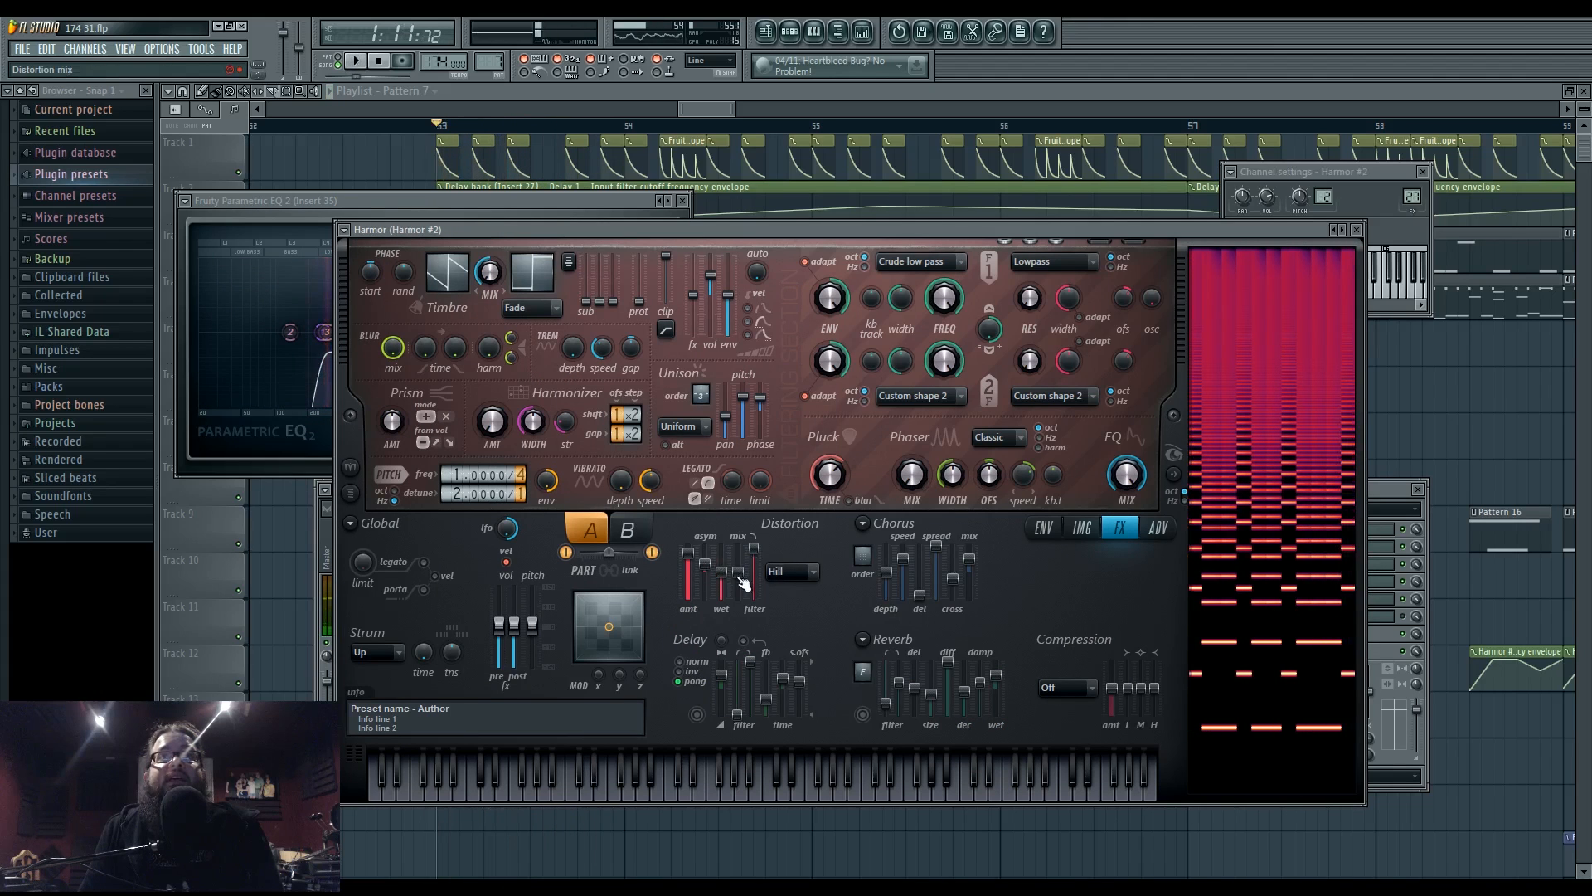
- Raise Harmor #2's distortion mix to about 65% while the track plays
key(space)
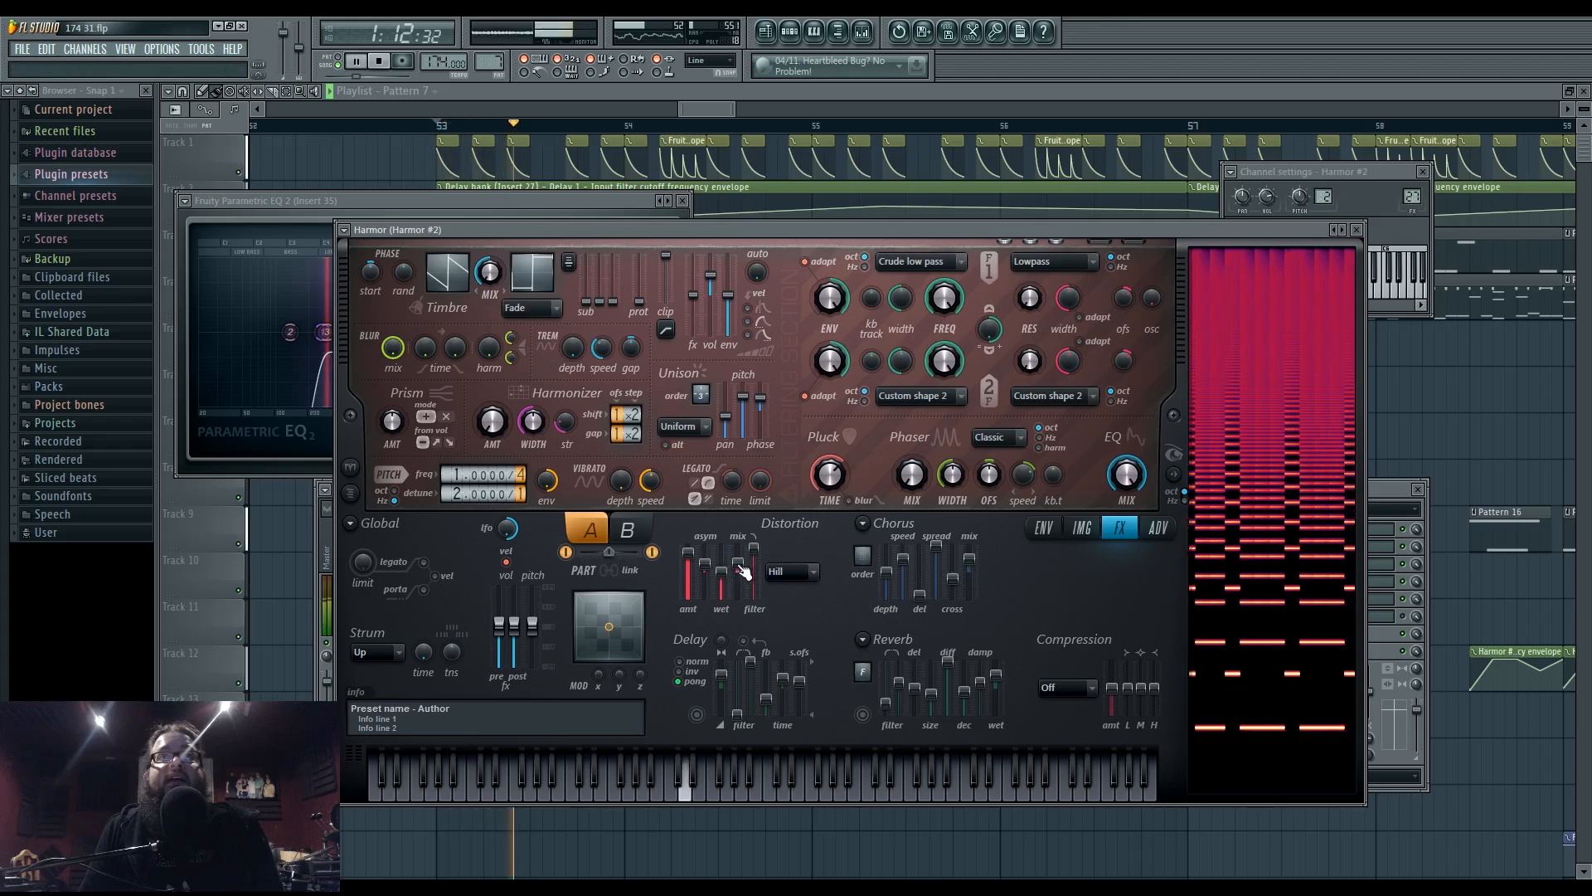
drag(749, 571, 749, 554)
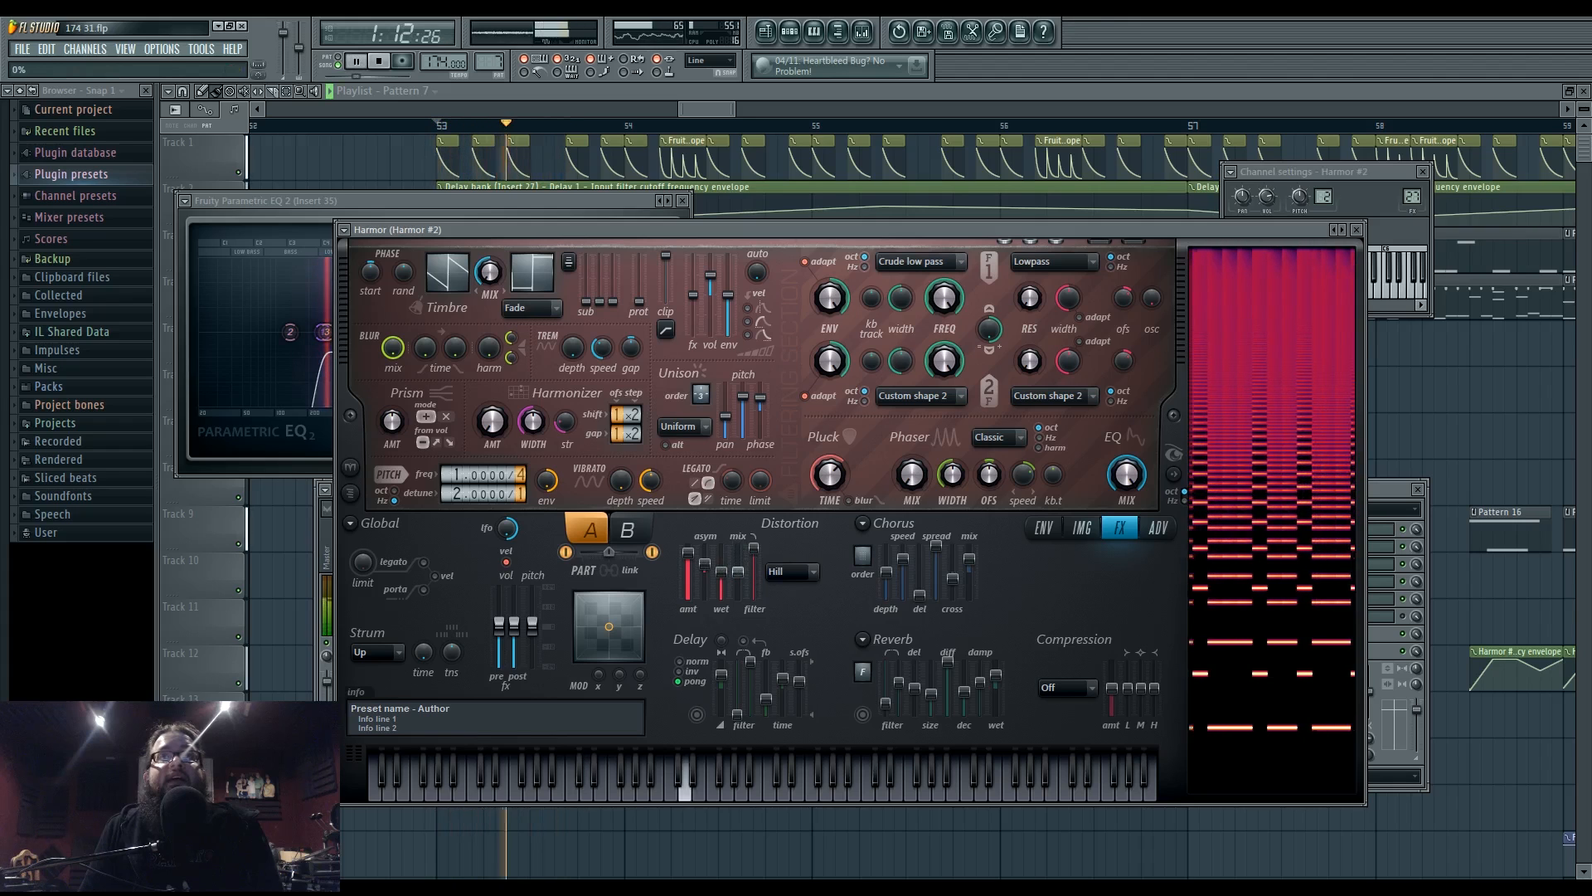
key(space)
- Open Harmor #4's effects section and set its distortion type to Hill
key(F6)
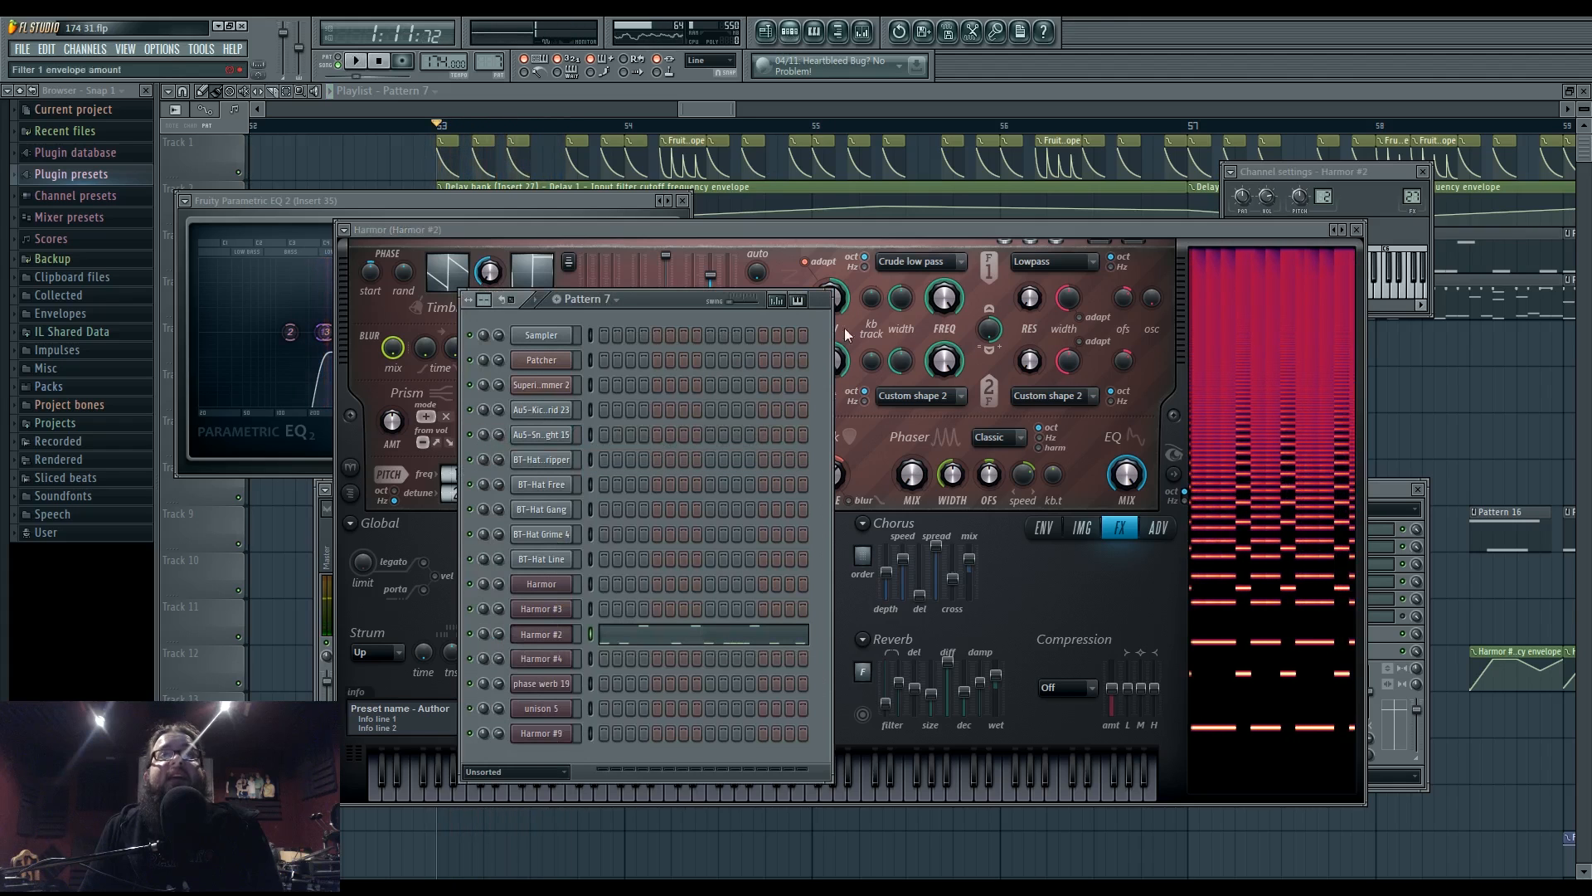
click(563, 662)
key(space)
click(1151, 564)
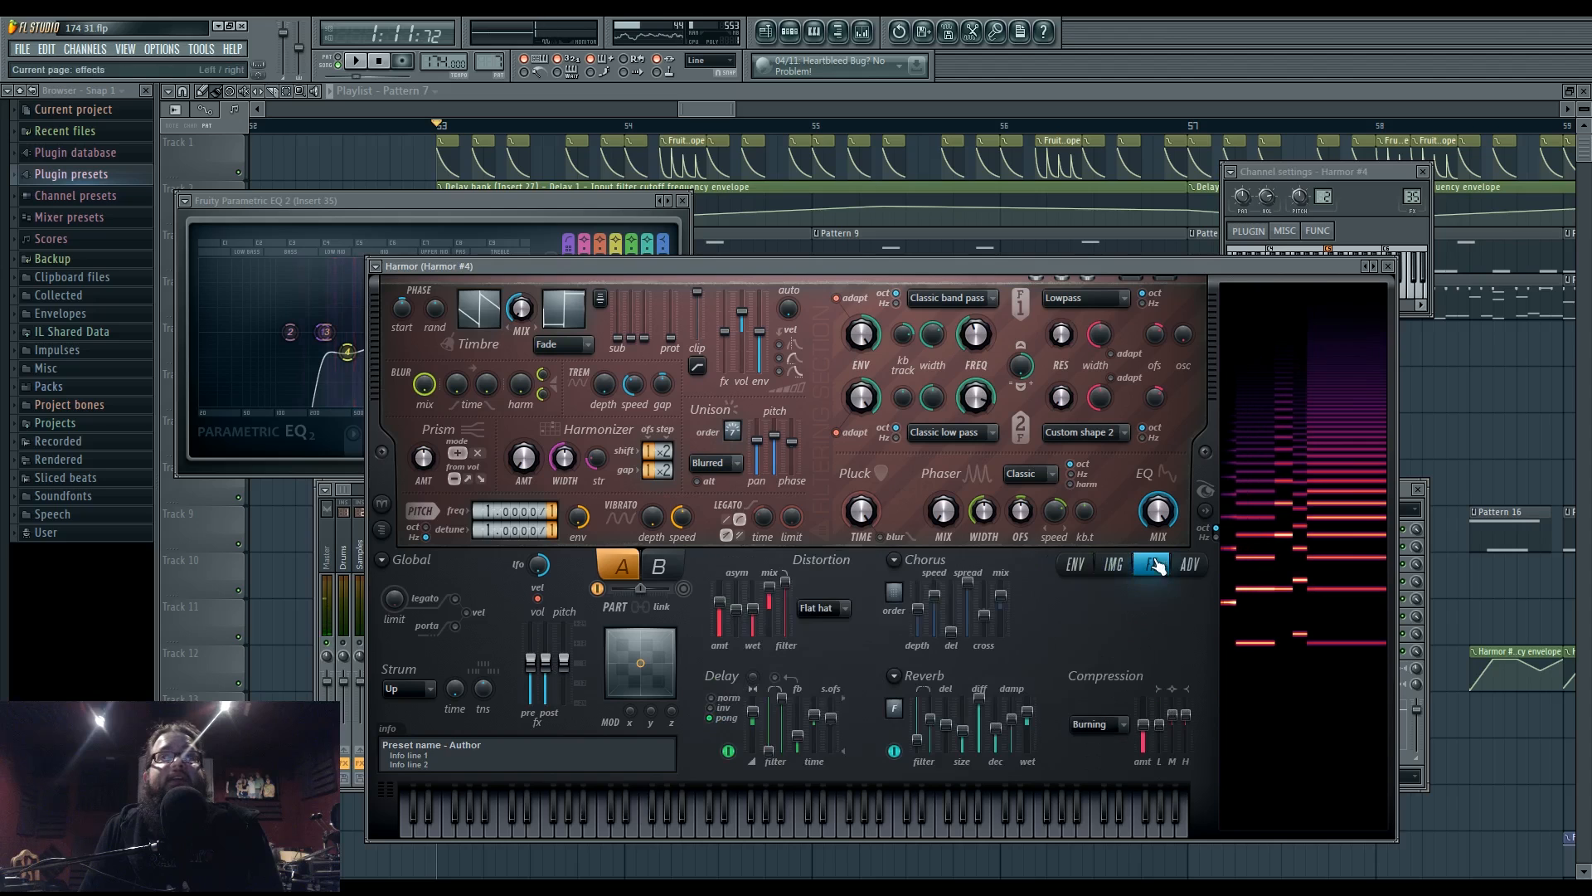
key(space)
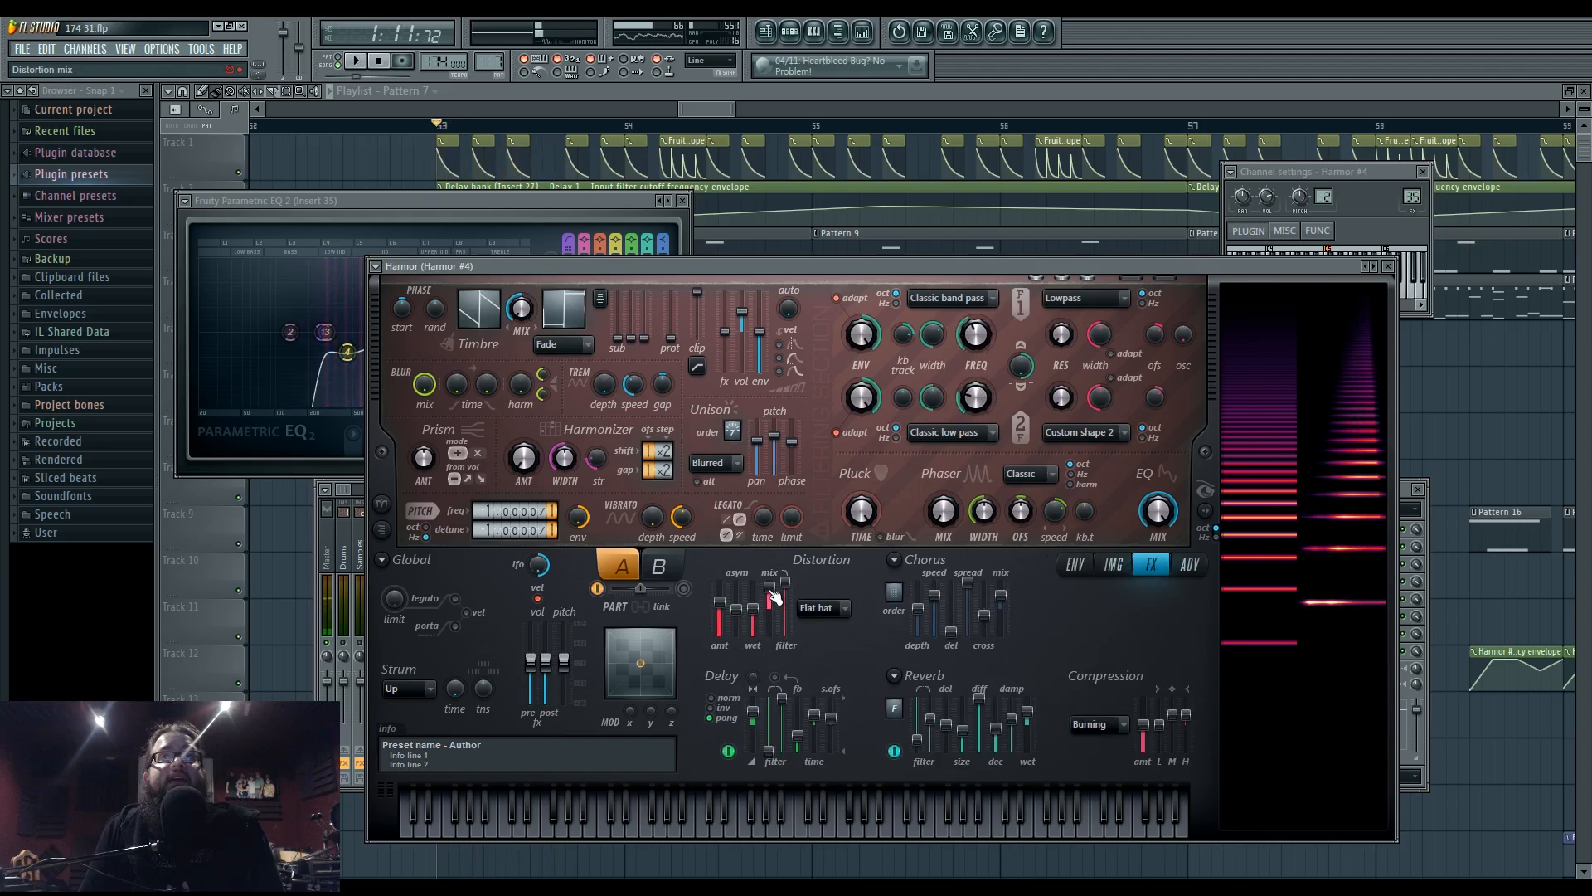
click(801, 38)
click(557, 662)
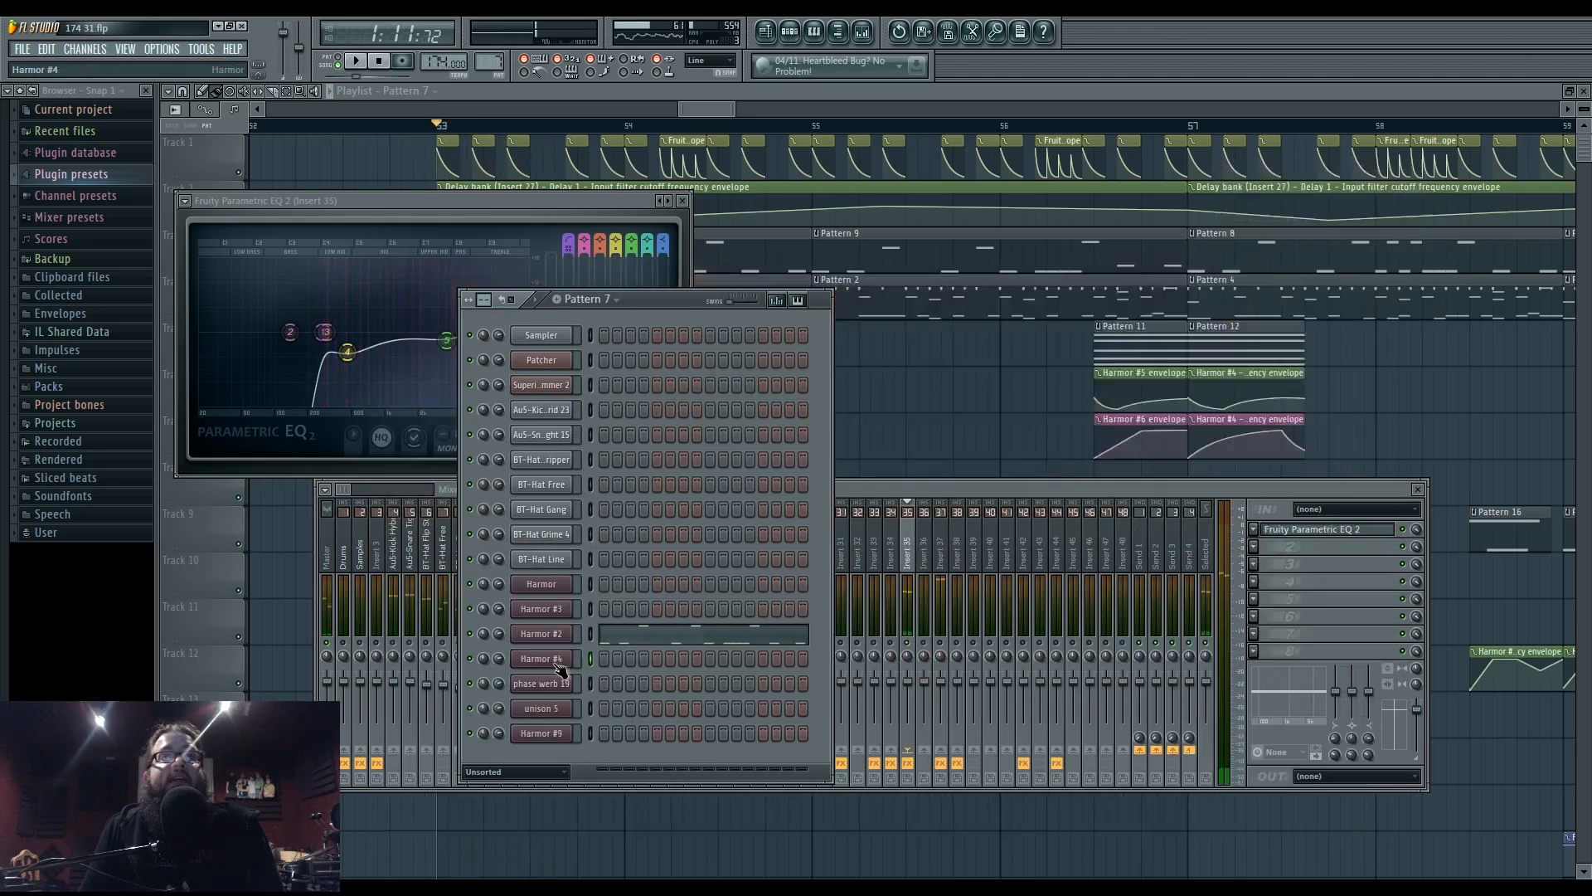
click(560, 663)
click(824, 608)
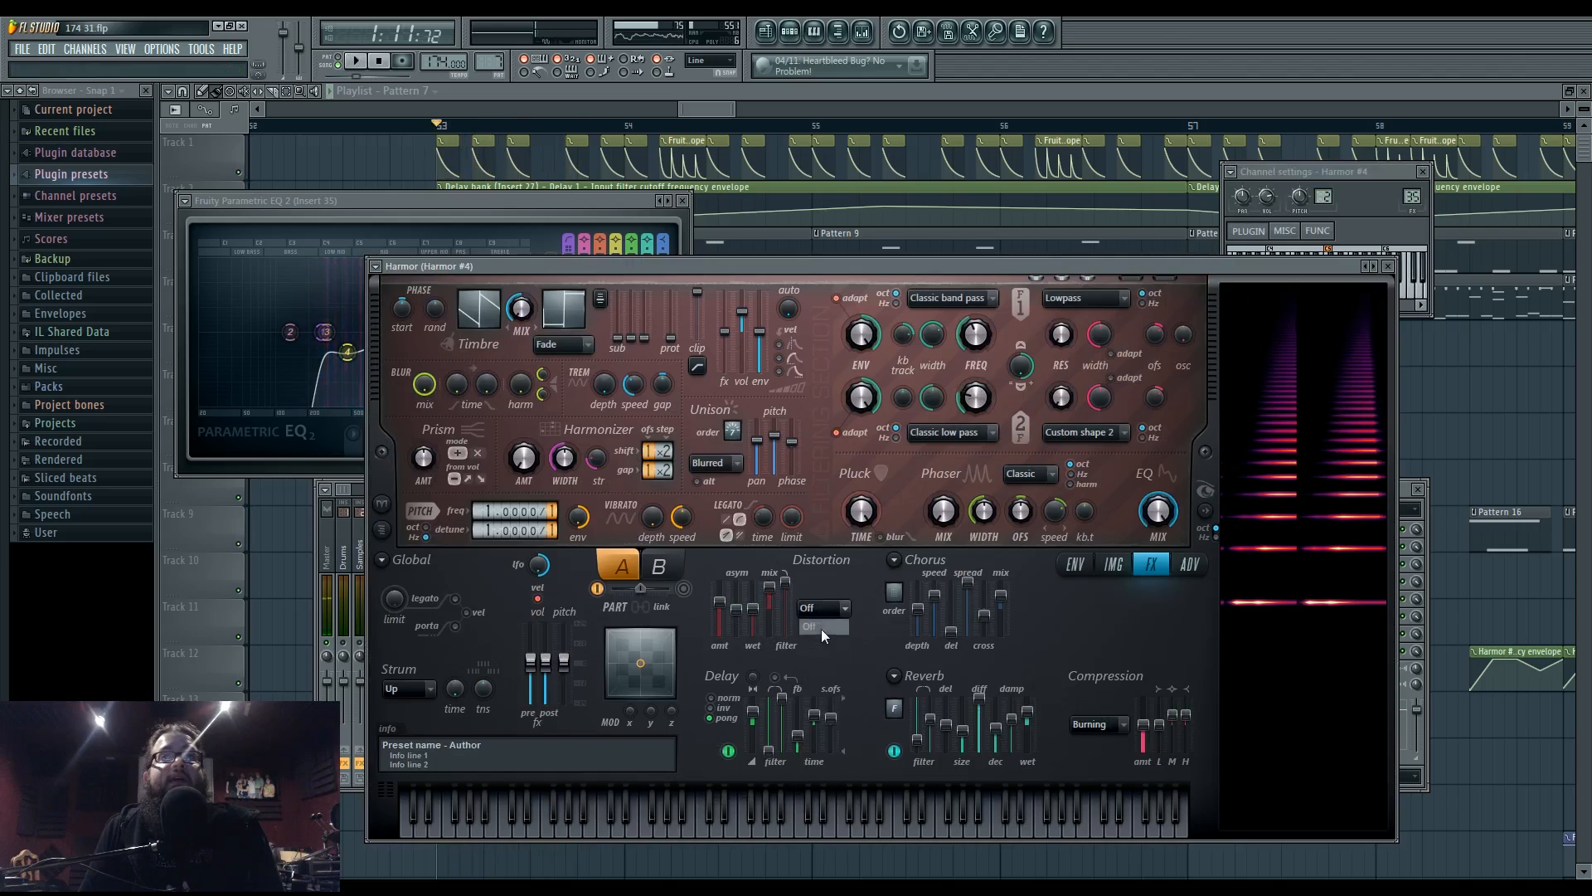
click(831, 655)
key(space)
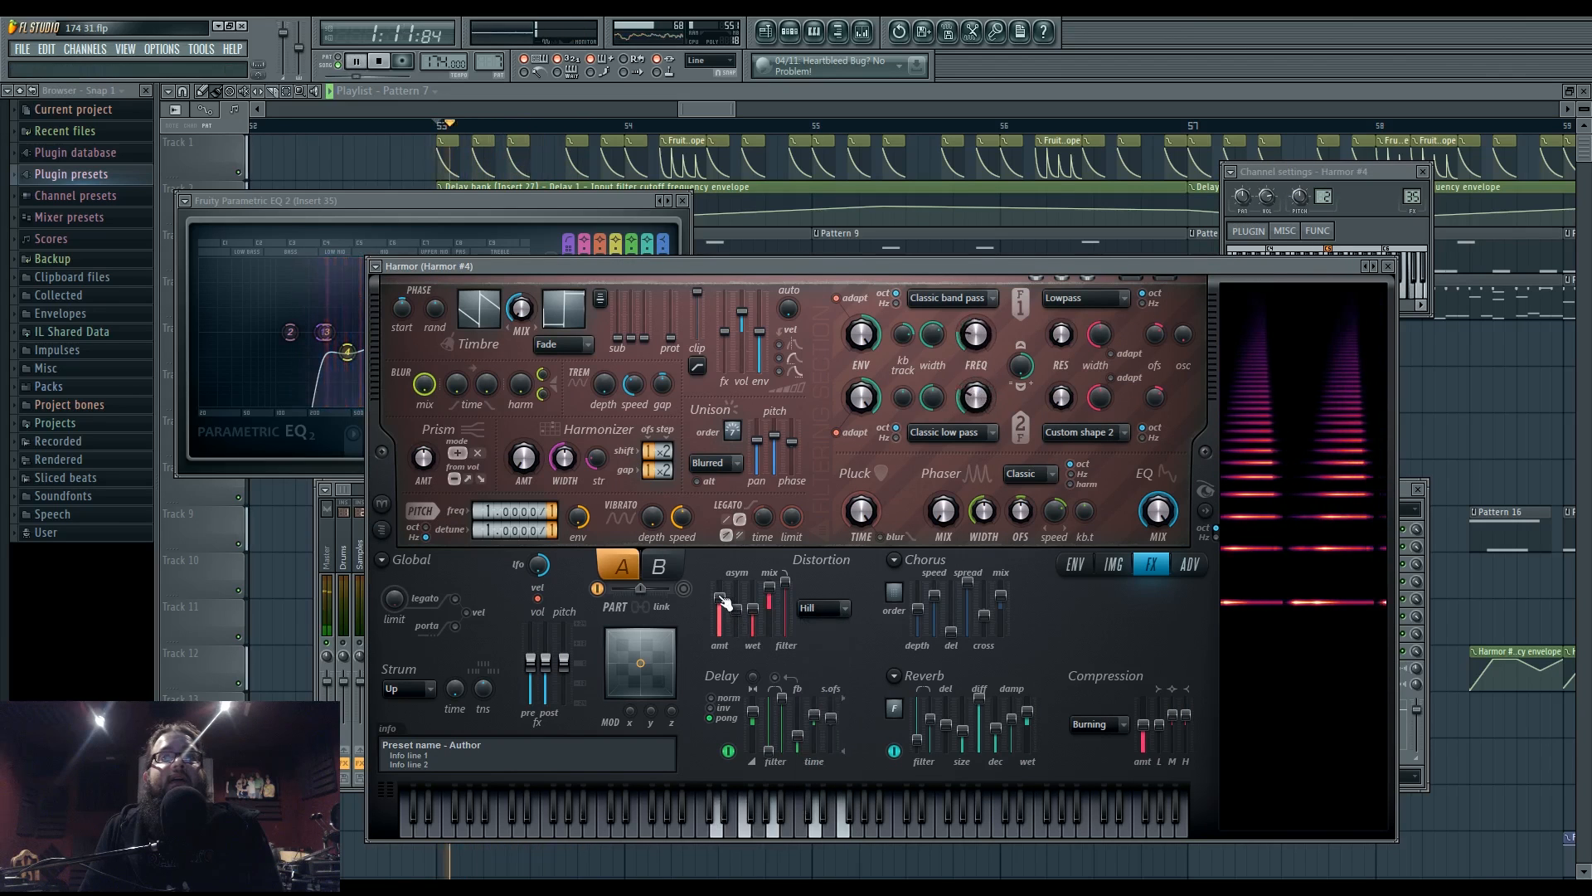
- Audition the result with the mixer up, stop playback, and switch to the streaming broadcast window
key(F9)
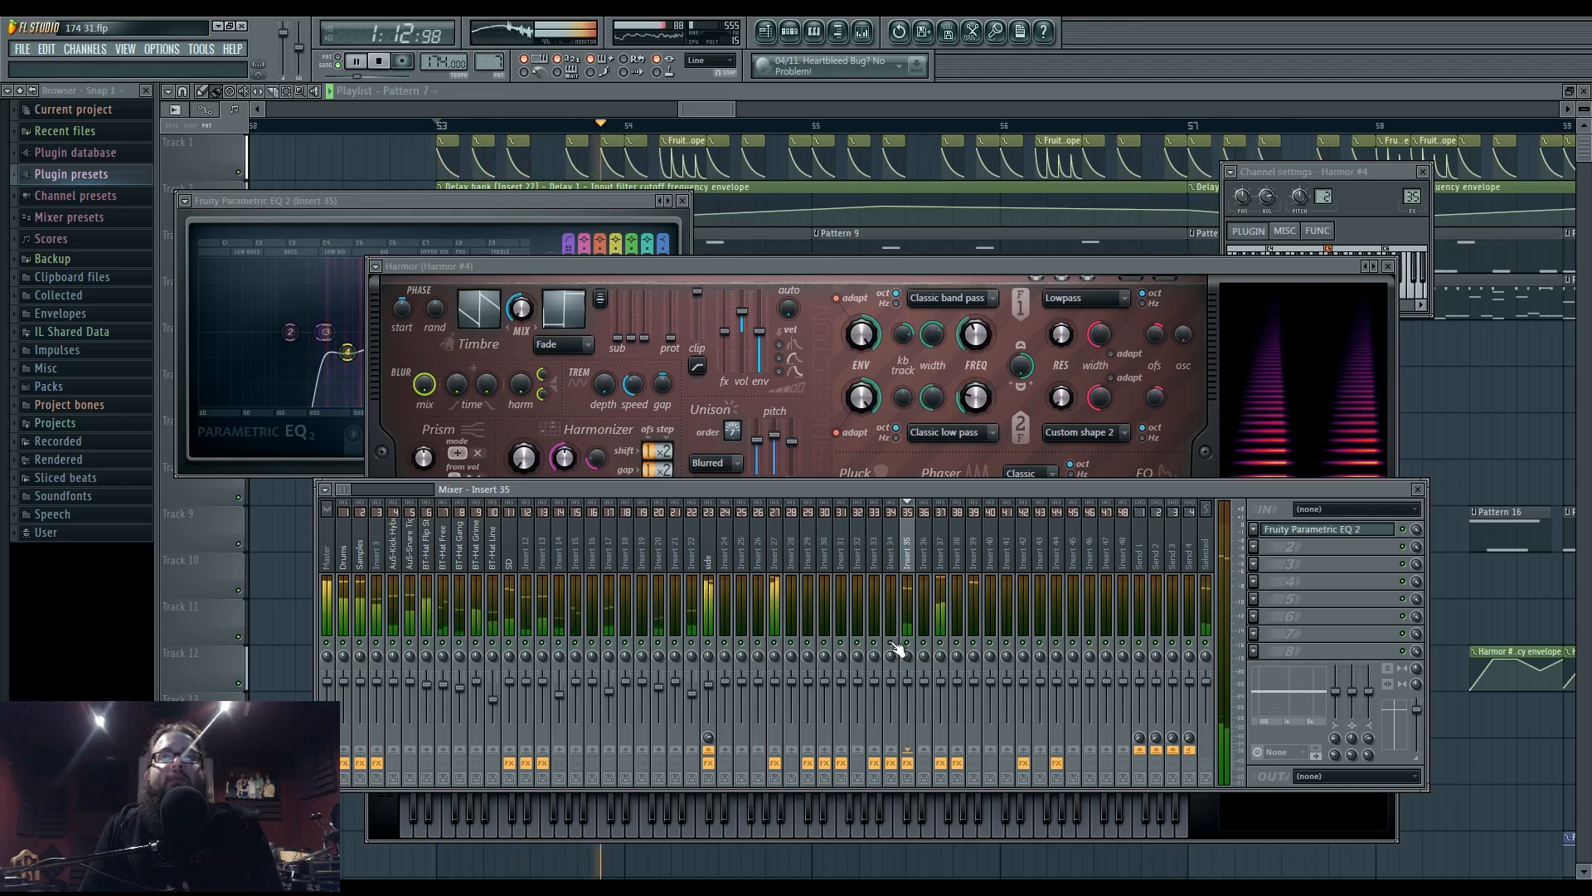
key(space)
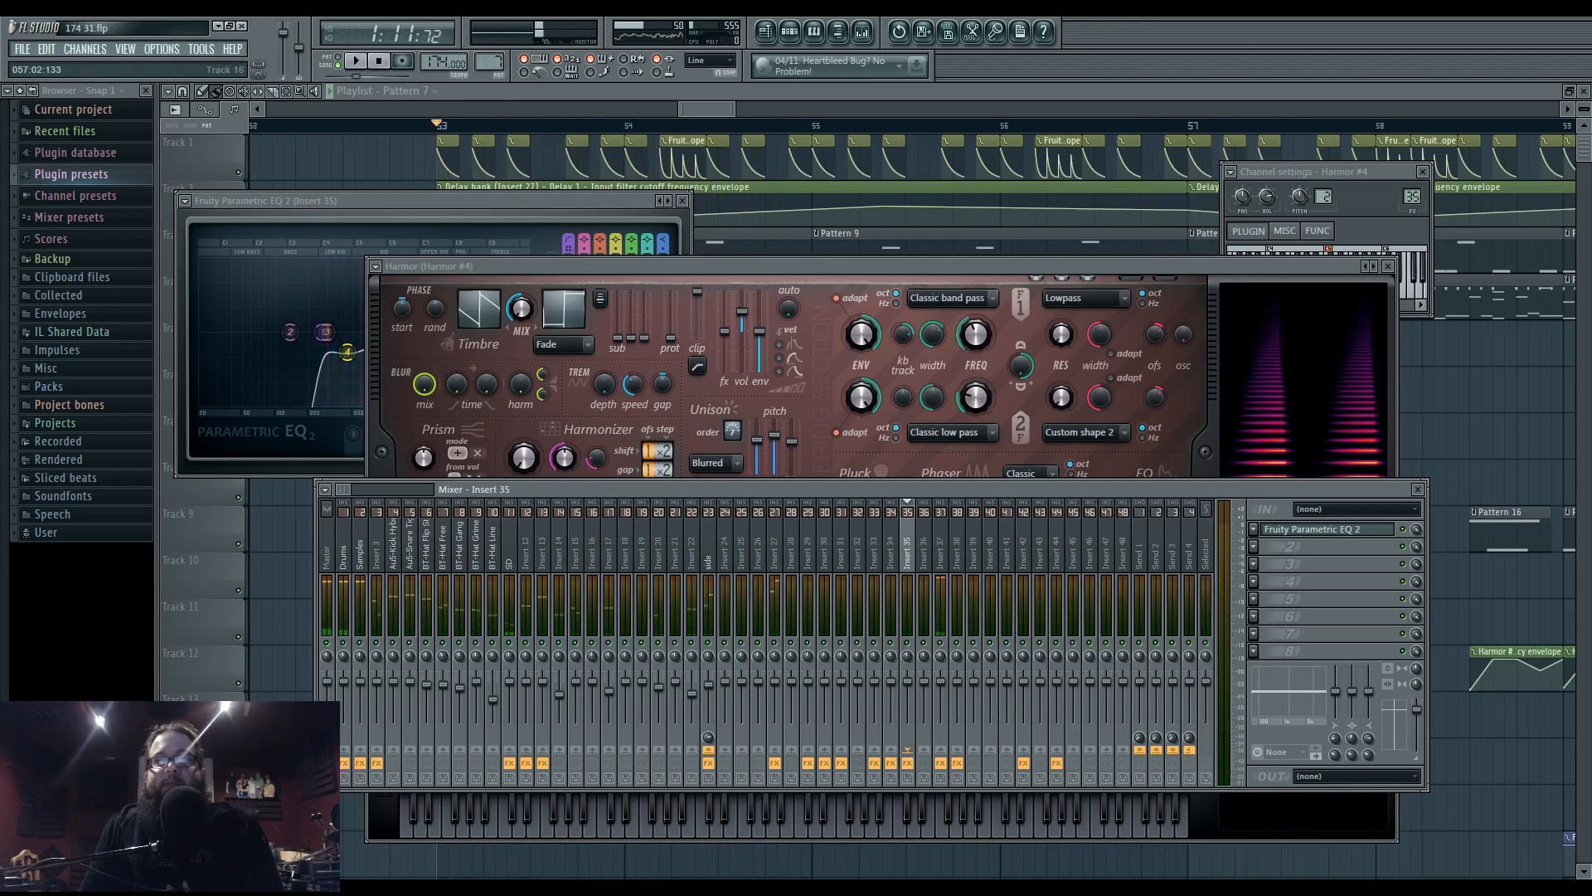
click(1297, 891)
- Switch the broadcast to the webcam scene and move the Ustream chat window up and right
click(985, 632)
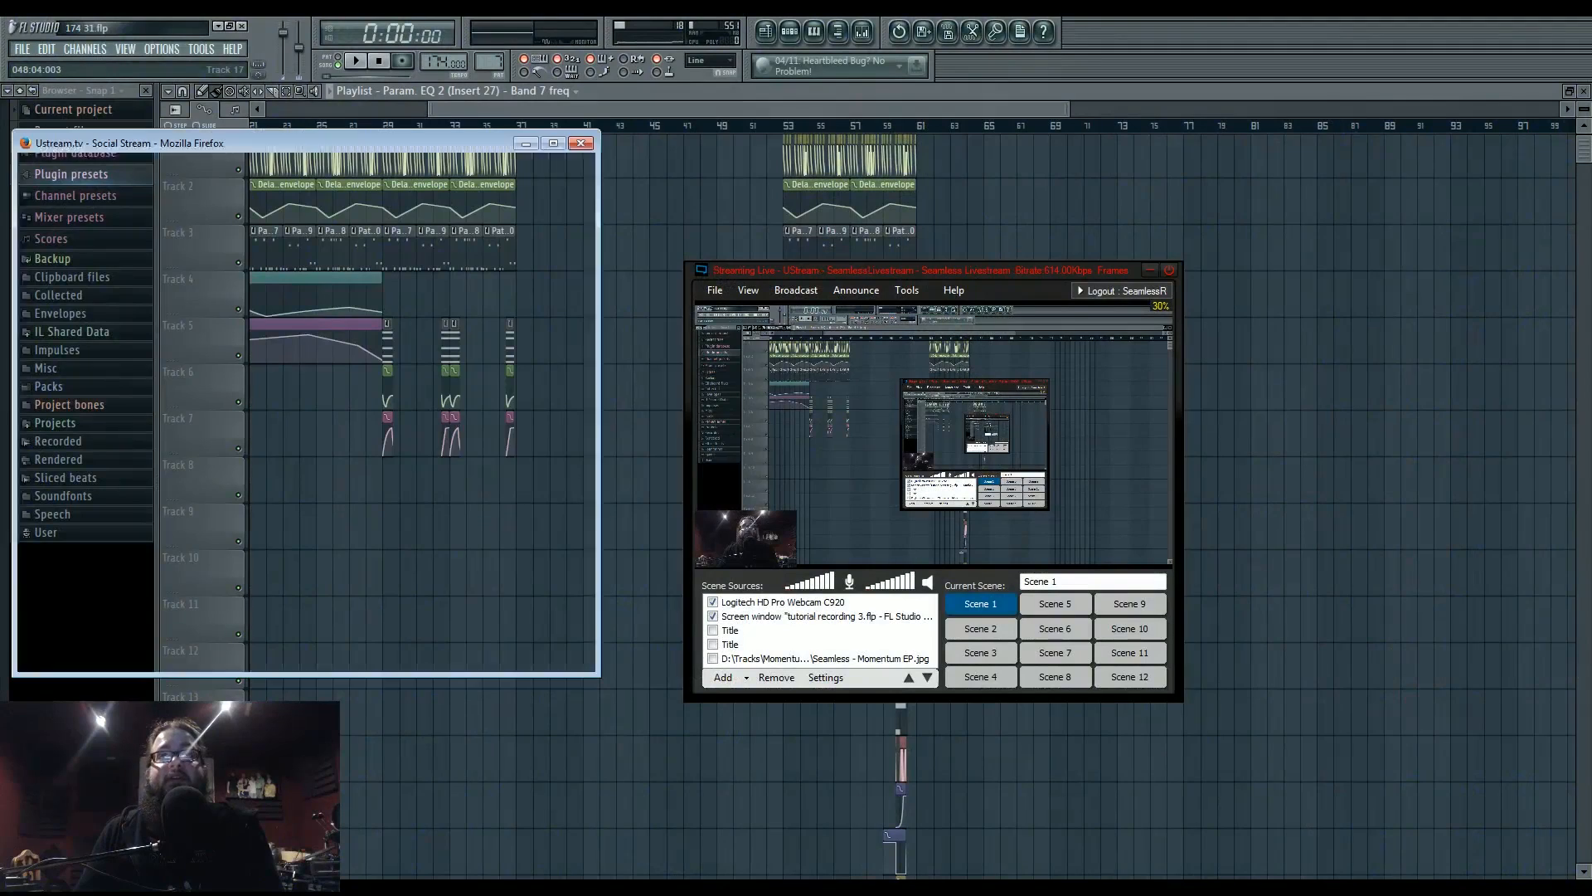
drag(420, 126, 430, 123)
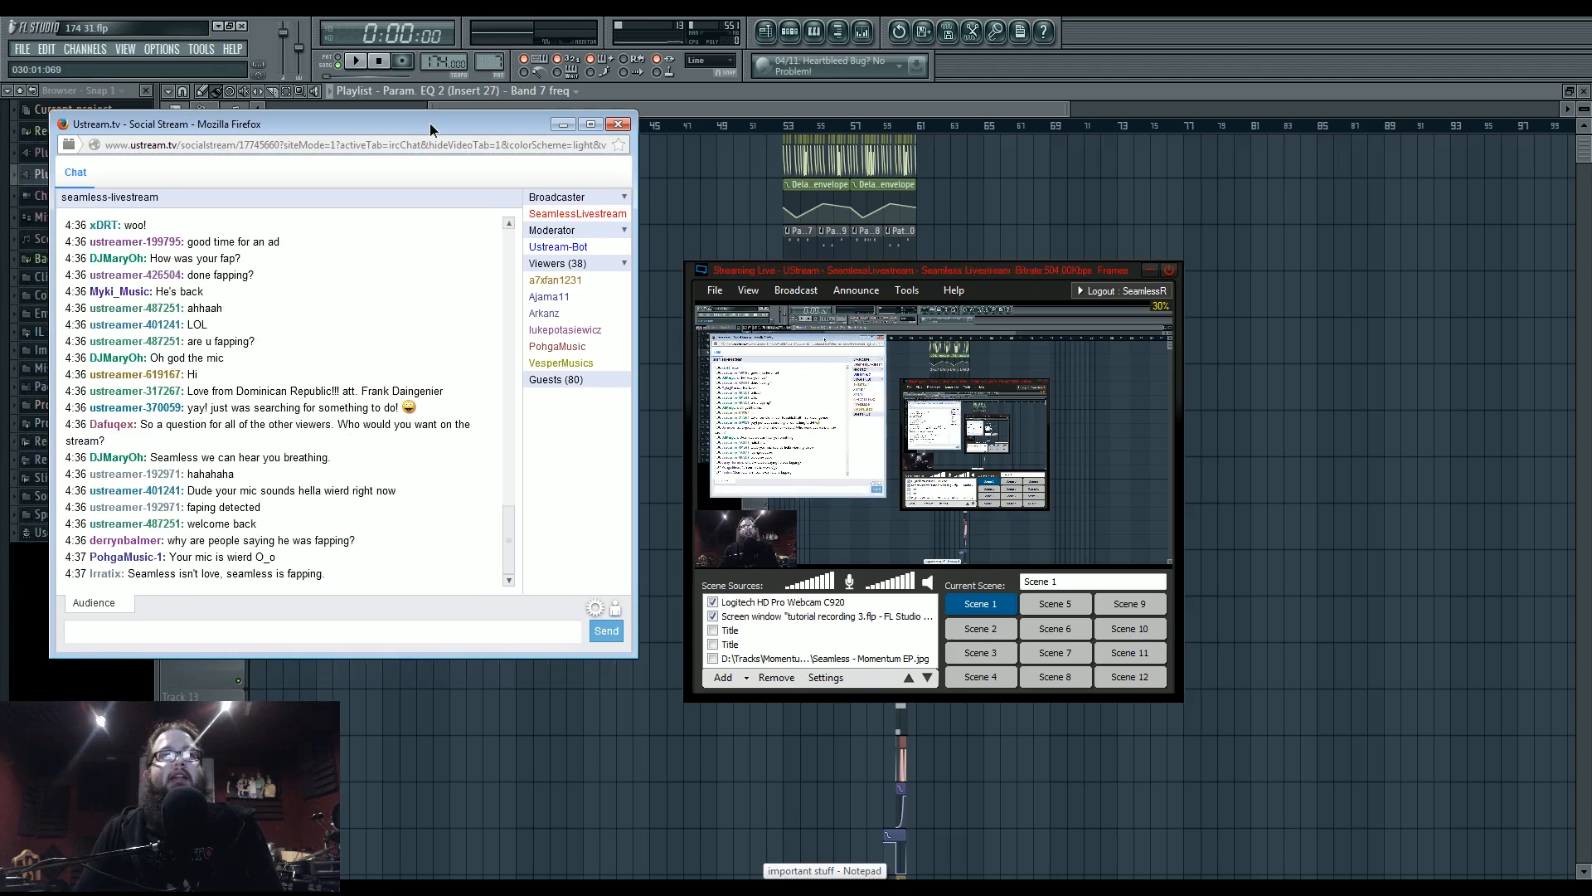
- Open Universal Control from the system tray and bring up the FireStudio Project mixer
click(1448, 887)
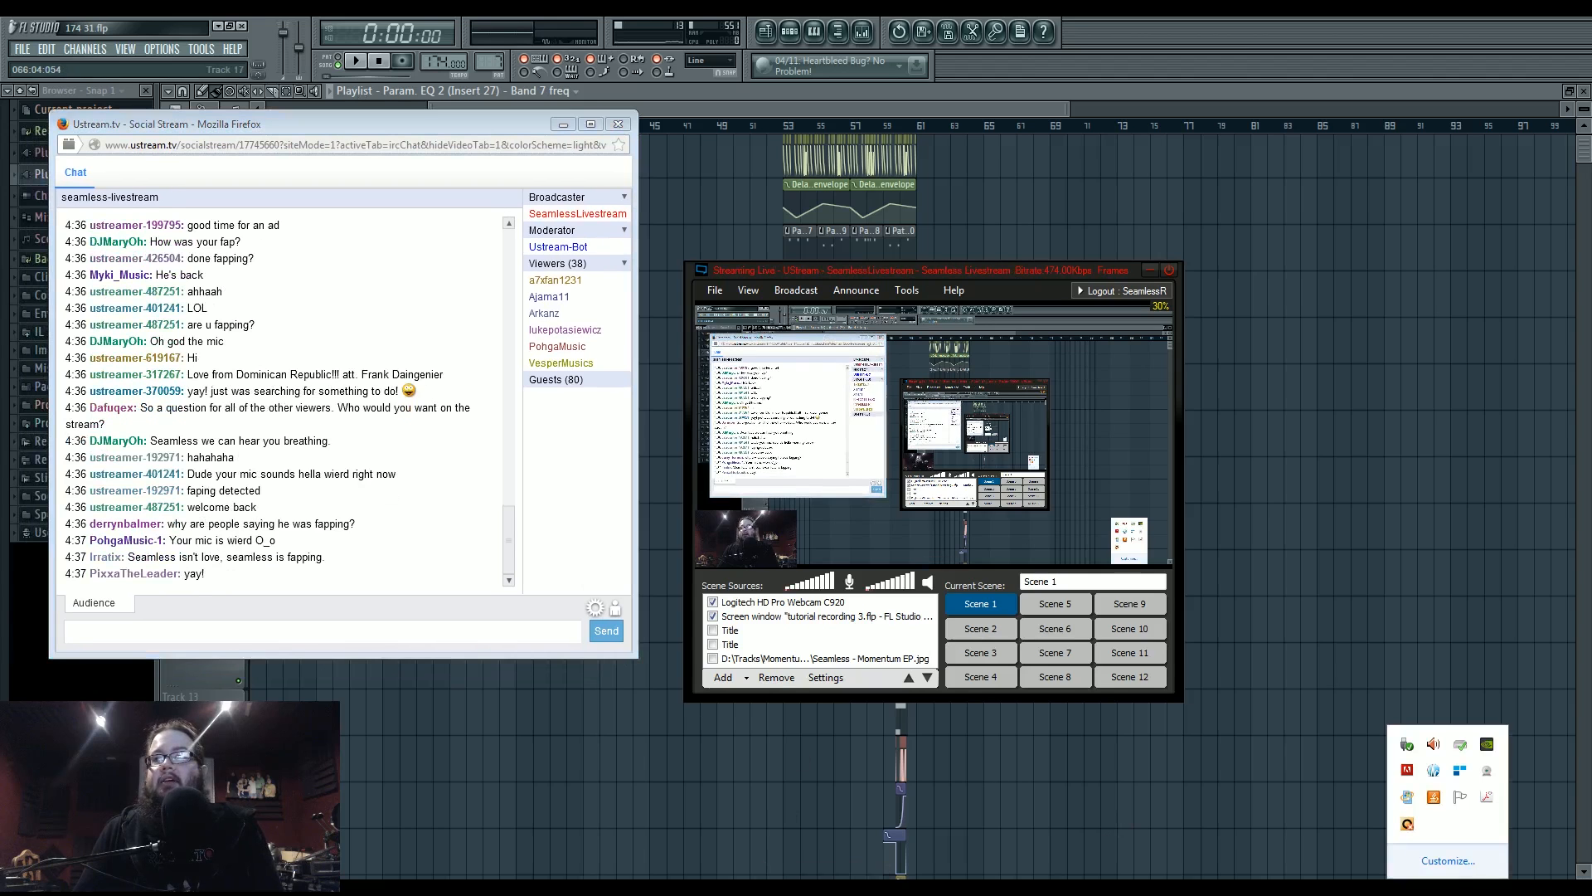
click(1434, 773)
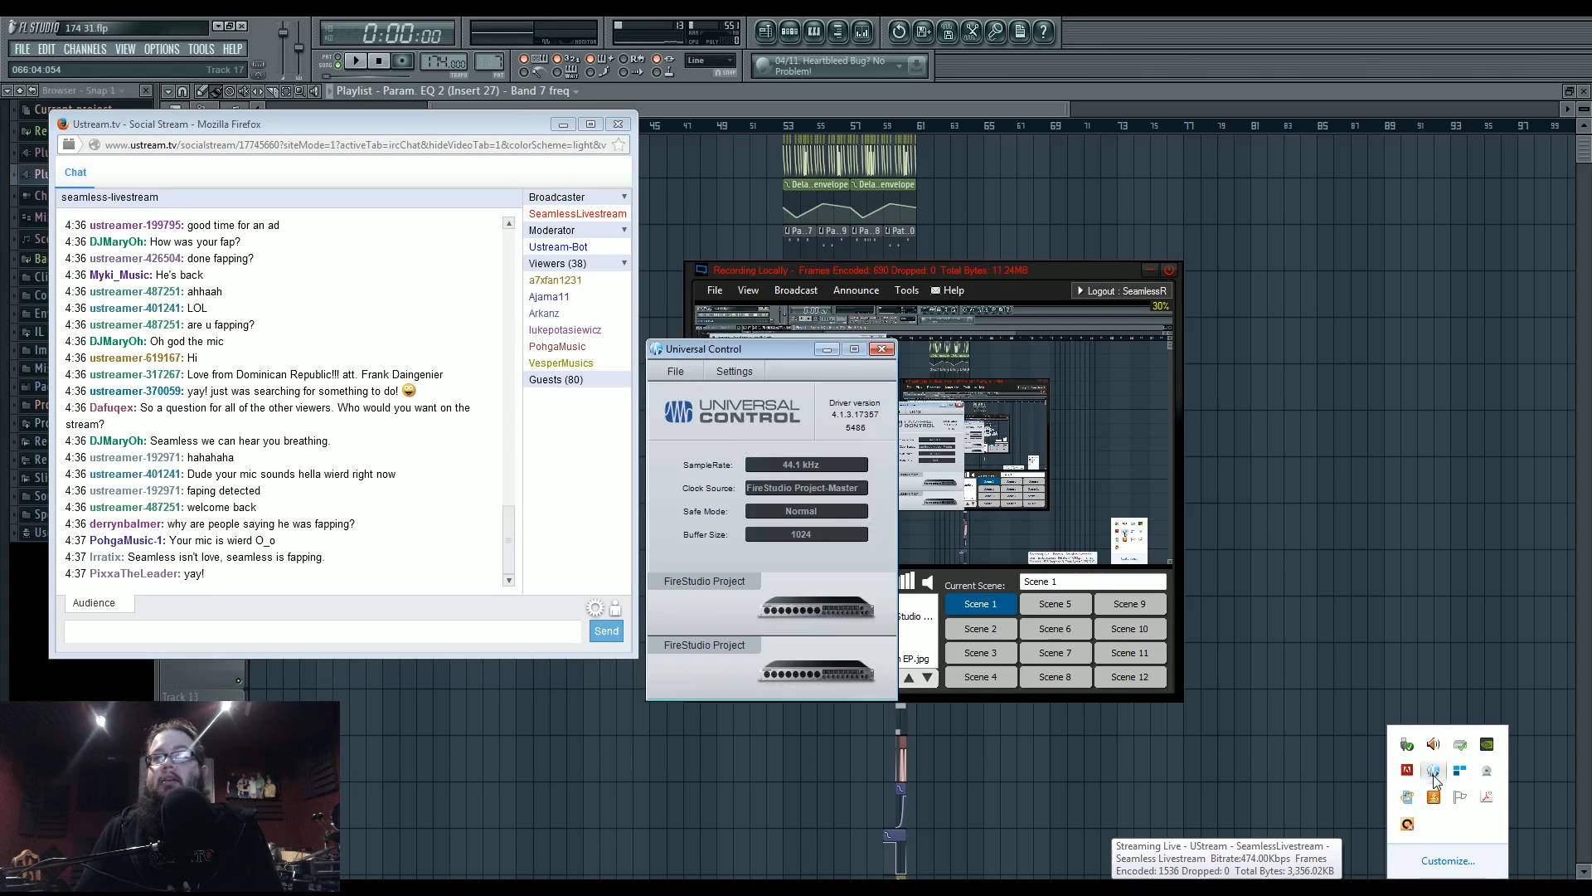
click(794, 590)
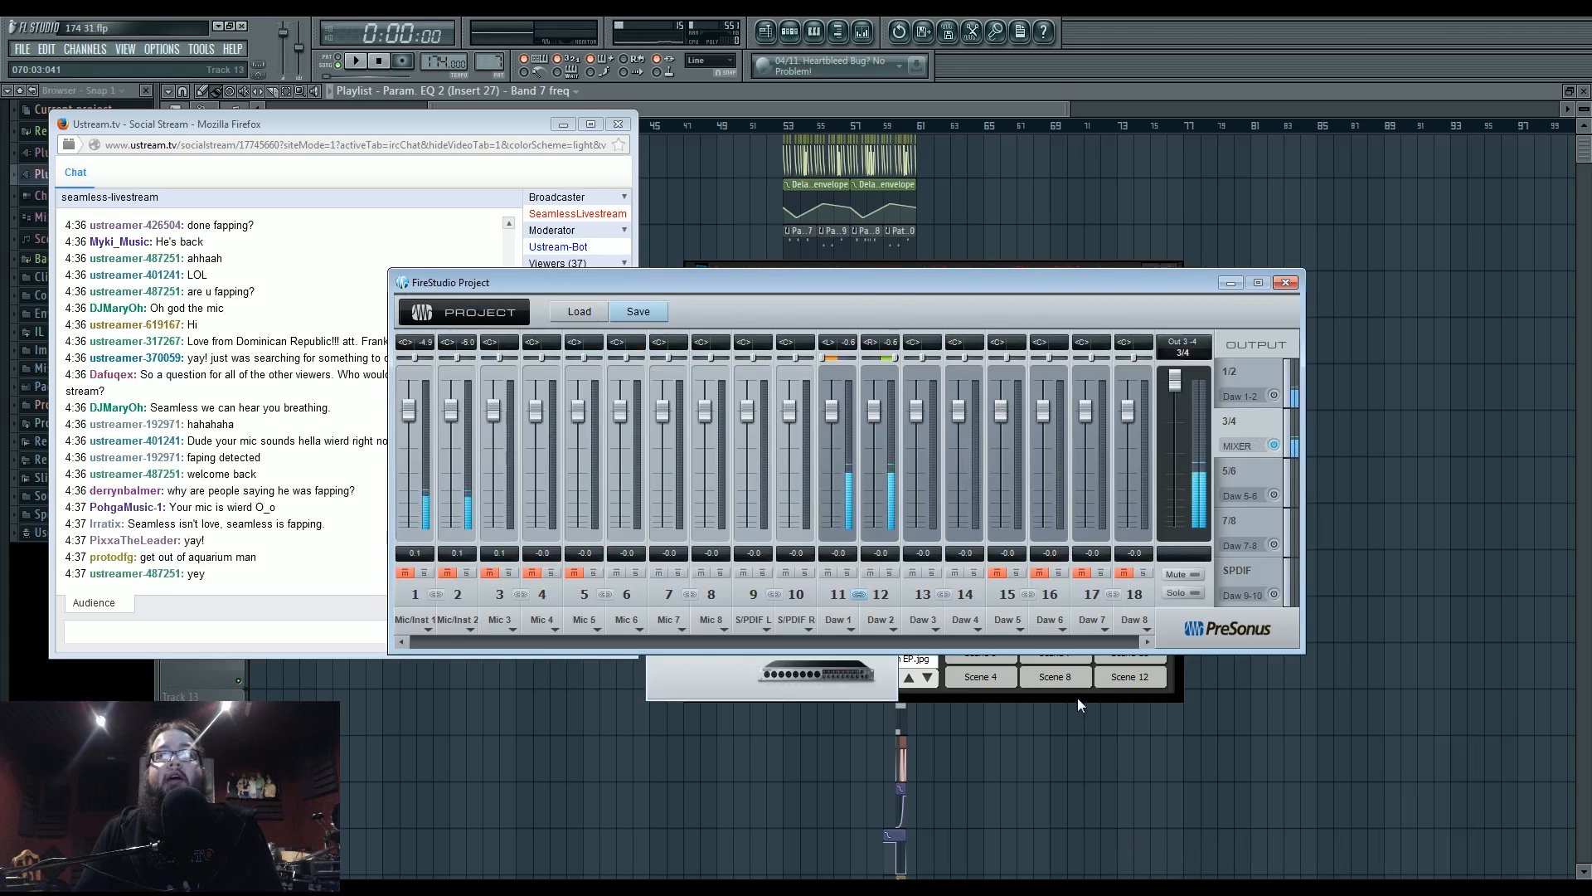
- Re-enable the FireStudio speakers as a playback device in the Sound settings
right_click(1504, 888)
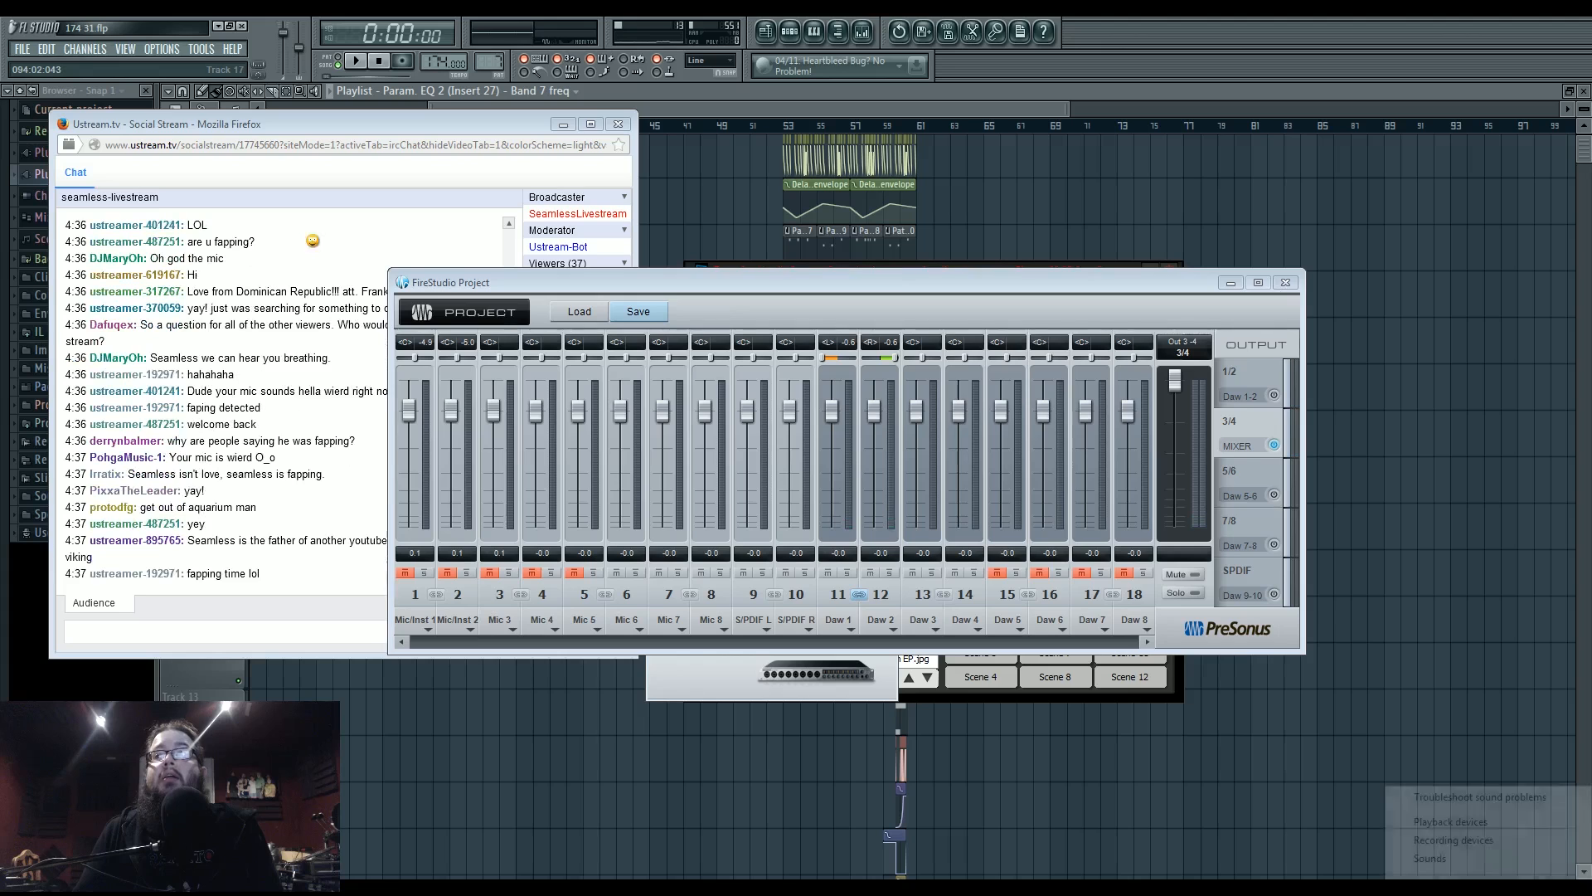
click(1448, 823)
right_click(365, 526)
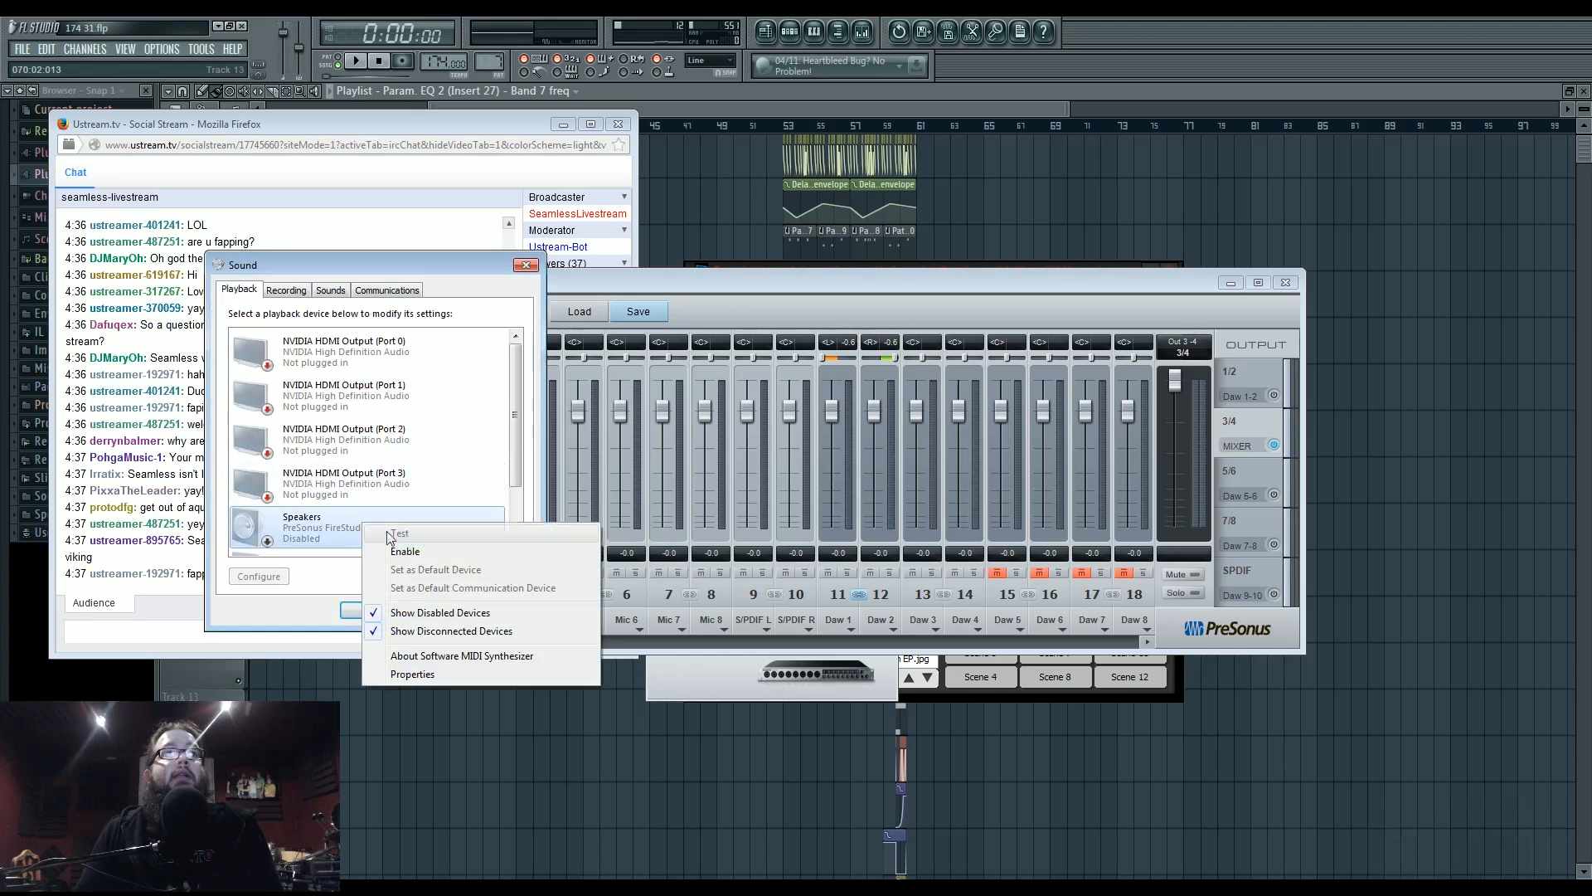
click(390, 542)
click(375, 608)
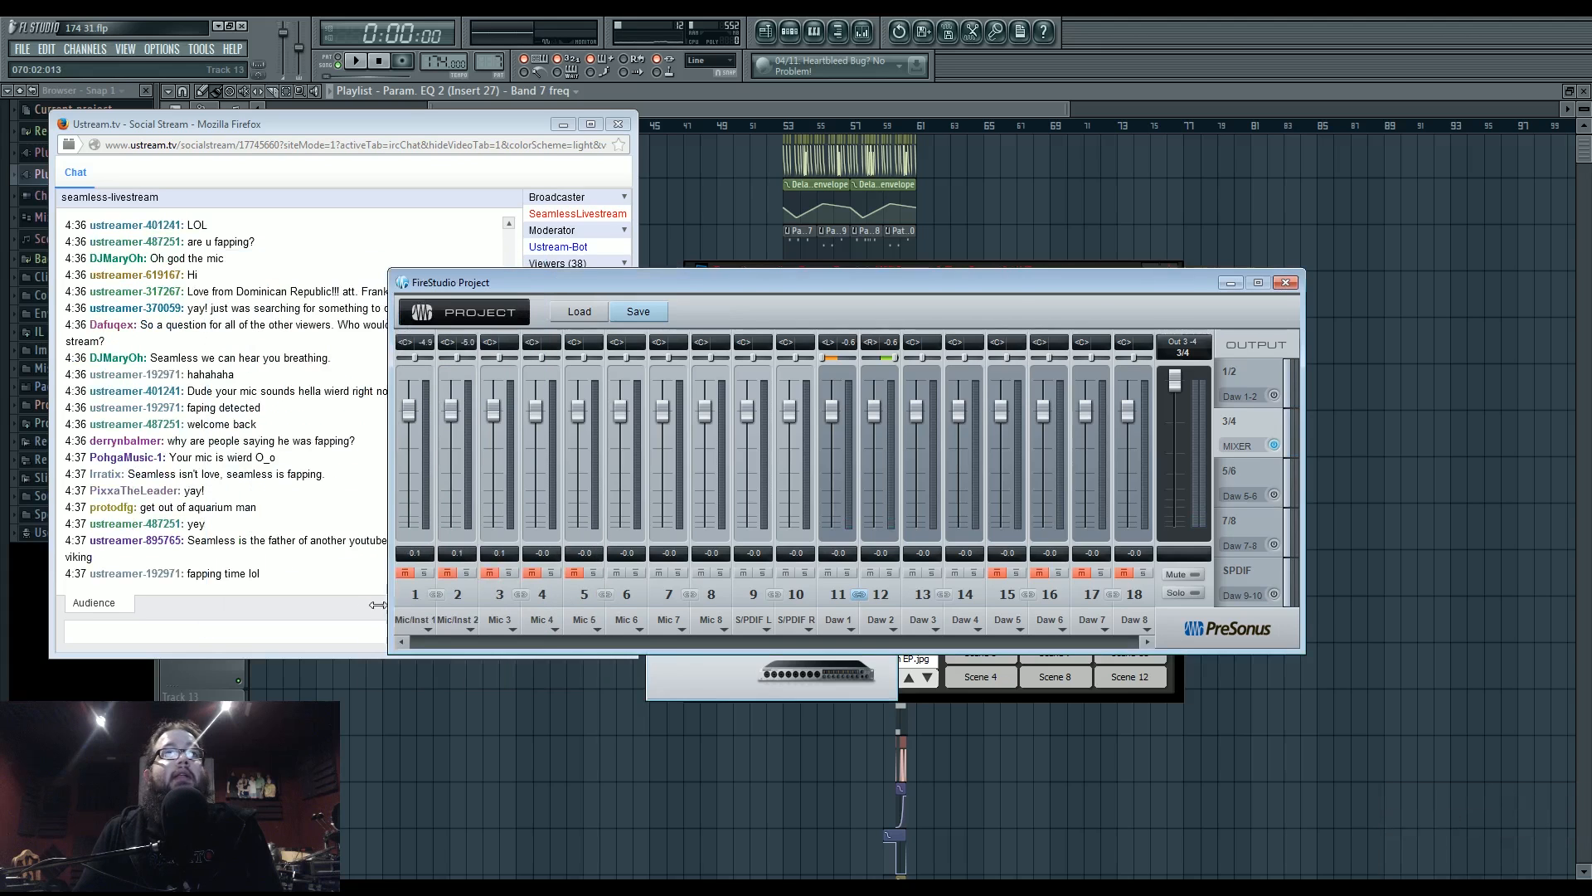
- Minimize the FireStudio mixer and streaming broadcaster windows, then close Universal Control
click(1230, 284)
click(945, 282)
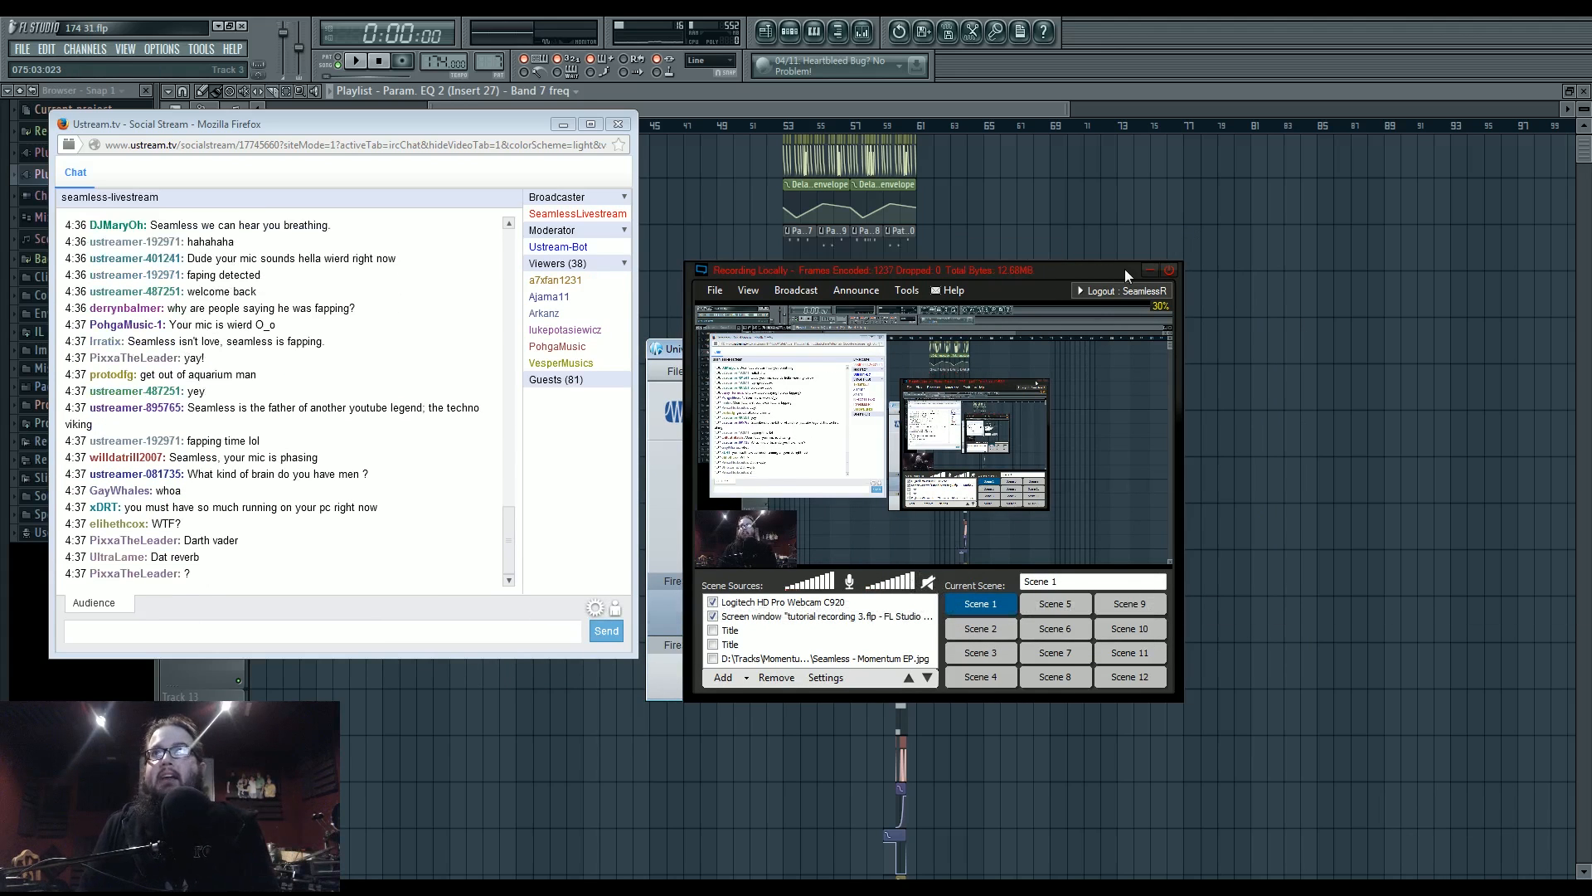
click(1150, 272)
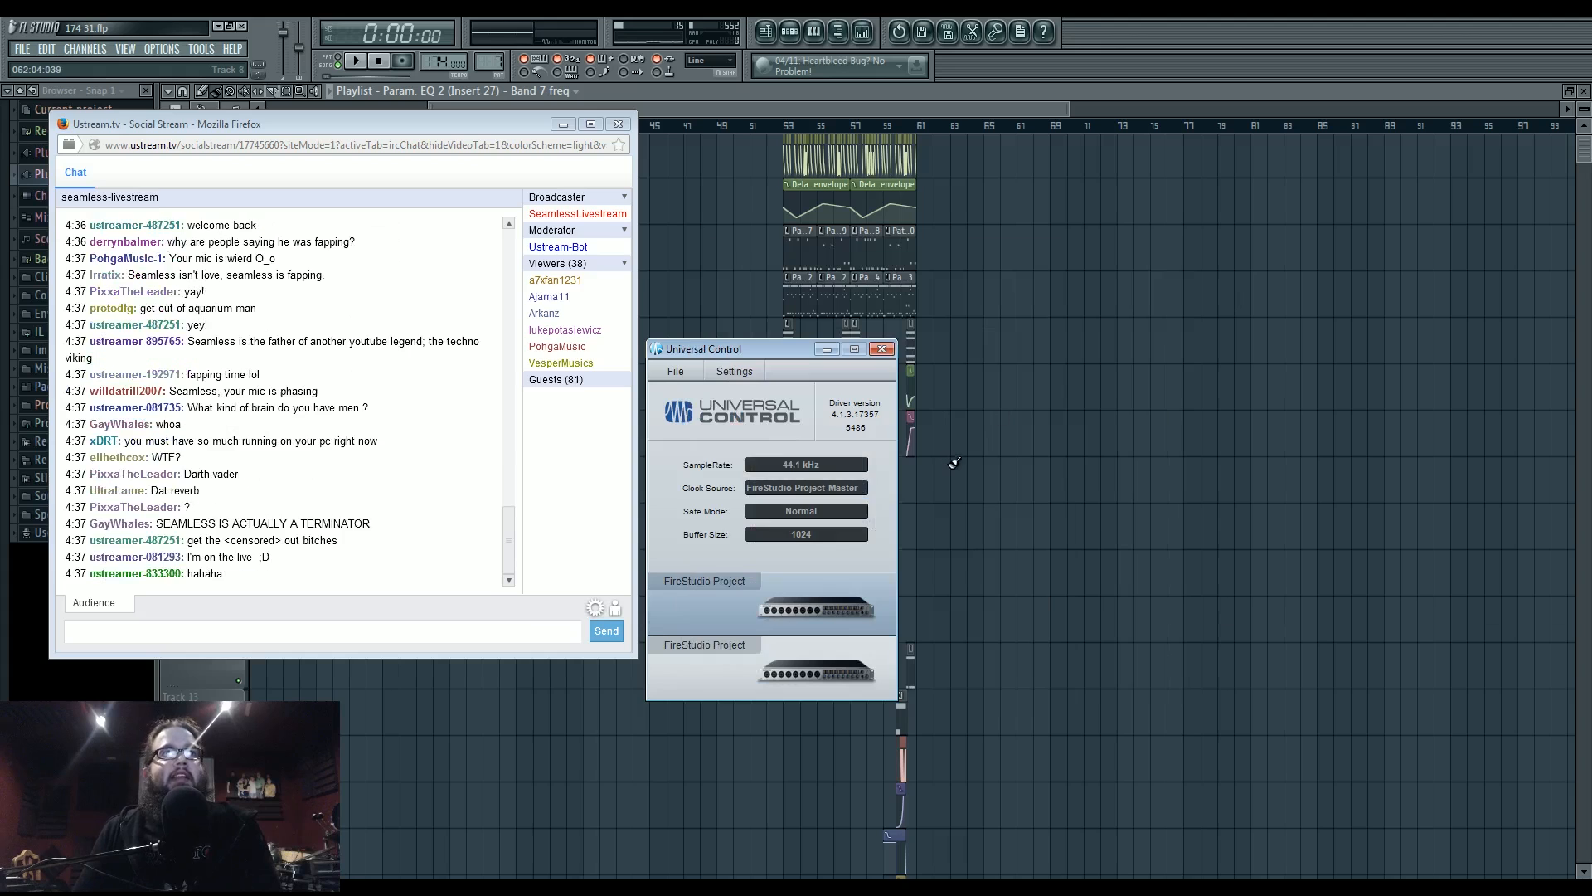
drag(743, 349, 1064, 315)
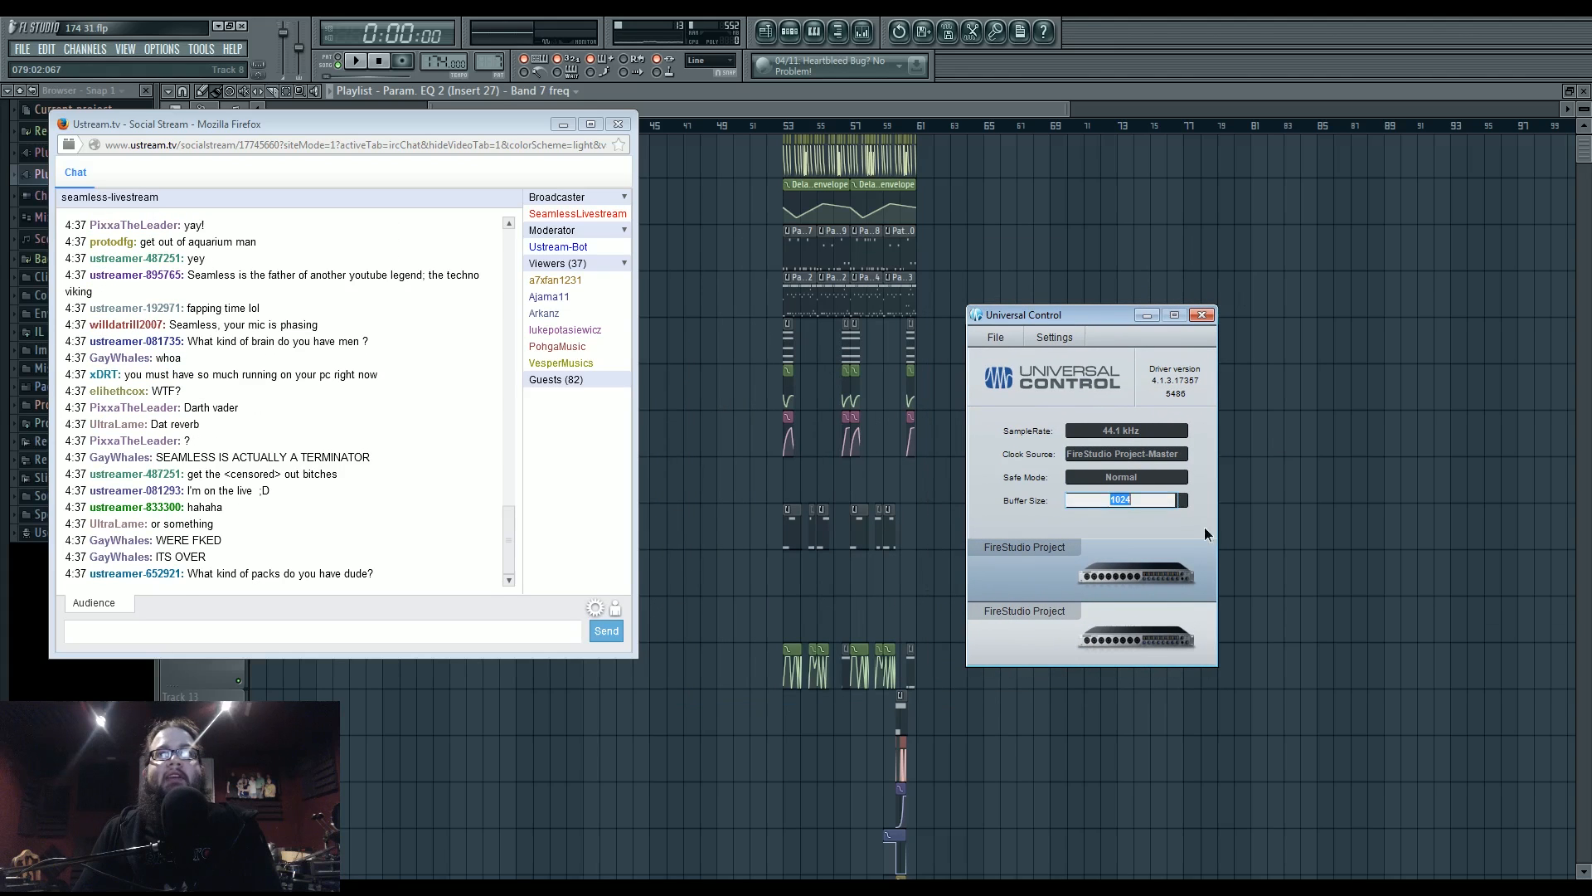
click(1201, 315)
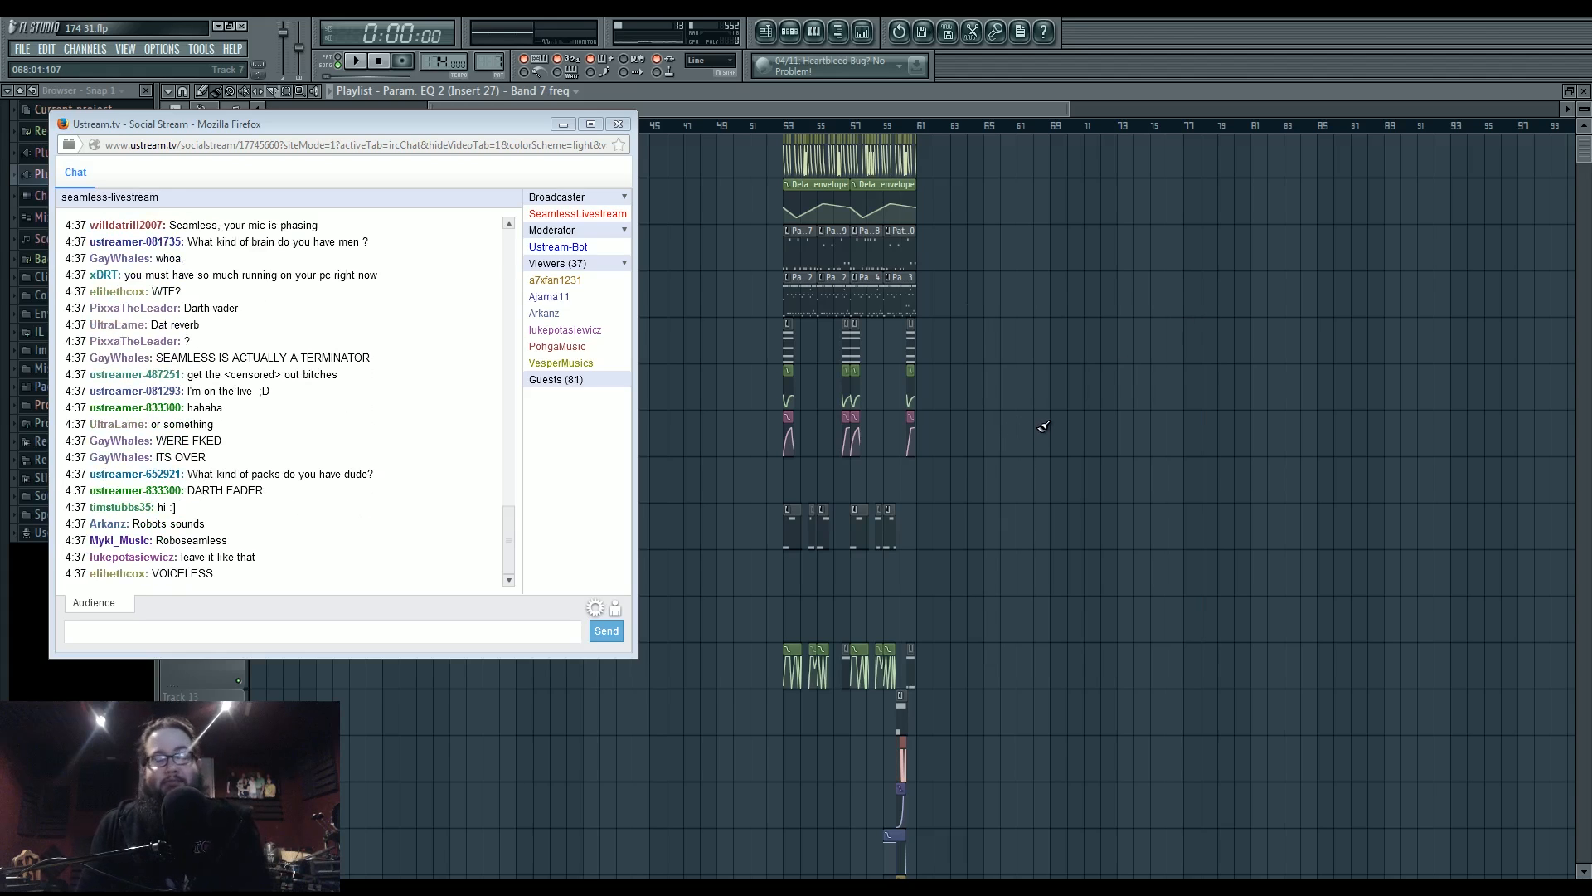
- Bring FL Studio forward, zoom the playlist onto bars 53–61, and play that section once
click(1013, 481)
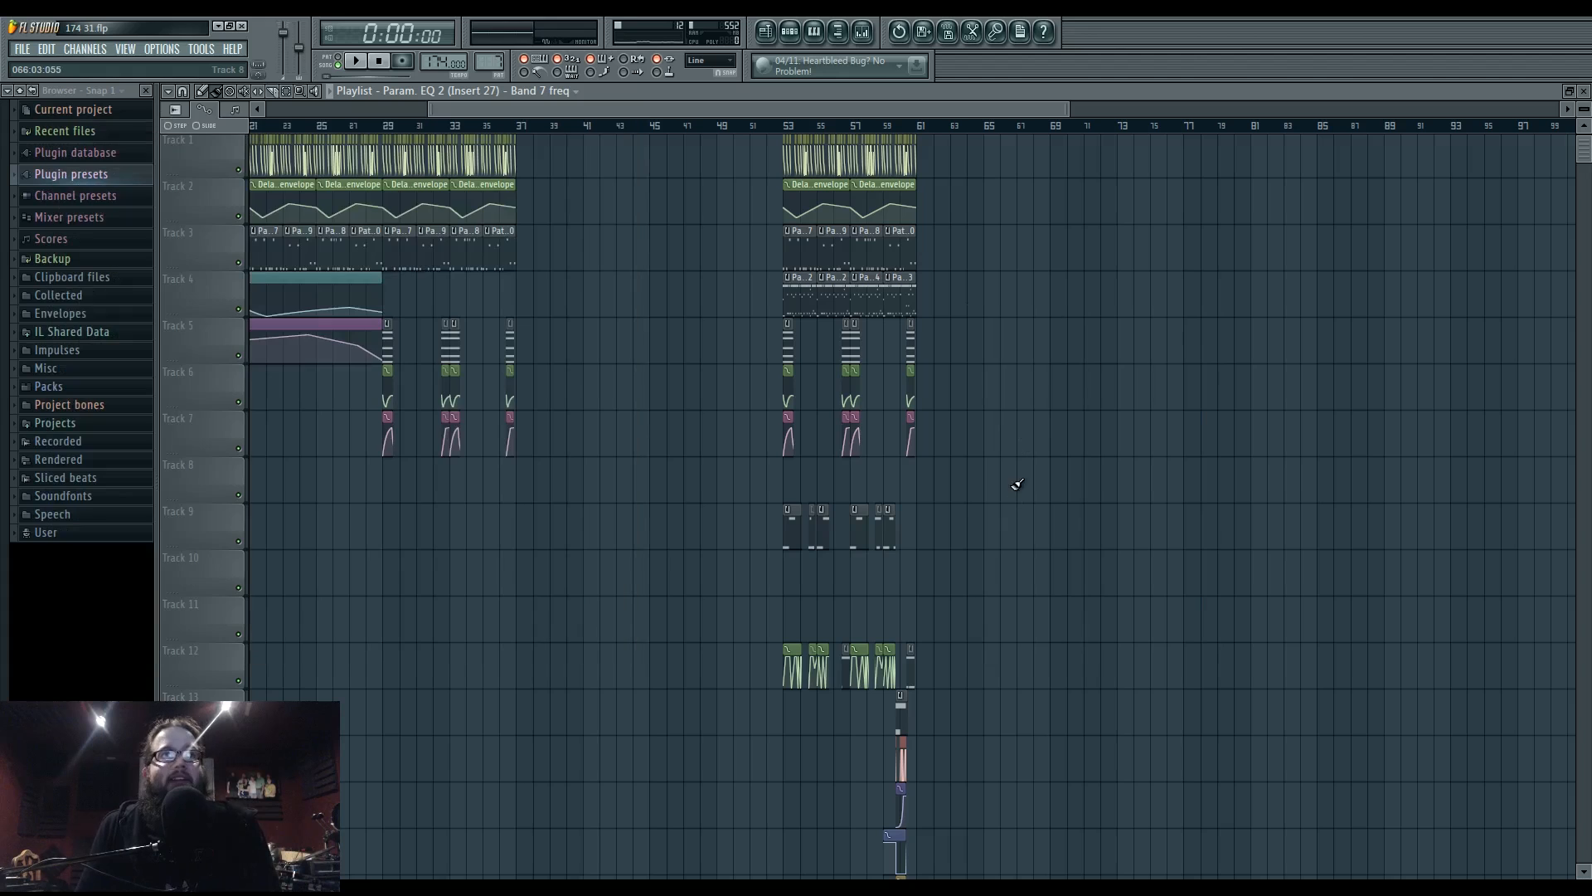
scroll(1048, 544, up, 5)
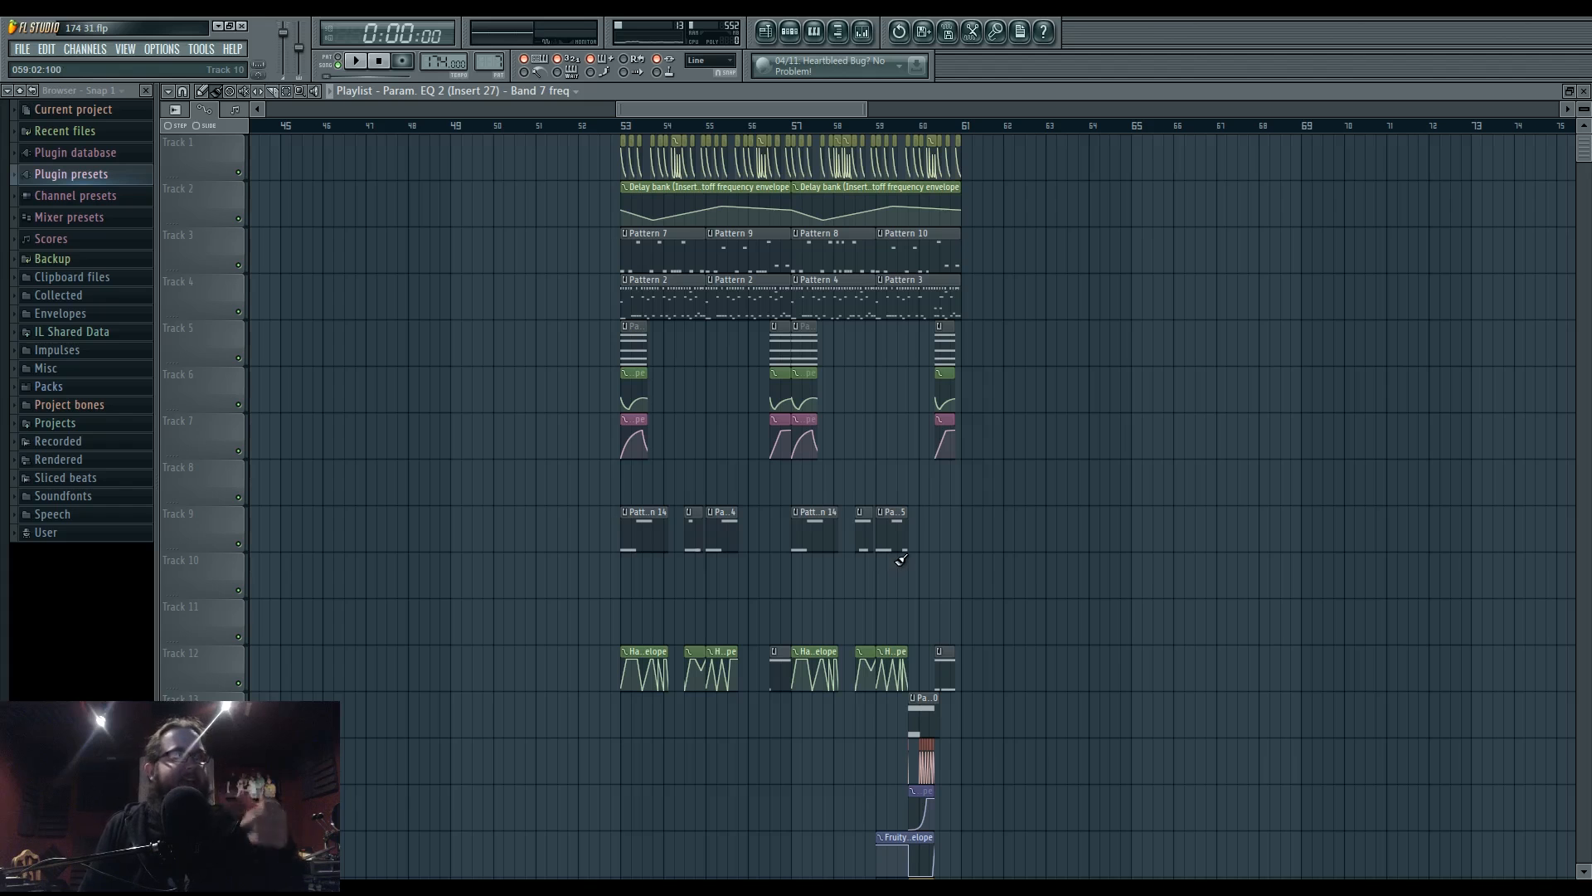
drag(910, 588, 977, 600)
scroll(853, 597, up, 5)
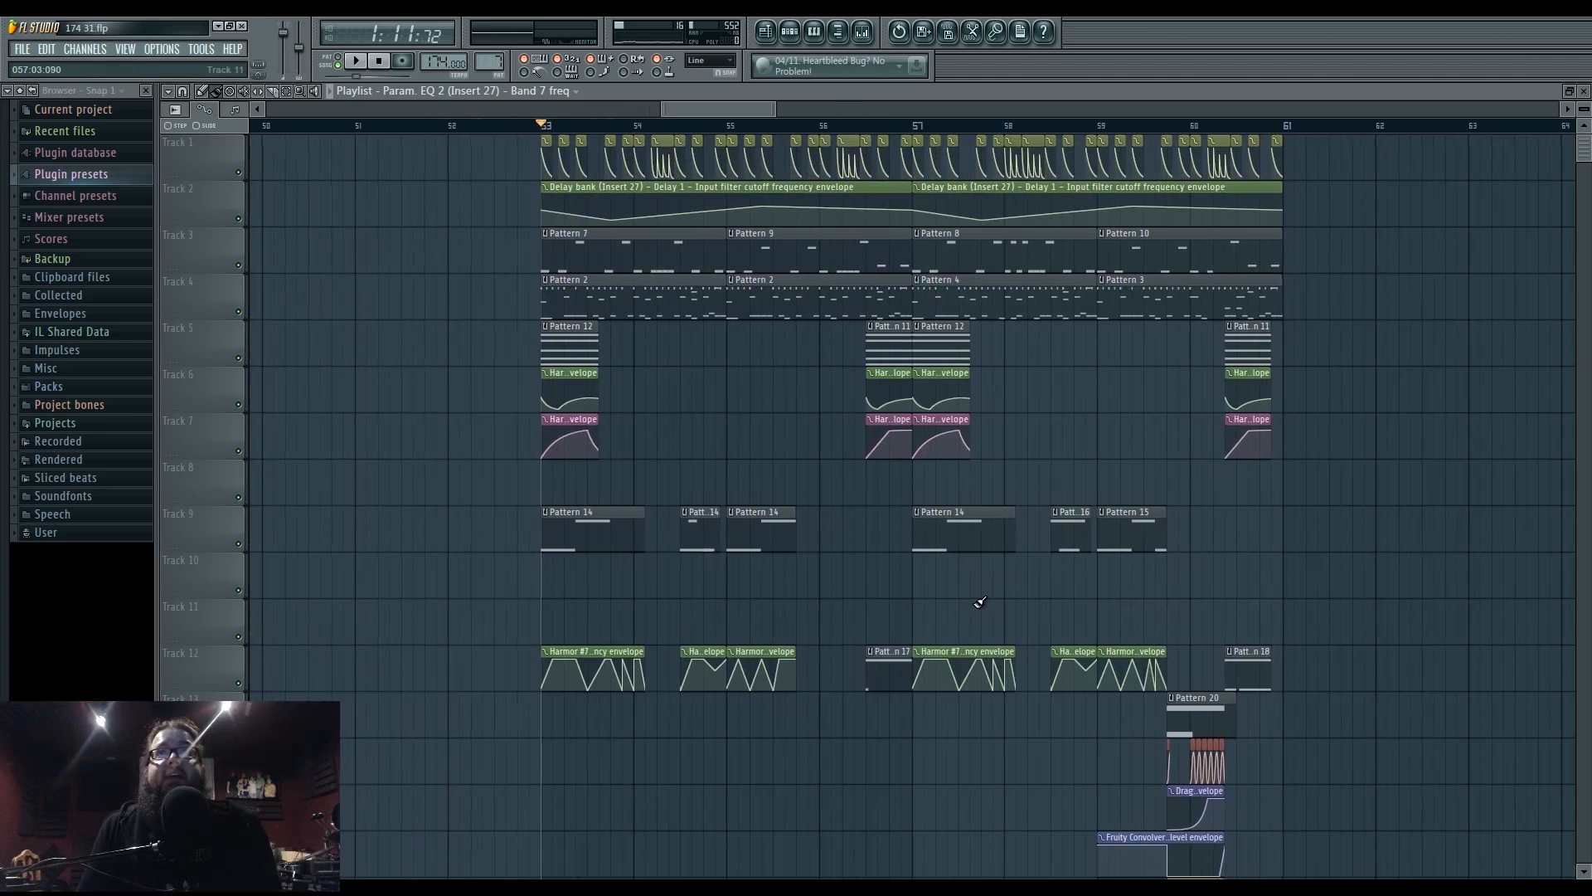
scroll(979, 601, down, 3)
key(space)
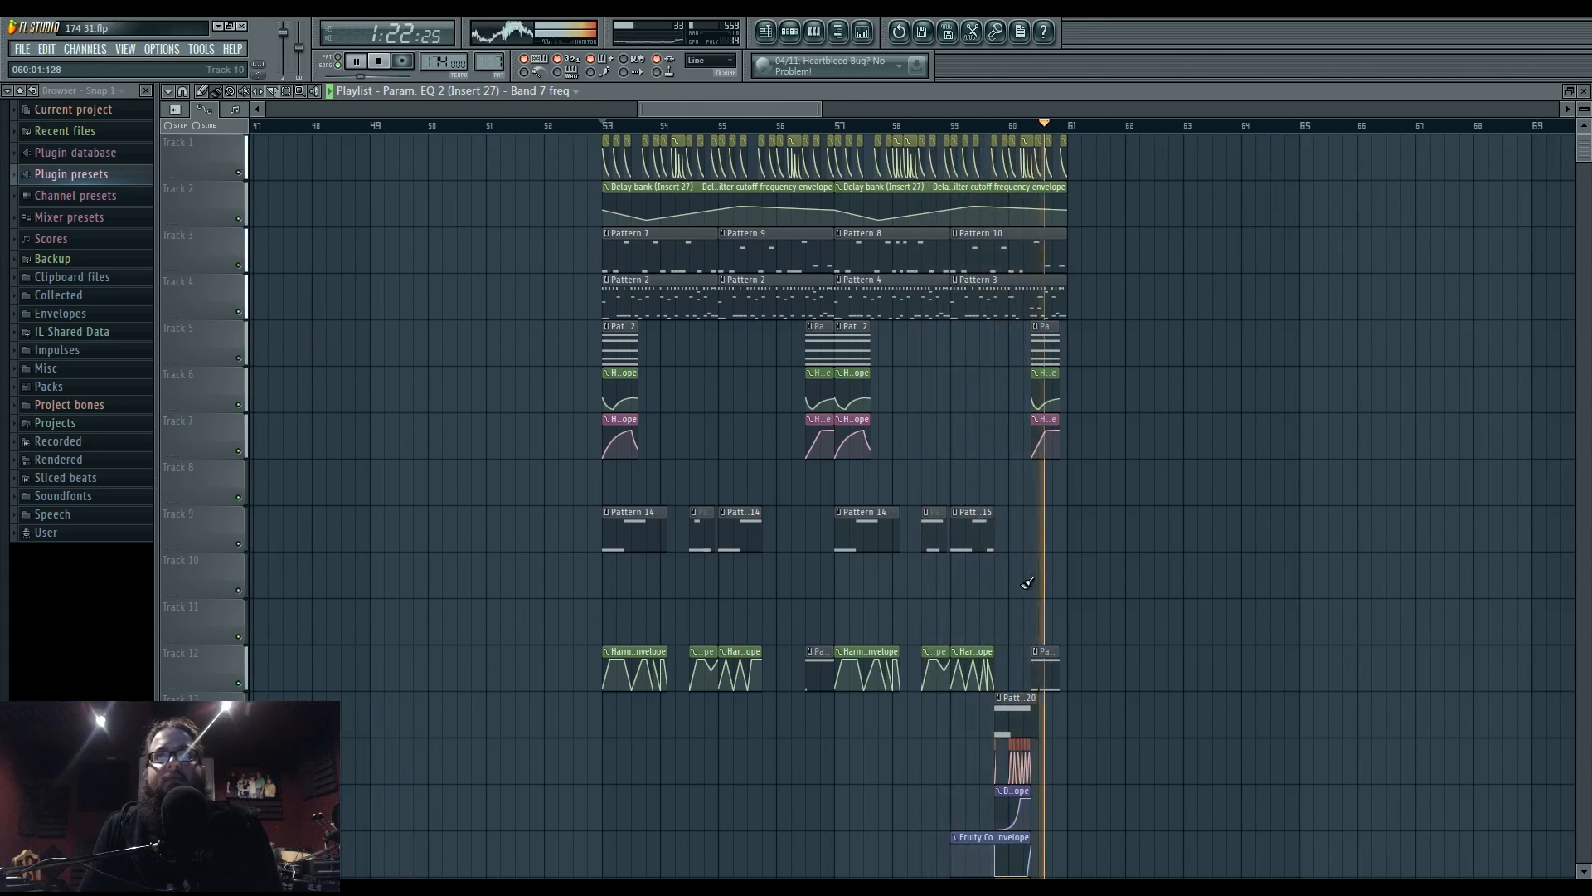
key(space)
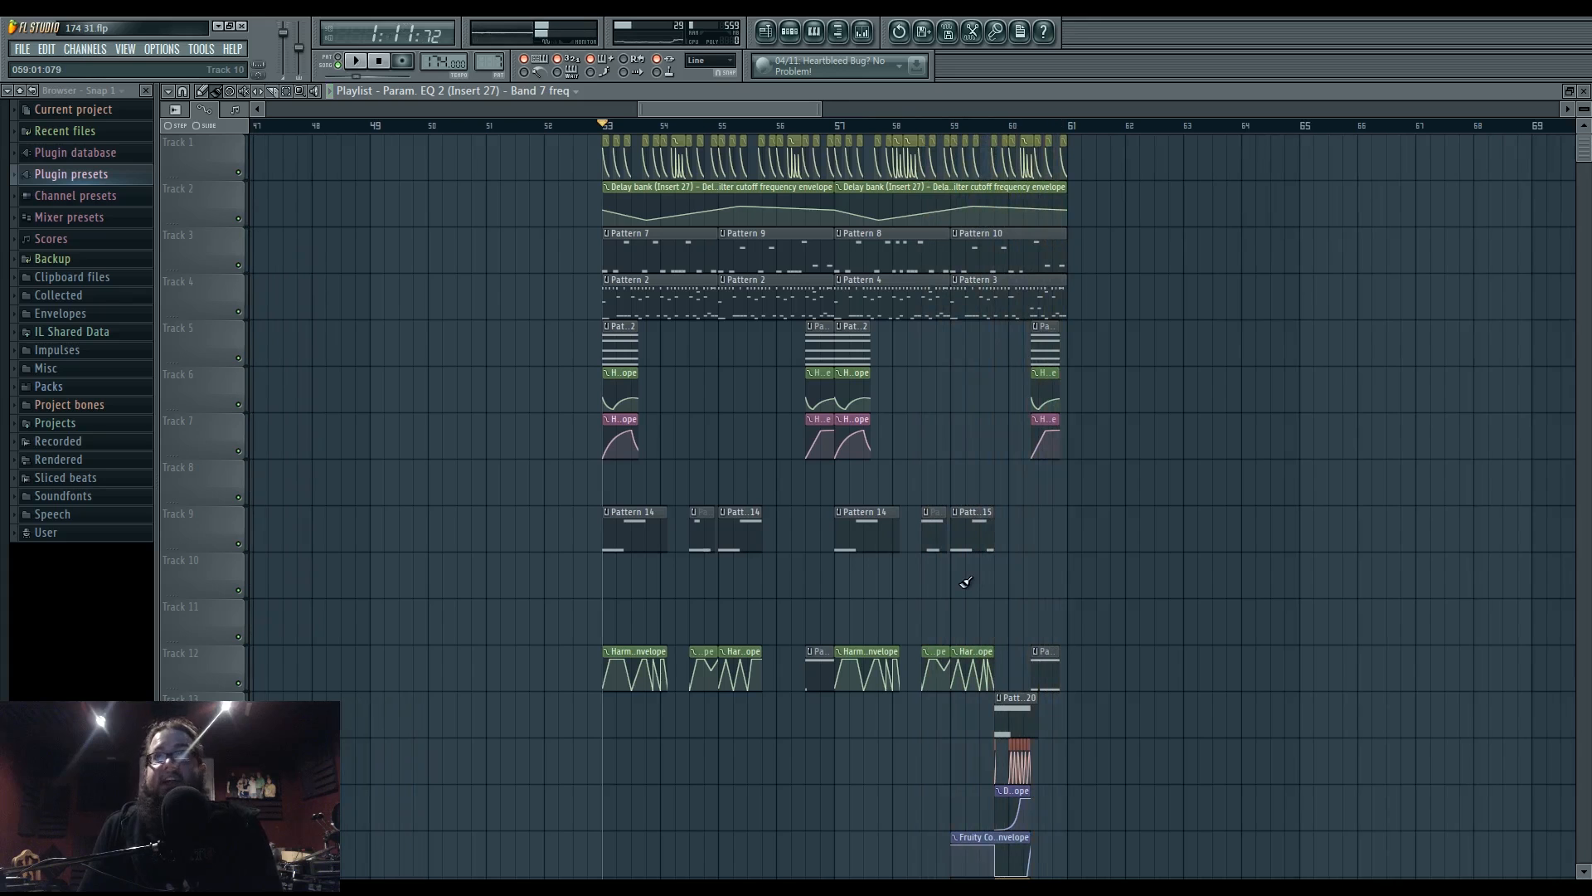
scroll(869, 607, up, 2)
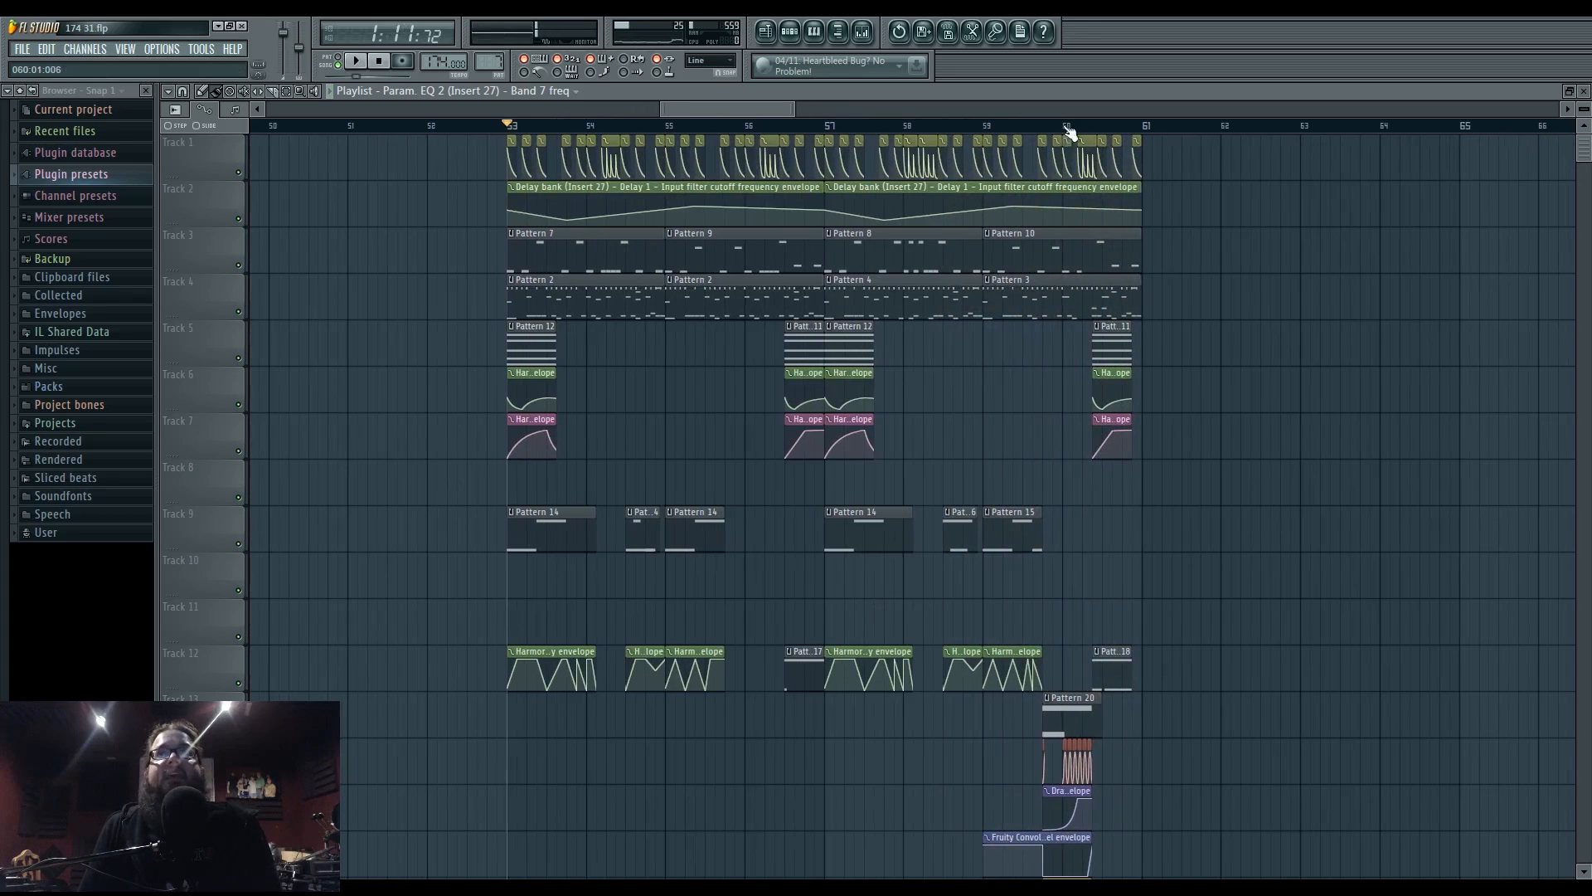
- Open unison 5's piano roll and its Harmor synth editor
key(F7)
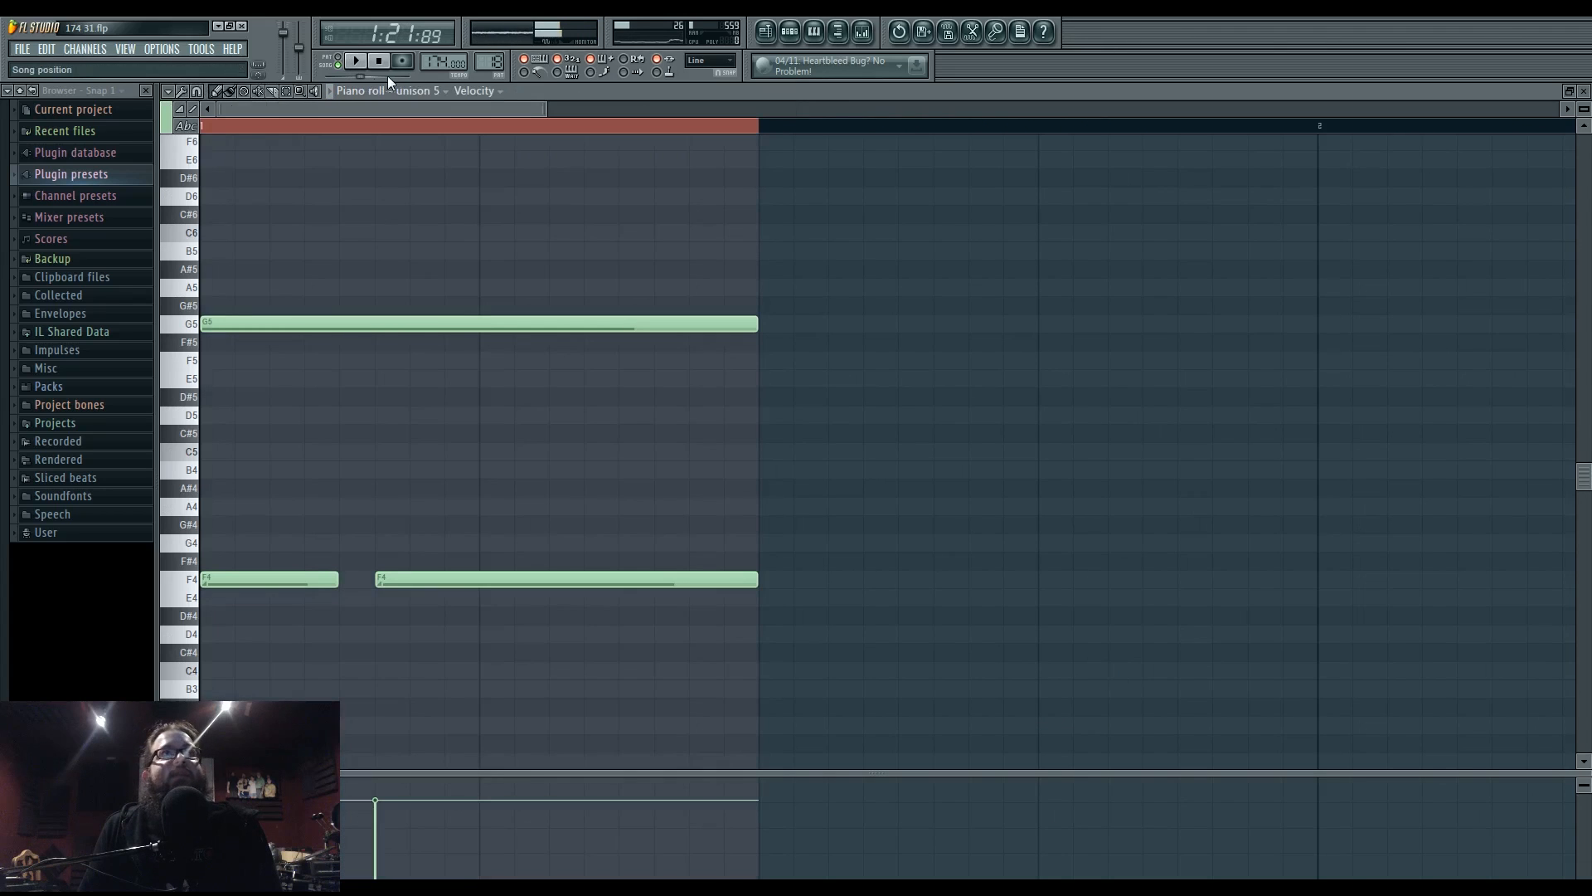
click(353, 63)
key(F6)
click(569, 700)
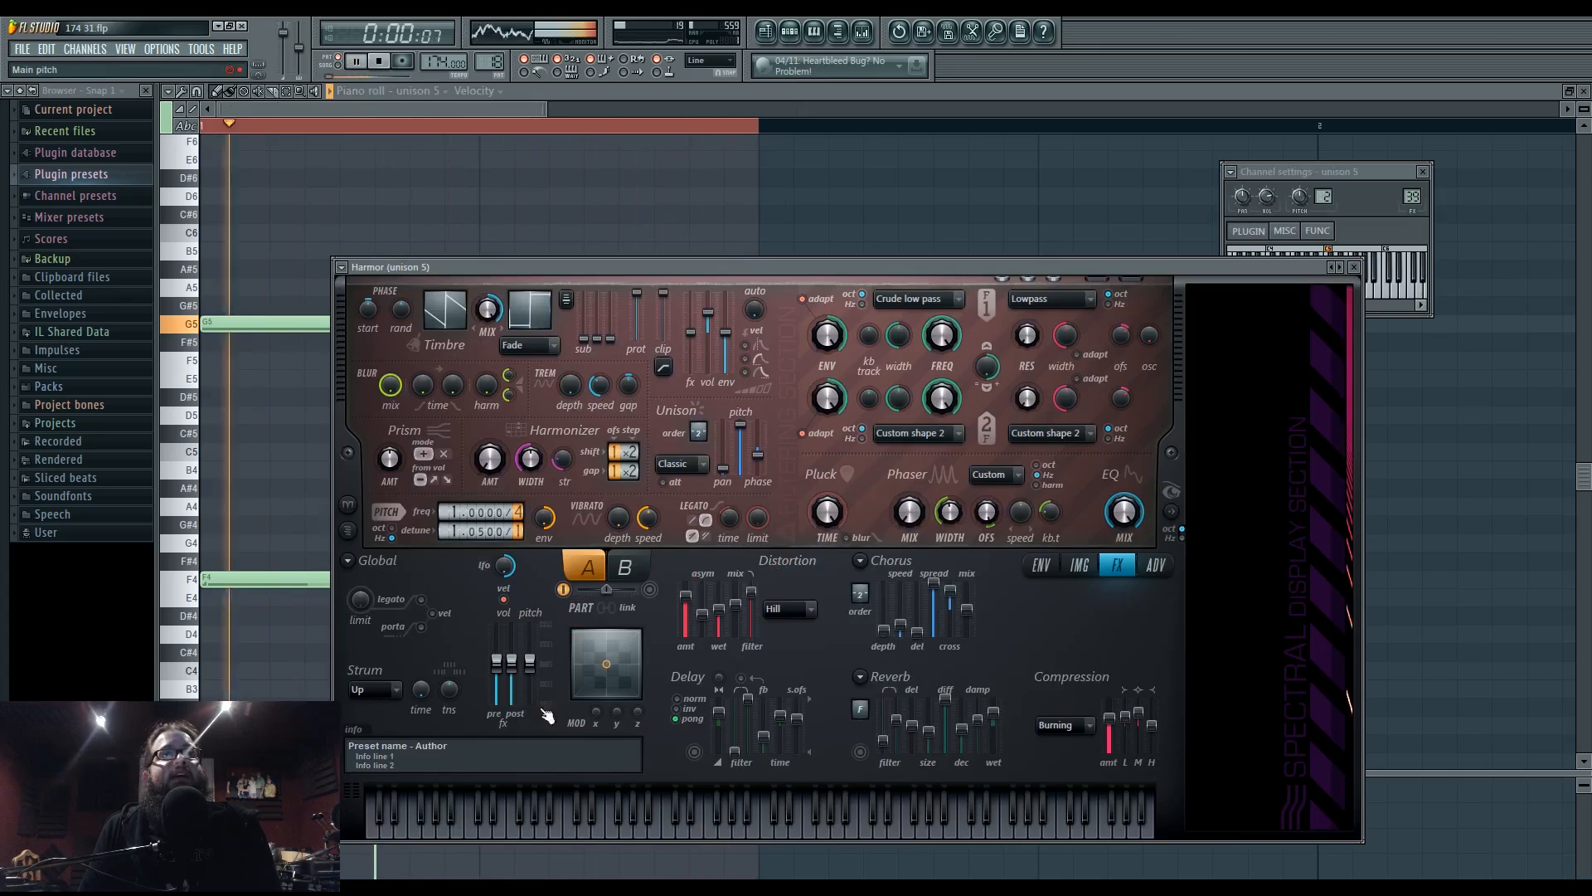
key(space)
- Load Fruity Parametric EQ 2 into slot 1 of Insert 39, unison 5's mixer insert
double_click(1413, 196)
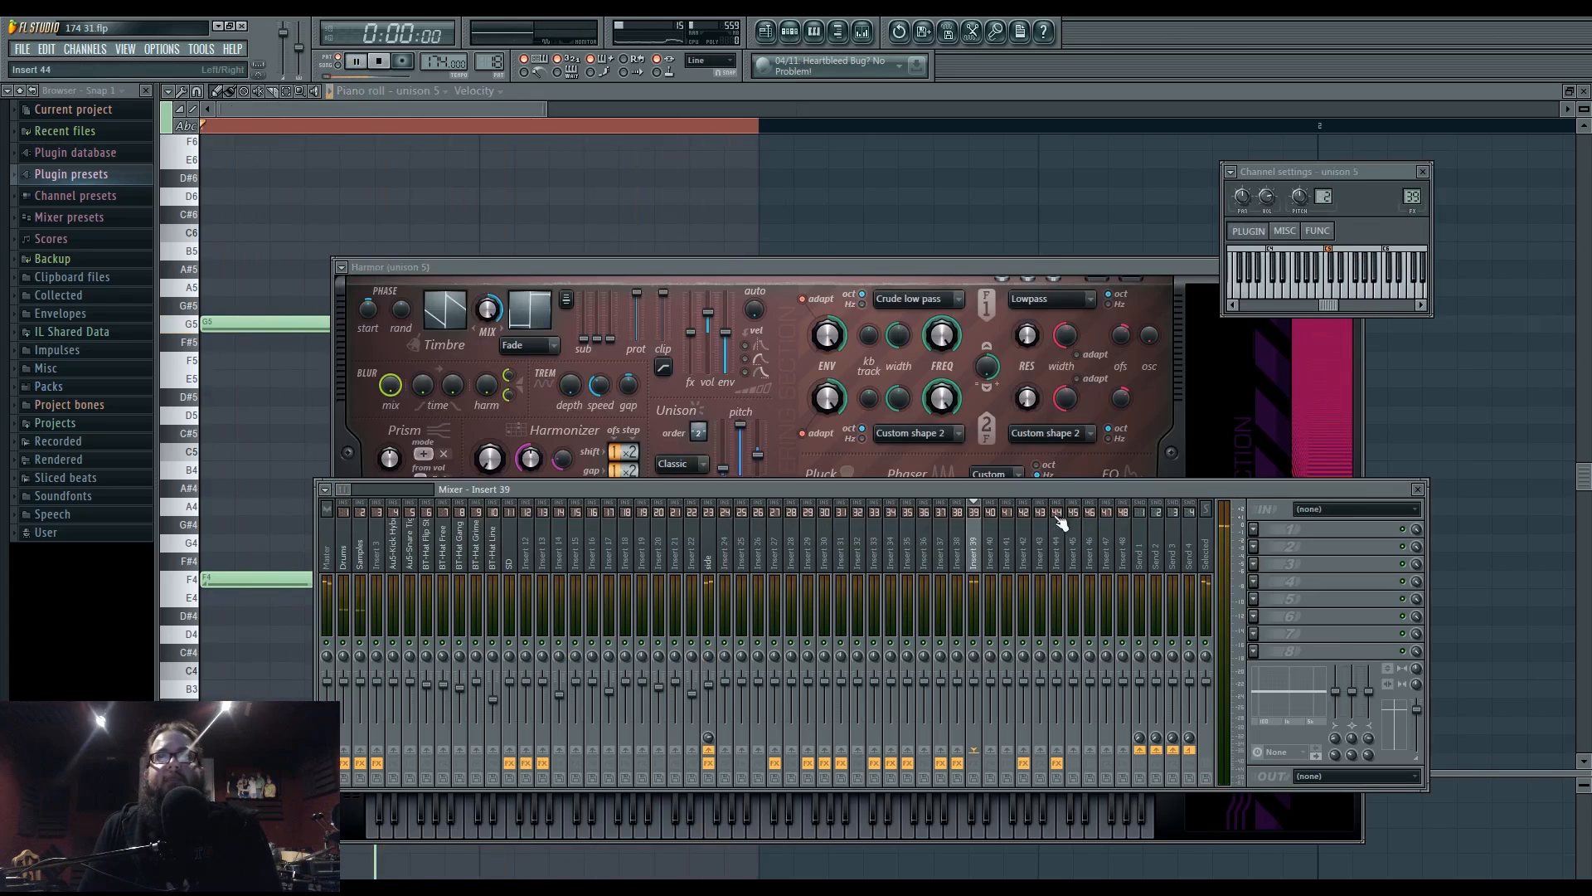
click(1264, 529)
click(1380, 617)
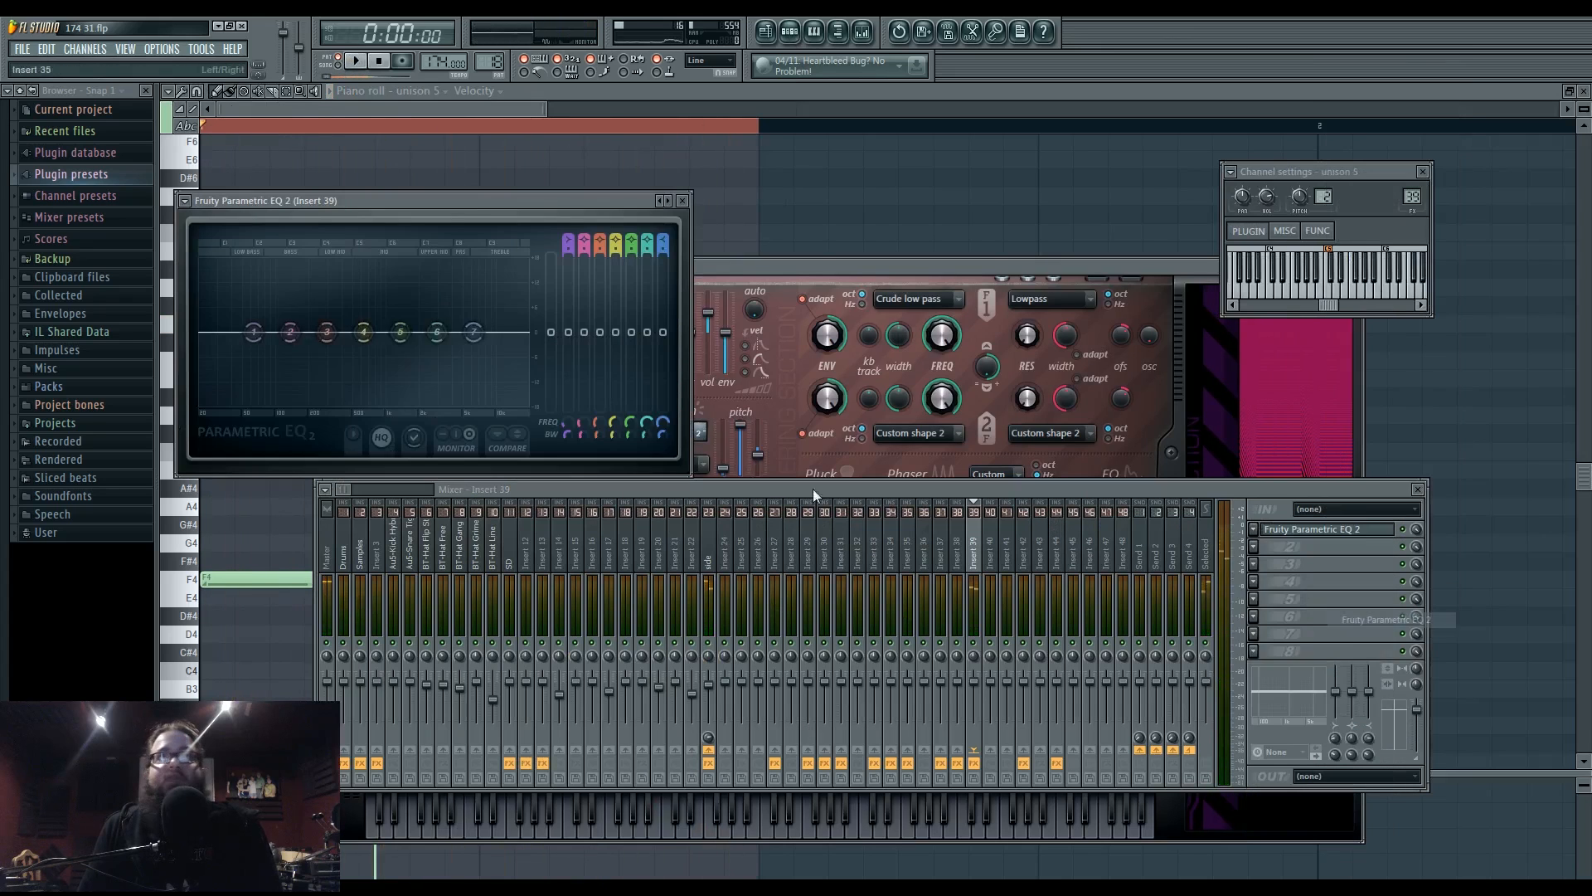
- Pull EQ band 3 down into a deep low-mid cut and adjust the upper bands while listening
key(space)
drag(327, 332, 359, 395)
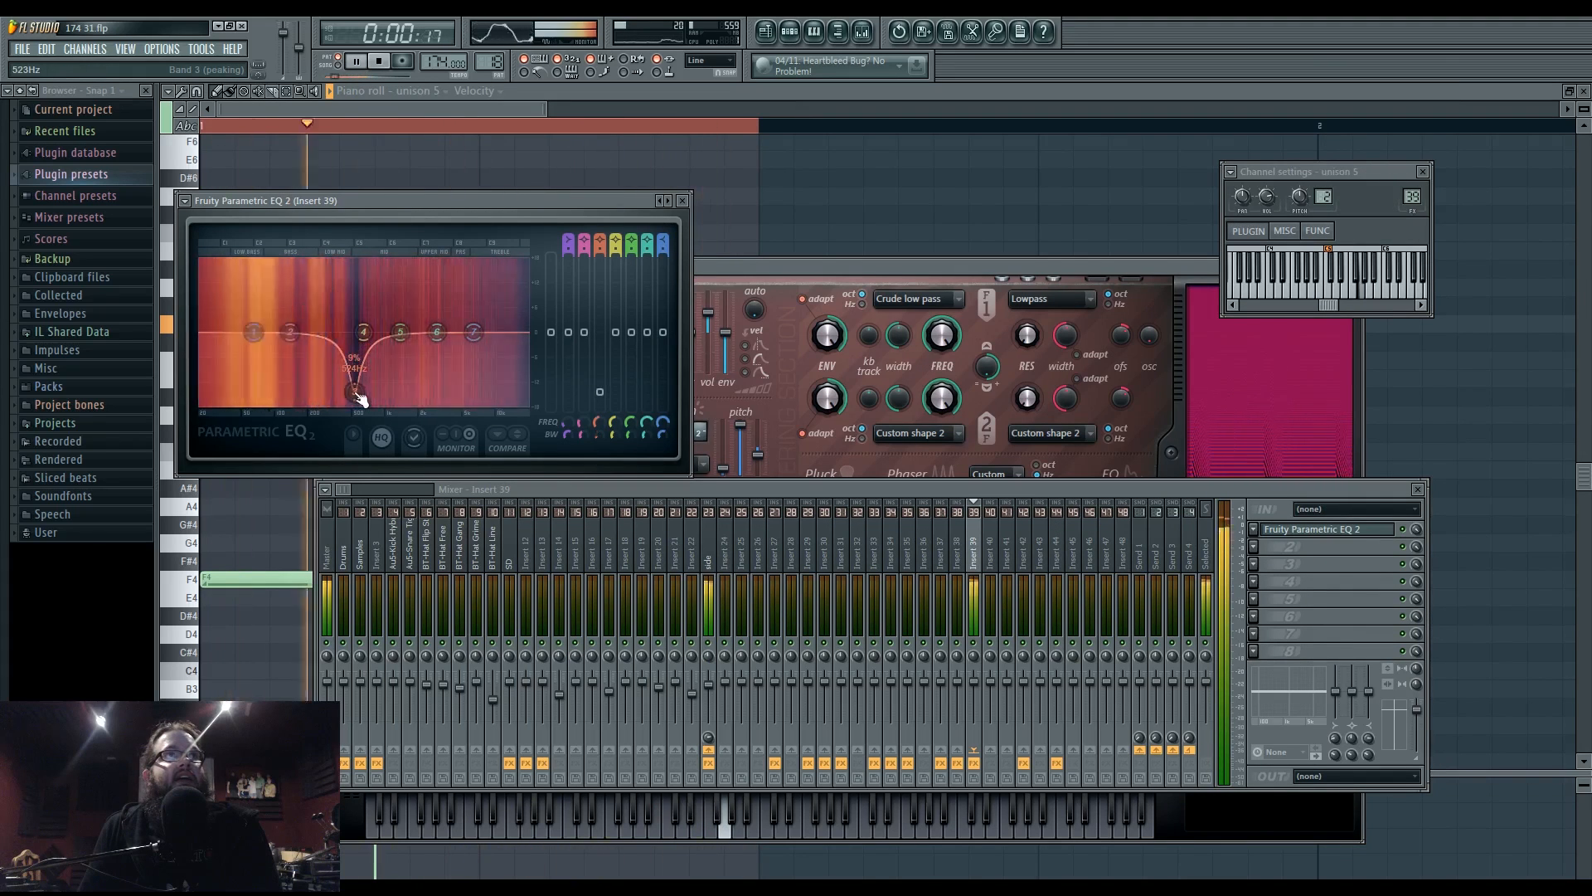
drag(402, 334, 465, 333)
drag(423, 334, 423, 337)
drag(358, 394, 325, 397)
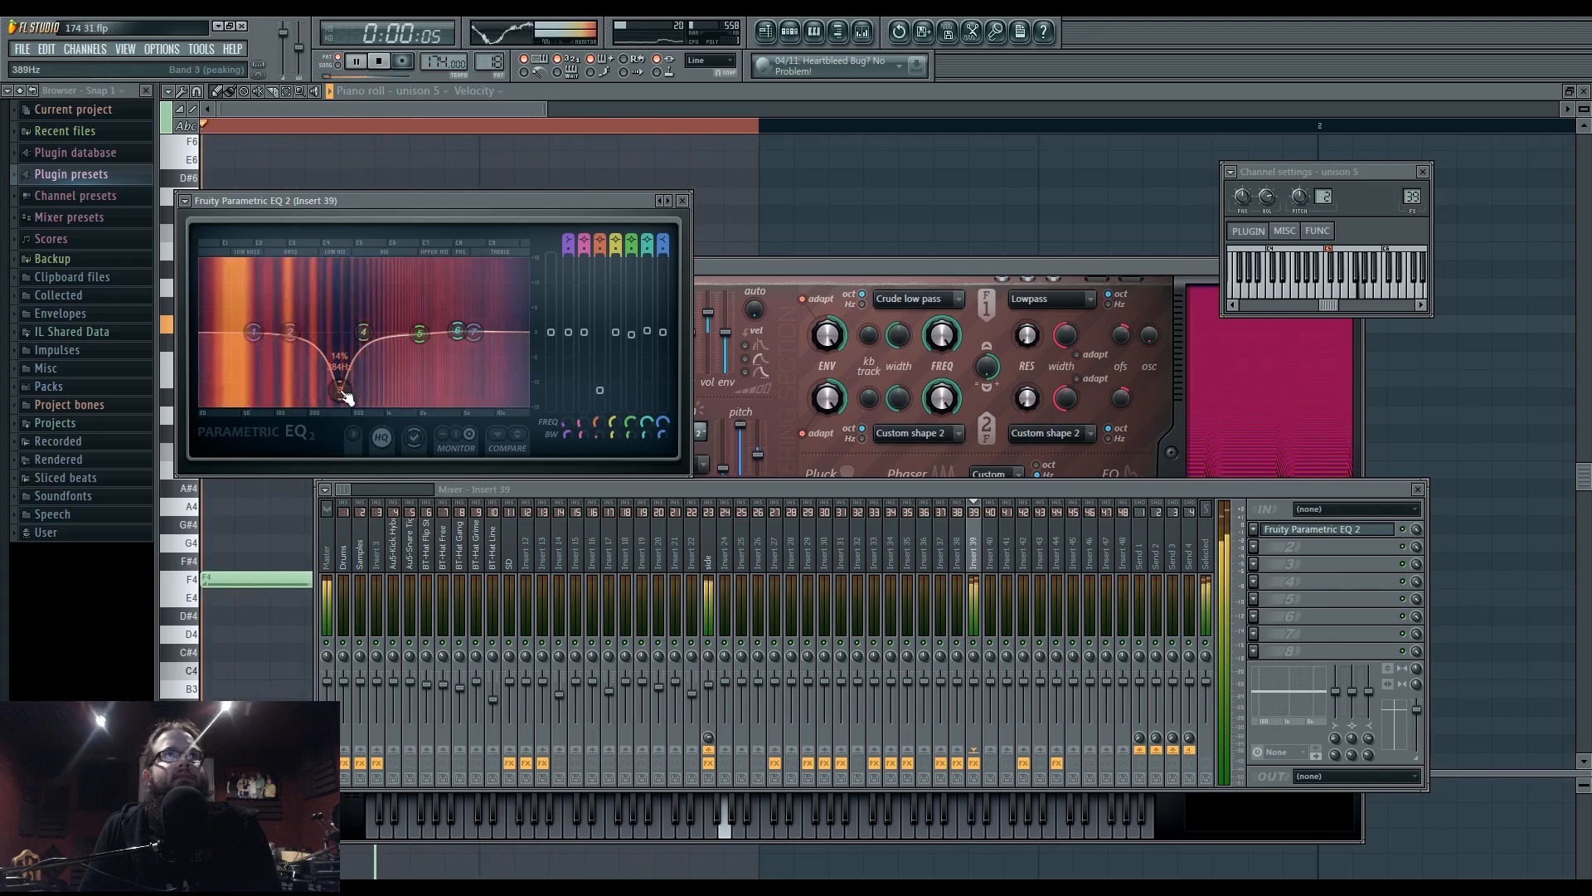
key(space)
click(788, 266)
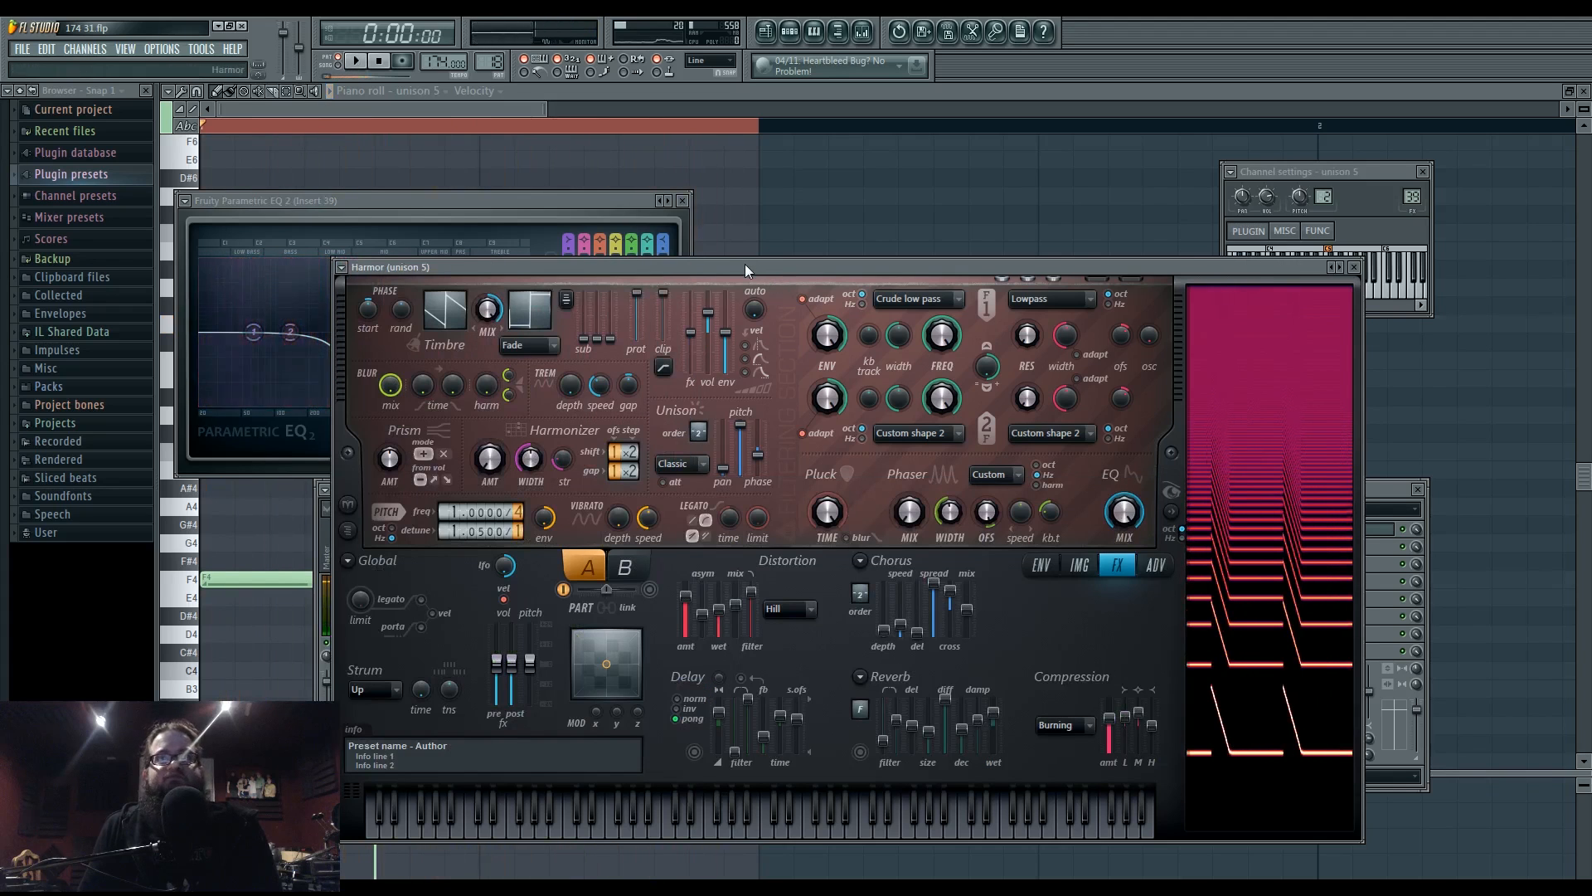
- Raise Harmor's pitch detune to about 2.1 and audition it with E4 and D4 notes
drag(447, 535, 481, 531)
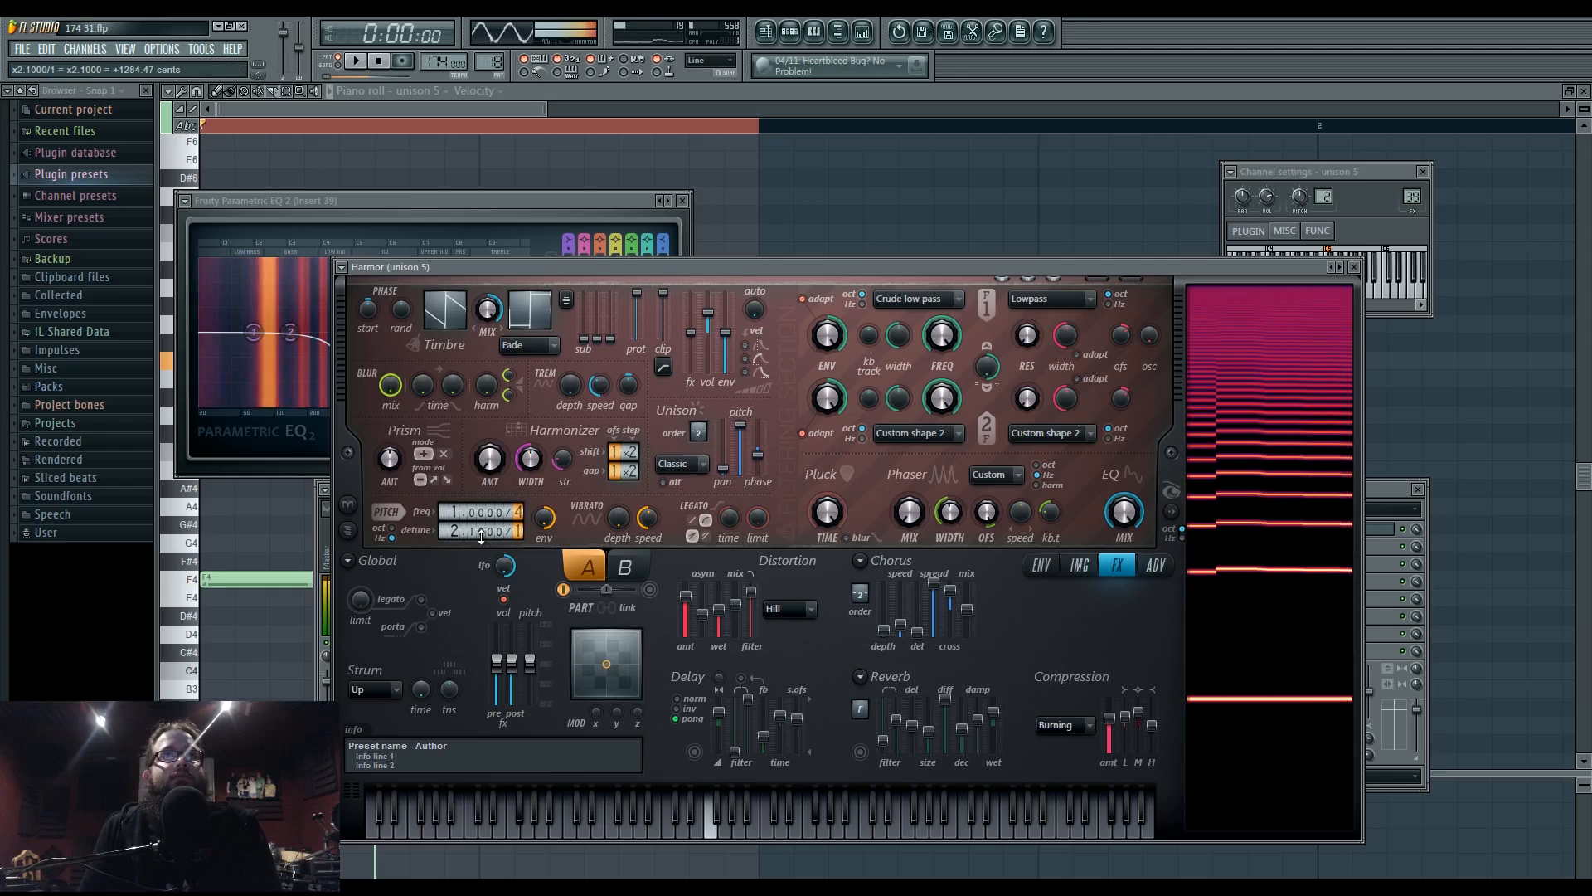
key(space)
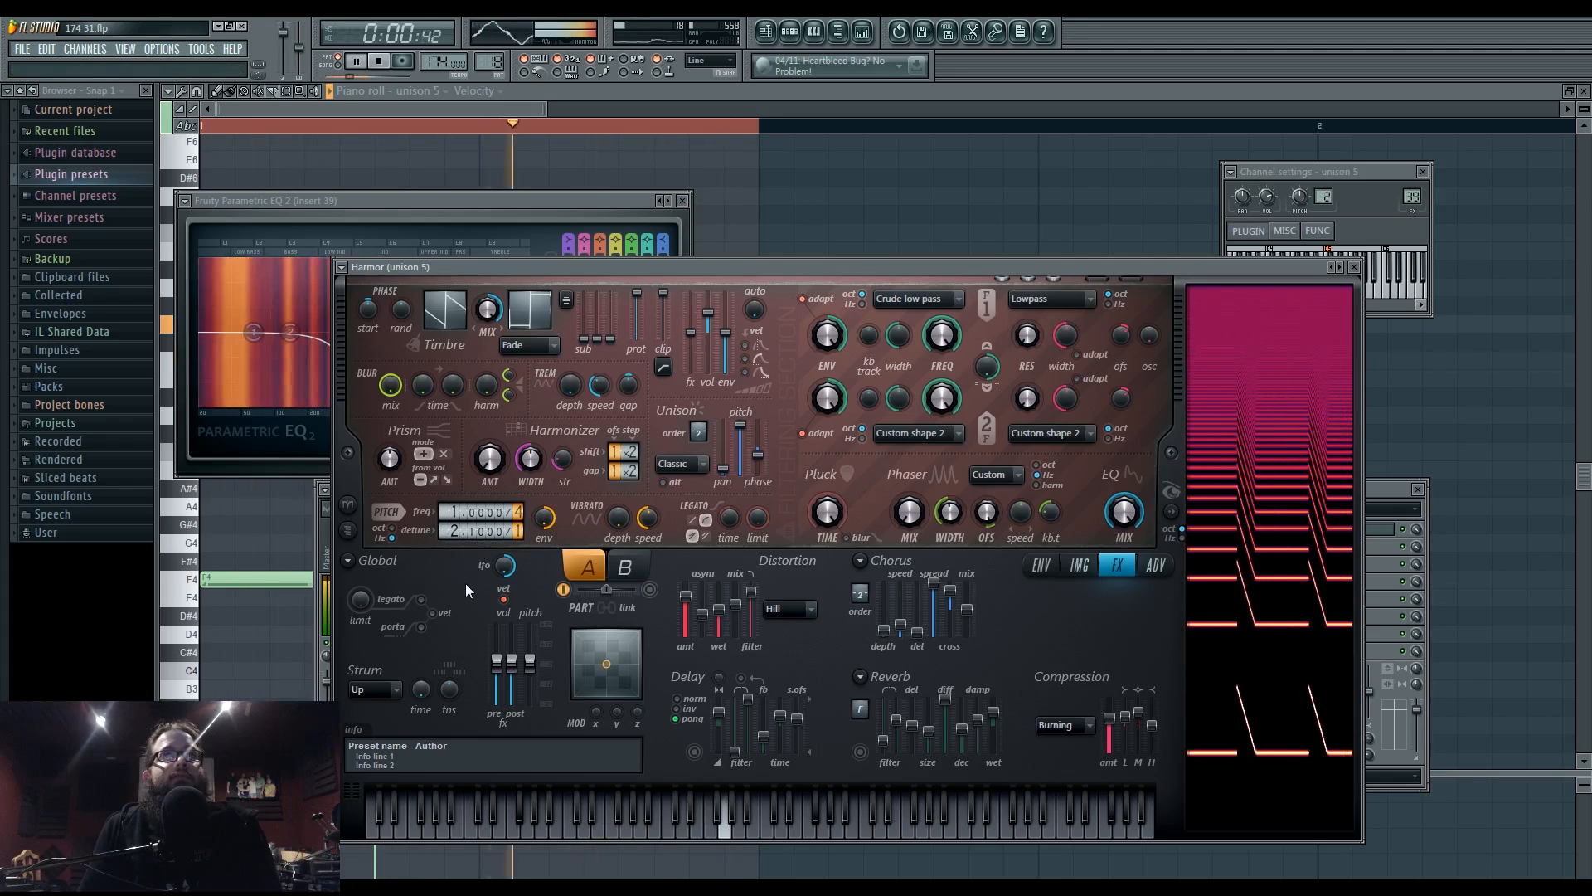
key(space)
key(space)
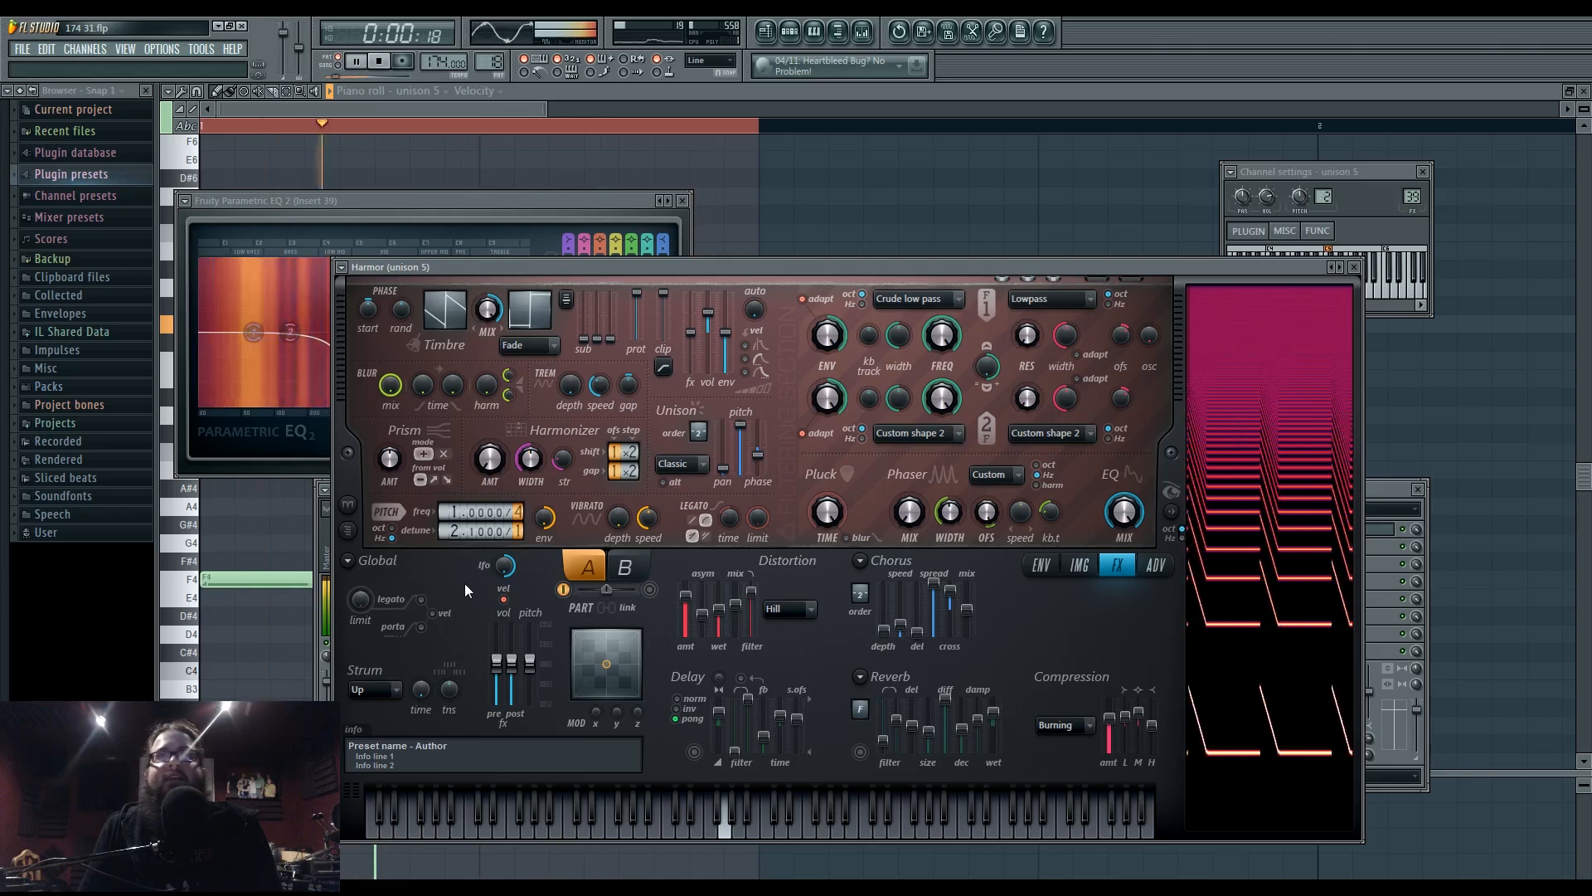
key(space)
key(c)
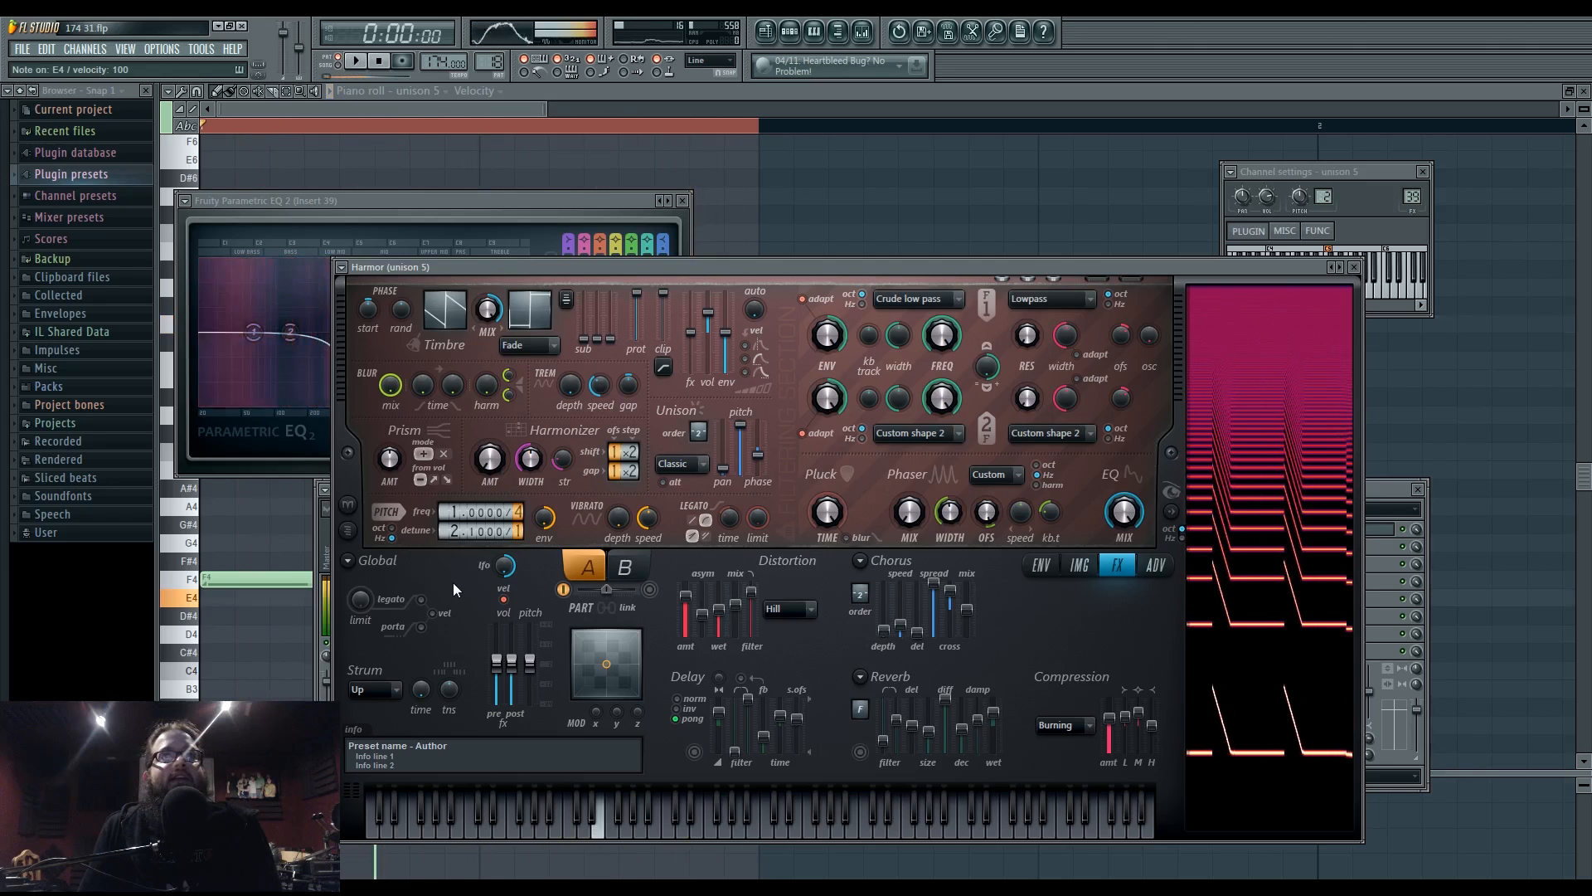
key(x)
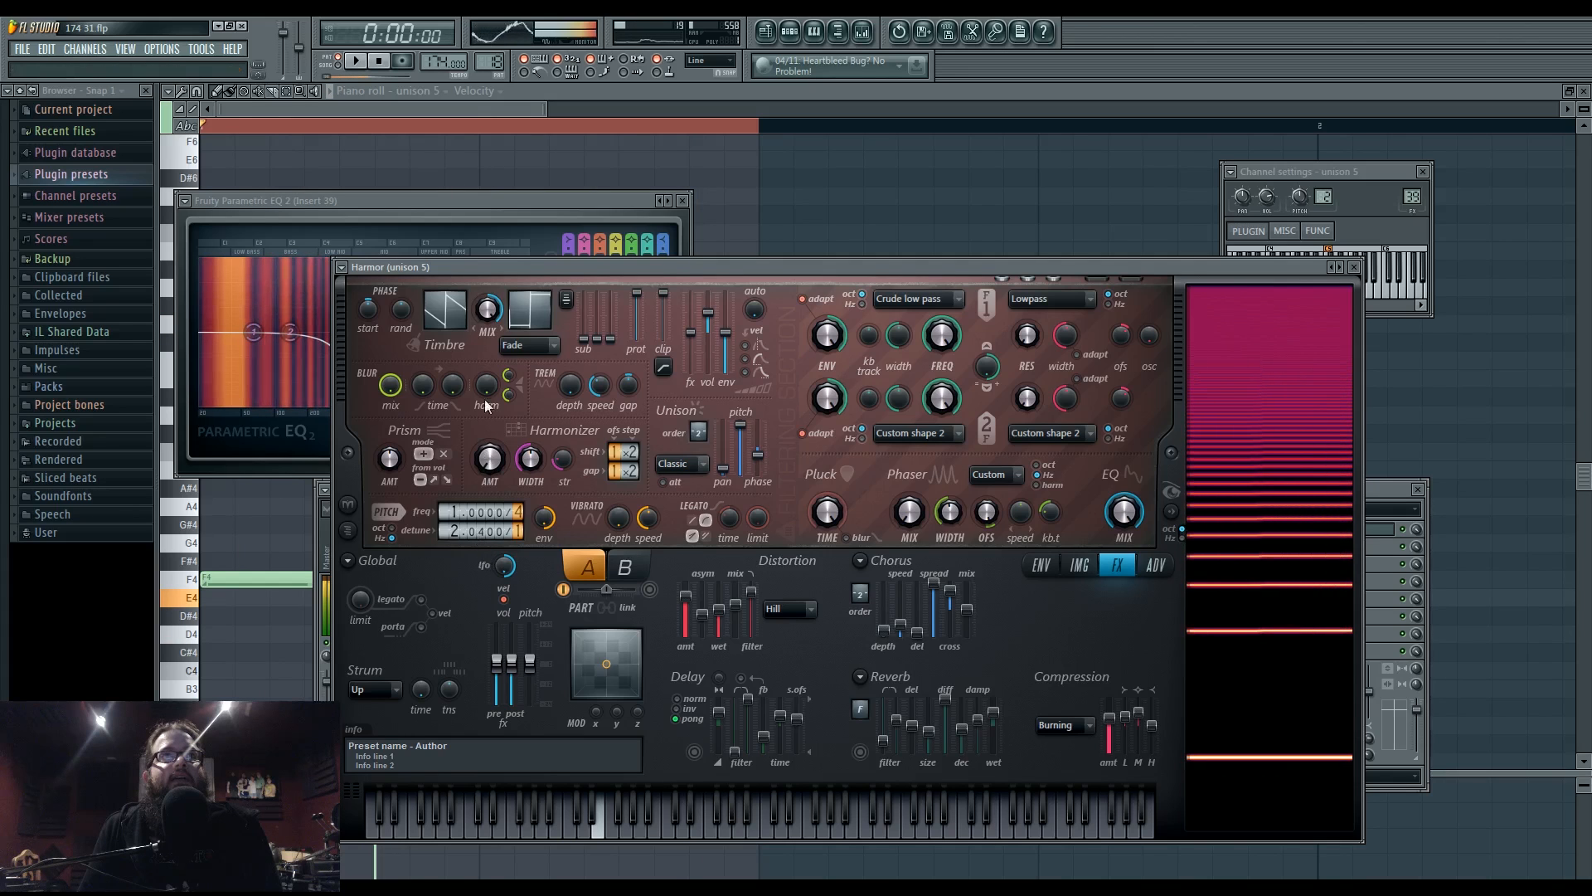
- Turn Harmor's Timbre MIX knob fully down to 0% and play the clip to hear it
drag(487, 310, 487, 390)
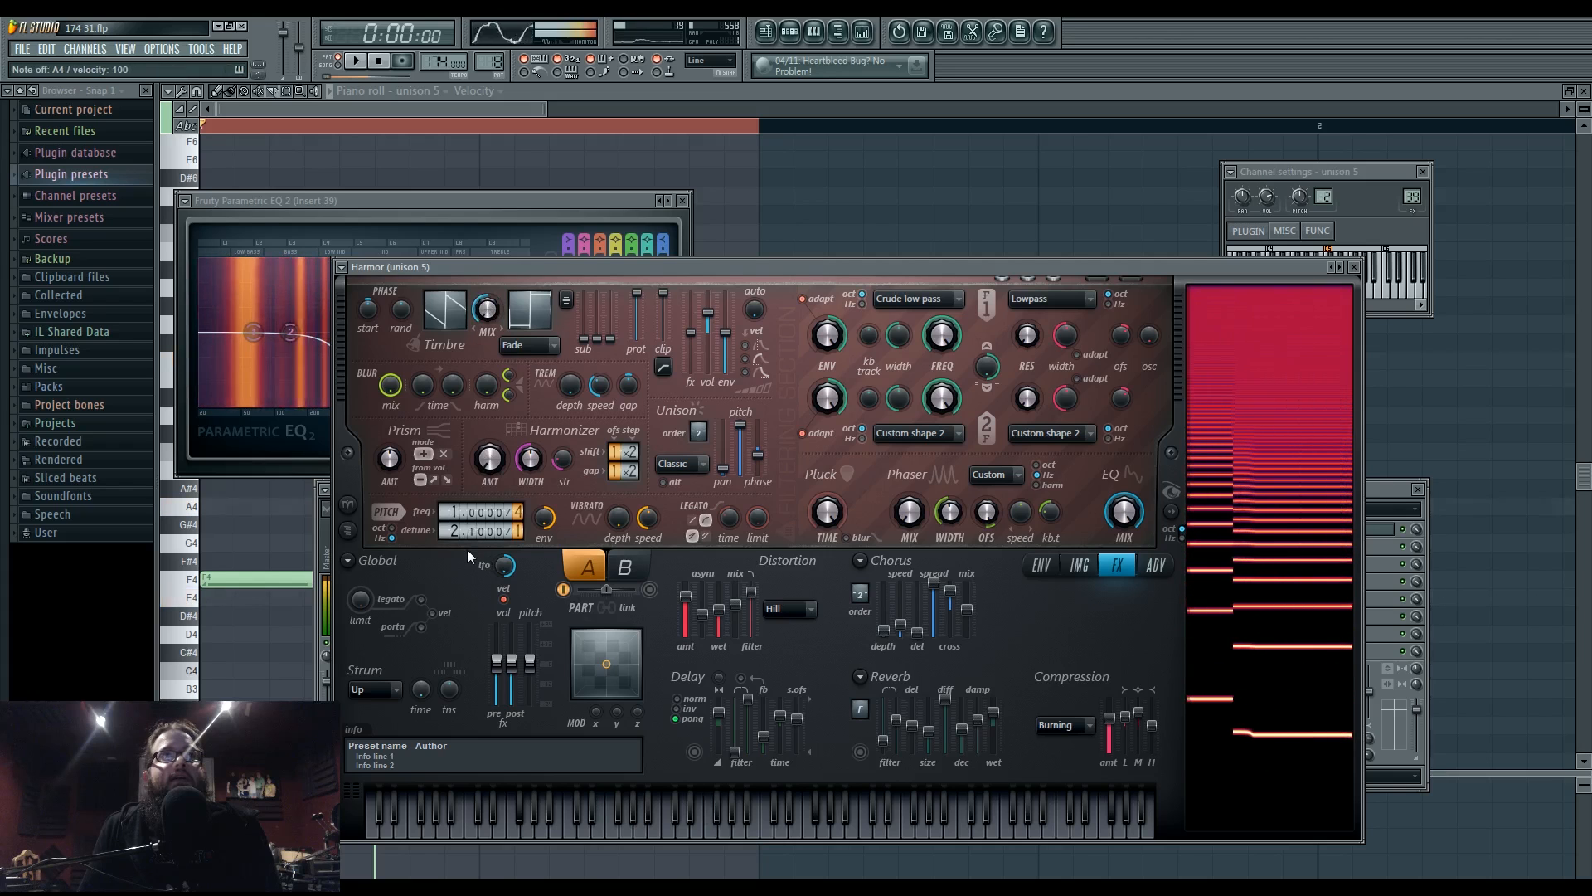
key(space)
click(258, 509)
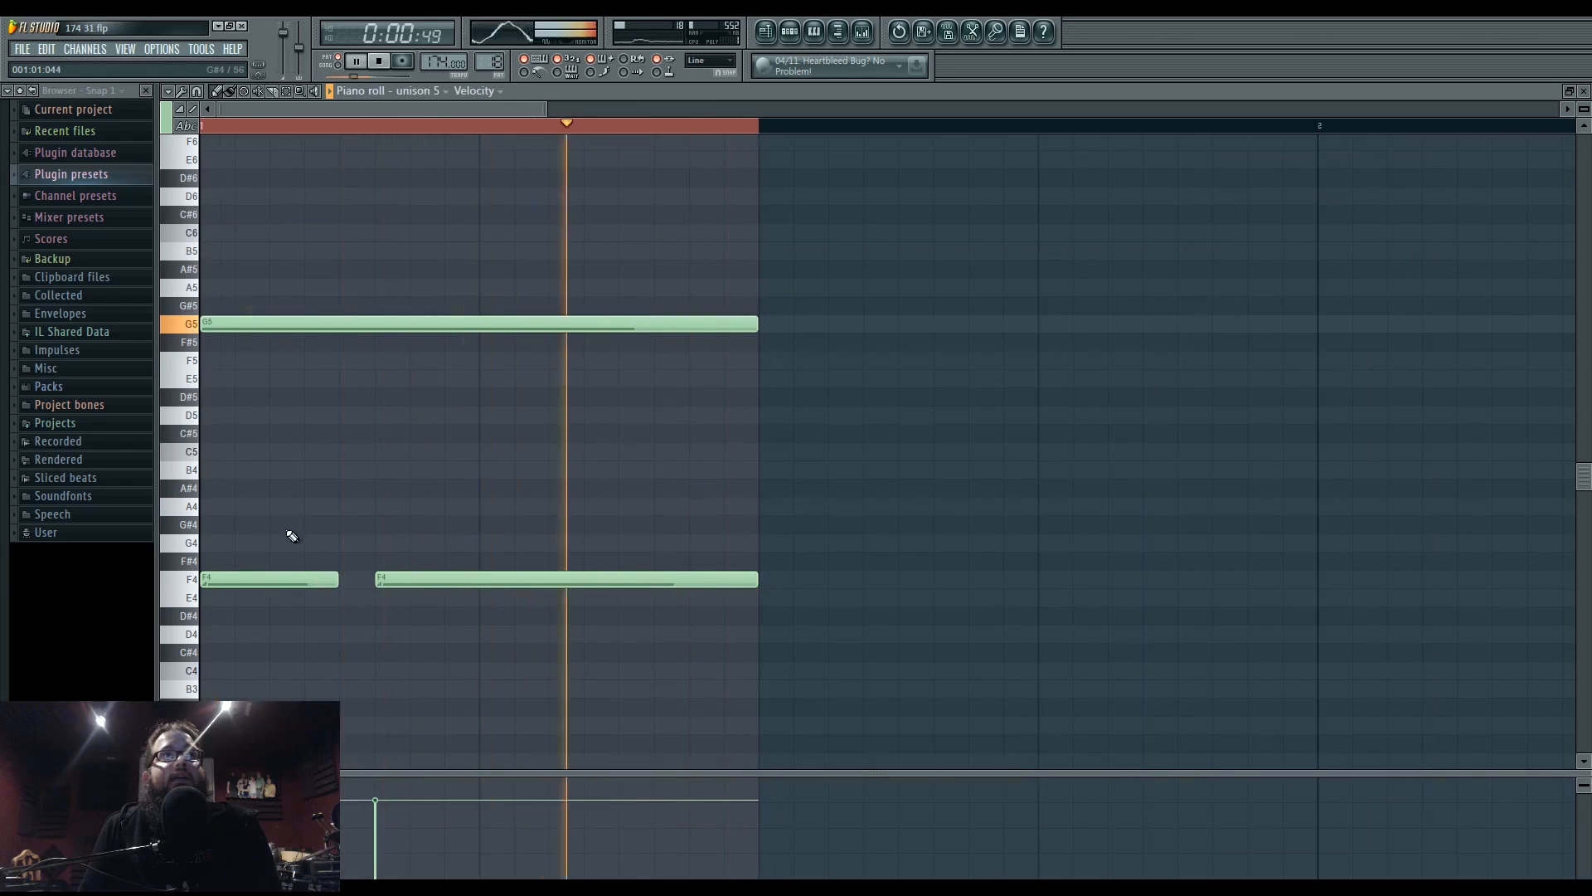
- Move unison 5's long note up to F6 in the piano roll
drag(258, 324, 257, 234)
drag(264, 231, 274, 746)
drag(265, 669, 278, 146)
key(space)
scroll(350, 383, up, 5)
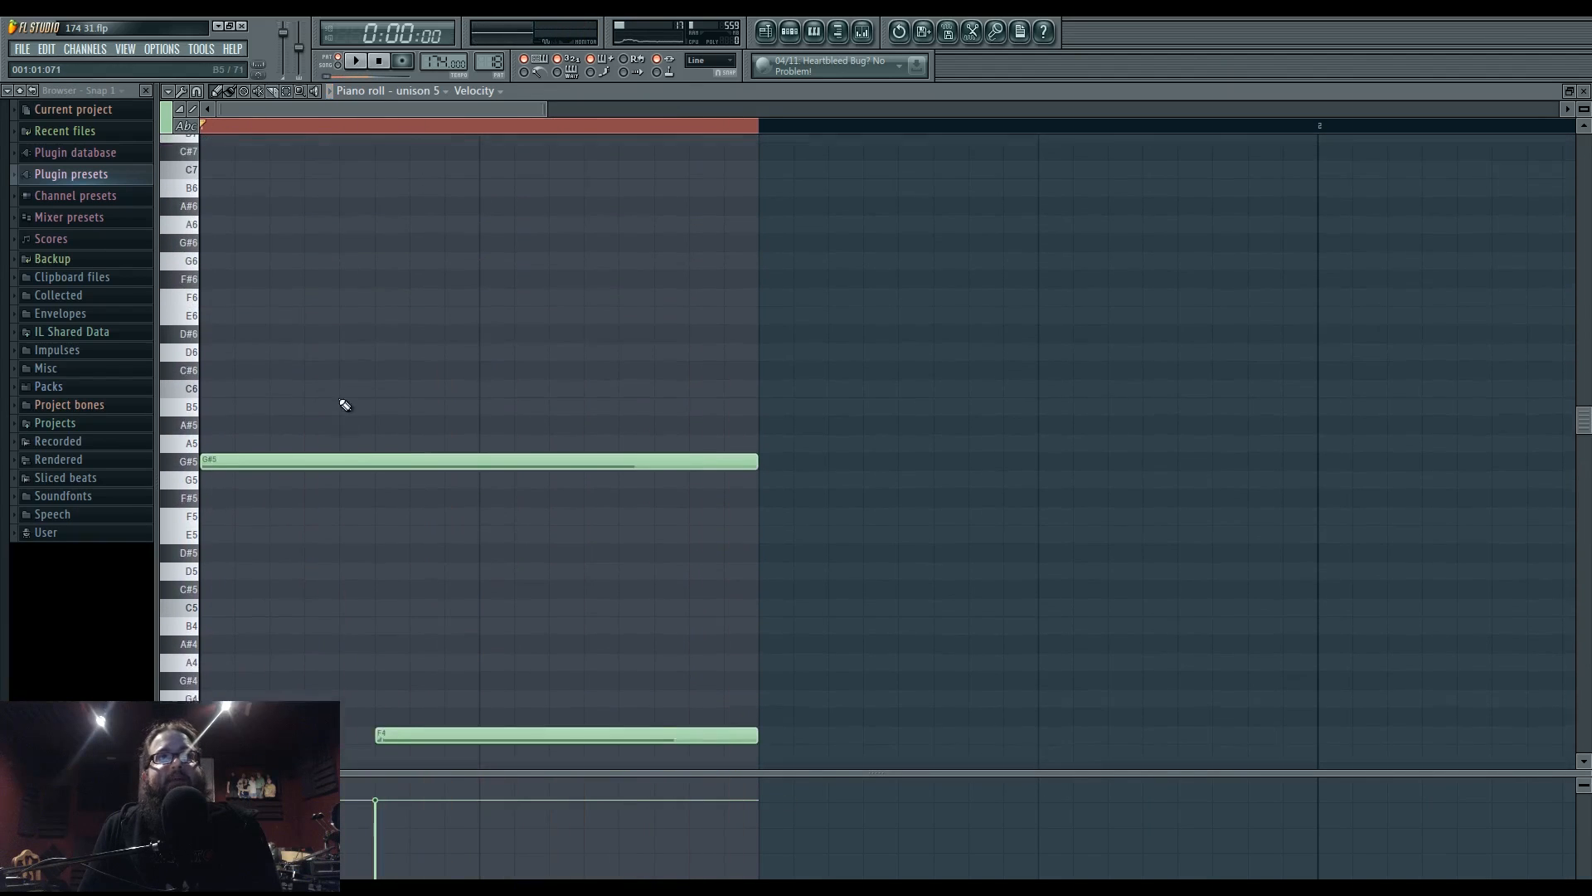
drag(316, 473, 291, 245)
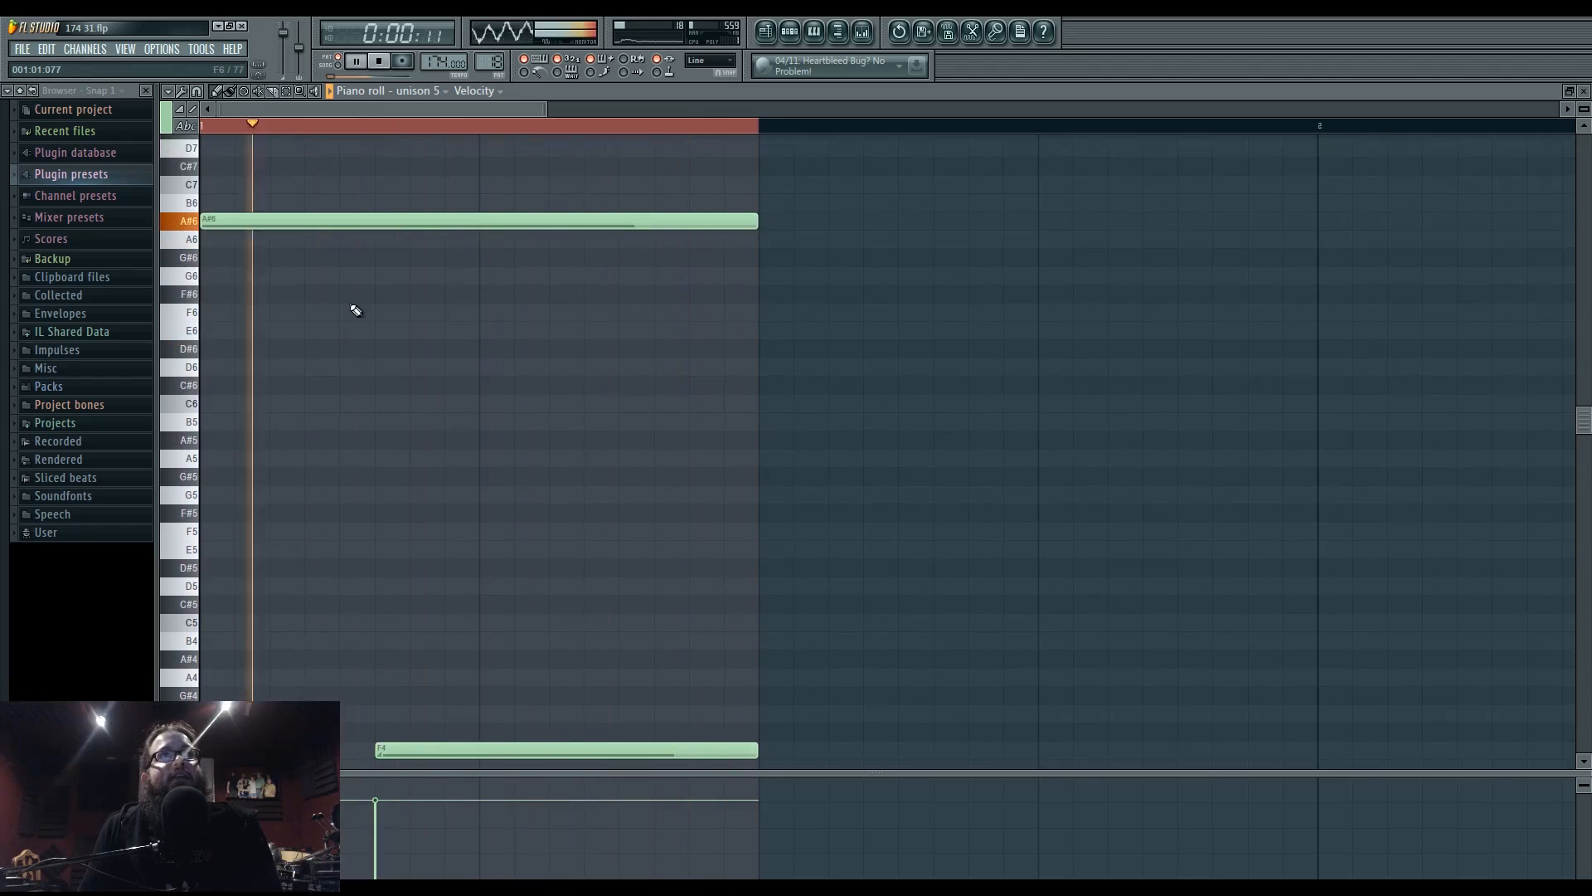
- Delete one F4 note, shorten the remaining F4 note, and return to the song playlist
right_click(493, 750)
scroll(394, 470, up, 2)
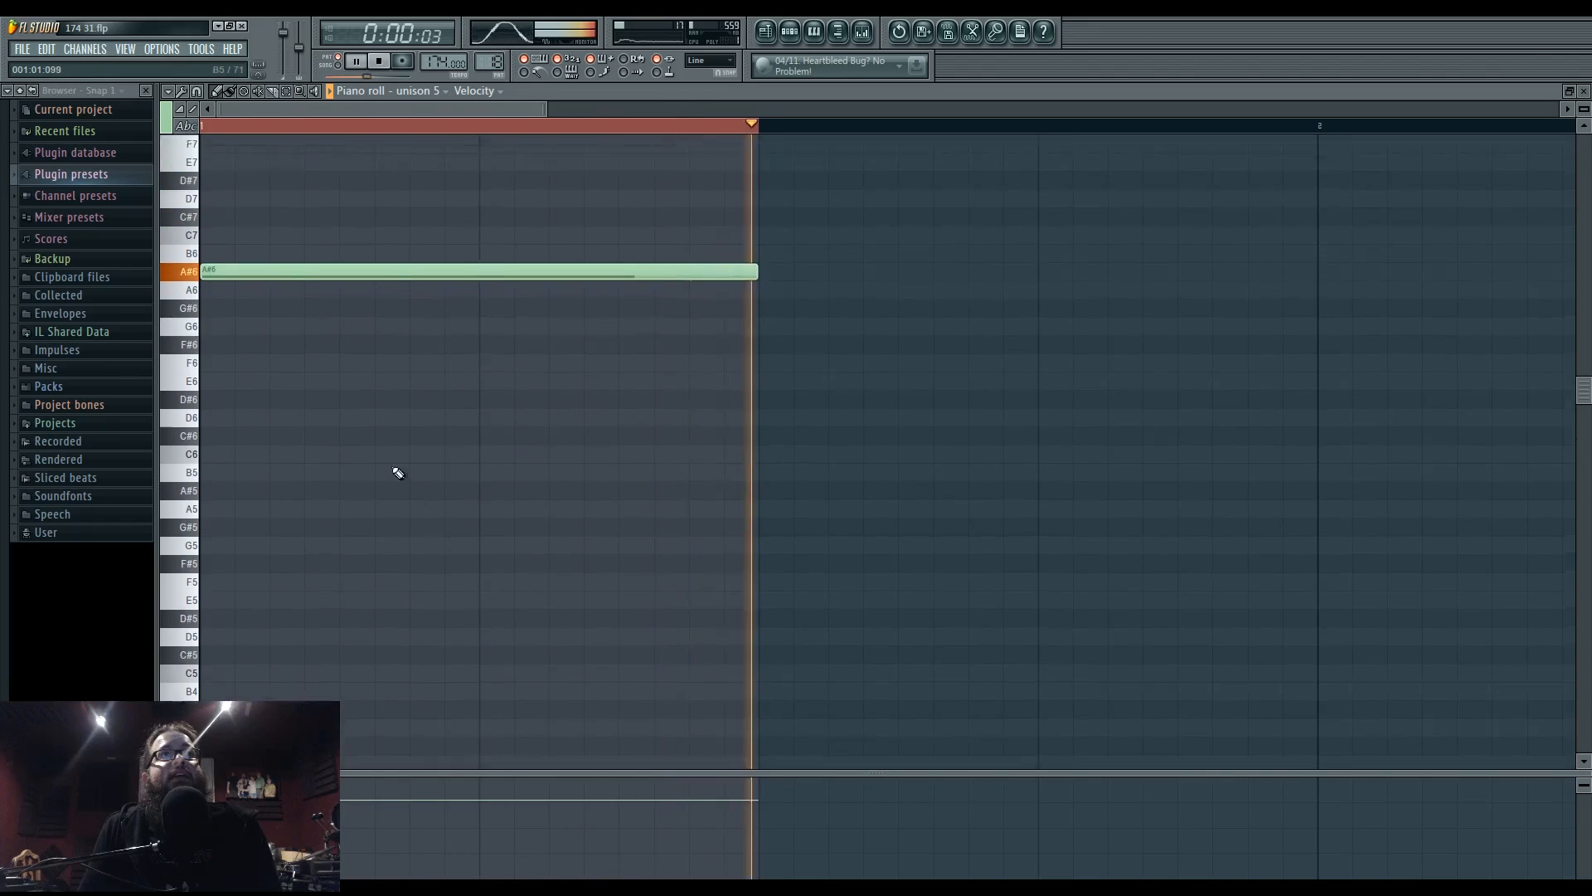
mouse_move(302, 312)
mouse_down()
mouse_move(304, 381)
mouse_move(314, 325)
mouse_move(327, 399)
mouse_up()
click(303, 327)
right_click(348, 322)
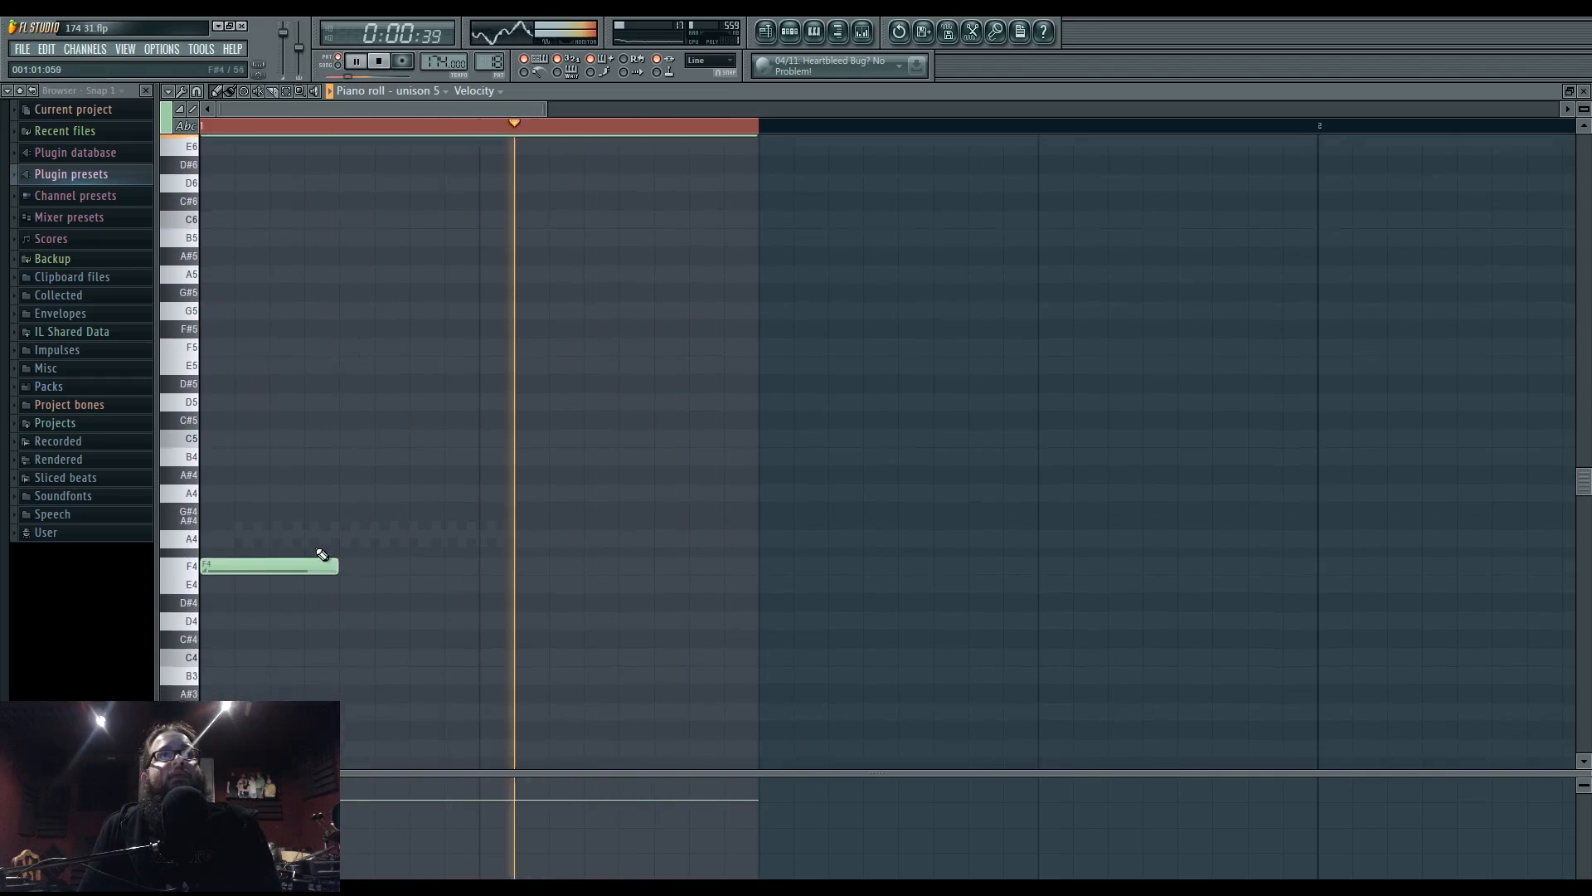
mouse_move(333, 565)
mouse_down()
mouse_move(235, 565)
mouse_move(479, 564)
mouse_move(355, 565)
mouse_up()
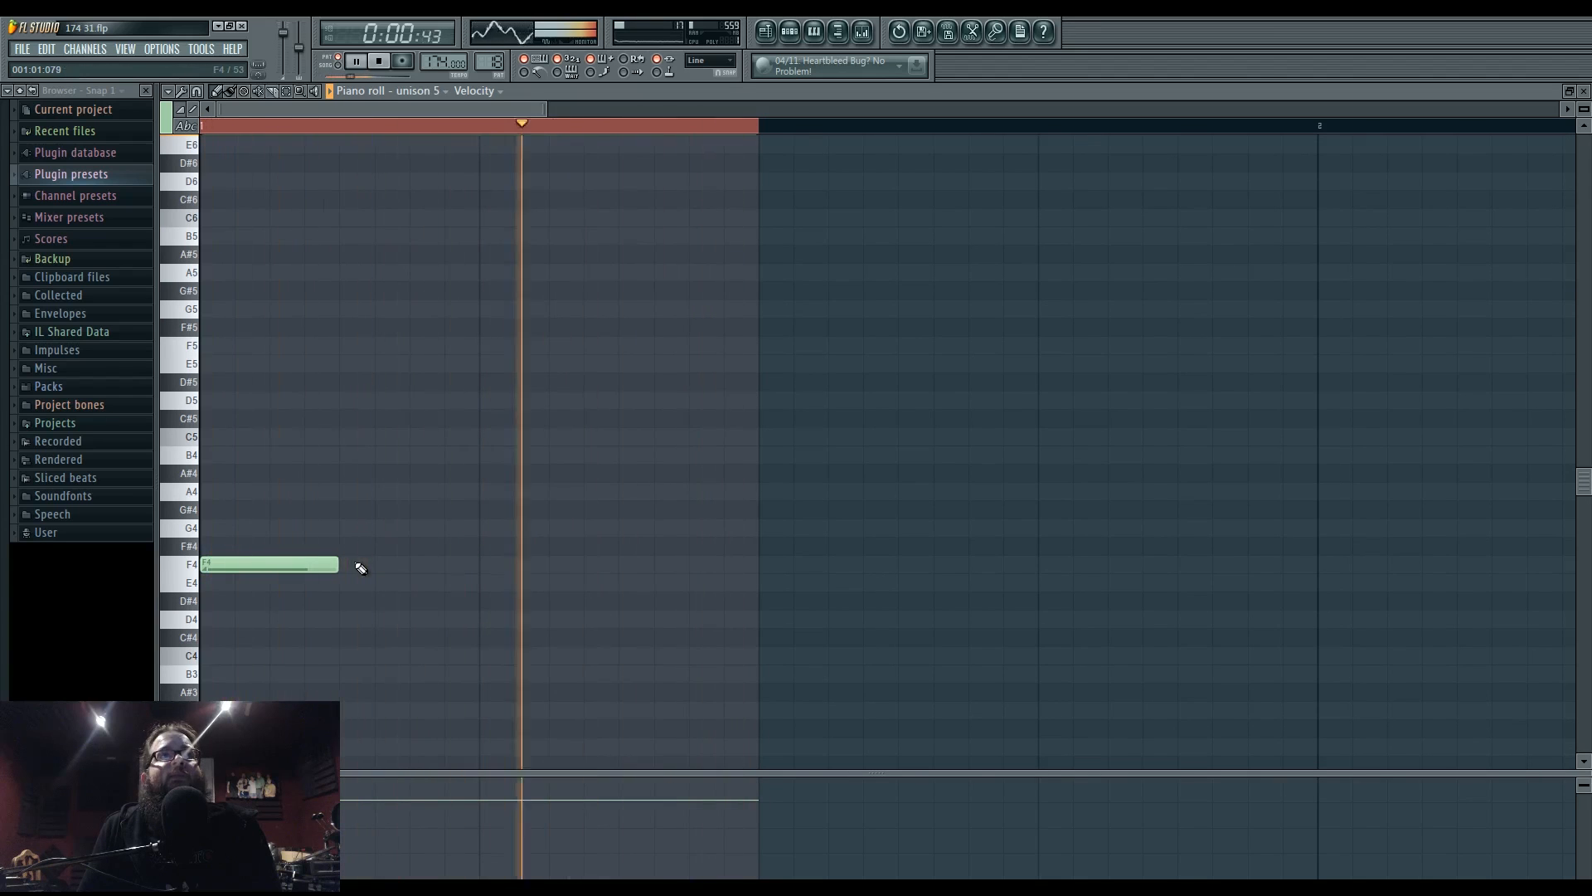
click(765, 31)
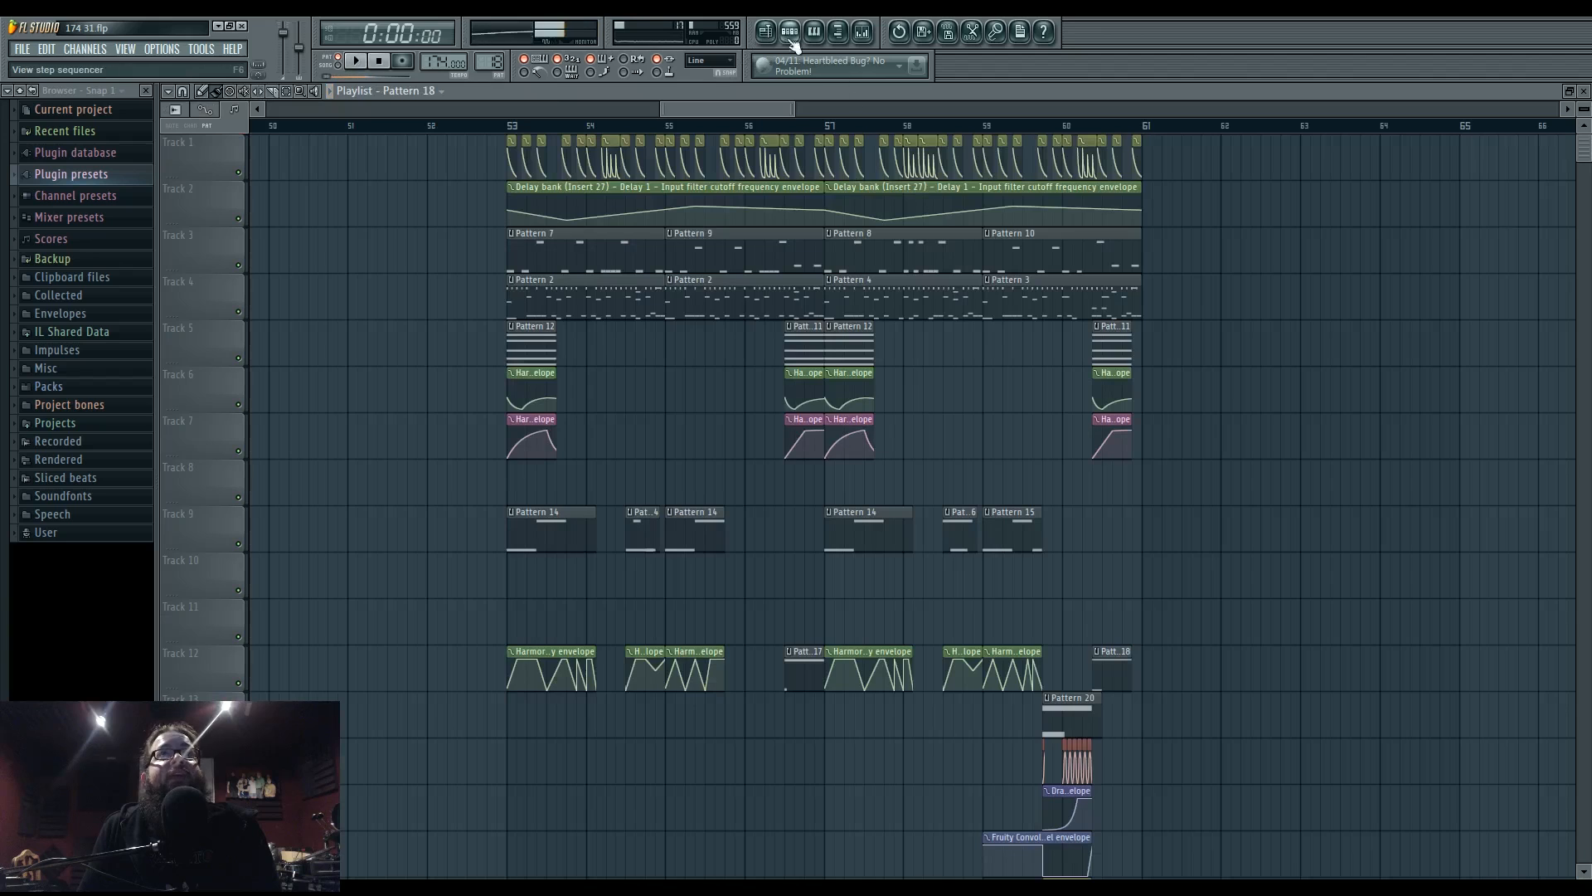
- From Pattern 18's Channel Rack, drag unison 5's long note from F6 to F4, then view bar 56
click(790, 36)
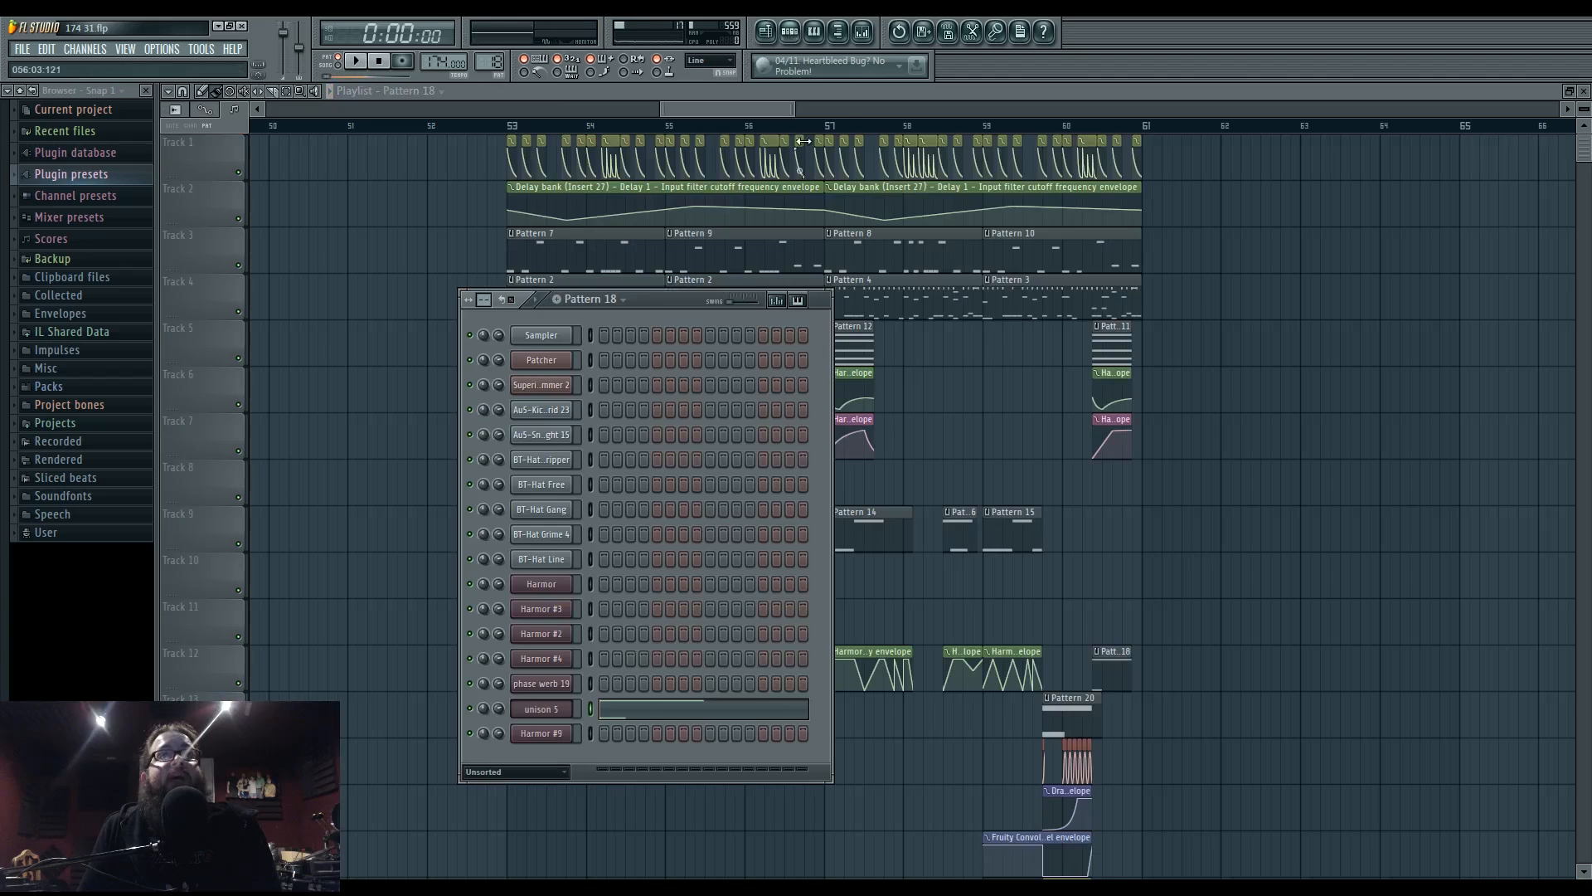
click(634, 711)
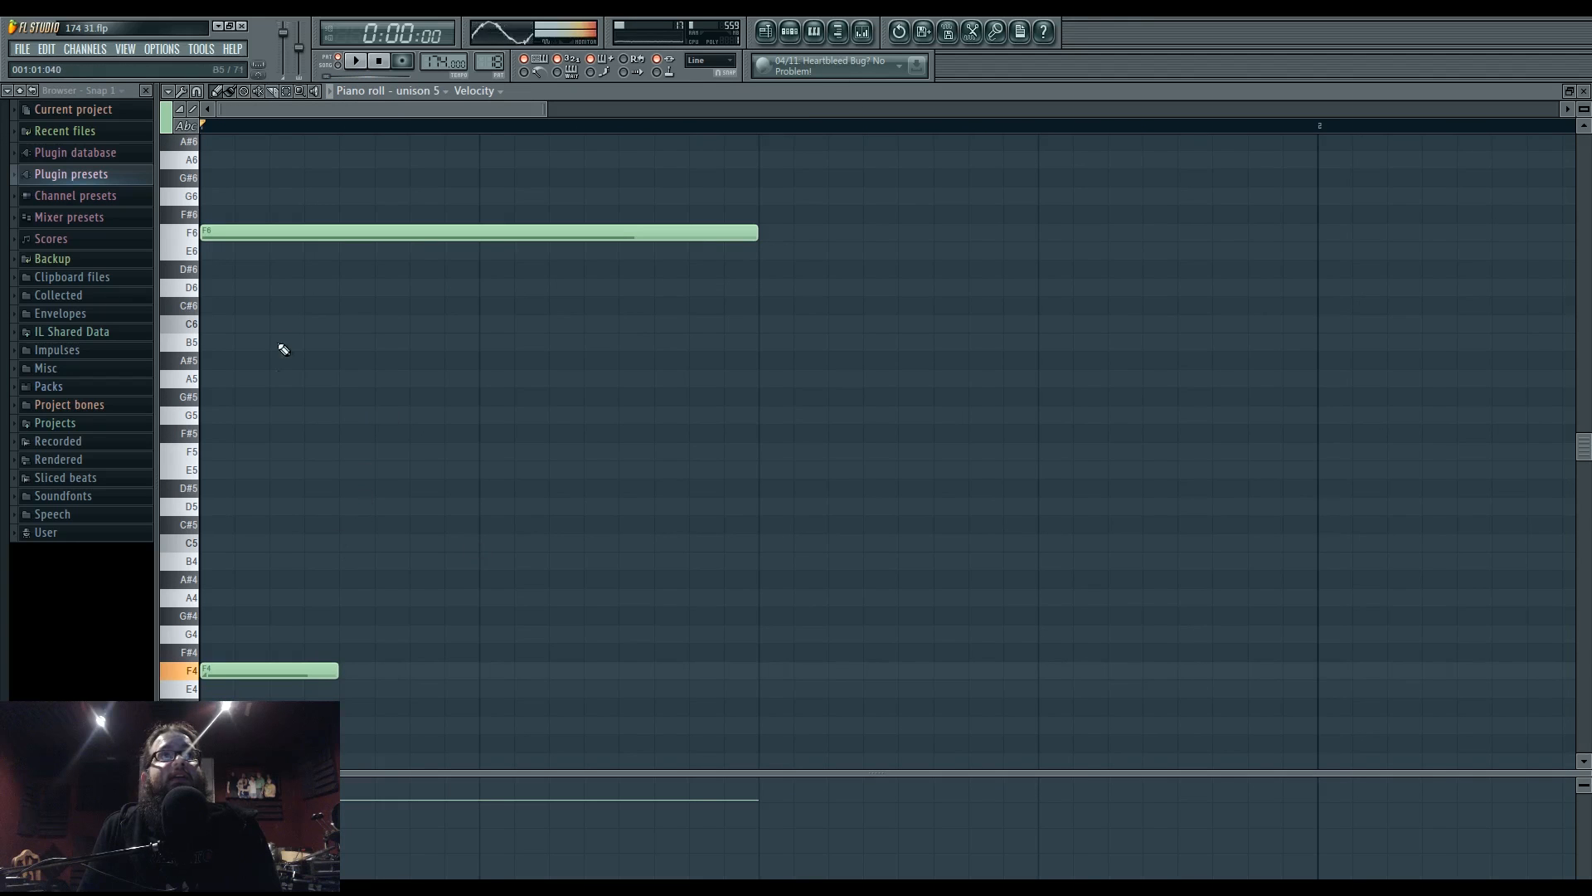
drag(318, 232, 307, 670)
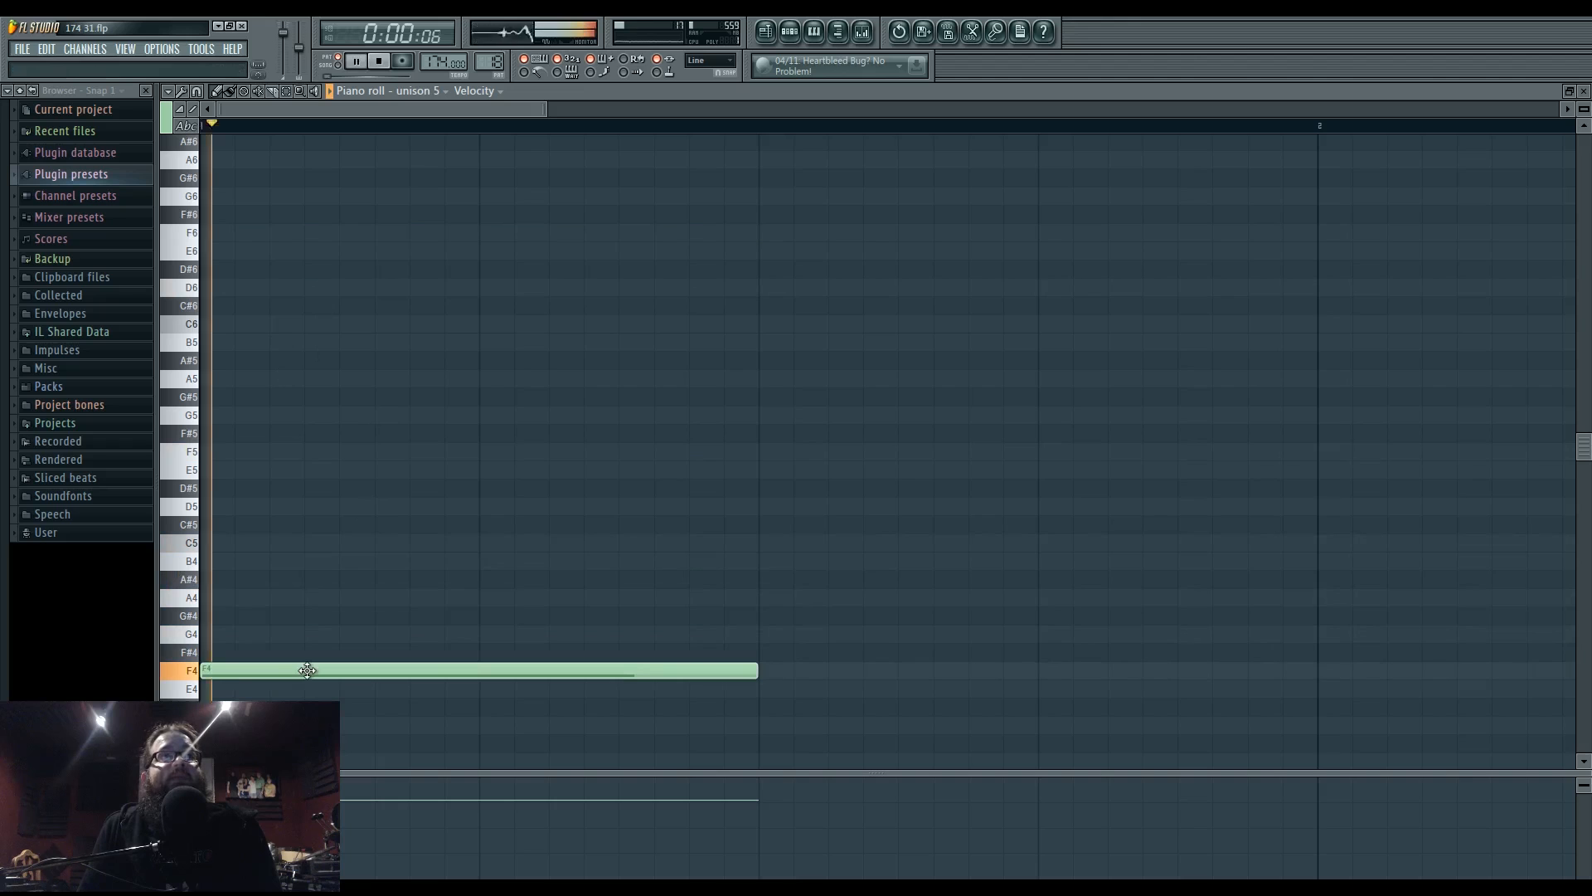
click(768, 32)
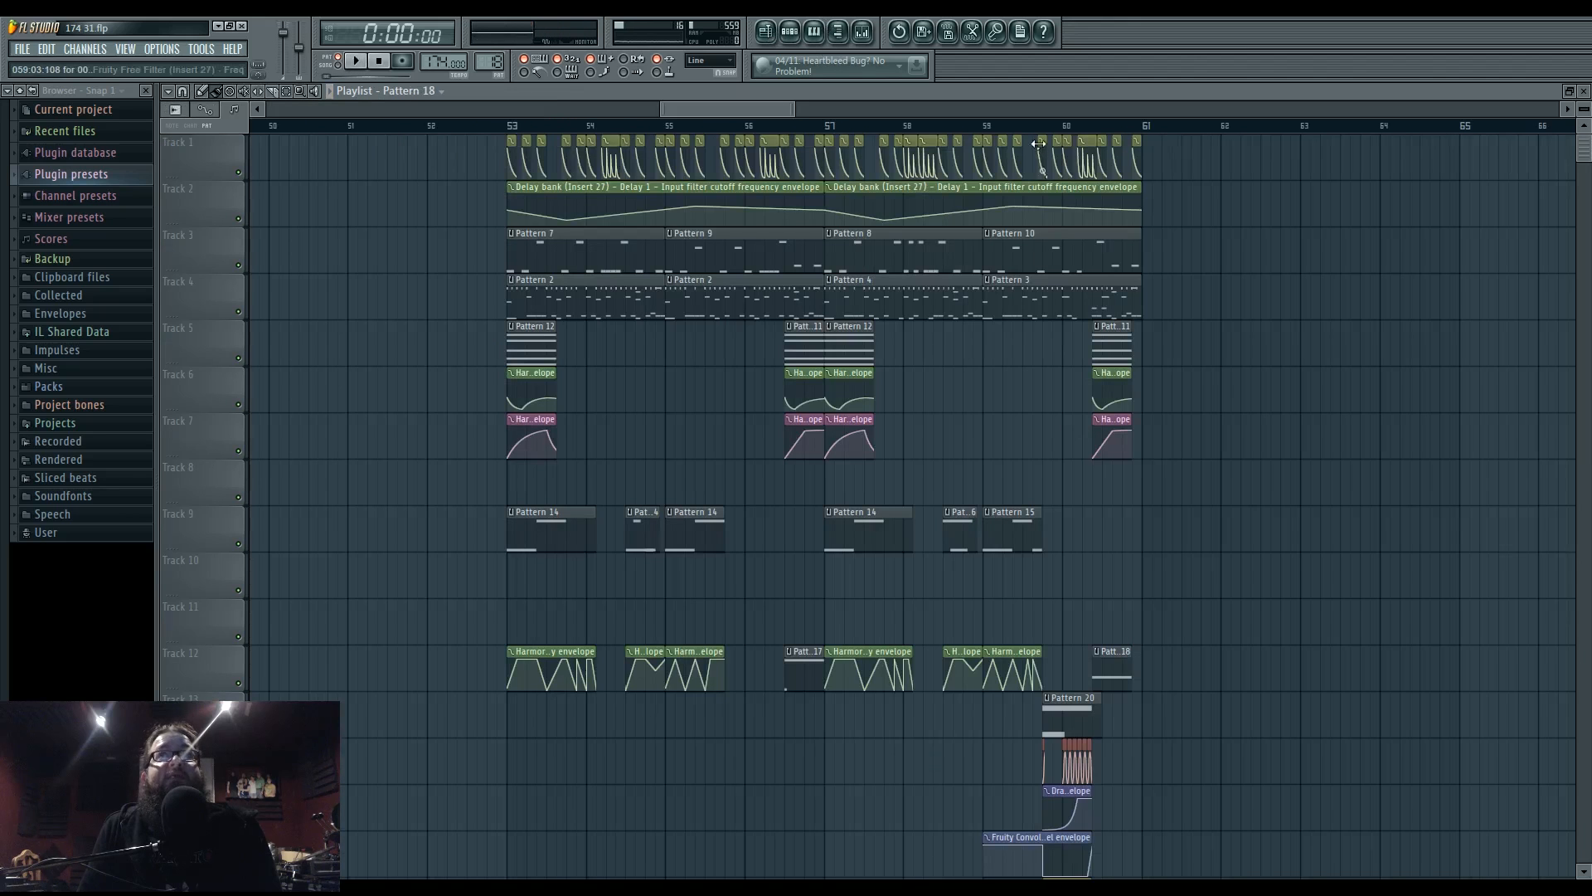
scroll(1059, 571, up, 3)
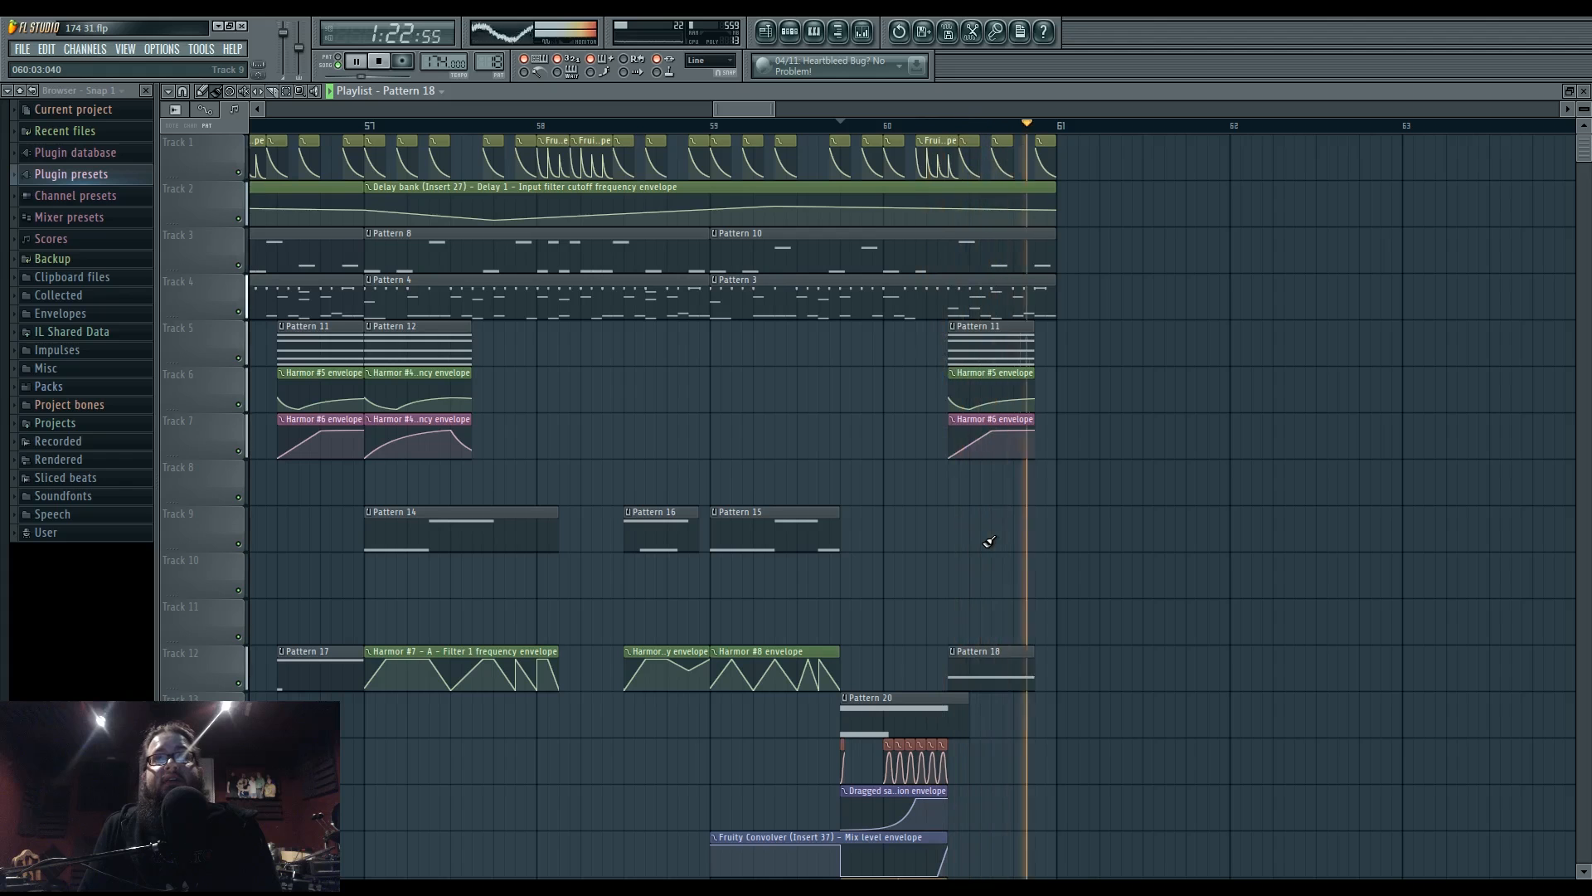
drag(854, 544, 1057, 547)
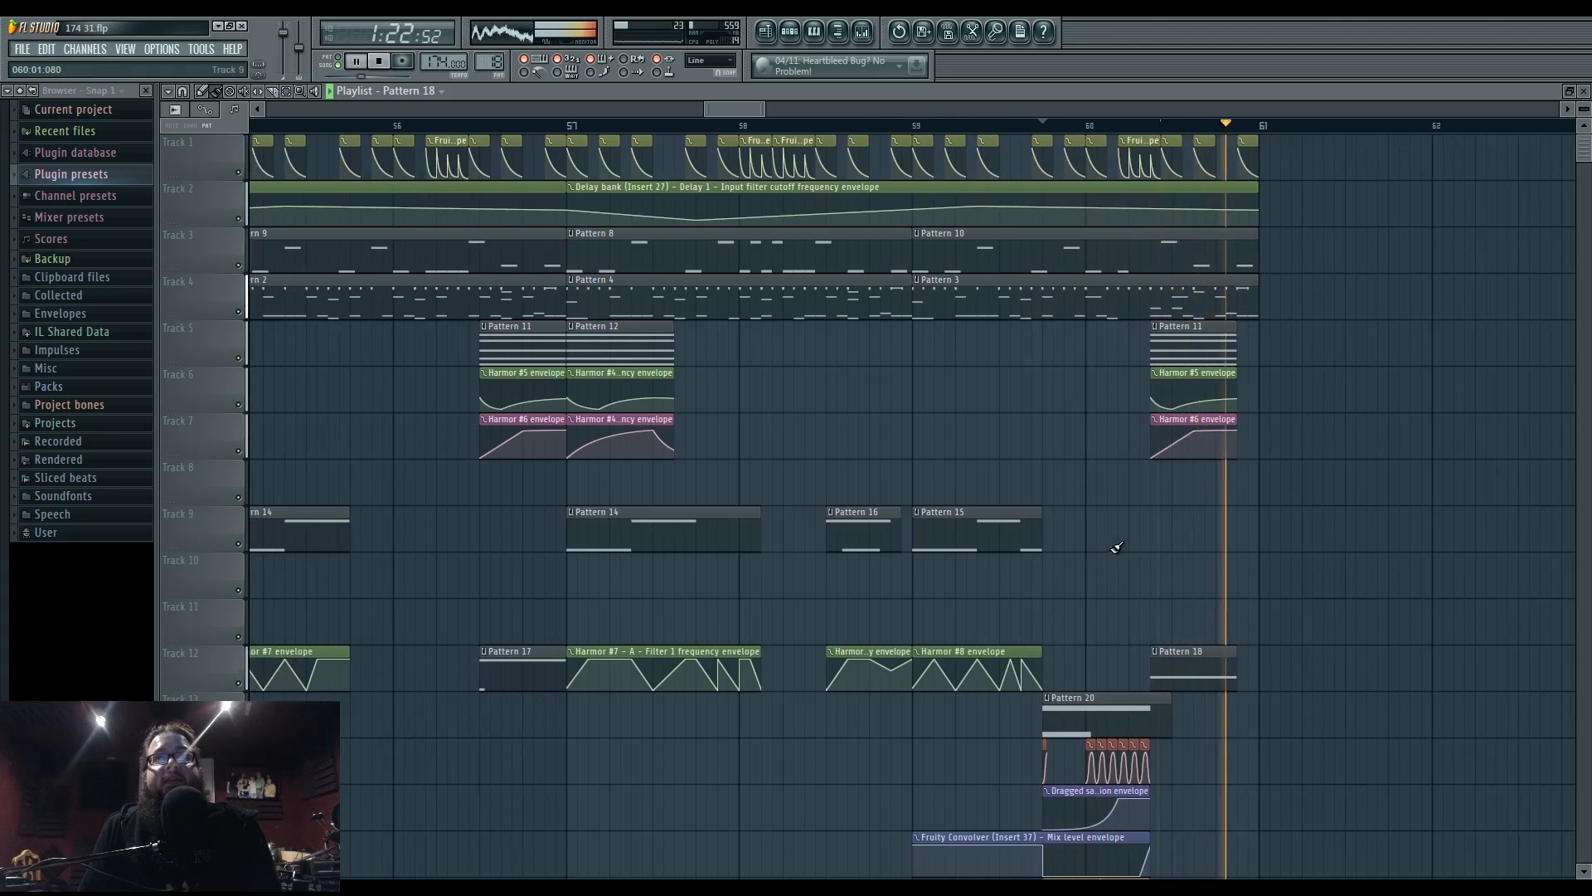
scroll(1143, 544, up, 3)
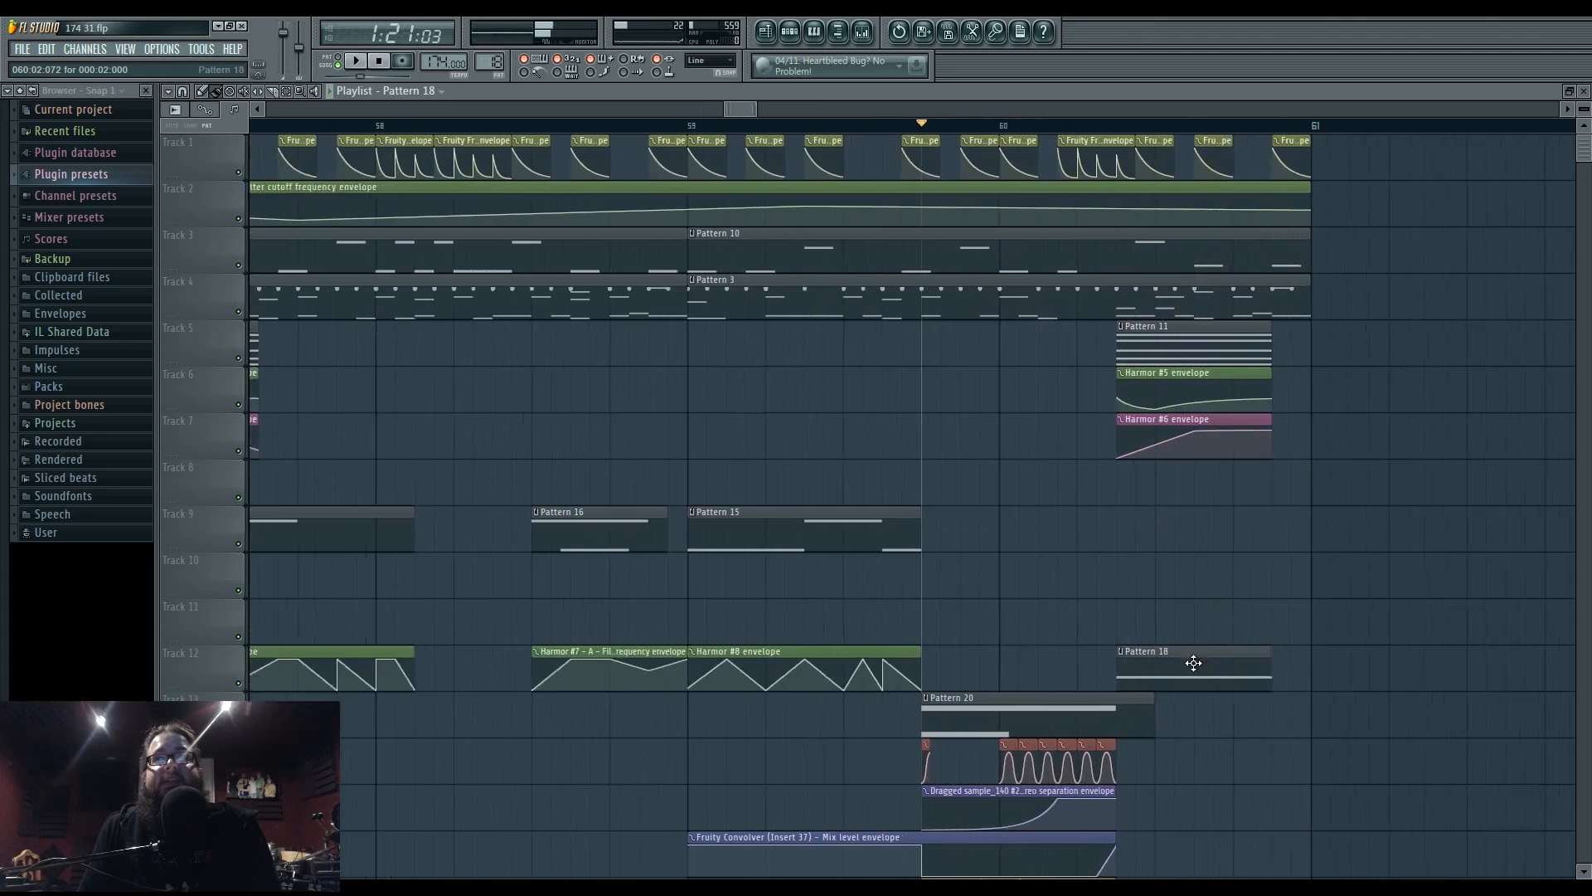
double_click(1121, 334)
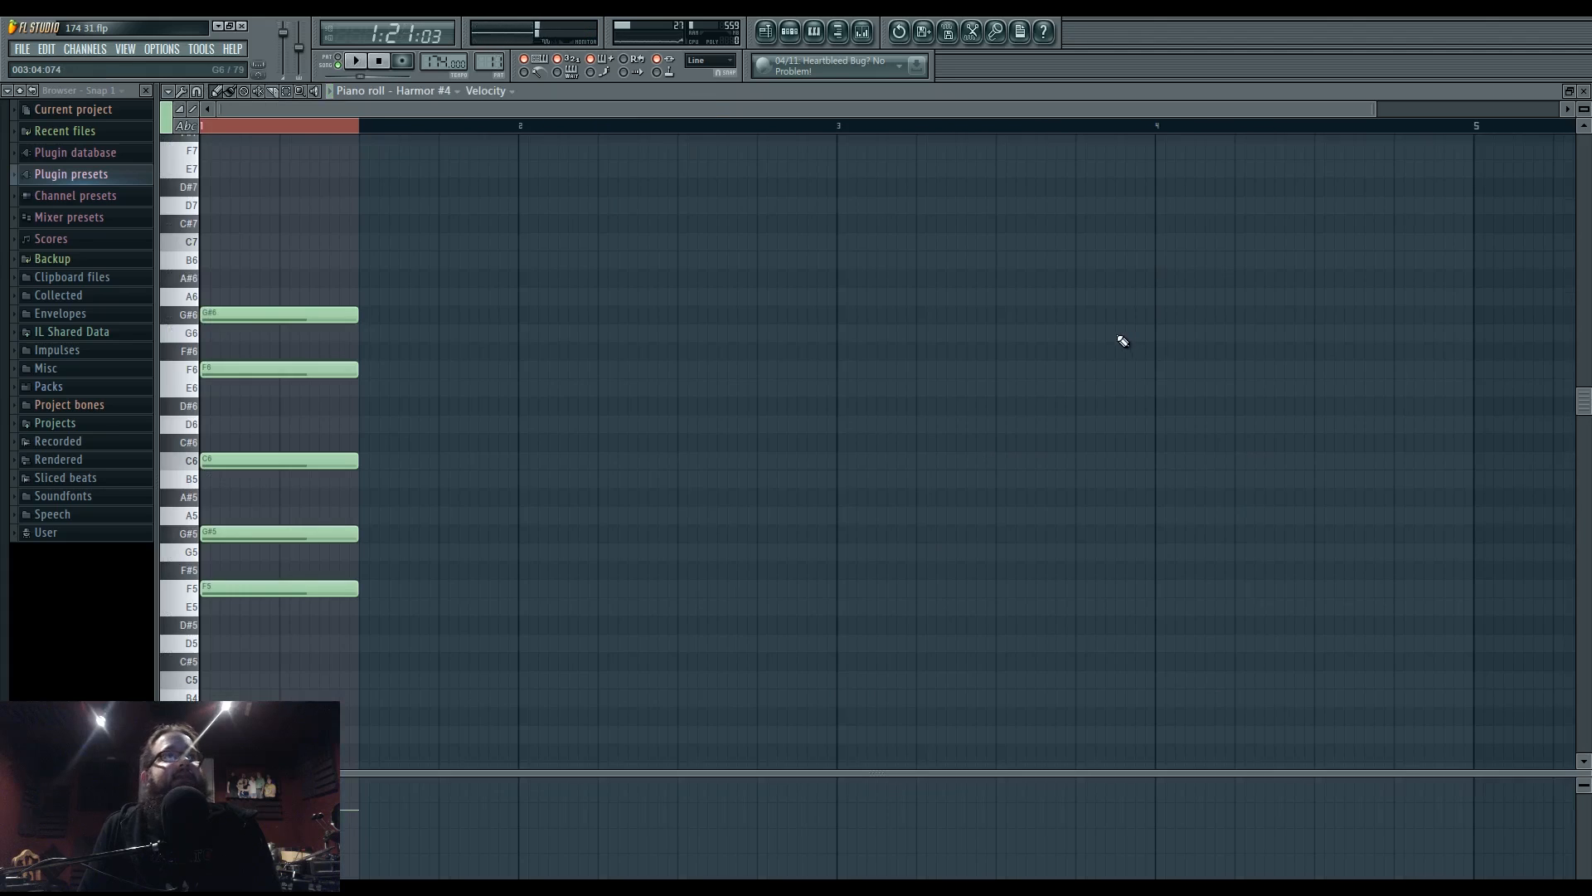
click(767, 34)
double_click(1167, 688)
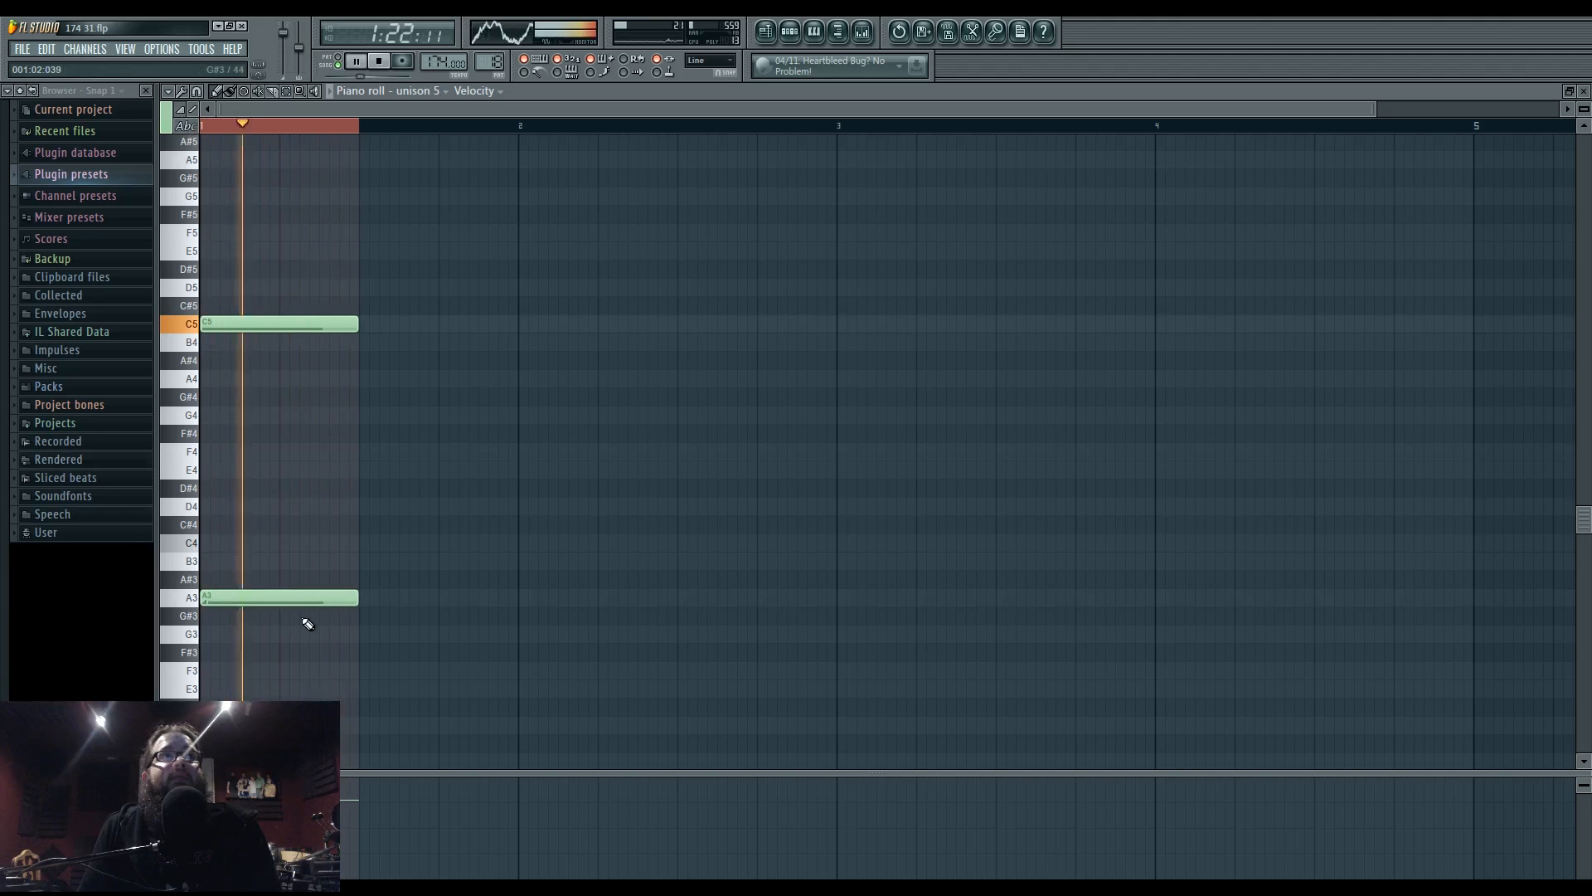
click(765, 31)
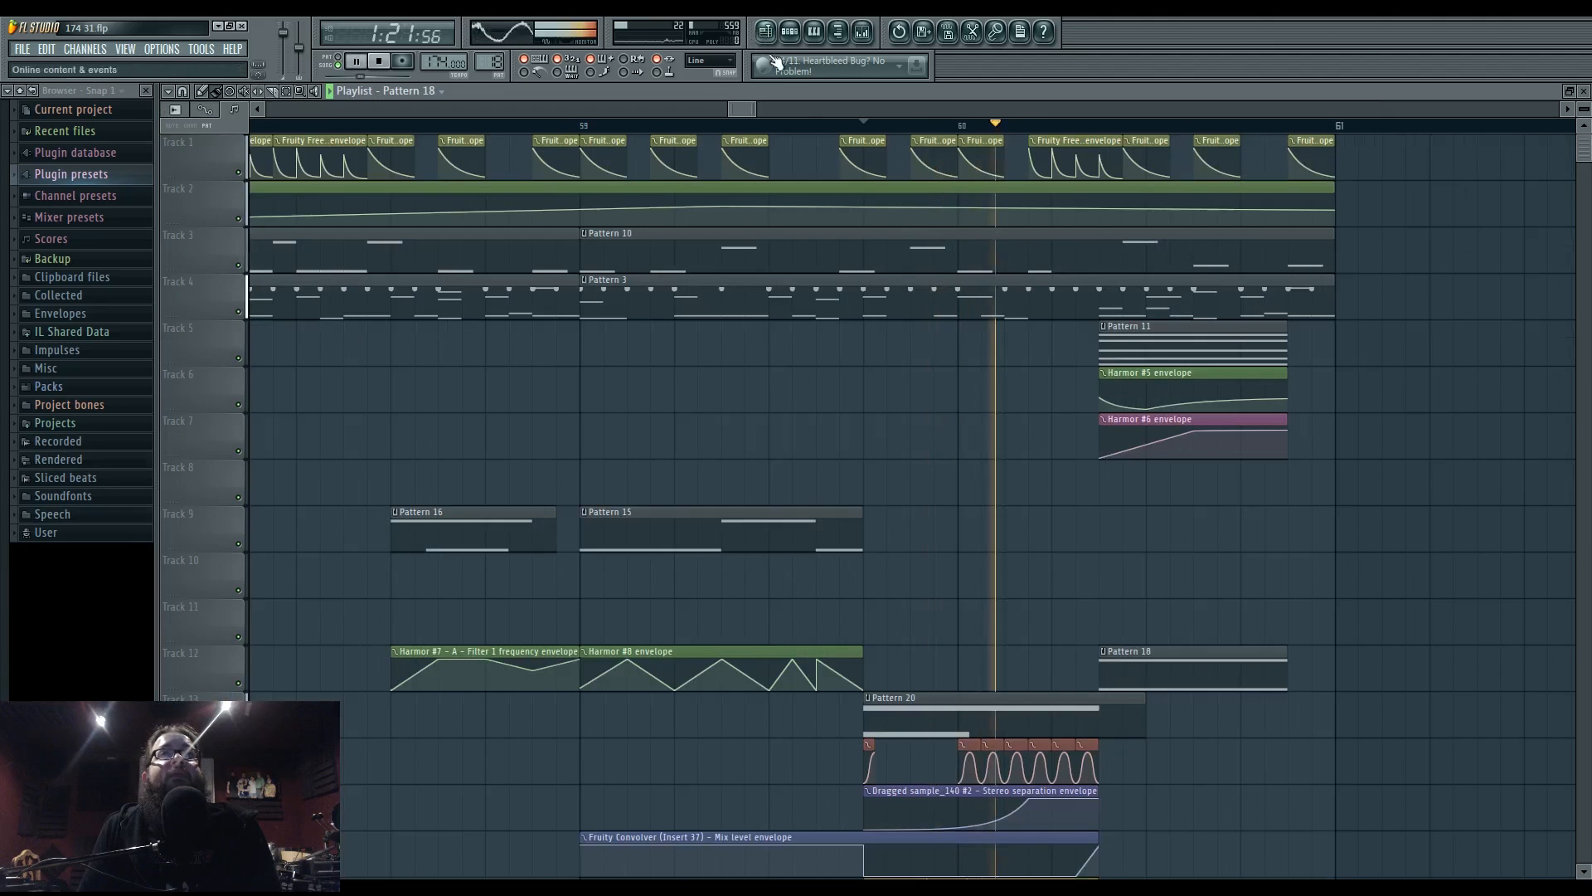
key(space)
drag(882, 455, 954, 479)
scroll(952, 479, down, 6)
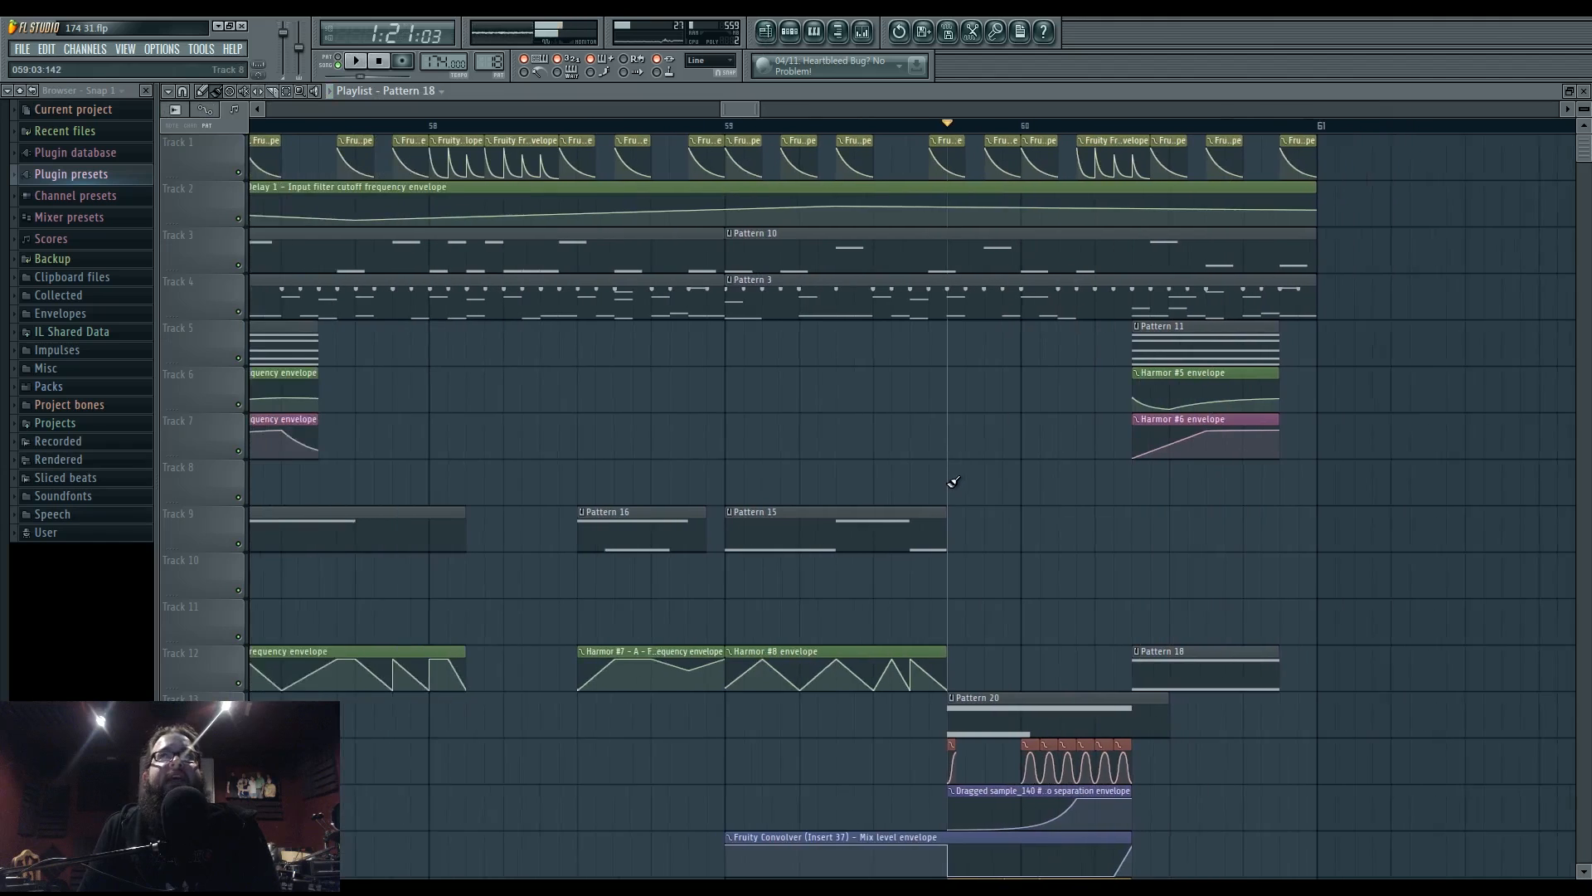
drag(884, 442, 1075, 463)
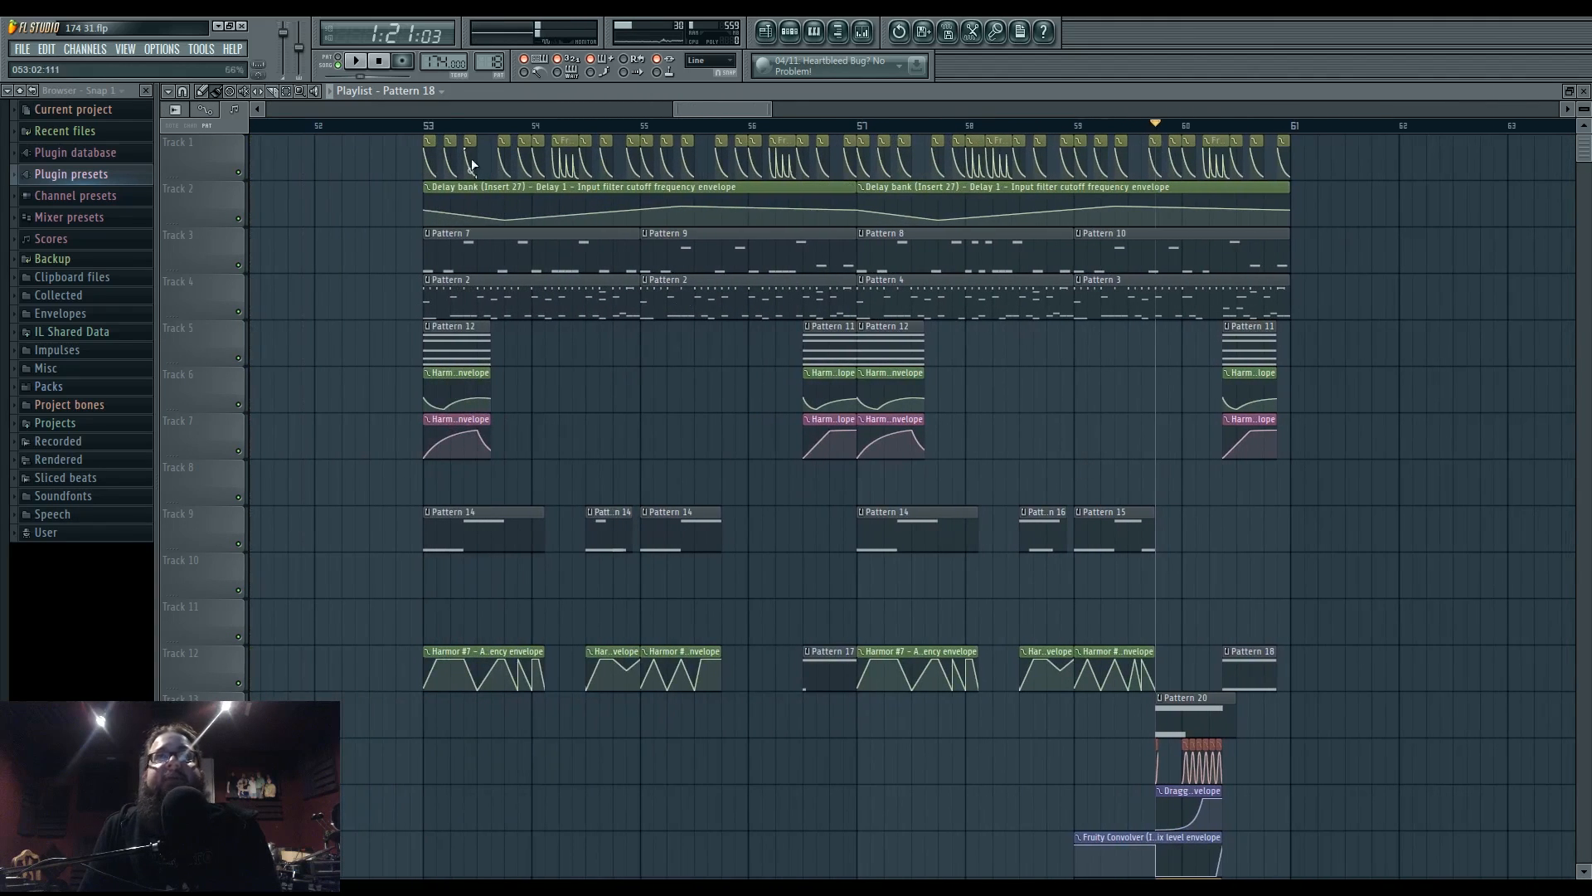
key(space)
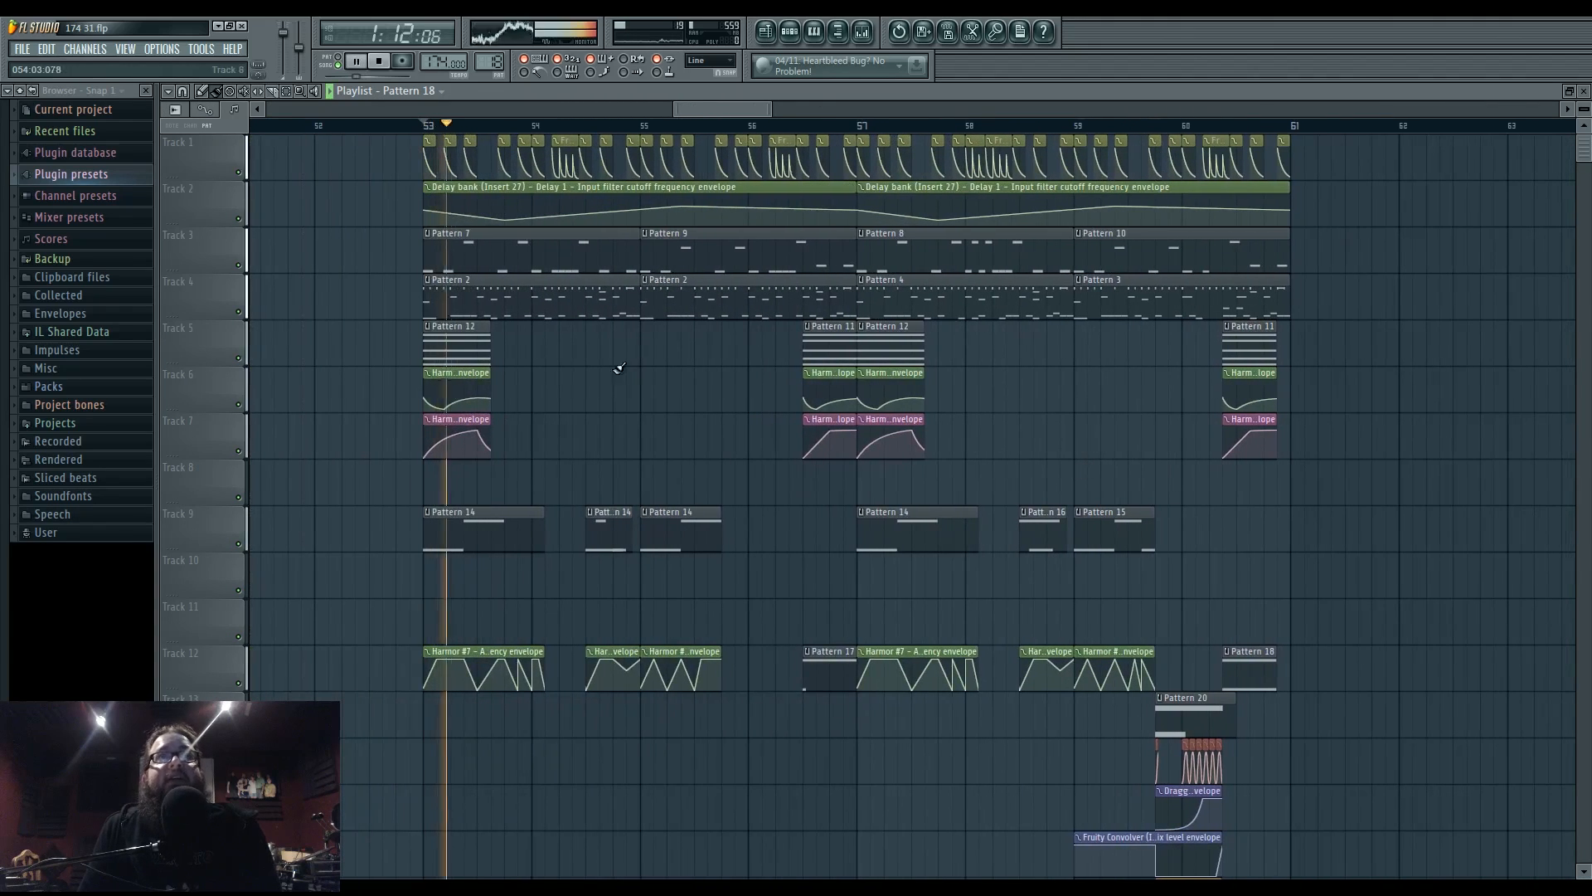
click(863, 33)
- Make band 1 of insert 37's Parametric EQ 2 a high-pass with cutoff around 29 Hz
click(944, 555)
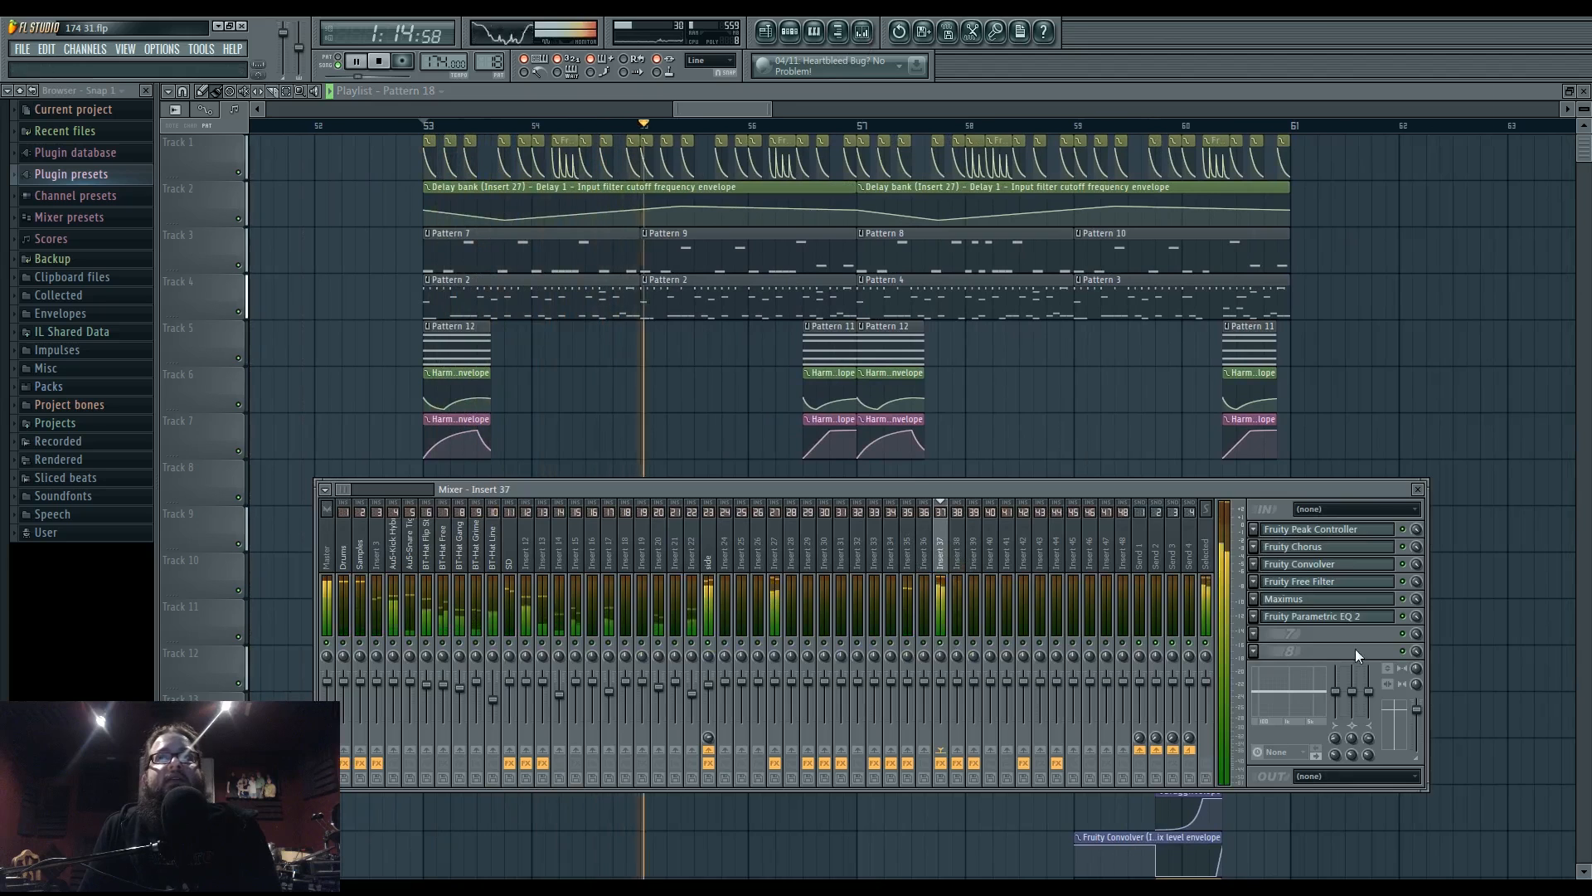
click(1351, 618)
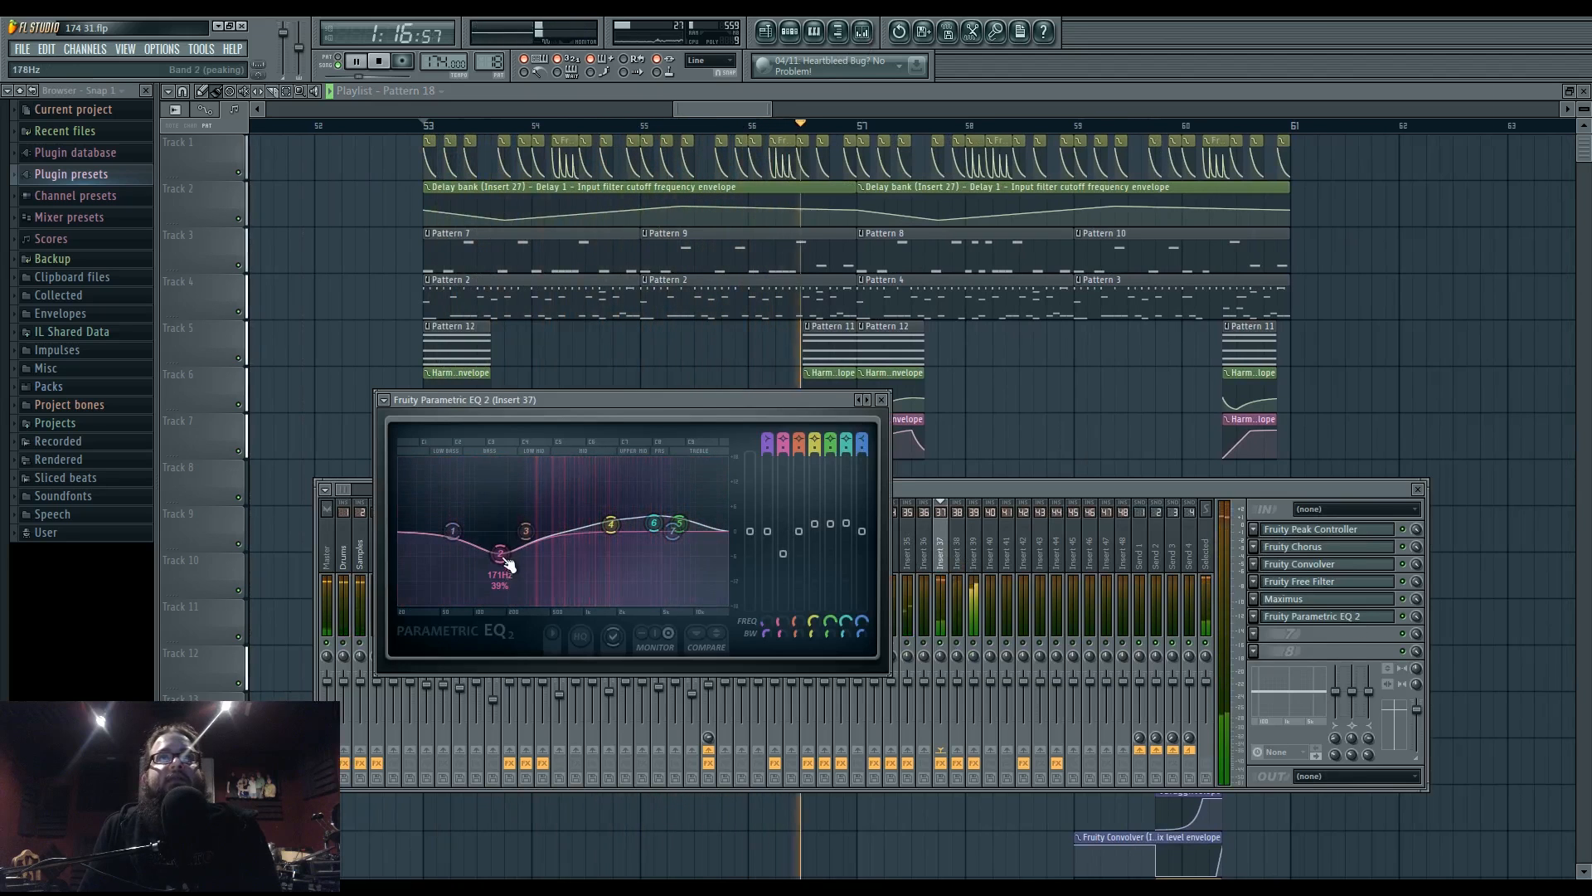
right_click(452, 530)
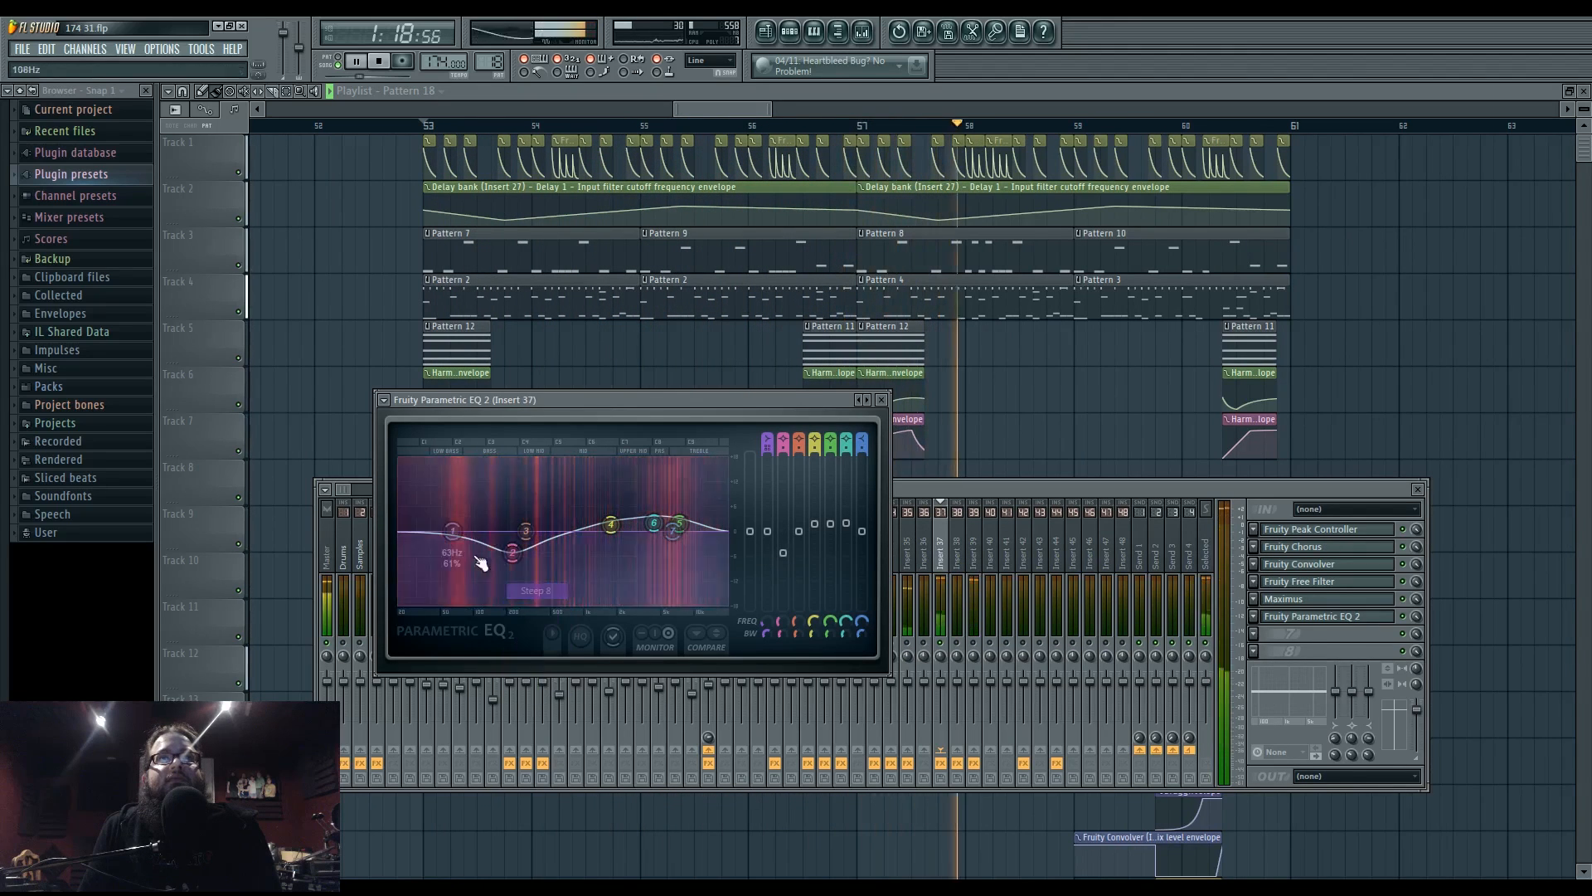
mouse_move(487, 576)
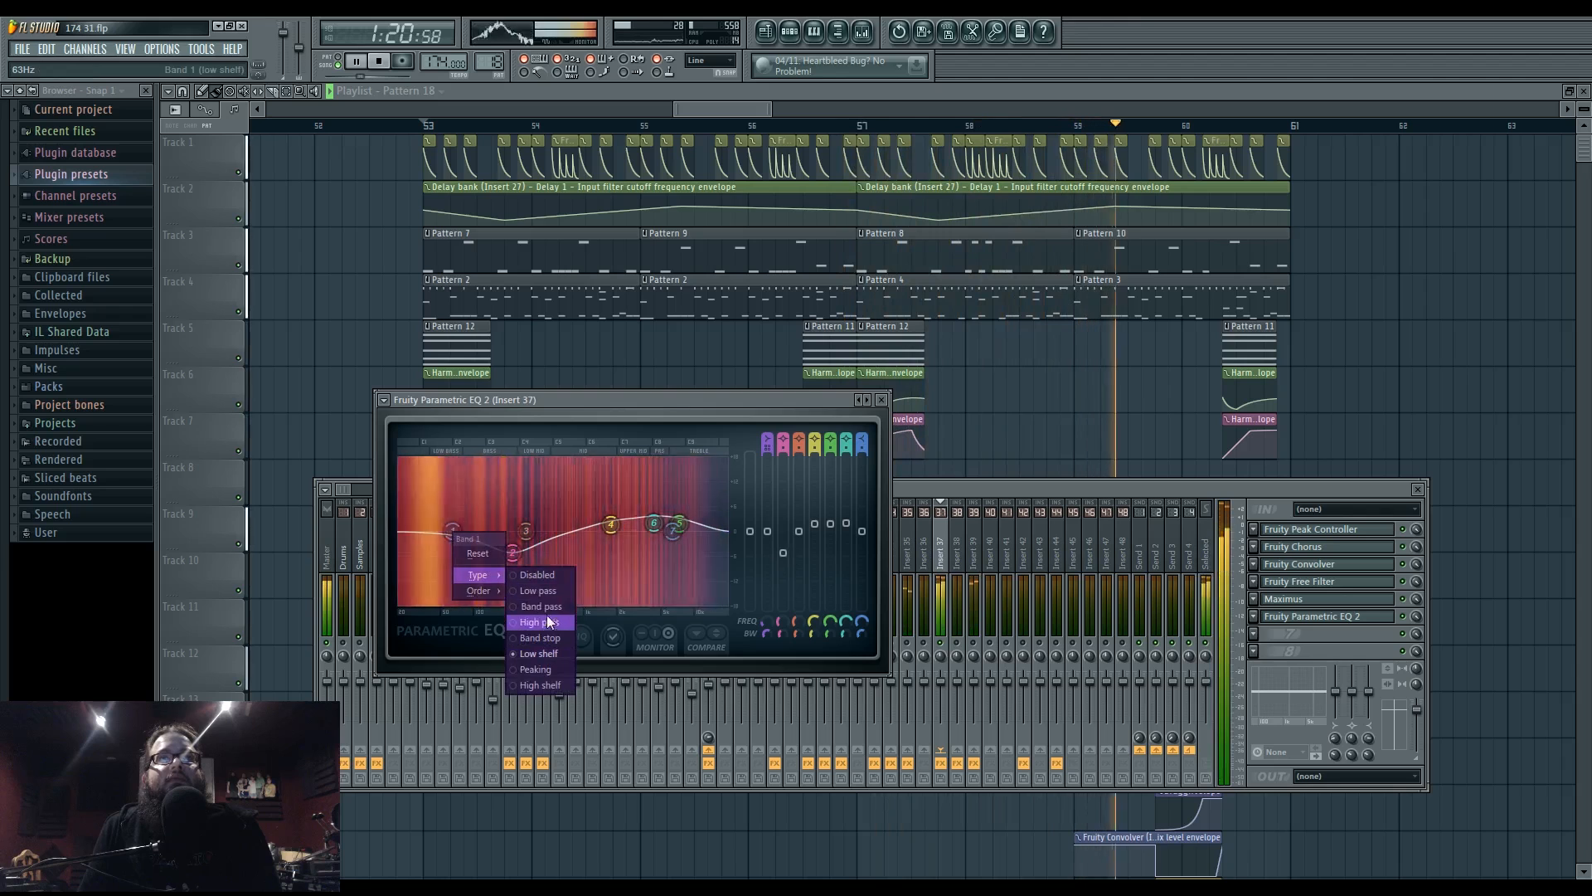
click(546, 620)
drag(457, 546, 414, 537)
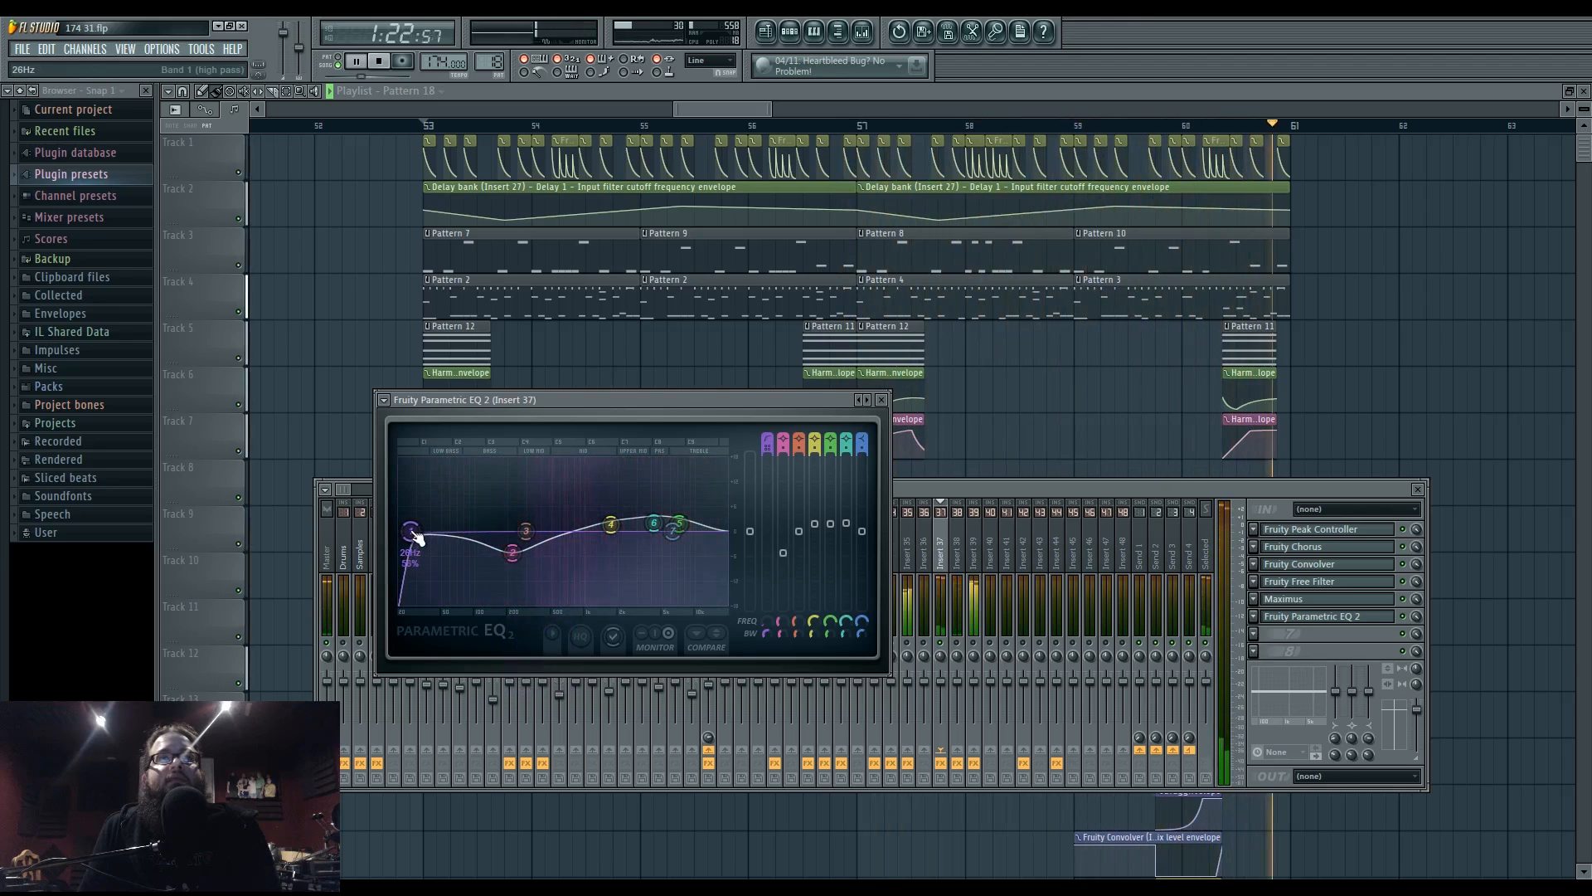
key(space)
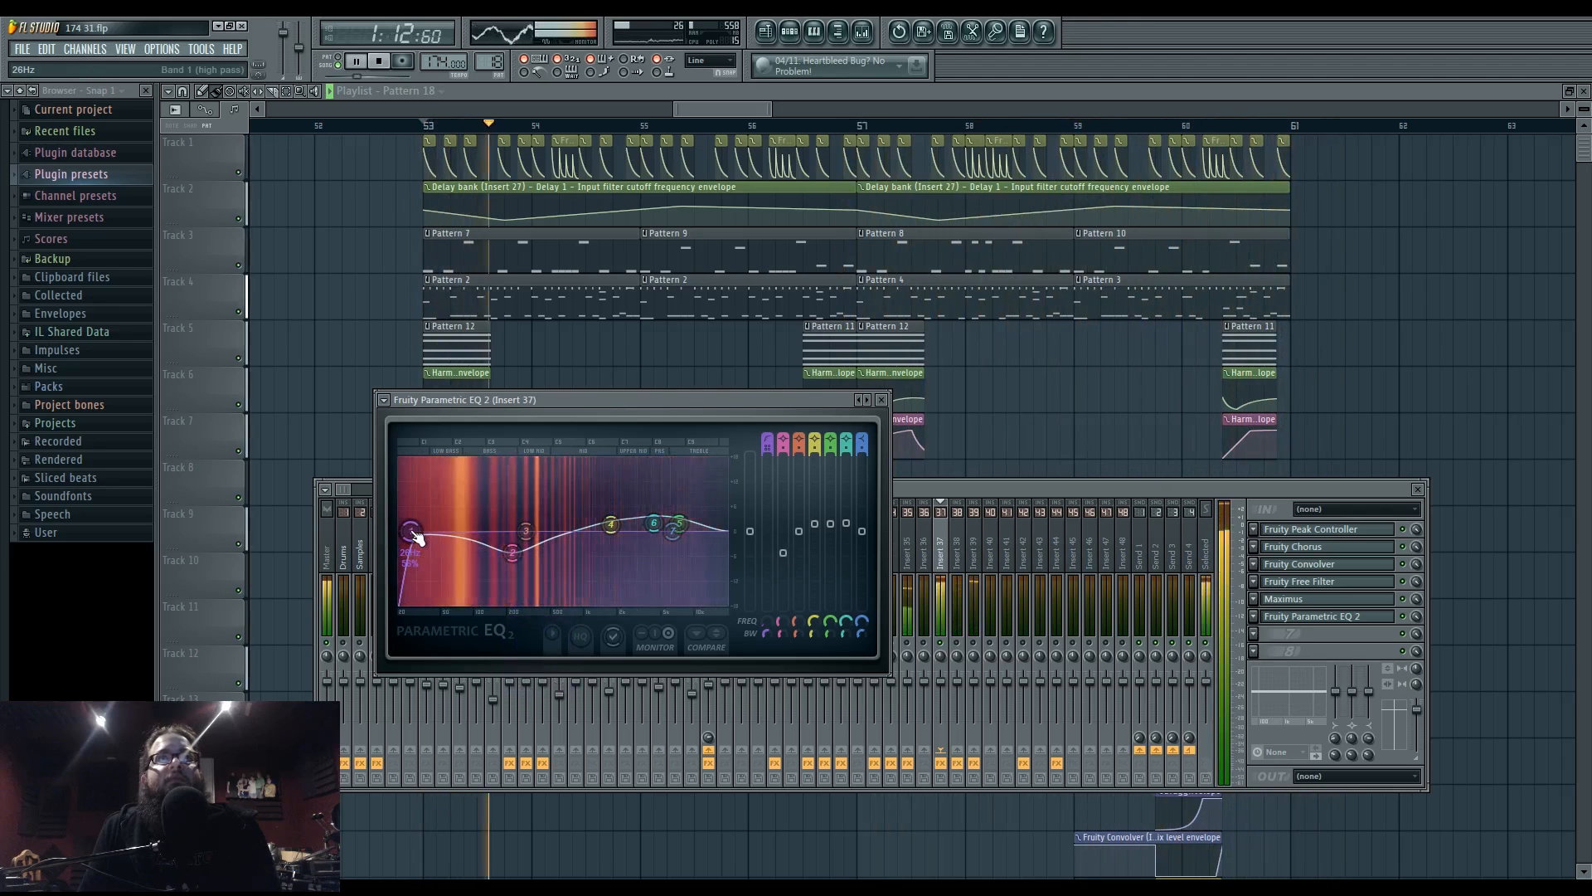
drag(414, 533, 410, 533)
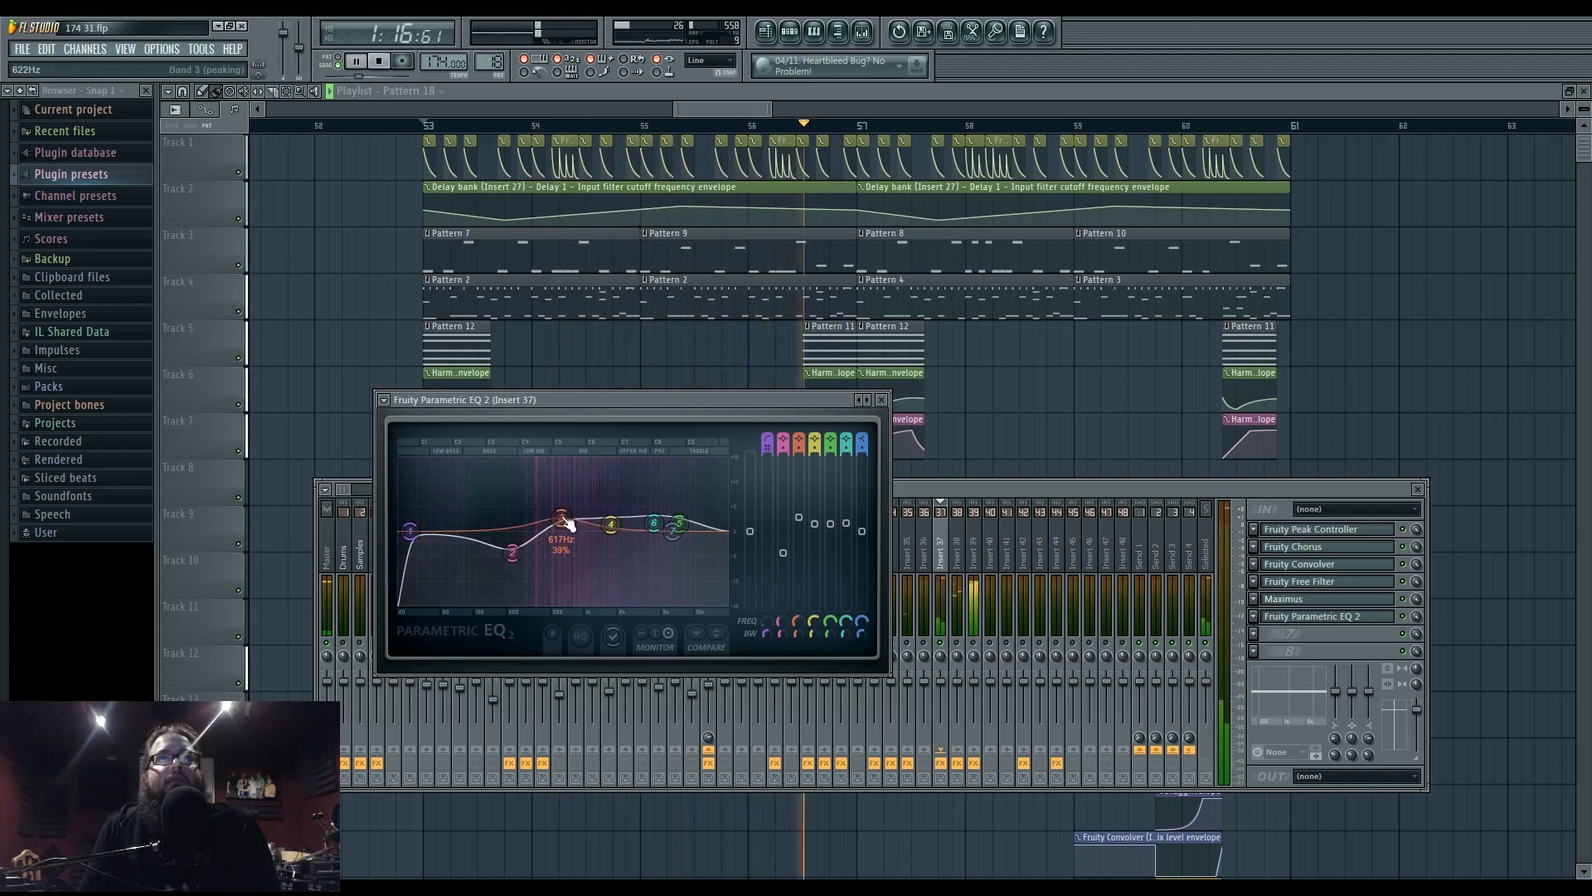
- Shift EQ band 3 up to about 750 Hz while replaying from bar 53
key(space)
drag(574, 526, 579, 527)
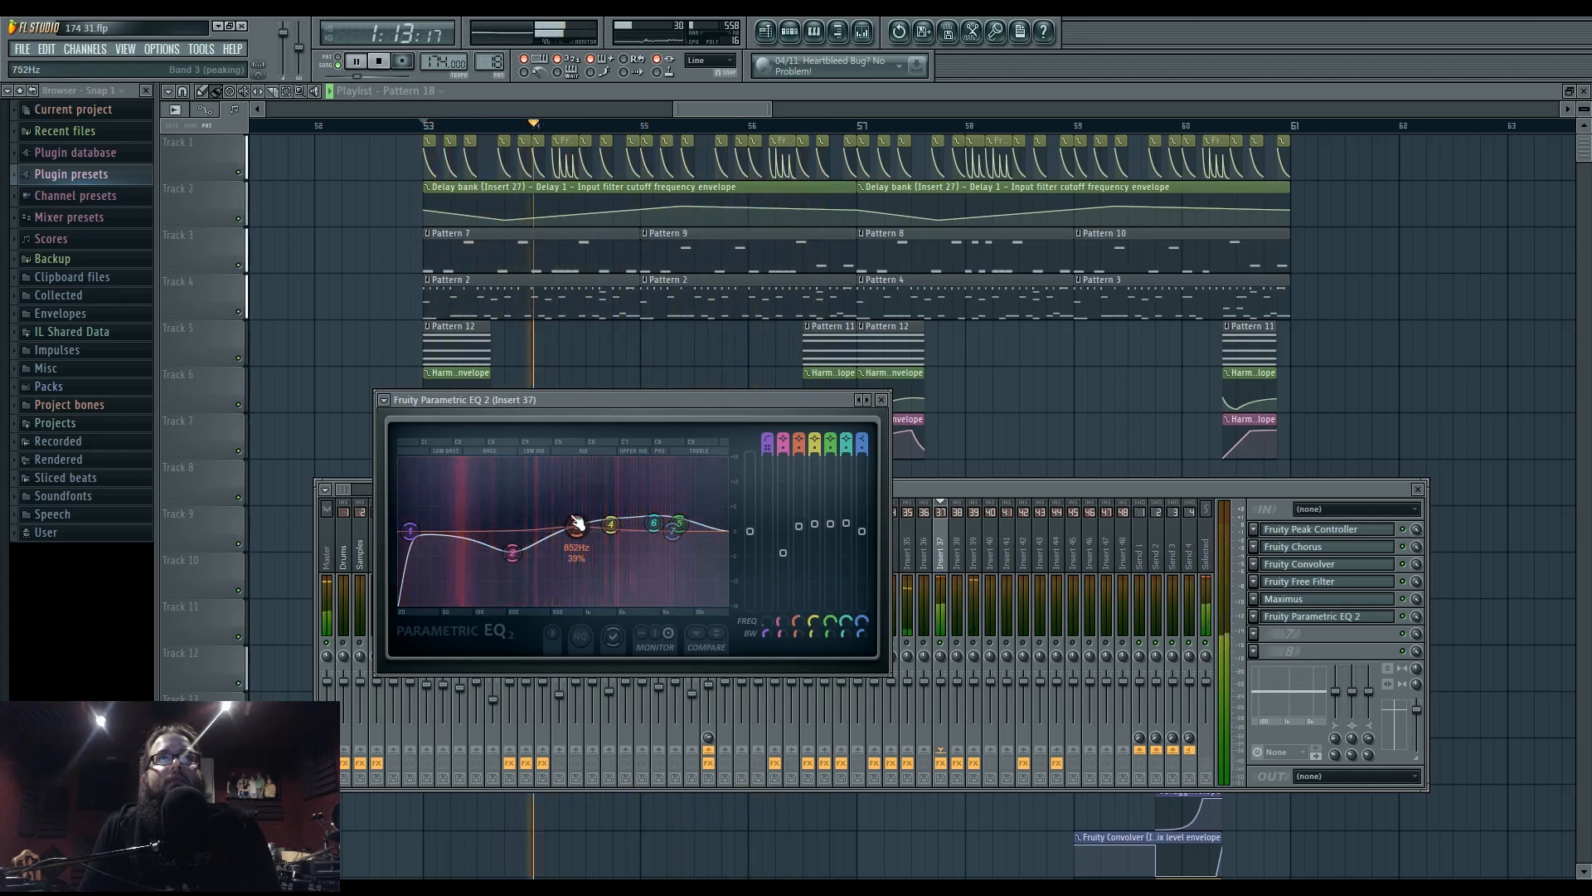
click(1339, 598)
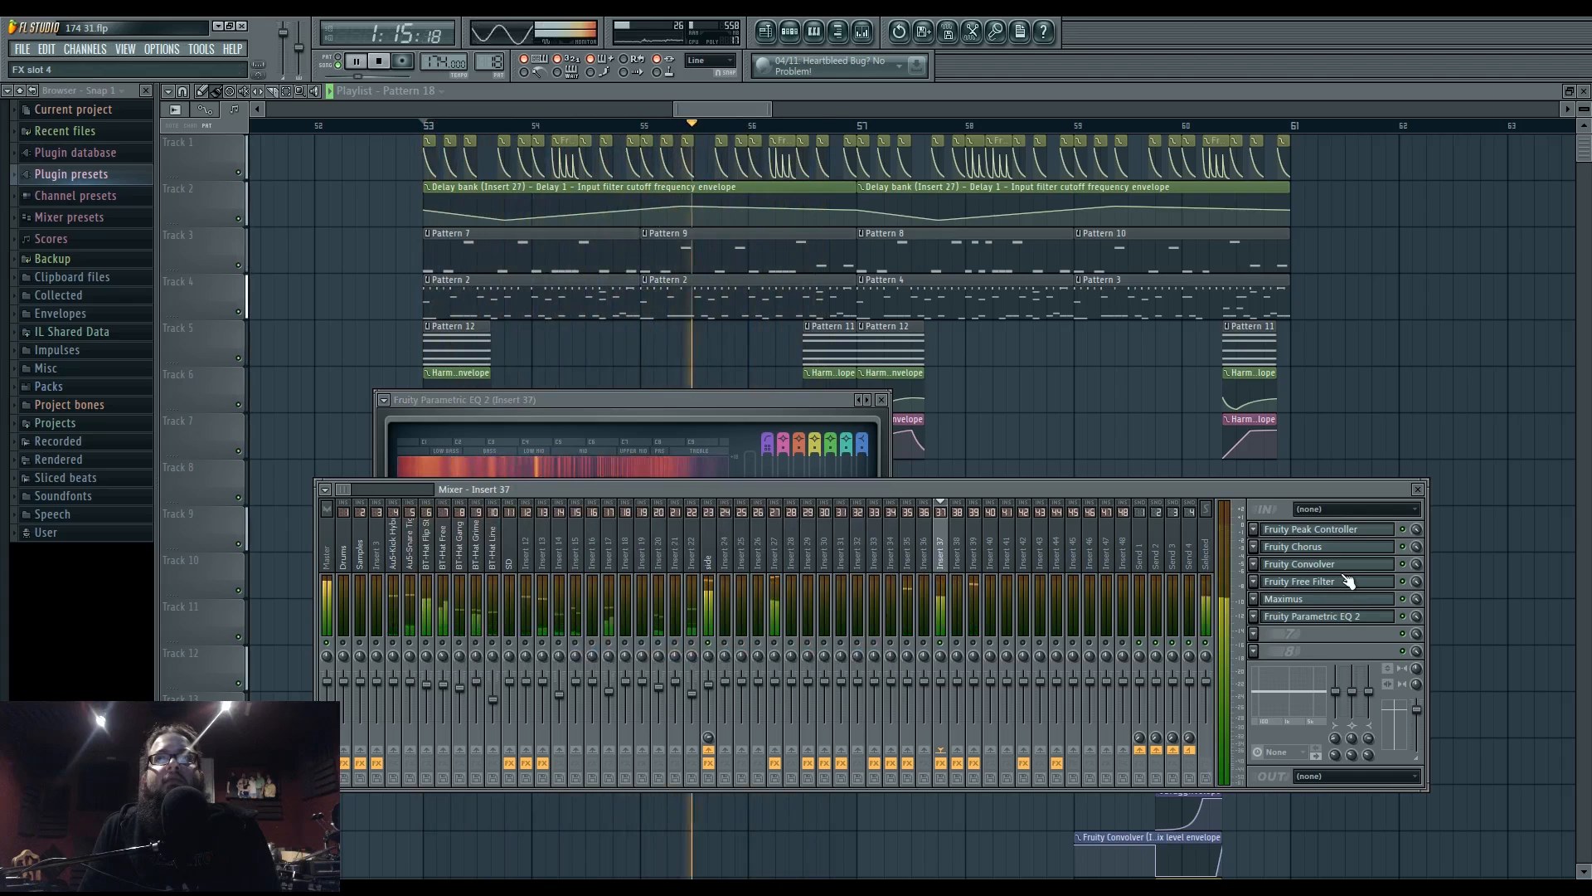
- In insert 37's Maximus, select the HIGH band and drag its curve point left while auditioning
key(space)
click(1331, 600)
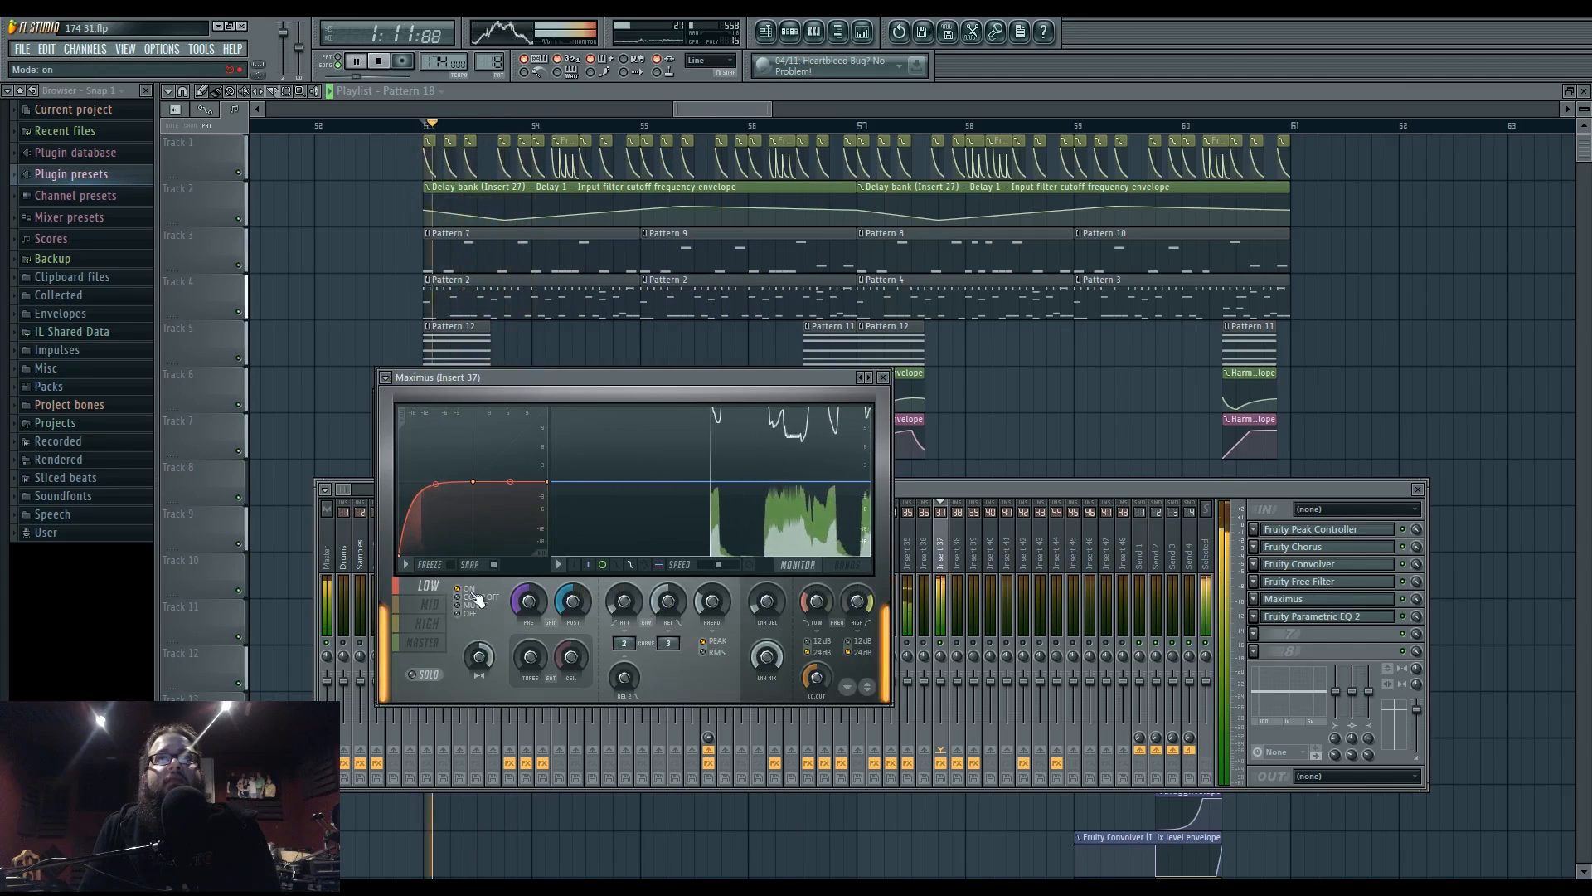
click(867, 569)
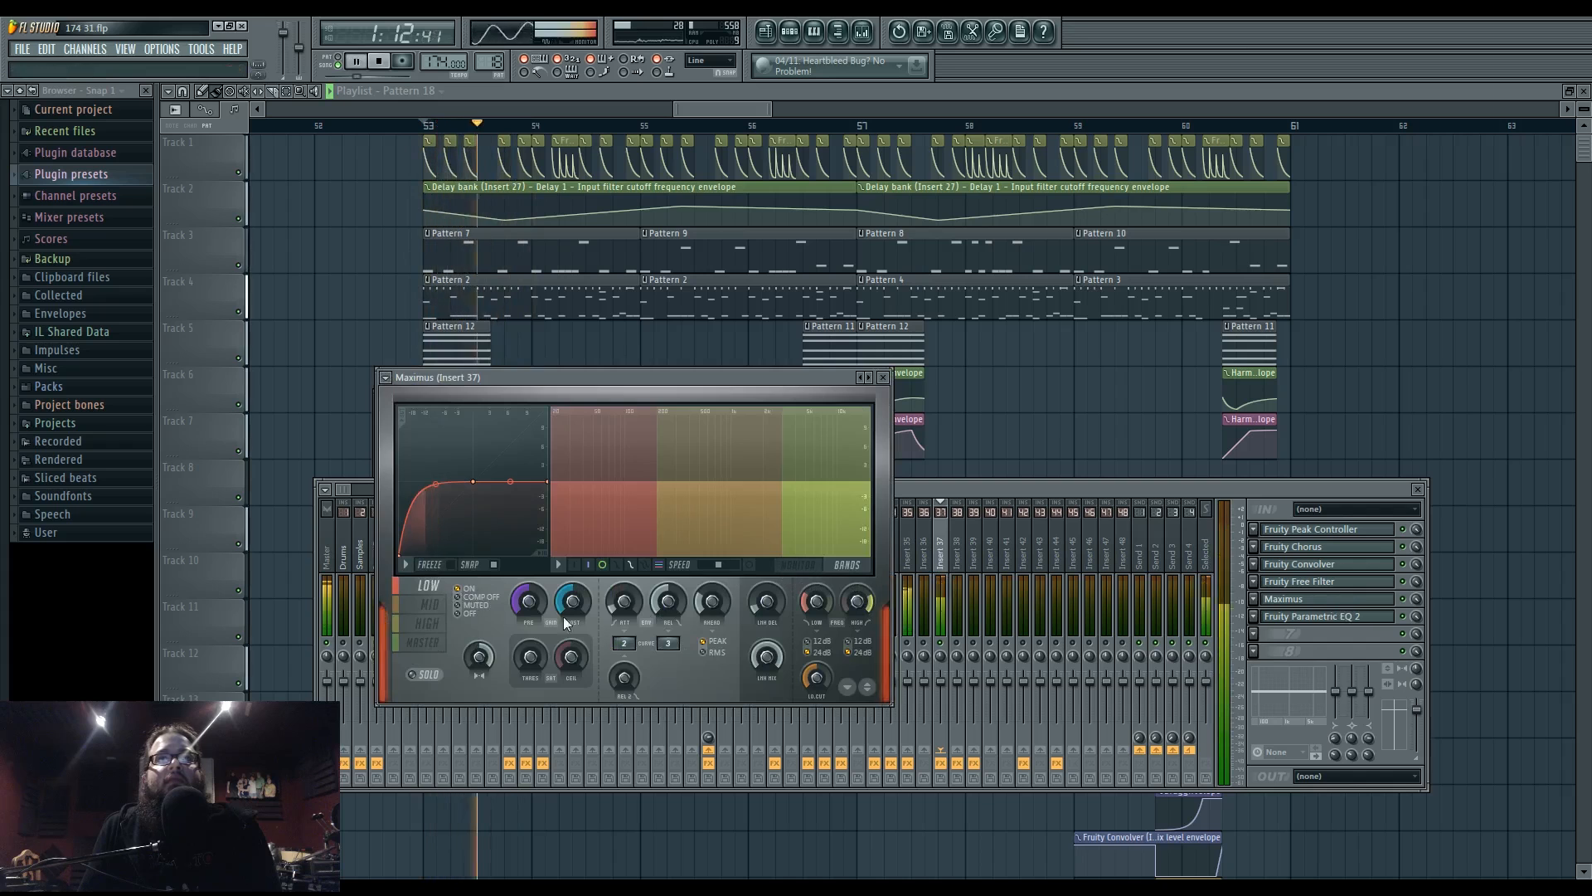
click(797, 565)
click(430, 607)
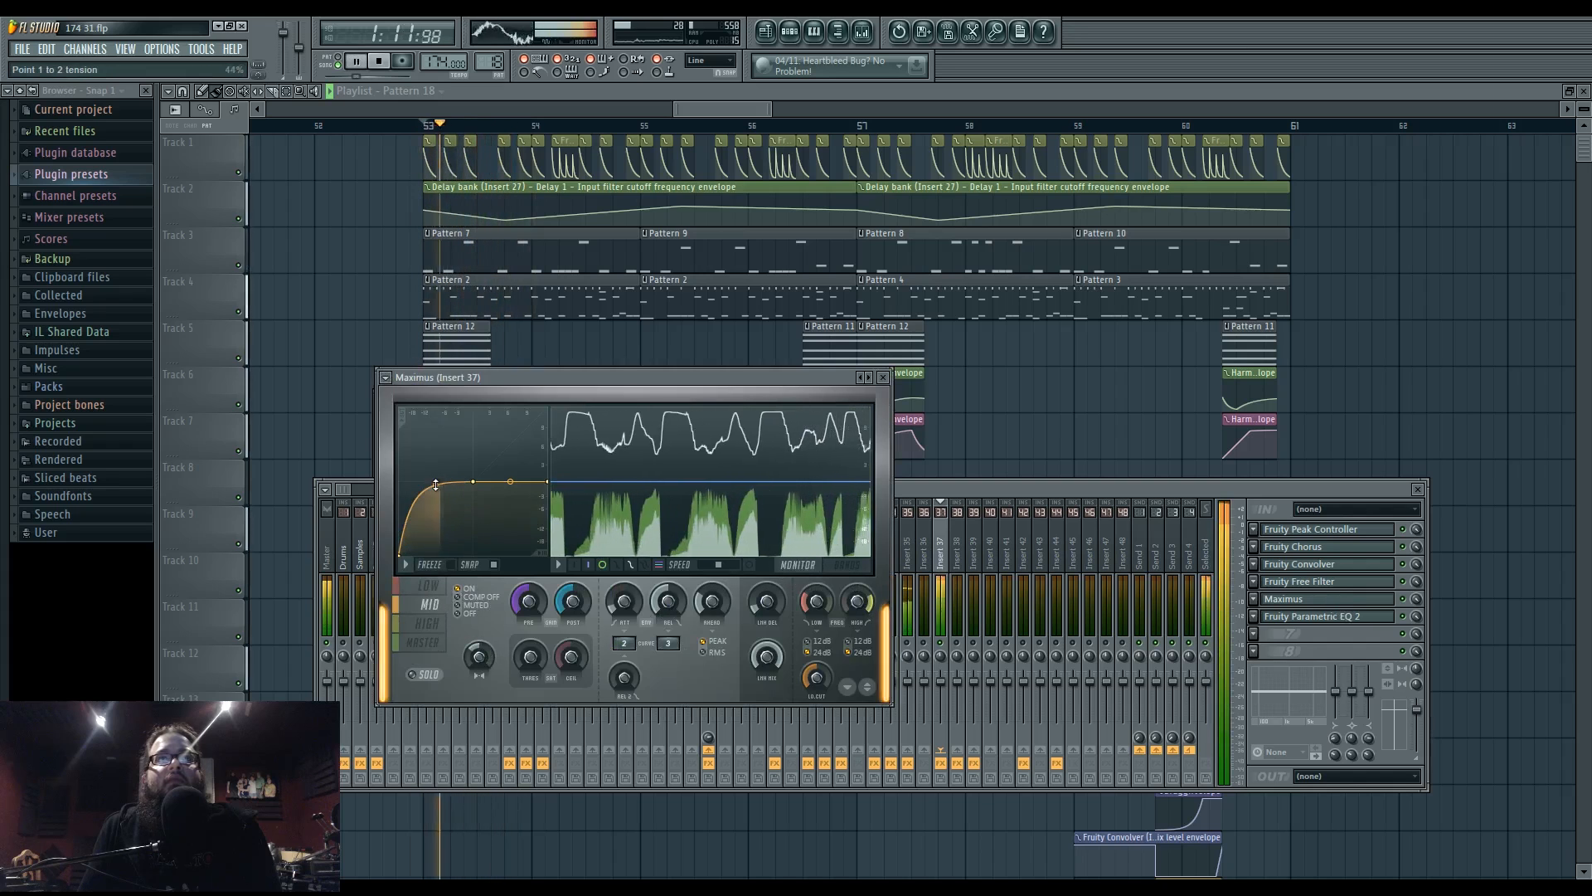
click(439, 622)
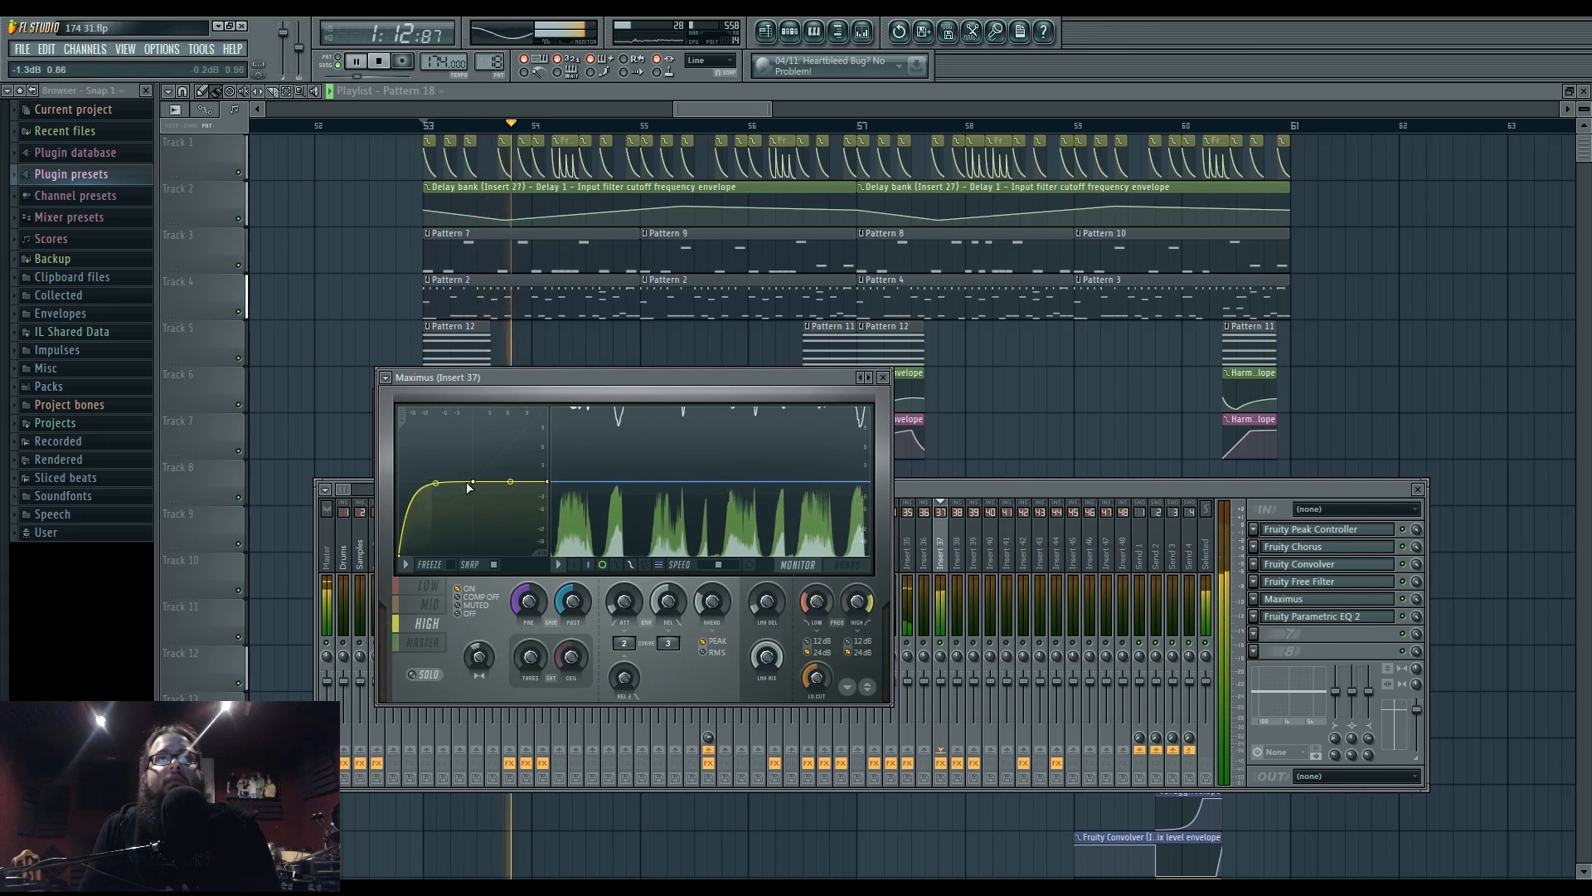
drag(472, 482, 436, 482)
key(space)
key(space)
key(space)
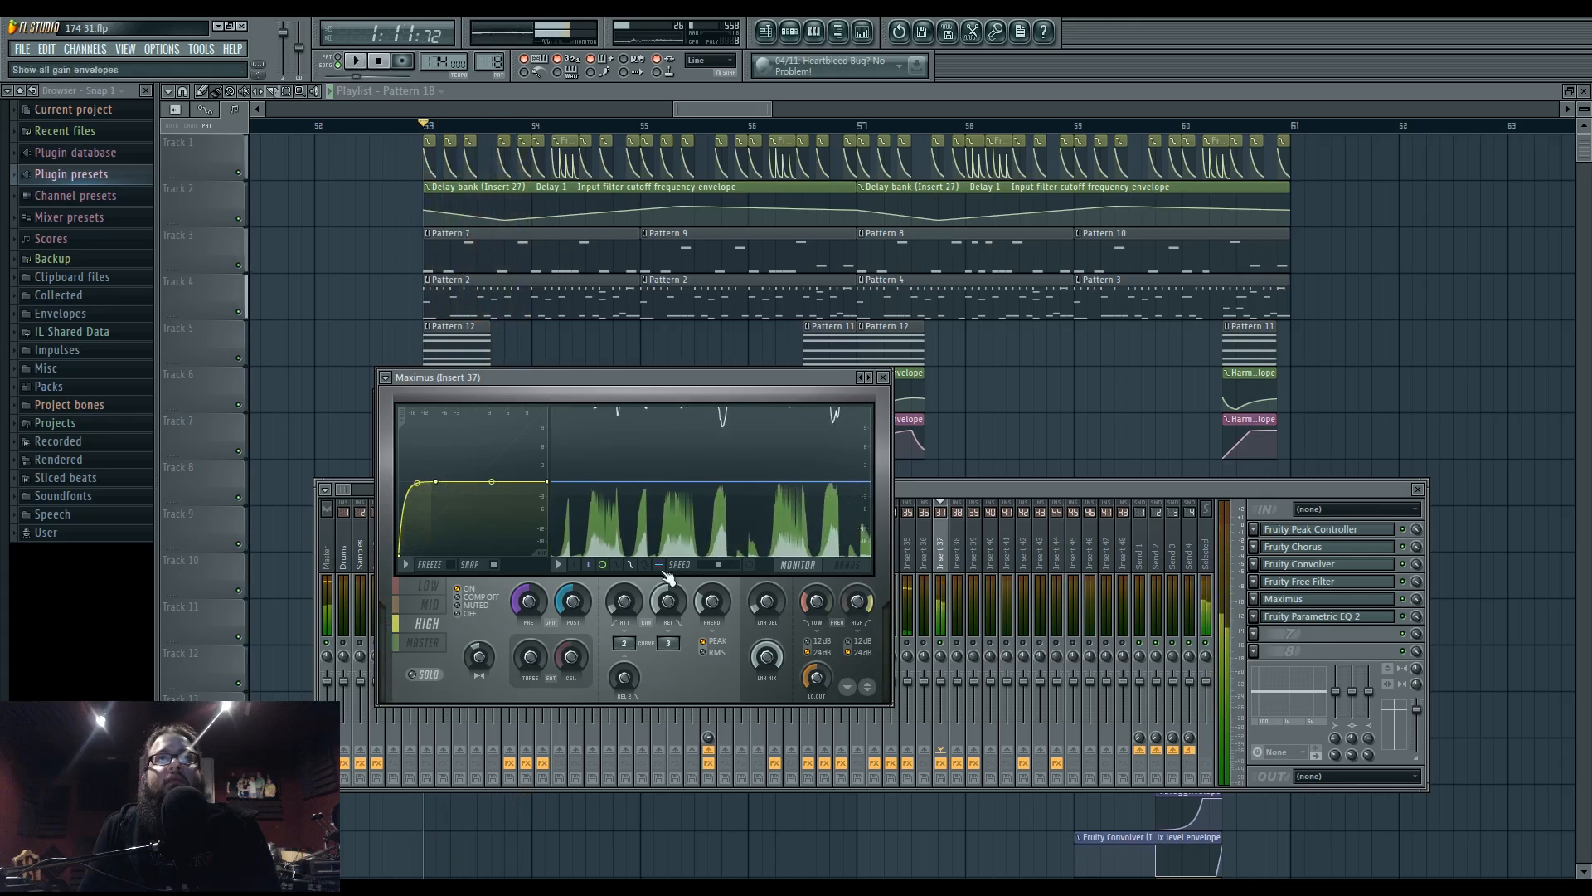
key(space)
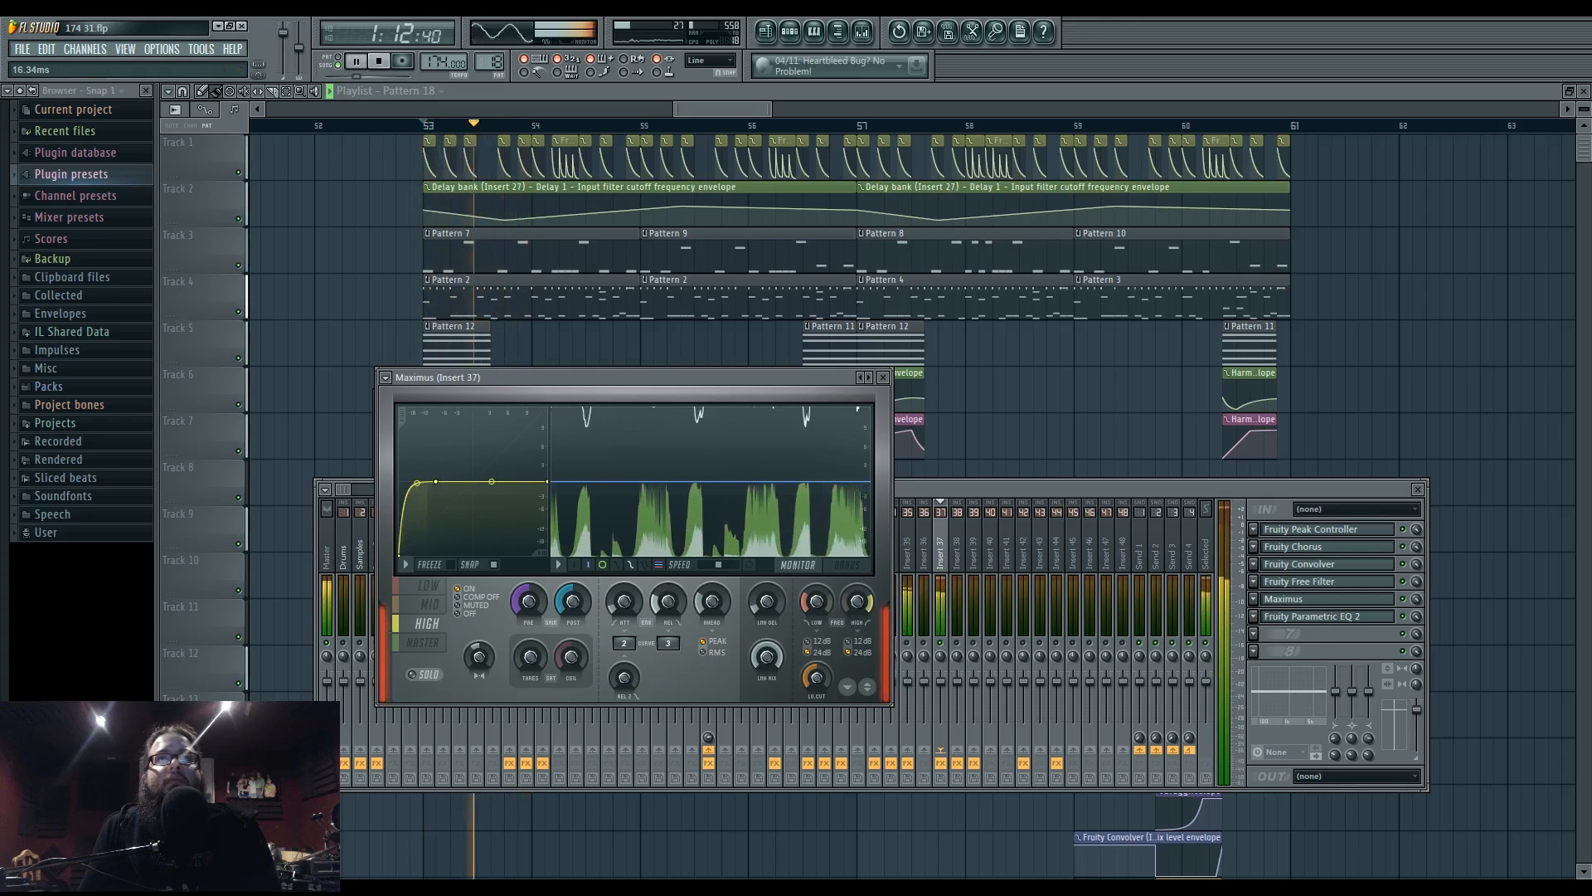
click(1048, 486)
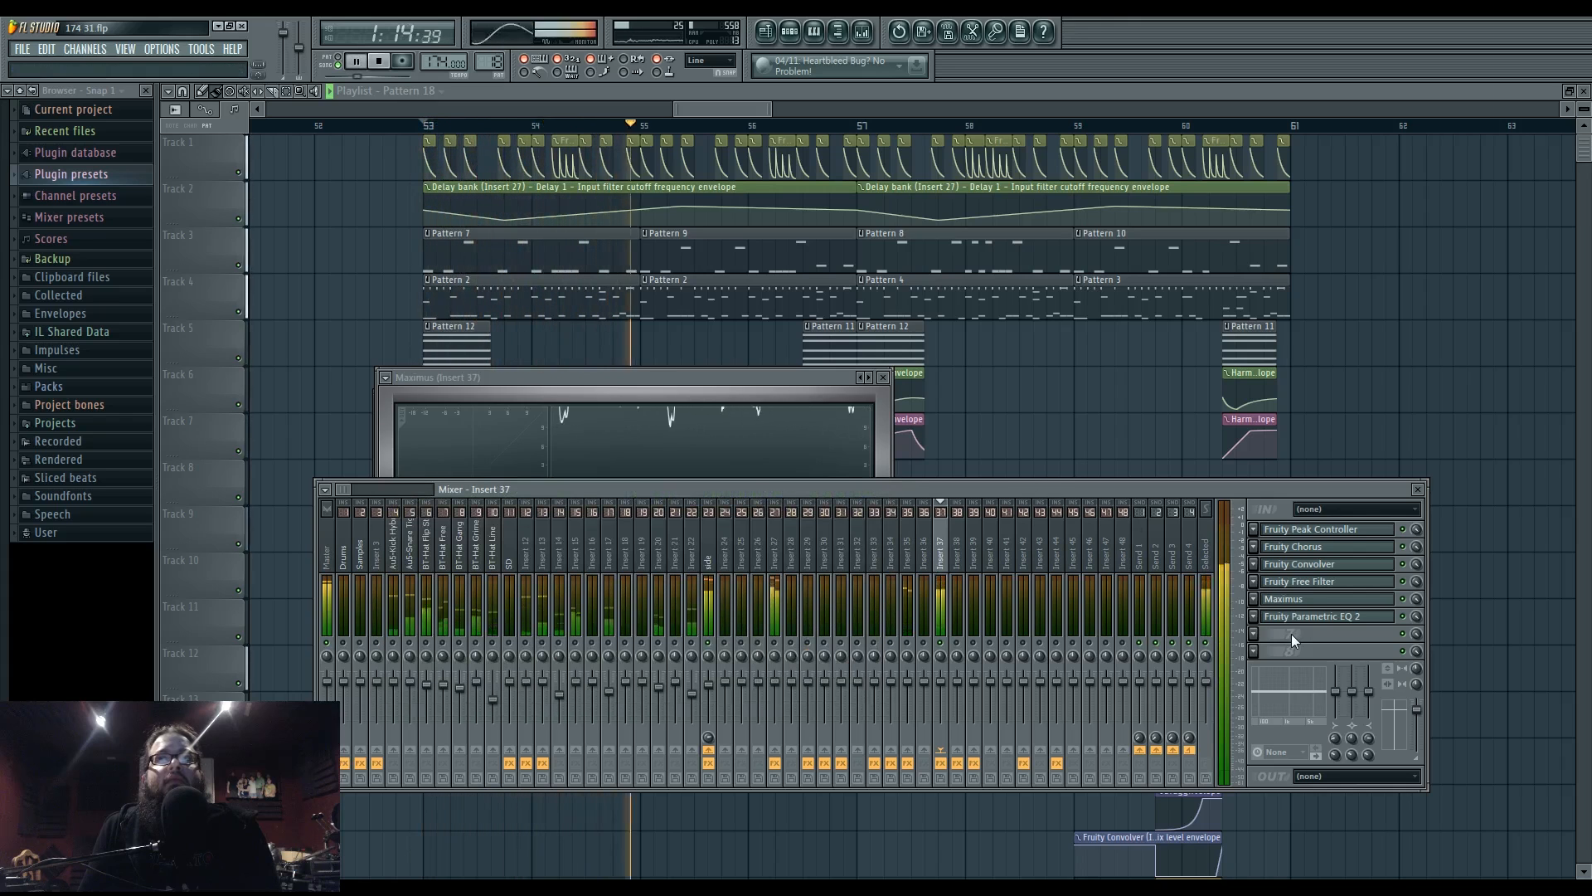
- Deepen insert 37's chorus (delay ~4 ms, depth ~2.6 ms), then check its Maximus LOW band
click(1348, 548)
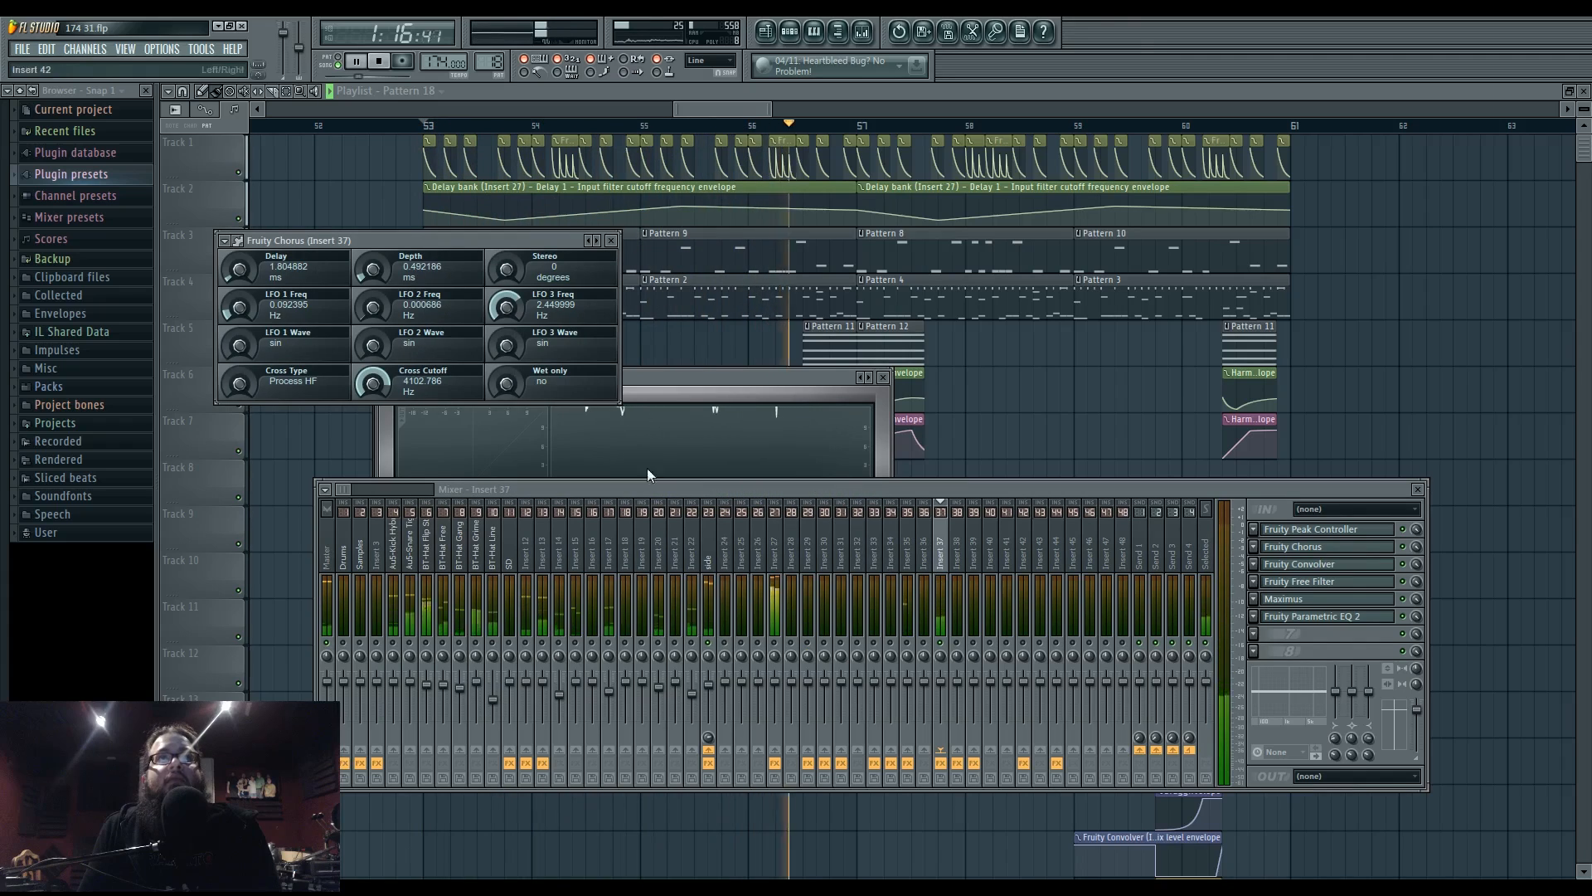
scroll(374, 382, down, 5)
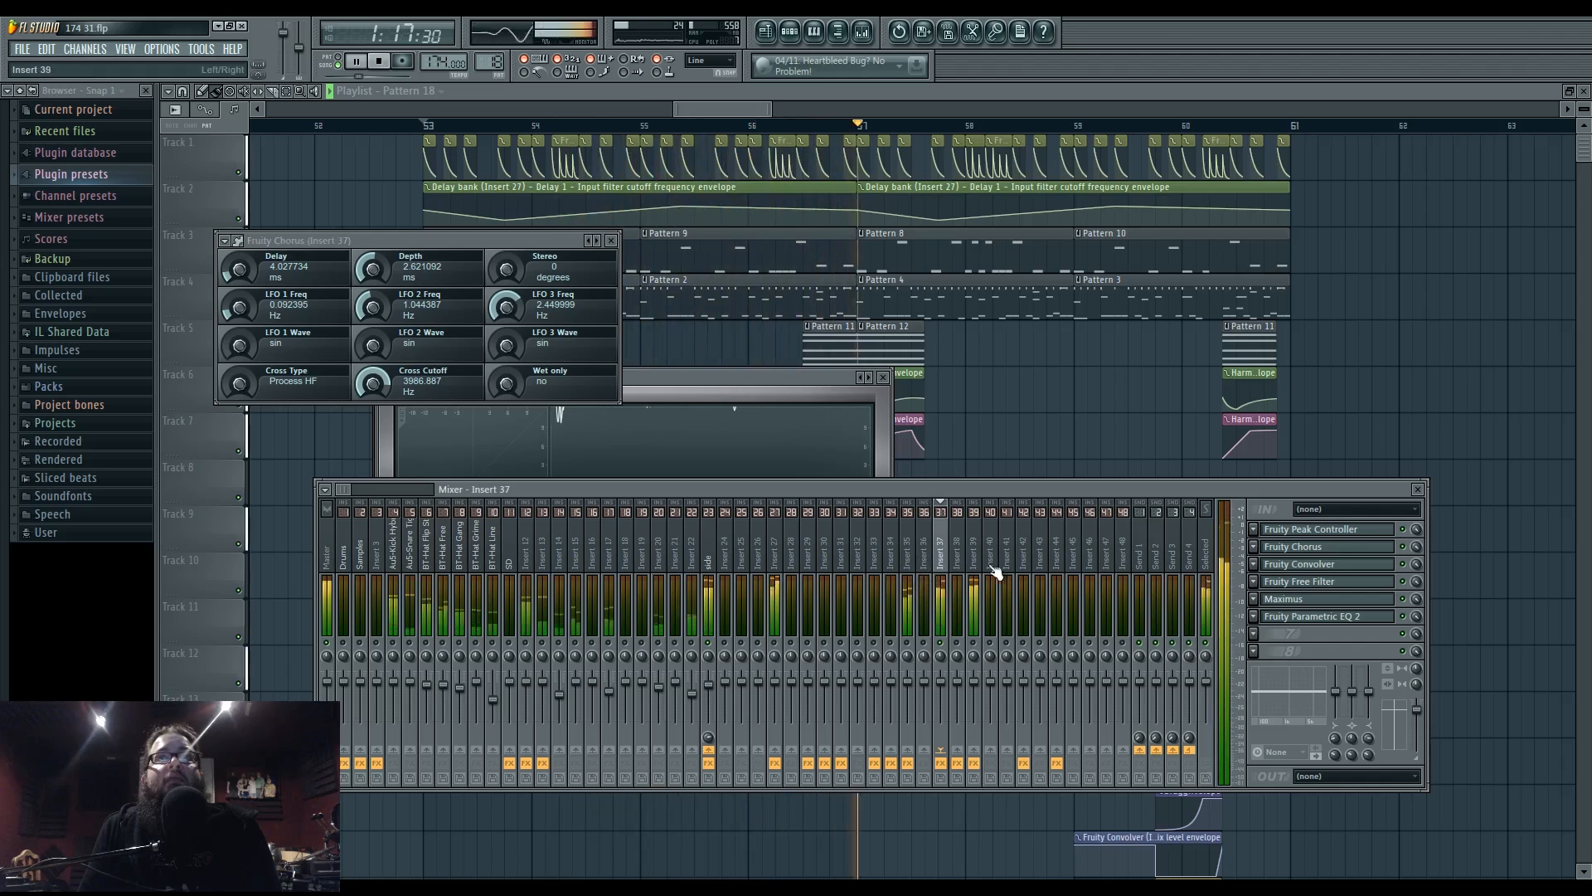
click(1288, 599)
click(428, 585)
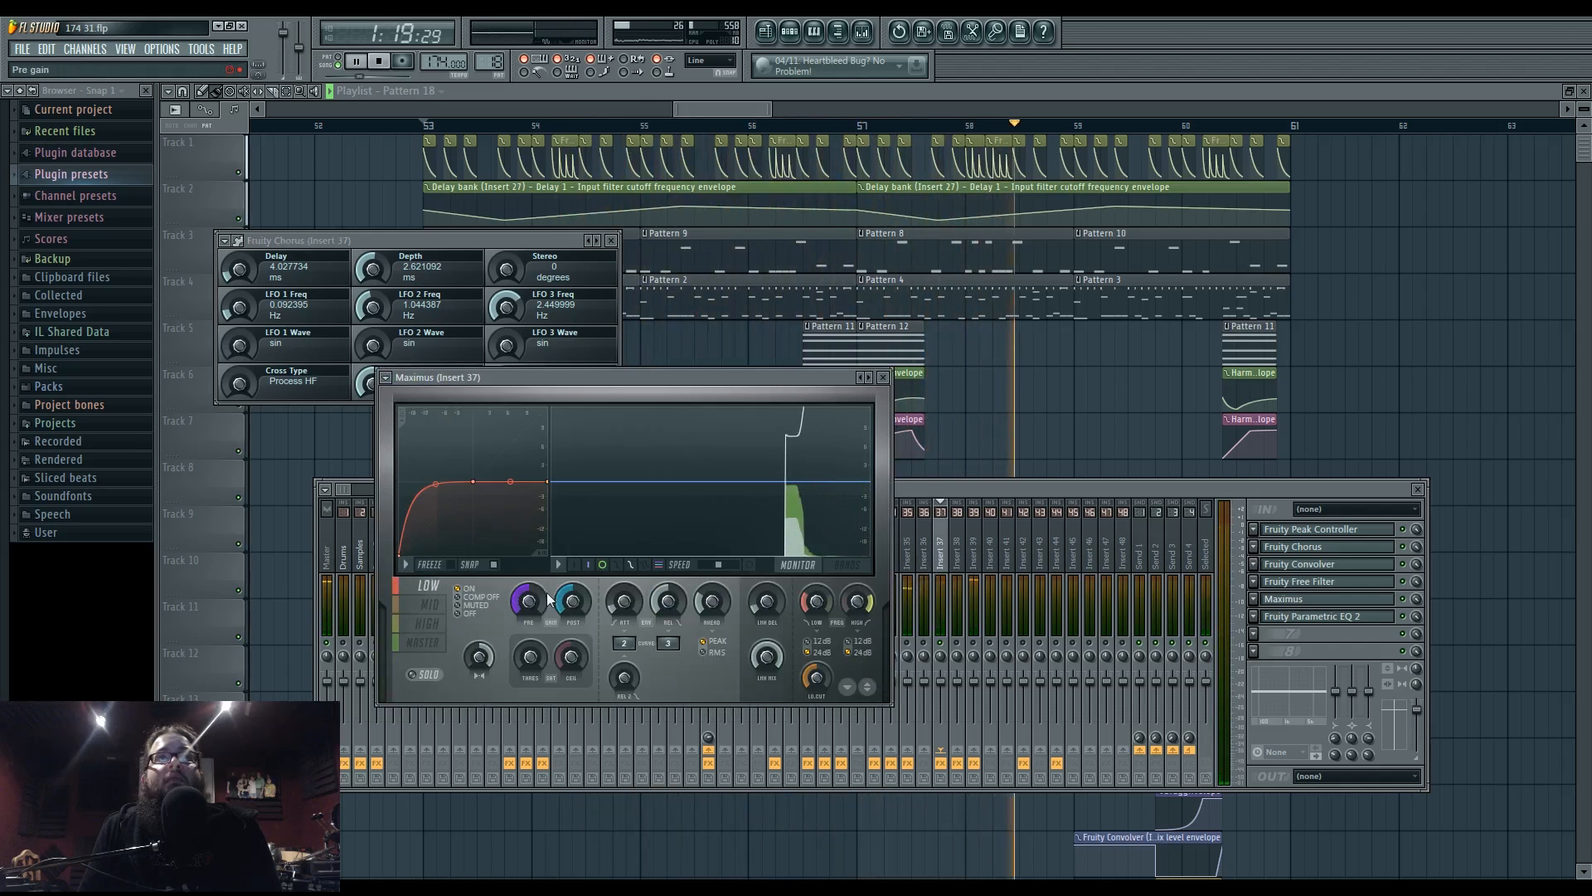
click(943, 484)
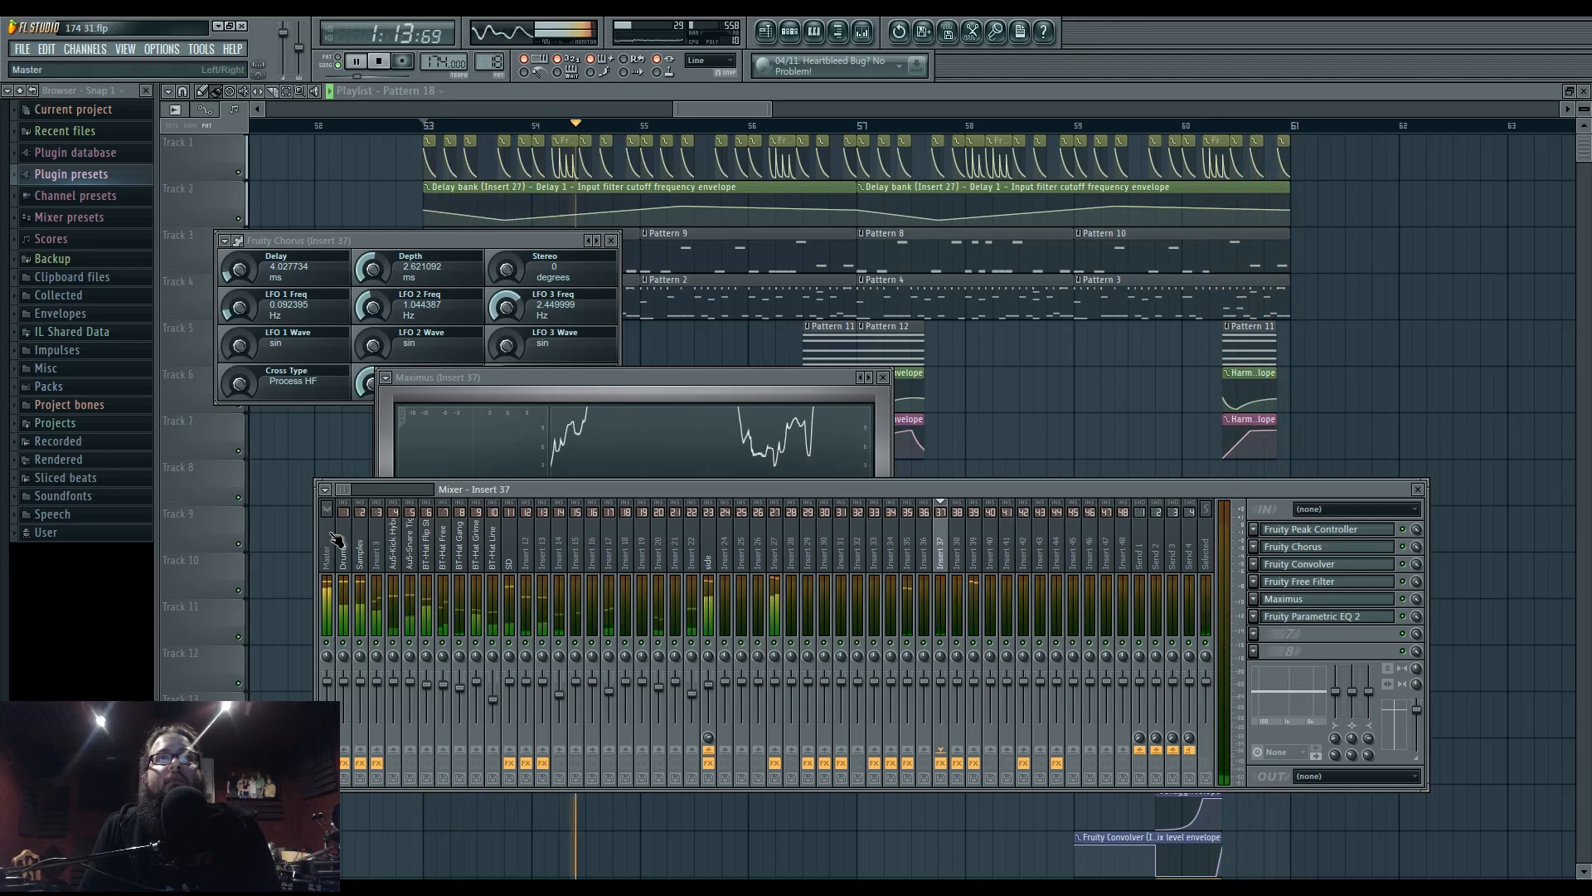
- Select the LOW band in the Master channel's Maximus, then close all effect windows with F12
click(328, 581)
click(1290, 530)
click(724, 423)
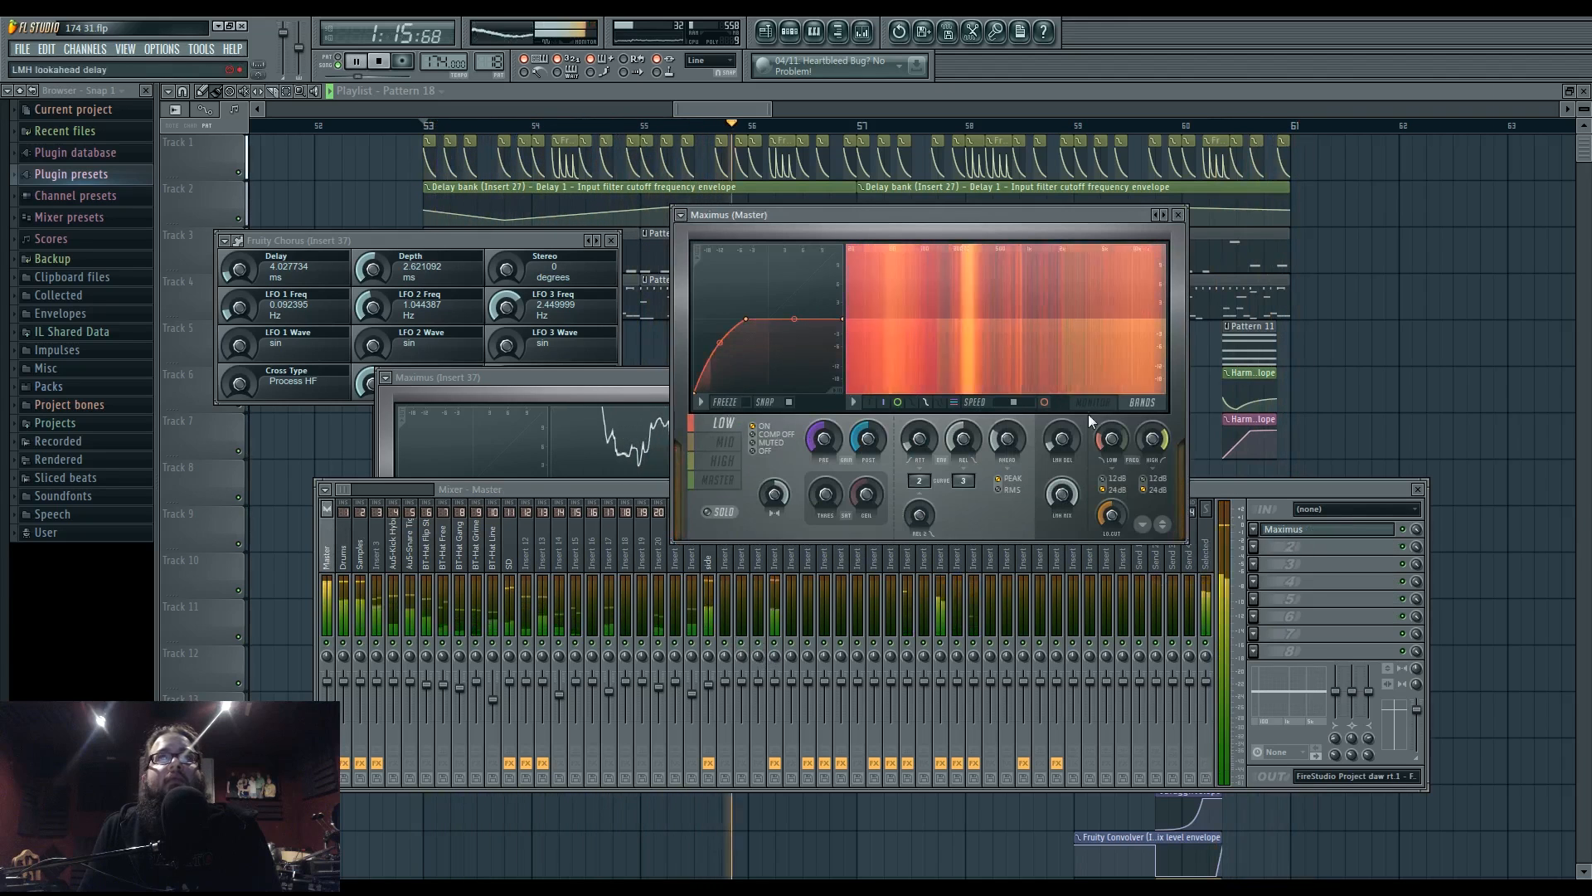
click(1142, 403)
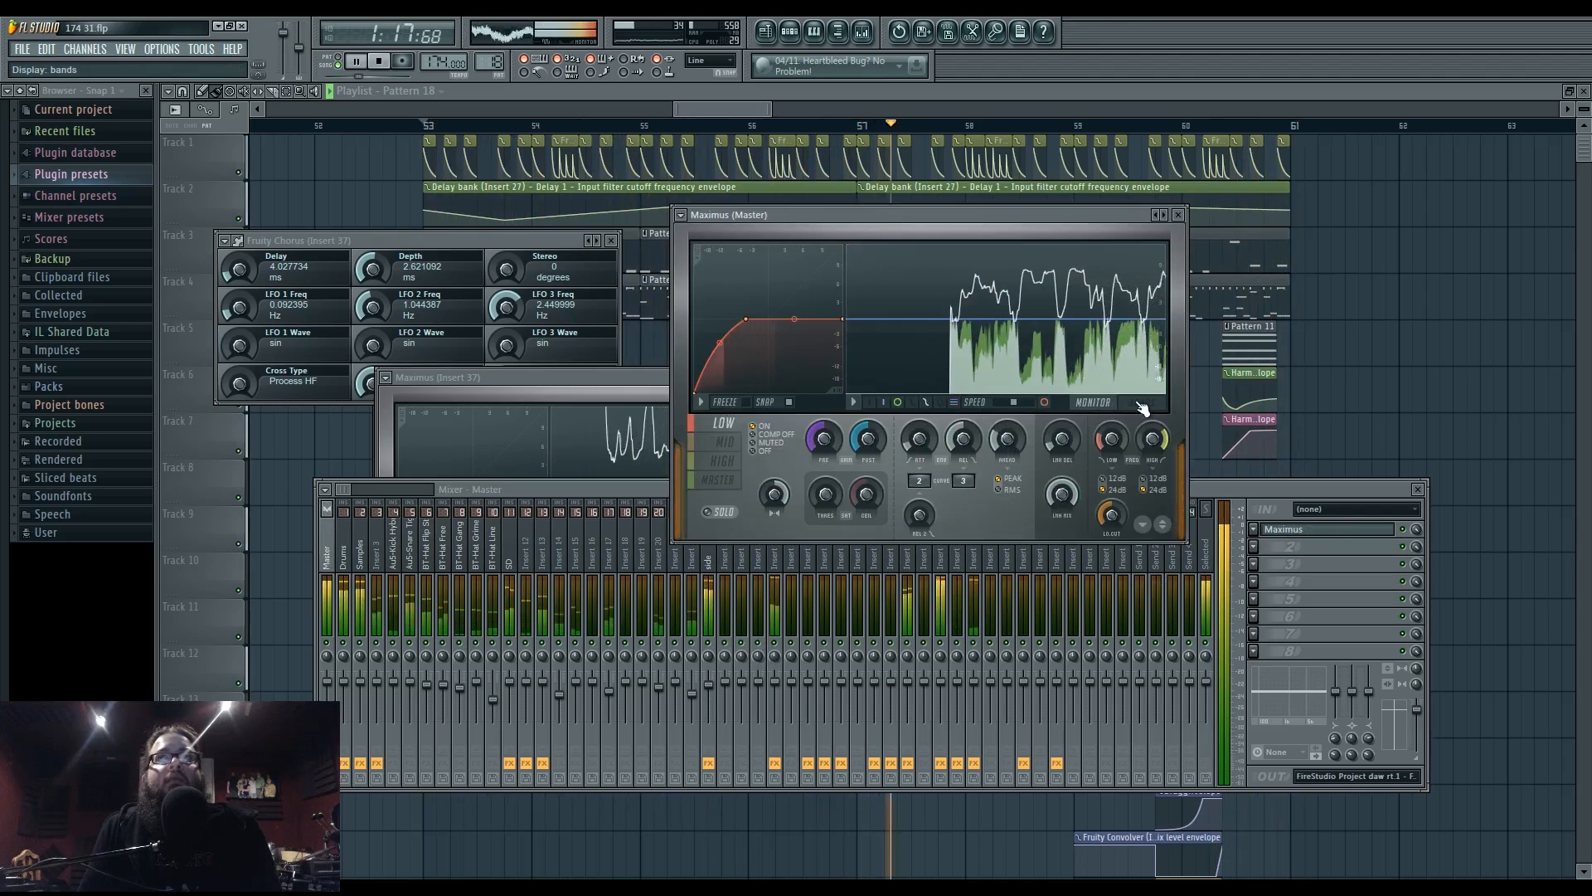
key(F12)
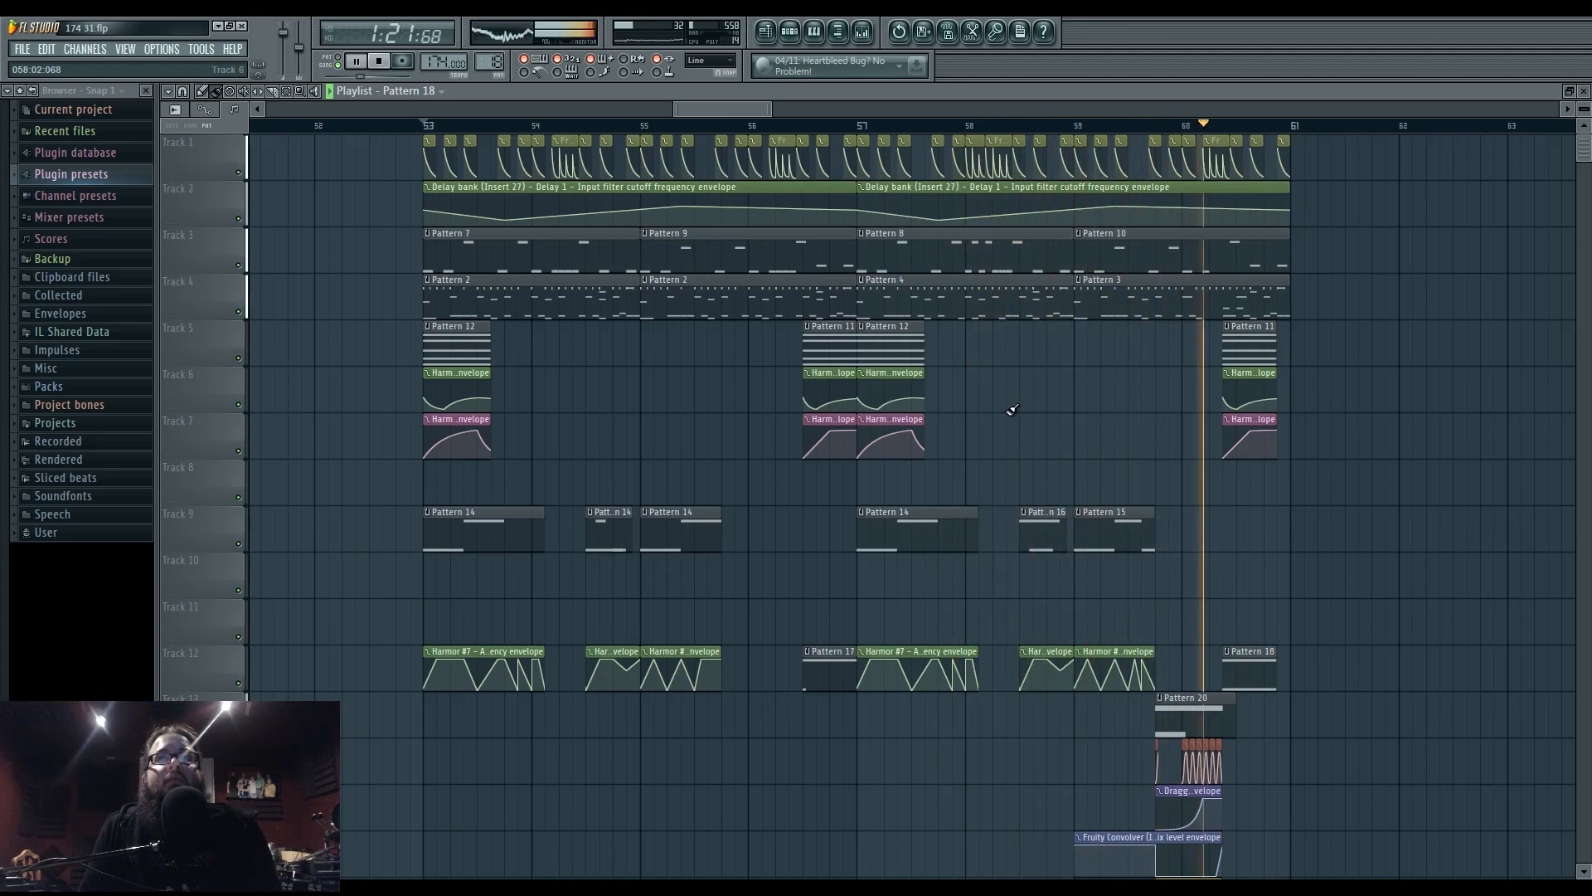
- Replay from bar 56, then bend the Harmor #6 envelope clip's first segment to 33% tension
click(792, 125)
key(space)
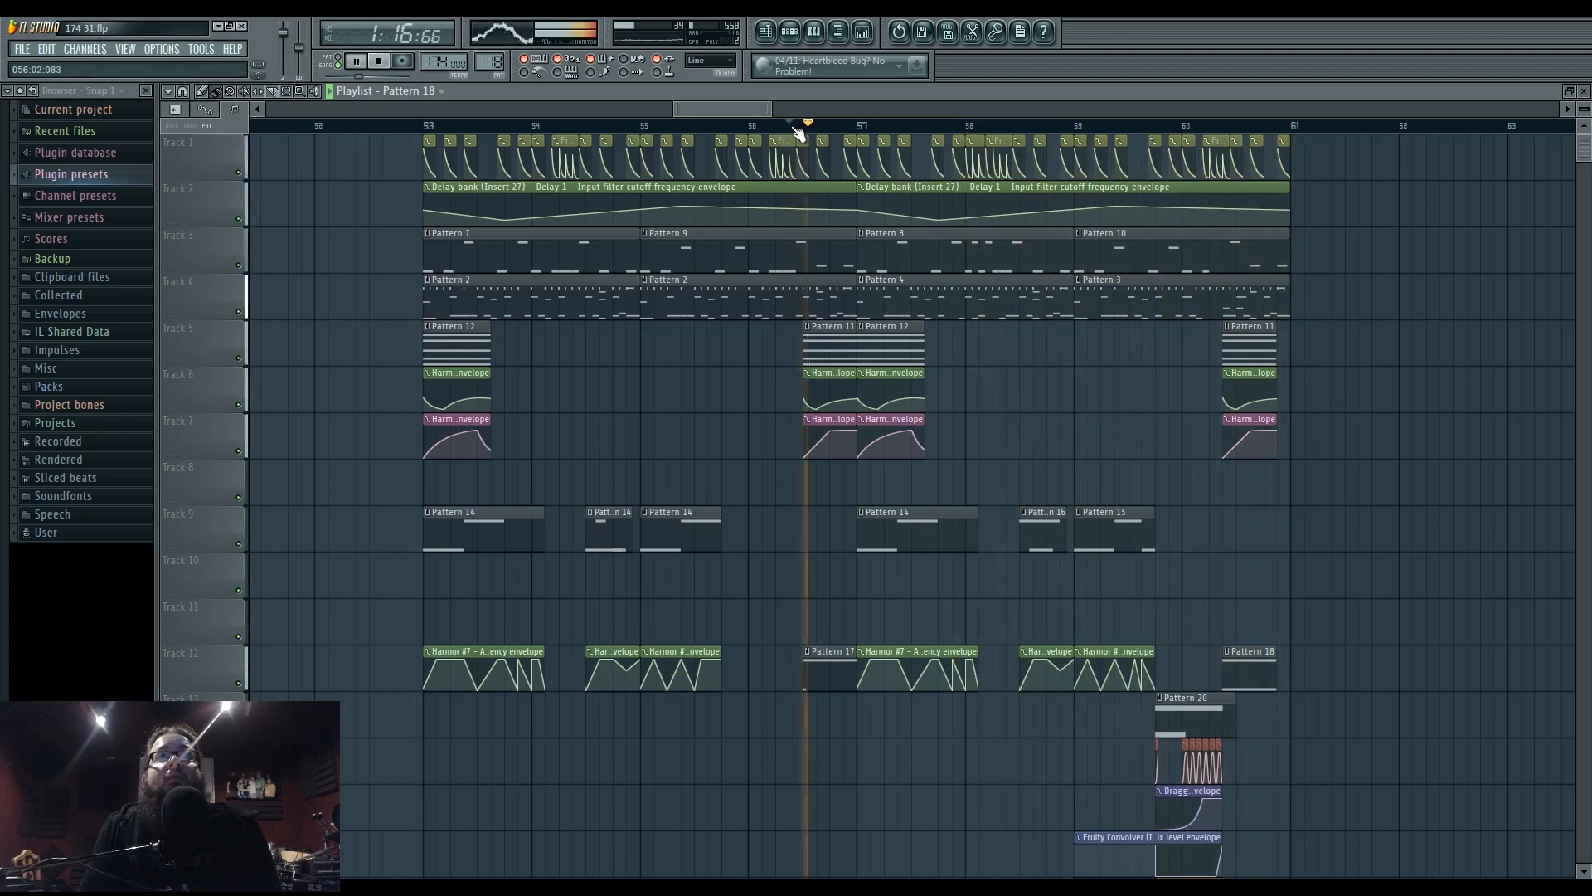
click(735, 125)
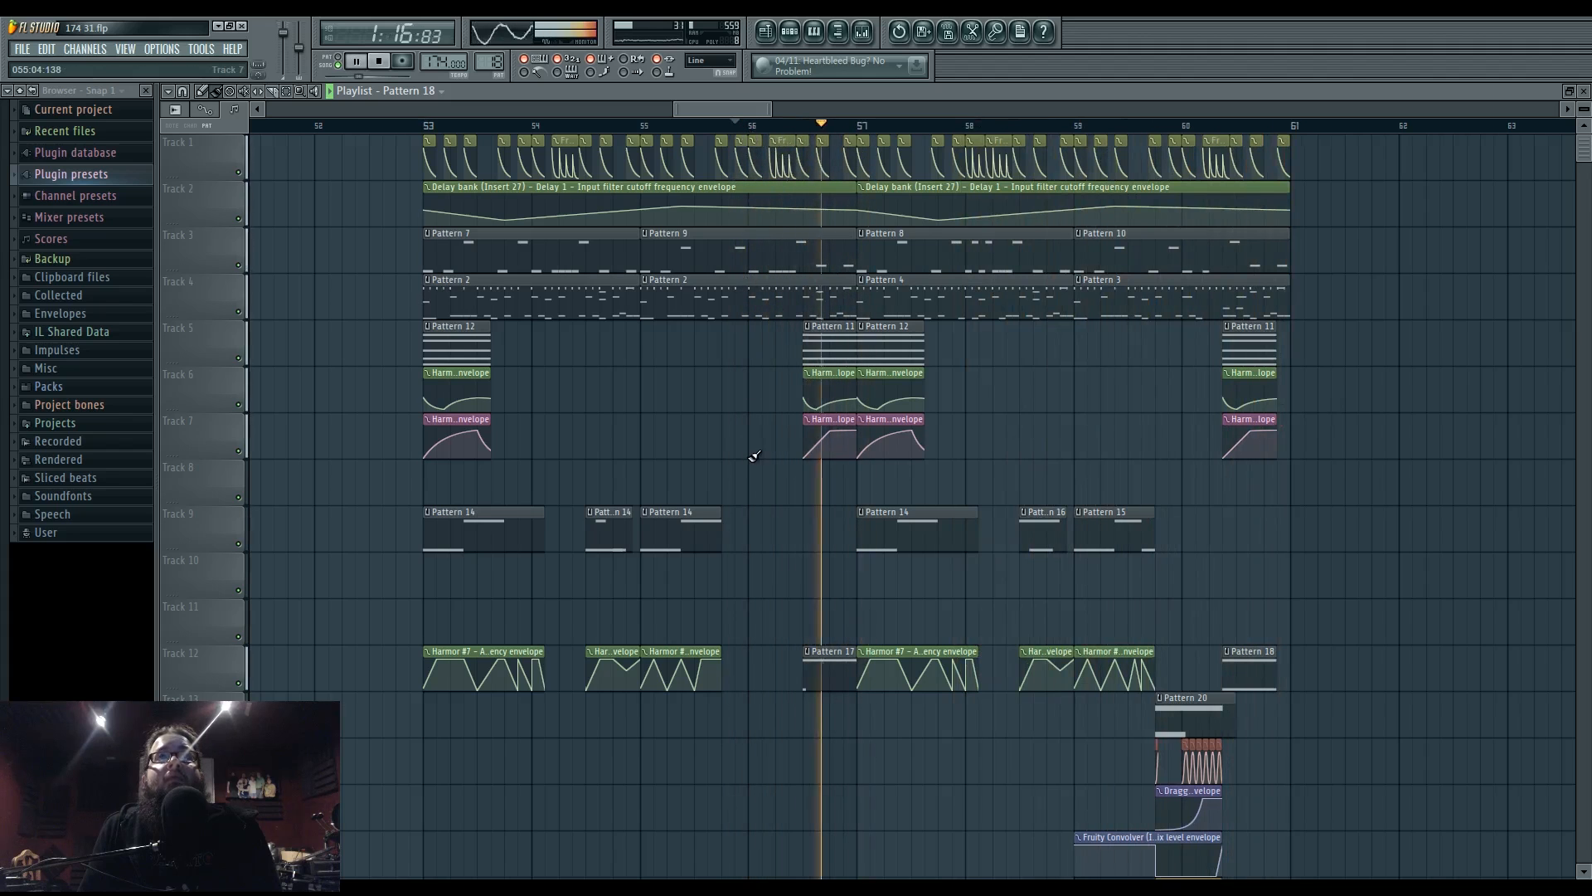
key(space)
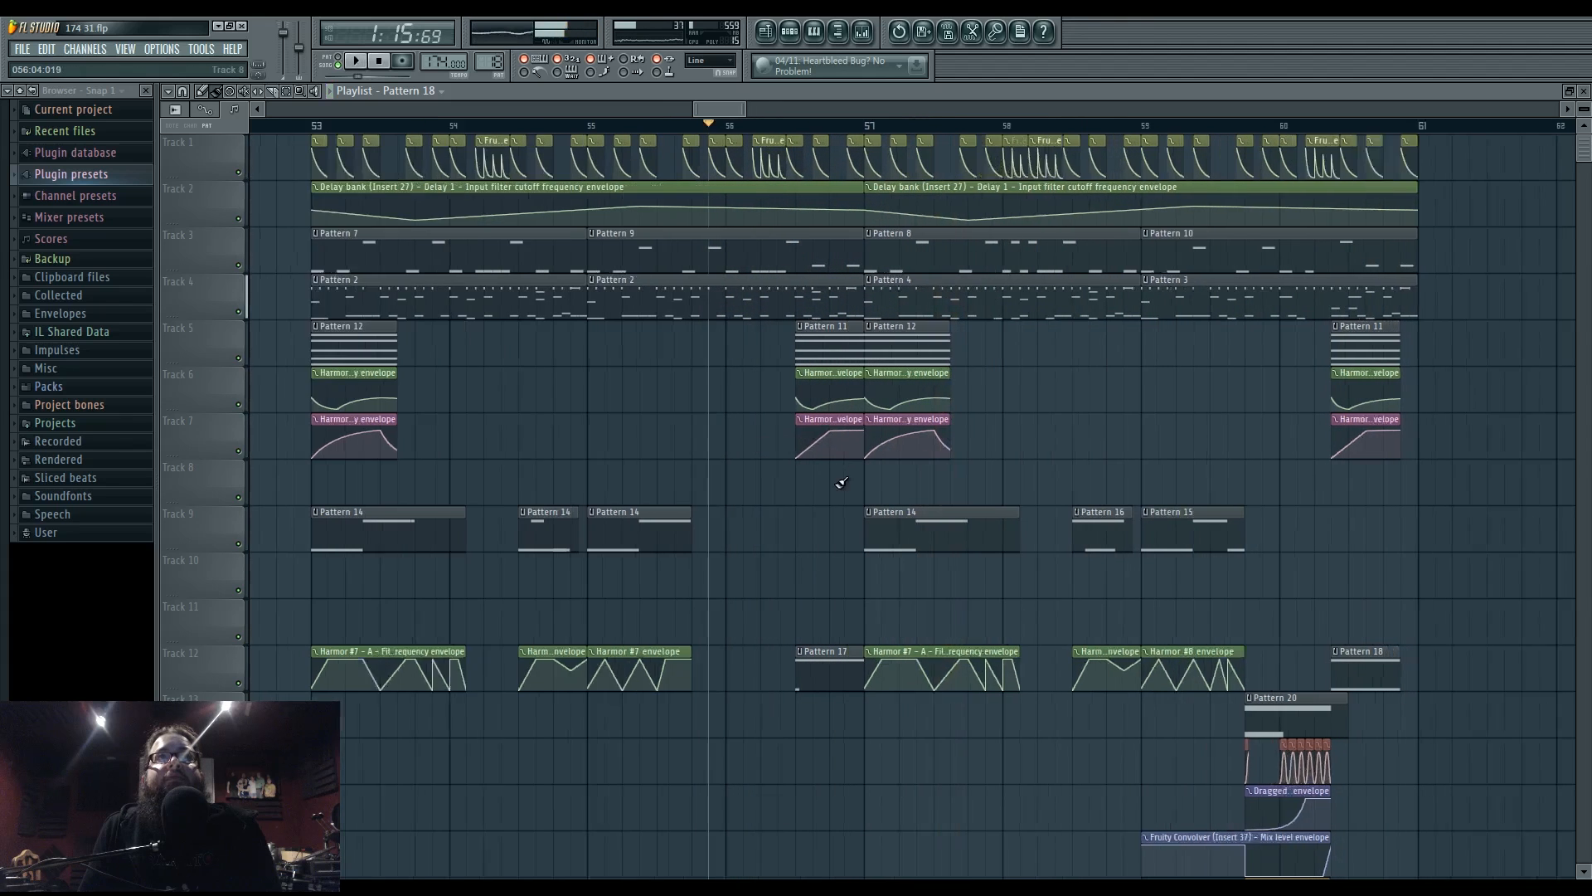
ctrl+scroll(802, 451, up, 3)
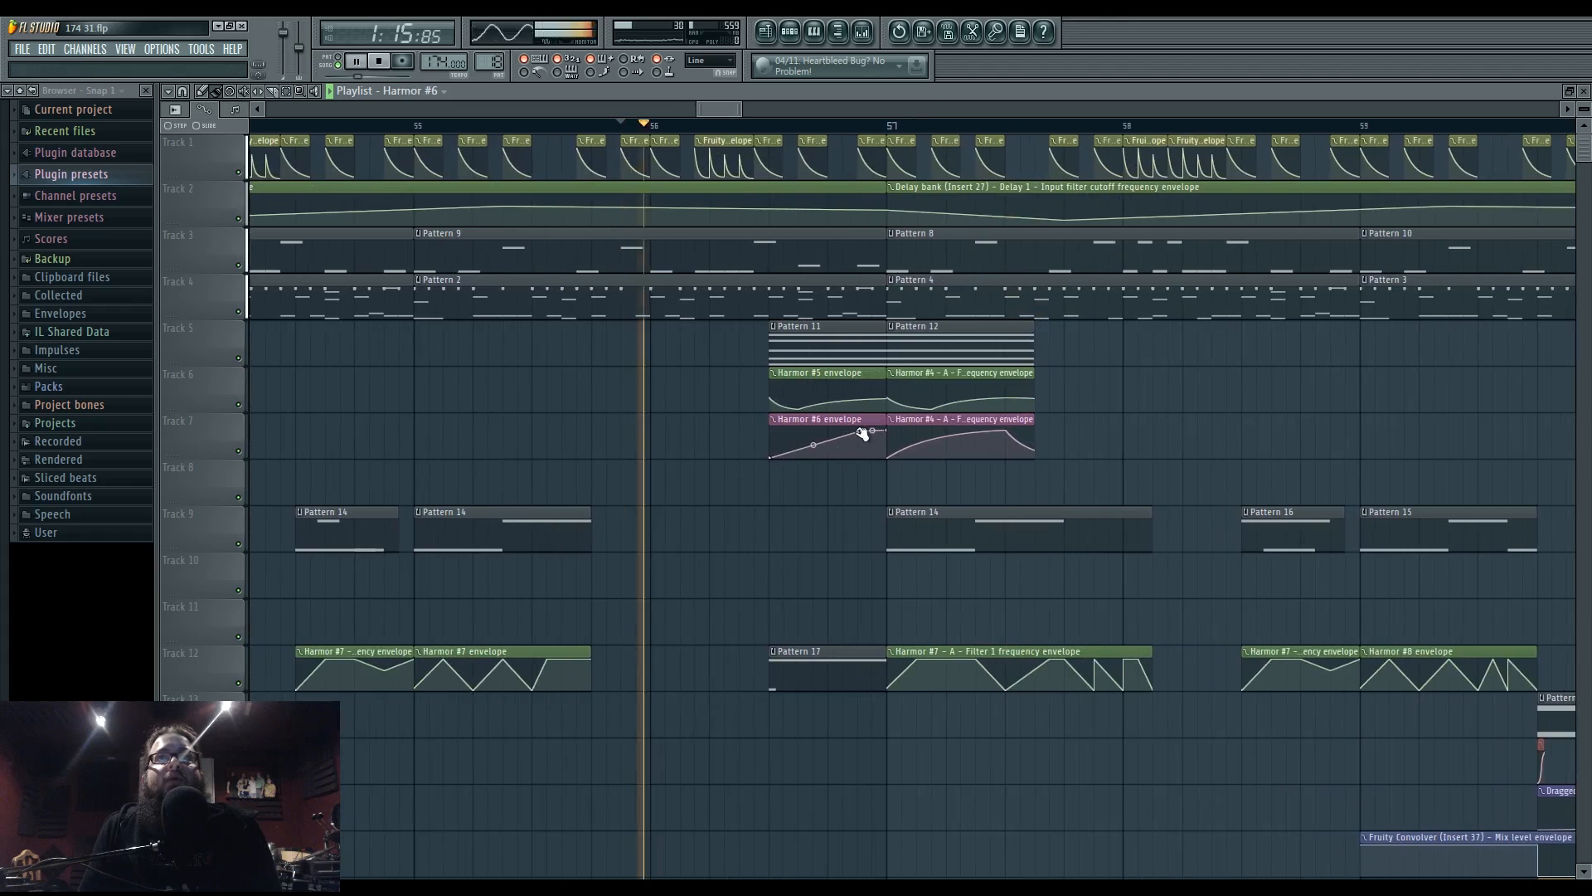
drag(814, 444, 813, 455)
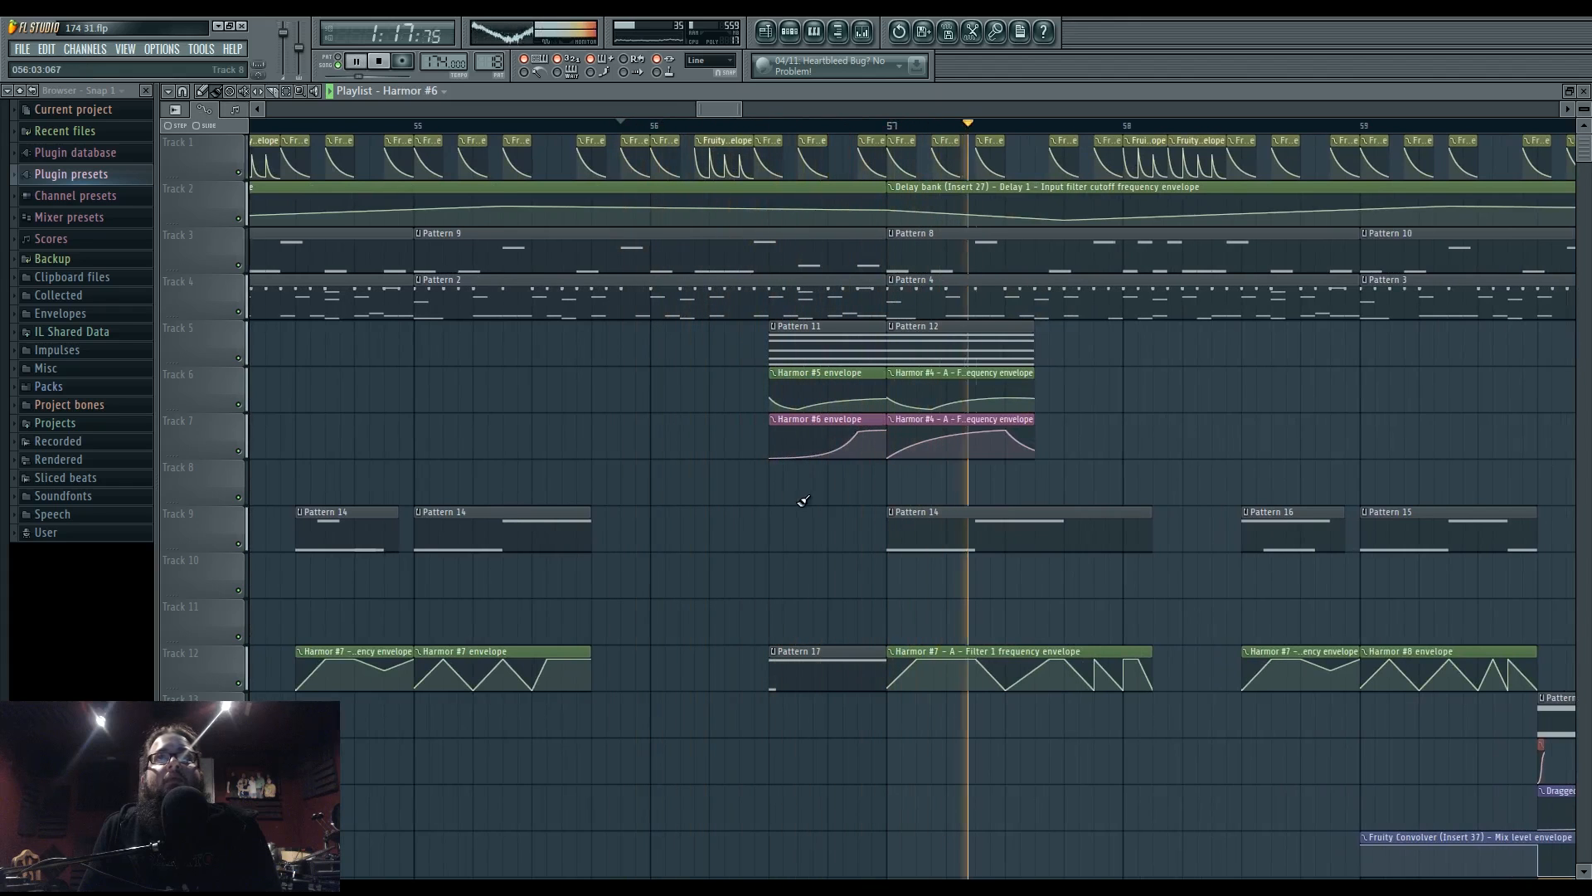
scroll(792, 490, down, 5)
scroll(796, 482, up, 4)
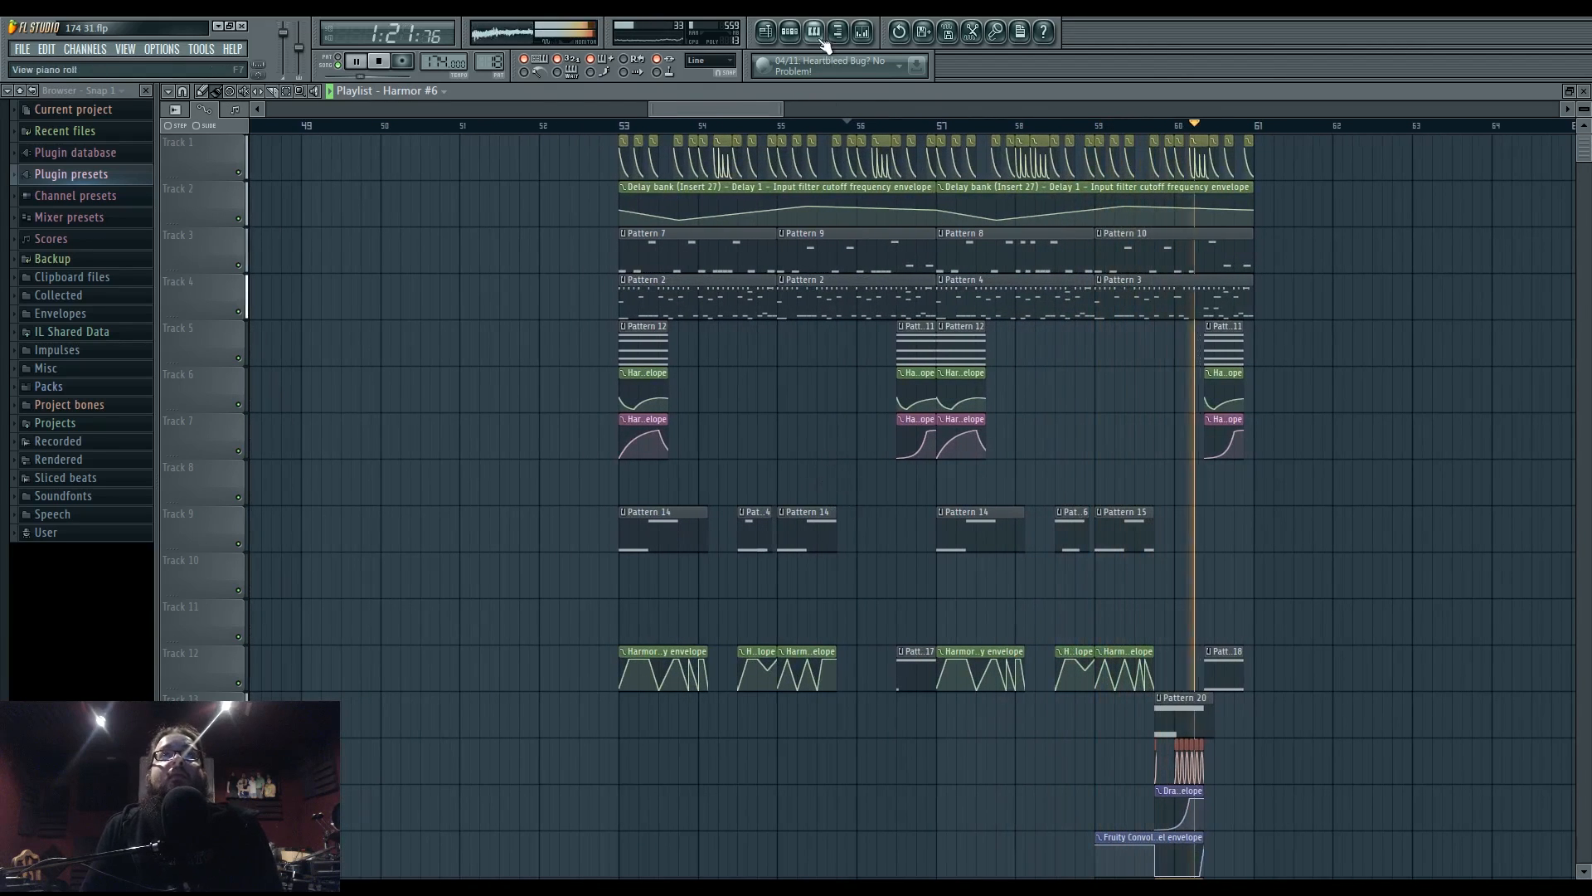
- On insert 27's Parametric EQ 2, dip near 470 Hz, high-pass around 70 Hz, boost near 3.7 kHz
click(864, 32)
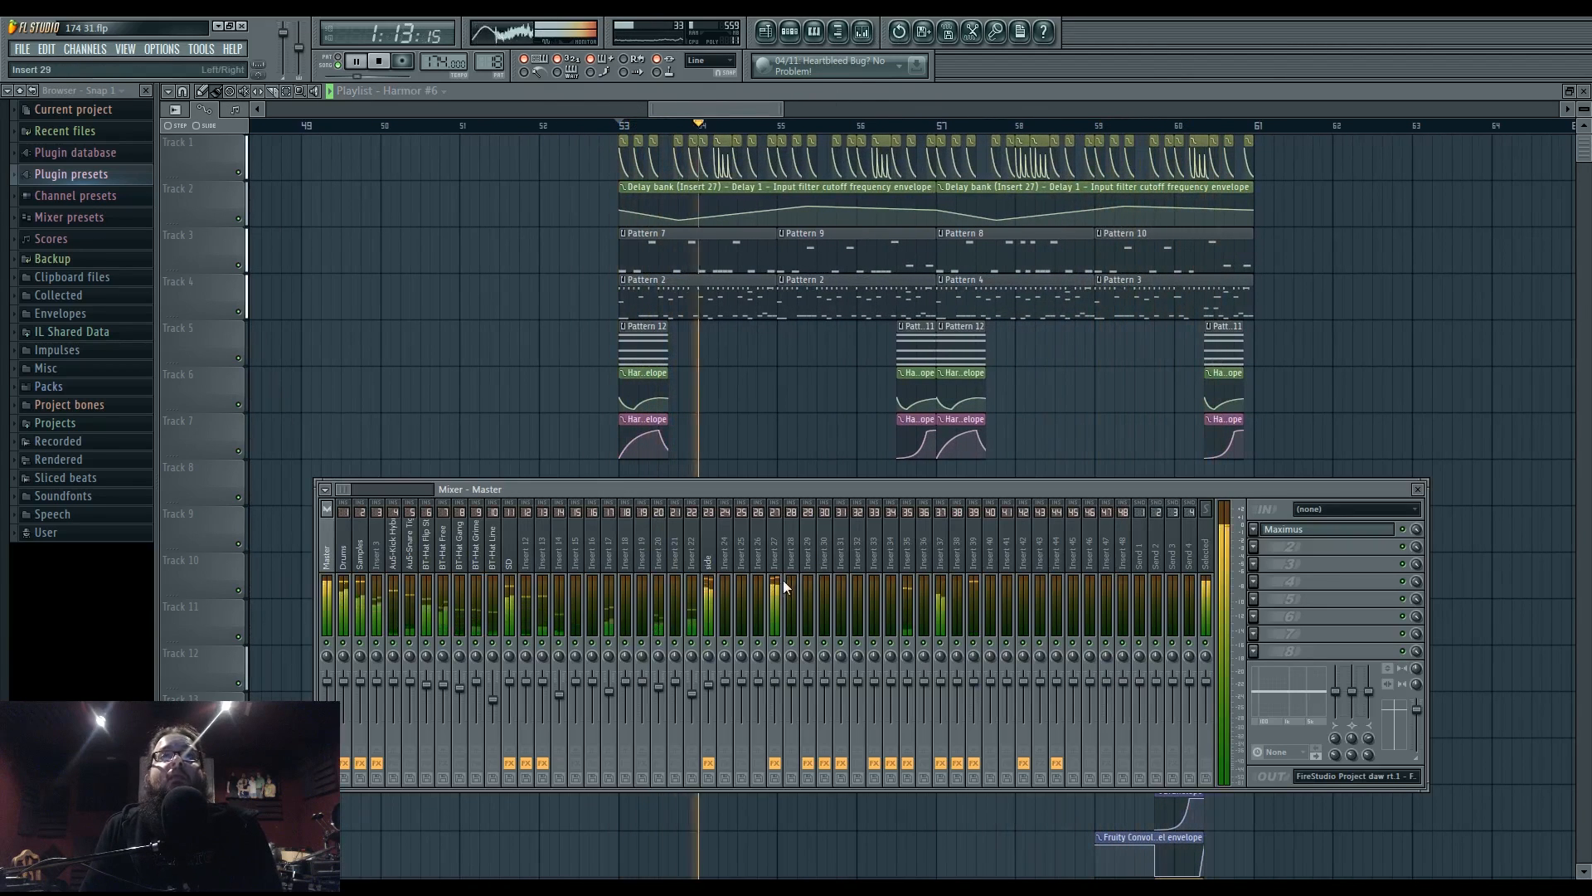
click(774, 619)
click(1317, 601)
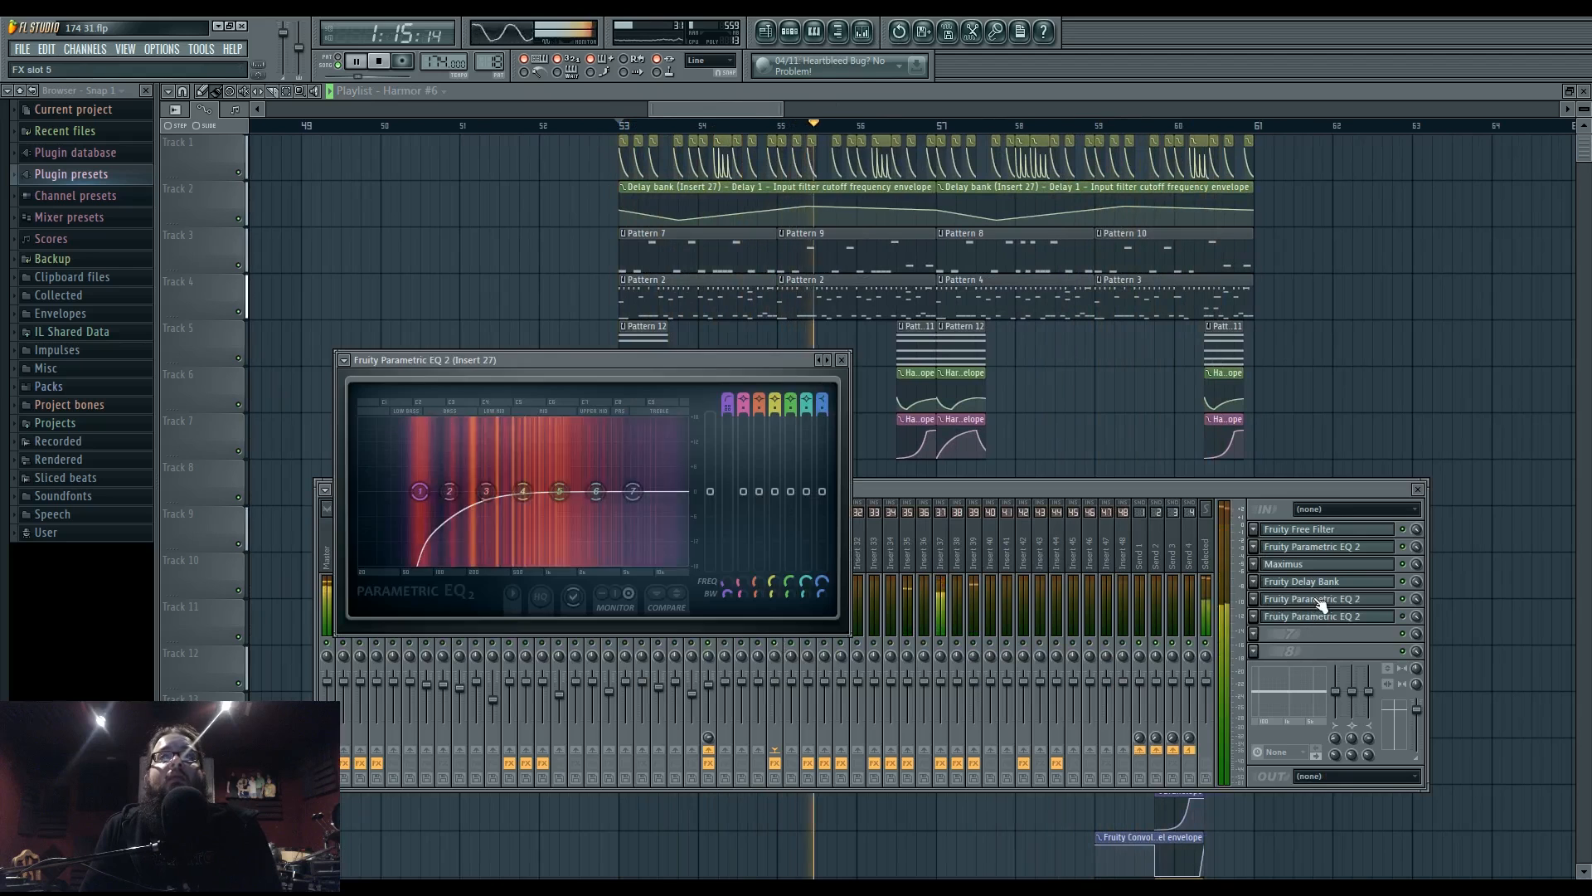
mouse_move(535, 524)
mouse_down()
mouse_move(583, 524)
mouse_move(511, 527)
mouse_up()
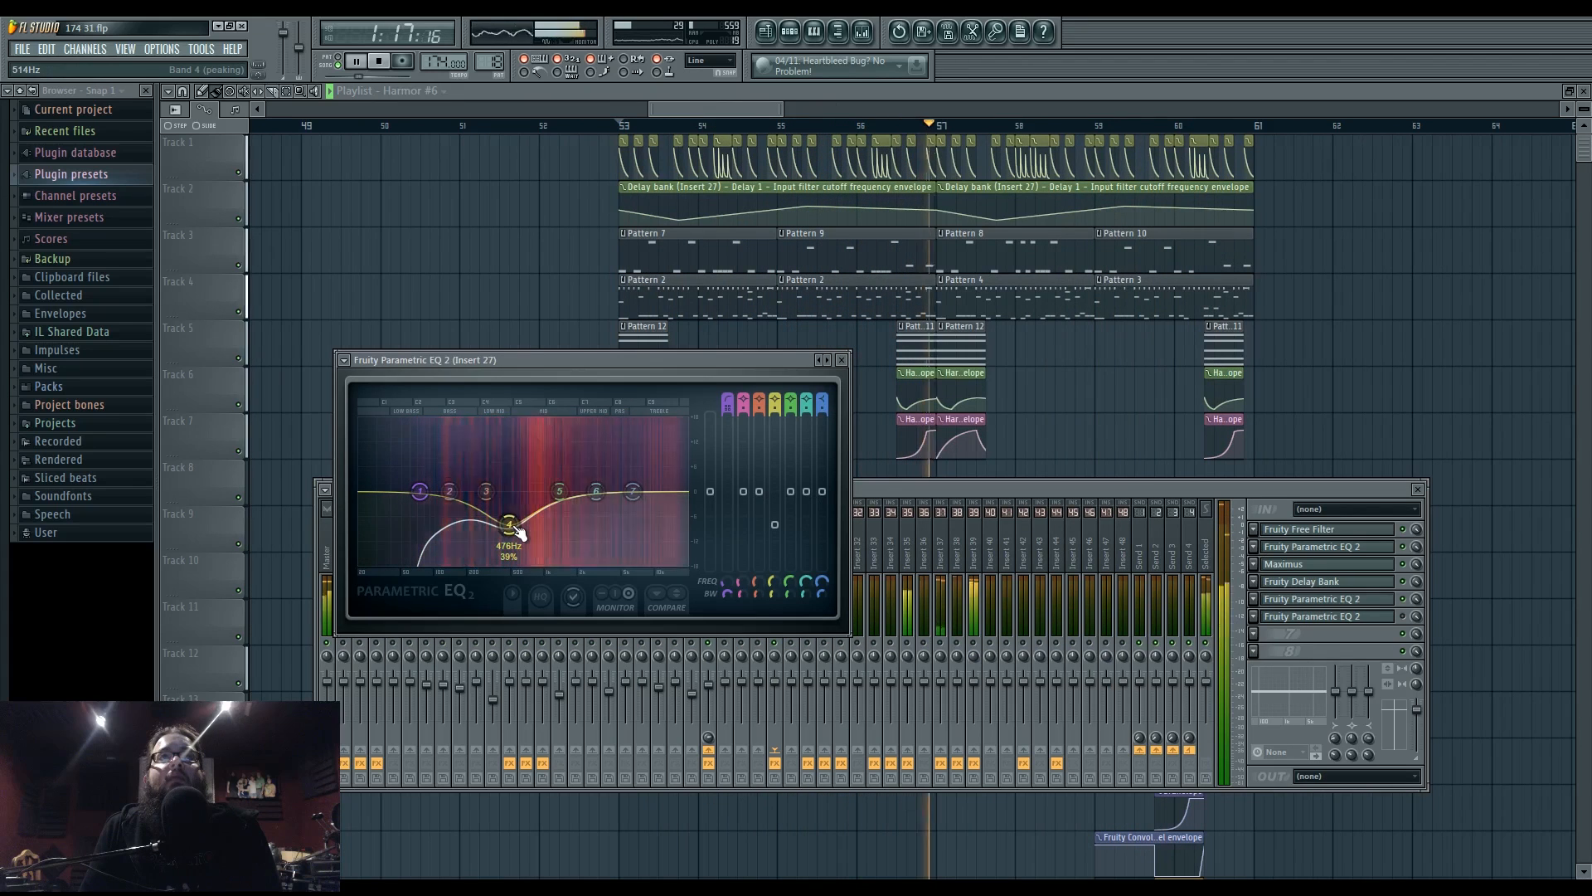
mouse_move(422, 492)
mouse_down()
mouse_move(398, 492)
mouse_move(422, 491)
mouse_up()
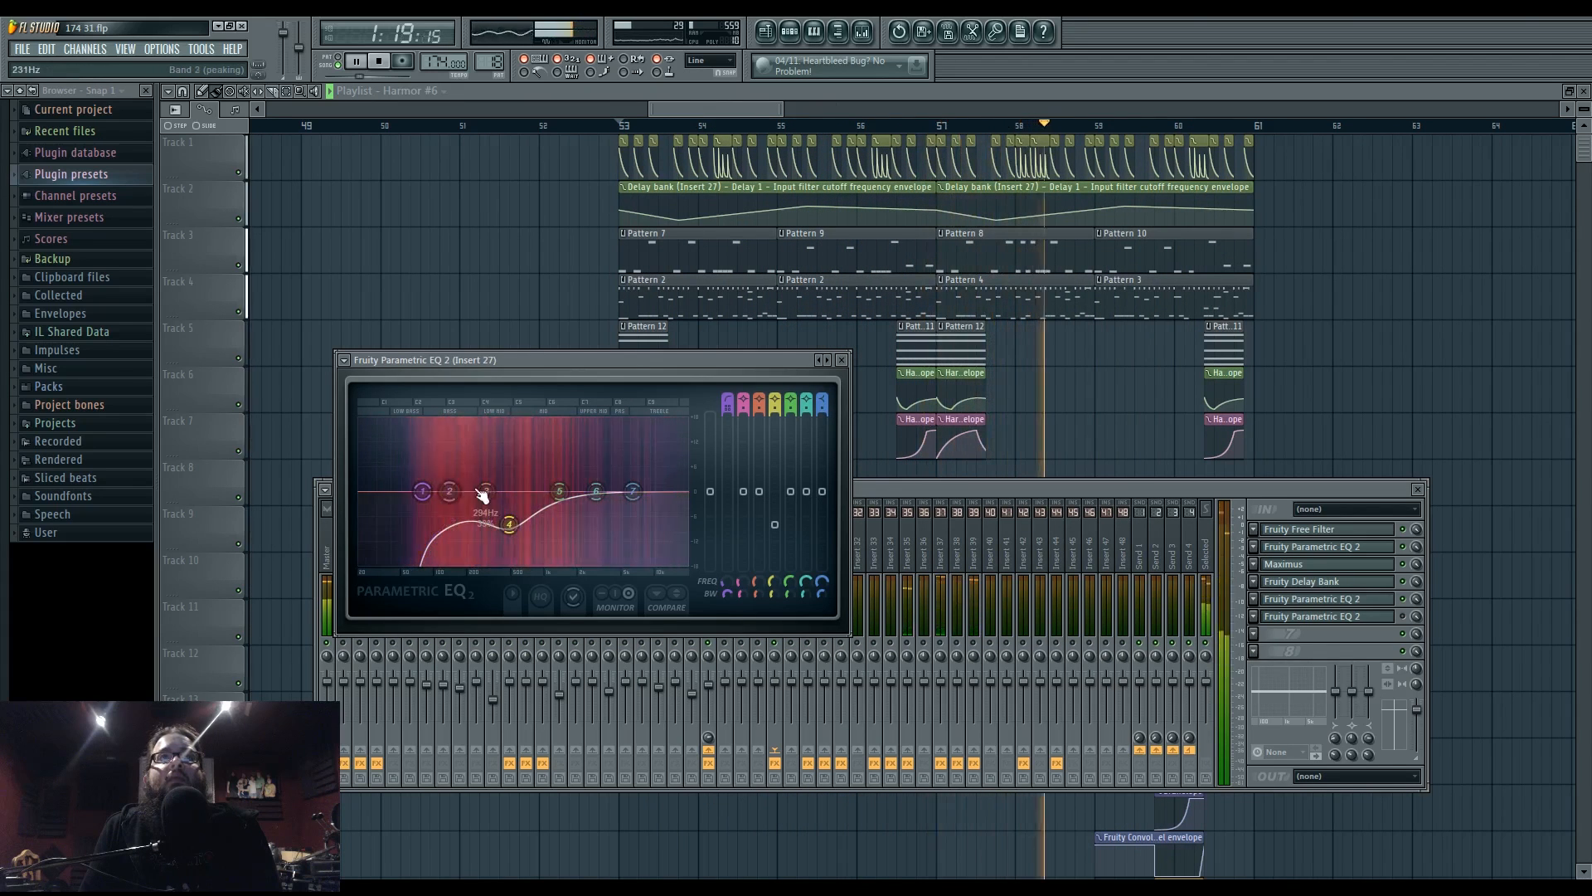
drag(559, 491, 618, 479)
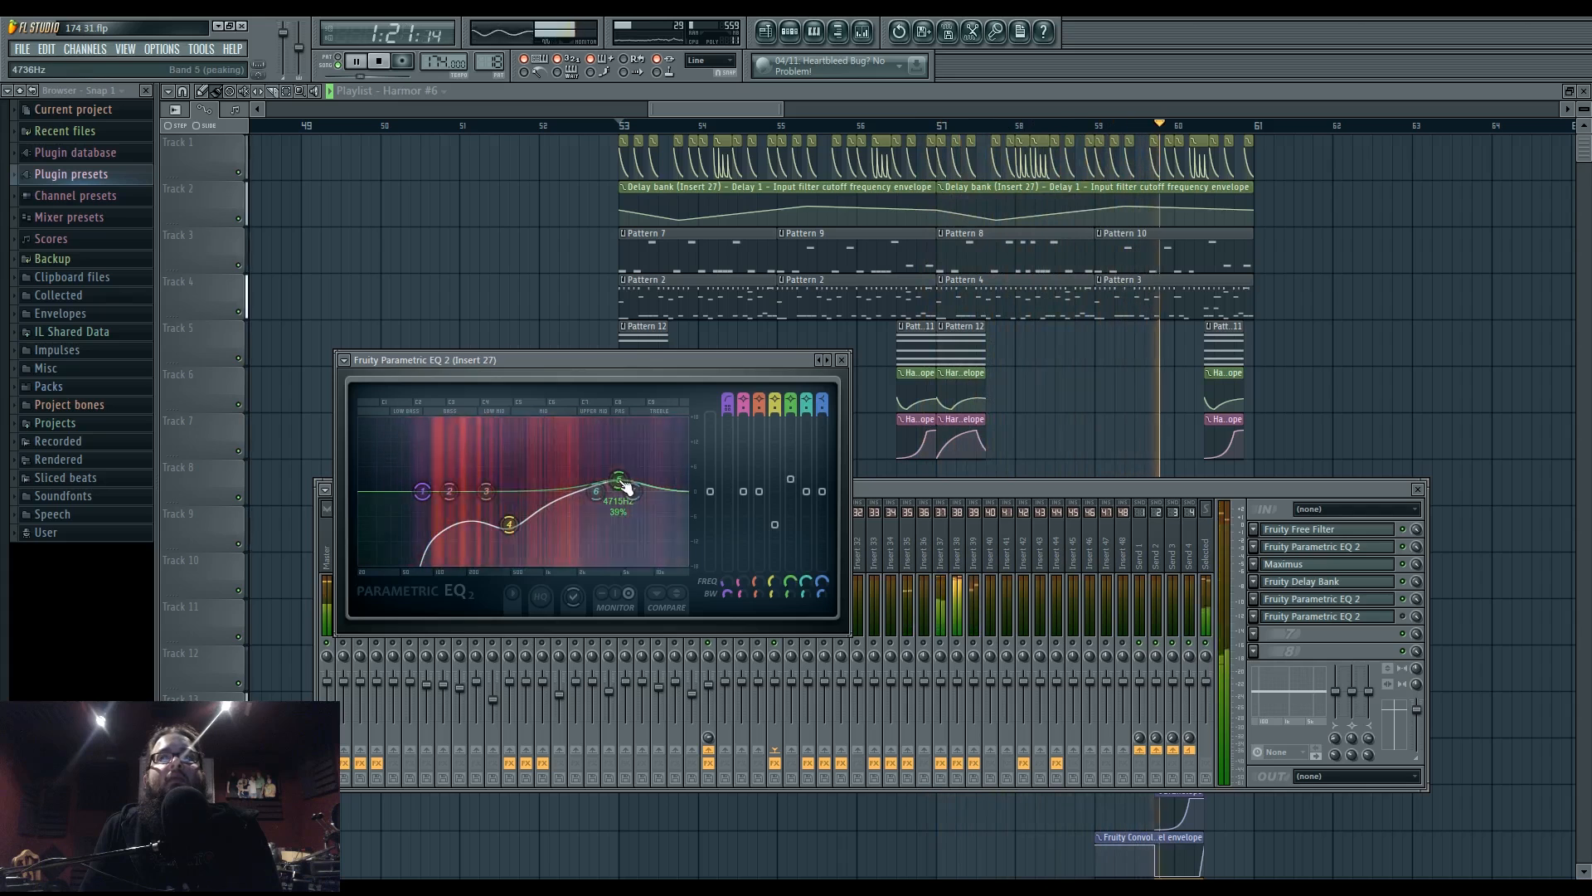
- Open Link to controller settings for the Fruity Free Filter's frequency on insert 27
click(1320, 531)
key(space)
right_click(333, 230)
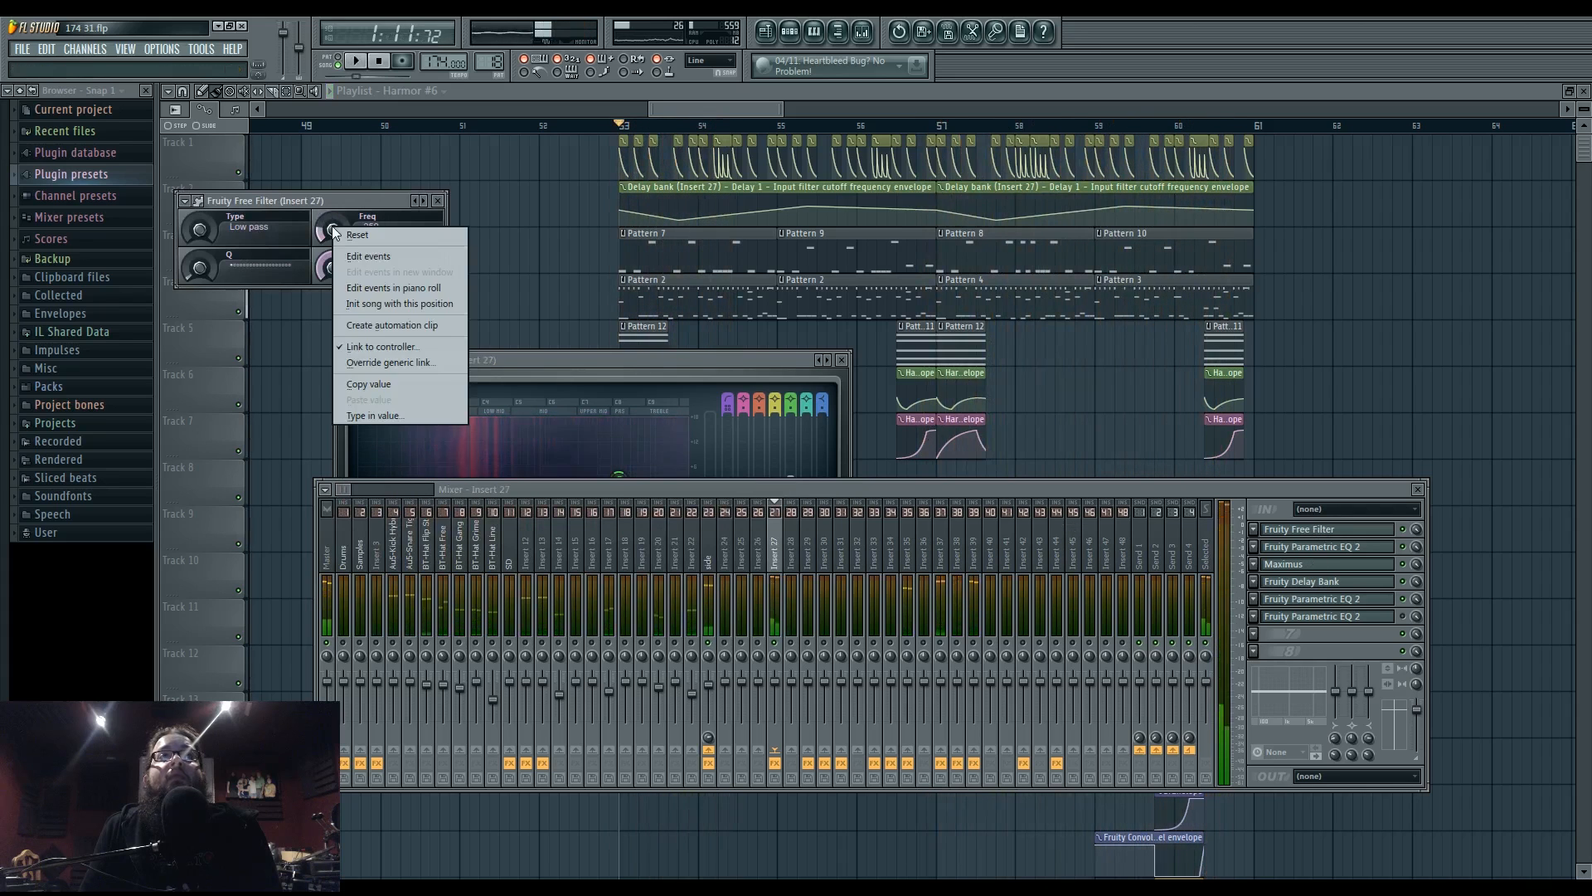
click(371, 347)
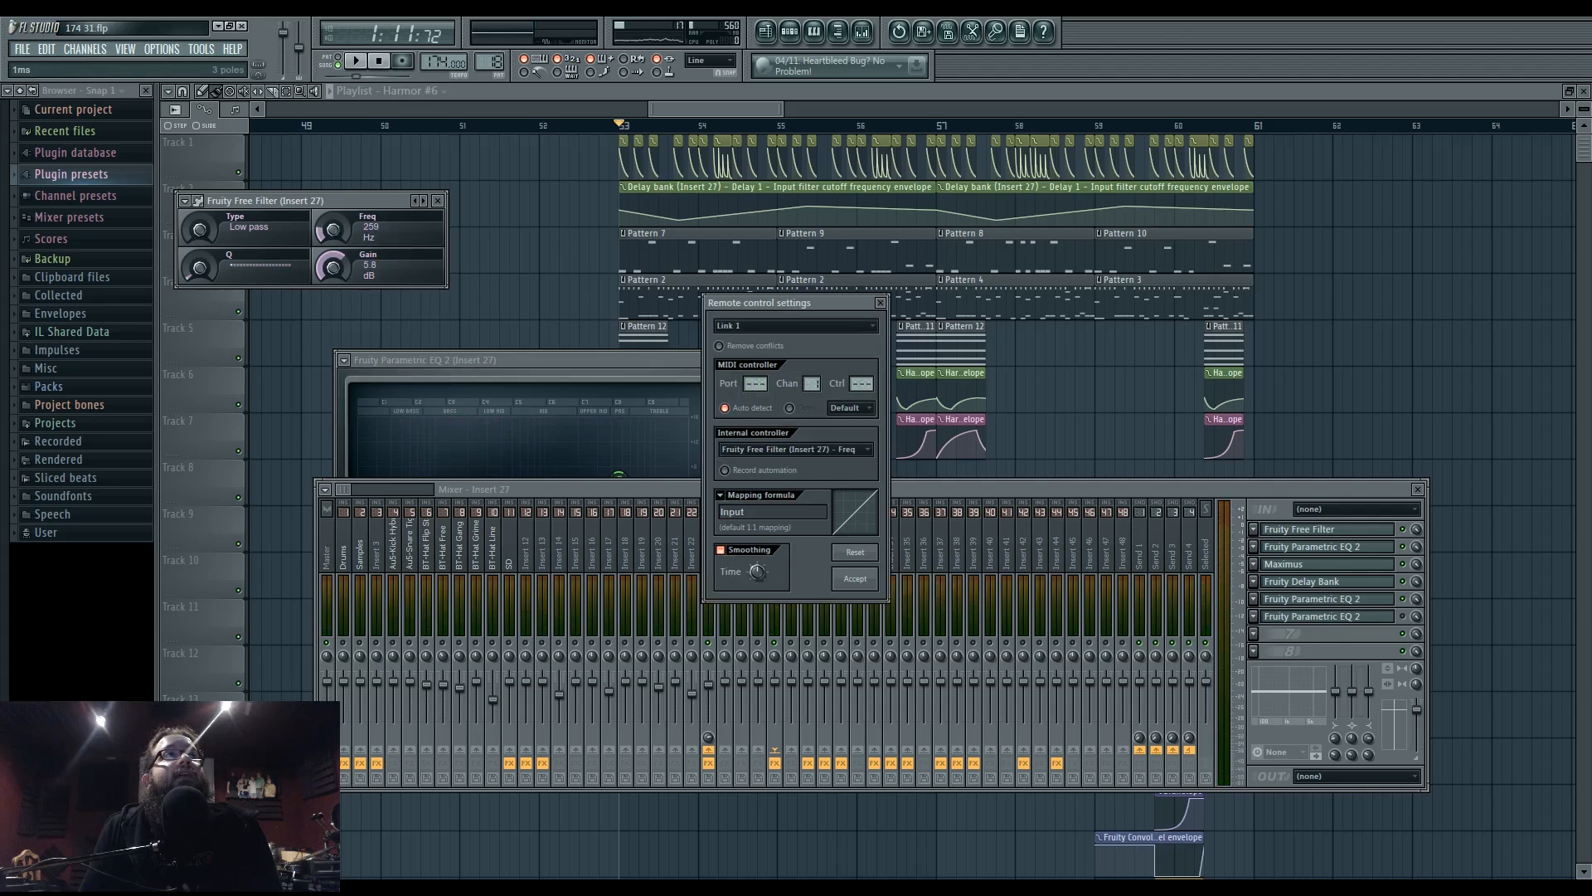
- Accept the smoothed controller link on the Free Filter frequency, play it, then re-confirm the link
click(855, 578)
key(space)
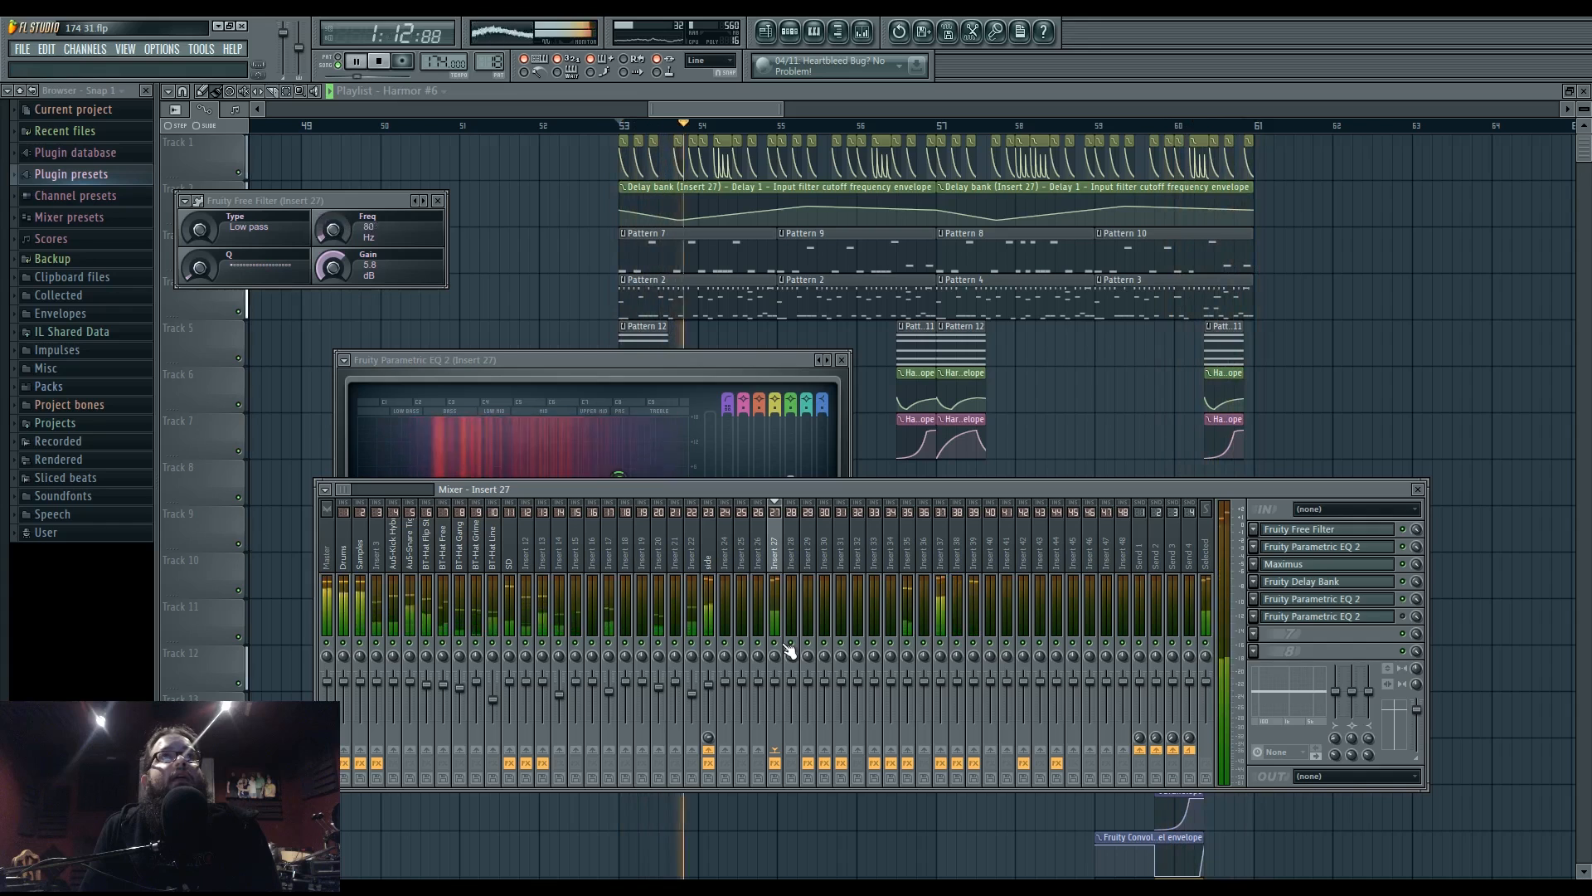
right_click(333, 230)
click(357, 343)
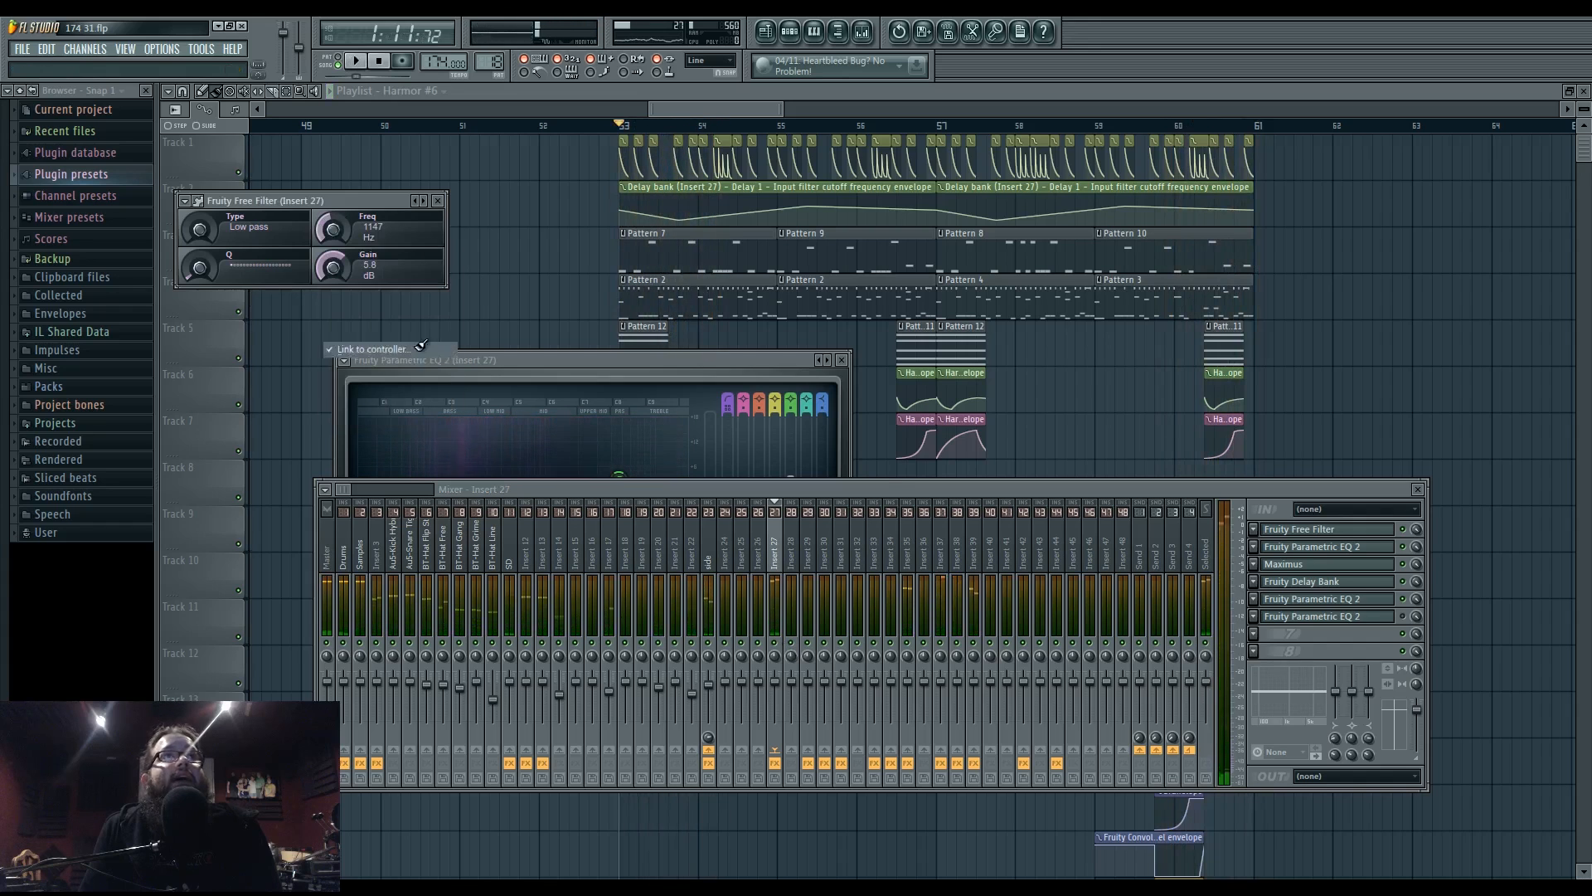
click(857, 580)
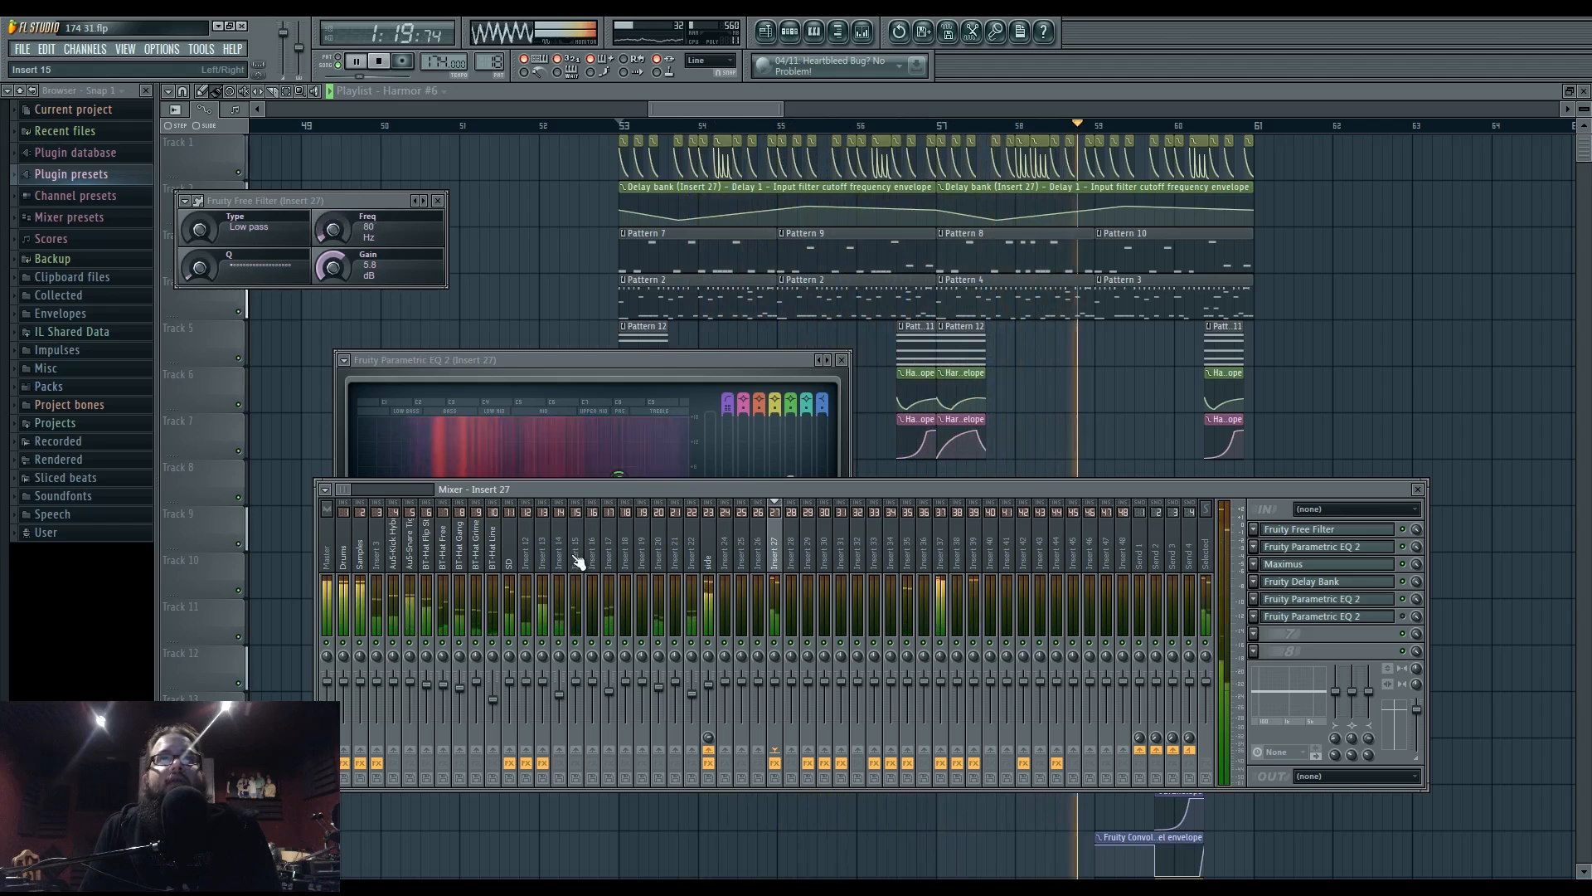
- Restart playback from bar 53, checking inserts 15 and 37 in the mixer before closing it
click(582, 676)
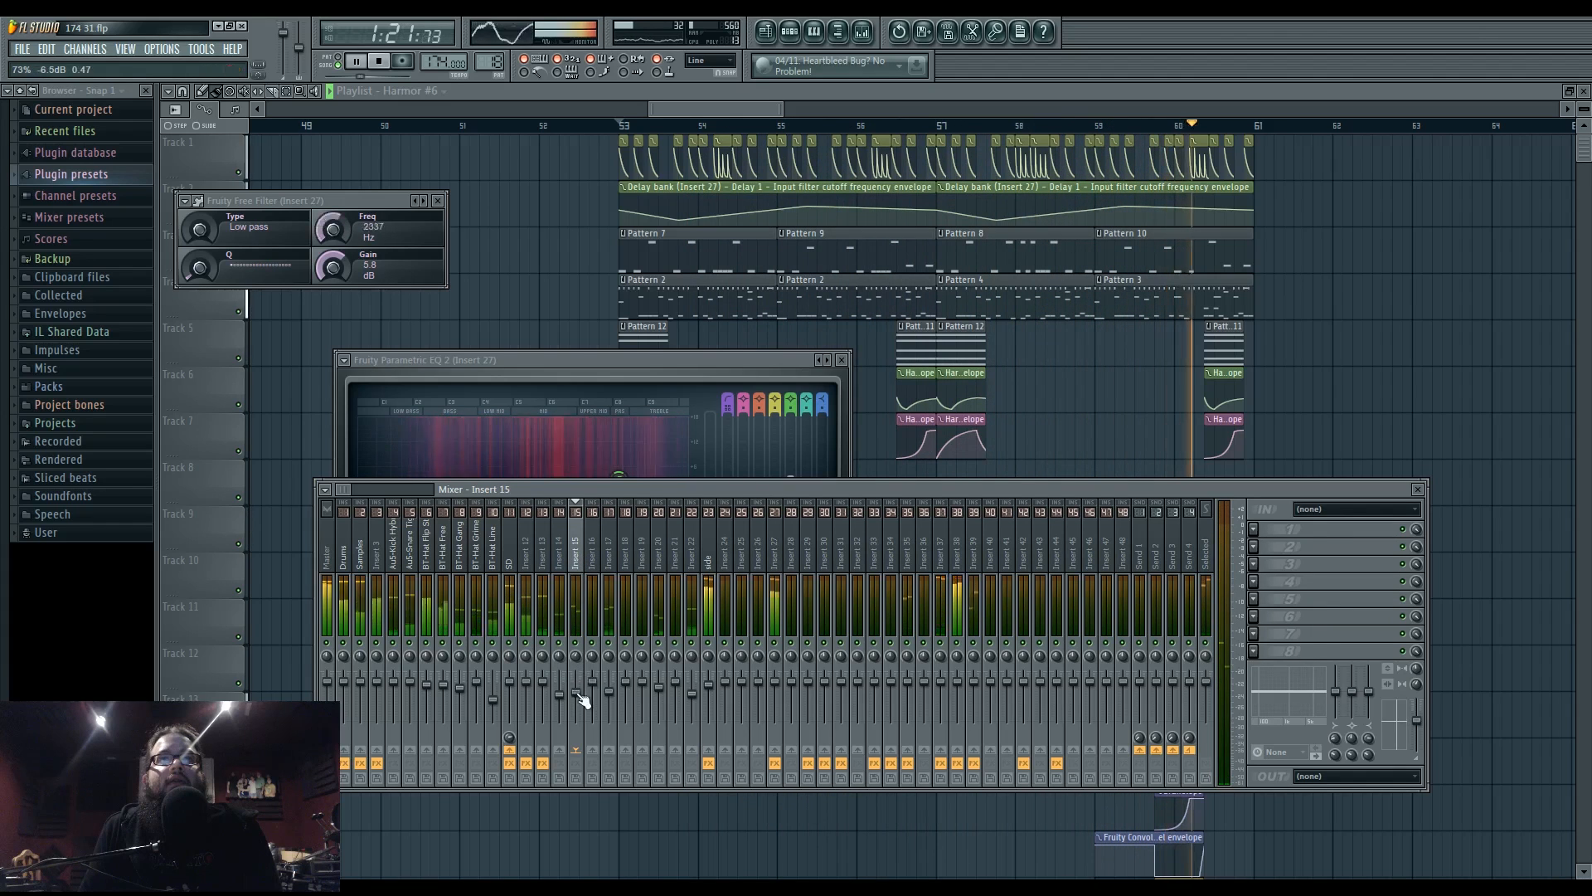
key(space)
key(space)
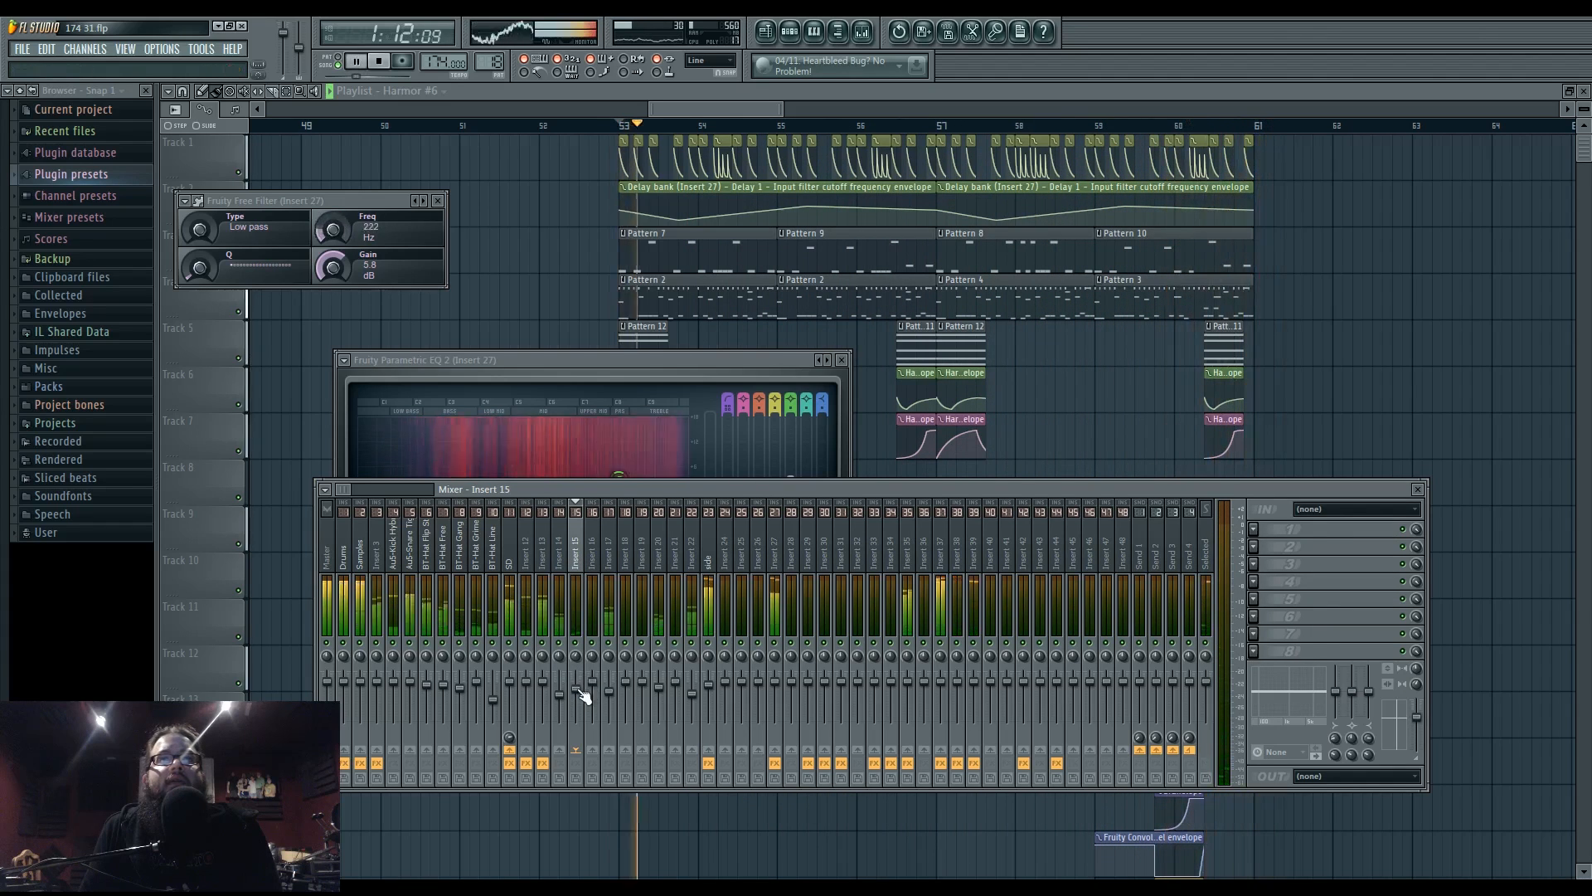
key(F12)
key(space)
key(space)
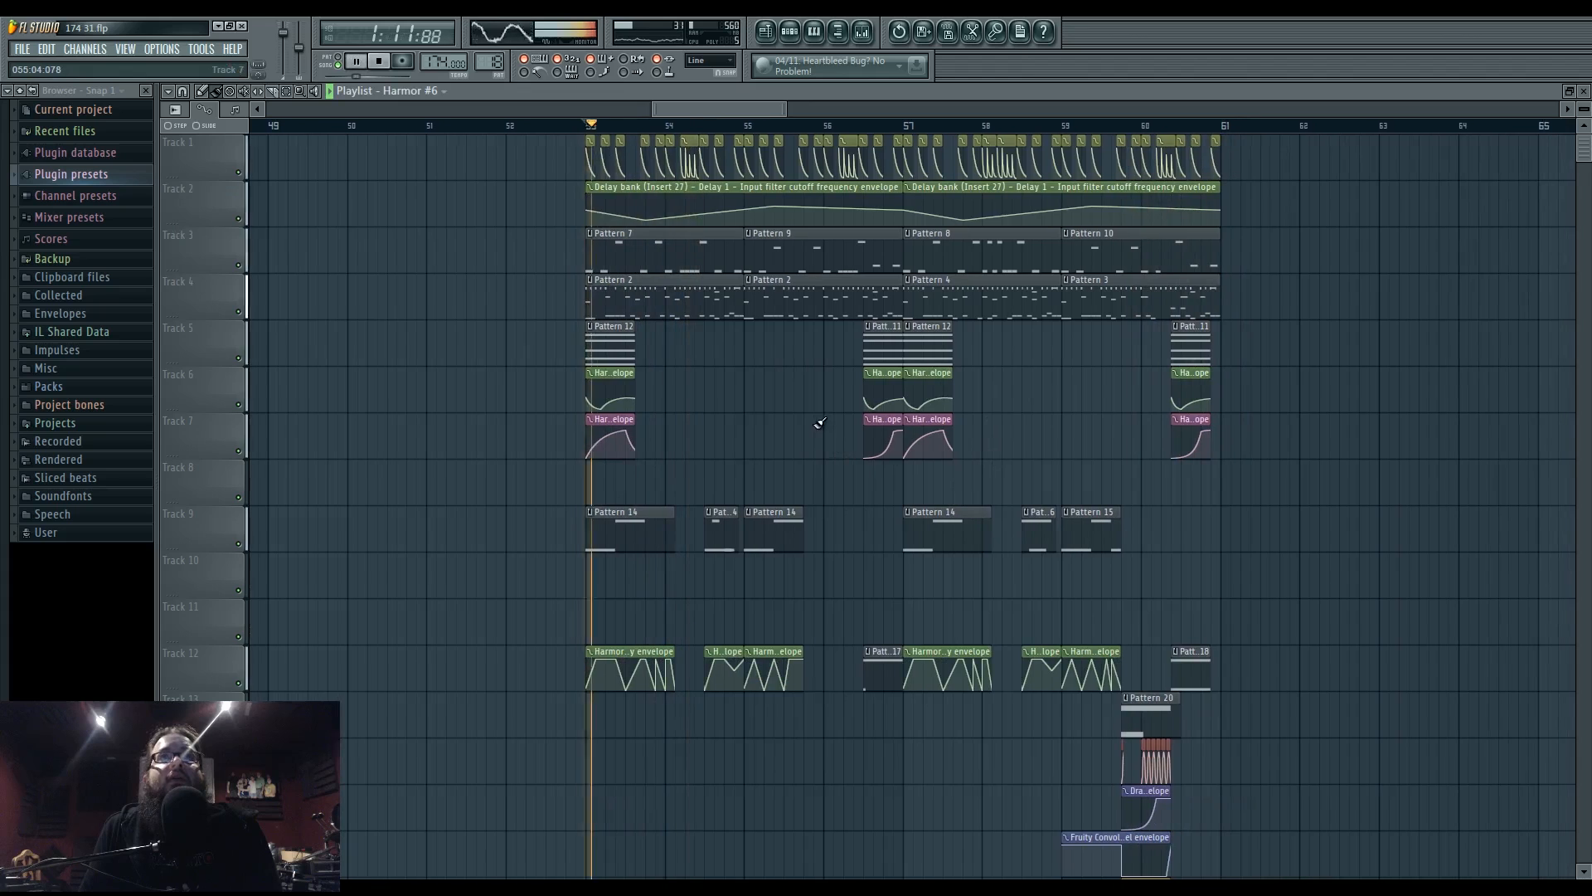
key(space)
key(space)
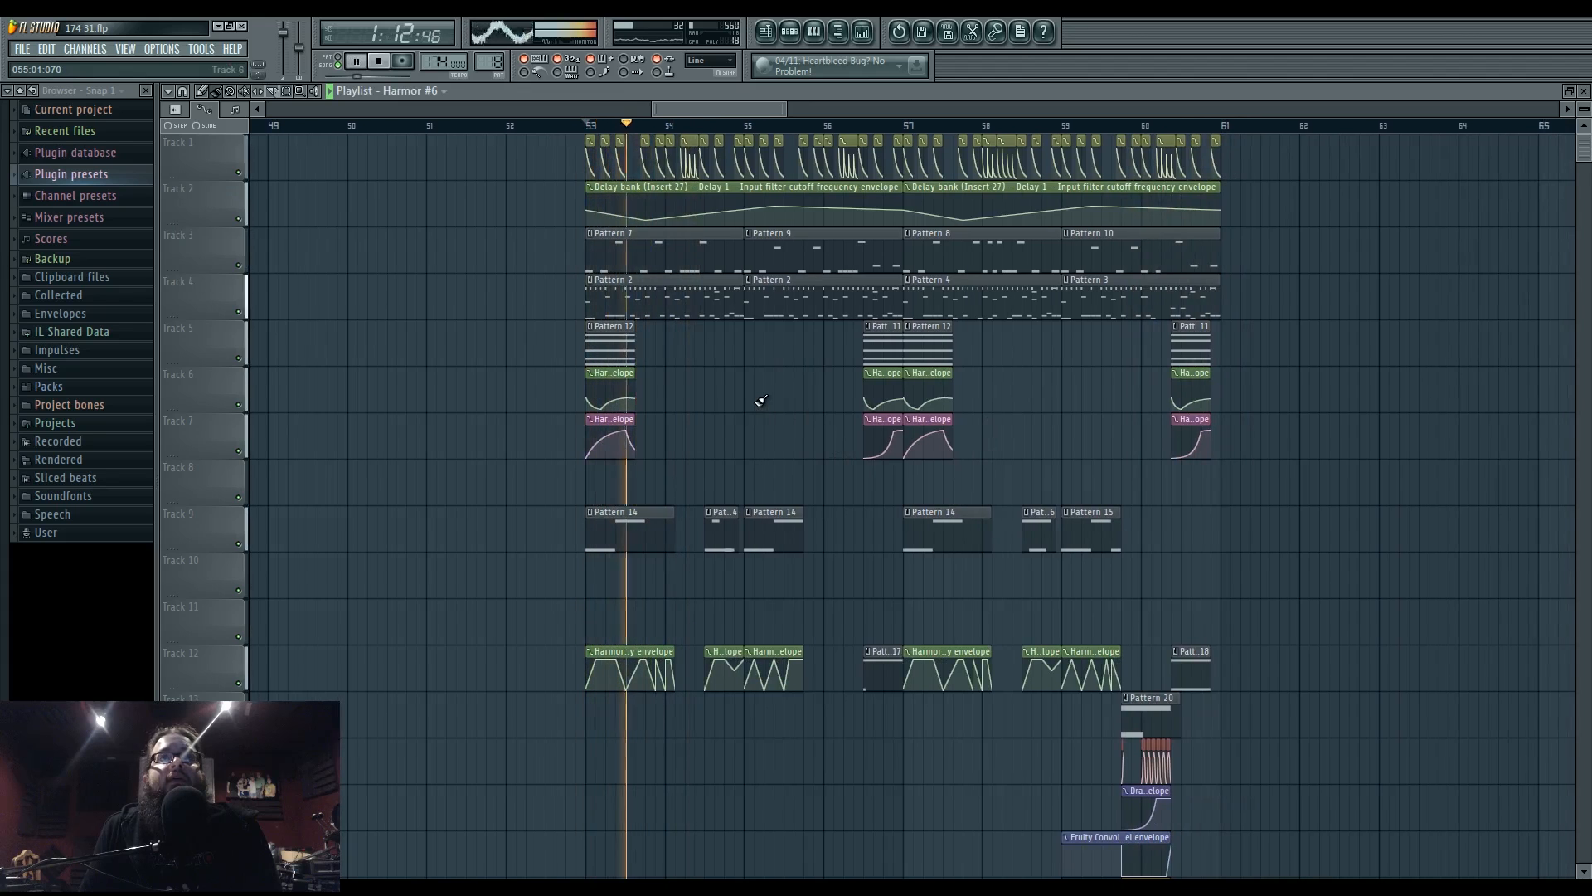
key(space)
key(space)
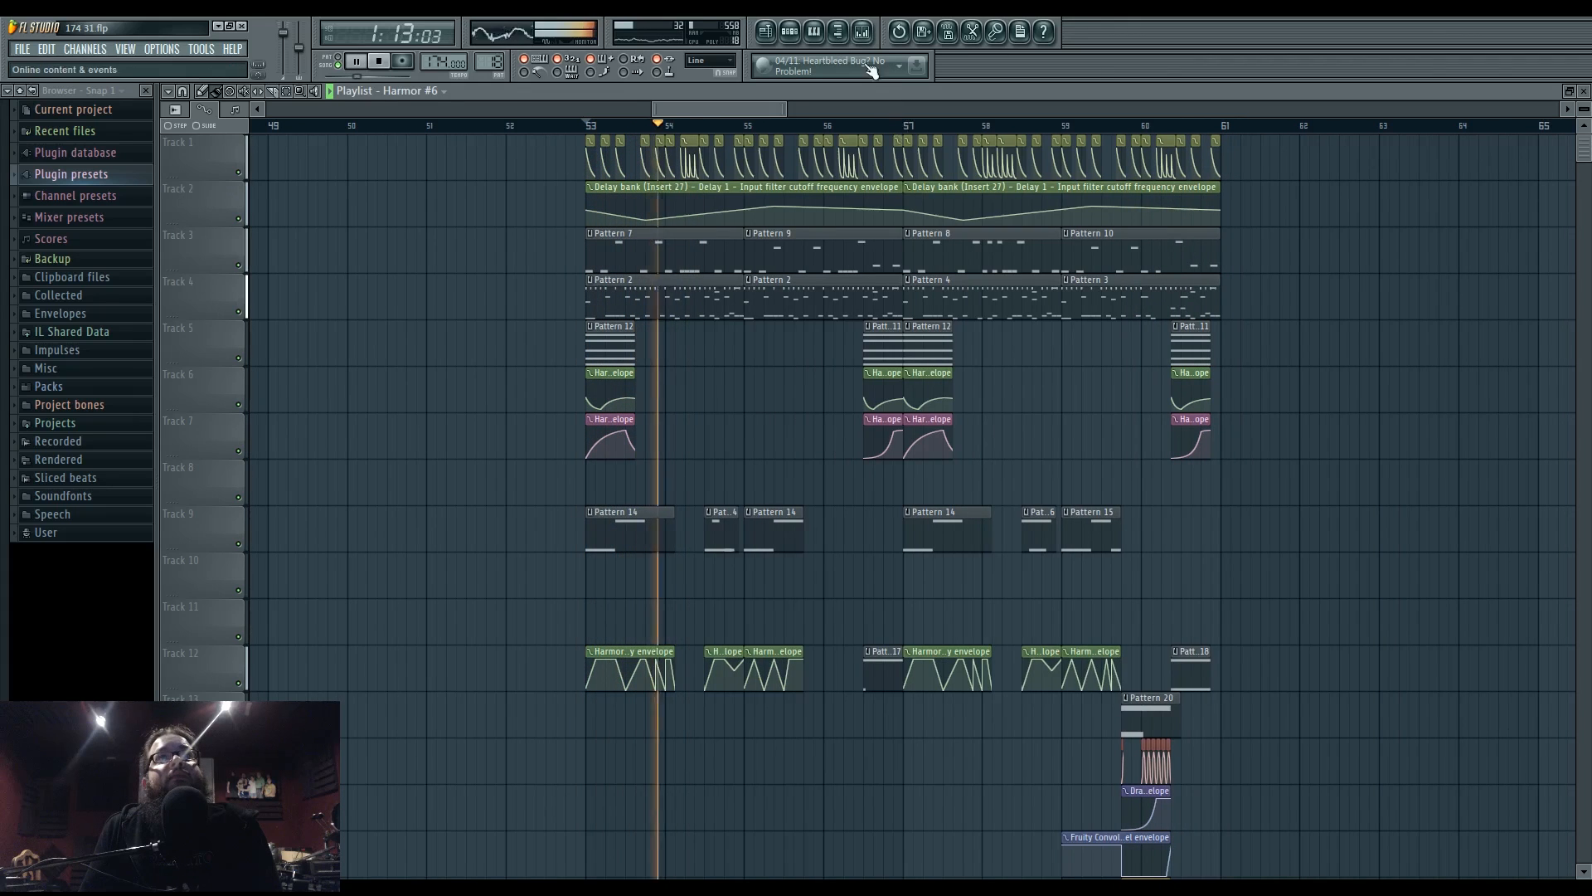
click(864, 32)
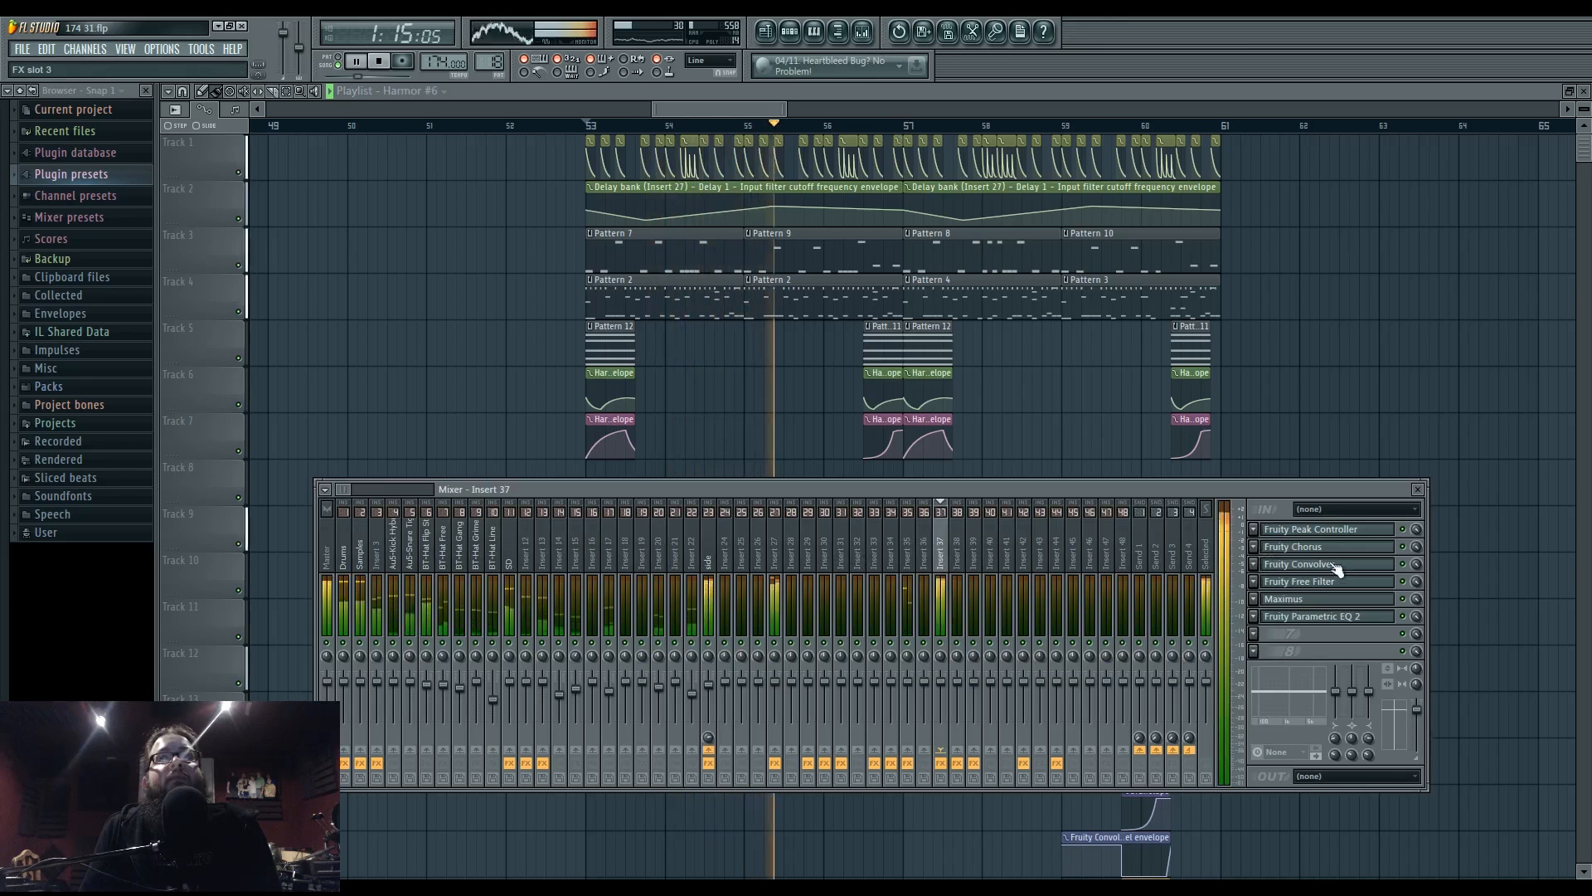
key(F9)
- Open the phase werb 19 pattern in the piano roll and bring up its Harmor synth
double_click(650, 530)
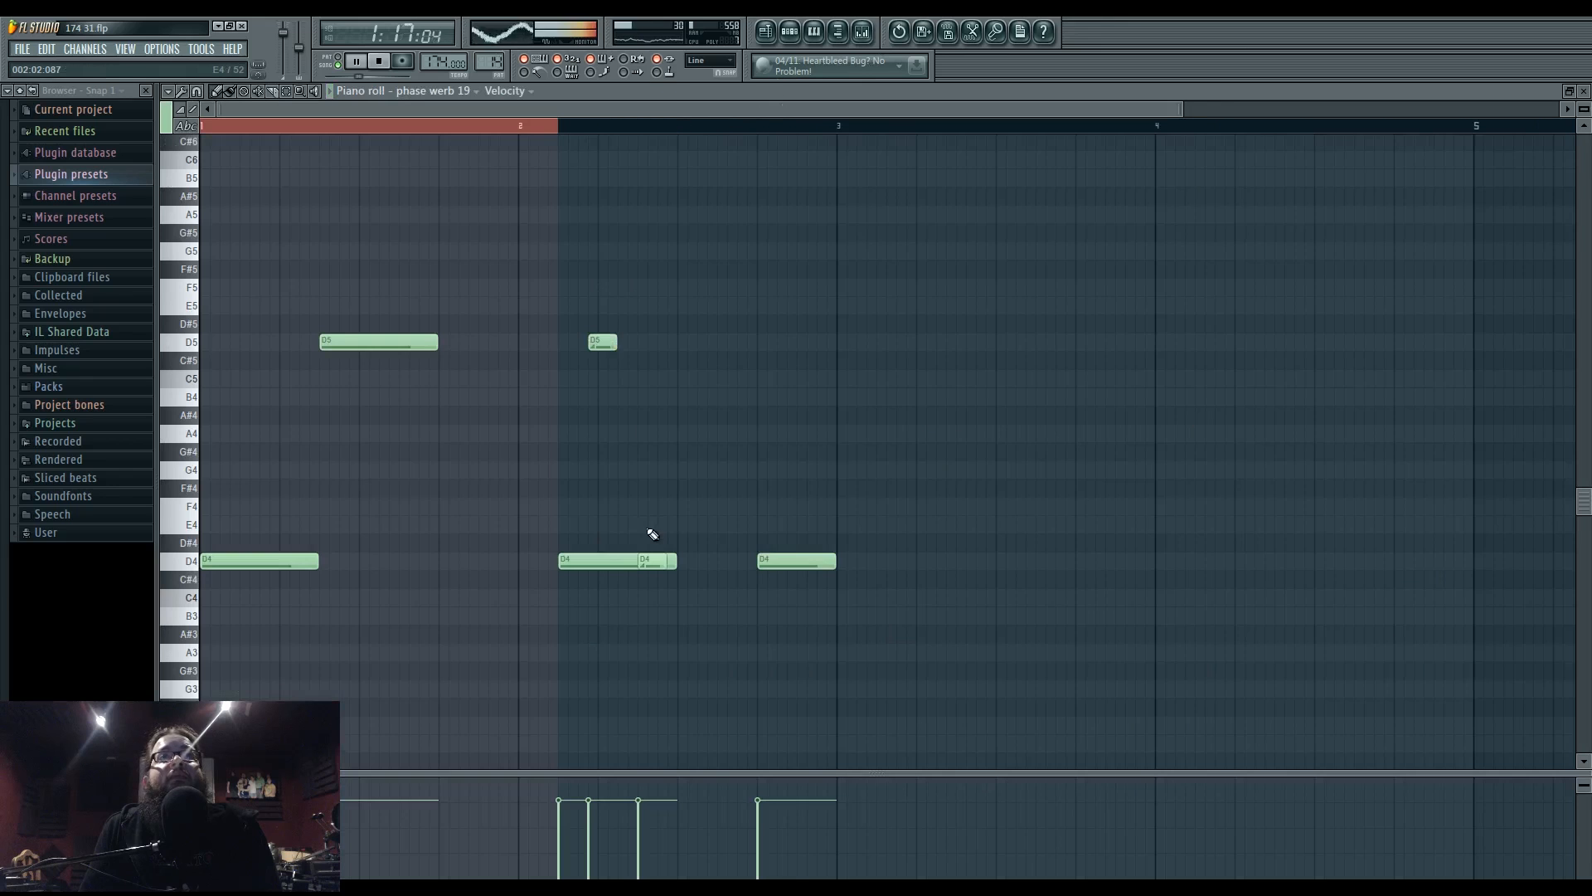
key(space)
click(789, 32)
click(565, 682)
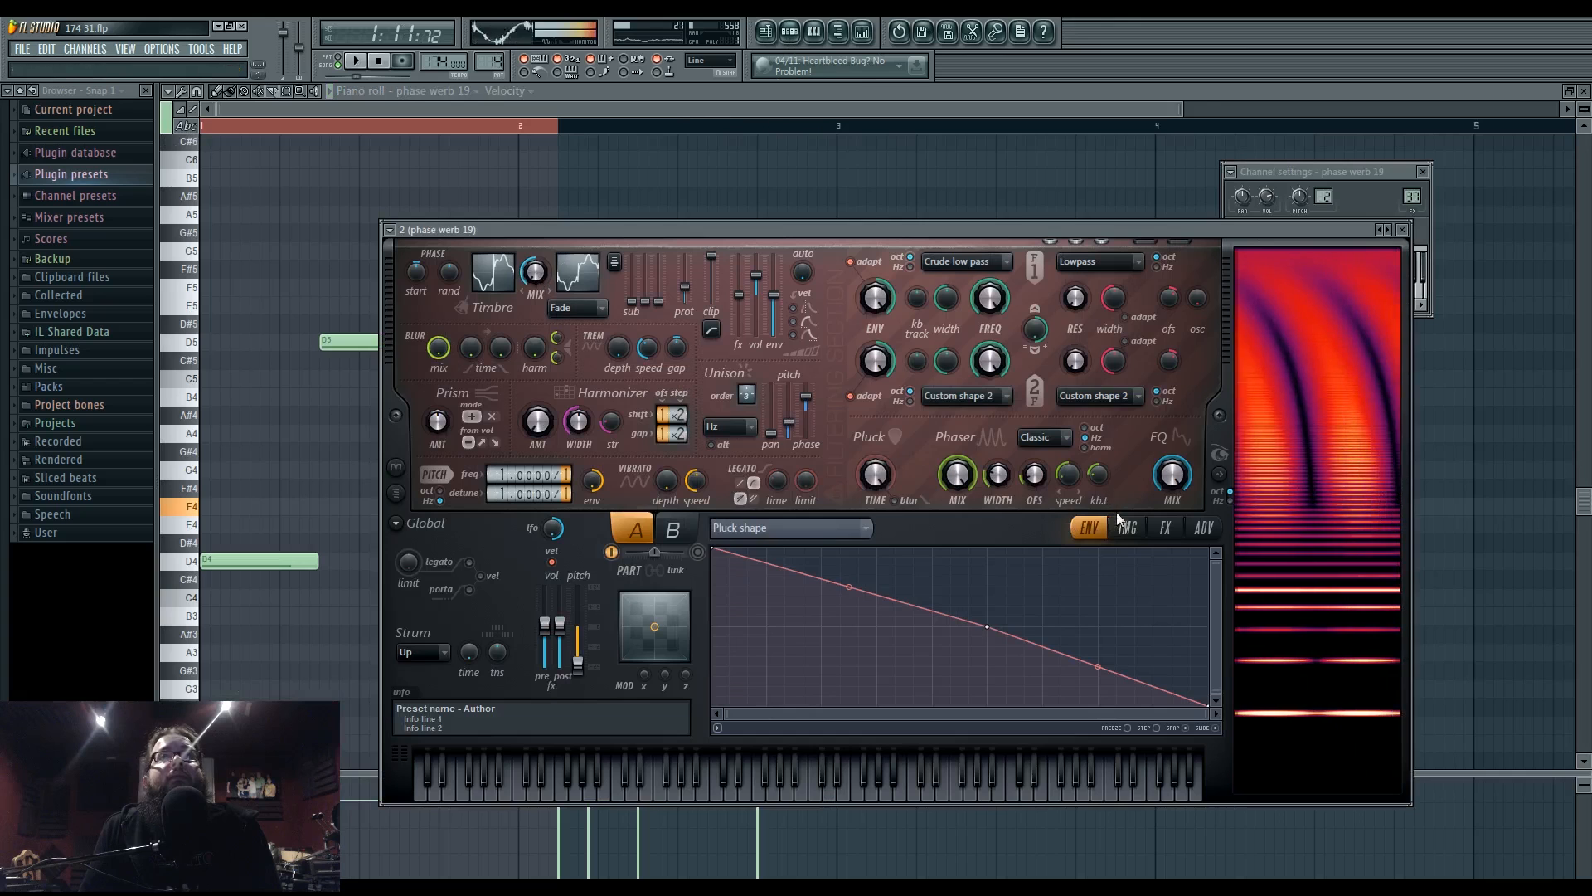
- Choose Harmor's Local EQ envelope and reshape it: raise two low points, lower one, add a raised end point
click(788, 527)
click(938, 521)
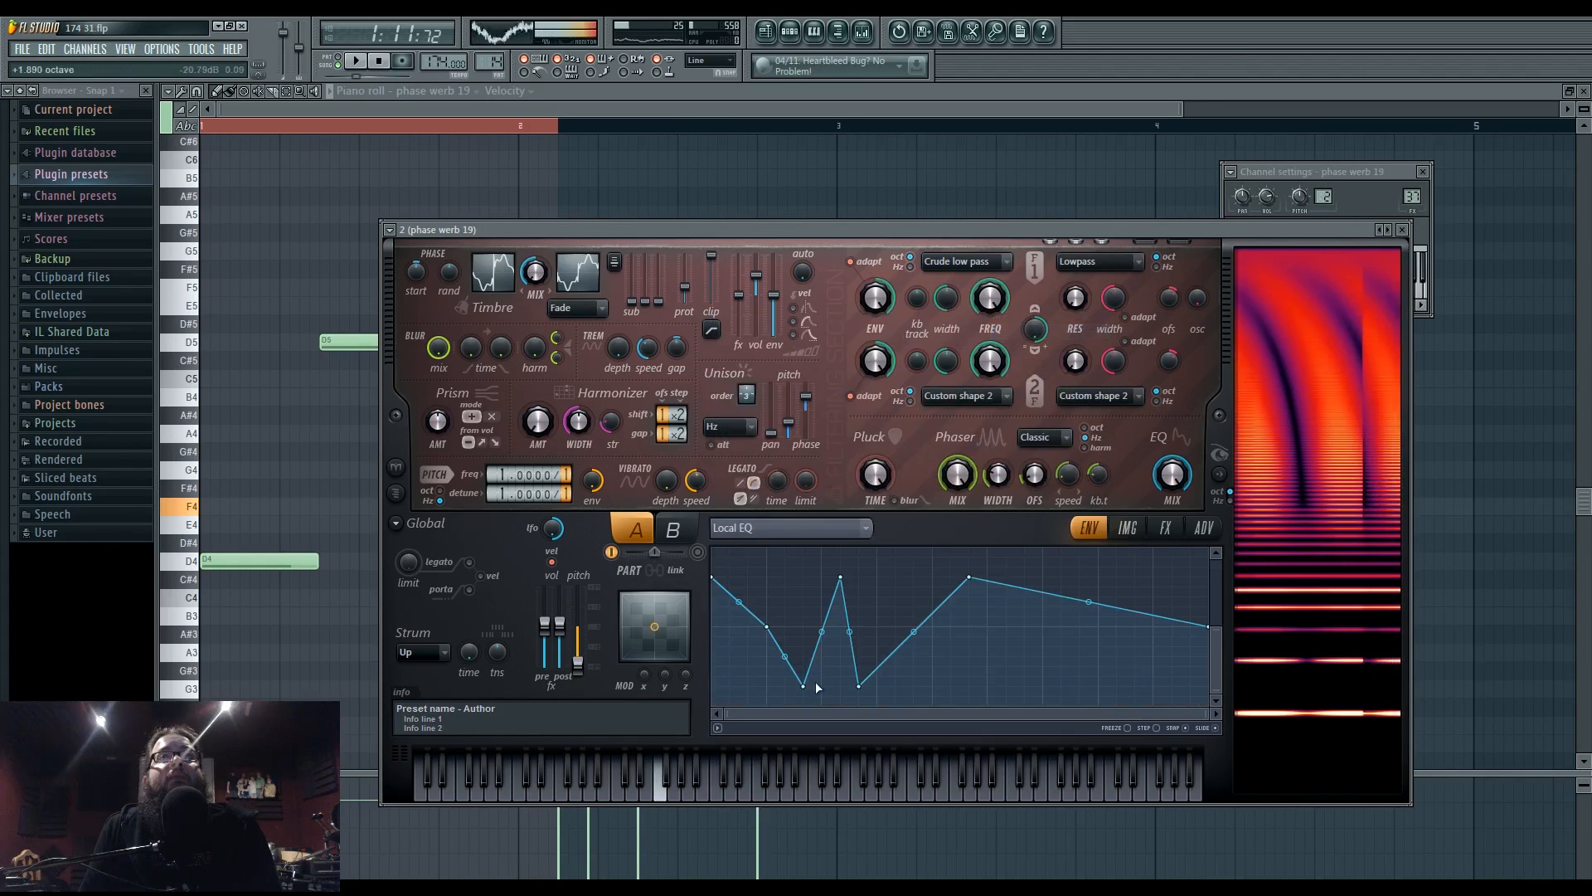
drag(804, 686, 805, 626)
drag(858, 684, 843, 623)
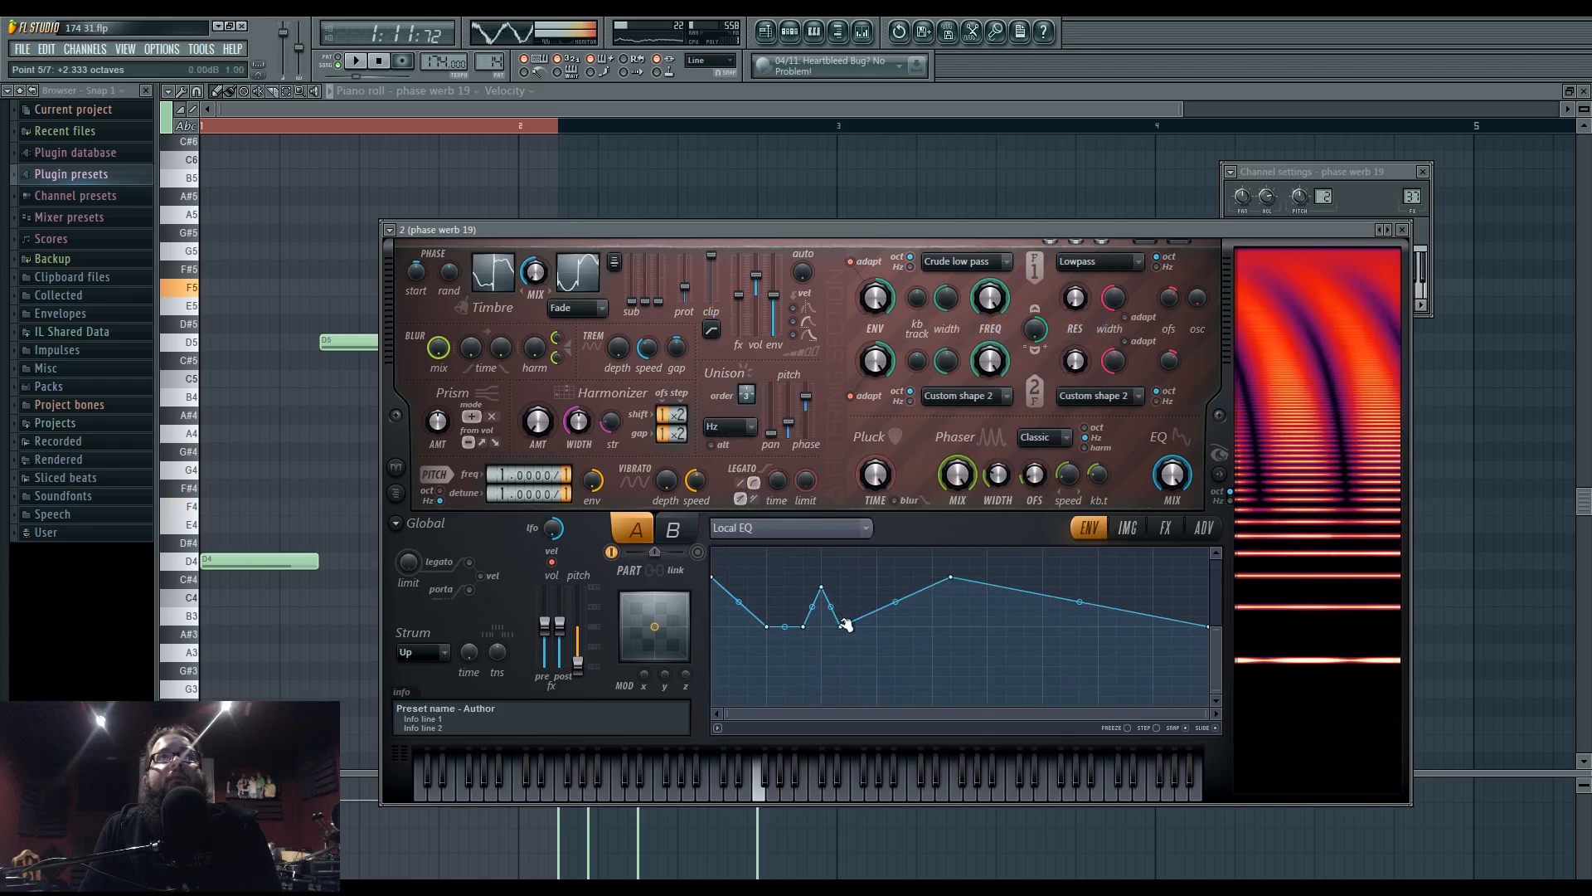
drag(953, 577, 916, 667)
right_click(1031, 616)
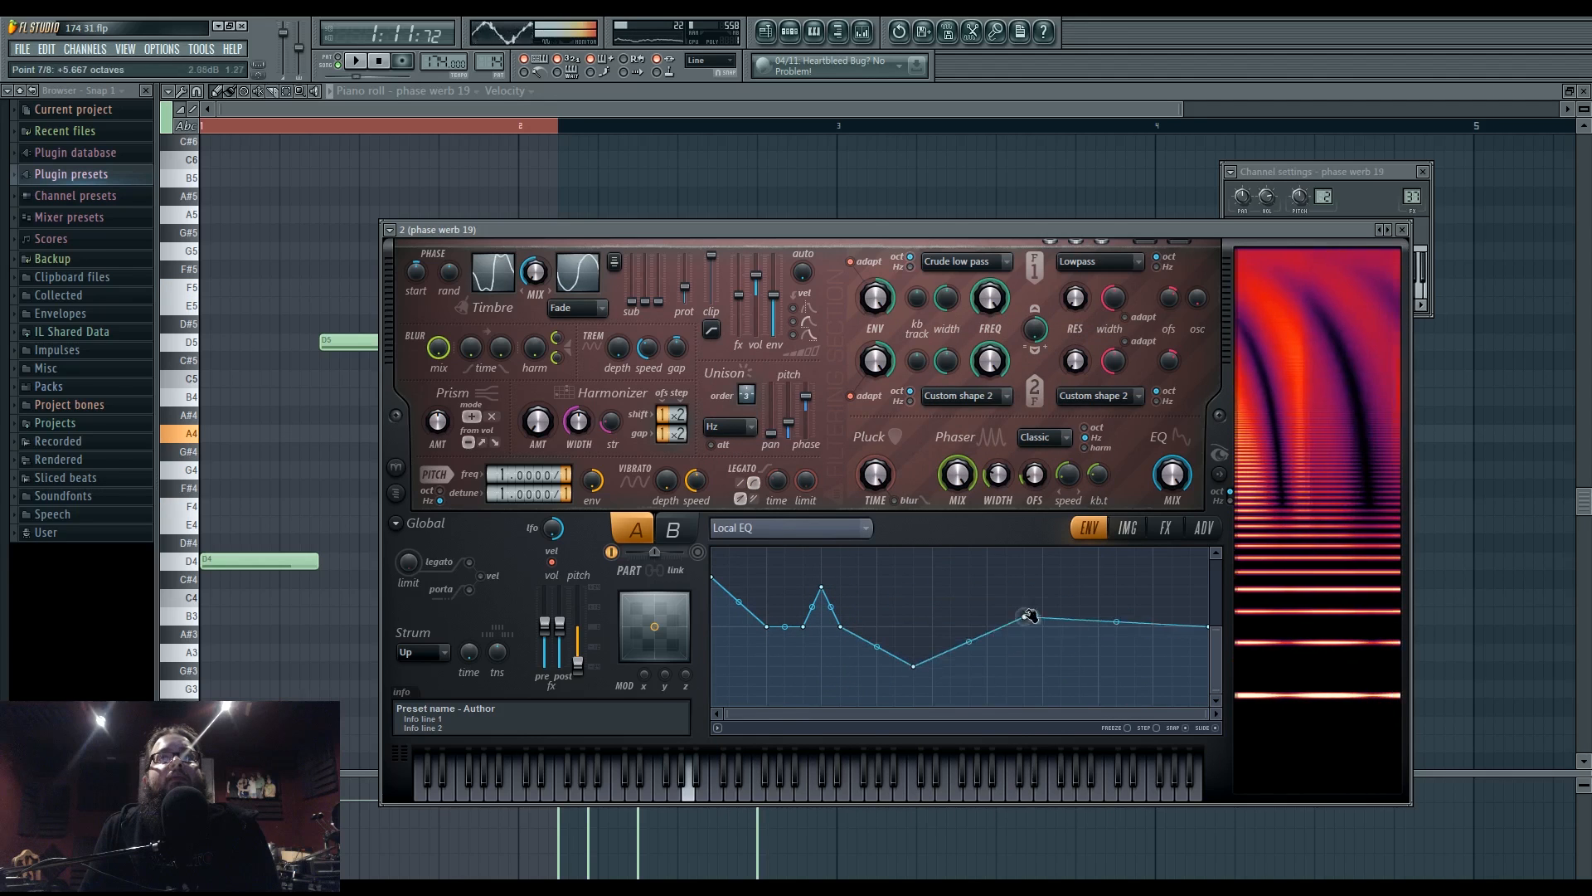
drag(1031, 616, 1019, 570)
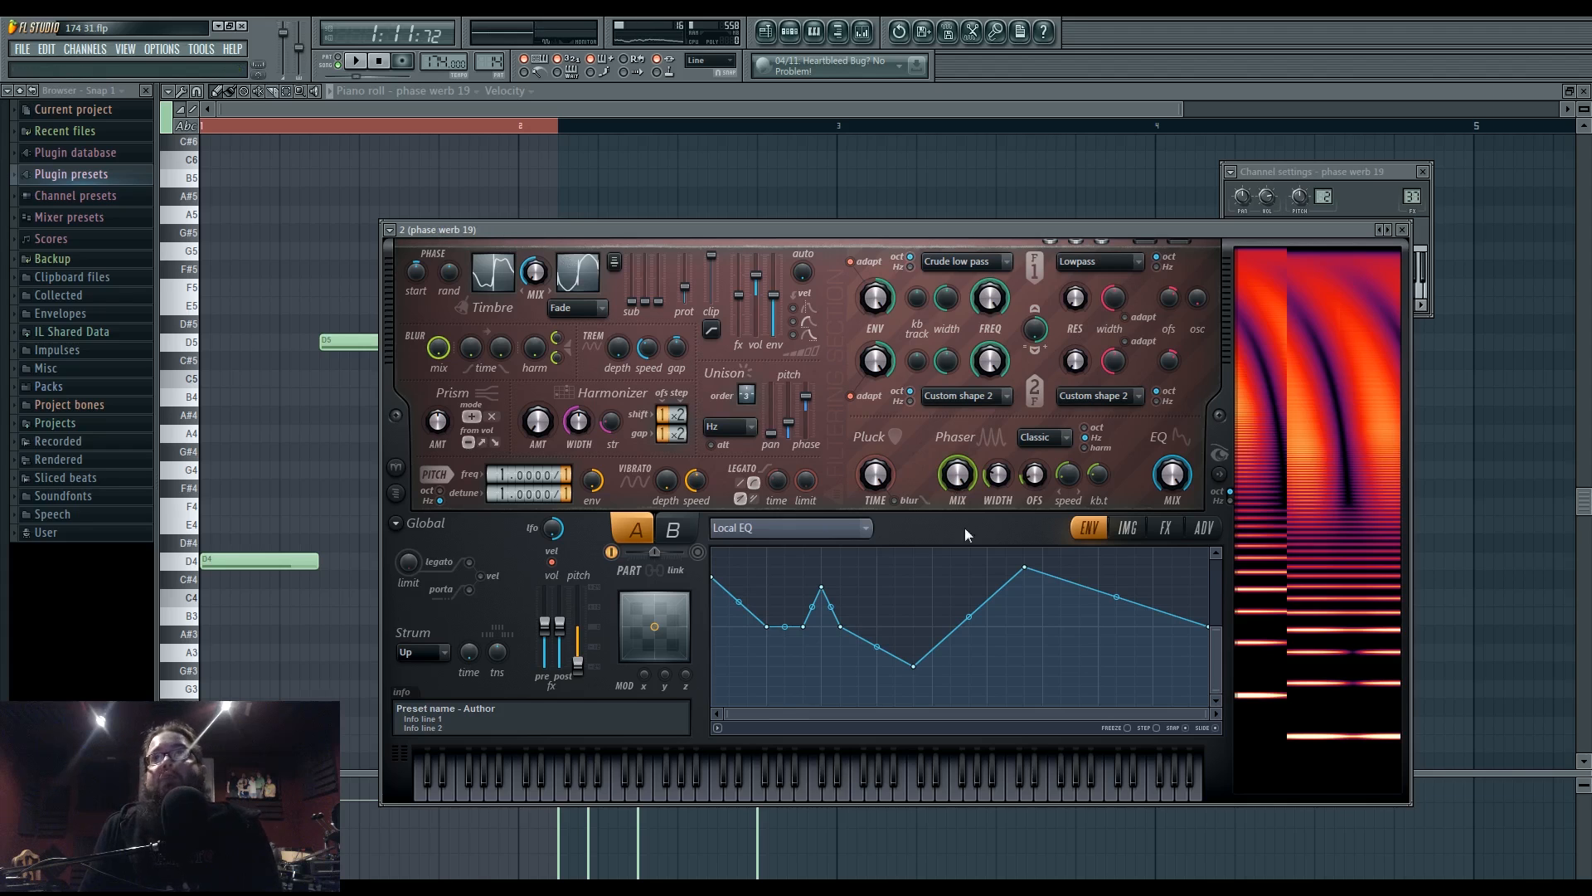
- Audition the reshaped phase werb 19 patch with G4, D4 and A4 notes and in playback
key(b)
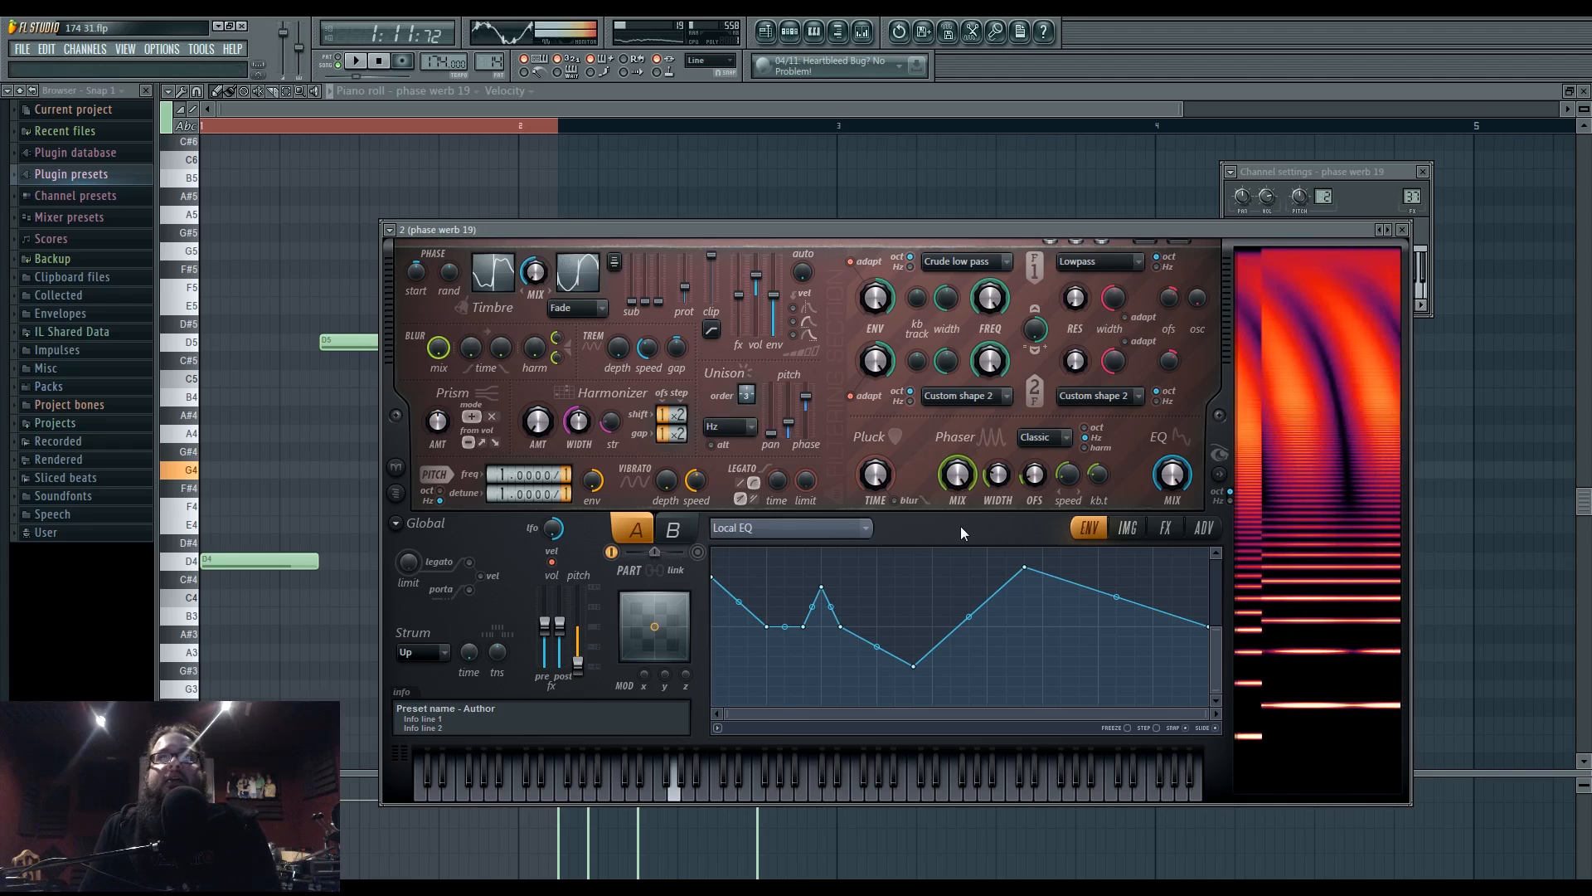
key(x)
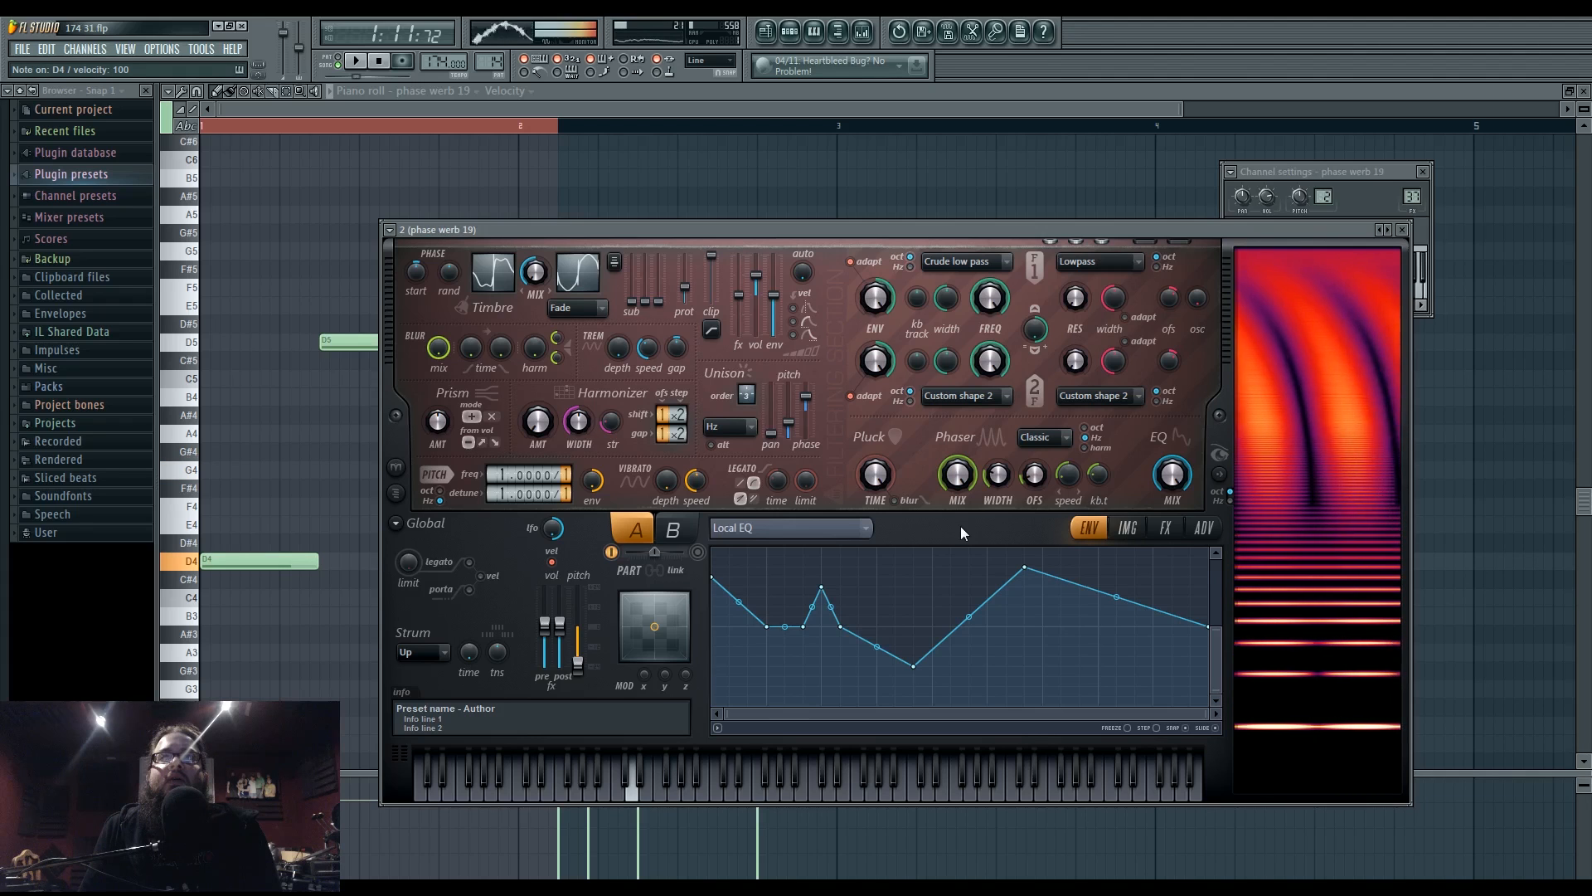
key(n)
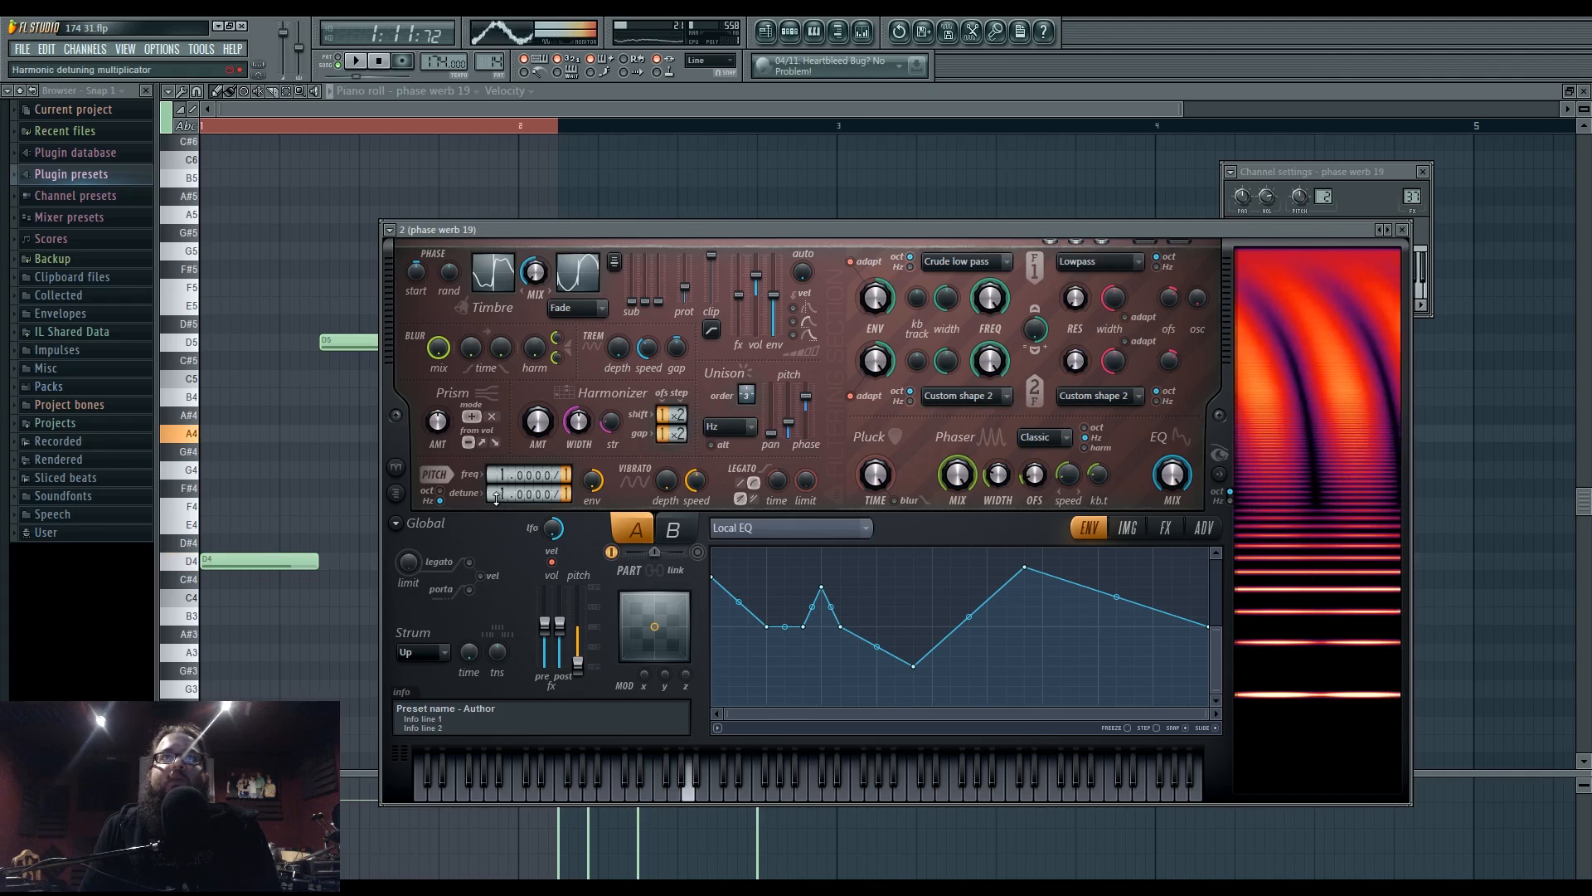
scroll(496, 498, up, 3)
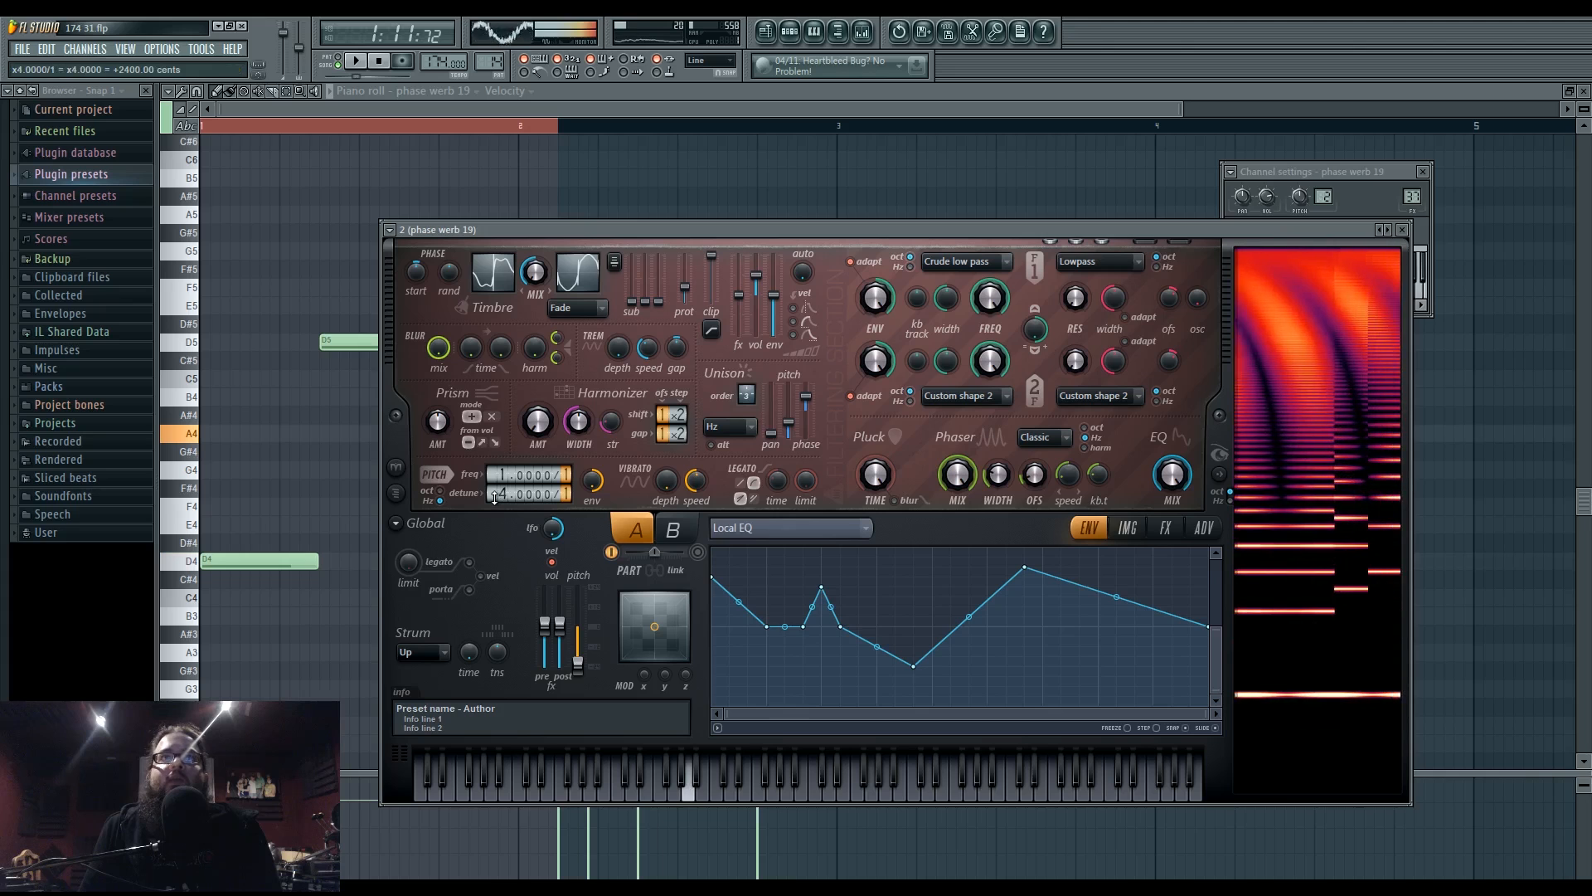
scroll(495, 498, down, 3)
key(space)
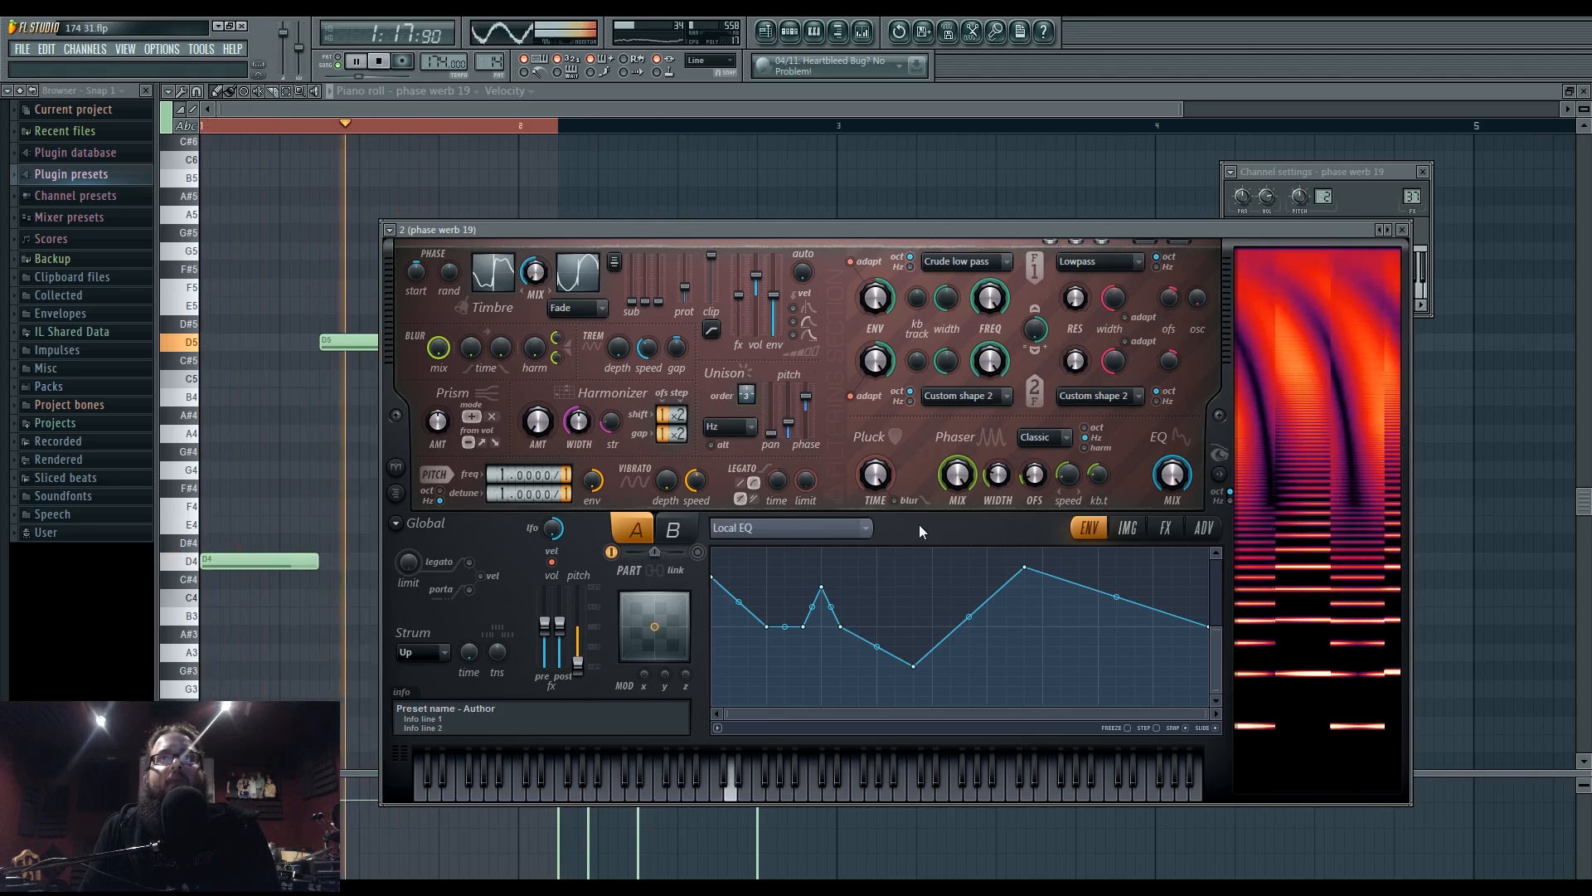
- Back in the playlist, open the unison 5 pattern in the piano roll and play it alone
click(764, 33)
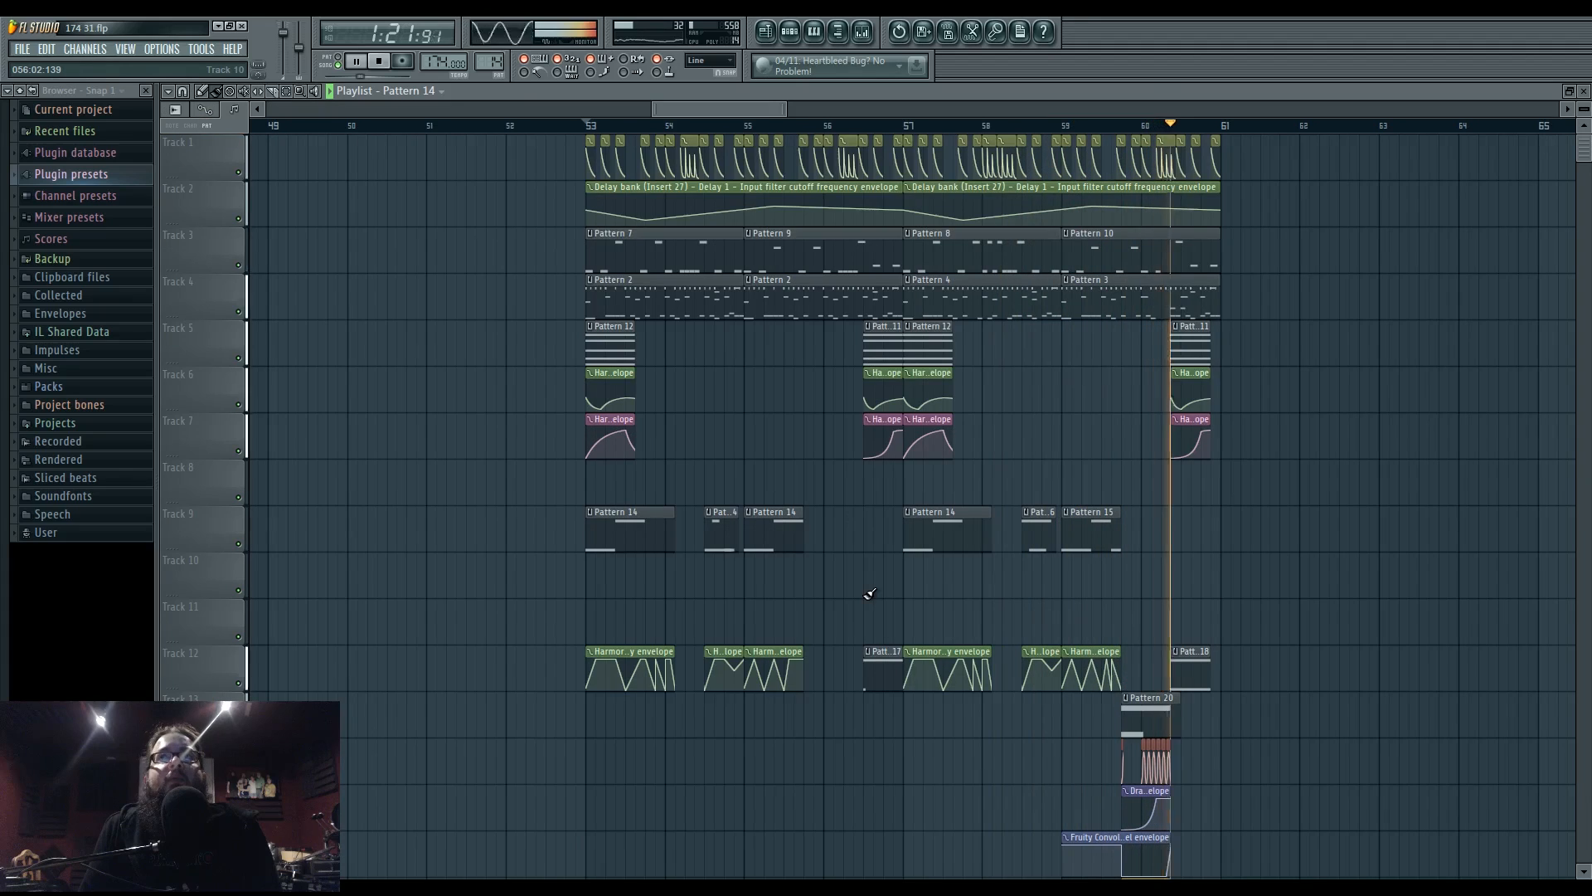
key(space)
double_click(883, 669)
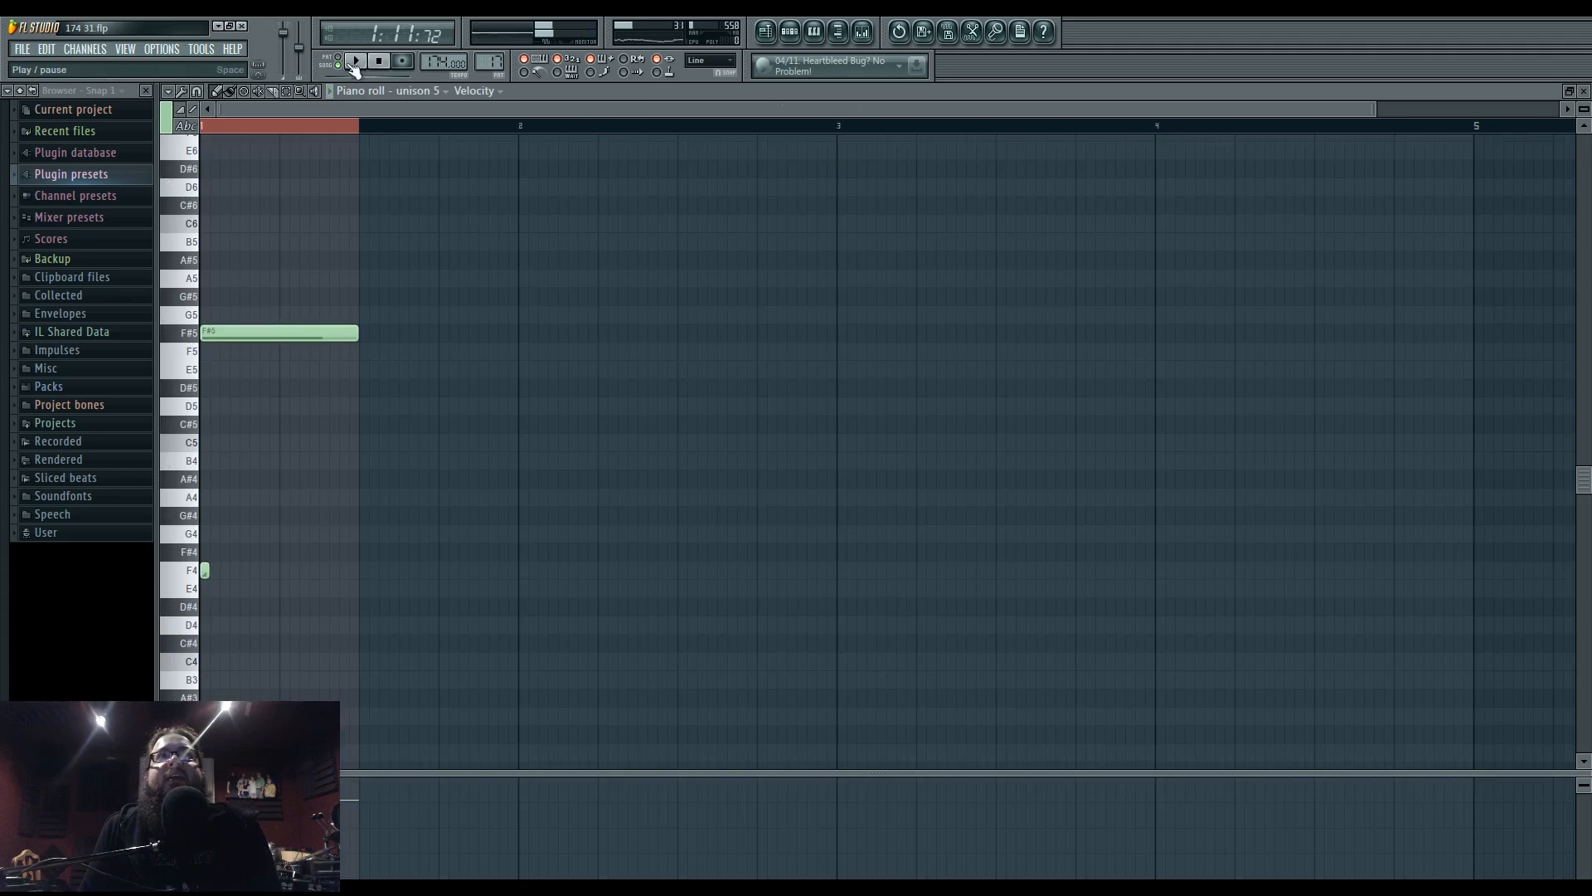
click(333, 65)
key(space)
click(791, 34)
- Open unison 5's Harmor and widen its unison panning spread, auditioning the result
click(547, 709)
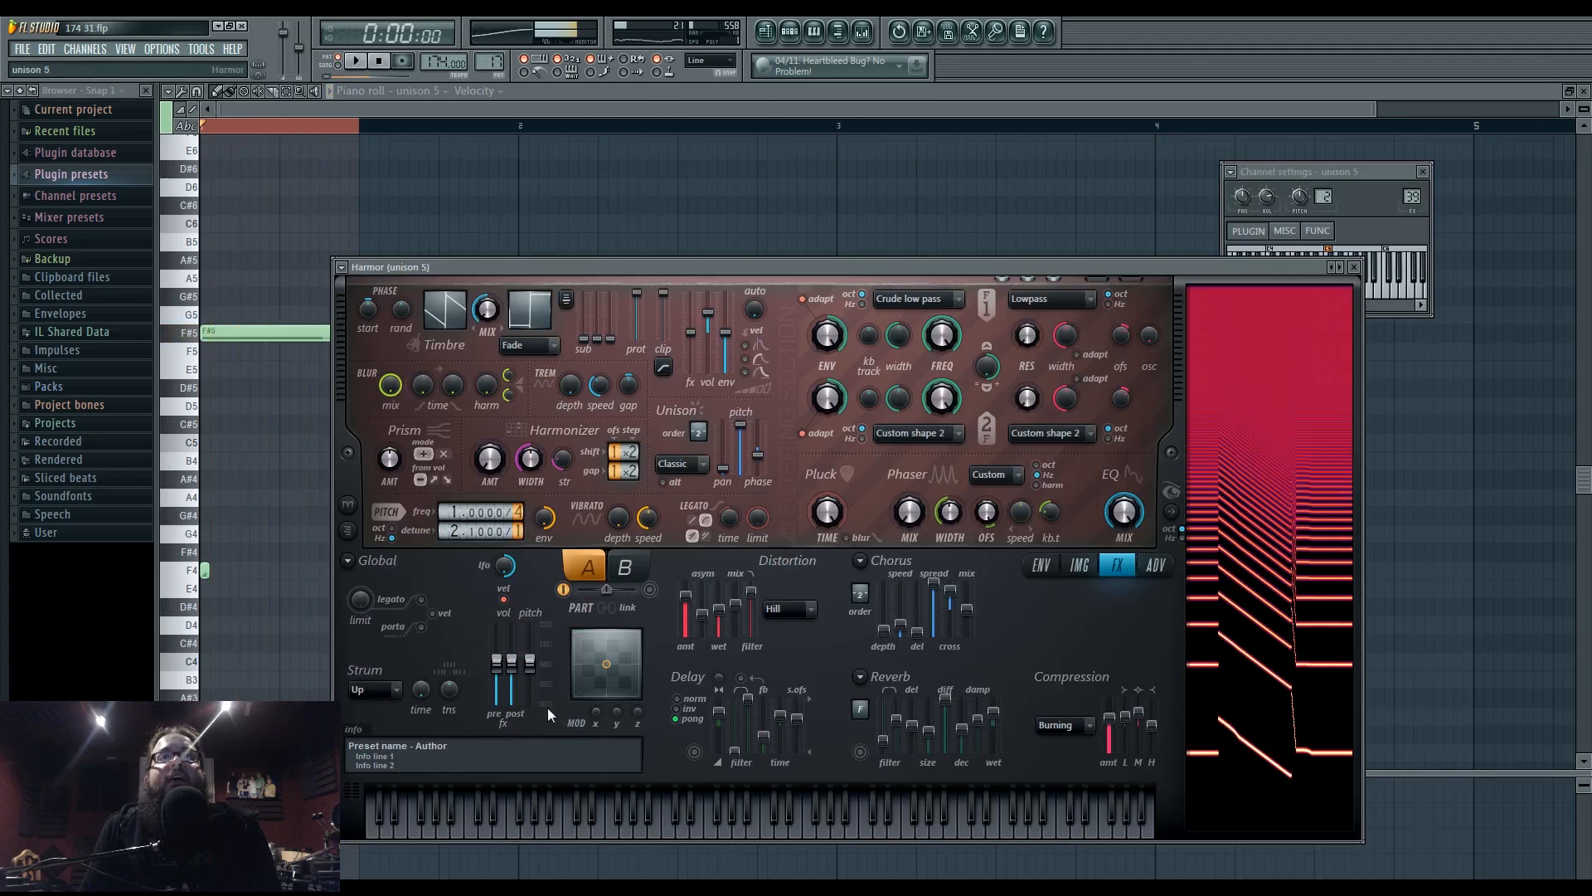
key(space)
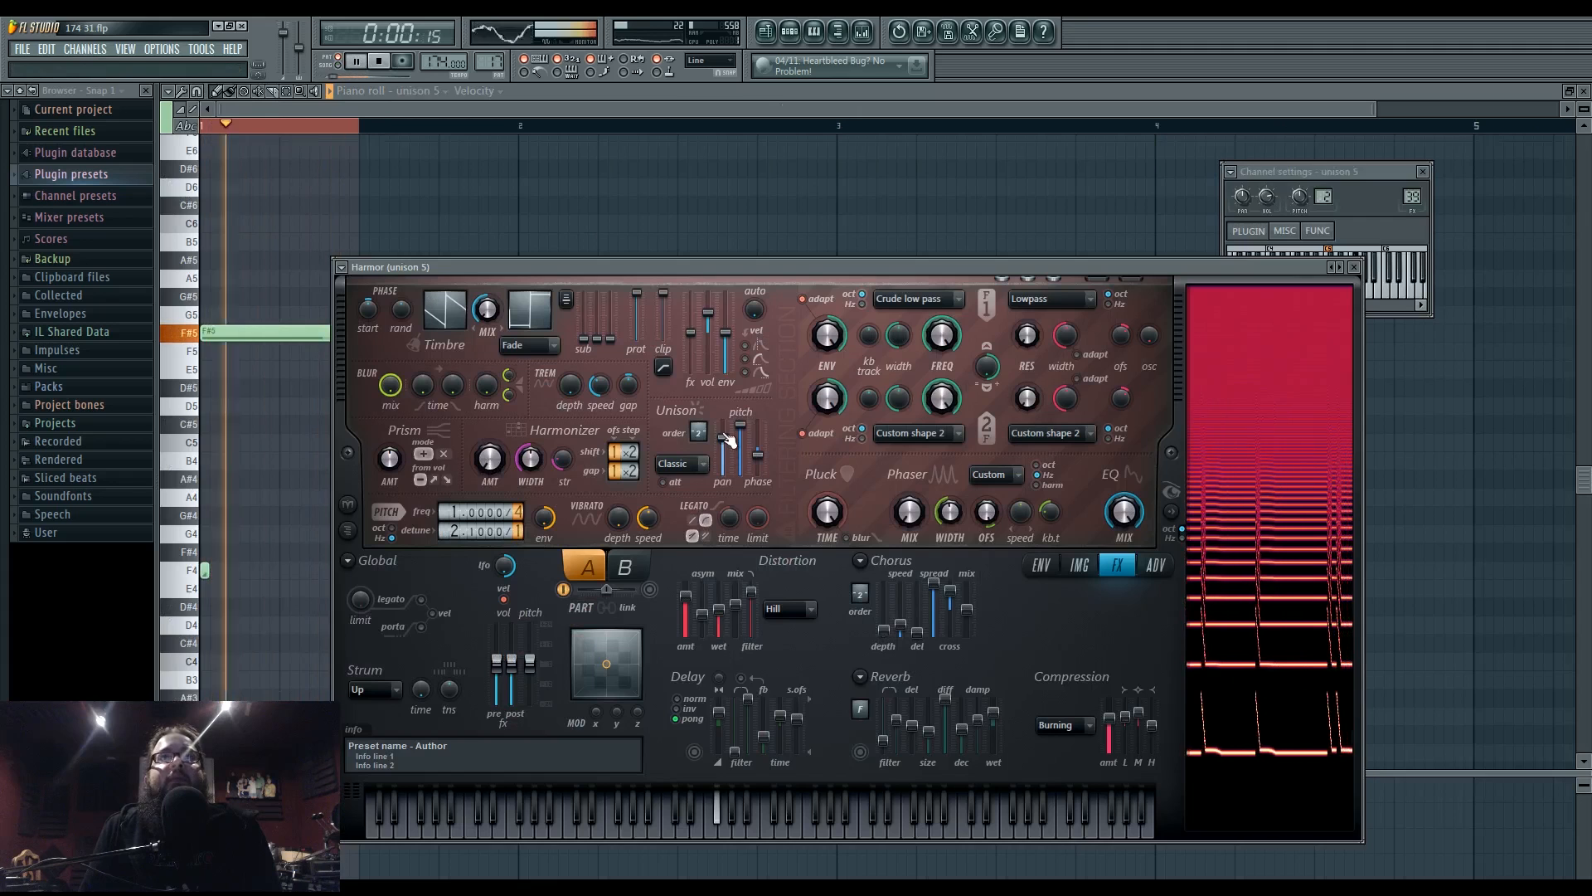
key(space)
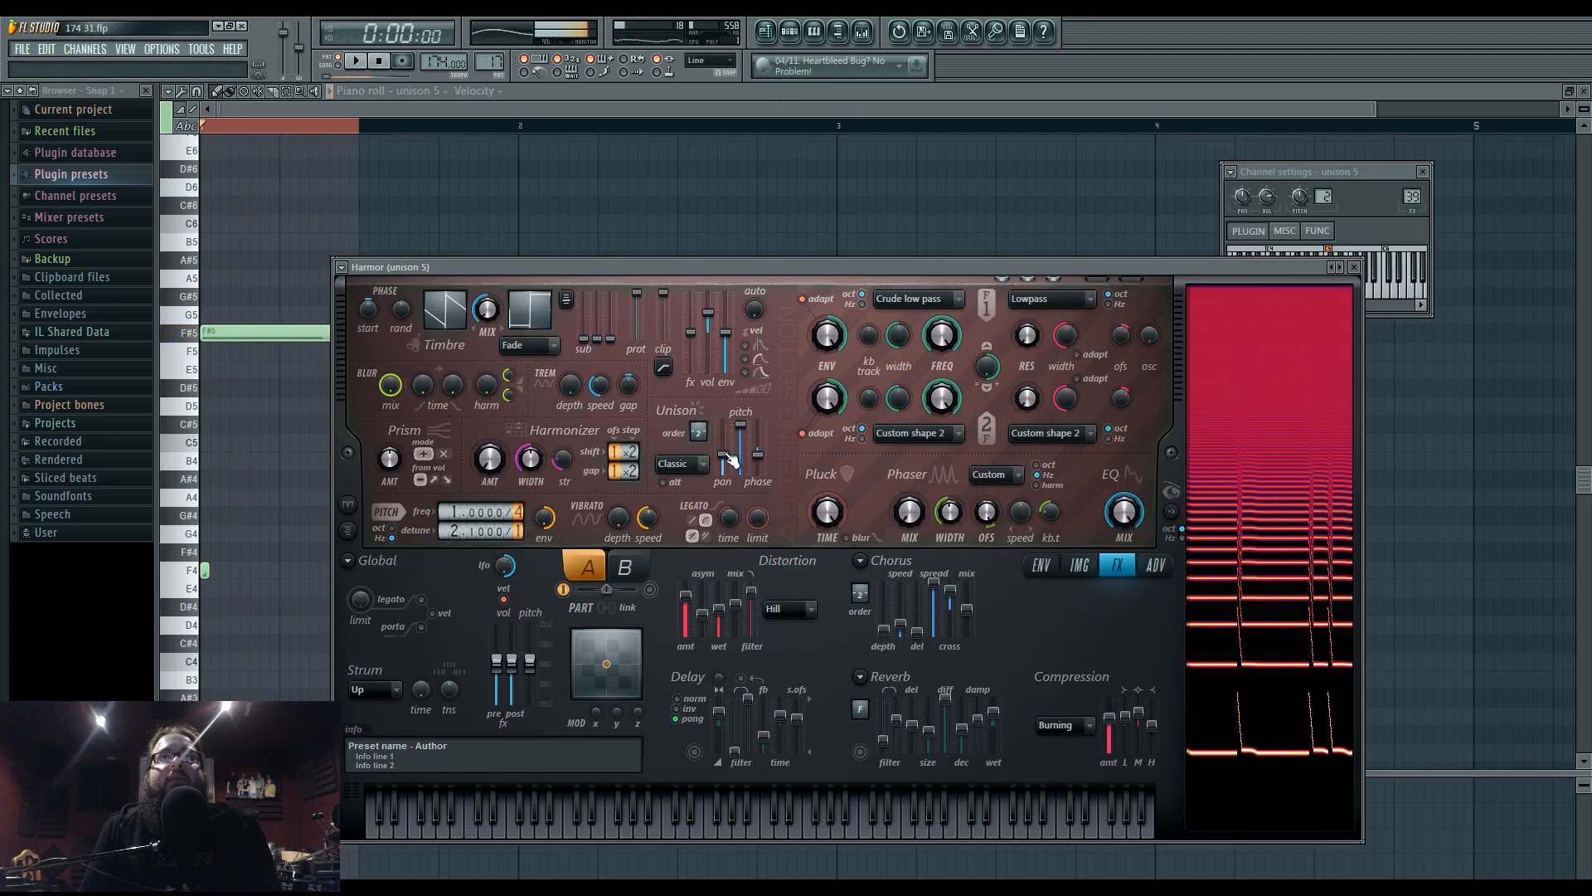
drag(727, 470, 723, 440)
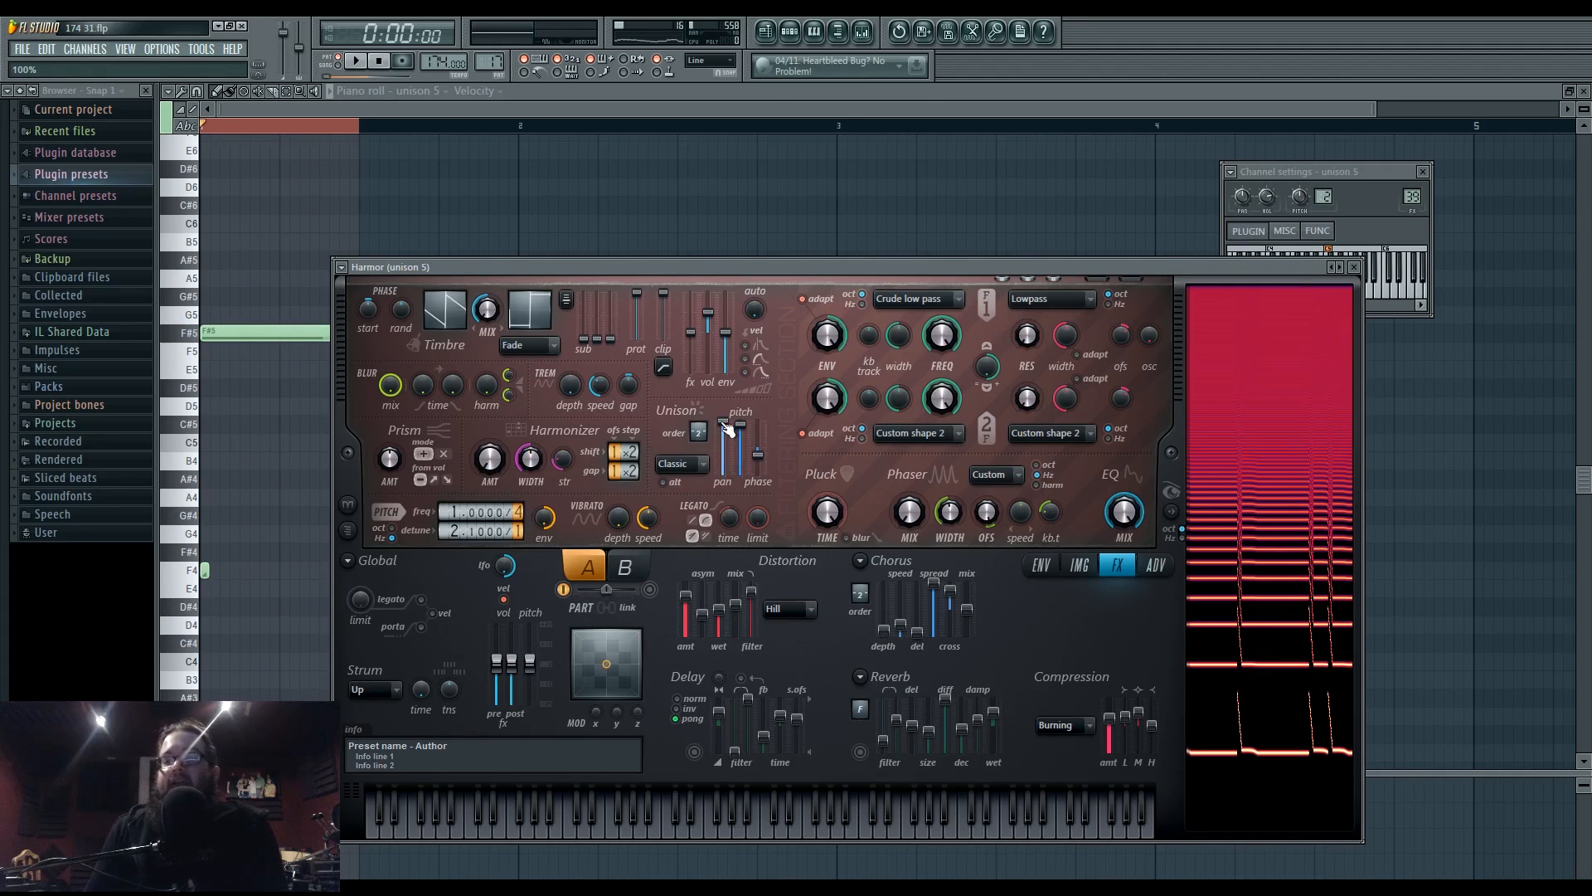
key(space)
key(space)
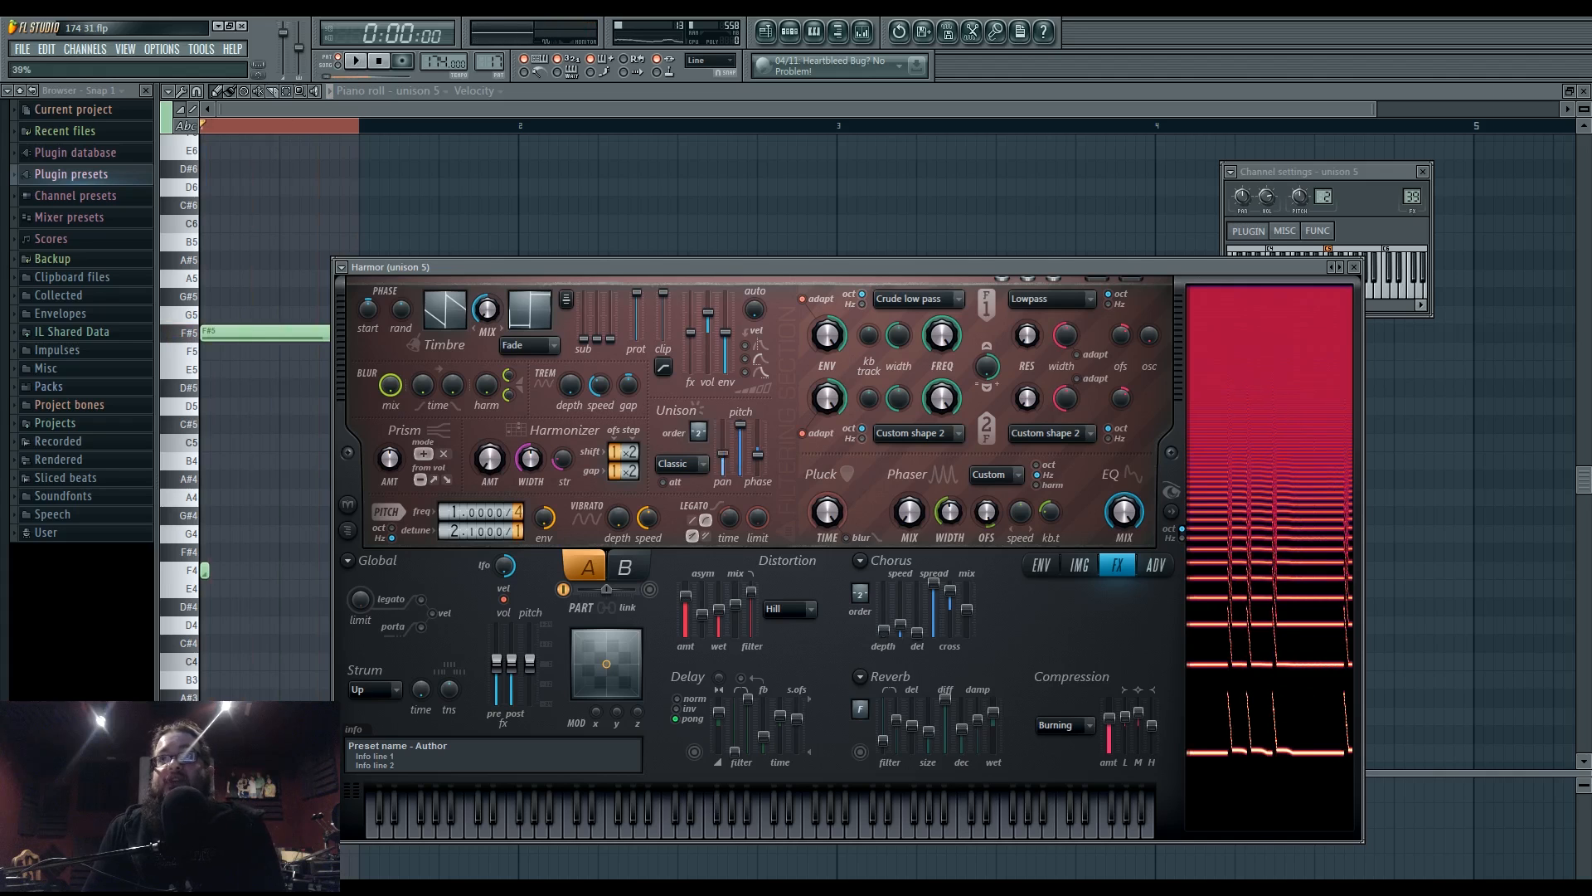
- Audition the patch again and push the unison panning further up
key(space)
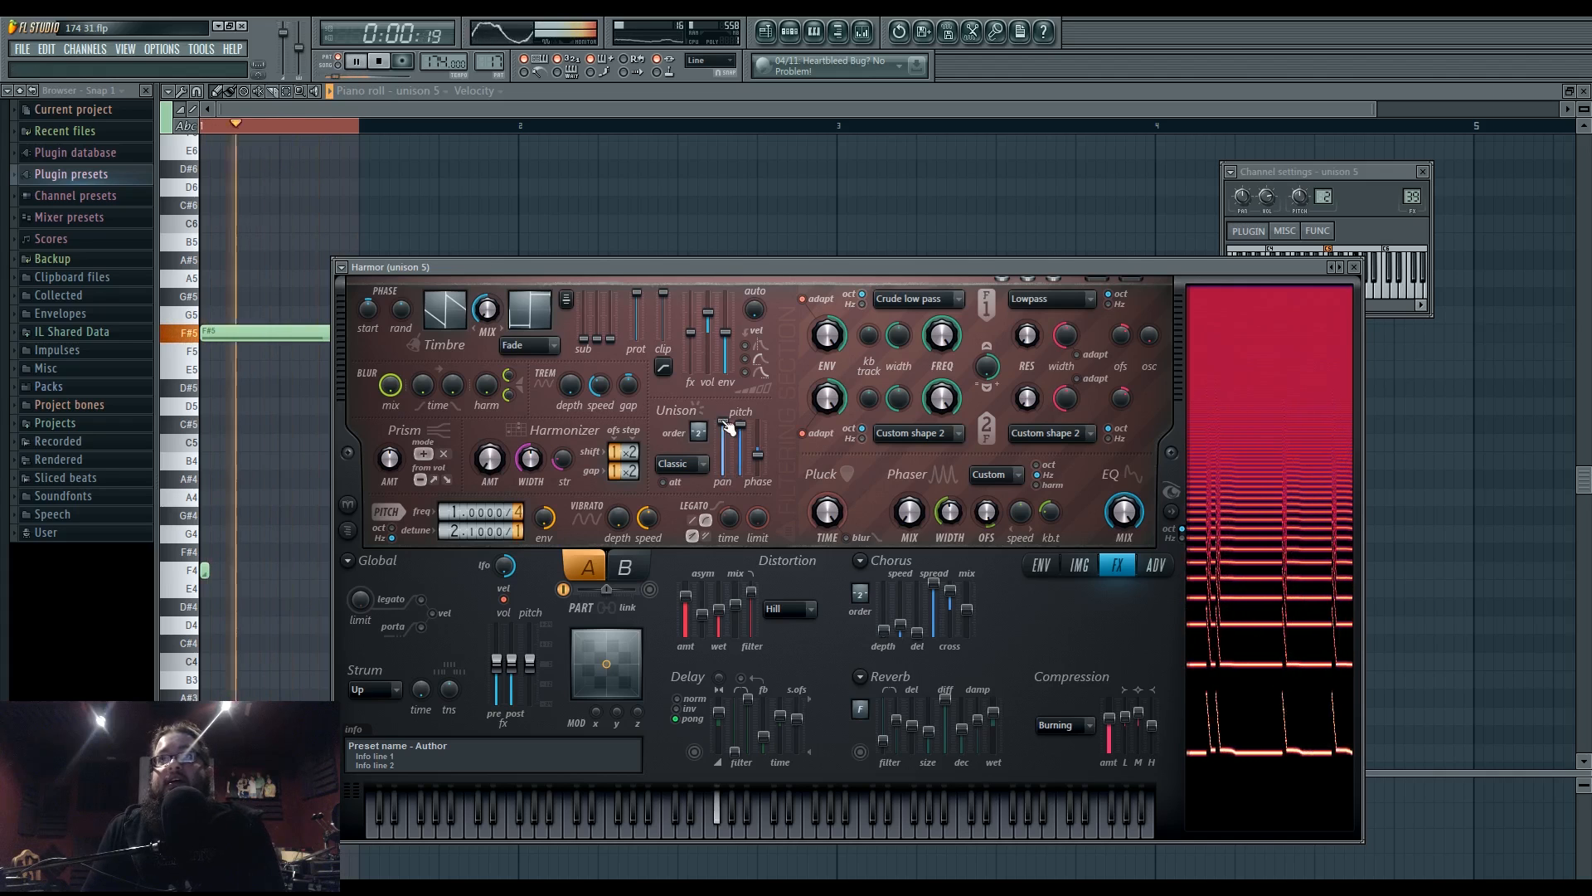
key(space)
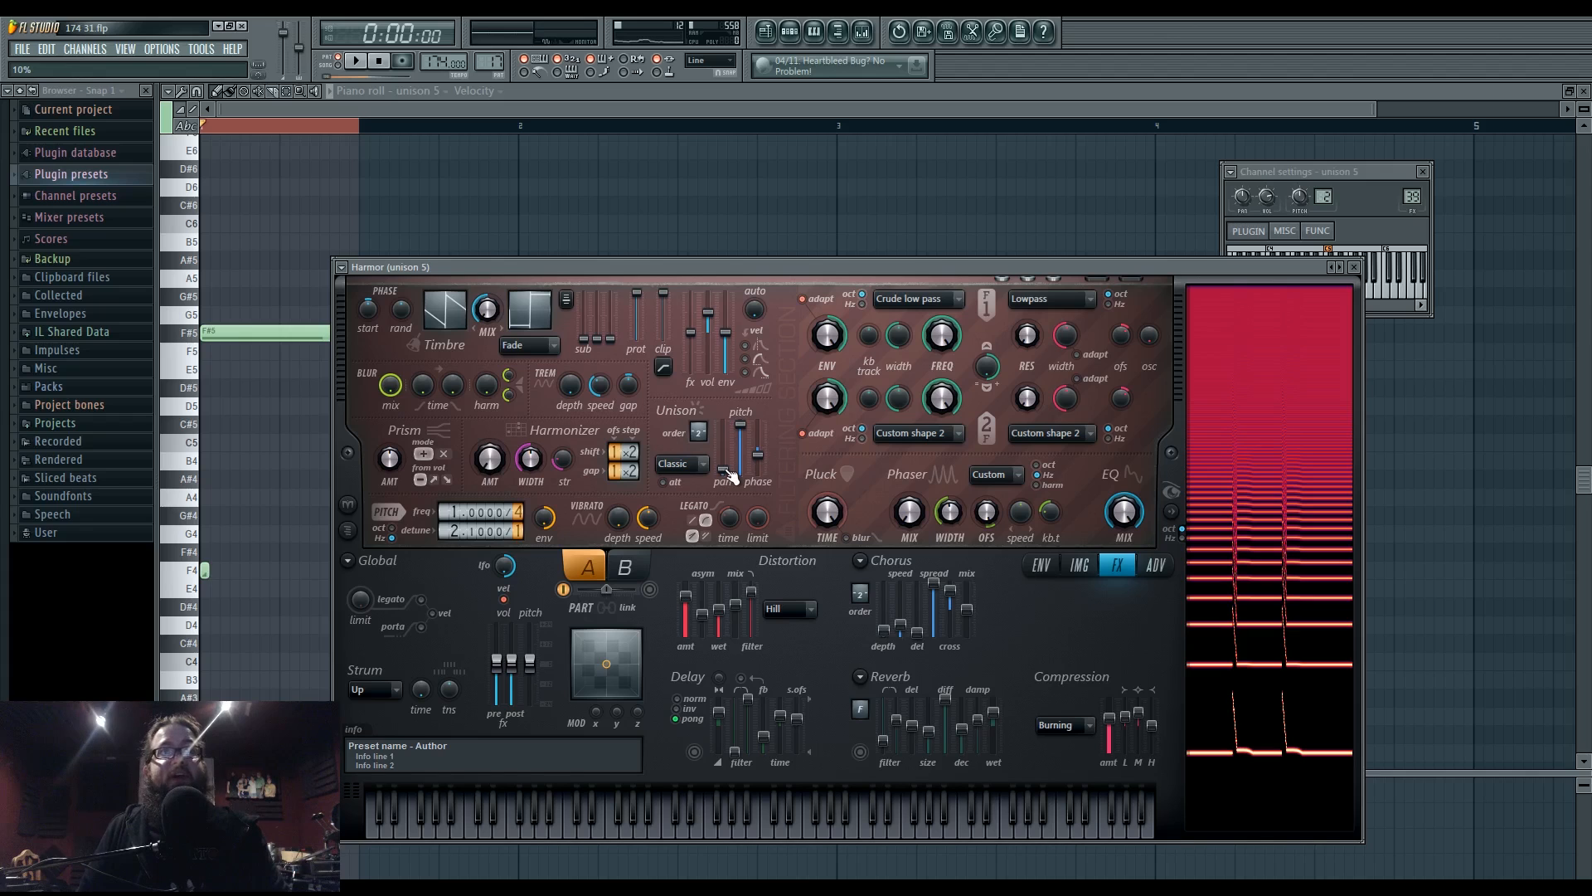
key(space)
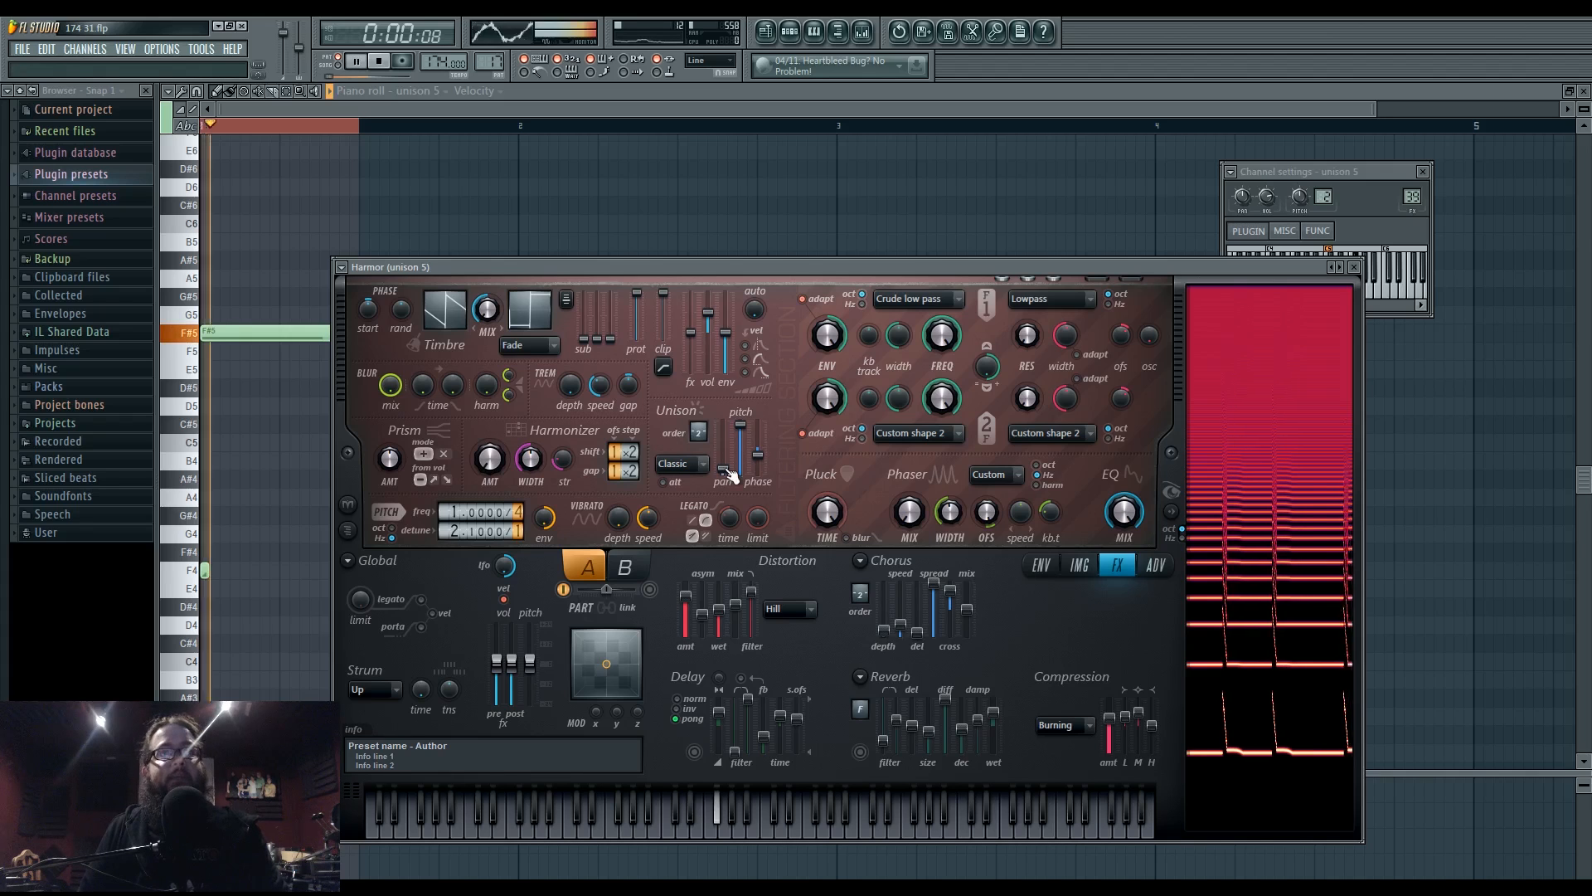
drag(727, 470, 698, 438)
key(space)
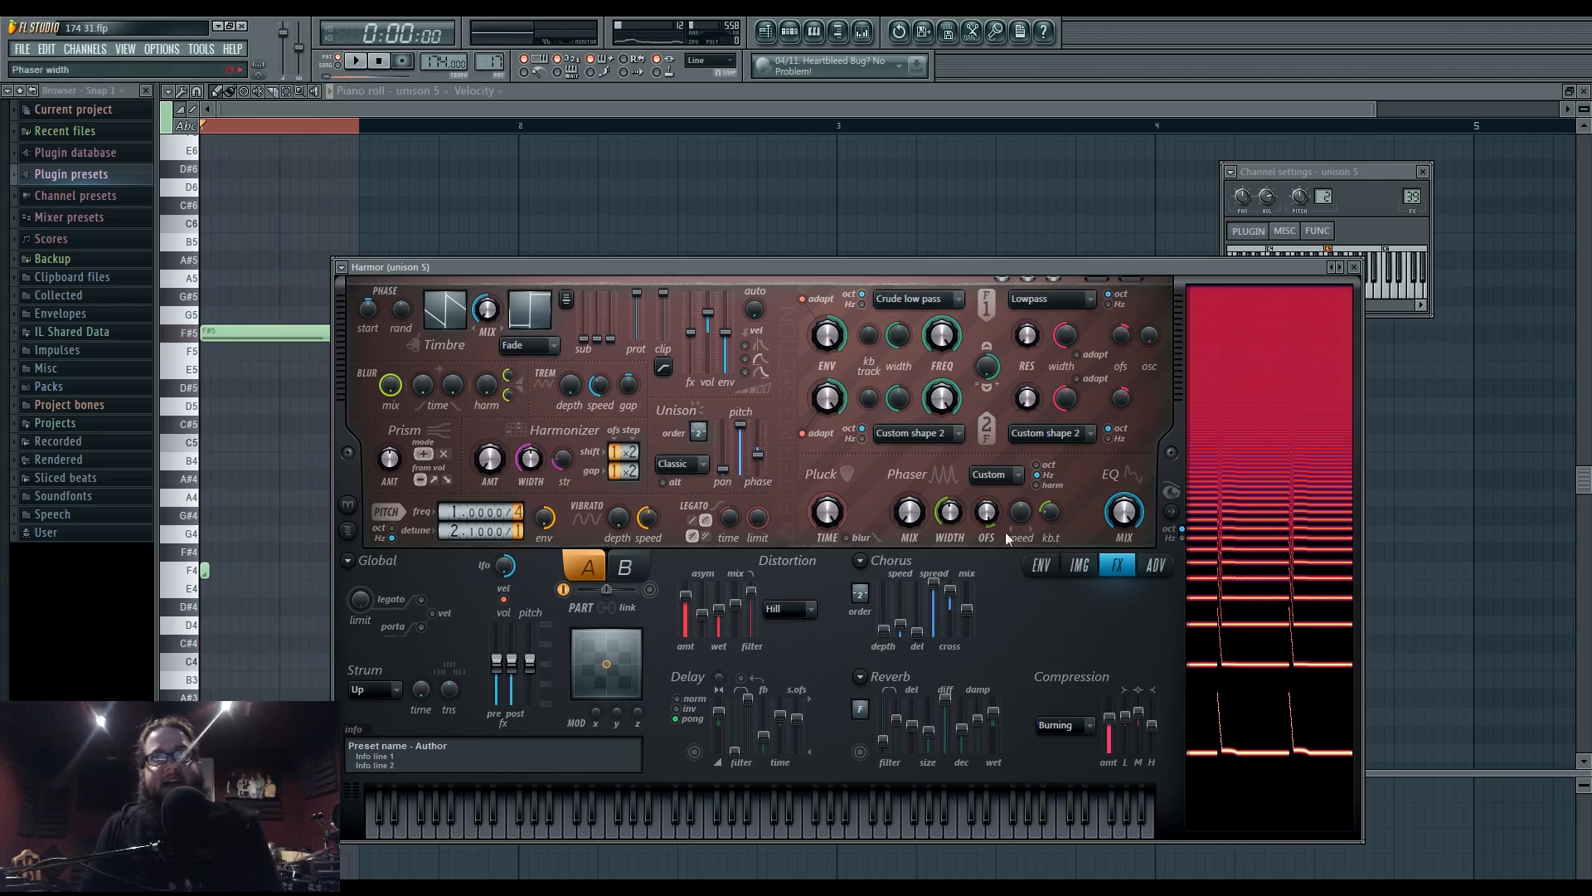
- Show the Unison pitch thickness envelope and audition it with F4, F5 and G4 notes
right_click(743, 426)
click(773, 461)
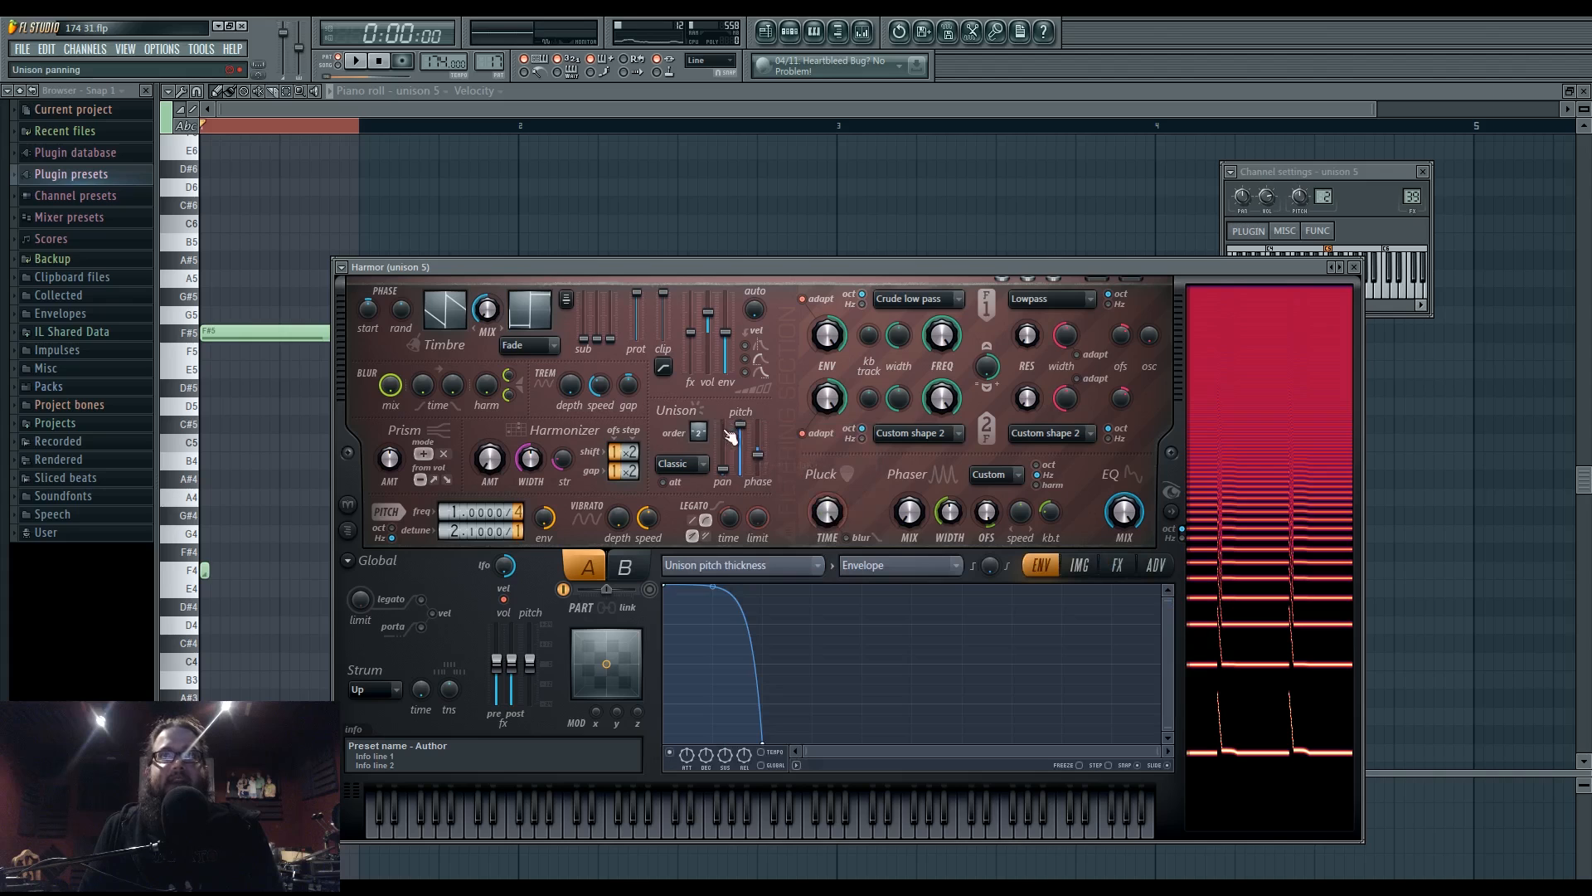
key(v)
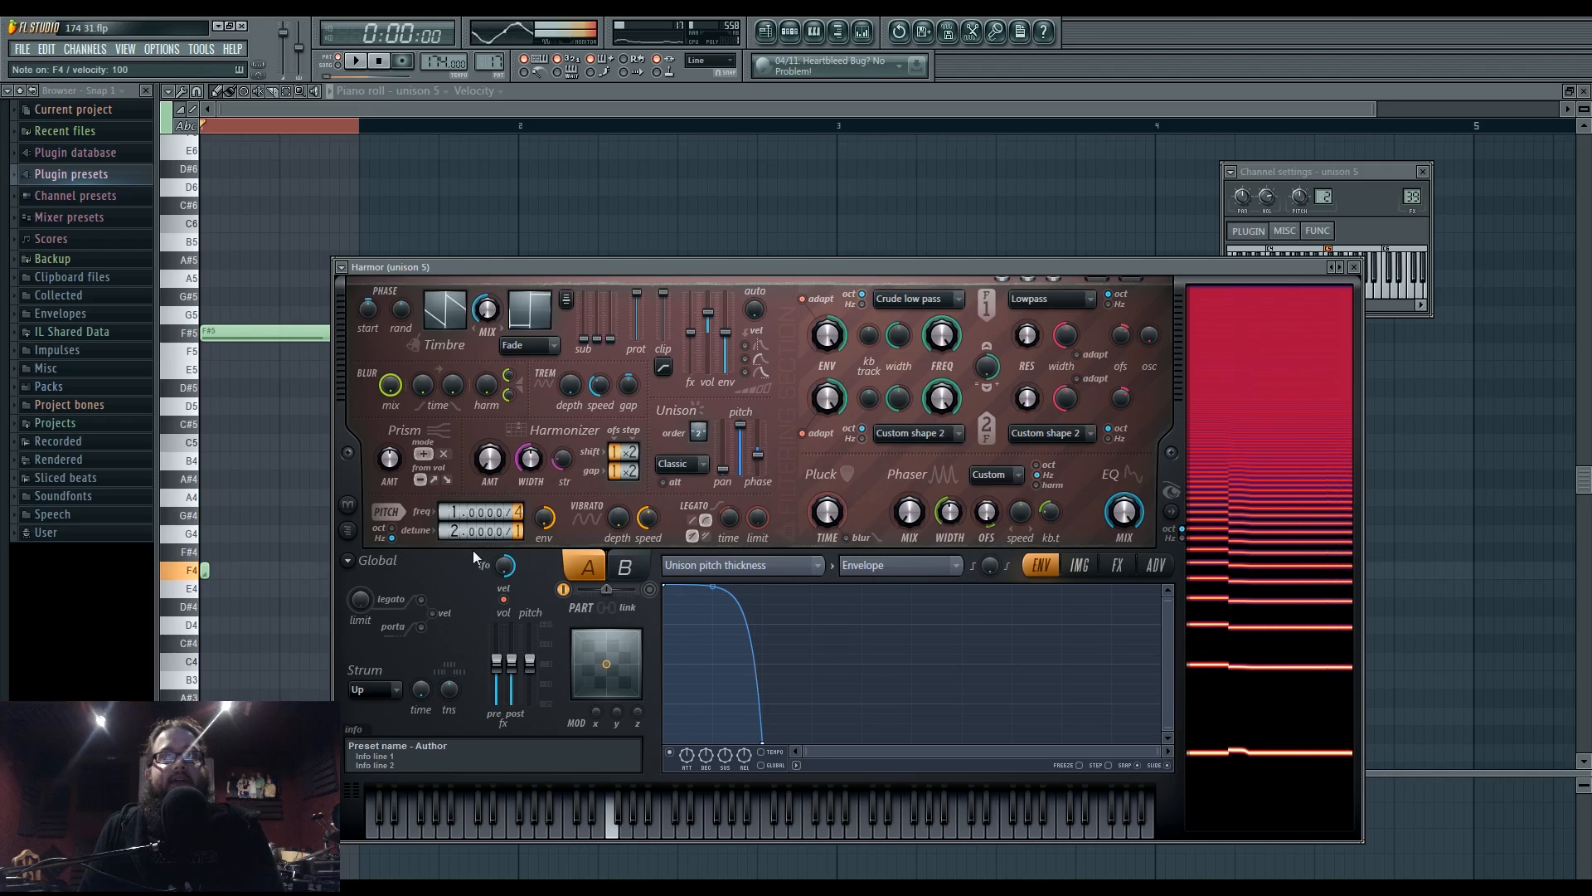
key(r)
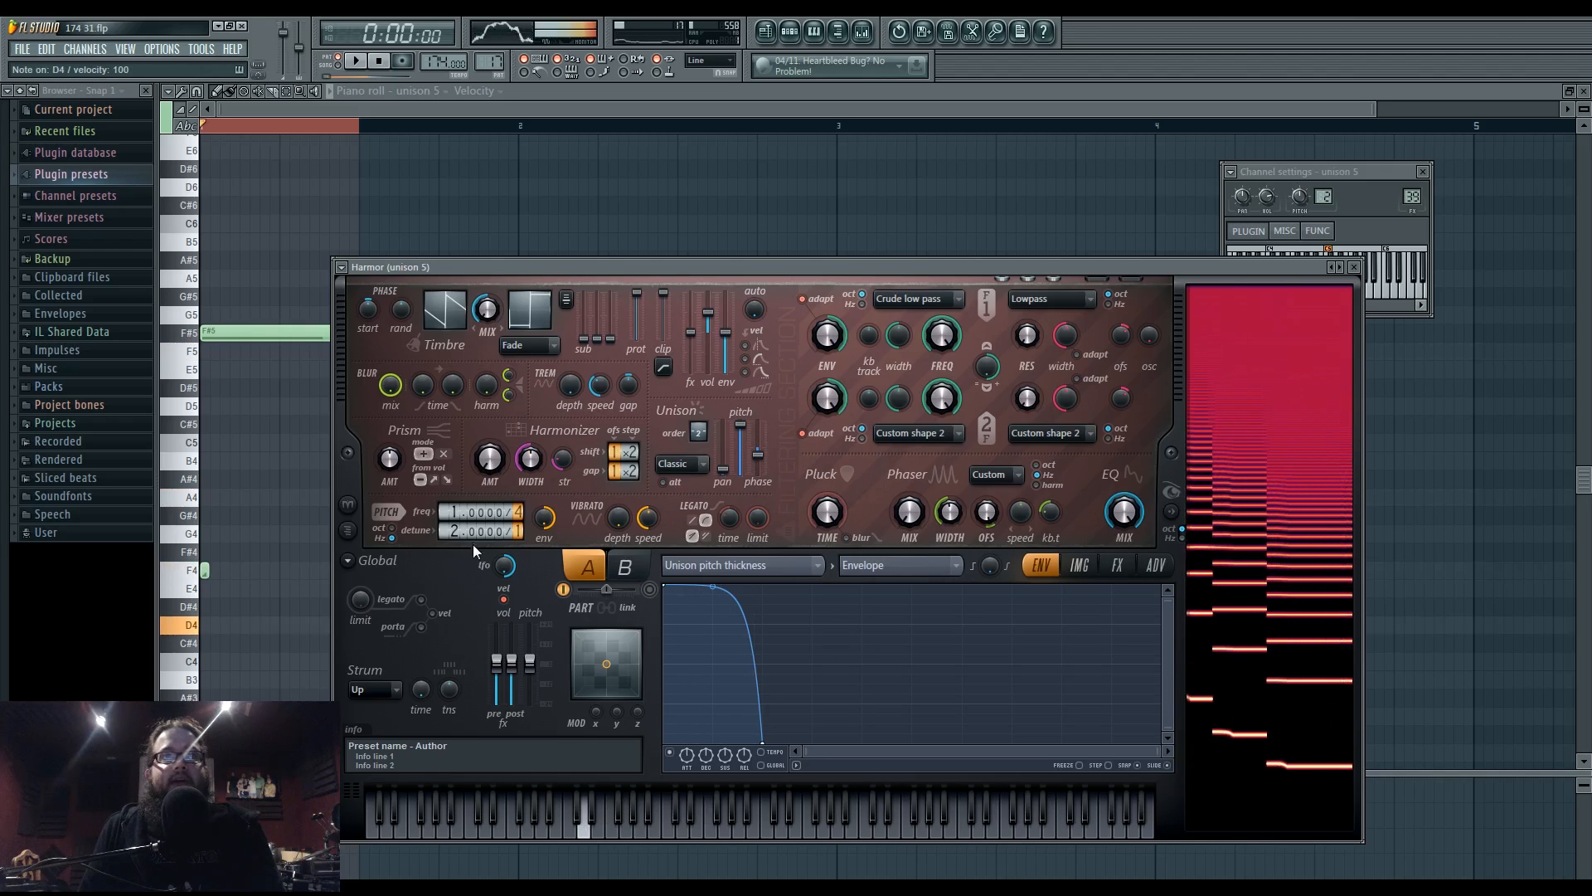
key(b)
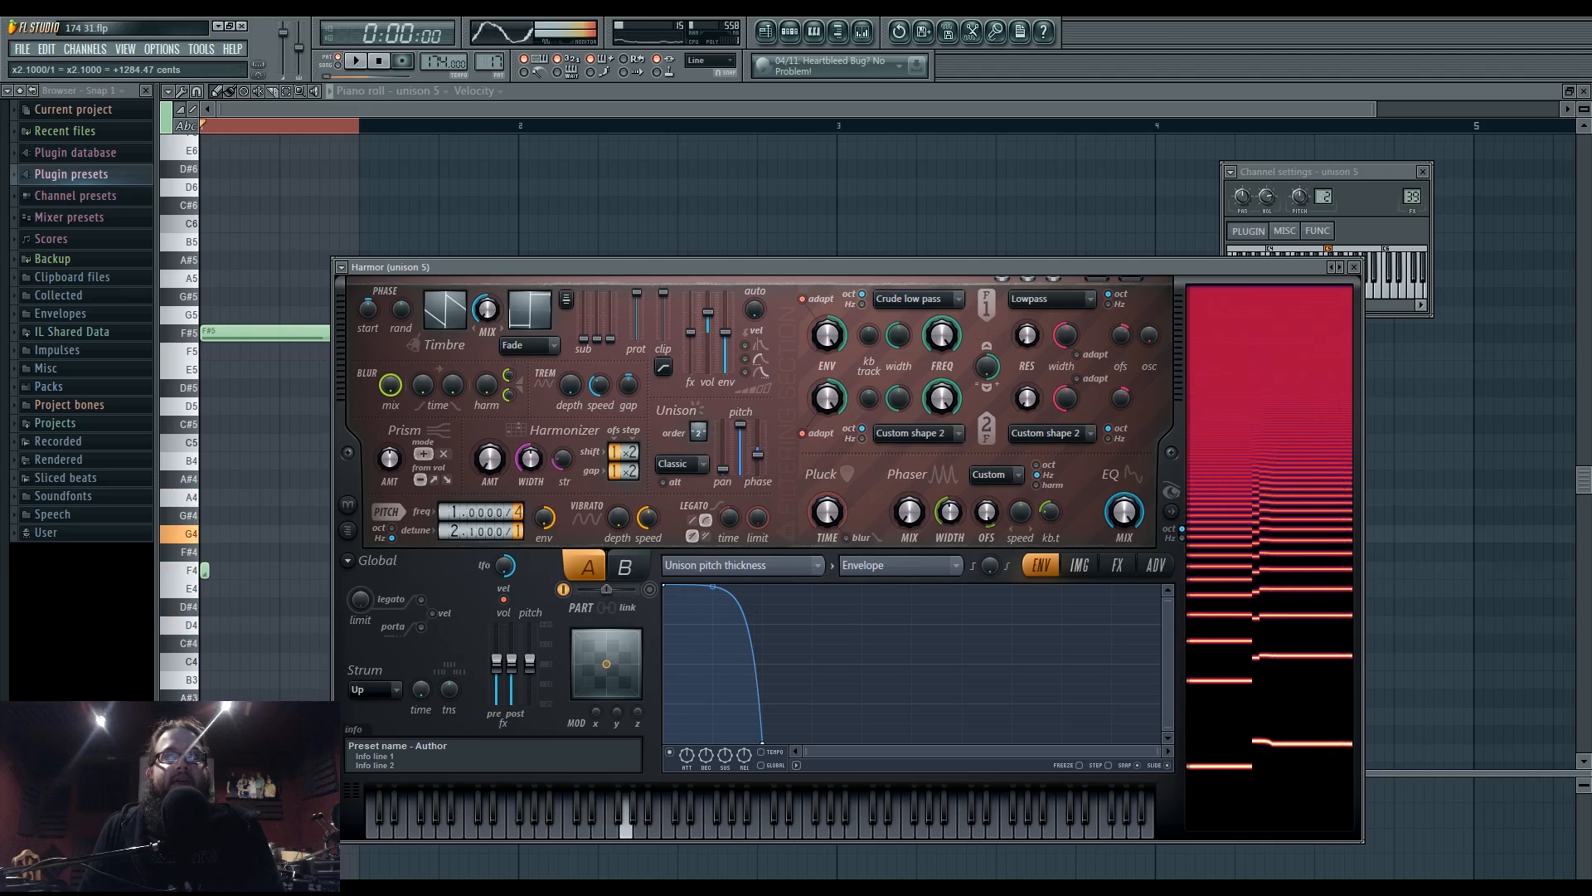
- Nudge the unison detune to 2.1 and audition with G5, B4 and D4 notes
drag(473, 532, 478, 532)
key(t)
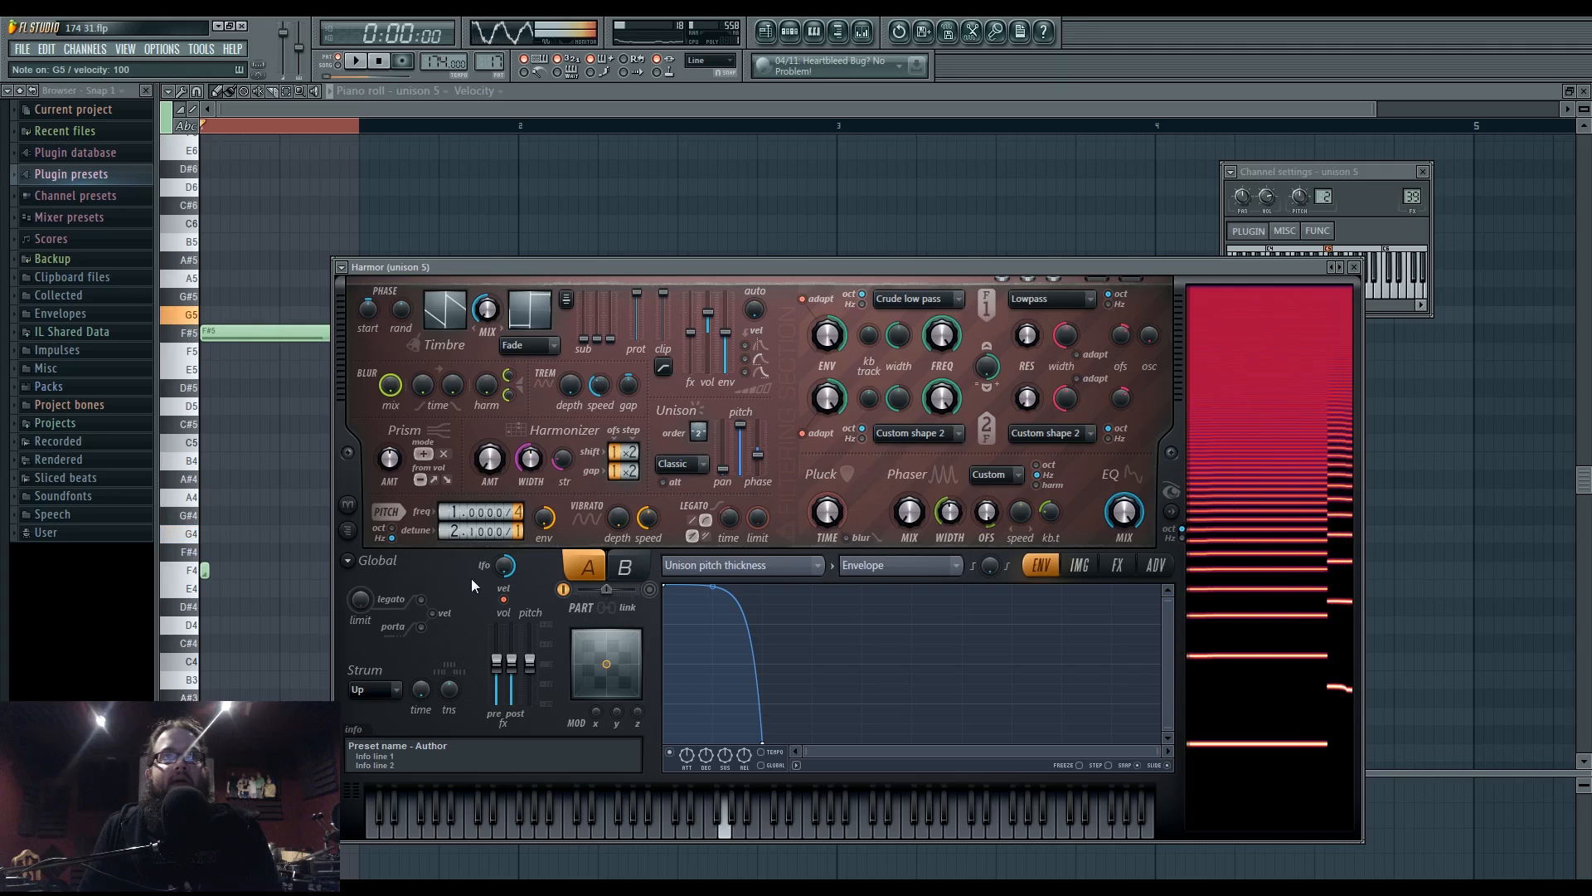
key(m)
key(x)
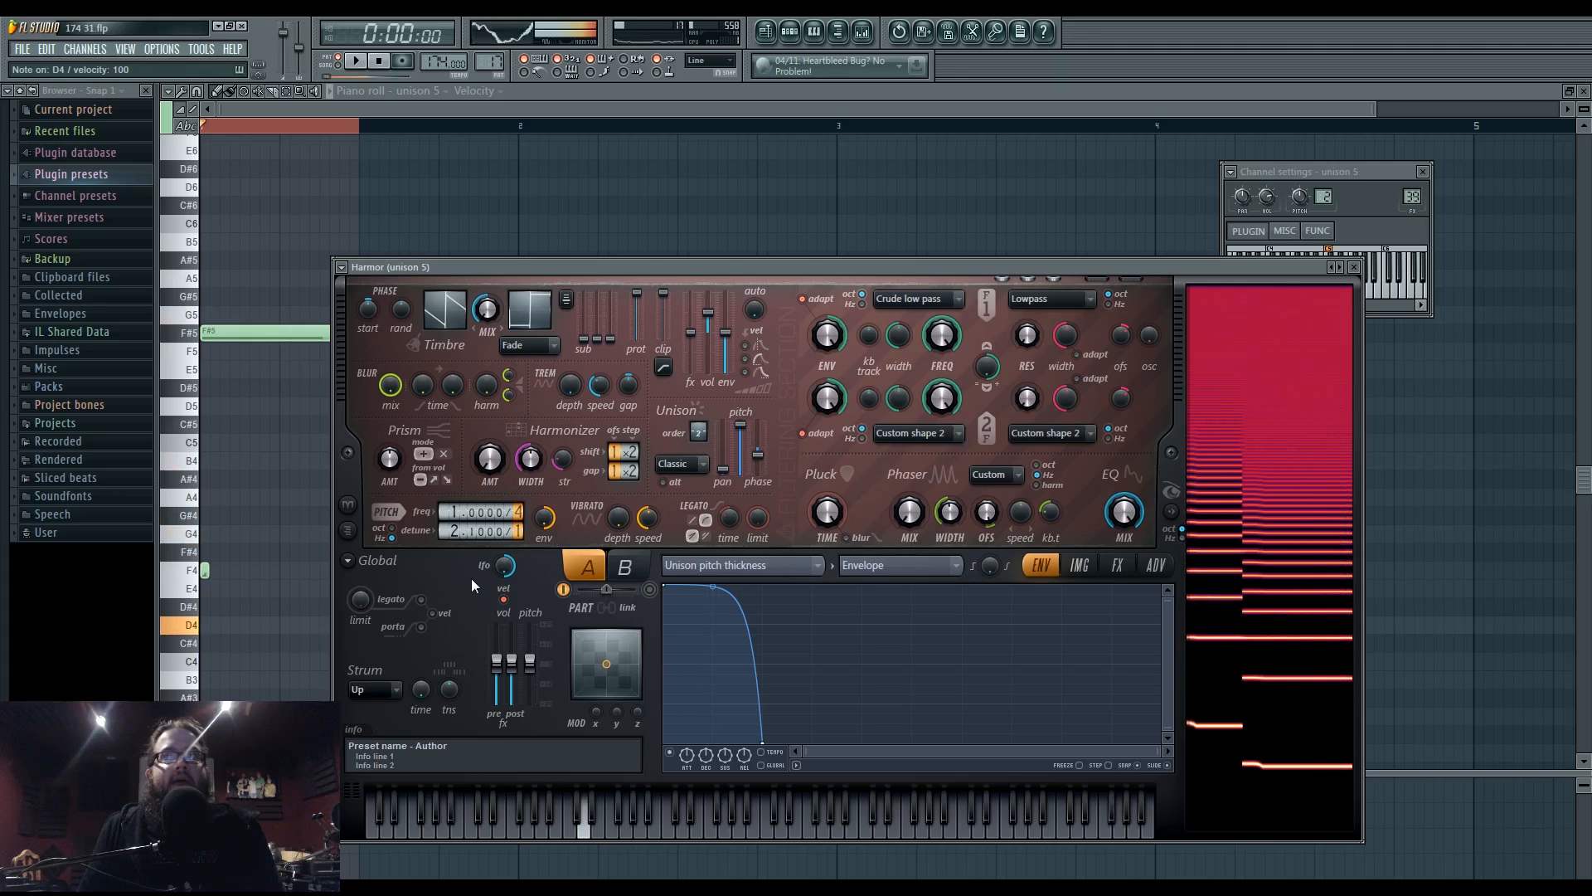
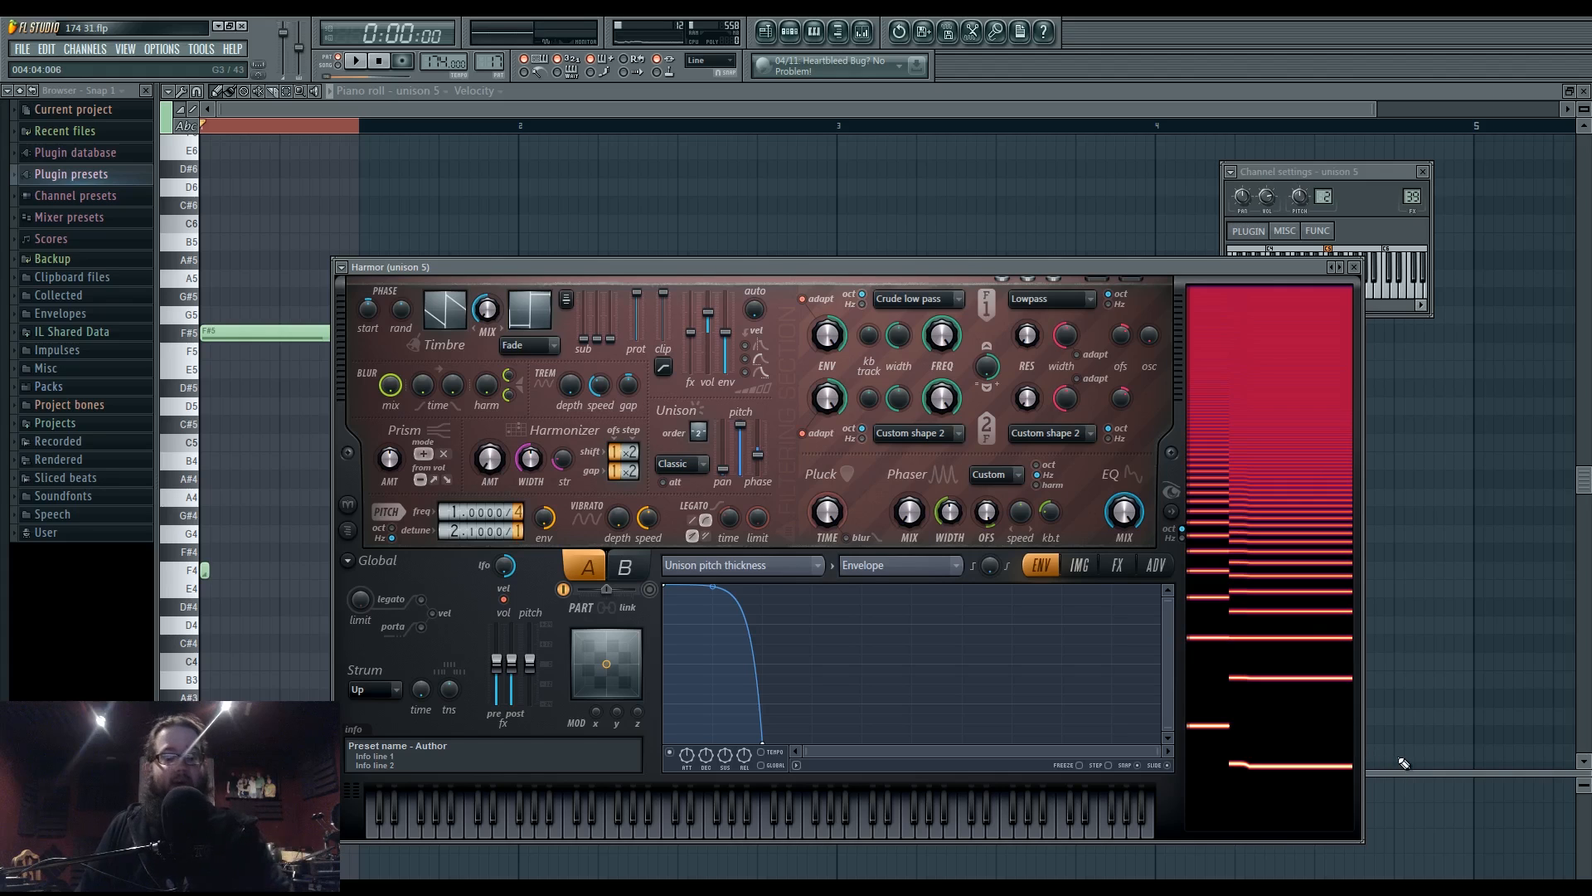
- Audition the unison Harmor patch with keyboard notes, ending on G#5 and A4
key(c)
key(v)
key(b)
key(n)
key(m)
key(y)
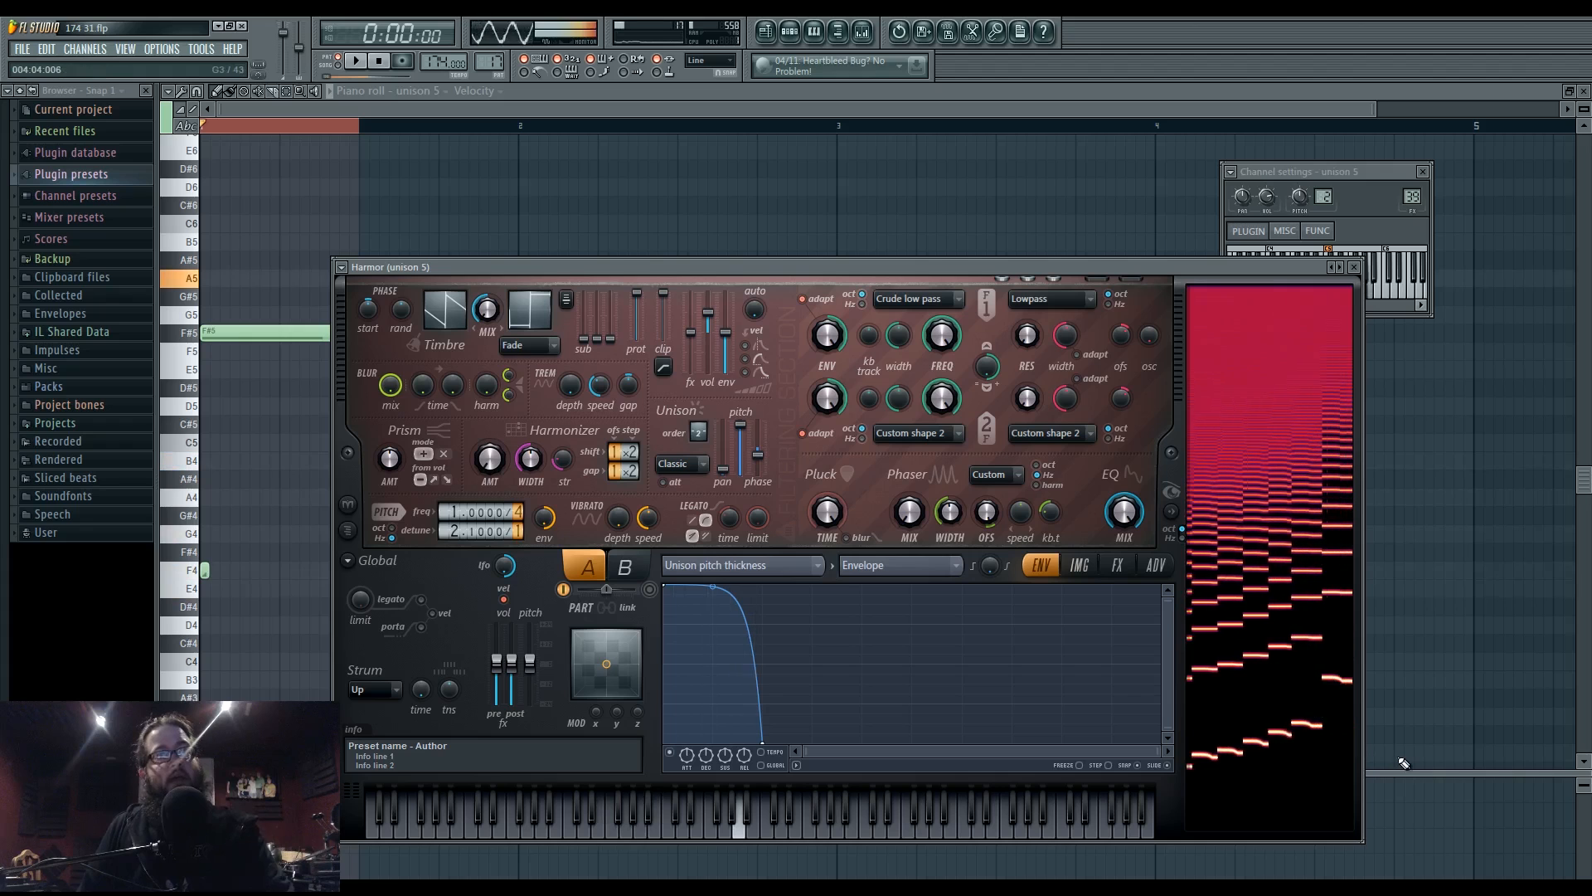
key(o)
key(i)
key(r)
key(t)
key(y)
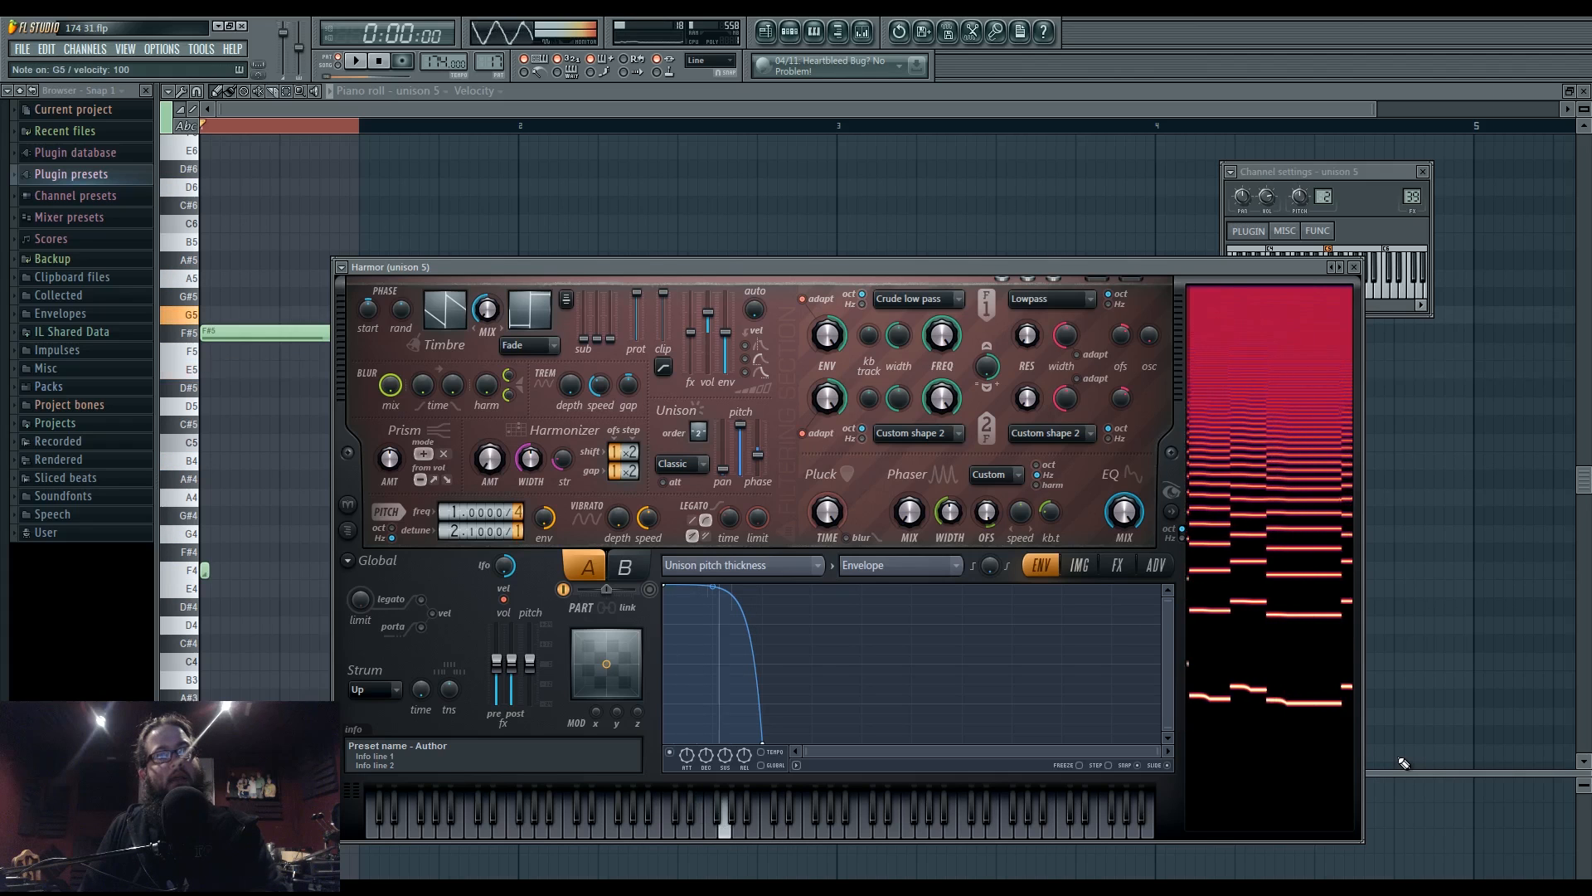
key(n)
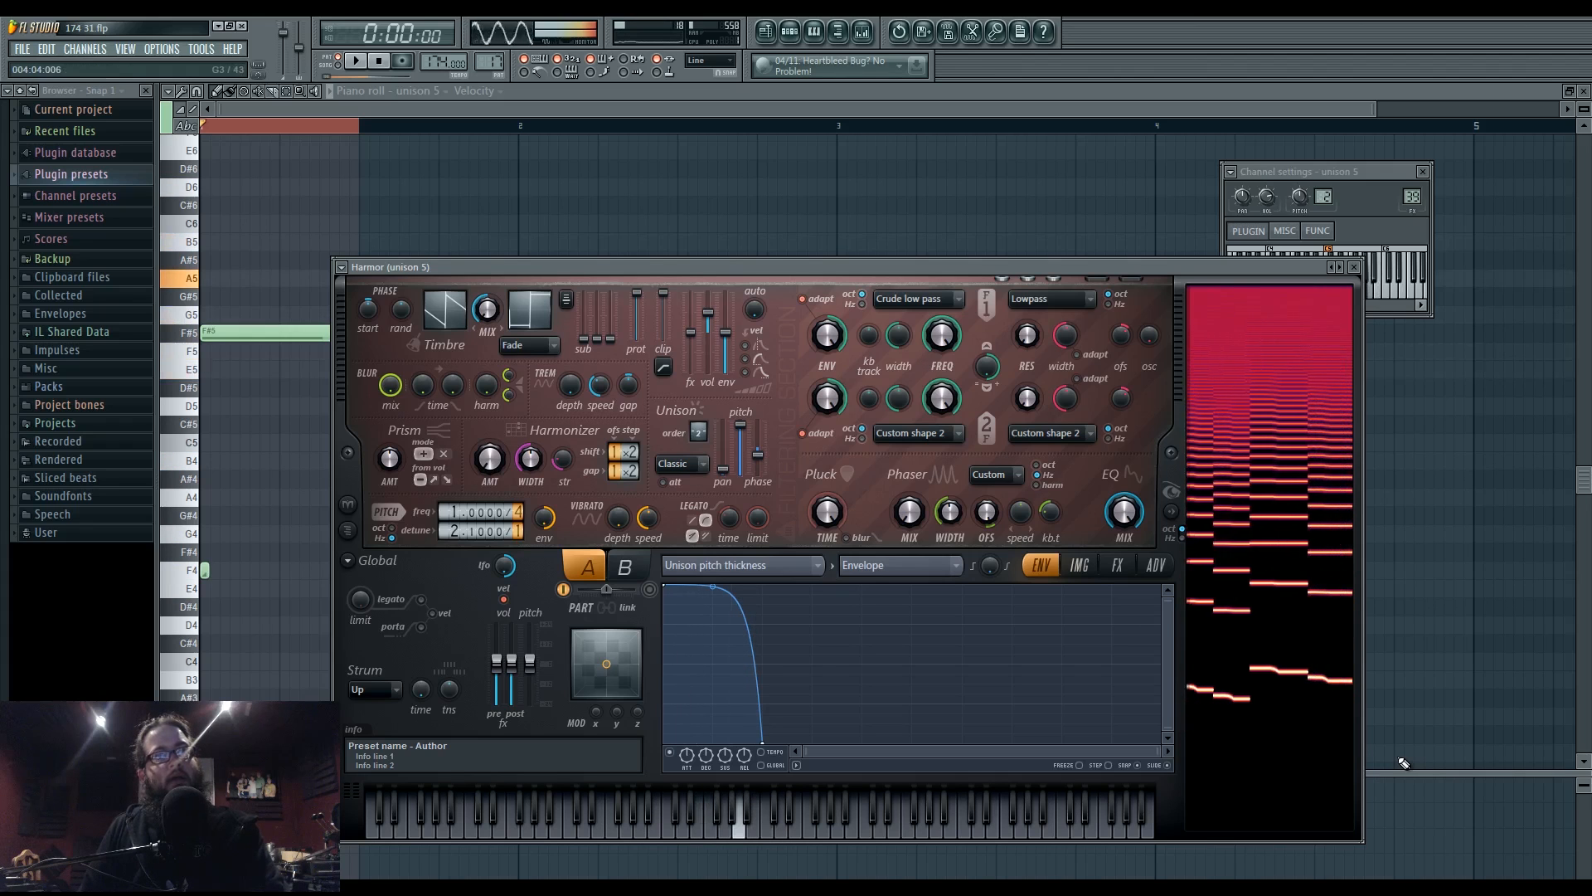
key(b)
click(735, 813)
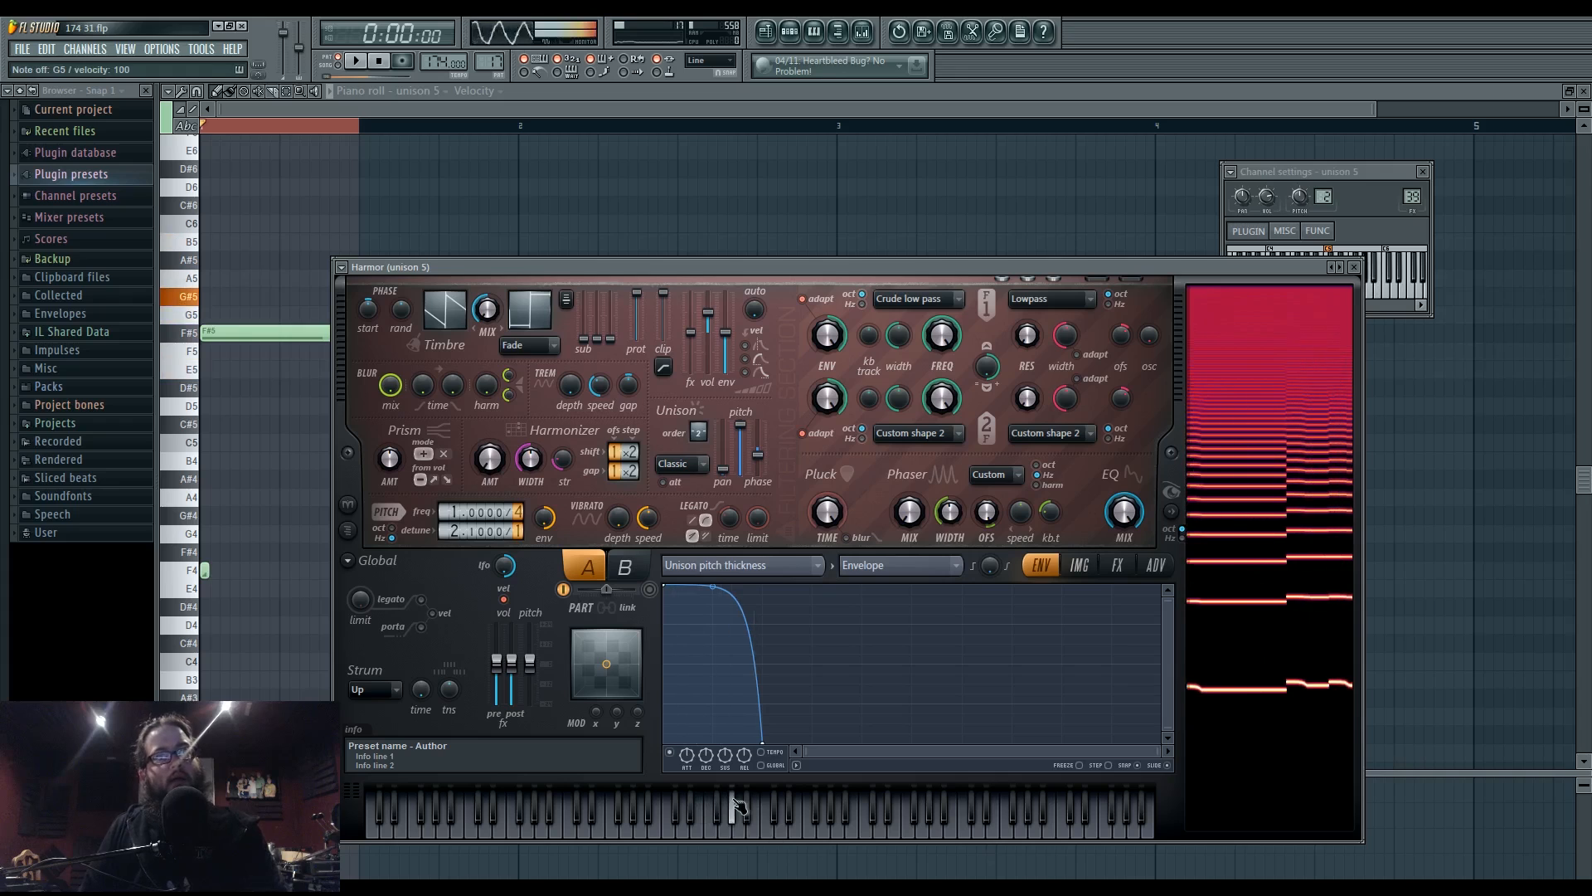
click(648, 802)
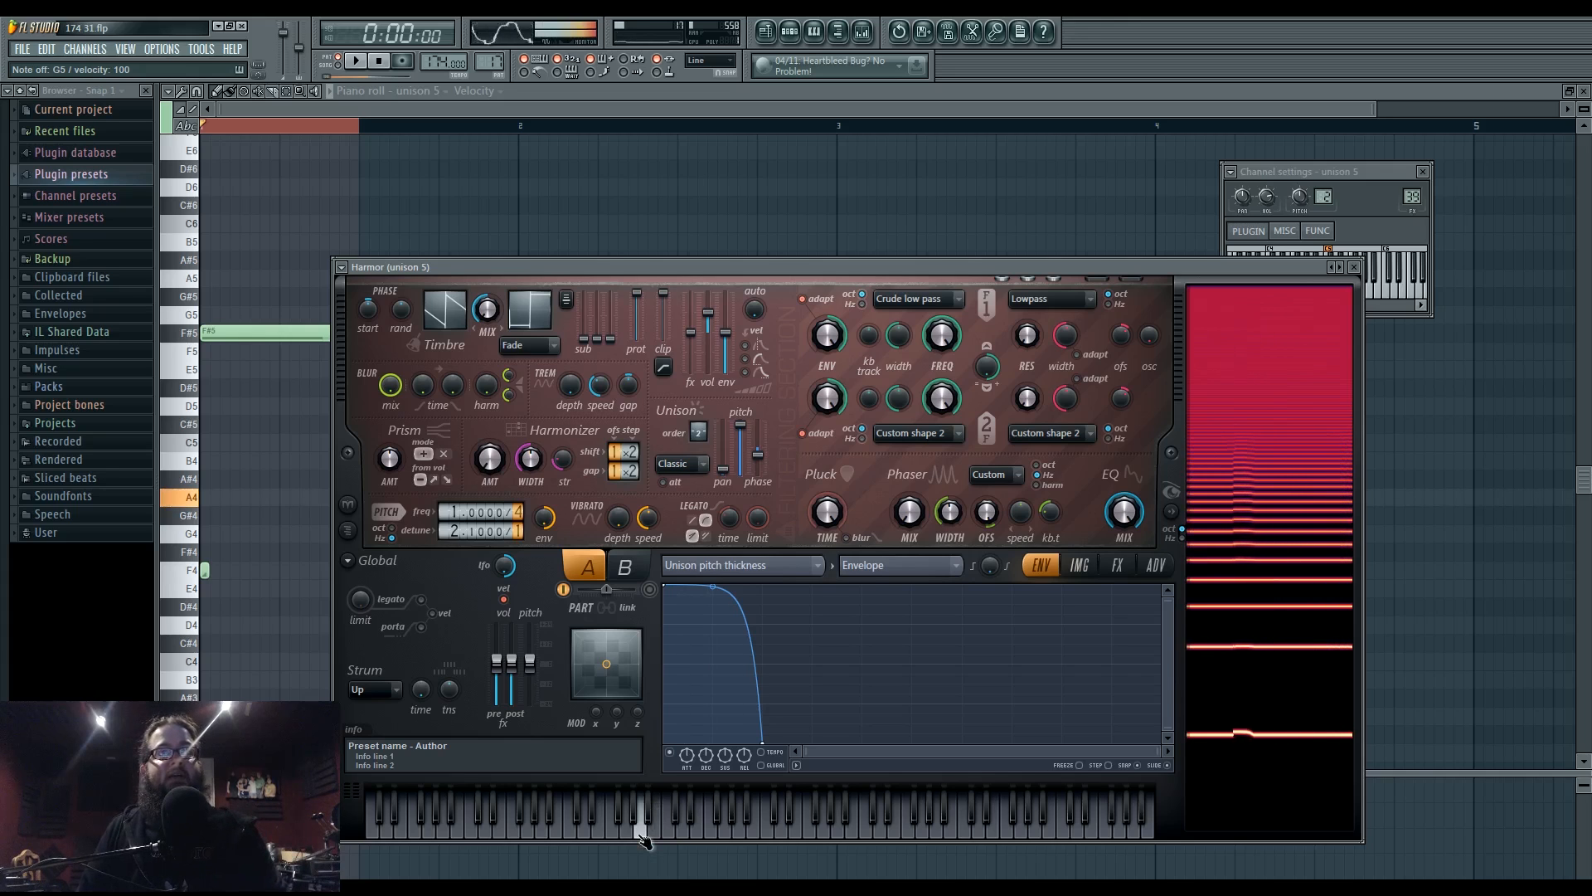
- Show Harmor's FX settings, play the loop, and go back to the Playlist
click(1117, 565)
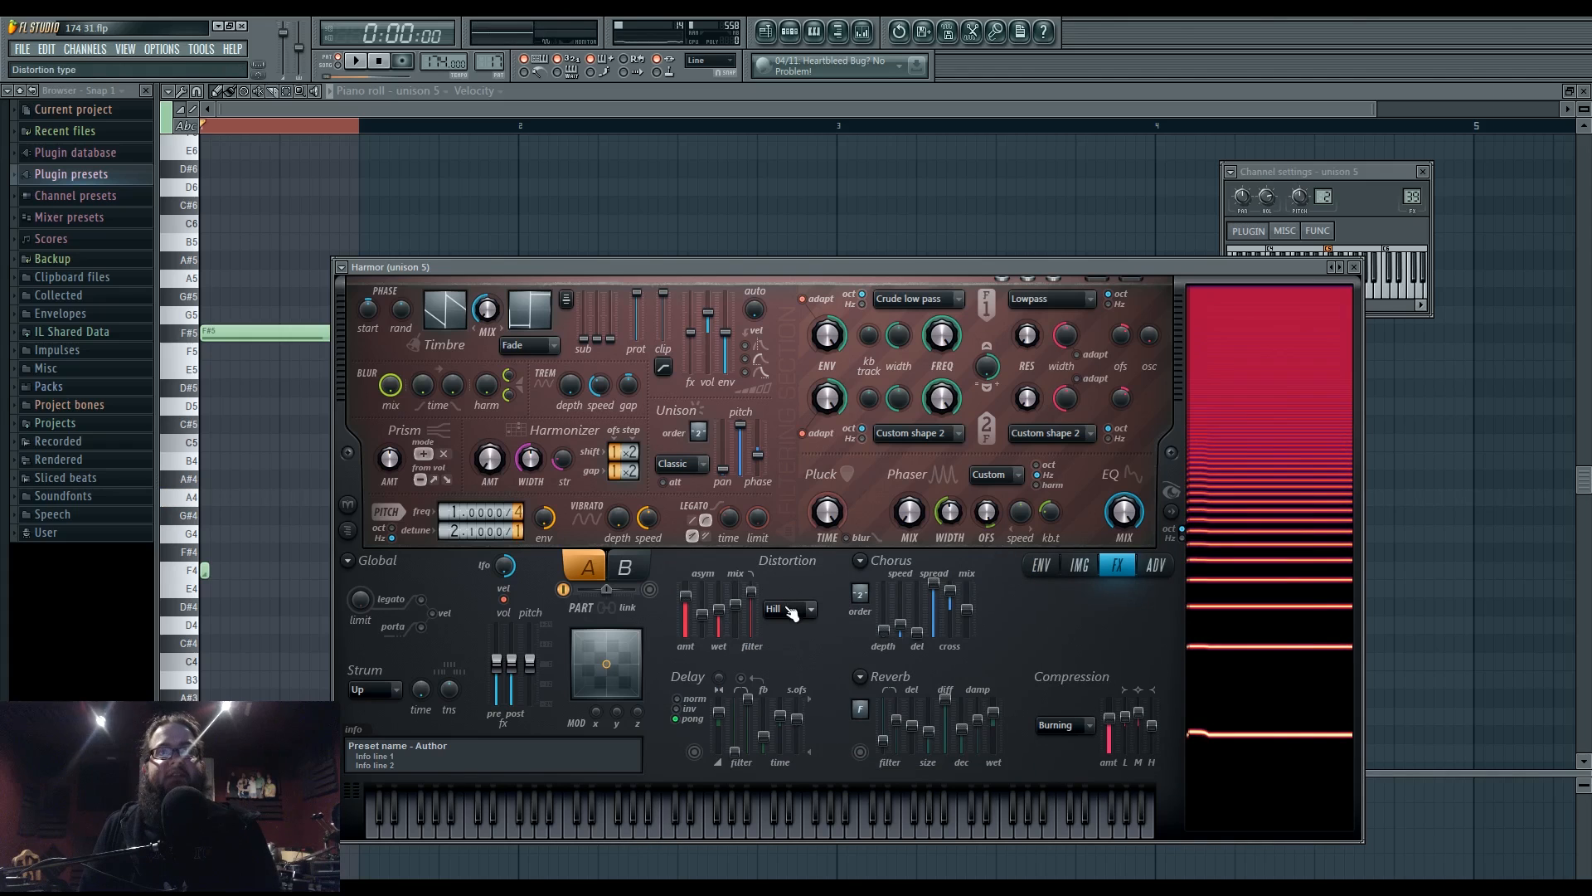
key(space)
key(space)
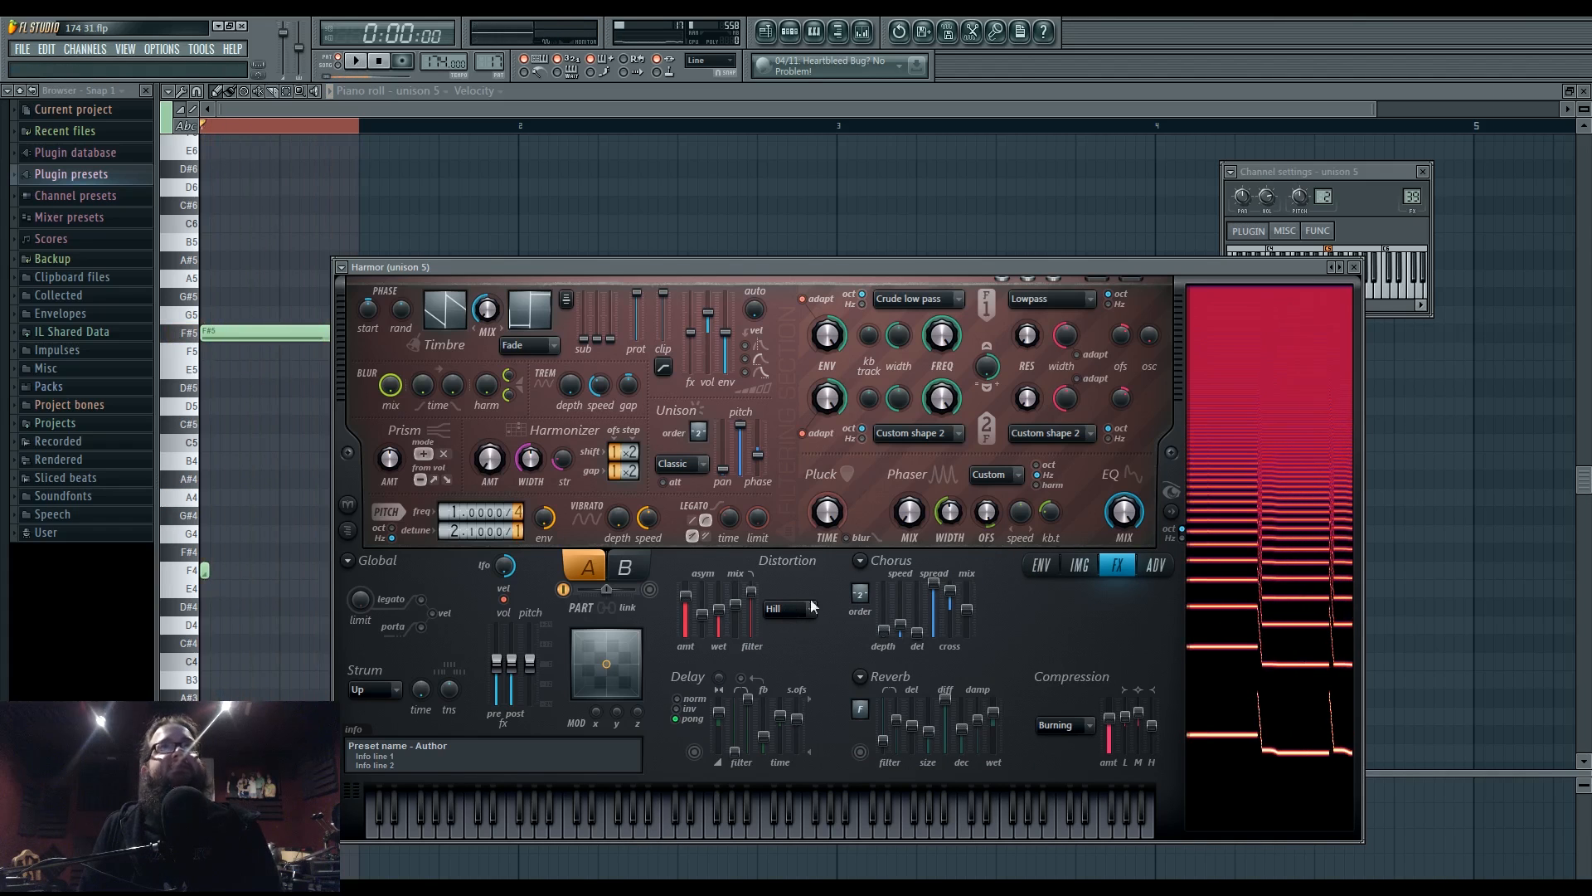
click(767, 31)
key(space)
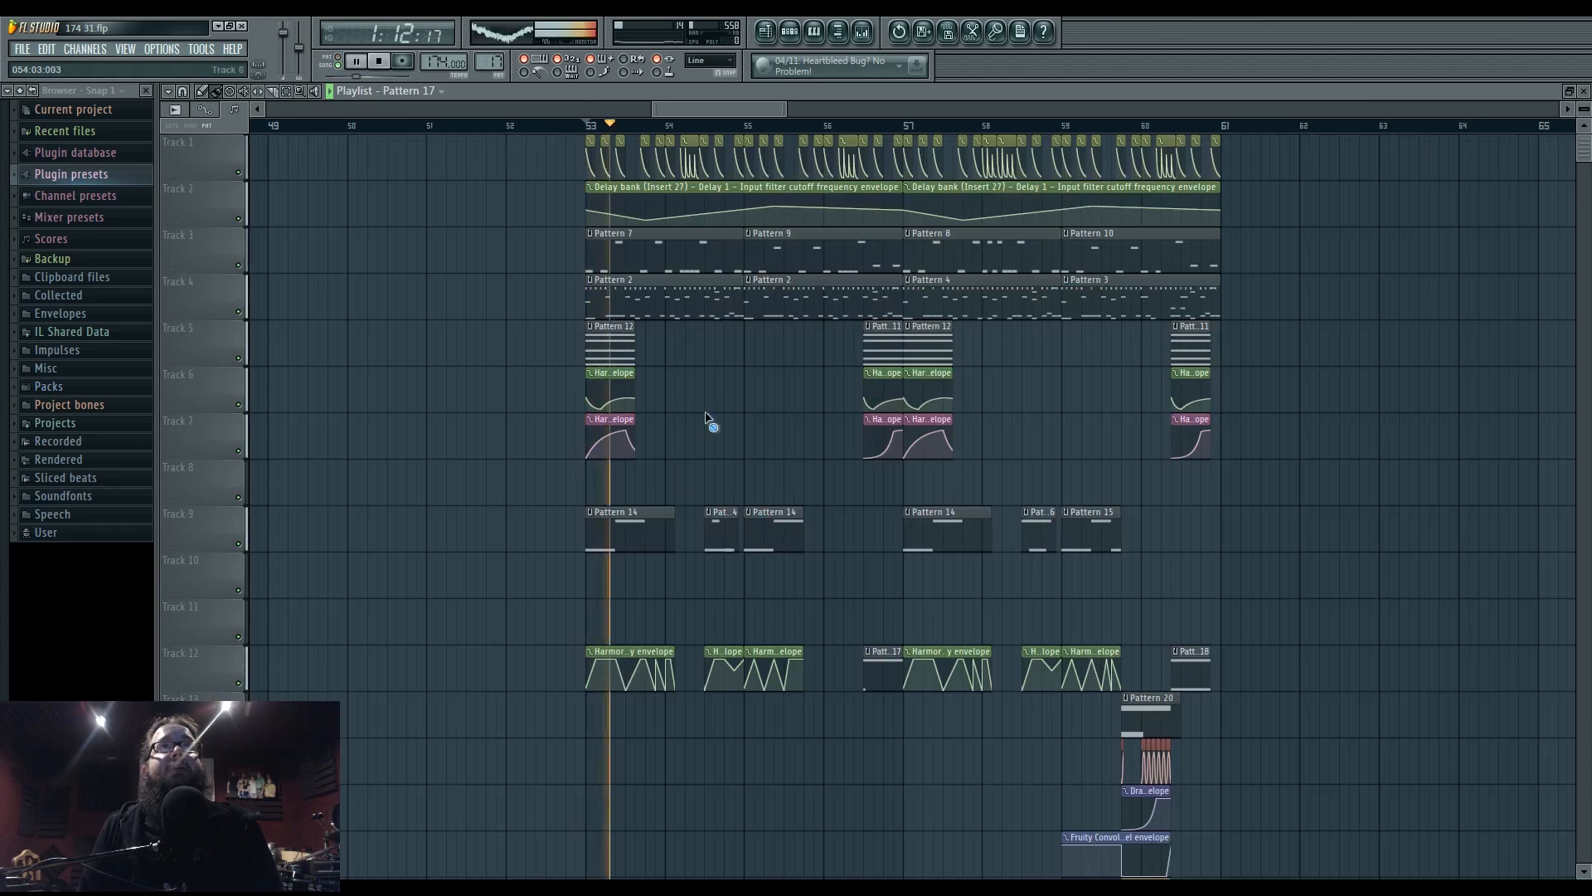
drag(762, 421, 701, 431)
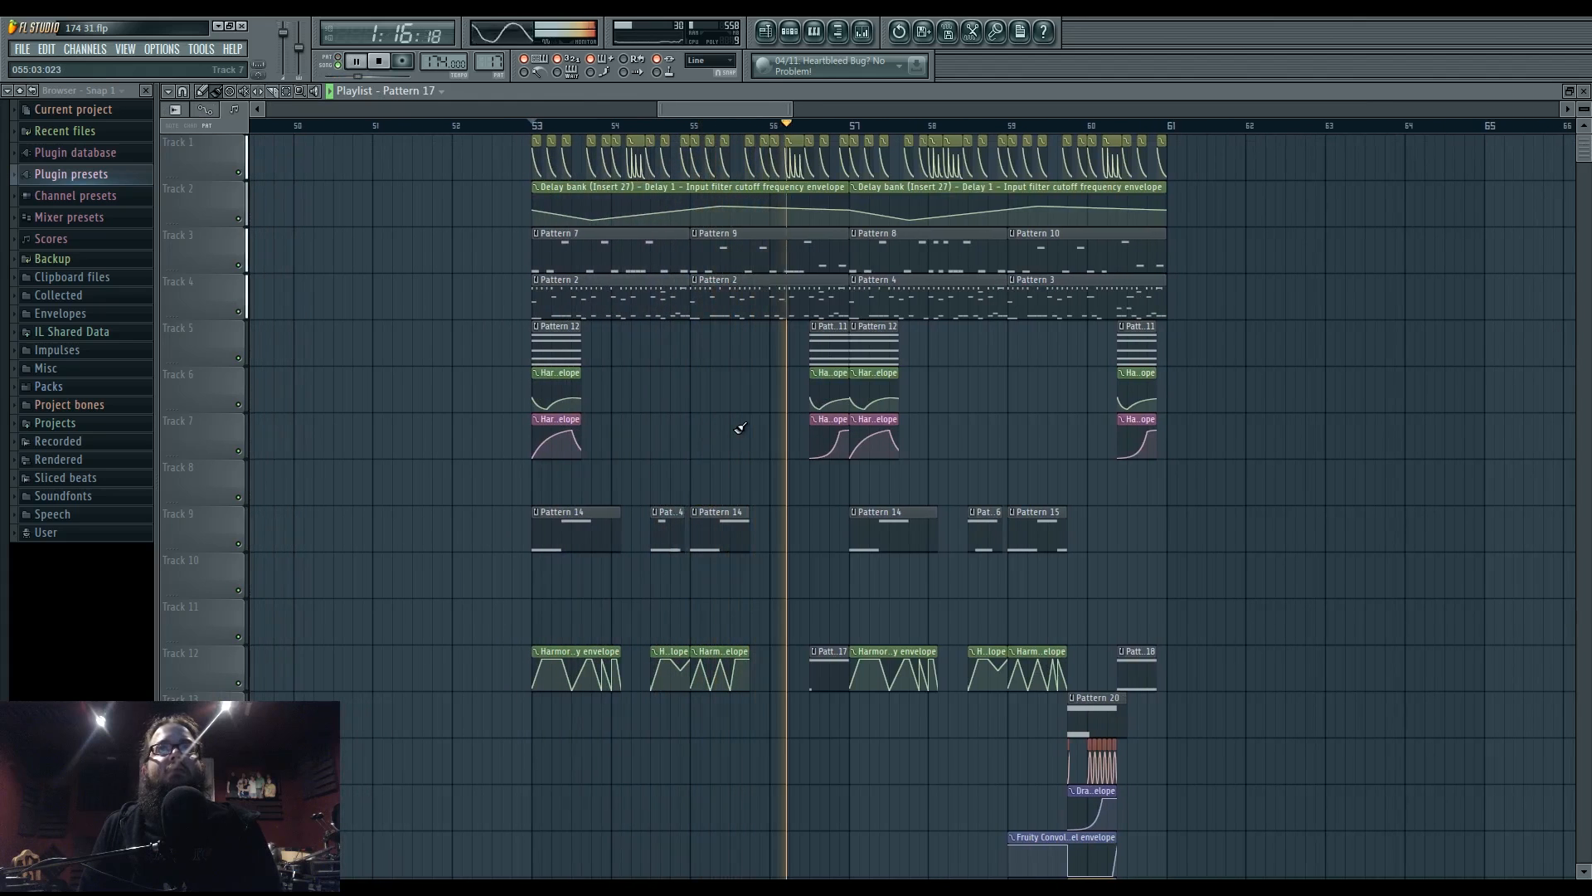
drag(759, 426, 695, 429)
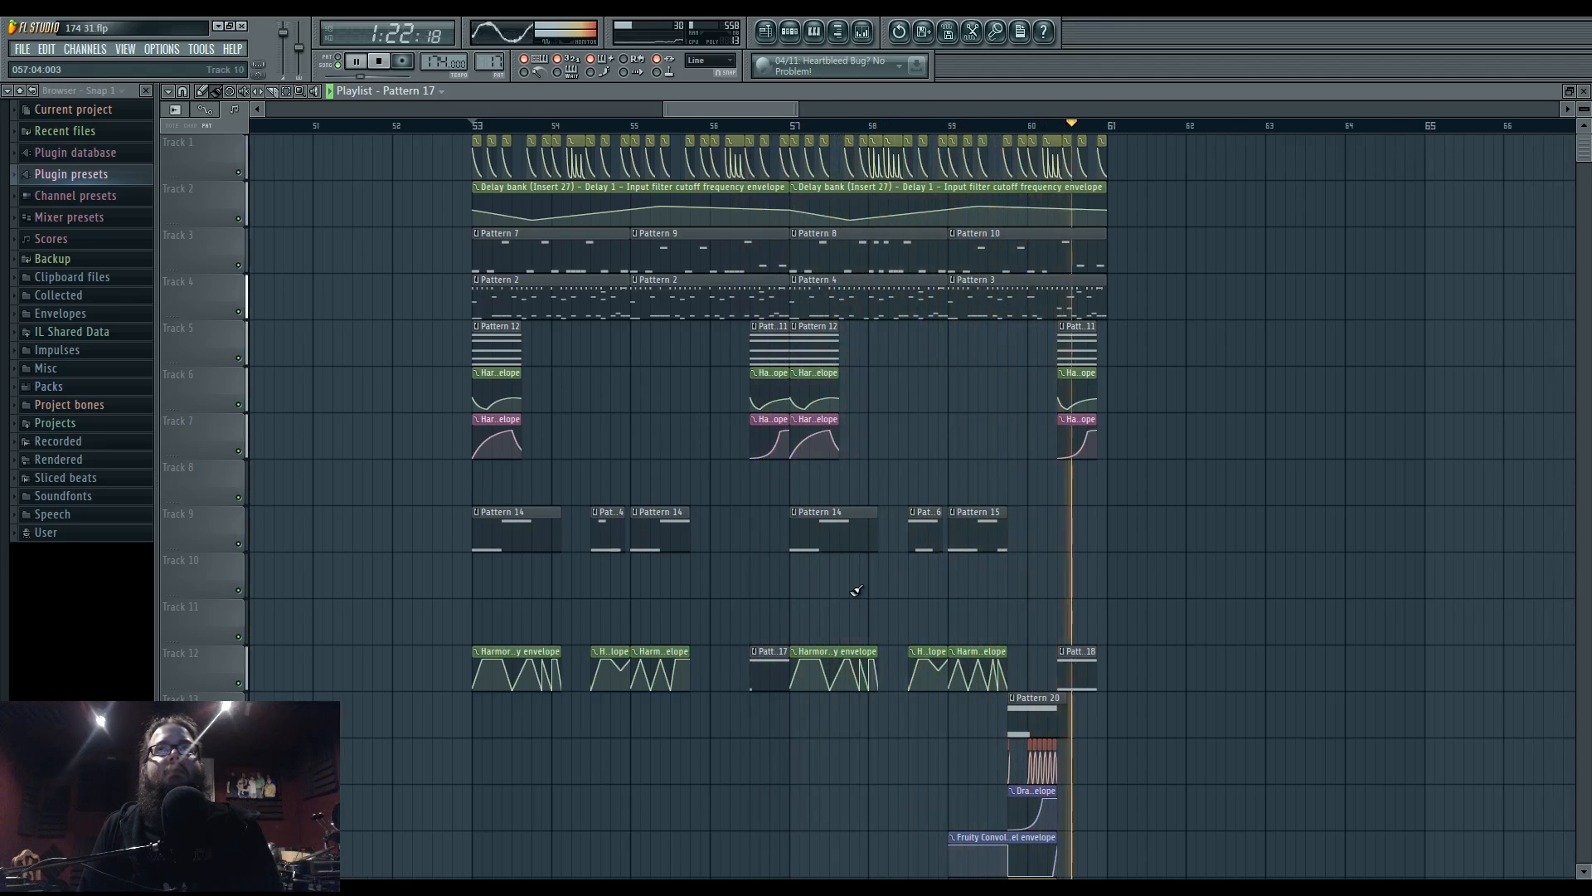
key(space)
scroll(984, 682, down, 2)
double_click(982, 616)
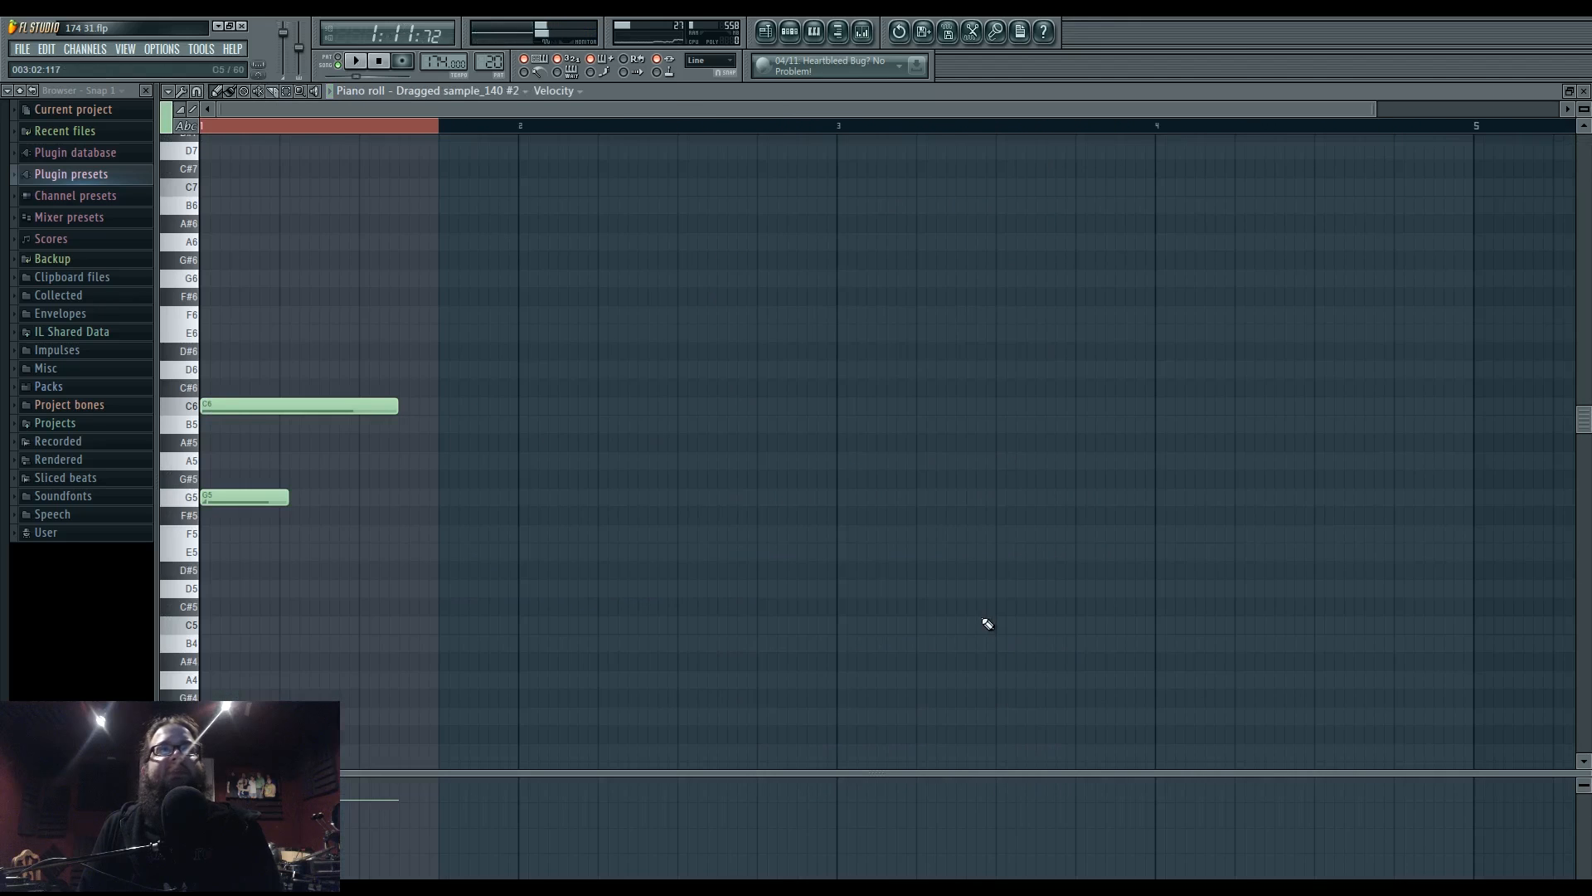
click(810, 39)
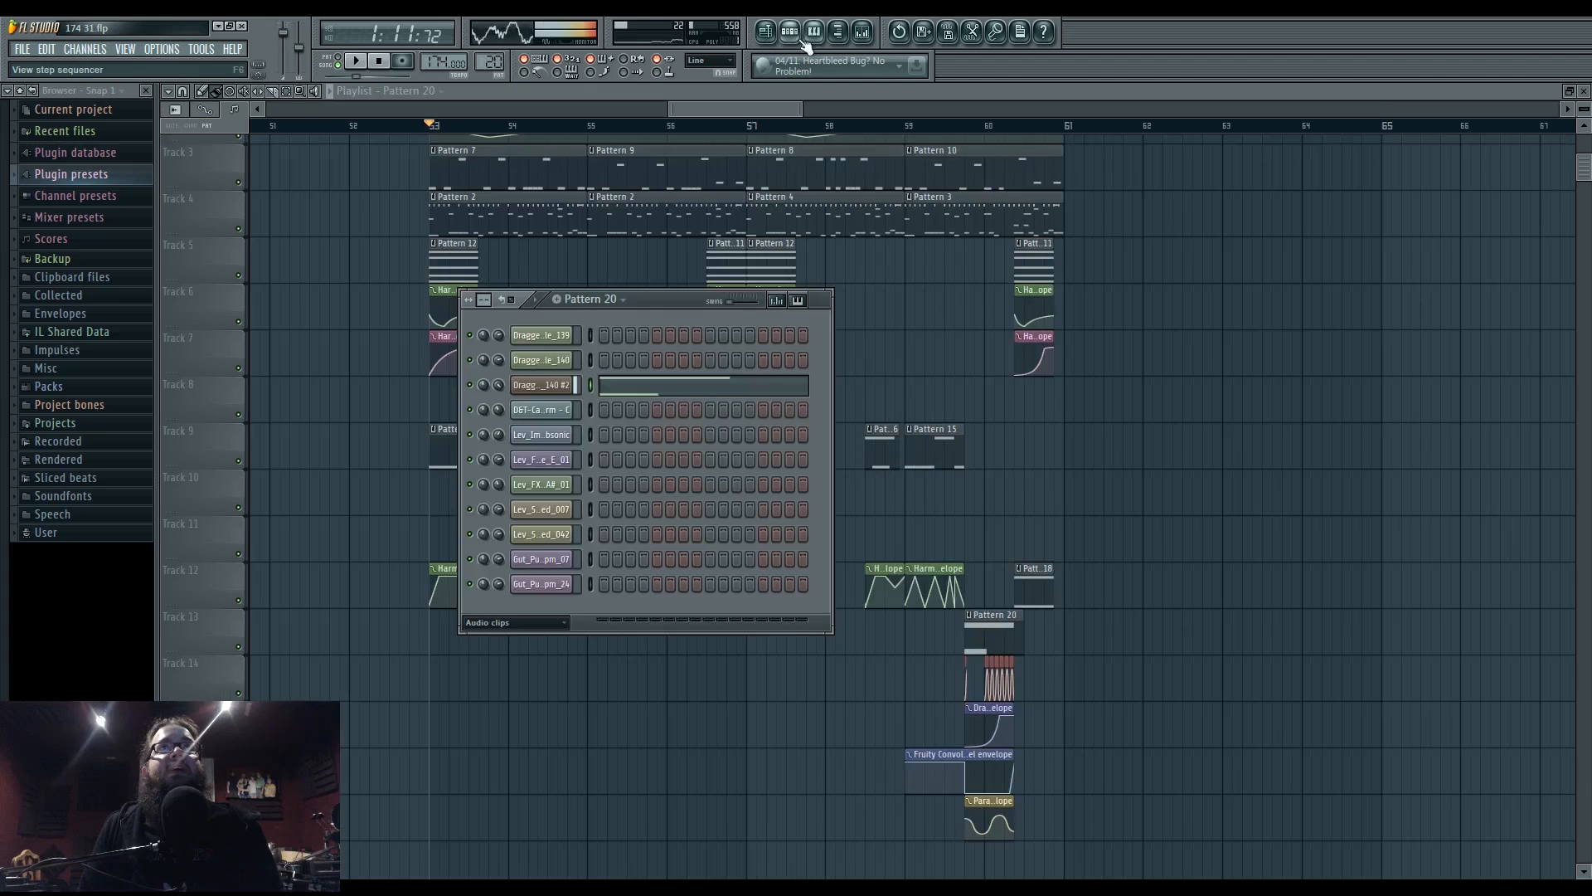
click(793, 38)
click(771, 37)
click(786, 38)
click(549, 386)
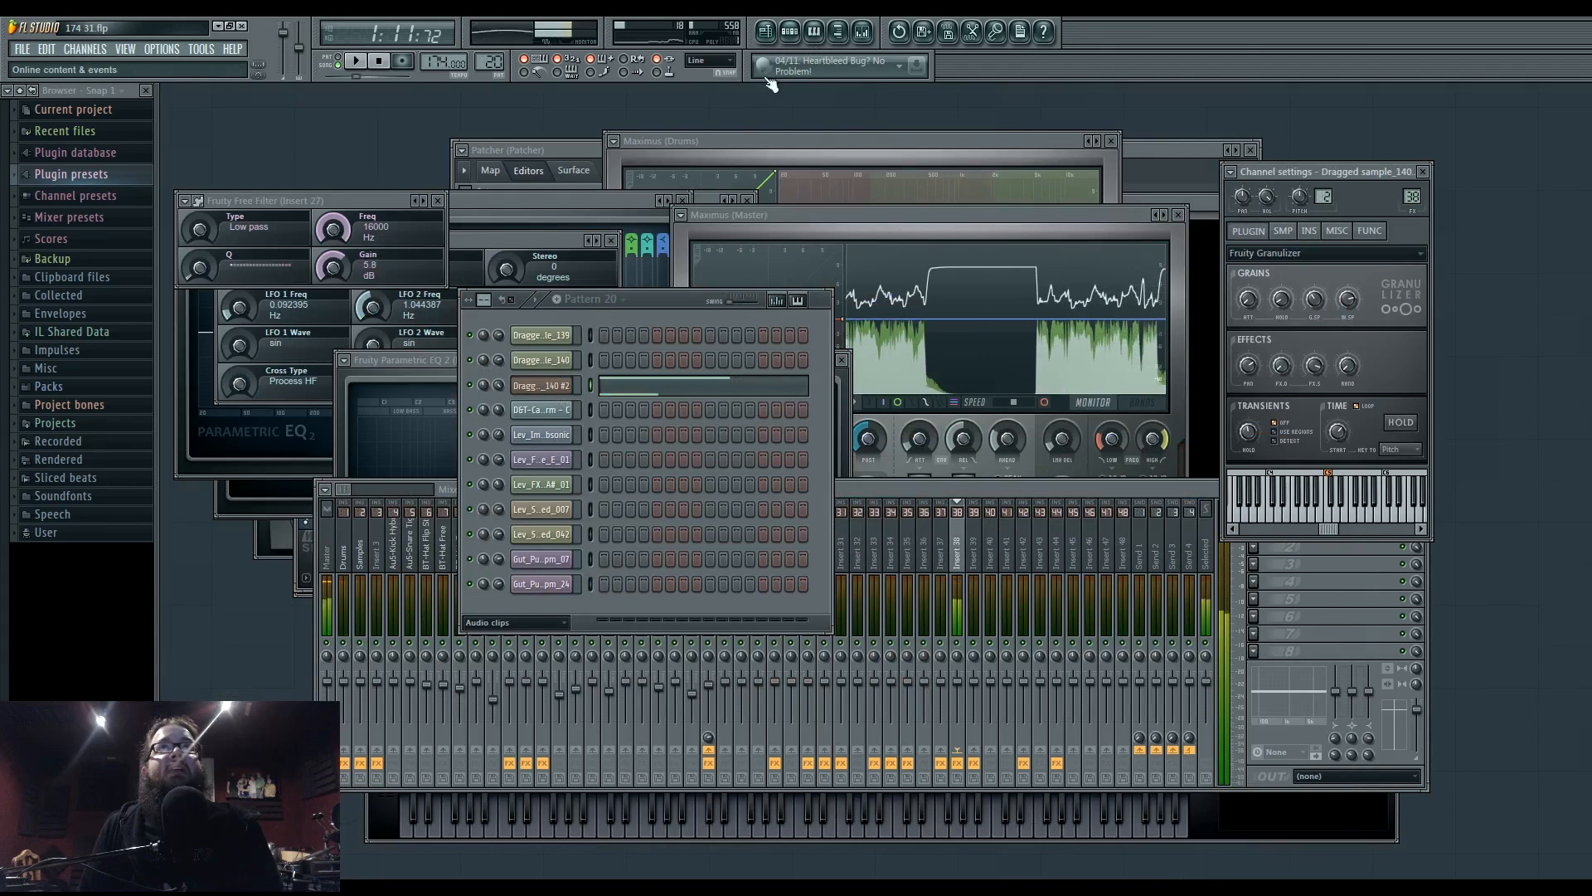
click(768, 38)
scroll(987, 506, up, 5)
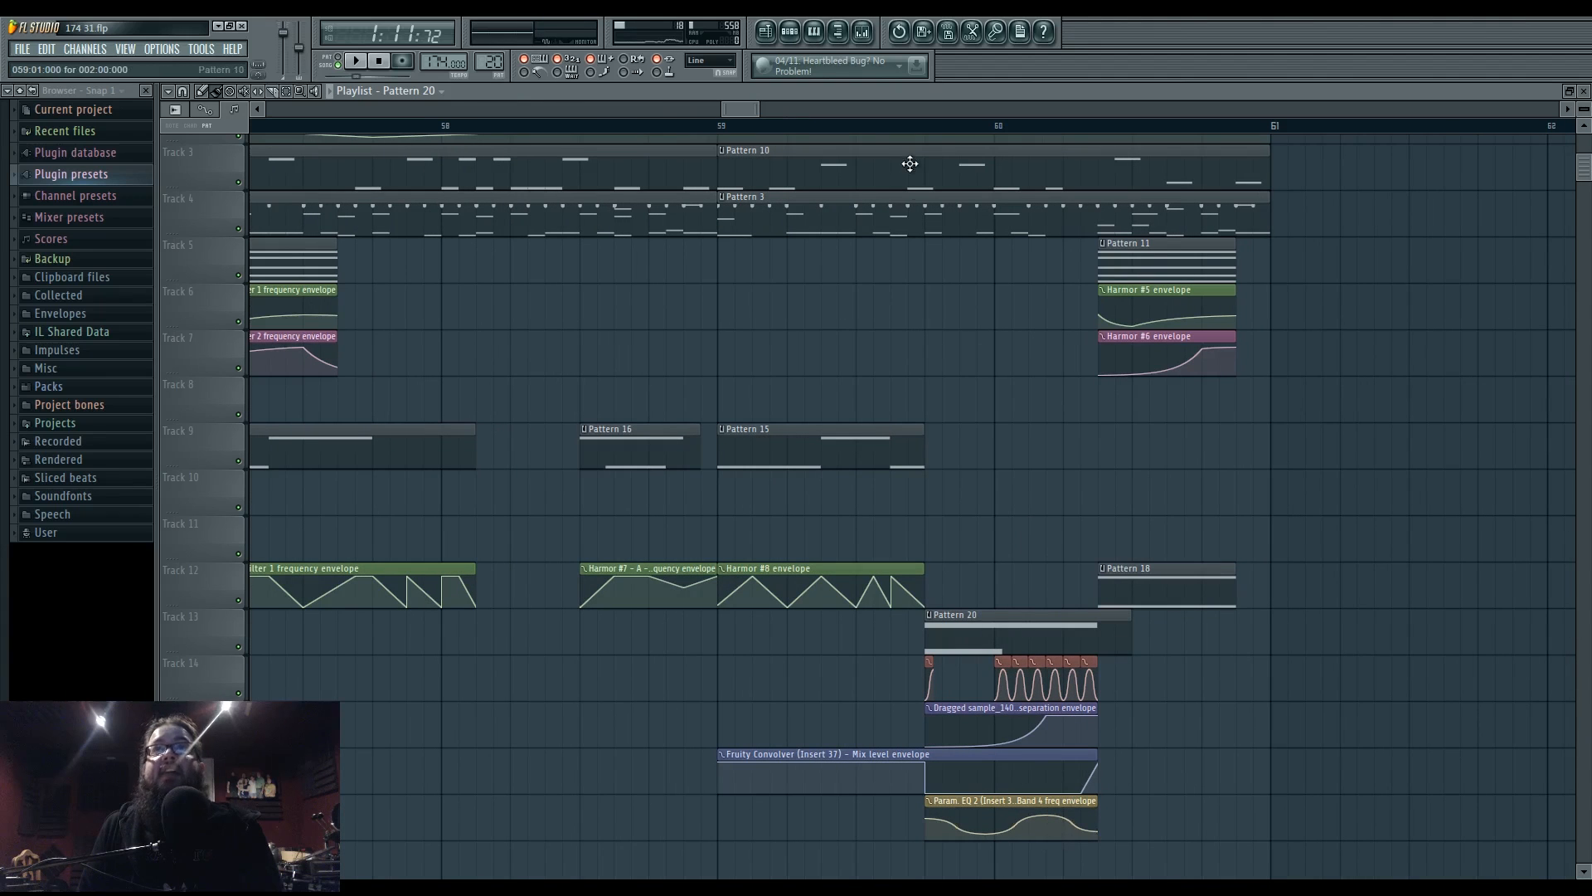
key(space)
key(F9)
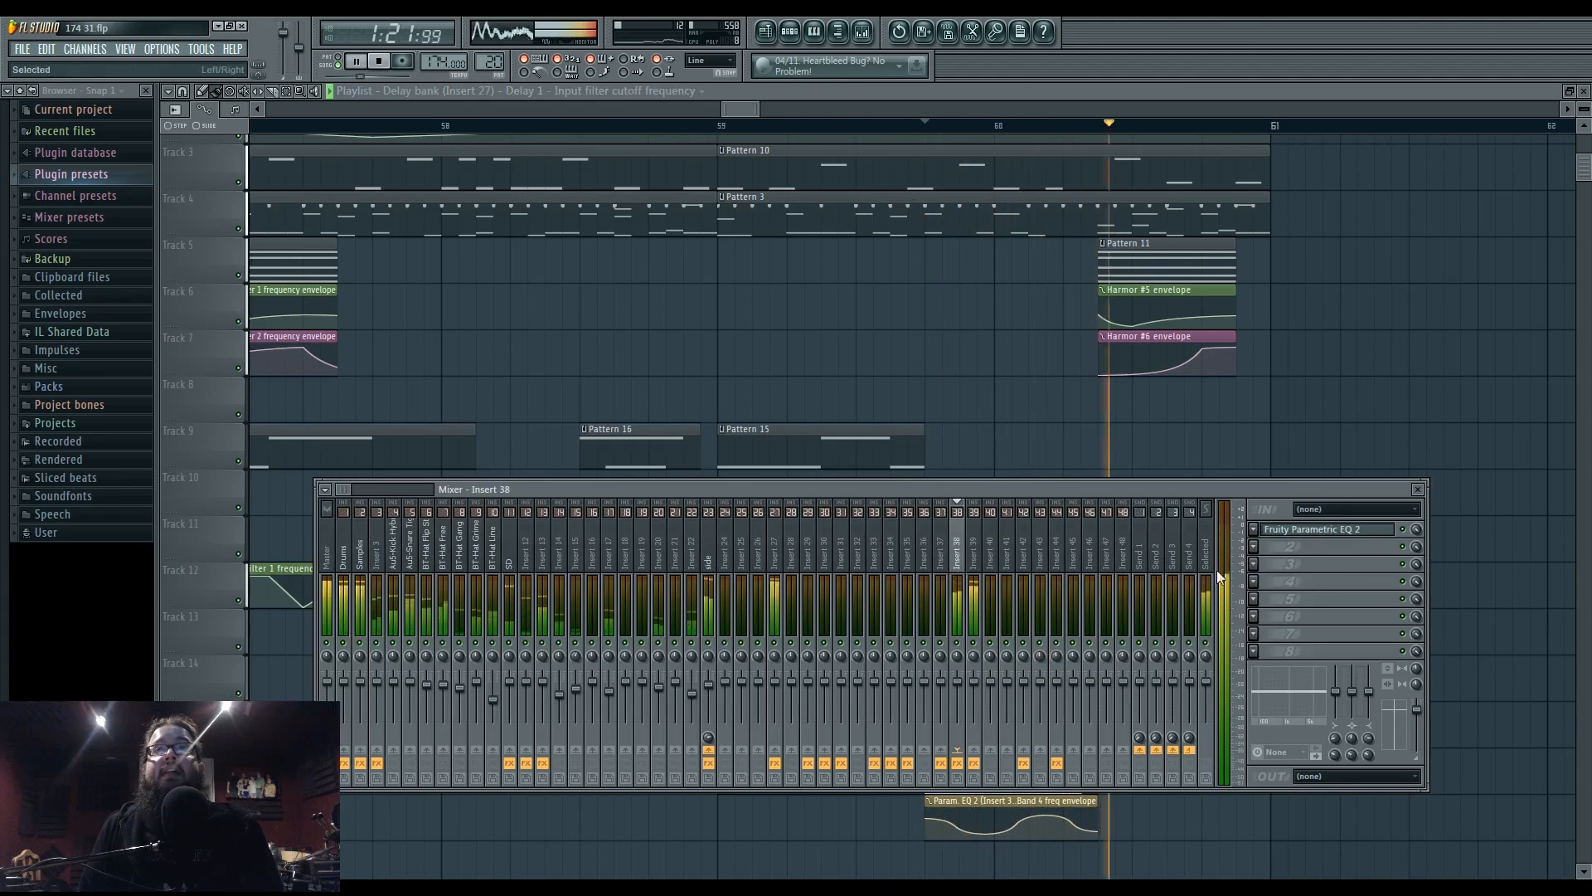
click(1347, 531)
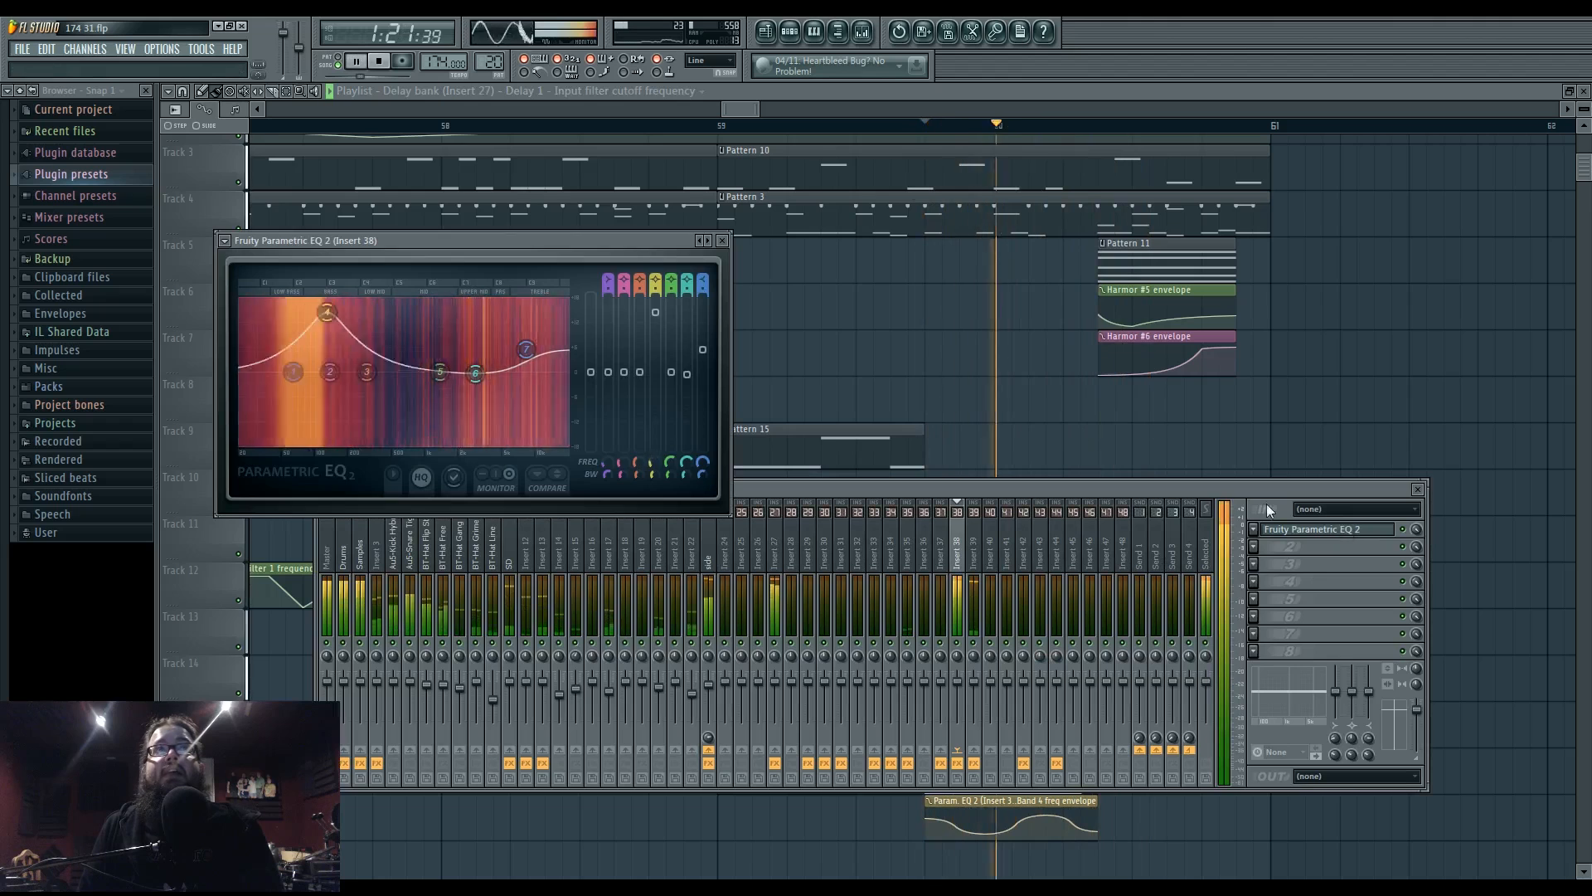
key(space)
right_click(1019, 409)
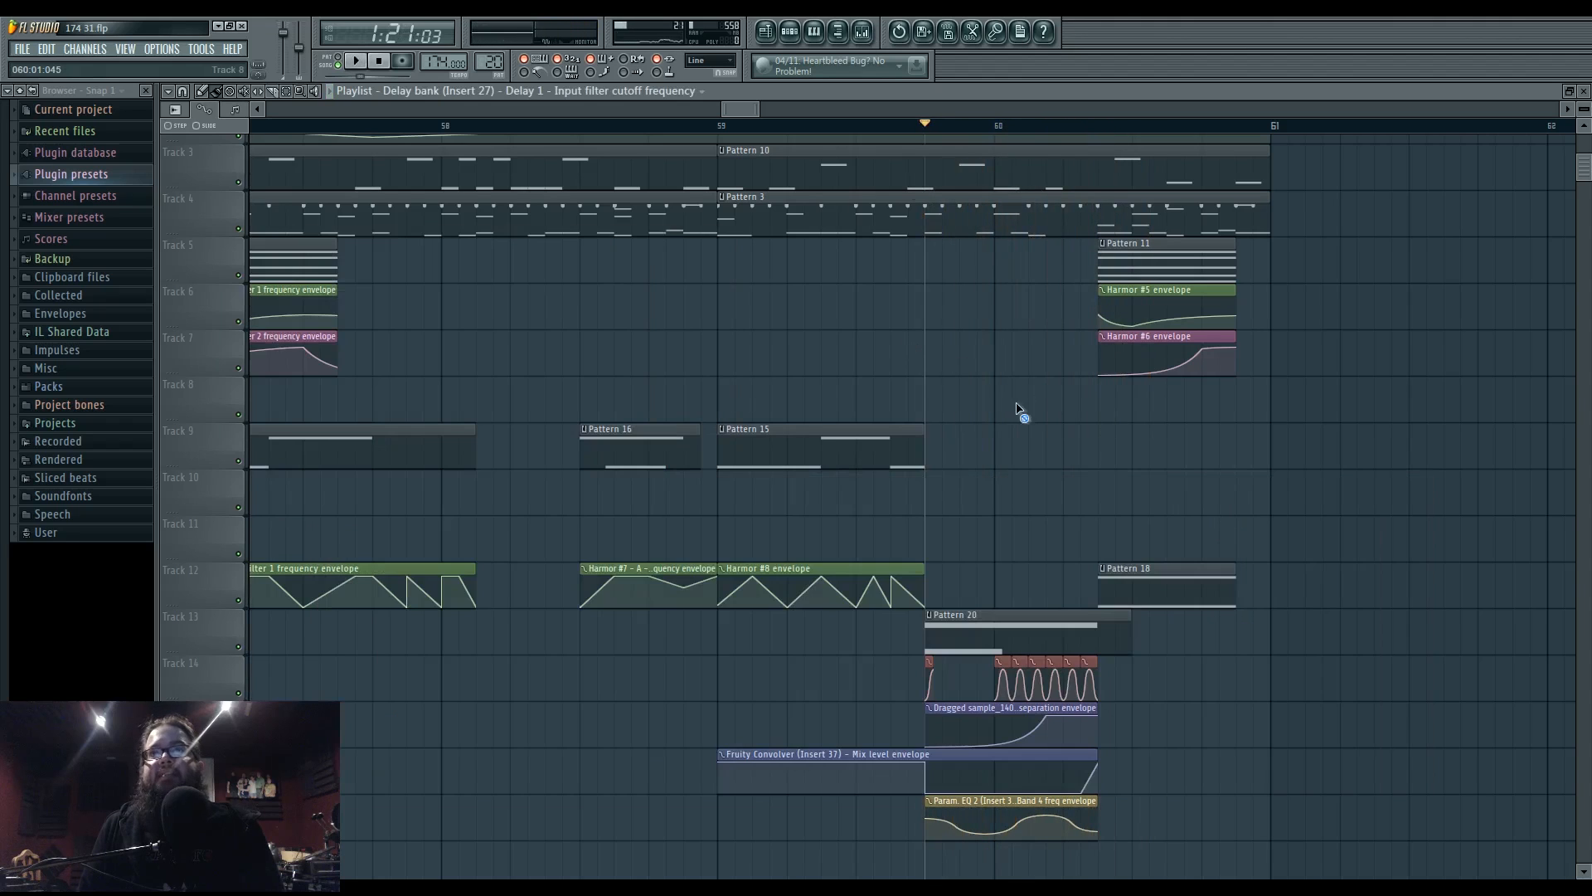
scroll(1044, 467, up, 3)
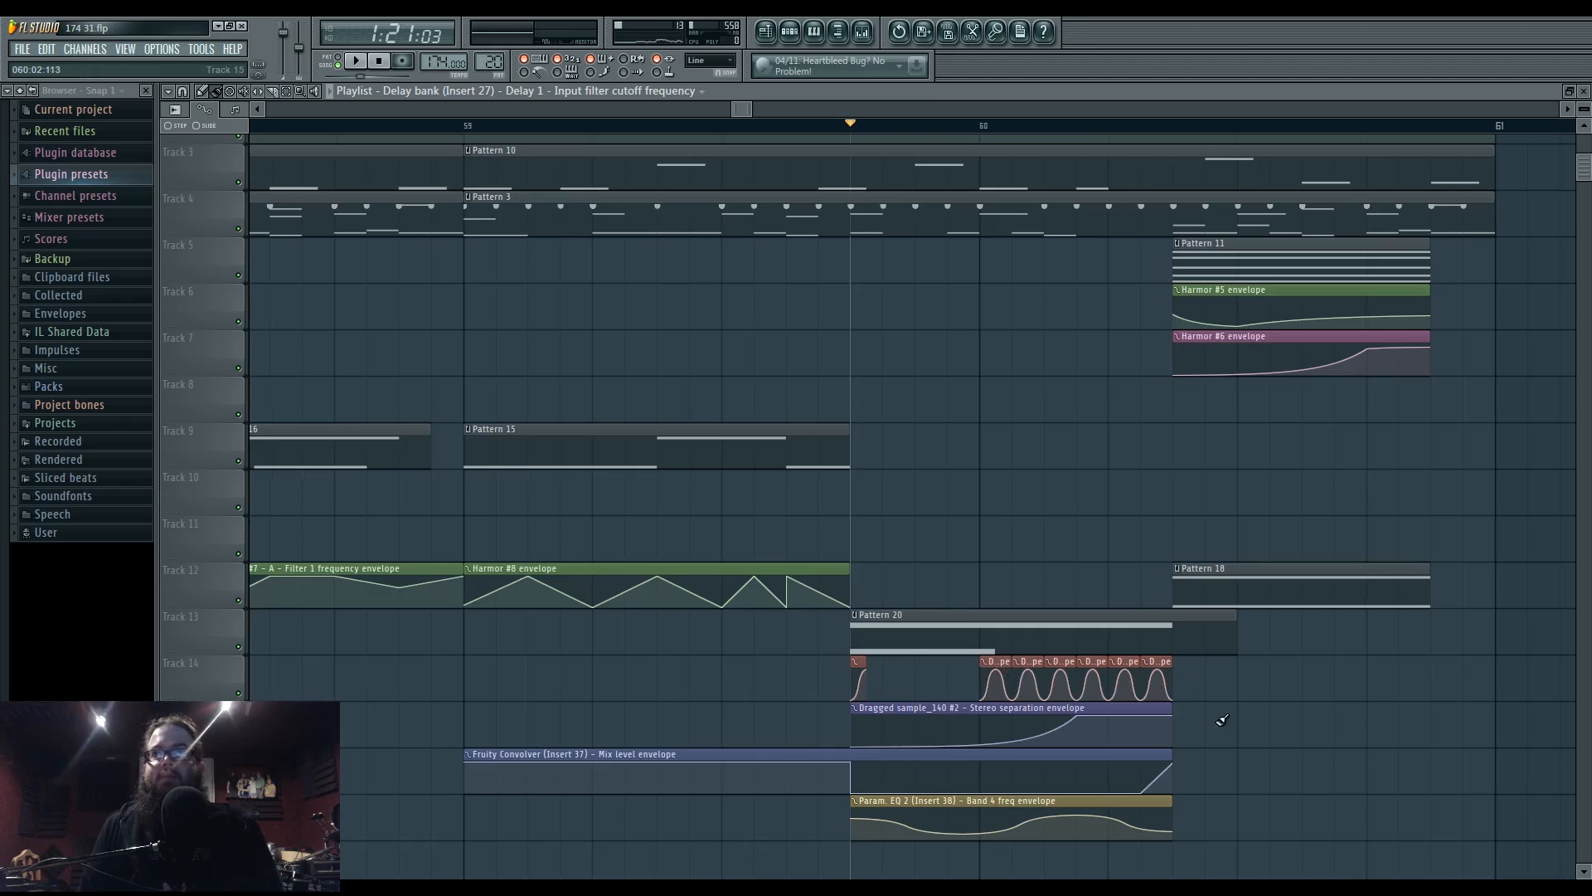
key(space)
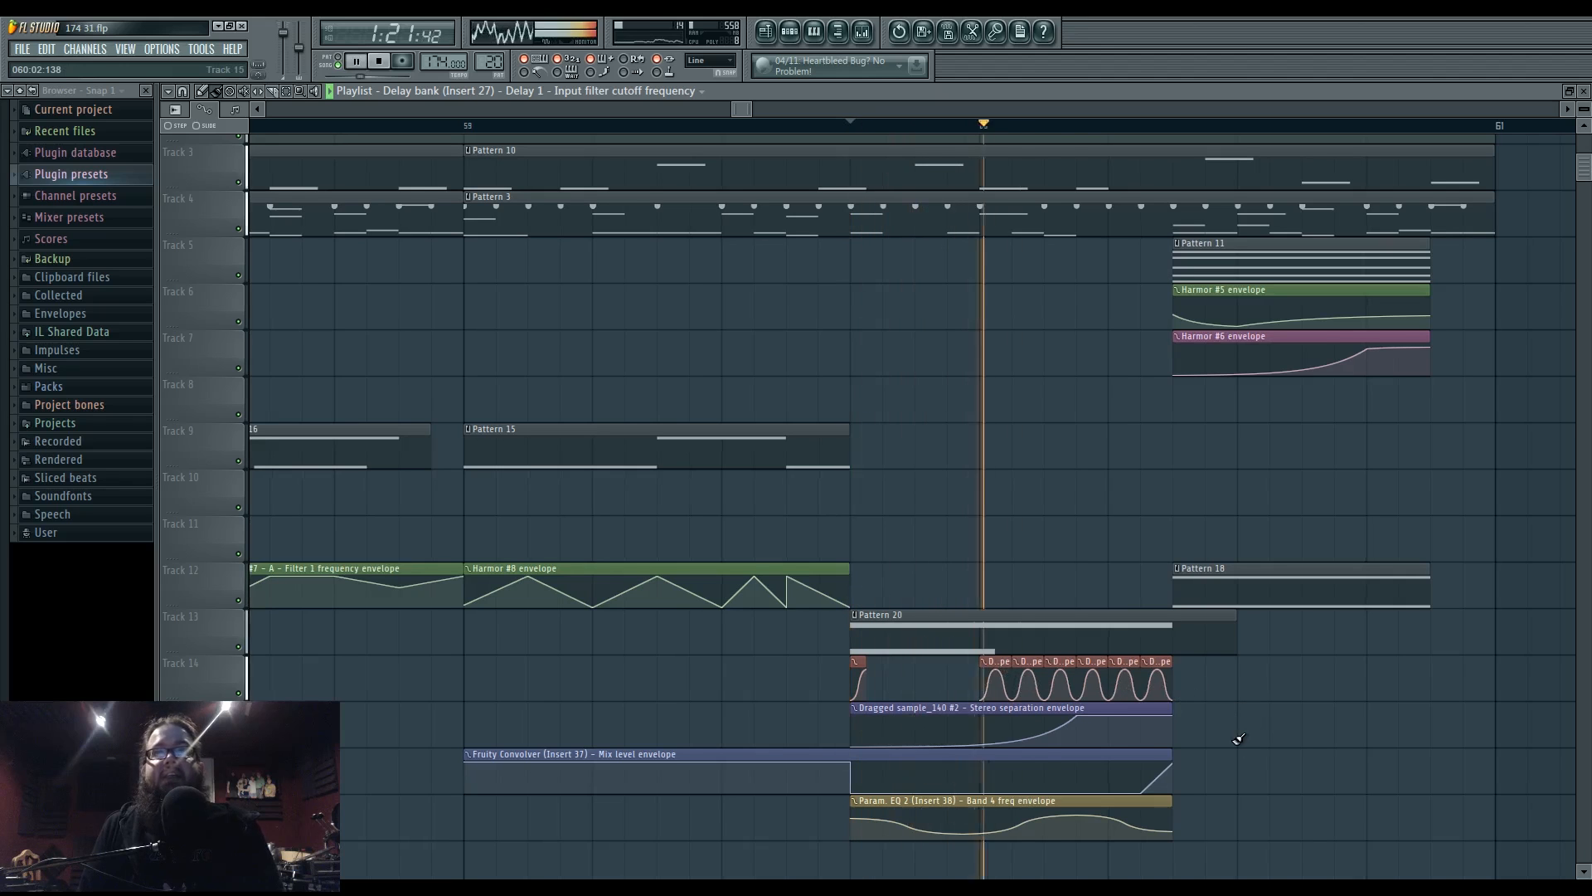
scroll(1237, 738, down, 4)
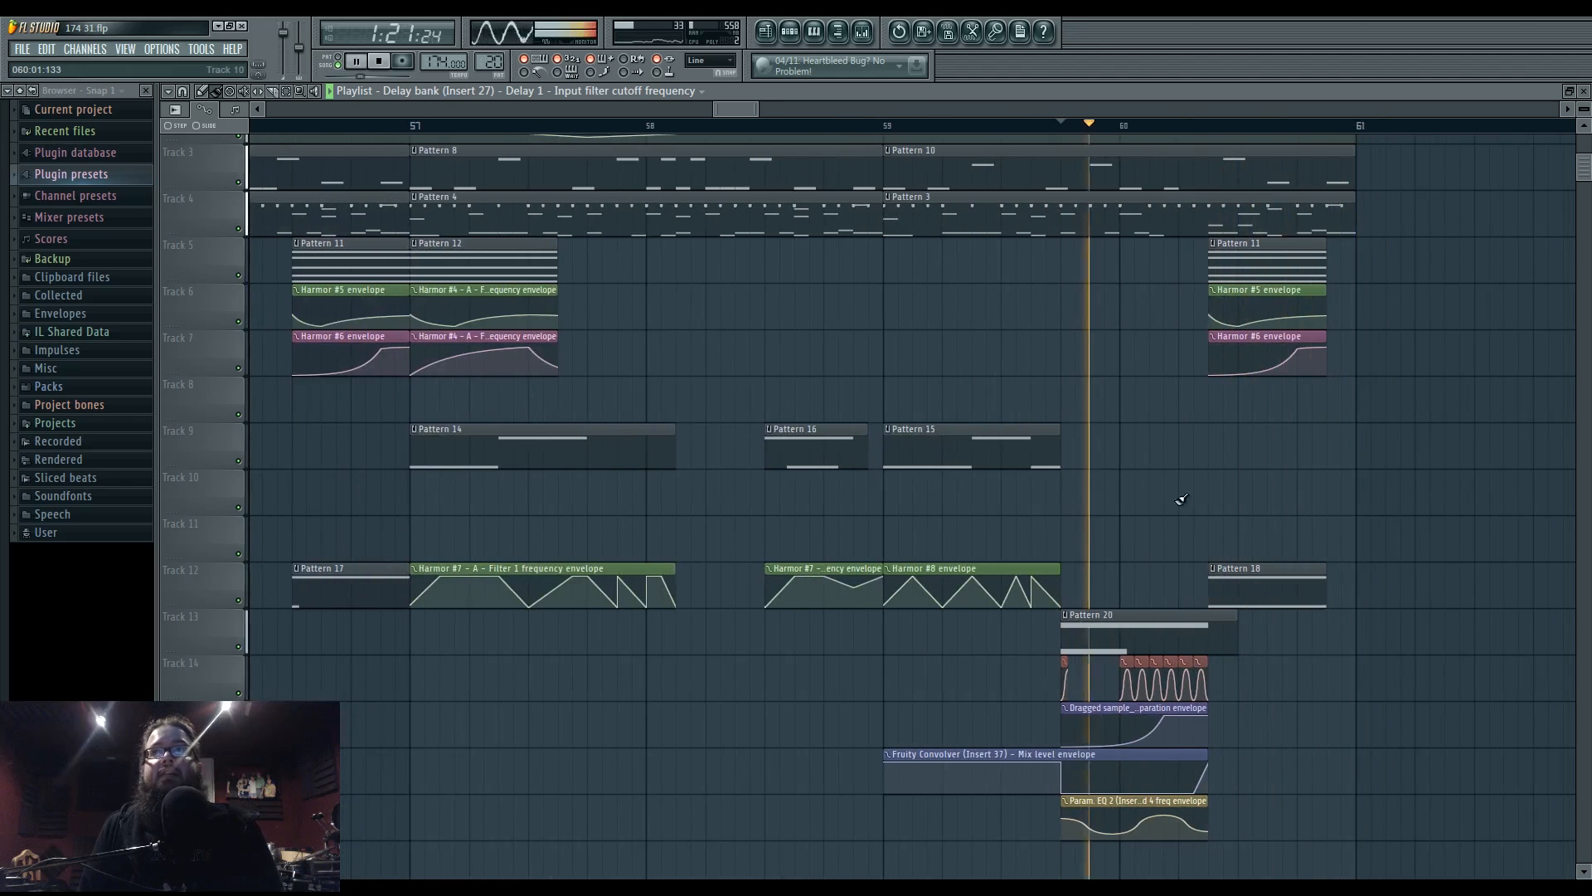
- Move the clips in the lower tracks up two tracks to close the empty gap
drag(1179, 499, 994, 549)
drag(1094, 539, 1485, 552)
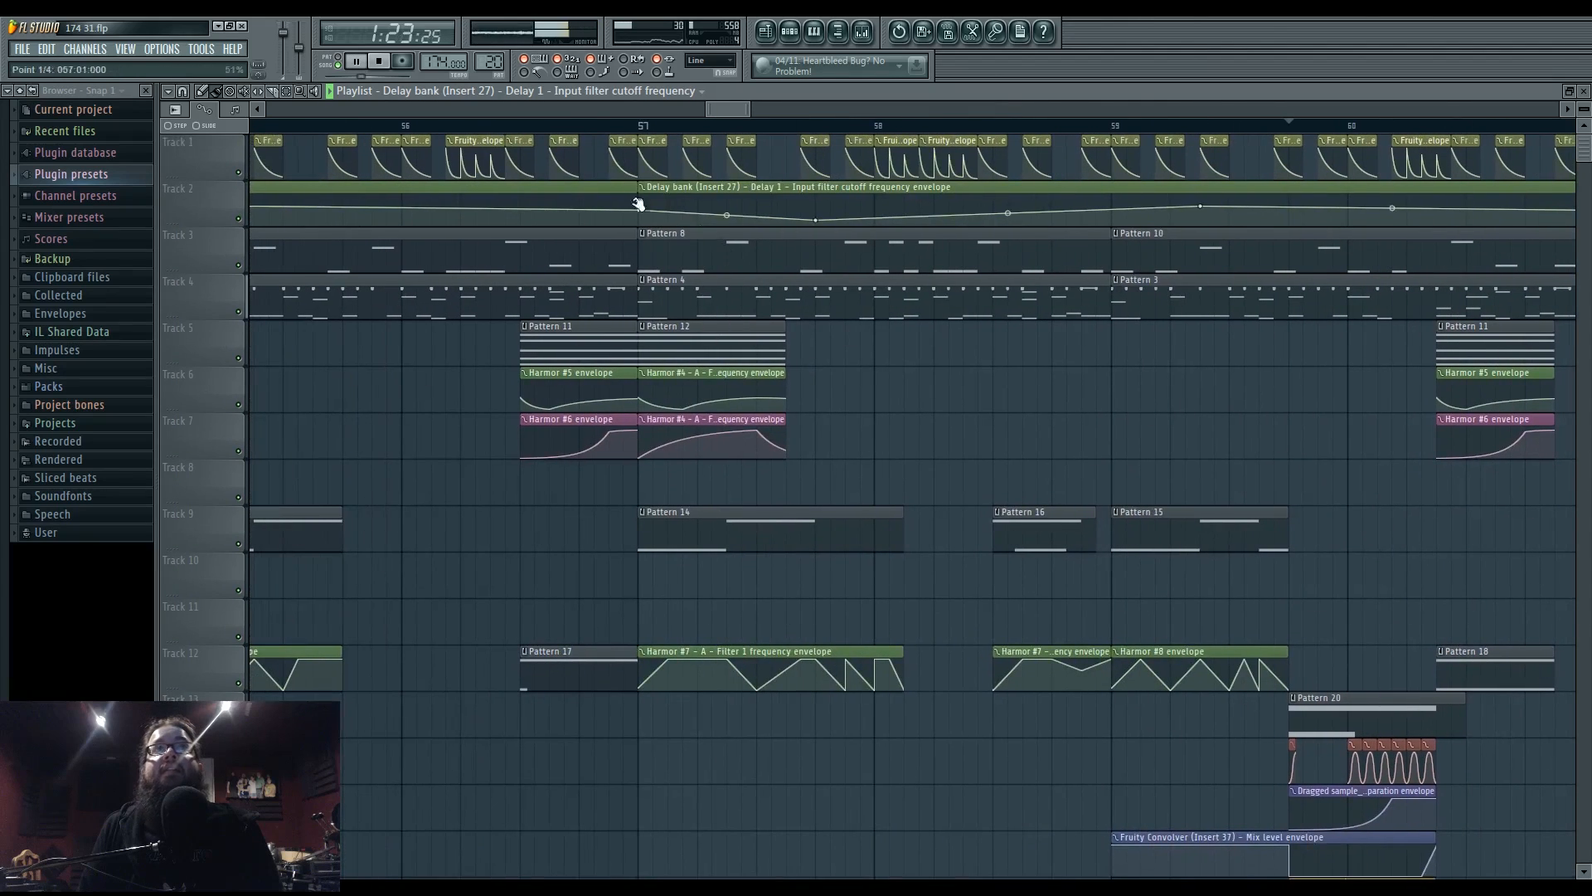
mouse_move(960, 463)
mouse_down()
mouse_move(1030, 466)
mouse_move(977, 462)
mouse_up()
scroll(977, 462, down, 6)
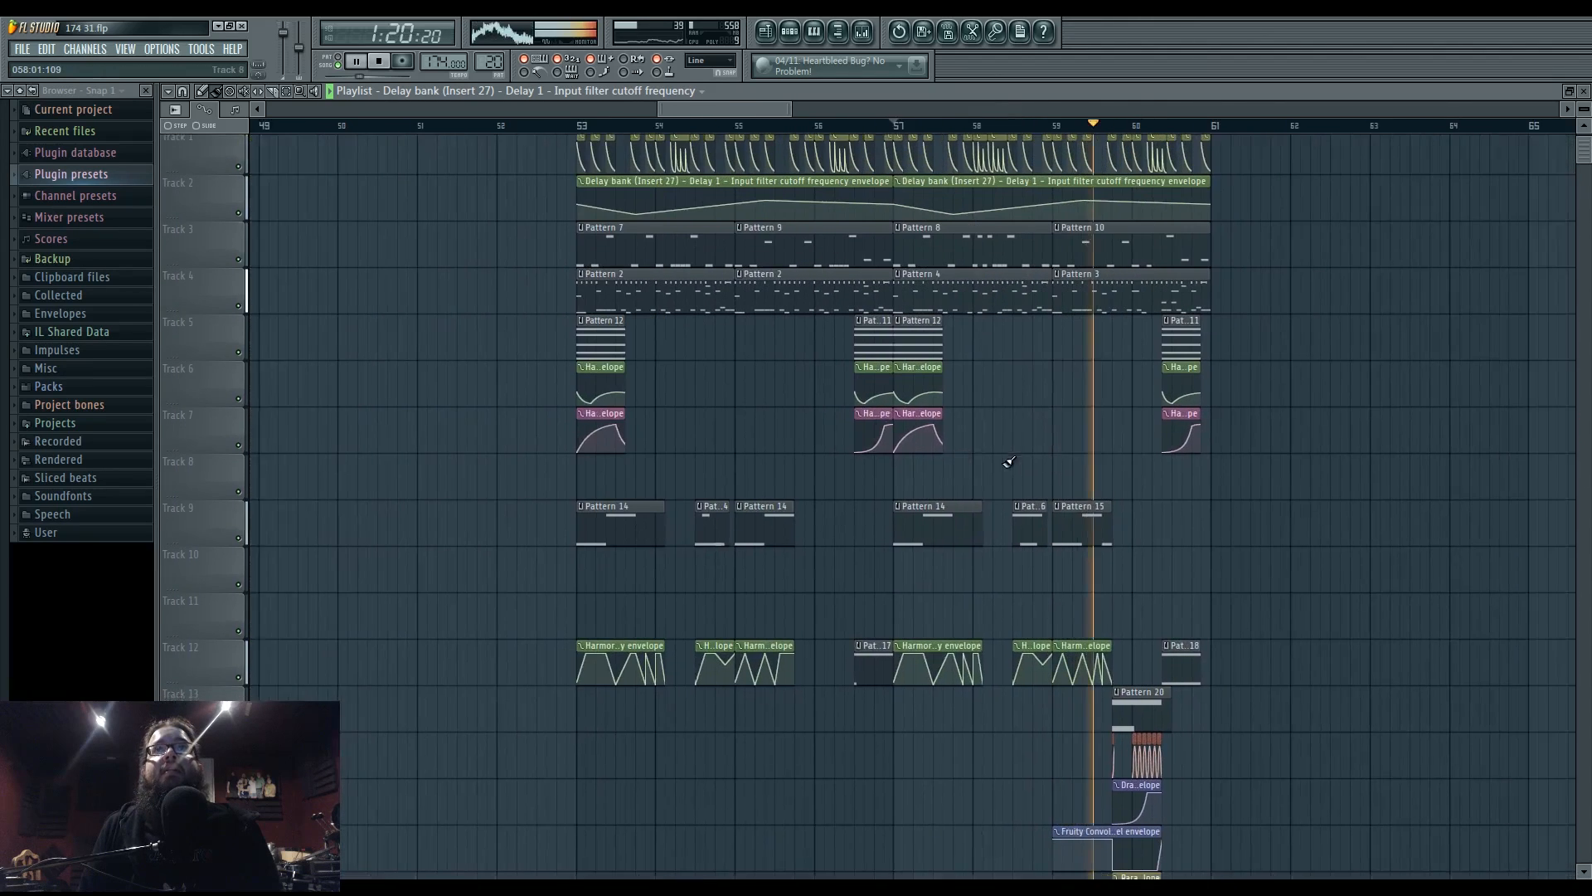
drag(913, 431, 931, 527)
key(space)
scroll(949, 472, down, 2)
scroll(949, 472, down, 1)
drag(592, 600, 1128, 877)
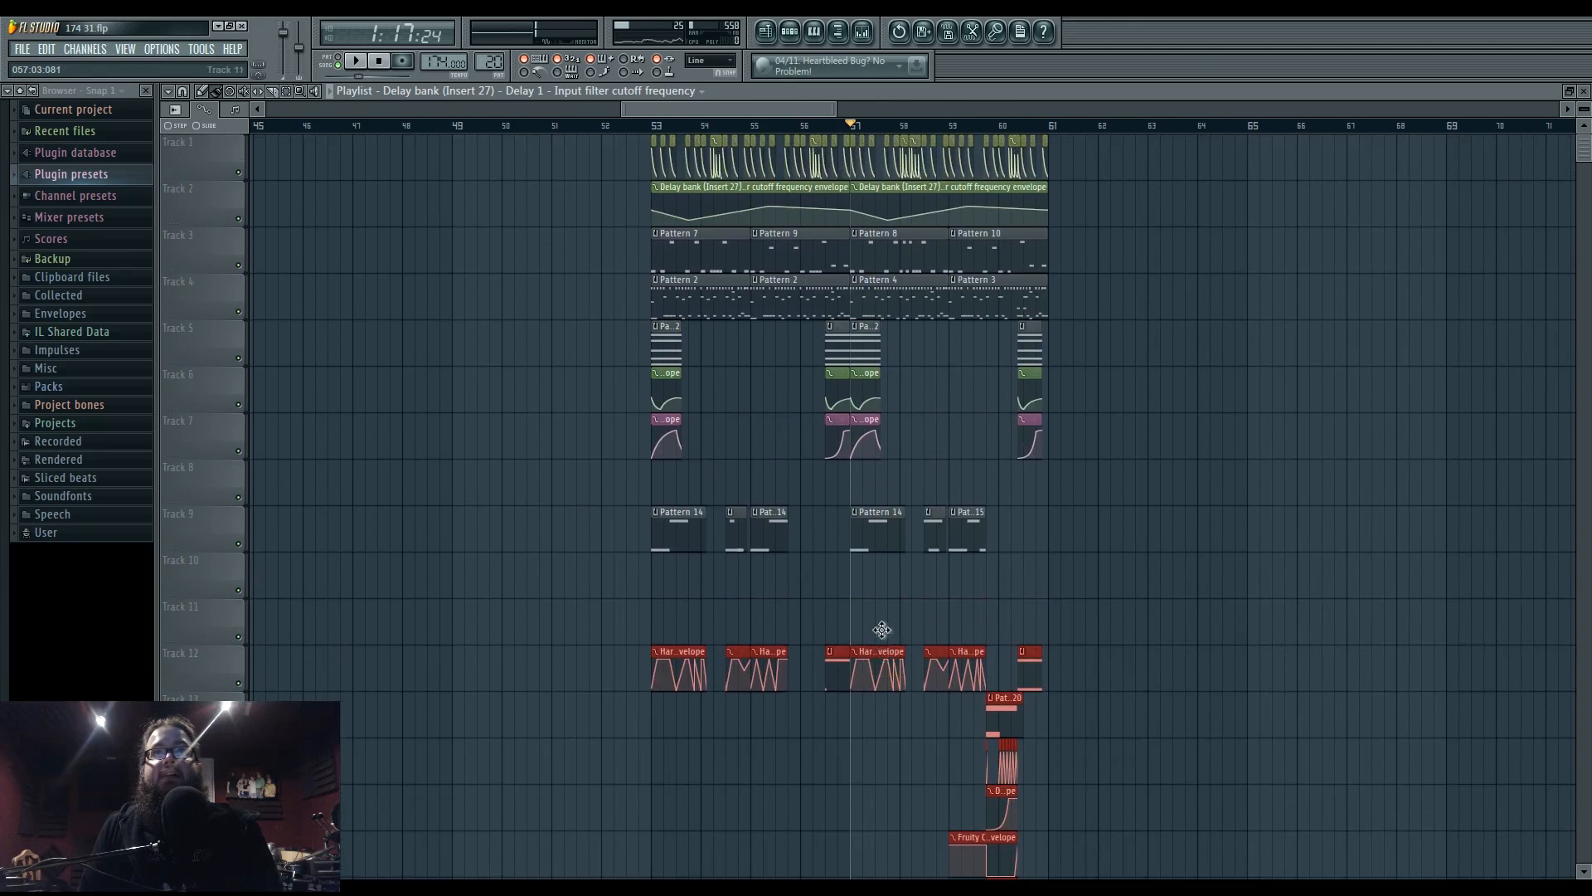
drag(881, 625, 883, 549)
click(1159, 535)
- Move the Track 9 clips up one track
drag(628, 521, 1078, 877)
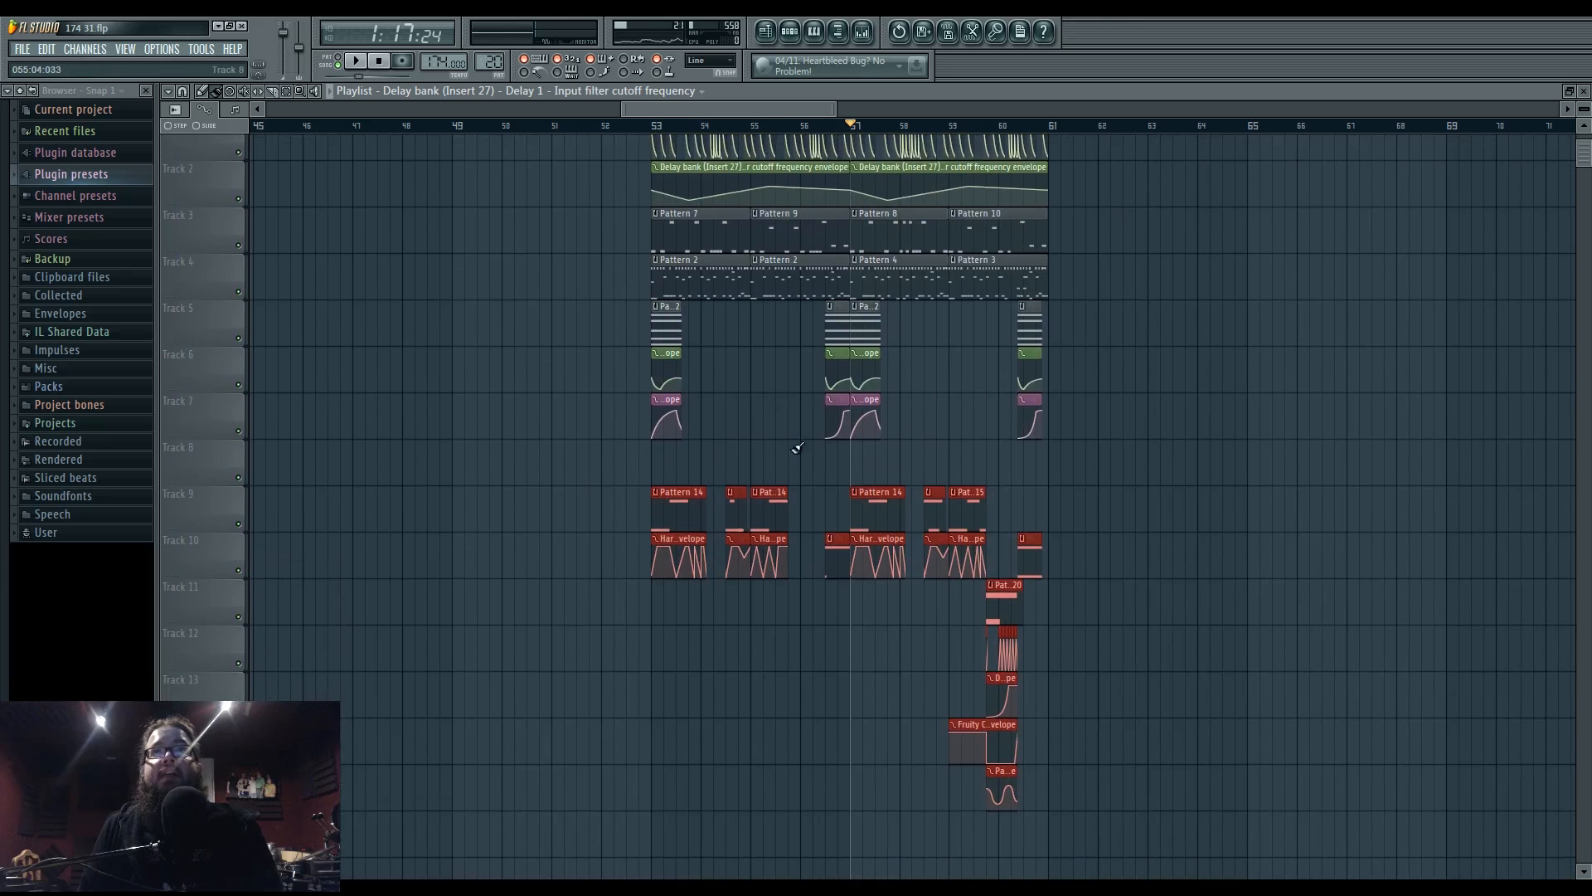
drag(867, 479, 866, 432)
click(1192, 608)
scroll(1192, 608, up, 1)
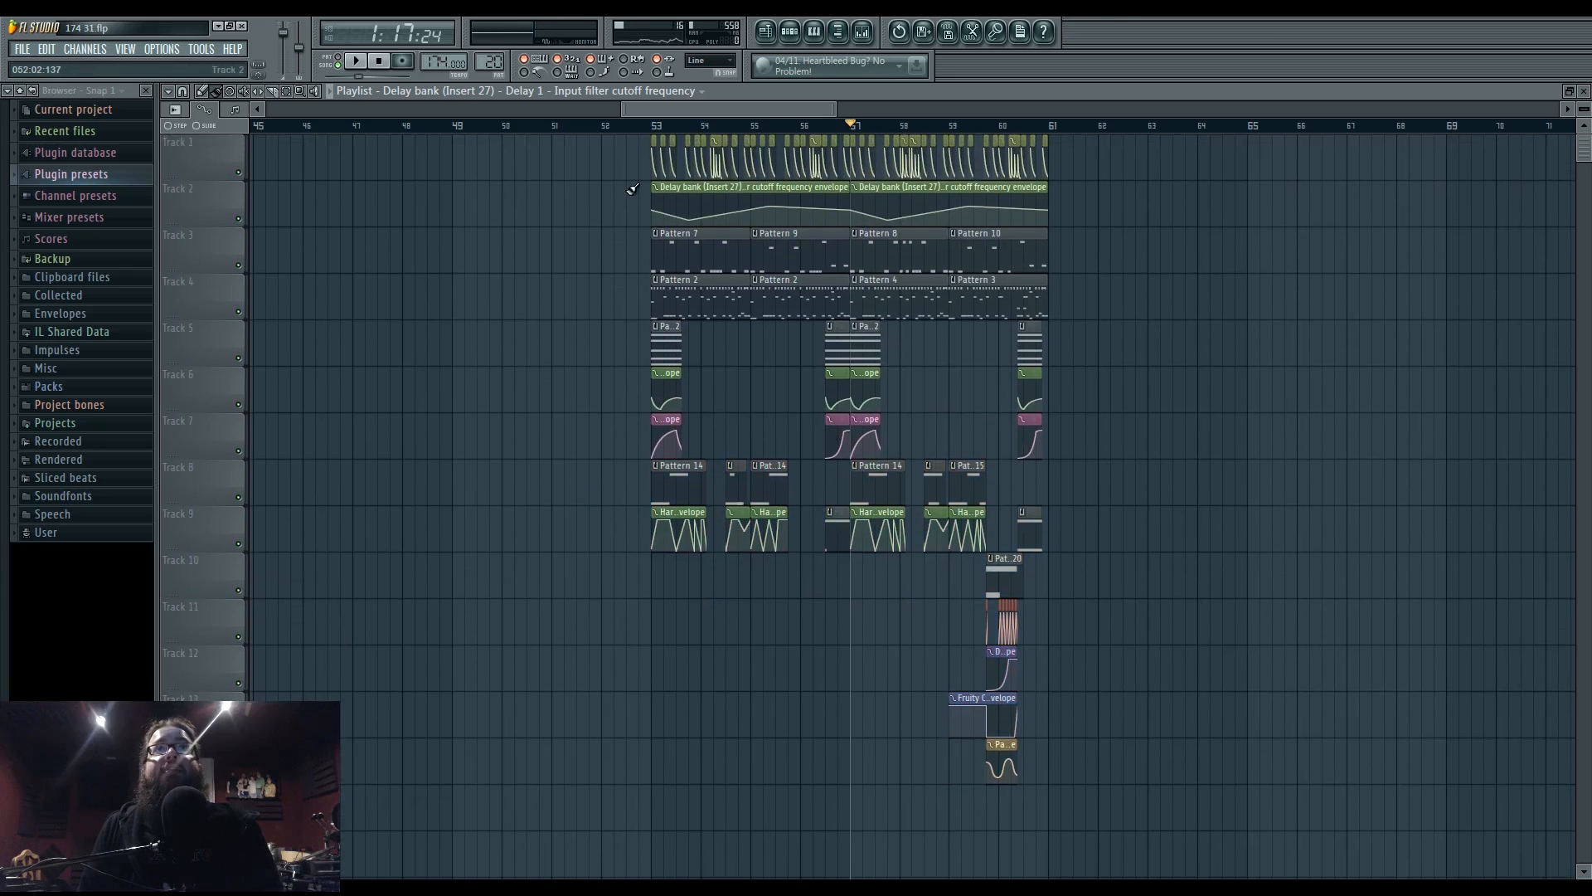
- Select every clip and duplicate the section with Ctrl+B into bars 61–69
drag(586, 136, 1122, 789)
key(ctrl+b)
click(1126, 685)
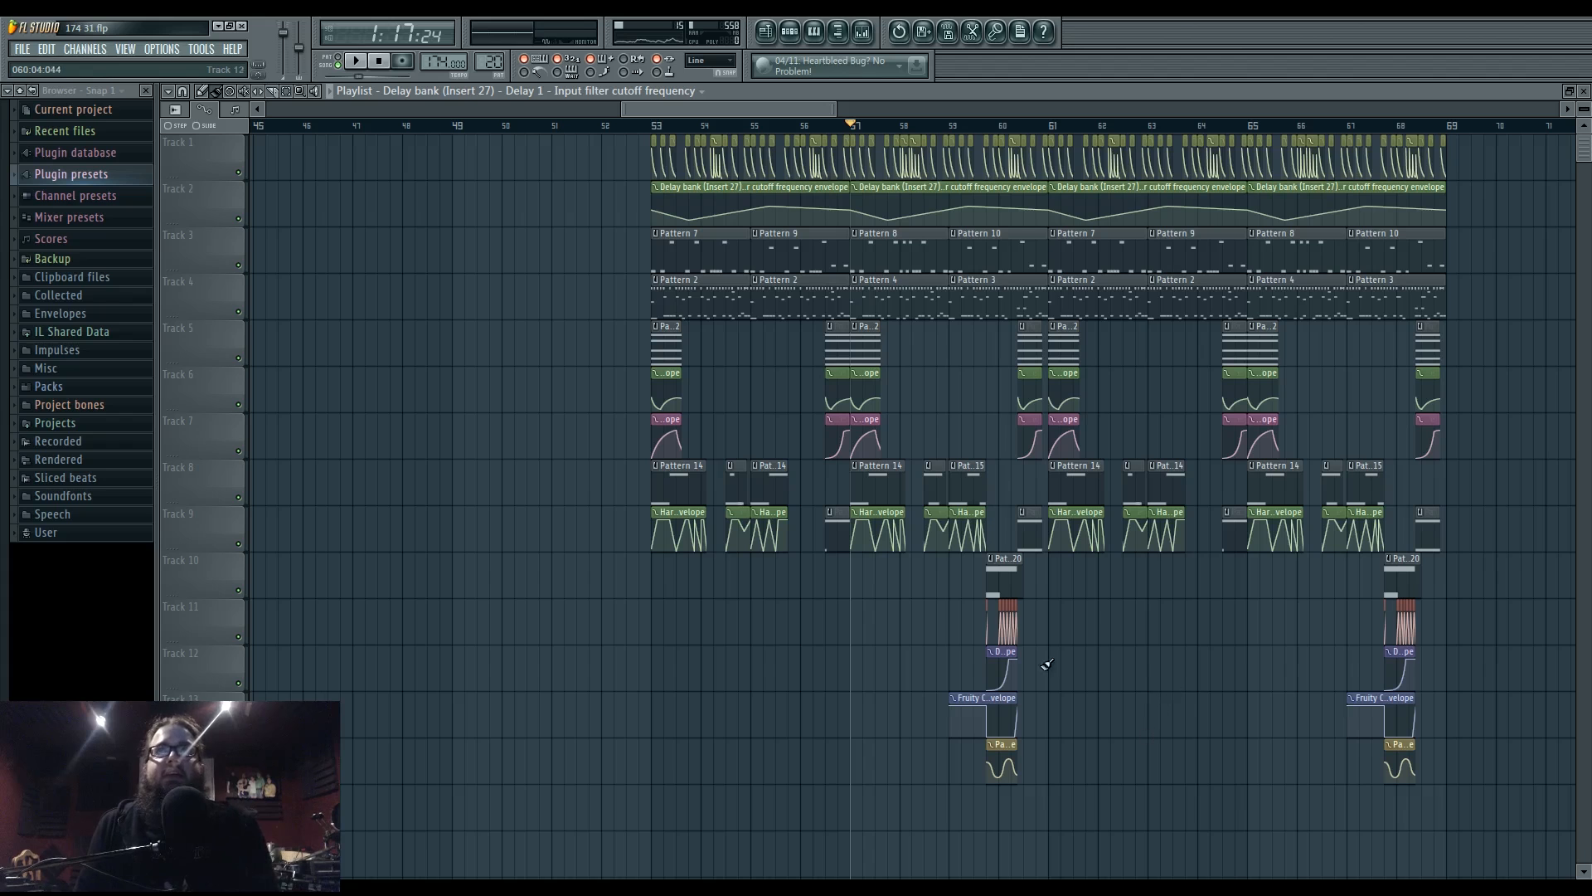
drag(1145, 606, 799, 593)
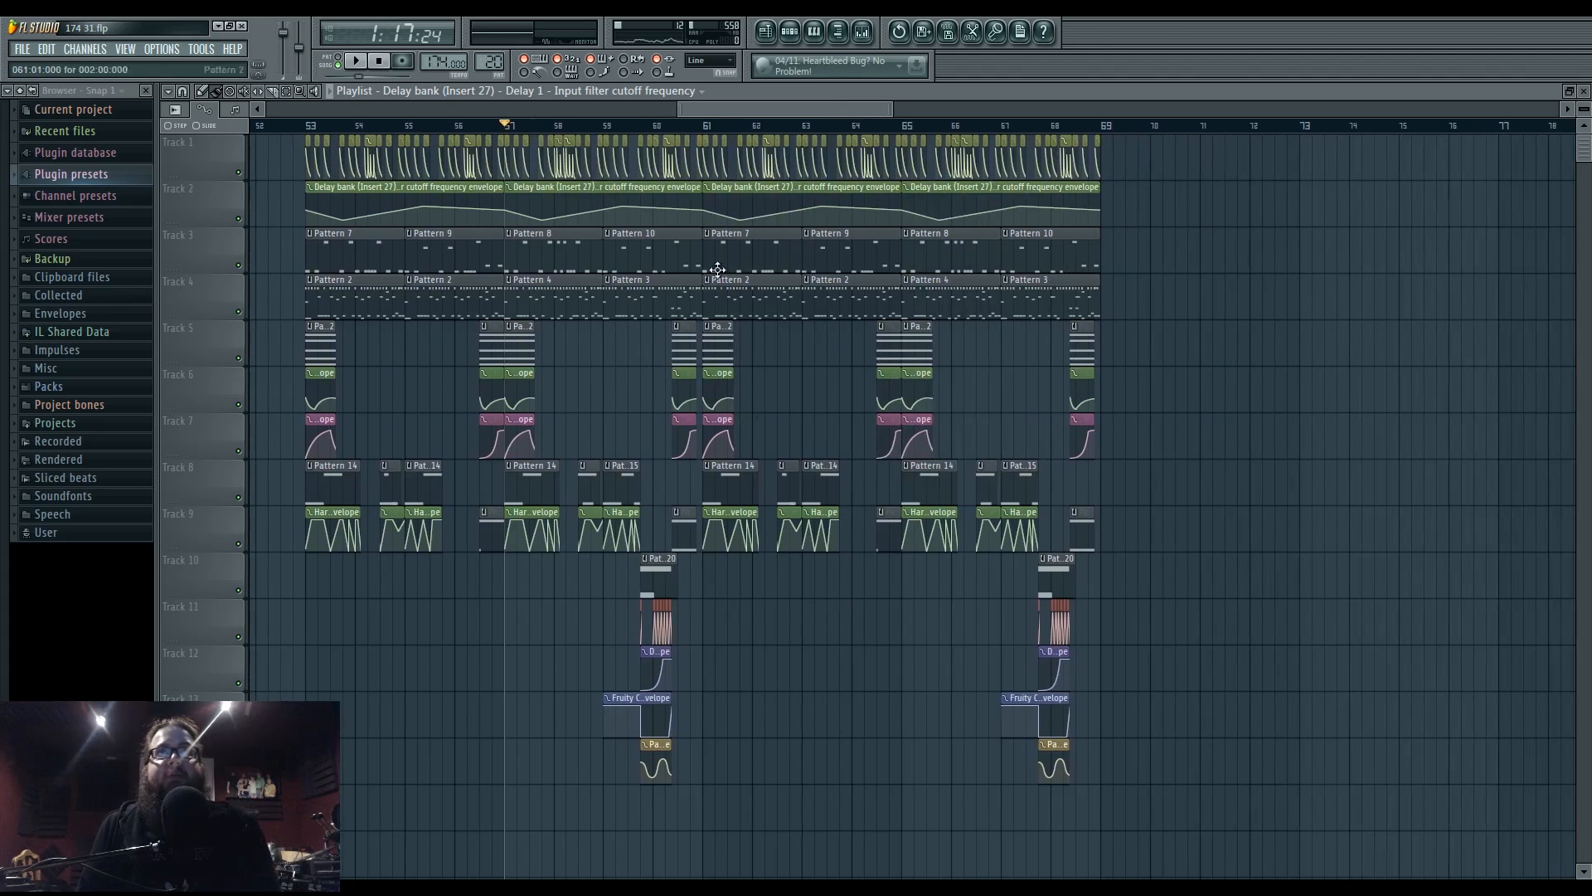
- Play the arrangement from bar 61, then call up the bar-61 clip's options
key(space)
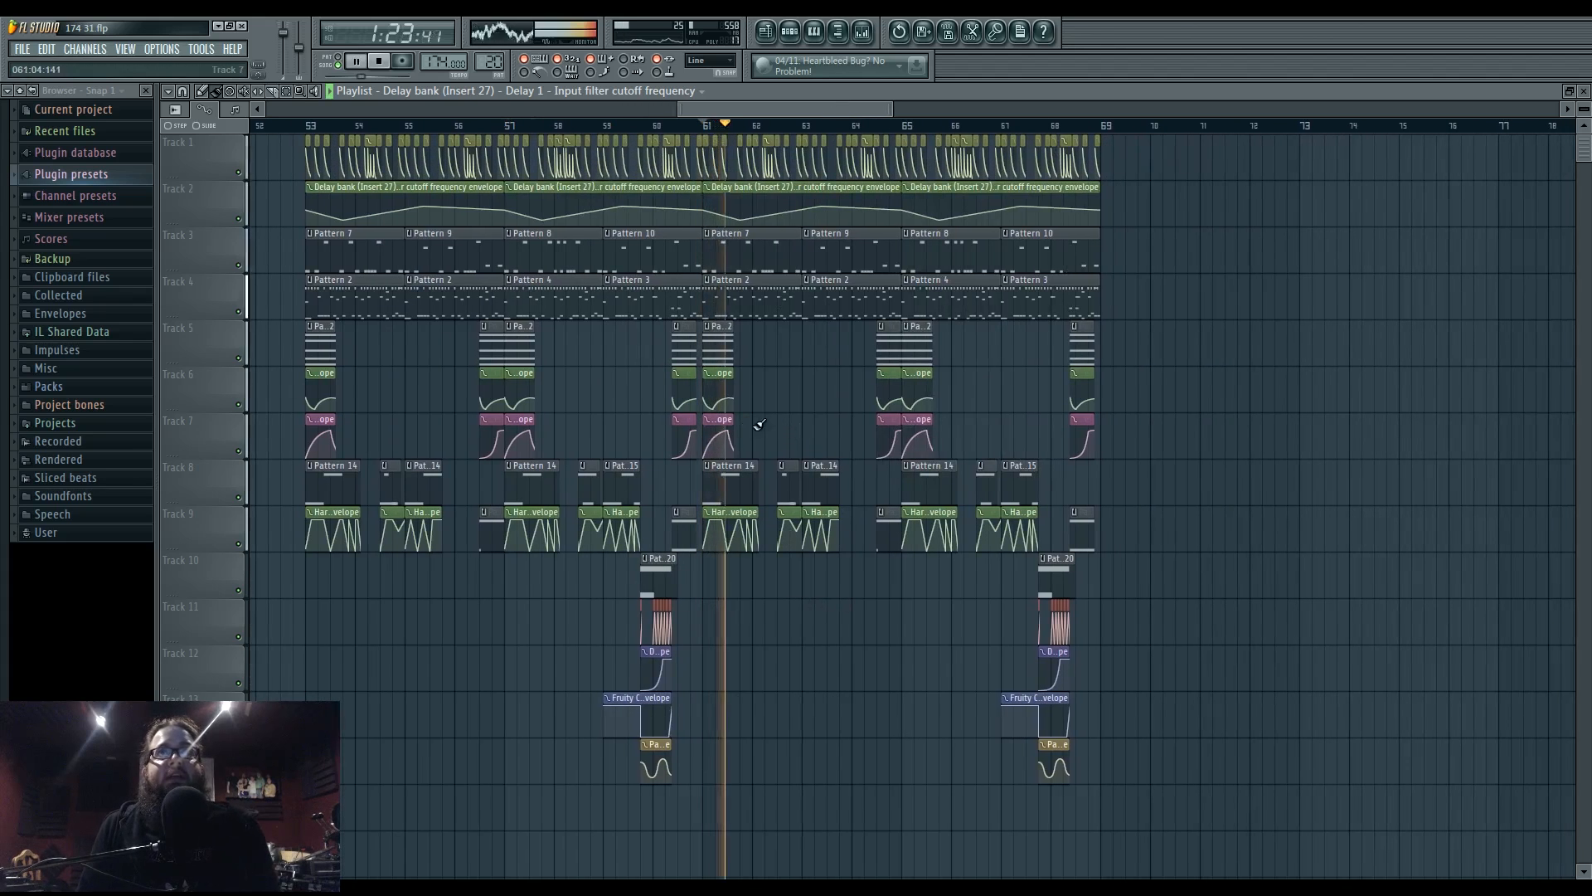
scroll(779, 512, up, 3)
scroll(780, 512, up, 2)
key(space)
drag(769, 109, 555, 112)
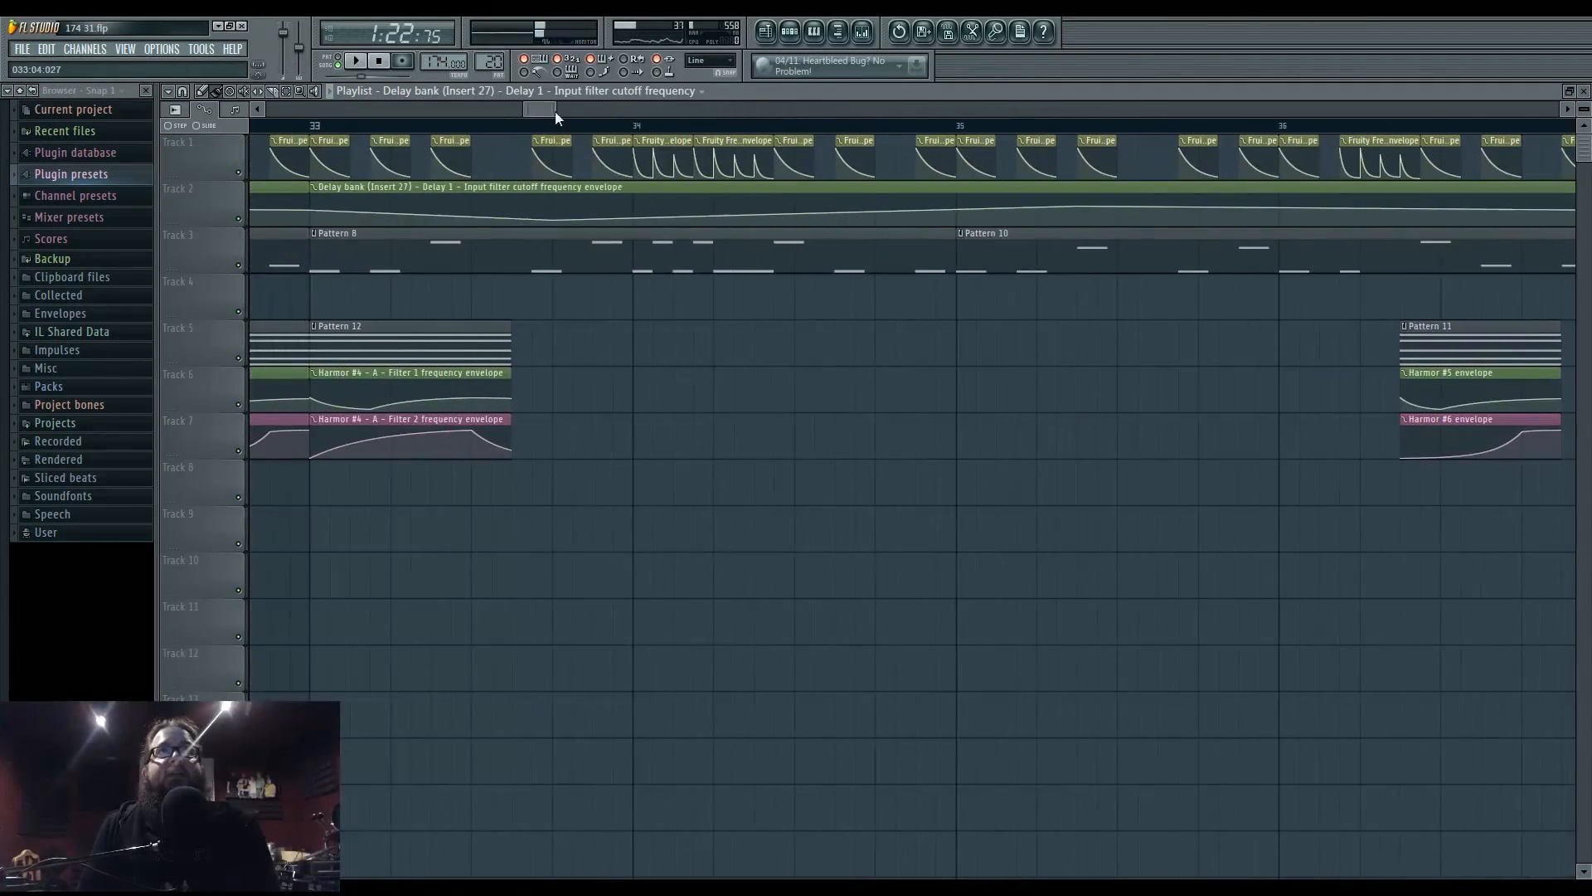
click(632, 76)
click(632, 76)
scroll(813, 529, down, 5)
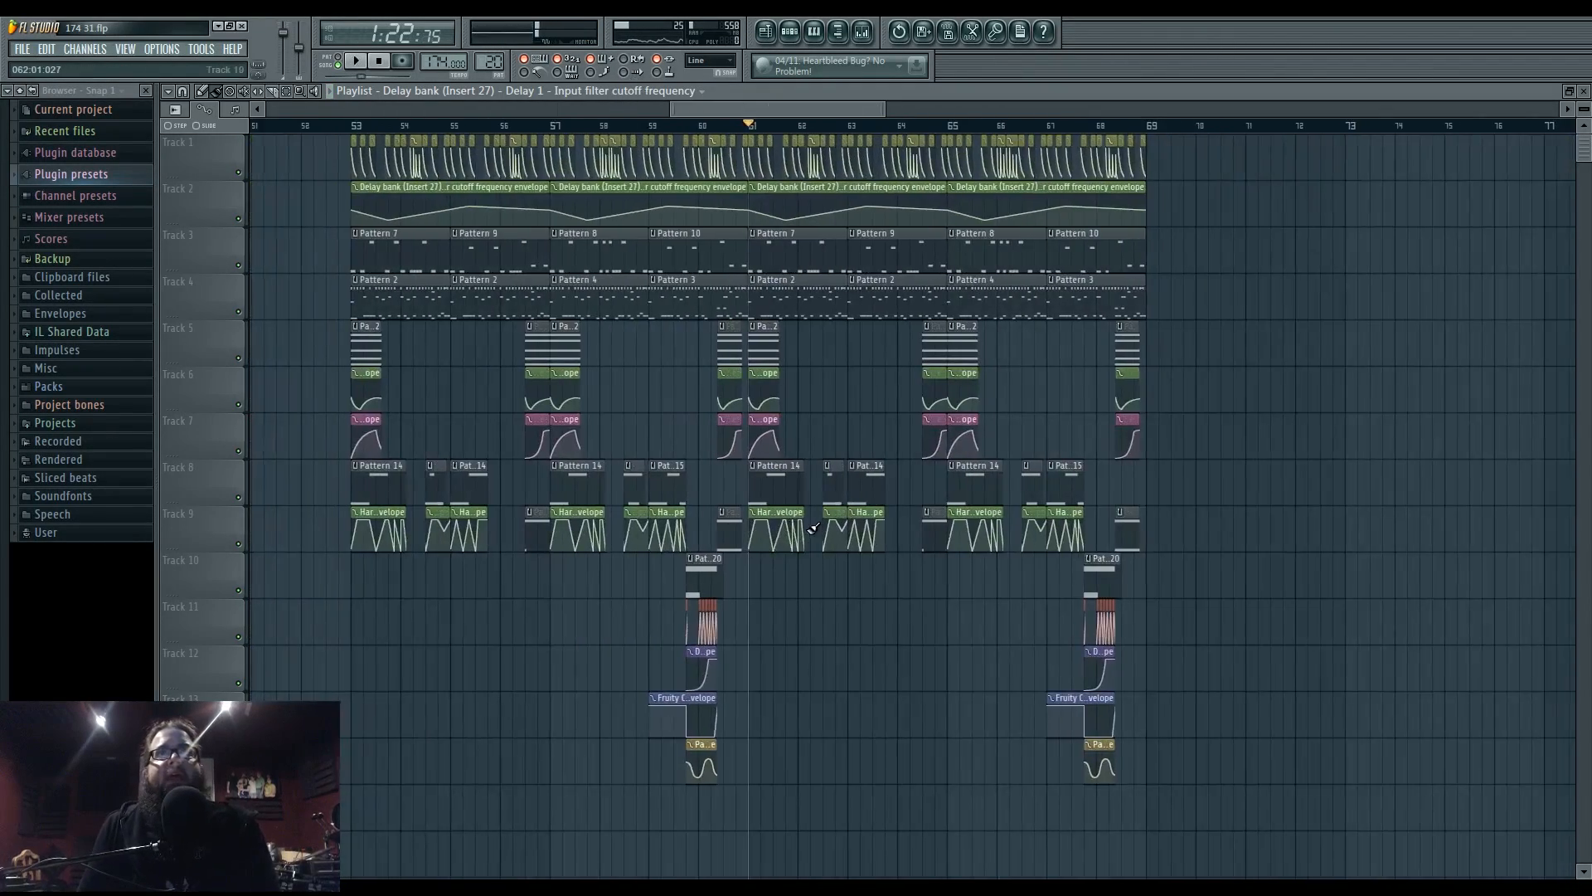
scroll(778, 521, up, 3)
click(699, 467)
- Make the bar-61 clip unique, open its notes, and delete a stray F#4 note
click(746, 556)
double_click(743, 489)
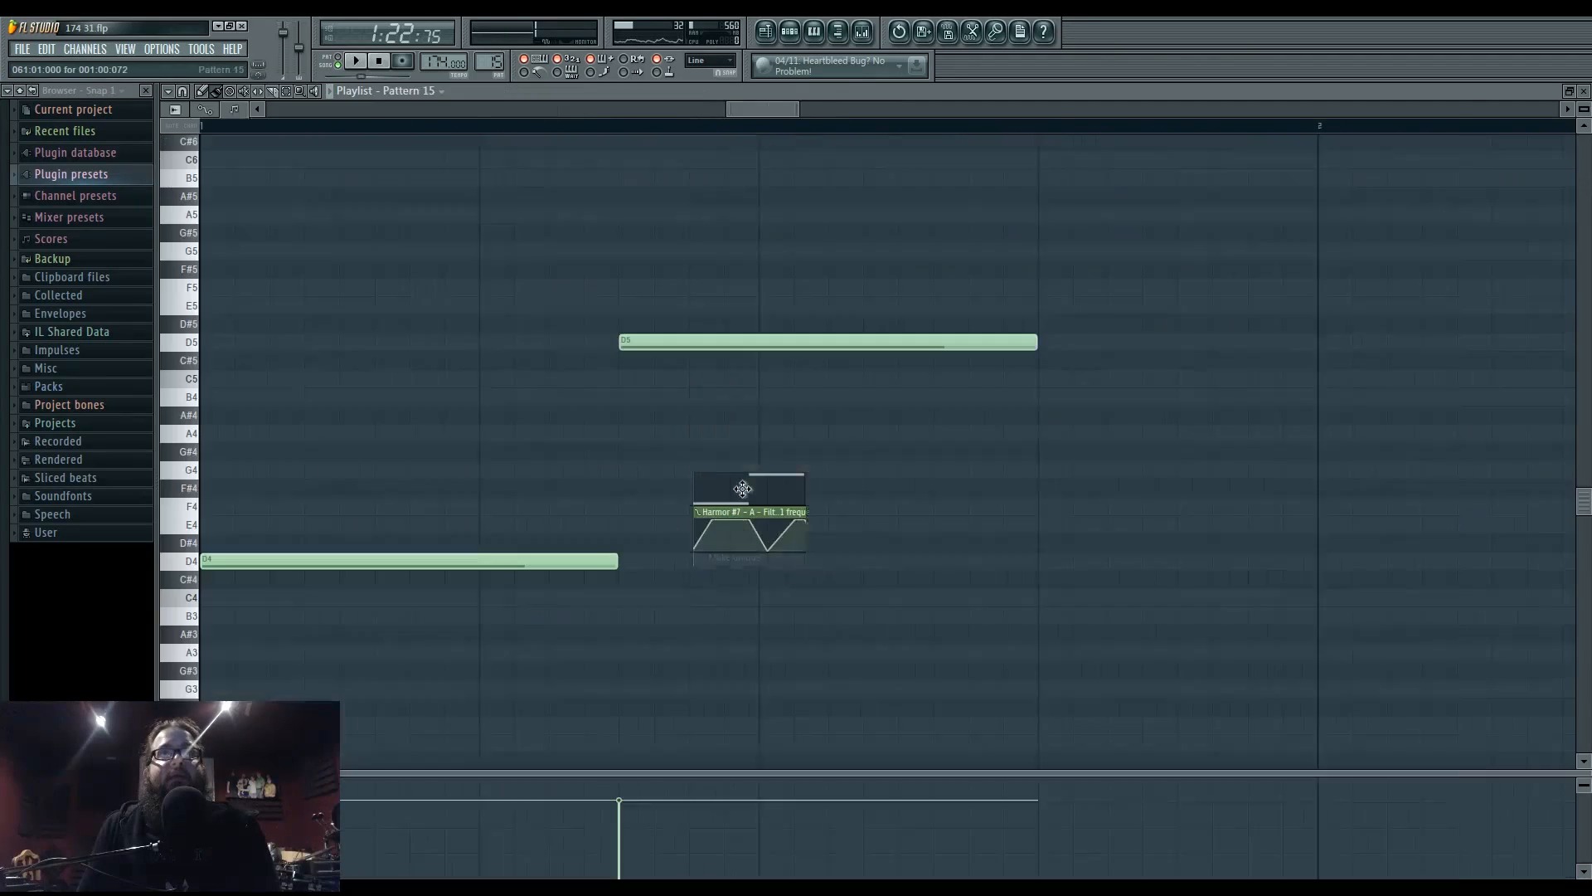
click(759, 489)
right_click(890, 489)
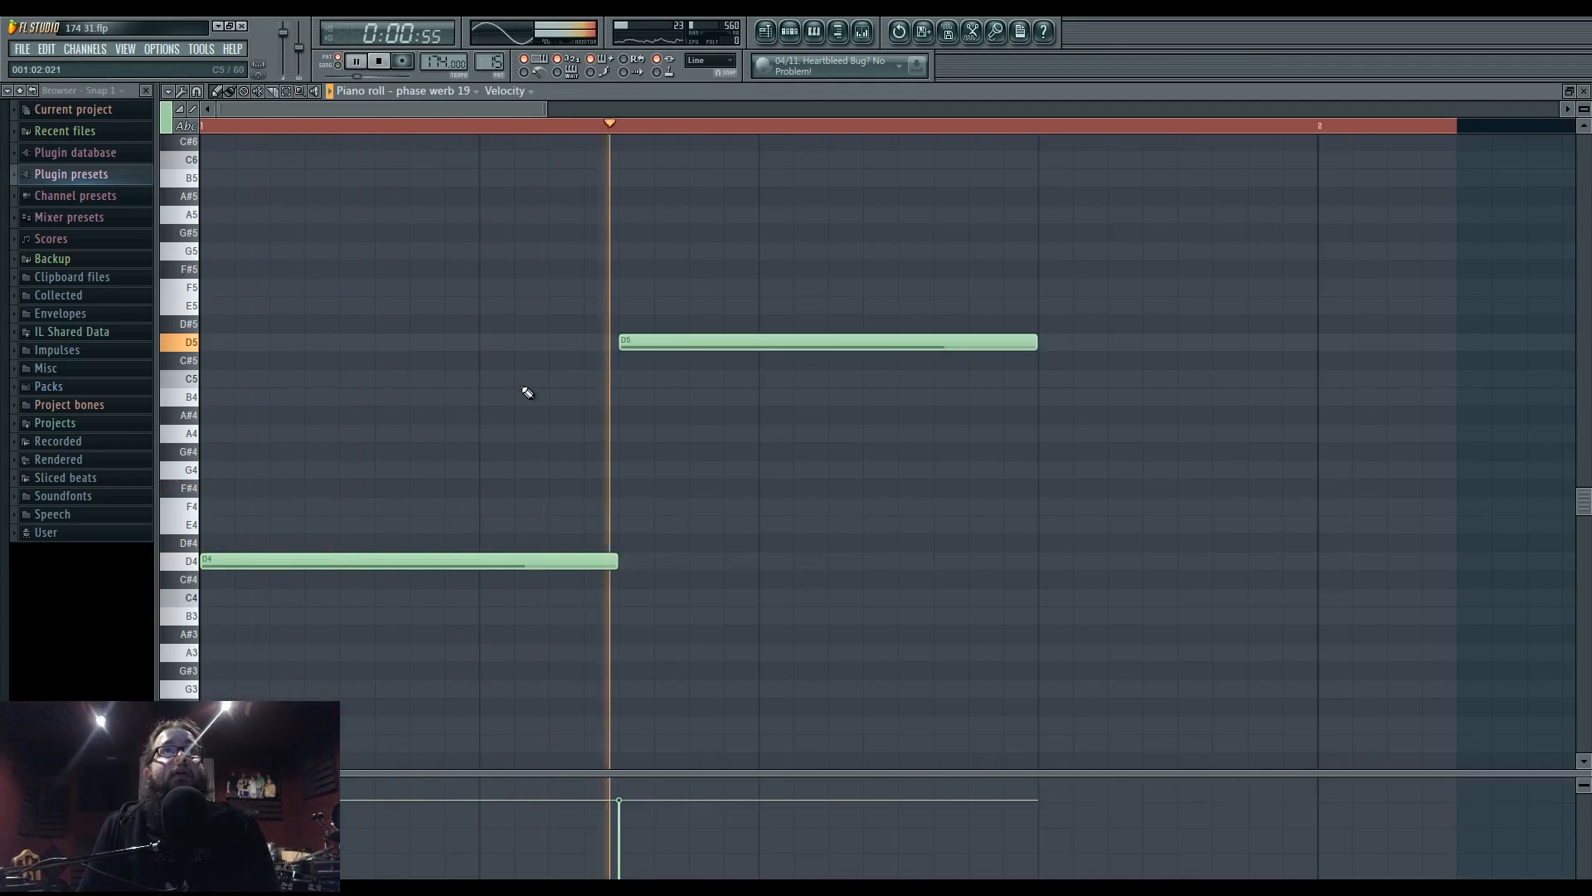
key(space)
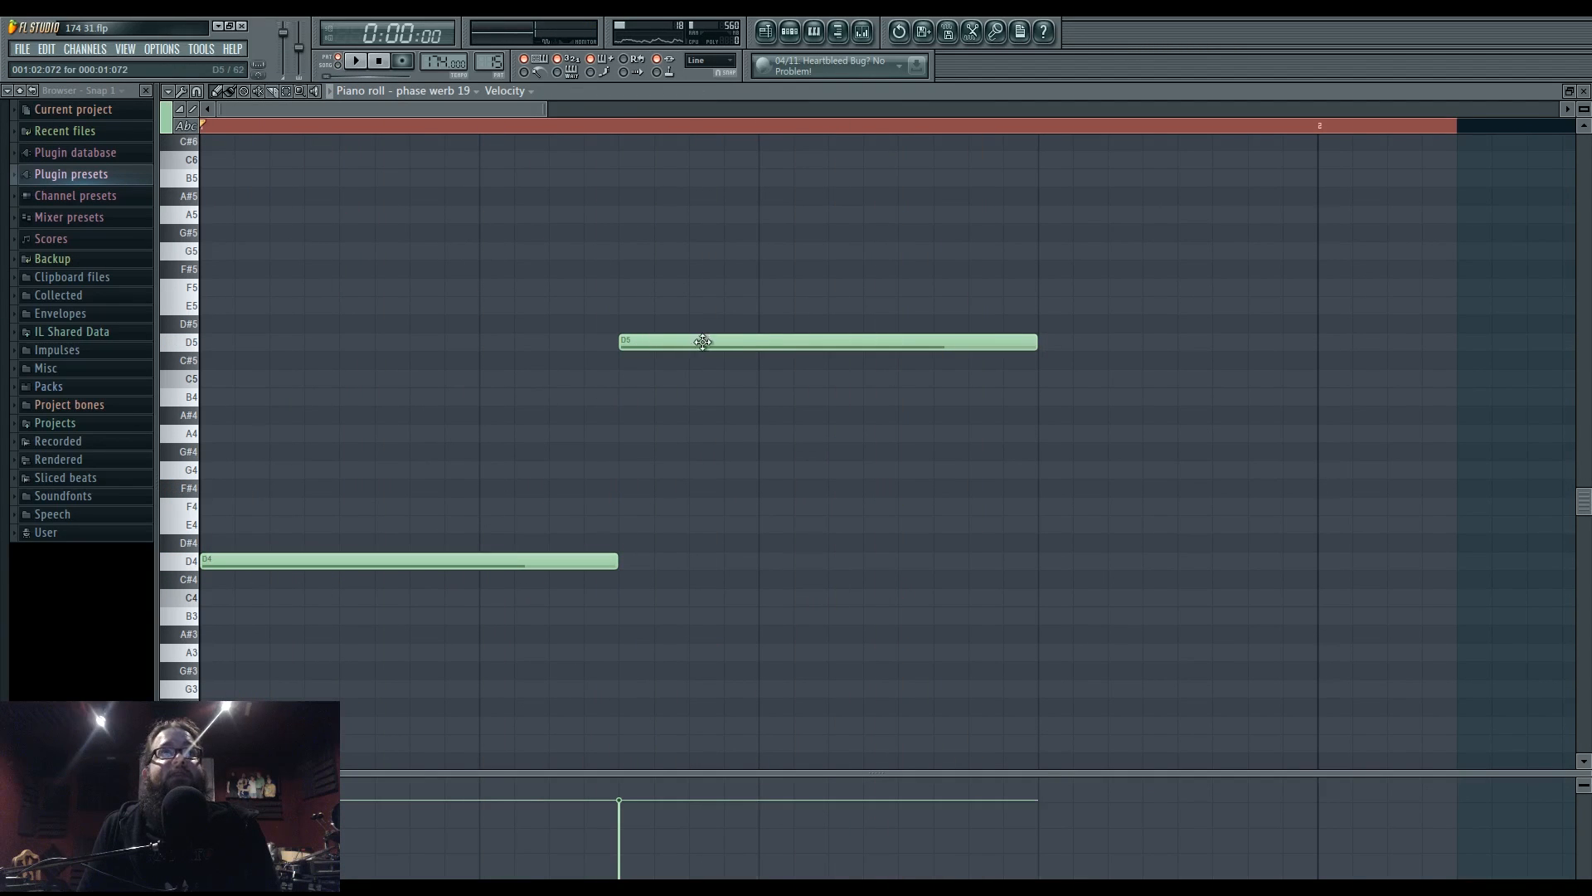
- Swap the notes so D5 plays first and D4 second, then listen in the song
drag(704, 342, 284, 342)
drag(497, 562, 925, 565)
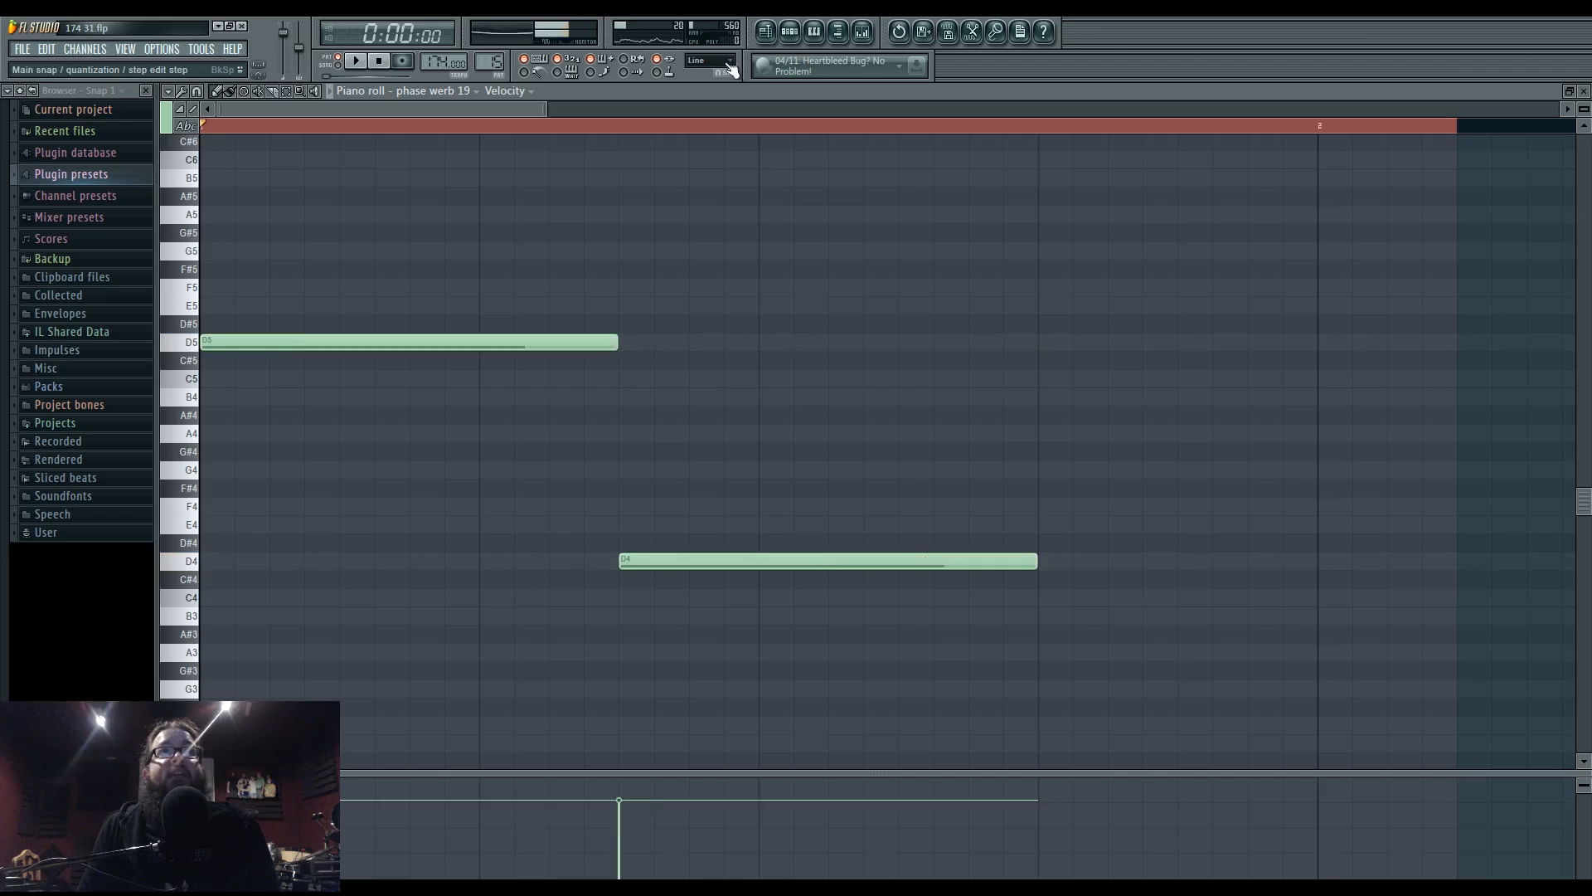
key(space)
click(765, 33)
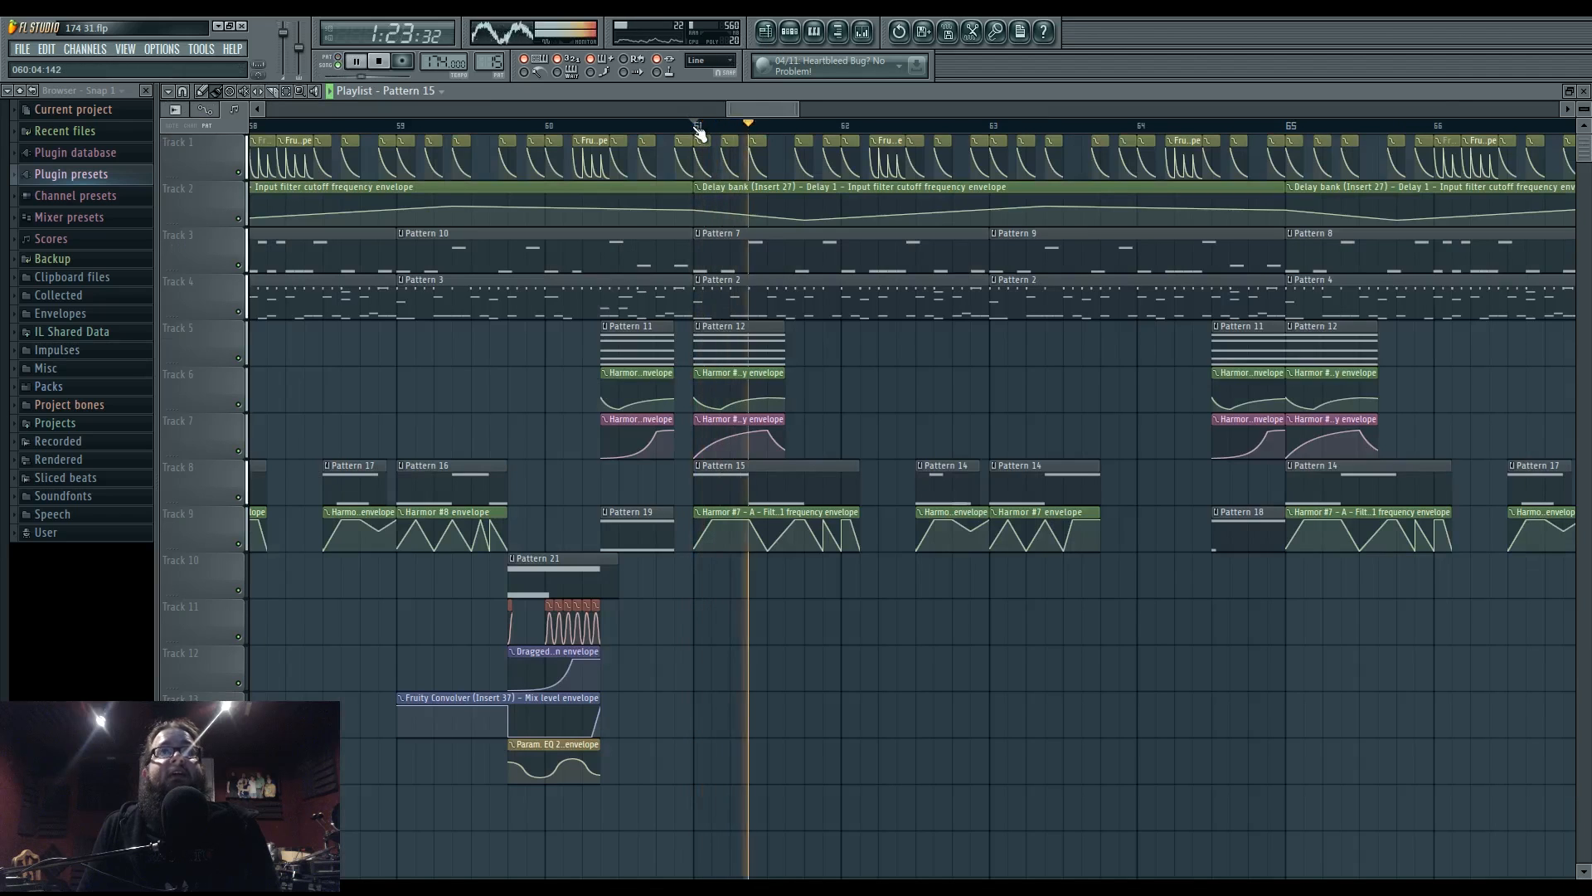
key(space)
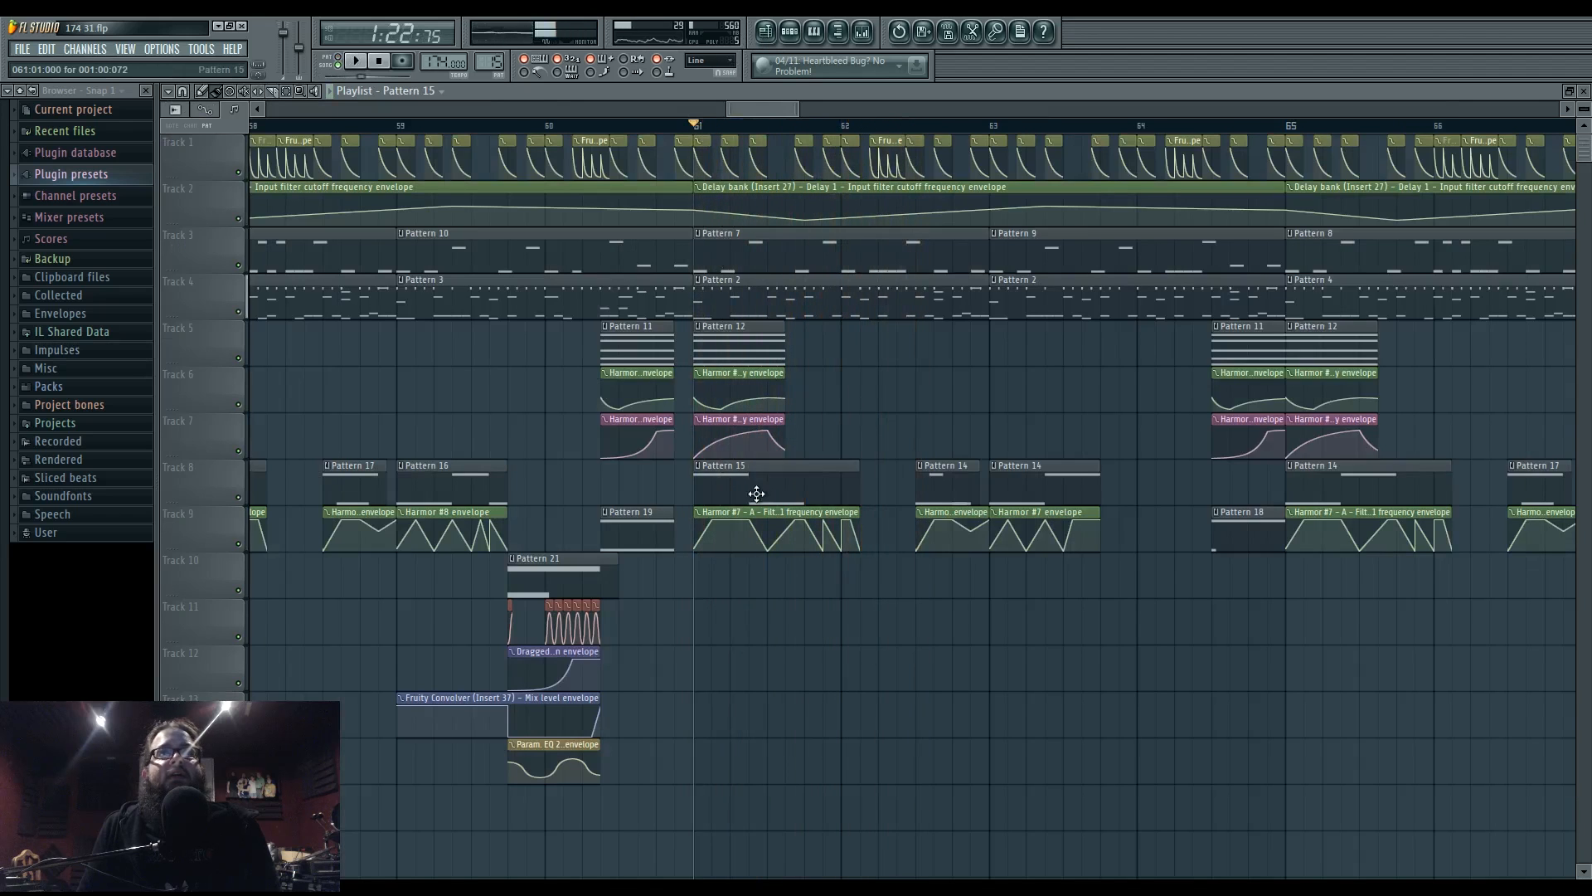
- Add a short C5 note at the end of Pattern 15
double_click(754, 493)
click(1040, 373)
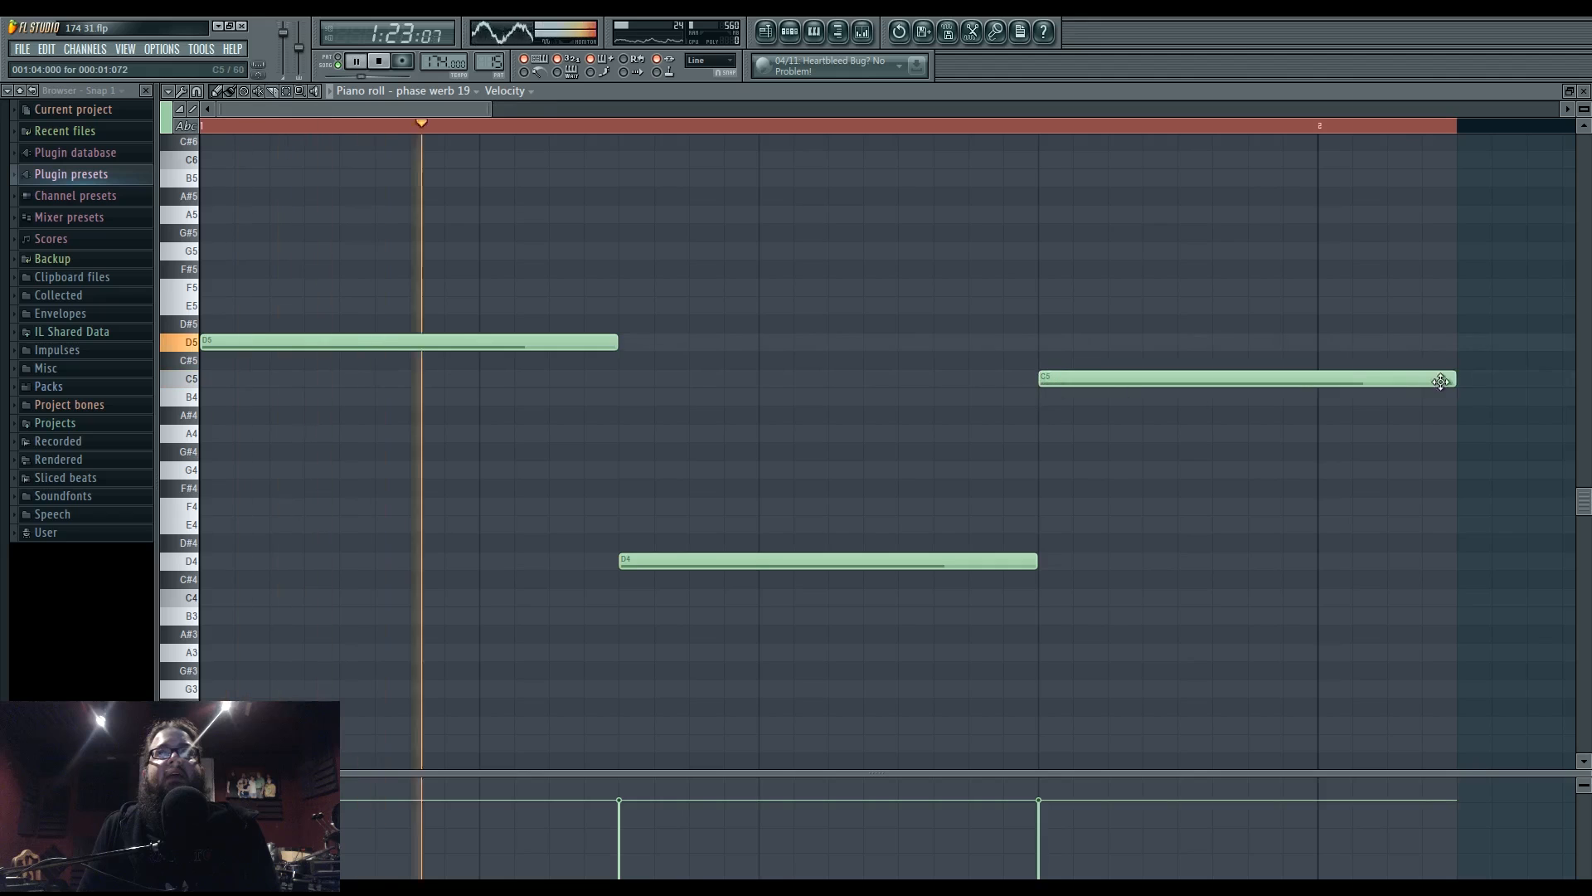
drag(1440, 380, 1249, 381)
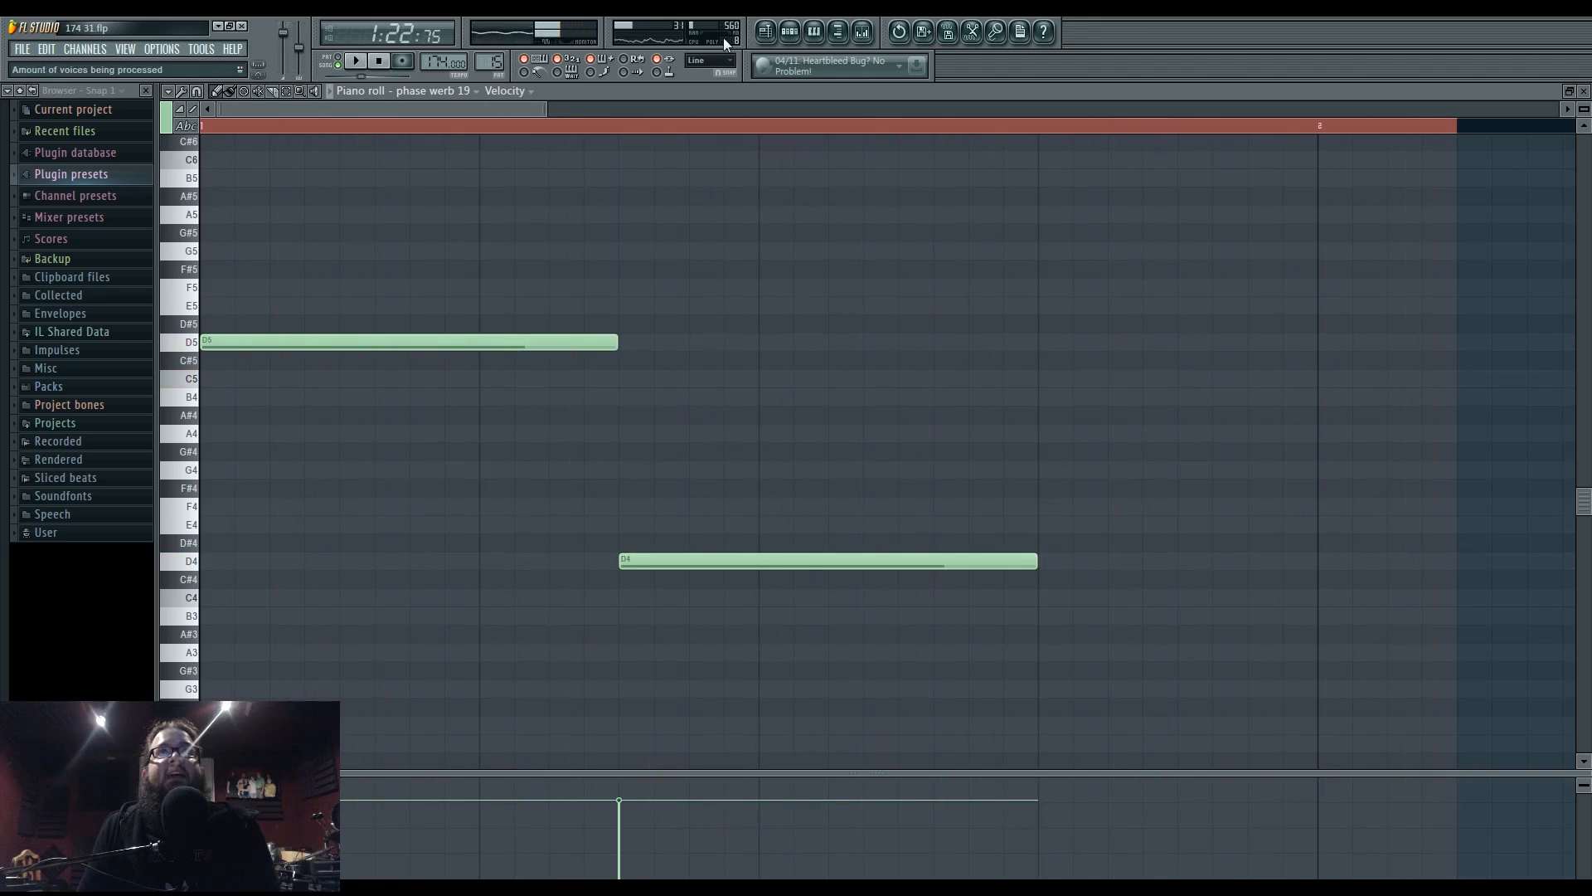
click(766, 31)
scroll(858, 397, up, 4)
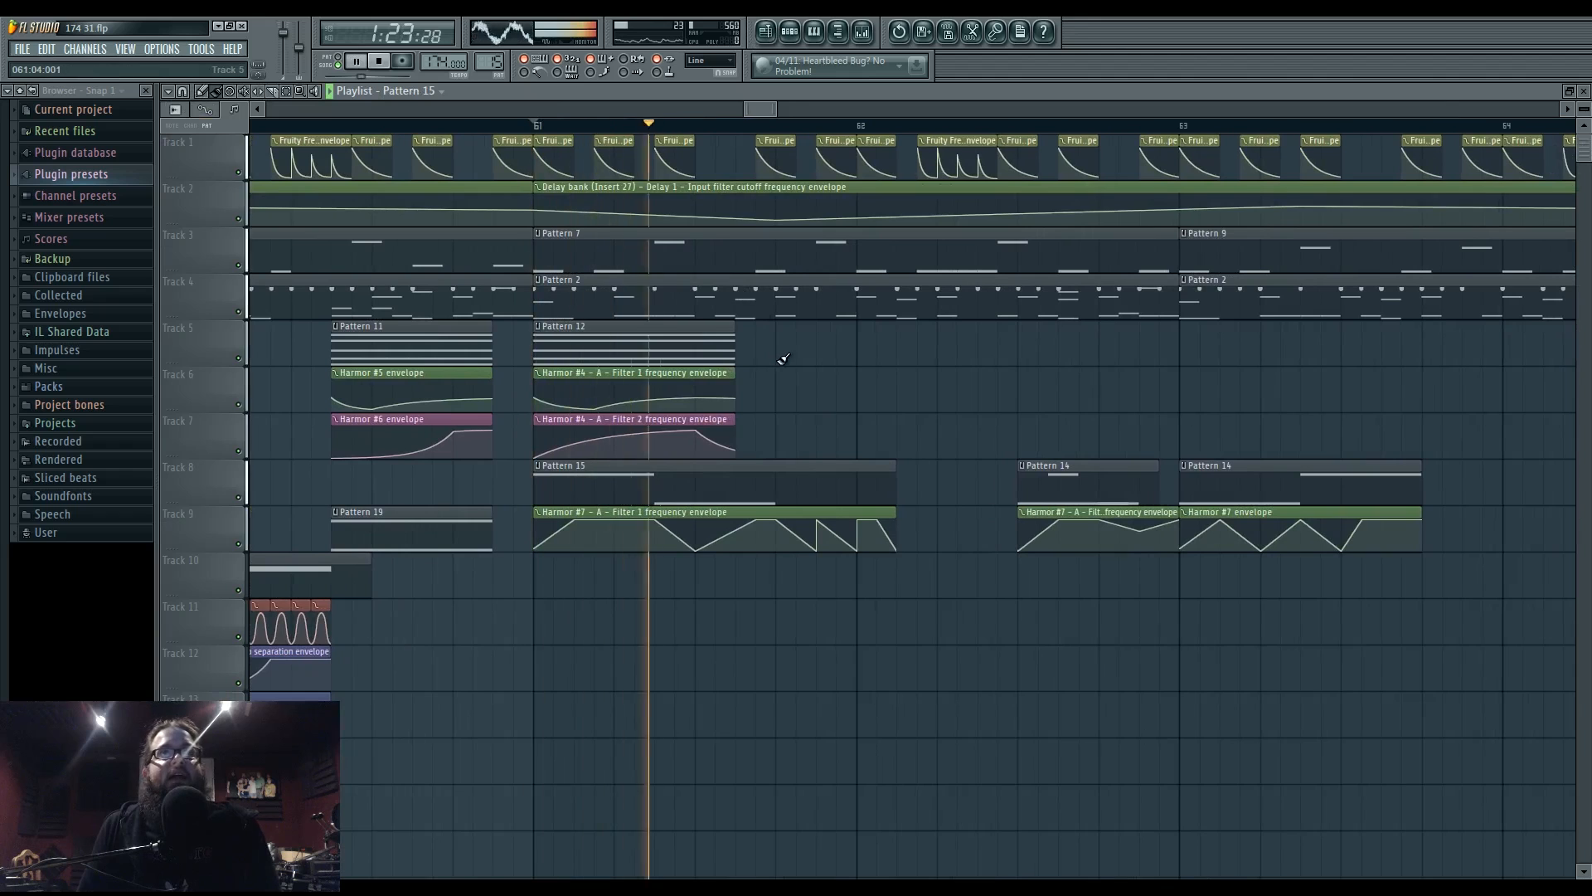
- Make the Pattern 14 clip unique, raise its notes to D6 and C#5, and listen back
mouse_move(788, 363)
mouse_down()
mouse_move(935, 381)
mouse_move(819, 368)
mouse_up()
drag(935, 373, 678, 374)
key(space)
right_click(721, 470)
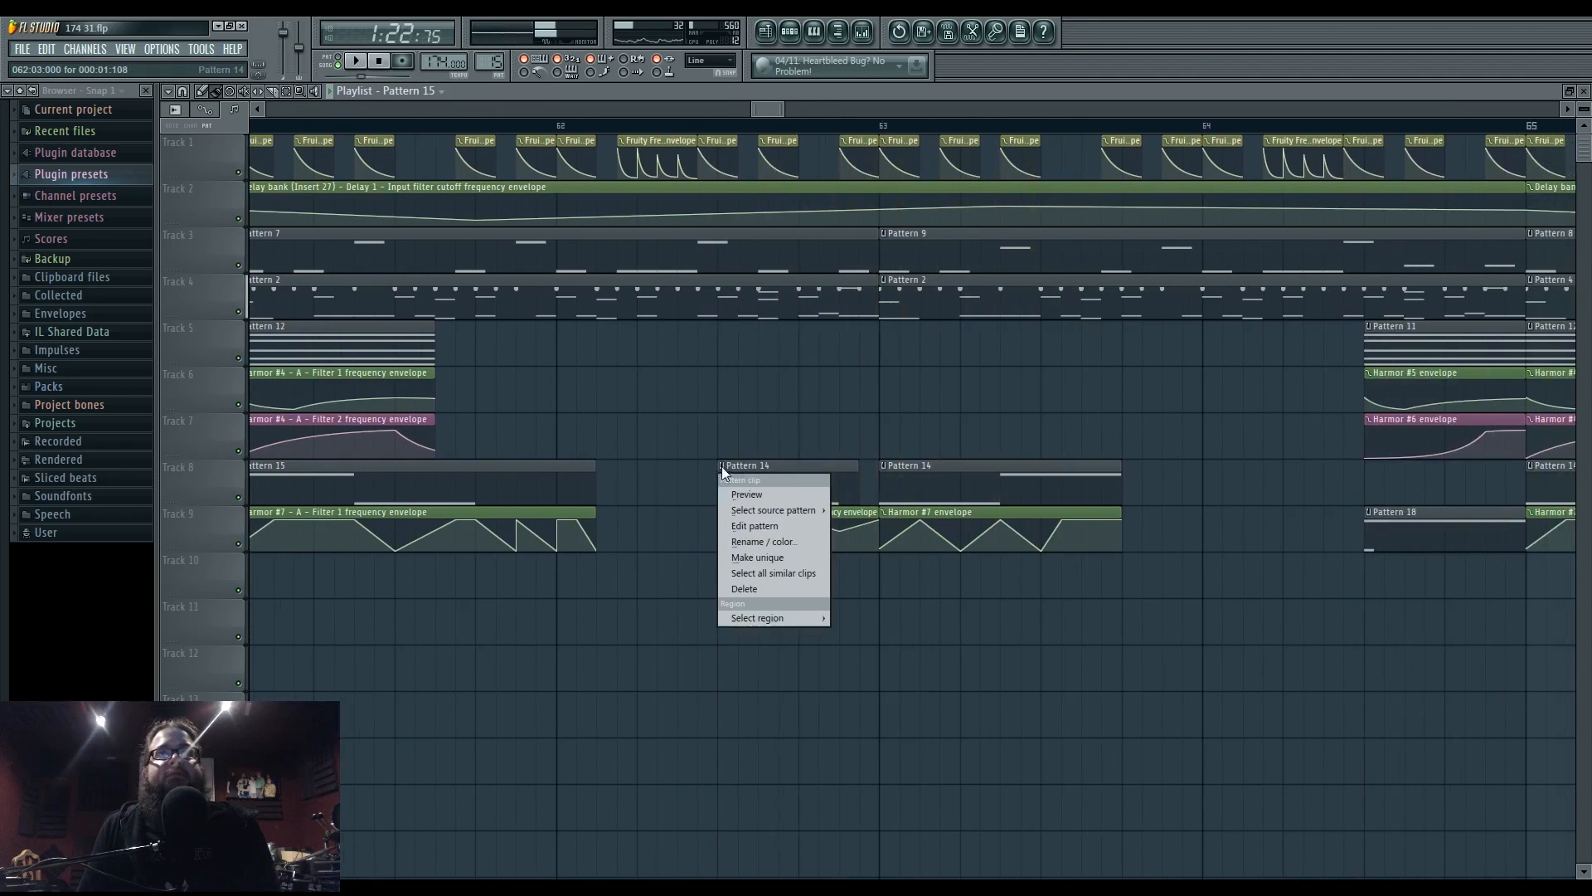
click(767, 559)
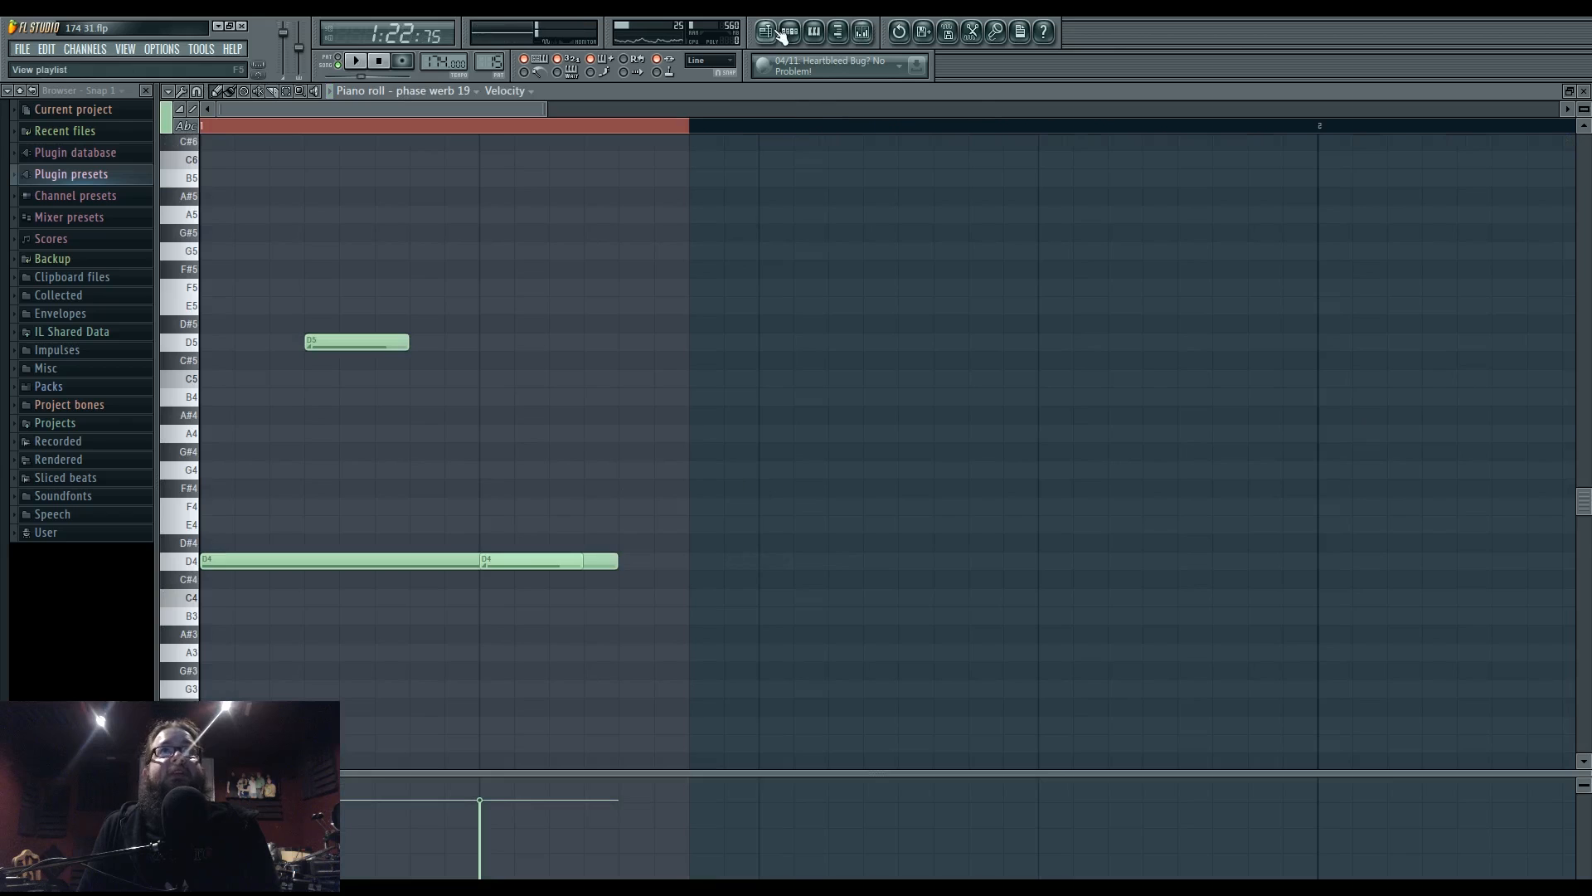
drag(343, 342, 343, 246)
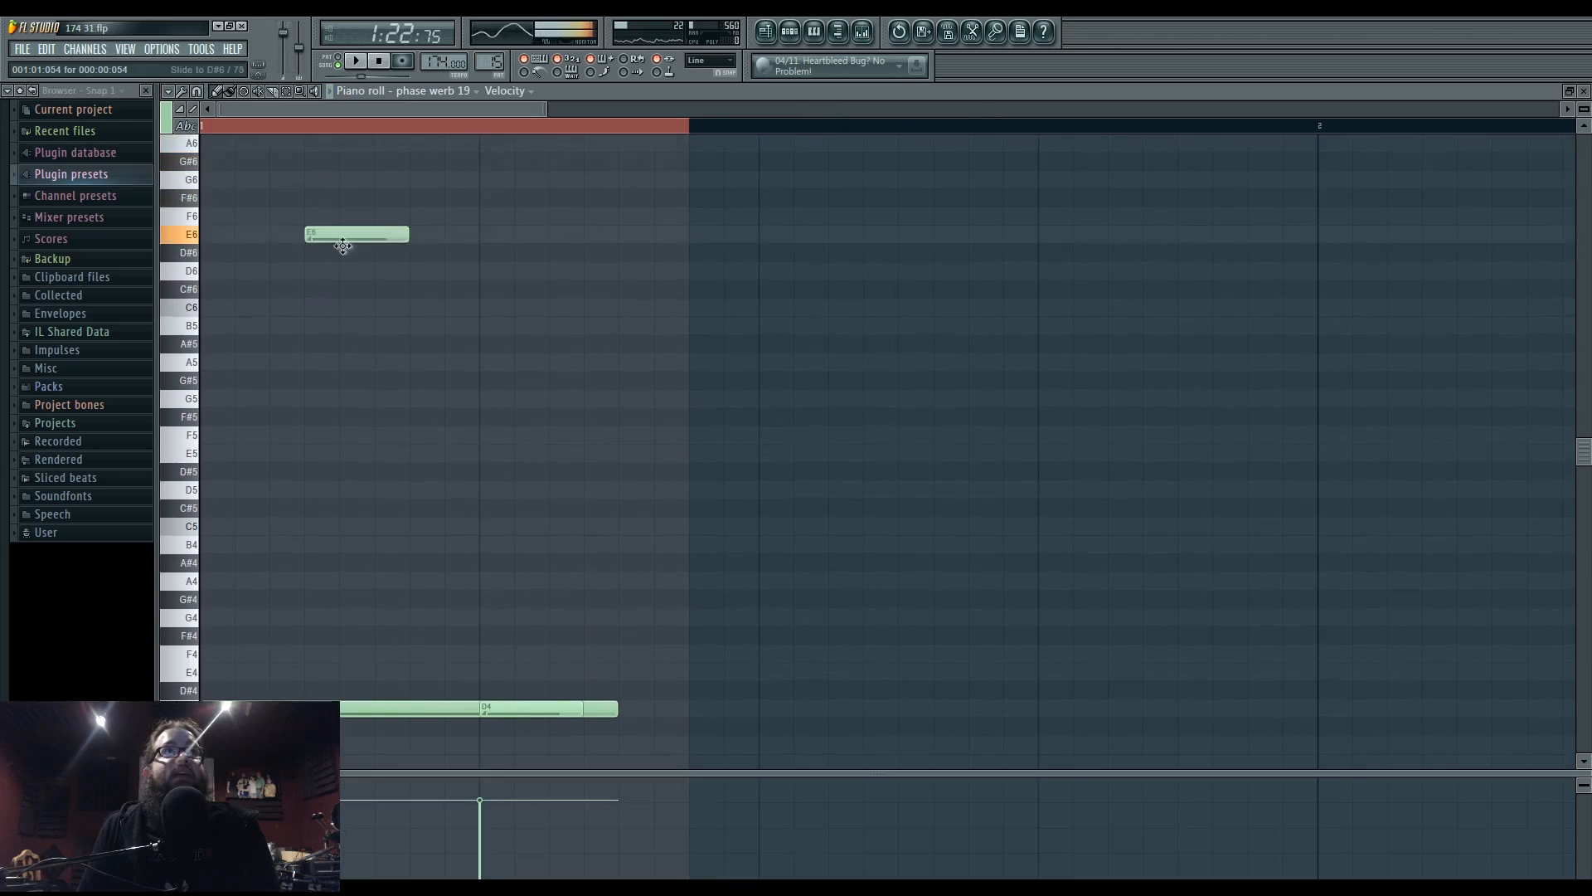
scroll(518, 644, down, 2)
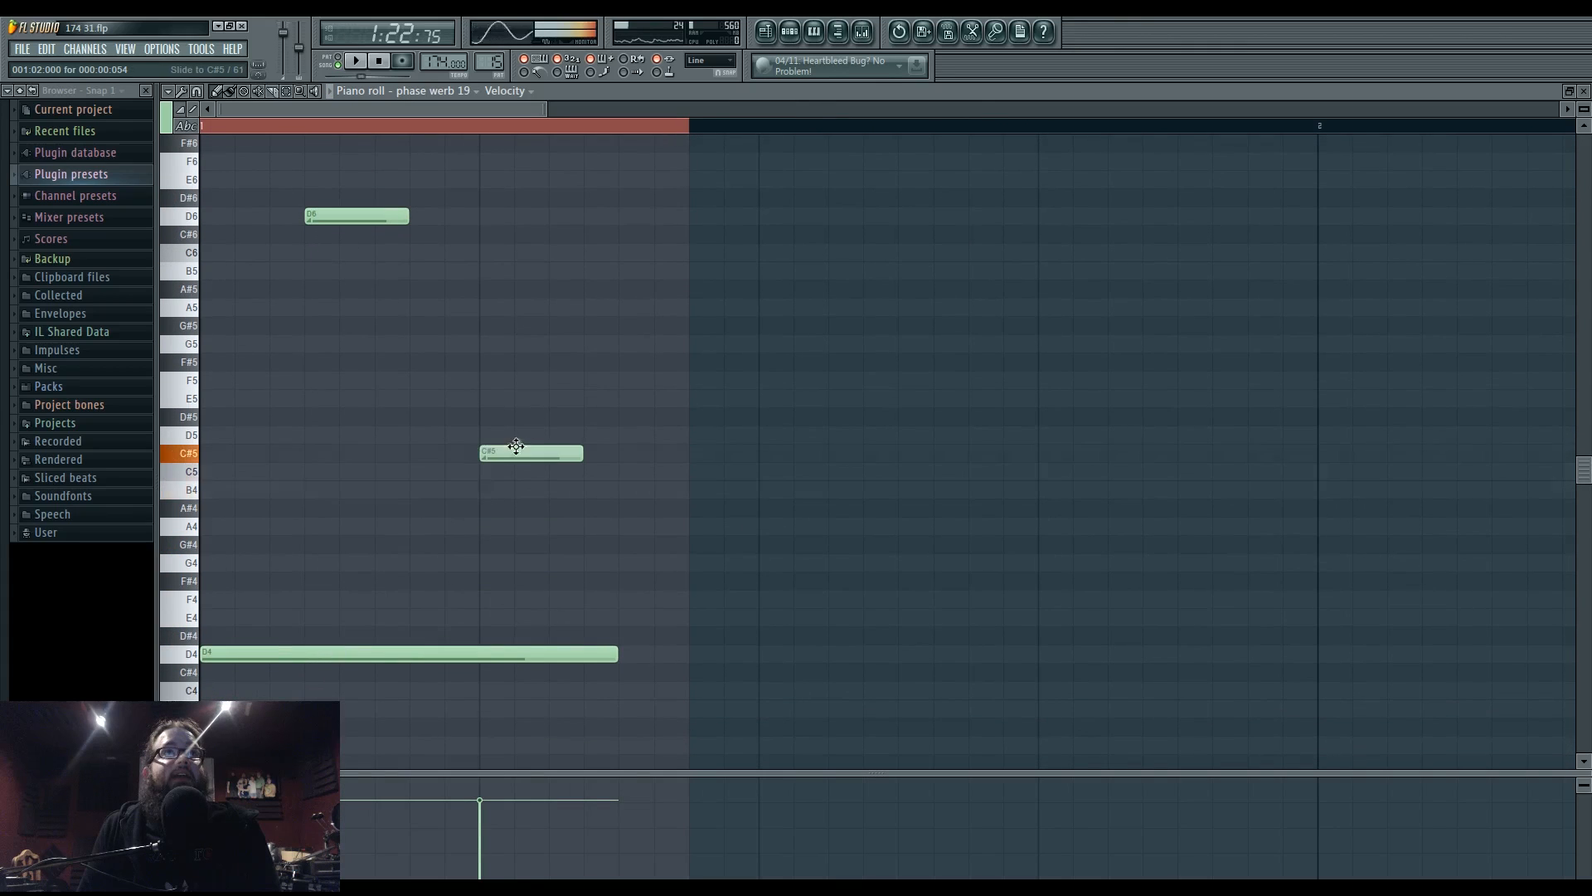
click(768, 32)
key(space)
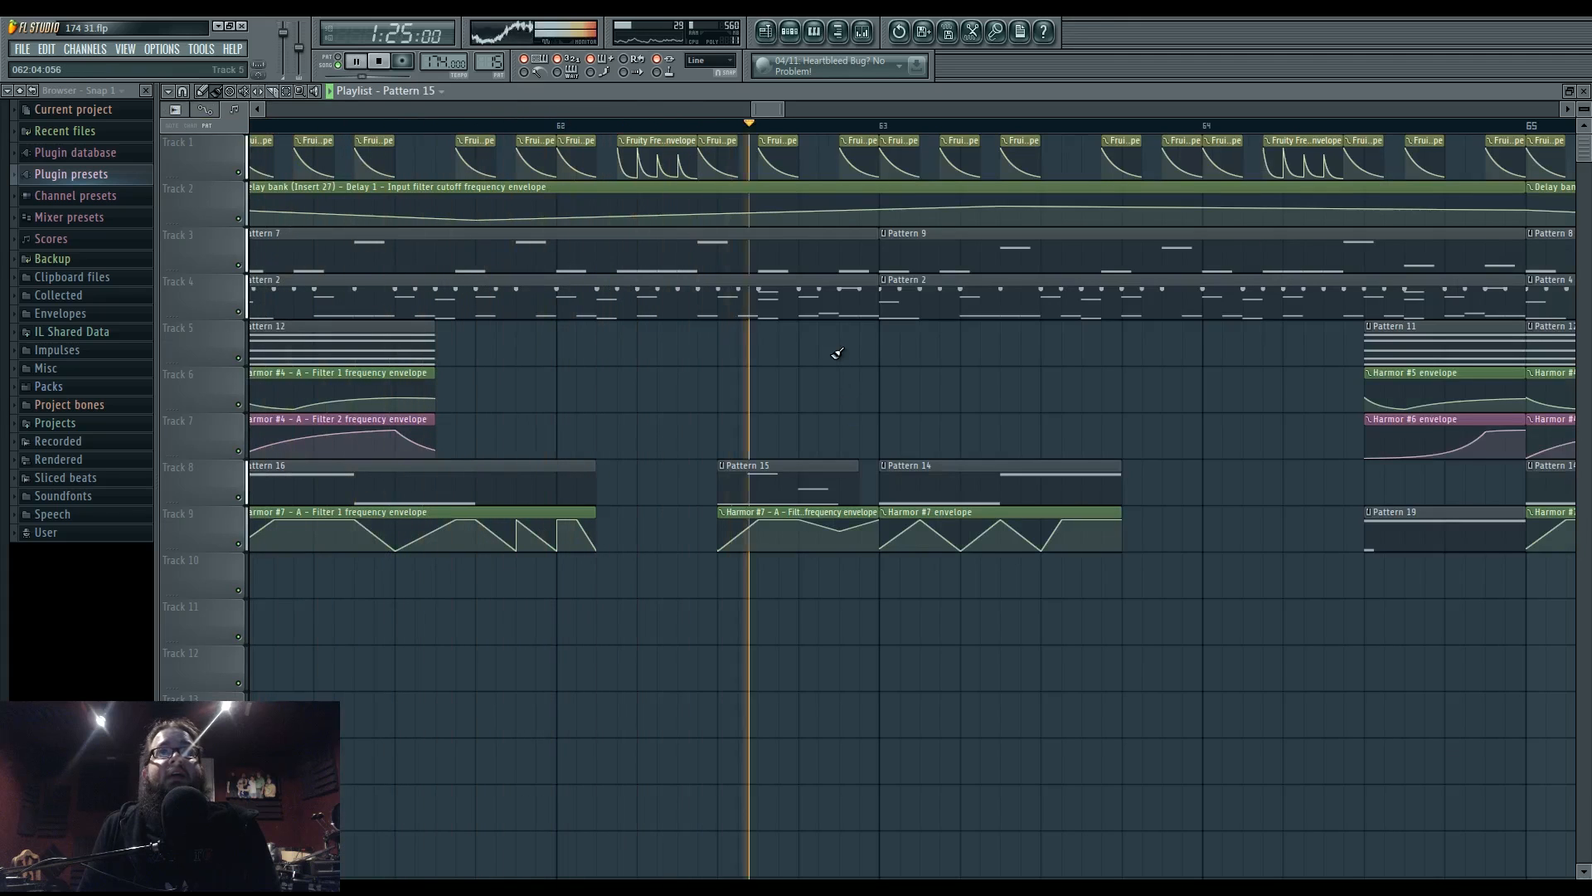
key(space)
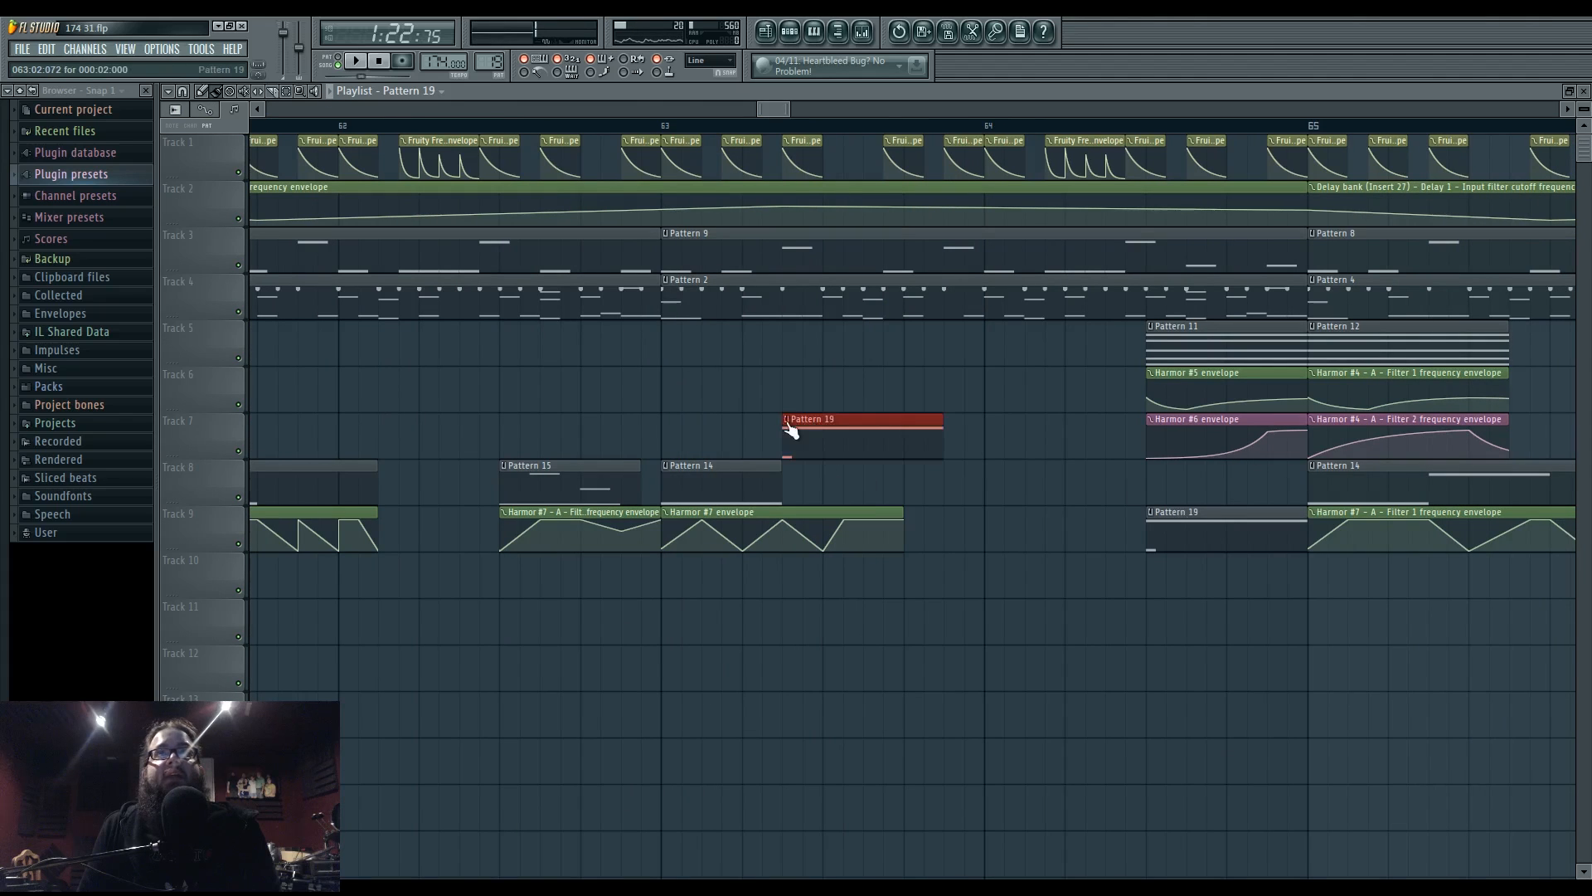
- Make the Pattern 19 clip unique and drop its long F#5 note to D4
click(787, 421)
click(838, 505)
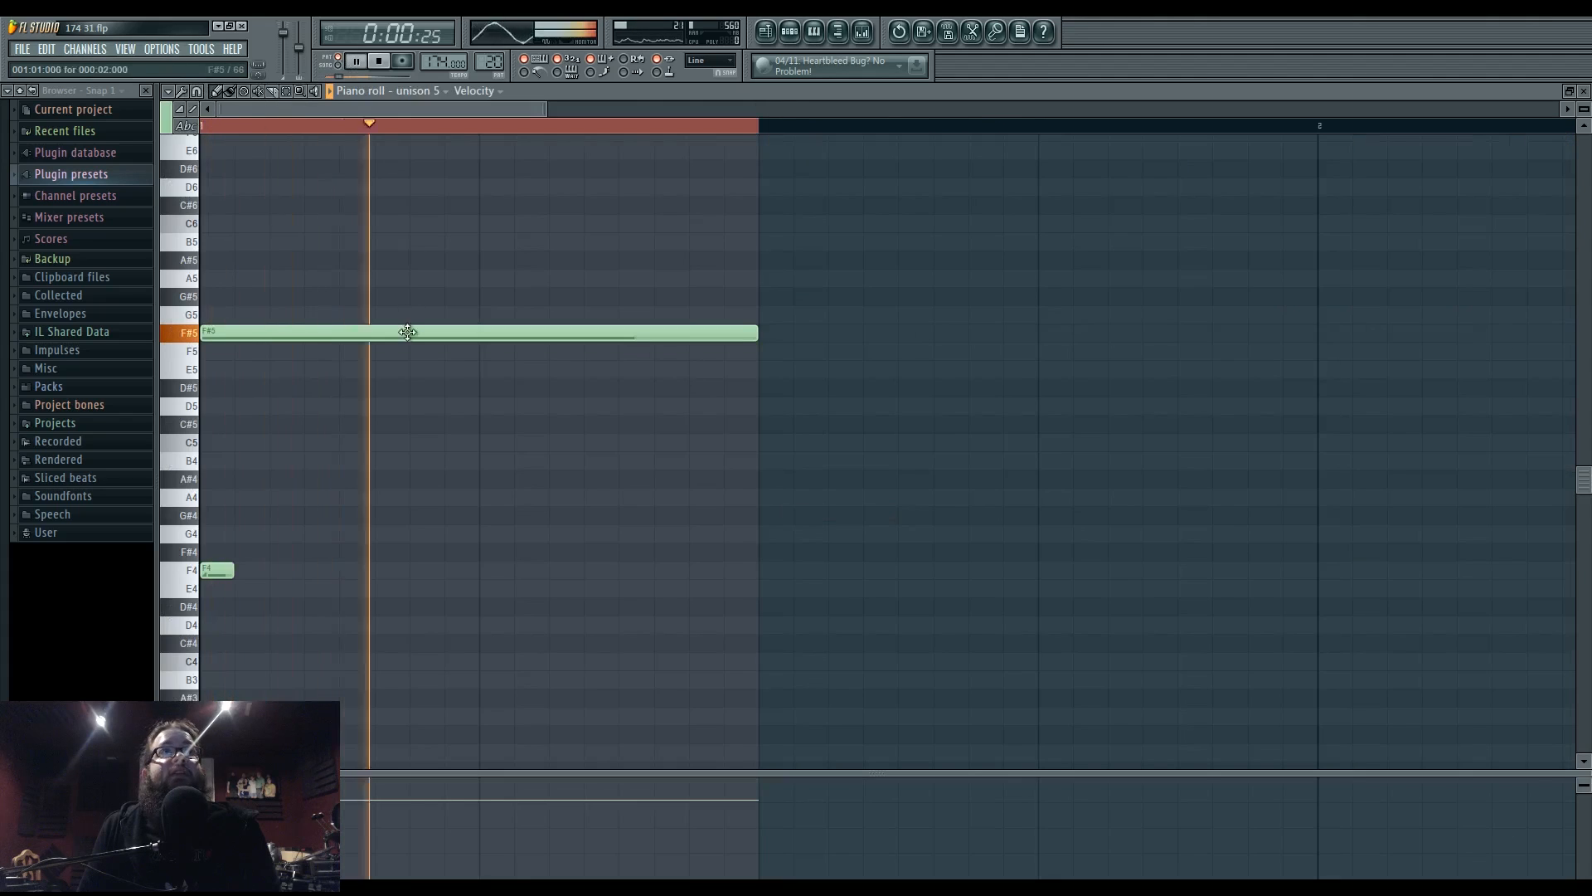
scroll(407, 333, down, 2)
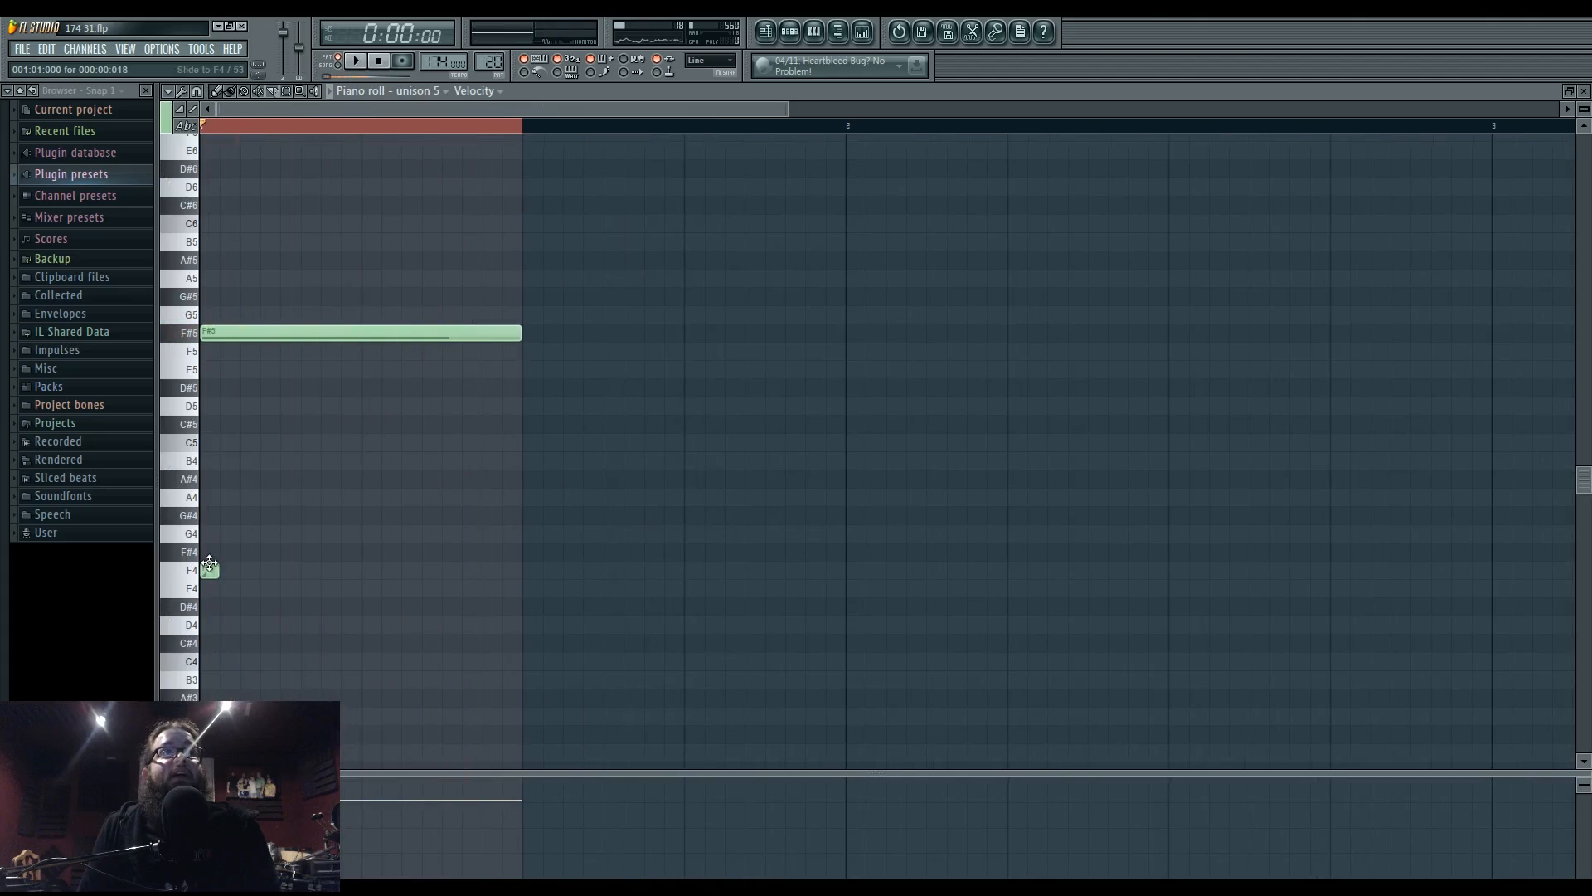
key(space)
drag(260, 332, 230, 625)
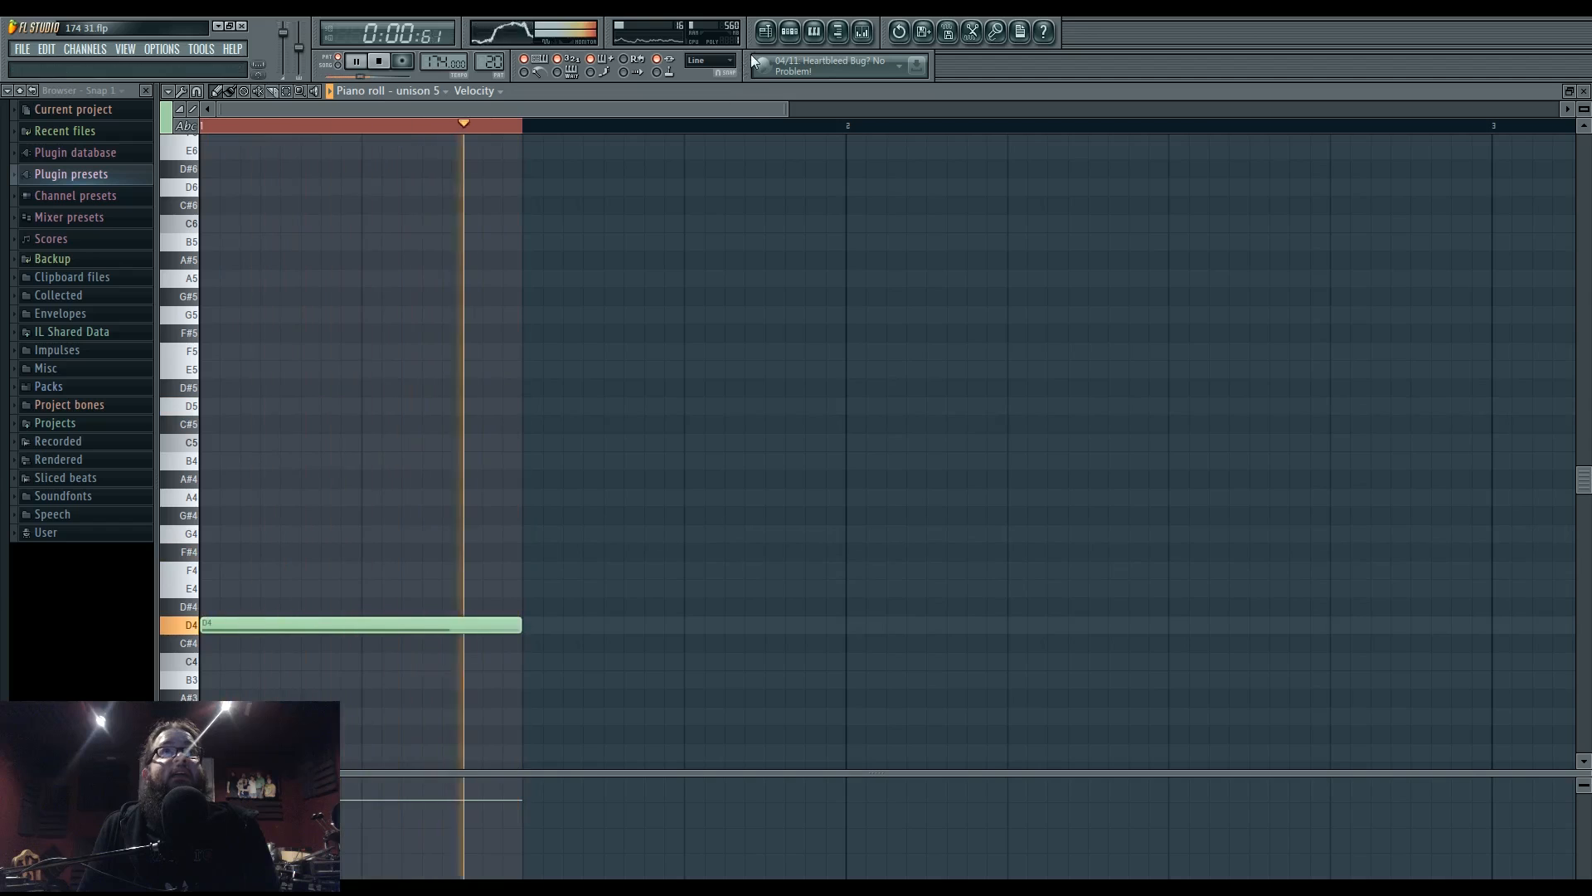
click(766, 32)
key(l)
click(662, 129)
key(space)
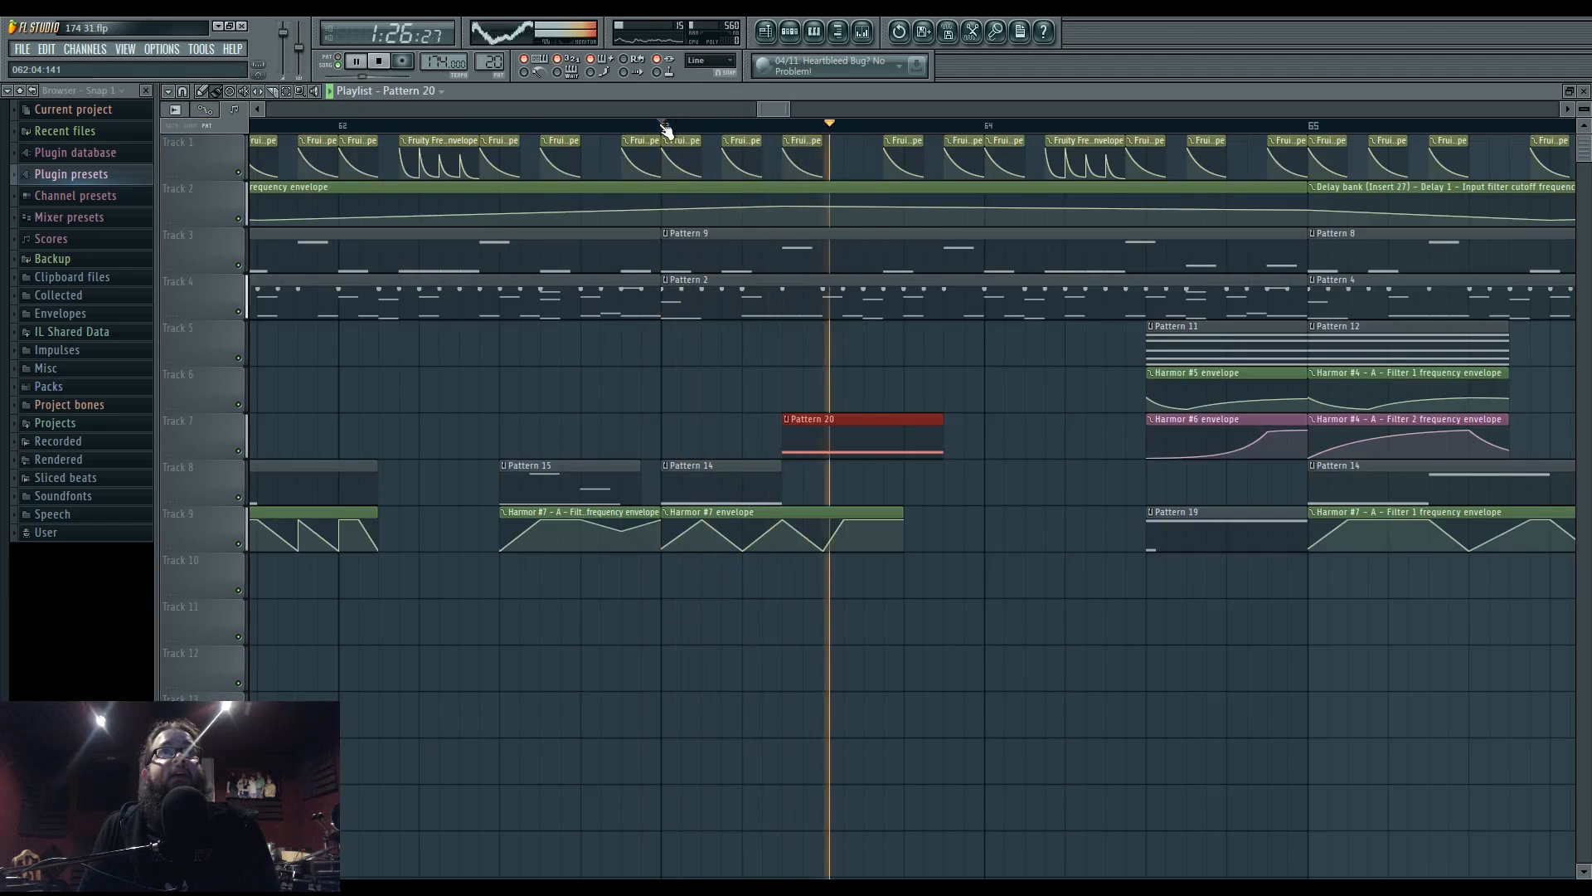
- Raise Pattern 20's long note from D4 back up to D5
key(space)
key(ctrl+d)
key(space)
double_click(801, 410)
drag(232, 625, 237, 404)
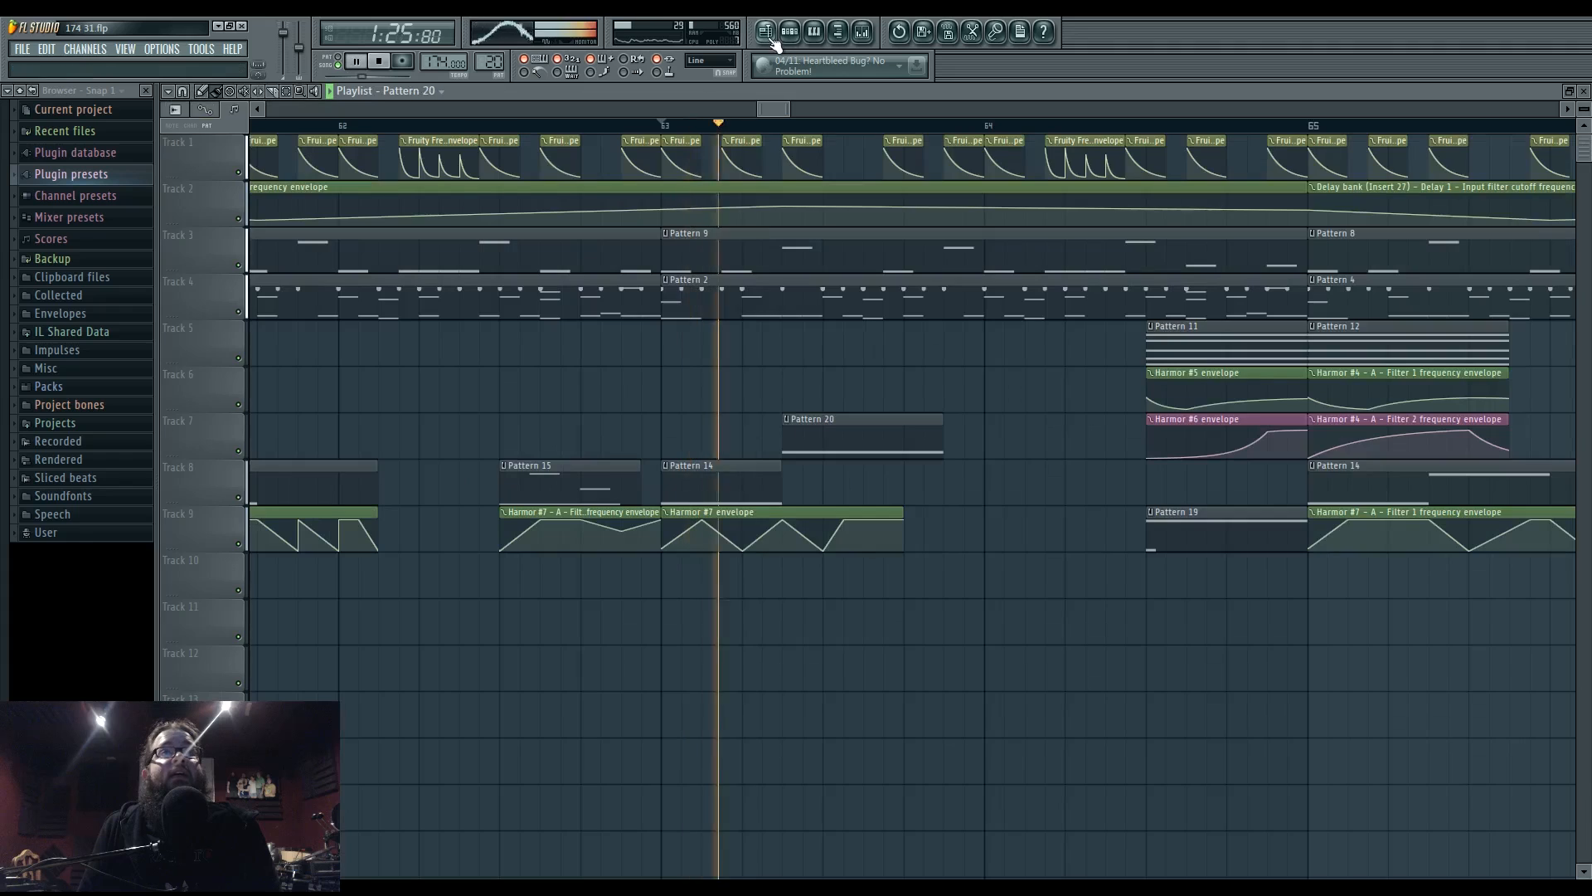
click(765, 32)
- Move the playhead back to bar 61 and edit Pattern 7's Harmor #2 notes
scroll(860, 391, down, 5)
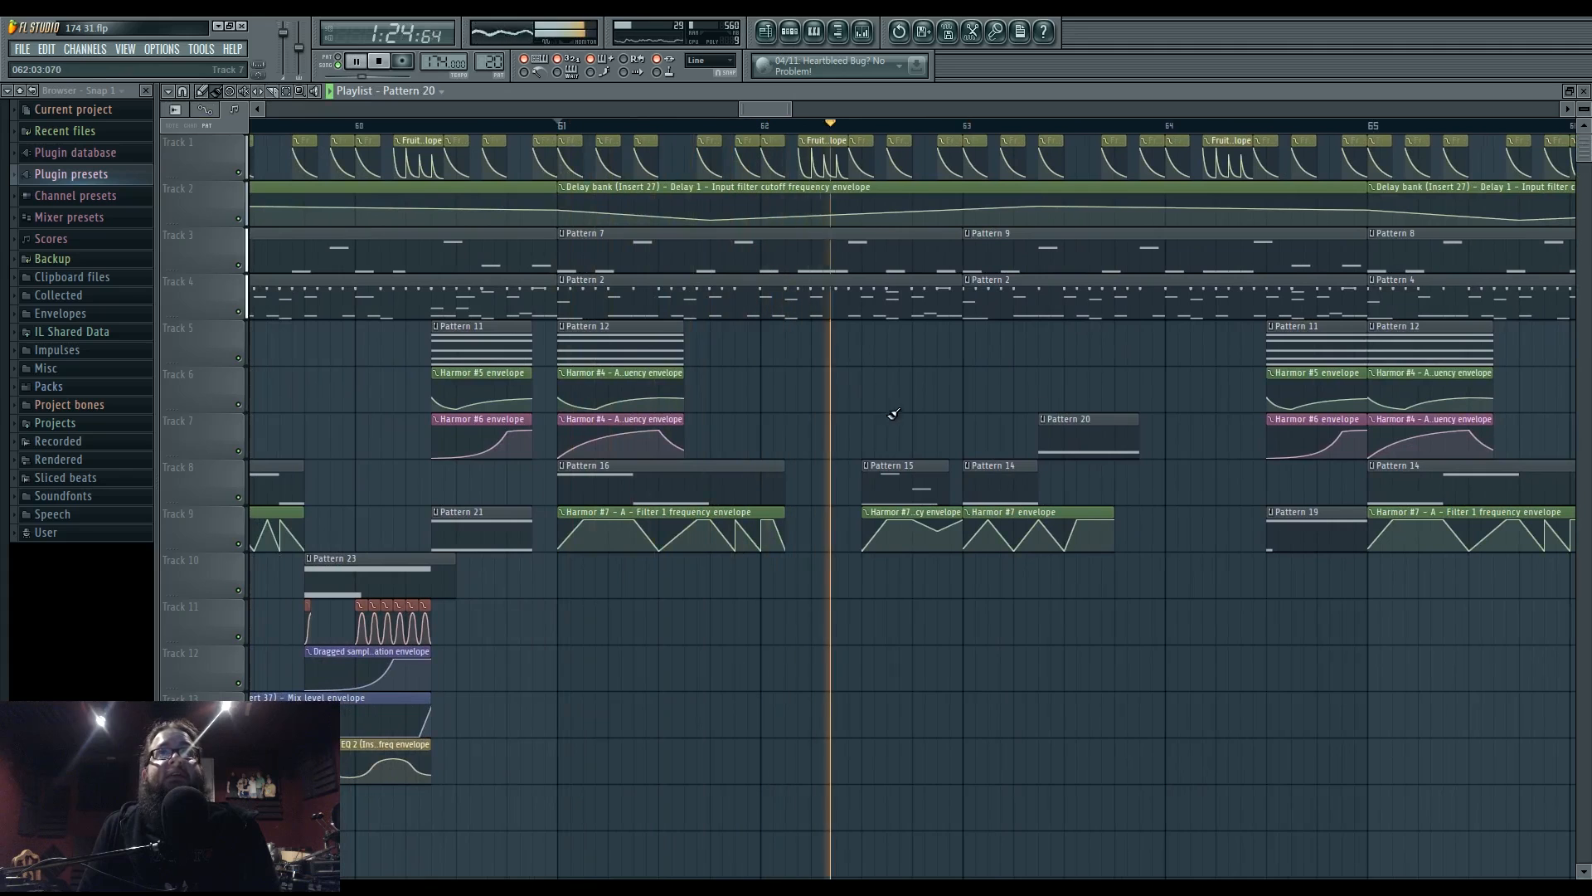
drag(961, 392, 812, 407)
scroll(782, 370, left, 2)
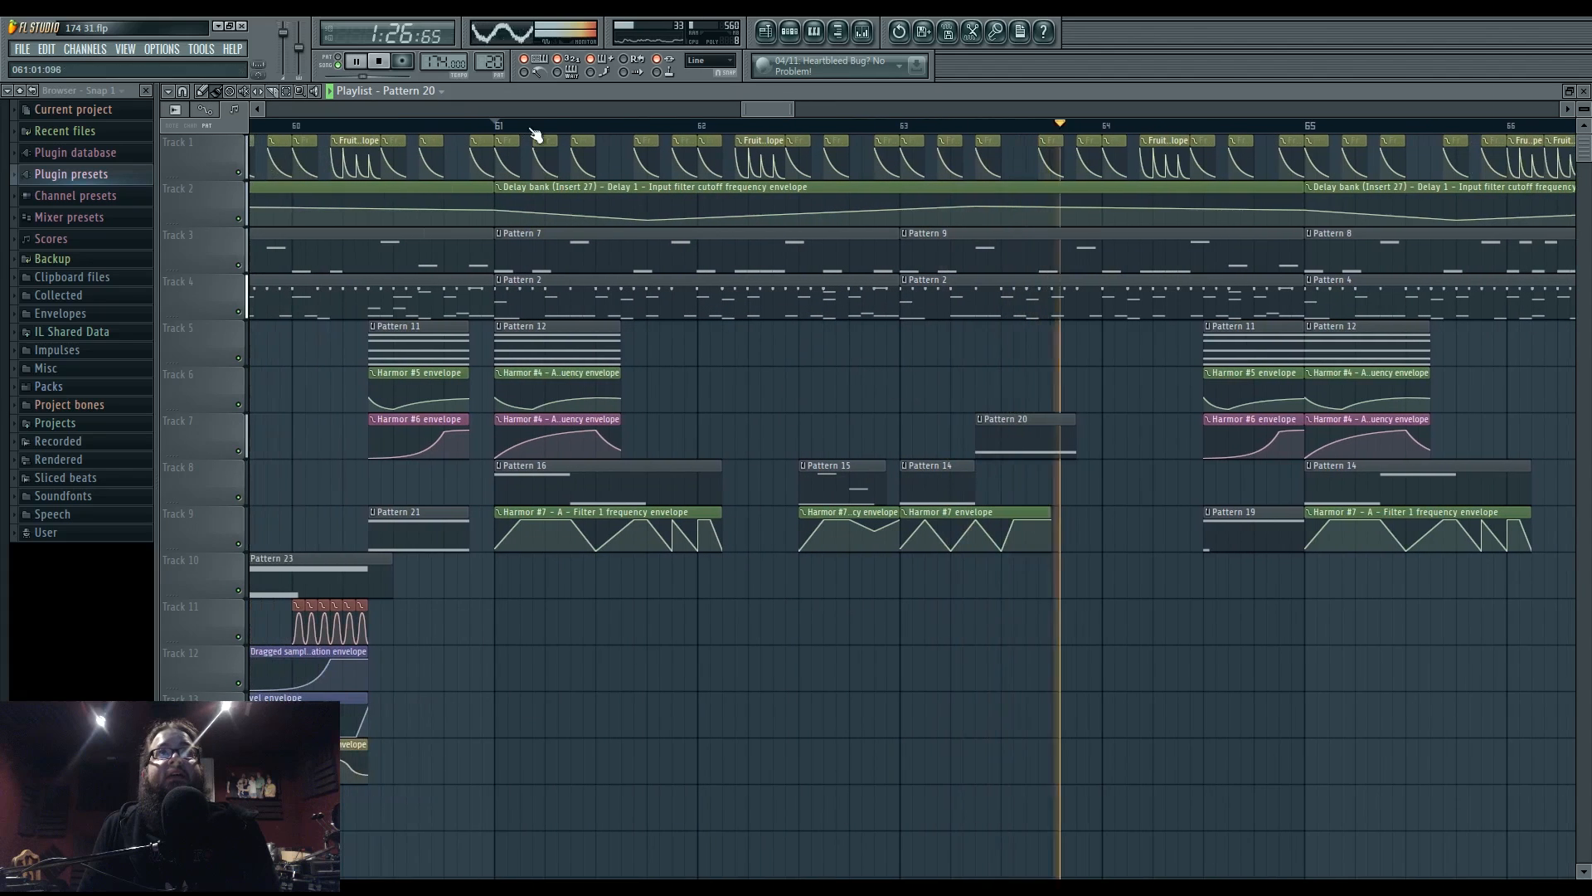
click(493, 124)
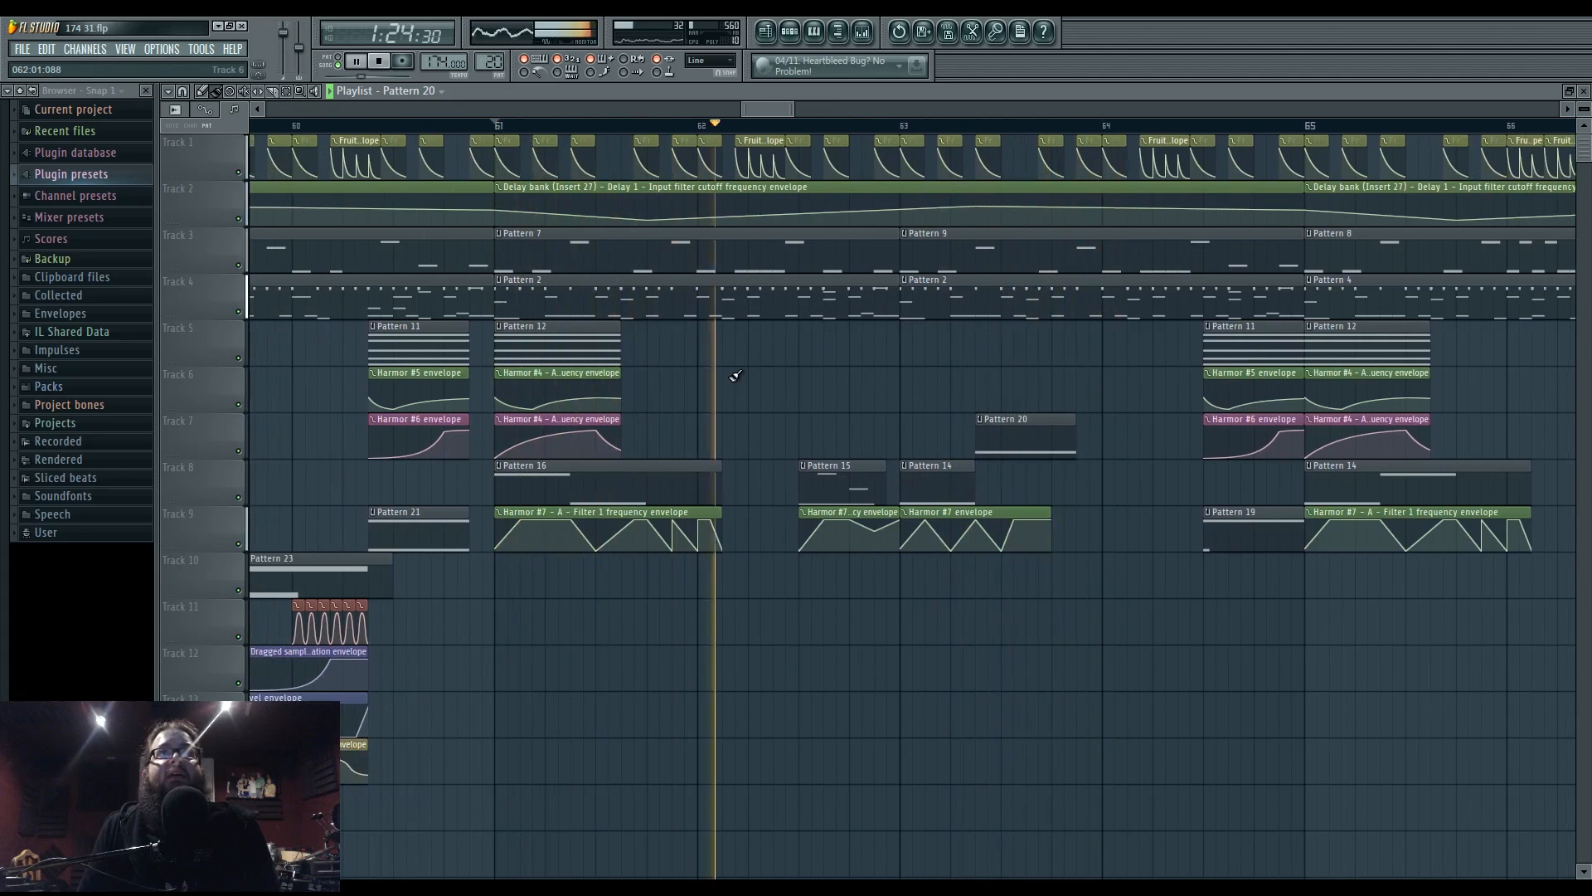
click(508, 235)
click(559, 307)
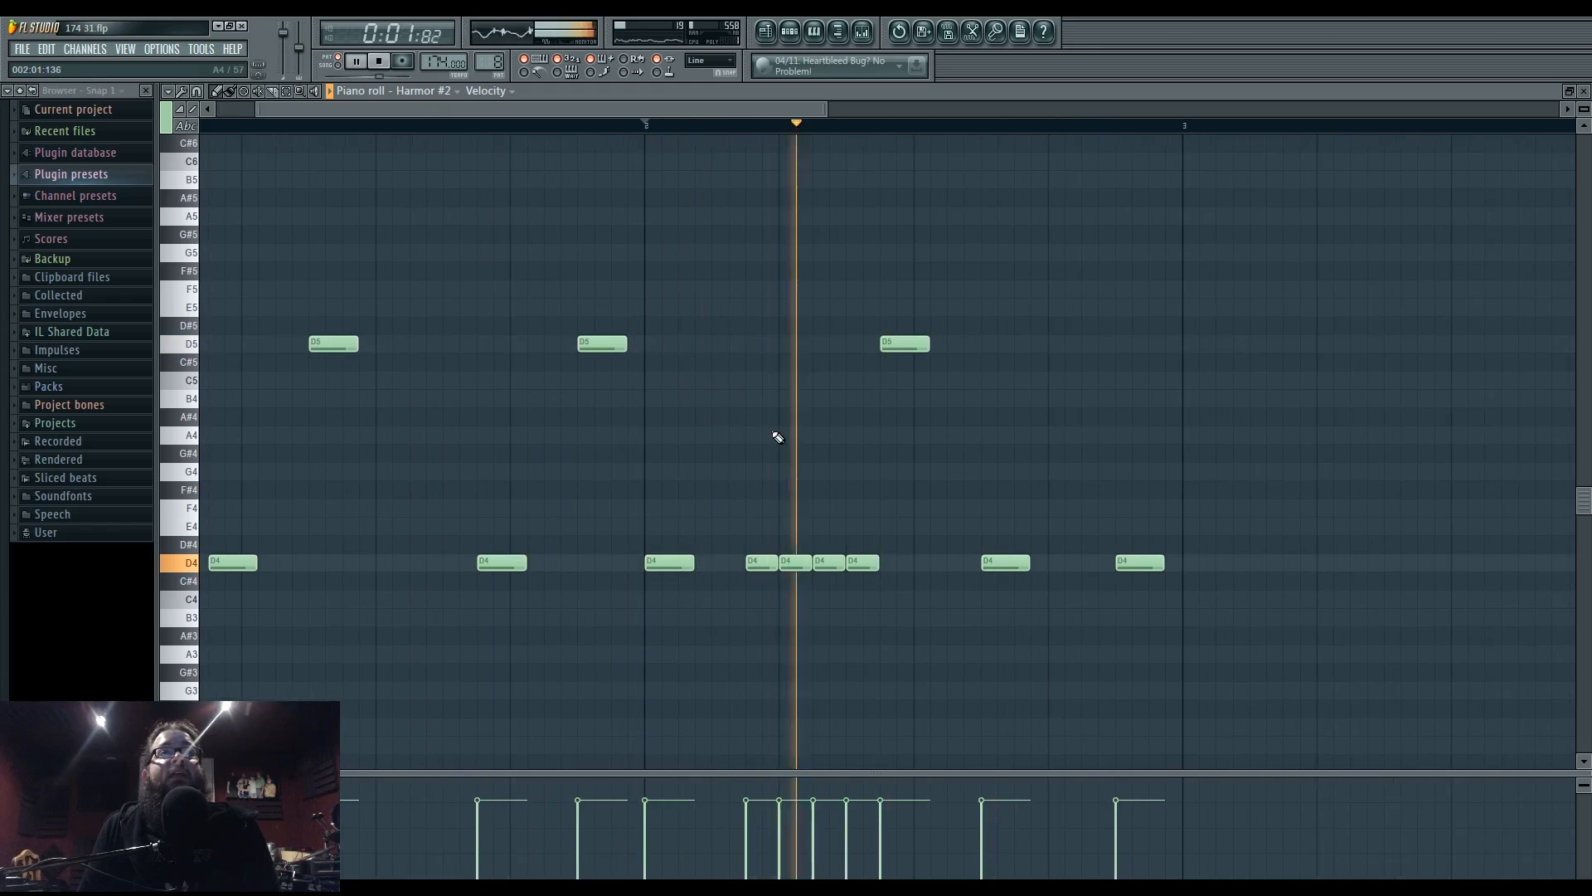
- Delete two D4 notes from the quick run, shorten the third D5, and respace a D4
key(space)
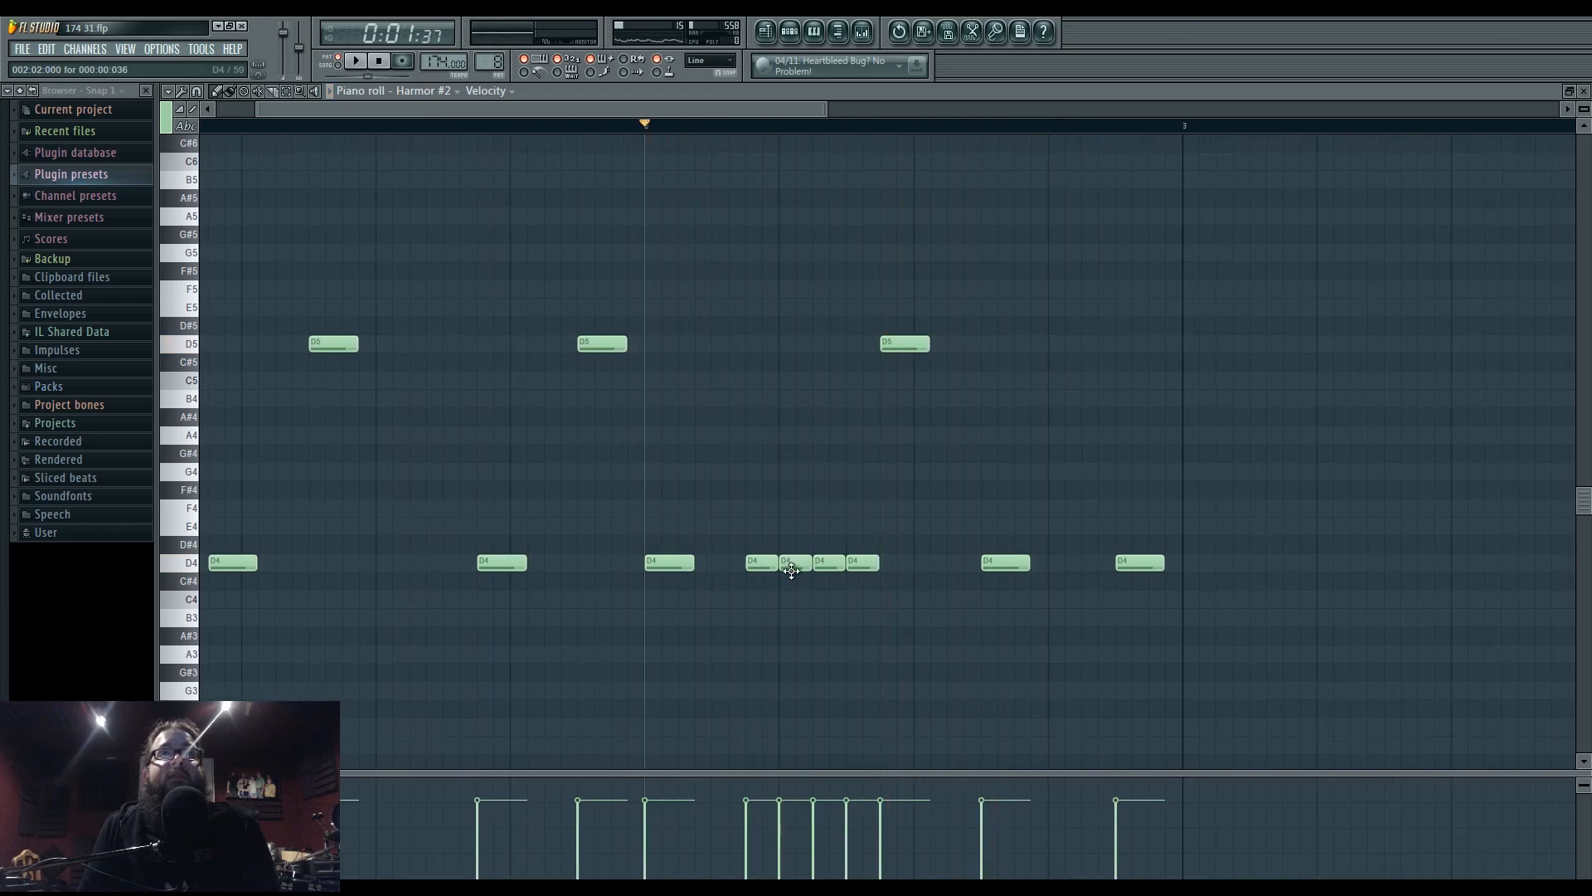
key(space)
right_click(791, 571)
right_click(863, 572)
drag(927, 341, 913, 341)
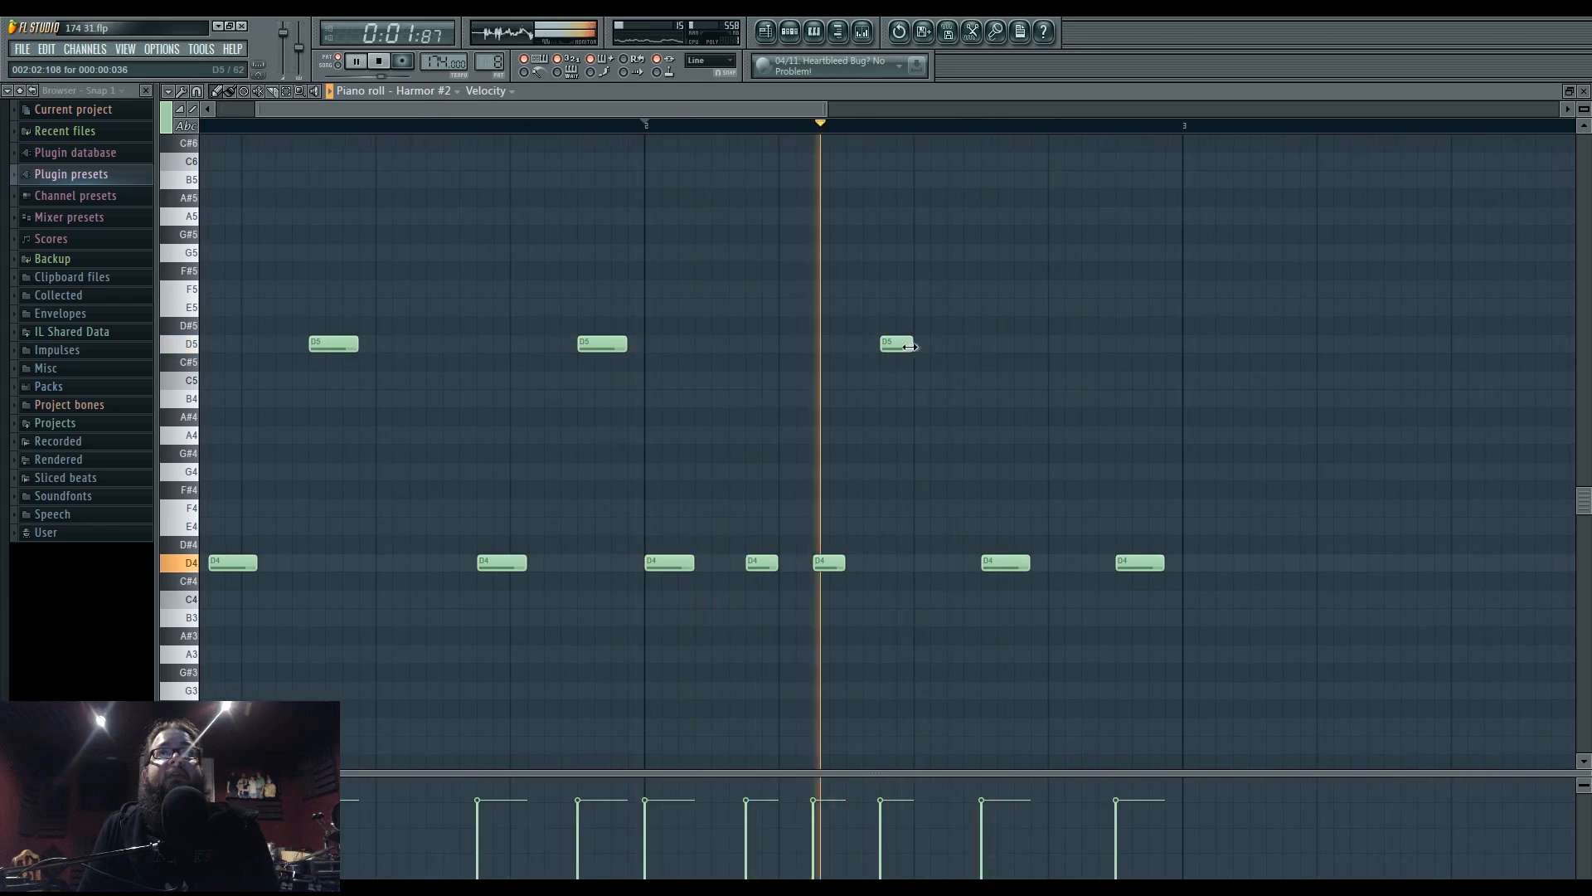
click(925, 562)
right_click(1005, 562)
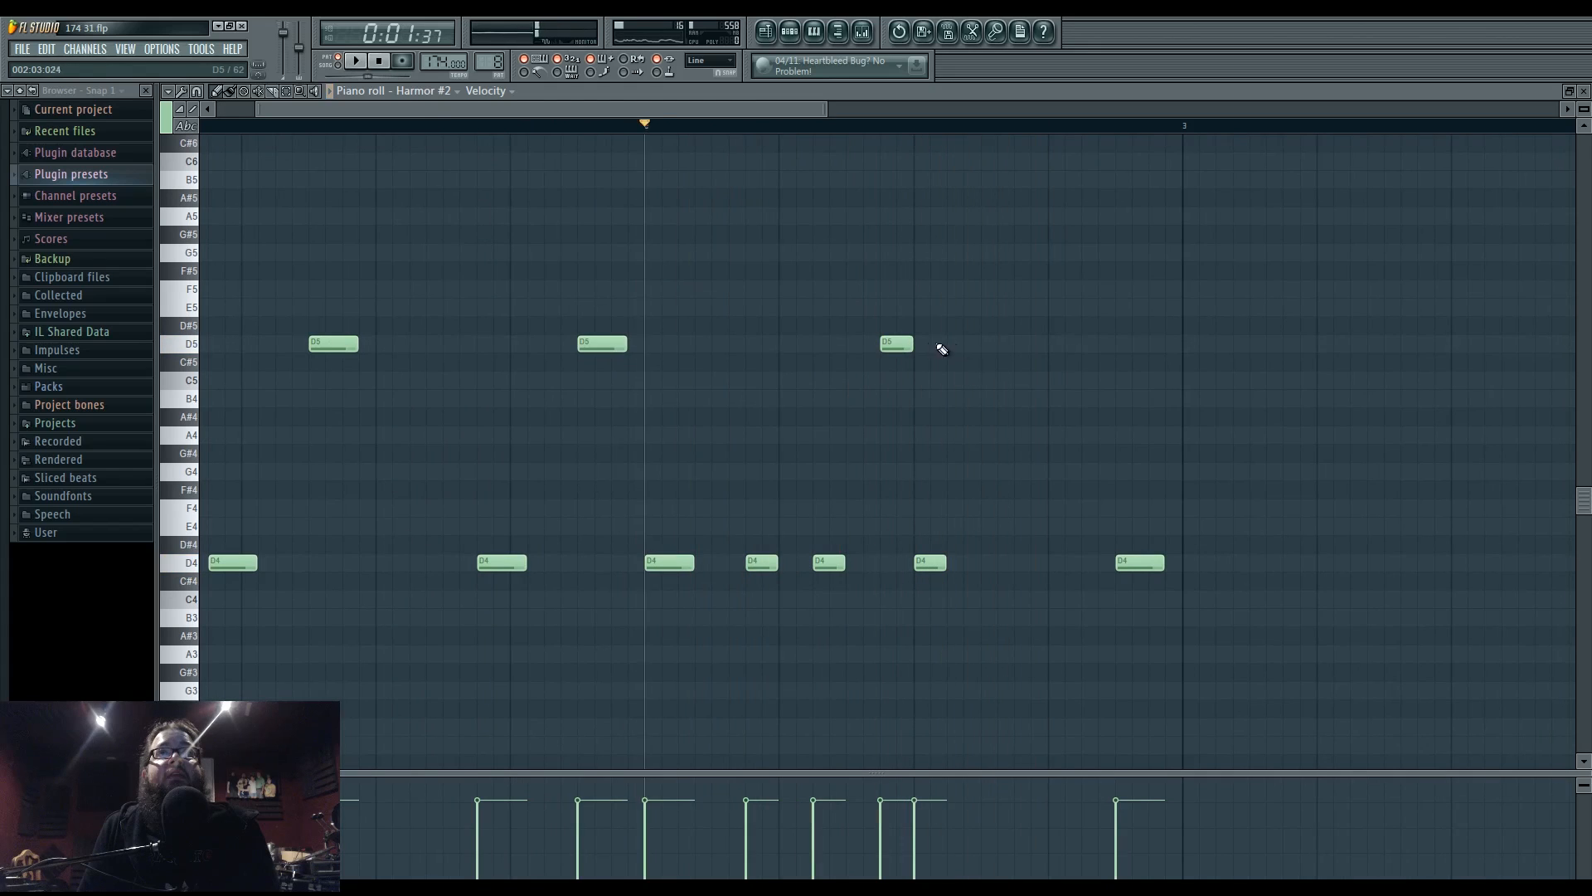
- Draw alternating D5 and D4 hits, correcting misplaced ones, then return to the full arrangement
click(991, 343)
click(1025, 562)
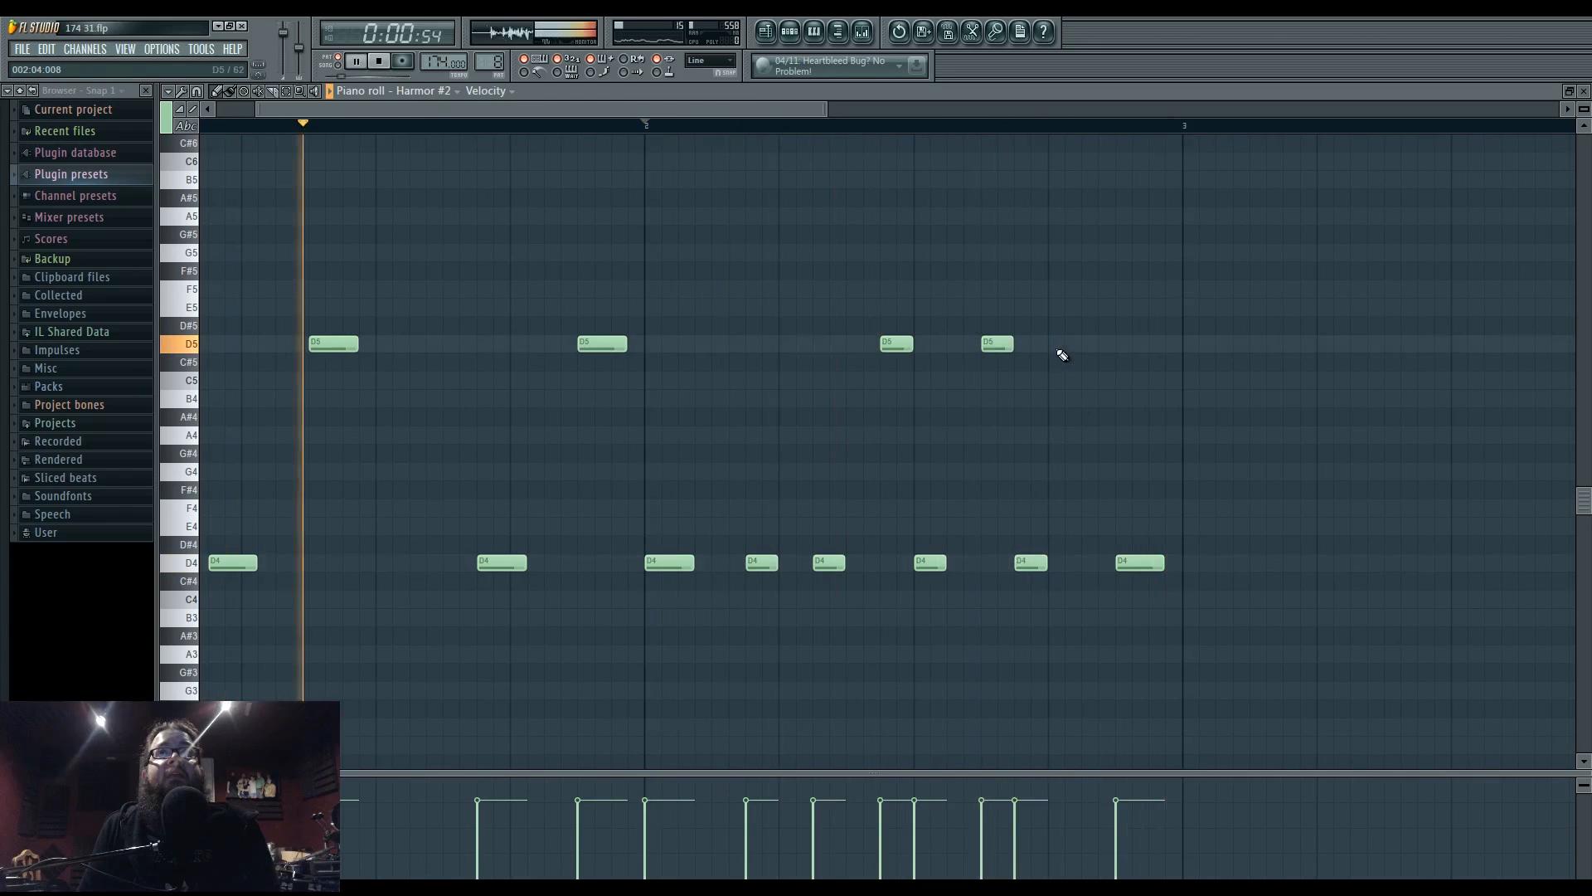
click(1088, 344)
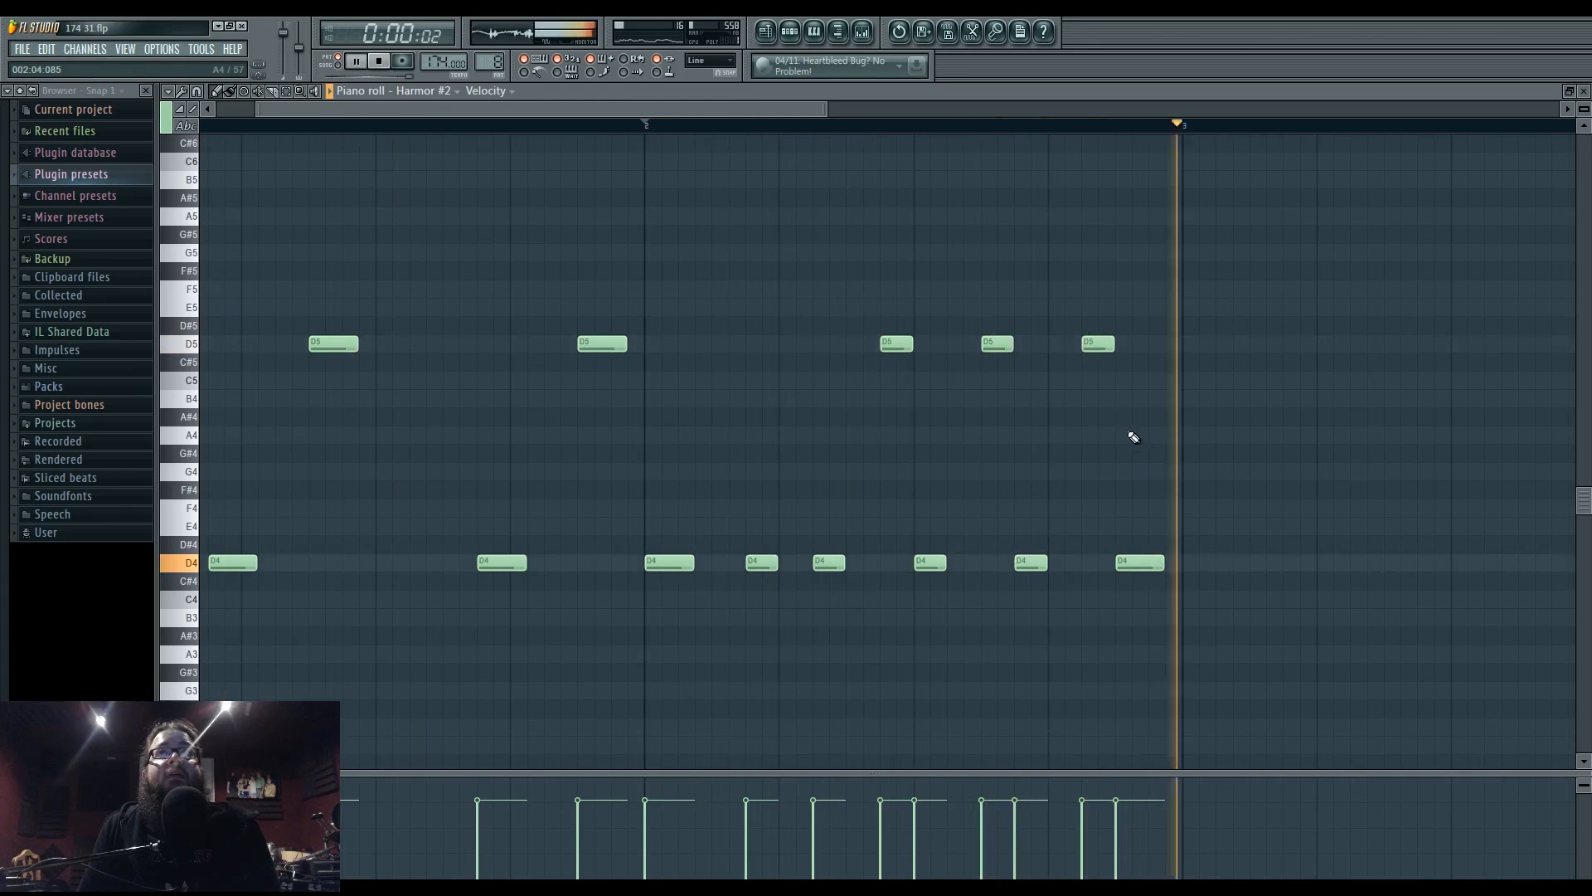
right_click(1138, 563)
right_click(1098, 344)
click(1065, 344)
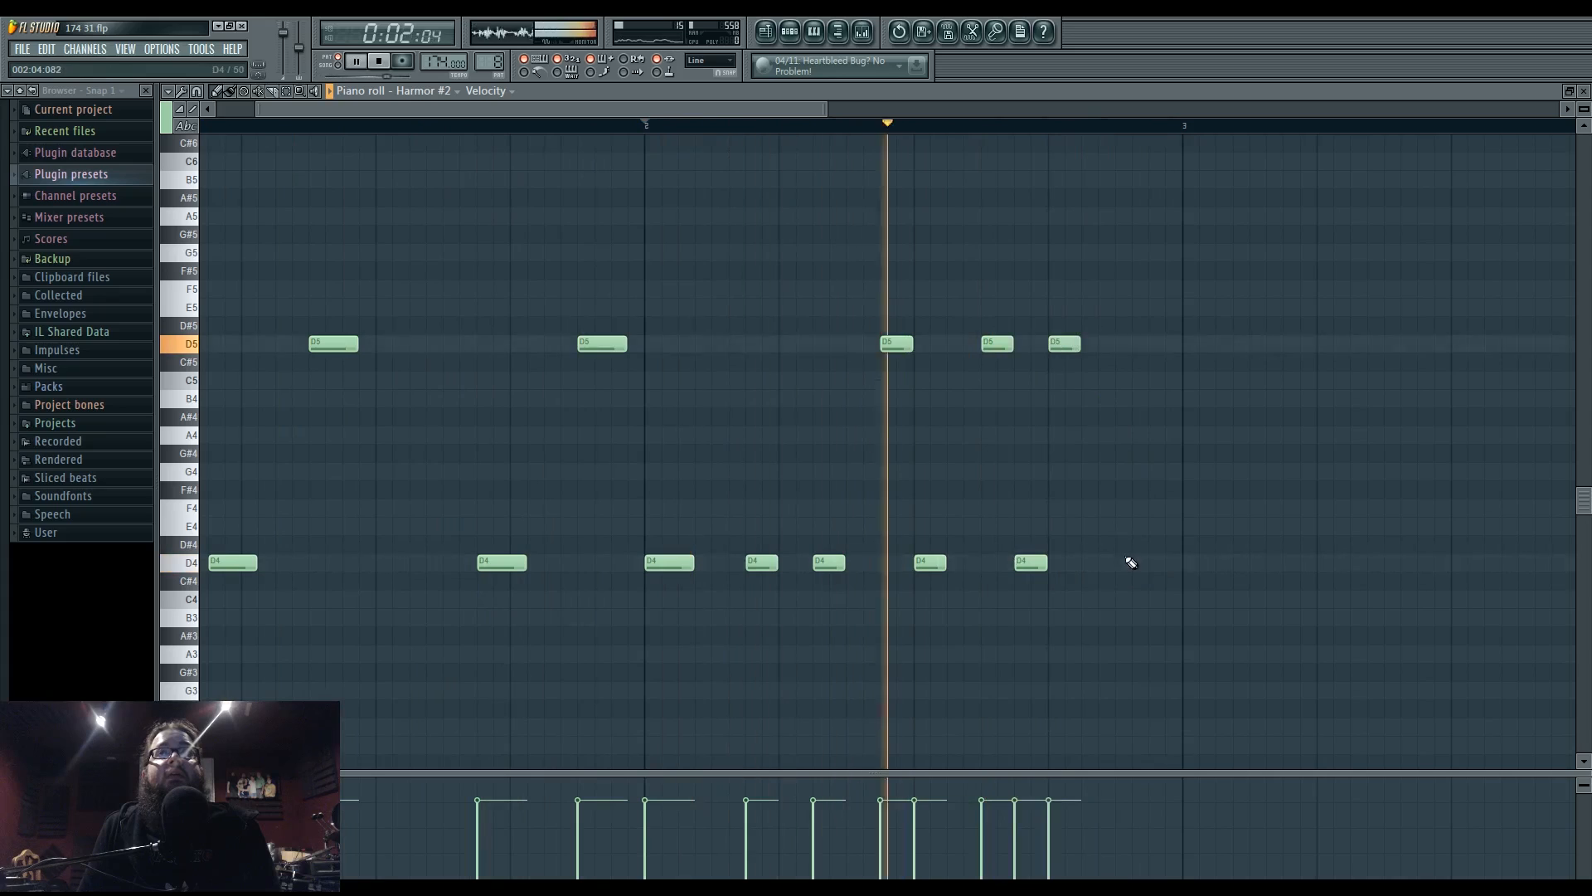
click(1111, 564)
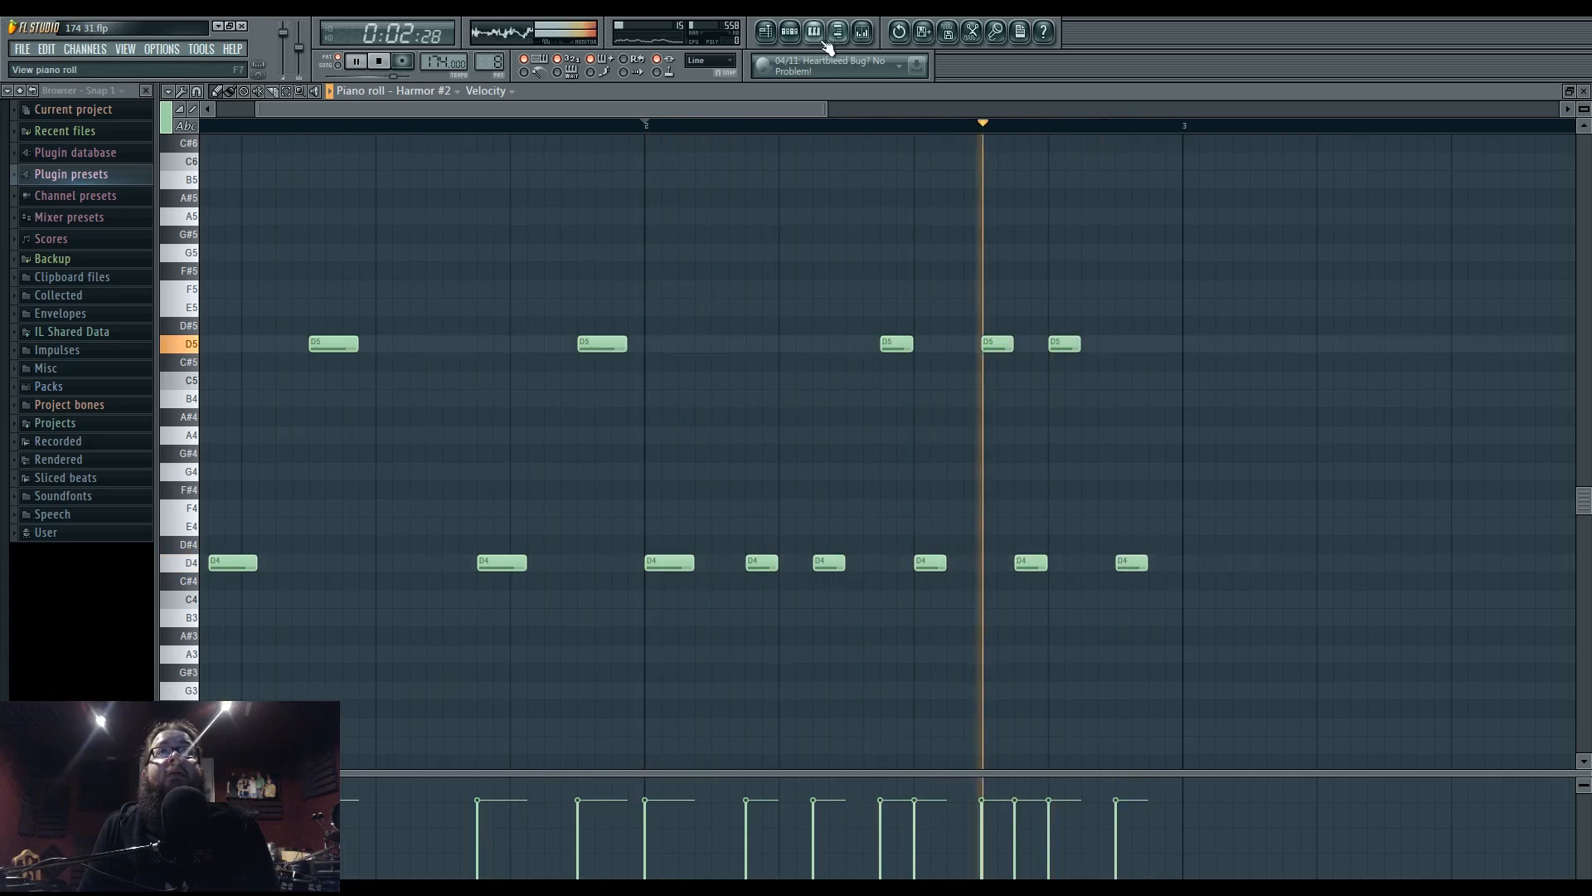
click(764, 32)
click(504, 110)
- Scroll the Playlist to bring bars 60–65 into view
key(l)
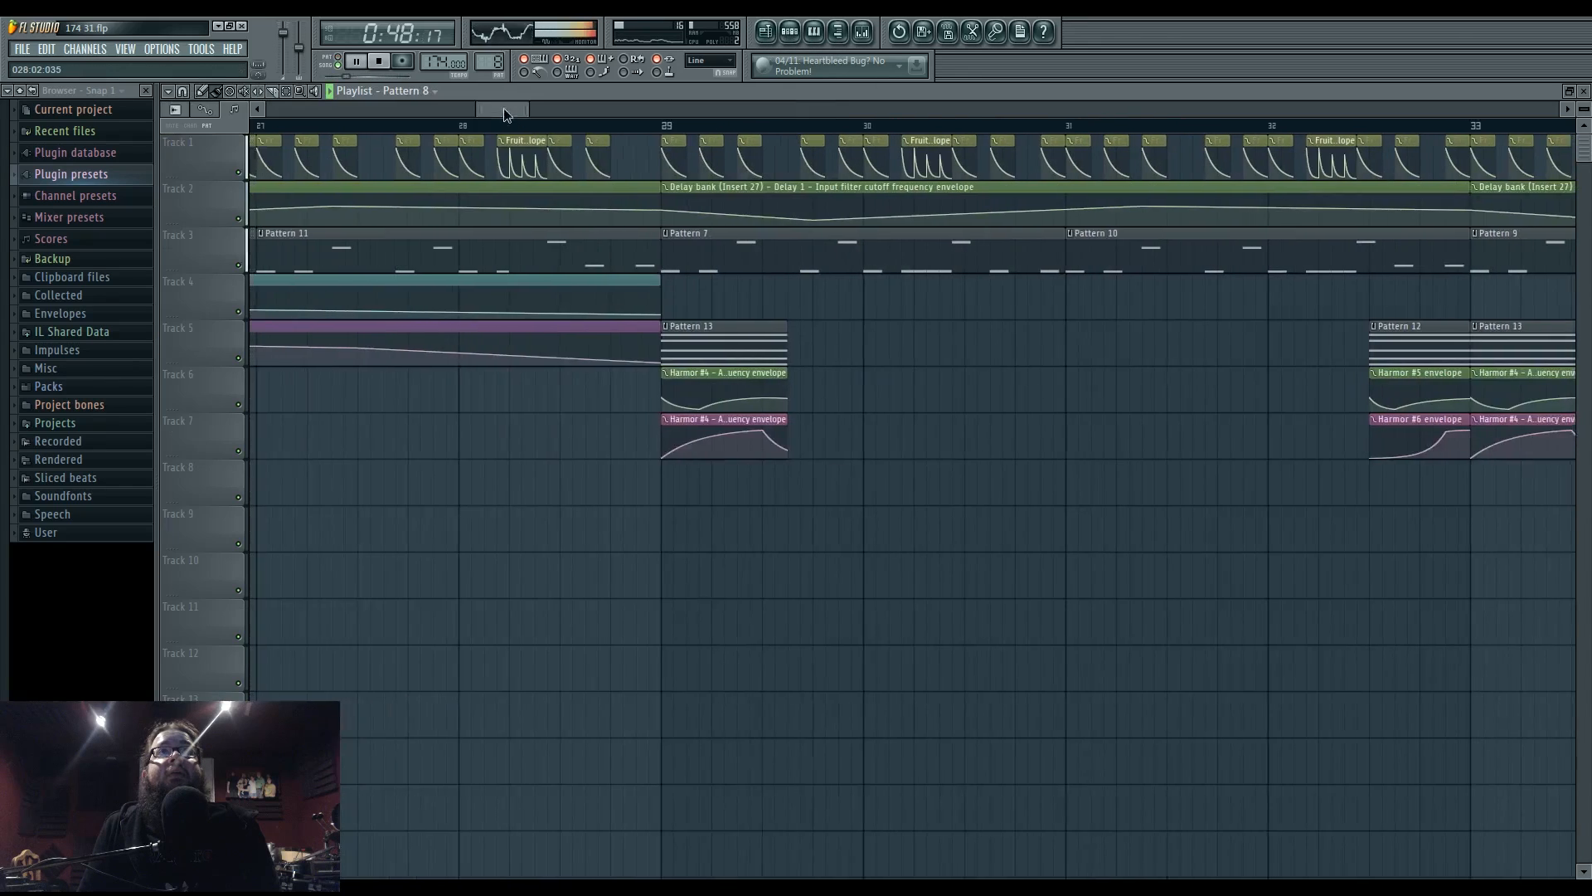
drag(505, 109, 787, 123)
key(space)
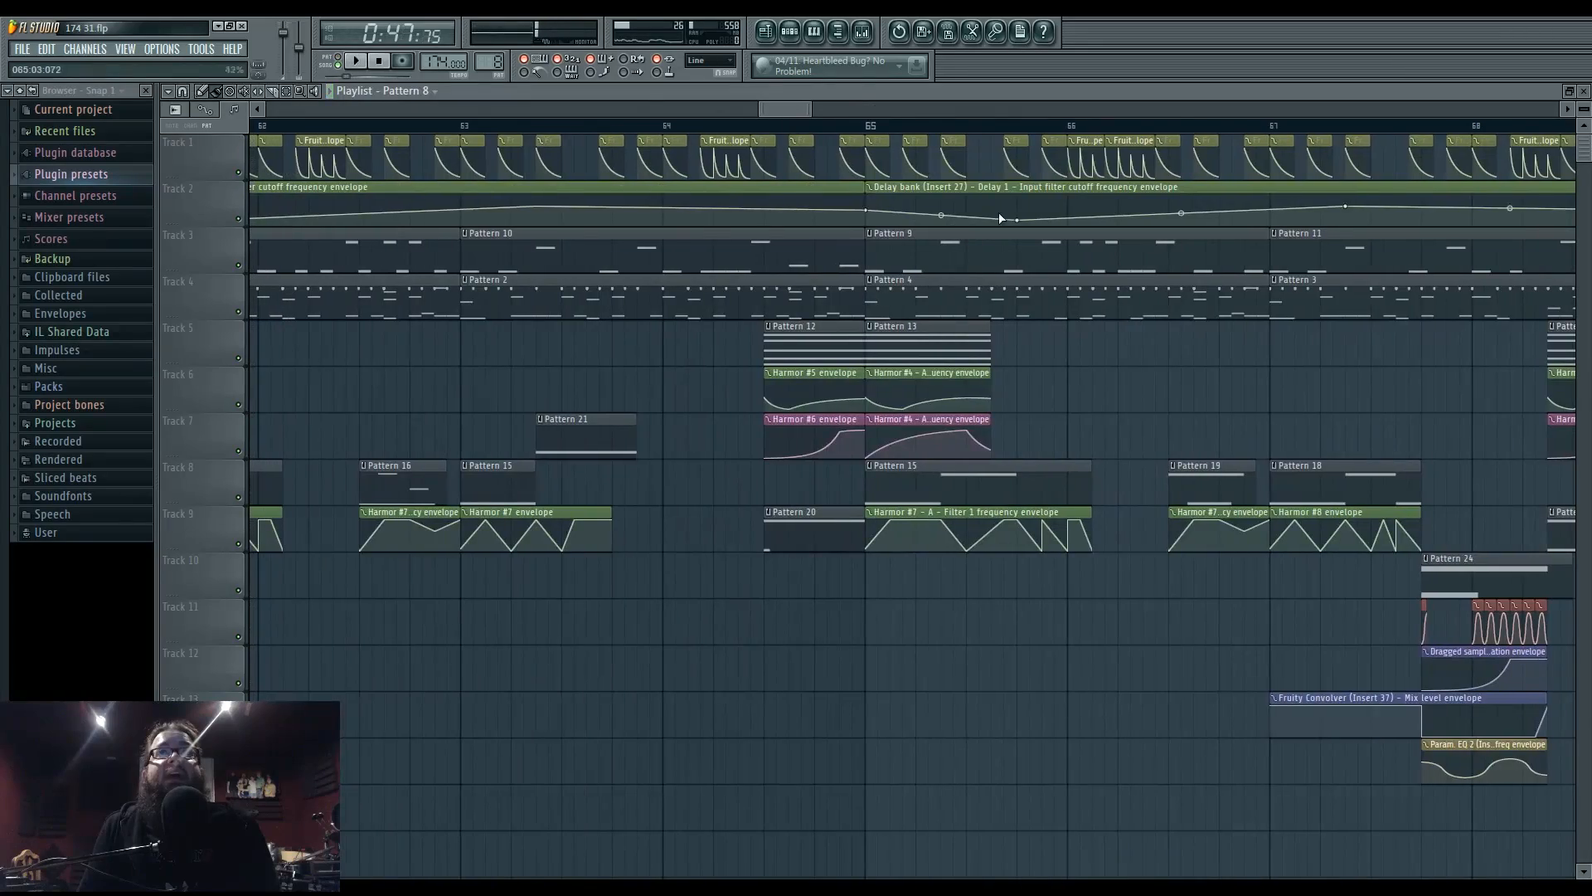
drag(1033, 349, 1180, 377)
drag(694, 266, 1090, 365)
scroll(904, 425, down, 5)
scroll(875, 398, up, 4)
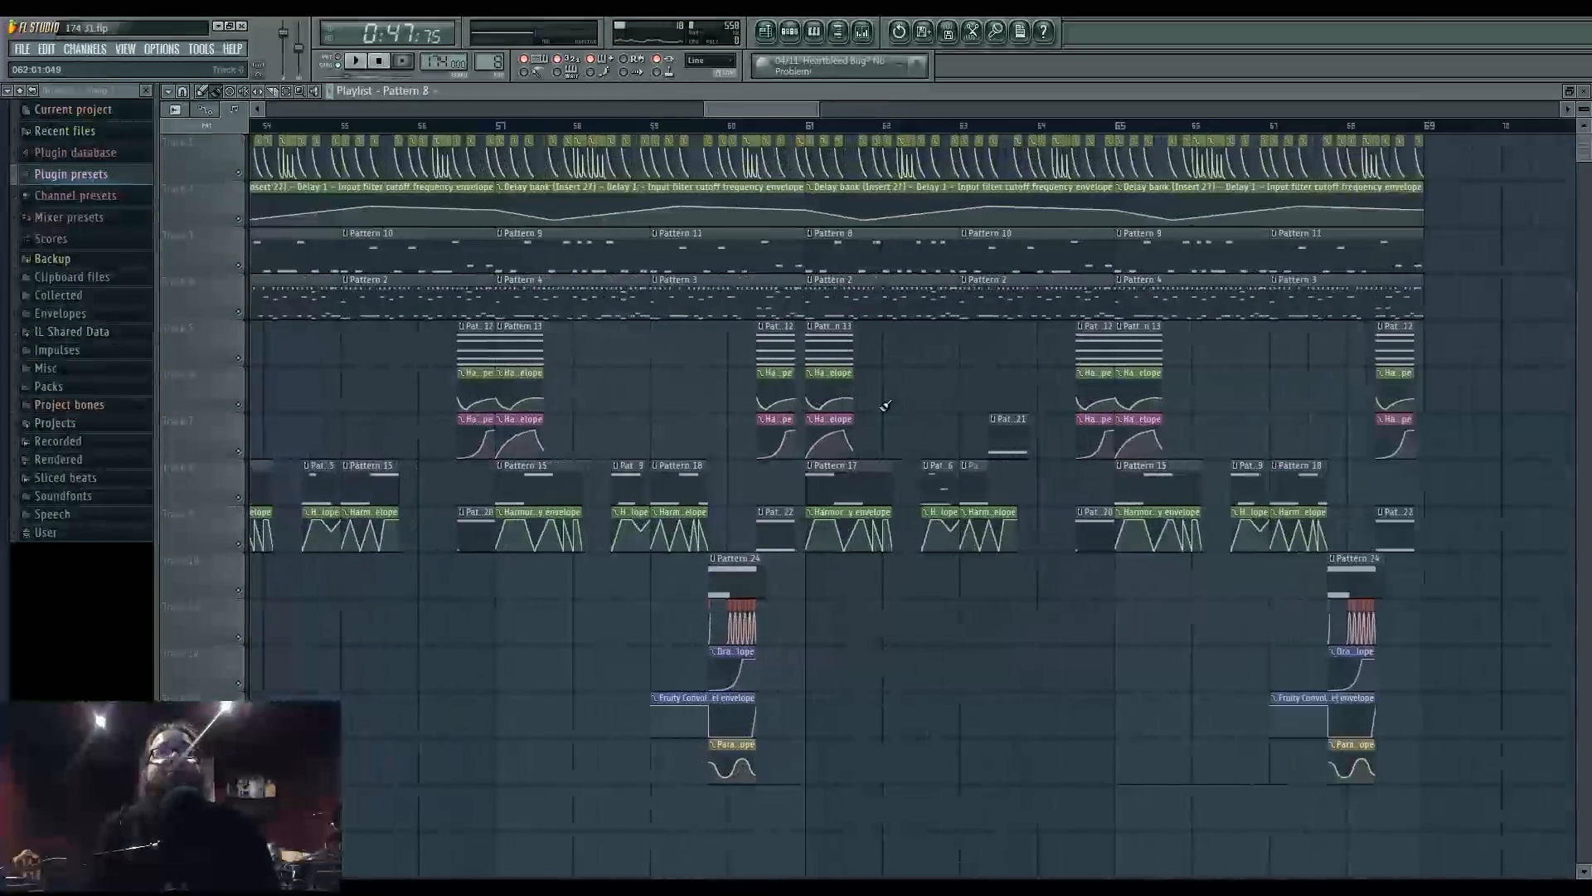
- Play back from bar 61, then delete and restore the Pattern 16 clip on Track 8
click(768, 126)
key(space)
scroll(886, 365, up, 3)
drag(934, 416, 789, 469)
scroll(827, 393, up, 4)
key(space)
key(space)
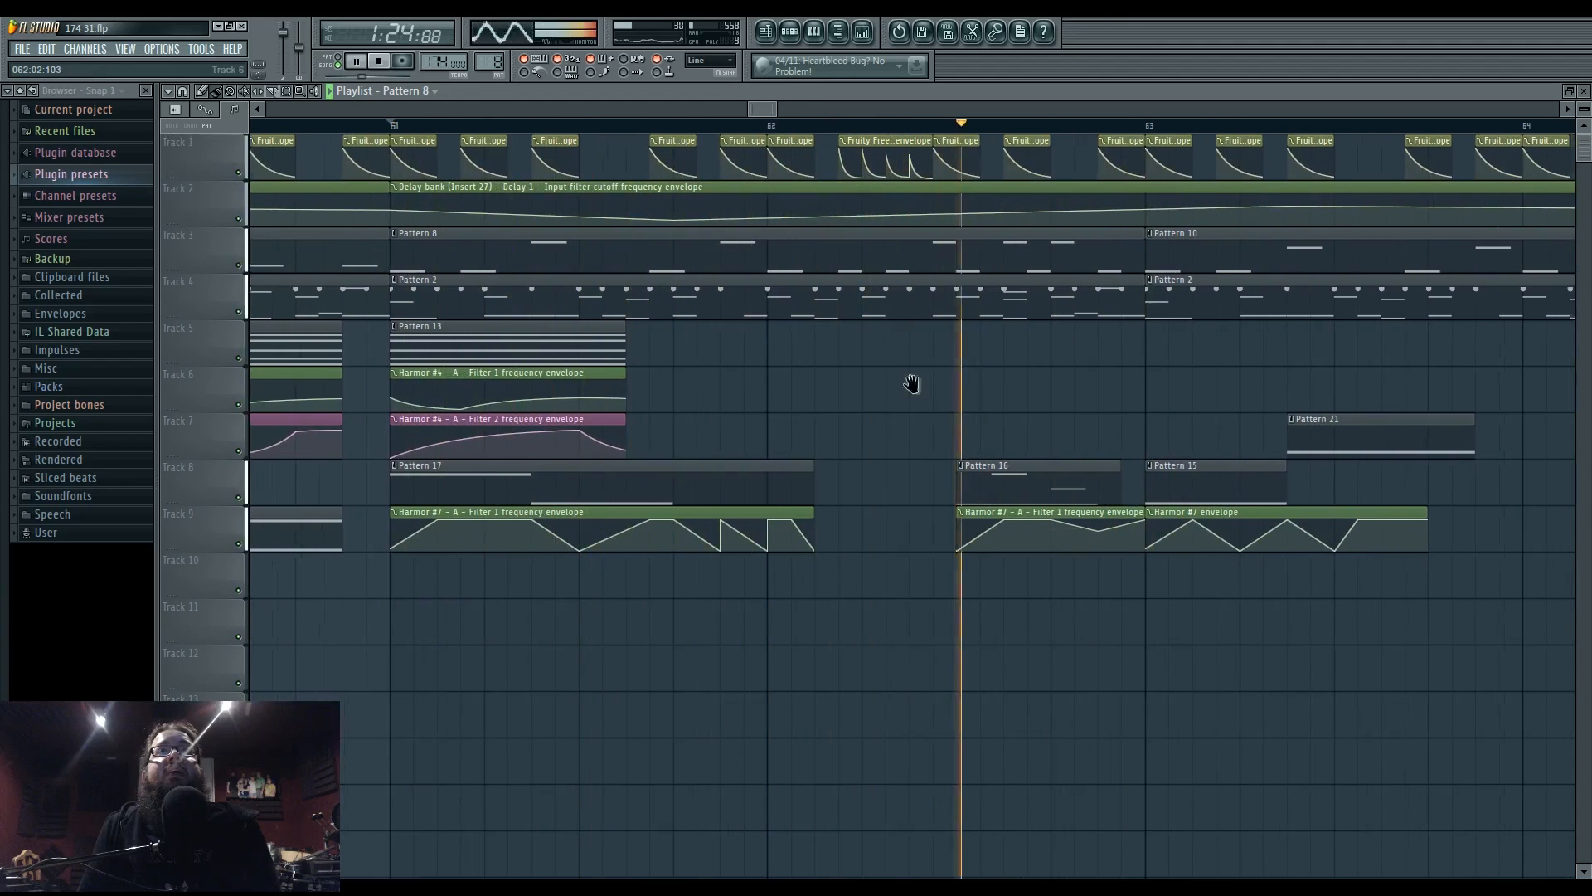
key(space)
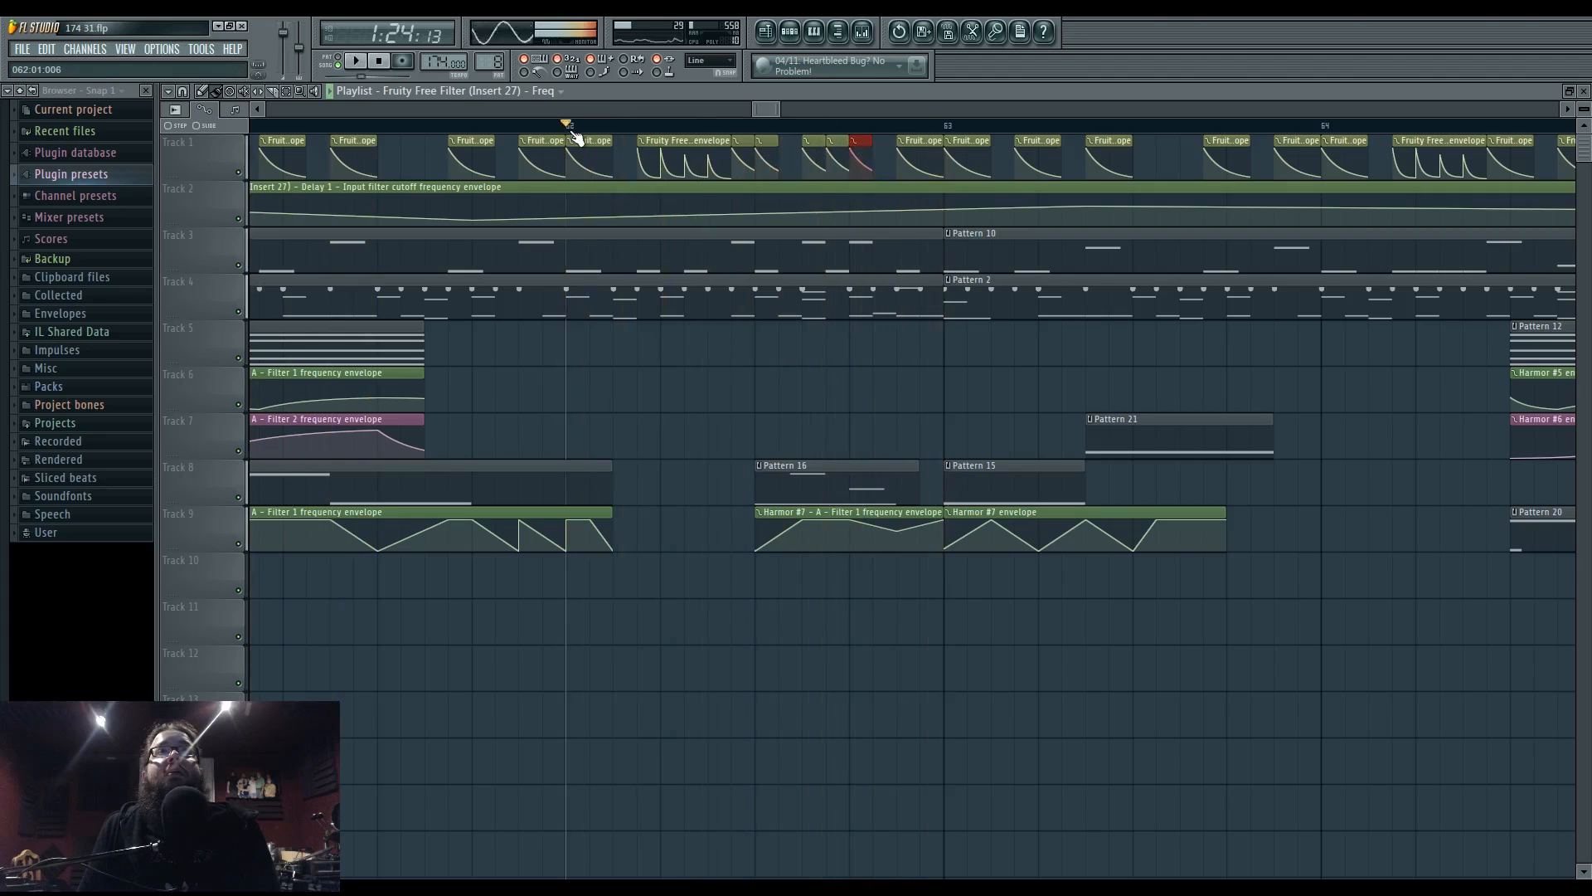
right_click(844, 470)
click(844, 469)
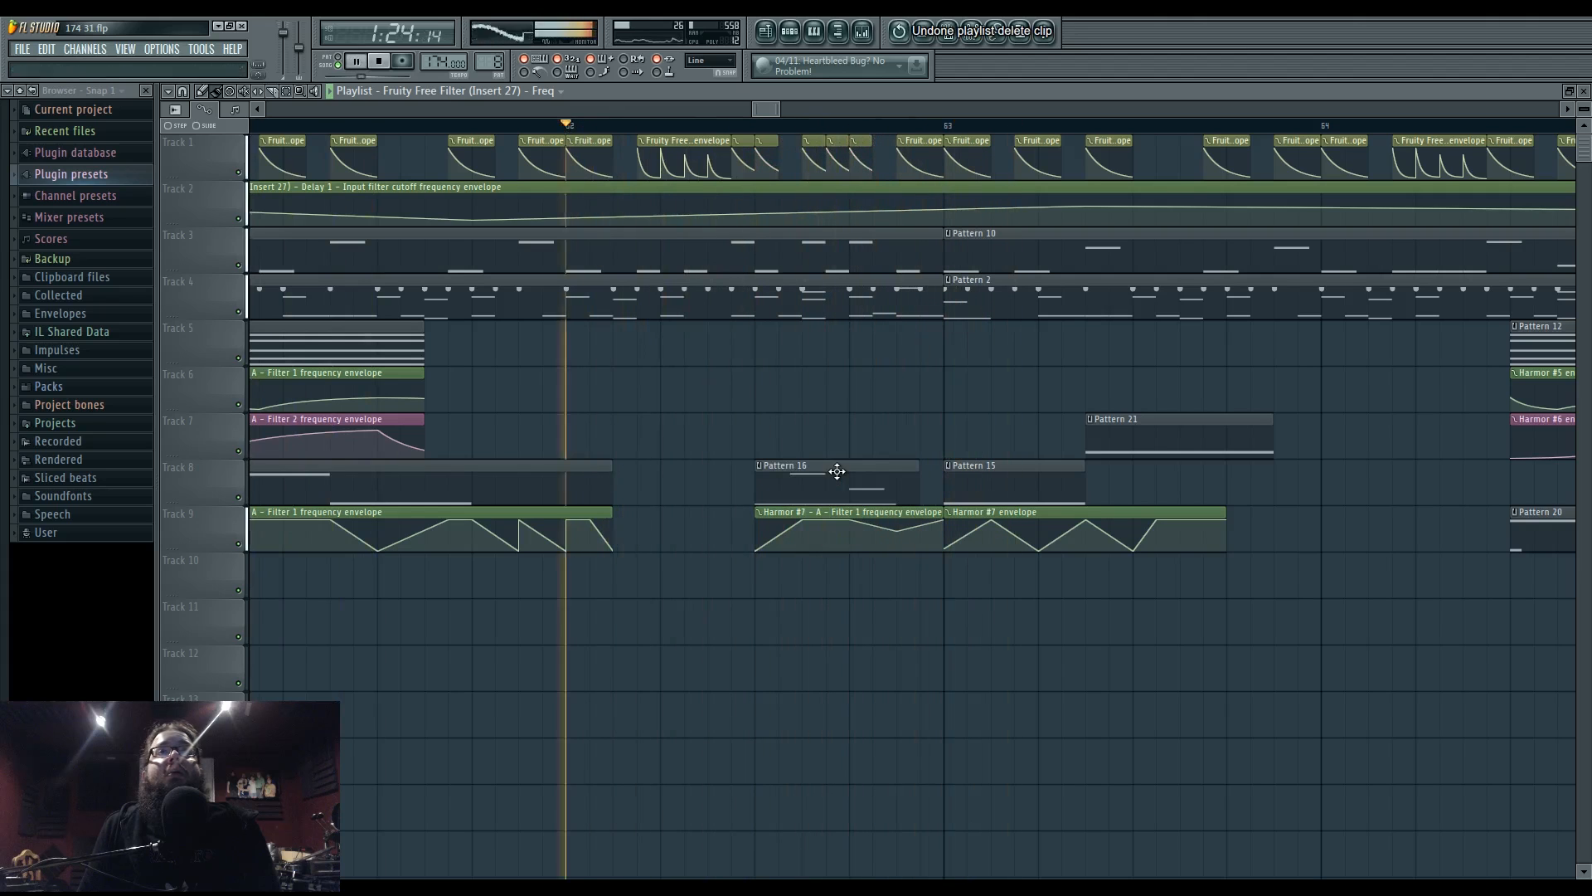
- Make Pattern 16 unique, shorten its D6 note, and drag the D5 note down to D4
right_click(757, 469)
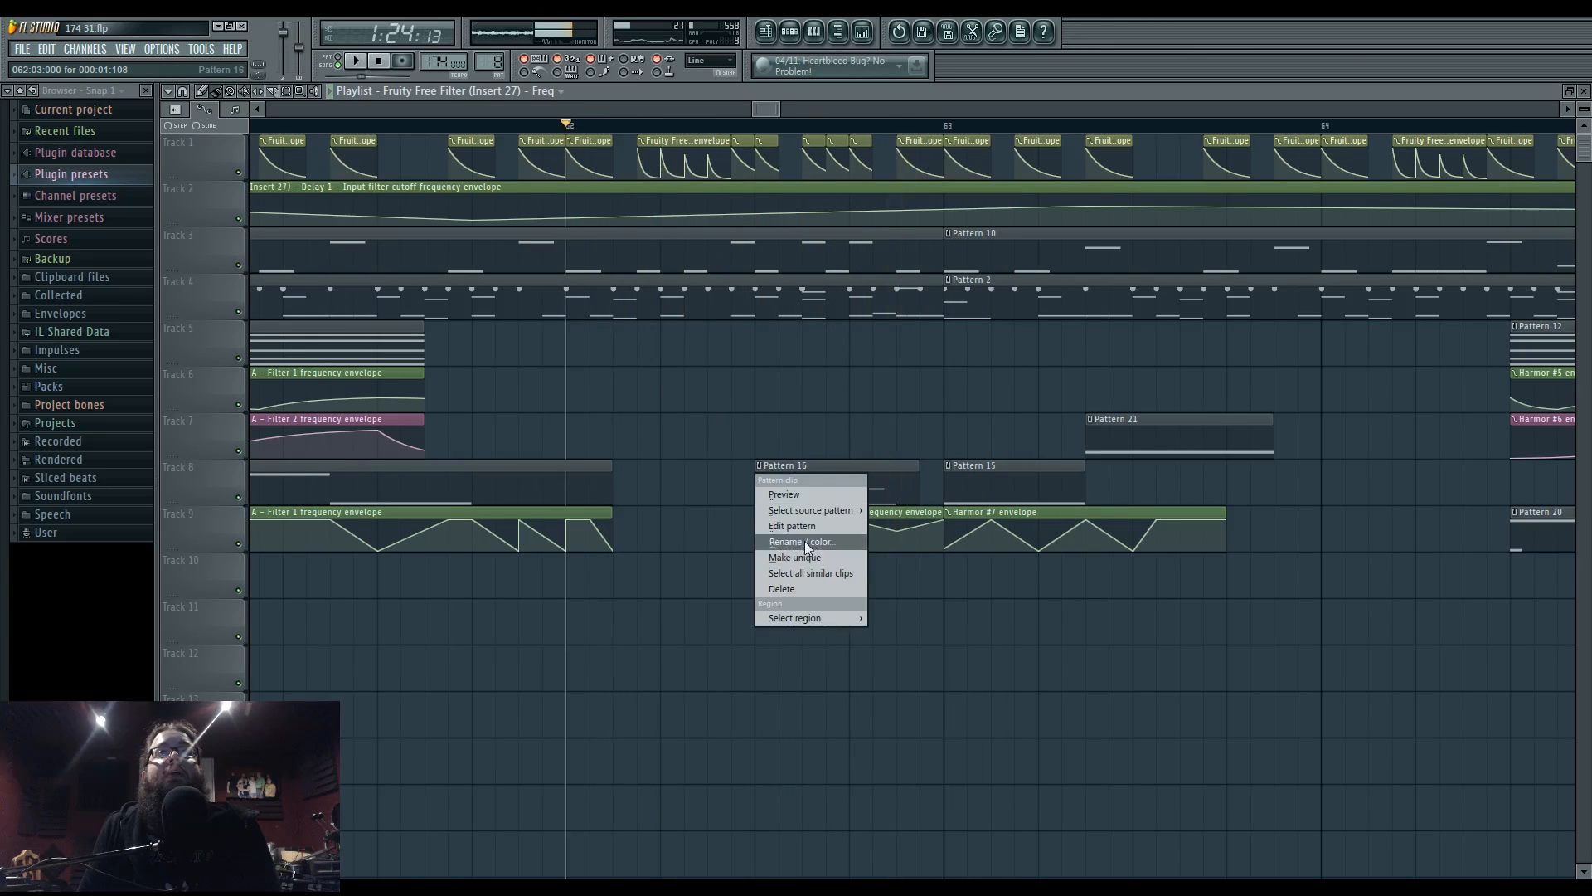
click(805, 554)
double_click(800, 461)
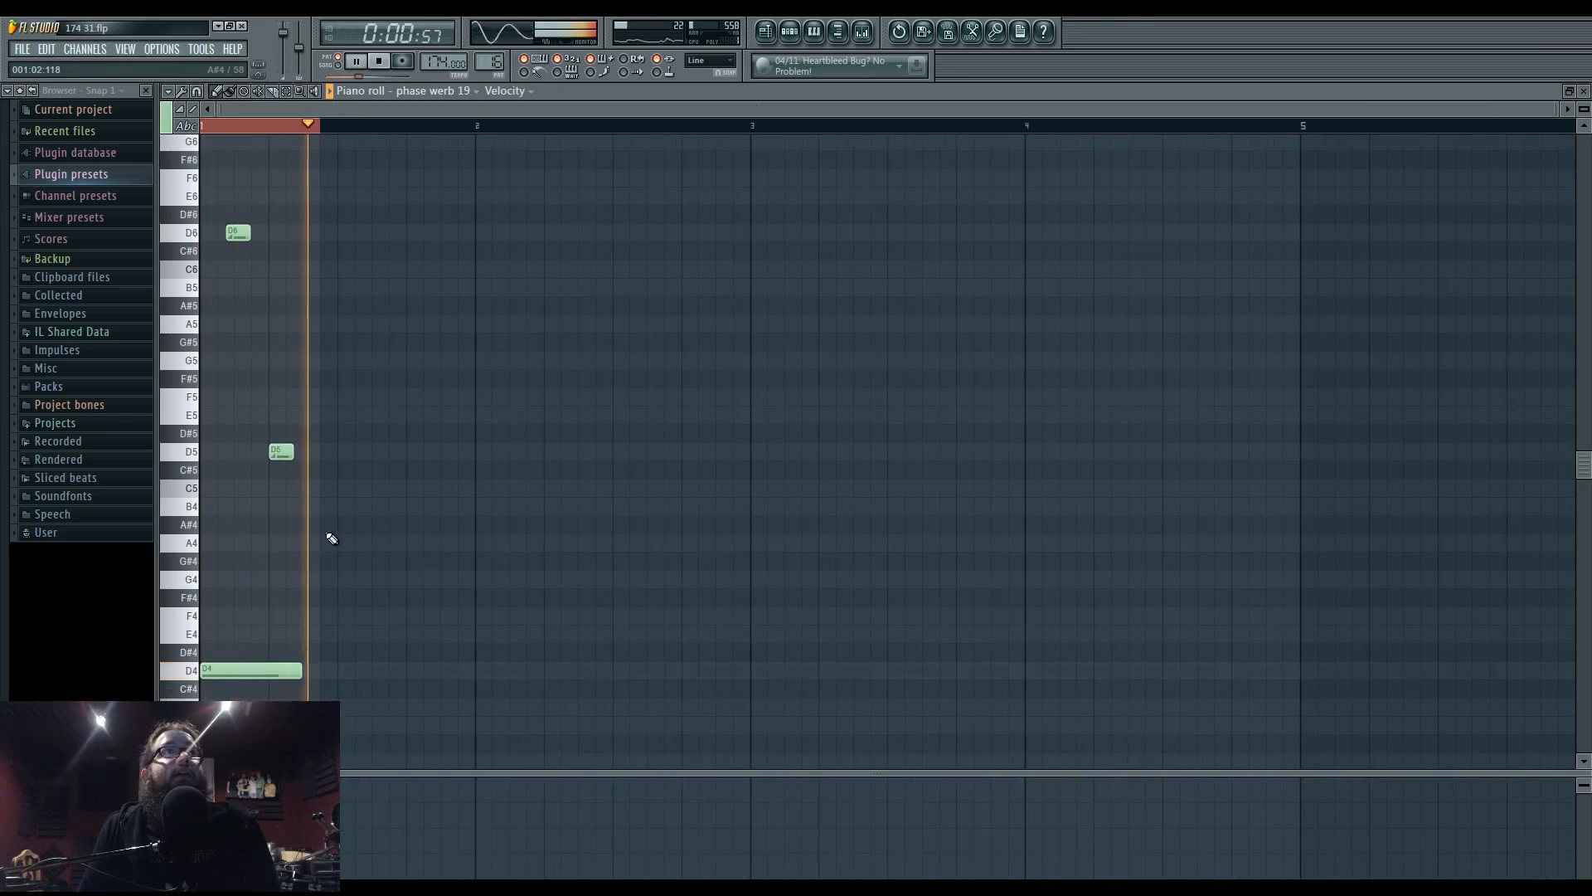
scroll(398, 539, up, 3)
scroll(329, 531, down, 2)
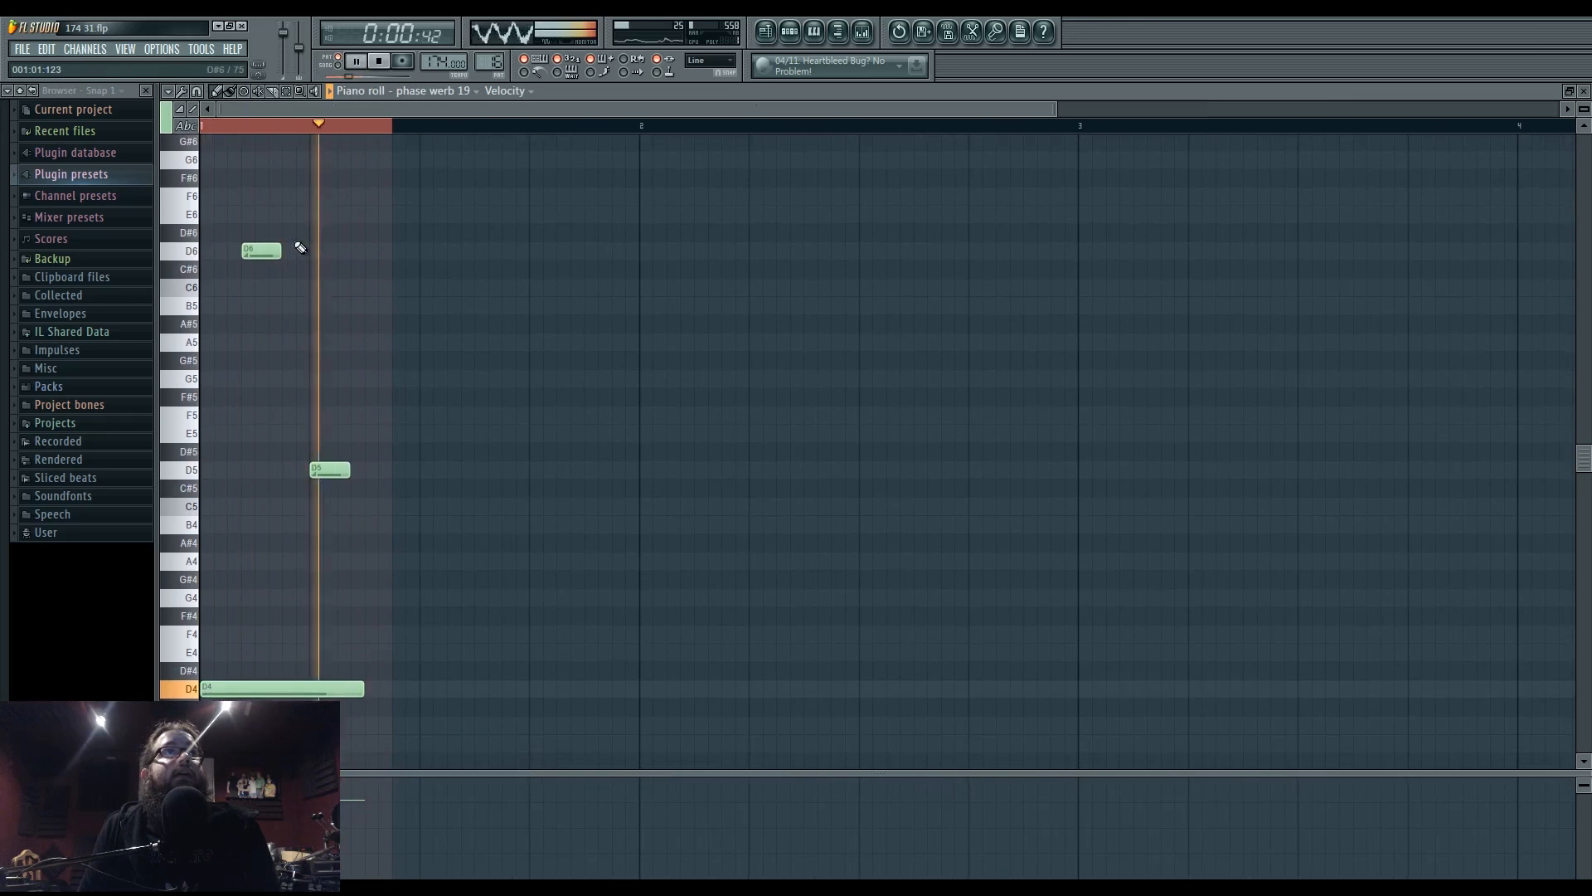
drag(282, 254, 267, 254)
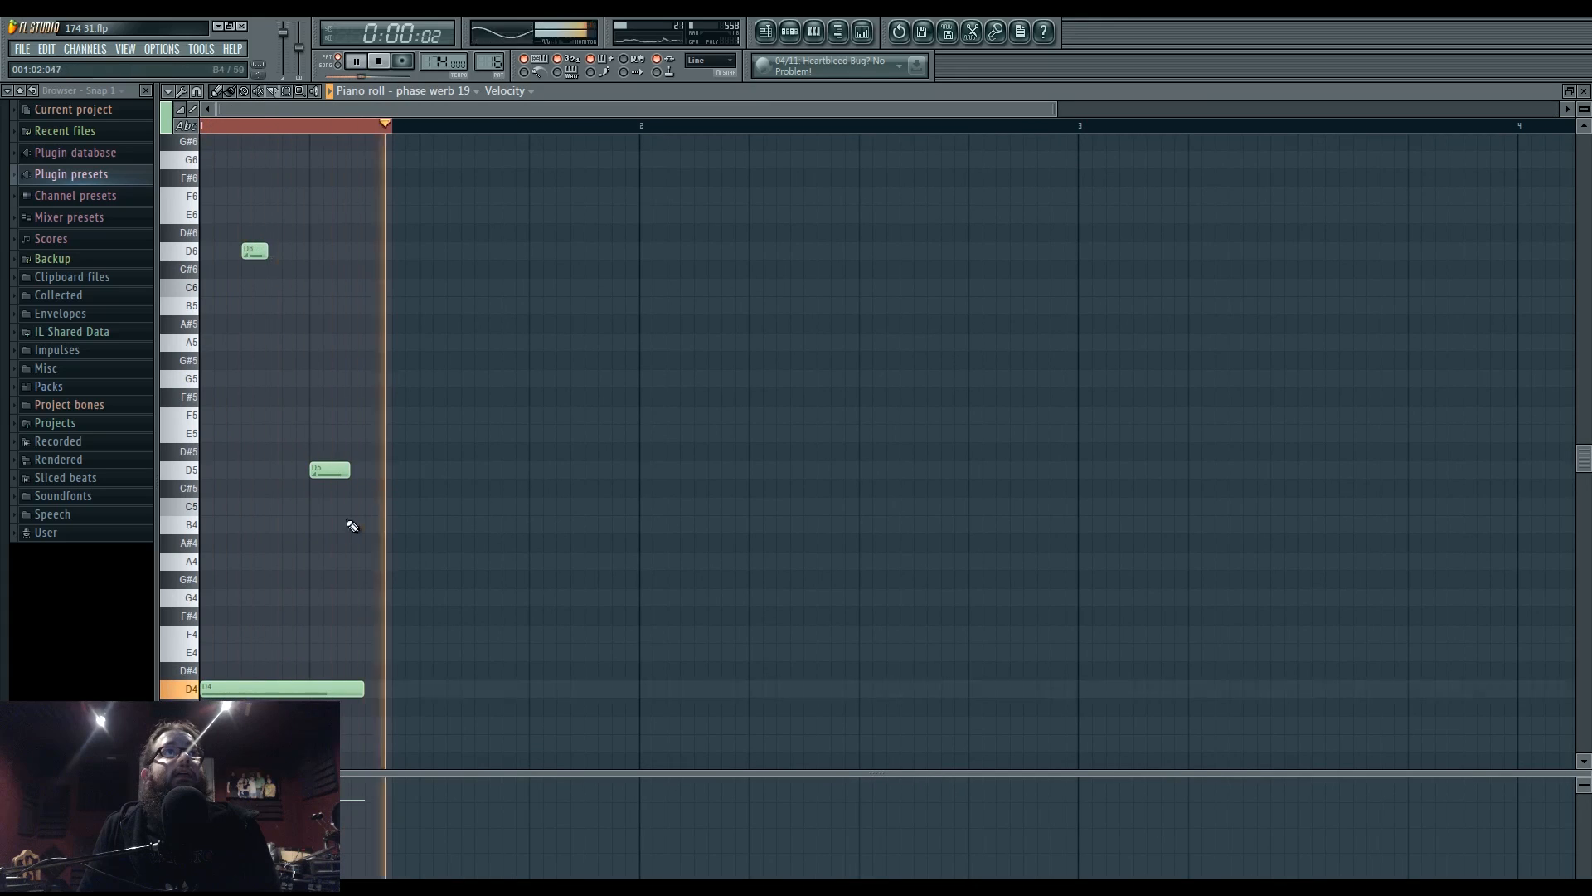
drag(334, 470, 310, 691)
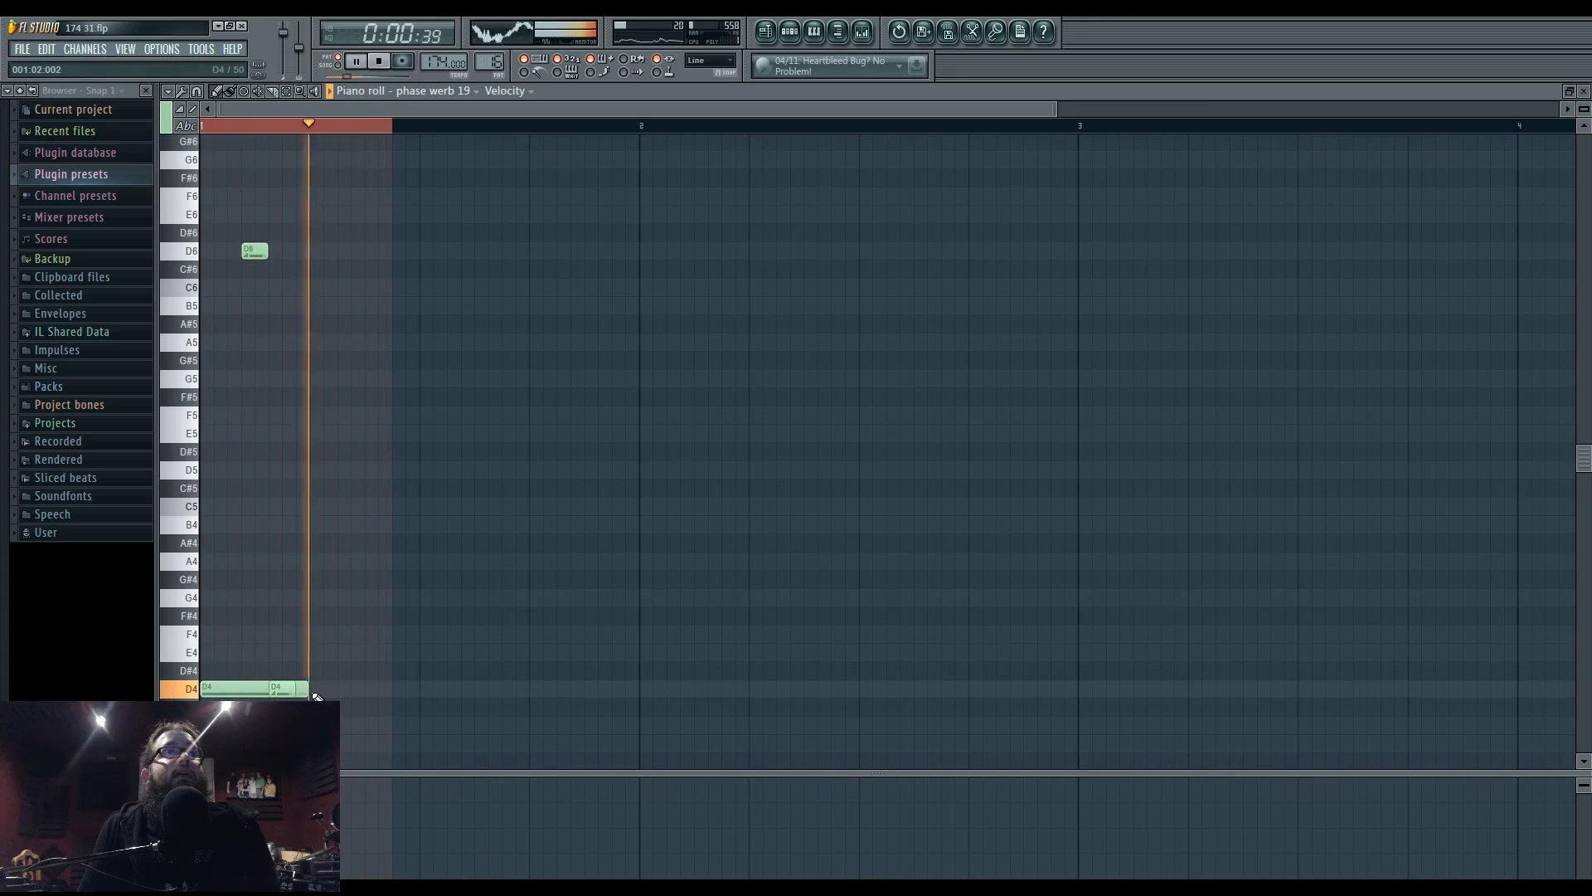
- Play the arrangement from bar 62 to hear the ending section
click(766, 32)
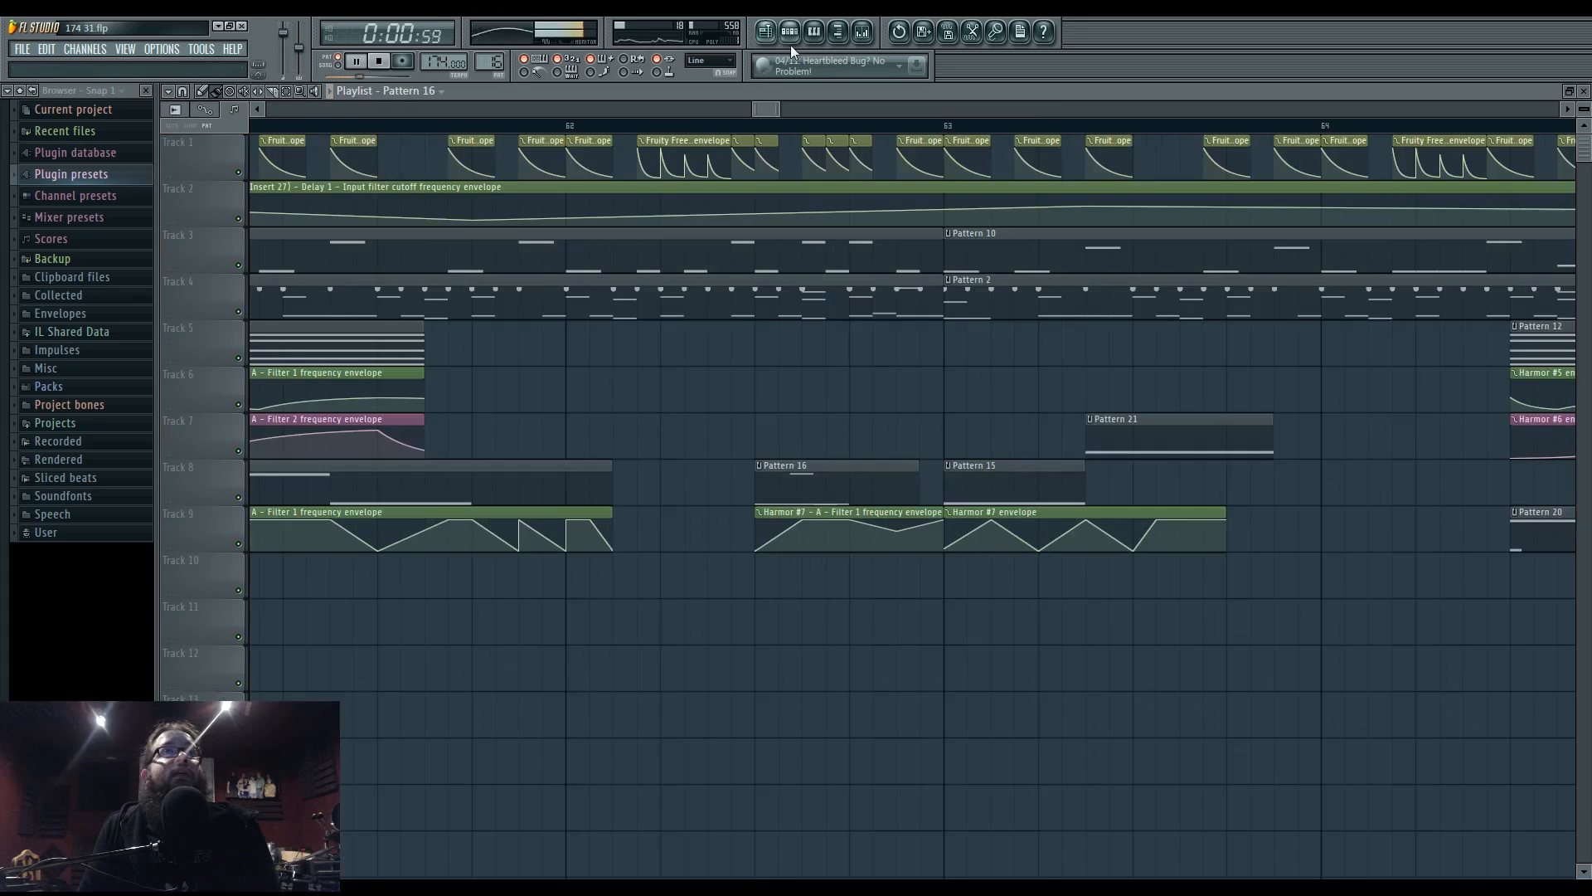
click(761, 133)
click(758, 130)
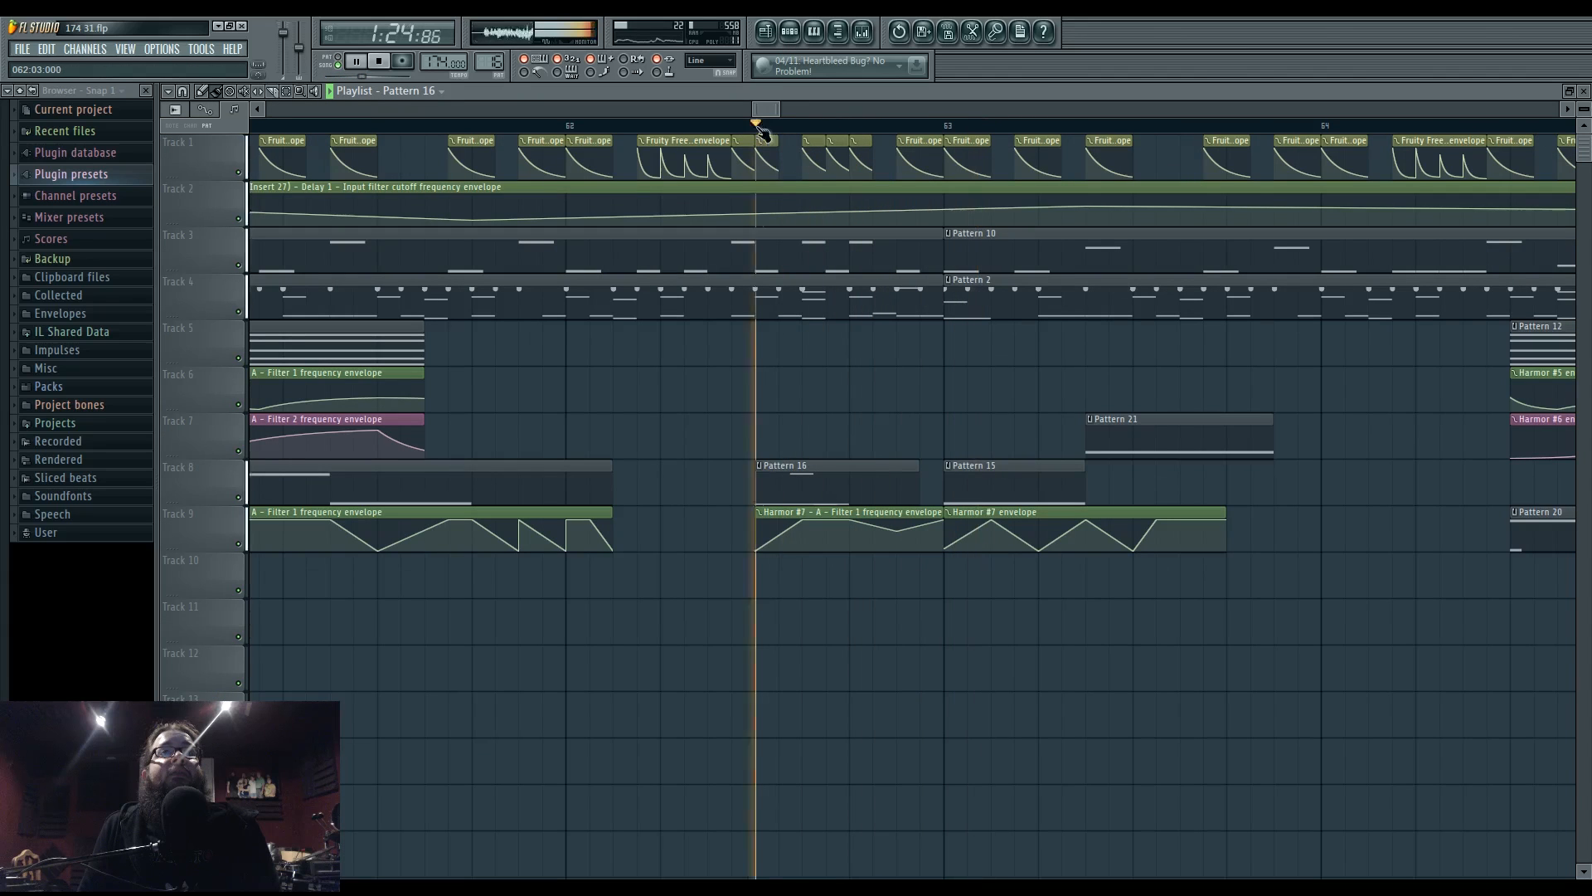
click(566, 133)
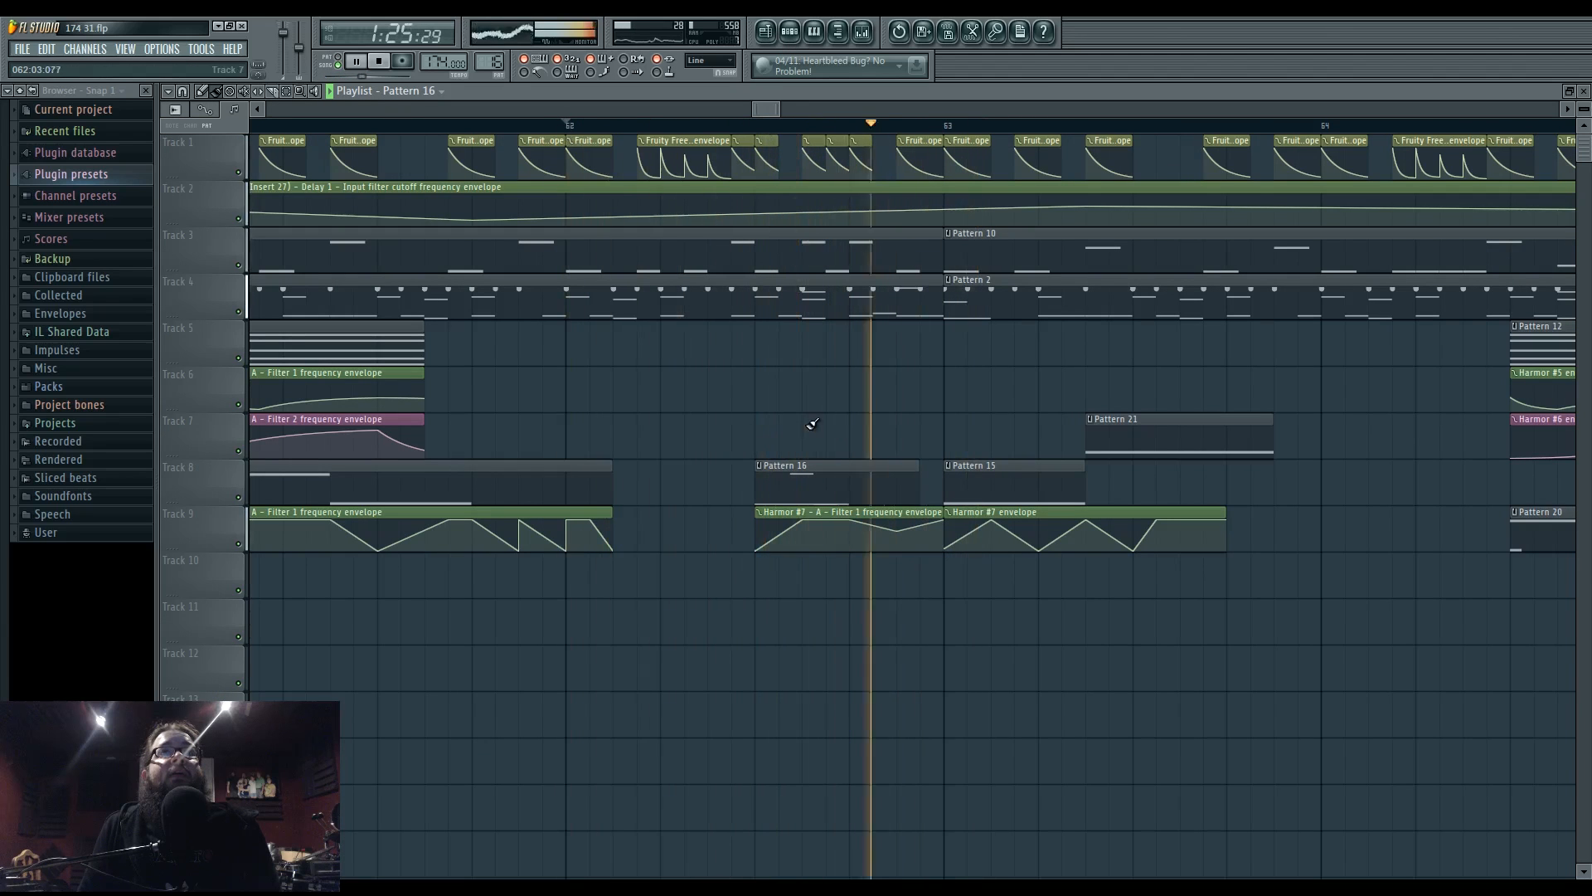
drag(940, 416, 838, 402)
key(space)
key(space)
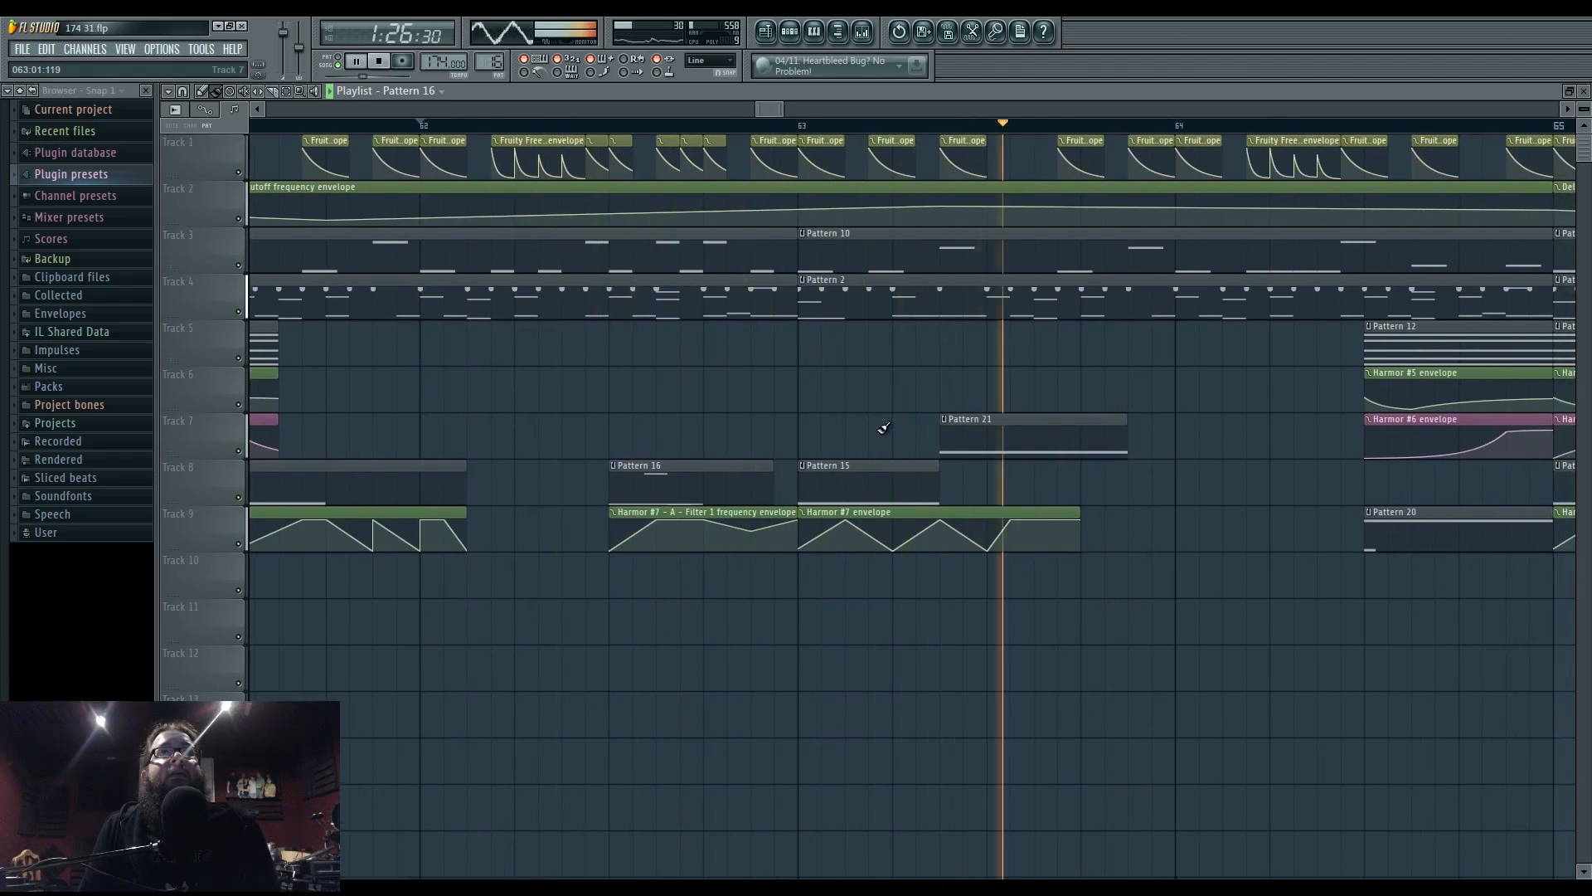
key(space)
key(space)
- Replace Pattern 15 on Track 8 with Pattern 21 at bar 63 and make it unique
right_click(911, 471)
key(space)
drag(988, 426, 845, 473)
drag(744, 430, 899, 403)
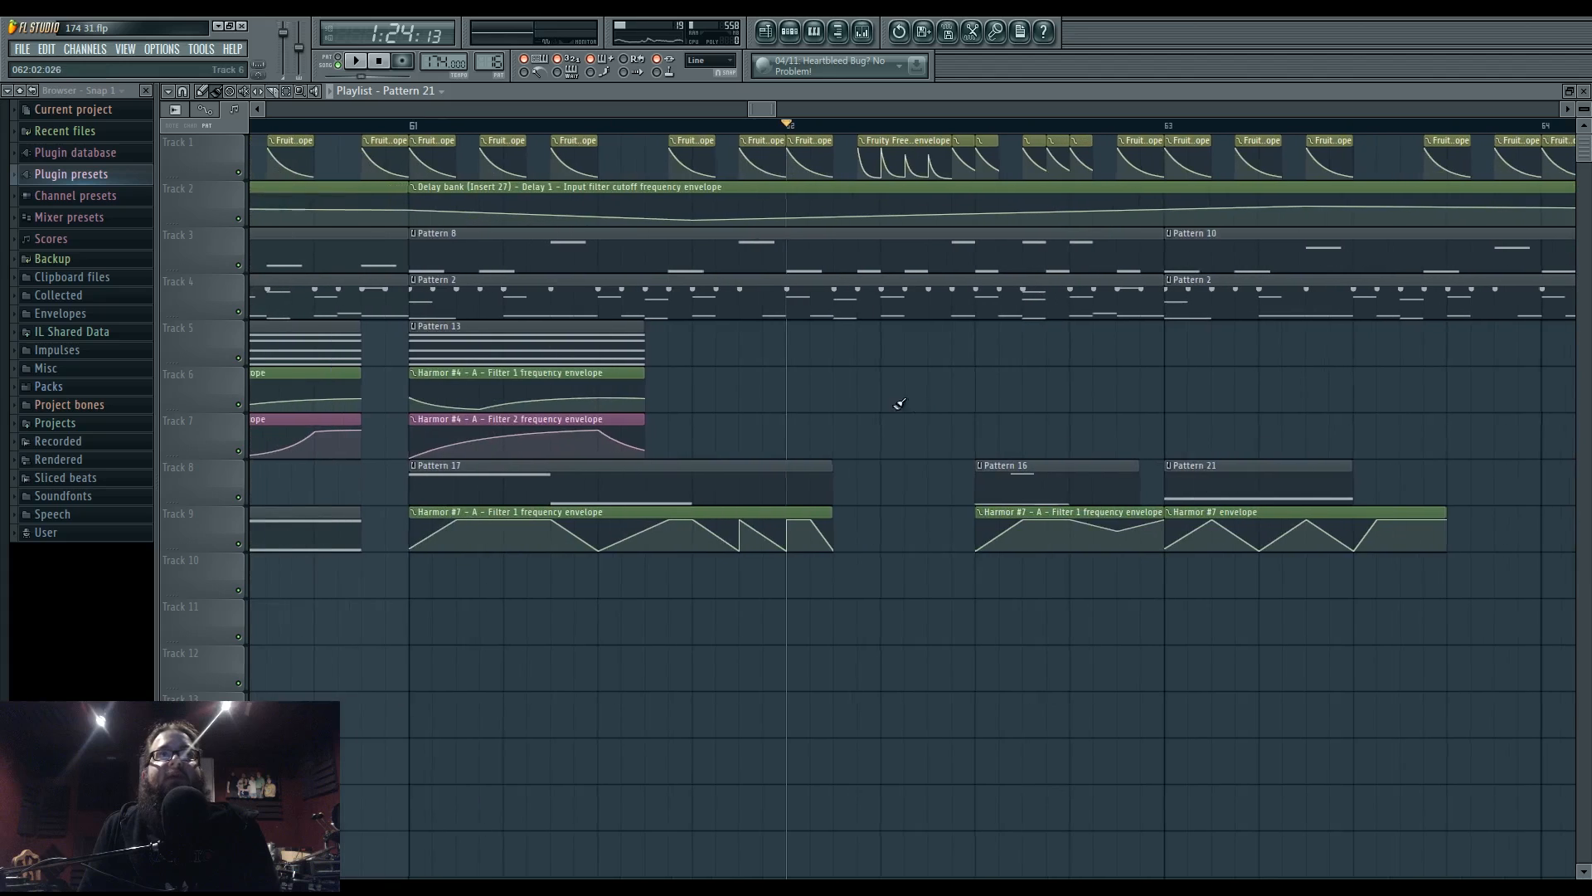
scroll(825, 448, down, 4)
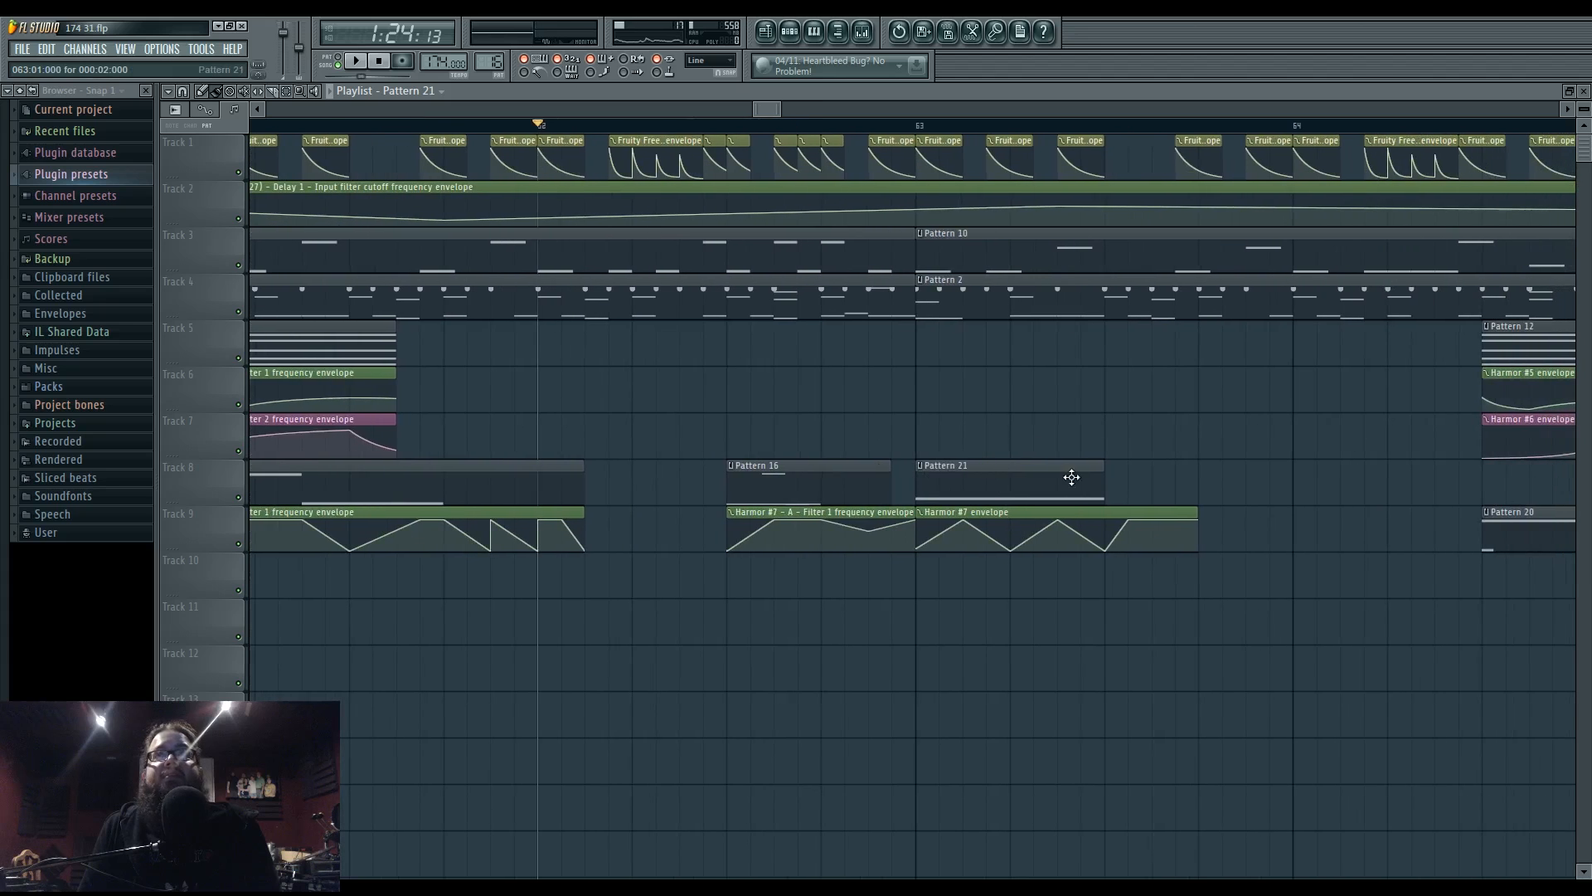
click(922, 465)
click(972, 543)
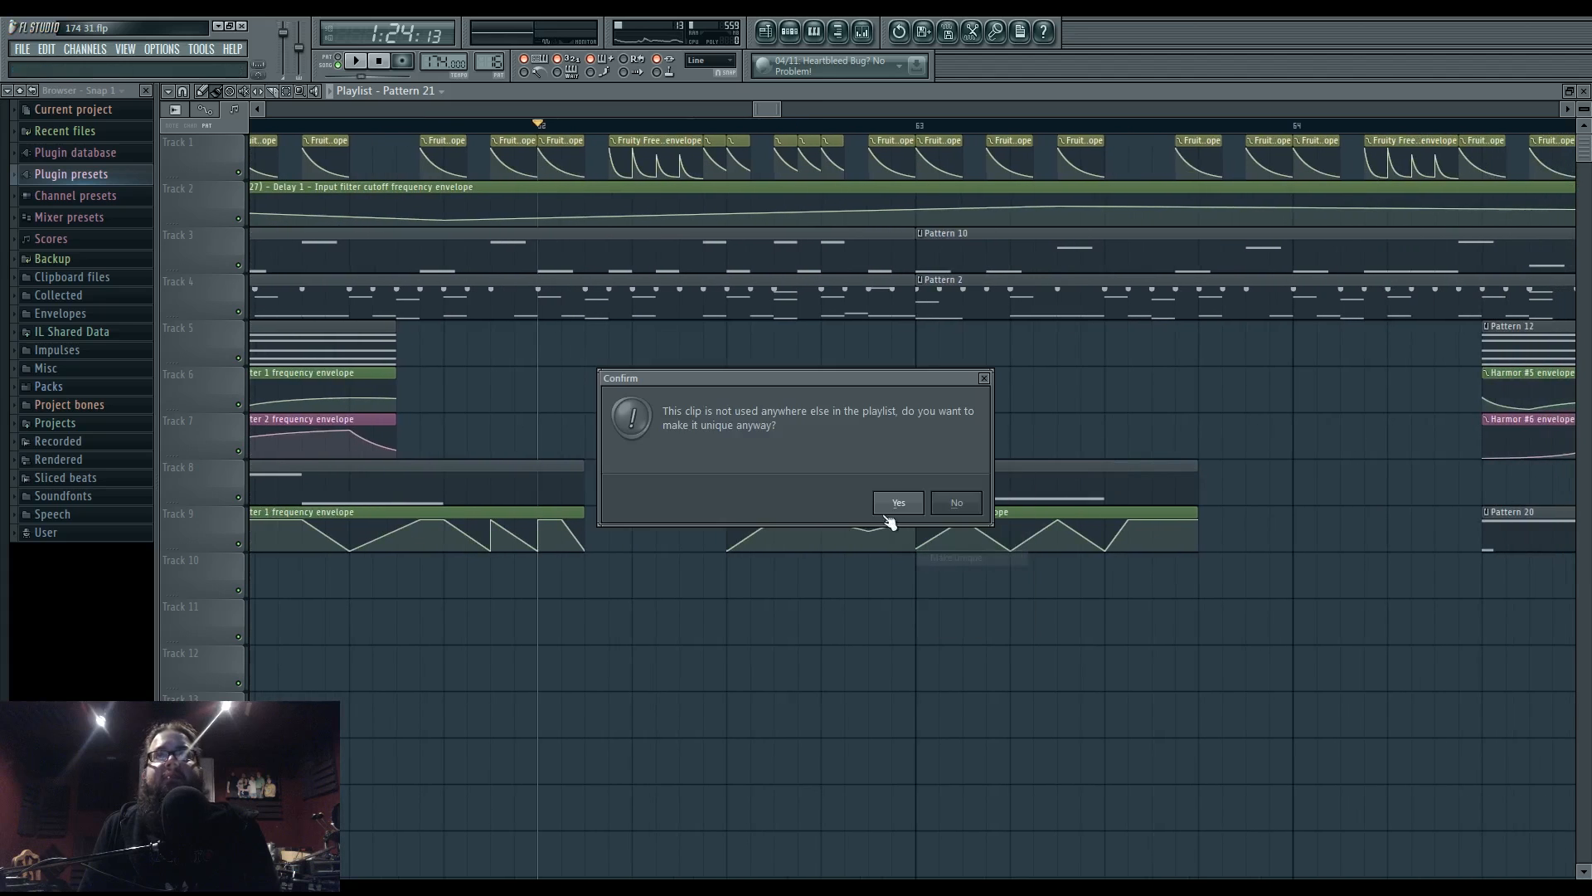
click(955, 503)
- Drop both Pattern 21 notes an octave to D5 and D4, then stop playback
double_click(956, 464)
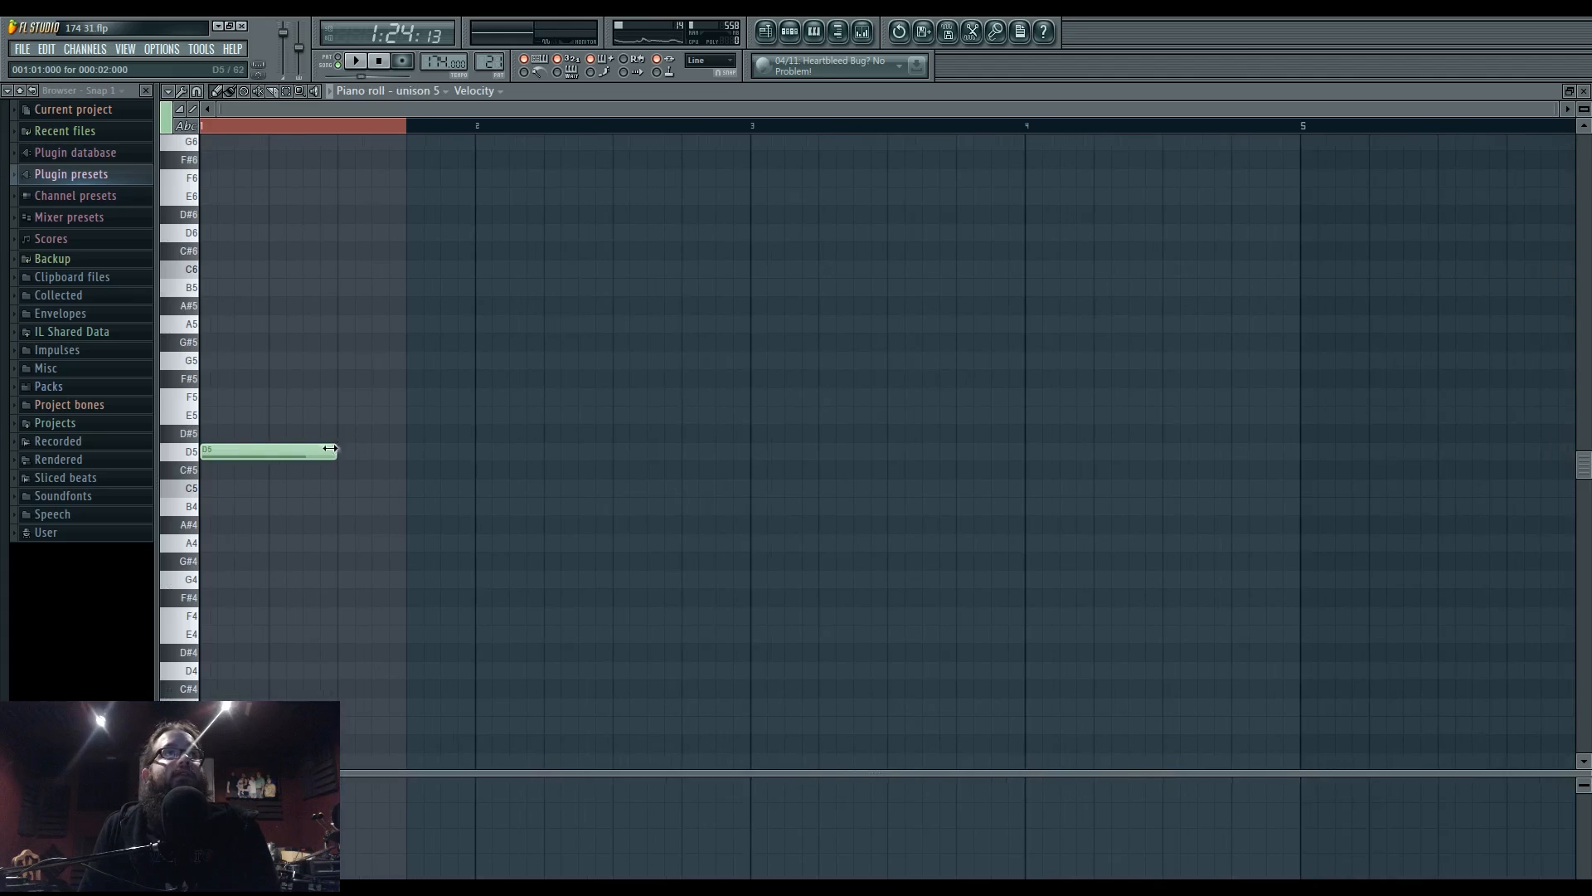
drag(276, 225, 488, 576)
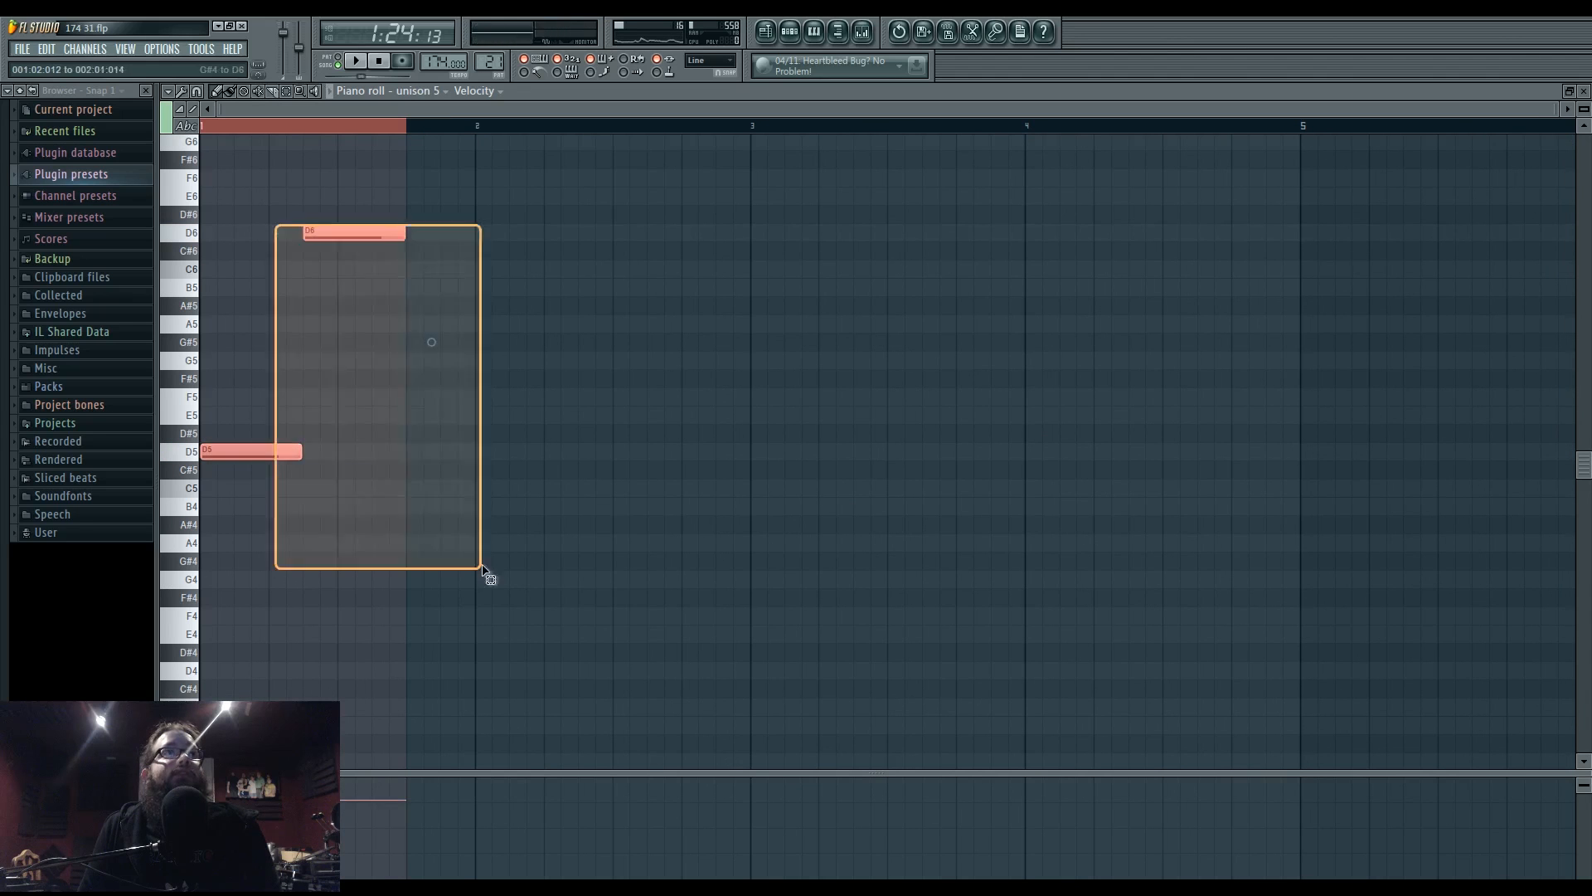
key(ctrl+Down)
click(354, 63)
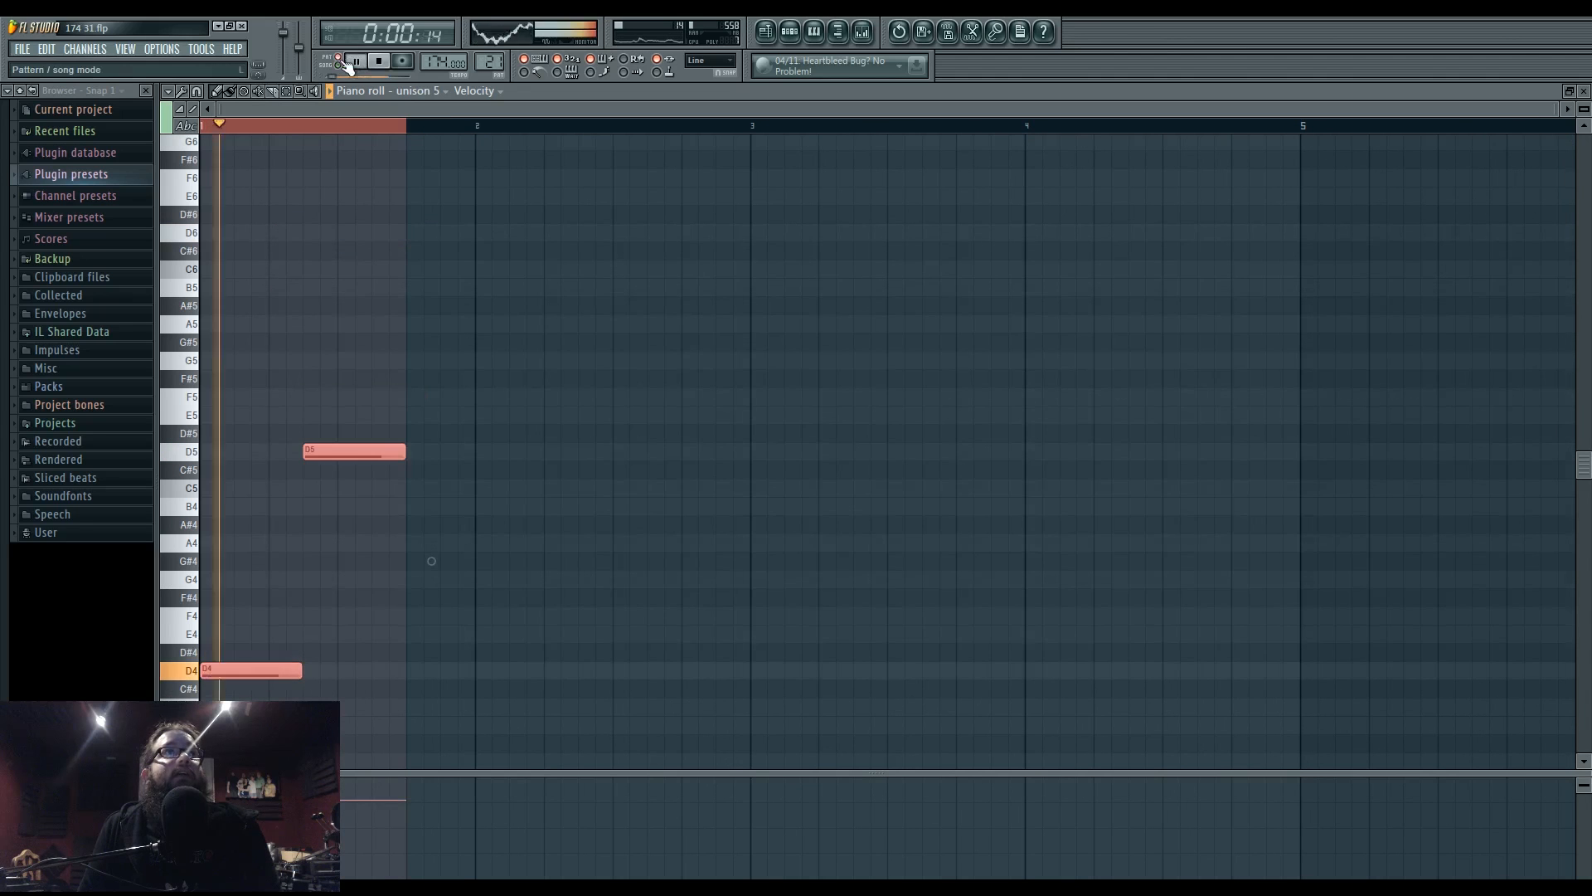
click(437, 454)
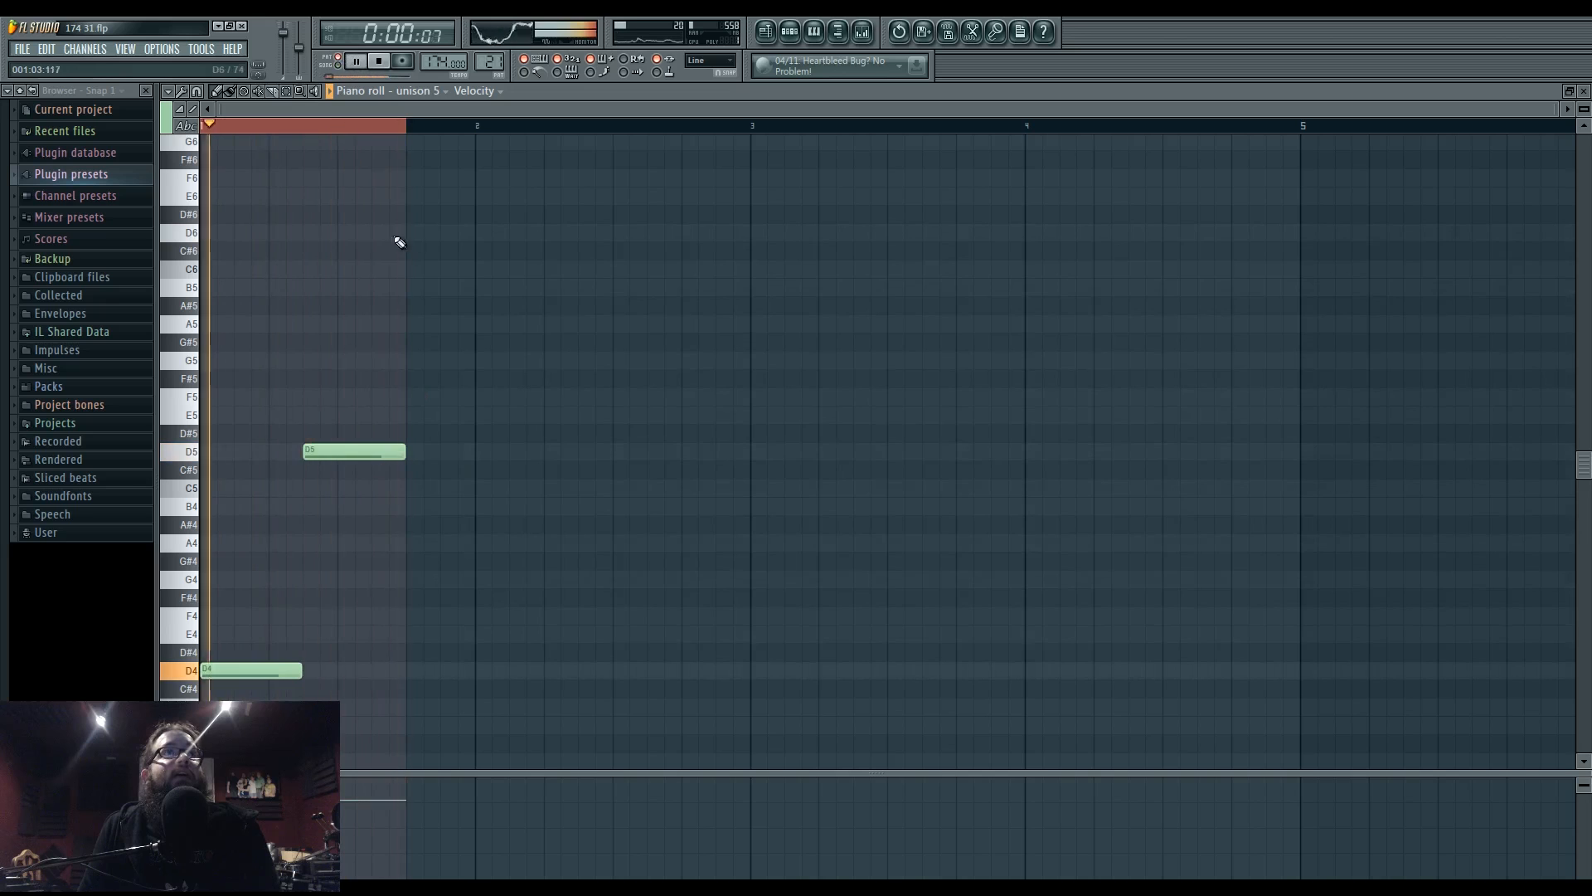
key(ctrl+a)
key(shift+Down)
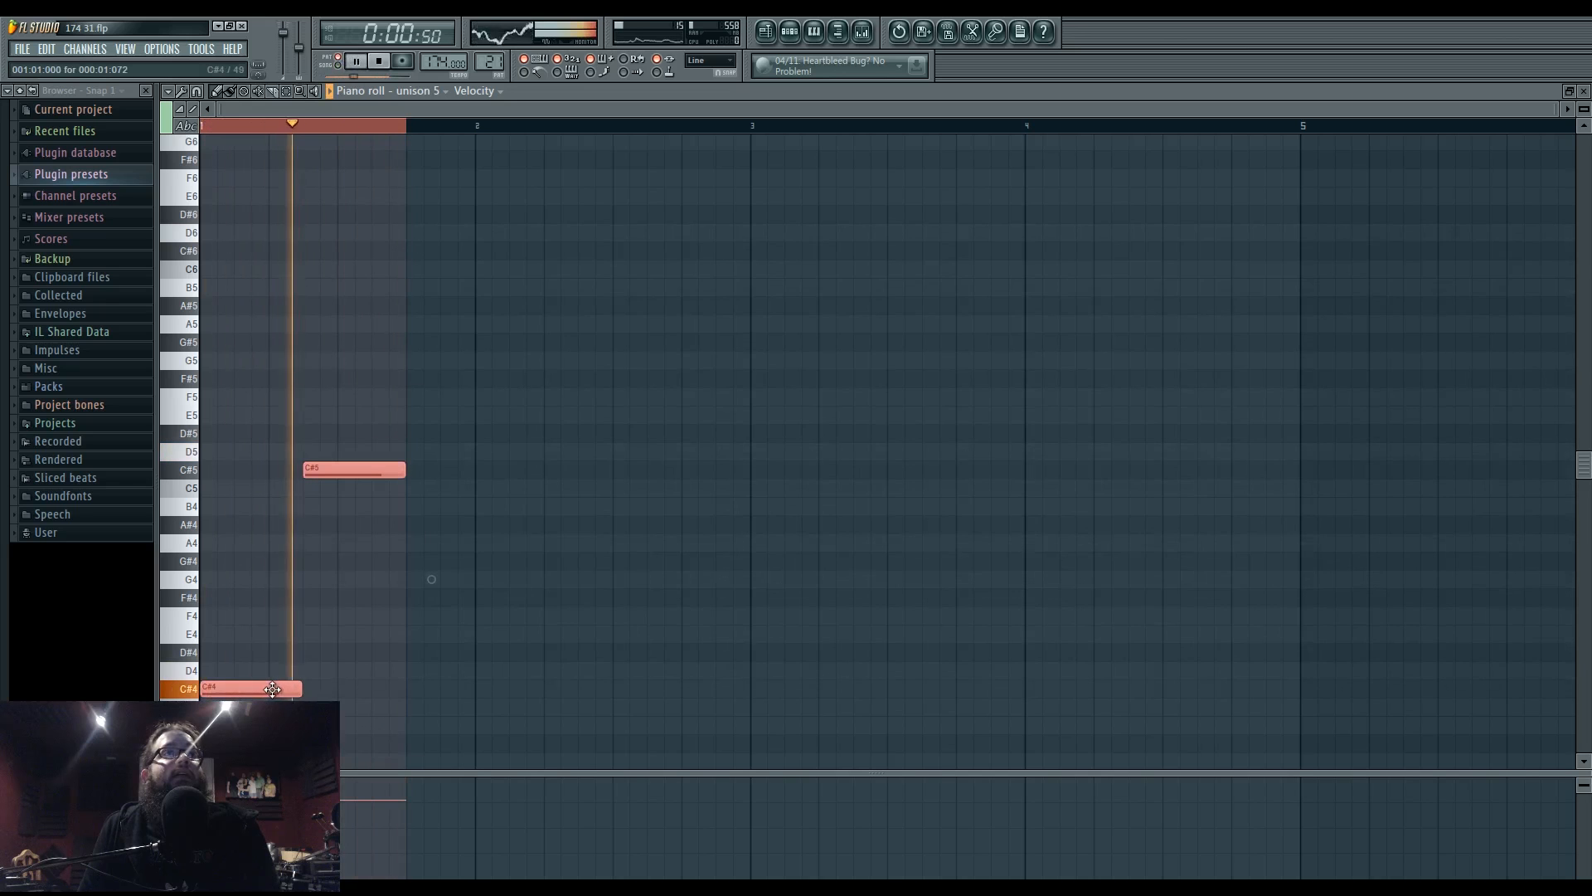
key(shift+Up)
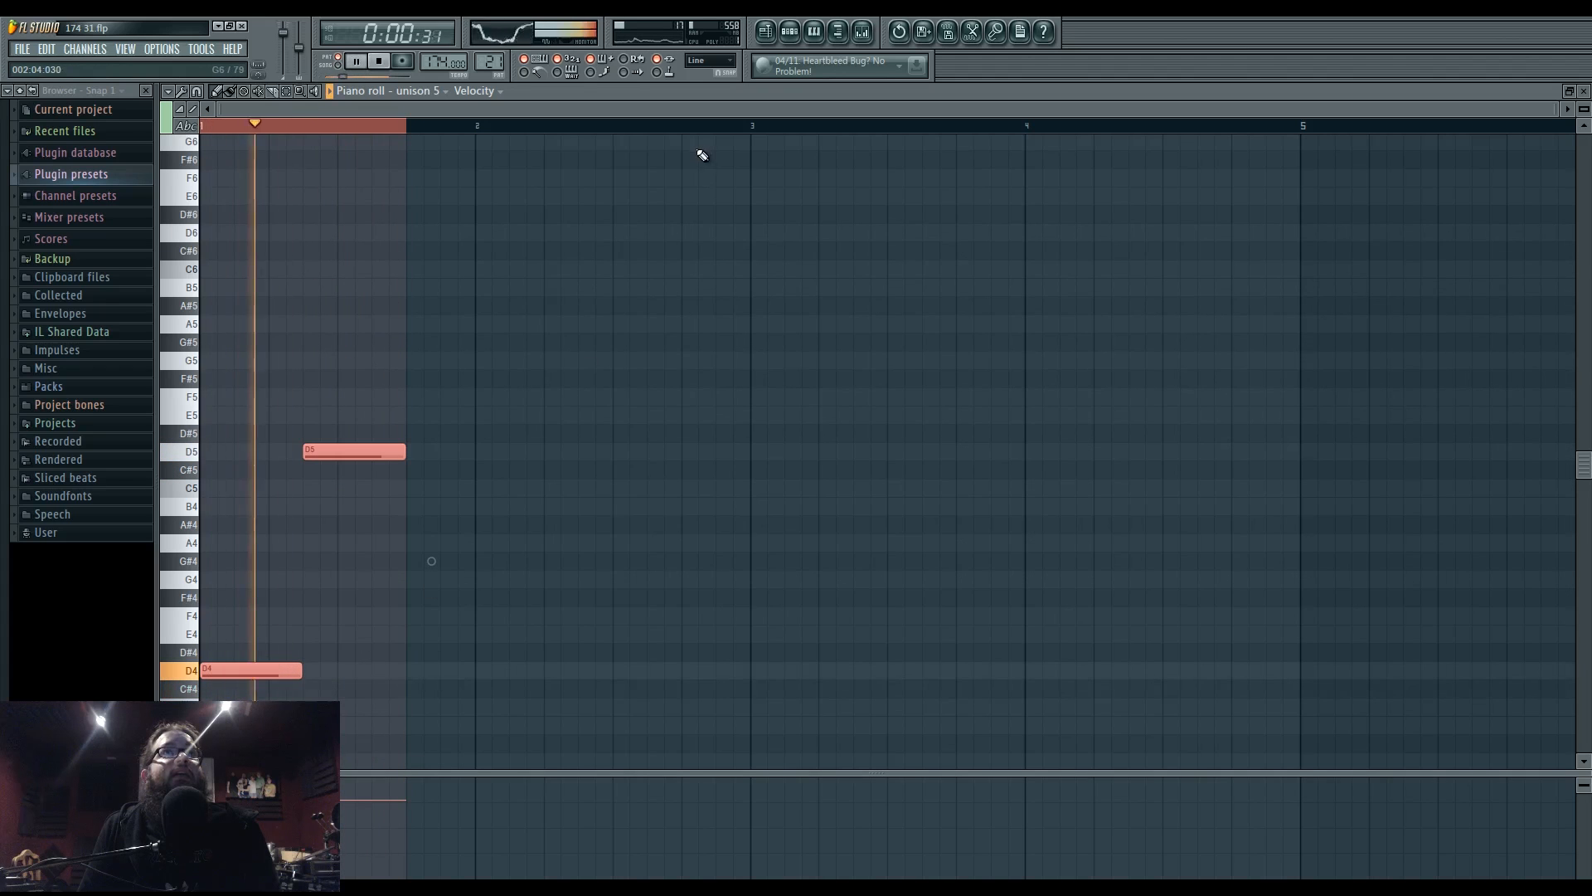
click(764, 31)
key(space)
click(789, 31)
- Audition the unison 5 Harmor sound with a test note, then play the playlist
click(552, 708)
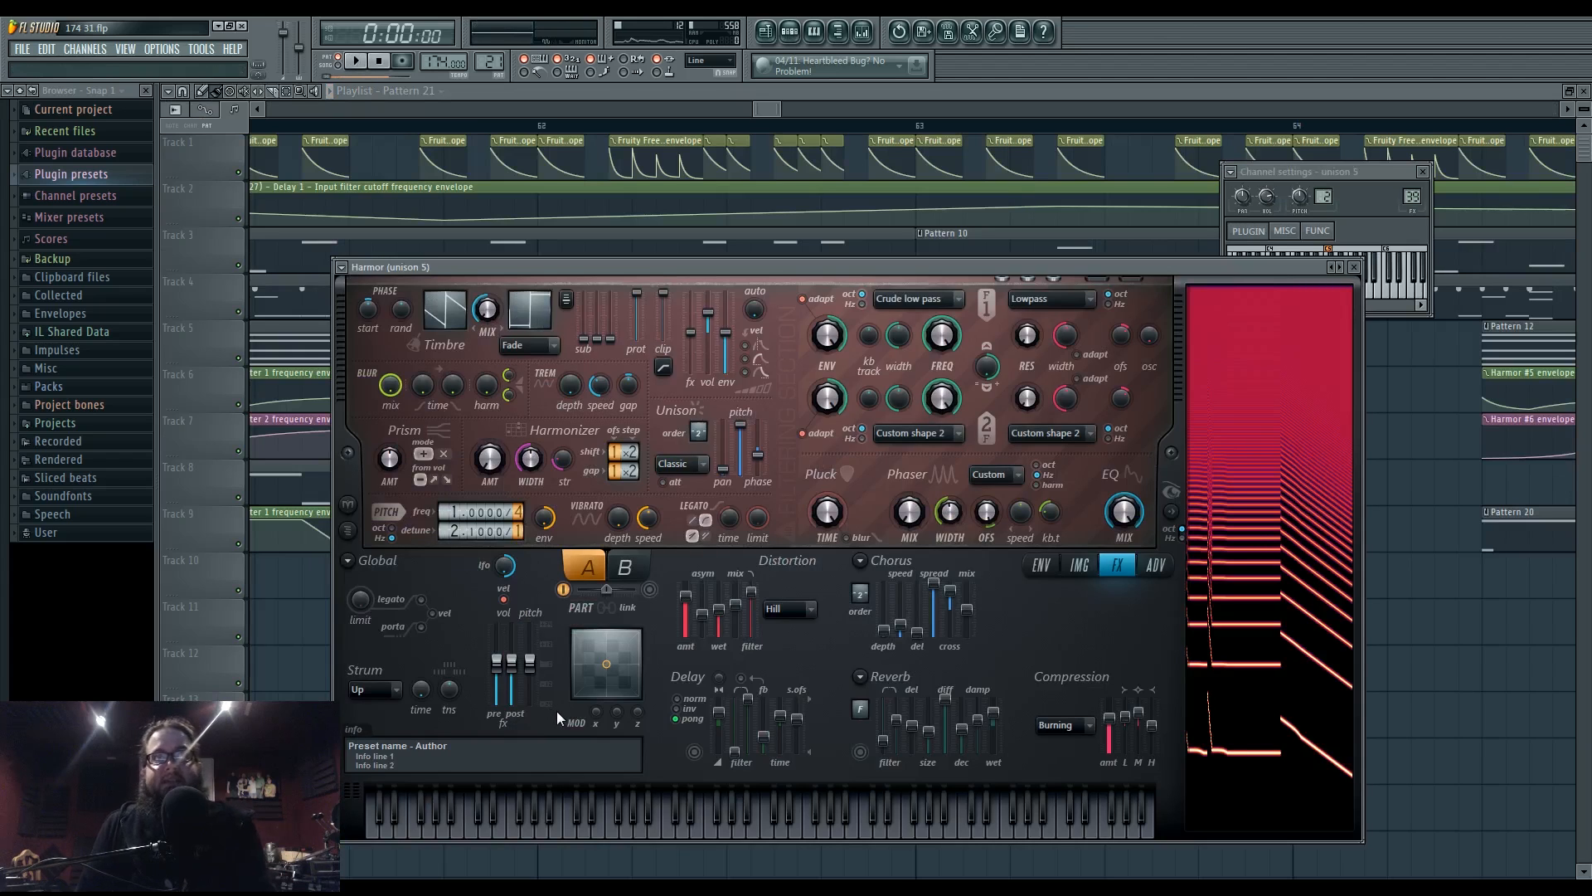
key(v)
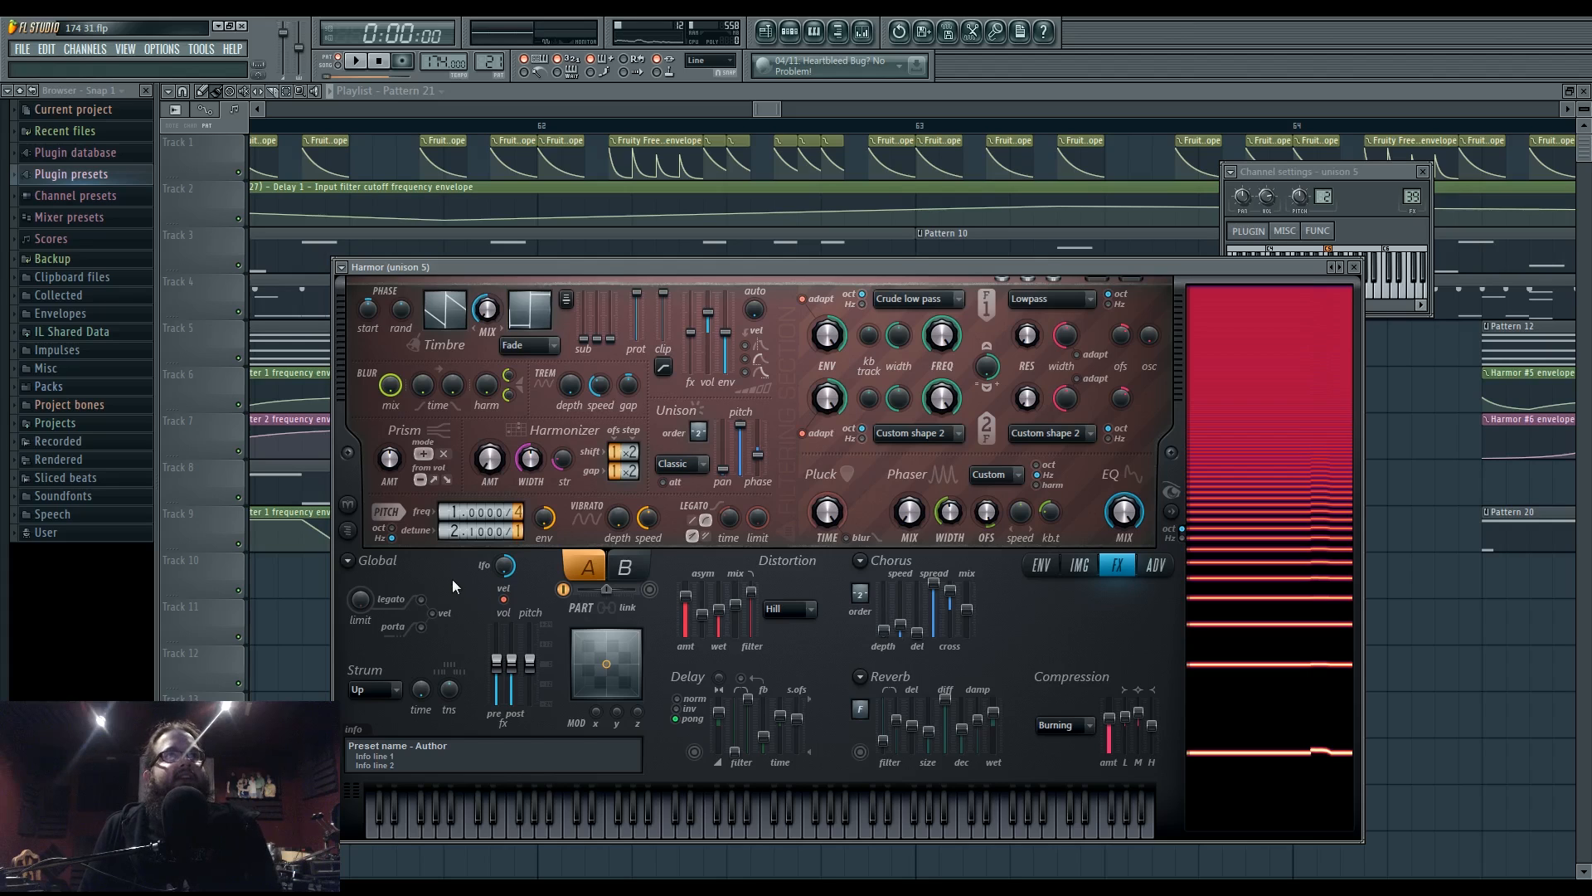
right_click(223, 586)
click(552, 609)
key(space)
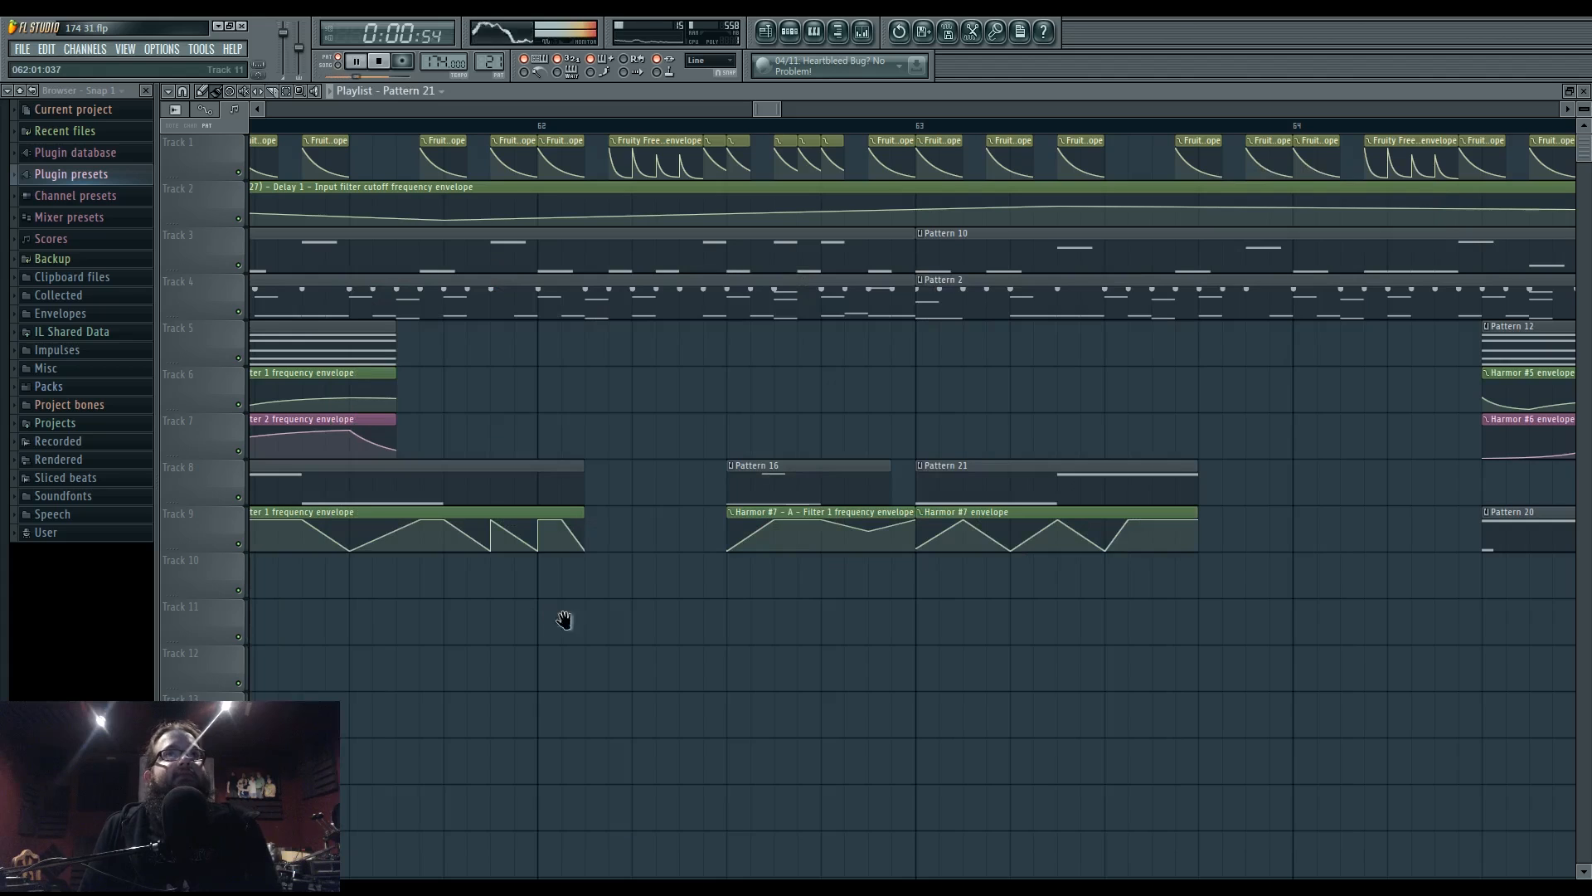
- In unison 5's piano roll, move the G5 note to F4 and add a short D5 note
drag(565, 620, 734, 614)
click(789, 32)
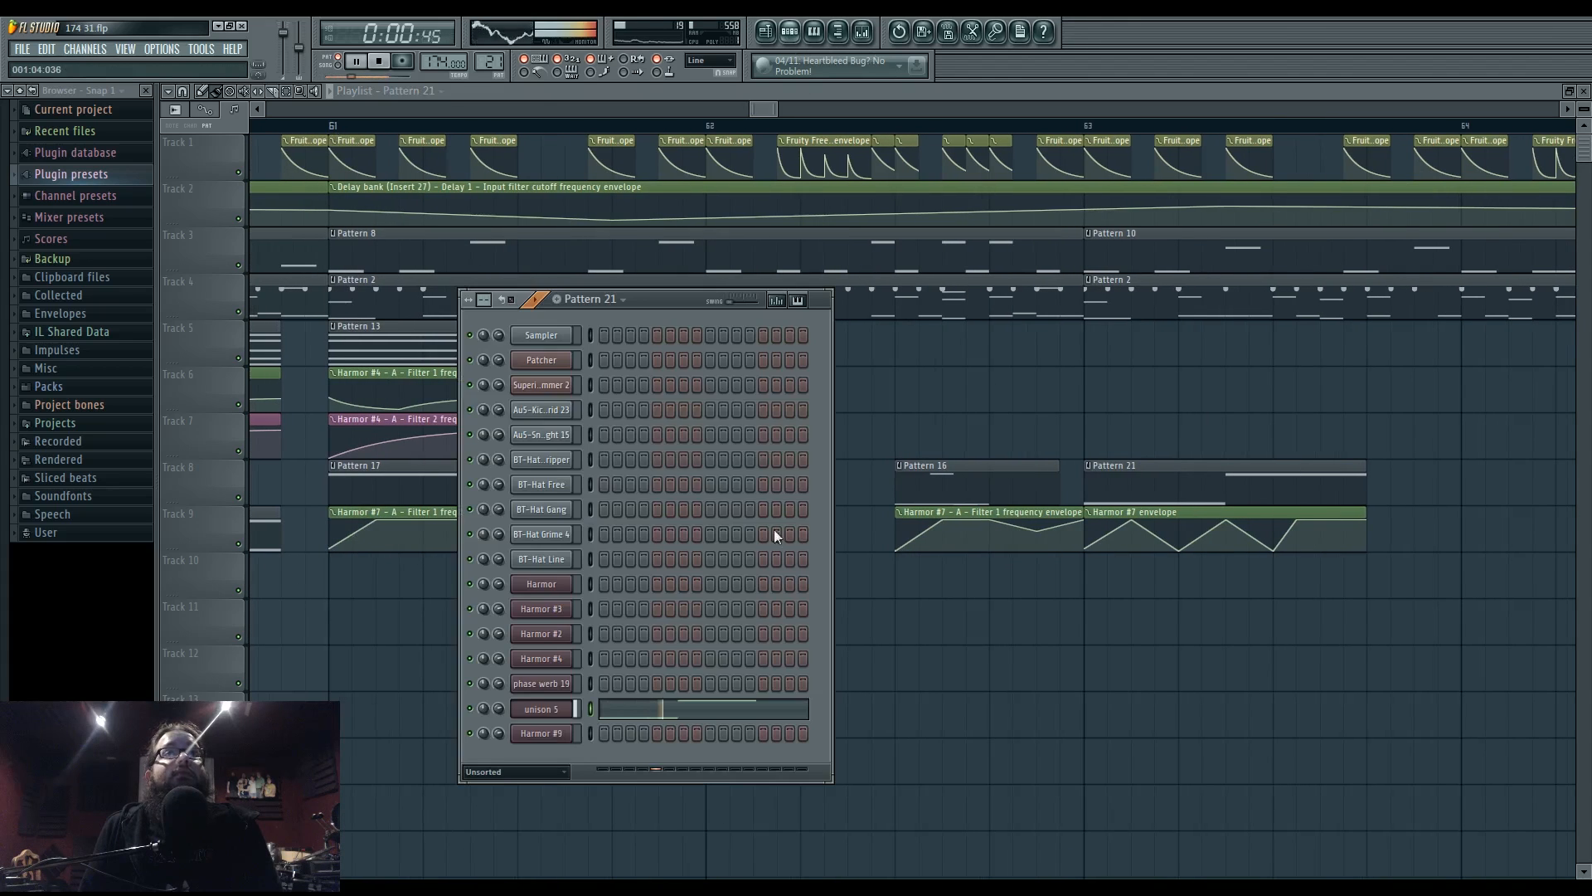
click(682, 713)
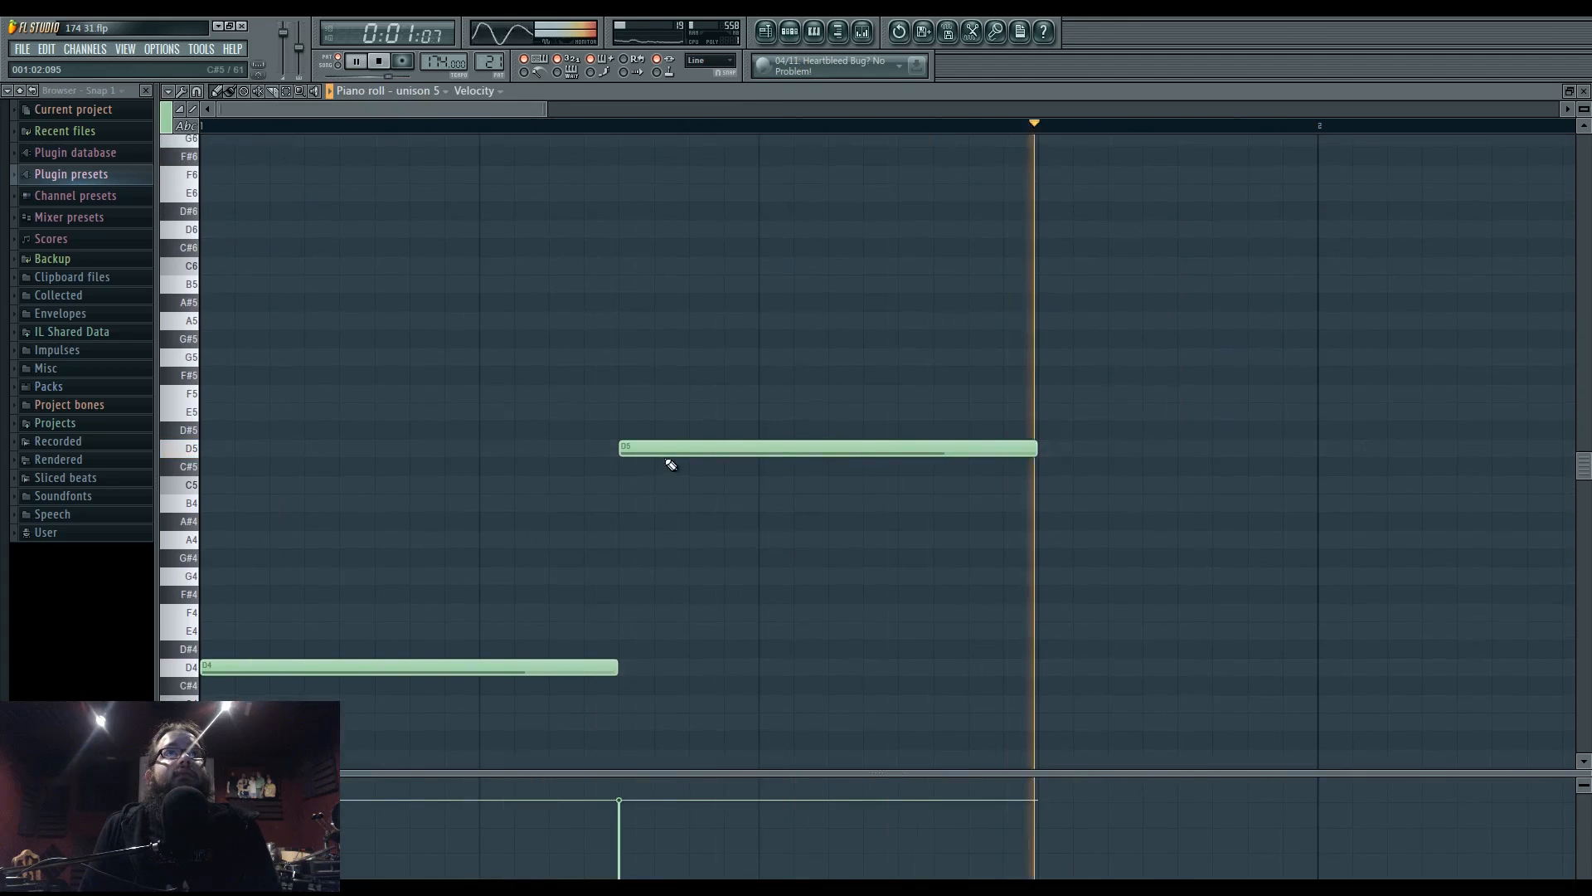
key(space)
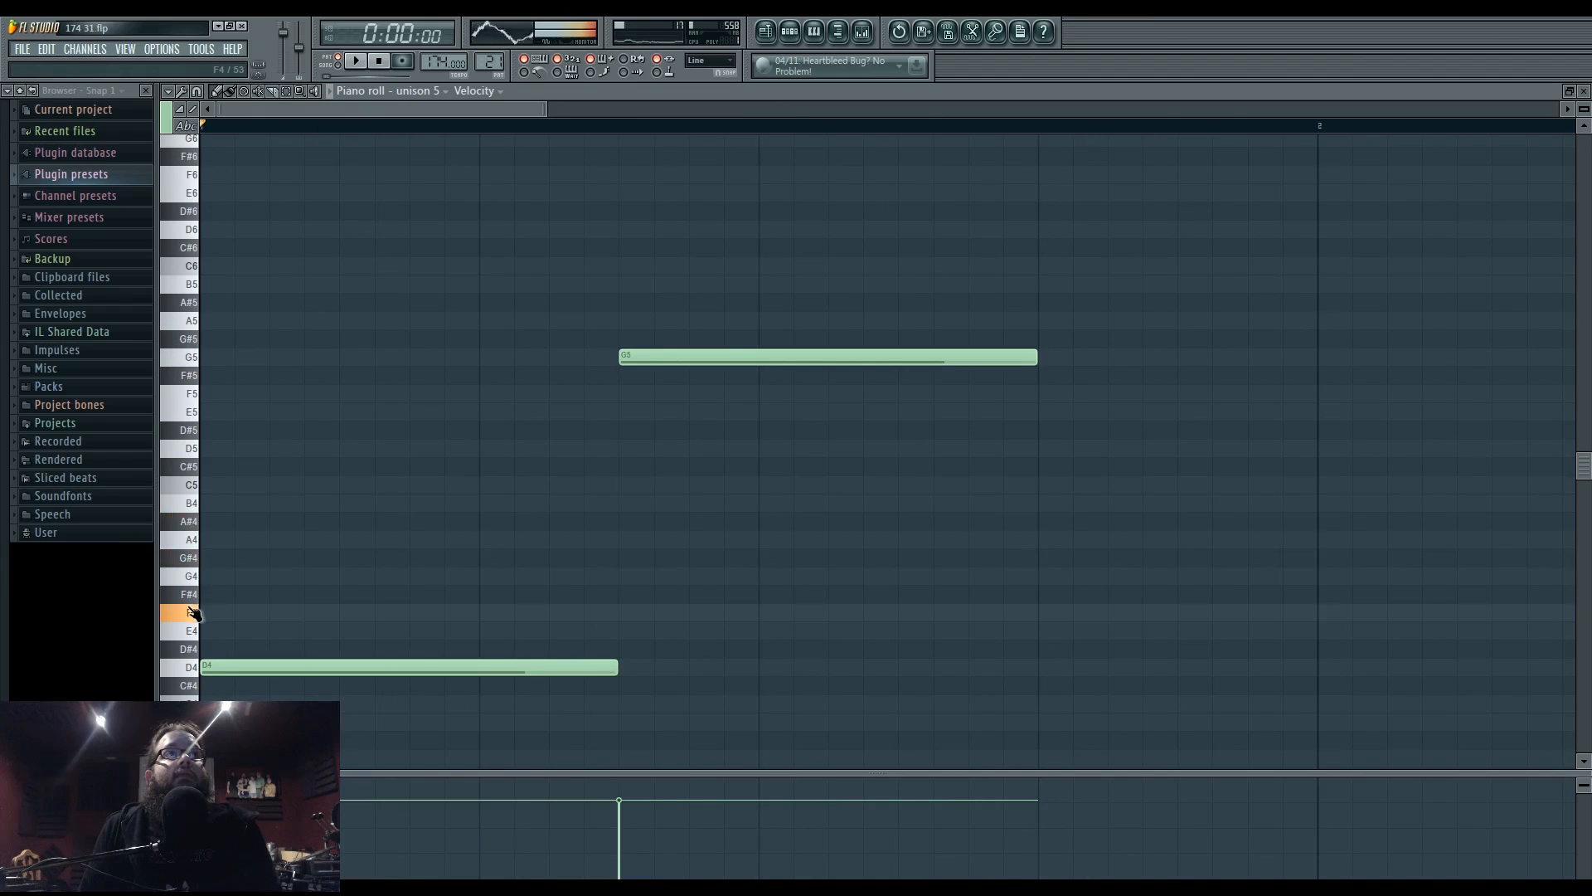
drag(678, 359, 677, 622)
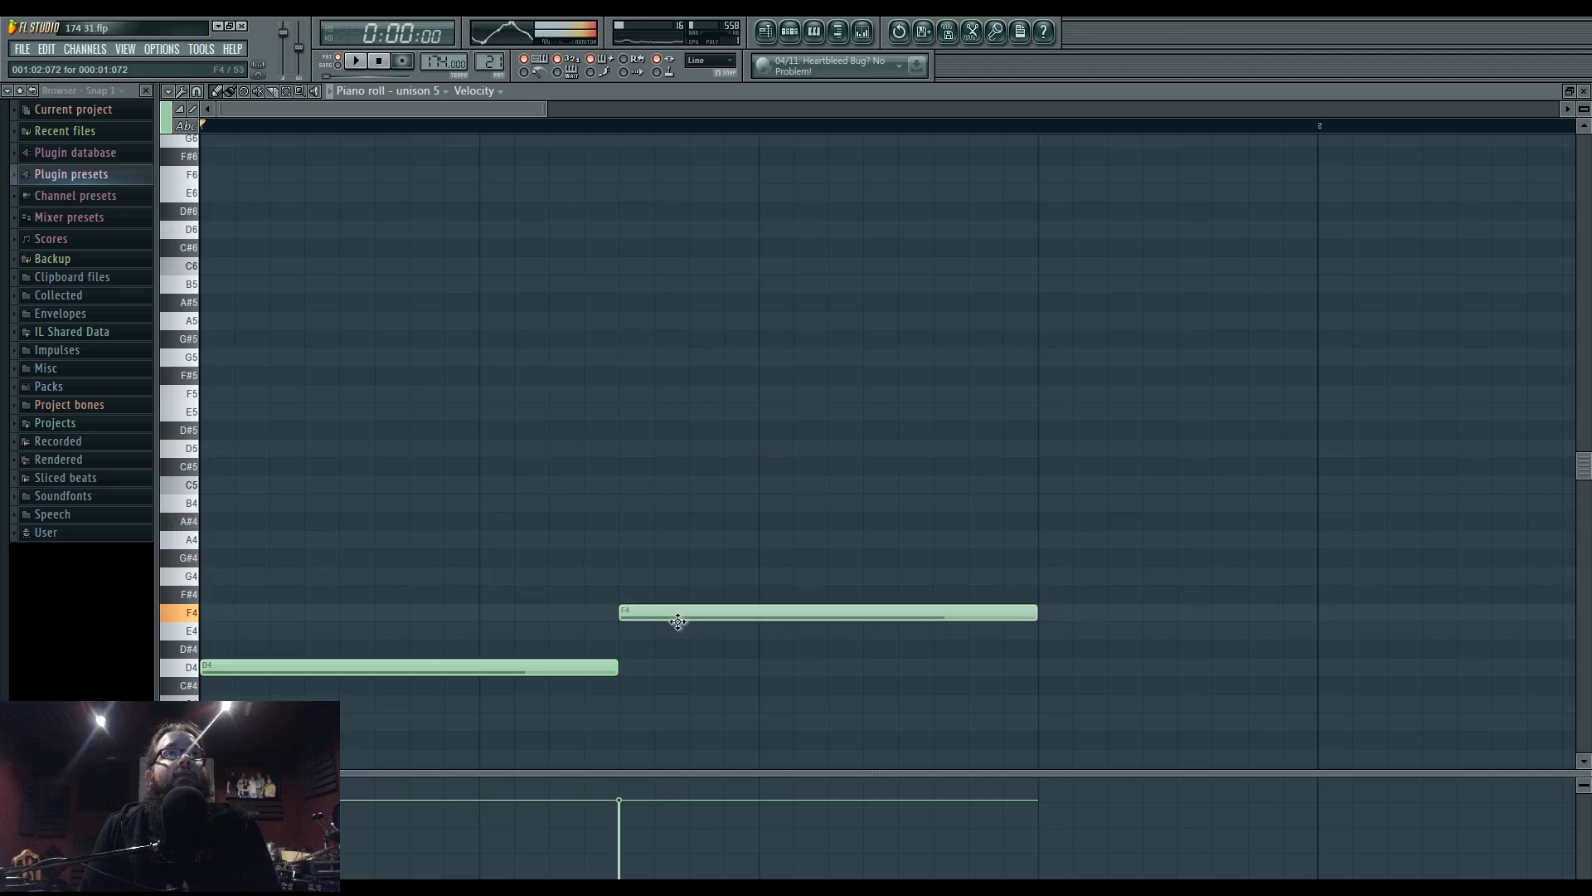
drag(616, 383, 629, 450)
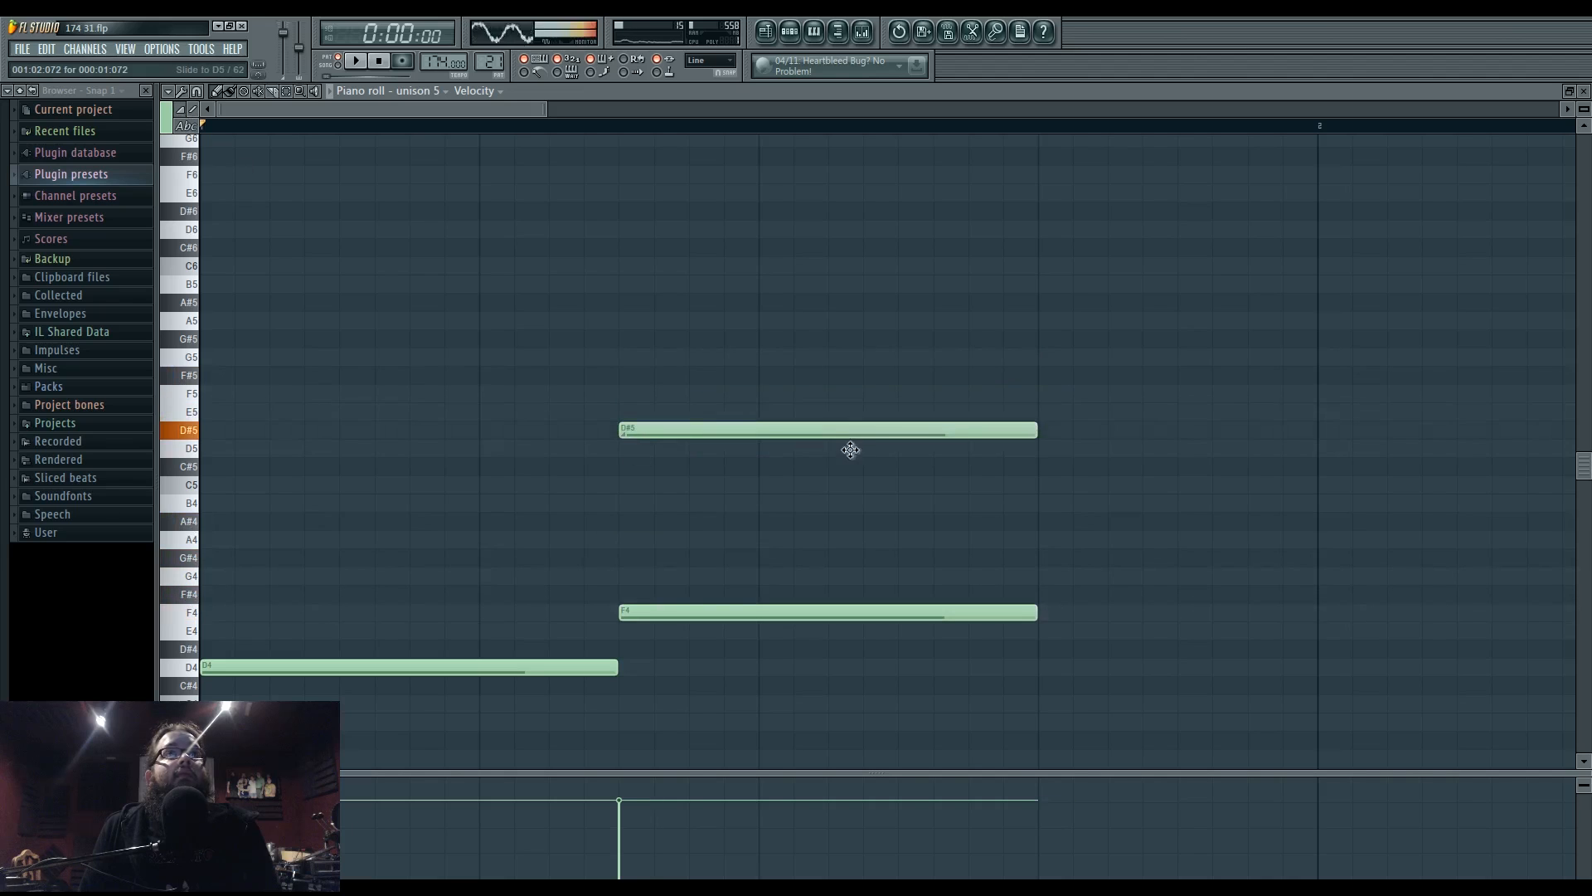
drag(851, 449, 853, 452)
key(space)
drag(1035, 450, 629, 456)
key(space)
key(space)
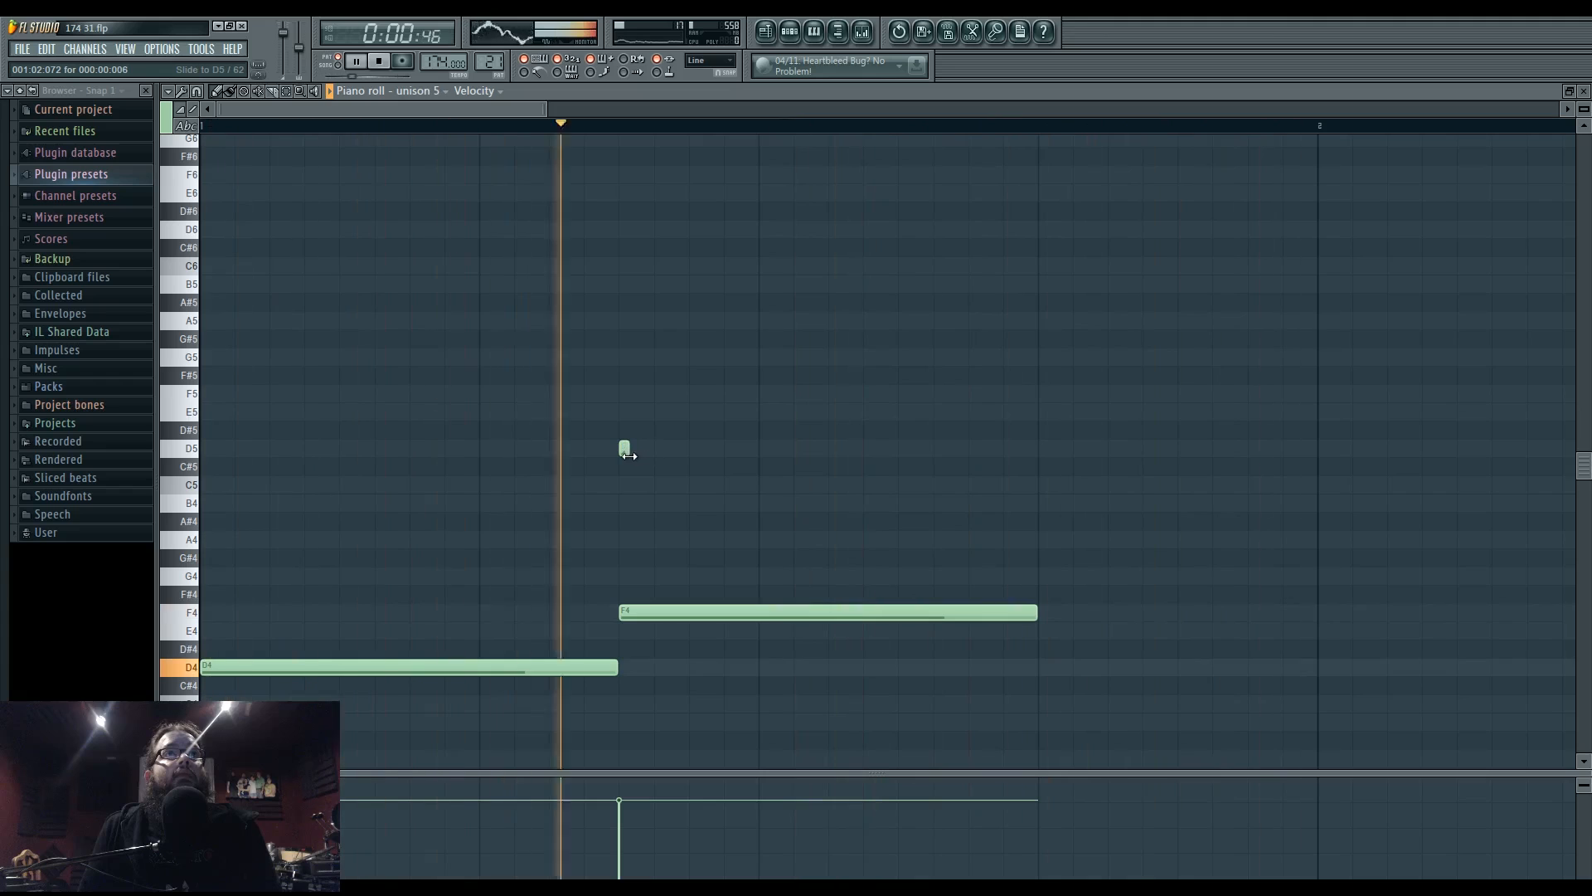
key(space)
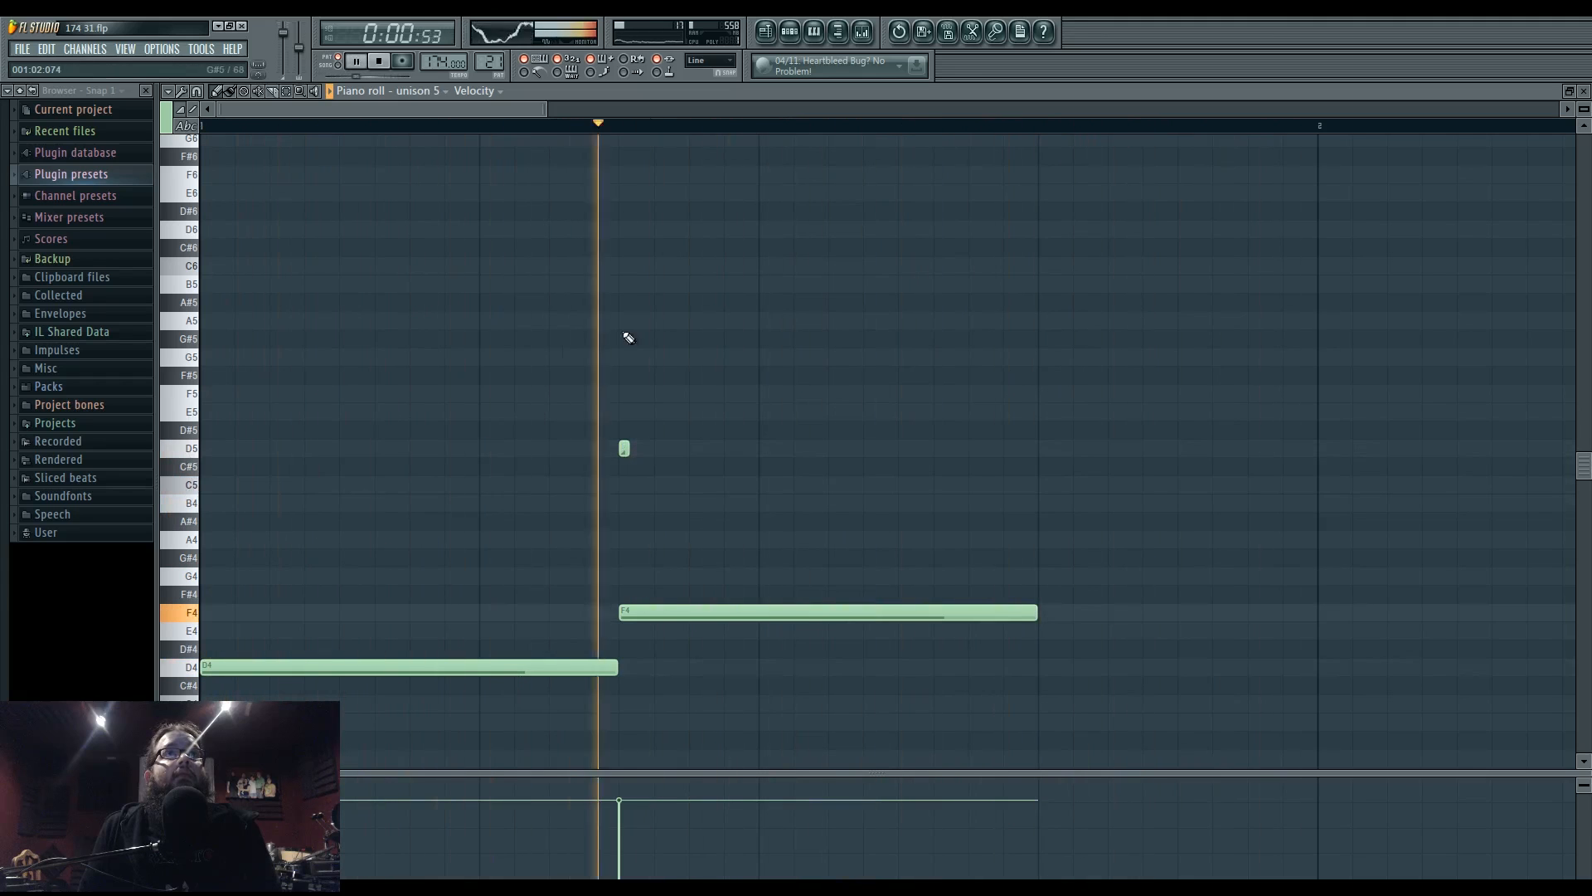
- Raise the long note to A#6 and fine-tune the short D5 note's length
drag(627, 448, 667, 451)
drag(676, 613, 687, 188)
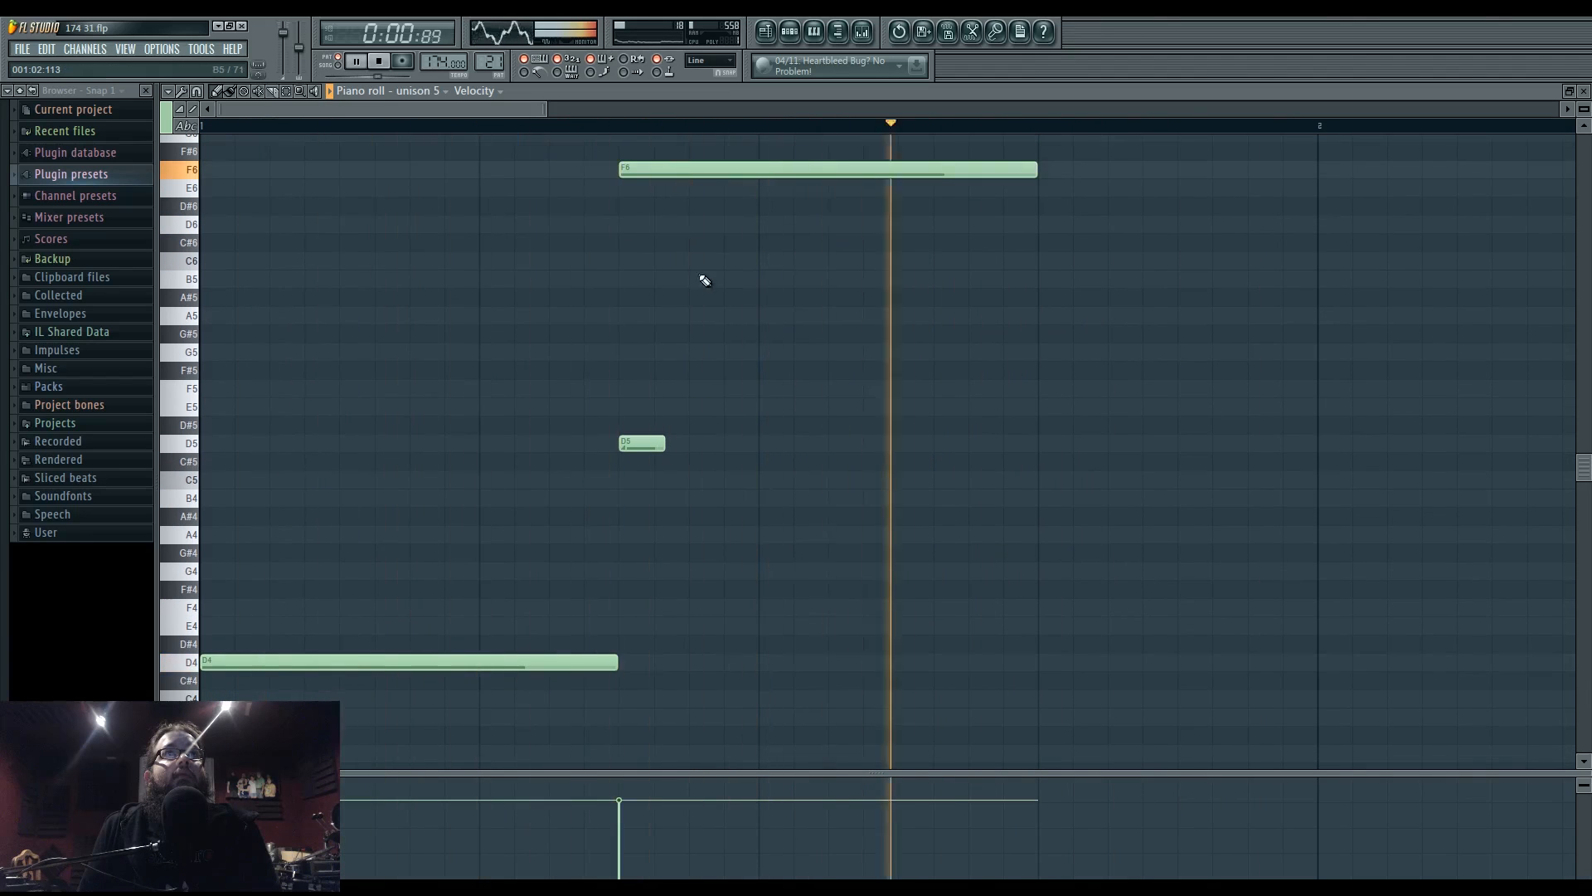
scroll(697, 277, up, 2)
drag(686, 285, 686, 193)
drag(657, 552, 695, 551)
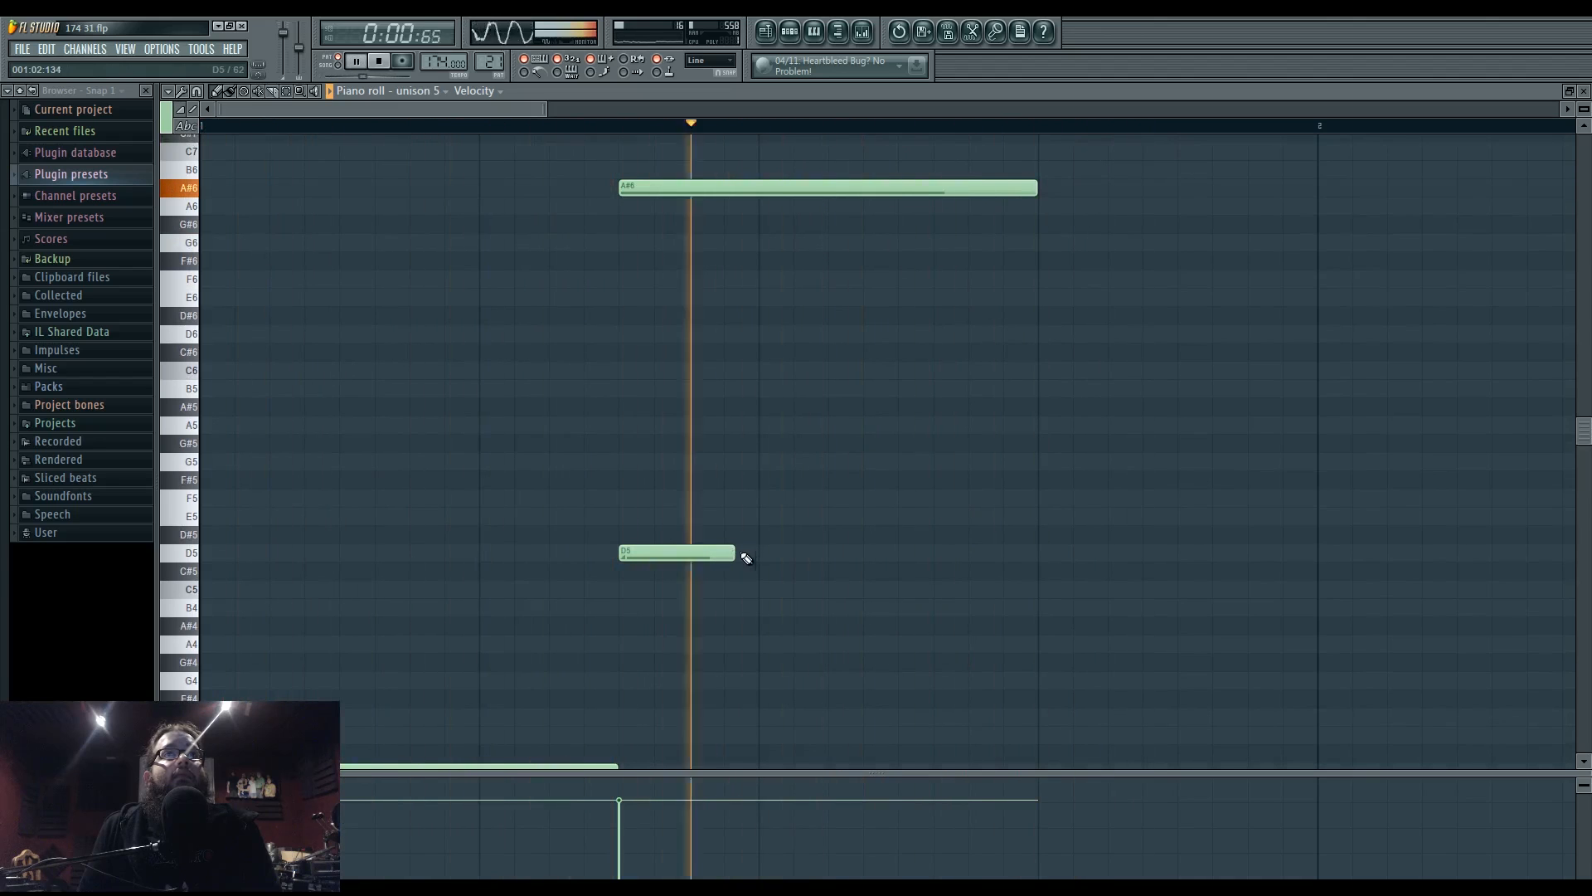
mouse_move(735, 553)
mouse_down()
mouse_move(770, 554)
mouse_move(735, 554)
mouse_up()
scroll(662, 606, down, 1)
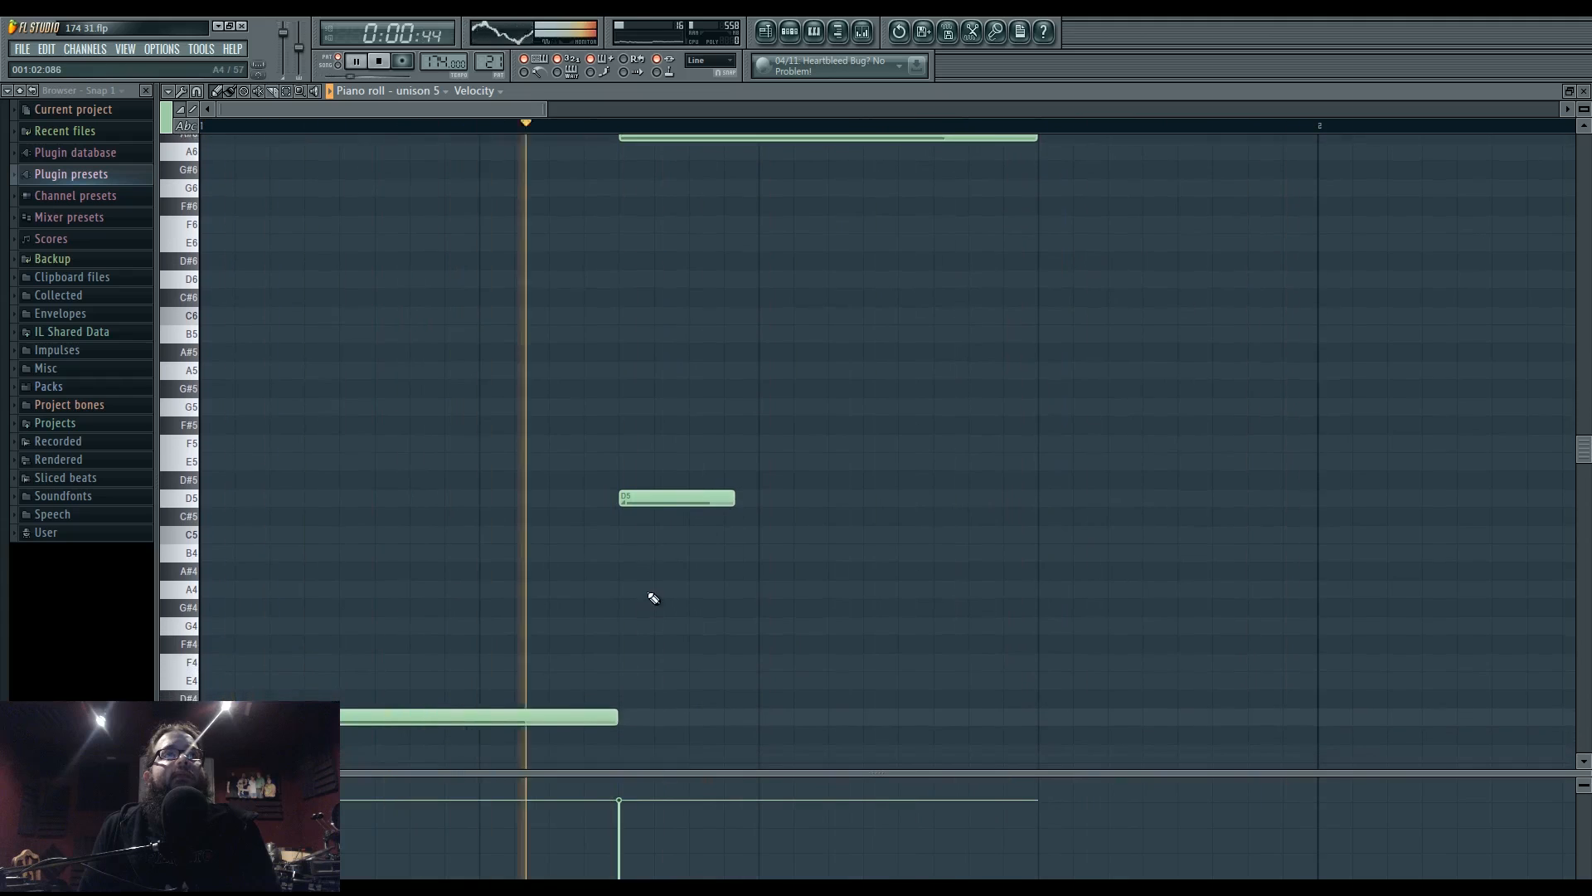
drag(237, 718, 236, 514)
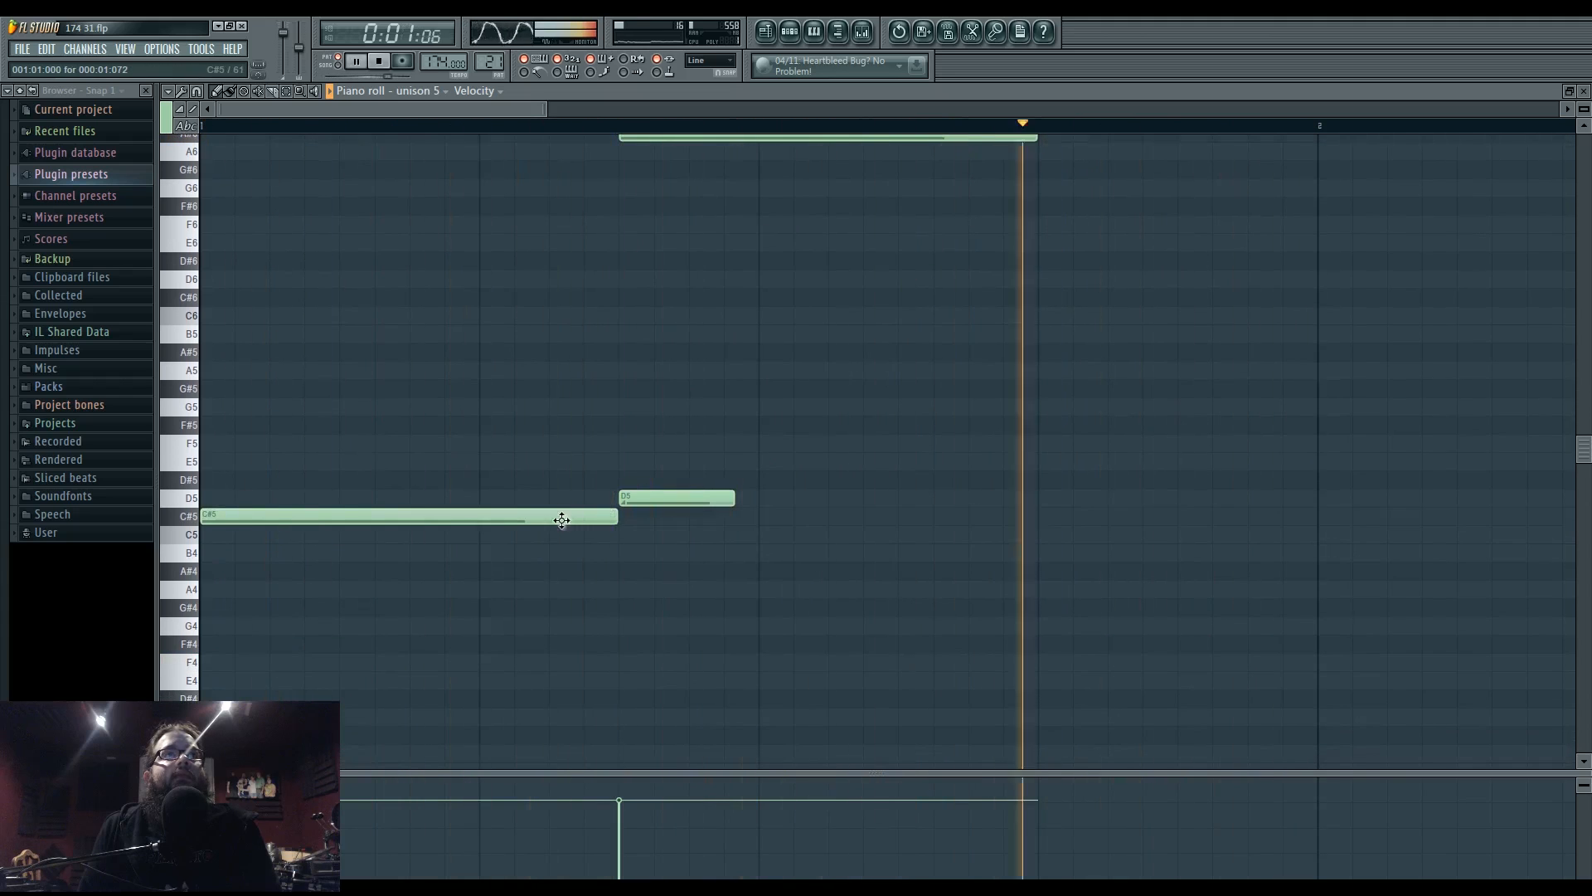
- Raise the long opening note to D5 and add a short D4 slide note at the bar start
drag(558, 519, 560, 500)
click(239, 699)
drag(229, 701, 205, 718)
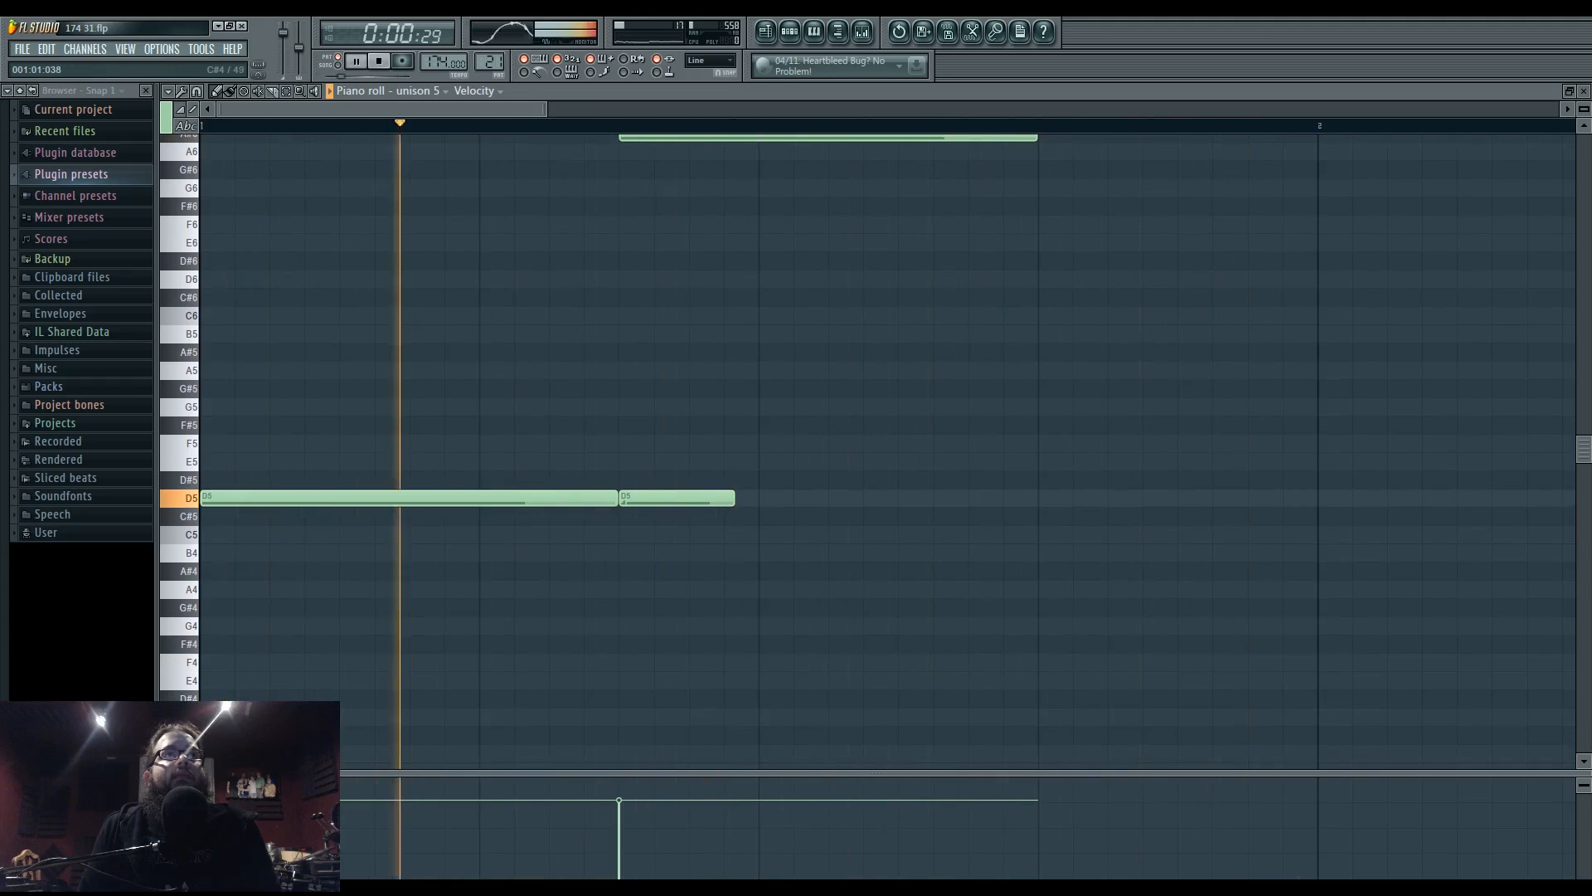
drag(314, 718, 246, 718)
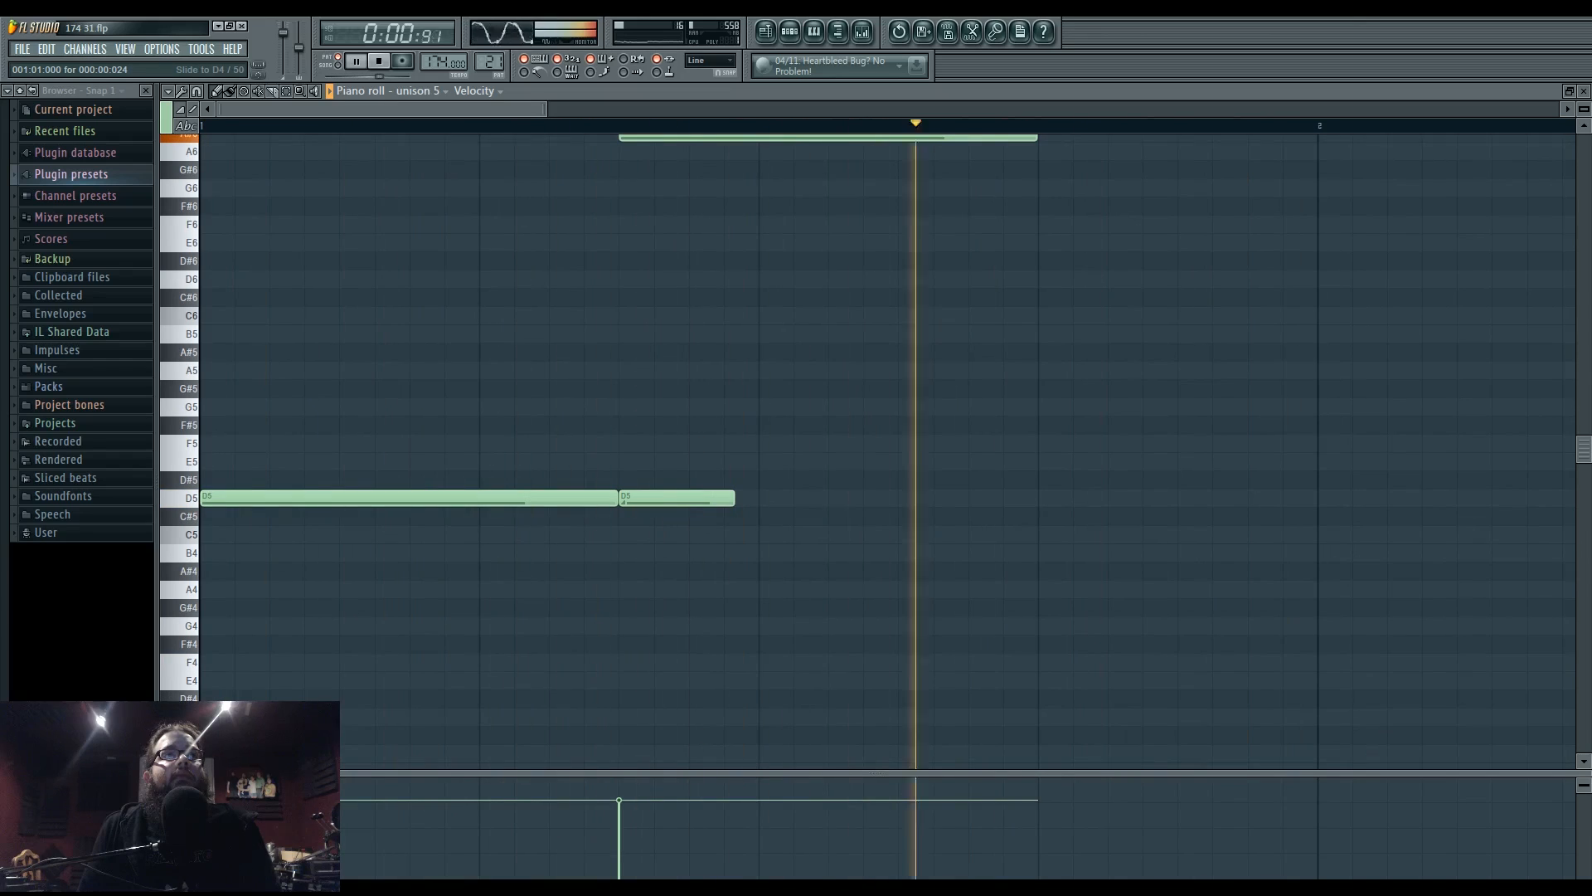
scroll(536, 647, up, 2)
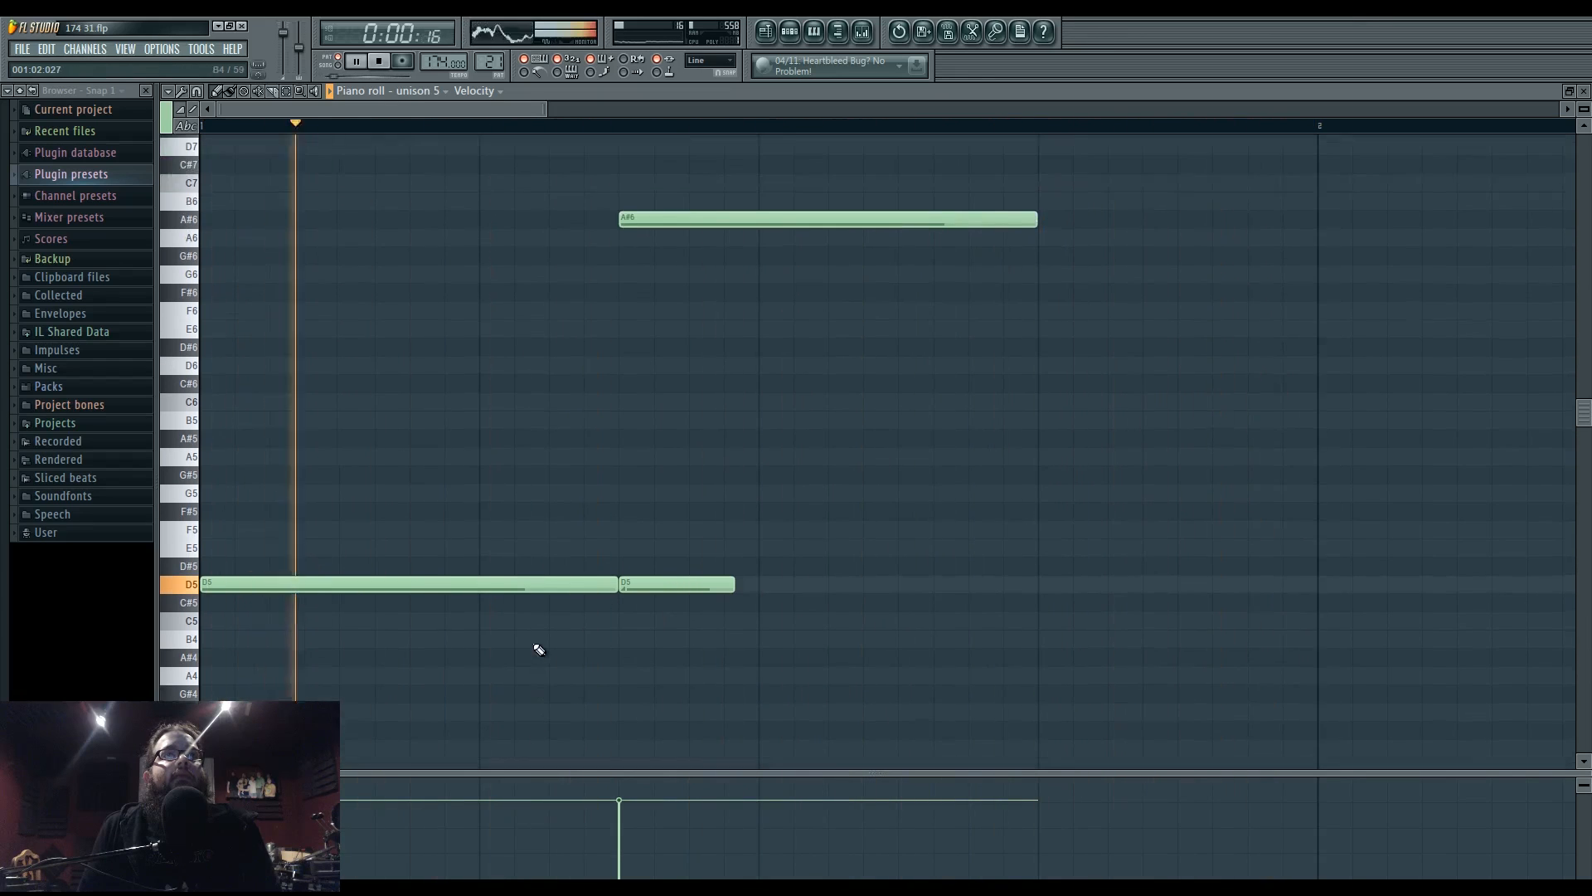
- Return to the song arrangement and play the ending section
click(765, 32)
drag(1106, 433, 807, 401)
click(772, 128)
scroll(807, 402, down, 3)
- Play from bar 61, delete the Pattern 16 clip on Track 8, and set the position near bar 62.5
click(396, 128)
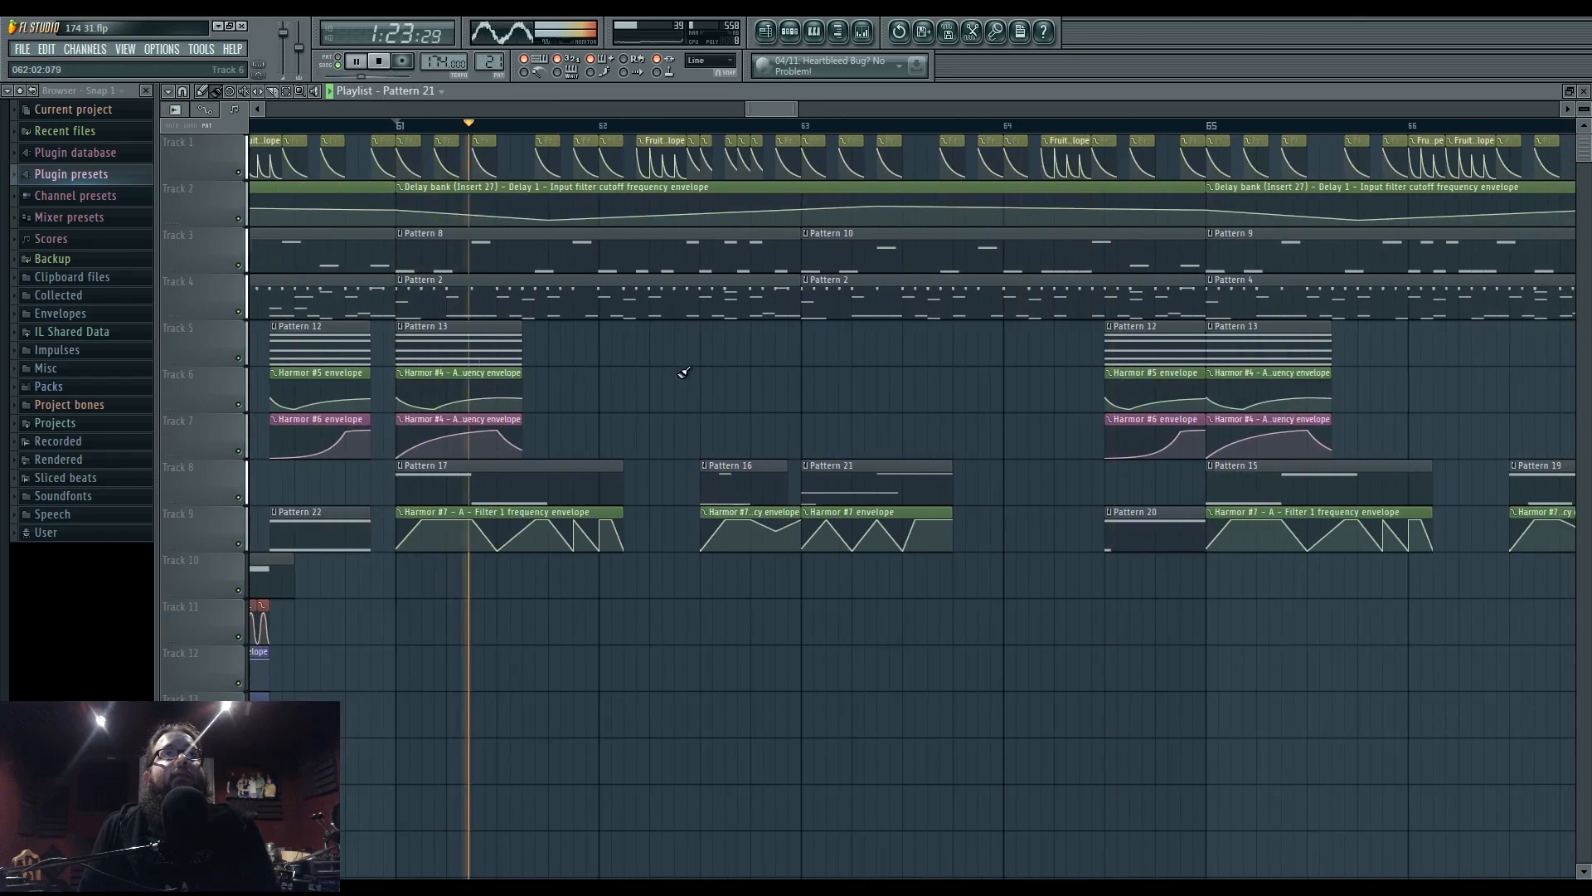
drag(792, 395, 839, 407)
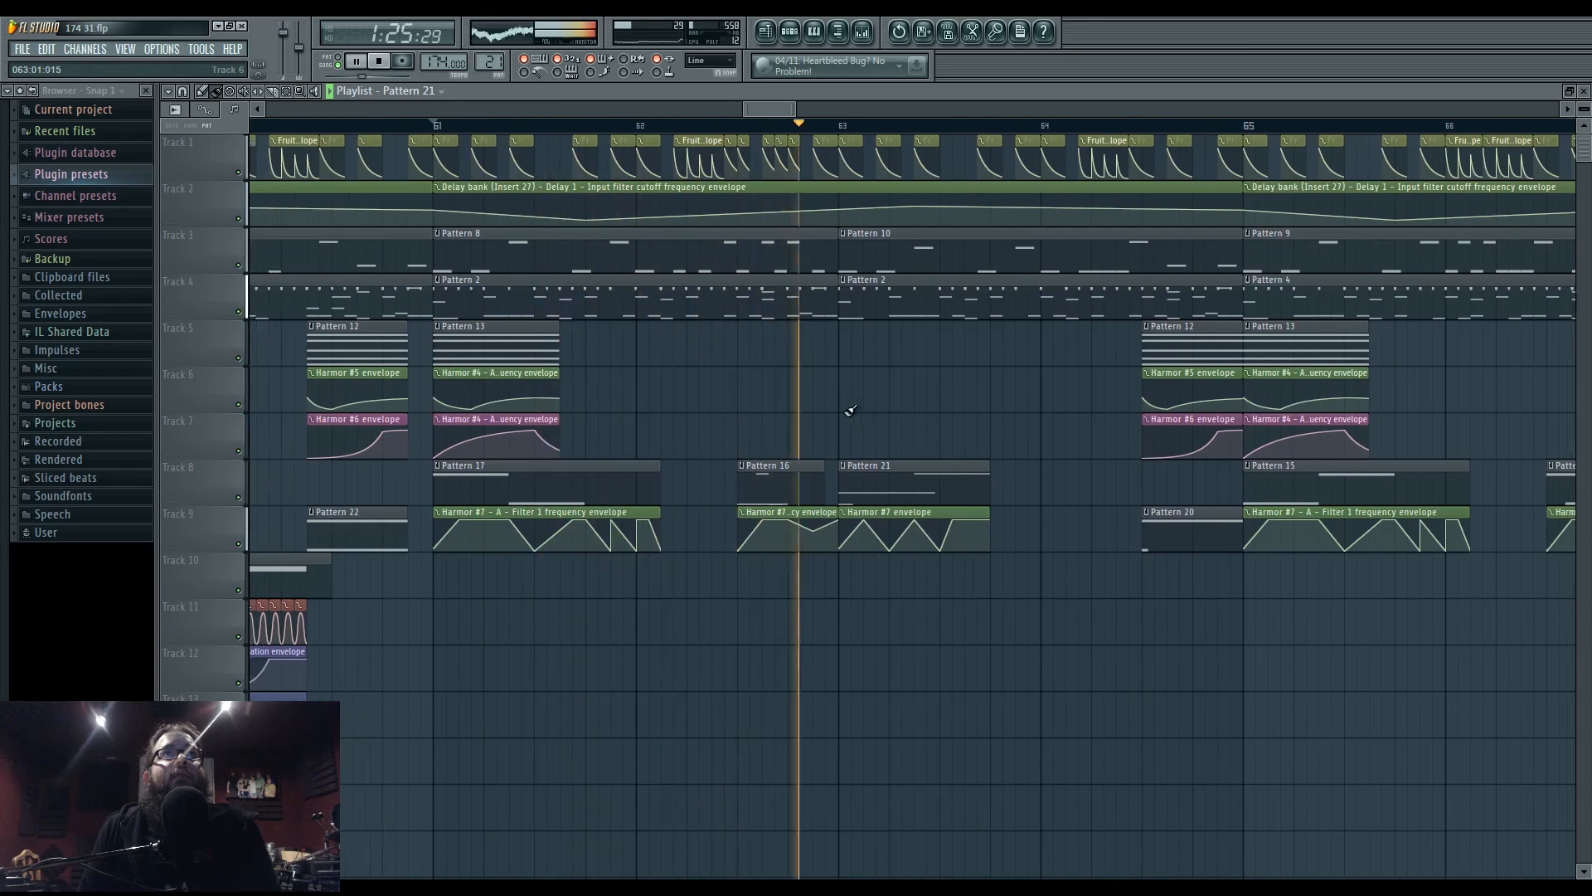
key(space)
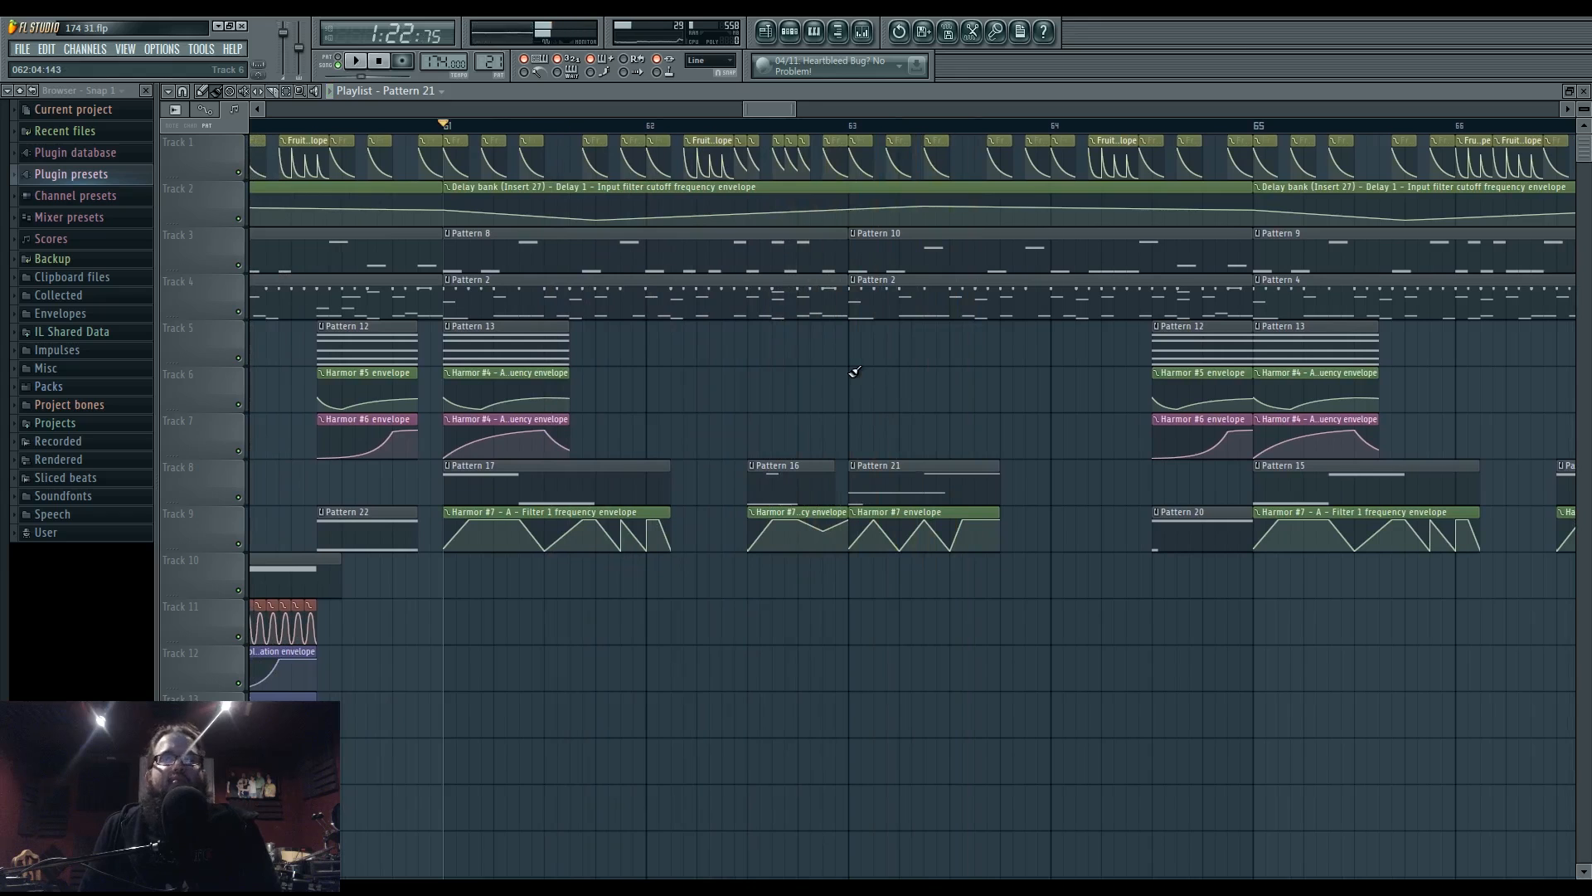
key(space)
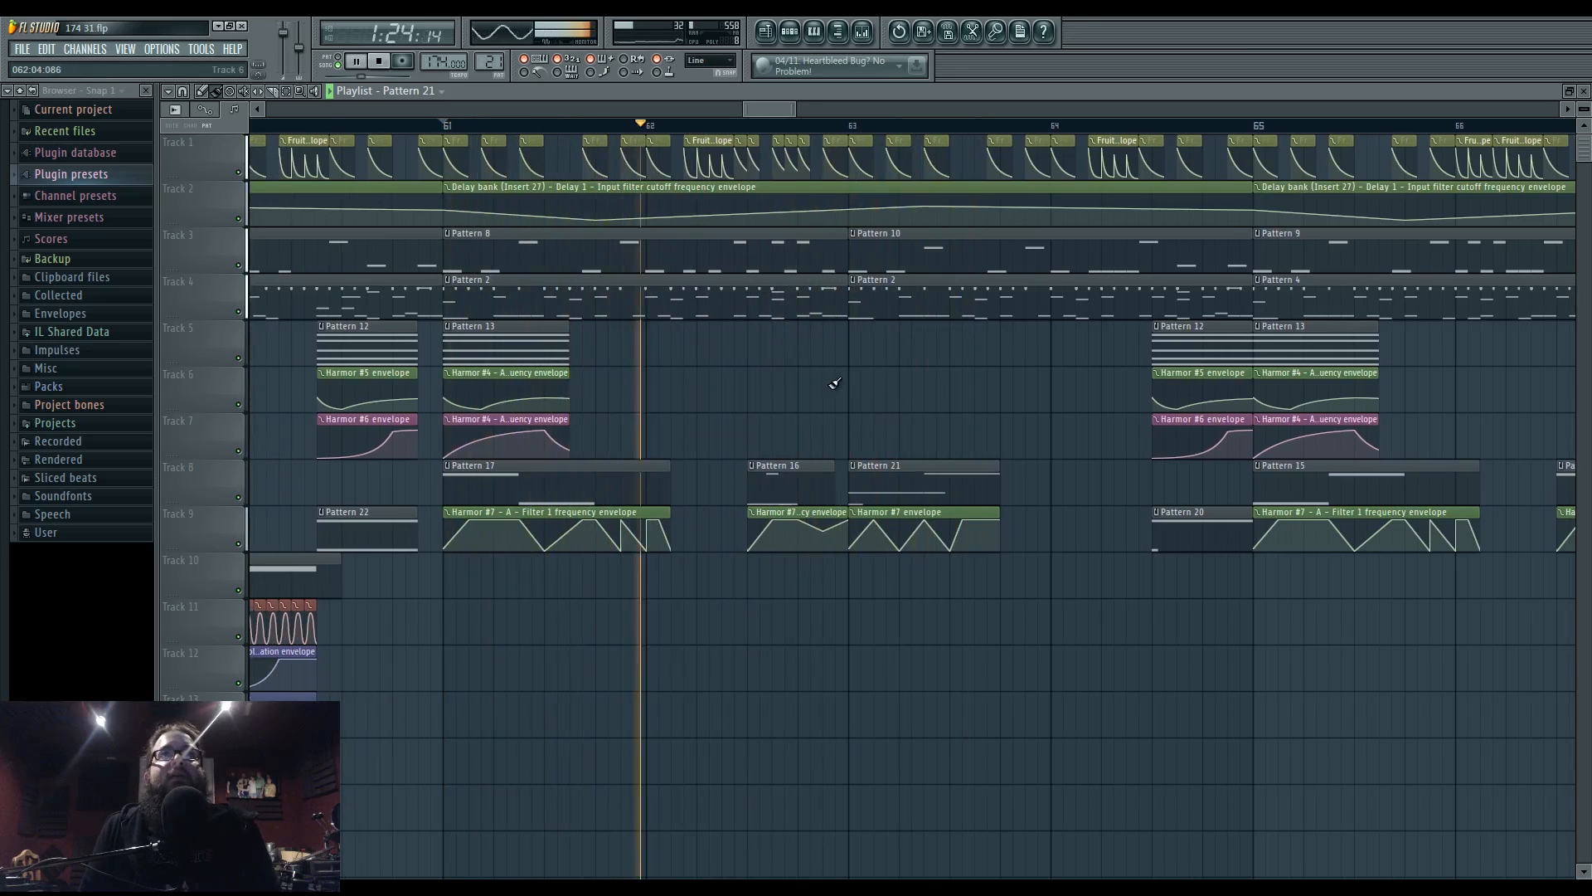
key(space)
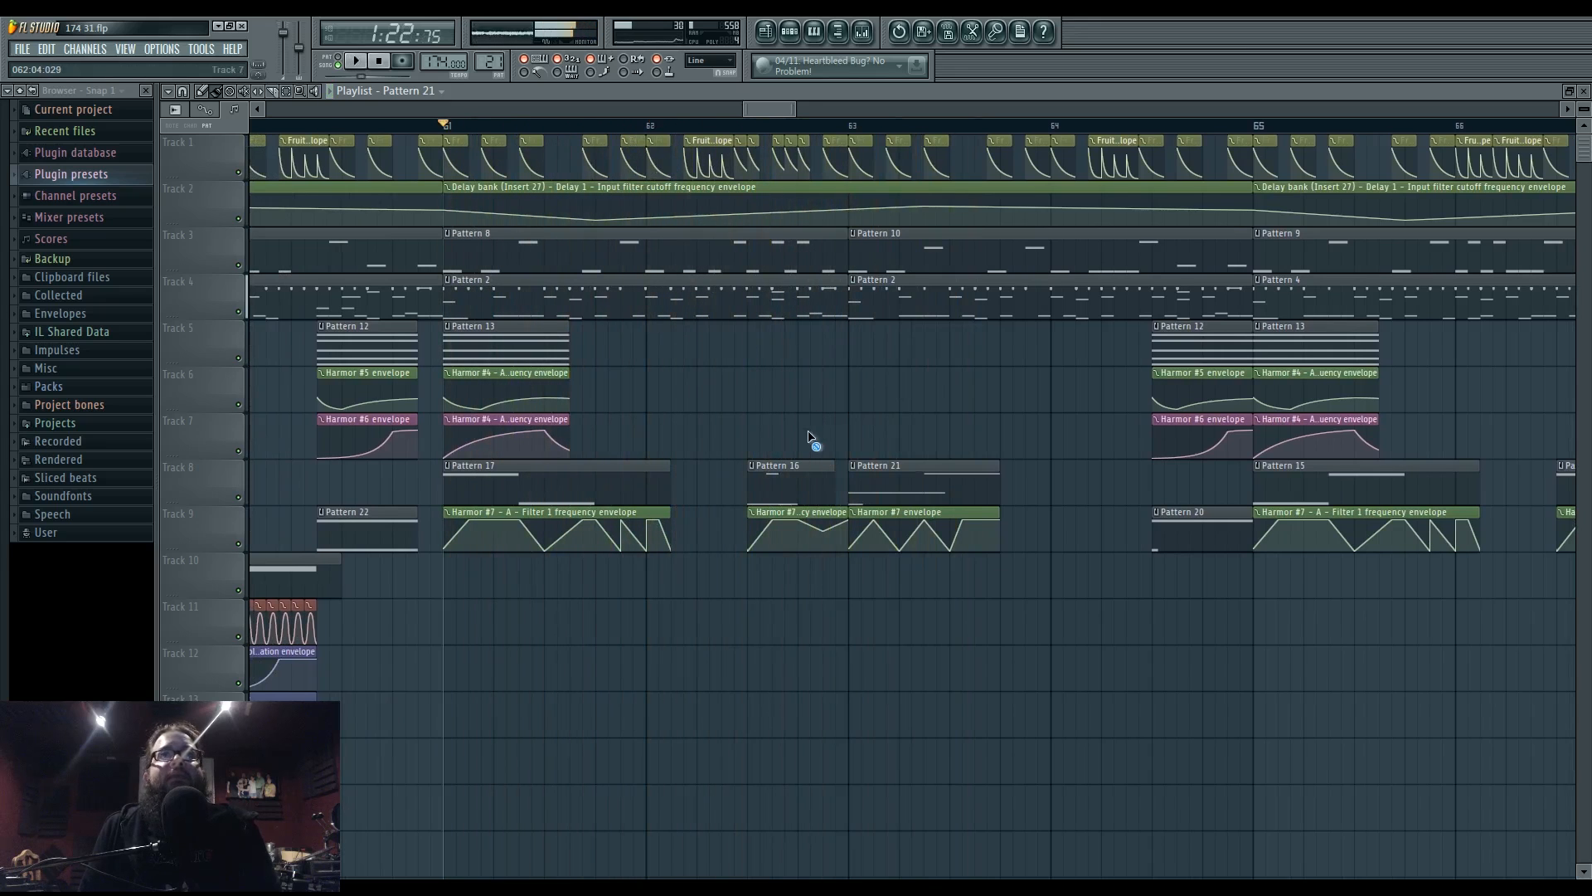
right_click(807, 470)
drag(831, 416, 925, 391)
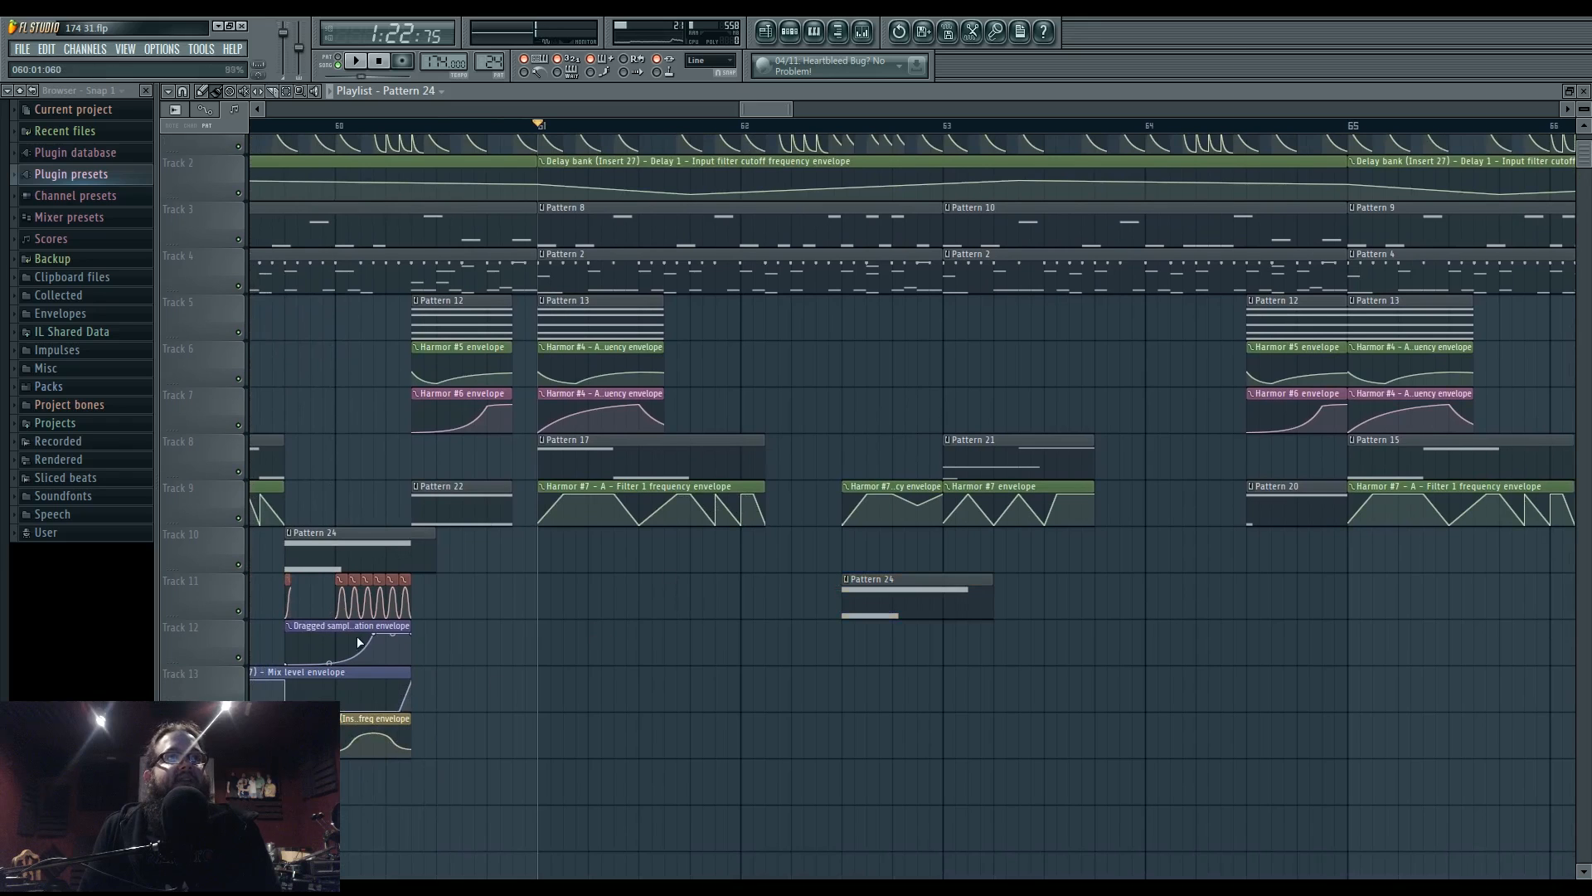
drag(360, 641, 458, 654)
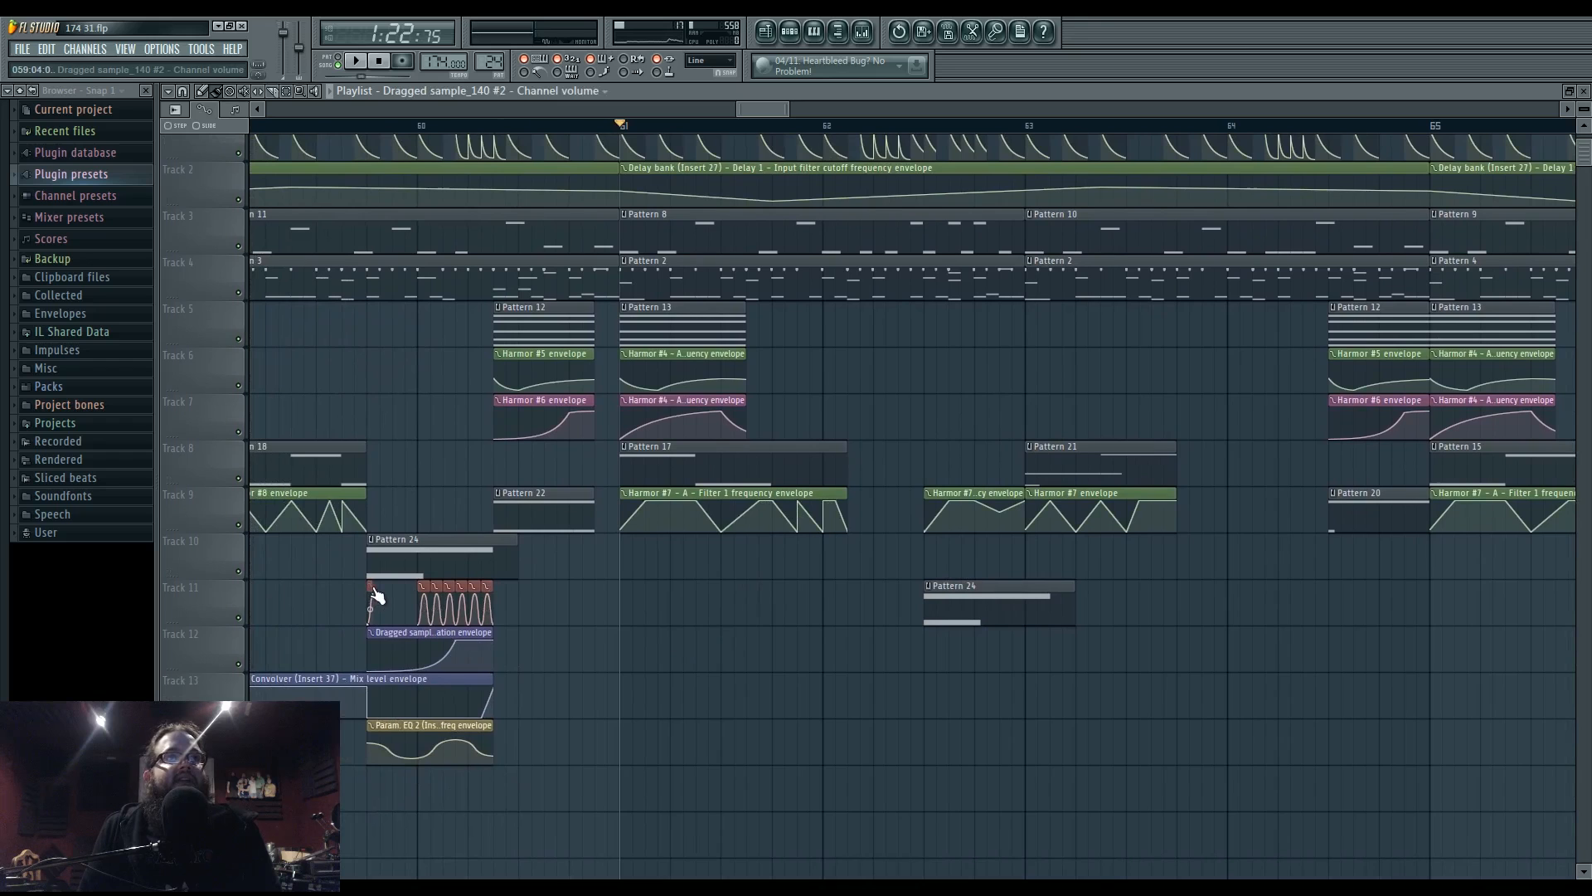
click(926, 126)
- Make the Track 11 Pattern 24 clip unique, move C6 down to C5 and delete G5
right_click(930, 591)
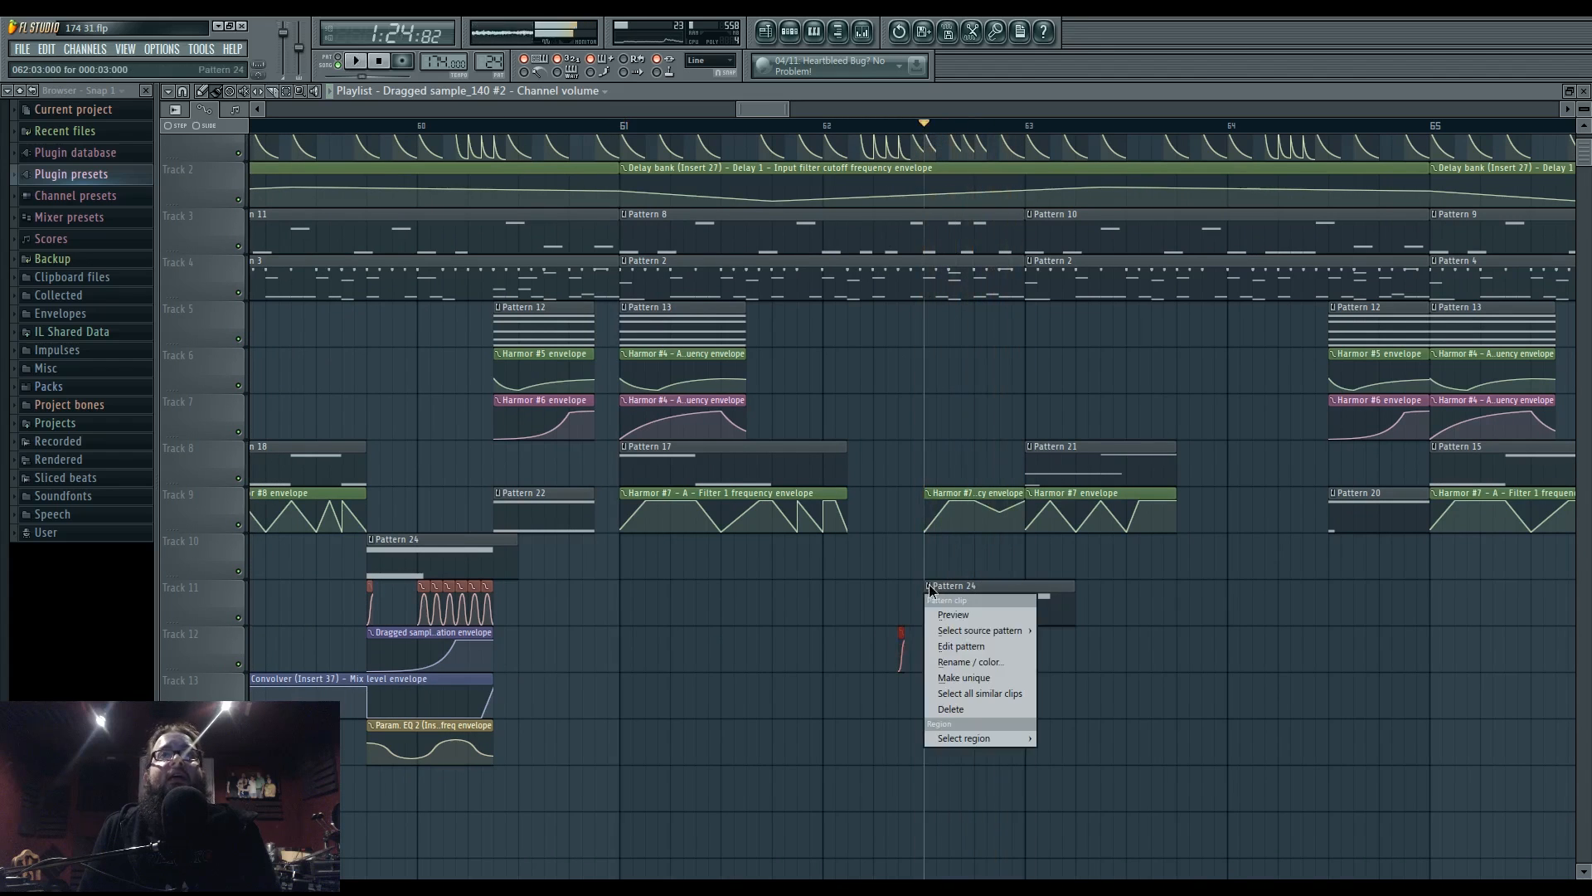
click(976, 676)
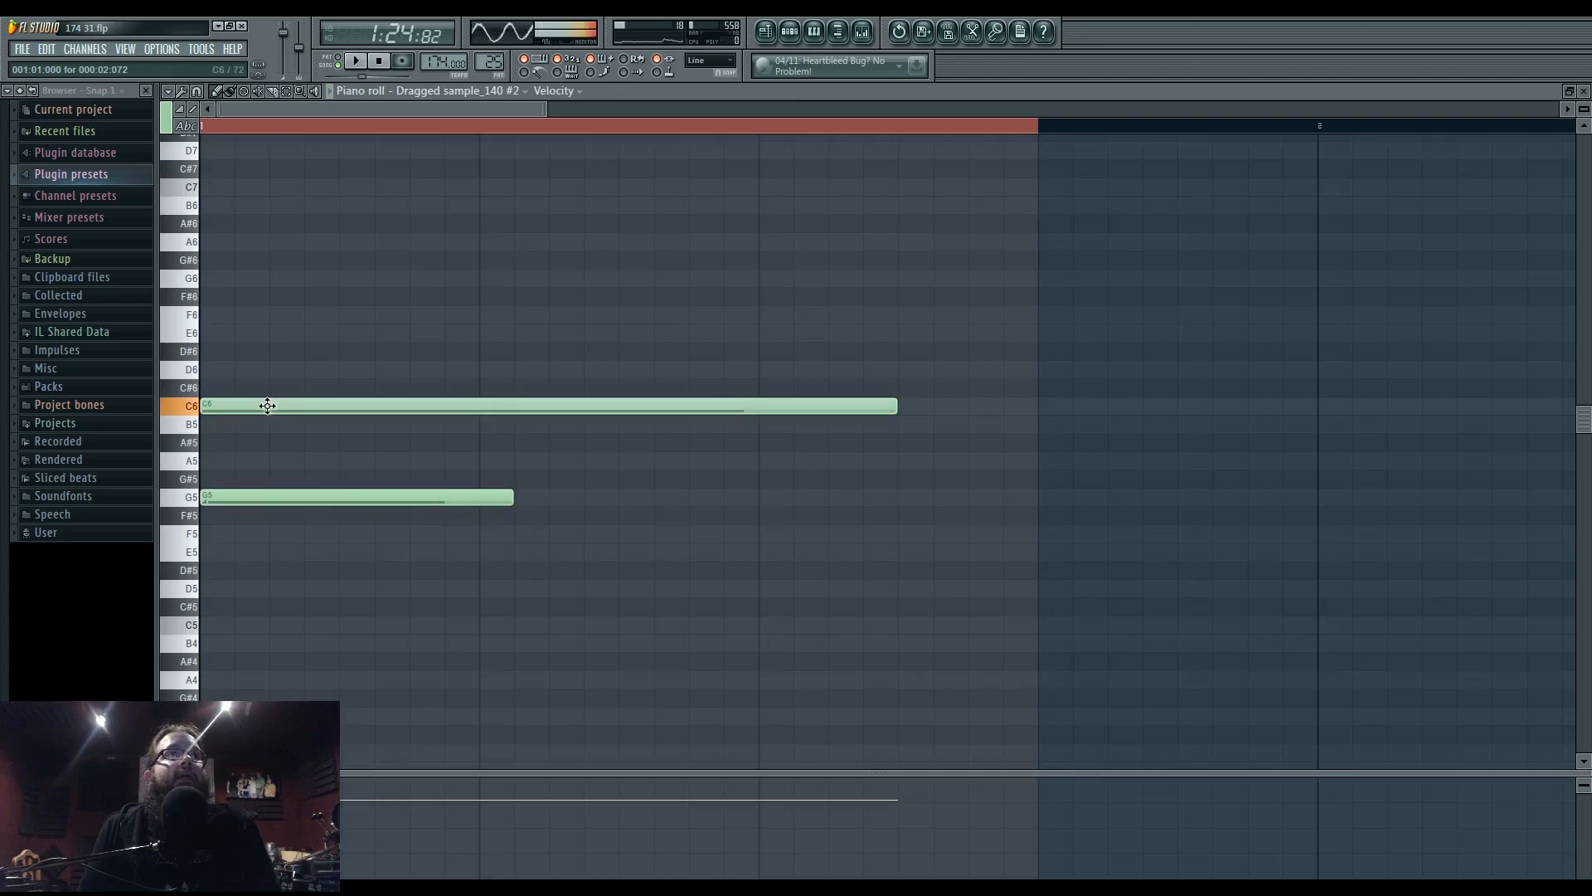
drag(267, 406, 237, 631)
right_click(252, 499)
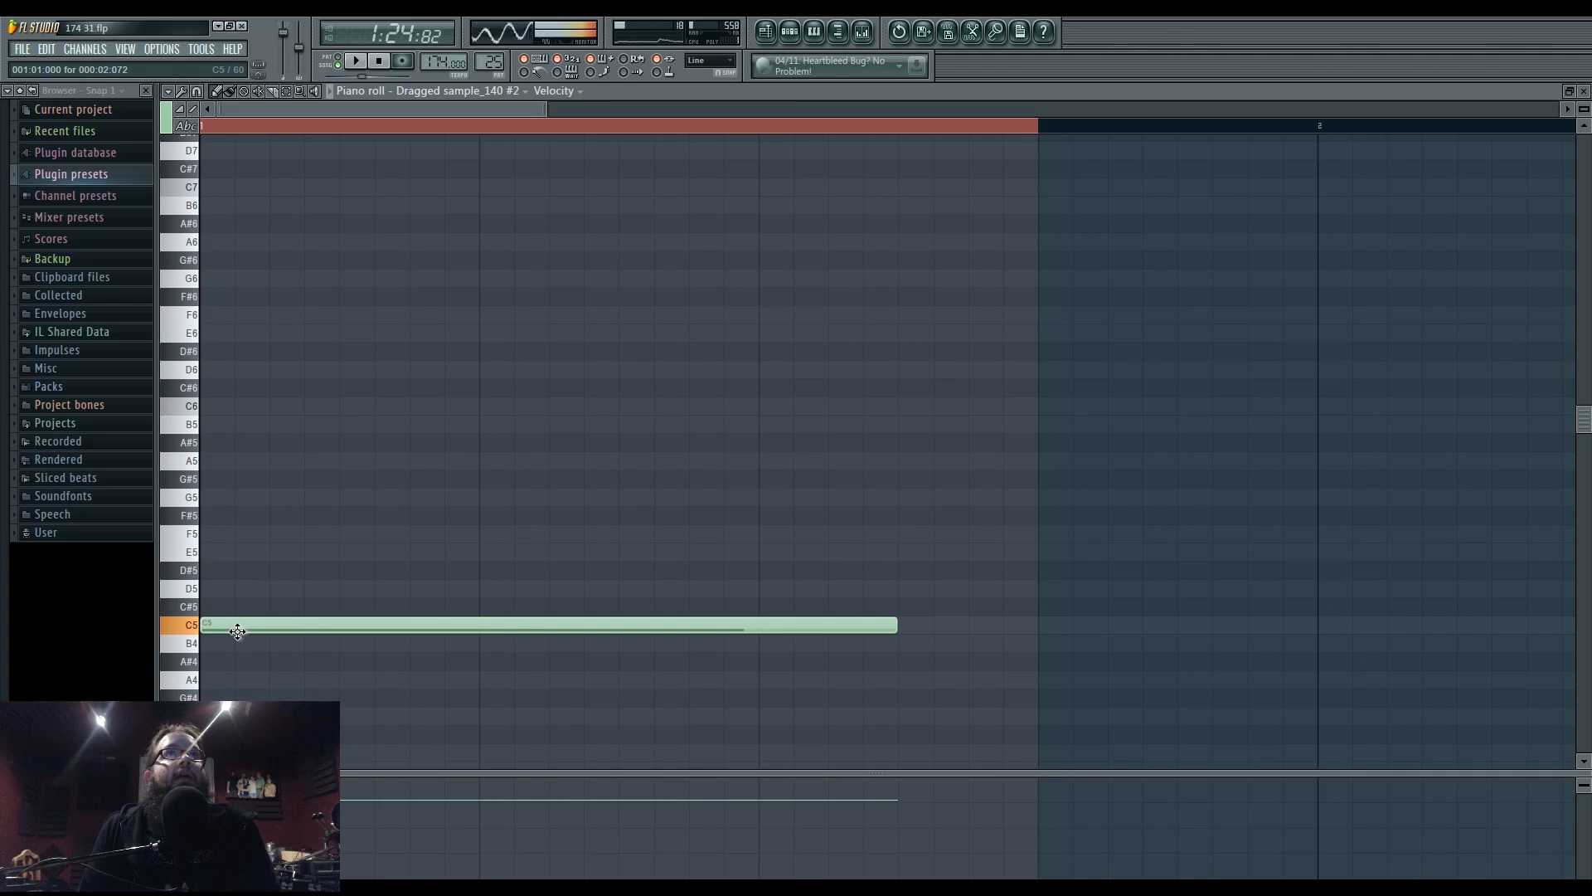
- Set the sample's Granulizer time mode to Percent and move the note to the 54% start
click(796, 38)
click(566, 386)
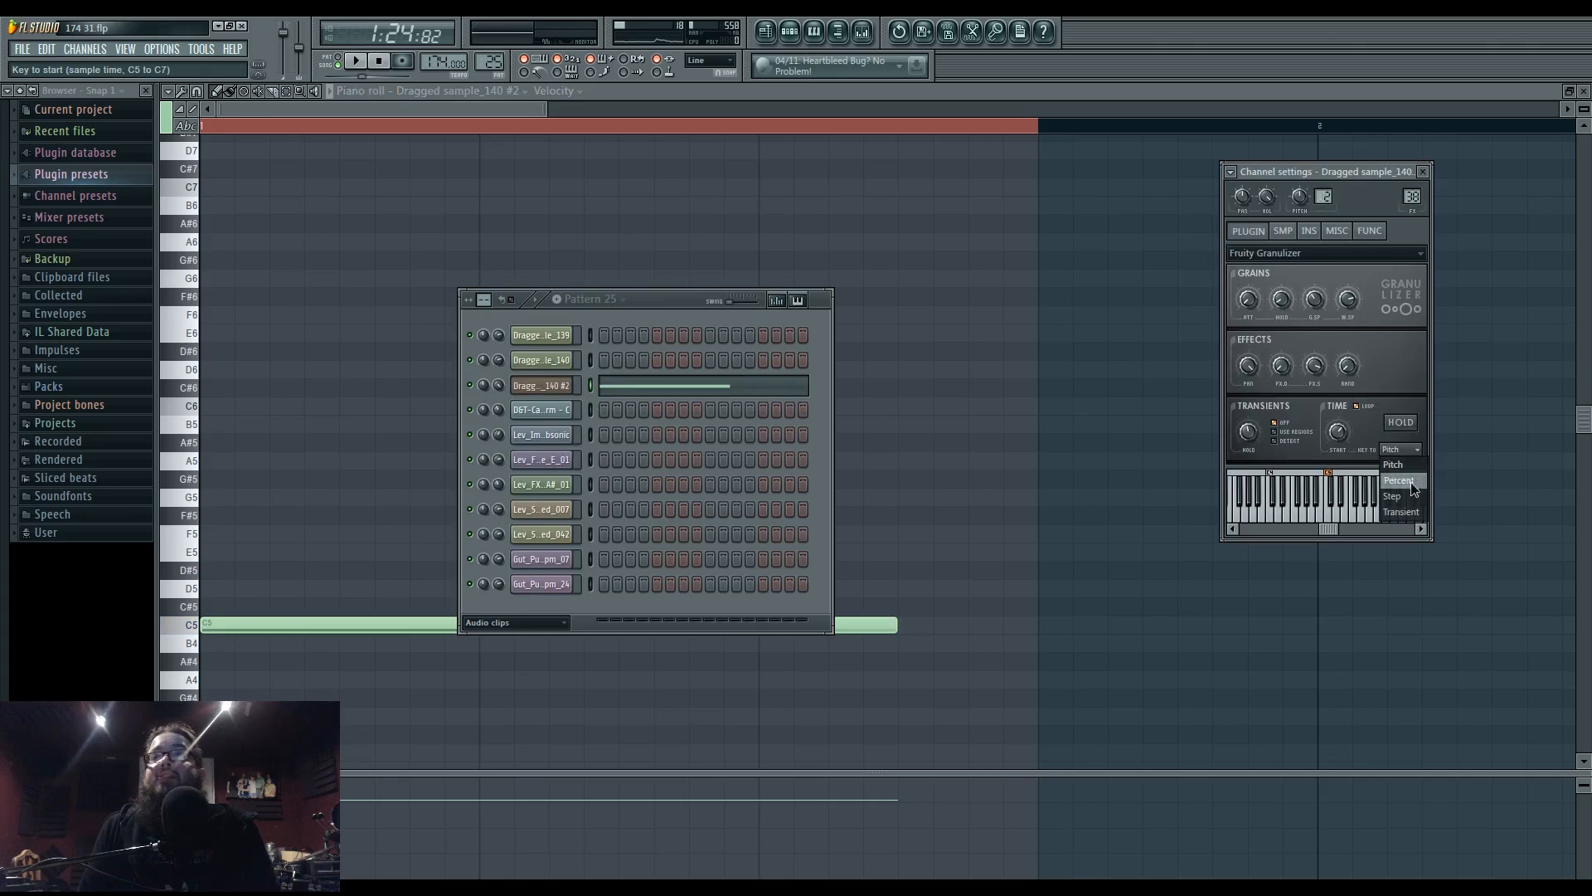
click(1410, 481)
click(334, 446)
key(space)
drag(351, 446, 356, 337)
scroll(366, 462, up, 2)
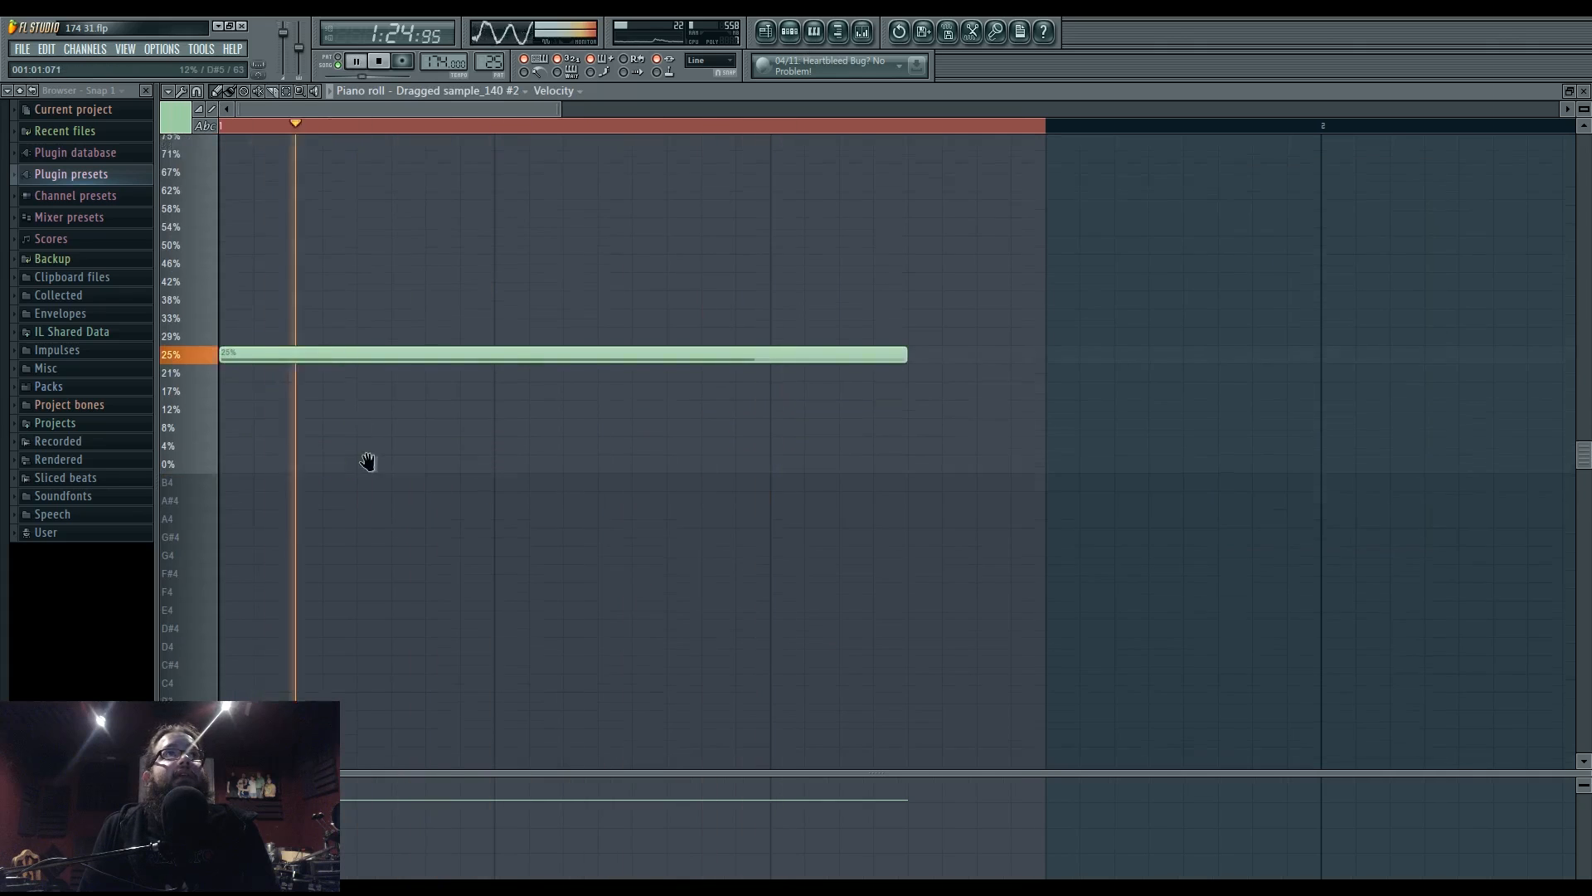
key(space)
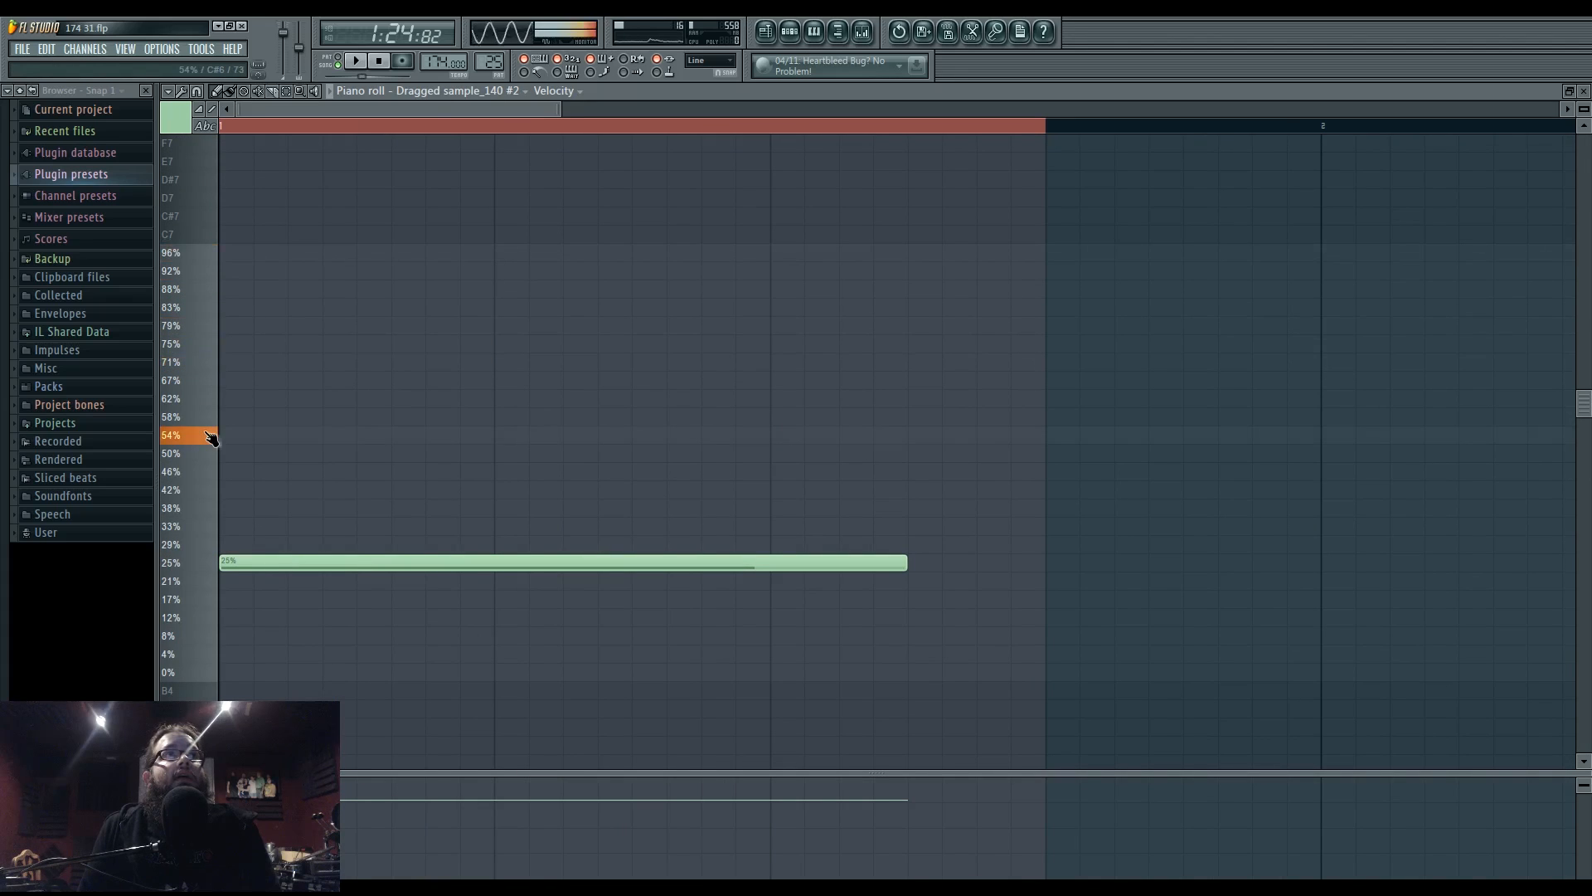
drag(257, 565, 247, 425)
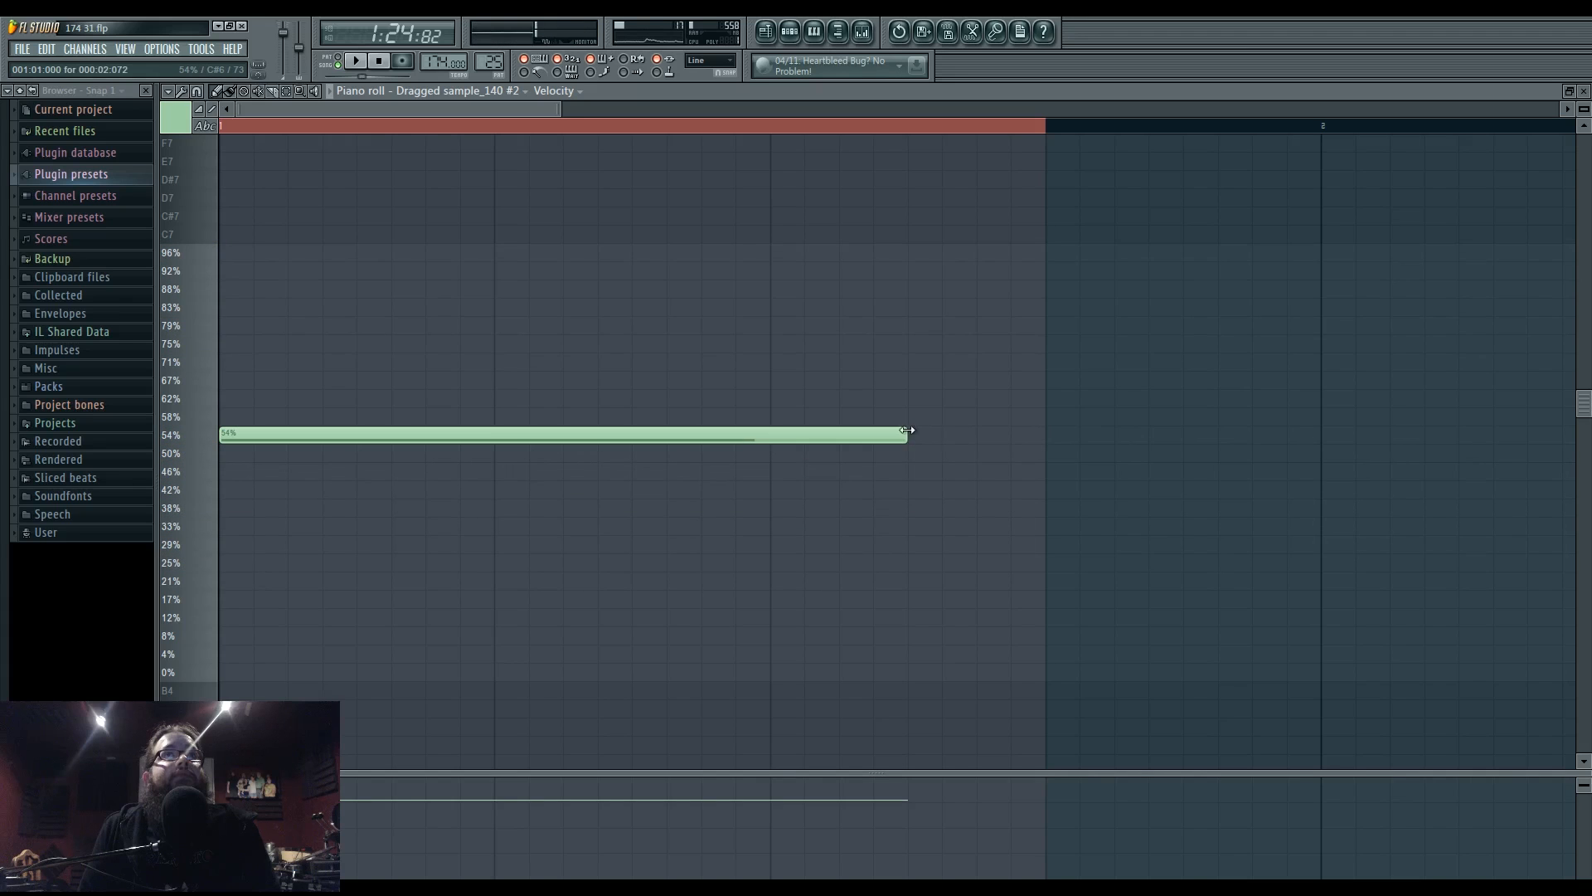
click(354, 67)
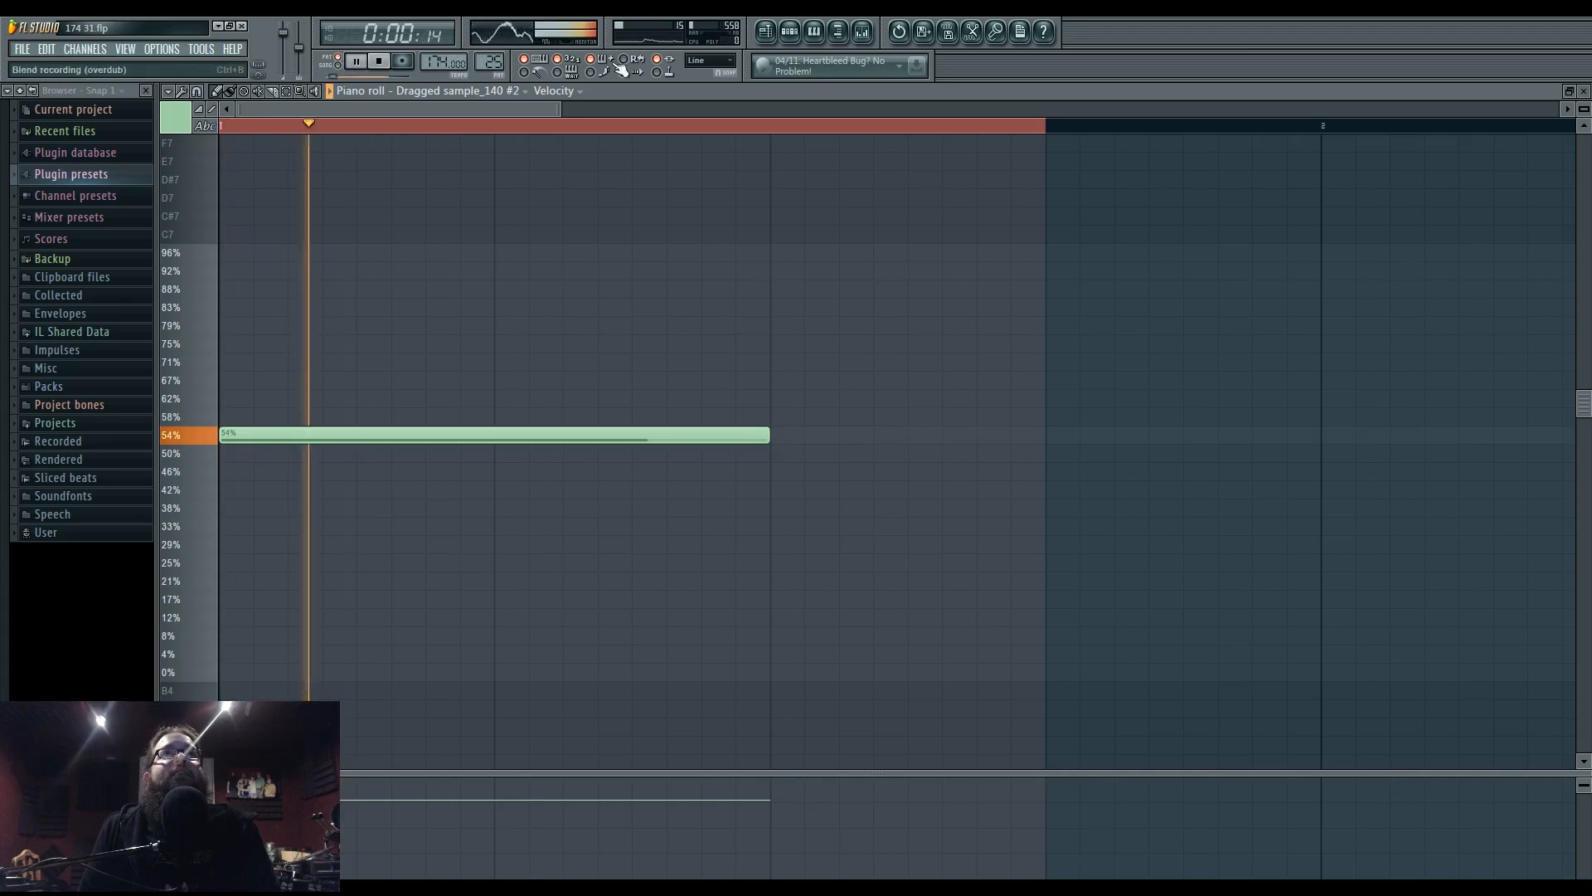
click(765, 31)
- Replay the ending from bar 61 and select the time range from about 62:03 to 63
key(space)
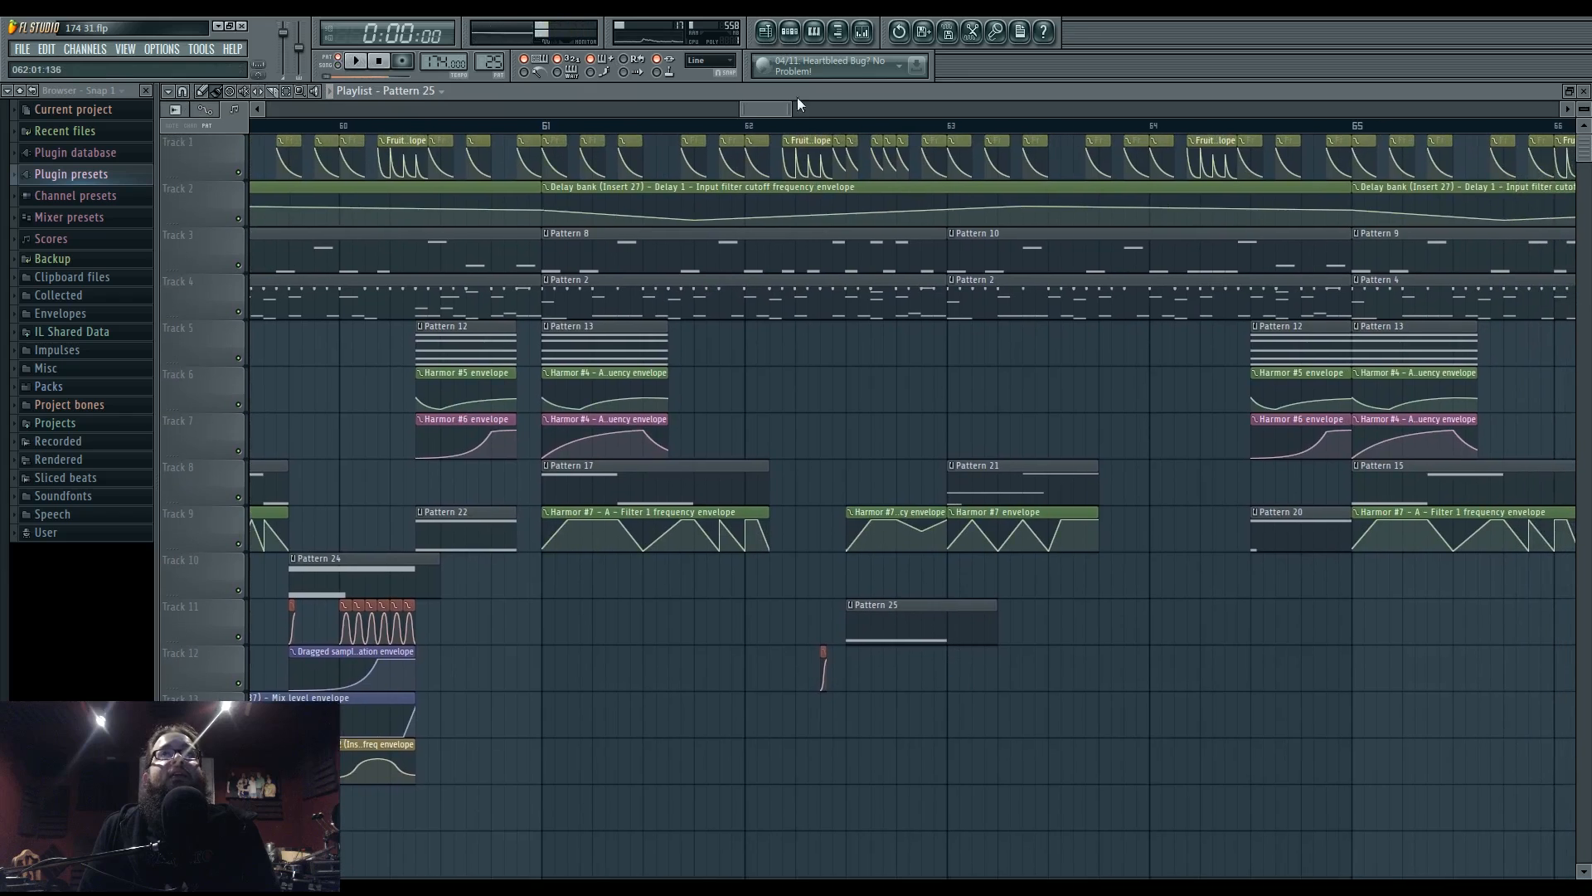
click(745, 126)
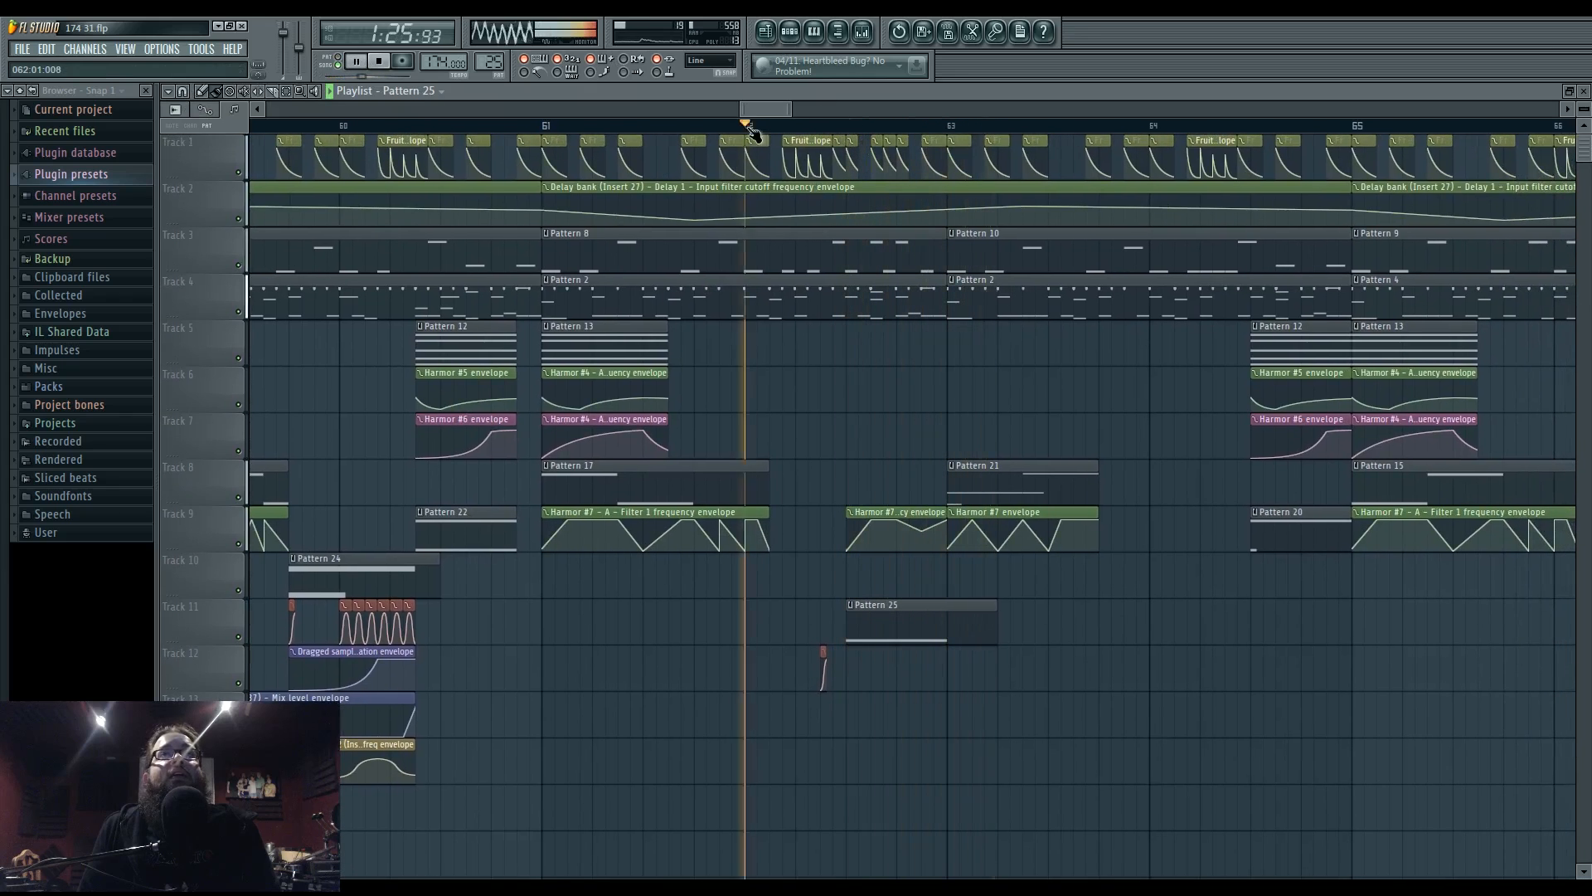
click(543, 127)
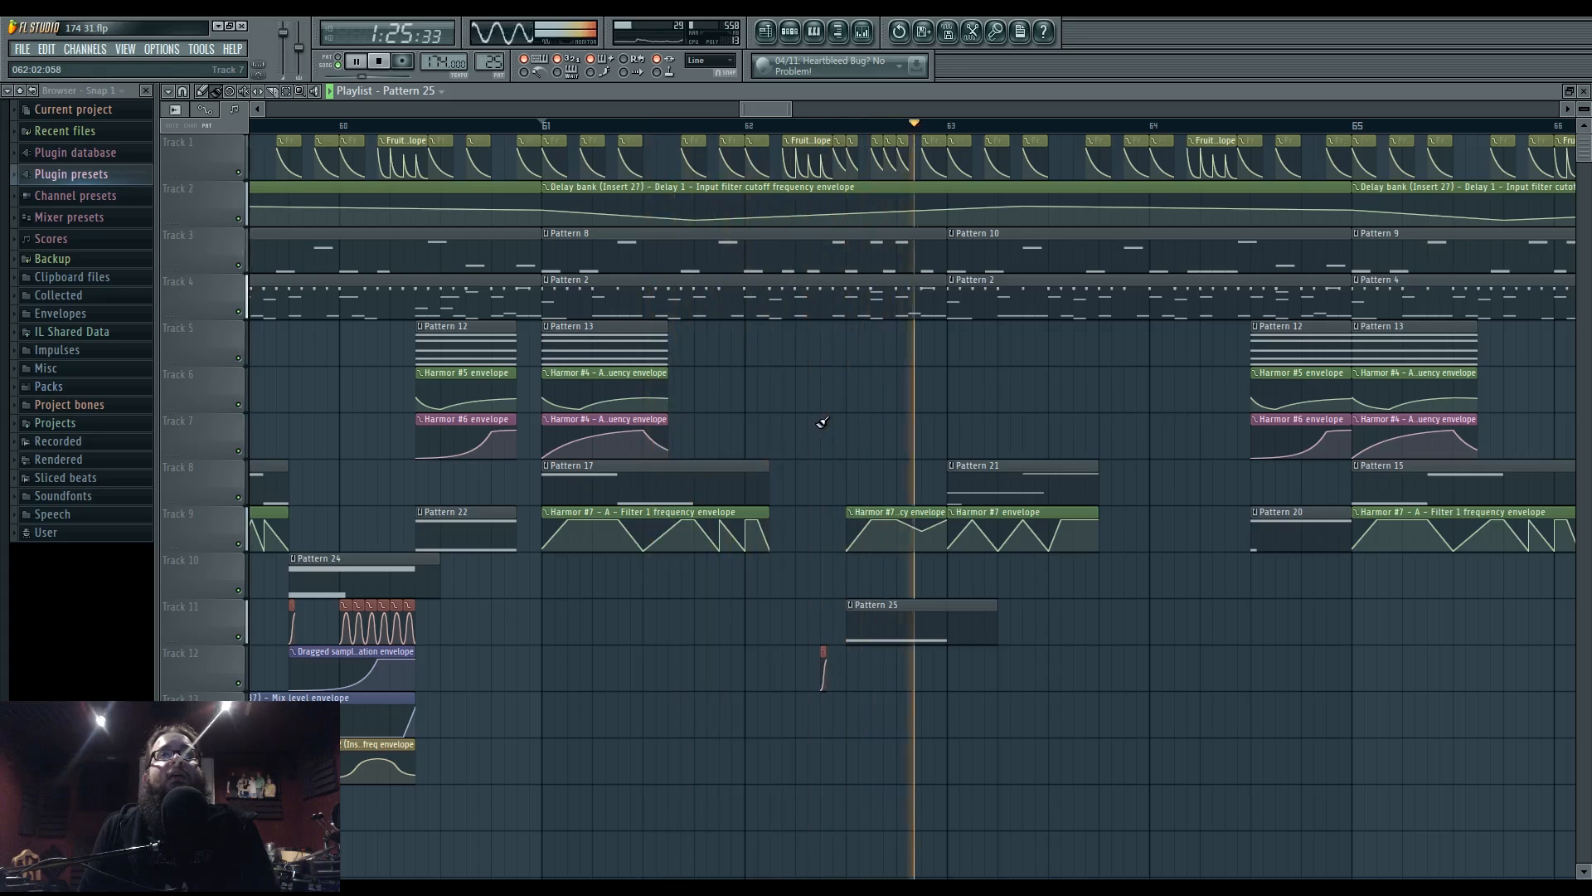
double_click(865, 639)
key(space)
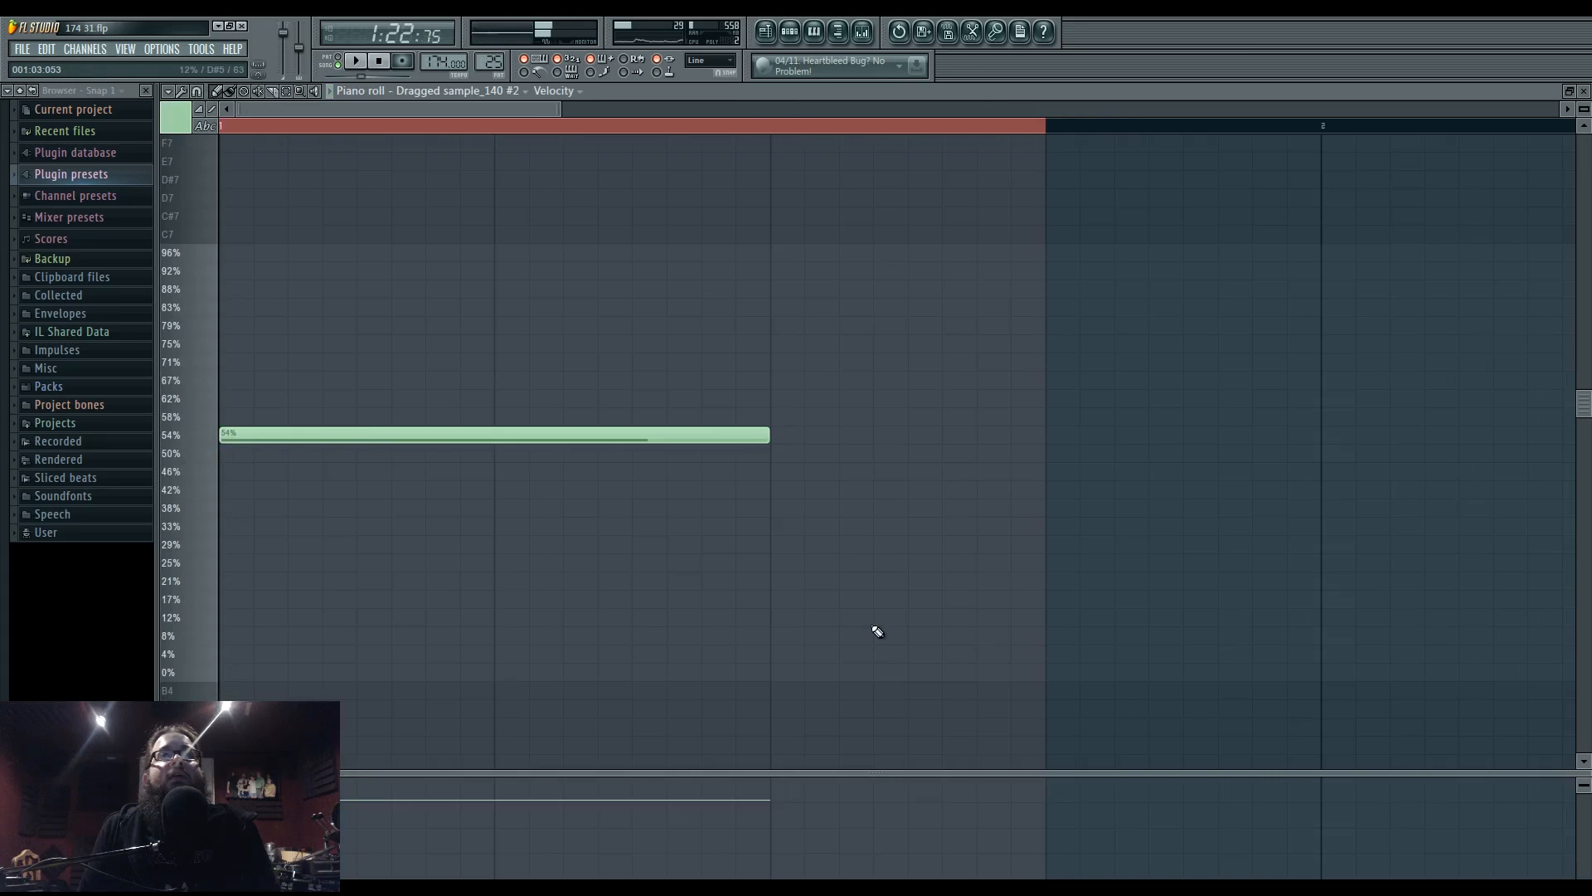
click(765, 33)
key(space)
drag(845, 131, 946, 139)
key(space)
double_click(917, 626)
key(space)
- Create a channel pitch automation clip for Dragged sample_140 #2
click(790, 33)
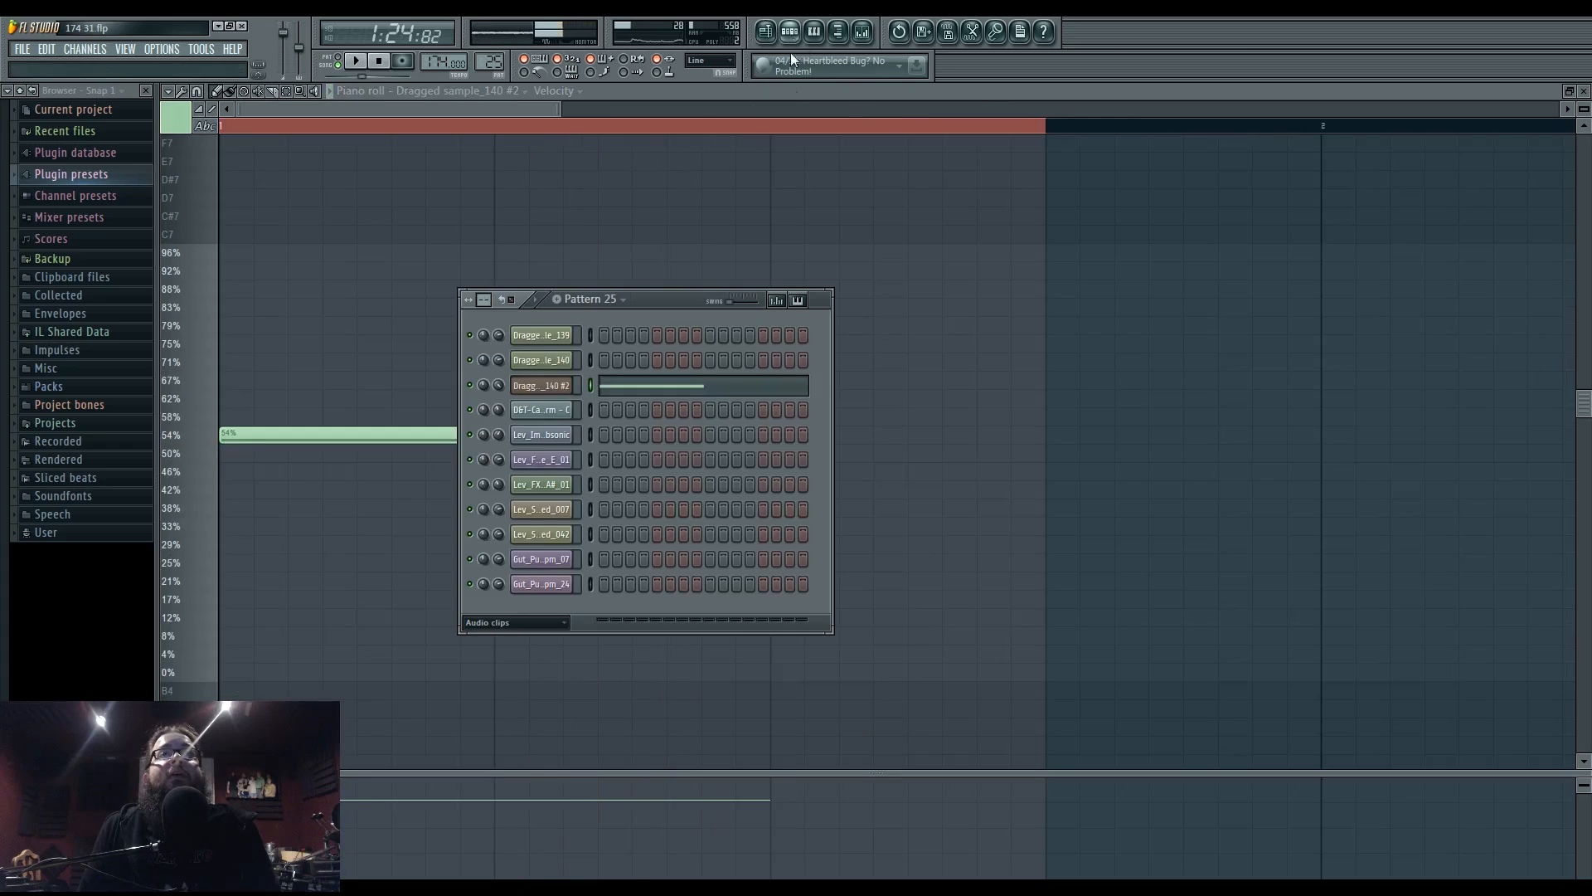
click(541, 388)
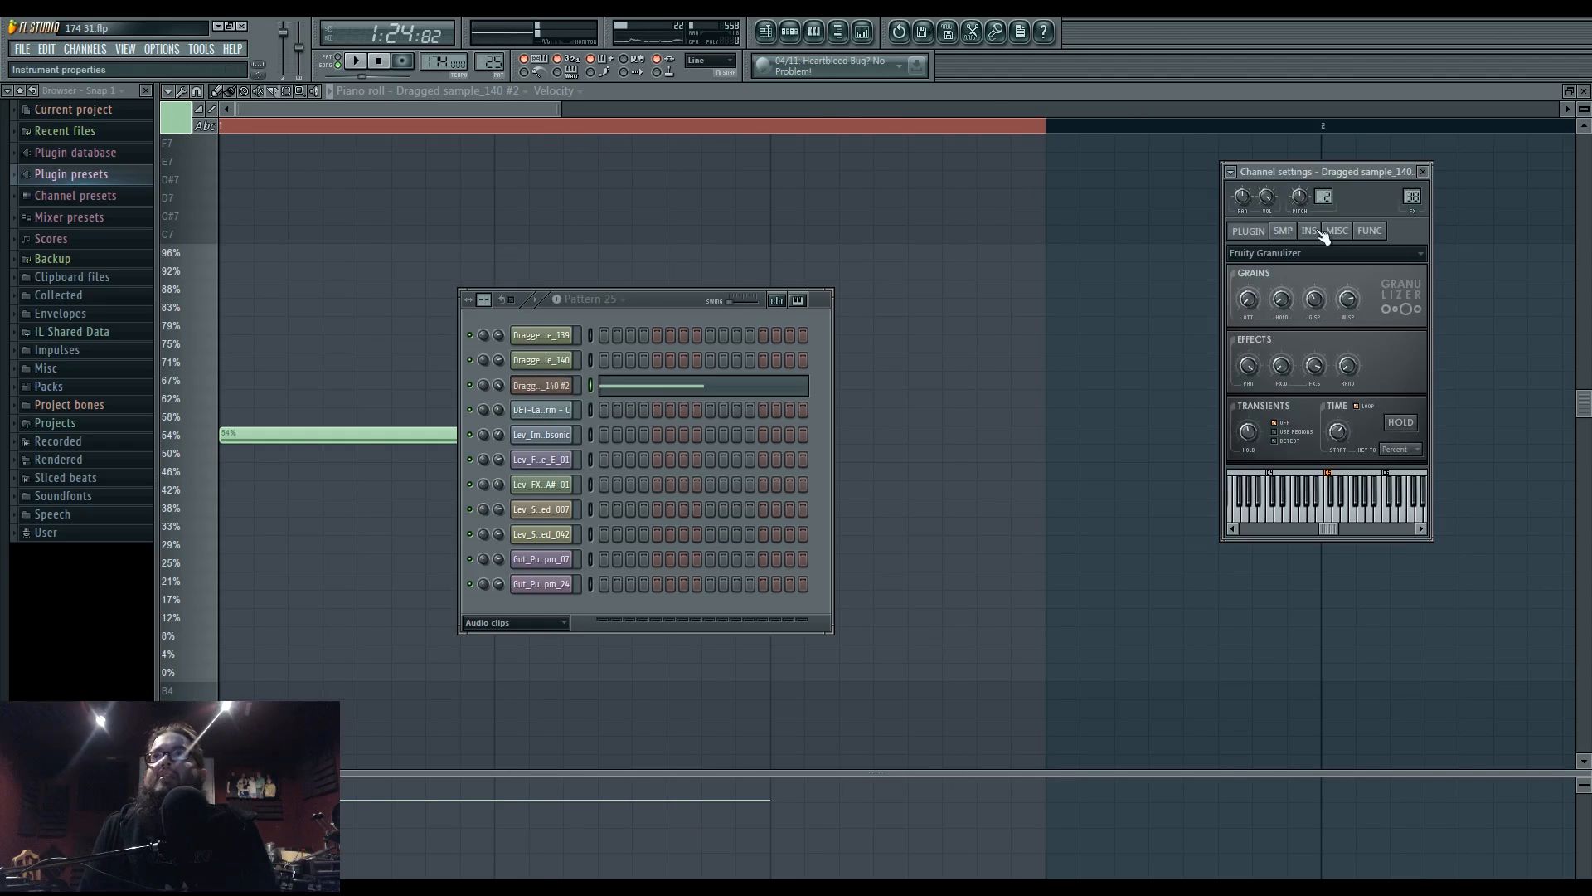
right_click(1298, 206)
click(1335, 305)
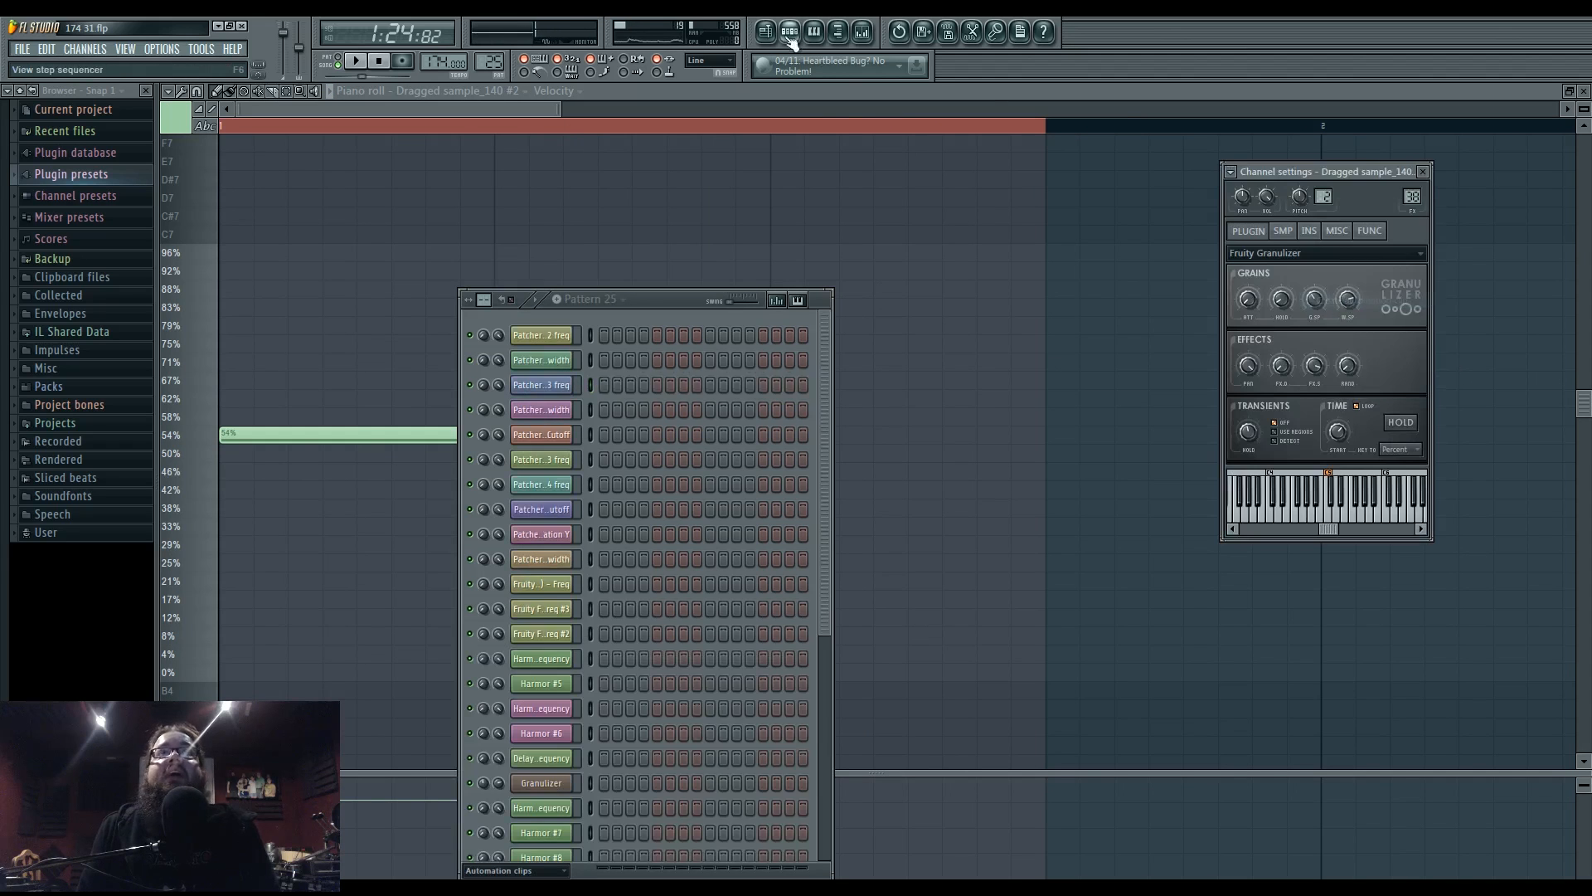
scroll(860, 578, up, 3)
- Add a point to the pitch envelope and pull its end point down while listening
key(space)
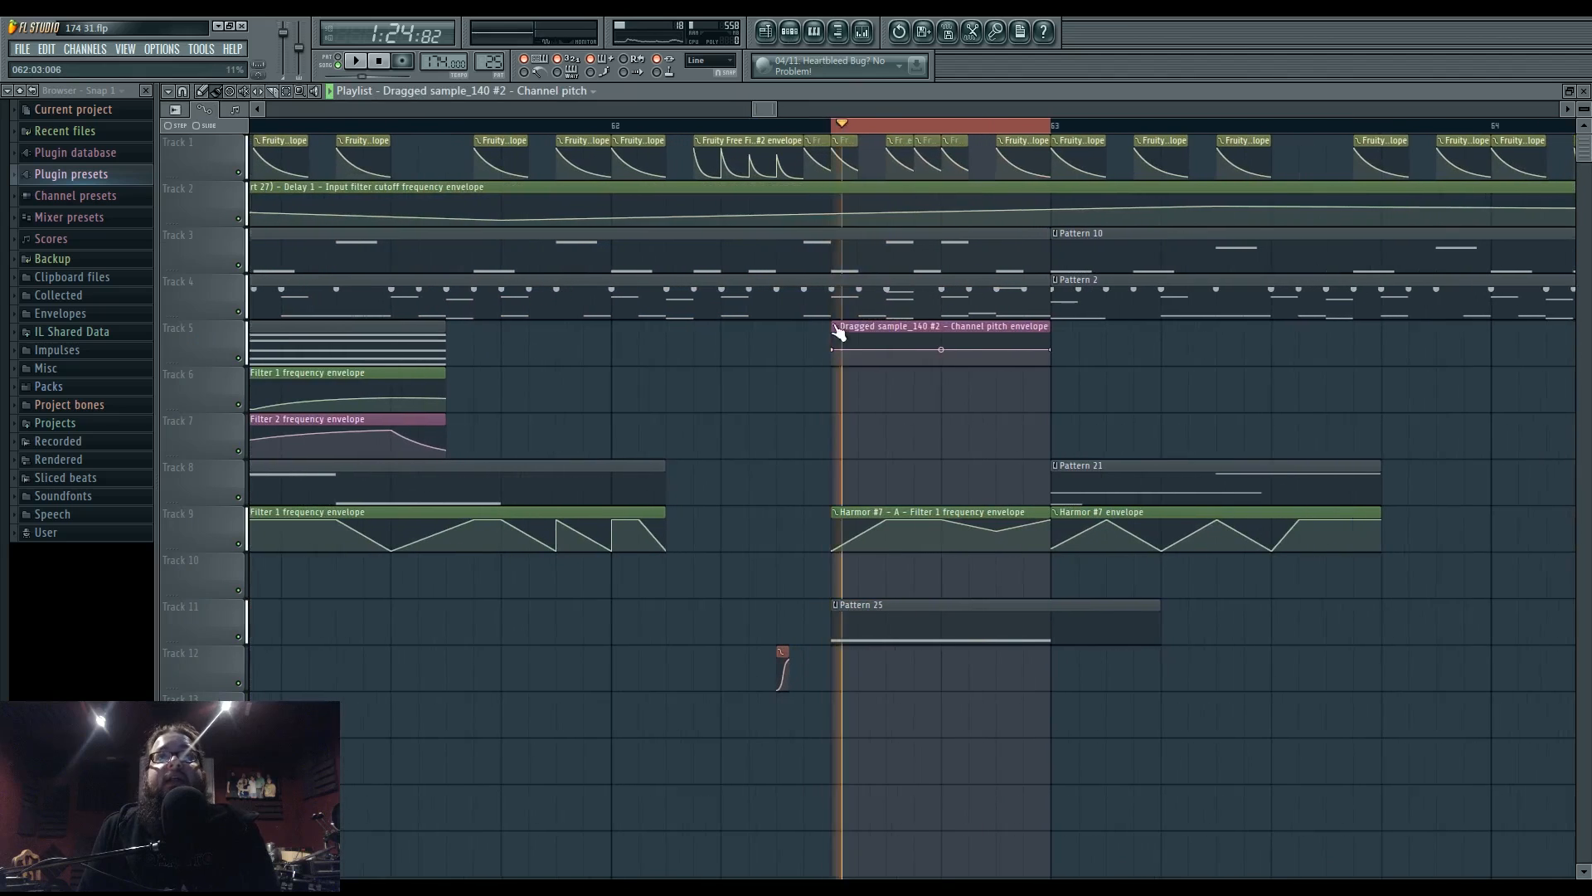
right_click(836, 354)
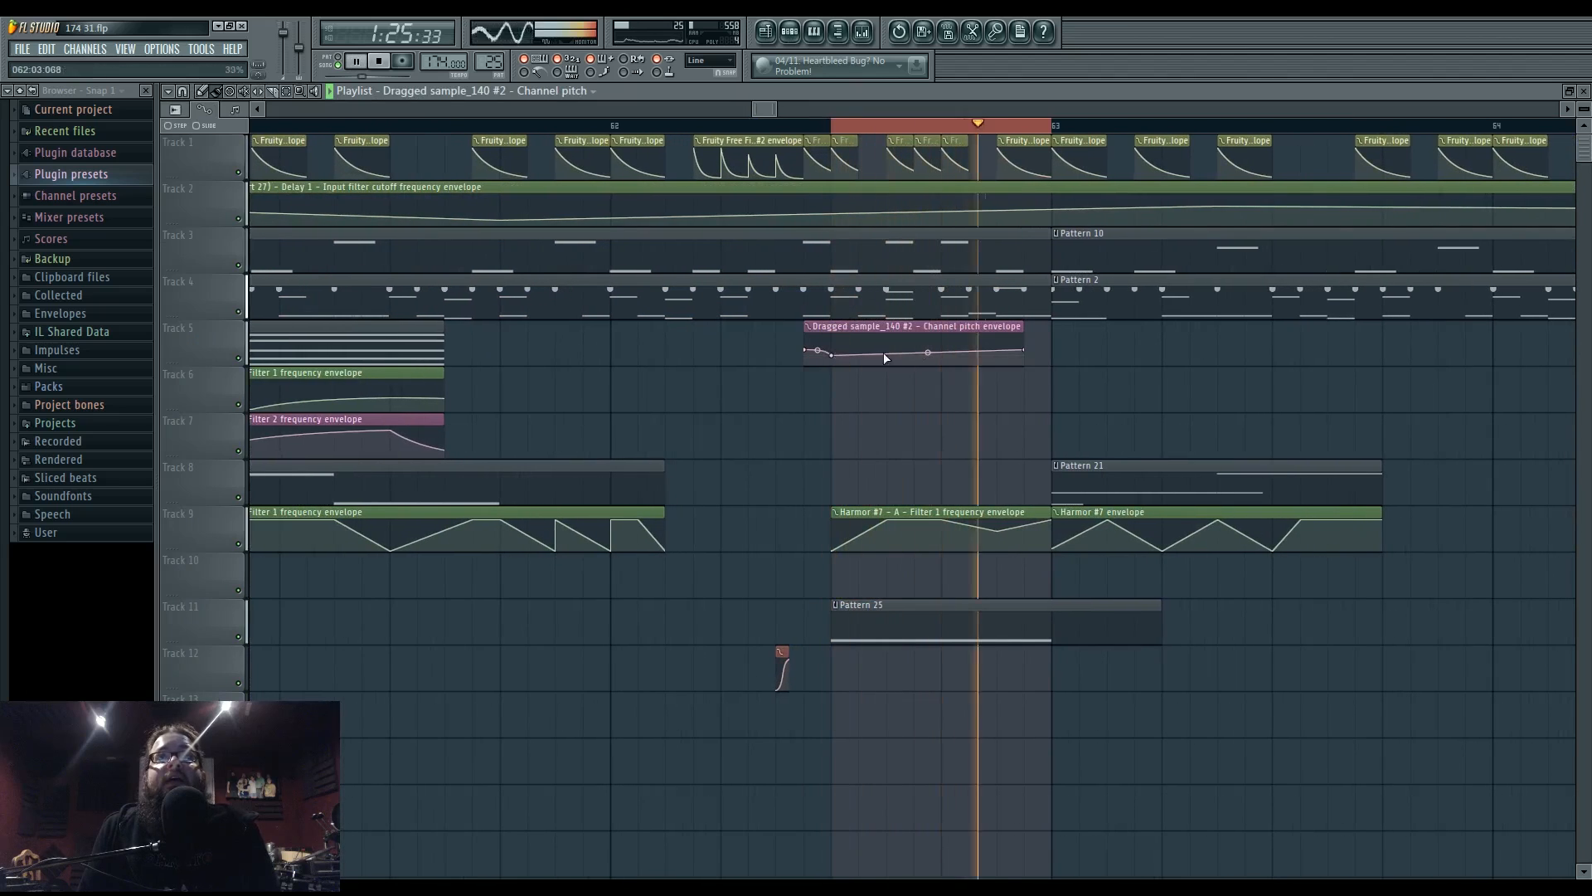
drag(1026, 350, 1027, 356)
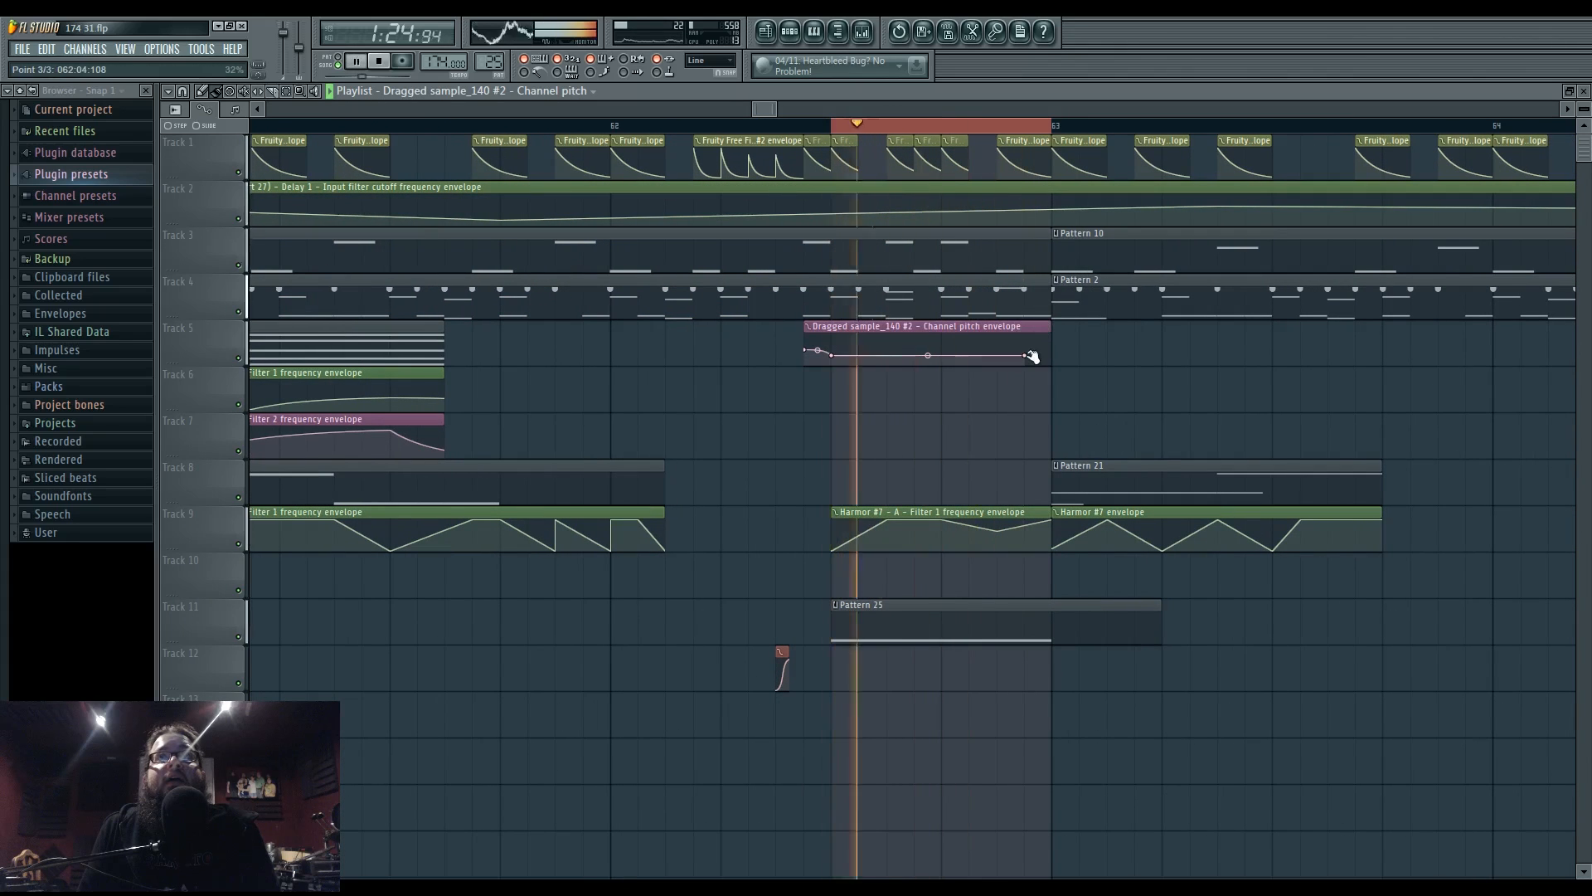
key(space)
key(space)
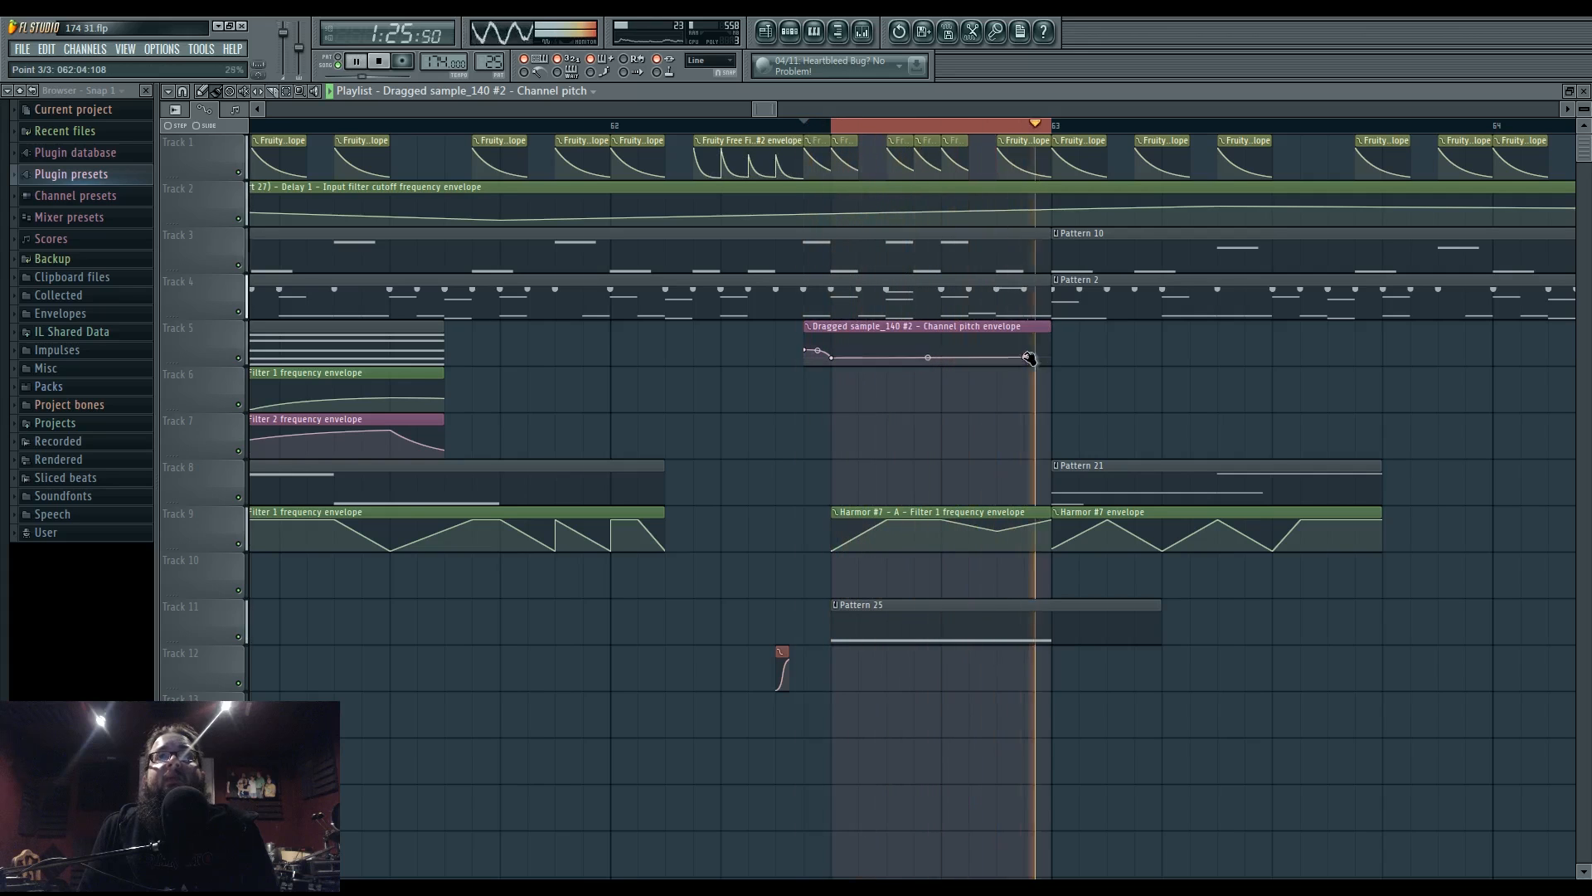
key(space)
click(791, 32)
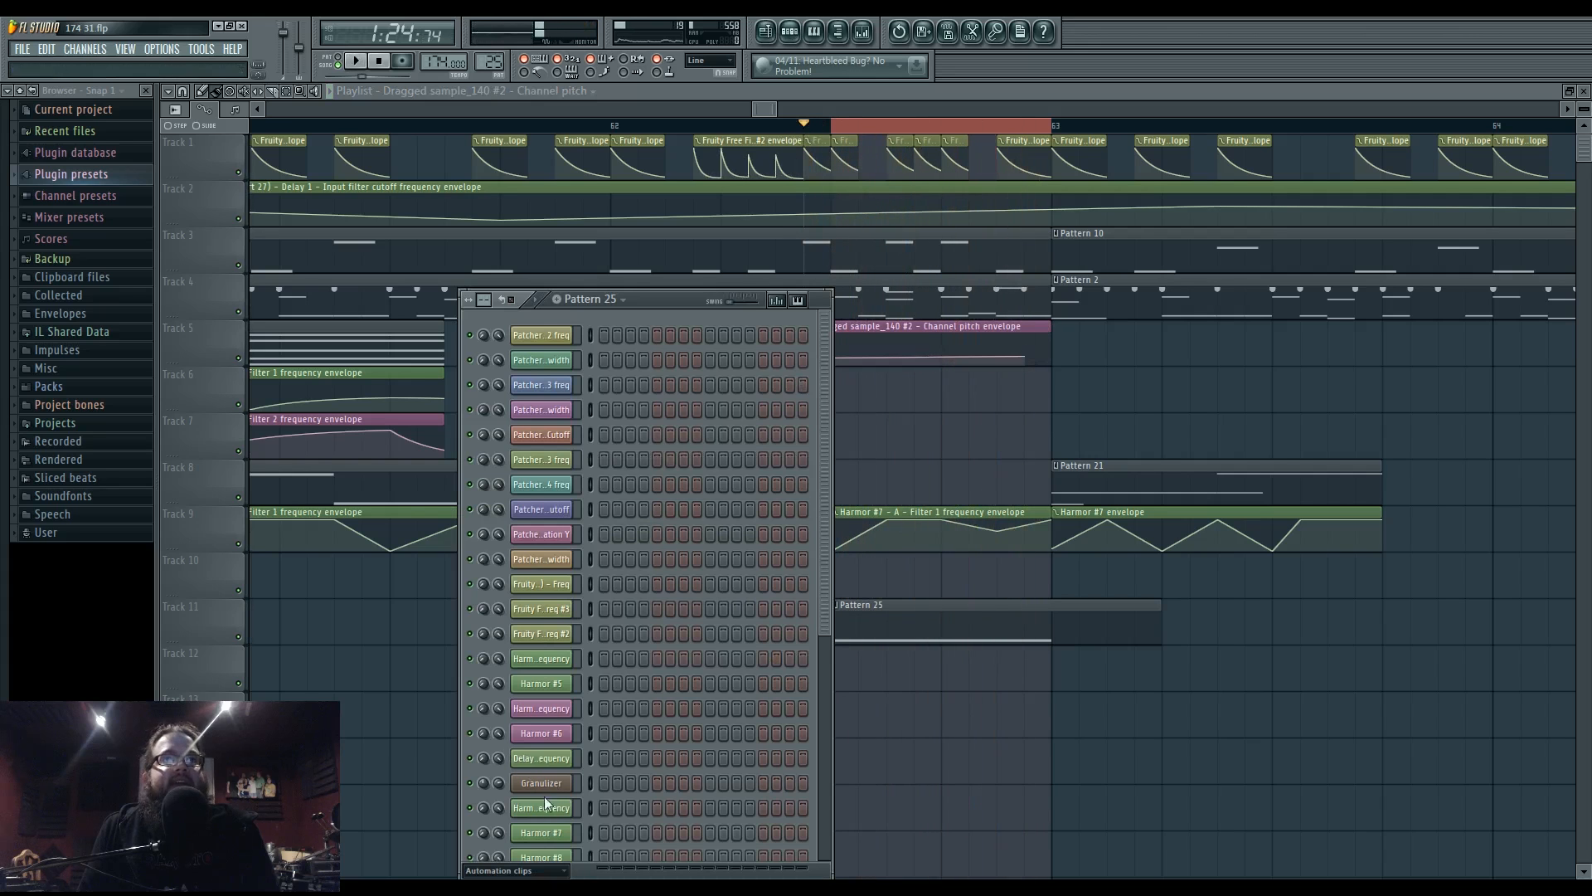
- Filter the channel rack to audio clips and delete the channel pitch automation clip
click(530, 870)
click(514, 855)
key(space)
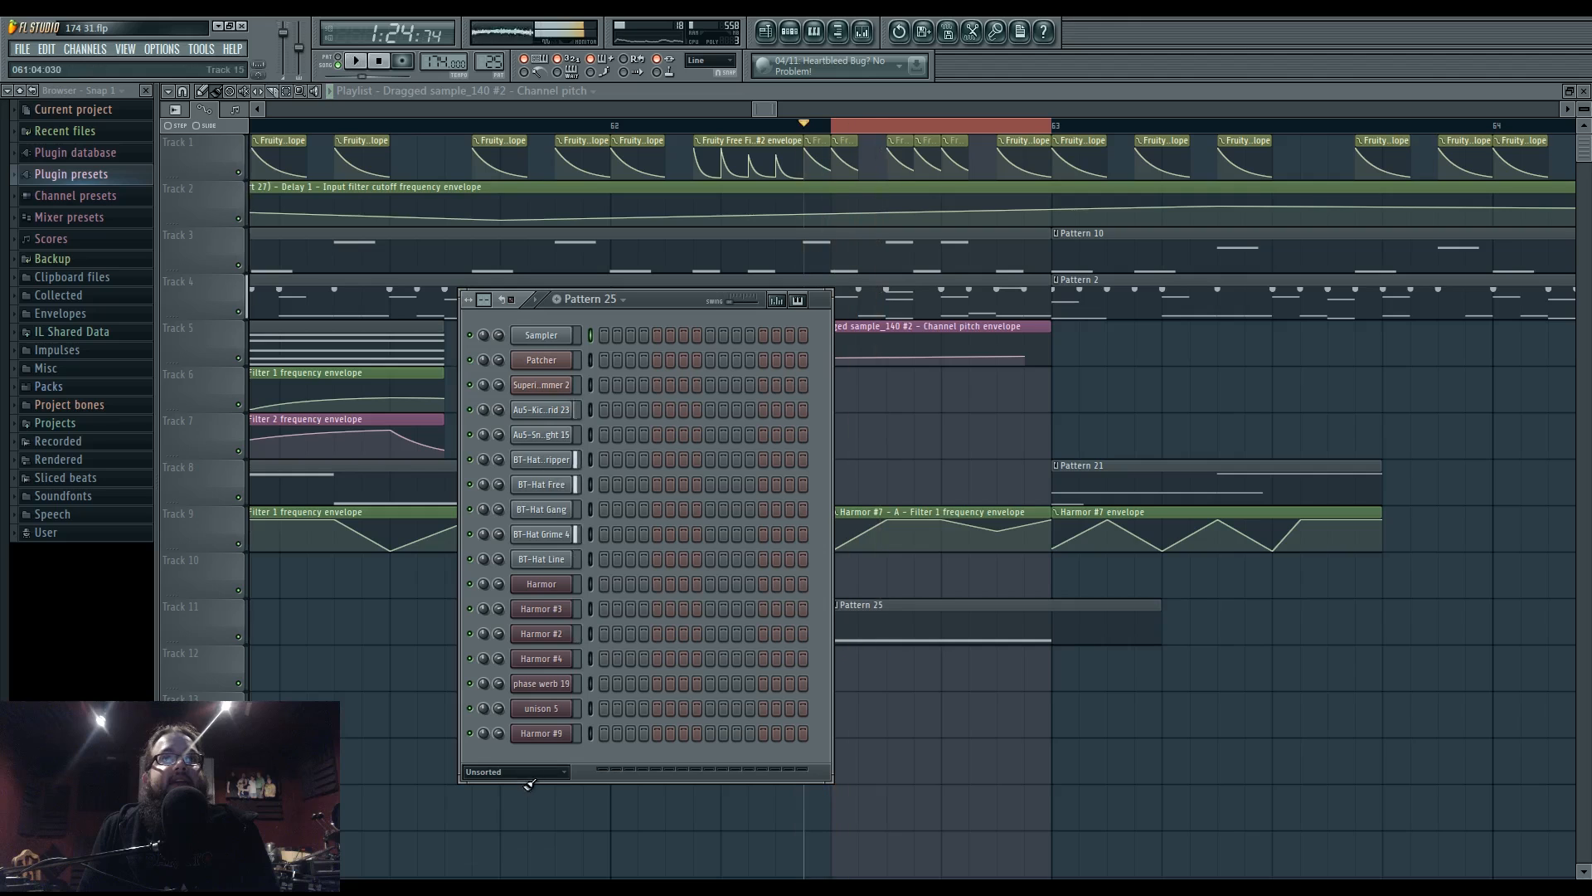
click(529, 826)
scroll(577, 791, down, 3)
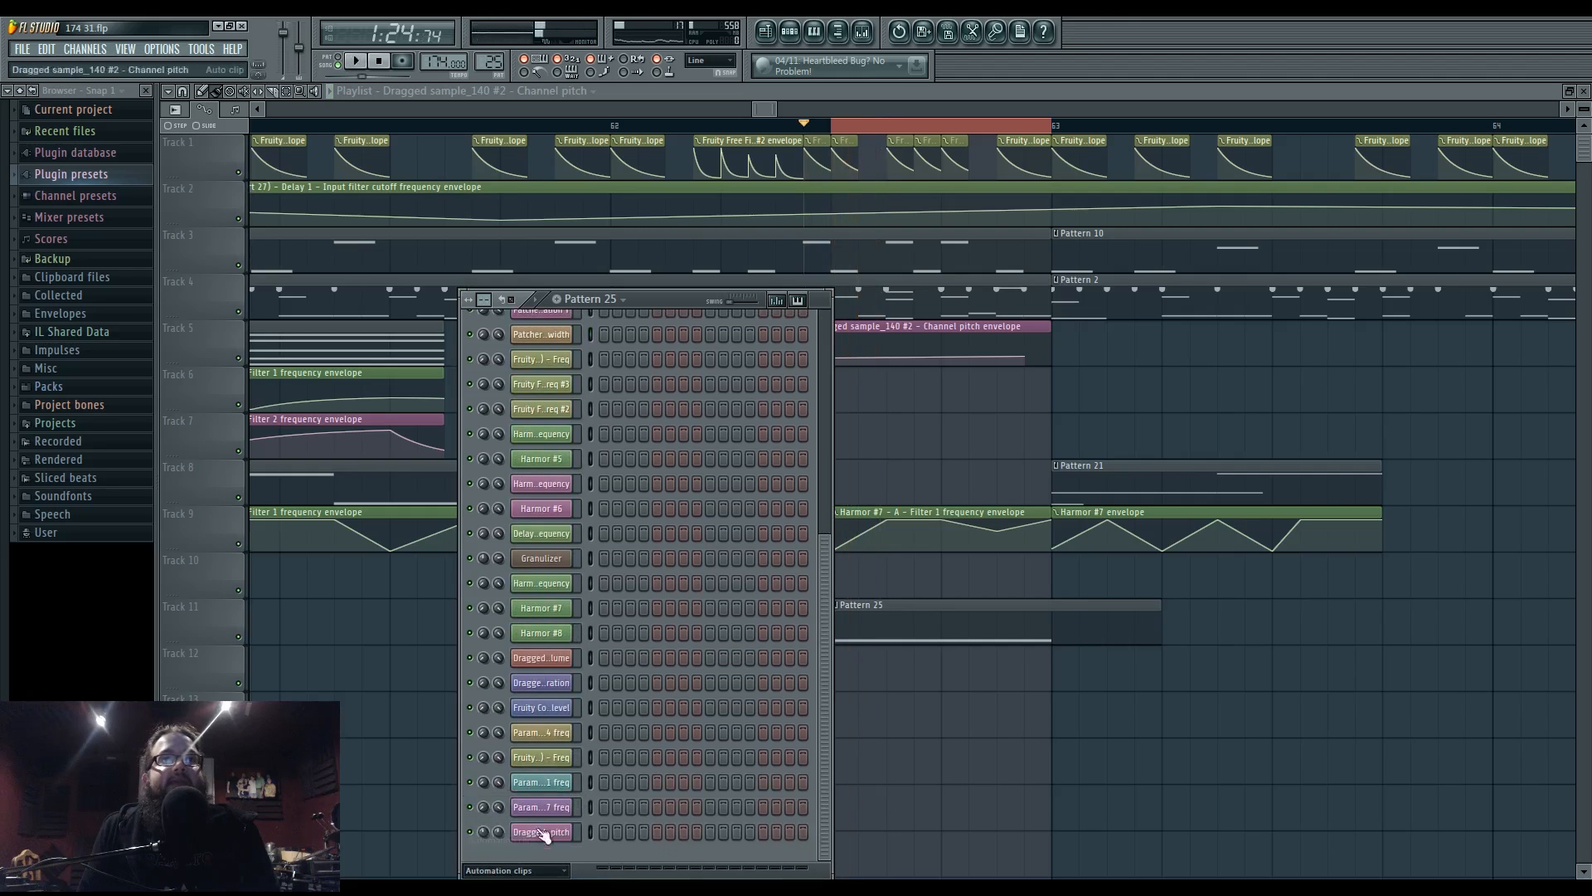
click(514, 869)
click(519, 819)
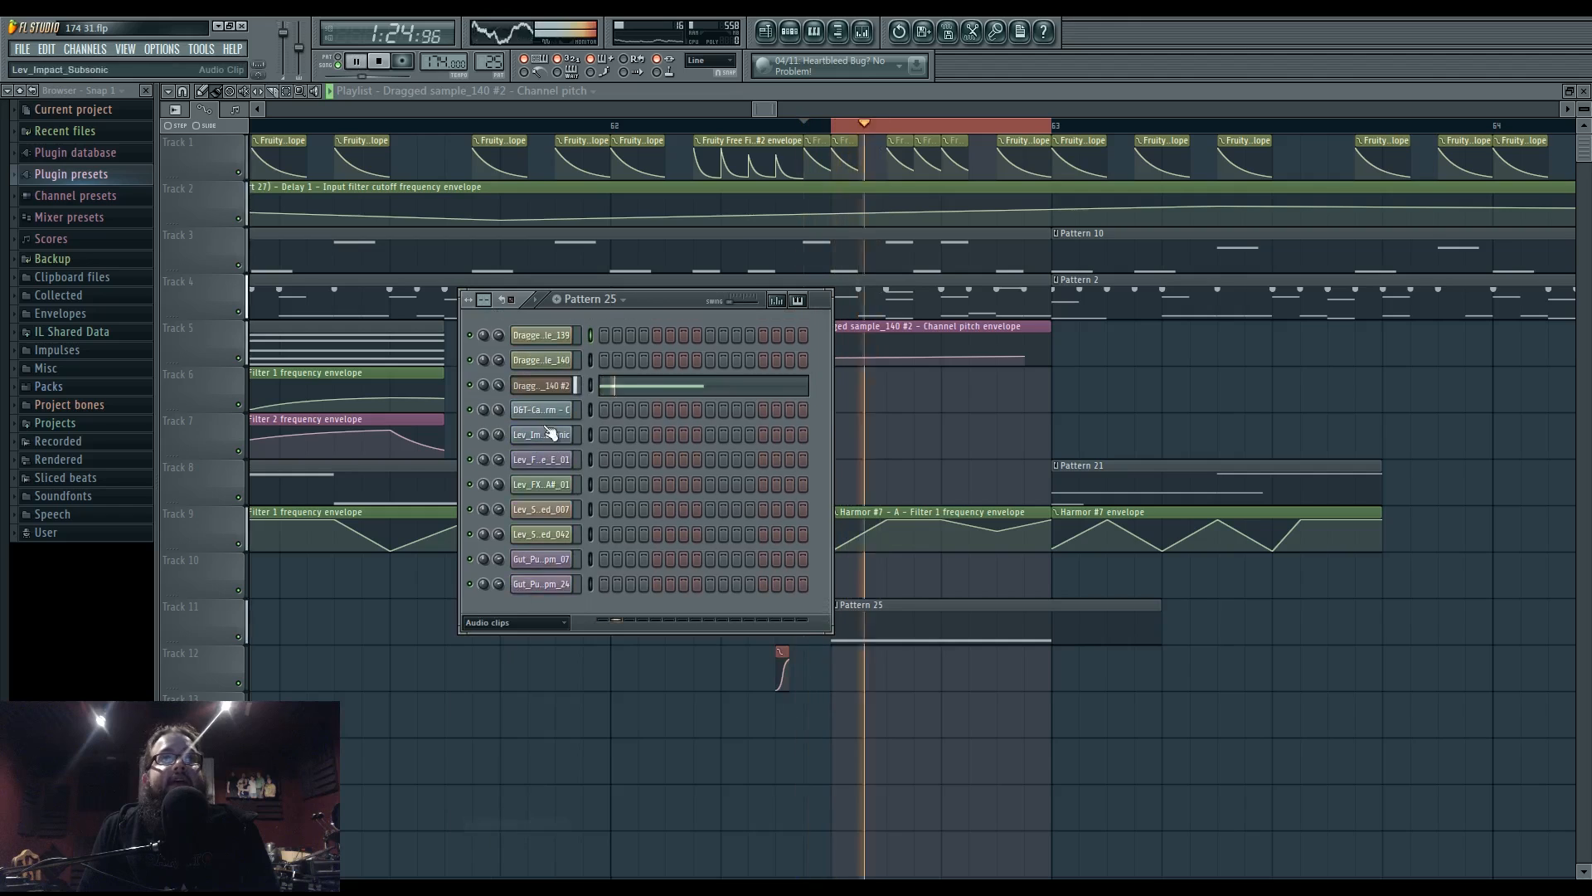
click(551, 386)
key(space)
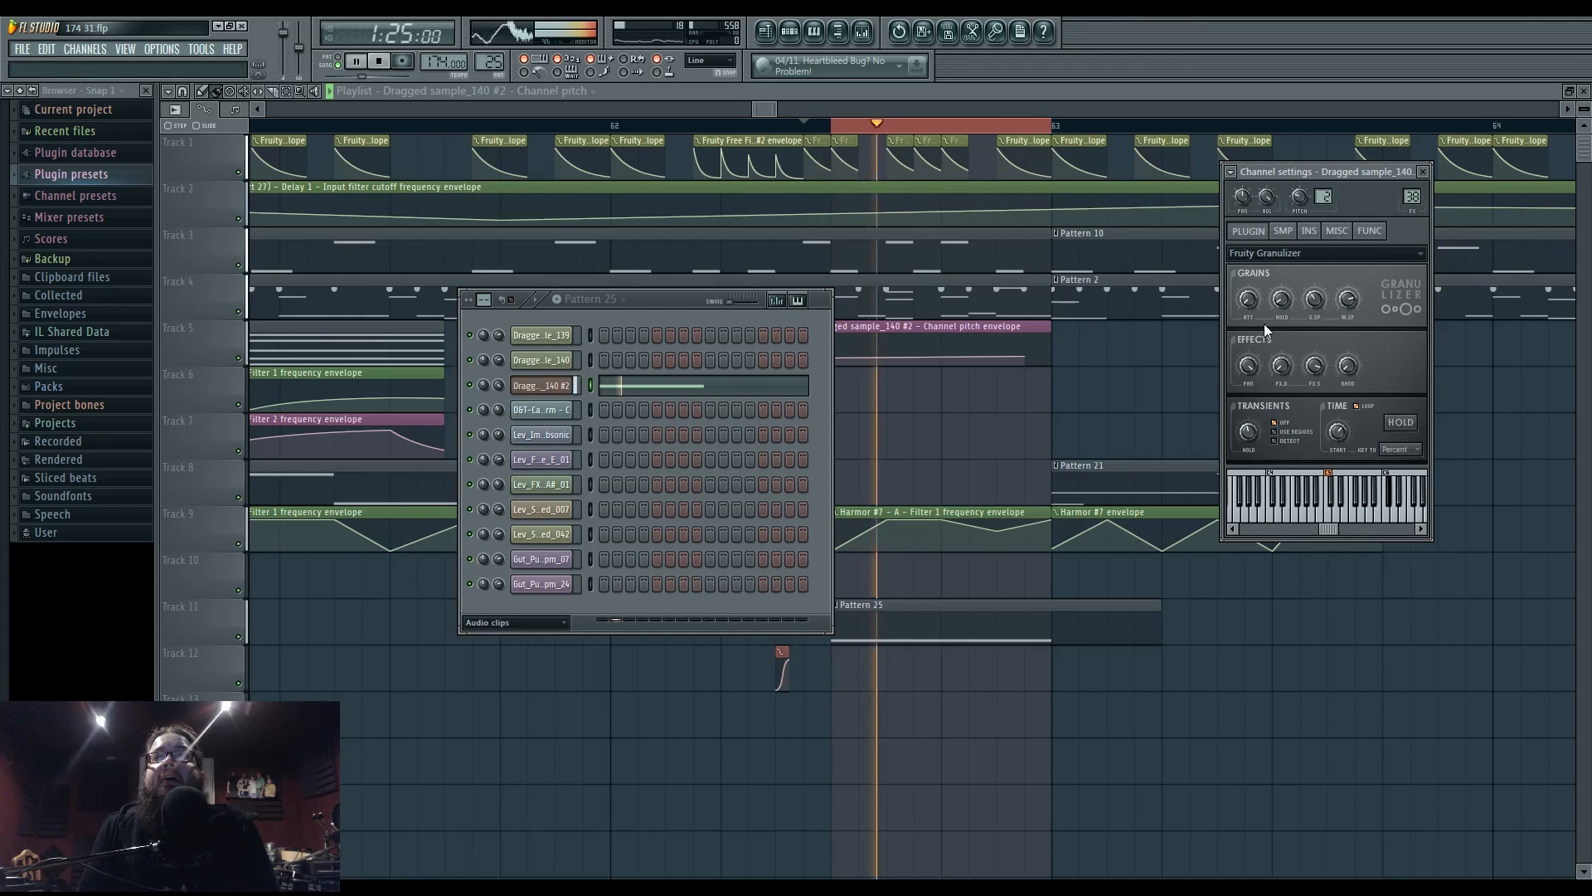
key(space)
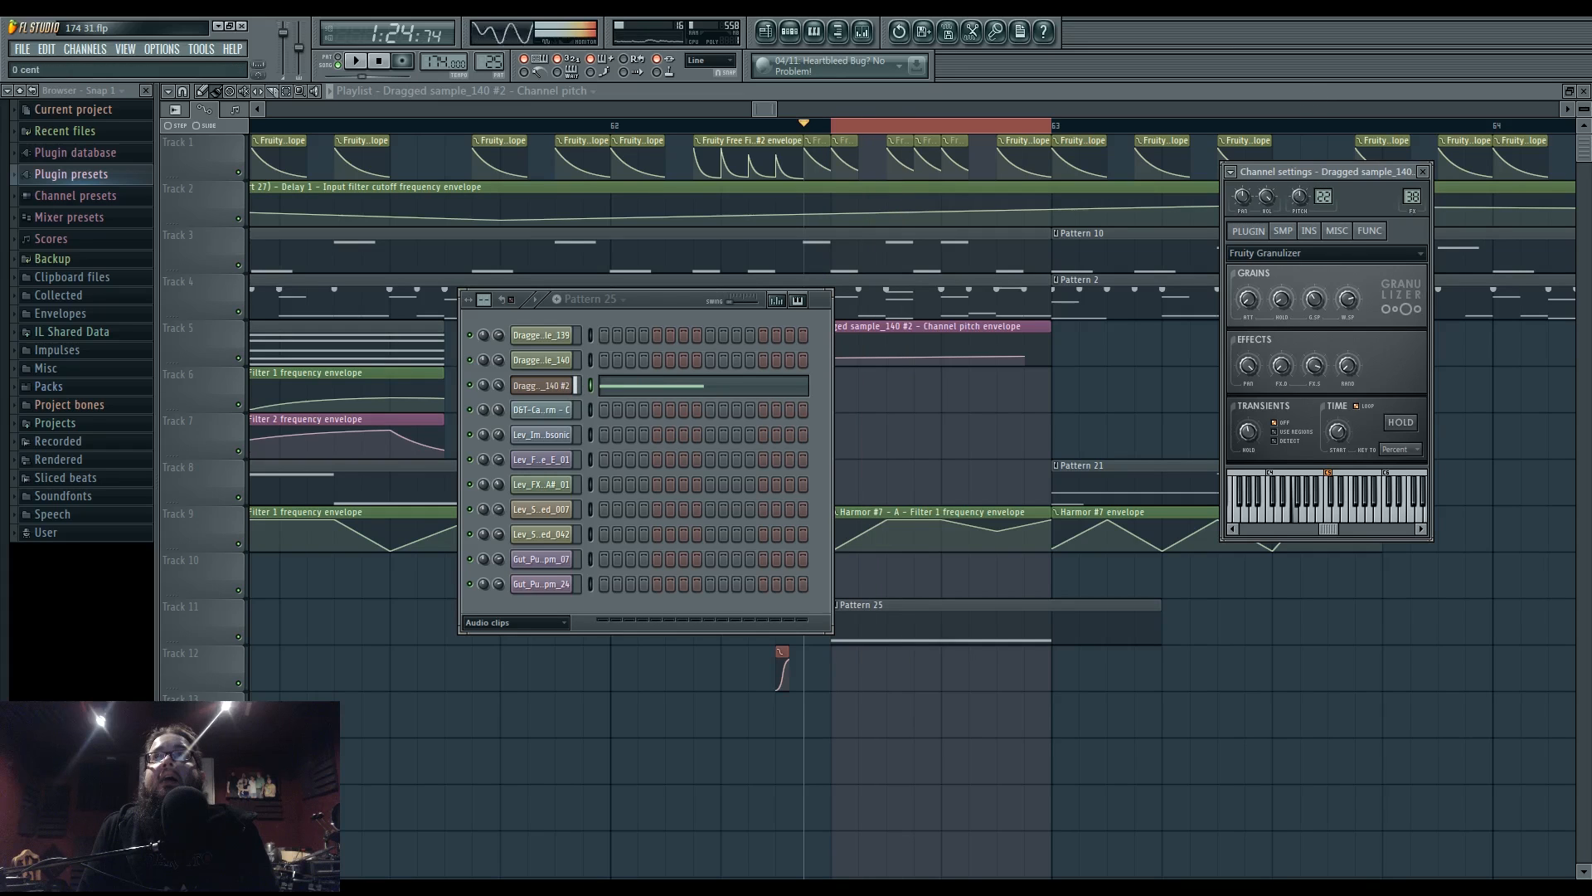
key(space)
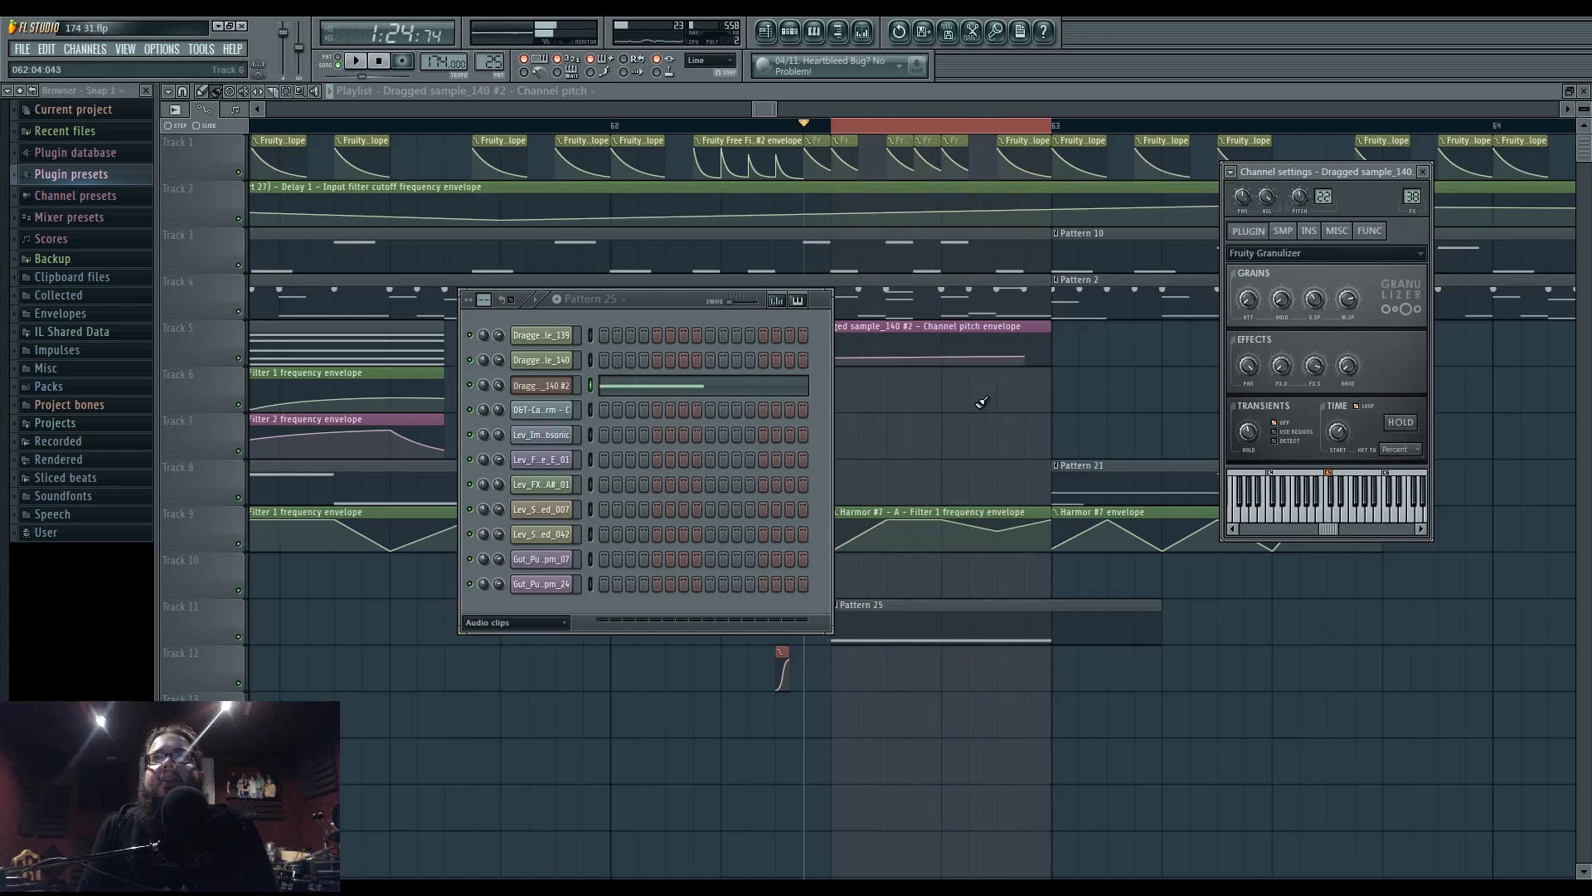
right_click(950, 404)
right_click(938, 340)
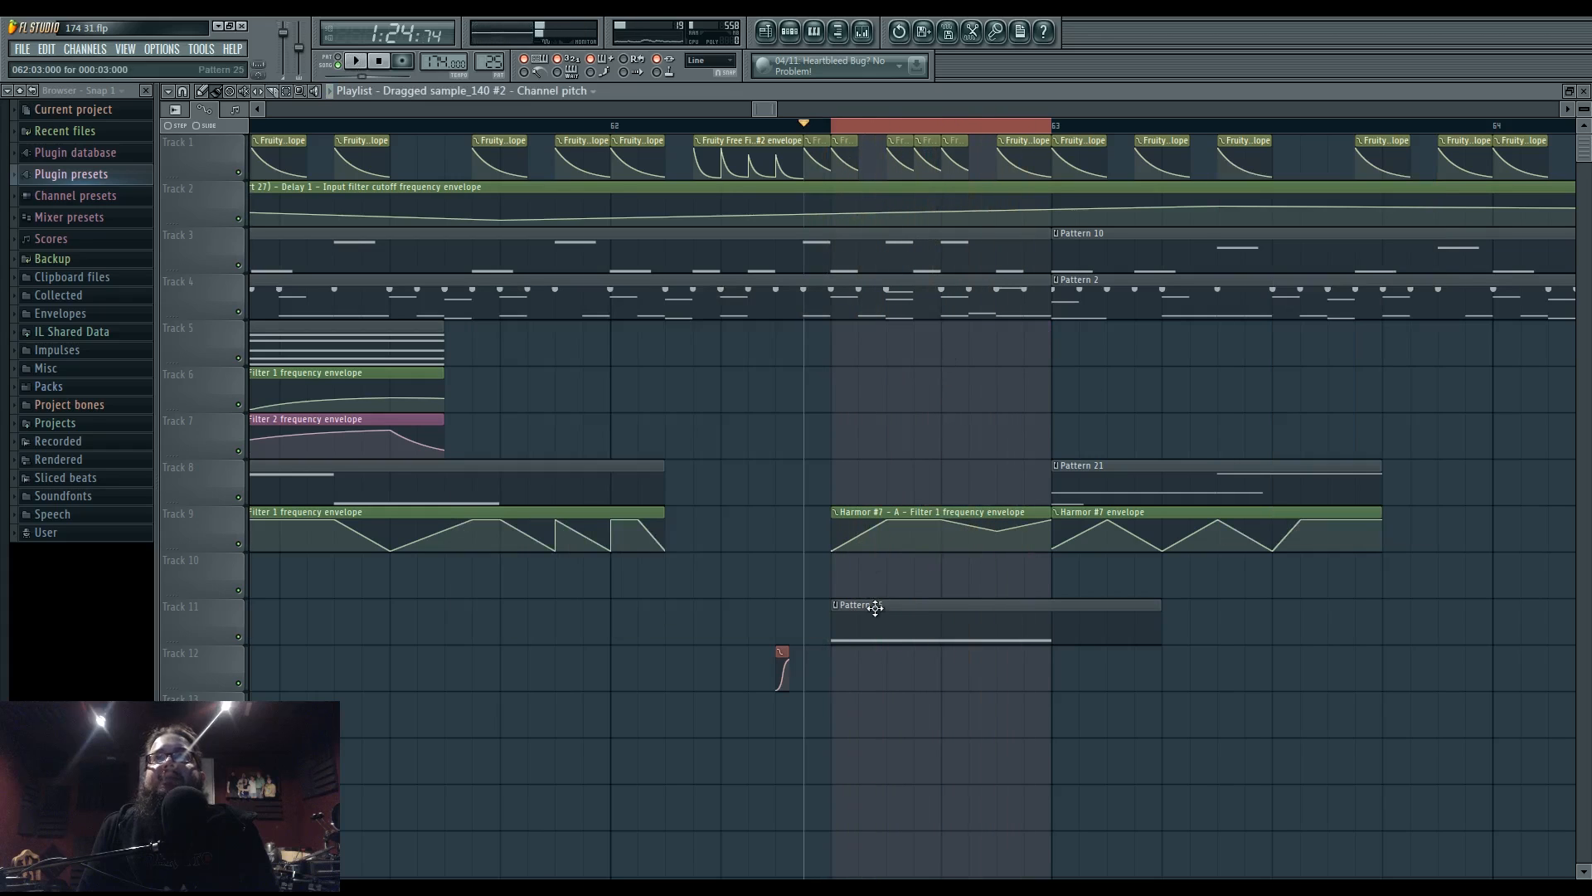
- Raise the Granulizer grain spacing slightly and set a short grain hold time
click(792, 35)
click(554, 387)
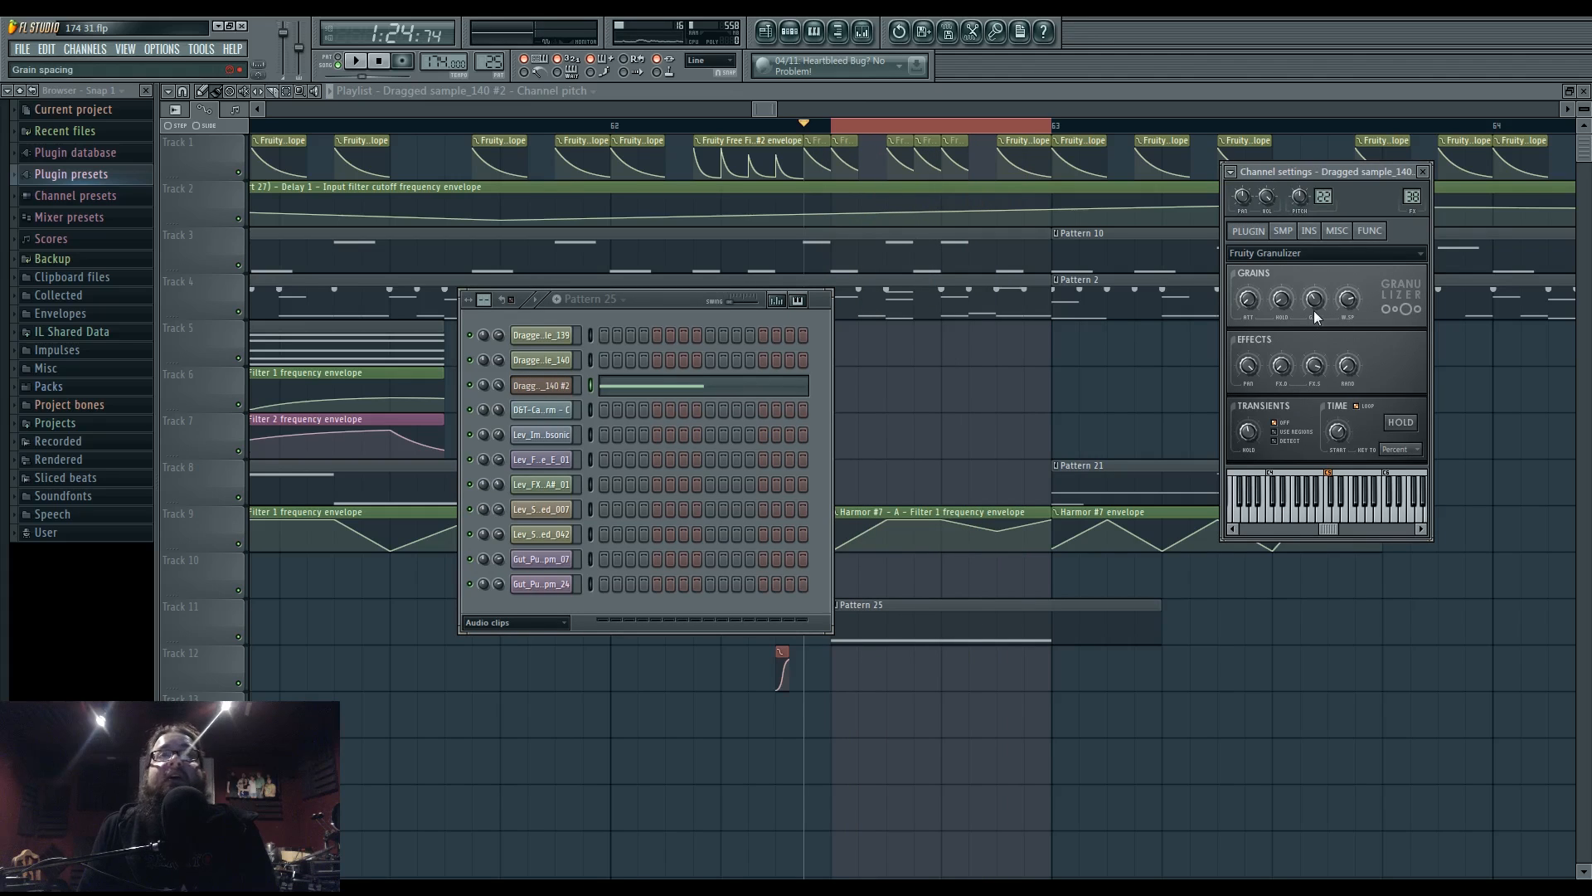
key(space)
key(space)
key(space)
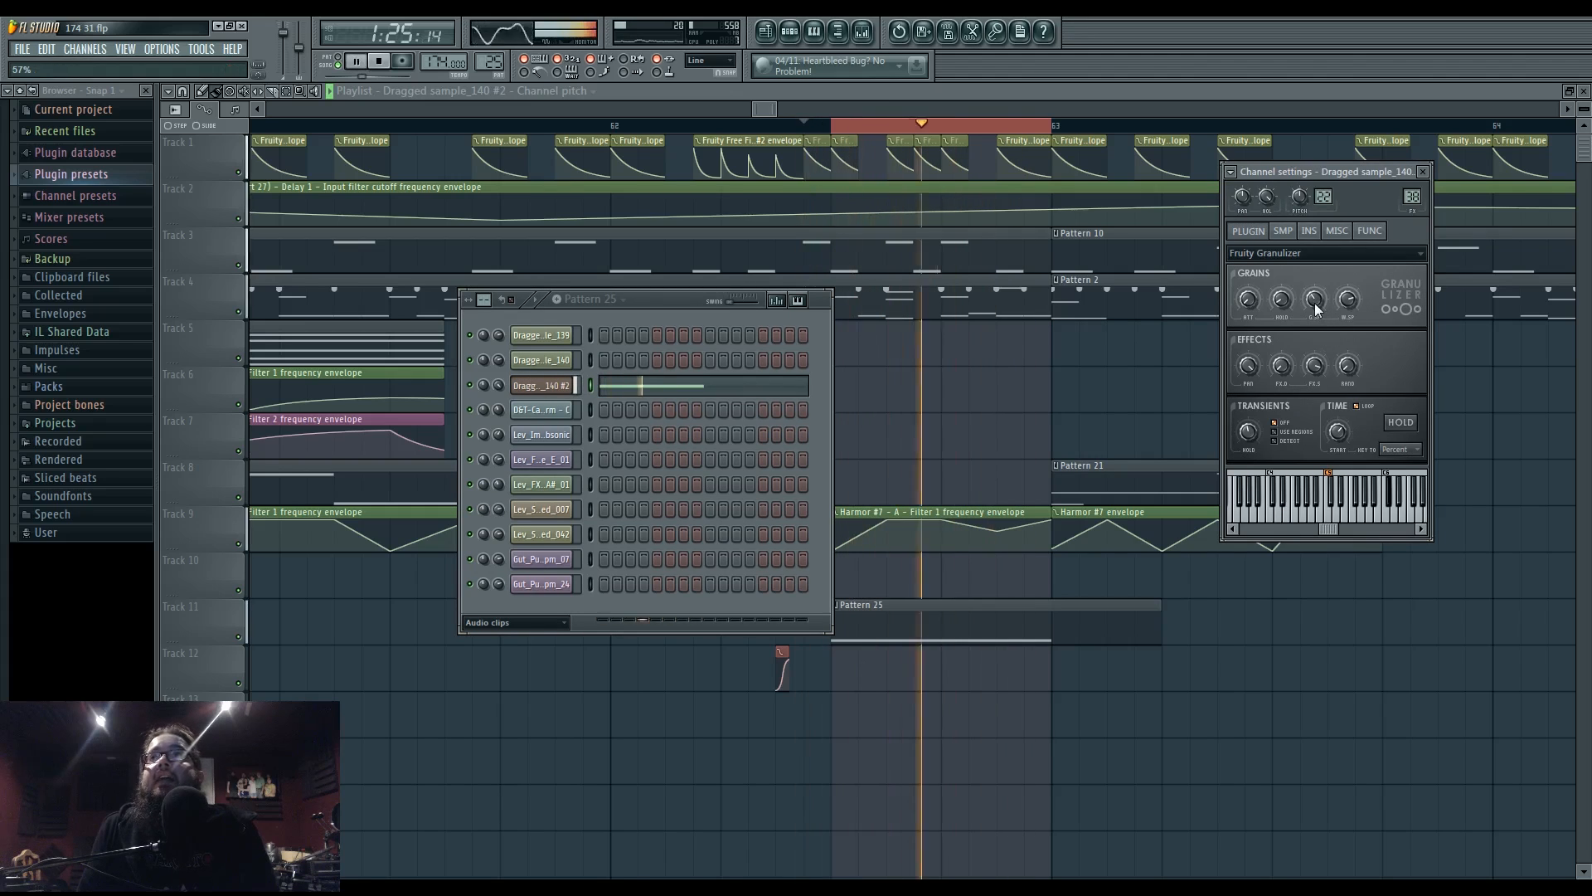
drag(1315, 305, 1316, 307)
key(space)
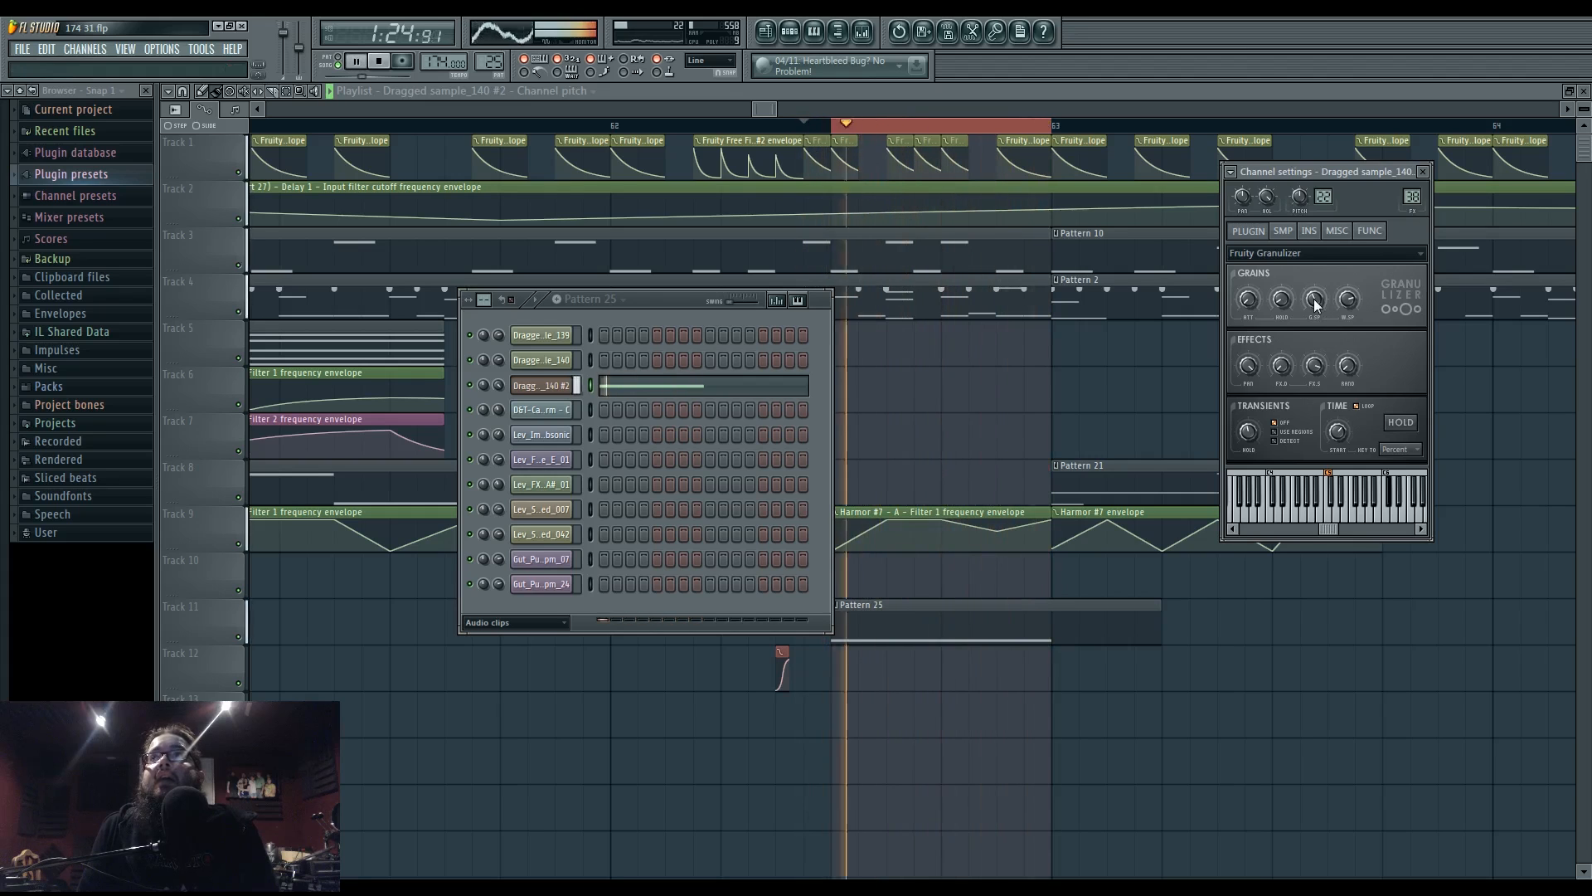
drag(1315, 304, 1315, 306)
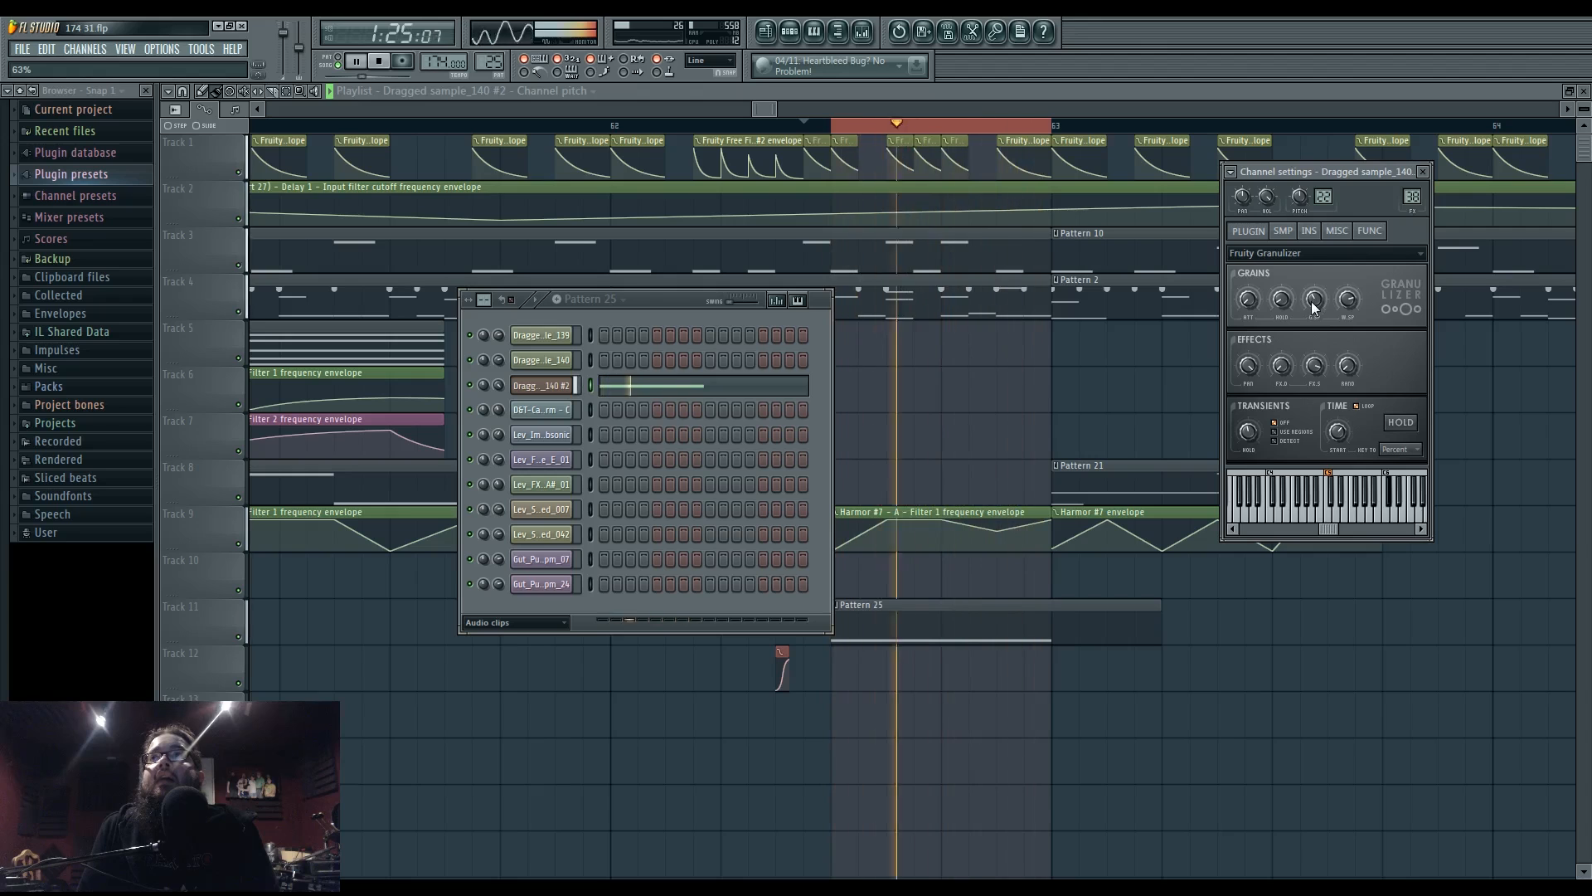
mouse_move(1287, 297)
mouse_down()
mouse_move(1286, 313)
mouse_move(1281, 299)
mouse_up()
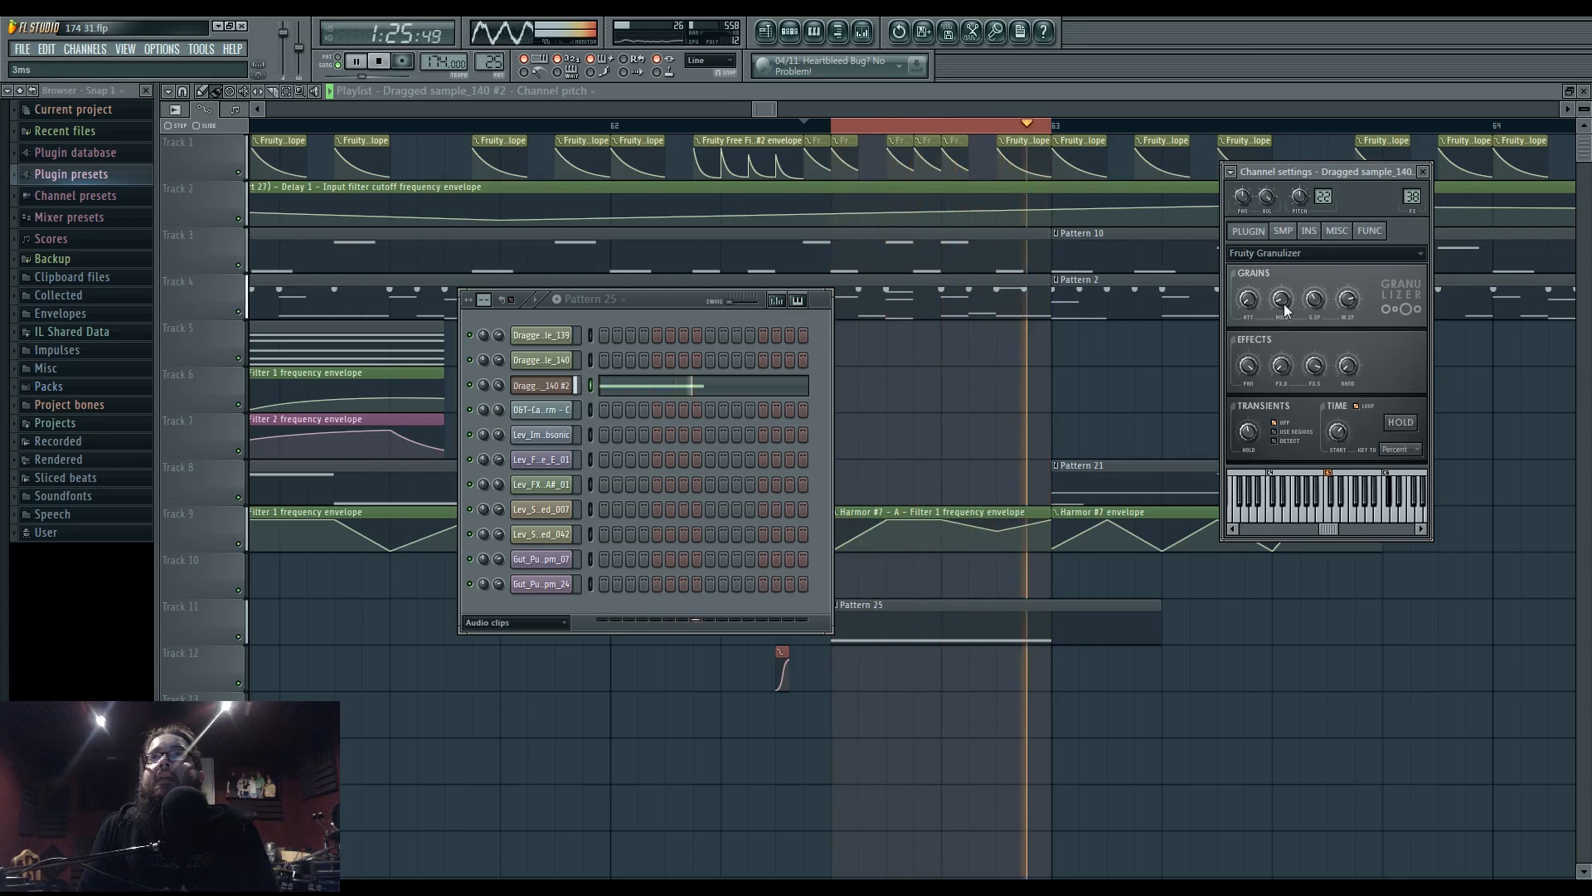
click(528, 126)
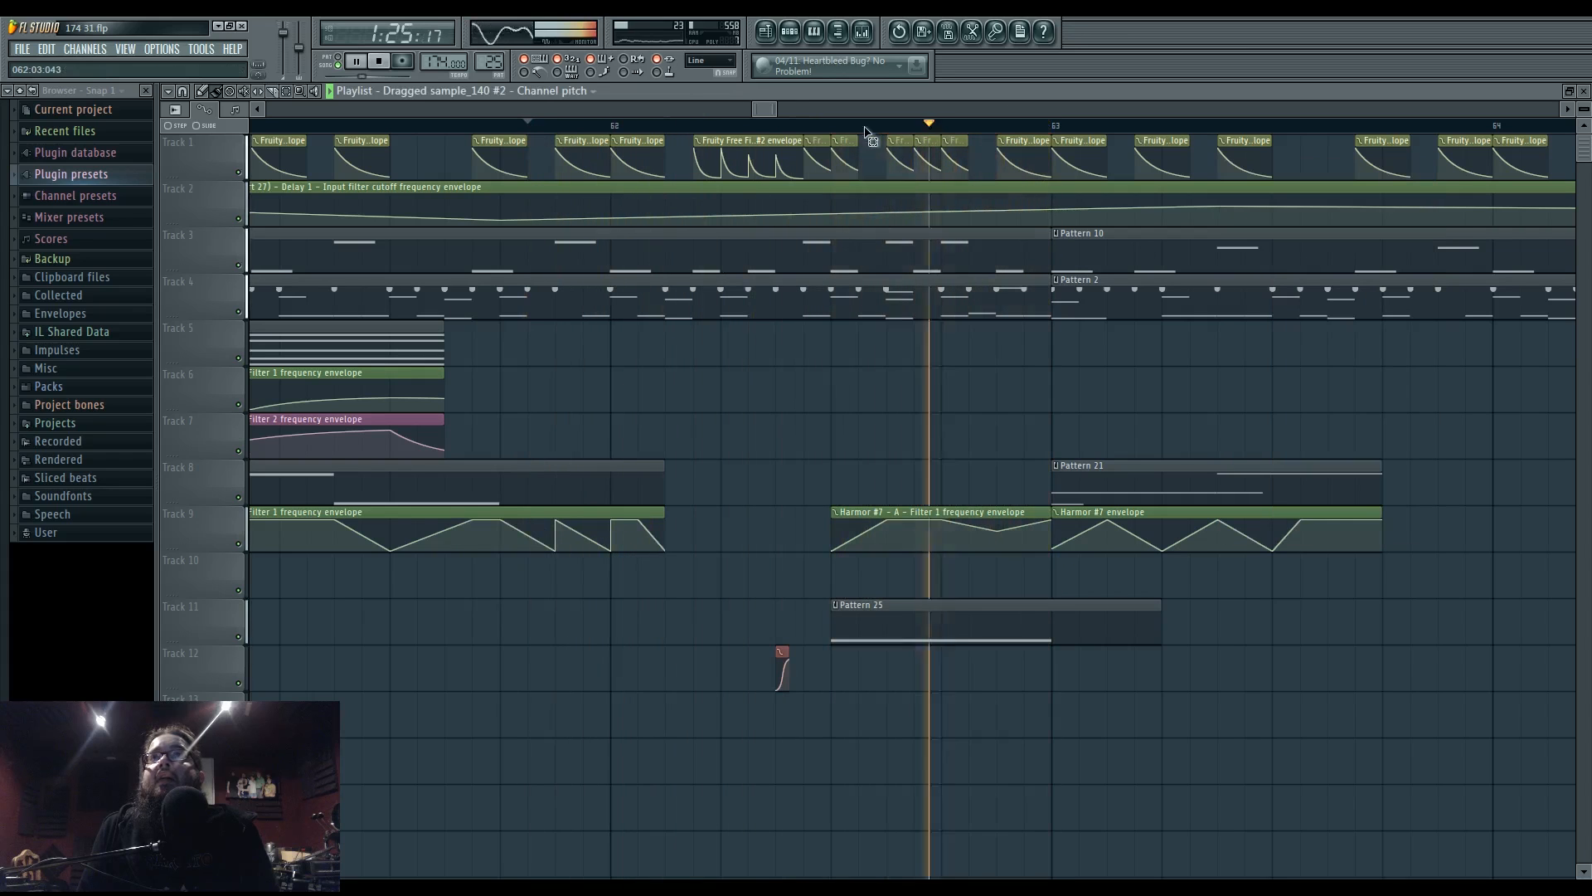
- Zoom out the playlist, replay from bar 62, and pan to show bars 58–64
scroll(864, 428, down, 2)
scroll(863, 428, down, 1)
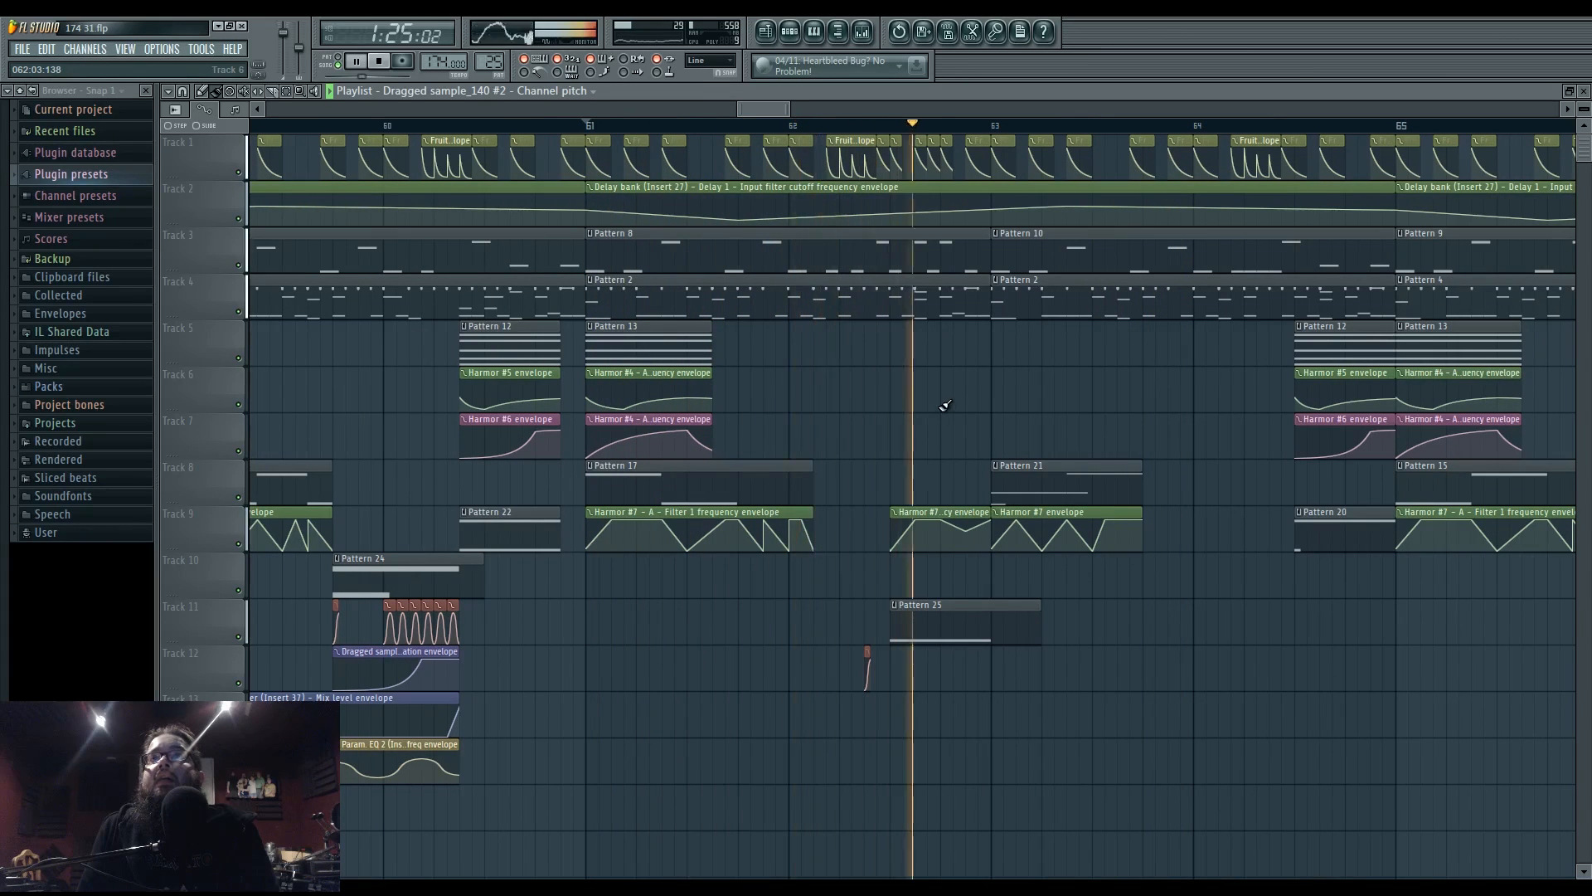
click(892, 125)
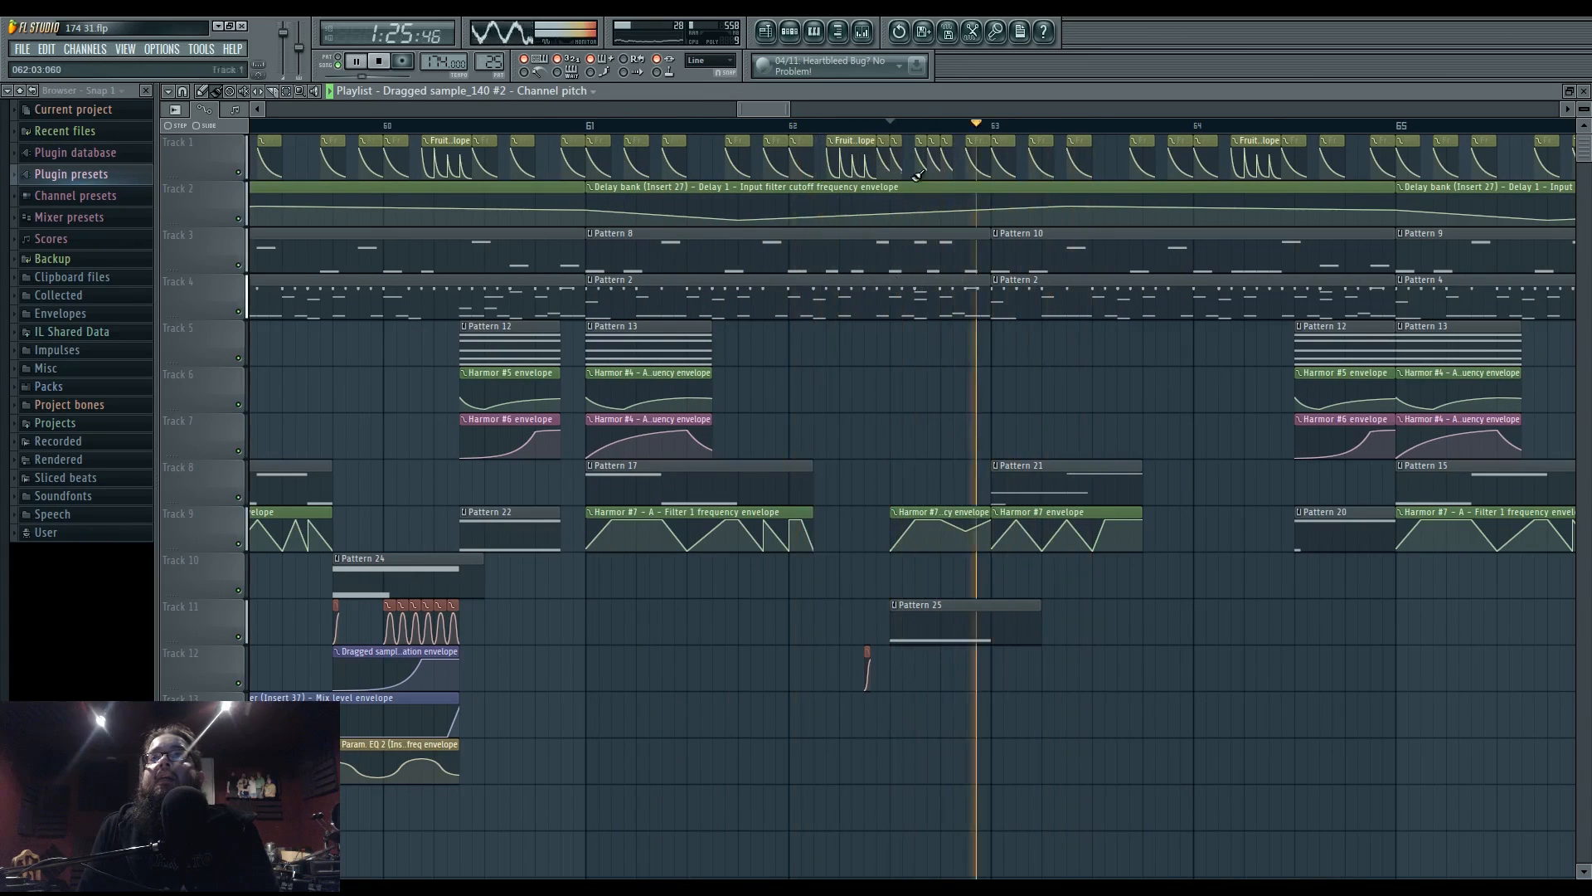
key(space)
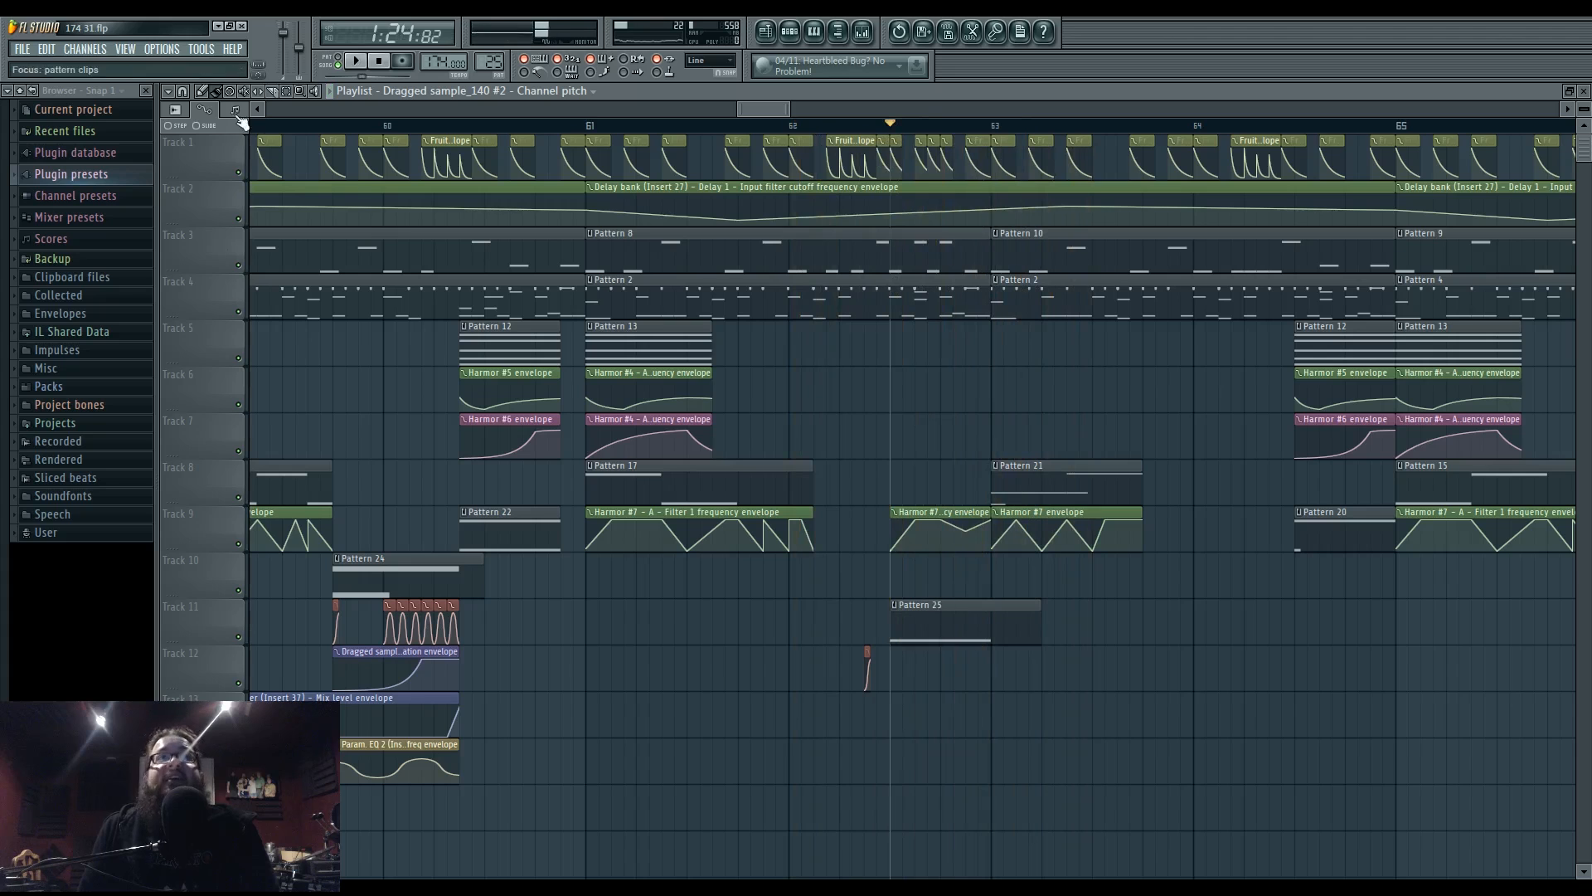
key(space)
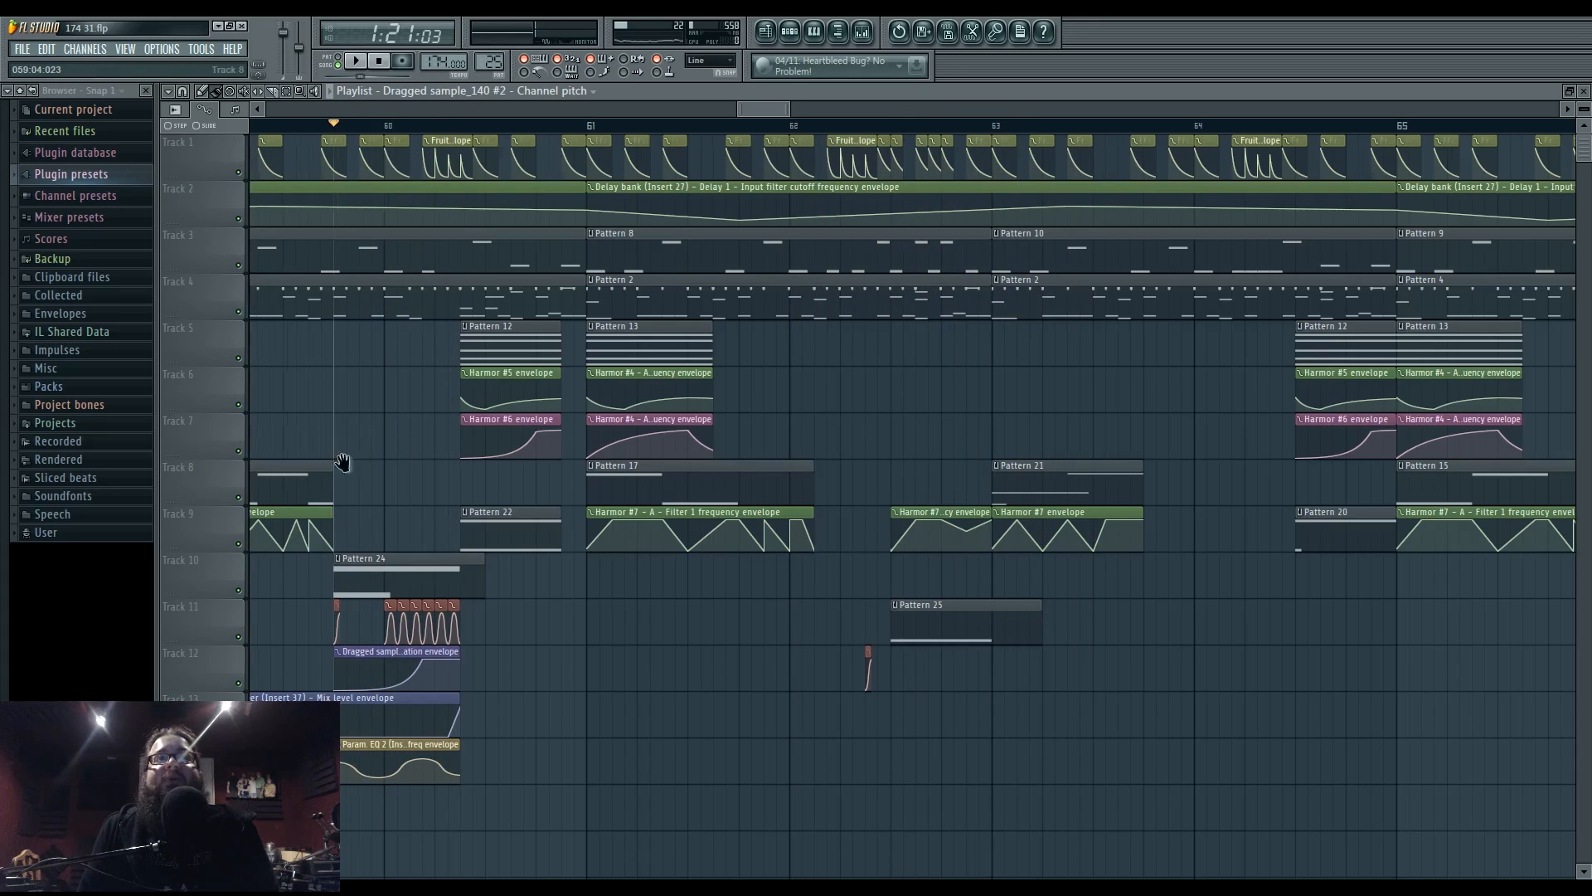
drag(345, 461, 693, 590)
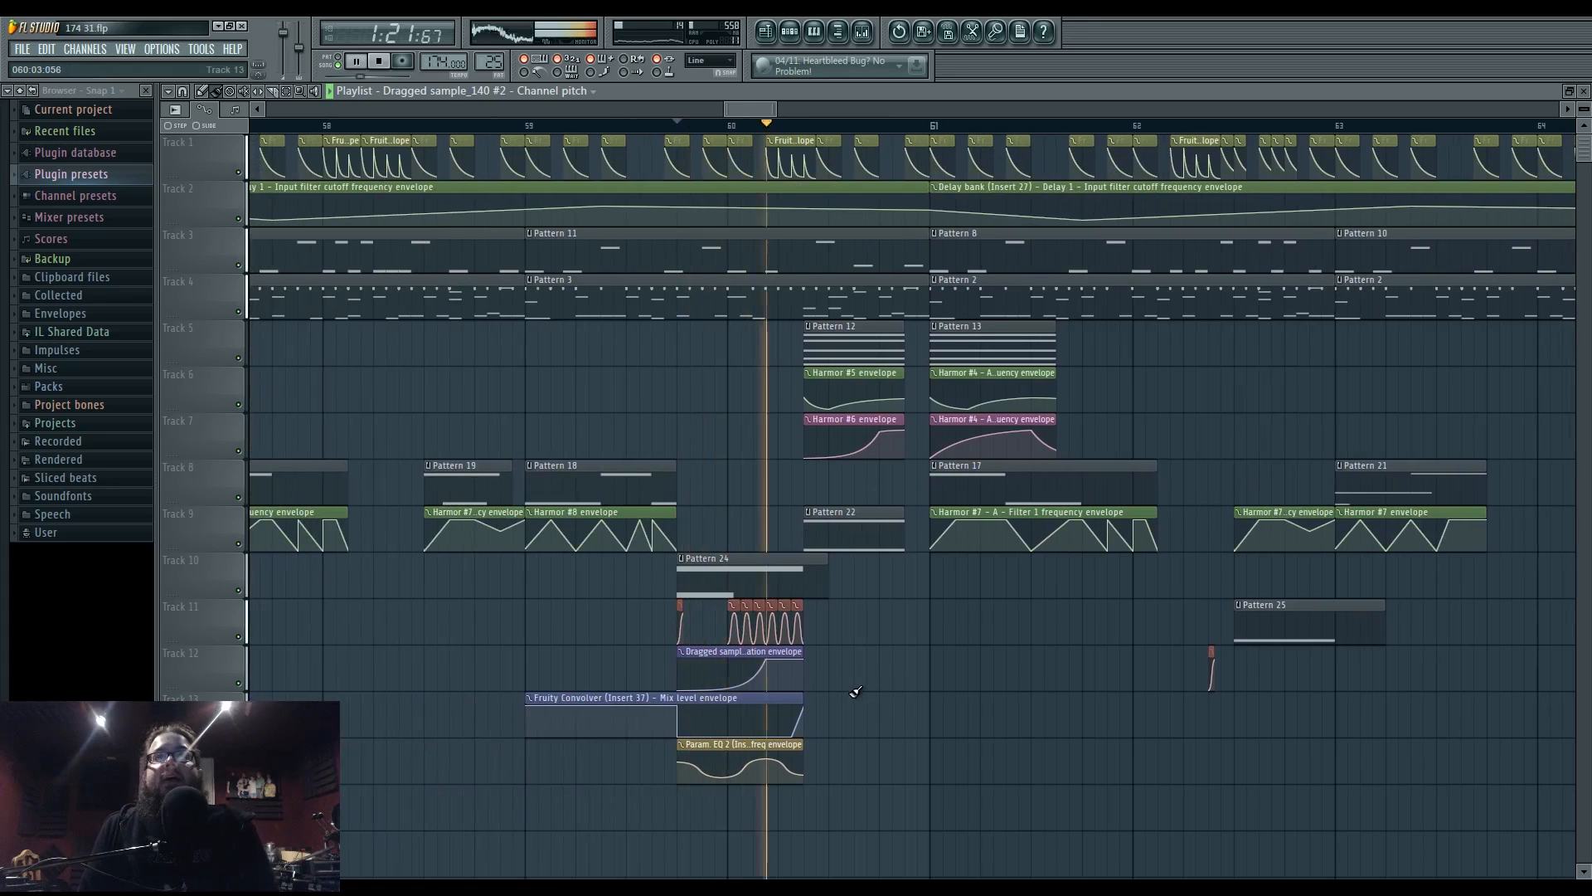
- Load a second Fruity Parametric EQ 2 on Insert 38 in the mixer
click(862, 31)
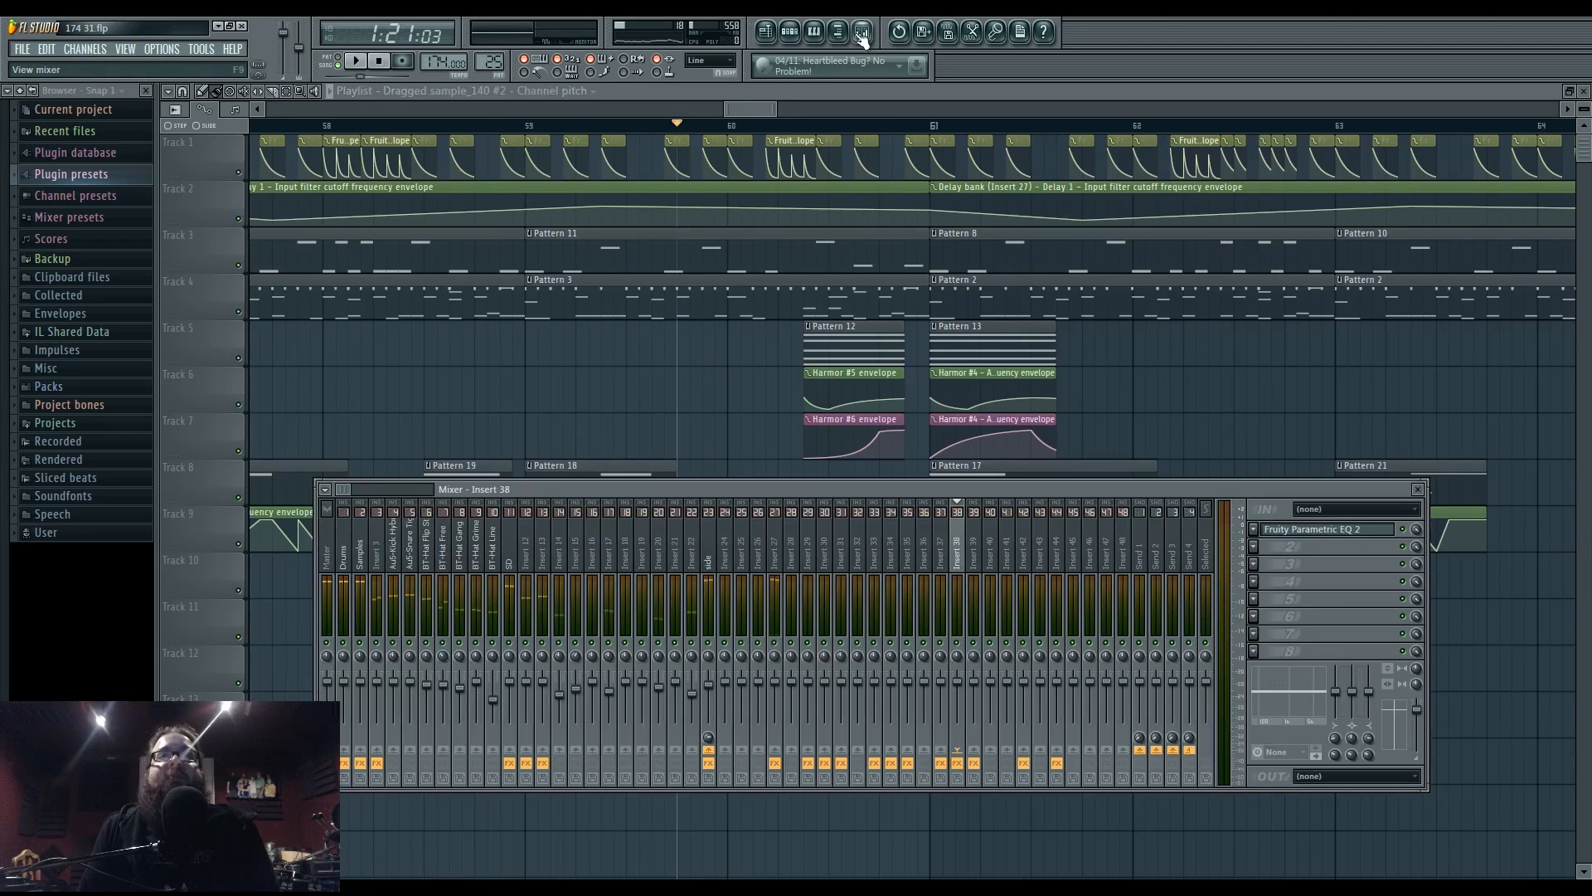
click(1354, 528)
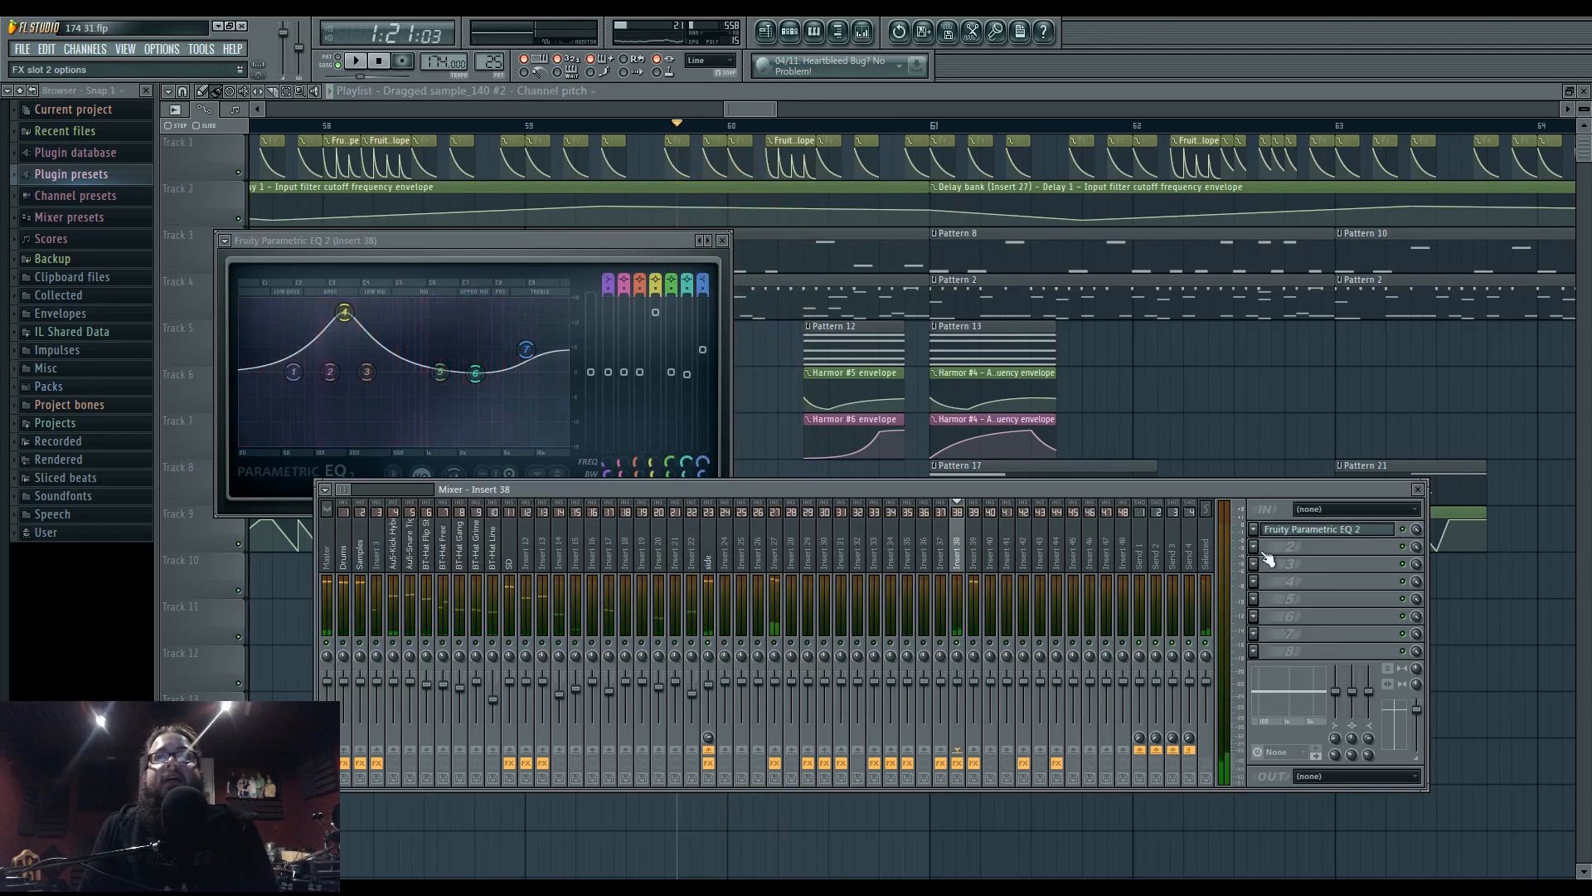
click(1291, 563)
click(1392, 621)
- Shape the new EQ with a narrow band-3 dip near 161 Hz and boosted highs, then close it
drag(351, 387, 440, 394)
drag(440, 372, 545, 349)
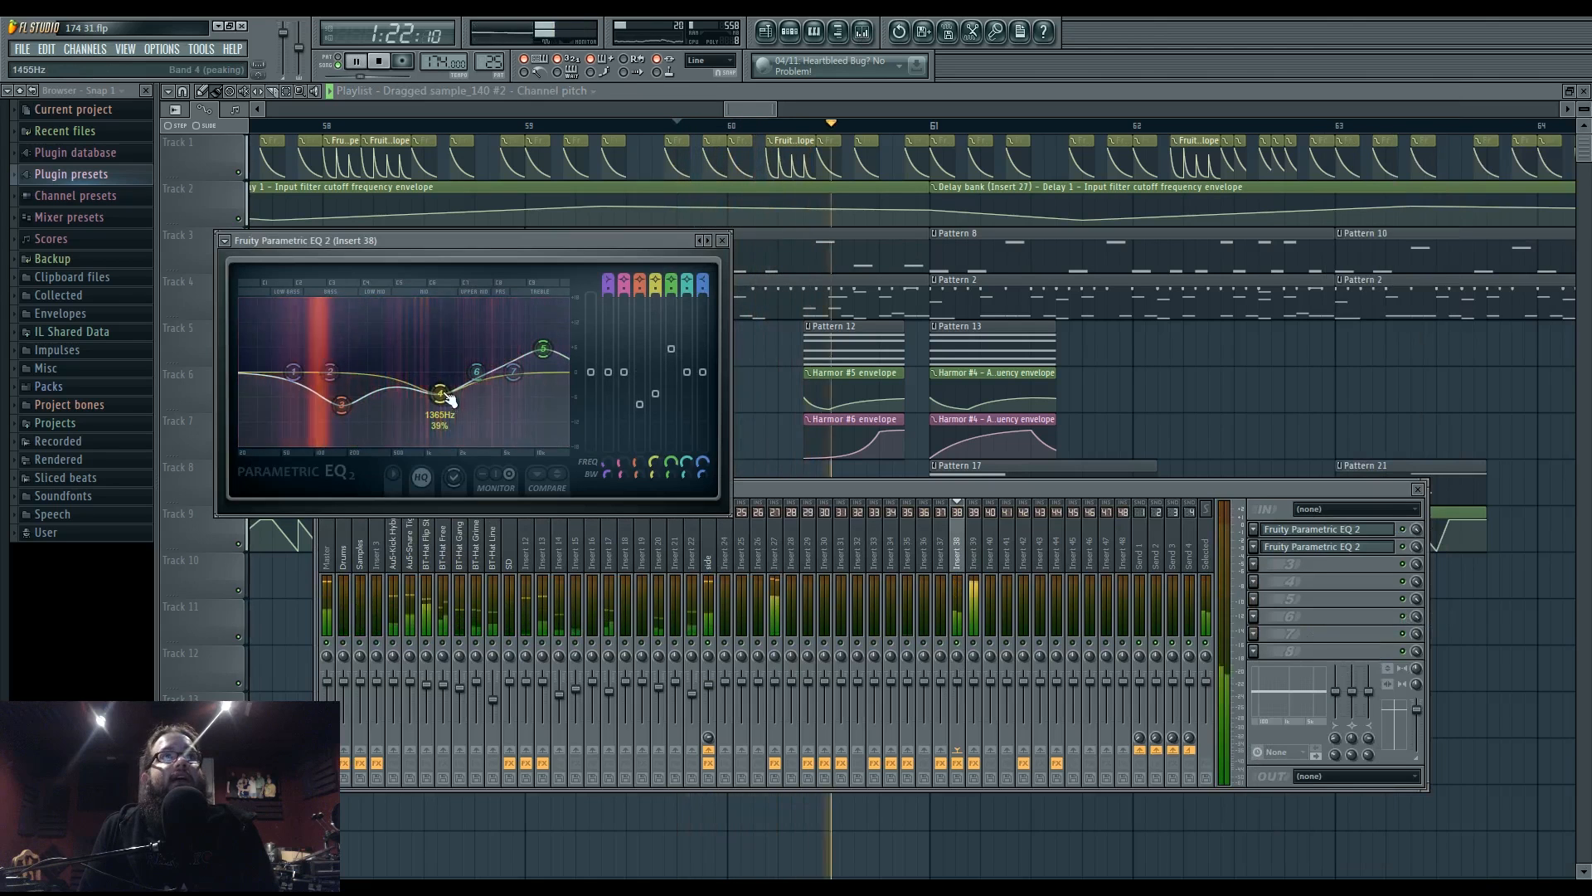
drag(442, 394, 471, 367)
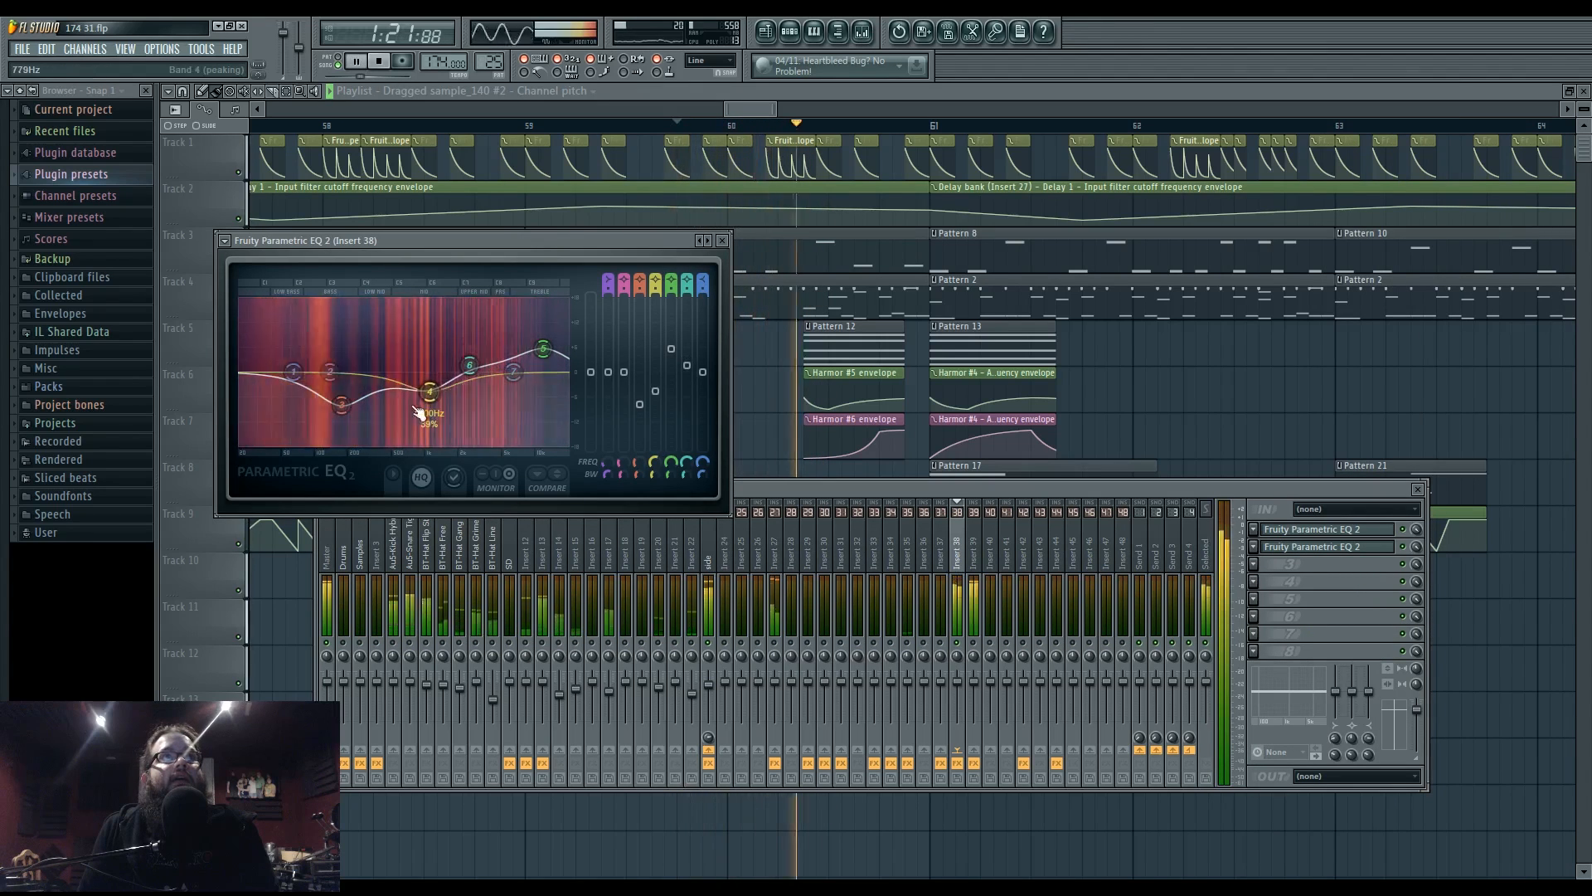
drag(344, 408, 346, 399)
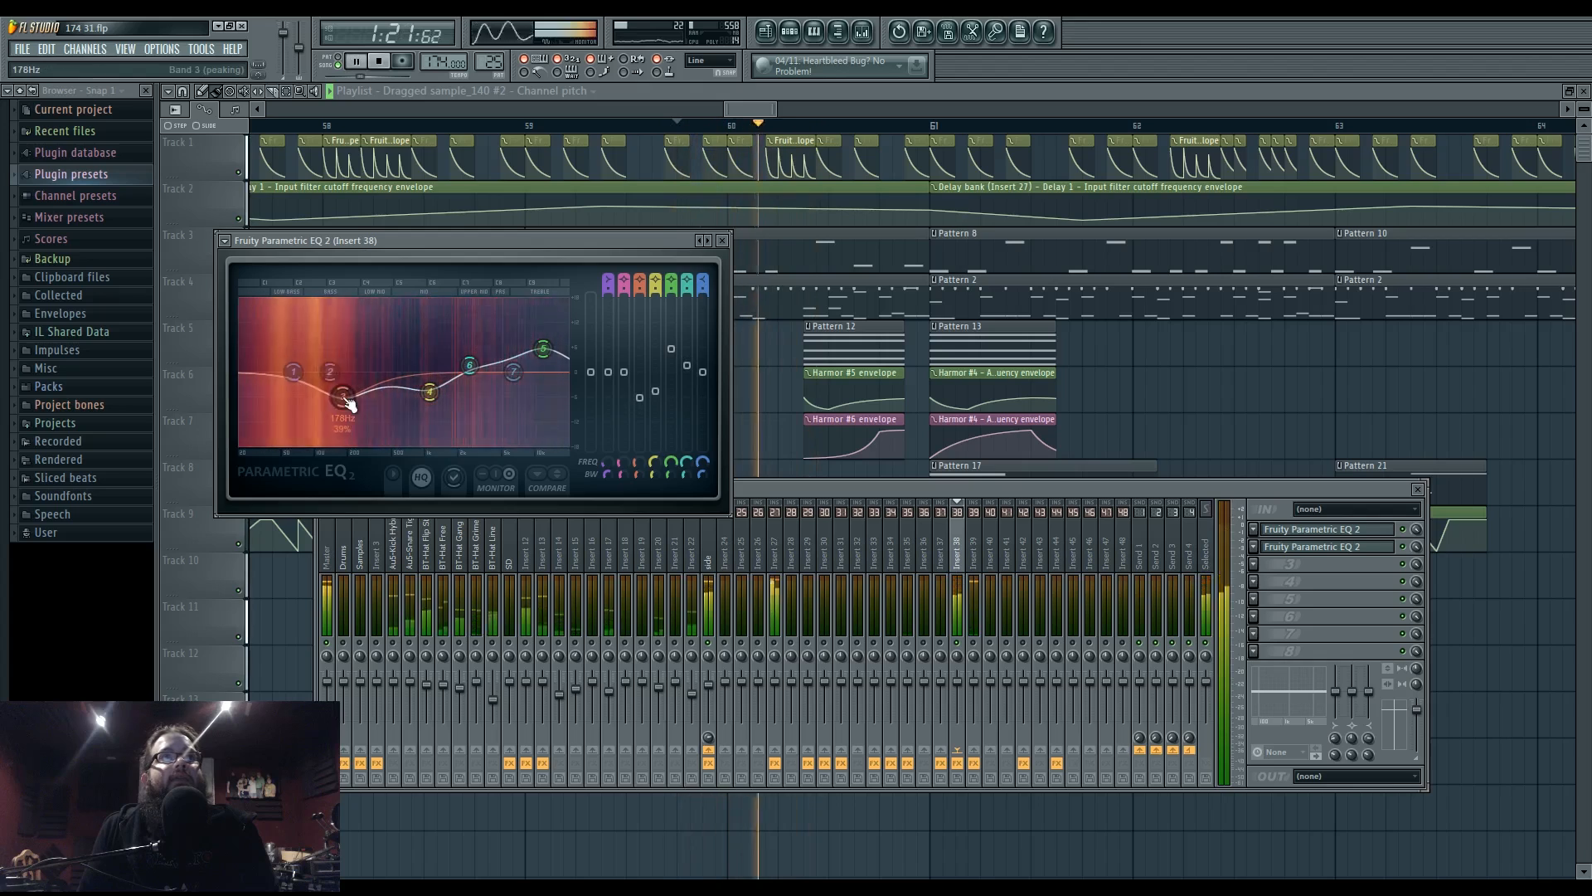
key(space)
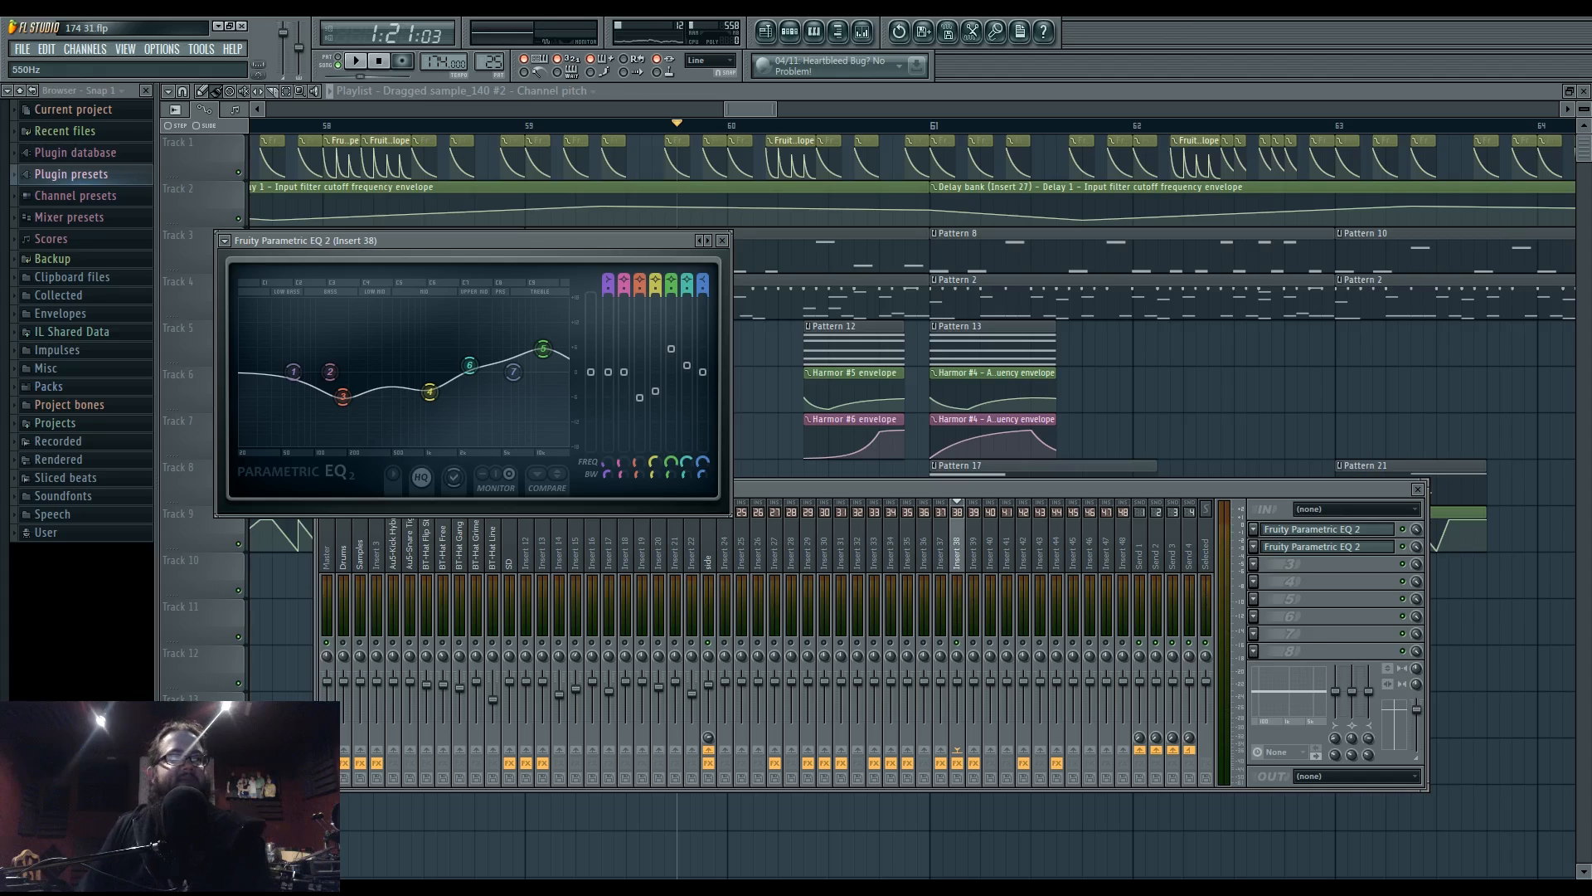
key(space)
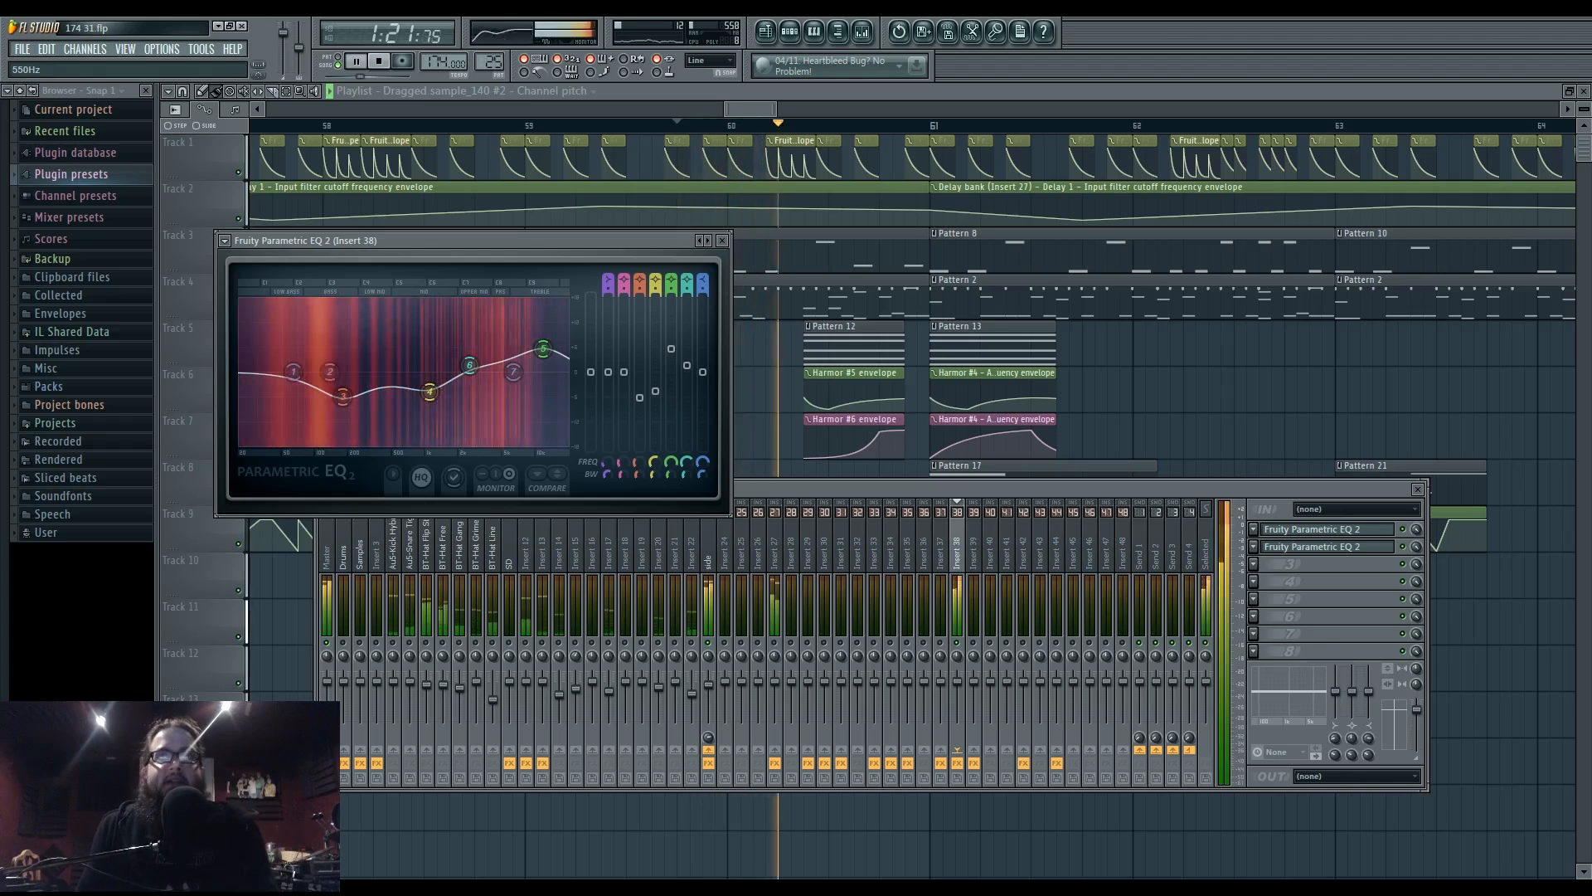
mouse_move(334, 401)
mouse_down()
mouse_move(339, 422)
mouse_move(340, 377)
mouse_up()
scroll(338, 422, down, 3)
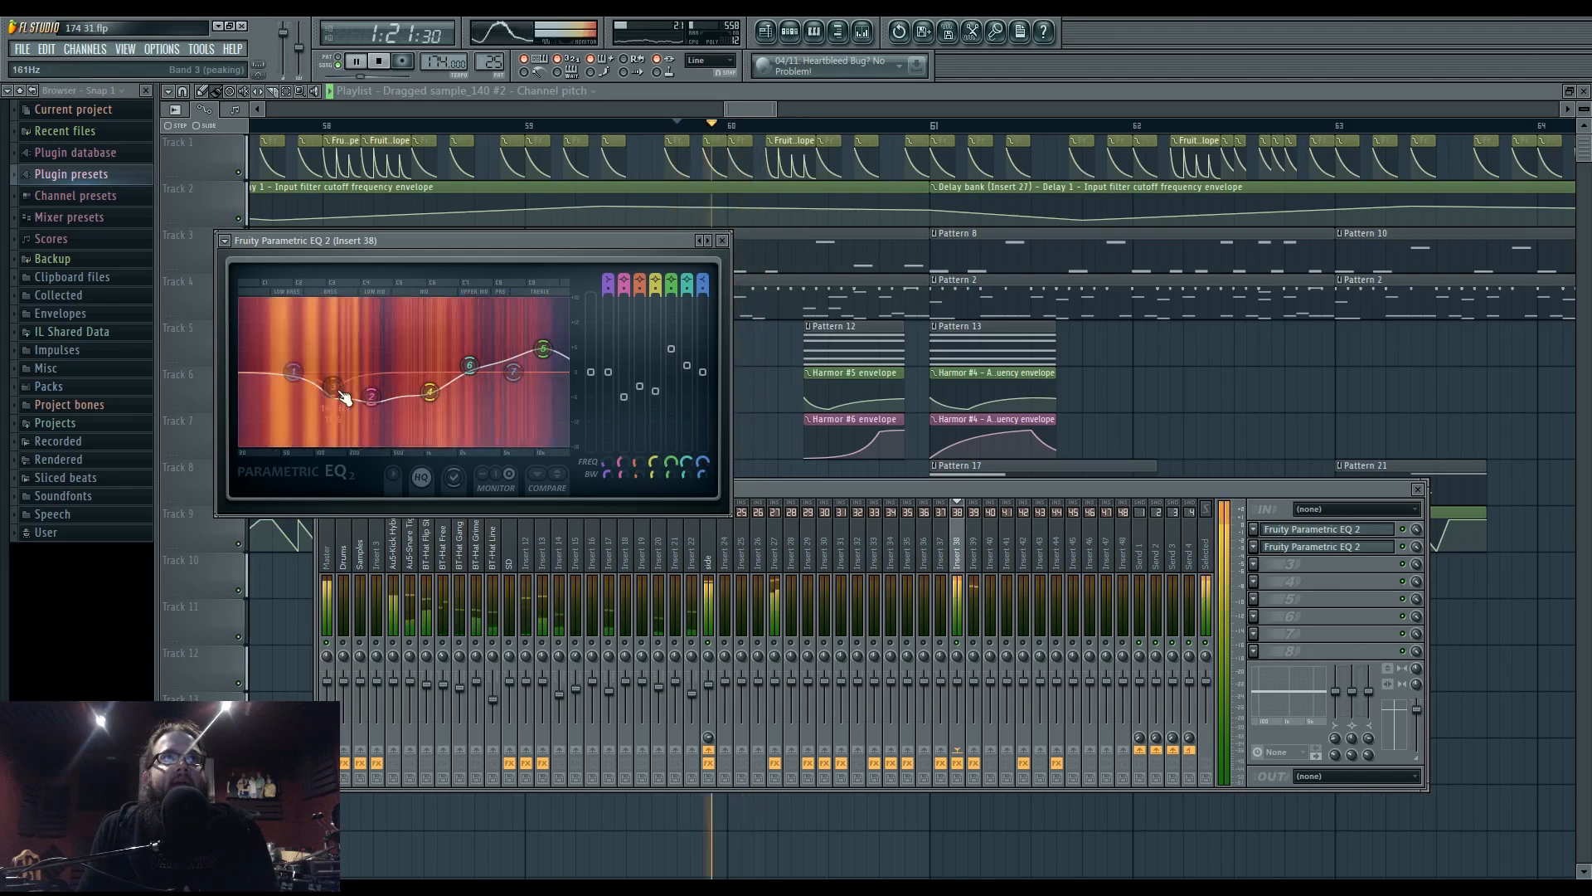
key(F12)
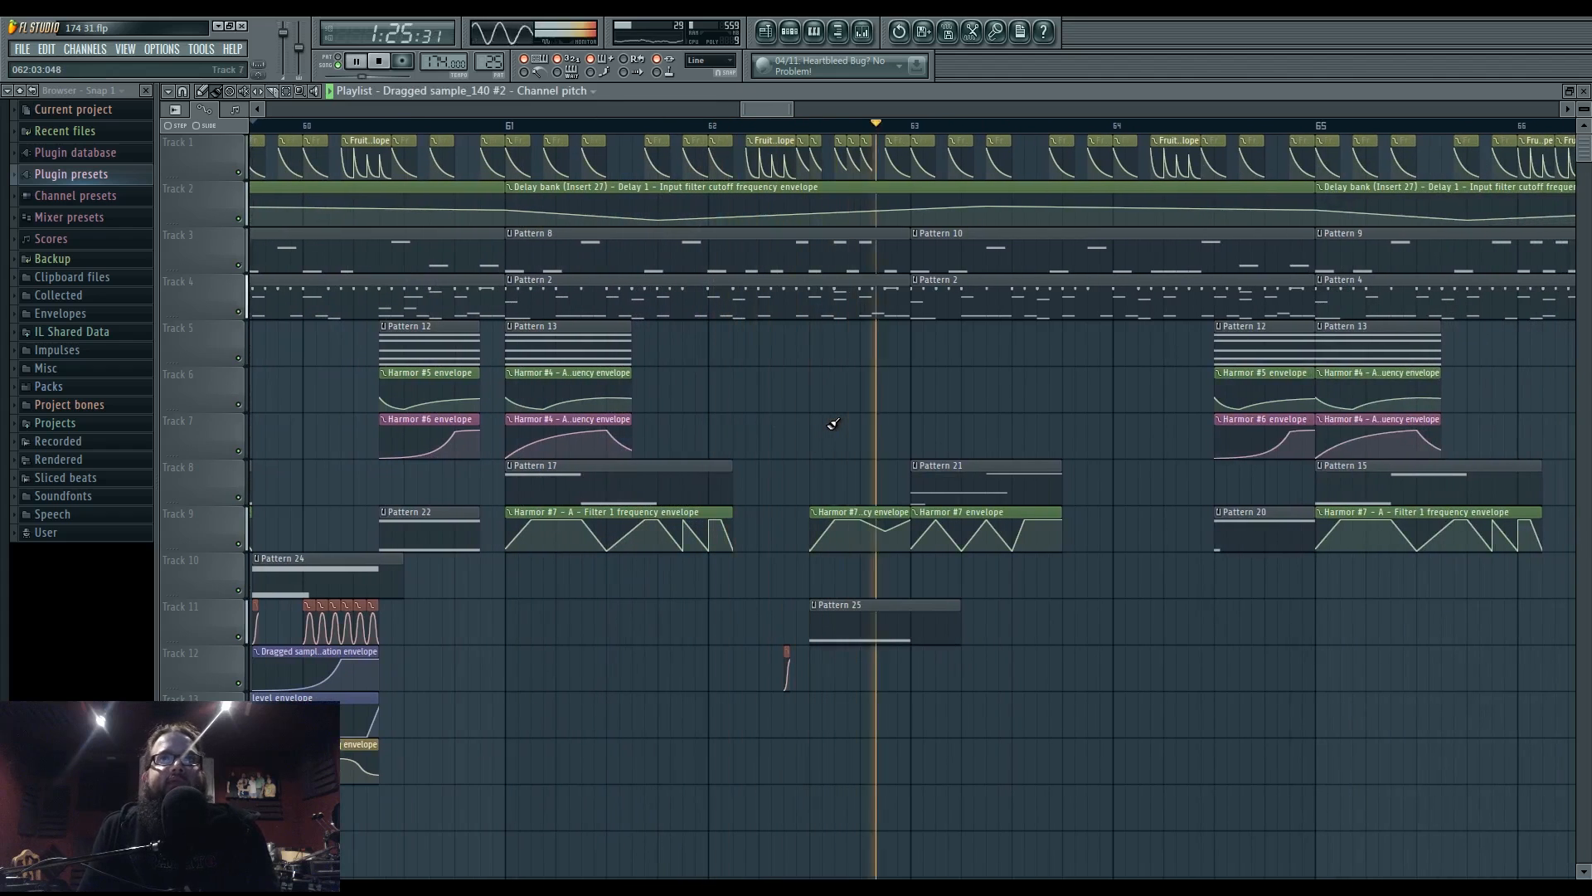
- Replay from bar 63 and check the unison 5 pattern's notes before returning to the playlist
click(862, 31)
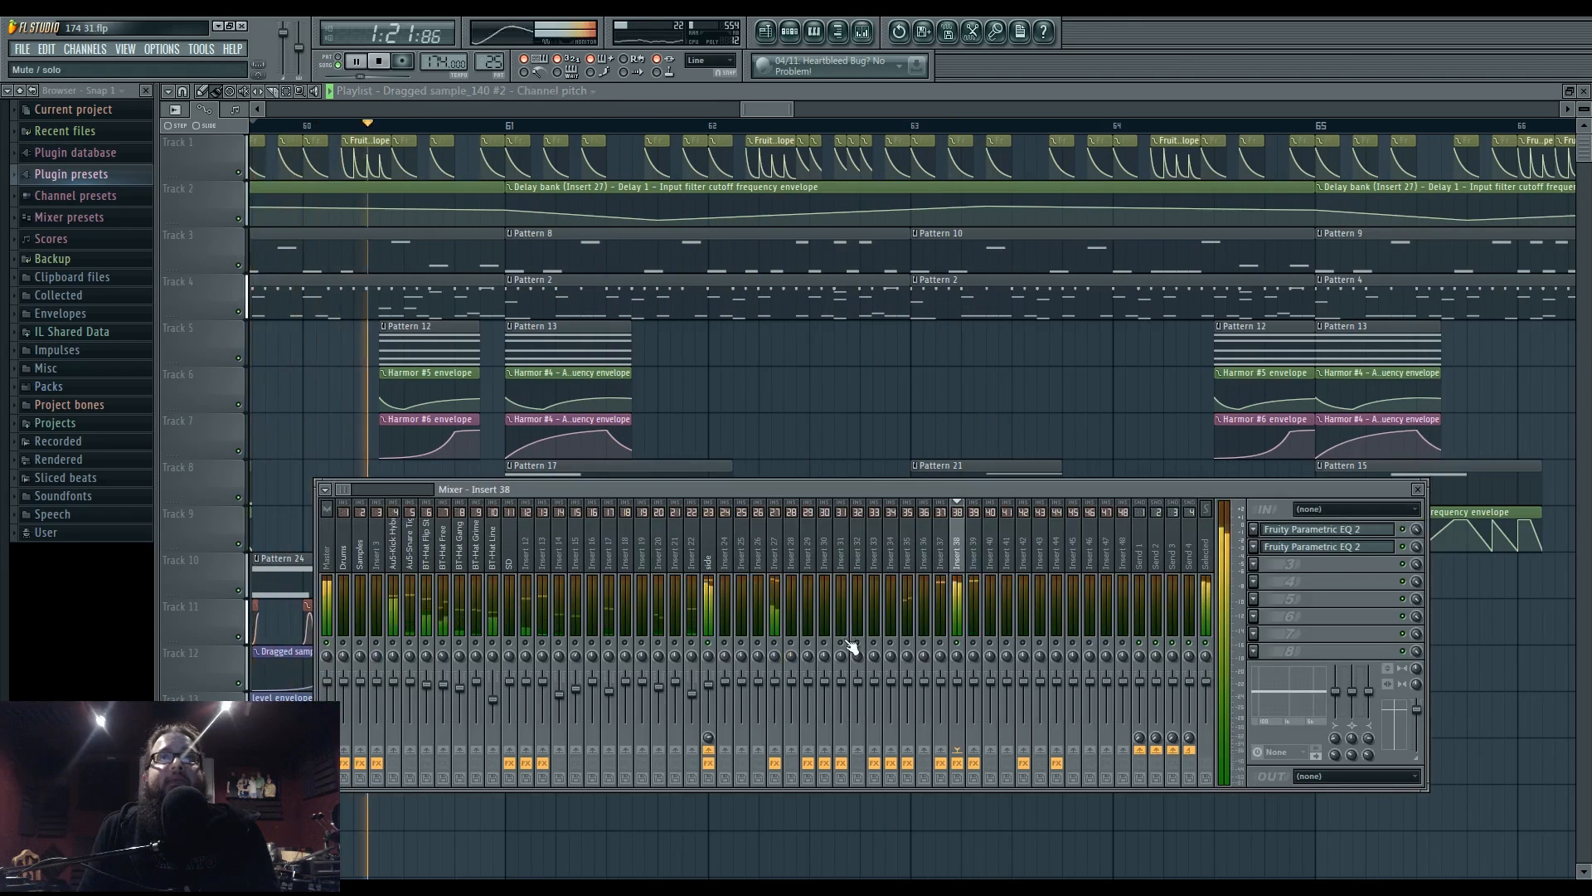
key(F9)
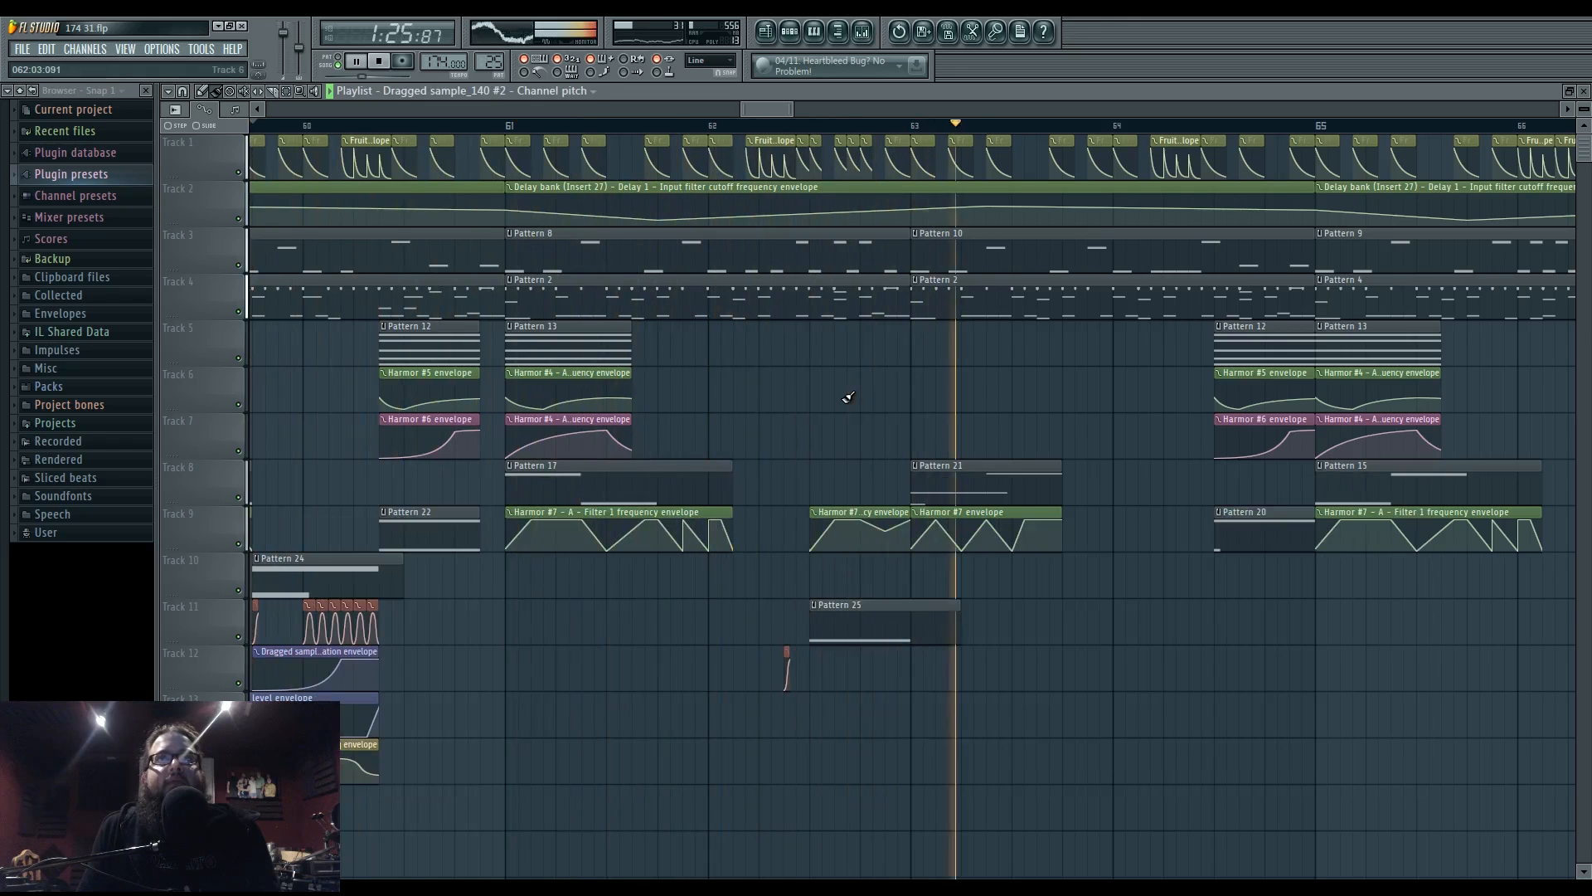
click(777, 126)
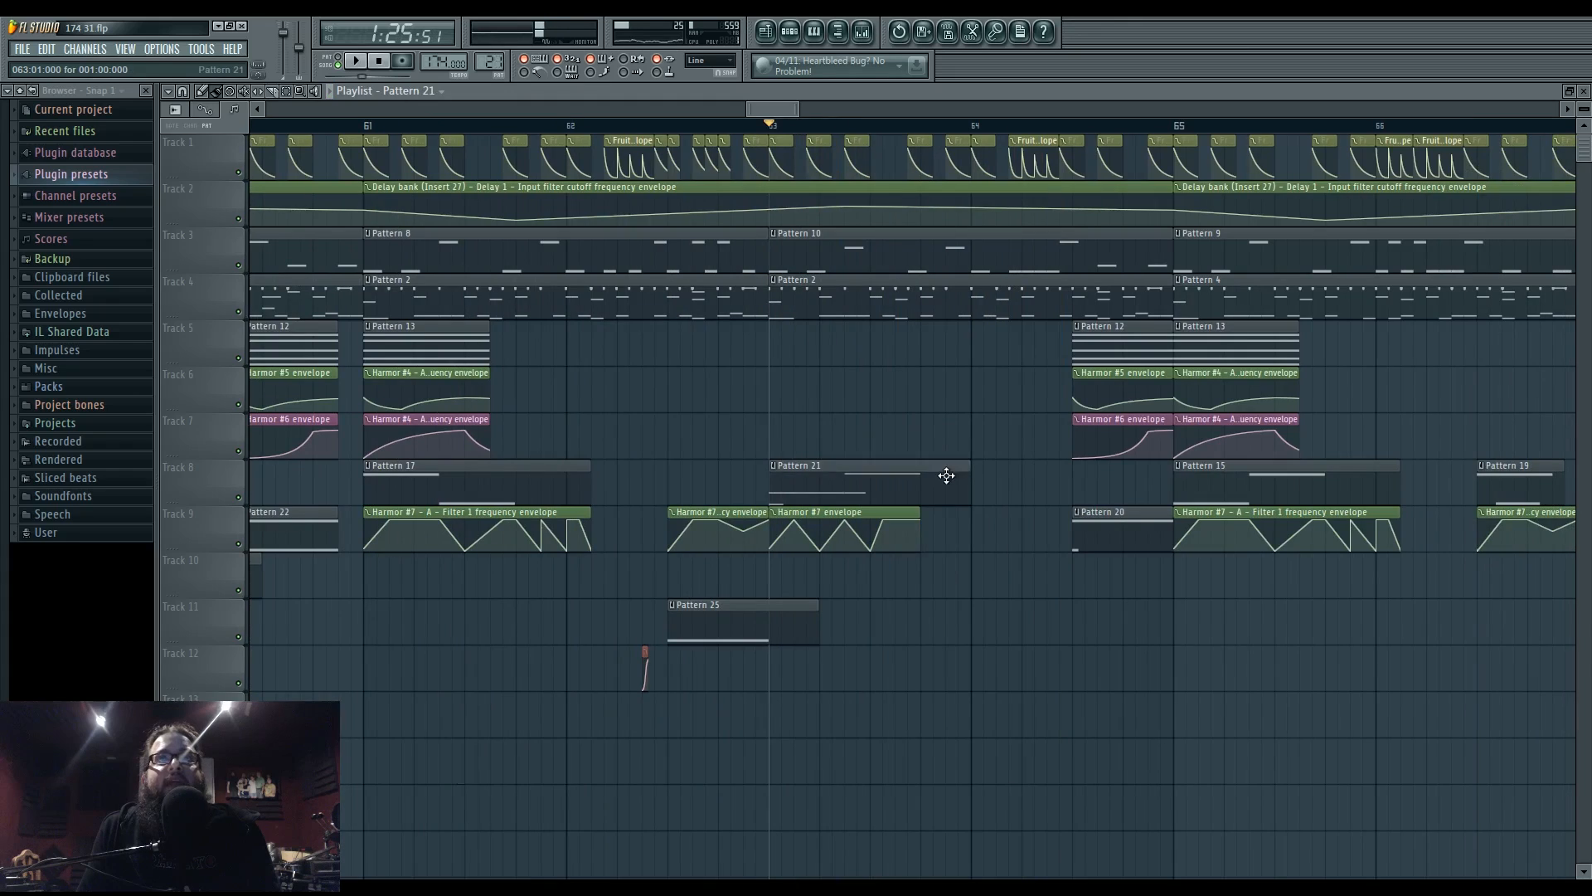
double_click(947, 475)
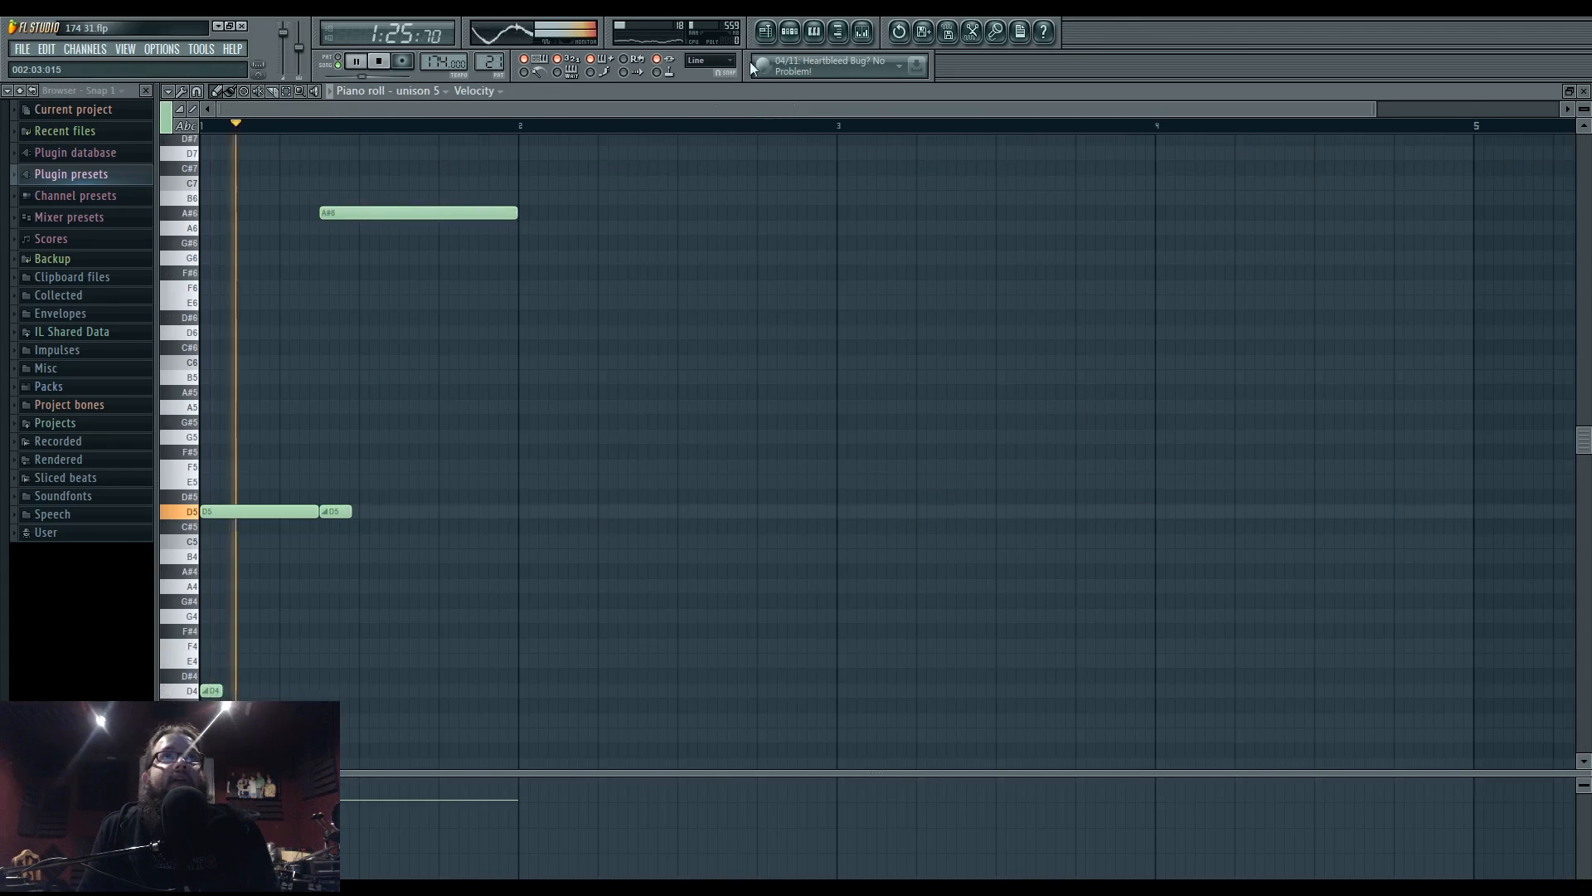
click(766, 32)
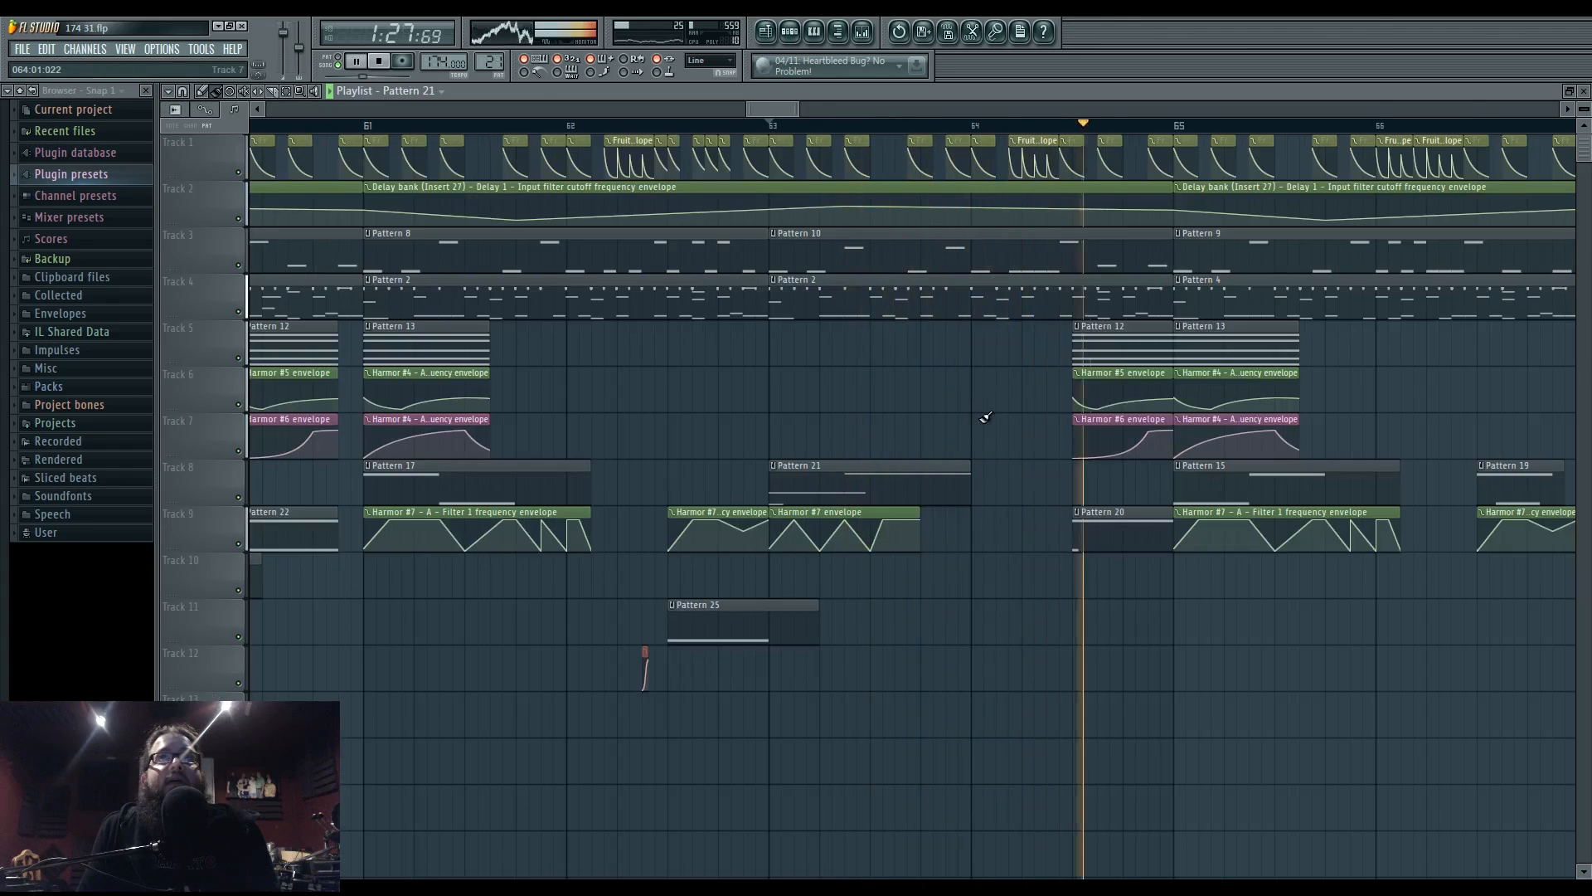
- Paint a Pattern 17 clip on Track 11 and move it to start at bar 64
key(space)
key(space)
click(556, 478)
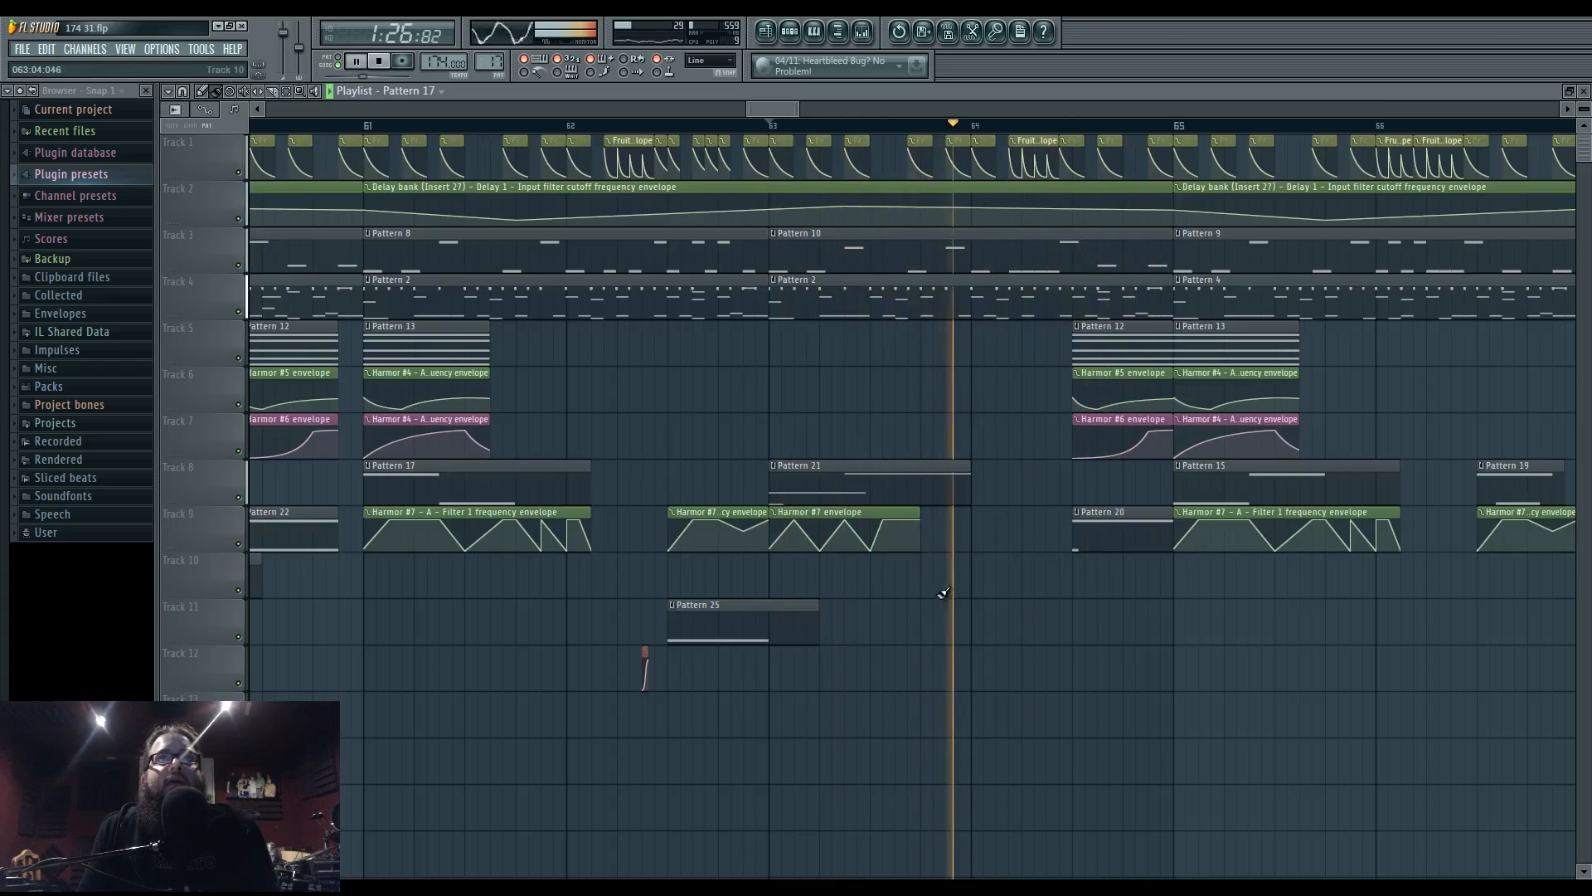
click(991, 619)
drag(1133, 632, 1100, 630)
key(space)
- Make the bar-64 clip a unique Pattern 18, align its D4 note with D5, and replay the ending
click(978, 607)
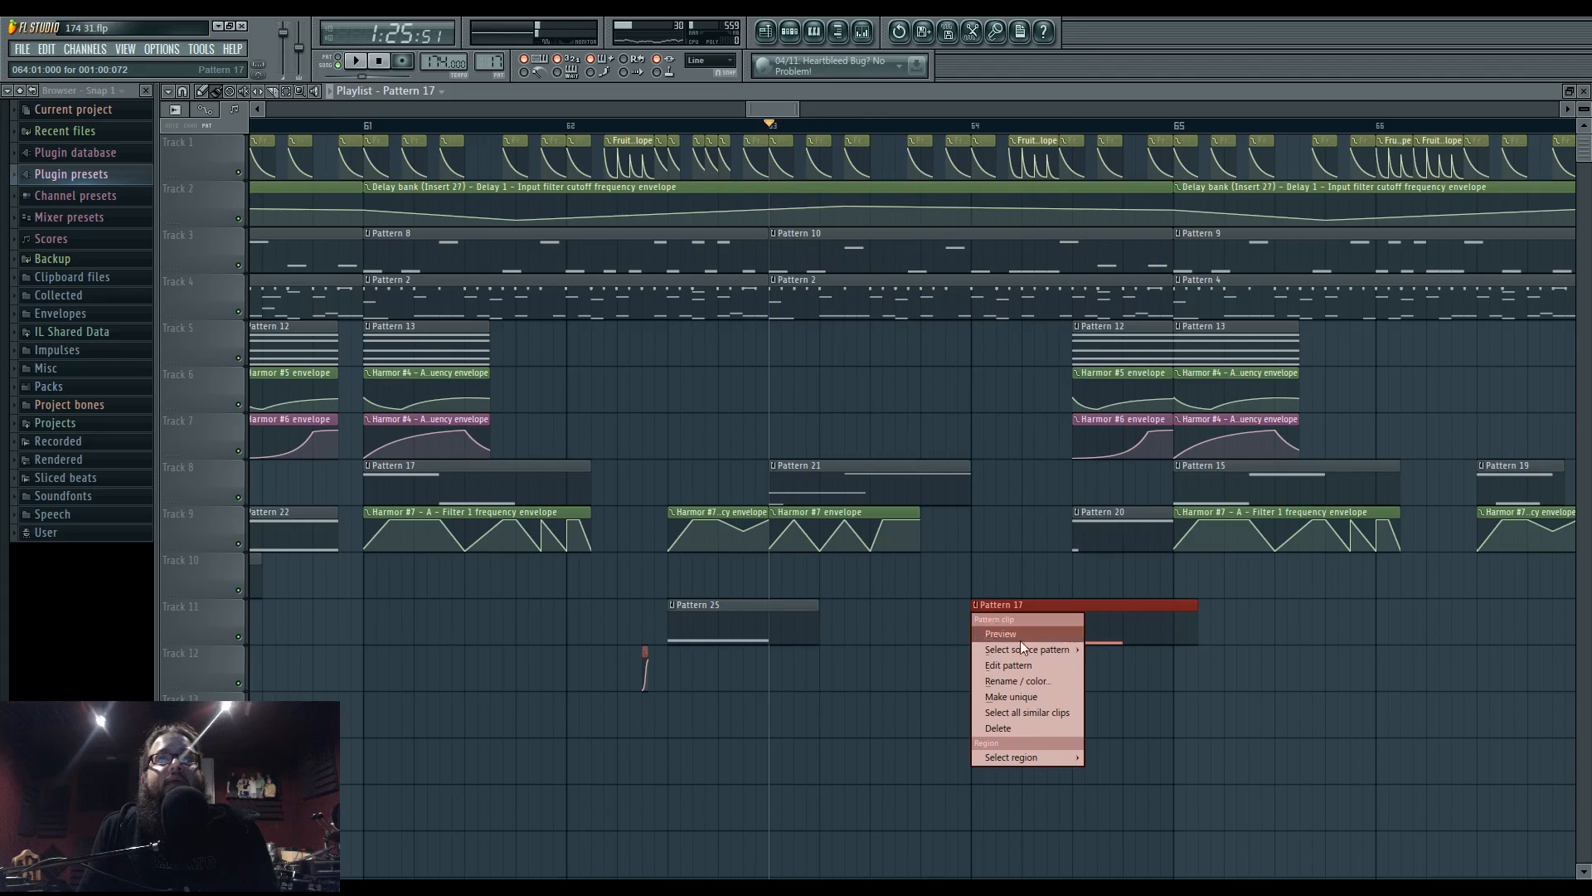
click(1020, 693)
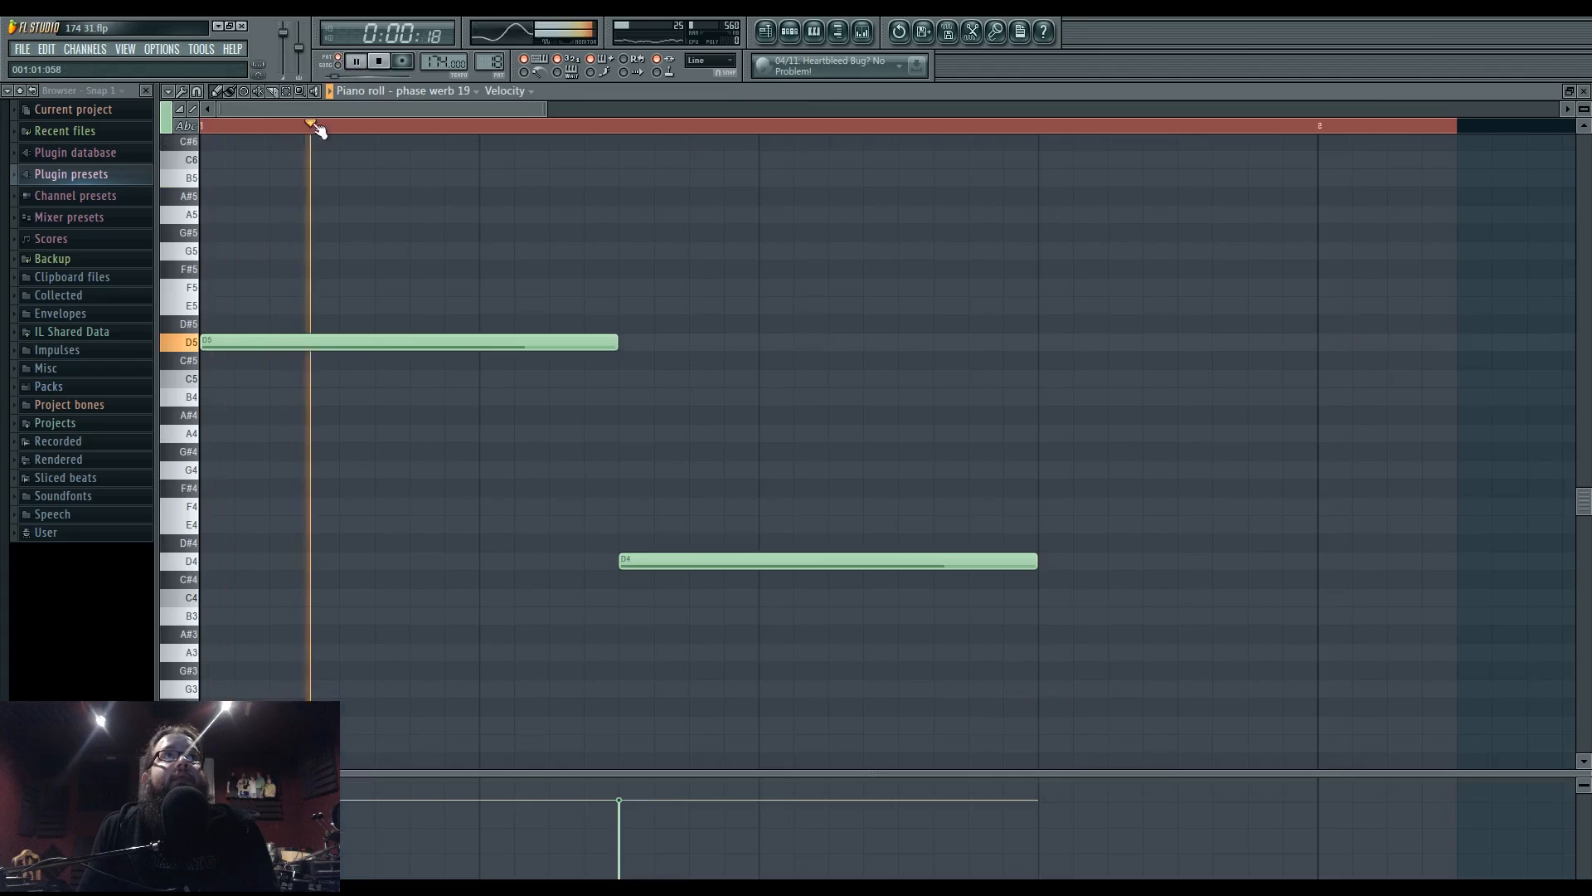
right_click(628, 564)
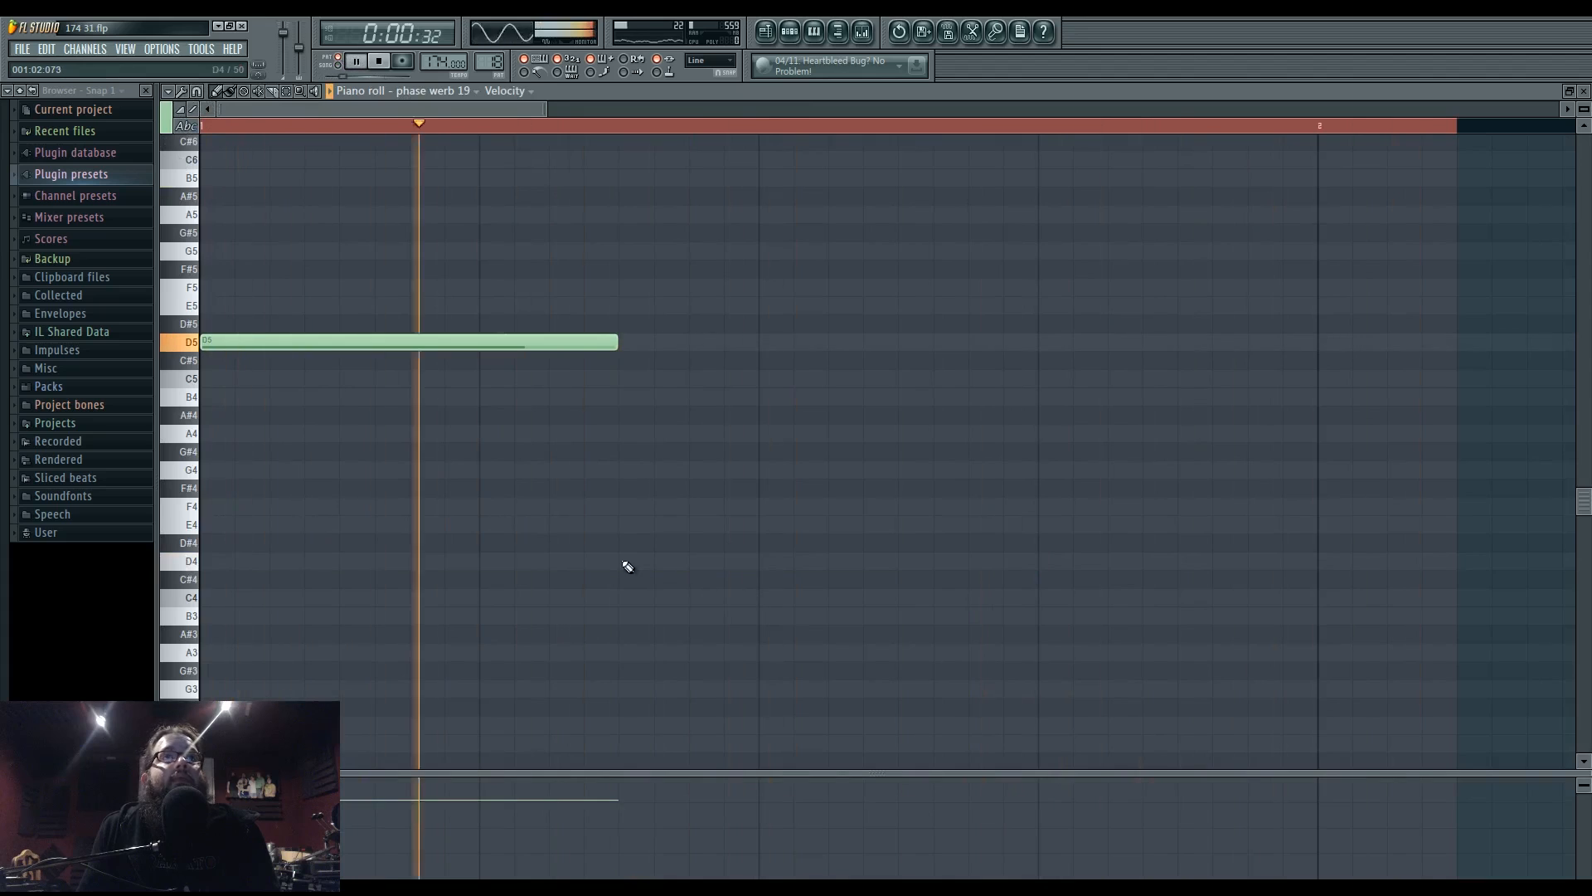
key(ctrl+z)
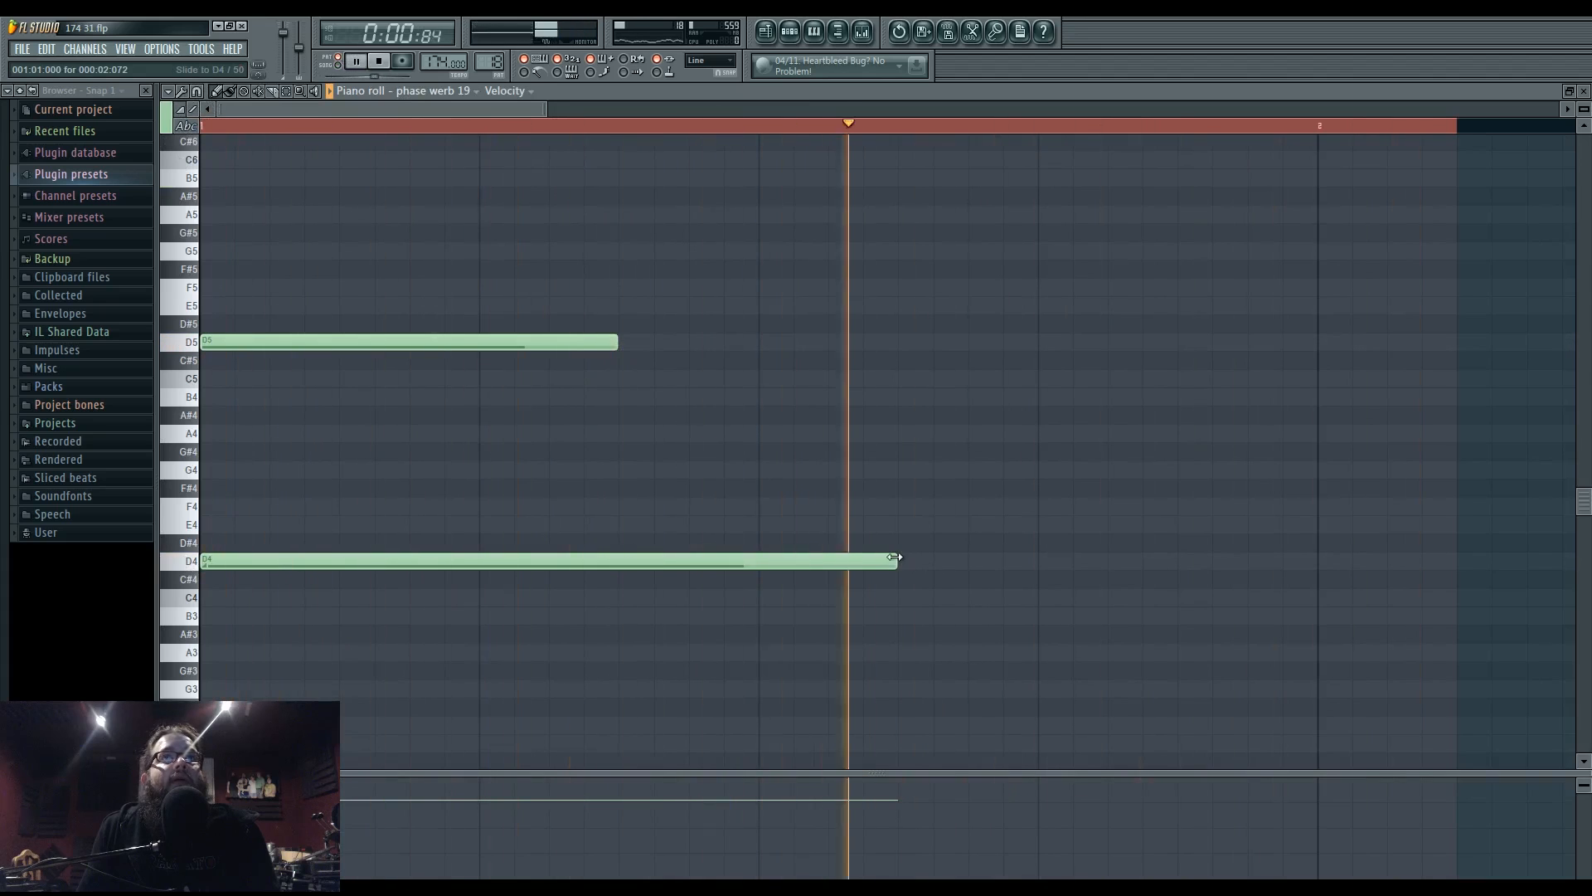
drag(895, 558, 617, 558)
key(F5)
key(space)
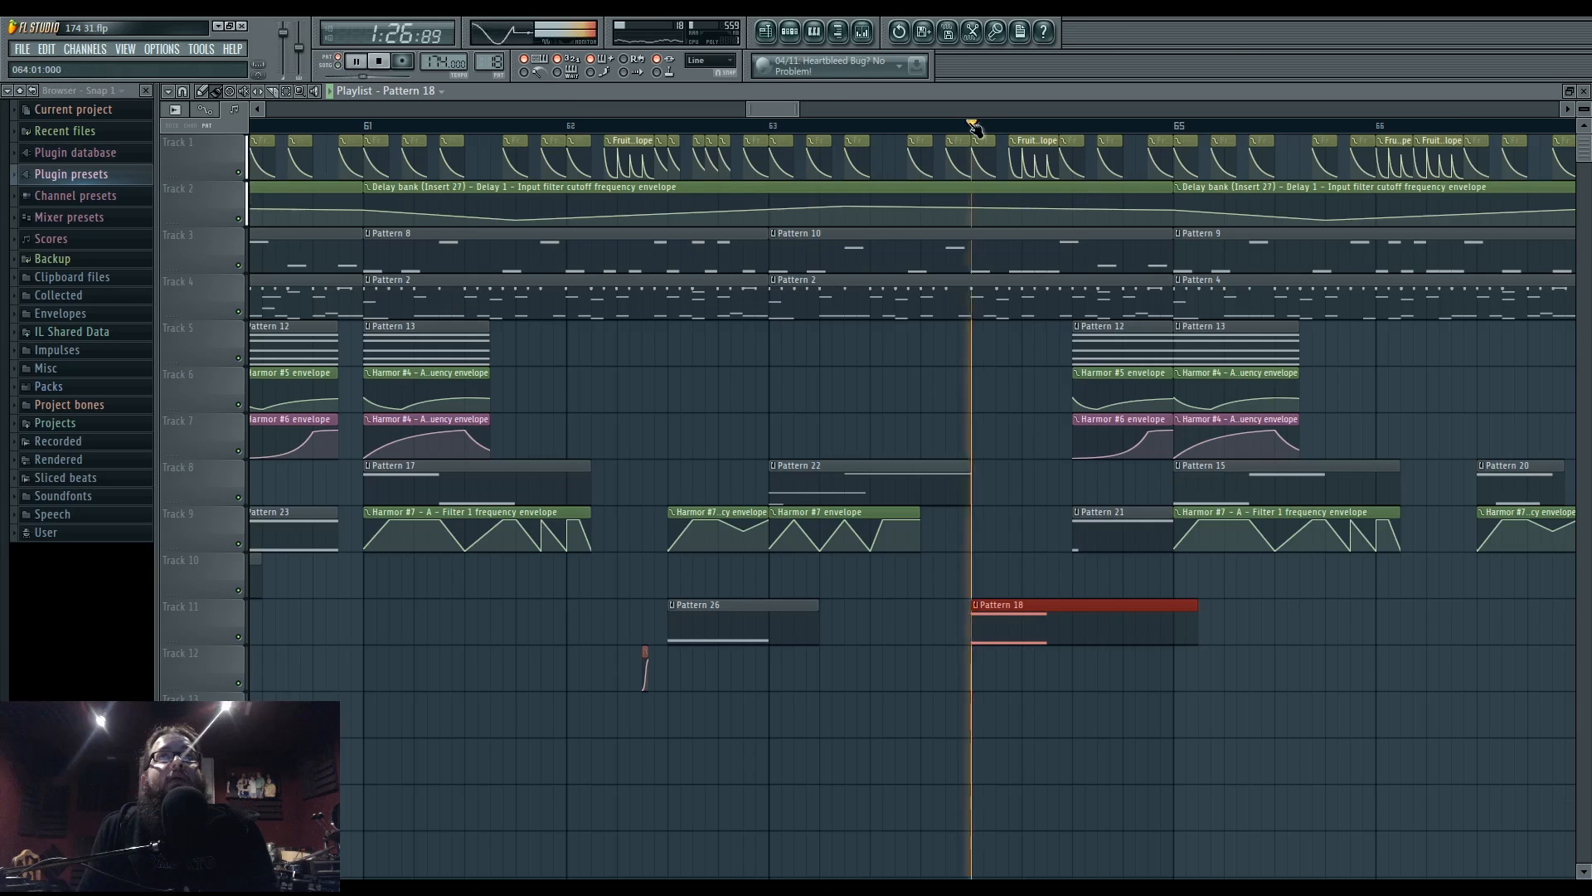
key(space)
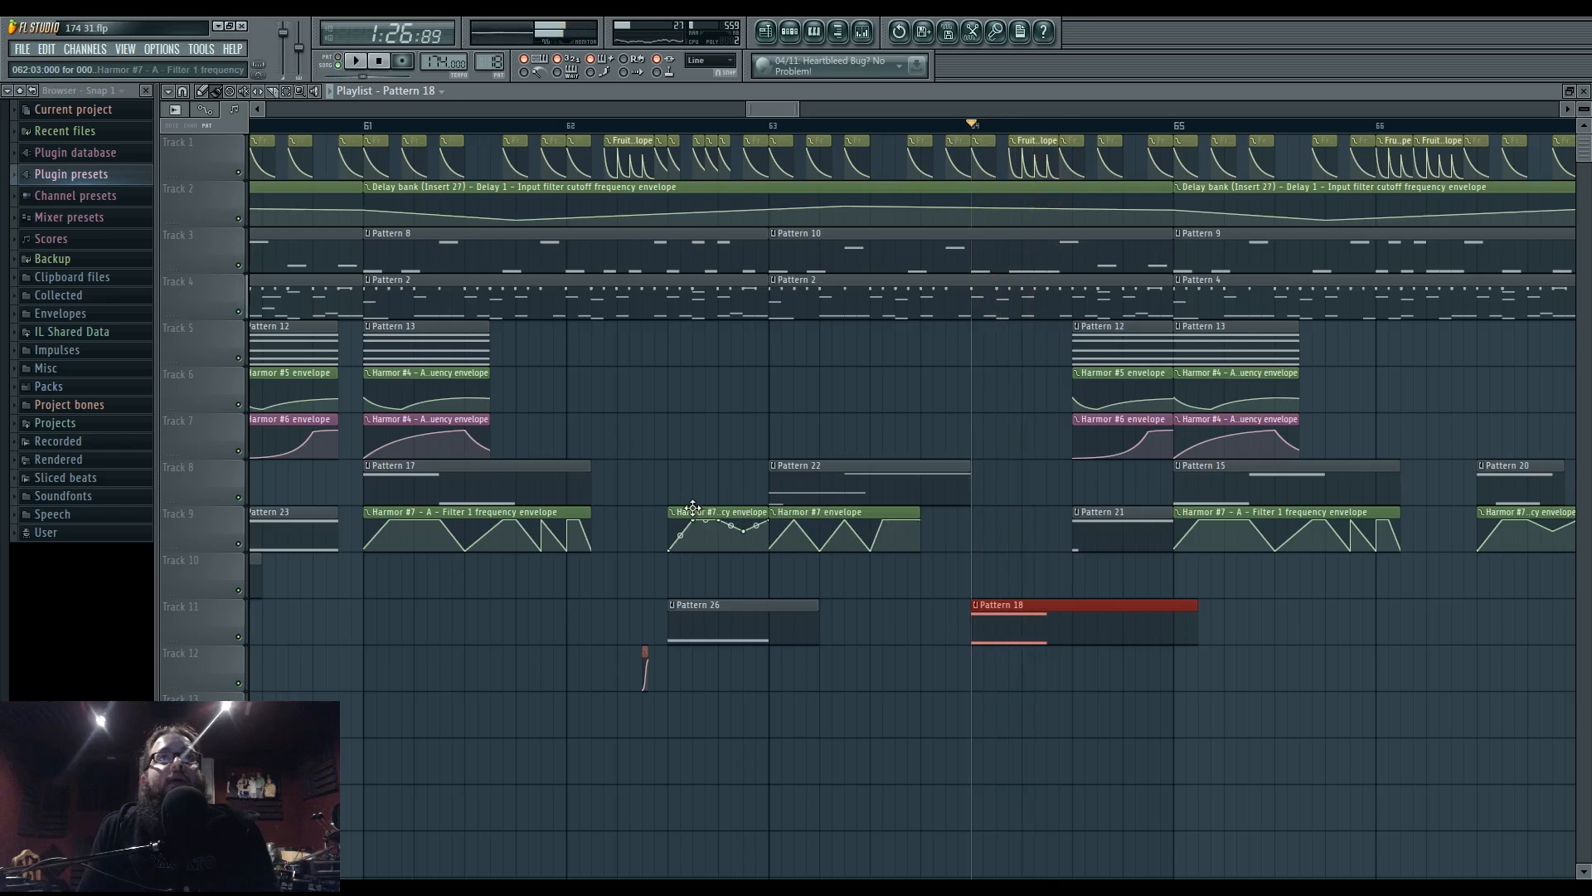
key(space)
click(977, 559)
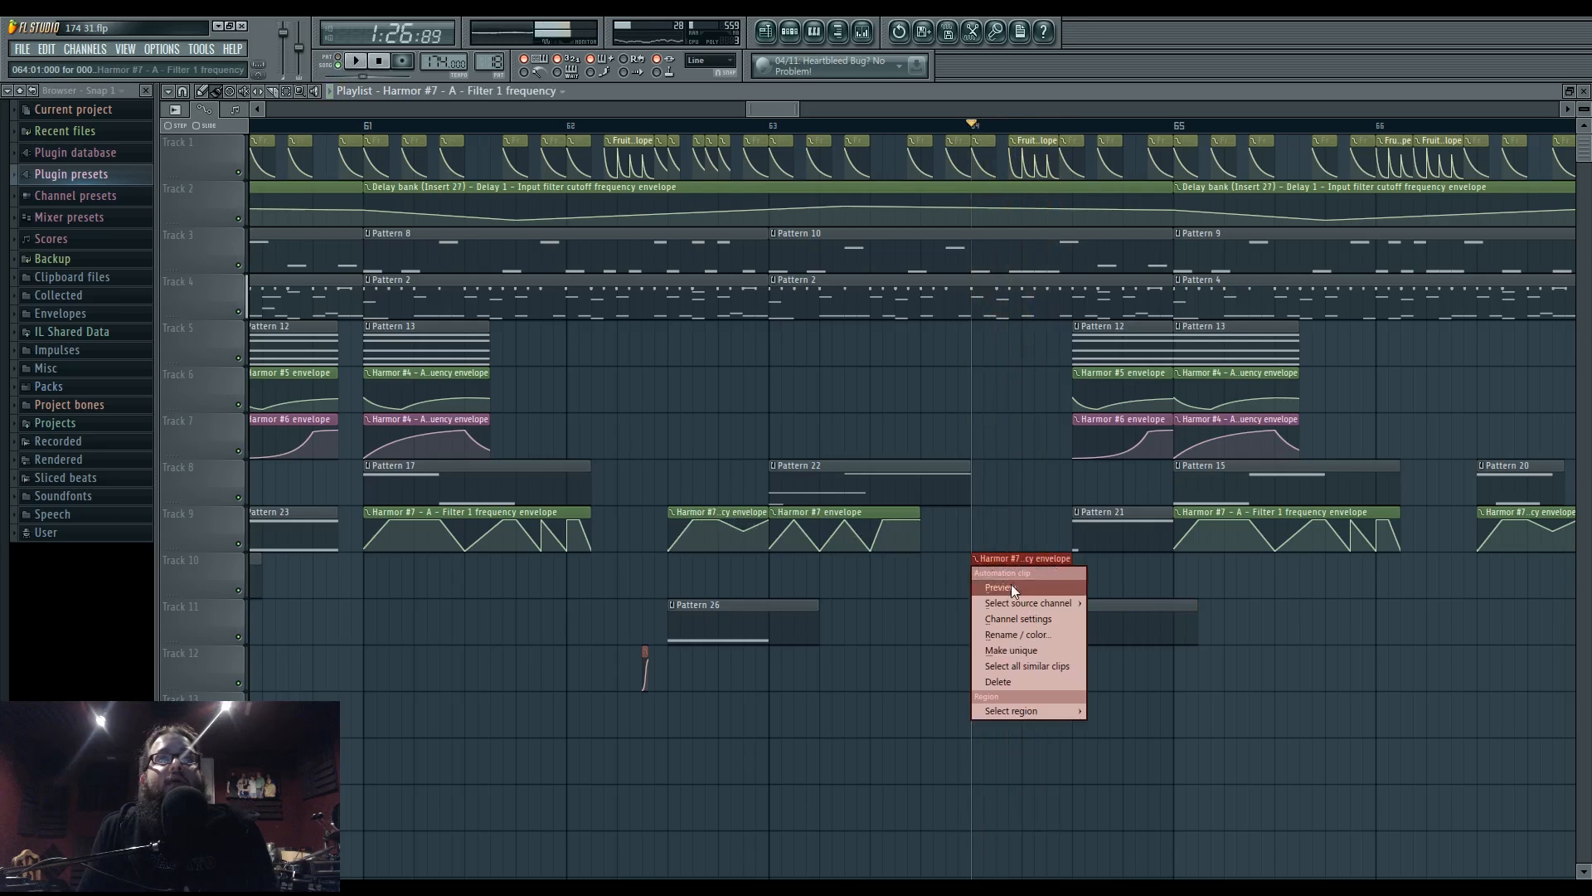
click(1000, 652)
scroll(992, 604, up, 2)
scroll(962, 597, up, 1)
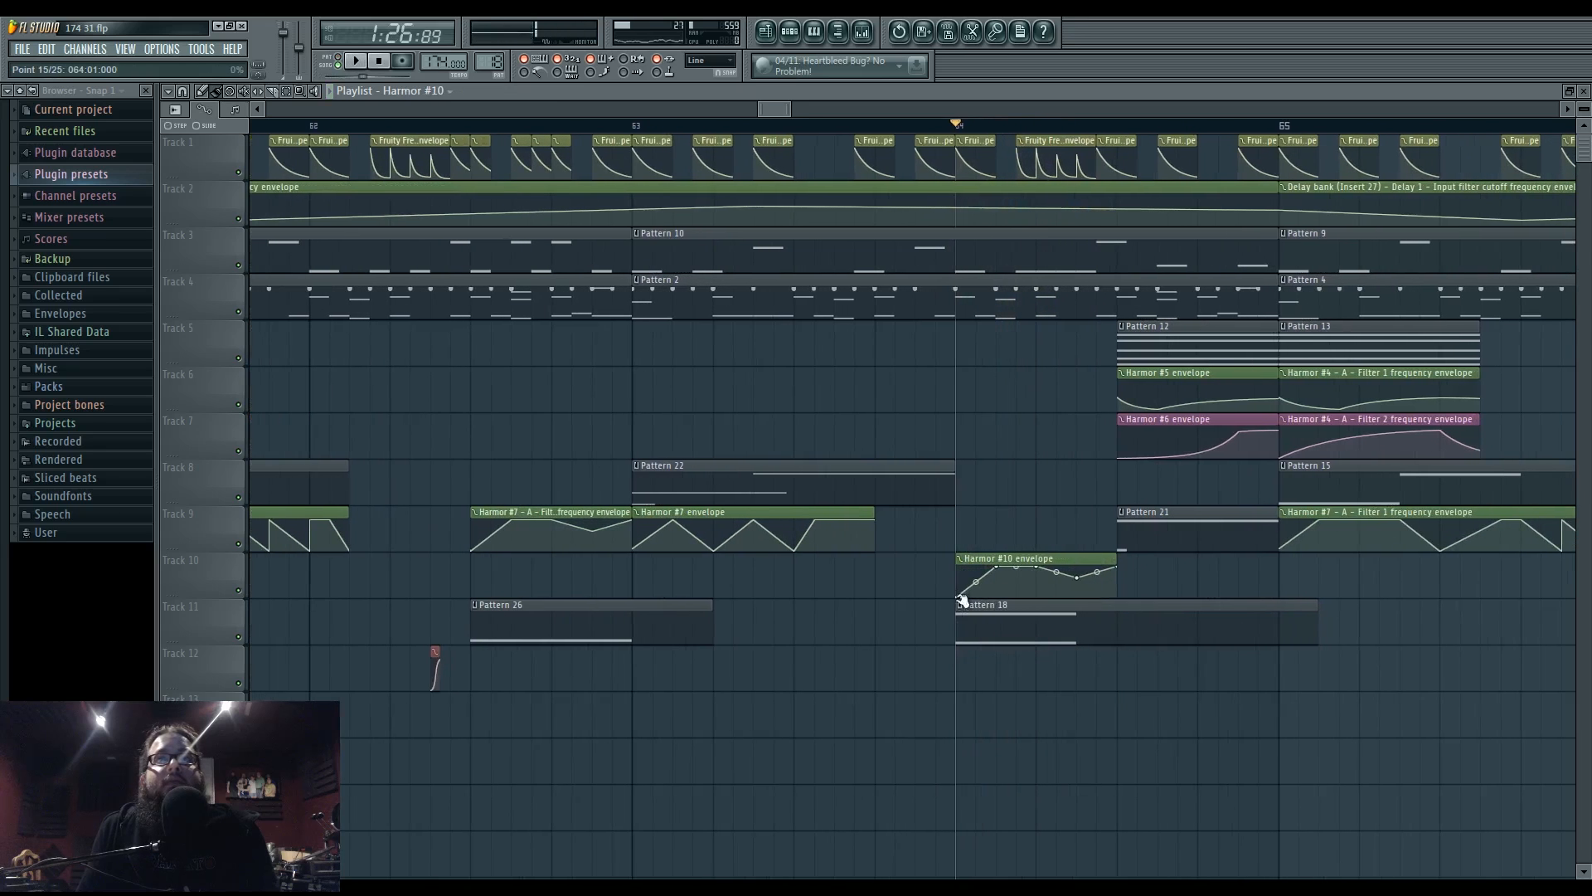
right_click(998, 568)
click(1027, 588)
right_click(1038, 569)
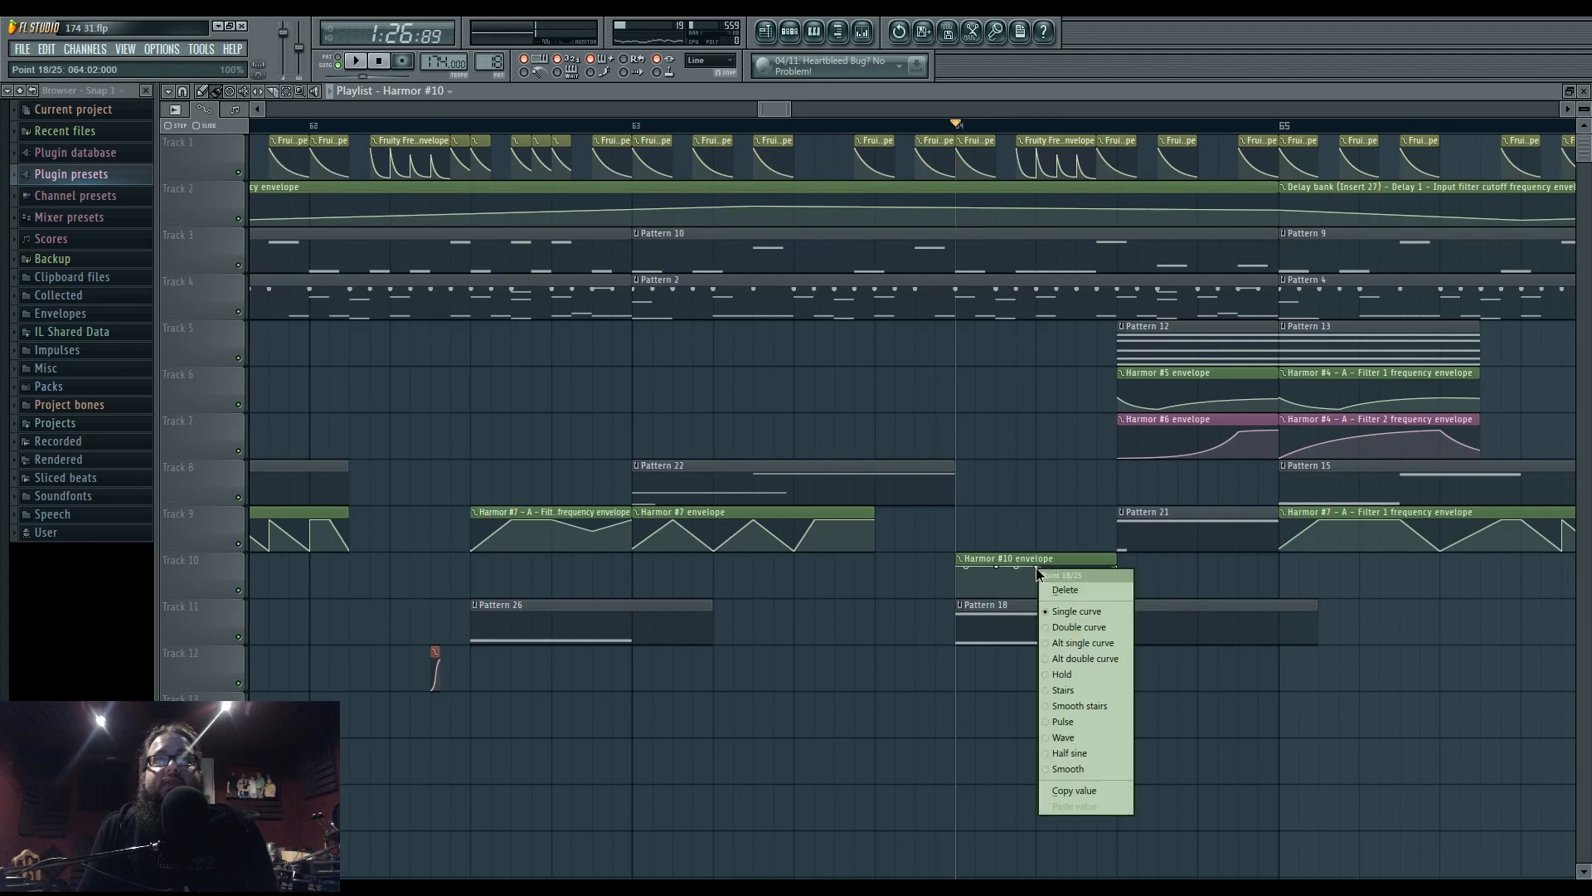
click(1065, 589)
right_click(998, 568)
click(1025, 582)
right_click(999, 568)
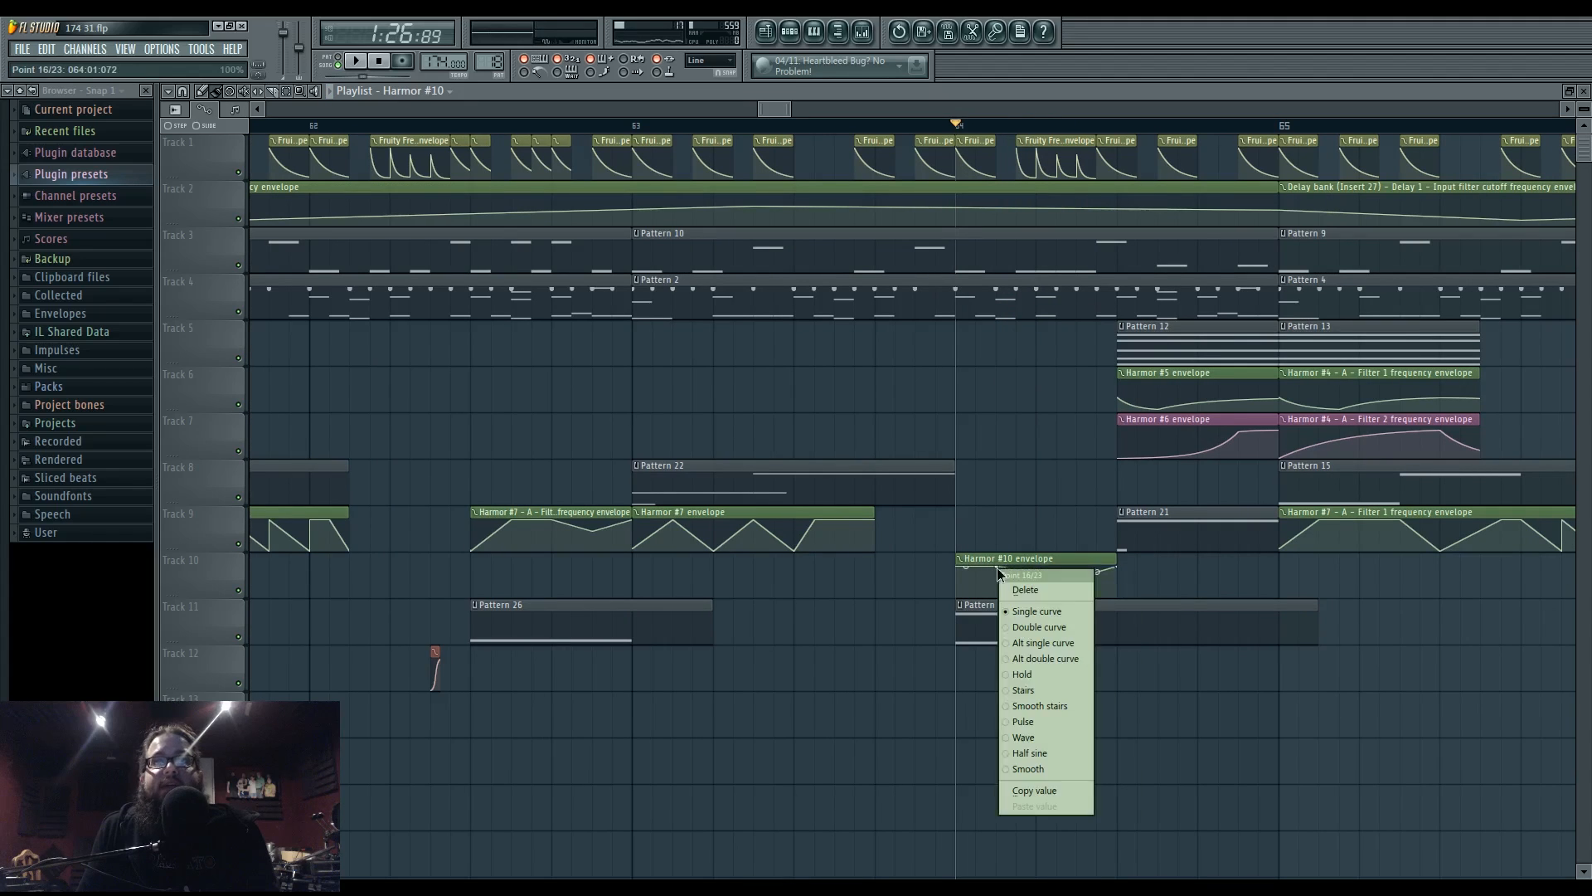
click(1027, 589)
key(space)
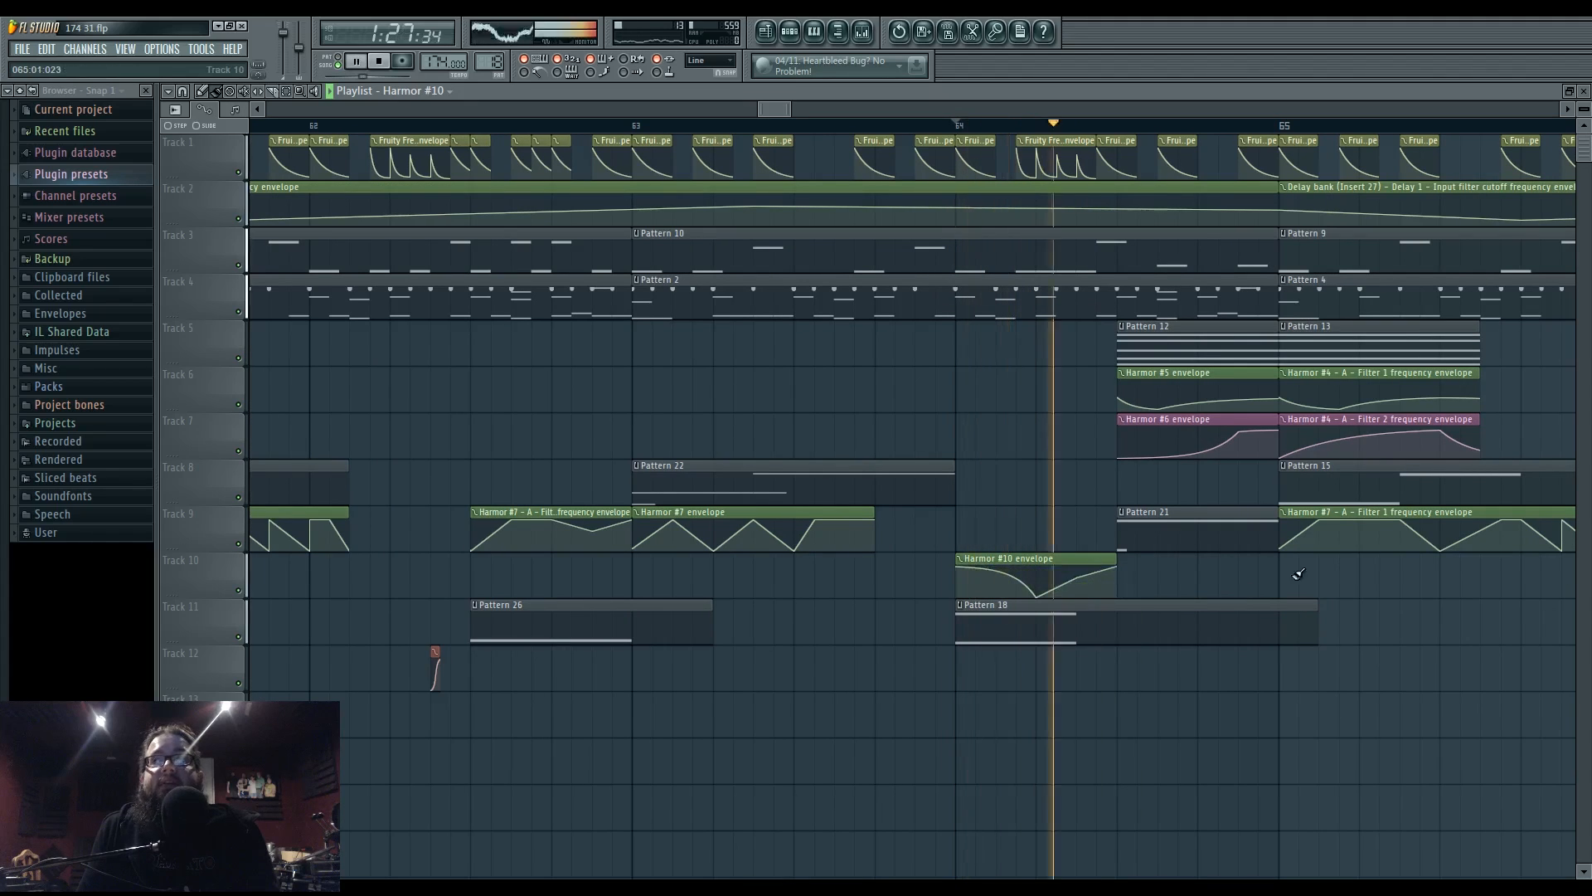
key(space)
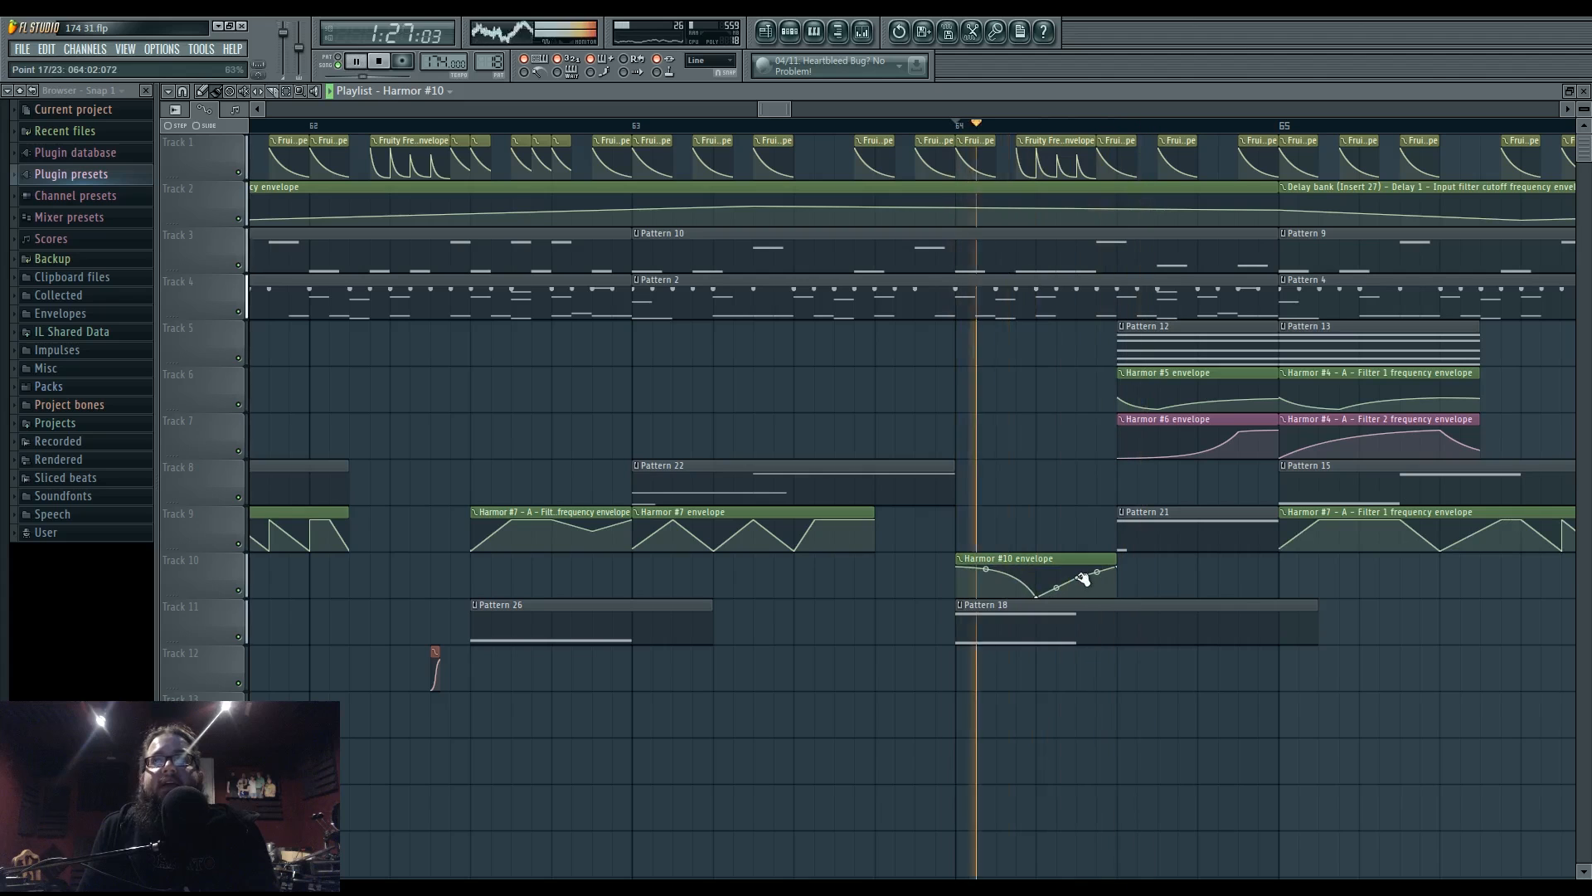
key(space)
key(space)
mouse_move(1081, 577)
mouse_down()
mouse_move(1083, 560)
mouse_move(1057, 594)
mouse_up()
key(space)
key(space)
key(space)
key(space)
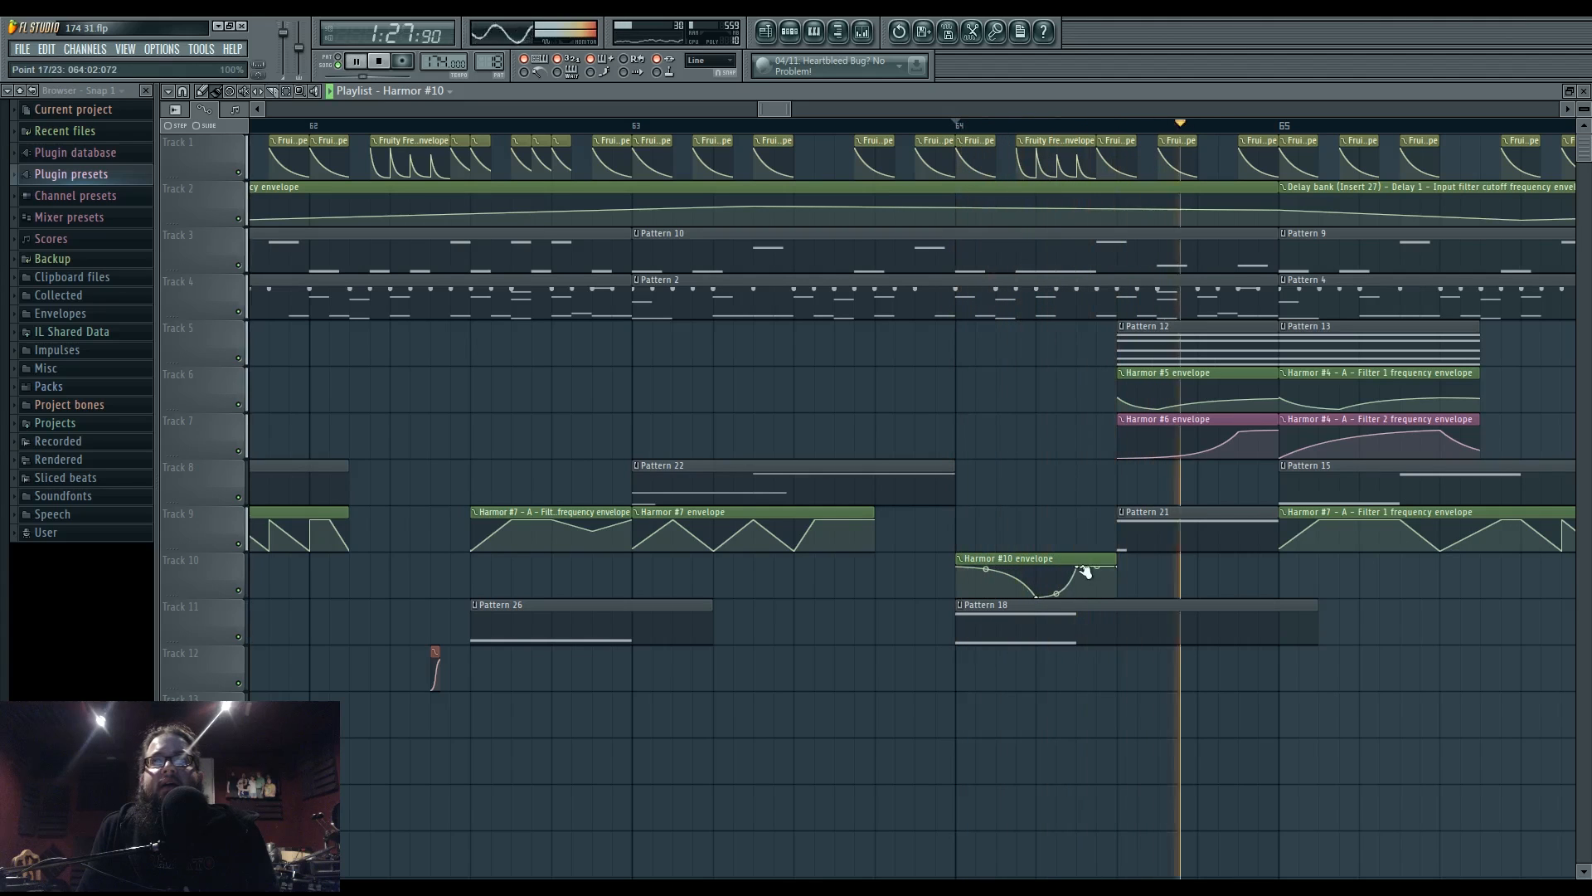
right_click(1085, 572)
click(1085, 611)
double_click(1087, 614)
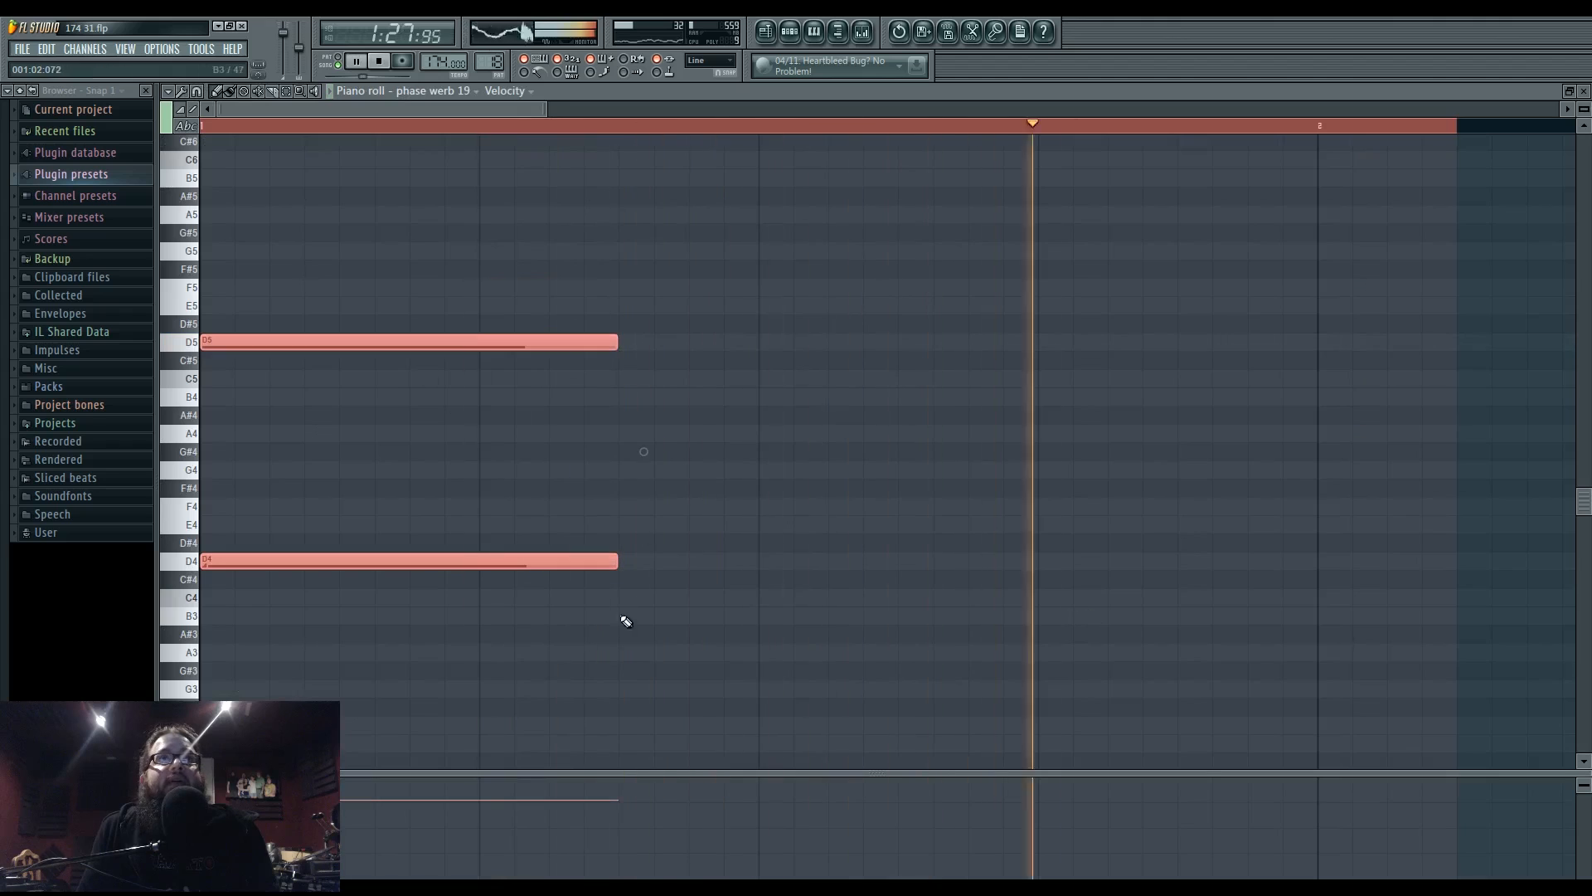
drag(616, 342, 946, 359)
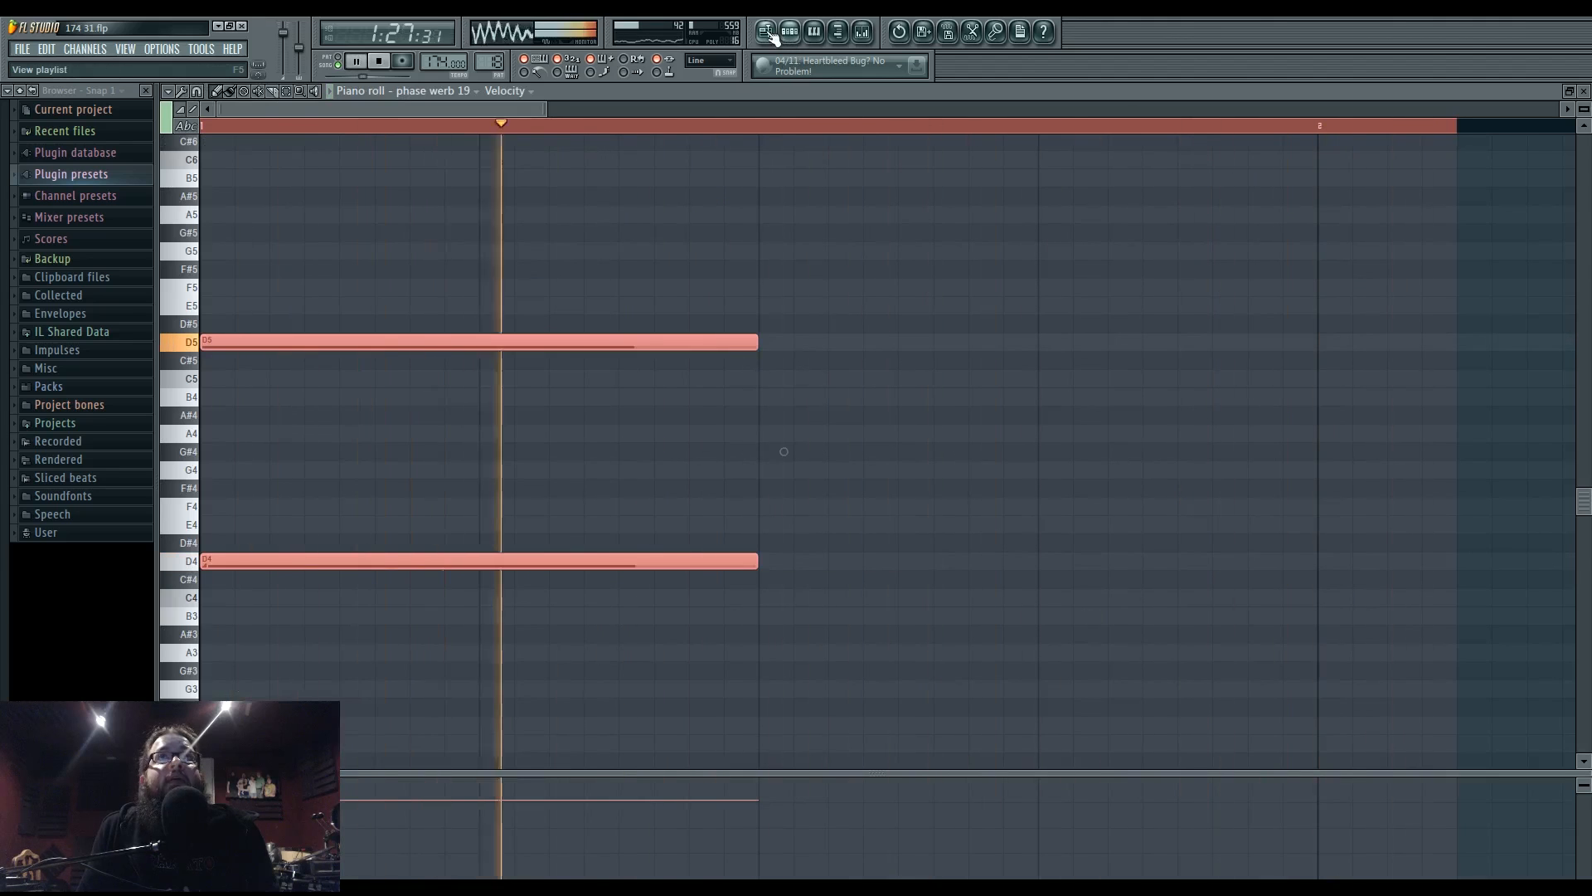
key(F5)
drag(1076, 582, 1076, 587)
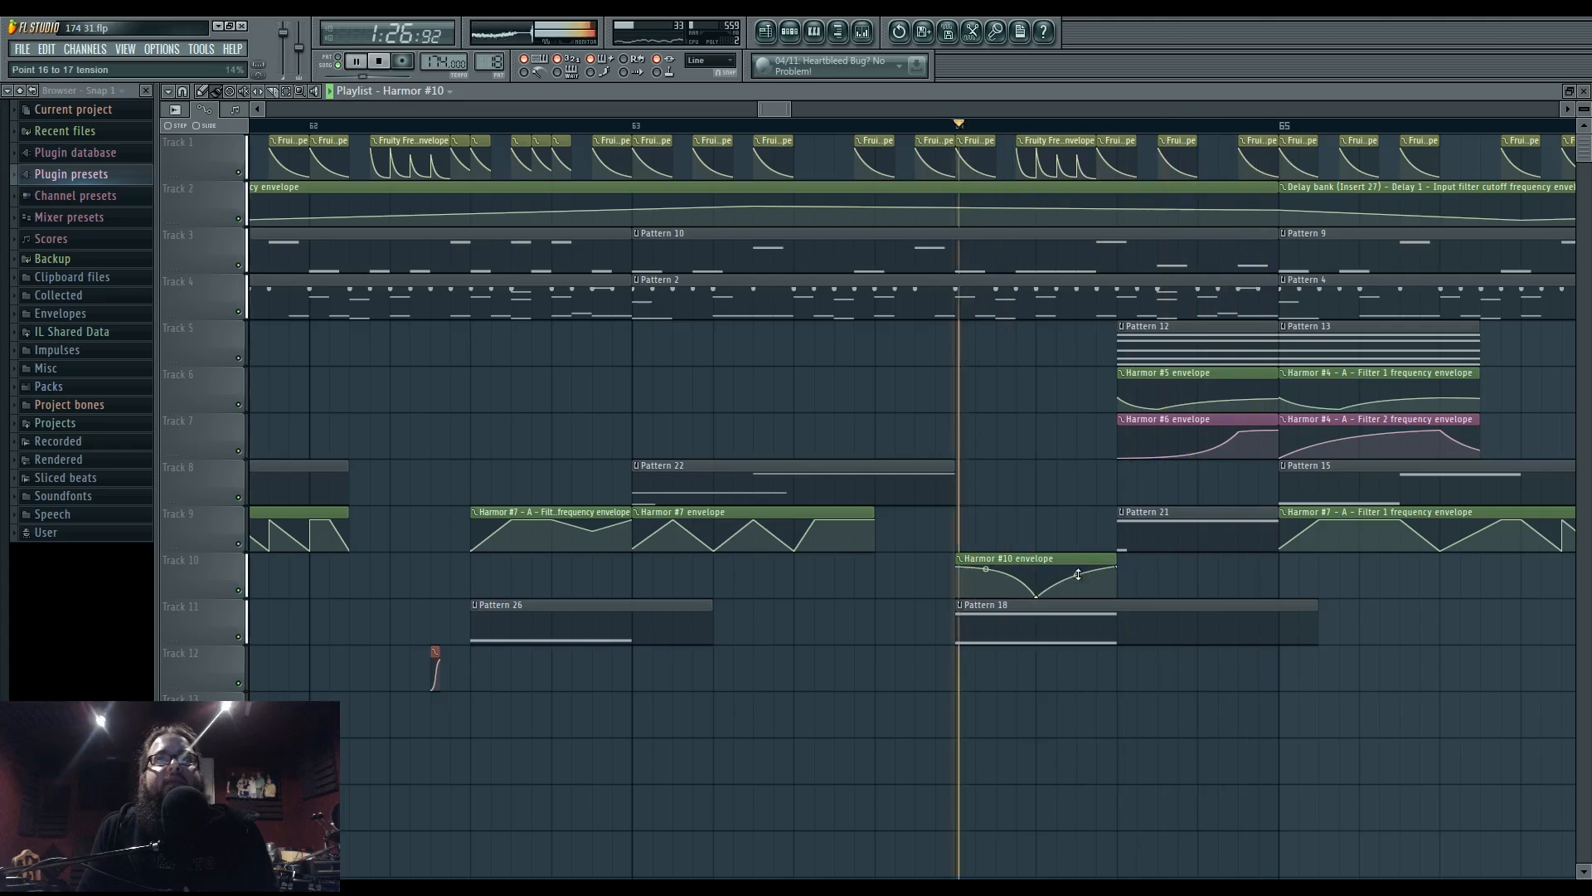
key(space)
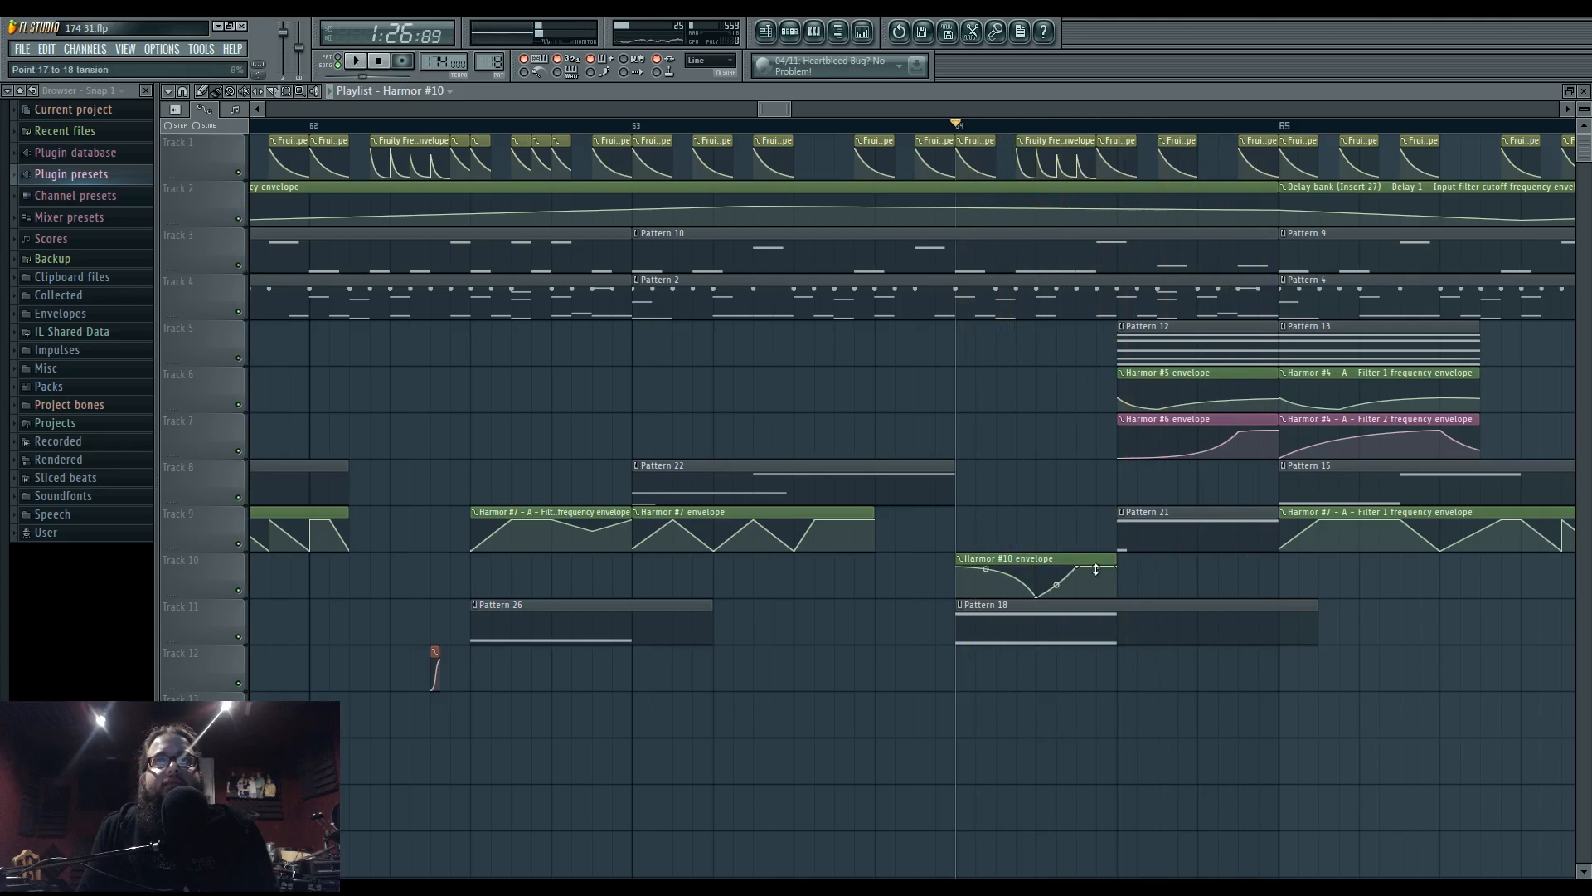
key(space)
right_click(1077, 593)
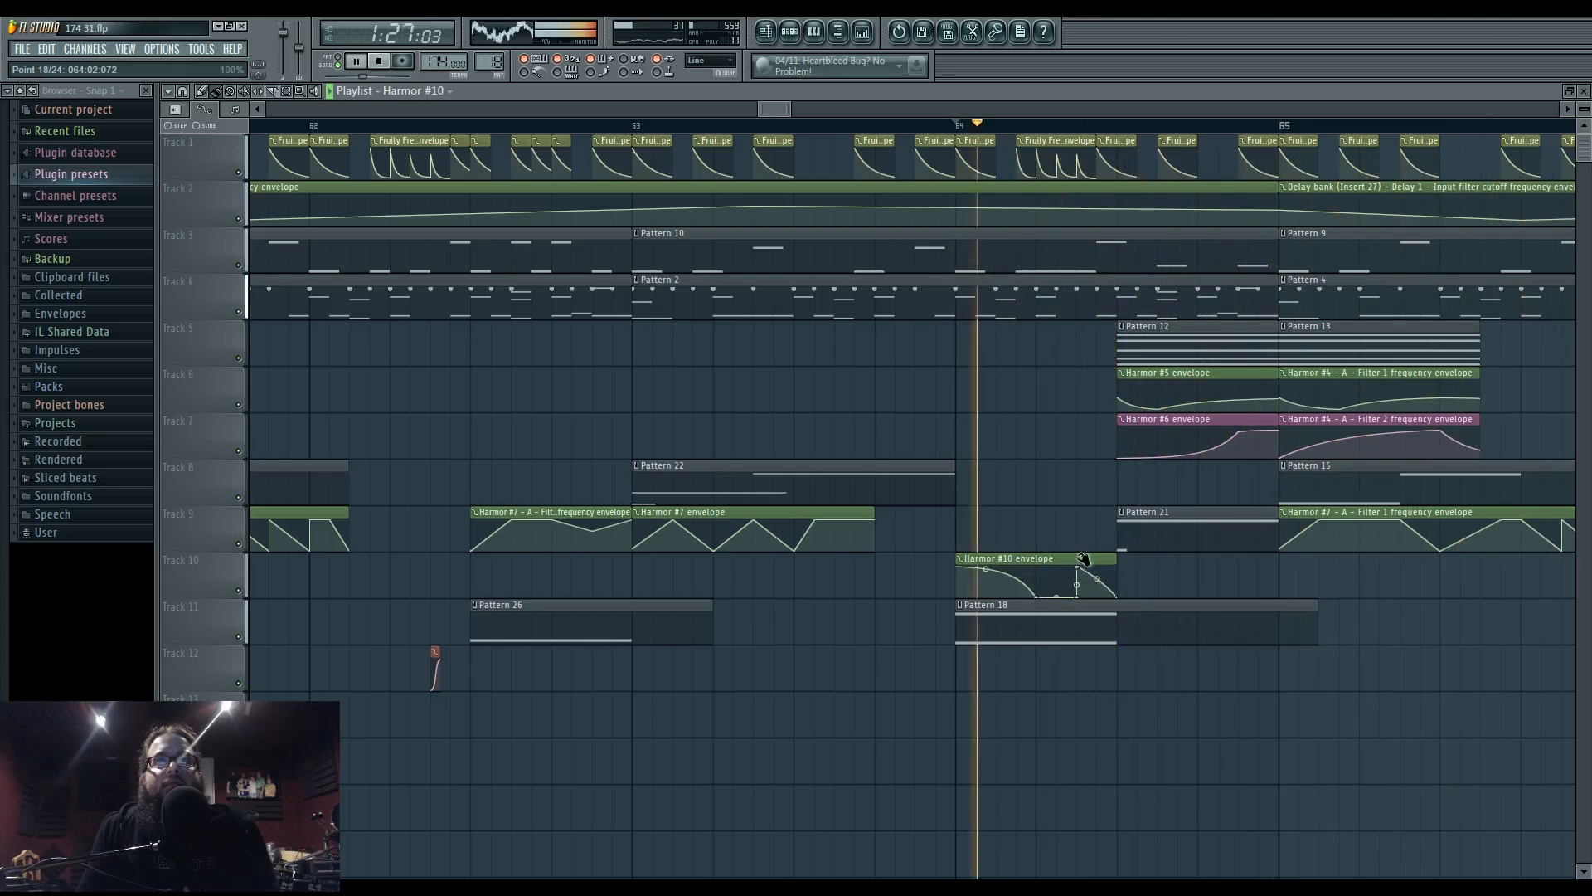
right_click(1038, 569)
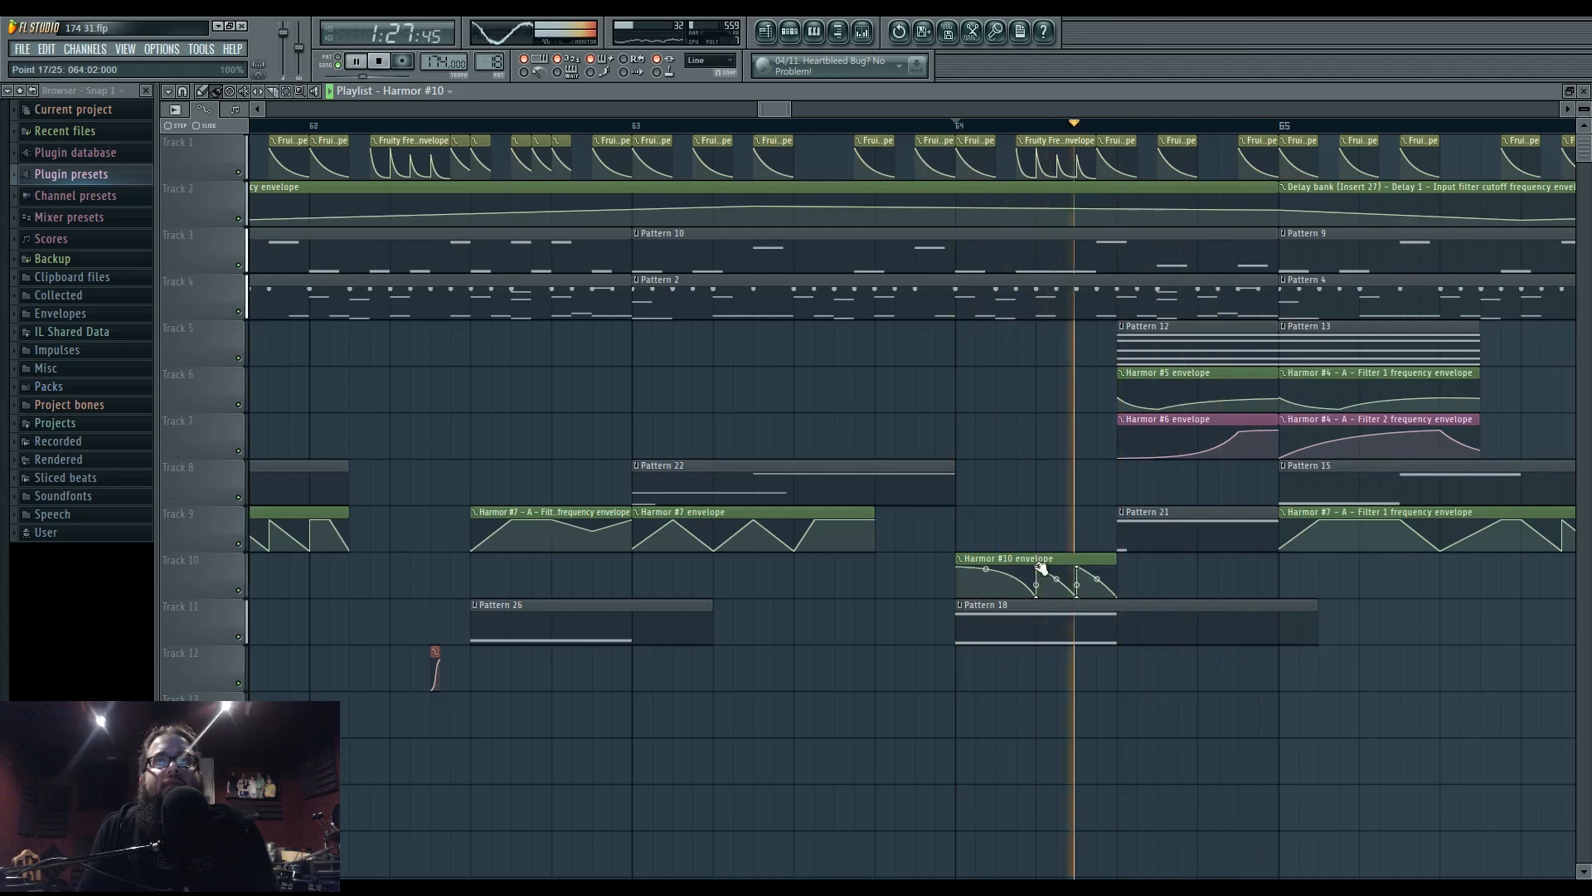
drag(1057, 579, 1055, 627)
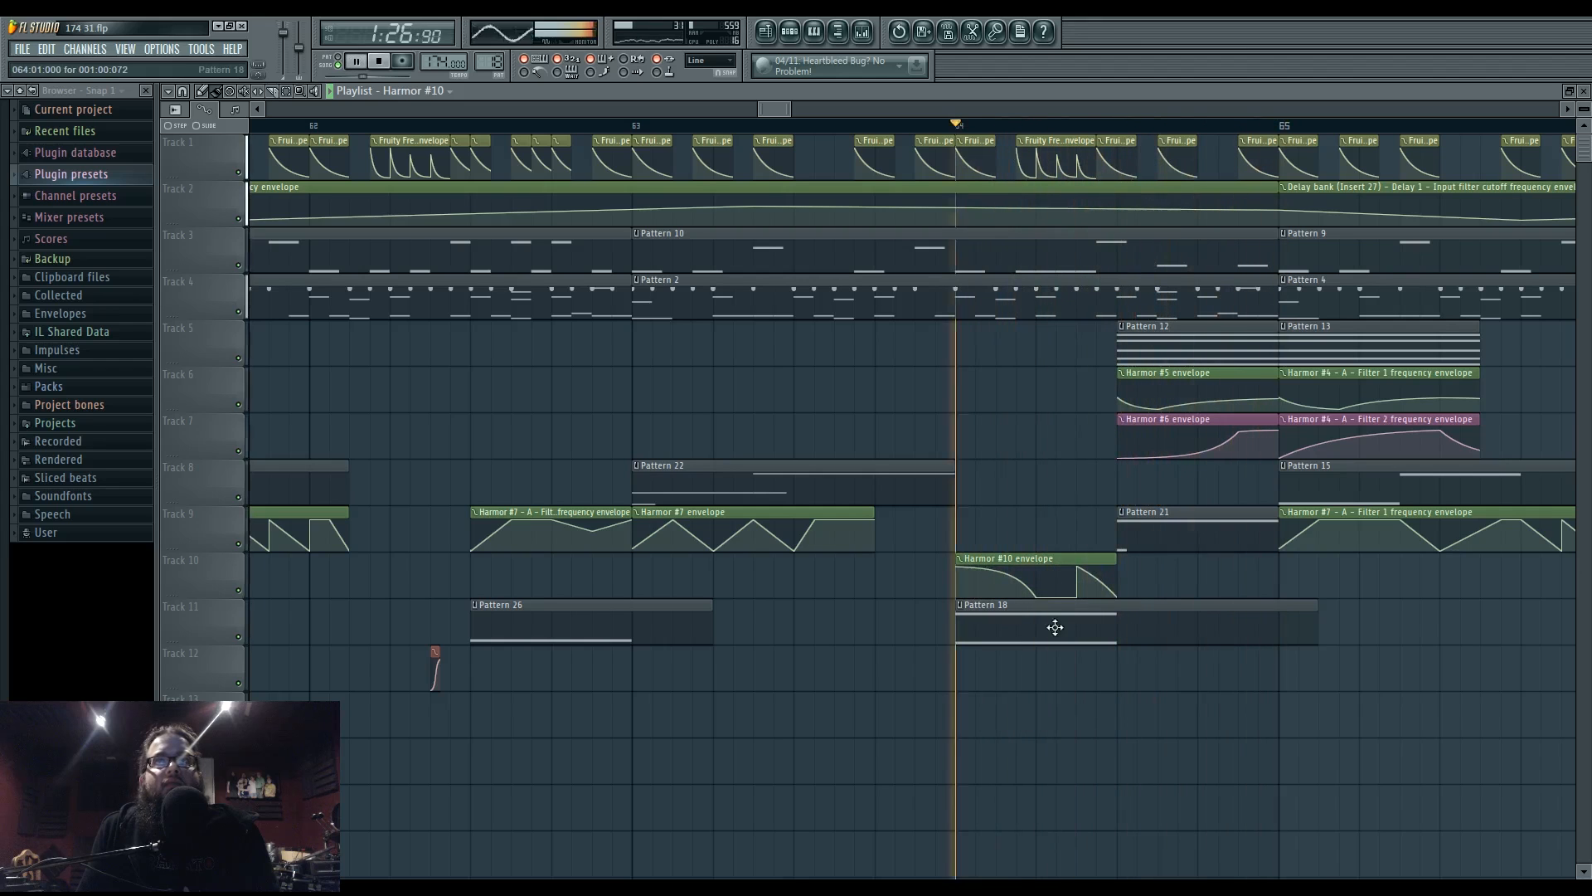
right_click(1037, 599)
click(1054, 621)
right_click(1037, 598)
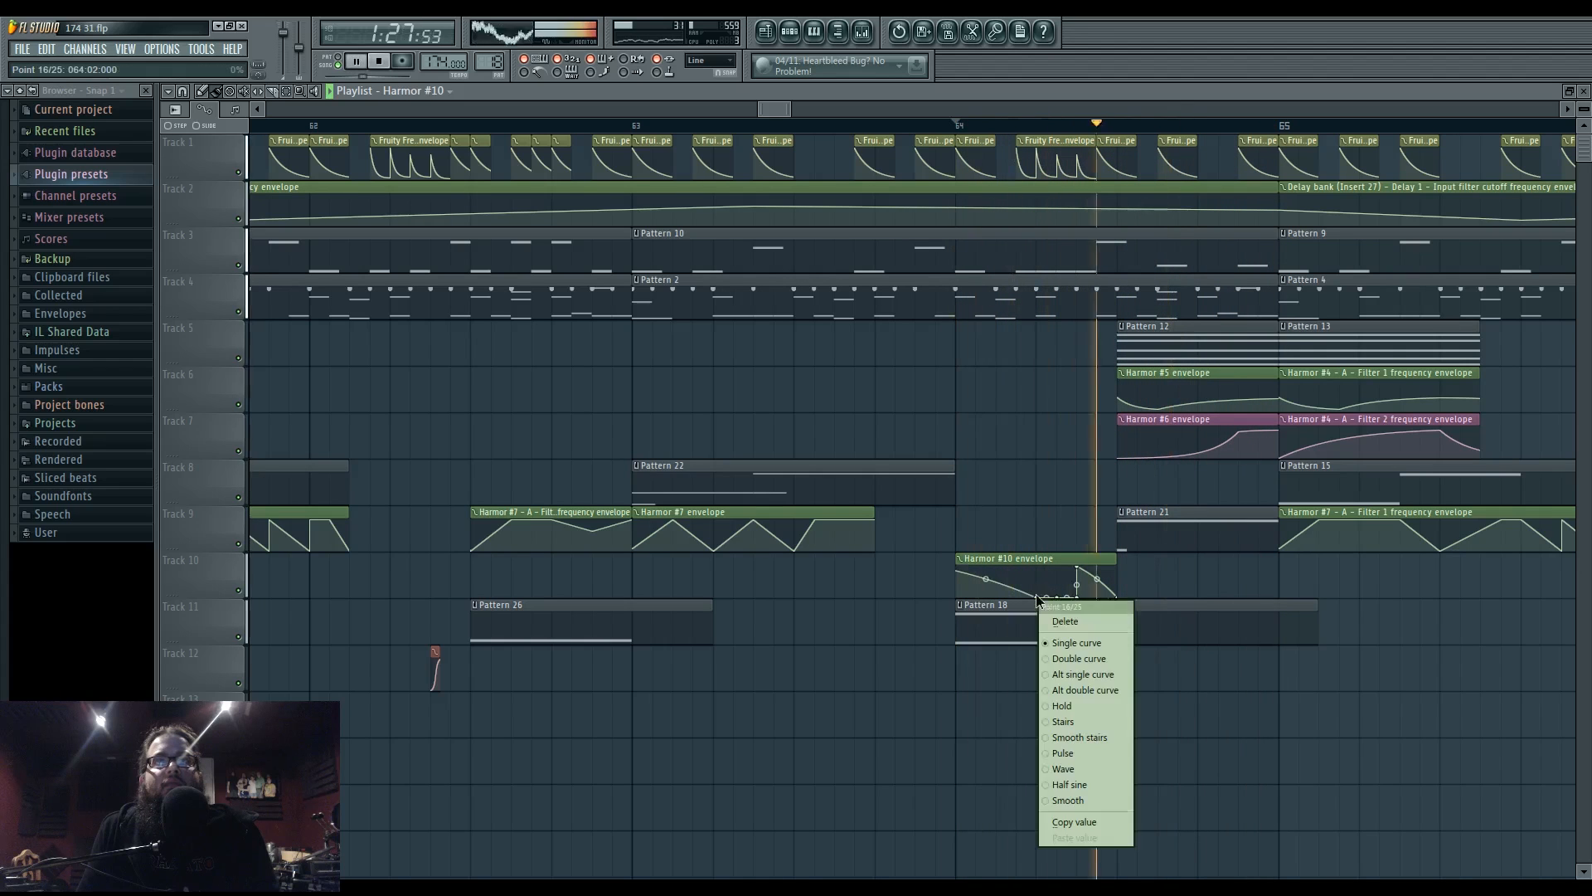
click(1065, 621)
right_click(1060, 601)
click(1083, 621)
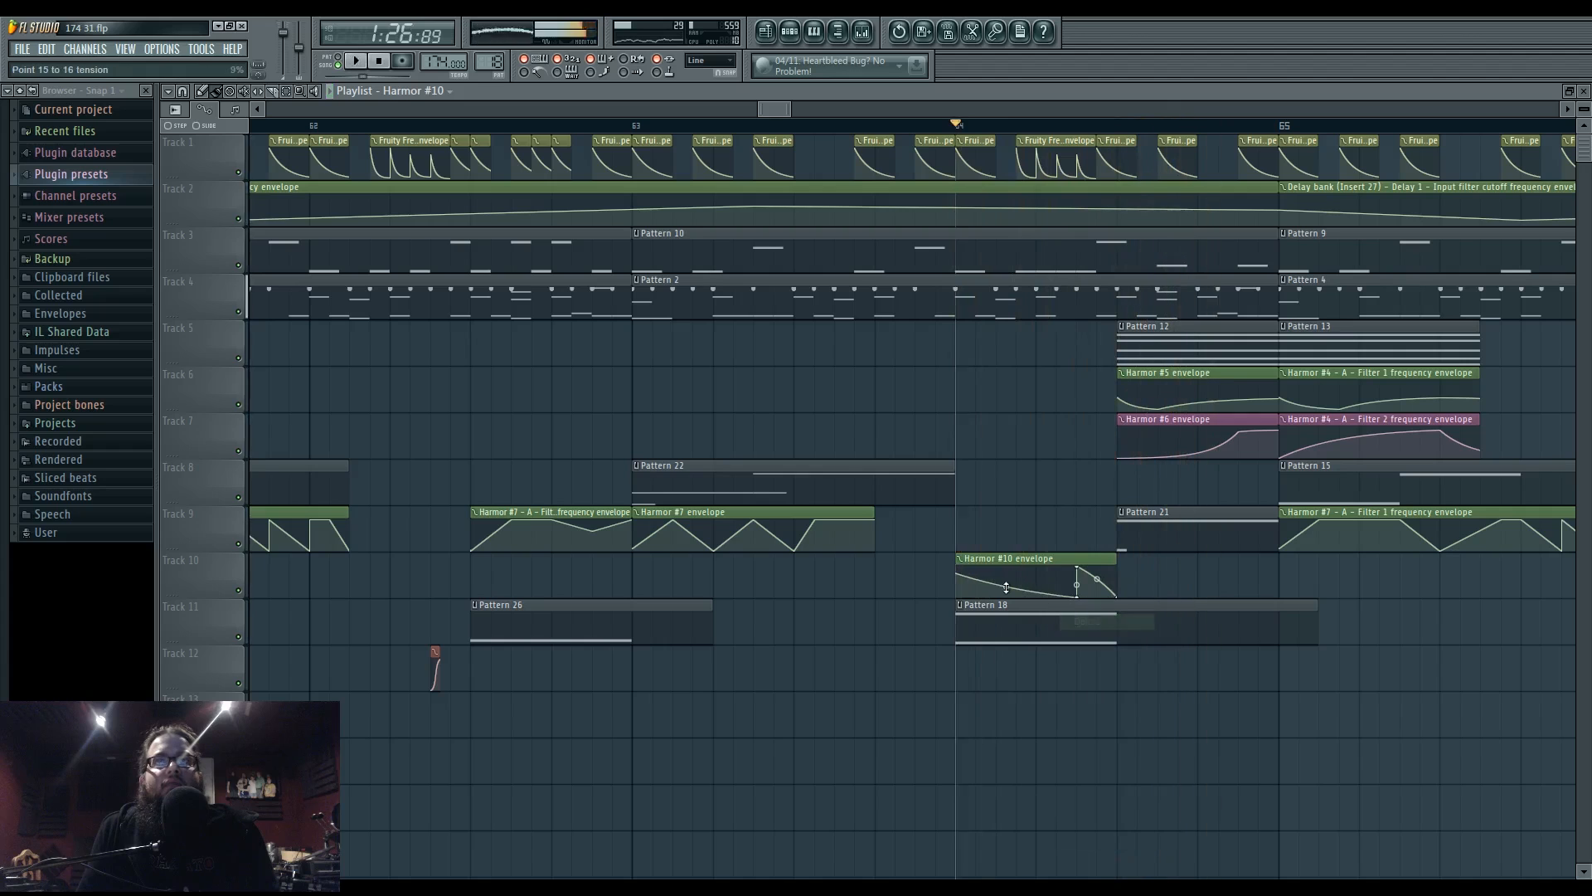
drag(1005, 587, 1006, 572)
key(space)
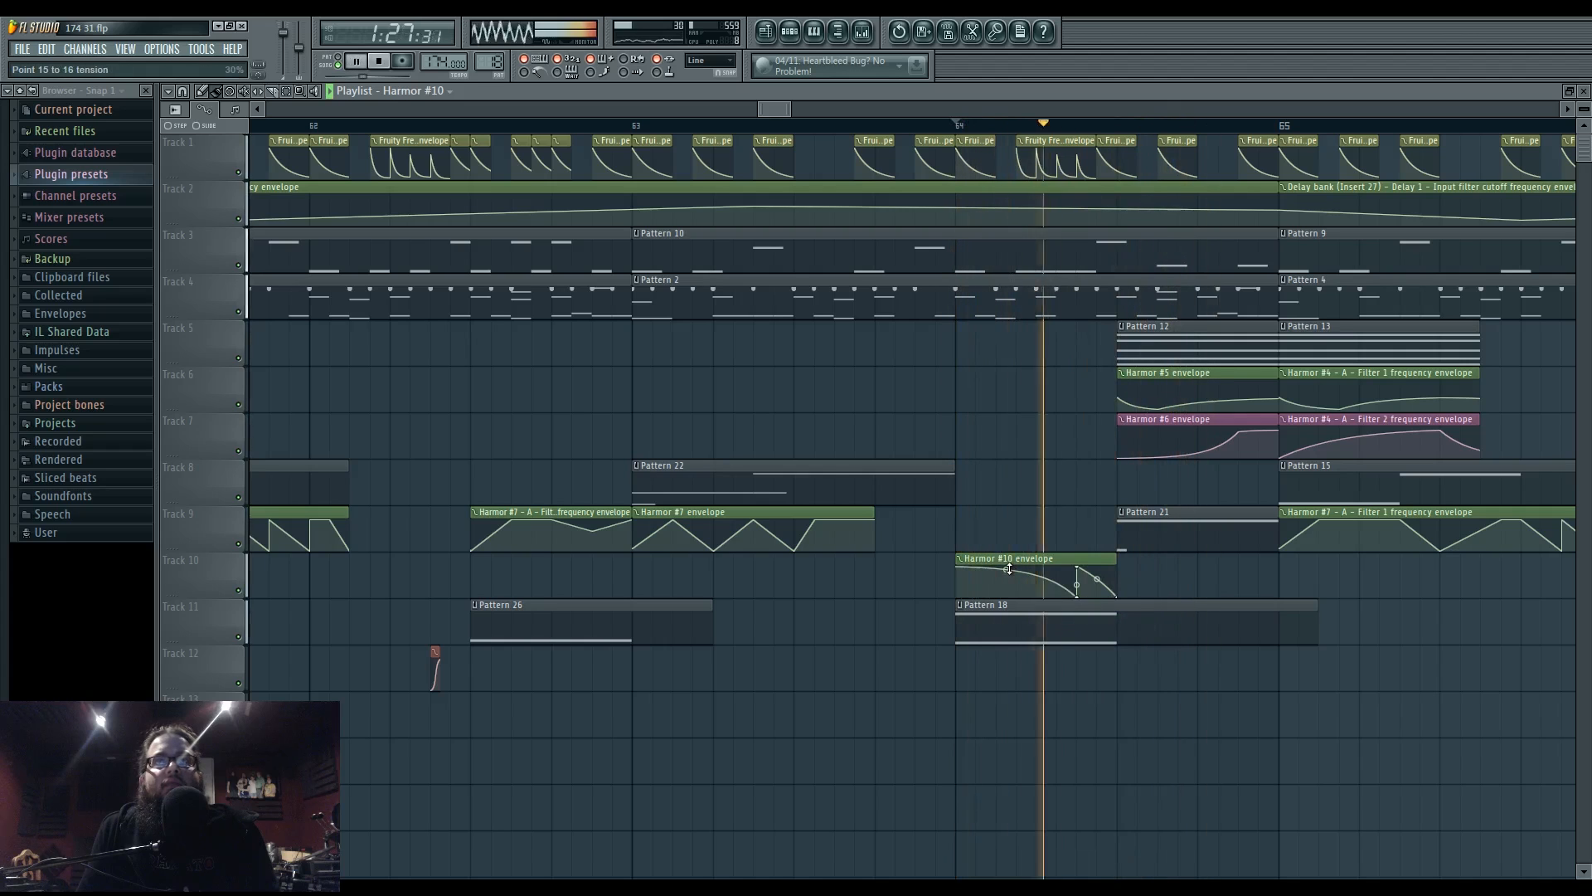
click(960, 559)
click(934, 566)
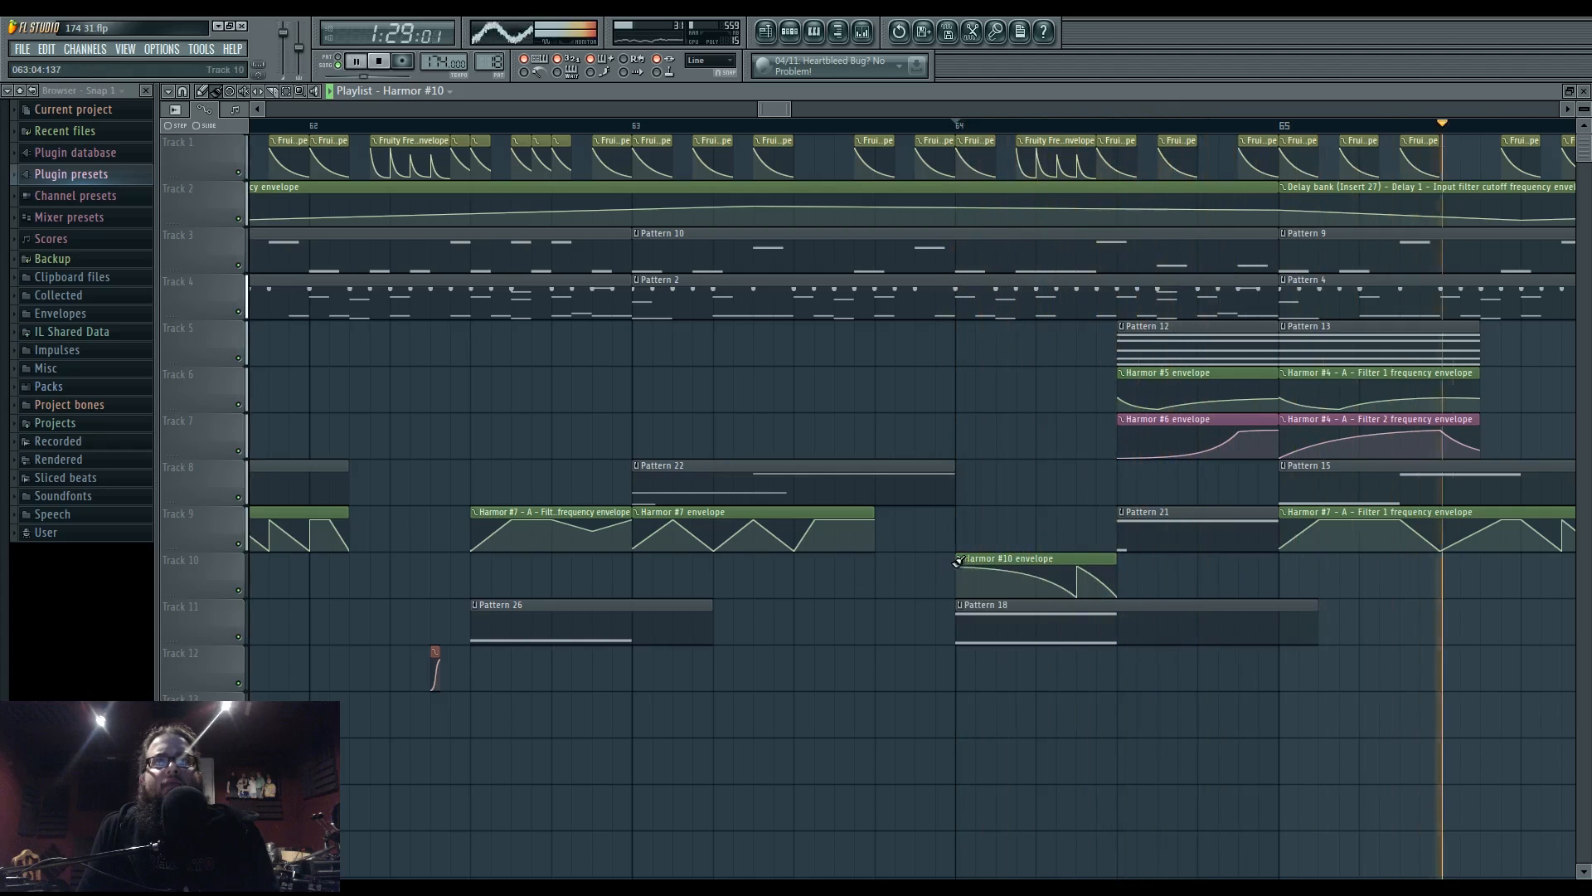
mouse_move(958, 574)
mouse_down()
mouse_move(583, 575)
mouse_move(950, 575)
mouse_up()
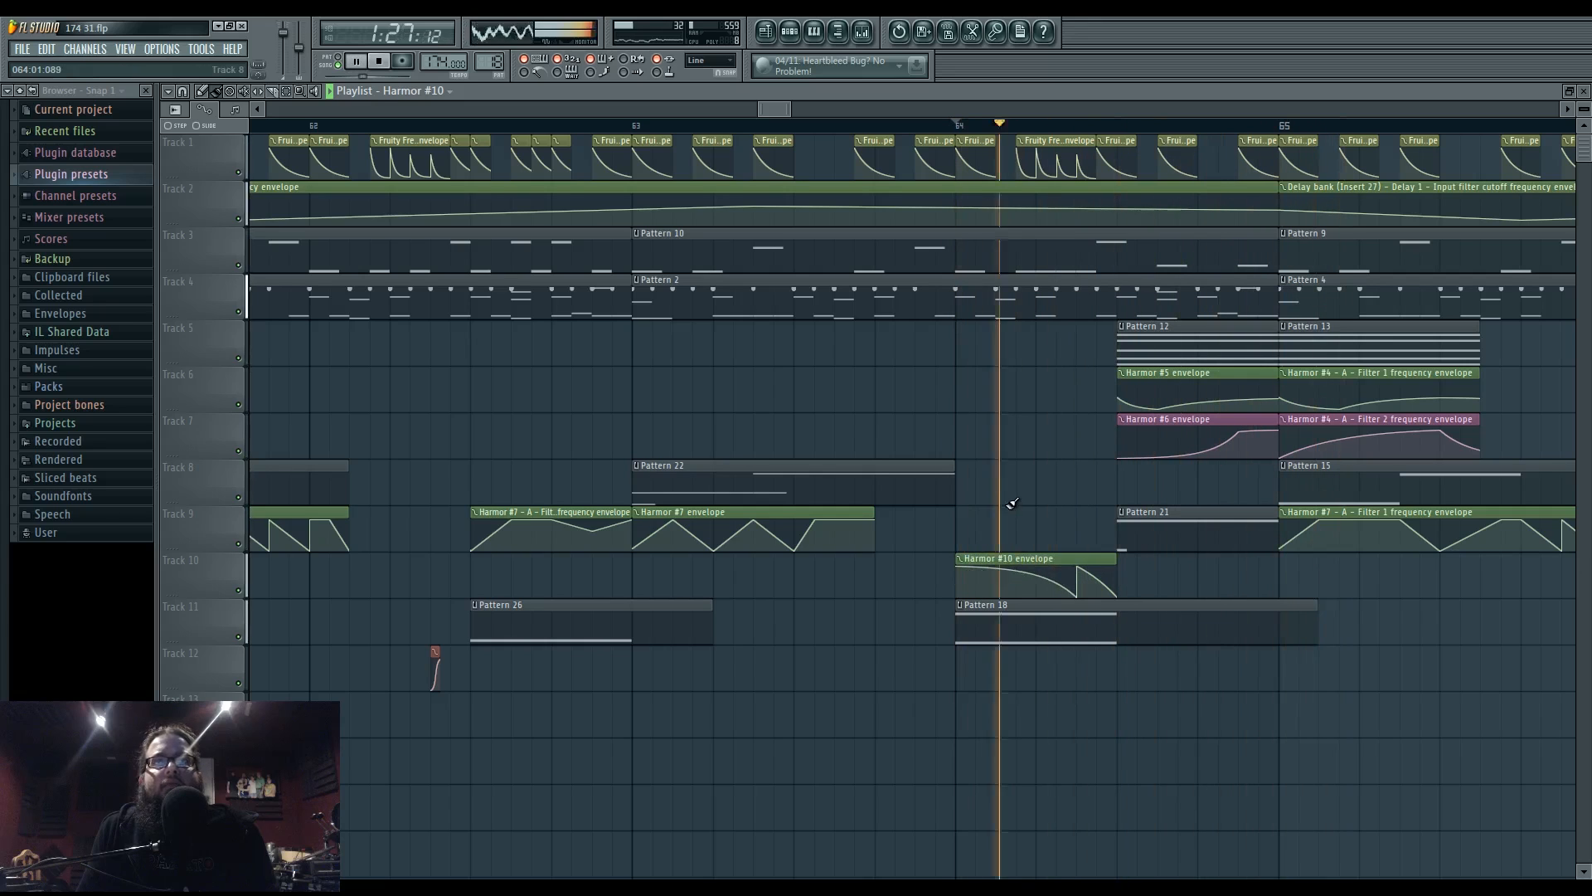
scroll(1012, 503, down, 6)
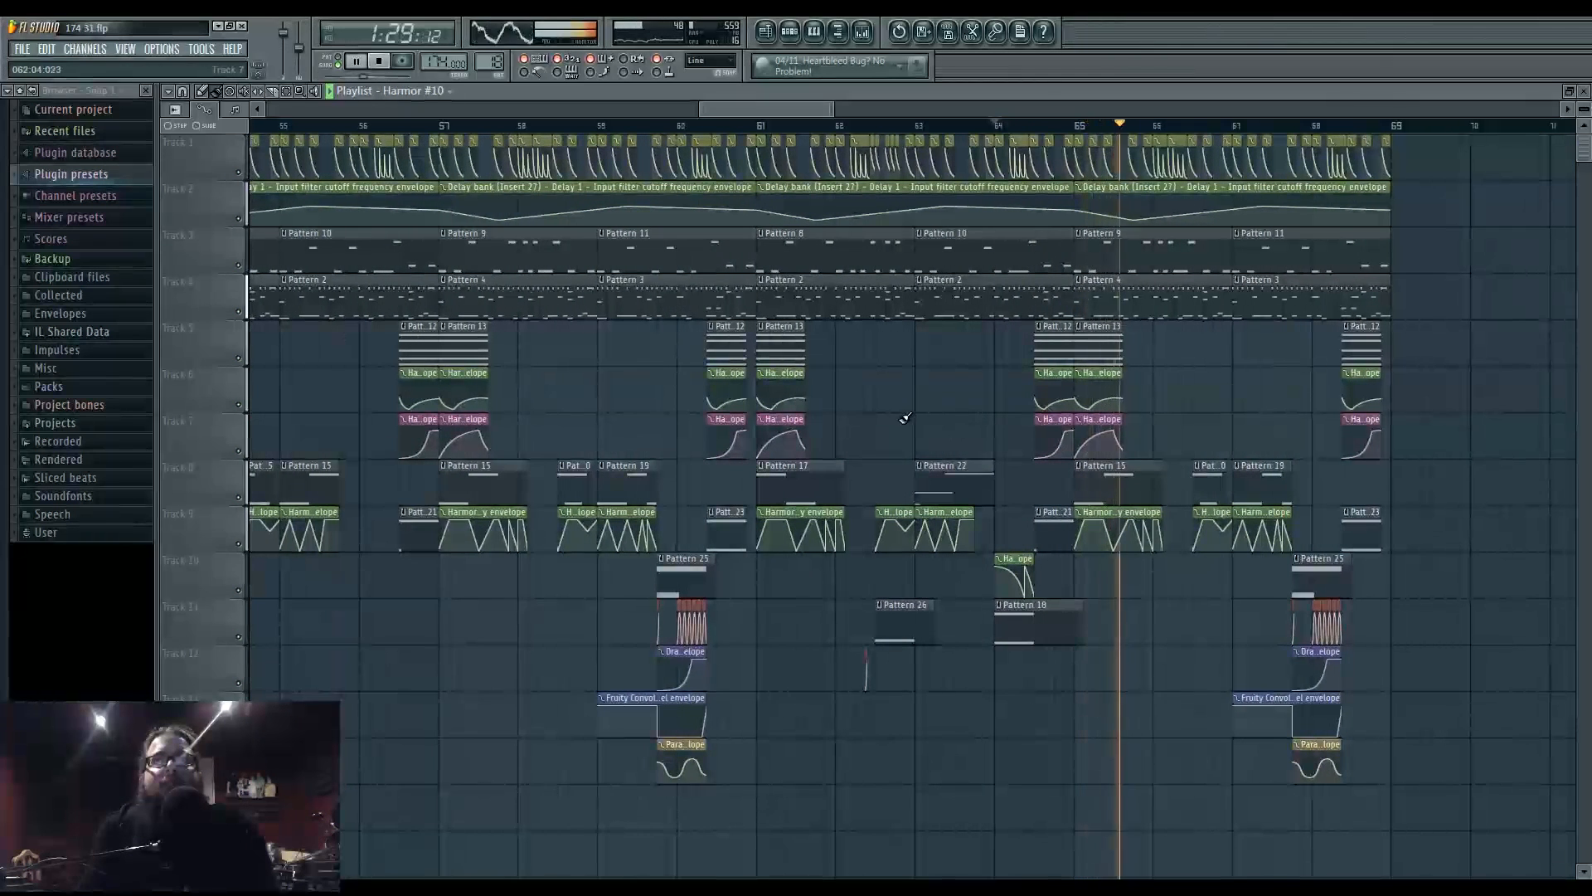
- Scroll to the ending, make the bar-65 Pattern 4 clip a unique Pattern 5, and play it
drag(894, 453, 637, 440)
key(space)
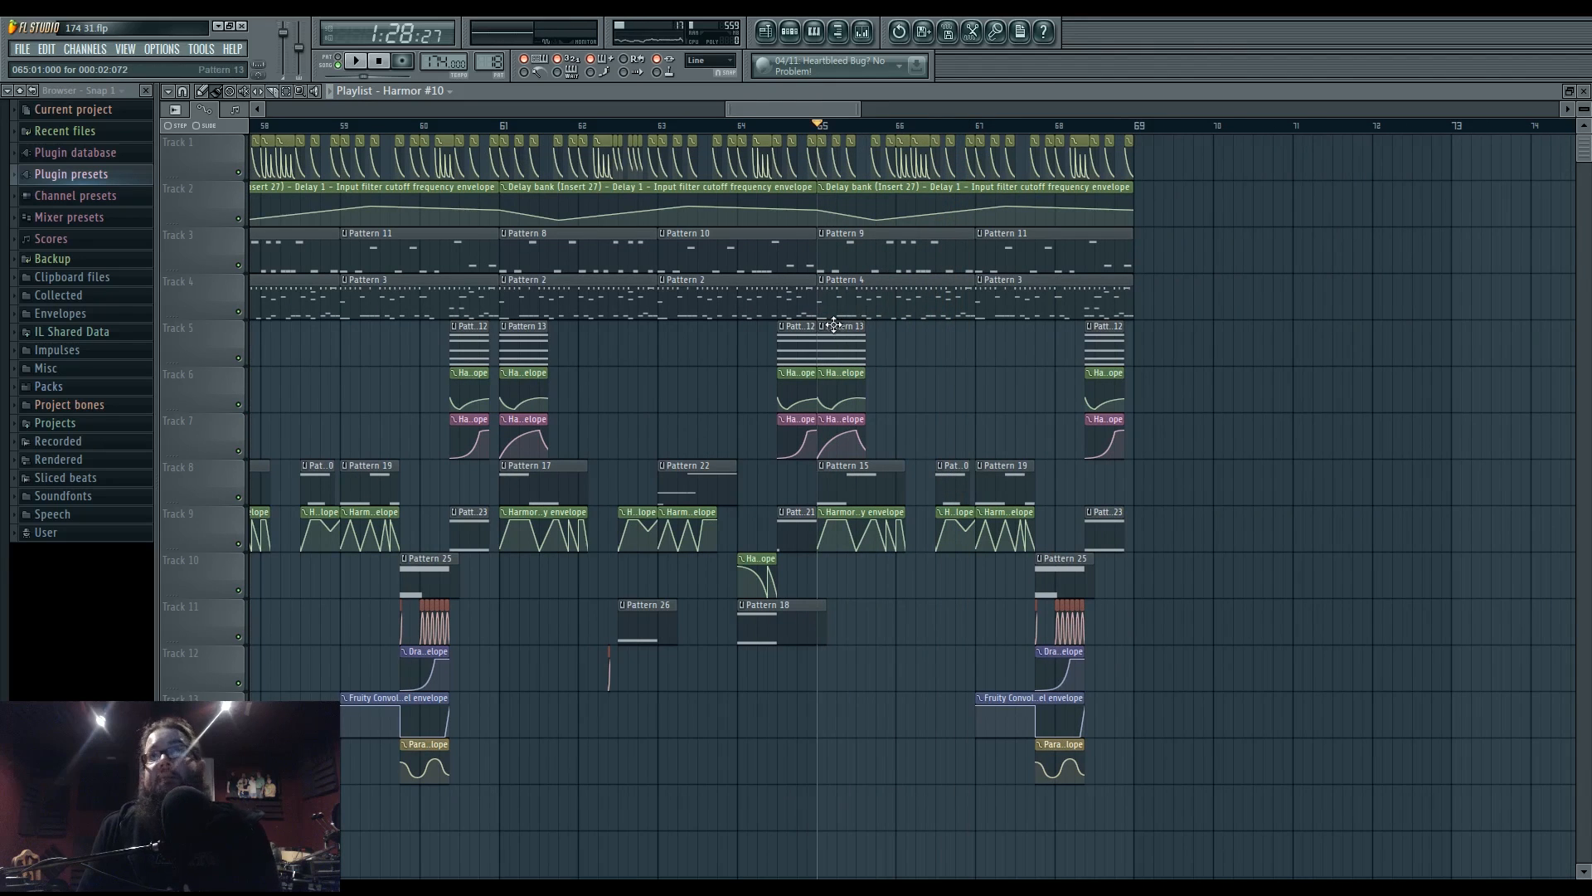
drag(834, 325, 1017, 322)
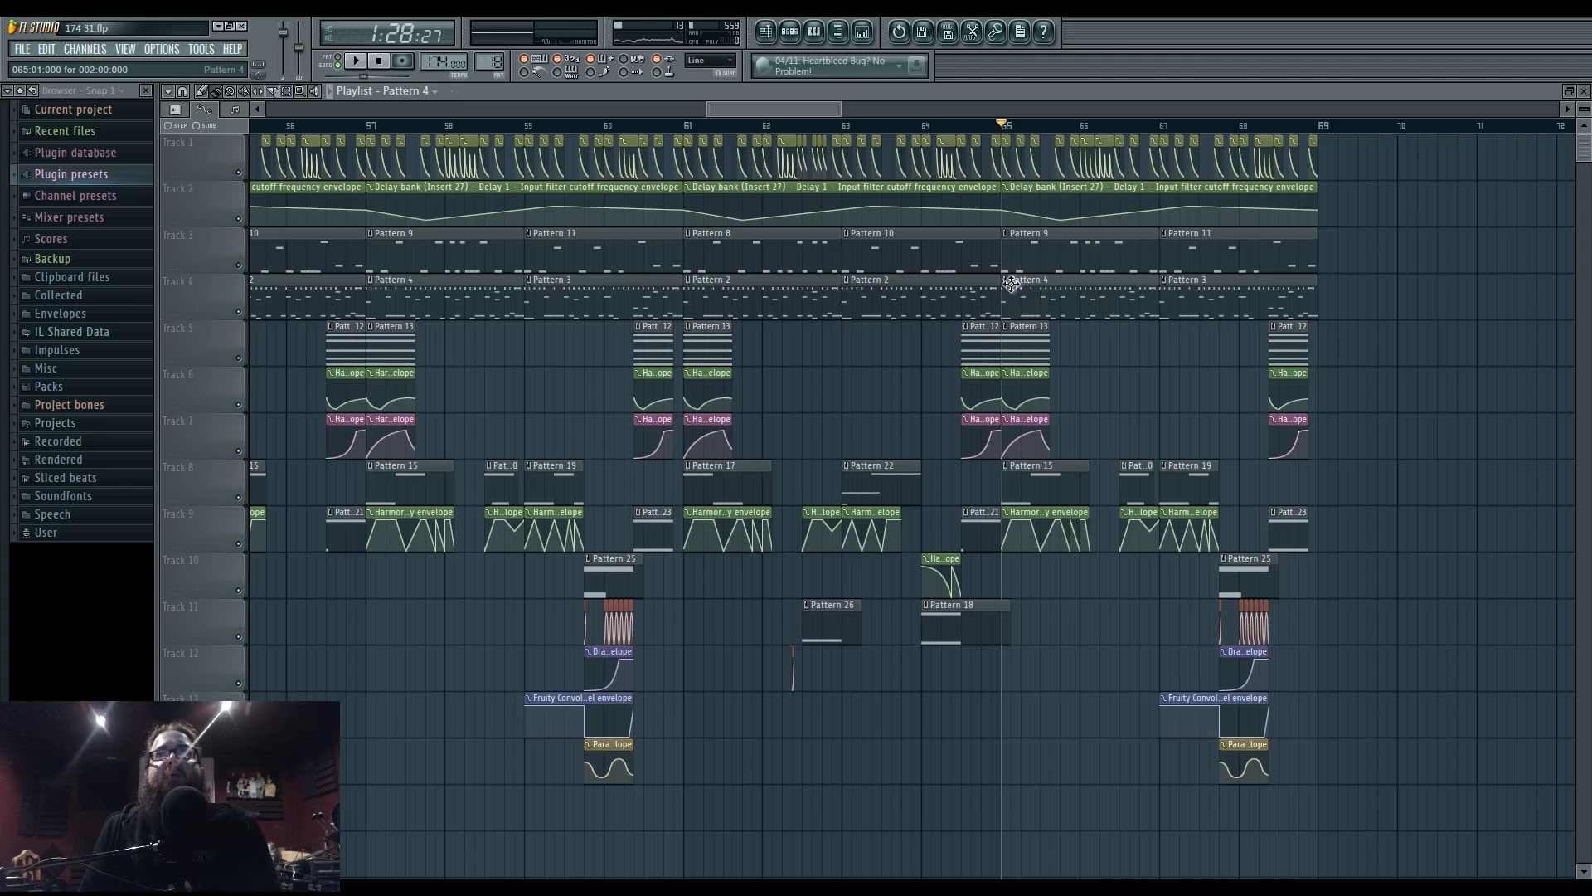
right_click(1011, 287)
click(1039, 340)
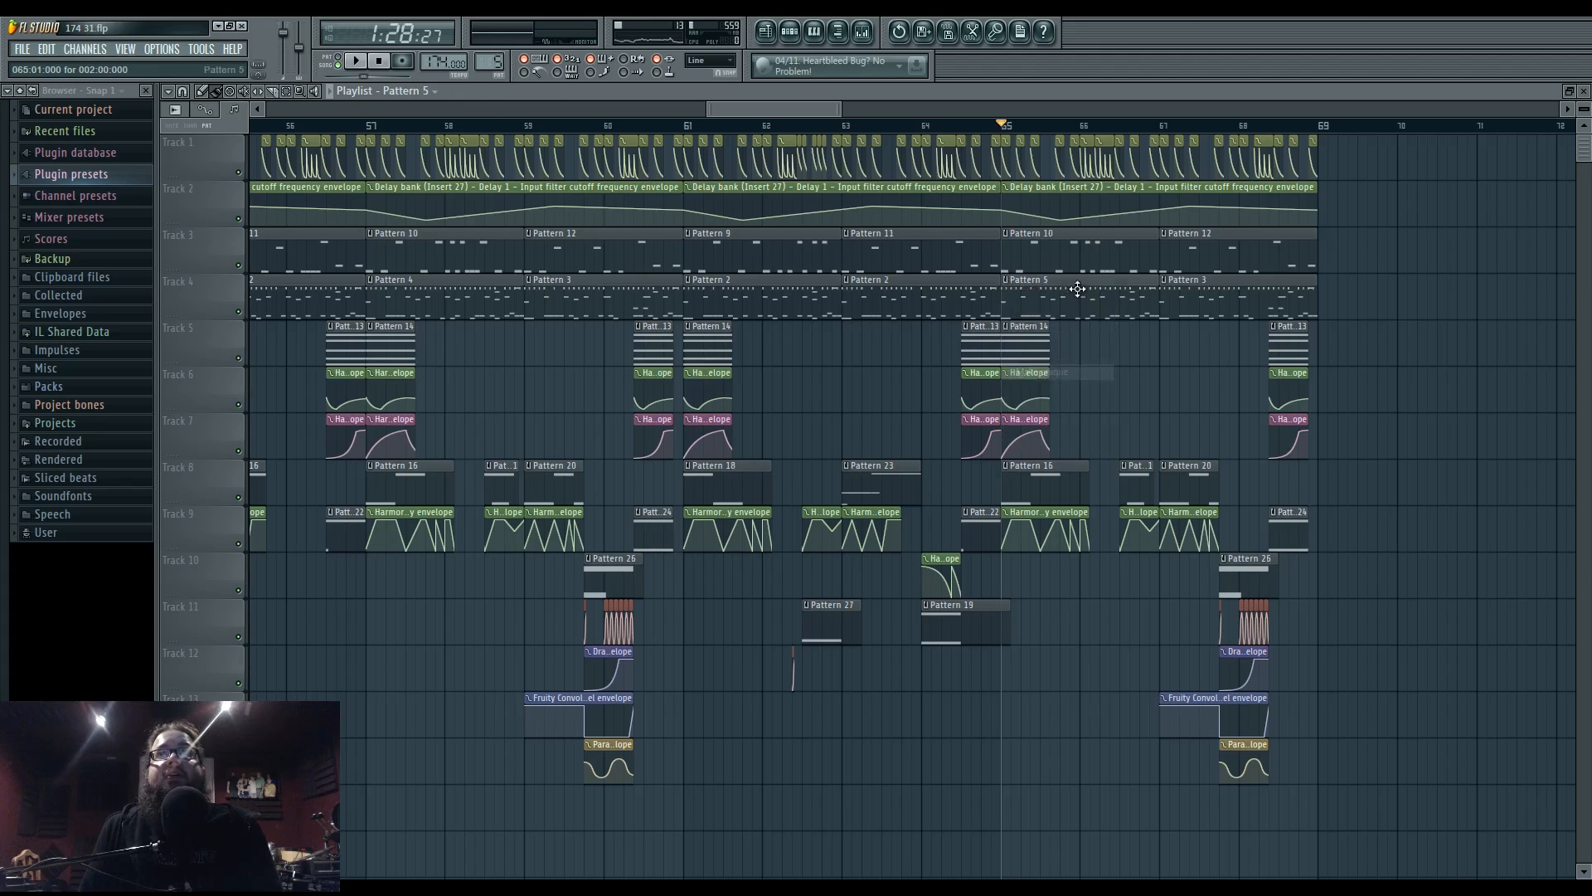
click(352, 63)
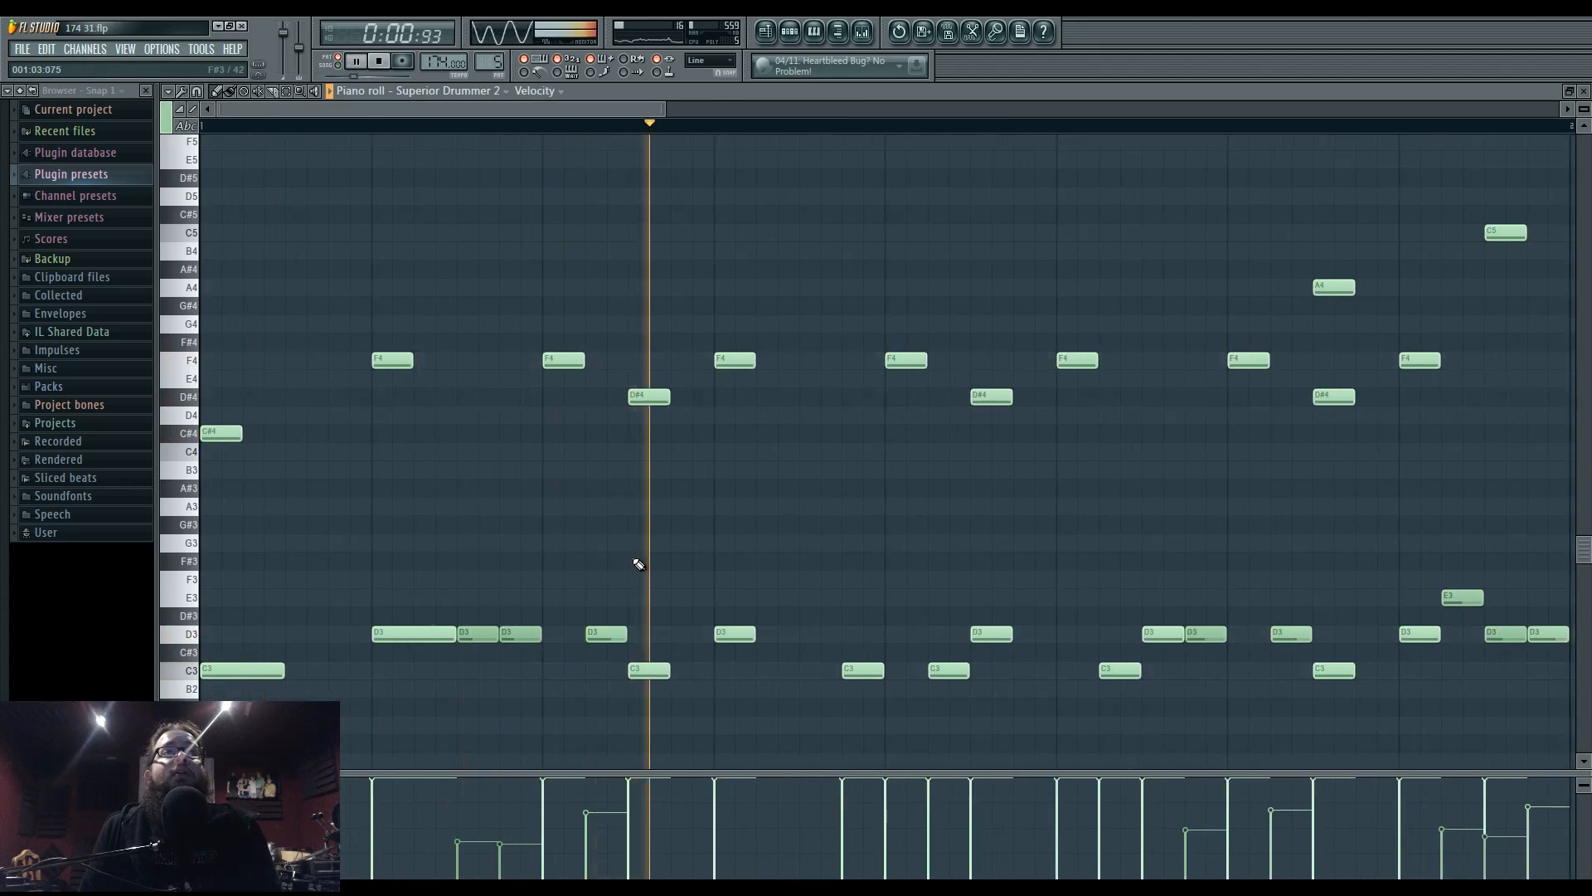
- Shift the early kick hits in Pattern 5's step grid by one step
click(789, 32)
key(space)
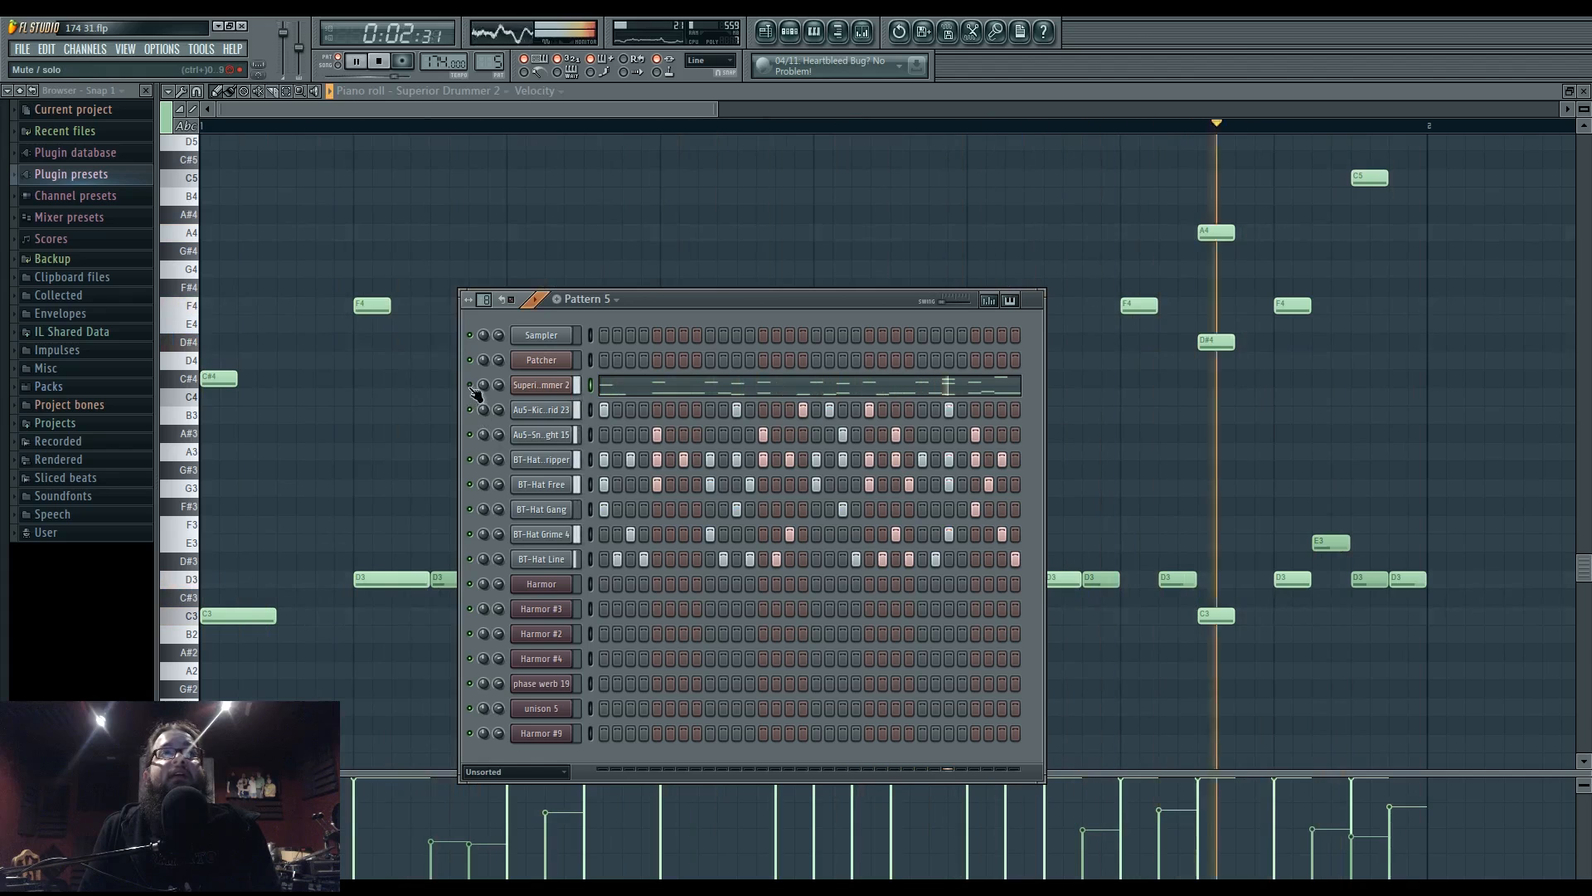
right_click(806, 411)
click(816, 412)
right_click(831, 413)
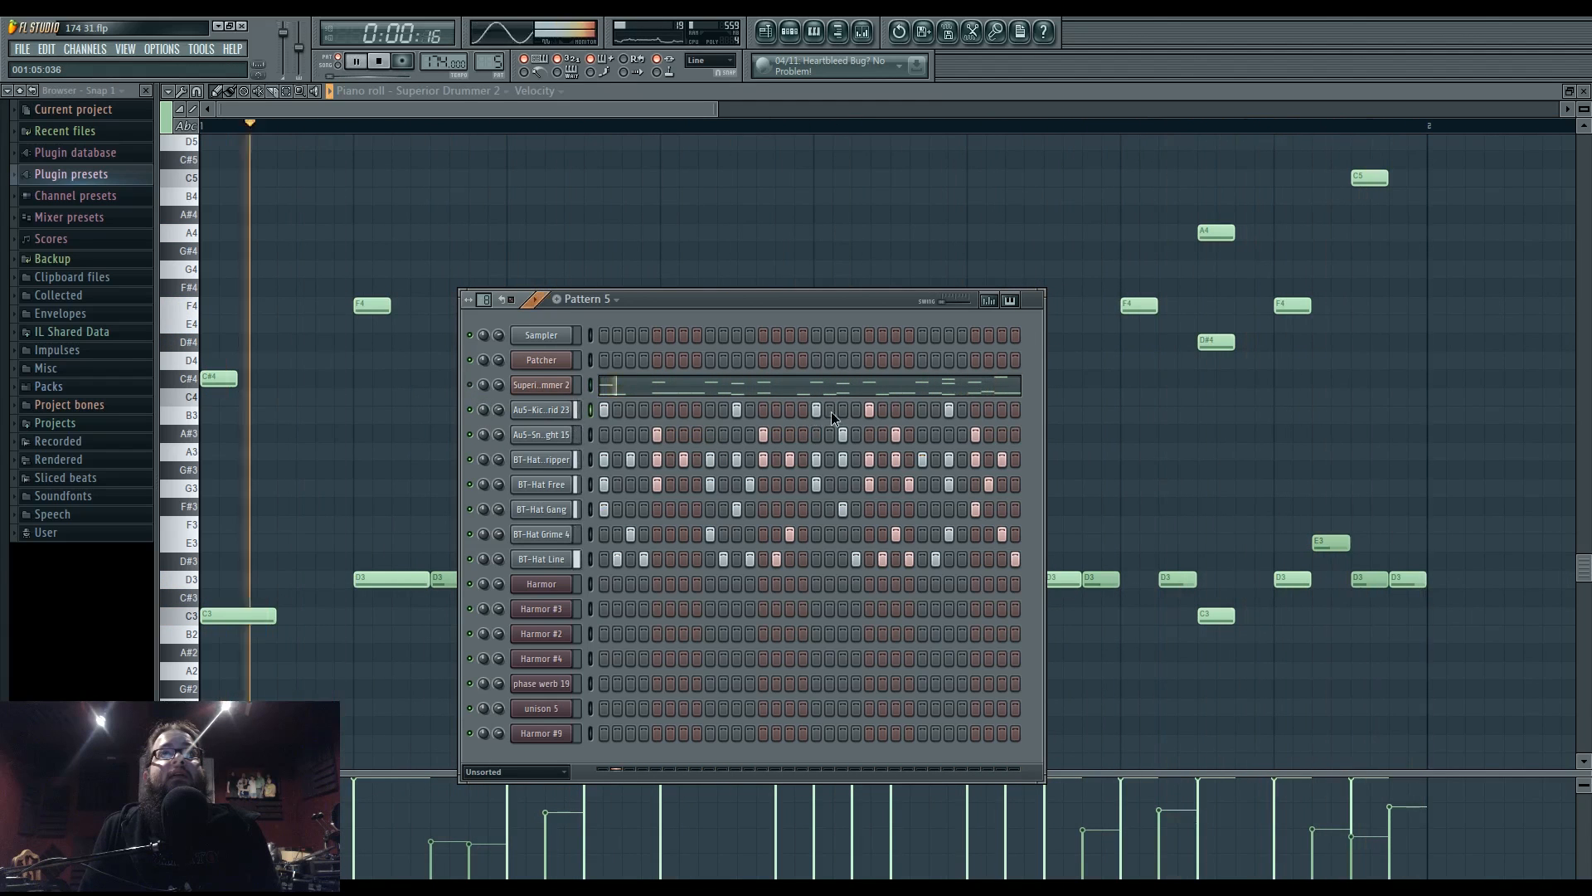
click(788, 410)
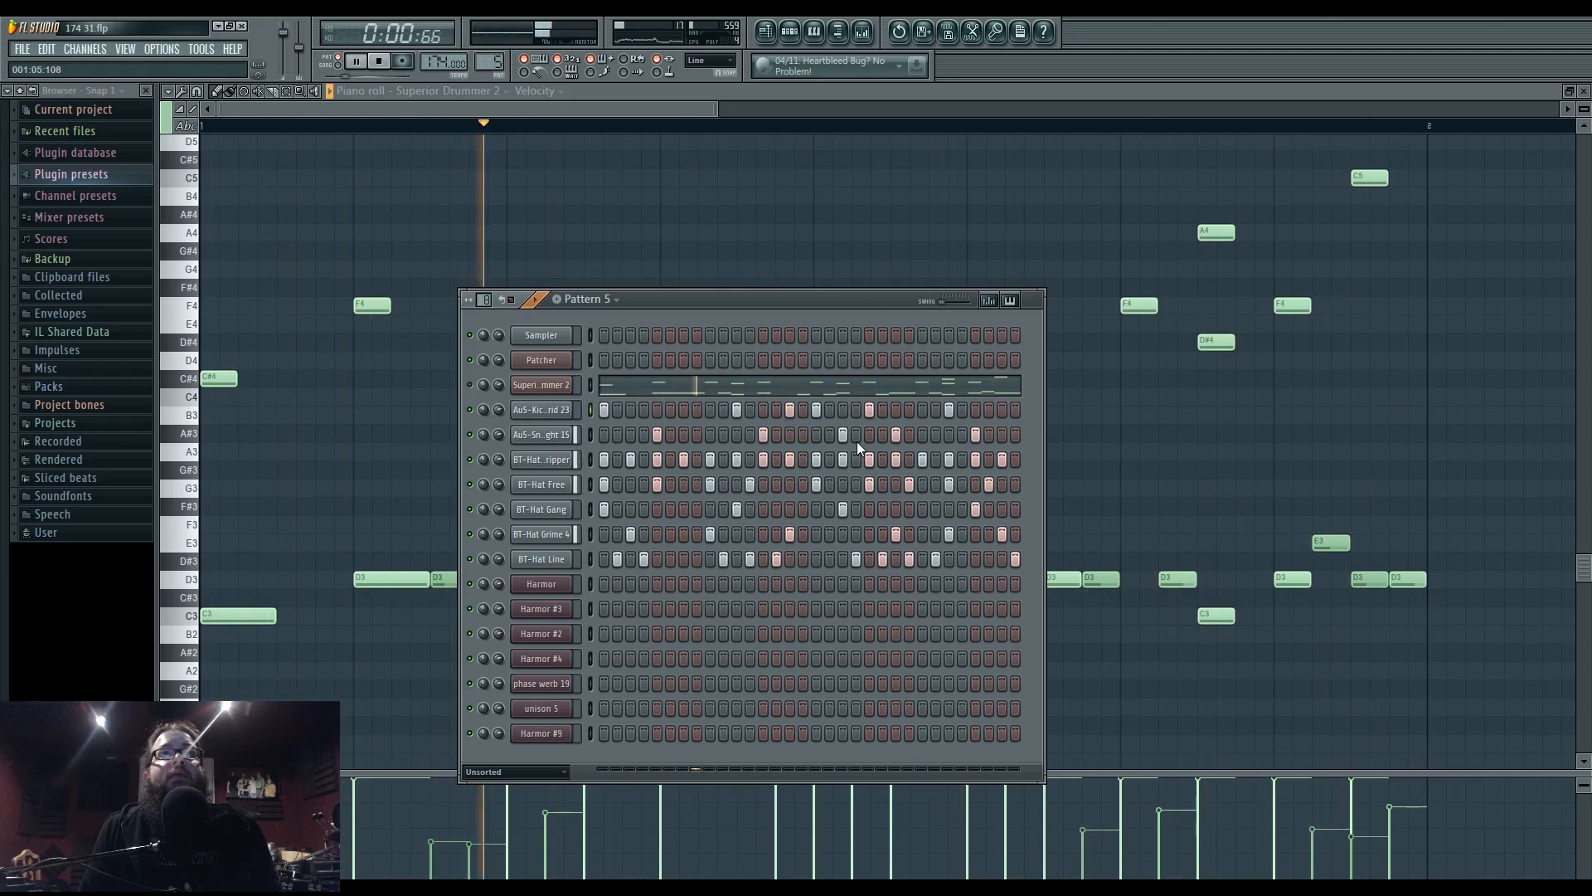
- Move Pattern 5's snare hits toward the end of the bar
right_click(844, 434)
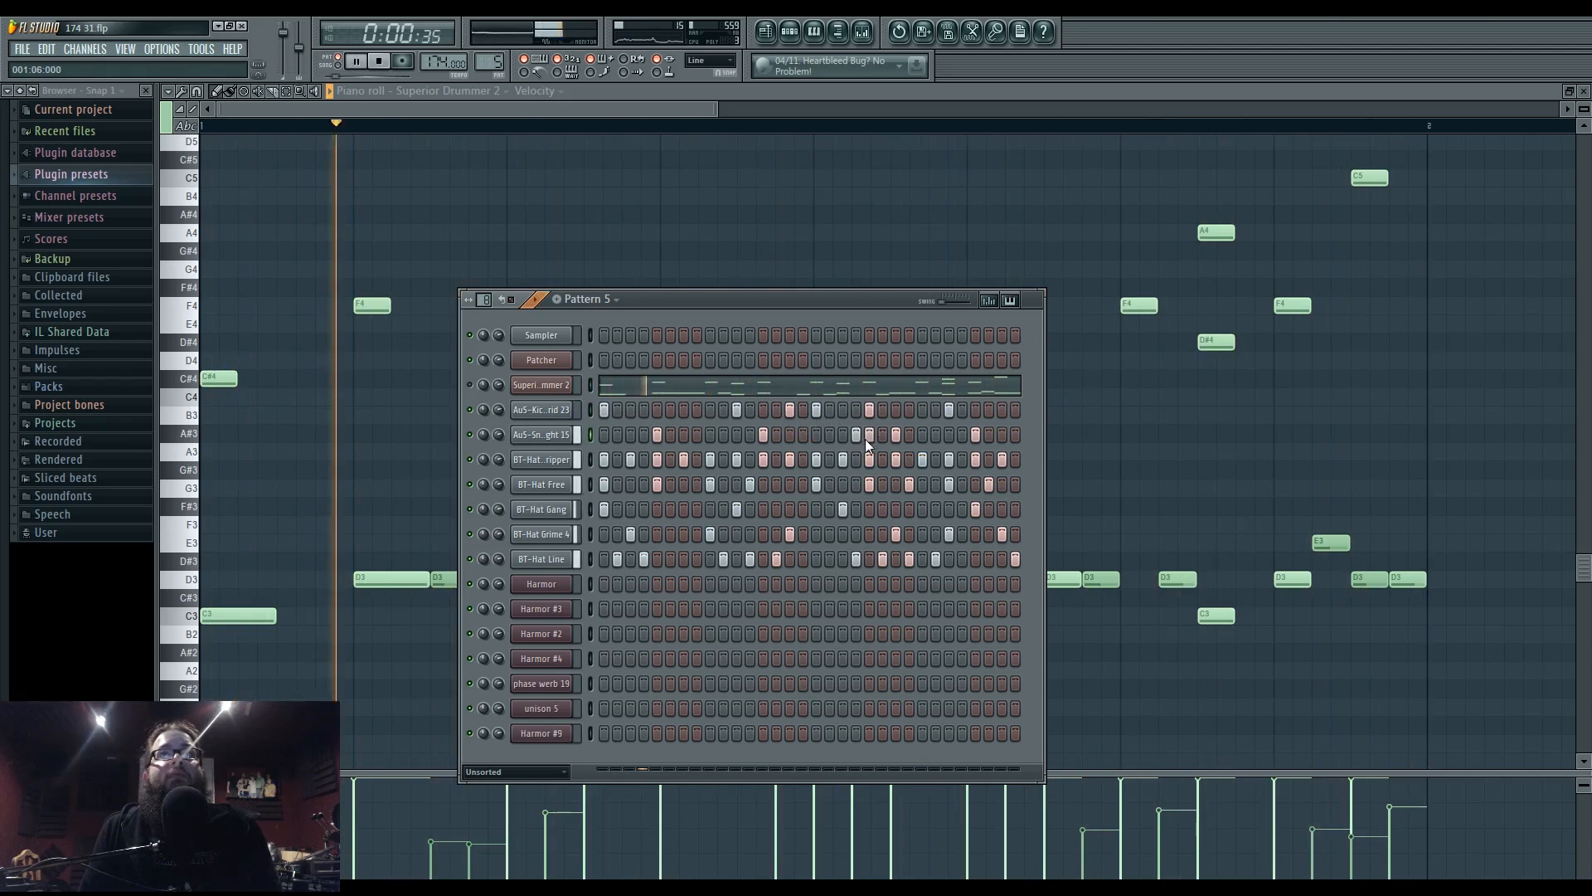
click(908, 435)
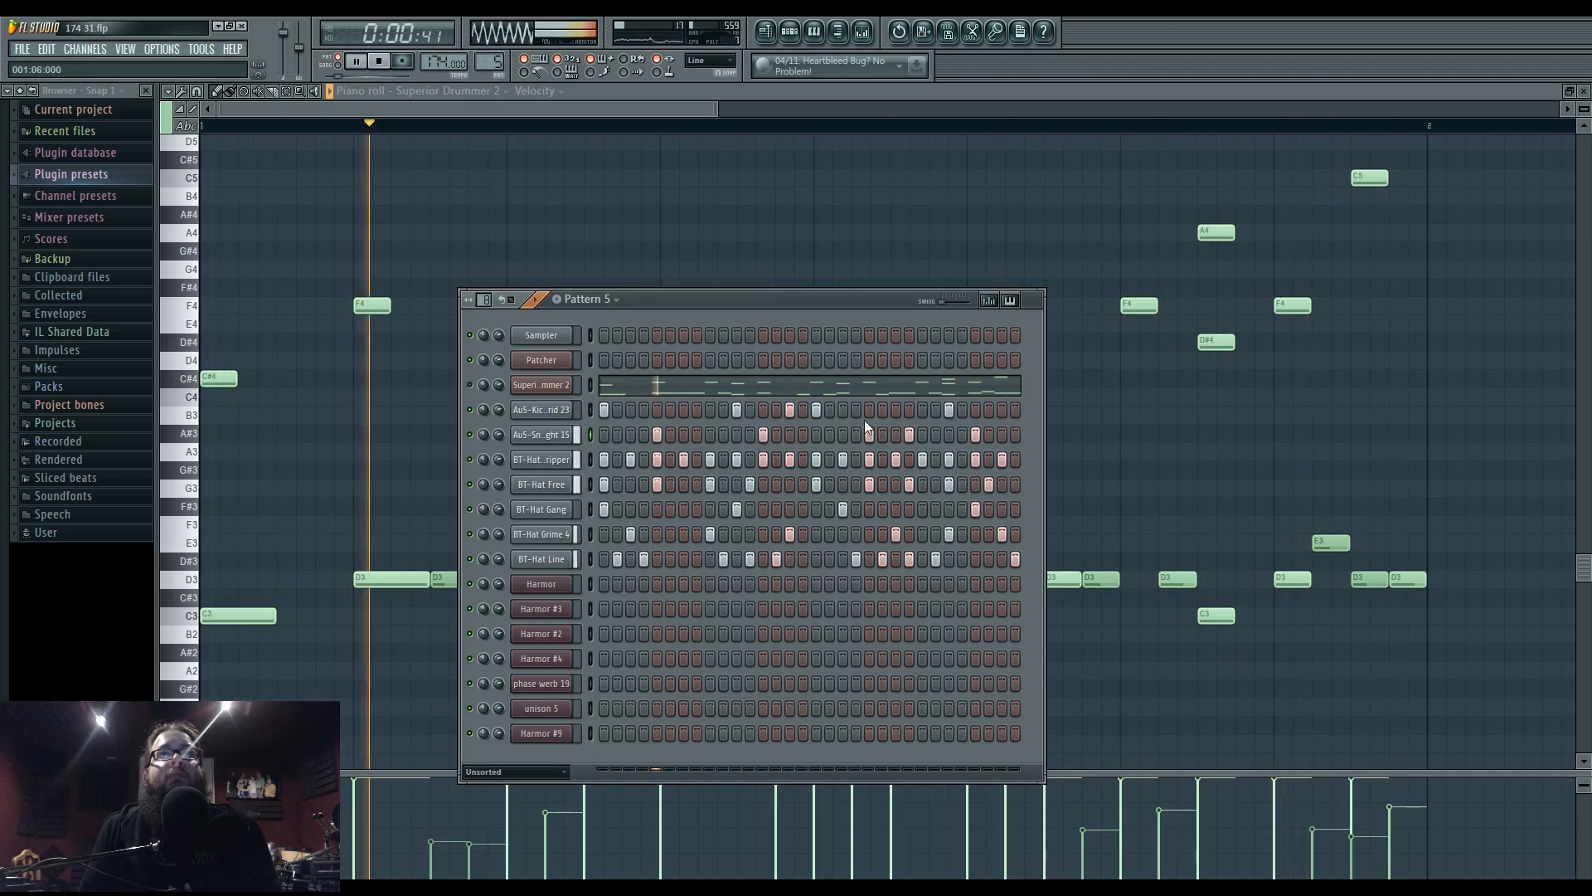
right_click(909, 435)
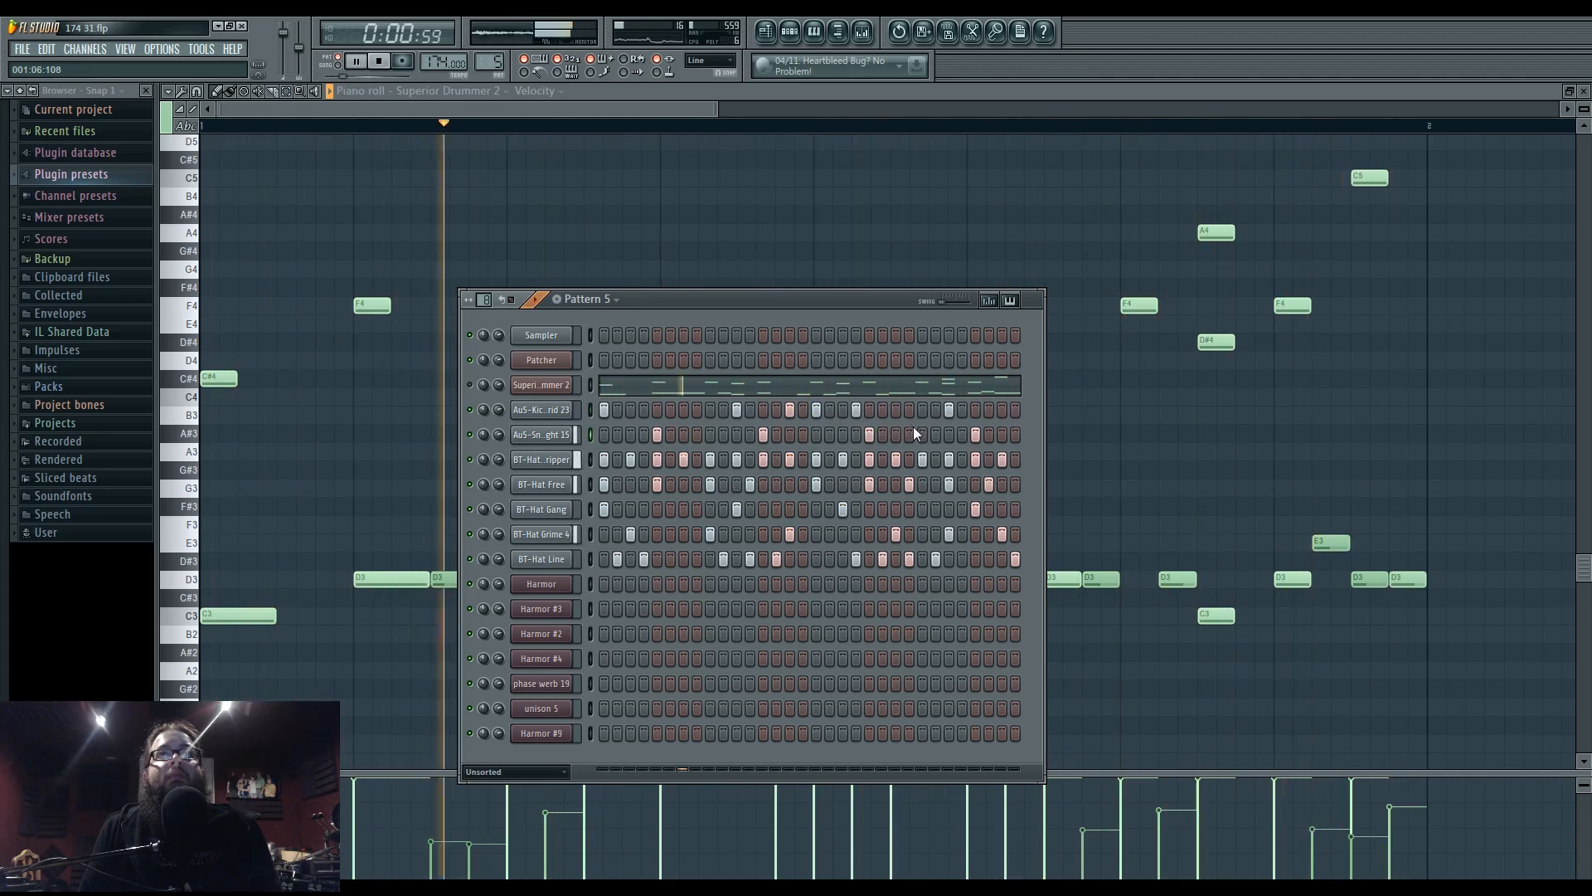
click(923, 434)
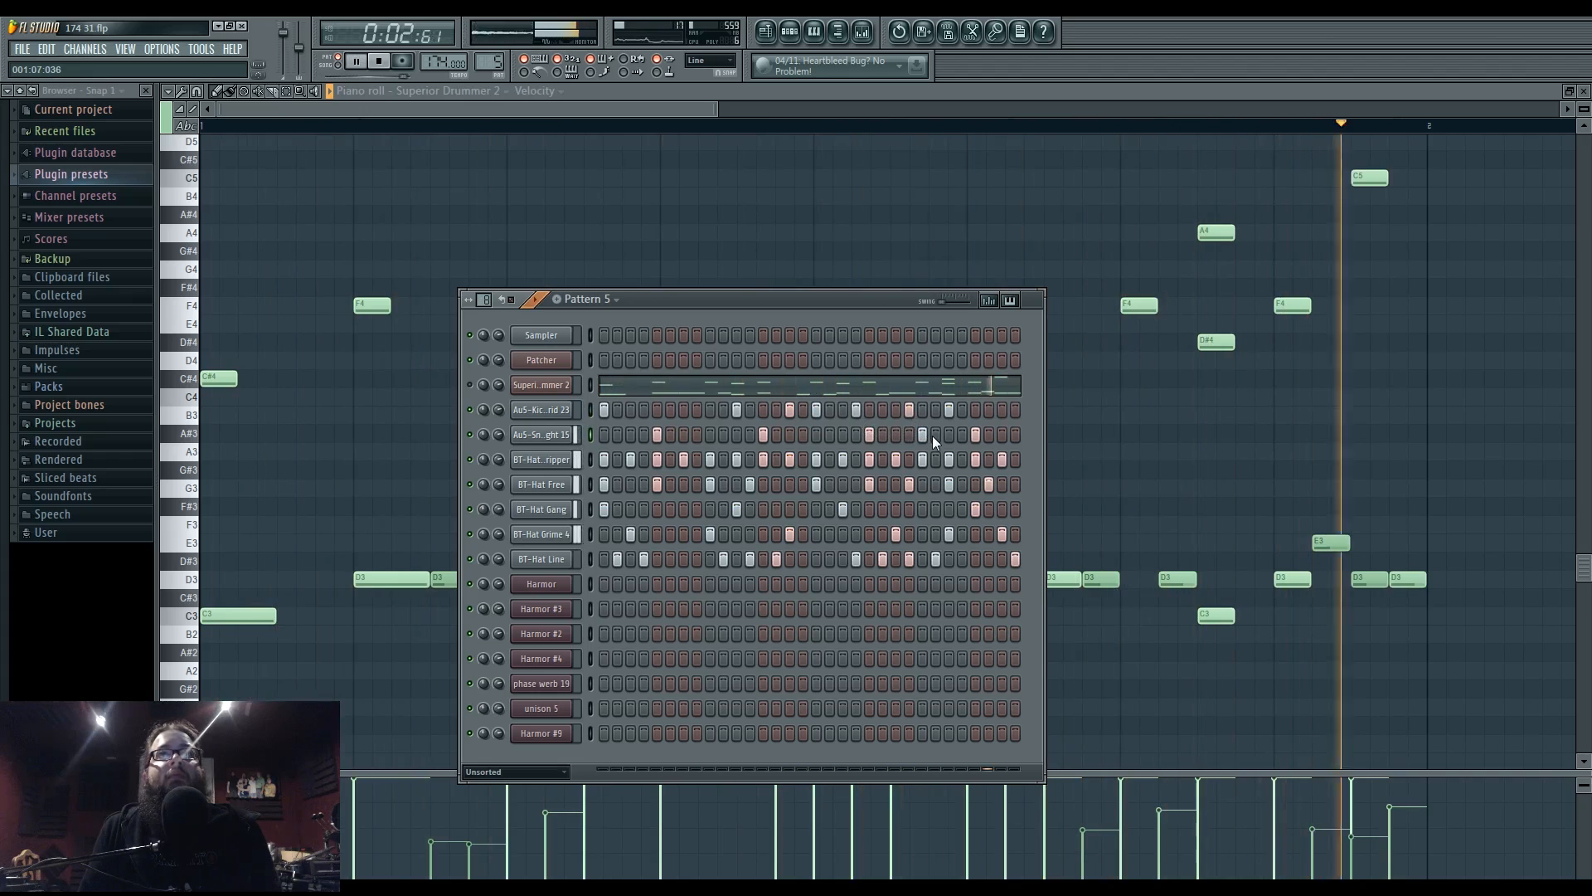
click(1012, 436)
right_click(1011, 436)
click(1005, 435)
- Push the late kick and snare hits one or two steps later and drop an early kick
right_click(951, 414)
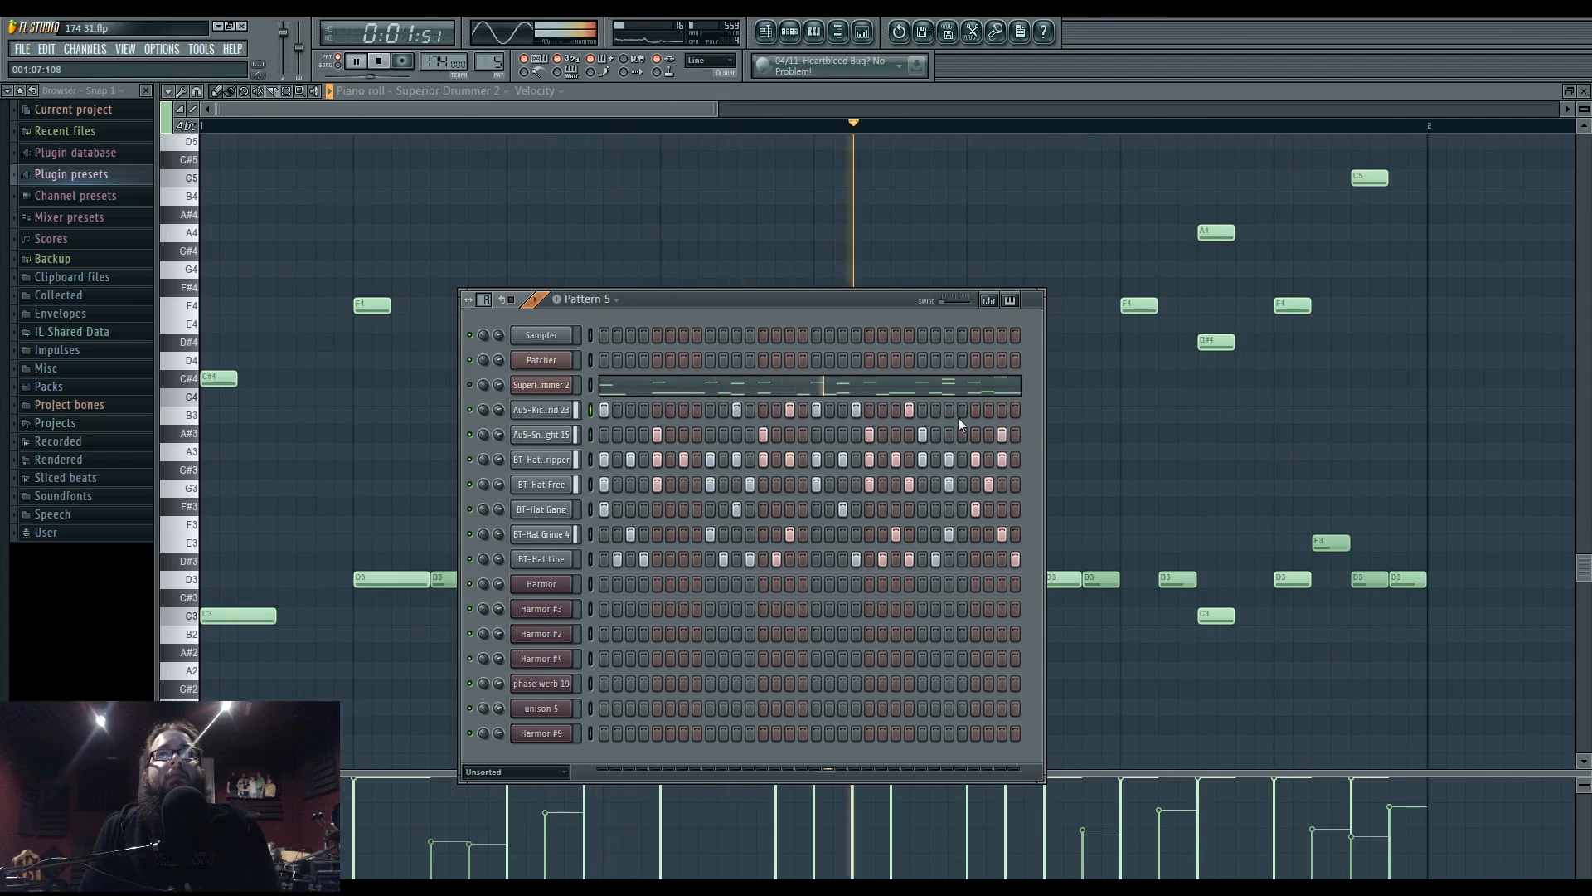
click(978, 413)
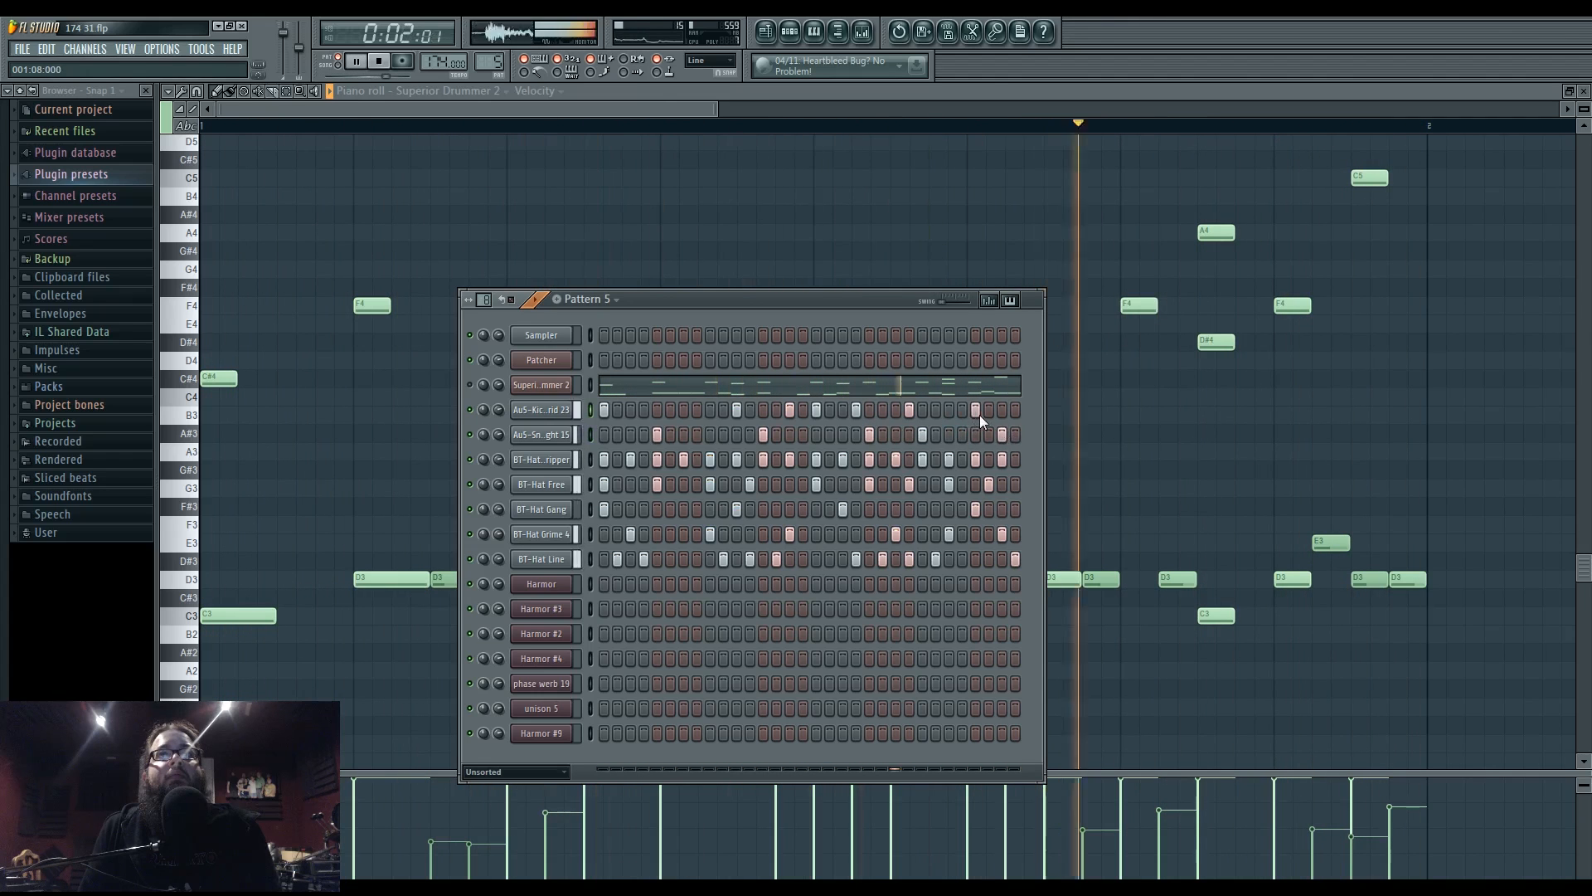
click(938, 434)
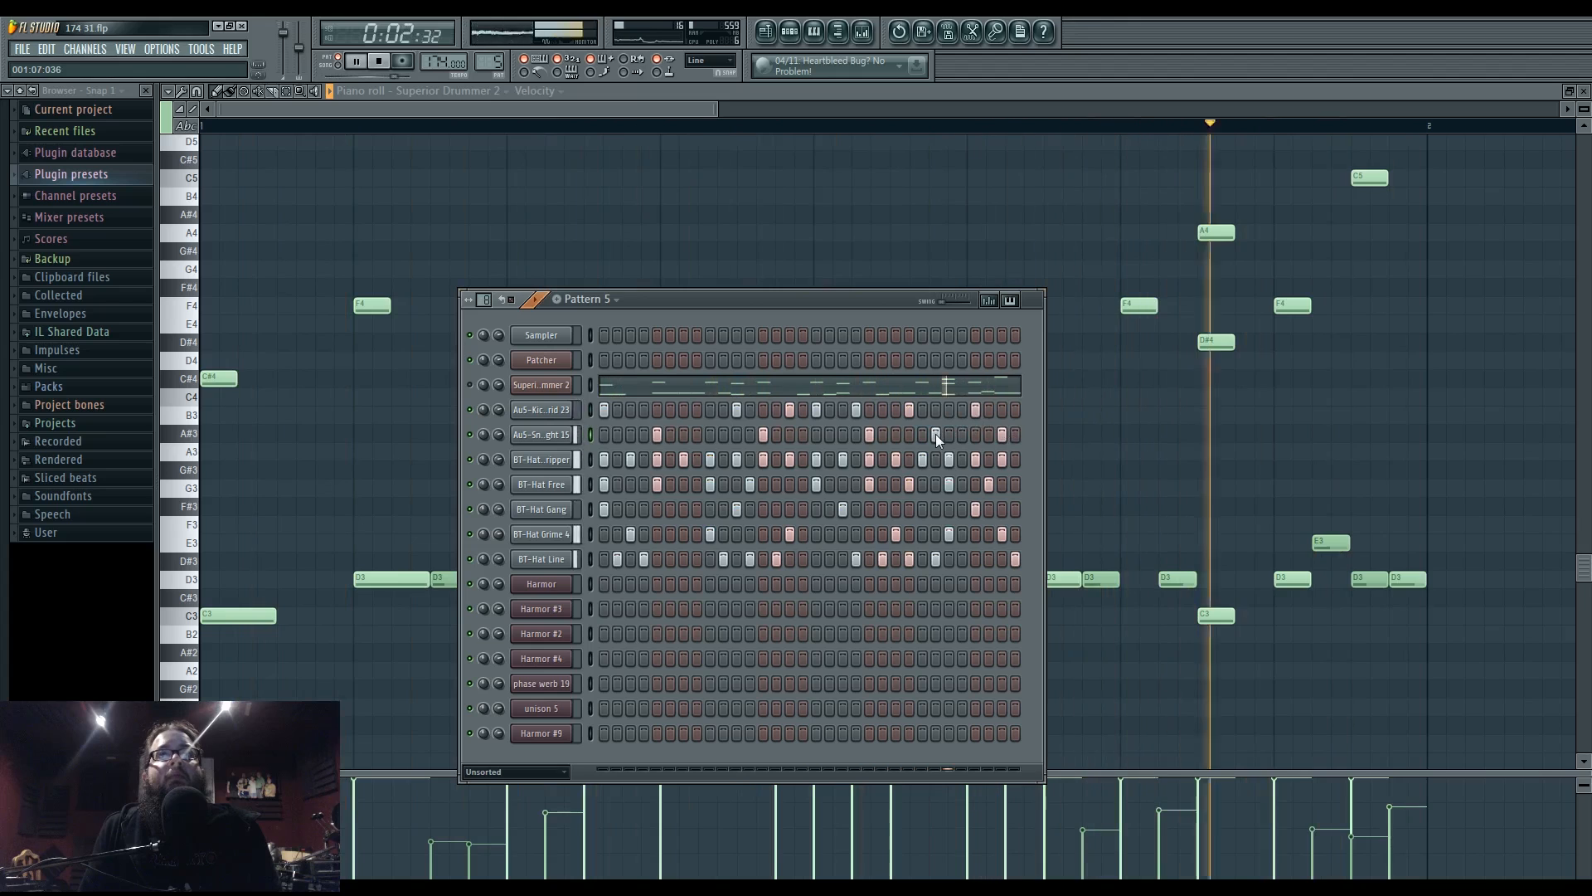
right_click(936, 434)
click(946, 435)
right_click(909, 415)
click(923, 414)
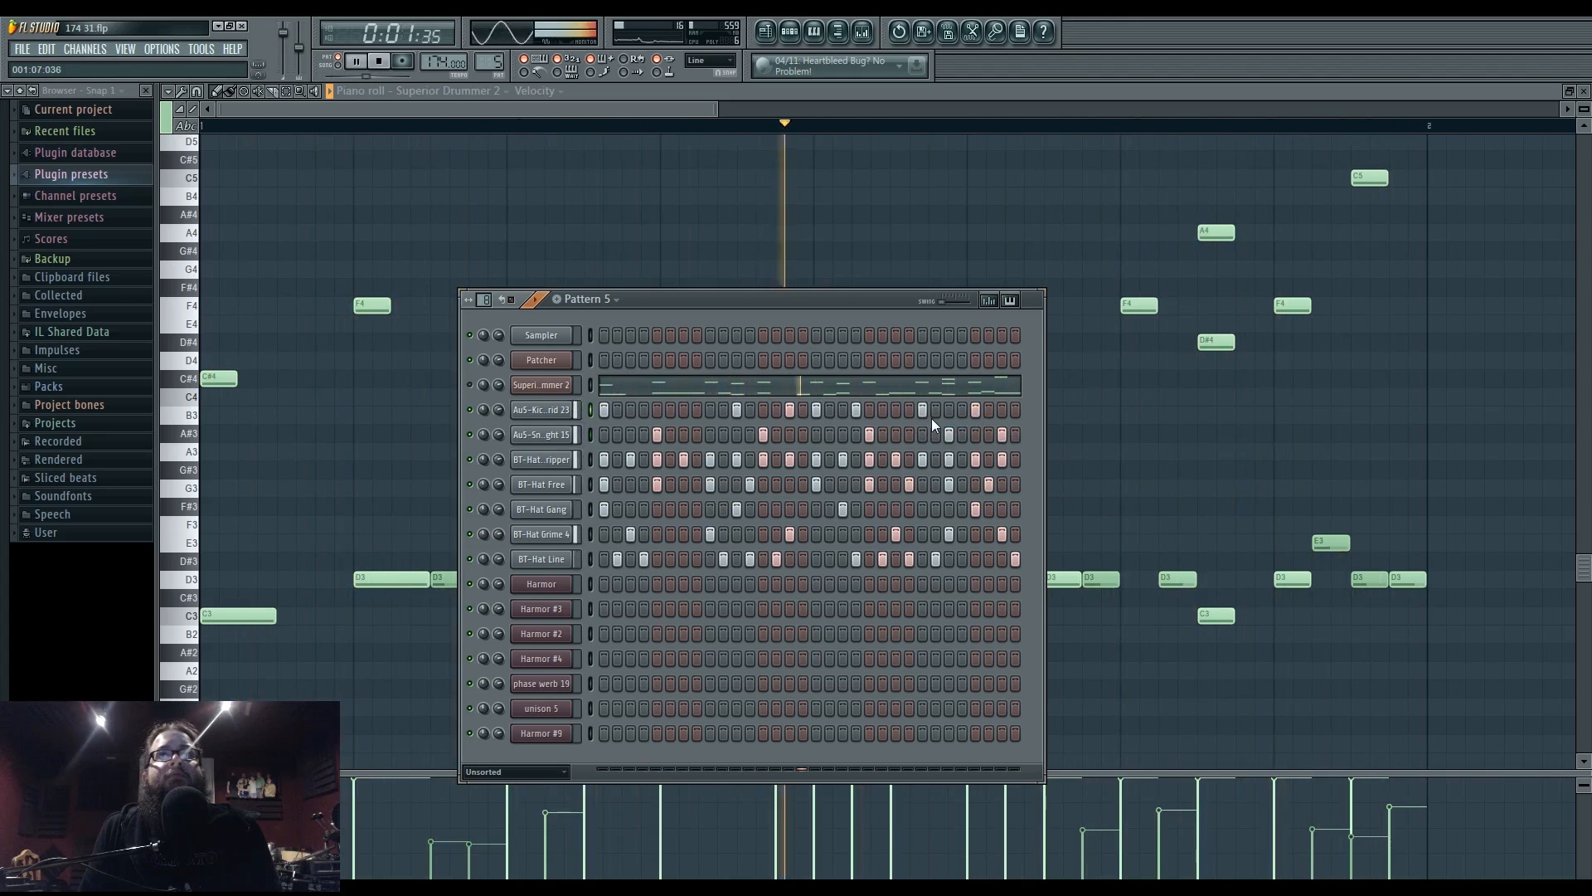
click(1003, 434)
right_click(975, 409)
click(989, 409)
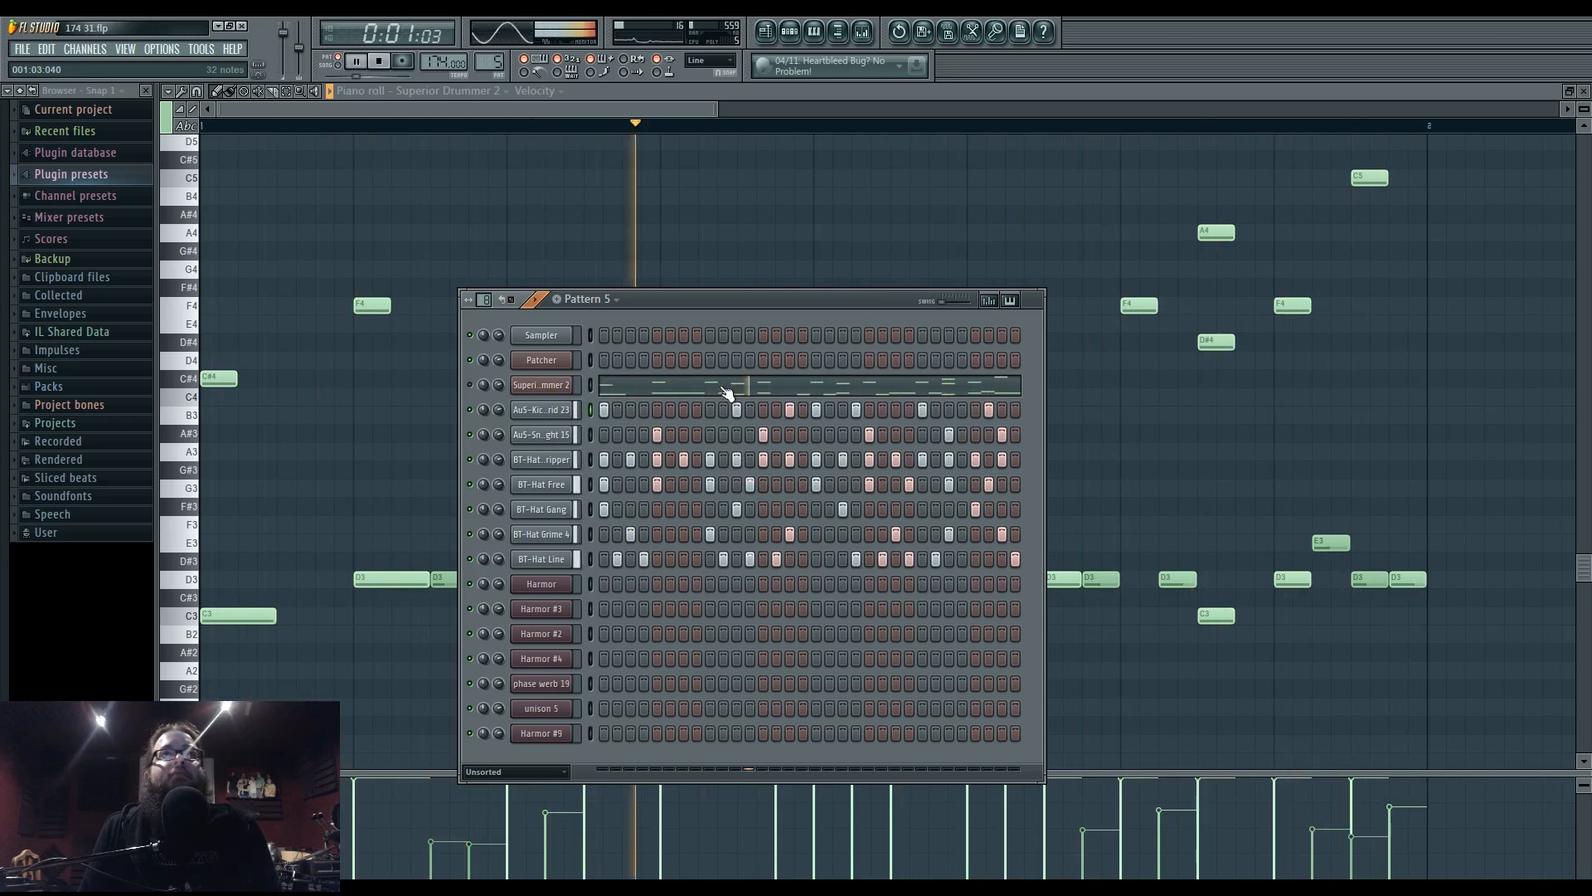
right_click(814, 409)
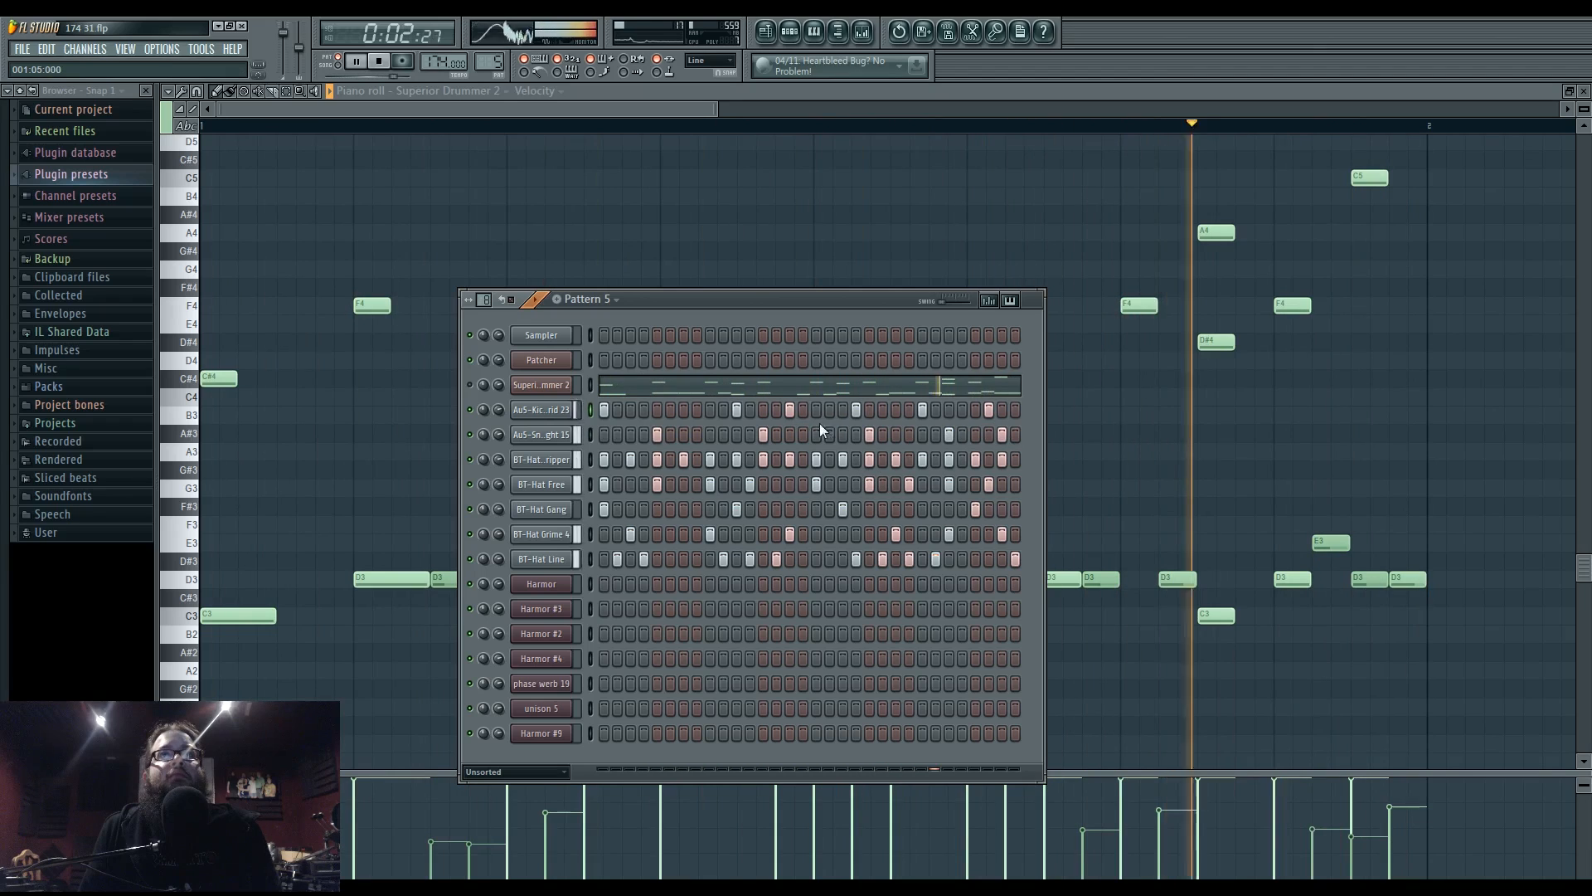
click(786, 390)
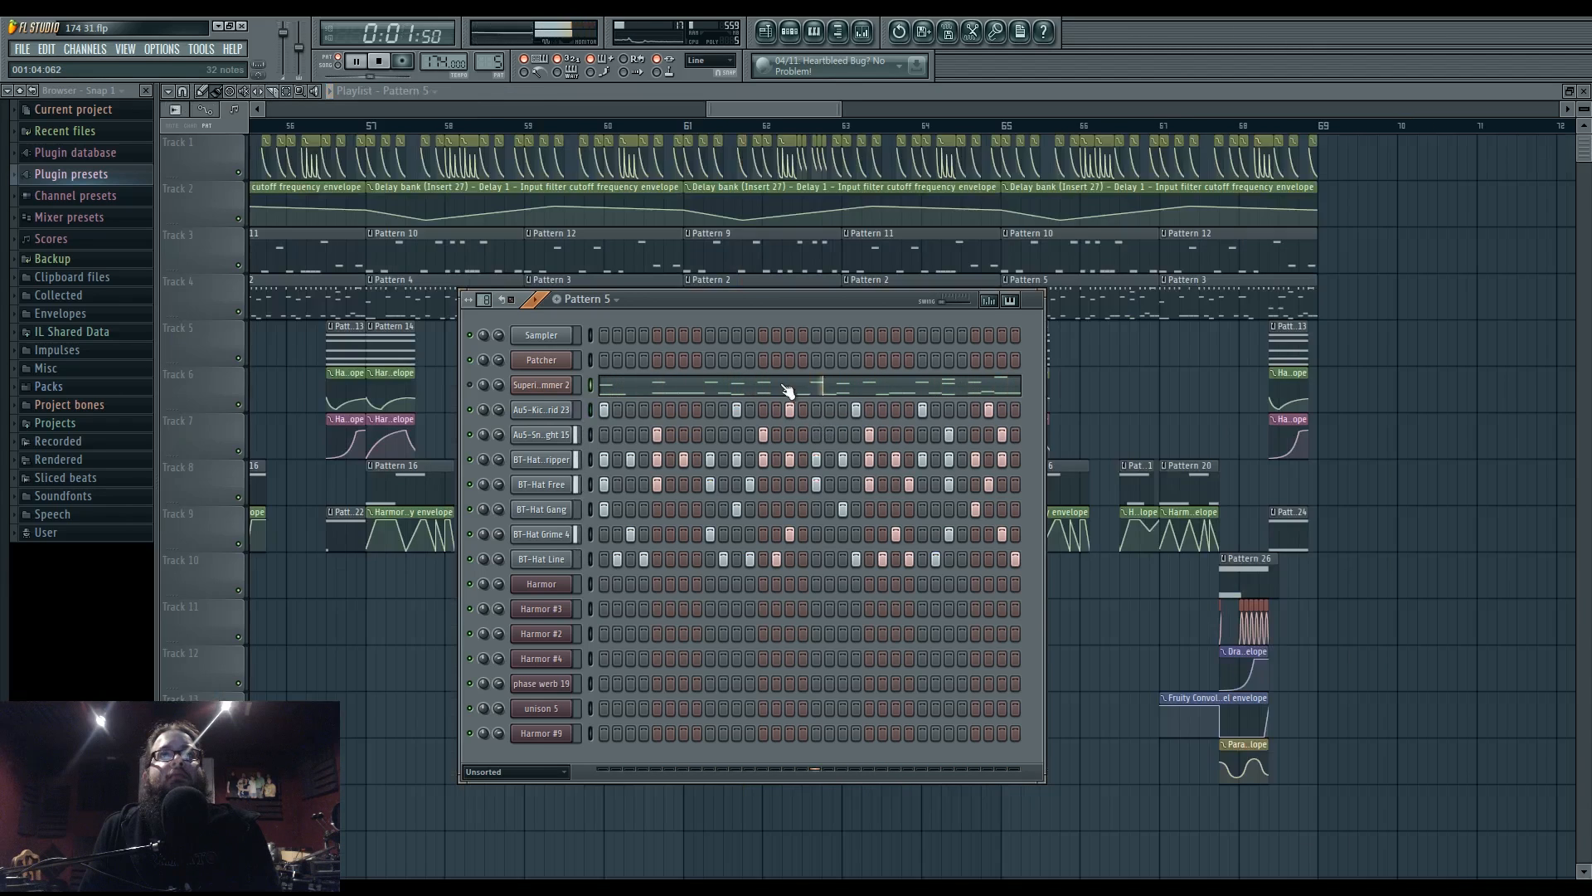
click(786, 389)
- Delete, add and move the later C3 and D3 notes in Pattern 5's piano roll
scroll(644, 506, down, 4)
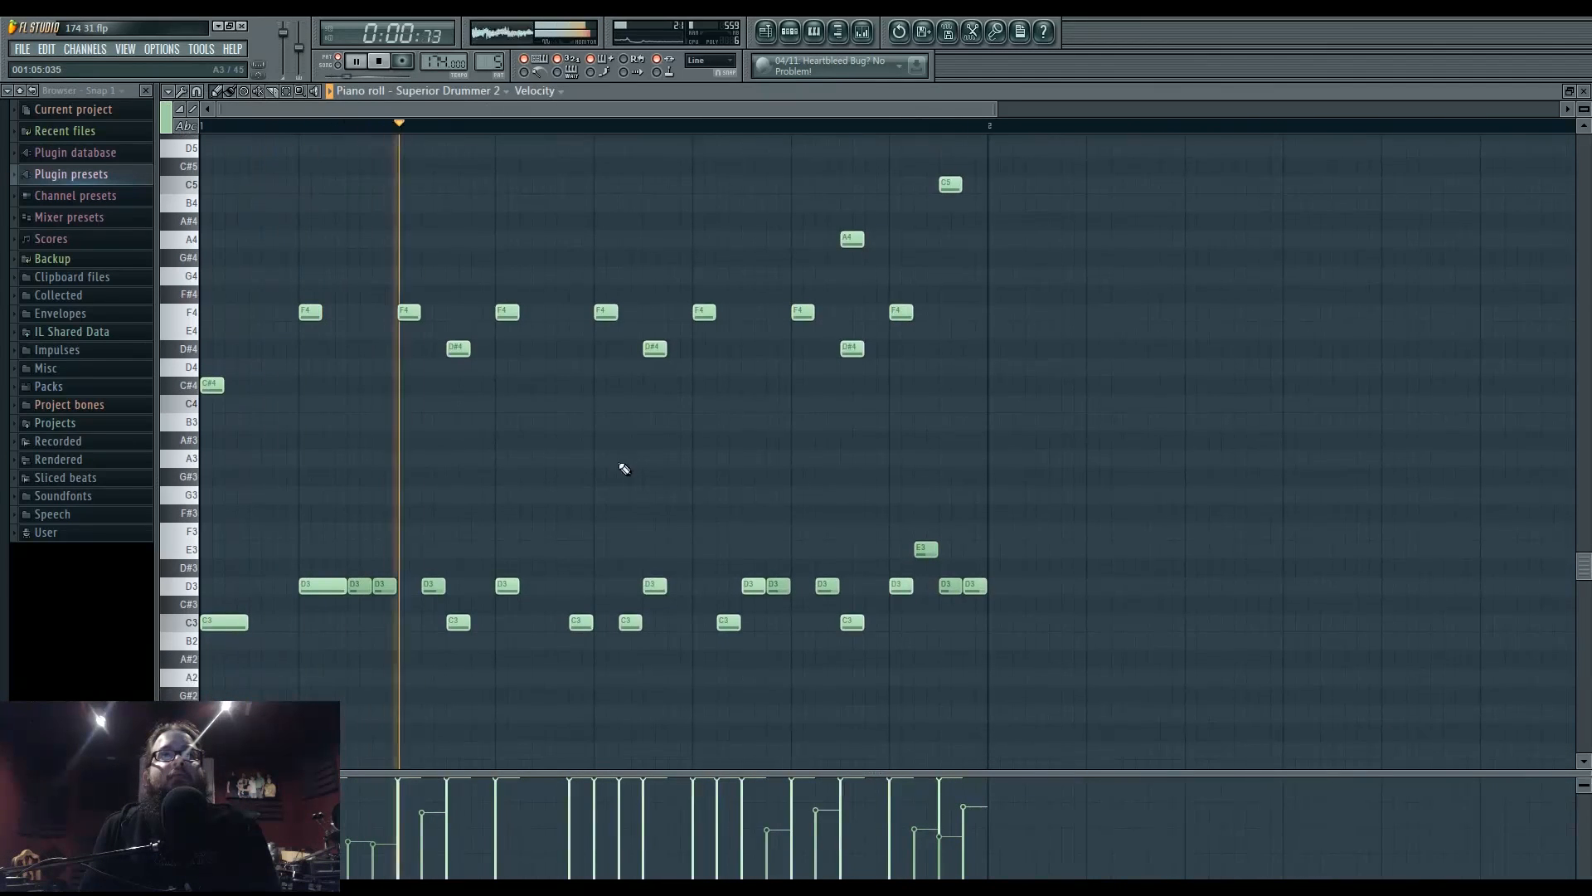
right_click(655, 588)
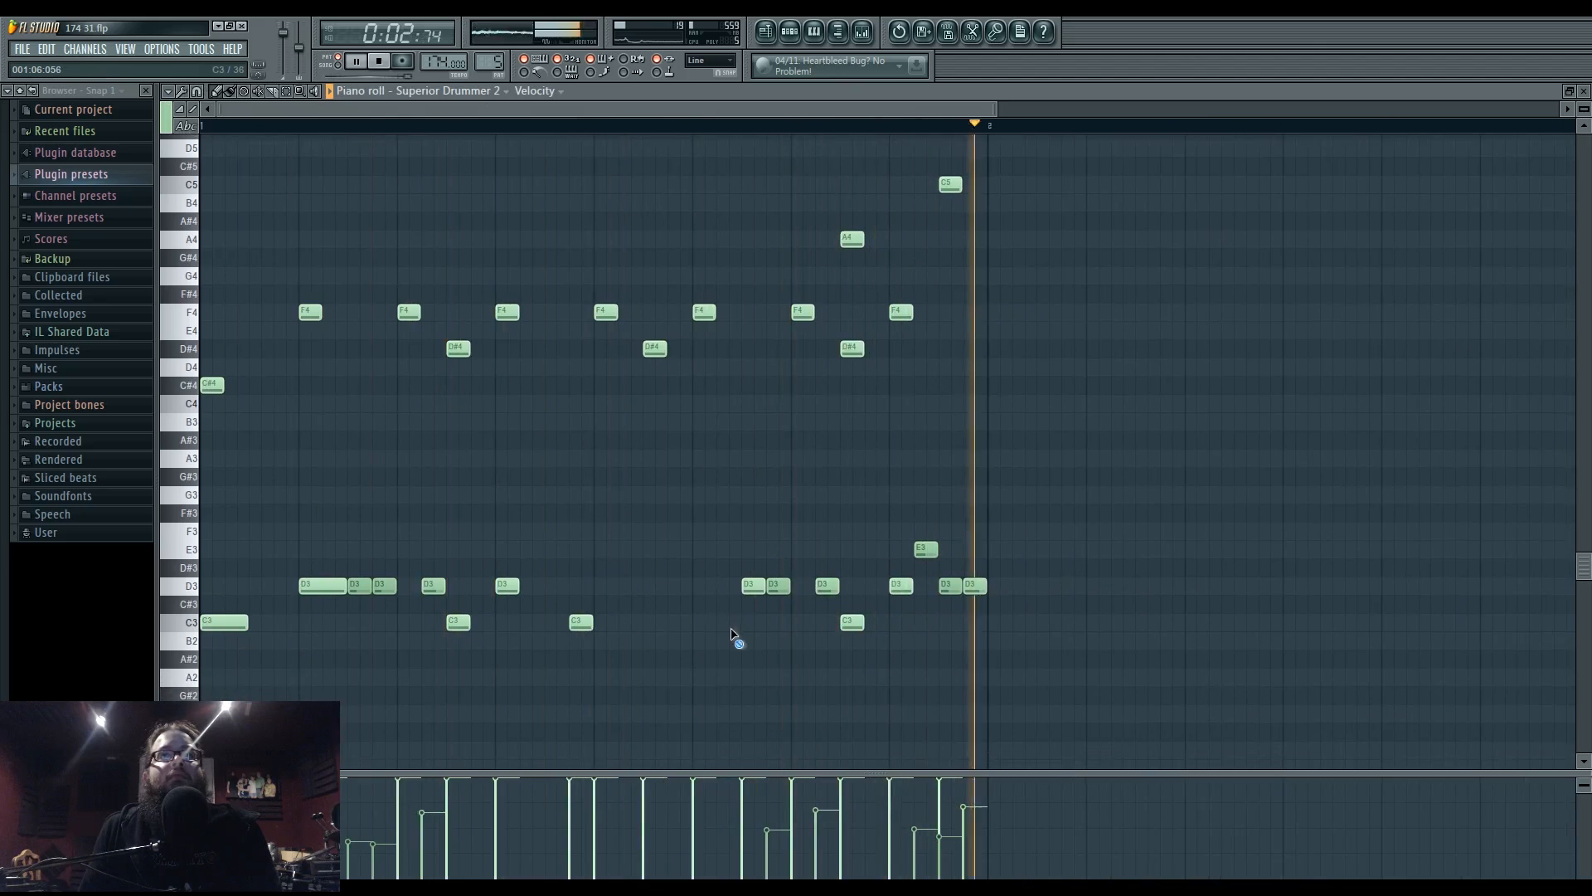
mouse_move(740, 624)
mouse_down()
mouse_move(913, 626)
mouse_move(742, 626)
mouse_up()
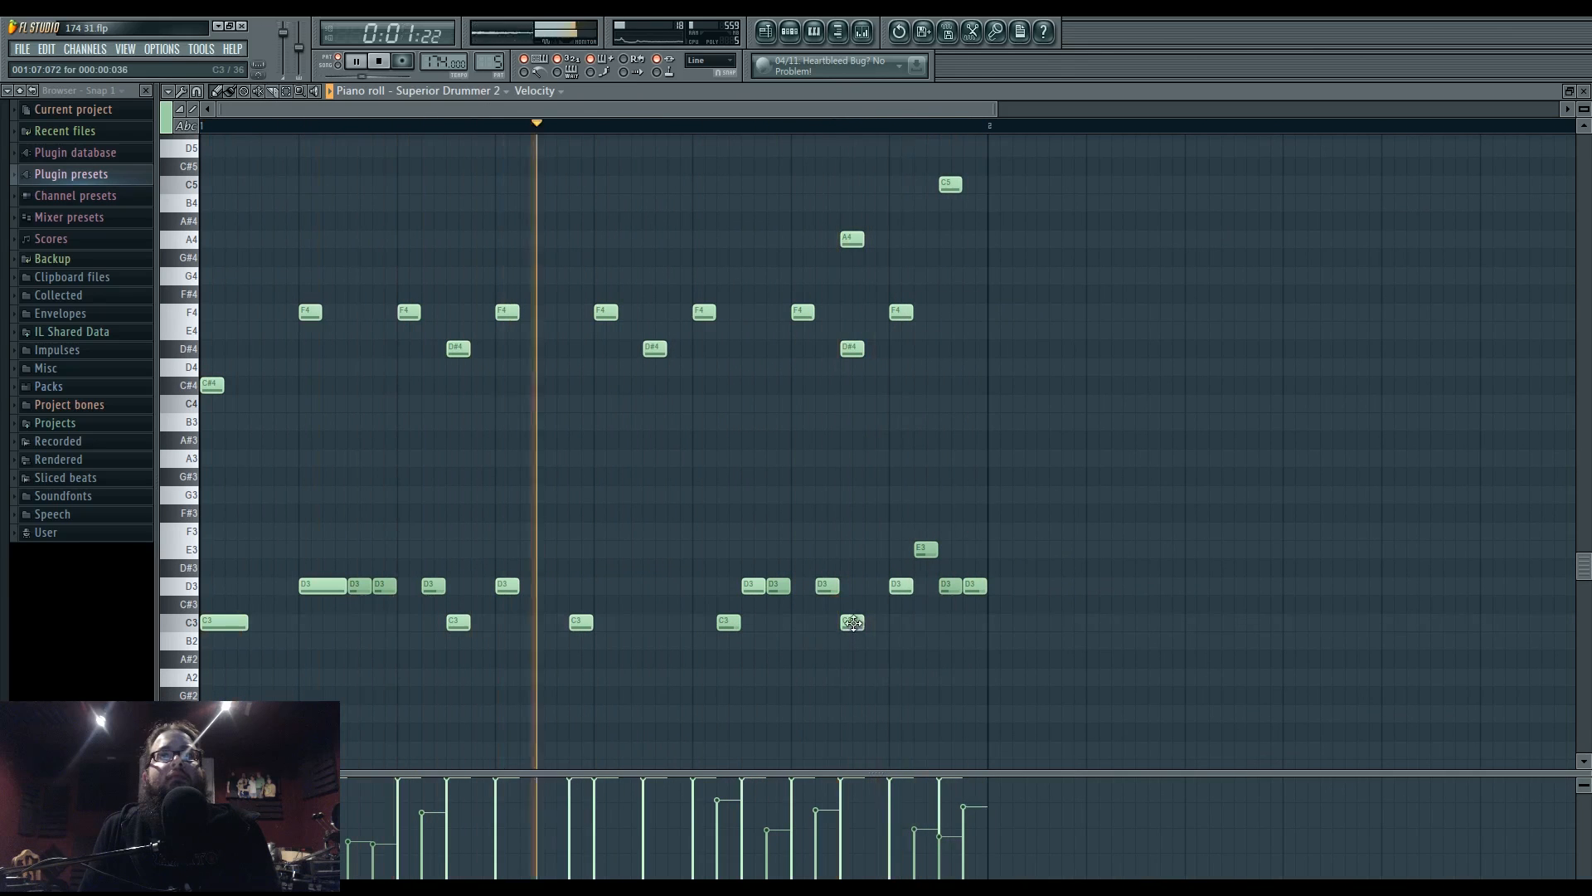
click(847, 589)
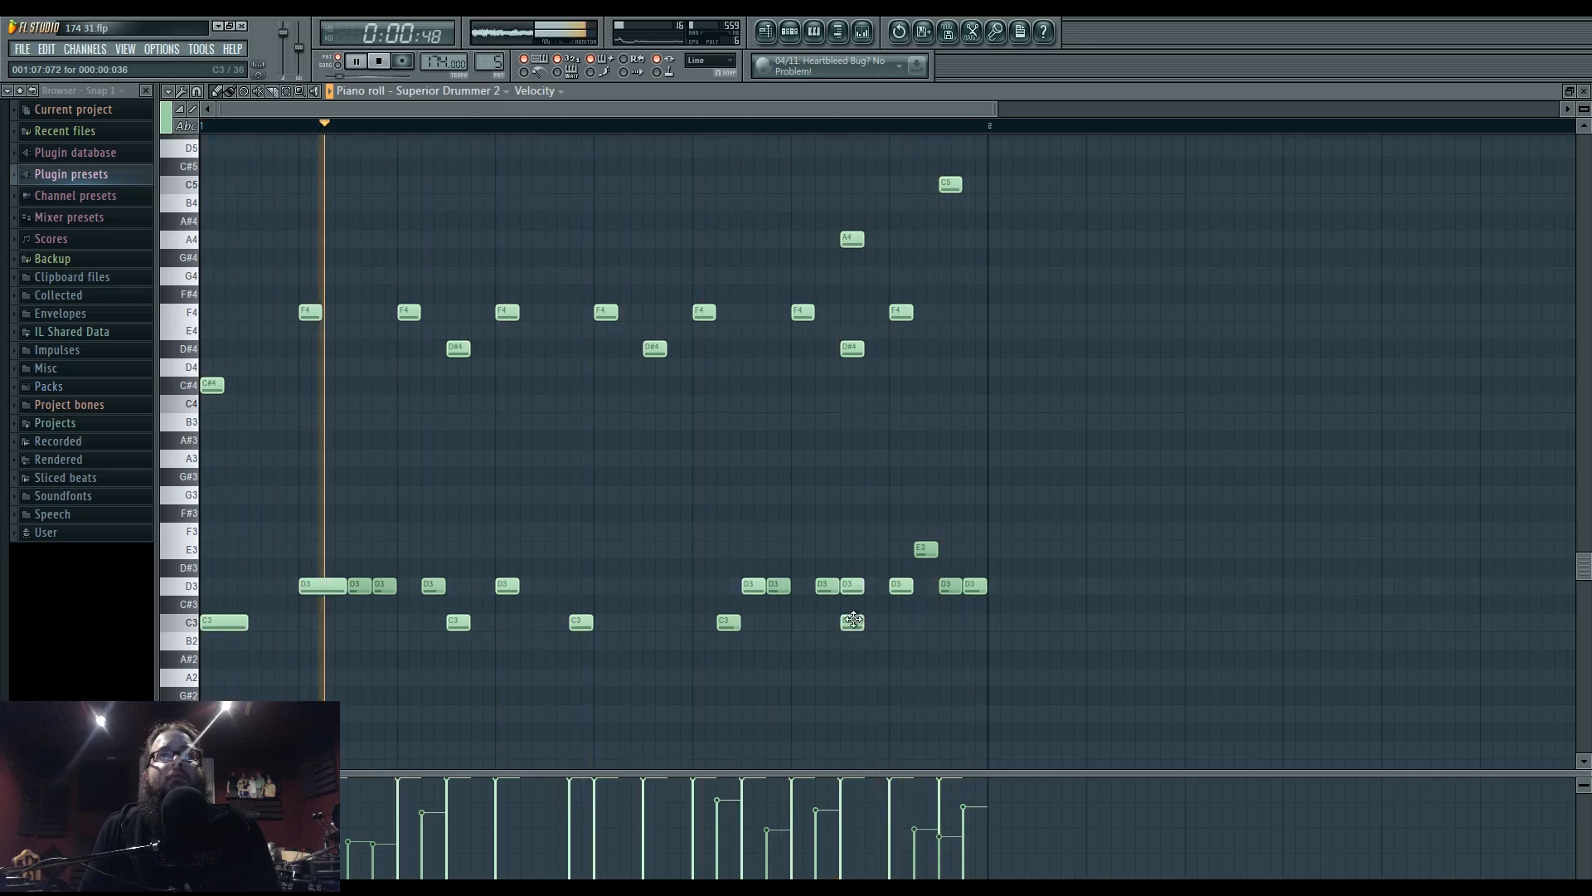
drag(851, 624, 802, 625)
click(918, 627)
right_click(908, 590)
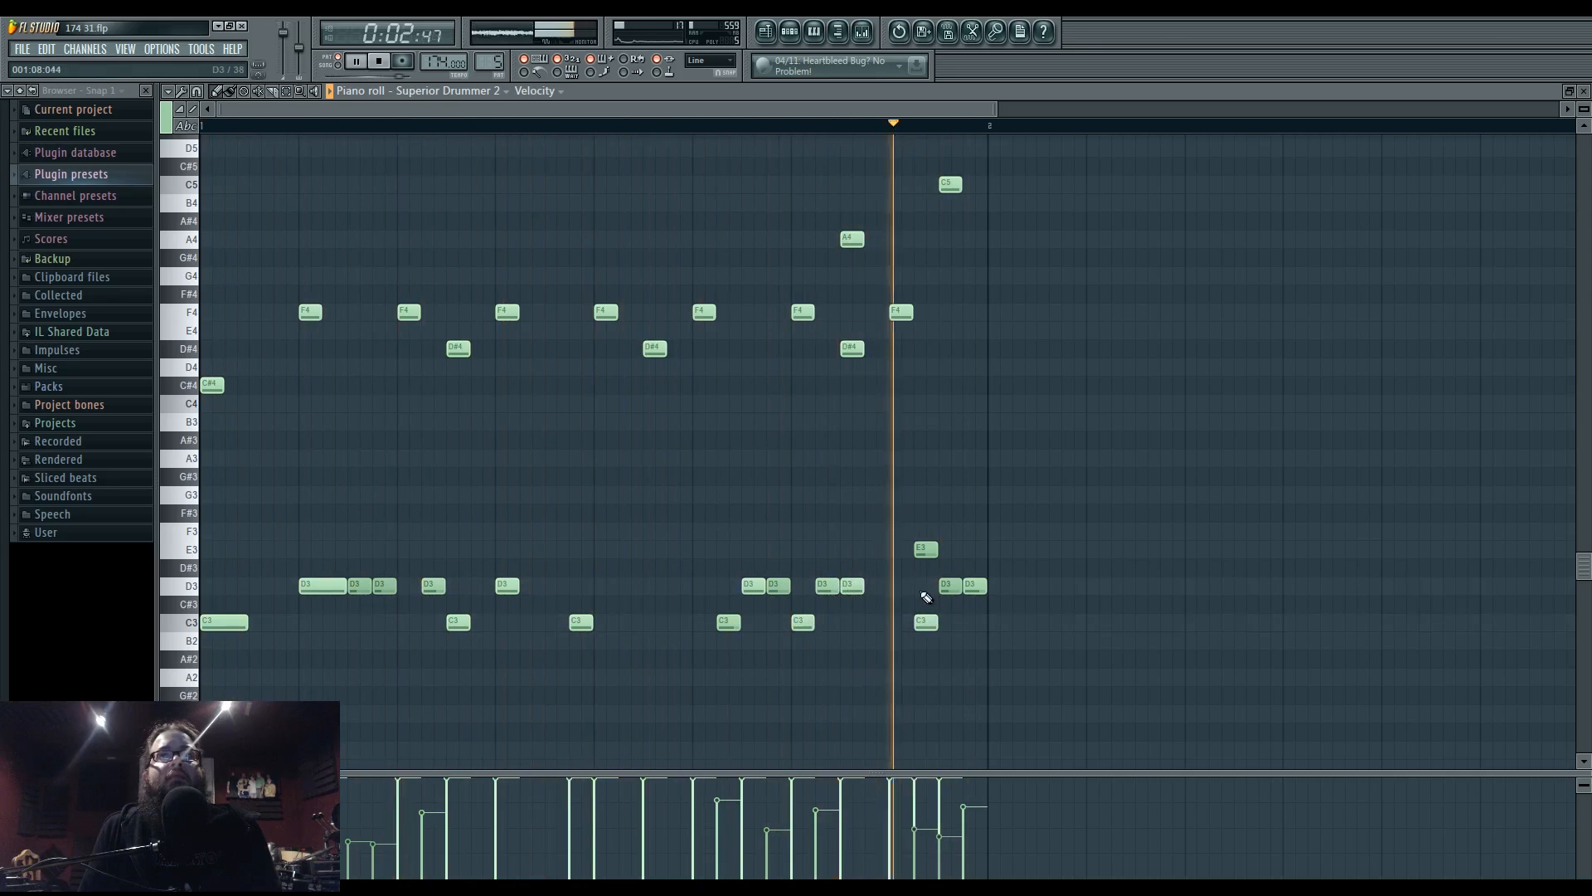
click(920, 591)
right_click(949, 590)
drag(933, 590, 957, 590)
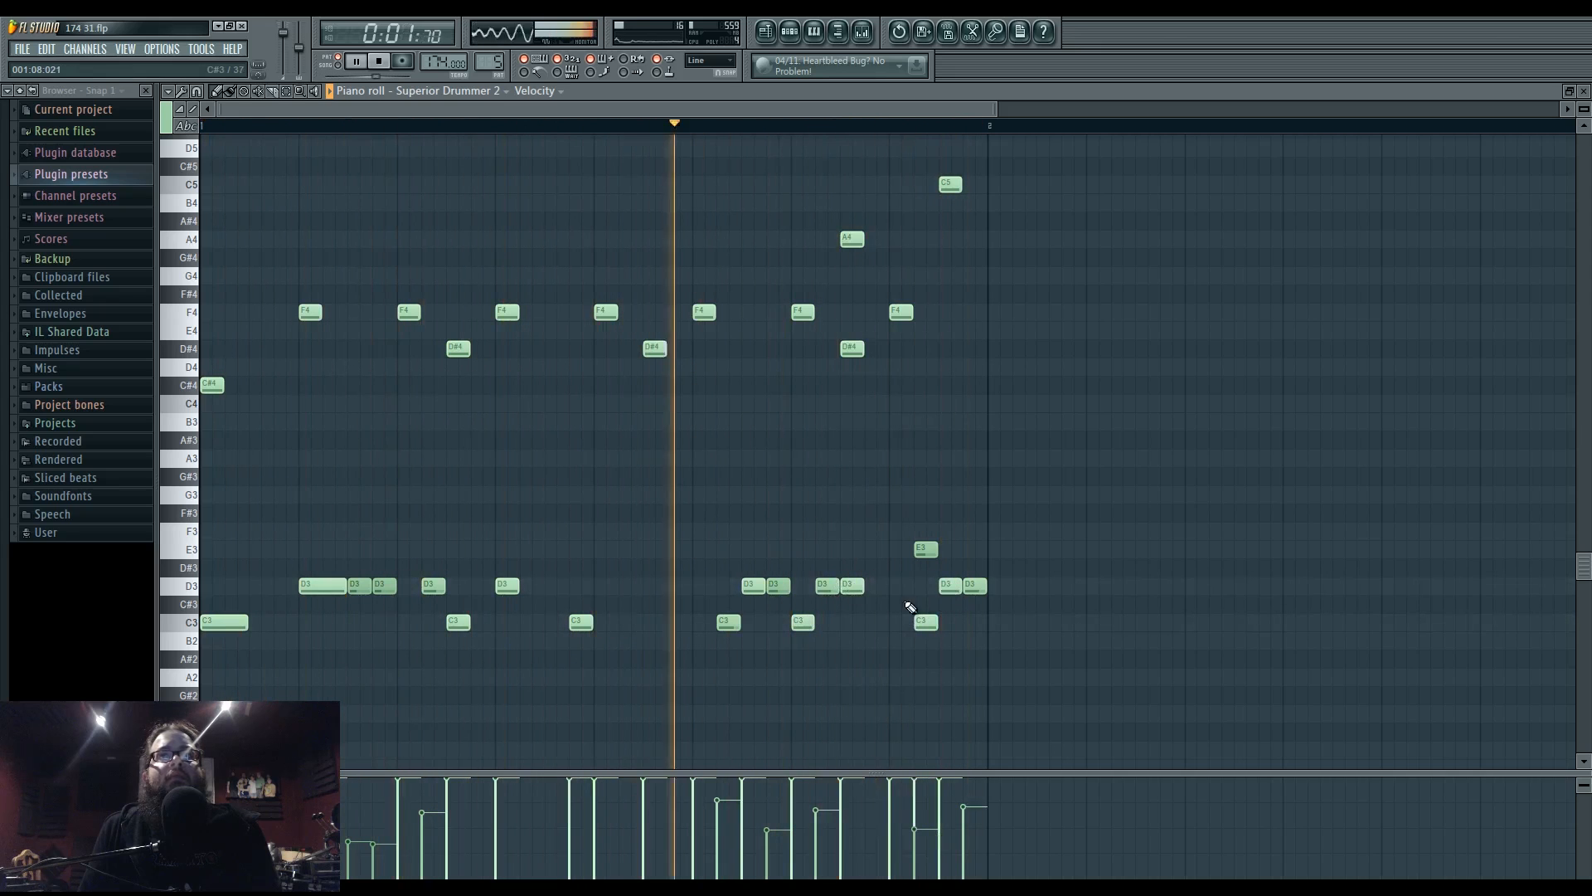
- Nudge a D3 and a C3 note slightly earlier, then return to the song playlist
key(space)
click(840, 33)
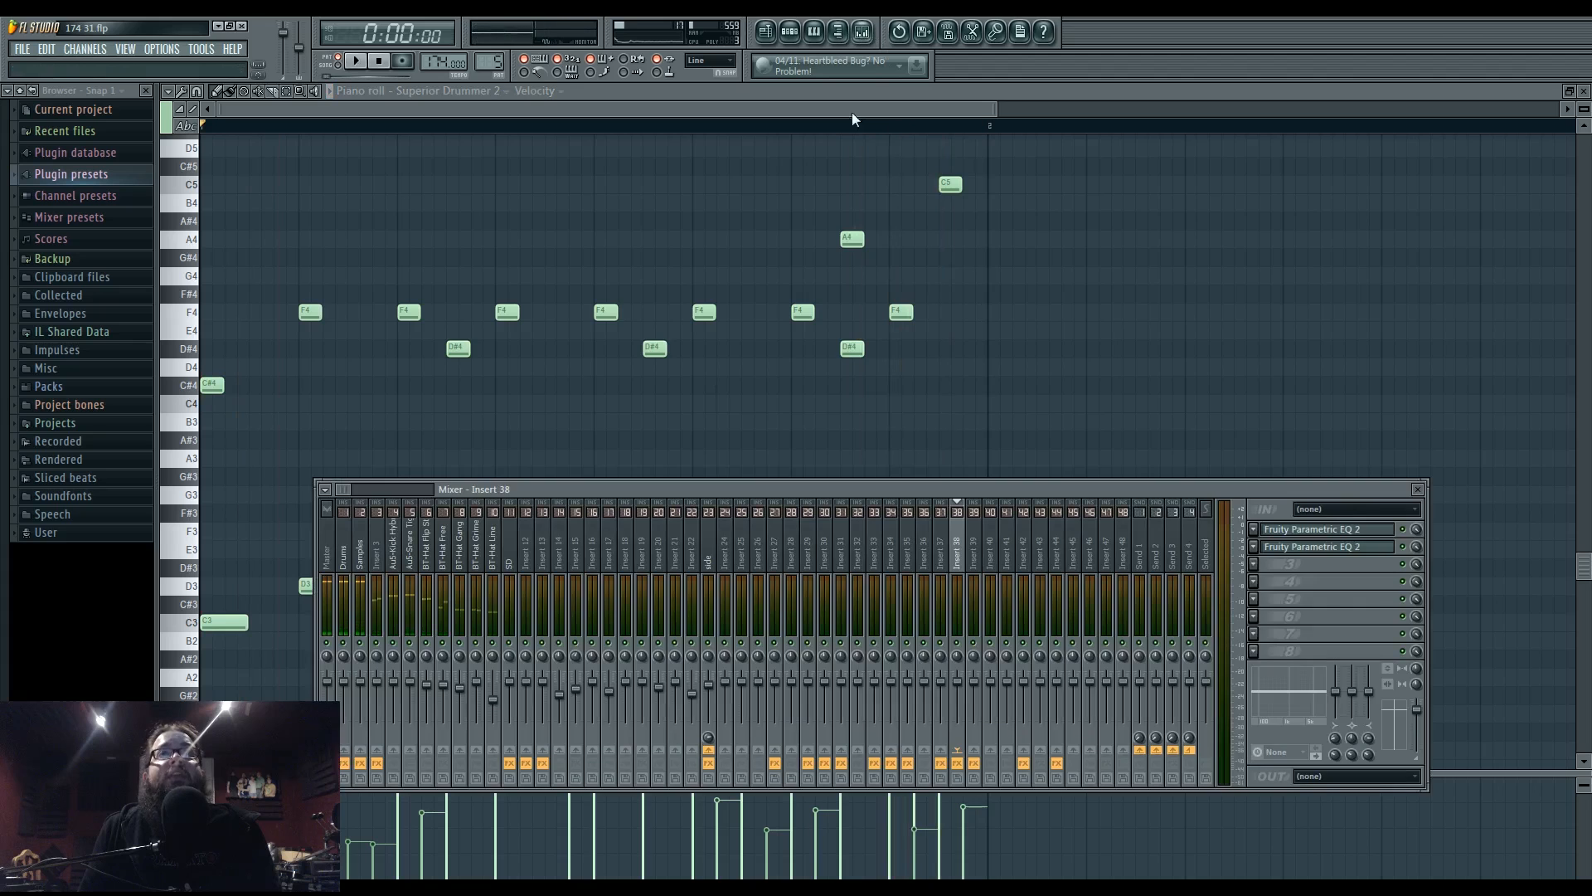
key(F6)
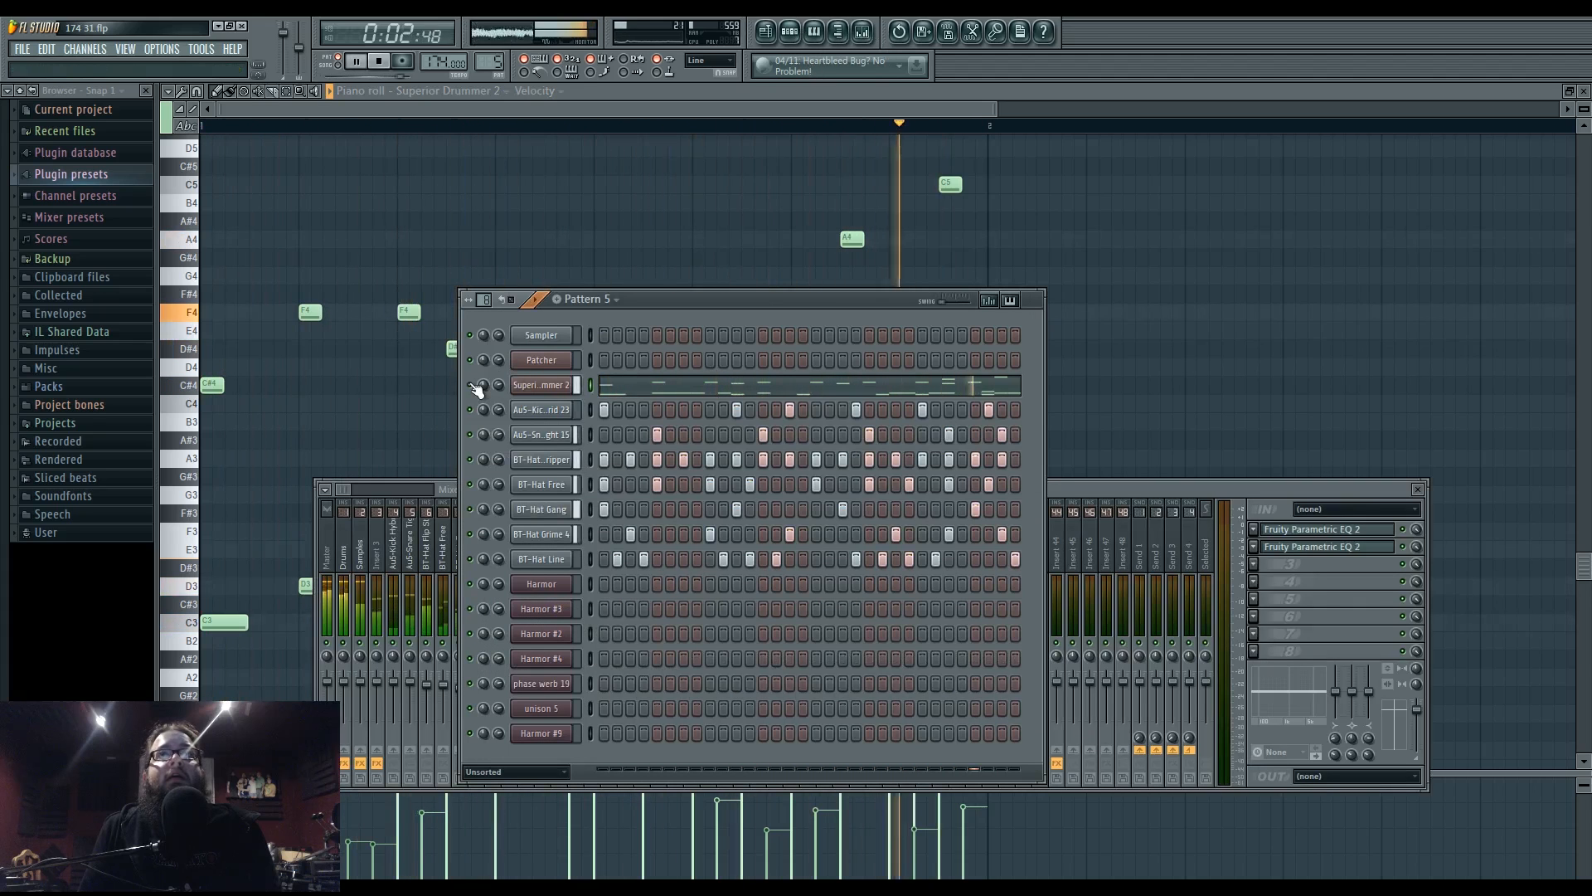
click(666, 236)
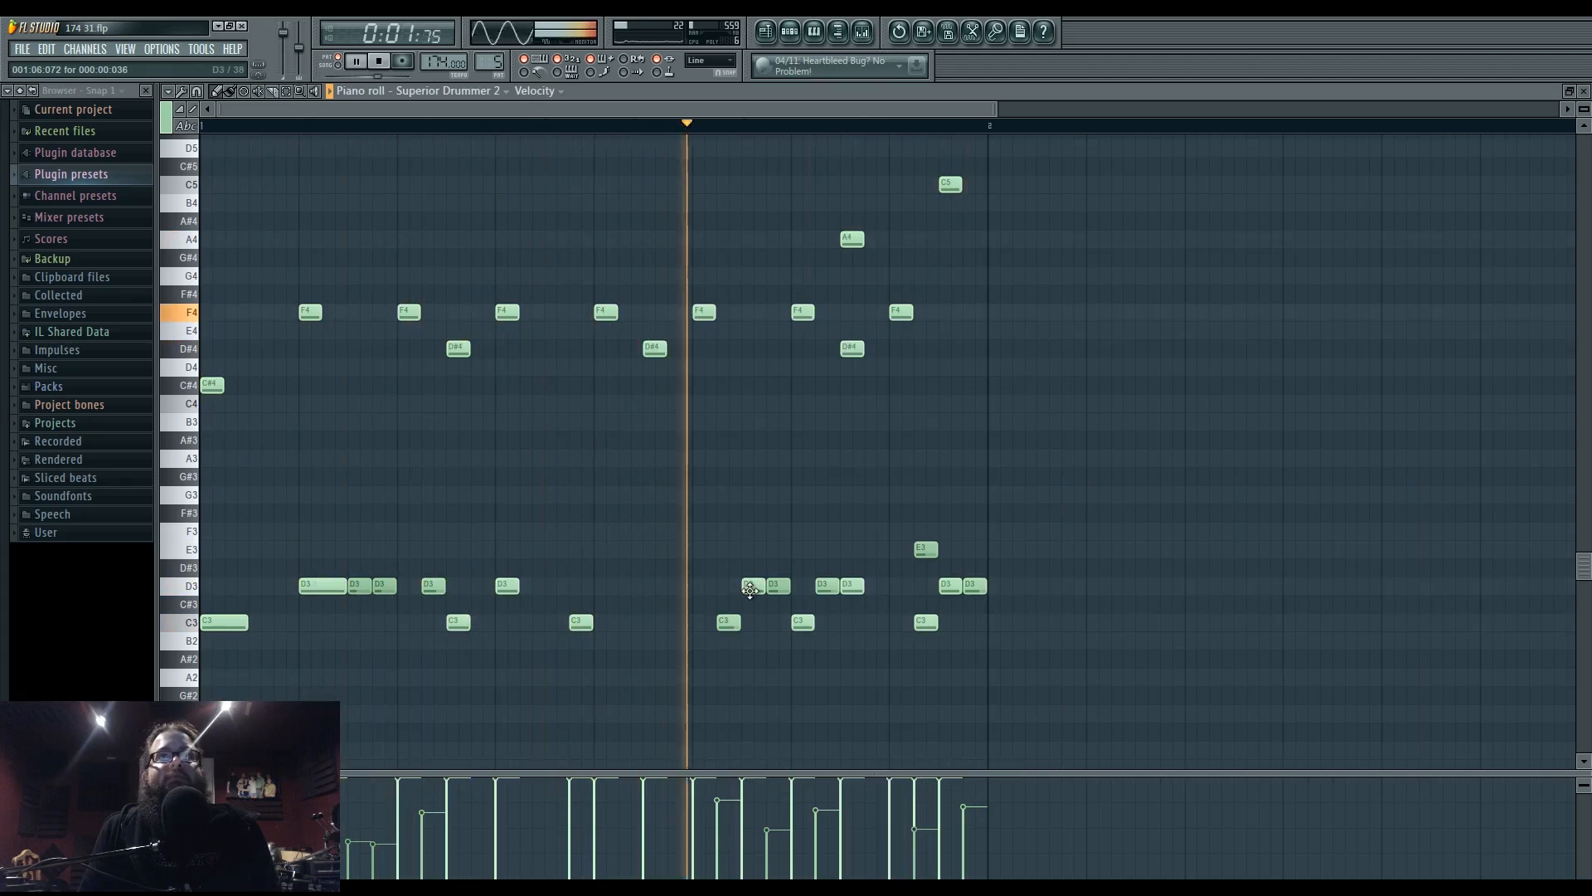
drag(741, 591, 679, 624)
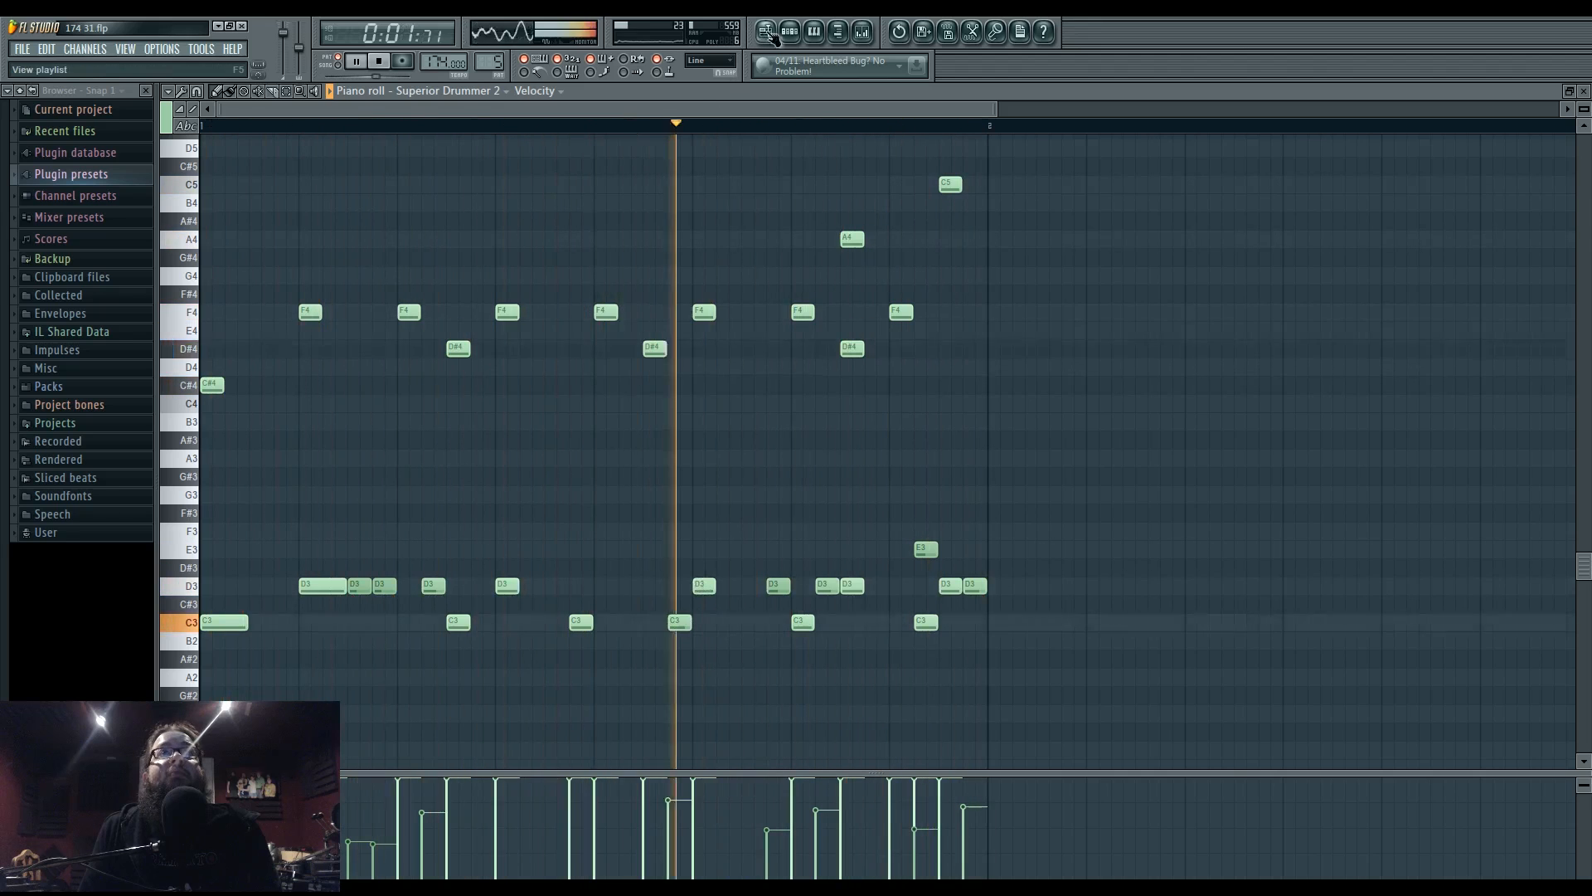
key(F5)
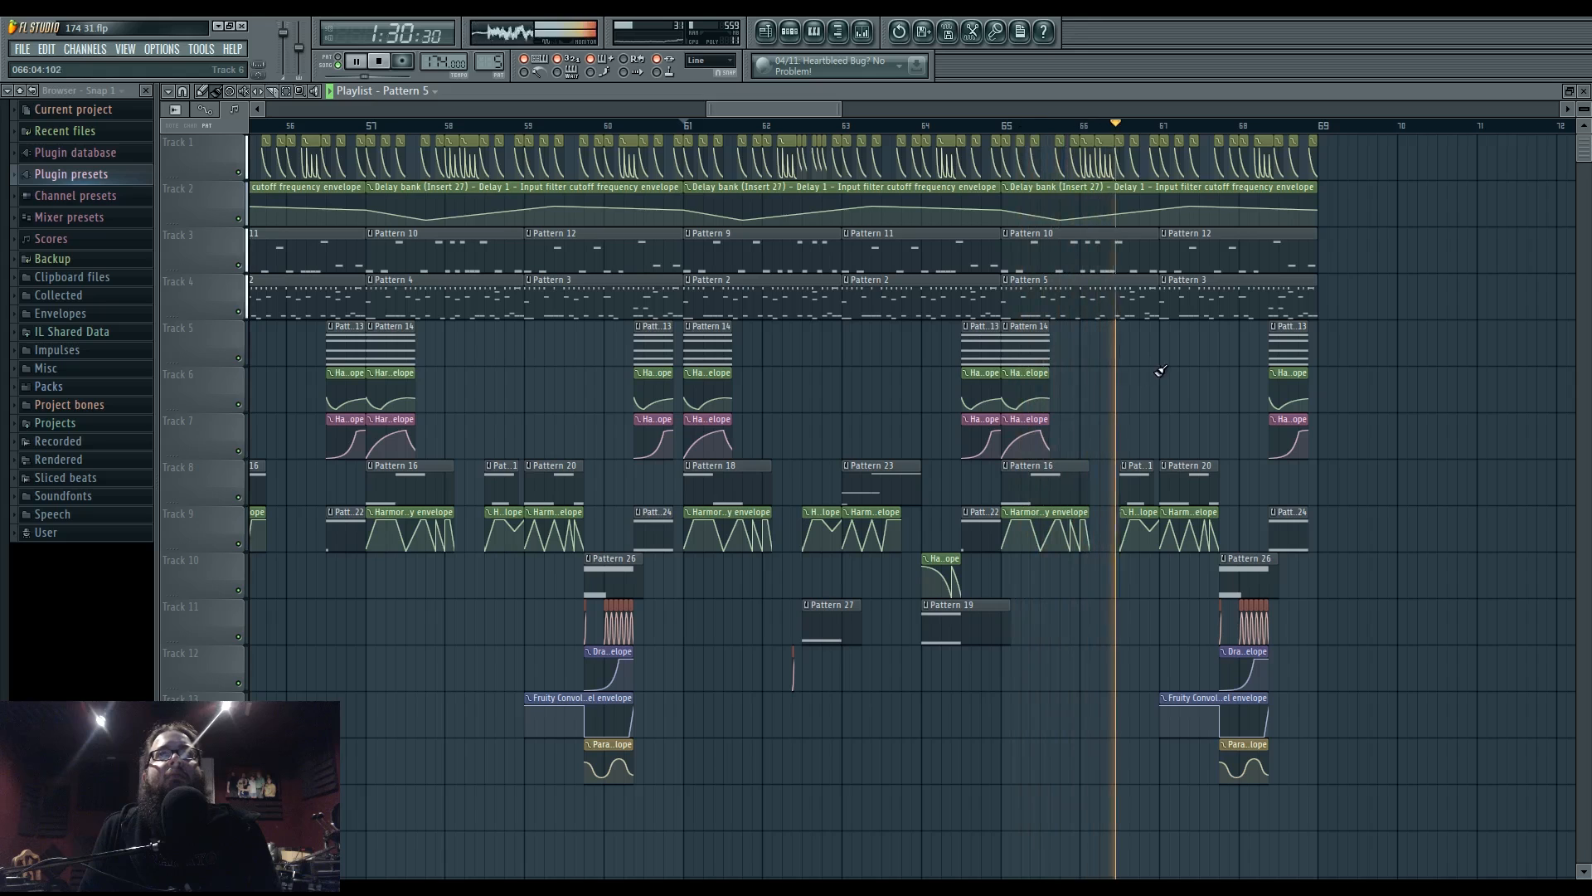
- Open Pattern 5's drum notes and step sequencer near bar 65 and play the pattern
drag(1155, 369, 946, 372)
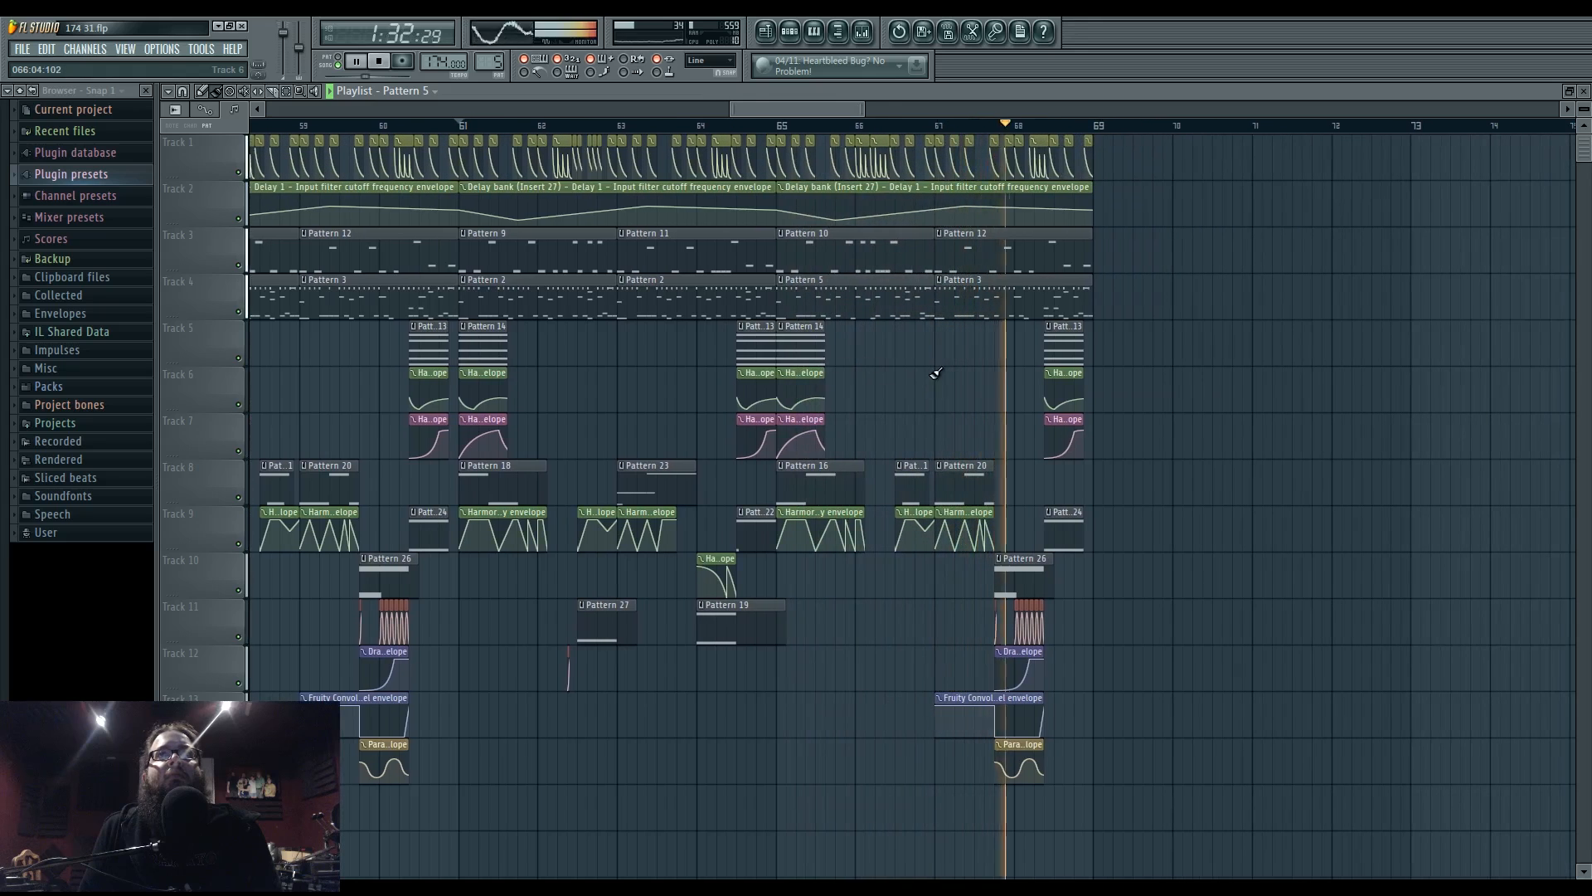
click(784, 124)
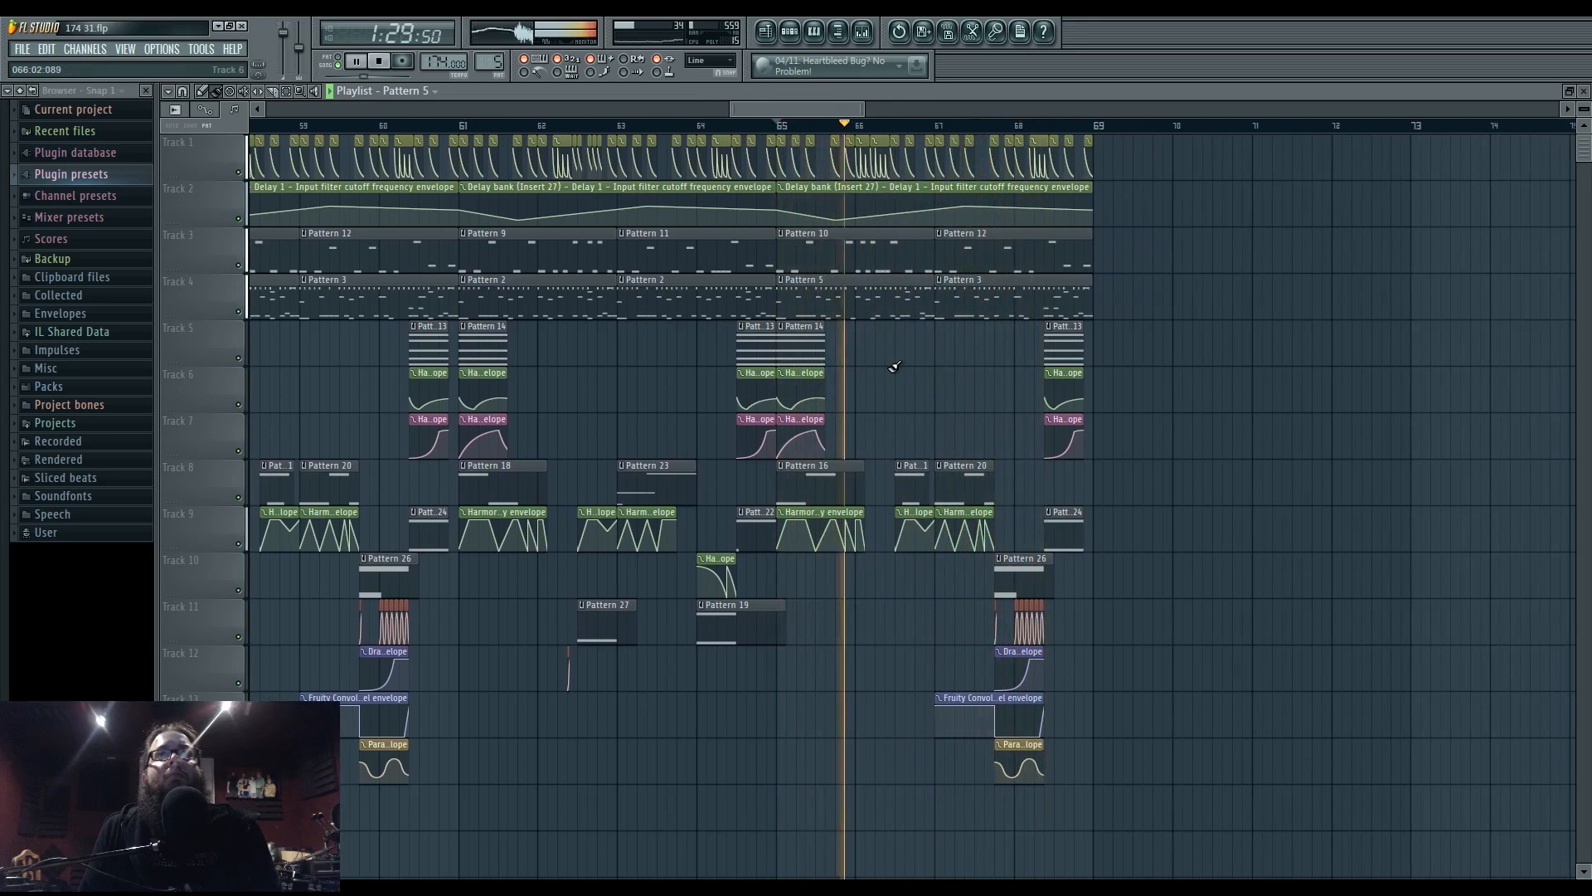
double_click(866, 293)
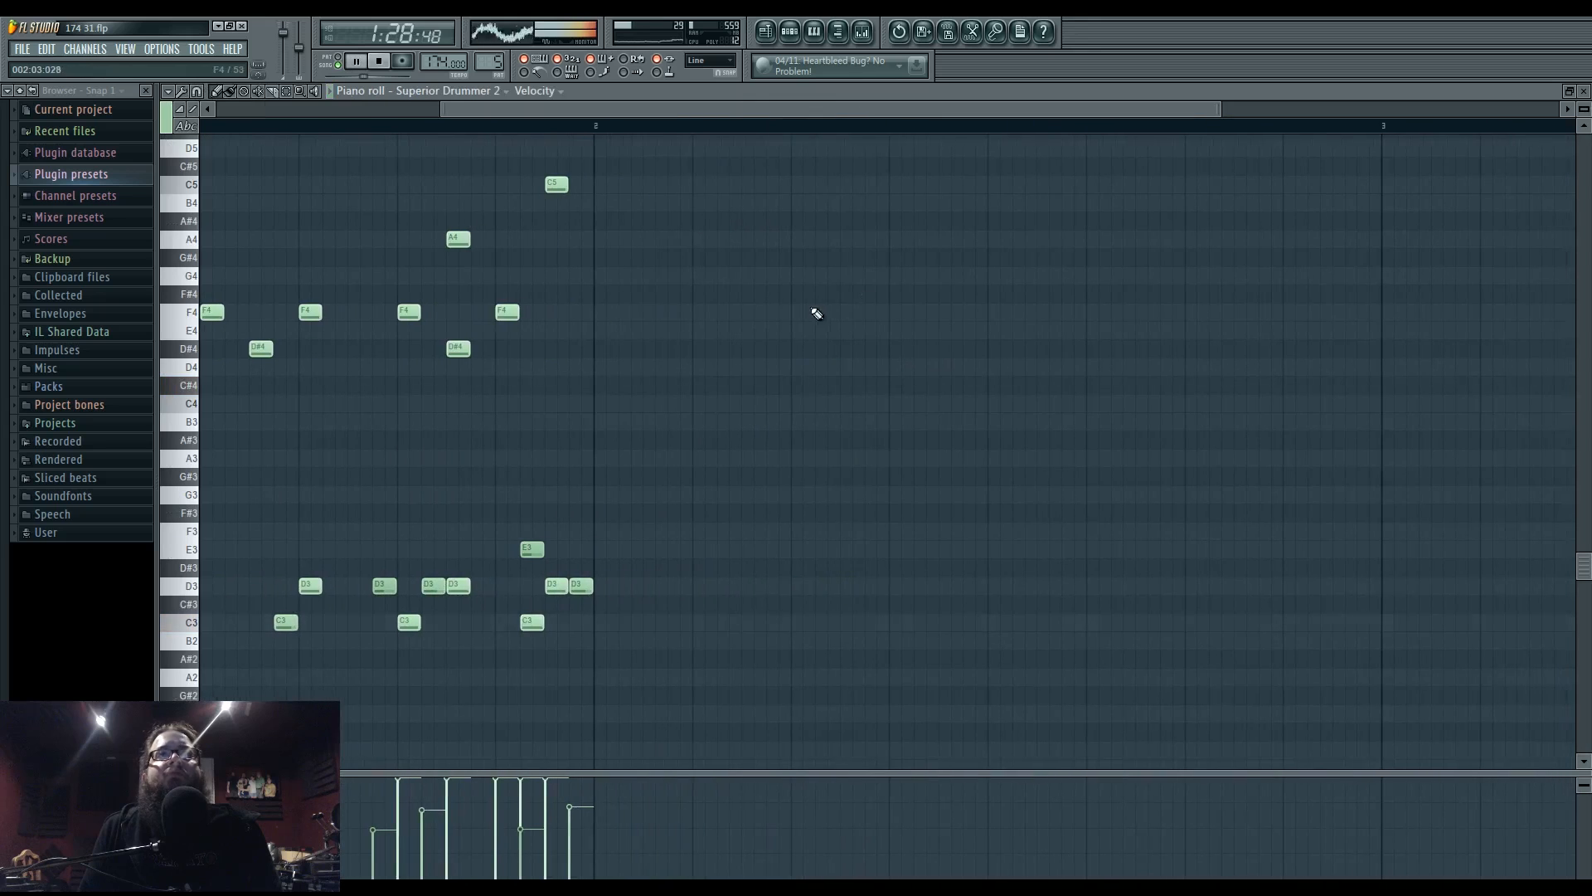
click(788, 33)
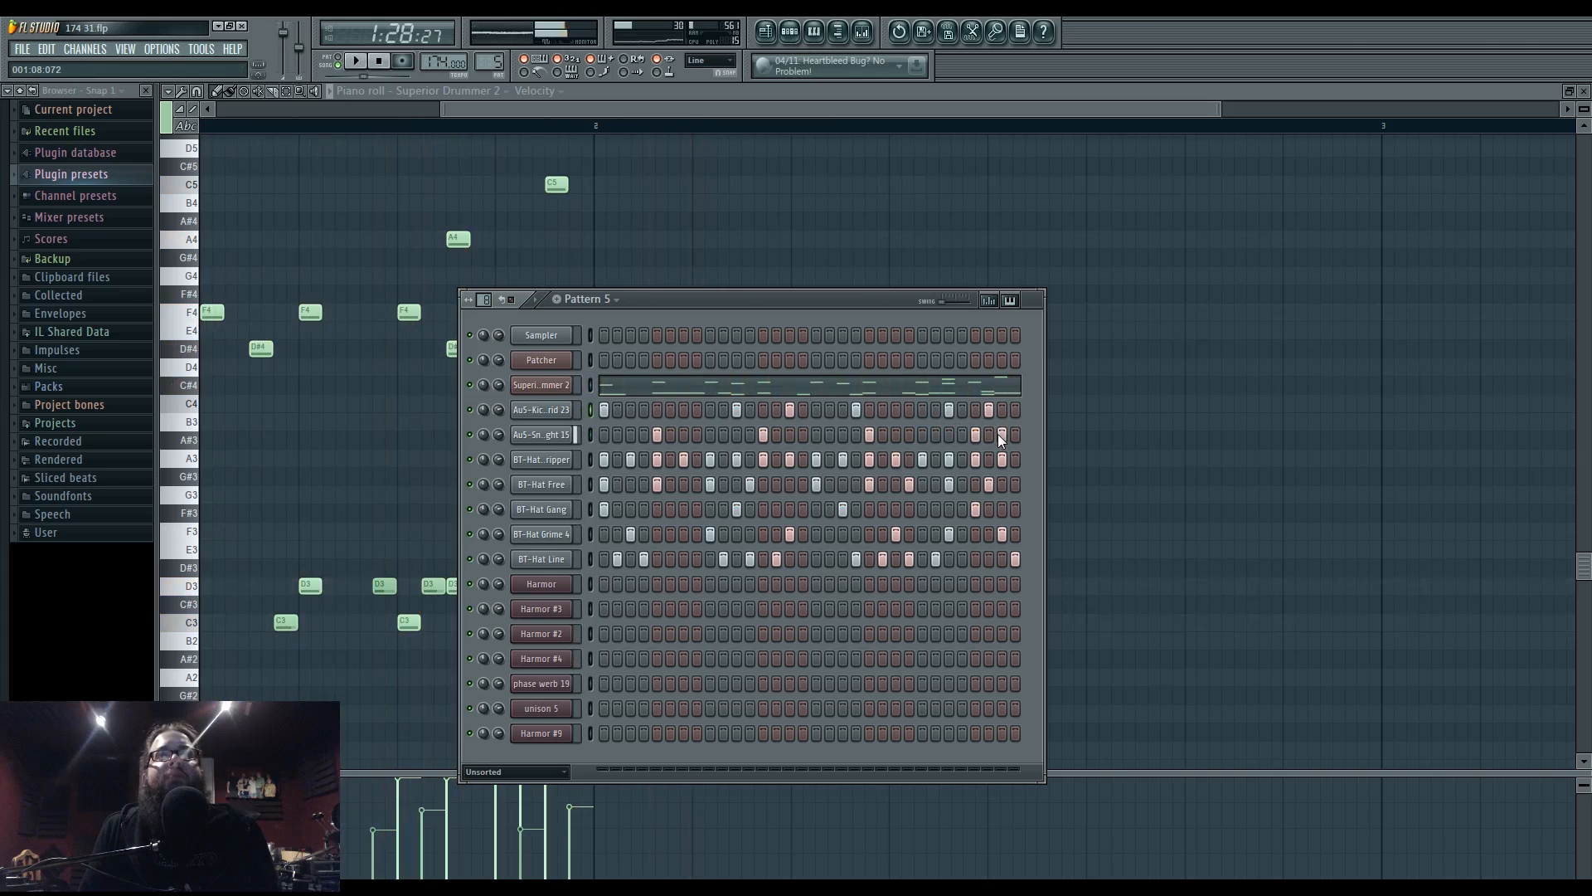
key(space)
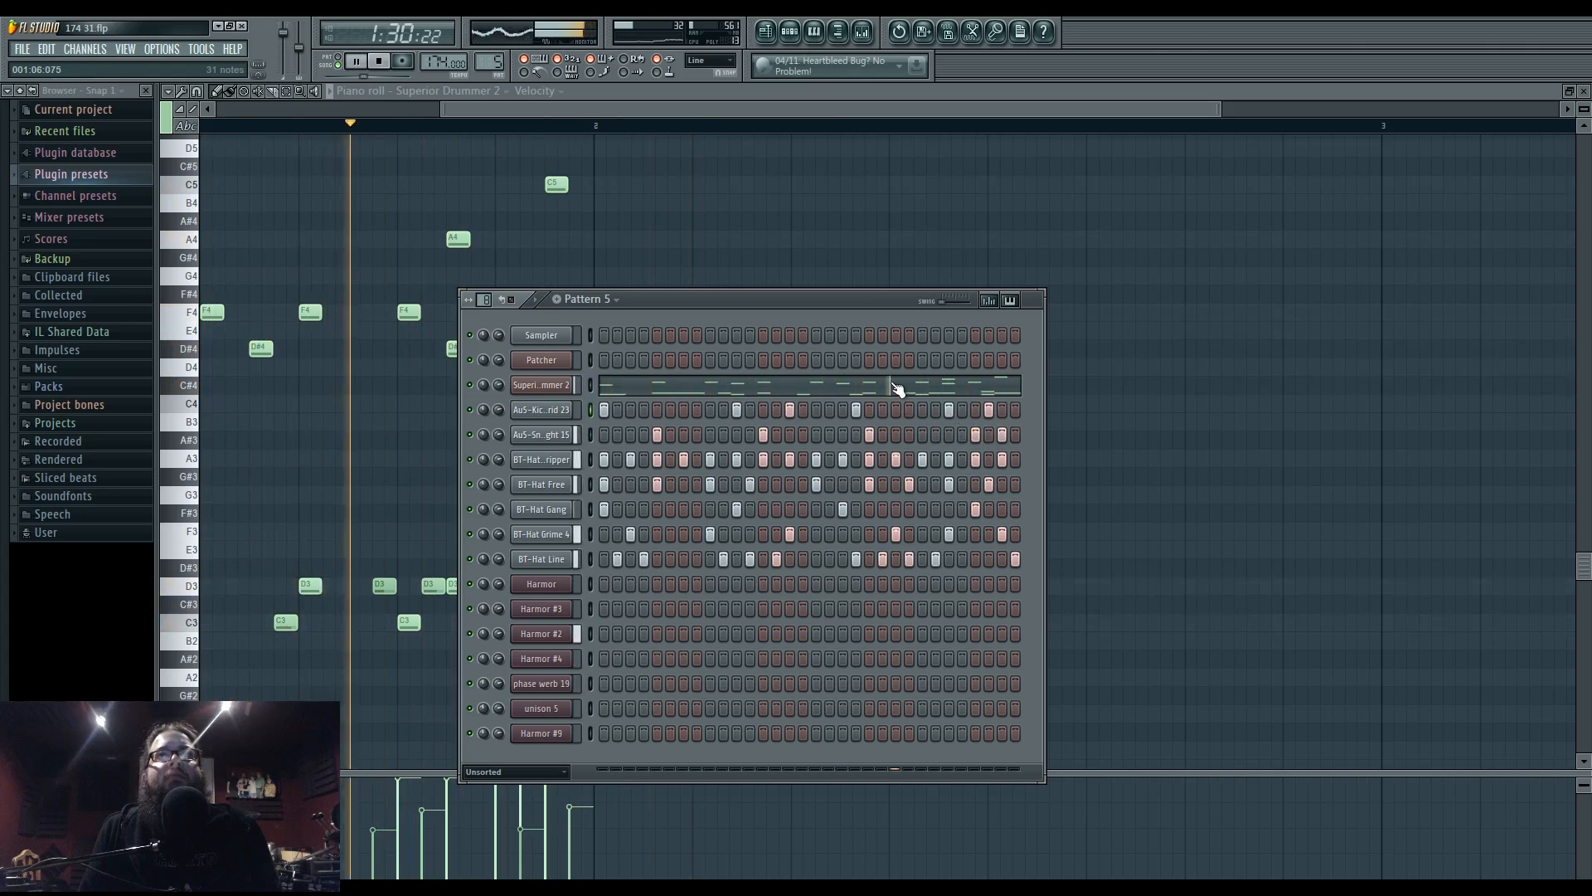
- Return to the song playlist, stop playback, and move the playhead back to bar 53
click(767, 31)
key(space)
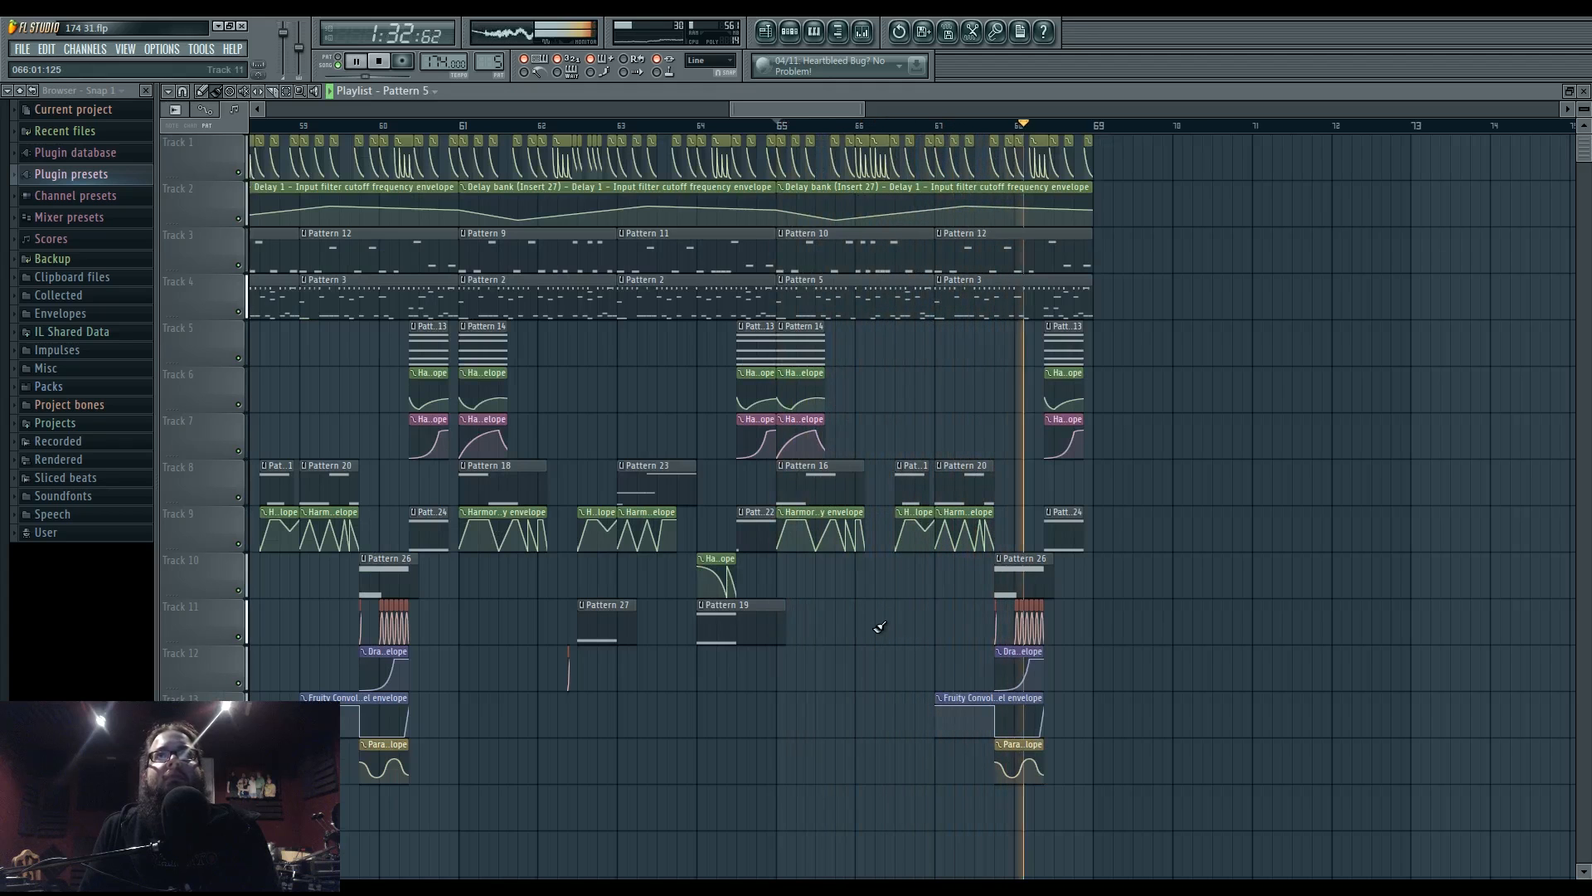
key(space)
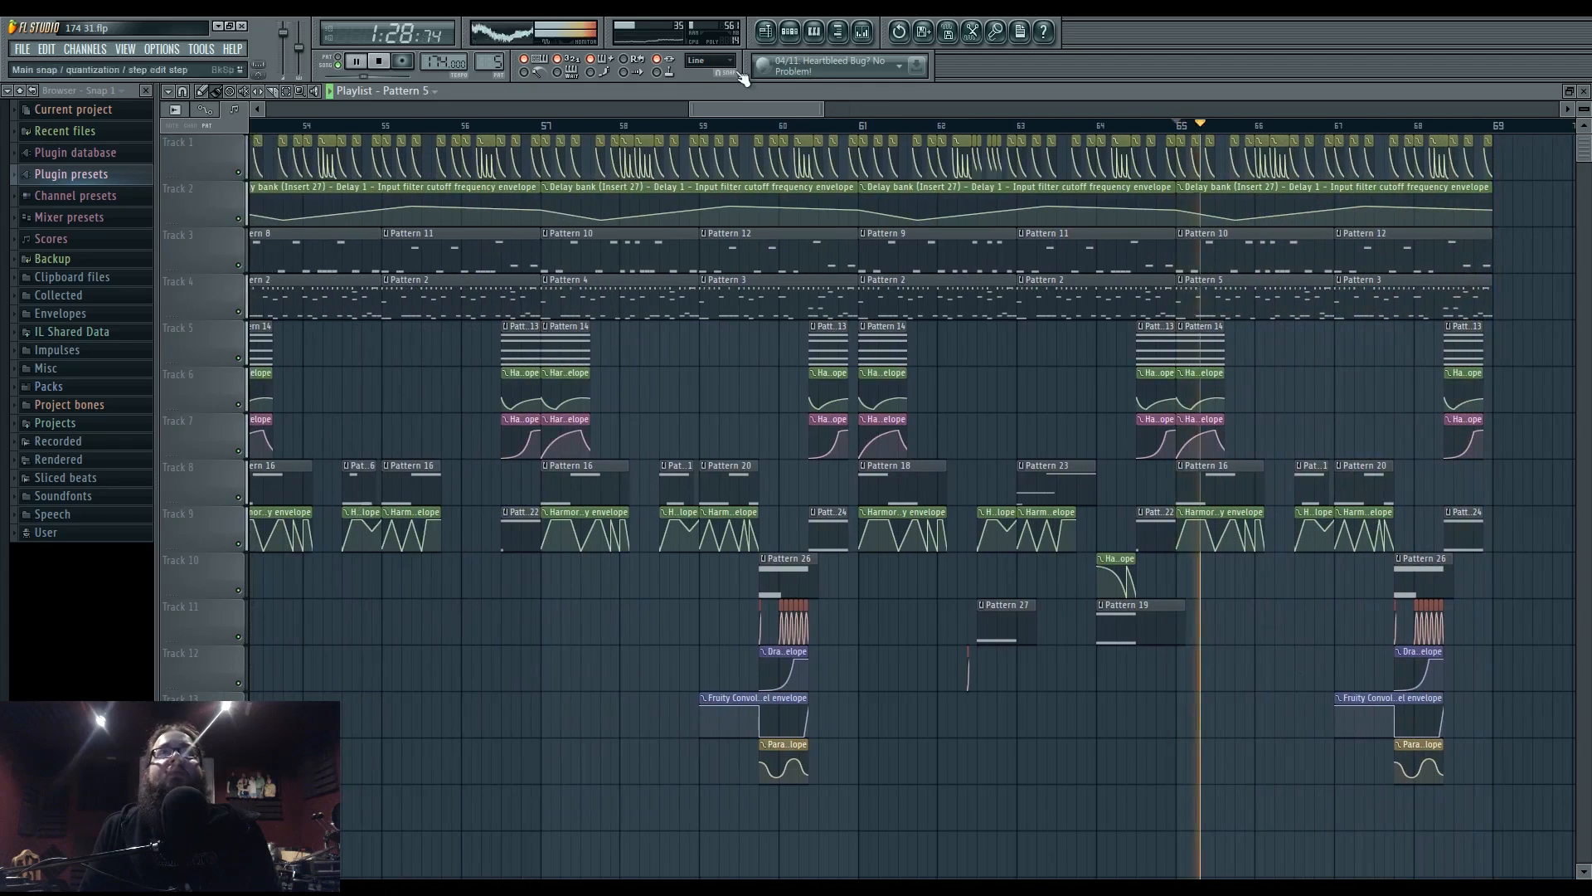
key(space)
scroll(782, 406, down, 3)
scroll(782, 406, left, 4)
click(772, 125)
- Load Fruity Parametric EQ 2 on the snare's mixer insert
click(866, 33)
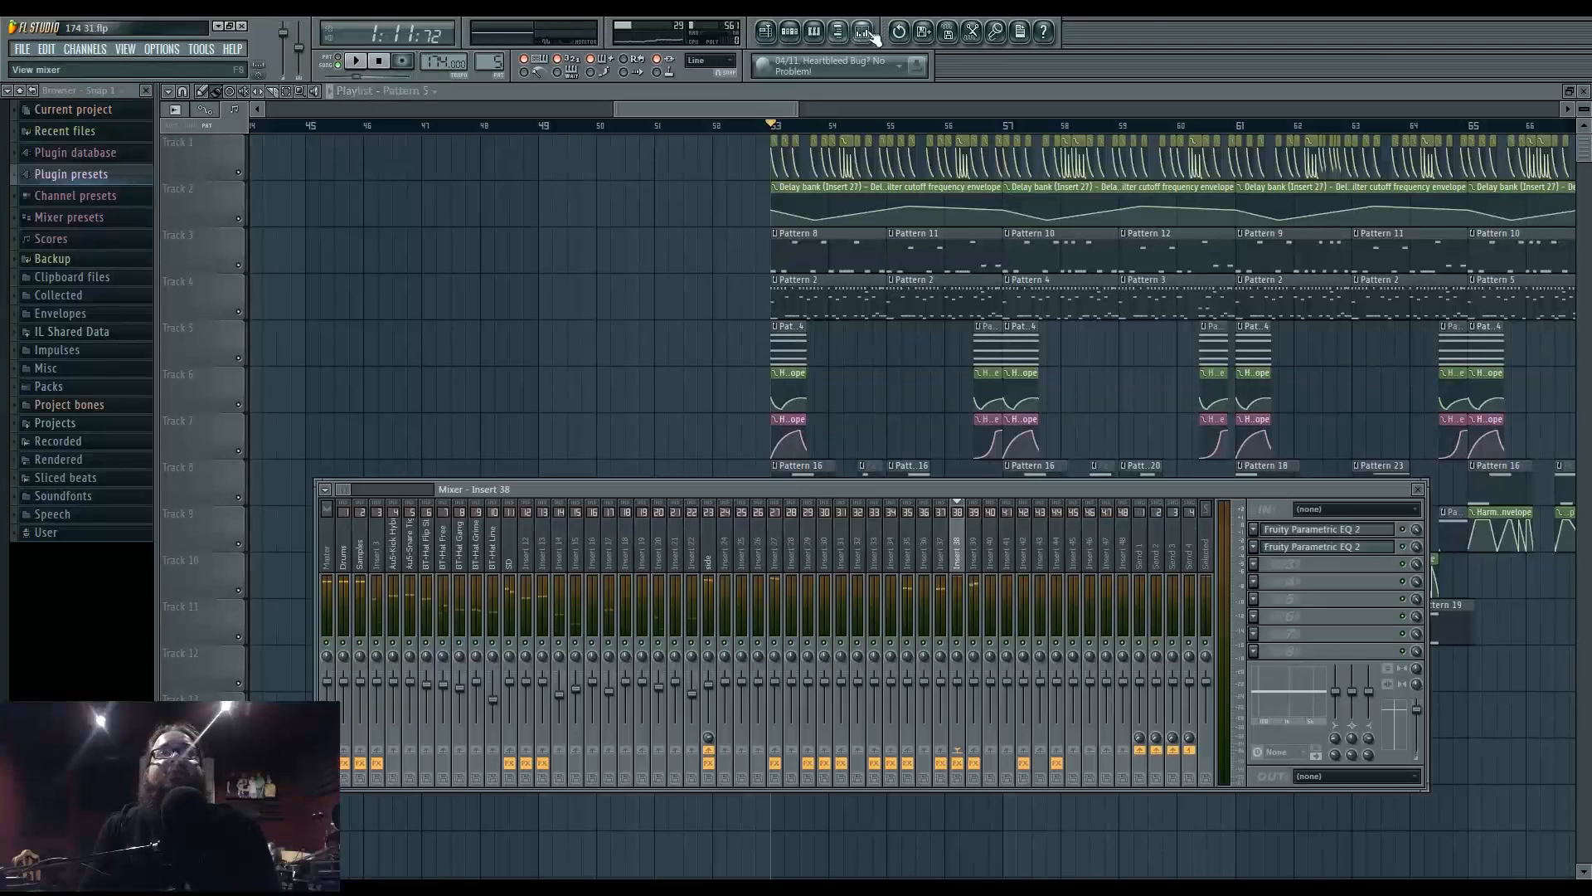
key(space)
click(412, 554)
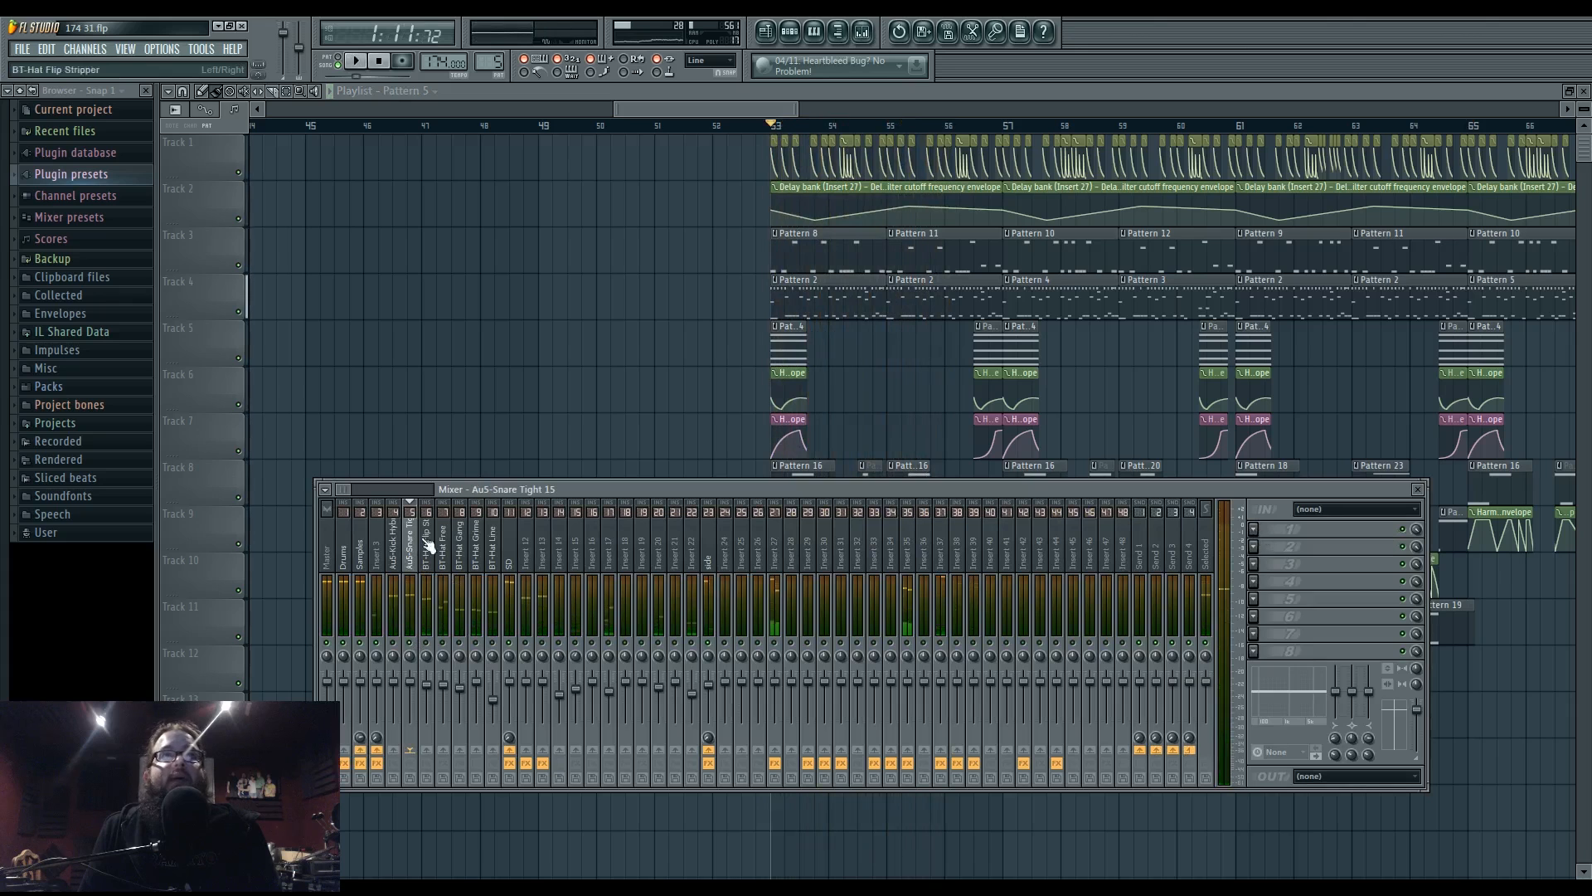
click(1254, 531)
click(1380, 638)
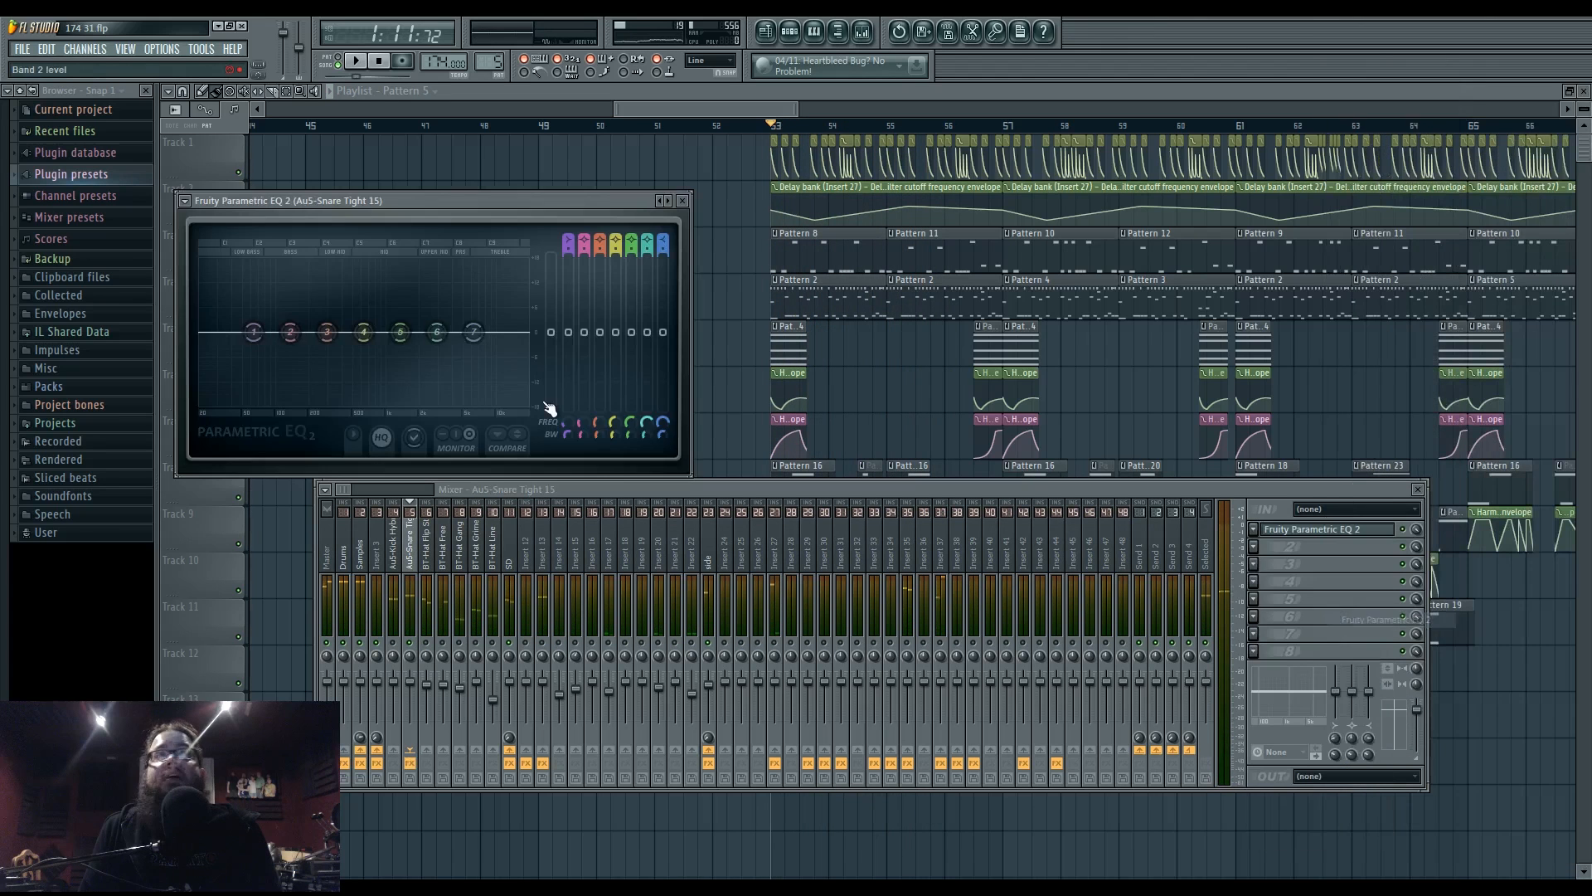
- Dip bands 6 and 7, boost band 5 near 4.8 kHz by 3.8 dB, and notch 974 Hz
key(space)
mouse_move(432, 359)
mouse_down()
mouse_move(480, 345)
mouse_move(499, 370)
mouse_move(523, 363)
mouse_move(457, 348)
mouse_up()
drag(518, 357, 503, 334)
drag(401, 332, 502, 349)
drag(364, 332, 378, 402)
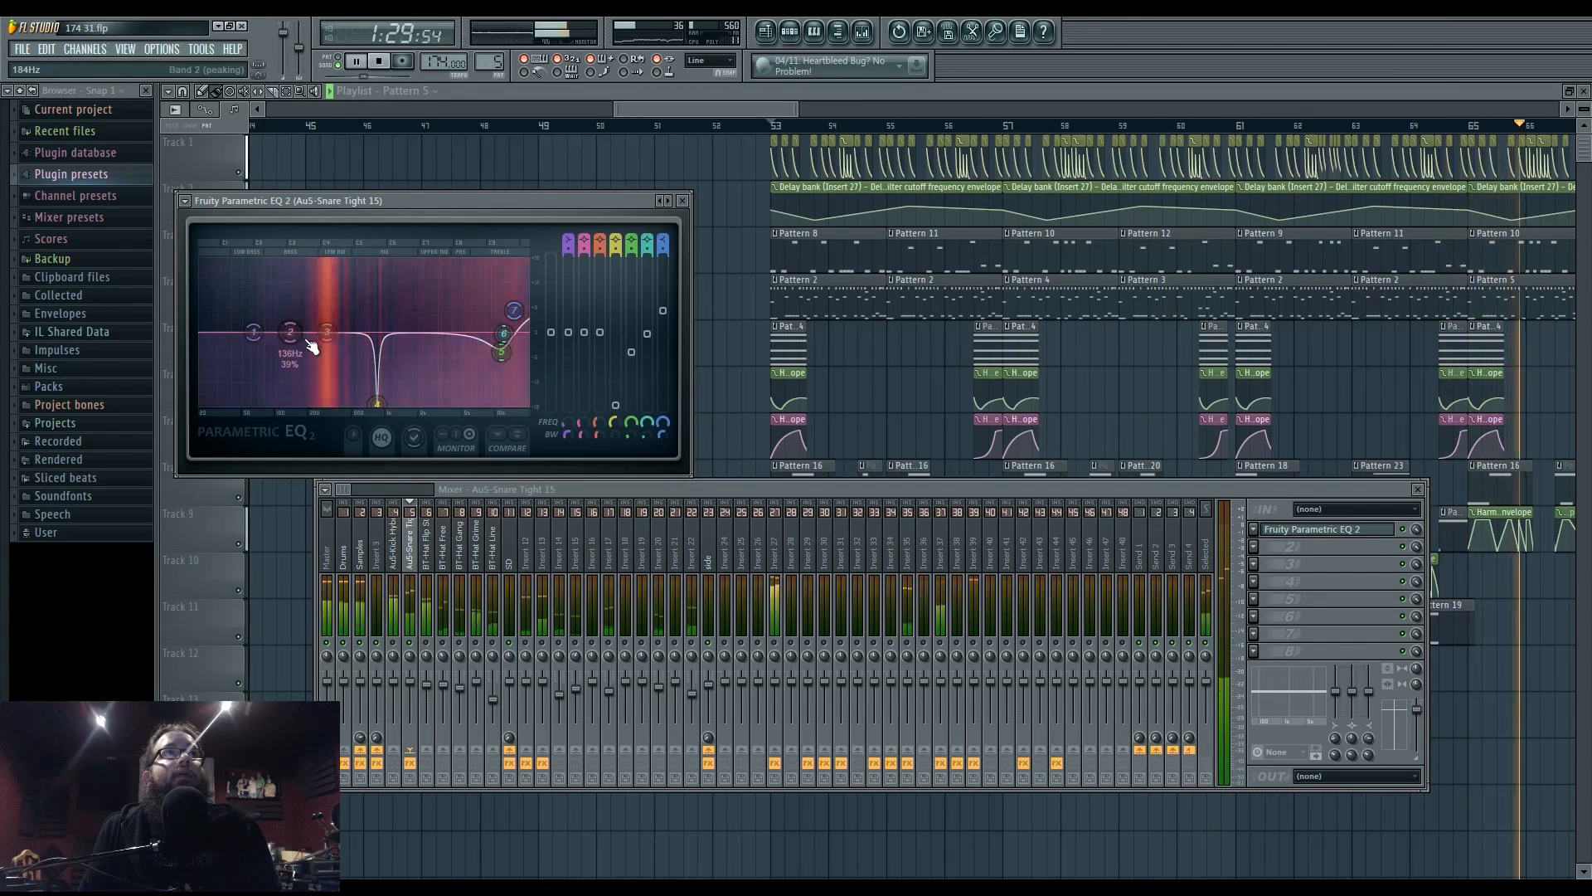
- Turn band 1 into a high-pass at about 181 Hz and lower the 11.3 kHz band slightly
right_click(253, 333)
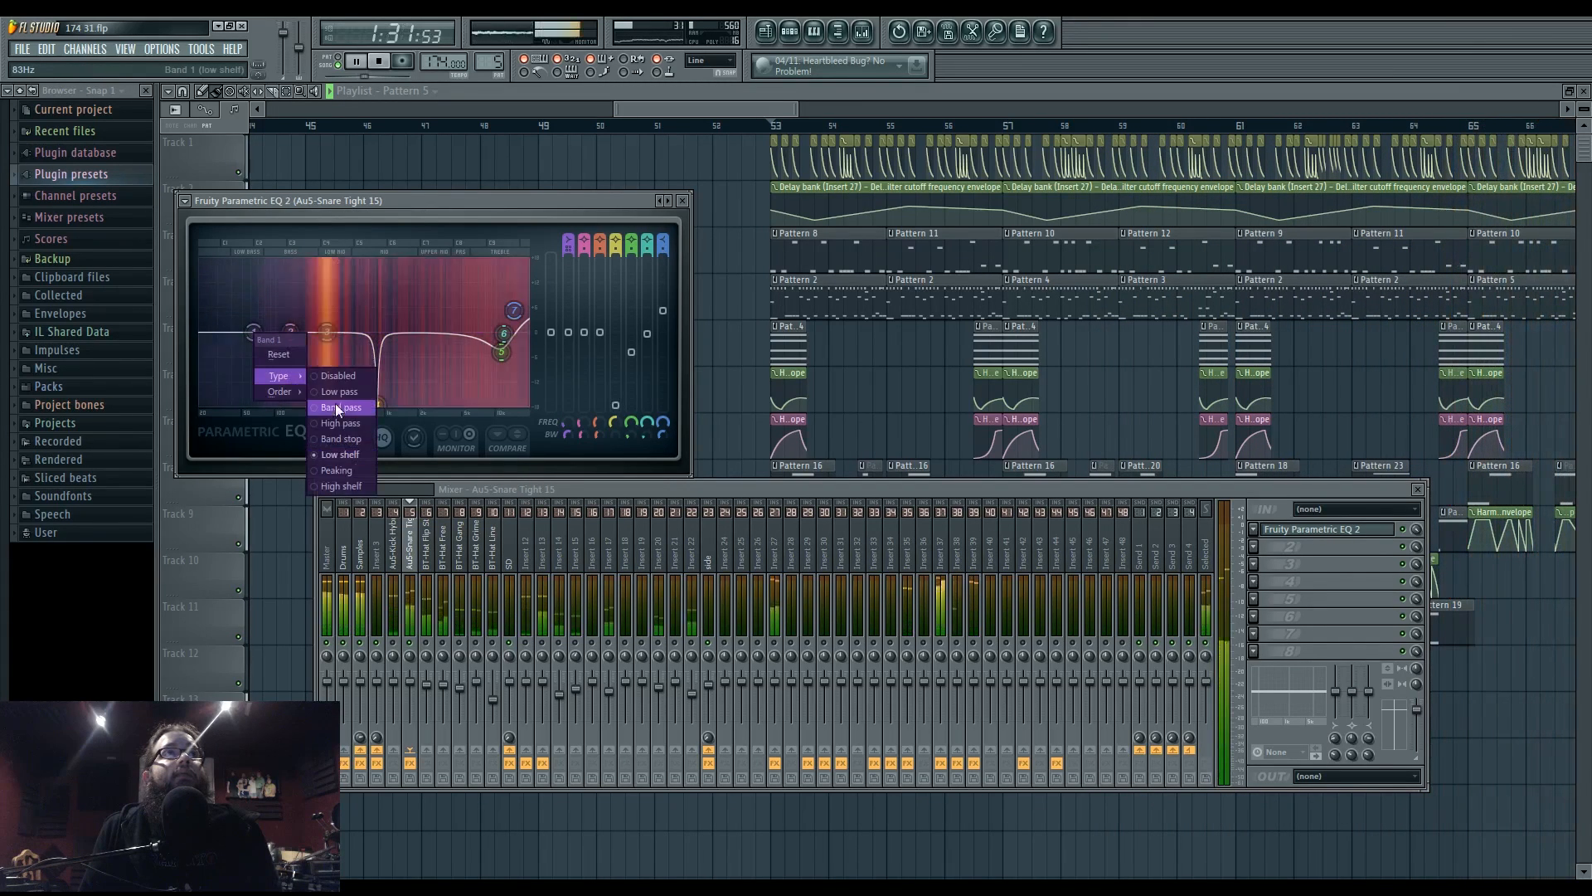
click(335, 403)
right_click(253, 333)
click(335, 418)
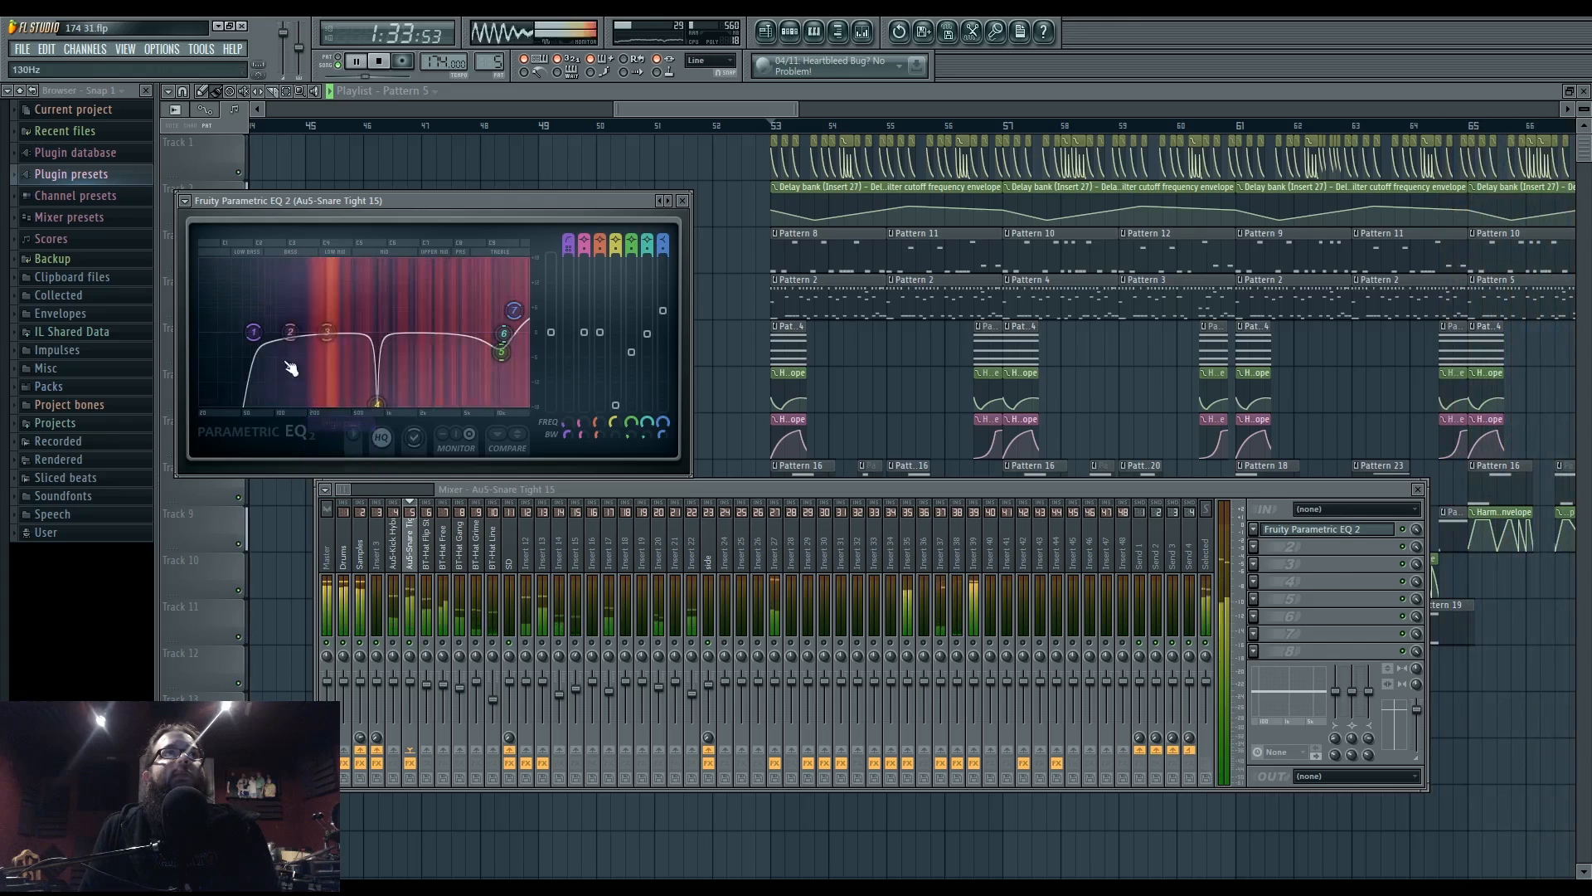
drag(317, 339, 310, 340)
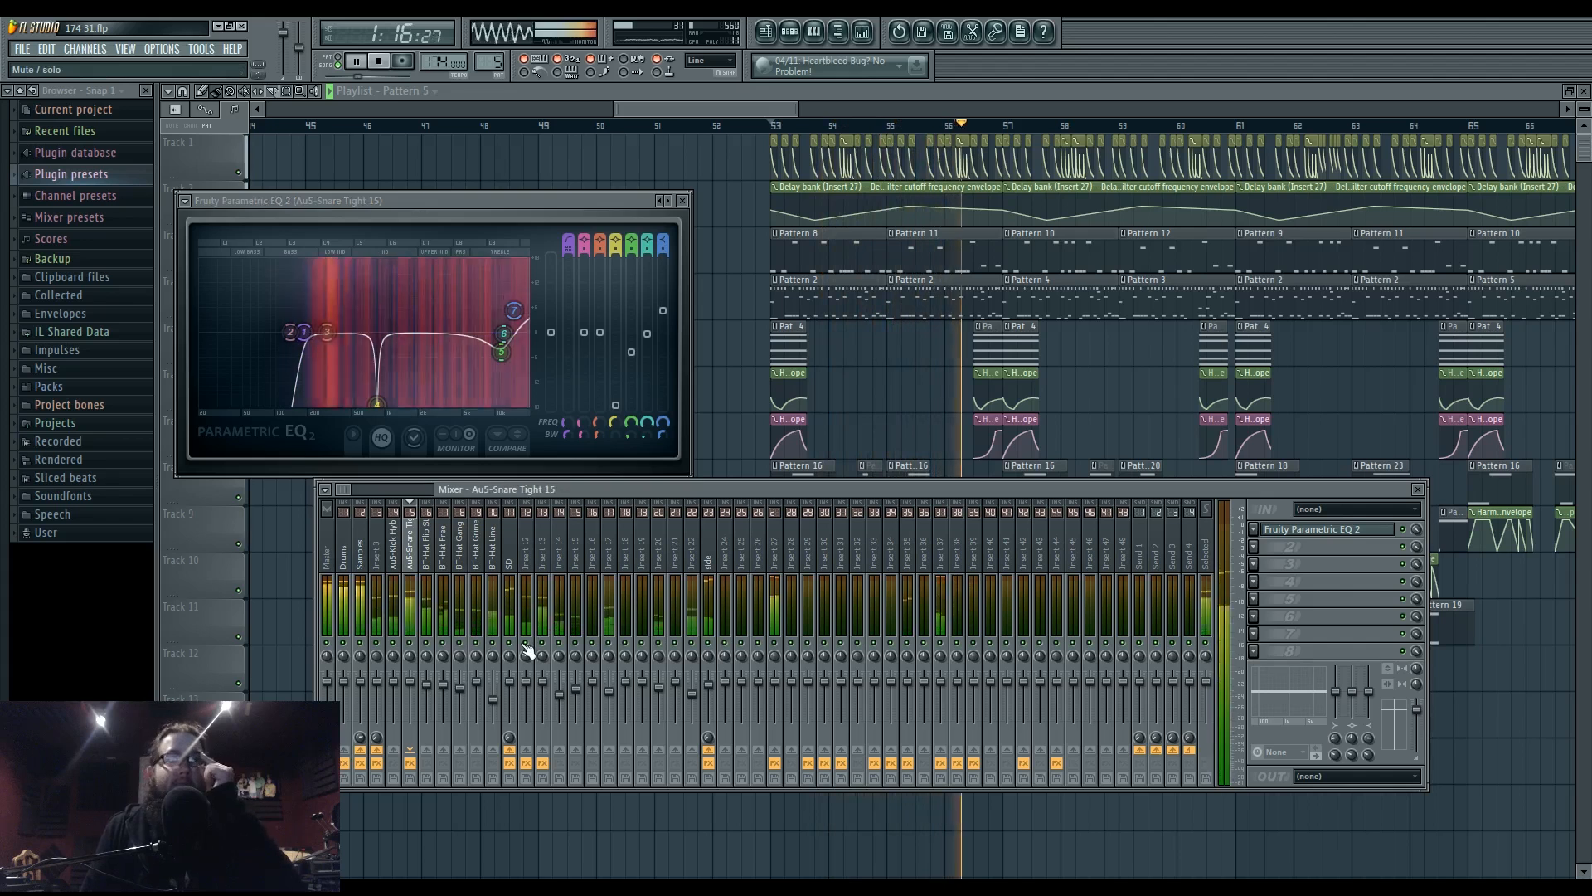
drag(503, 353, 502, 355)
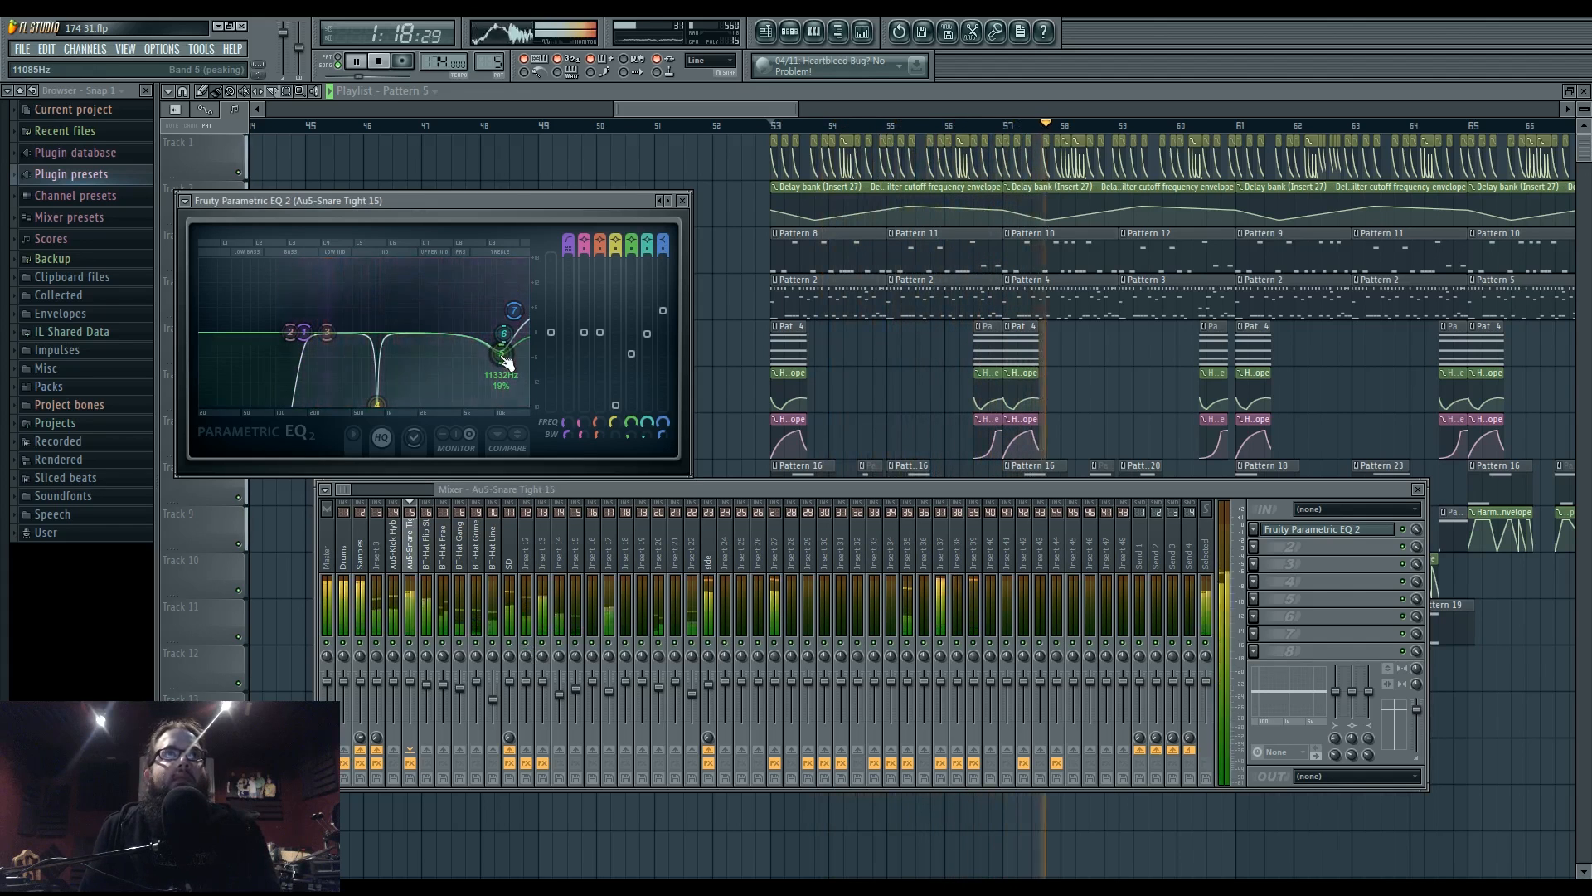
- Adjust the snare sample's pitch in its channel settings and close all floating windows
click(791, 33)
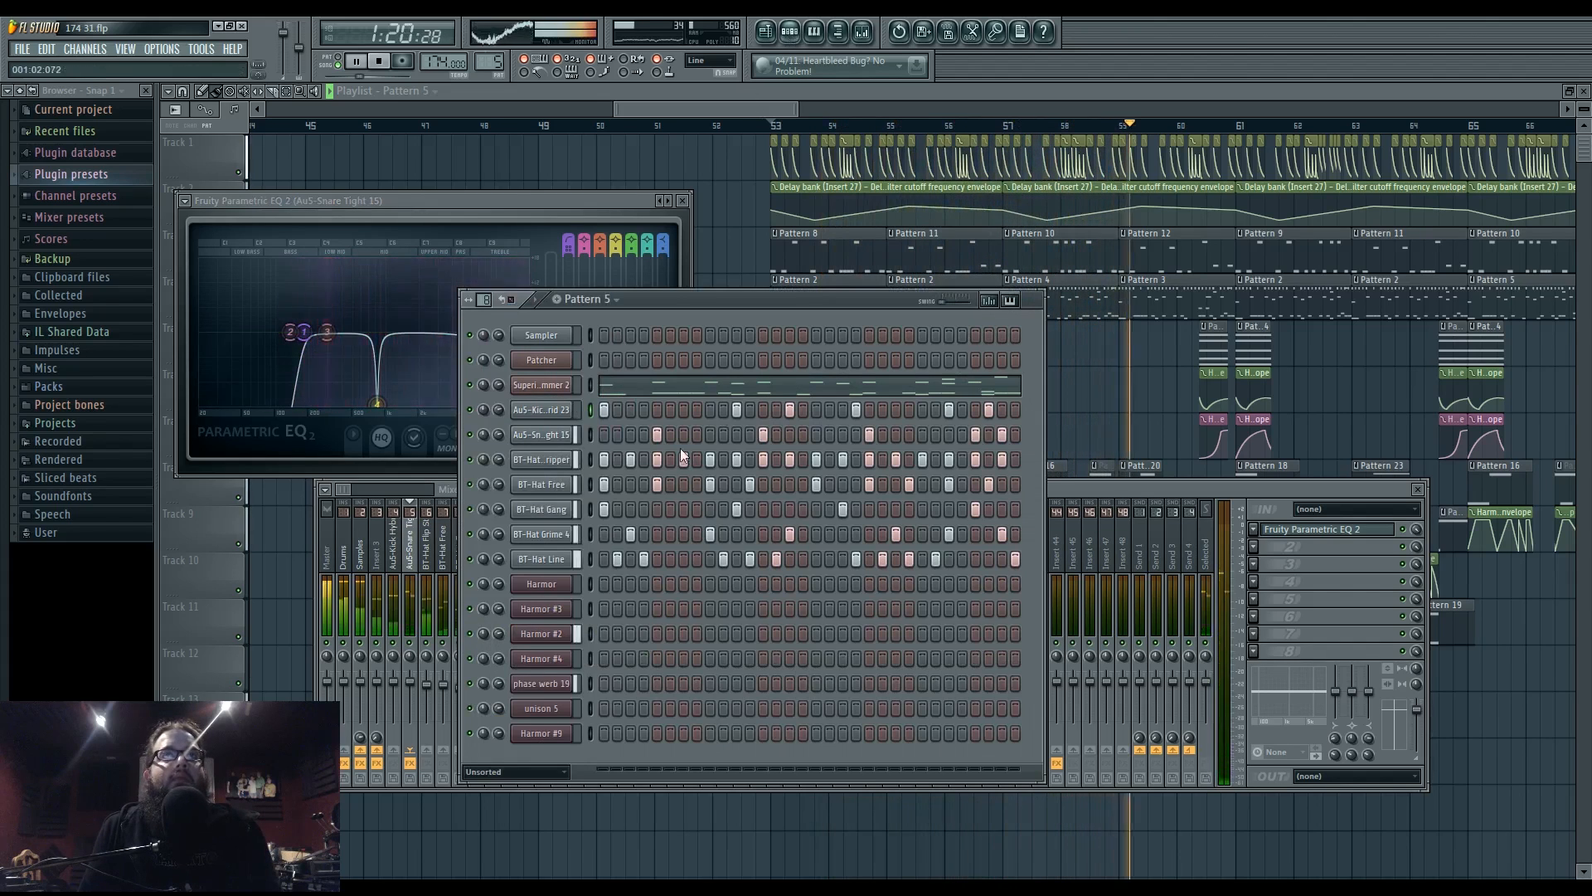
click(541, 435)
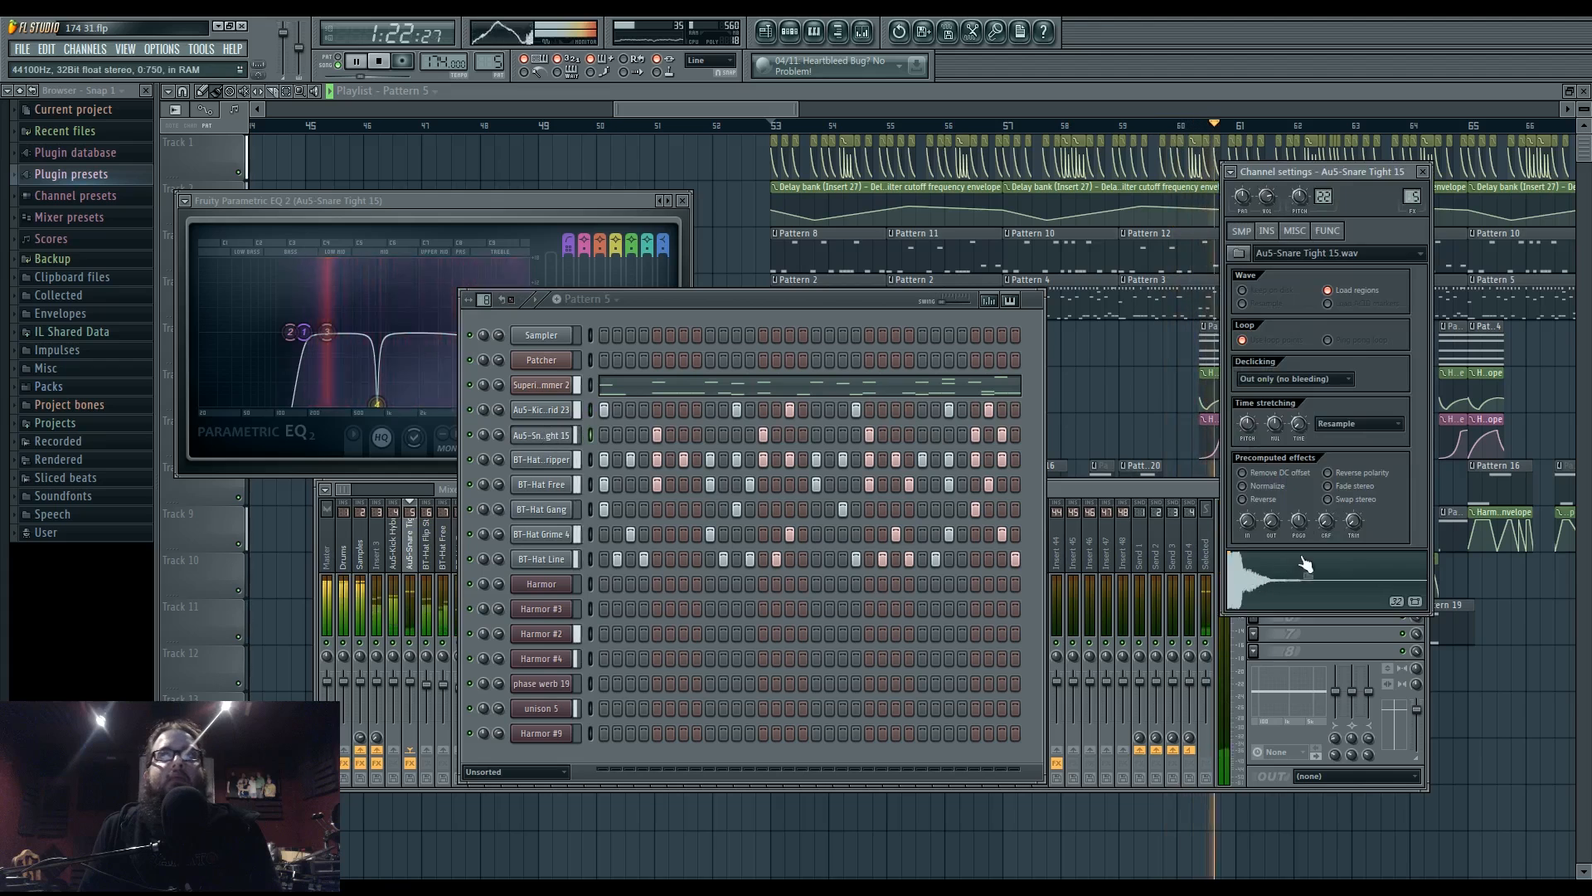
drag(1302, 197, 1301, 196)
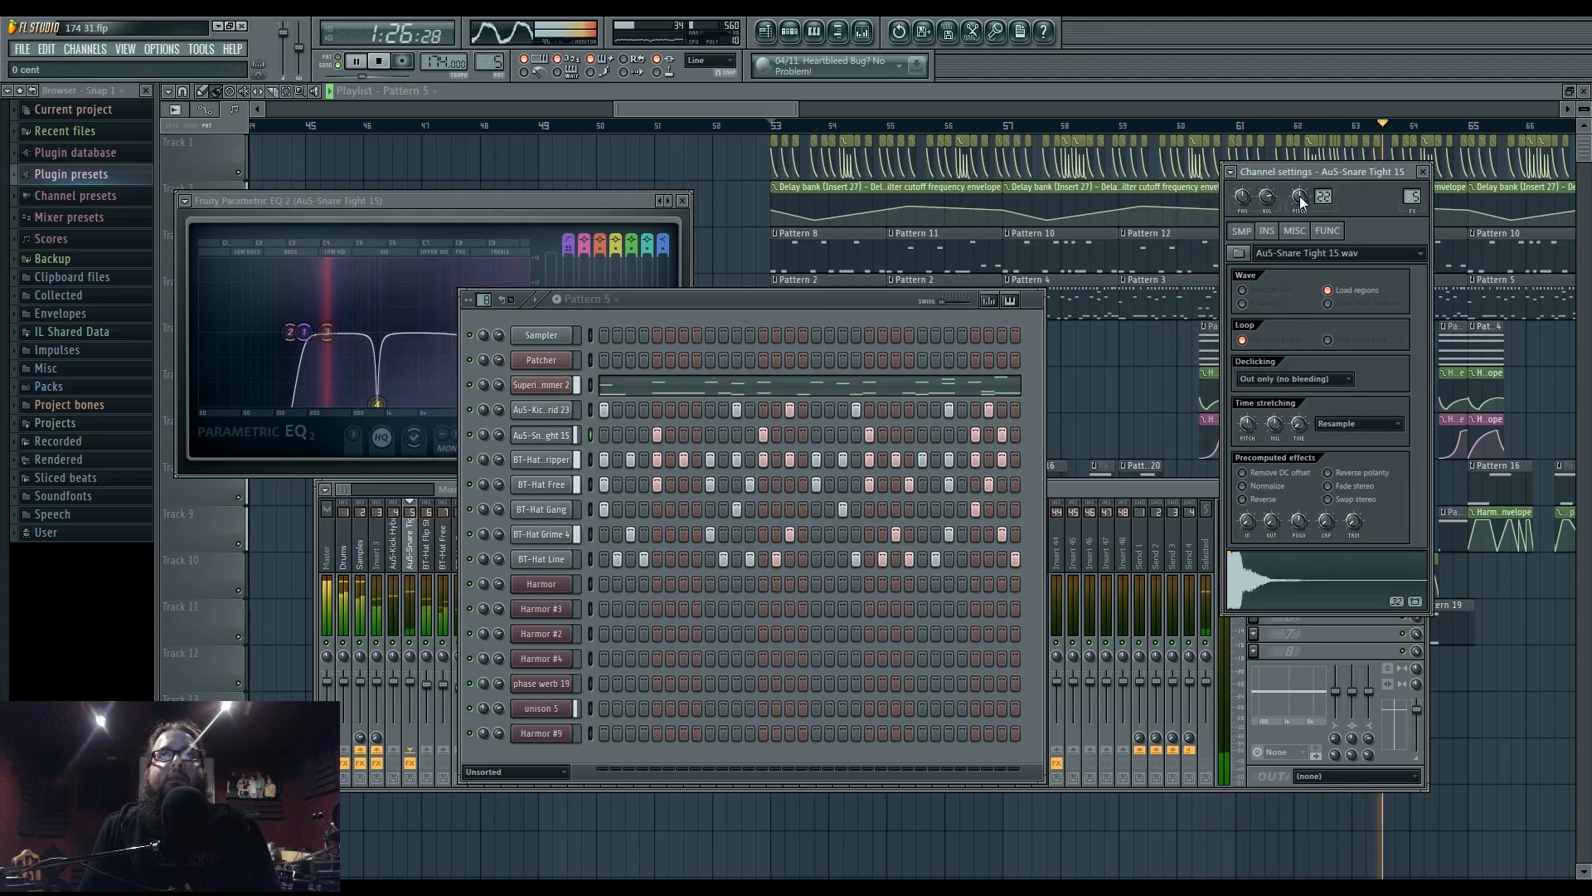
key(F12)
- Bring the song's ending into view, replay from bar 63, and open Pattern 3's step sequencer
drag(1400, 423, 1165, 409)
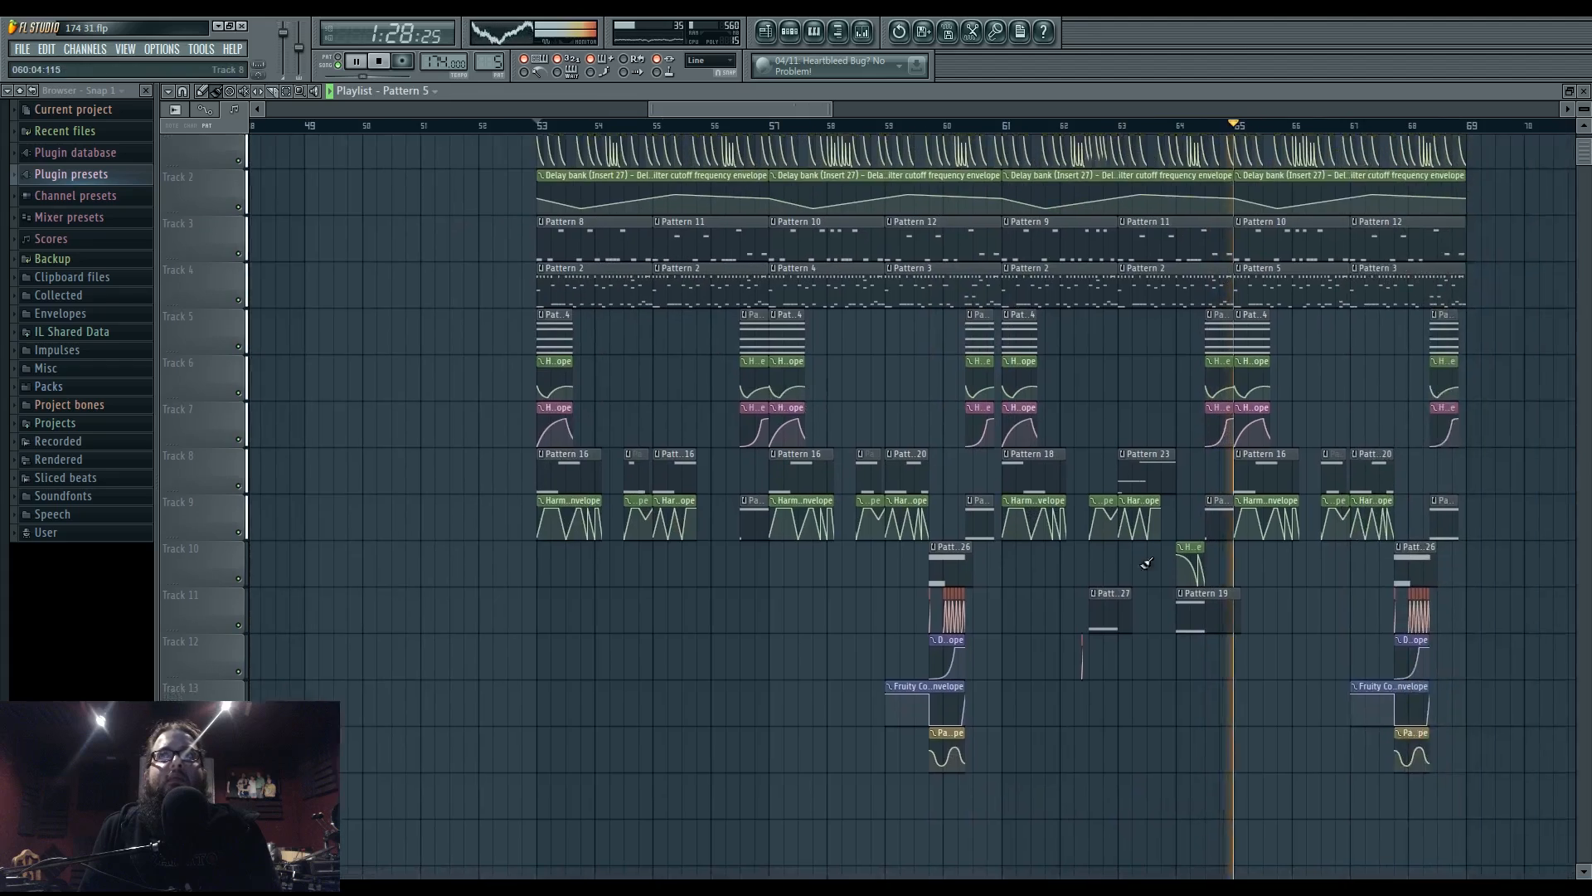
scroll(1165, 409, up, 5)
click(947, 126)
mouse_move(1023, 423)
mouse_down()
mouse_move(948, 467)
mouse_move(918, 406)
mouse_move(884, 415)
mouse_up()
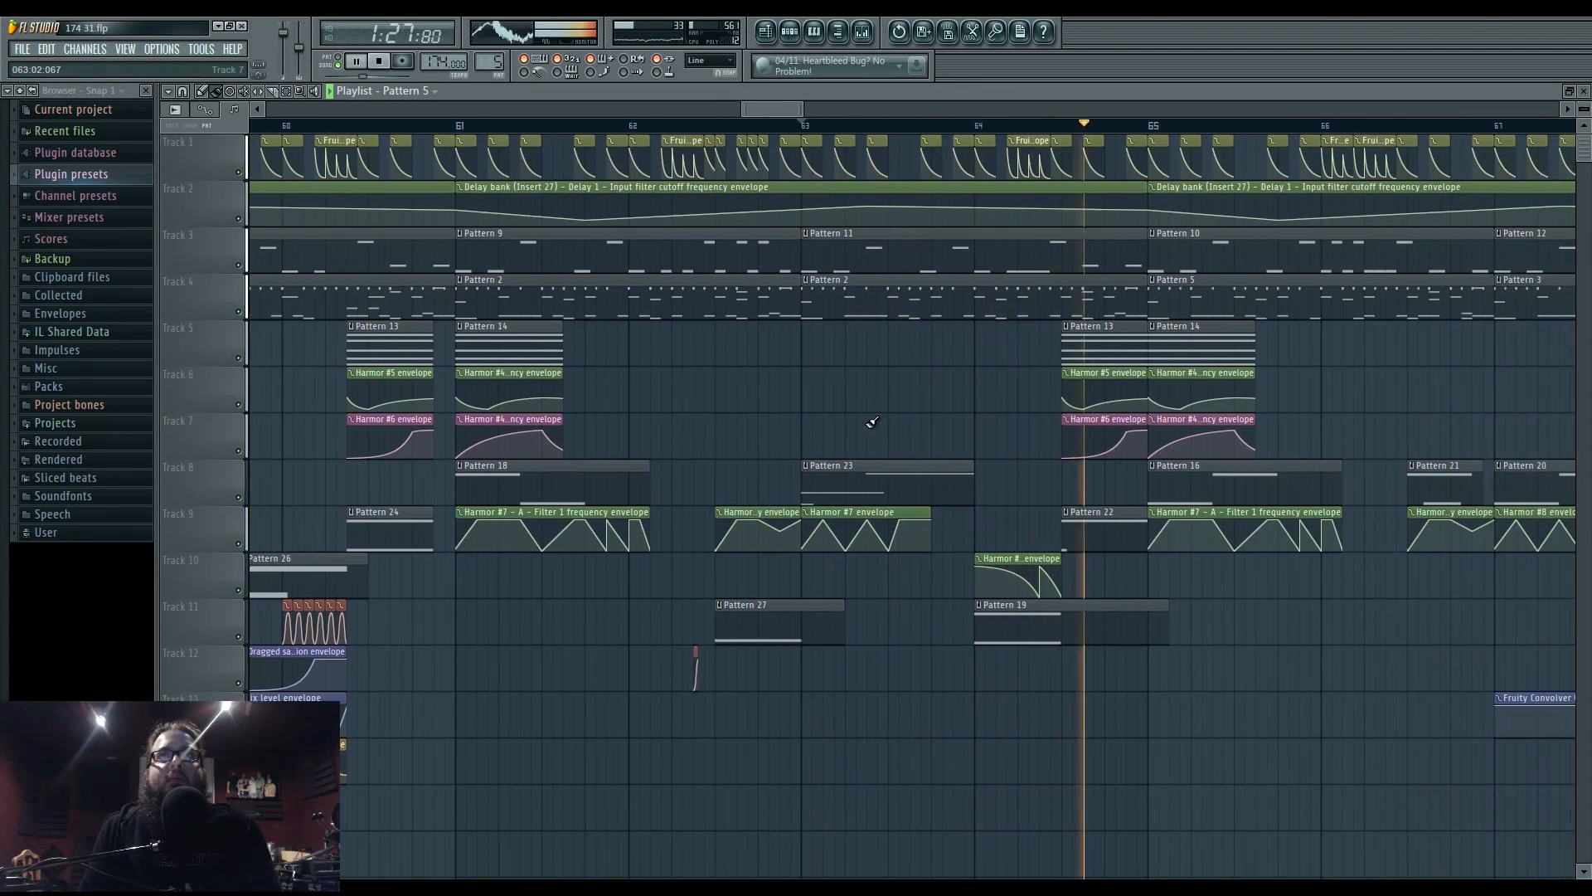
click(806, 128)
key(space)
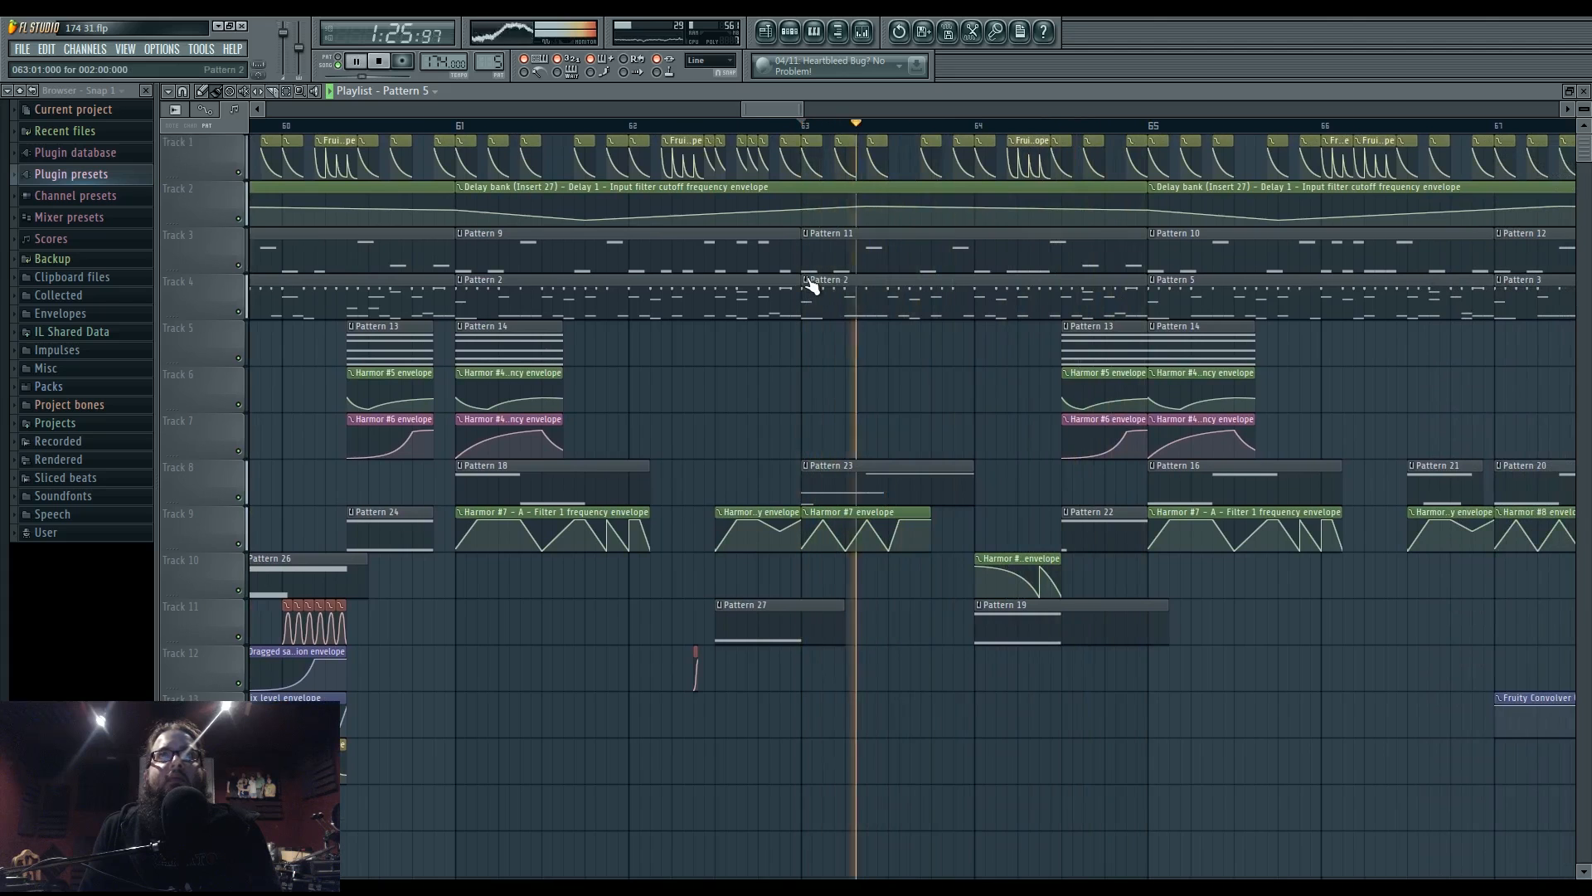
click(811, 286)
click(864, 366)
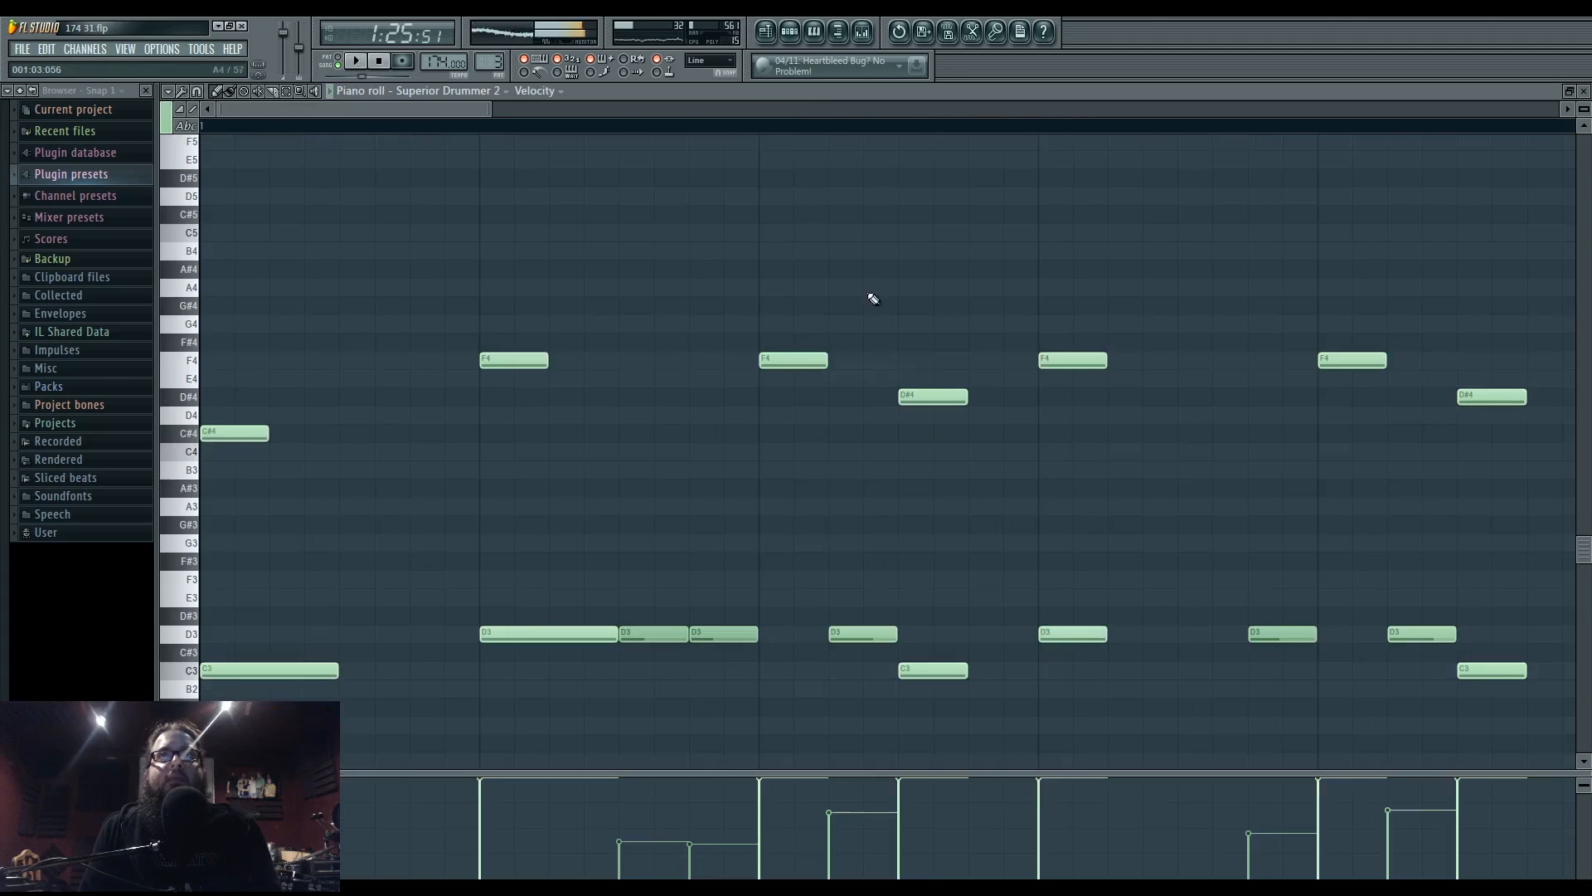
key(space)
key(F6)
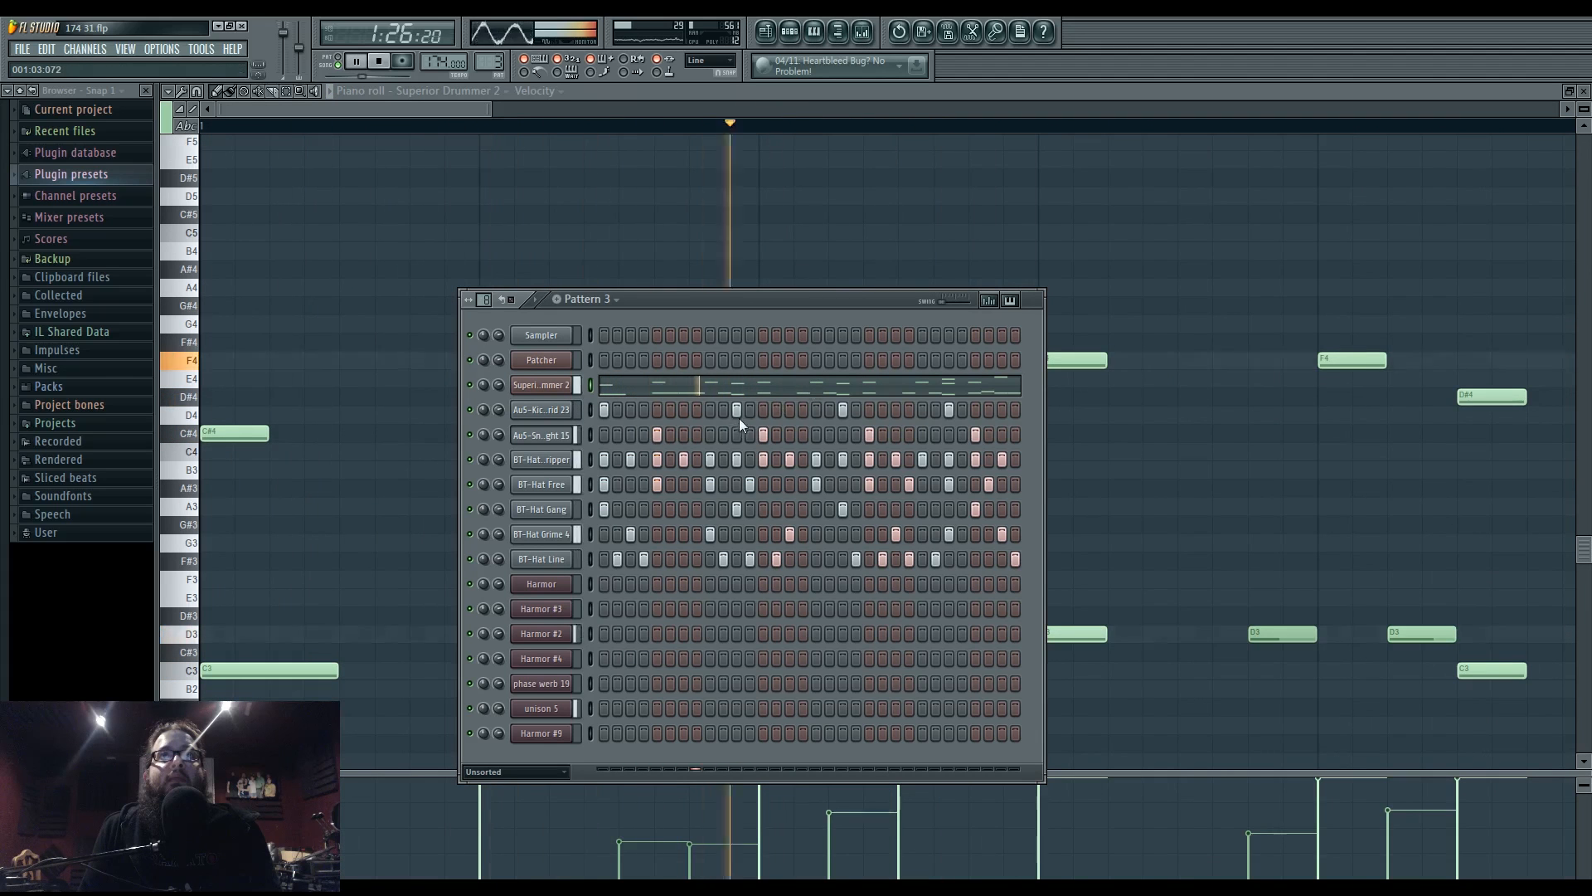
- Rework Pattern 3's kick steps, adding hits and moving a late kick one step later
click(684, 409)
click(736, 410)
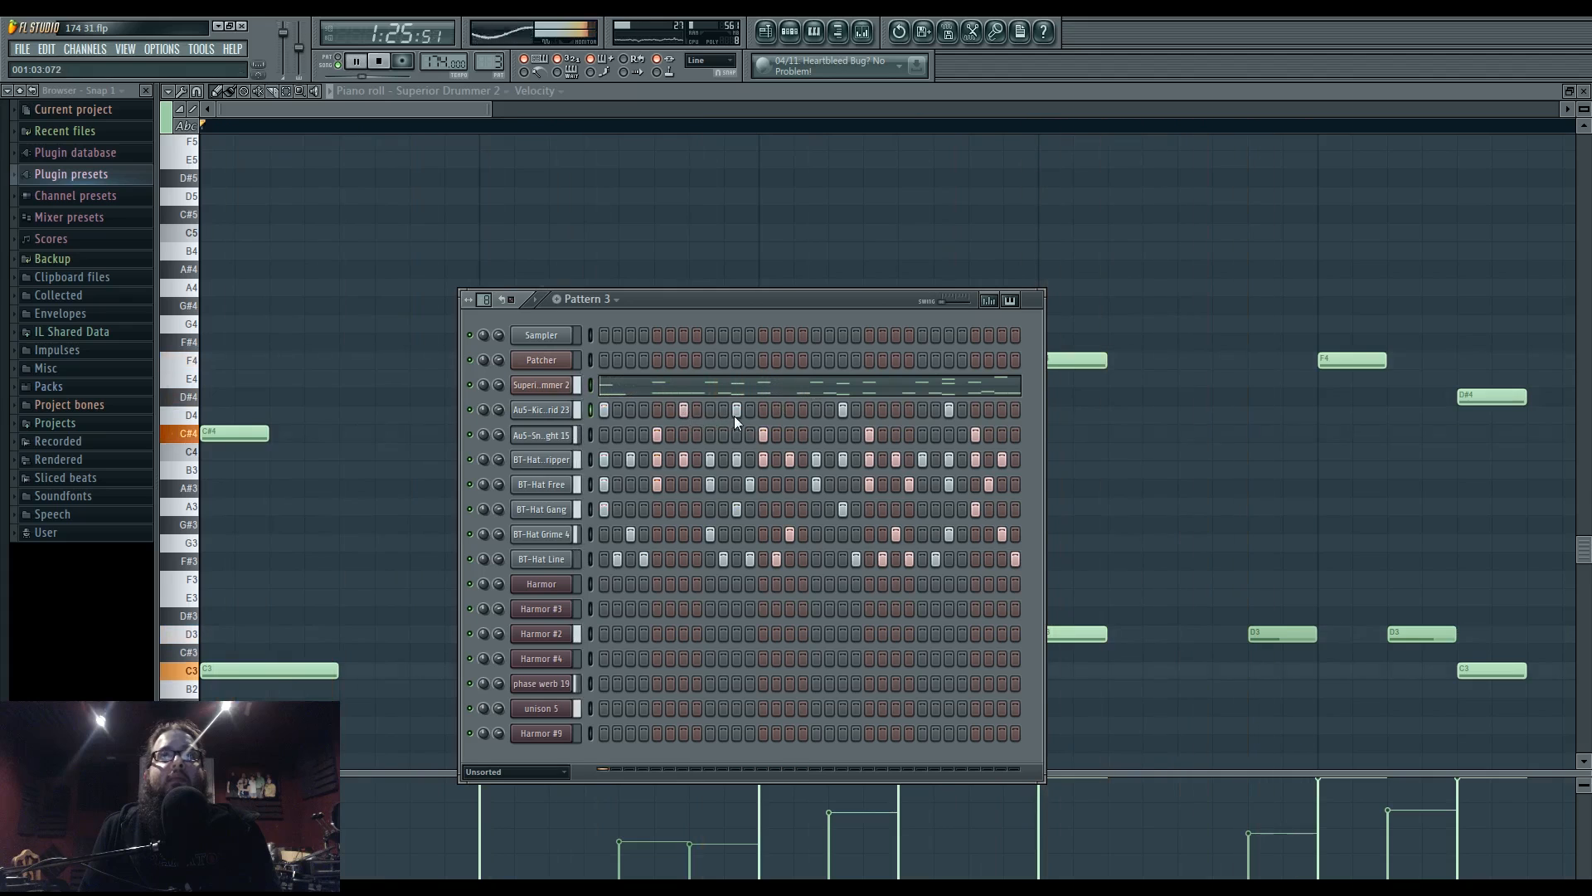
click(819, 415)
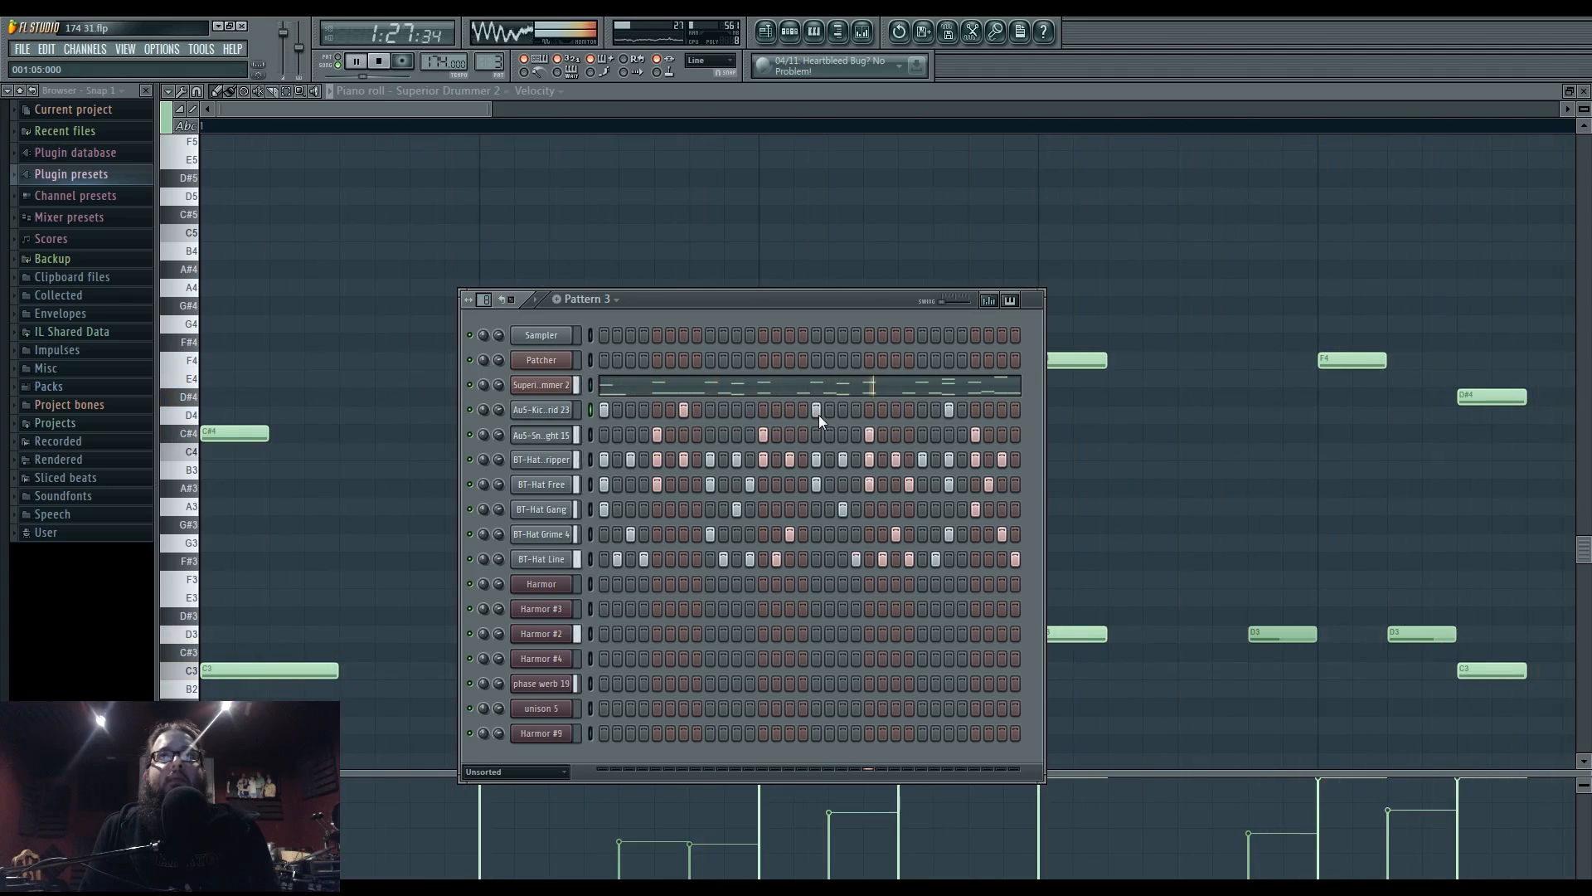
click(893, 413)
right_click(952, 415)
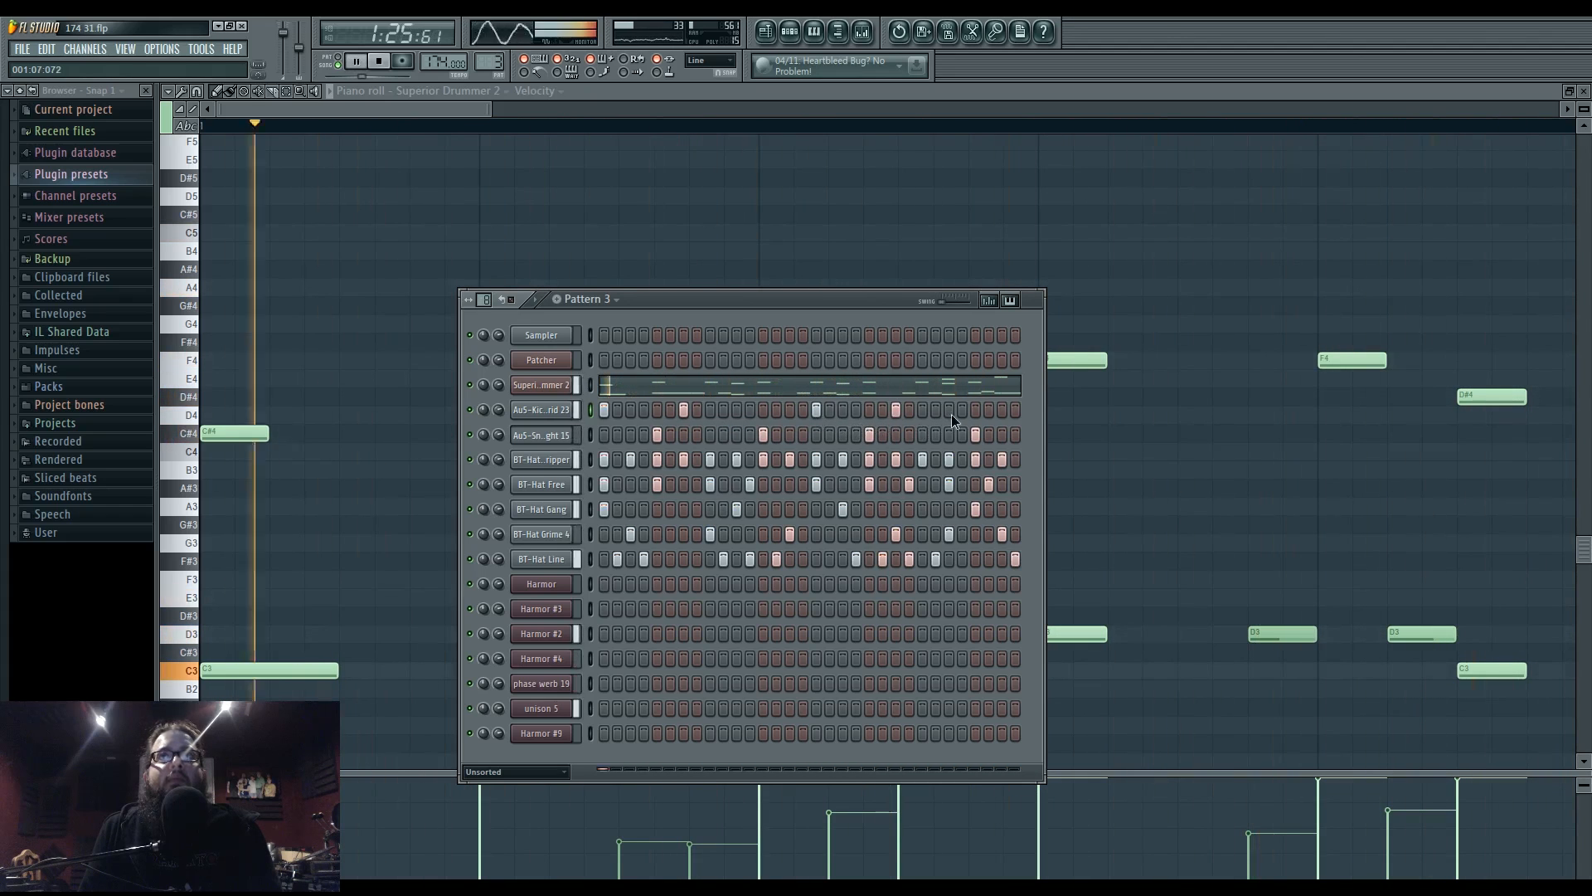
click(962, 413)
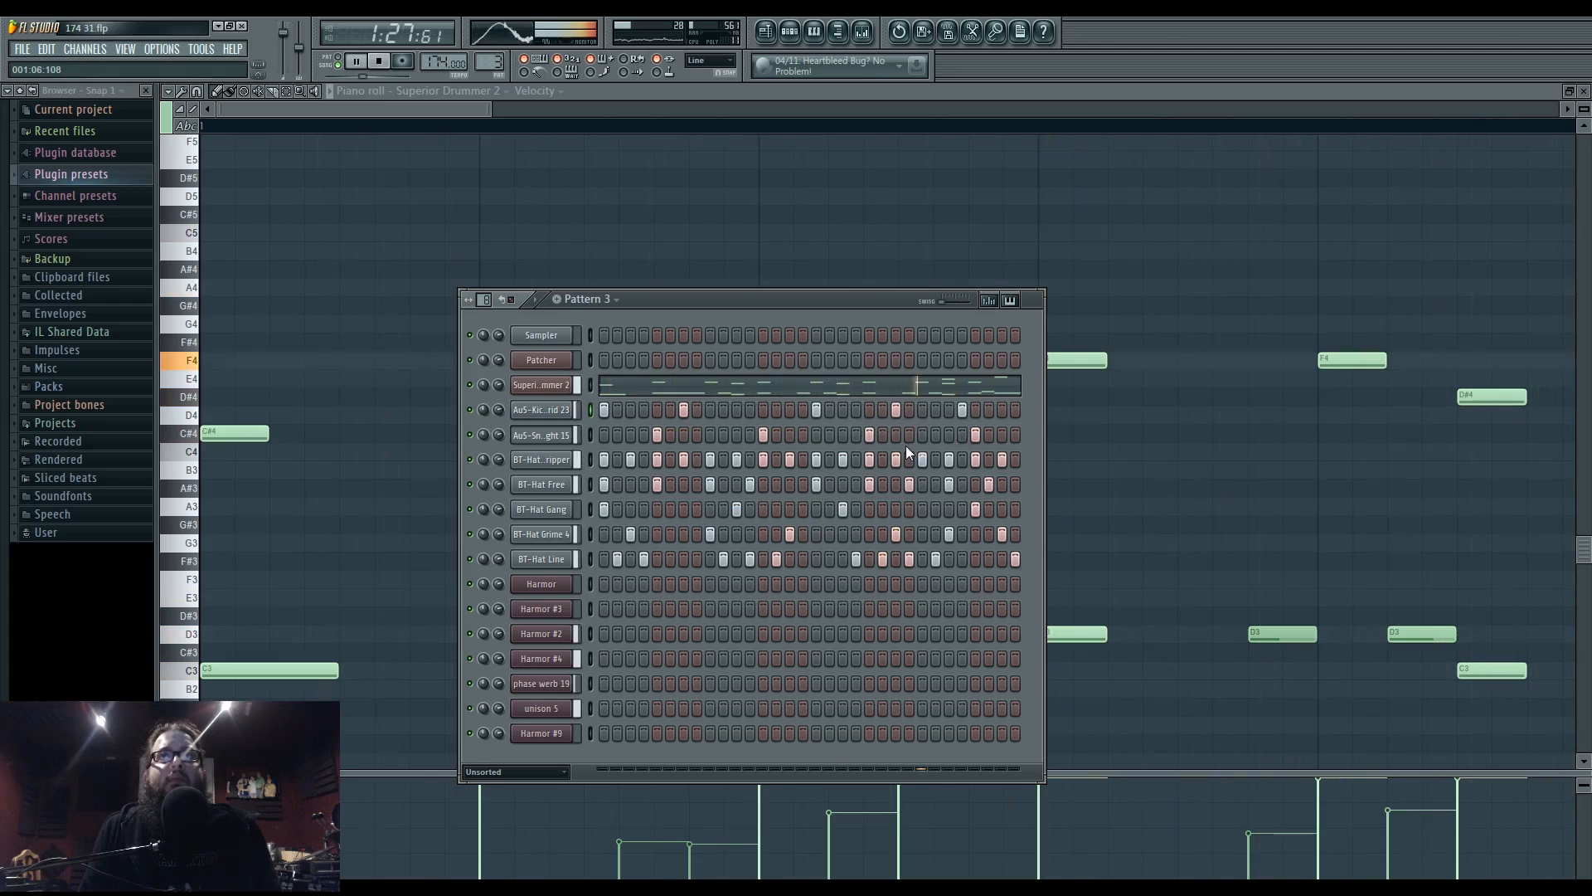
click(803, 410)
click(803, 409)
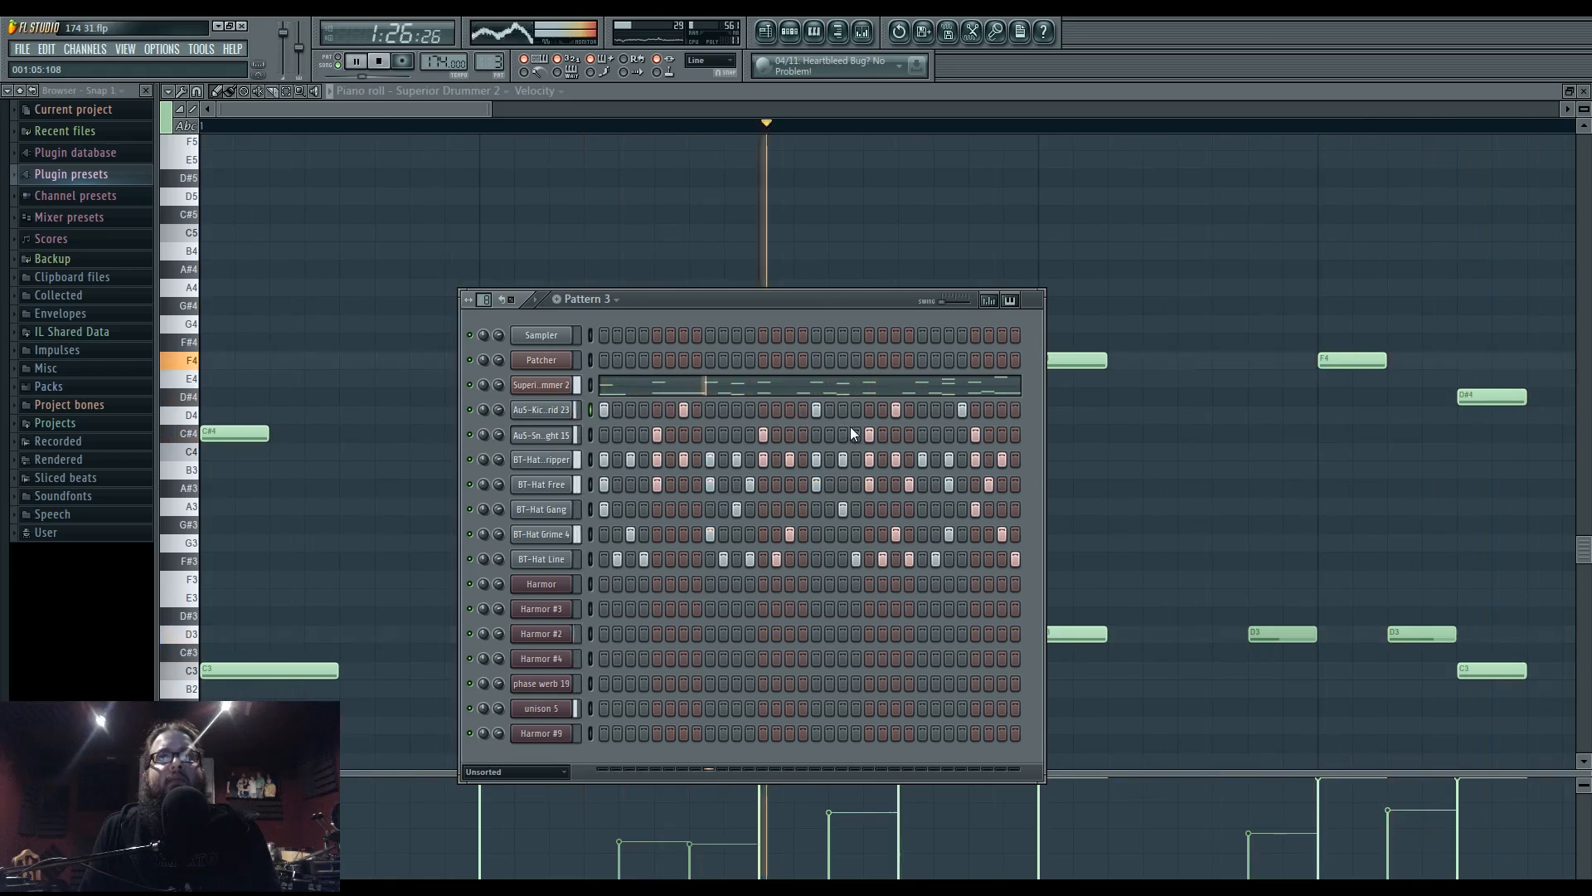
- Replace a Pattern 3 snare hit with a kick, then return to the playlist and stop playback
click(765, 435)
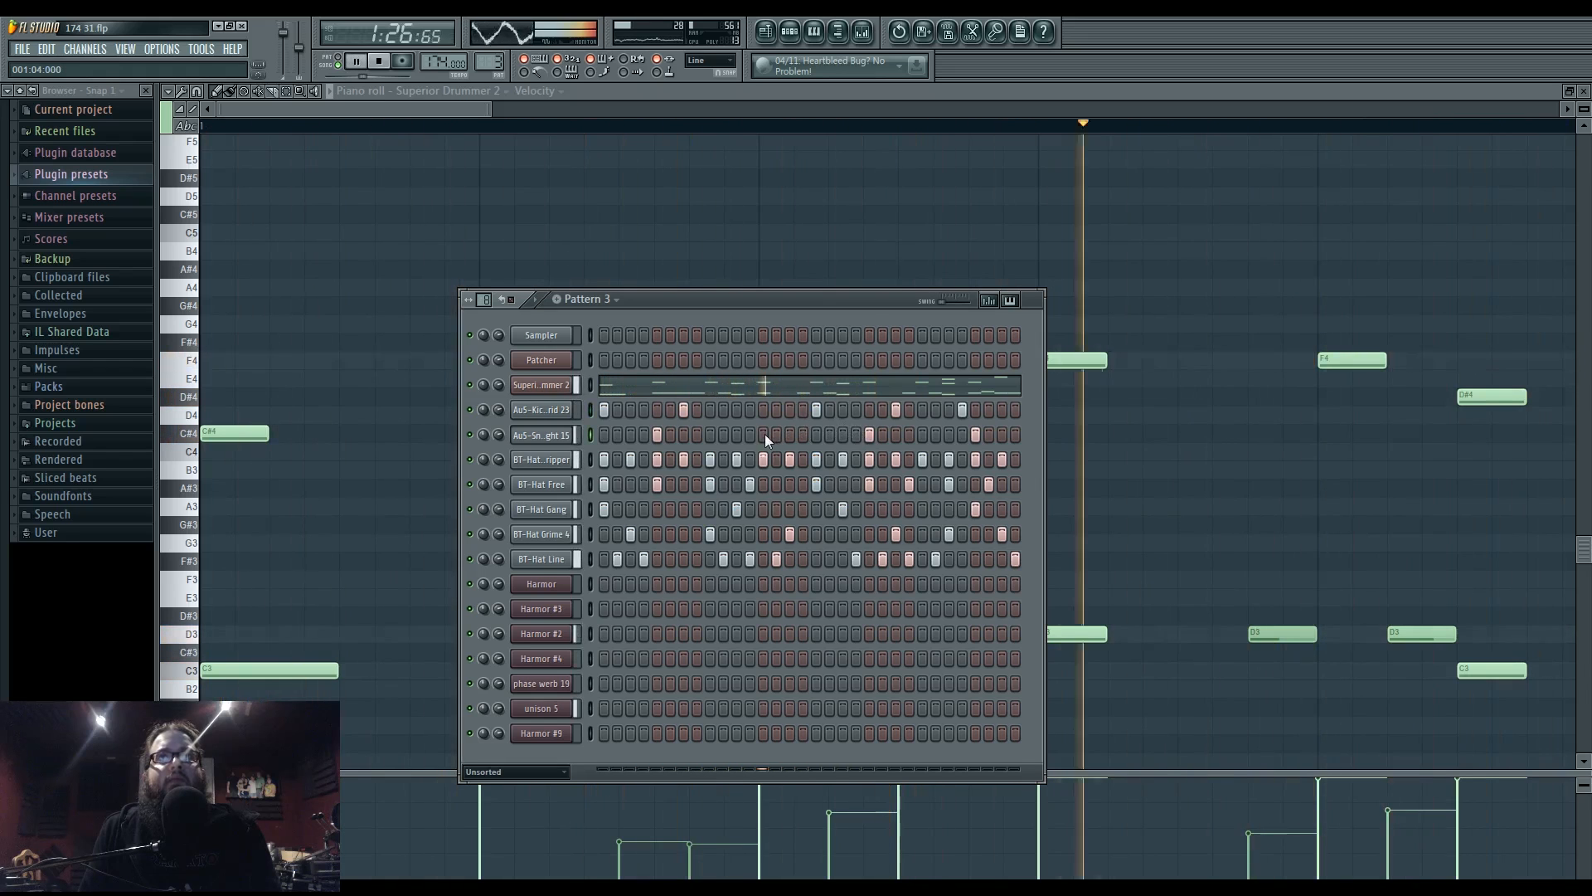
click(764, 434)
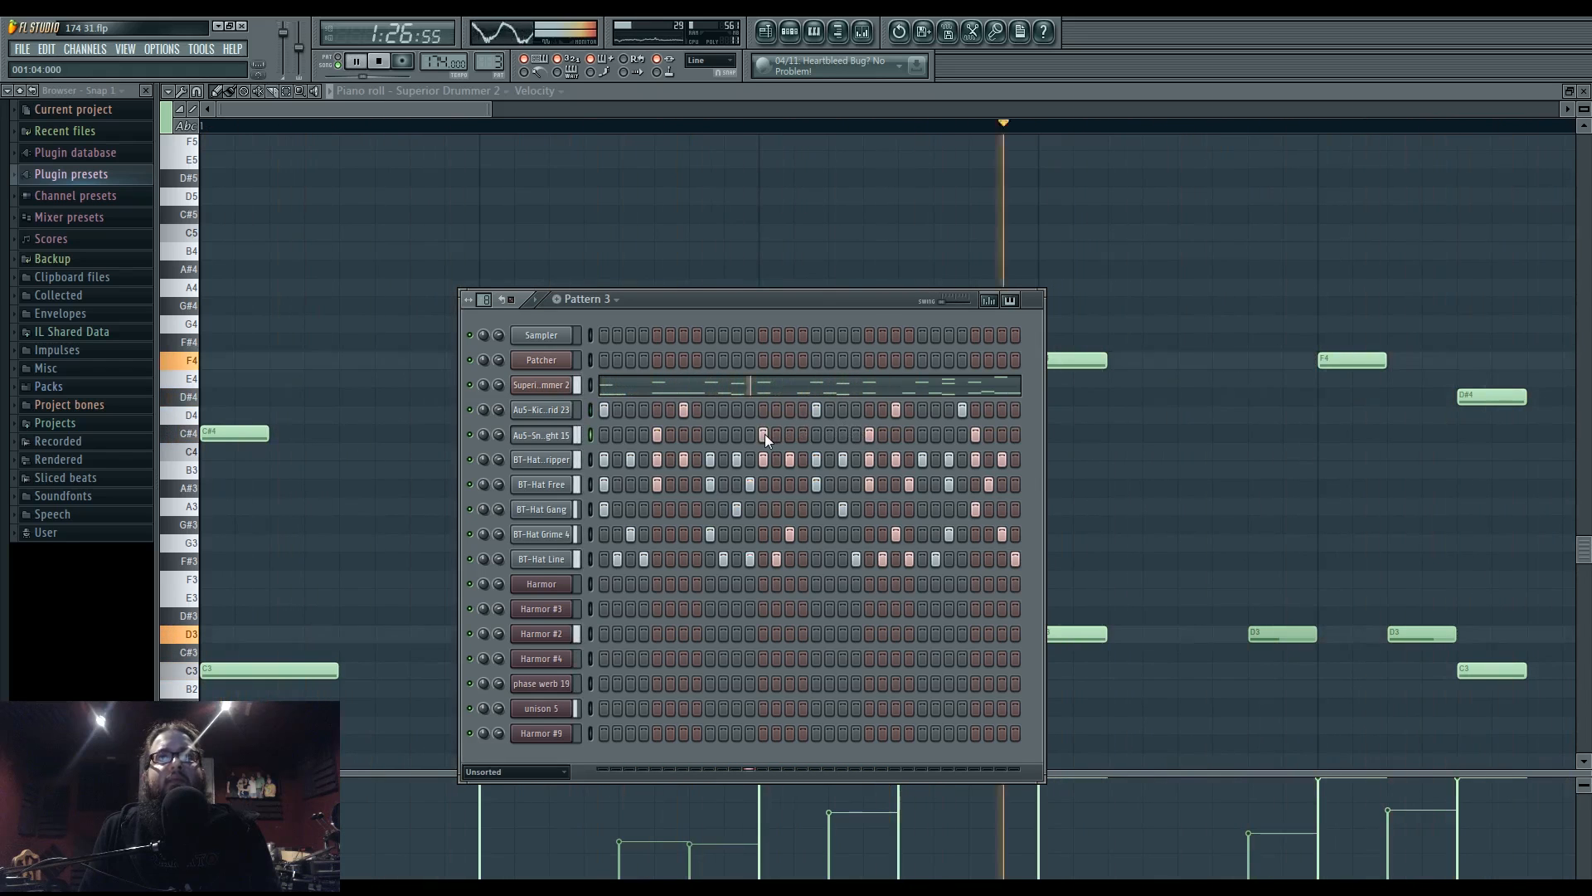
click(737, 435)
click(764, 434)
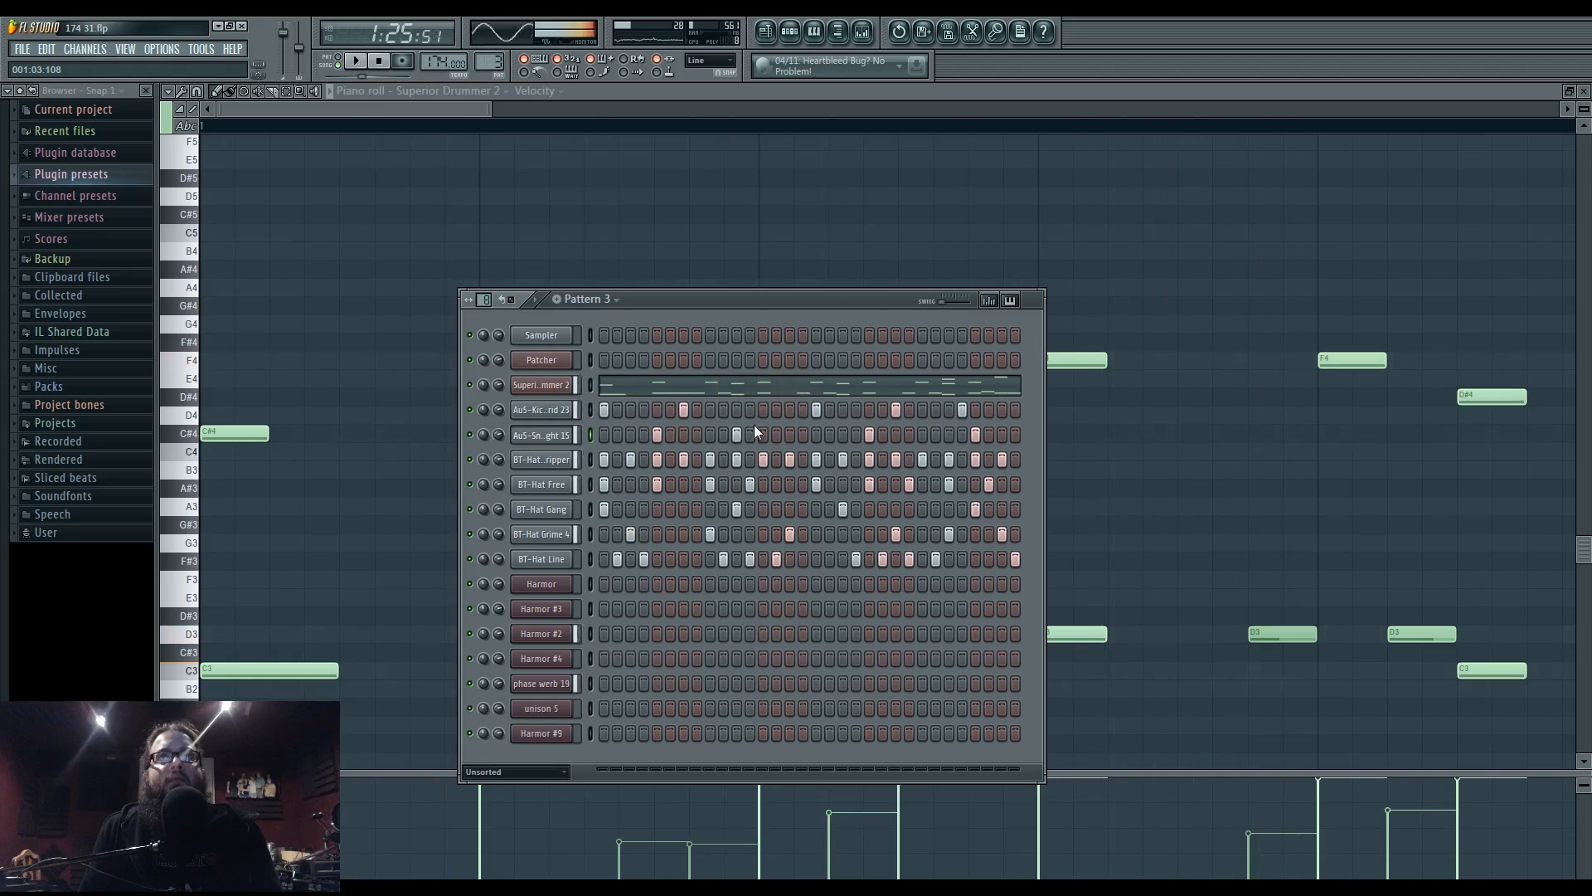
click(761, 409)
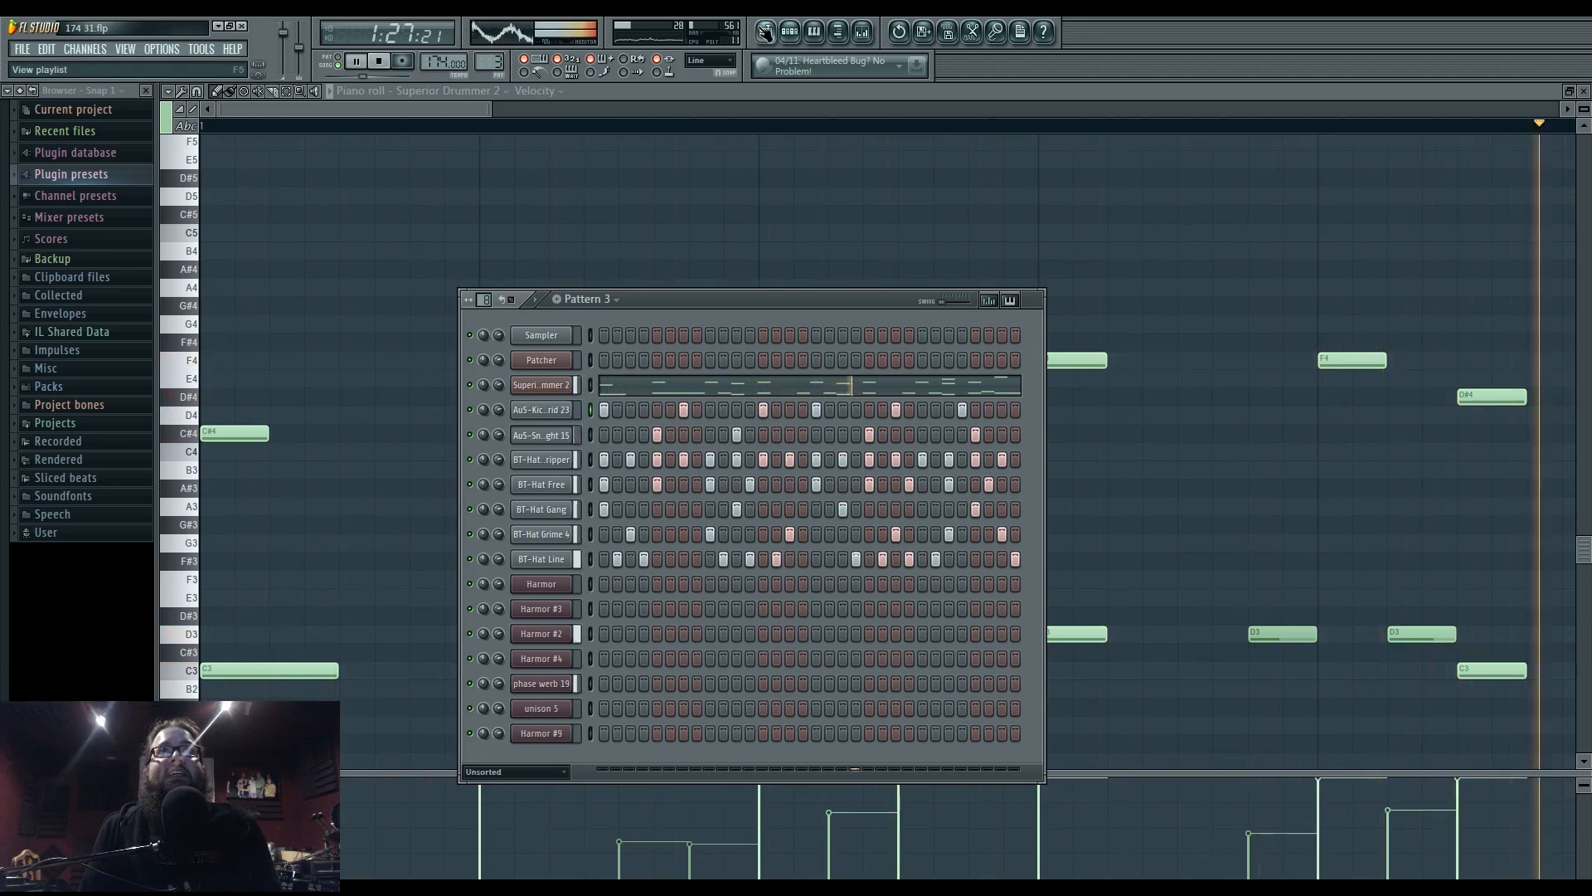
click(765, 33)
key(space)
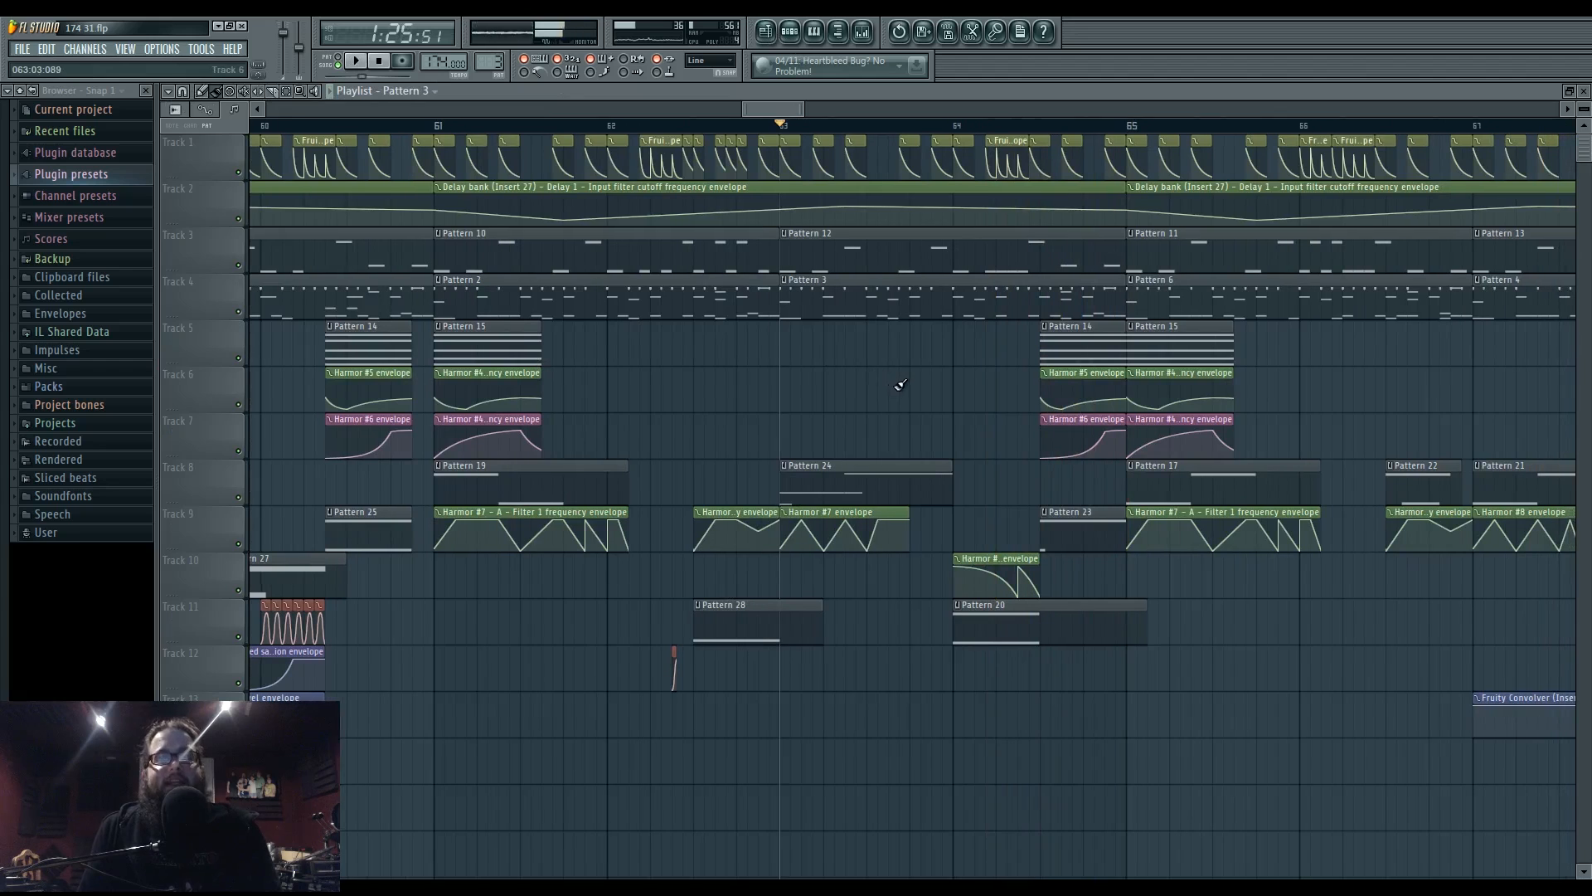
- With the song playing, switch Pattern 3's drum step back from the kick to Au5-Snare
key(space)
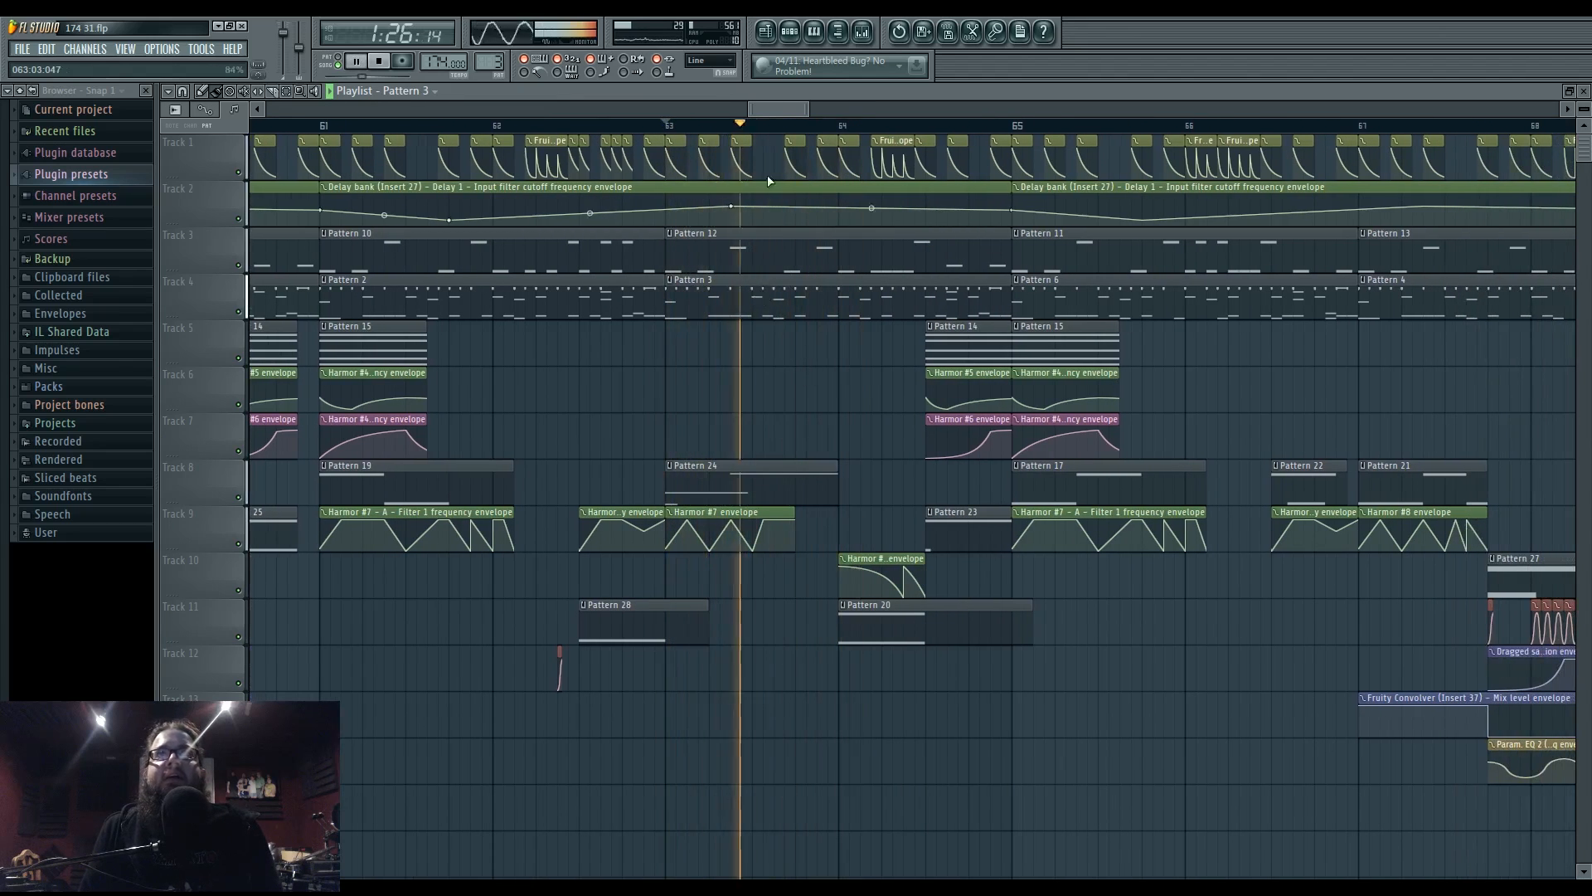
click(790, 32)
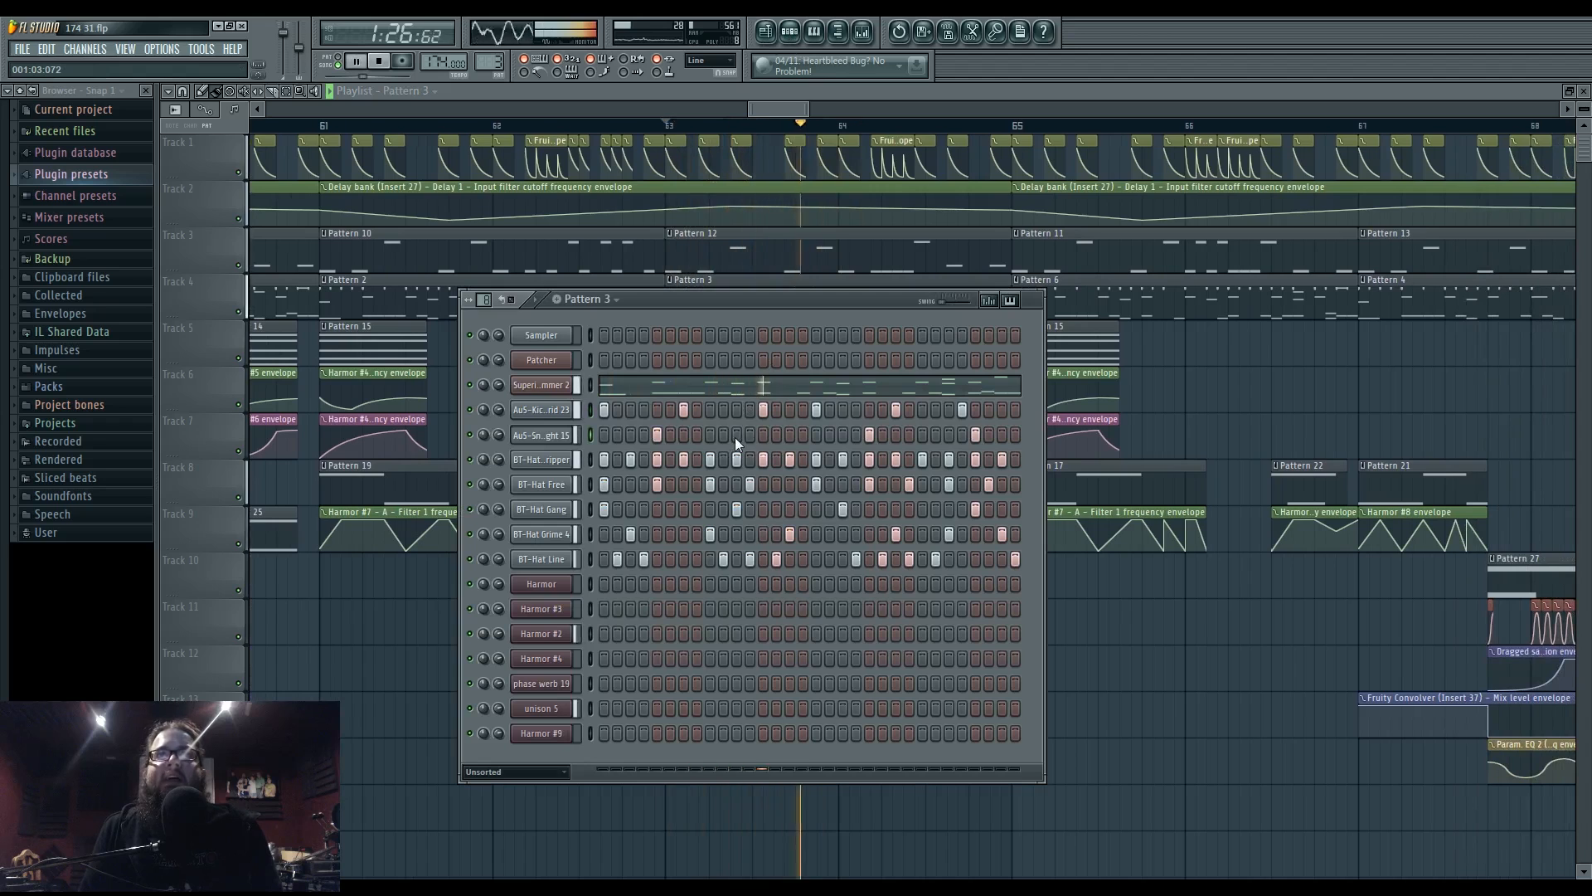
click(763, 435)
click(764, 410)
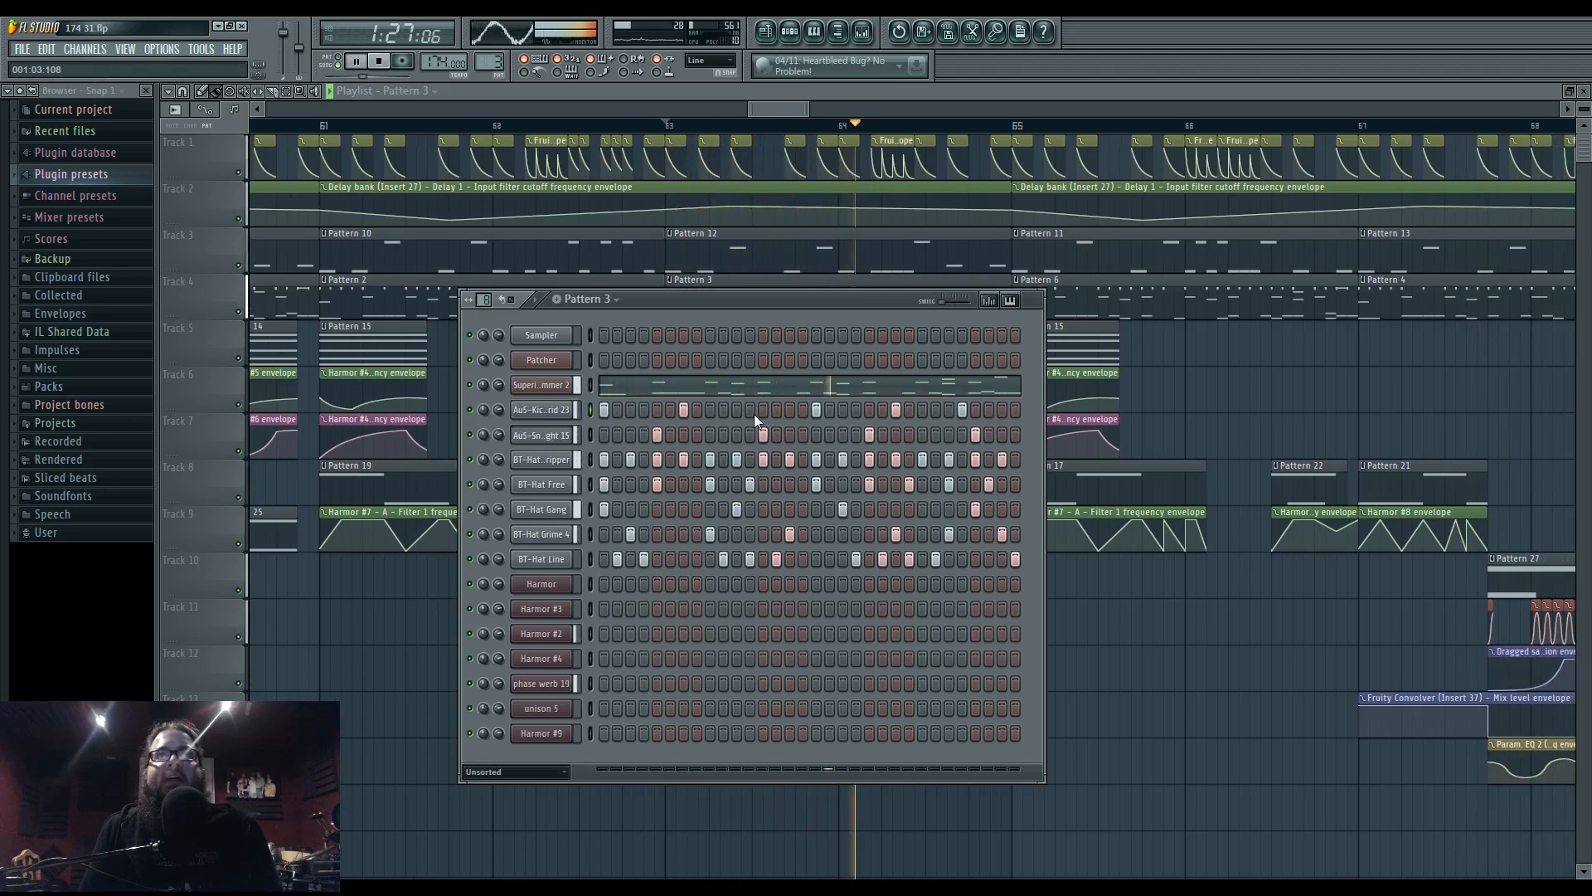
click(768, 33)
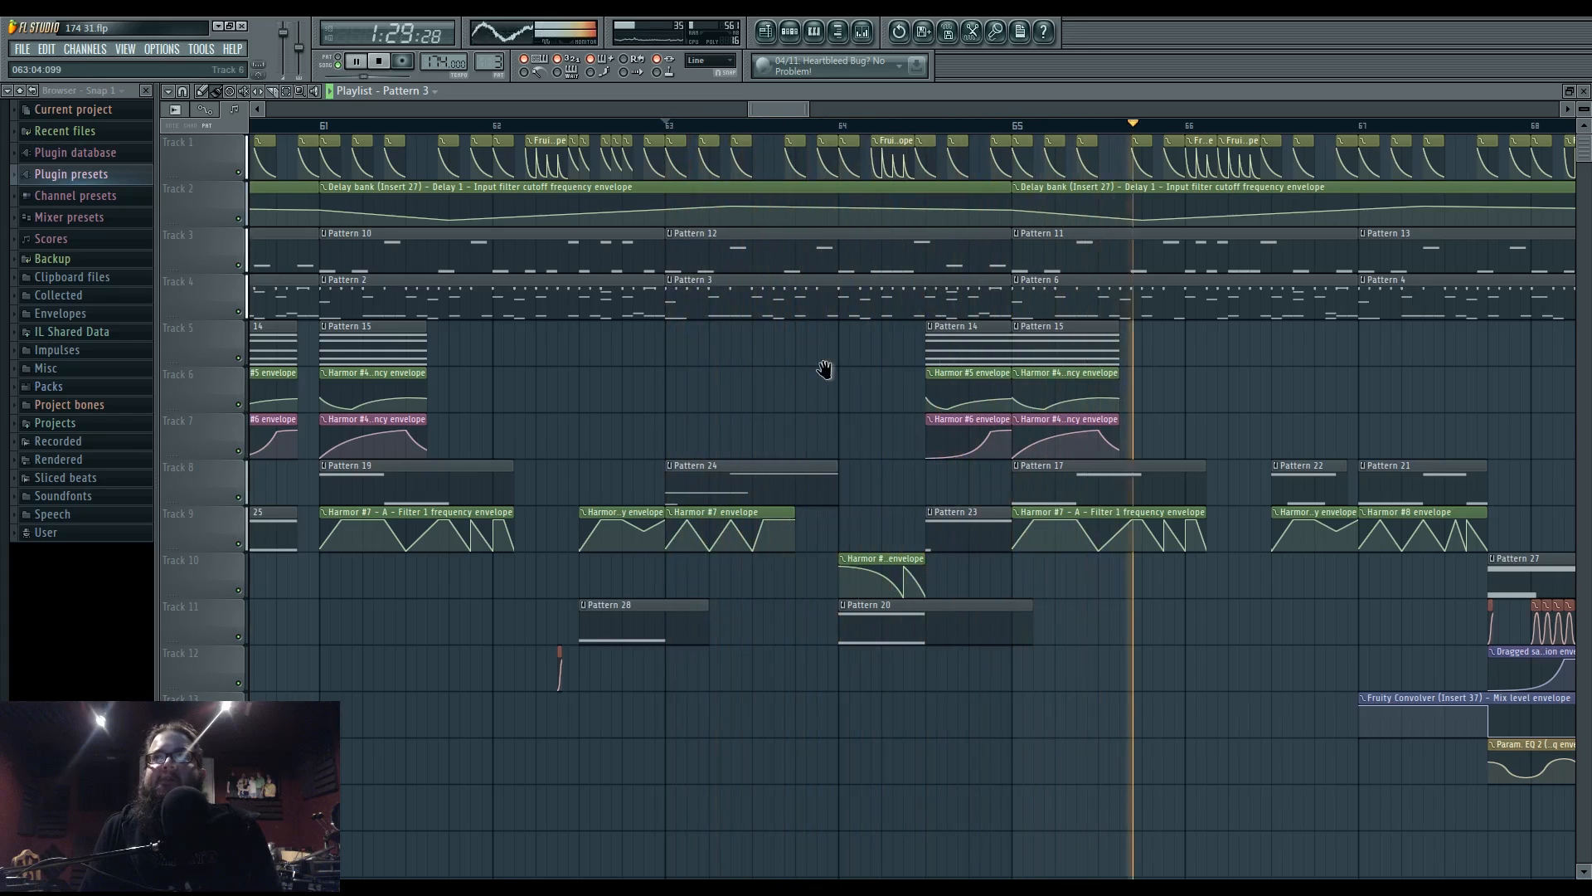
- Replay the song's ending from bar 65 and bring up the Pattern 25 clip's options menu
scroll(813, 380, down, 4)
mouse_move(831, 388)
mouse_down()
mouse_move(903, 383)
mouse_move(910, 412)
mouse_move(843, 416)
mouse_up()
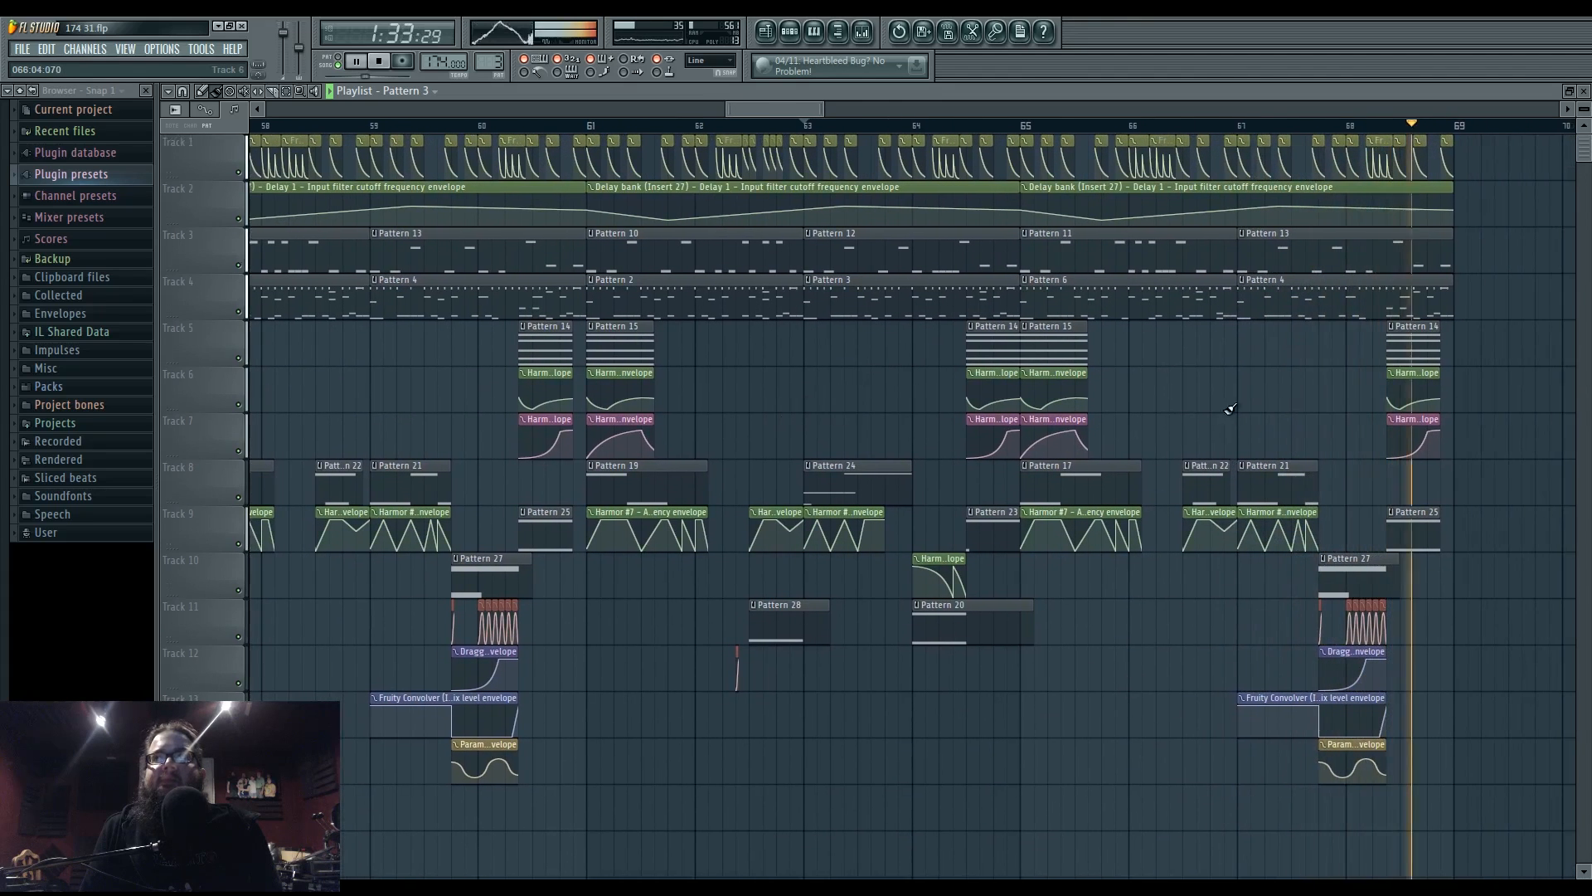
key(space)
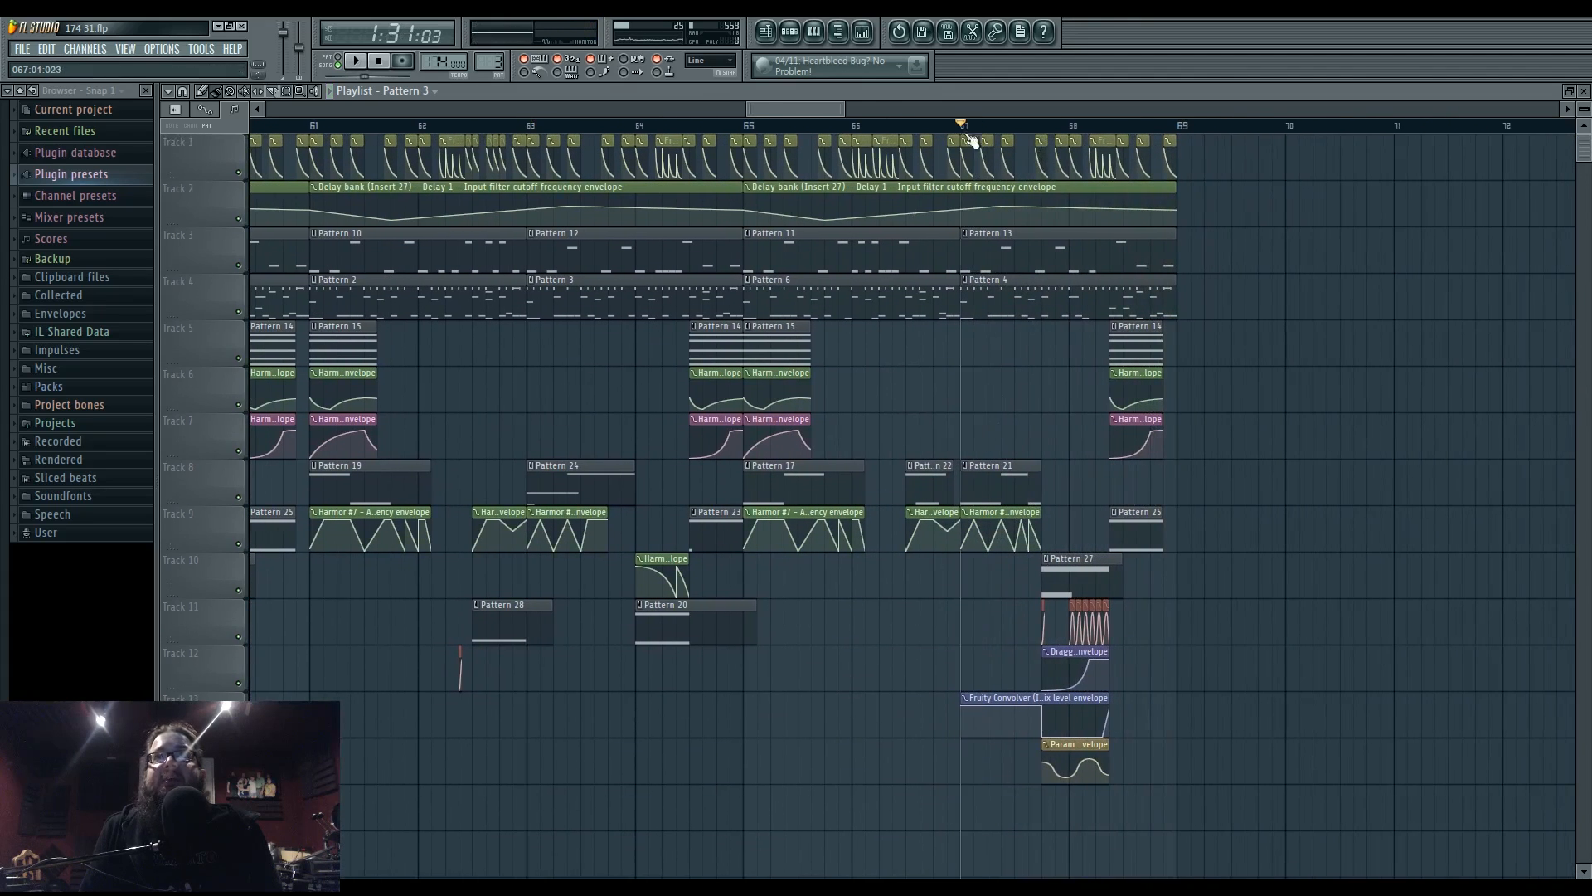
key(space)
scroll(1067, 551, up, 5)
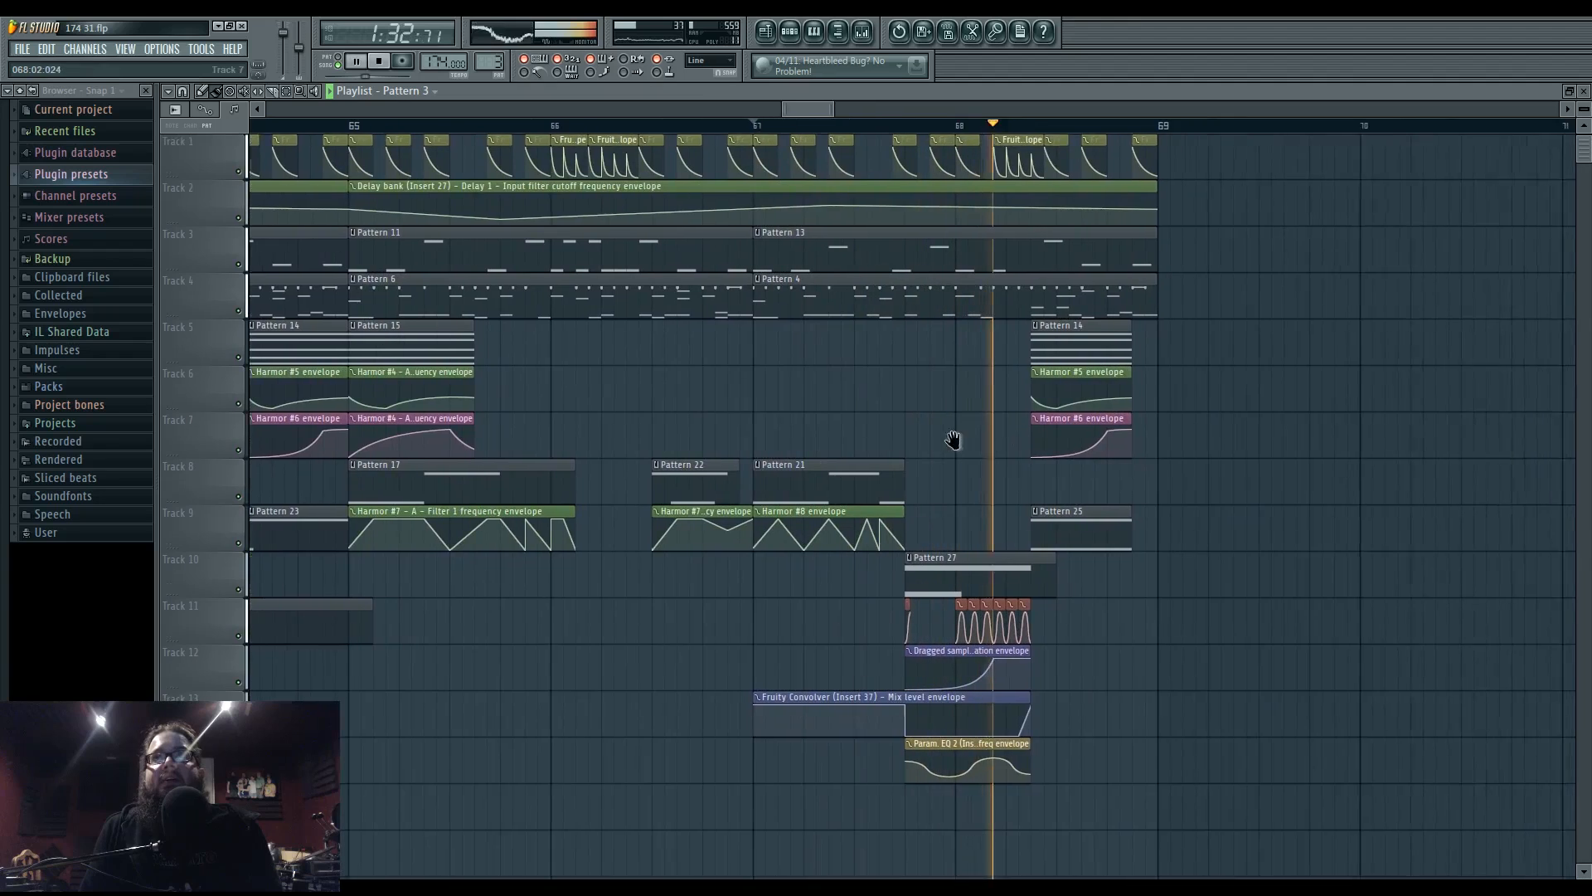
drag(953, 440, 894, 438)
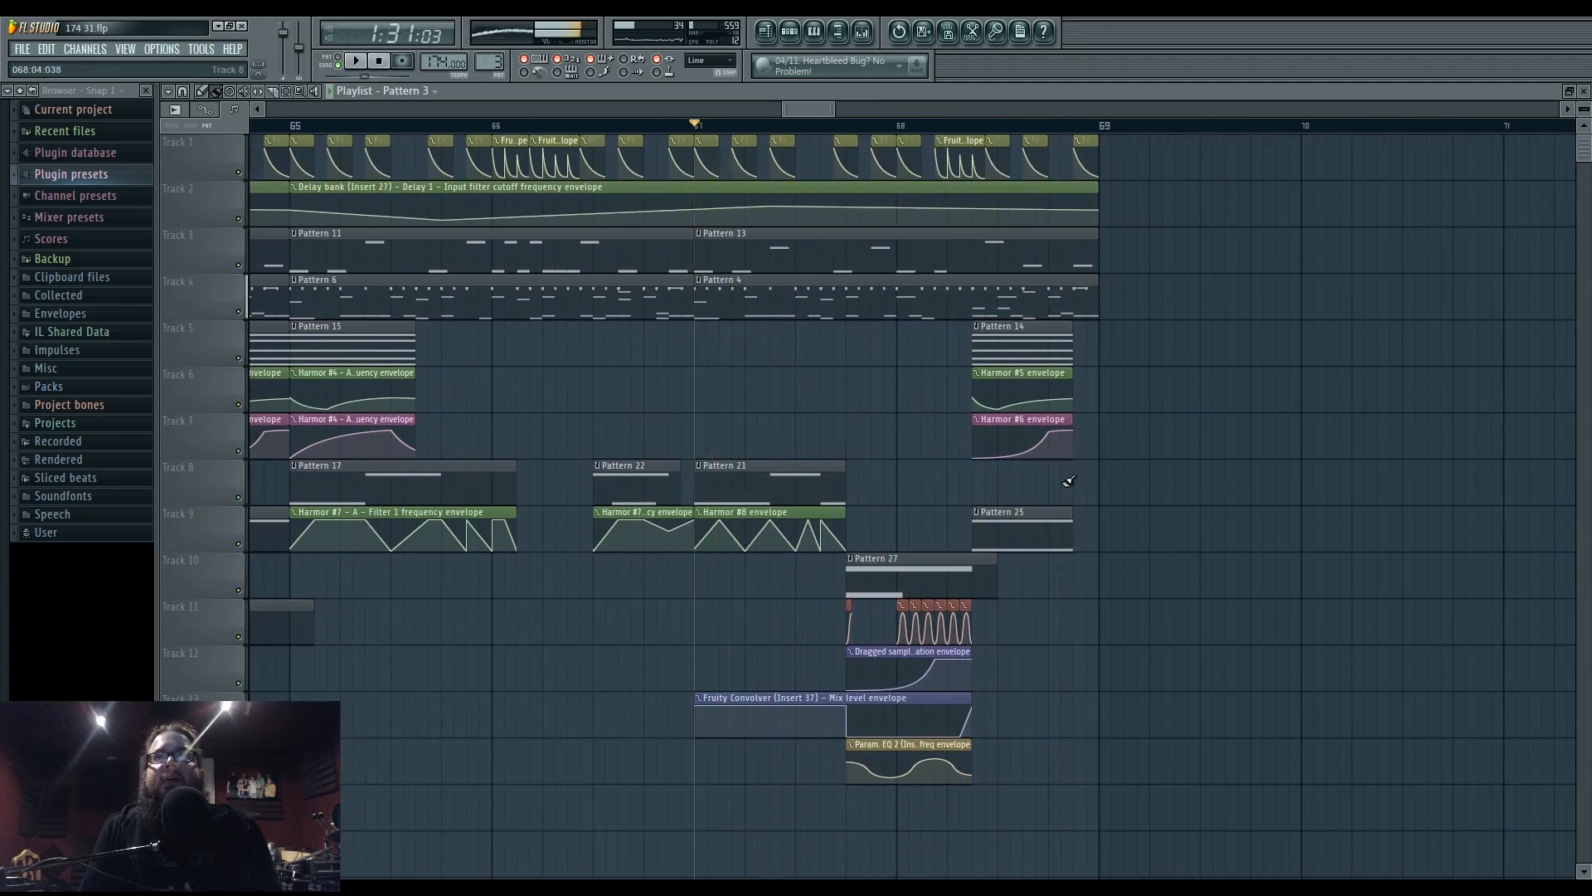
click(983, 513)
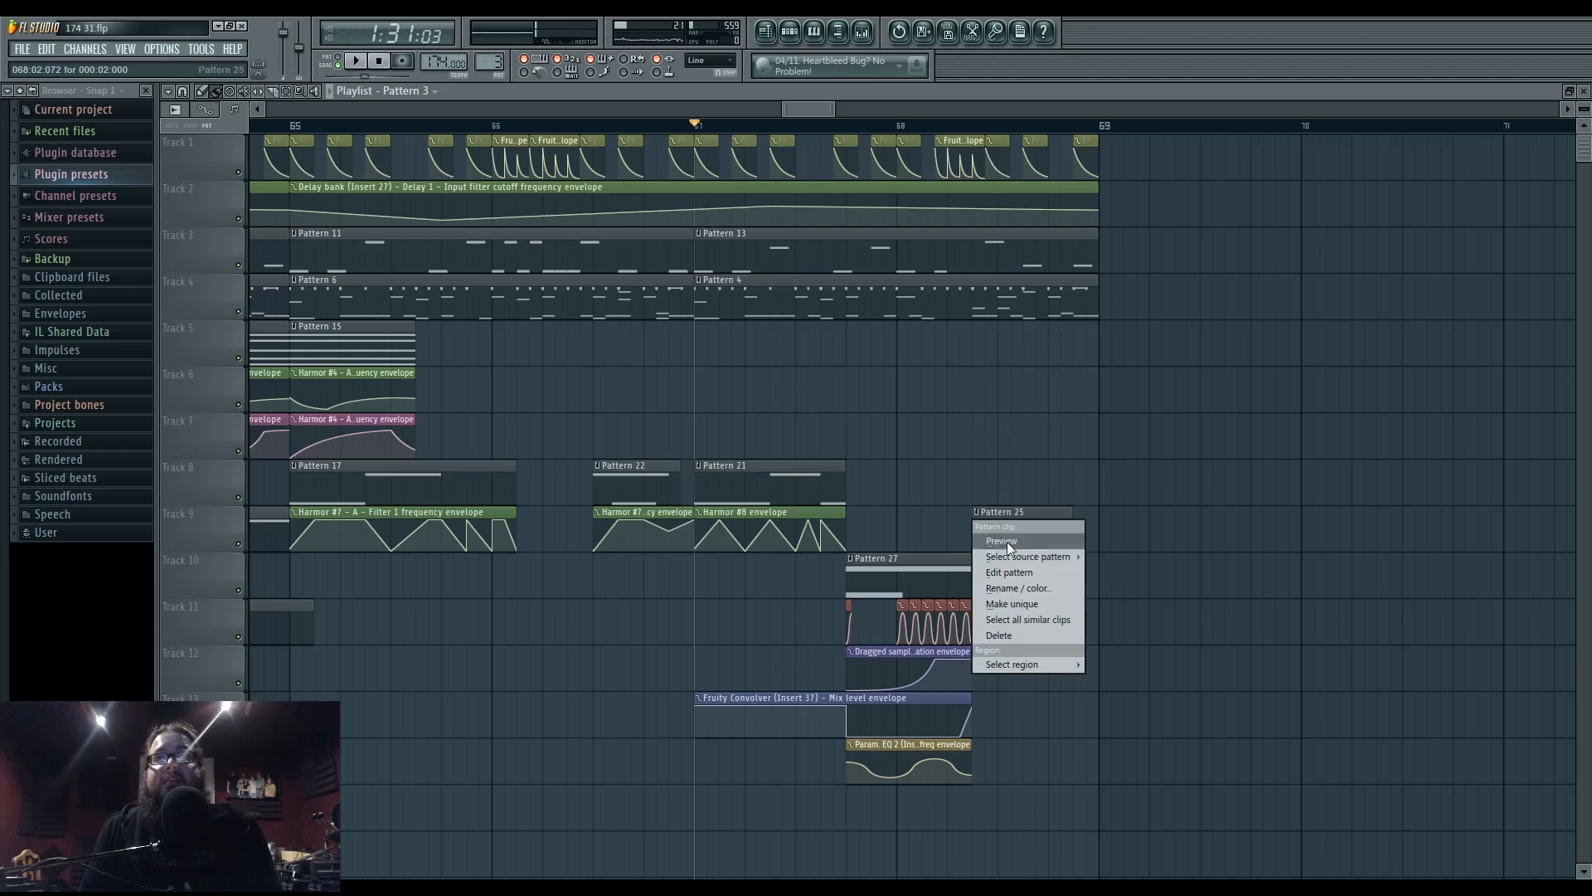
- Make the Pattern 25 clip unique as Pattern 26 and play its notes in the piano roll
click(1005, 606)
double_click(1078, 528)
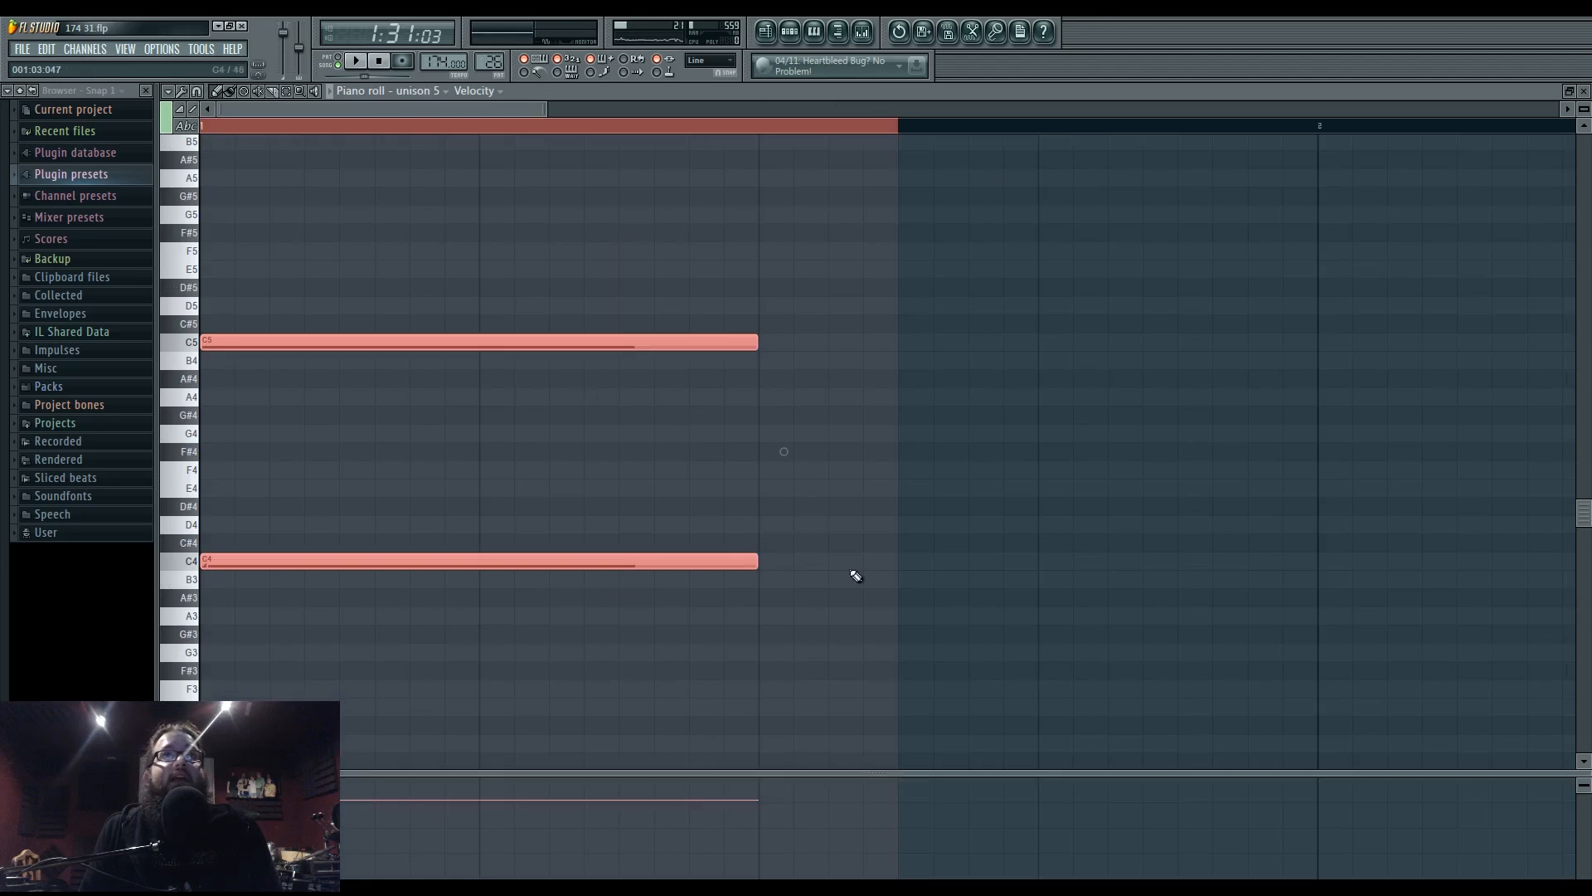
scroll(879, 376, up, 1)
scroll(1279, 490, down, 1)
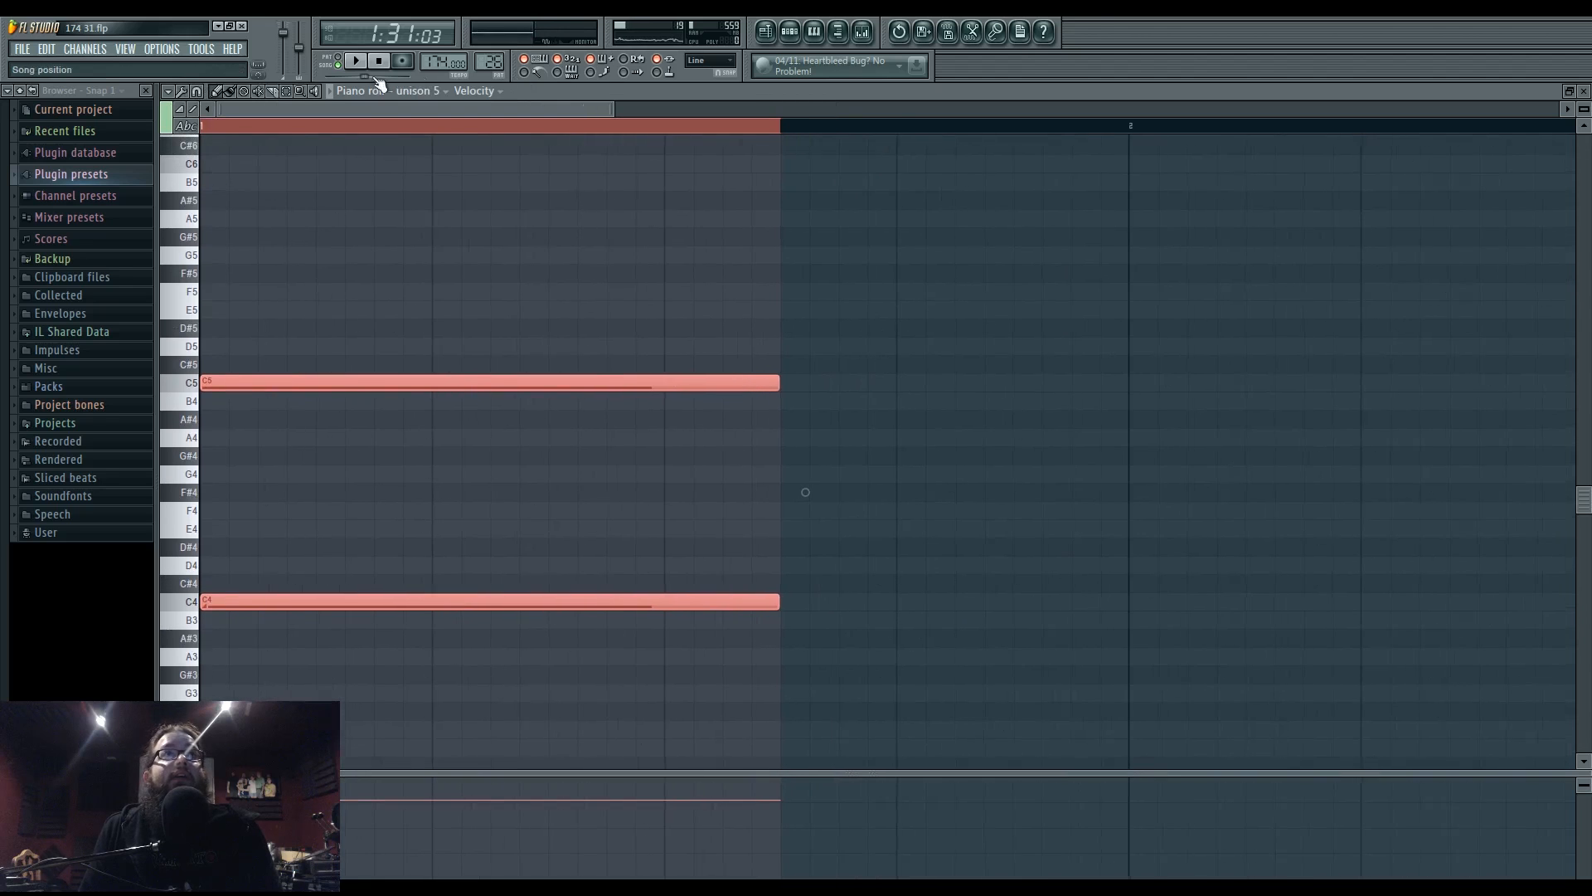
click(356, 63)
- Add a short F6 note and a short A#4 note to the unison 5 part
click(362, 452)
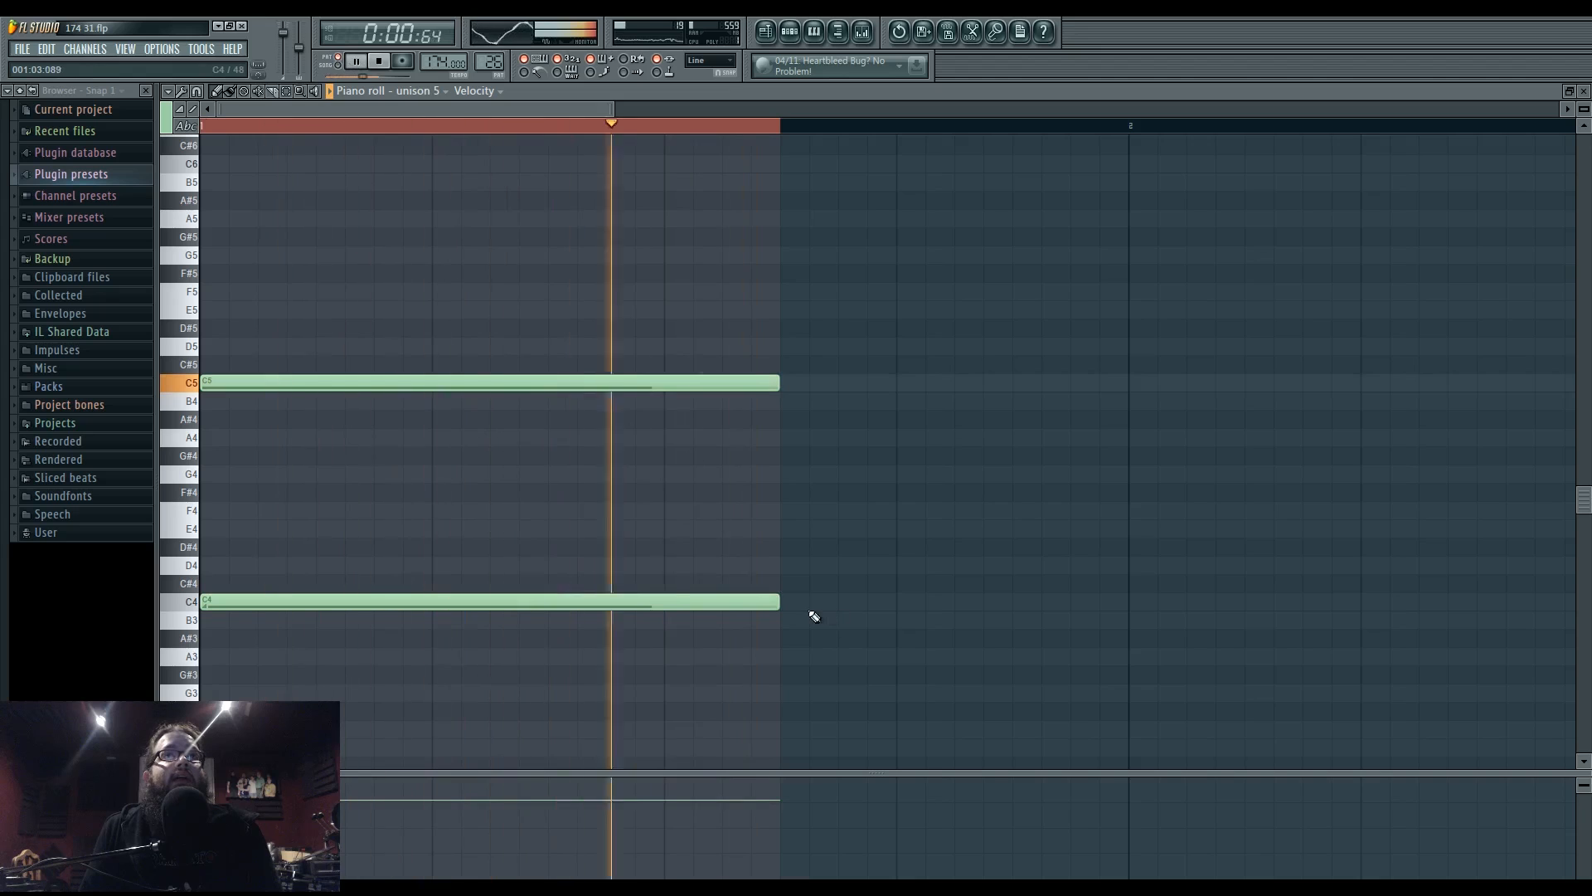
drag(777, 605, 314, 605)
scroll(426, 246, up, 3)
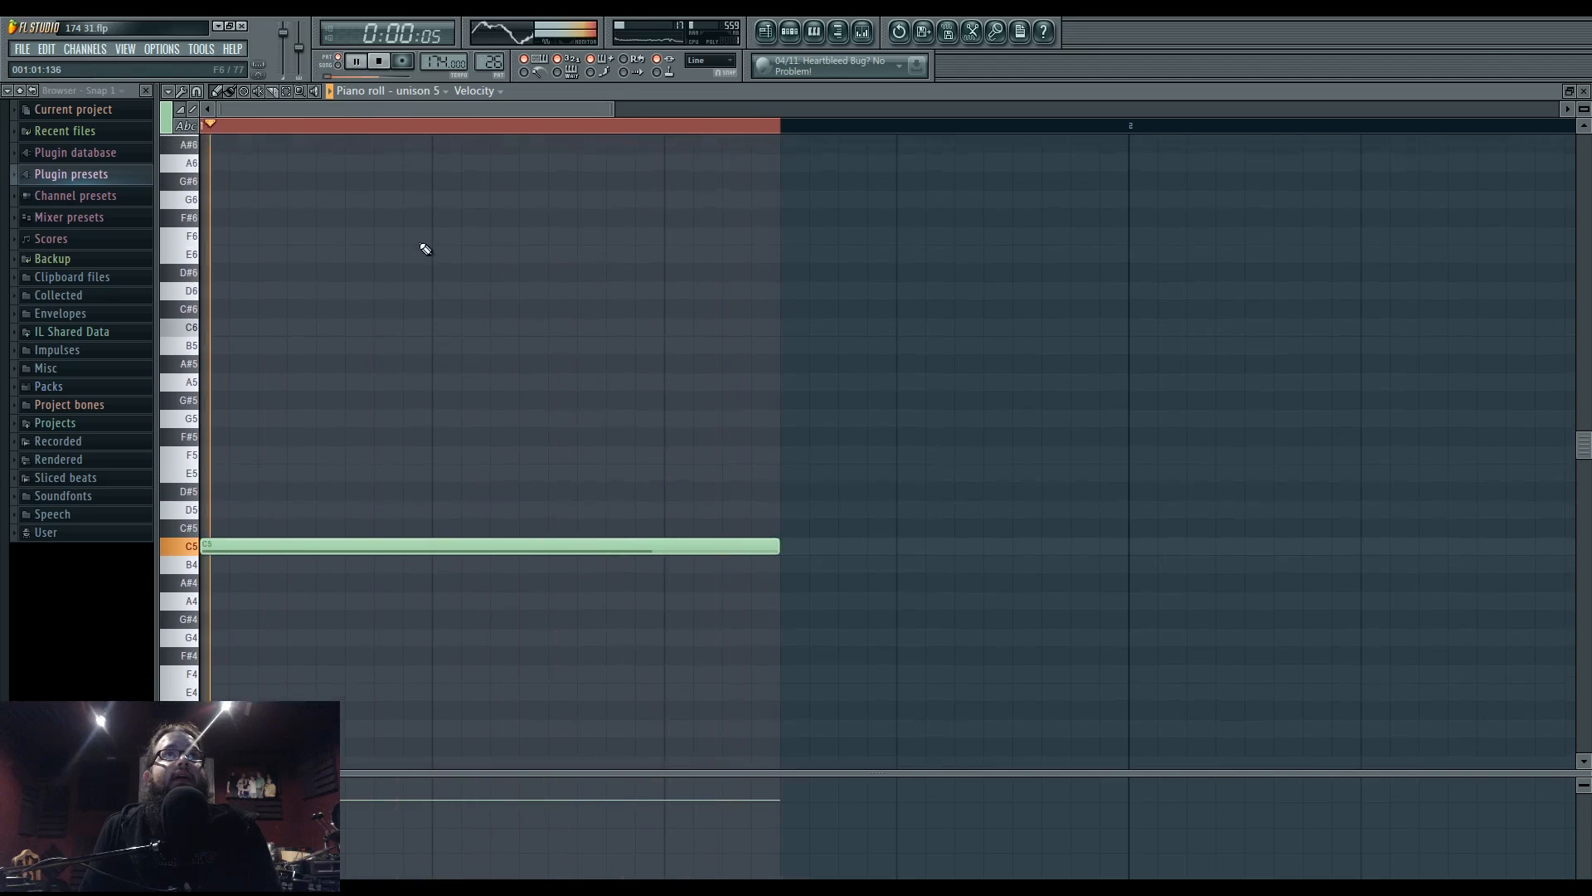
click(465, 237)
drag(546, 237, 518, 237)
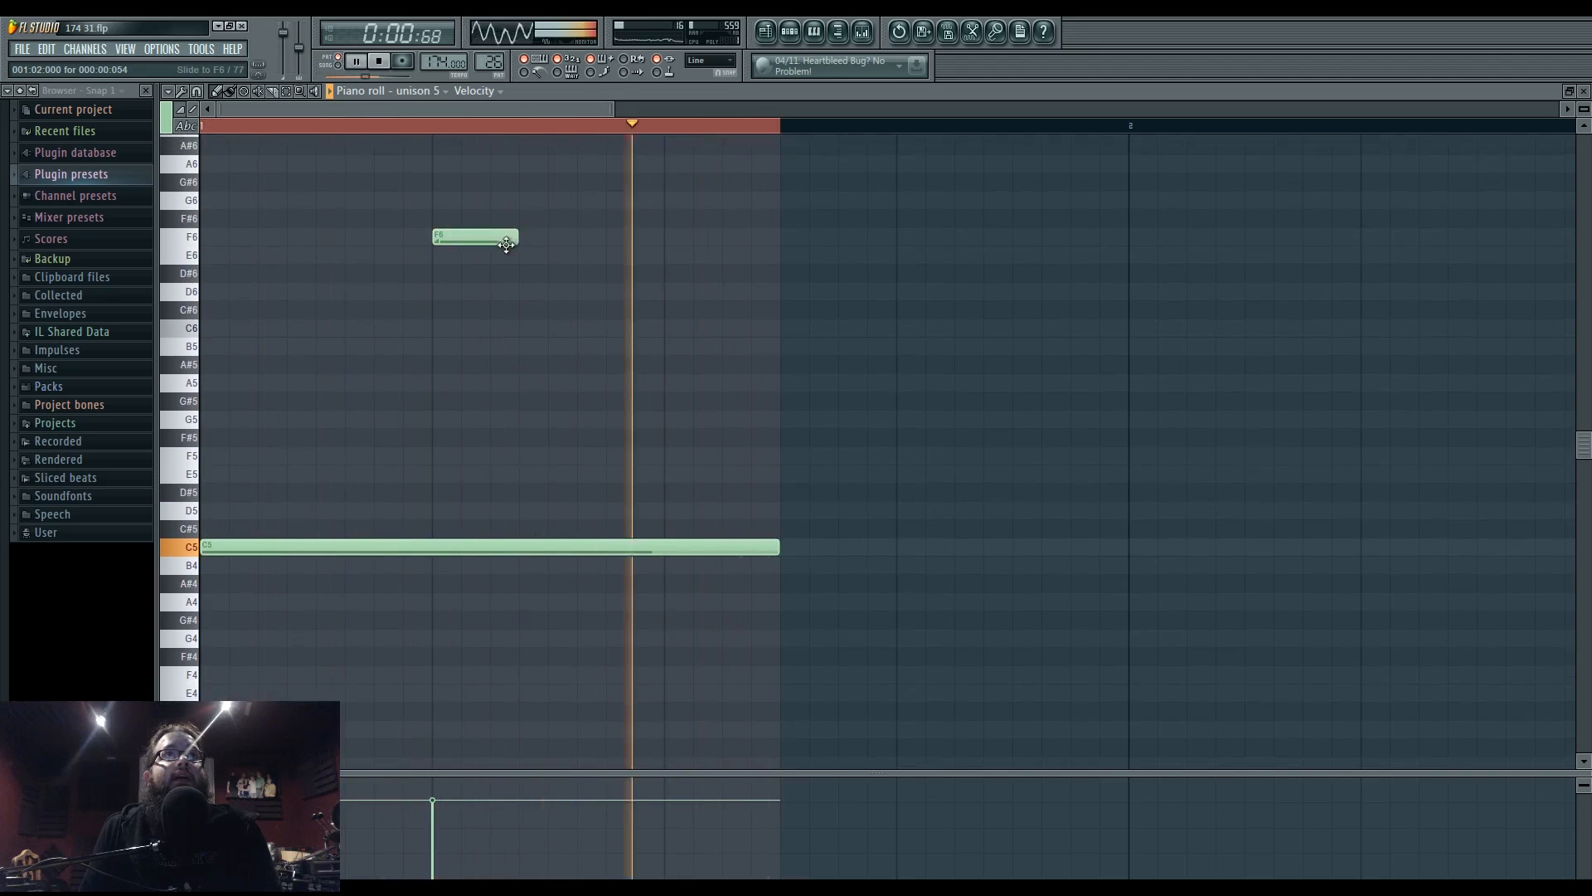
click(548, 511)
drag(604, 511, 578, 574)
- Back in the Playlist, make the Pattern 28 clip unique as Pattern 29 and open its notes
click(769, 35)
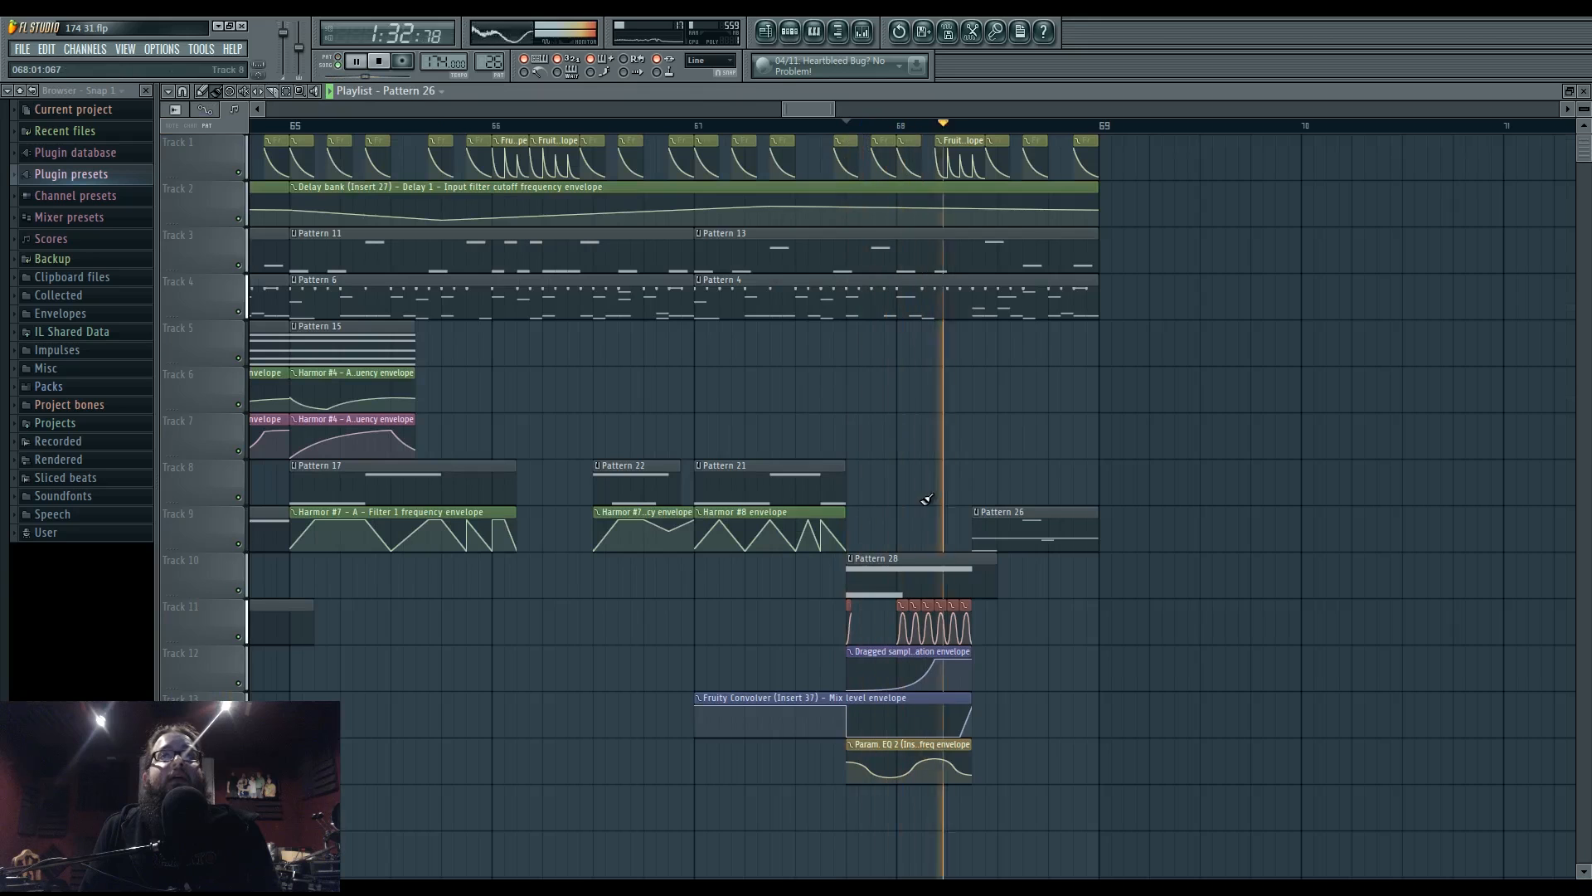
click(849, 558)
click(895, 589)
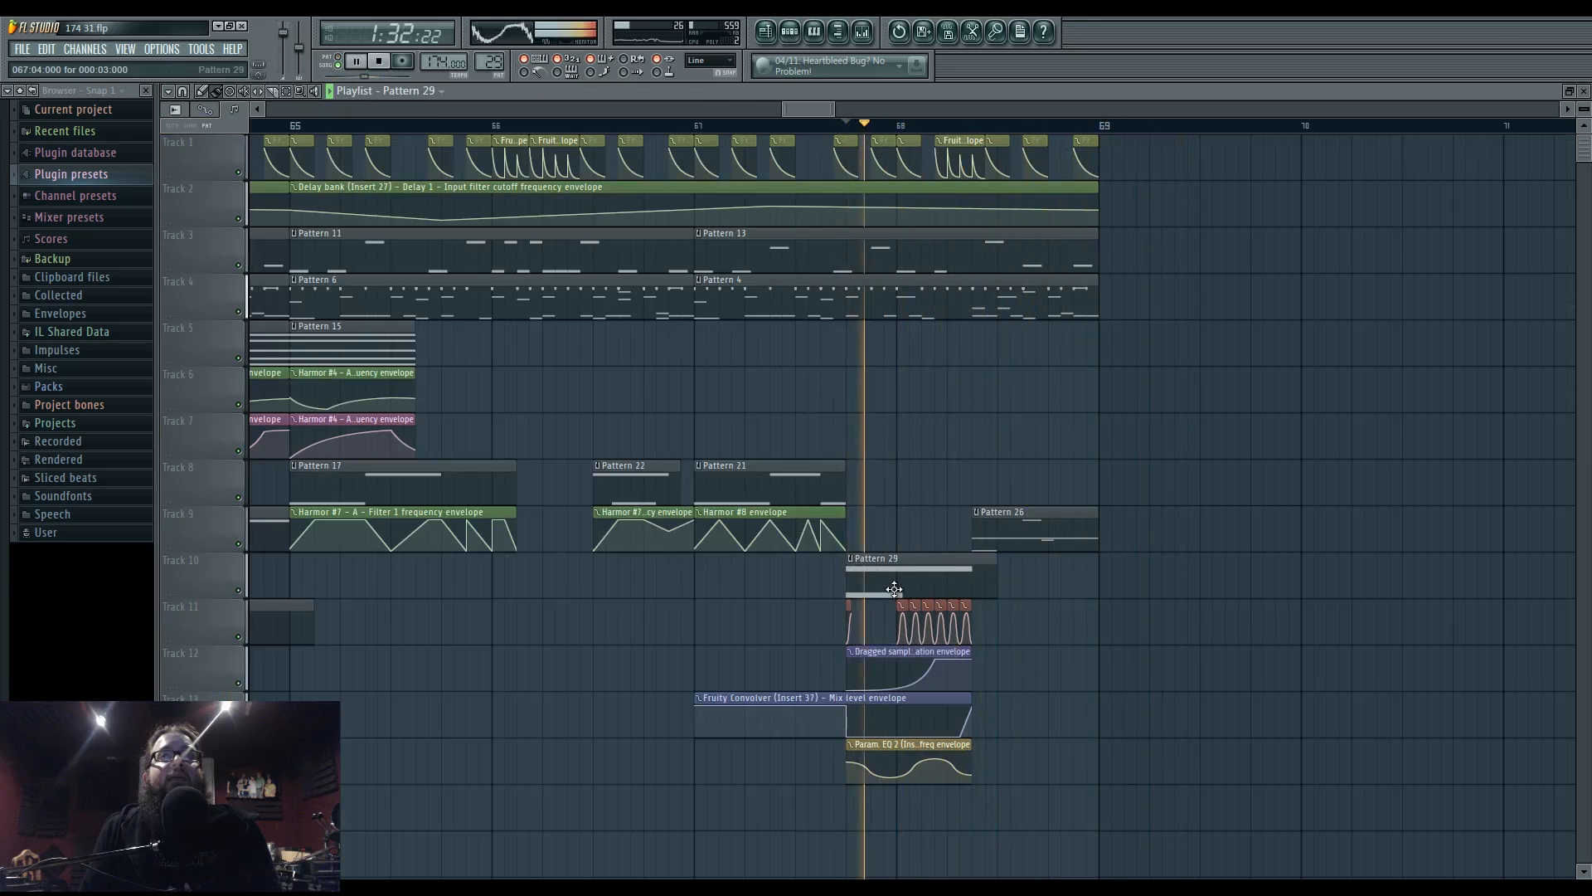
double_click(894, 588)
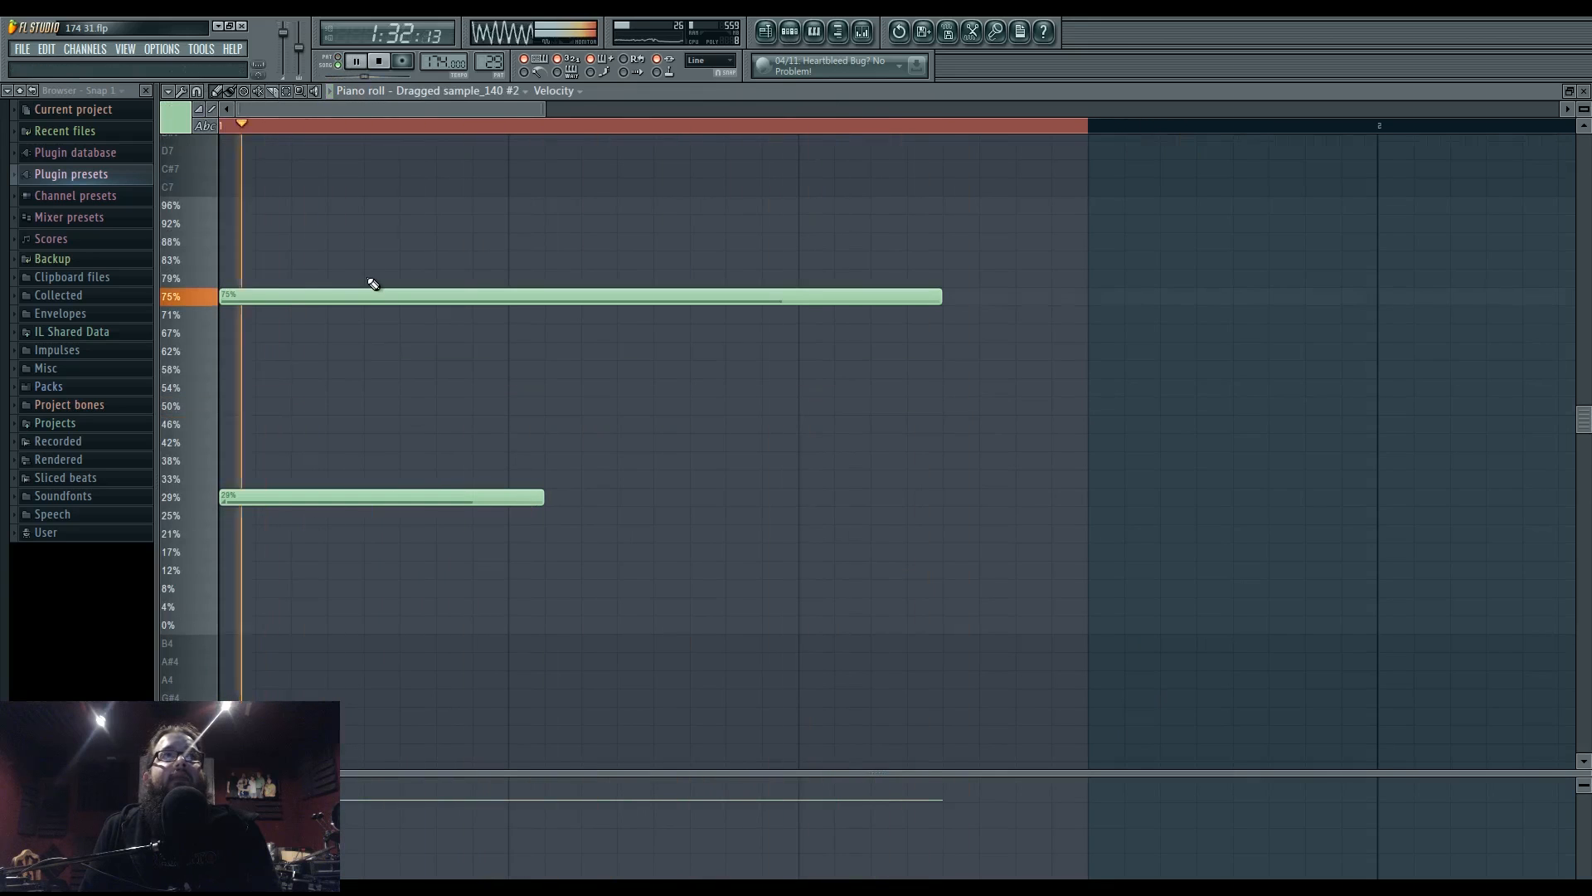
- Replace the low 29% note with a new 50% note, then play the song's ending
right_click(326, 495)
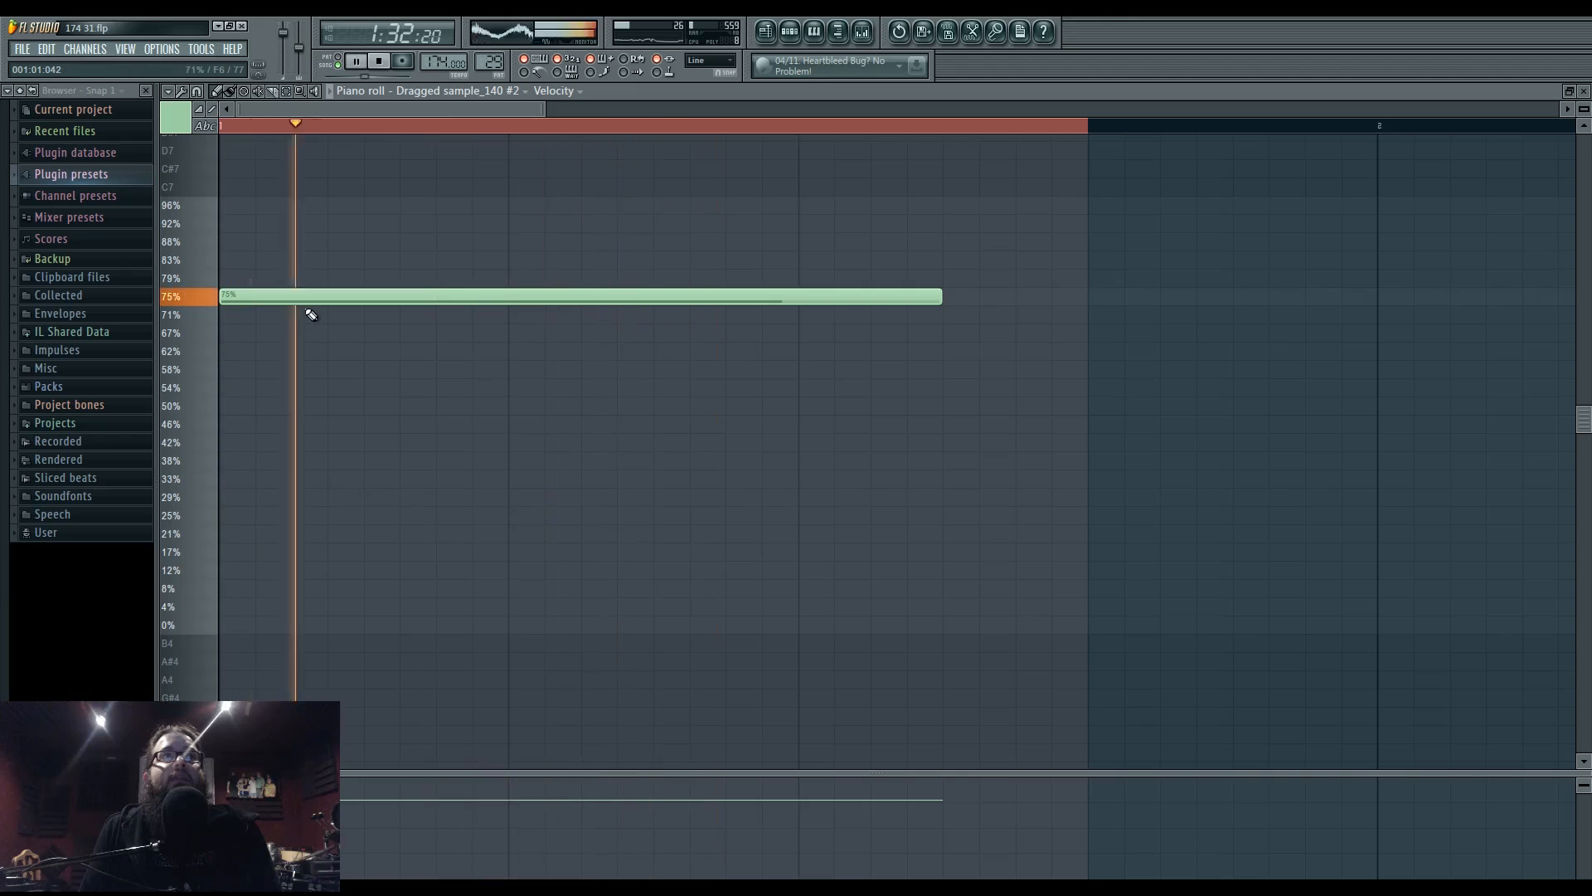
key(space)
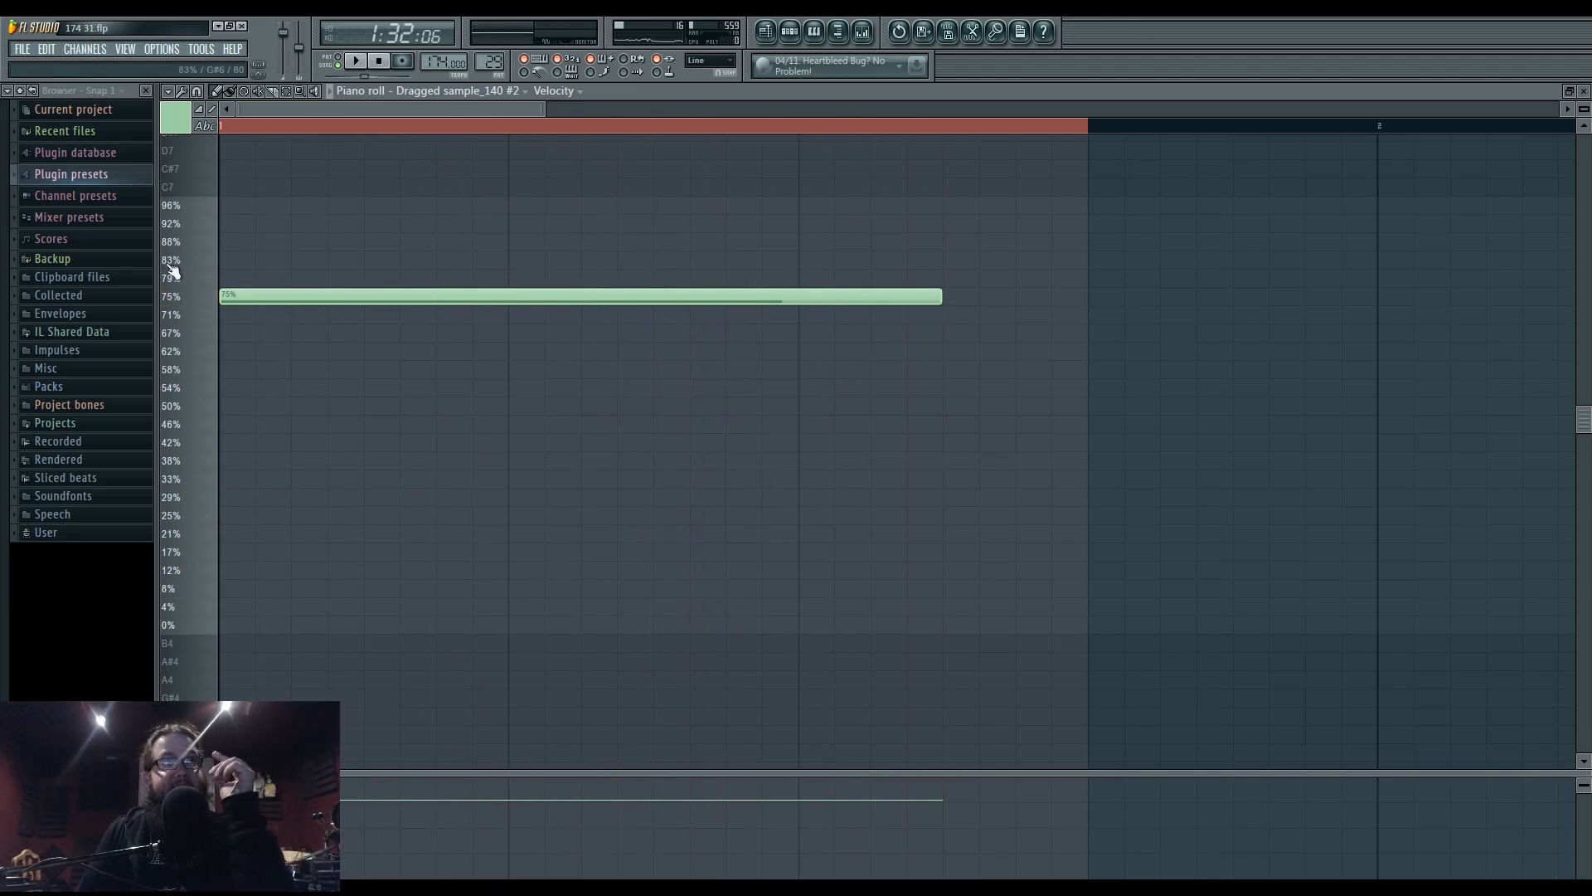
scroll(214, 135, up, 3)
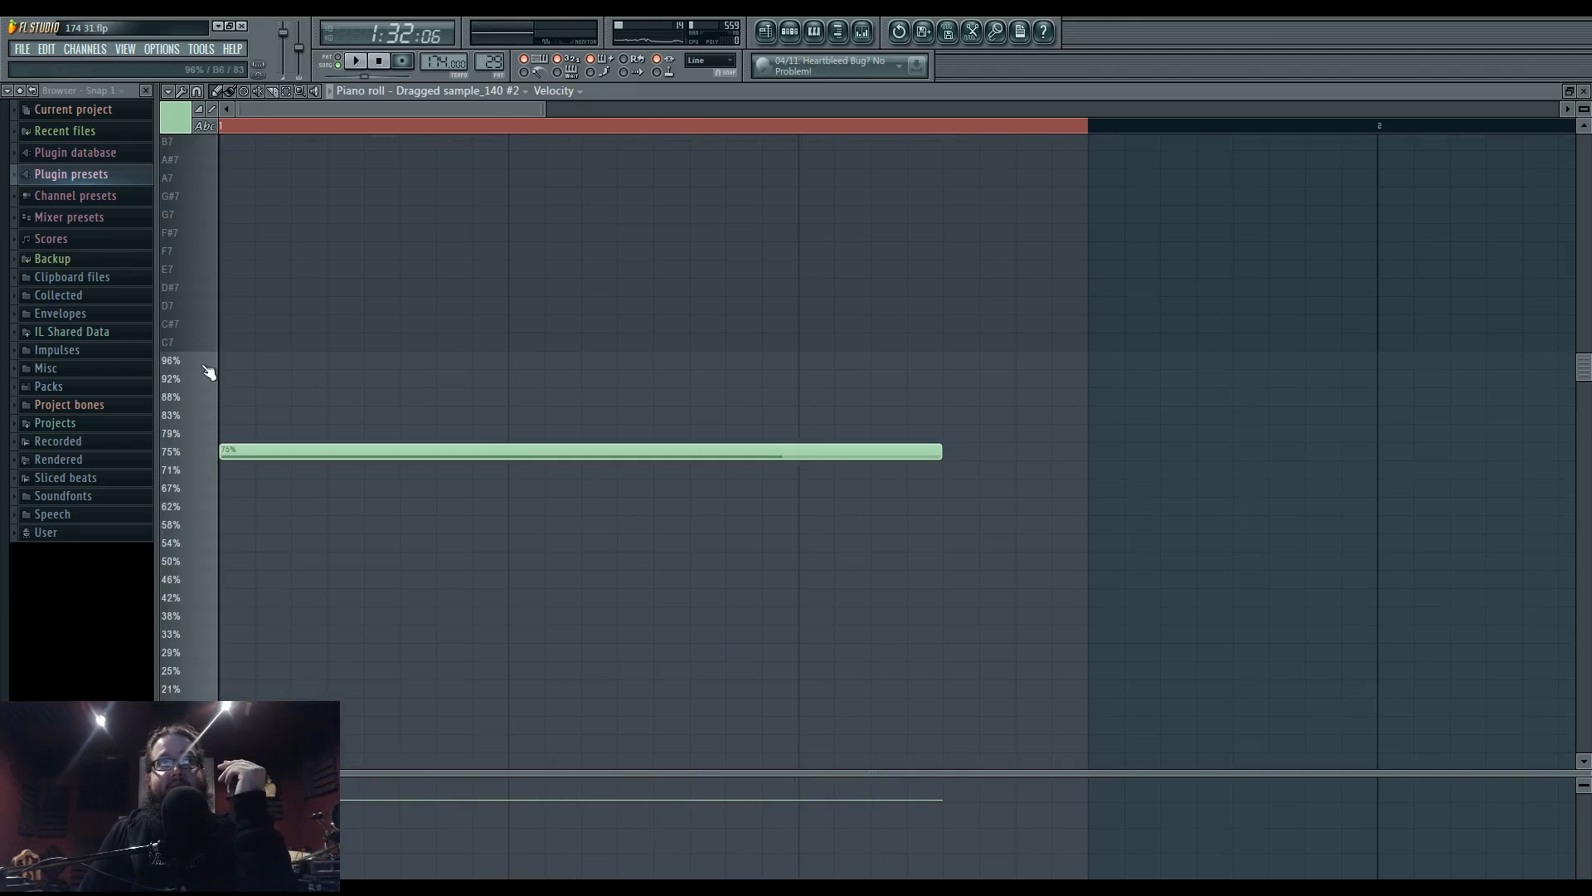
scroll(211, 382, down, 3)
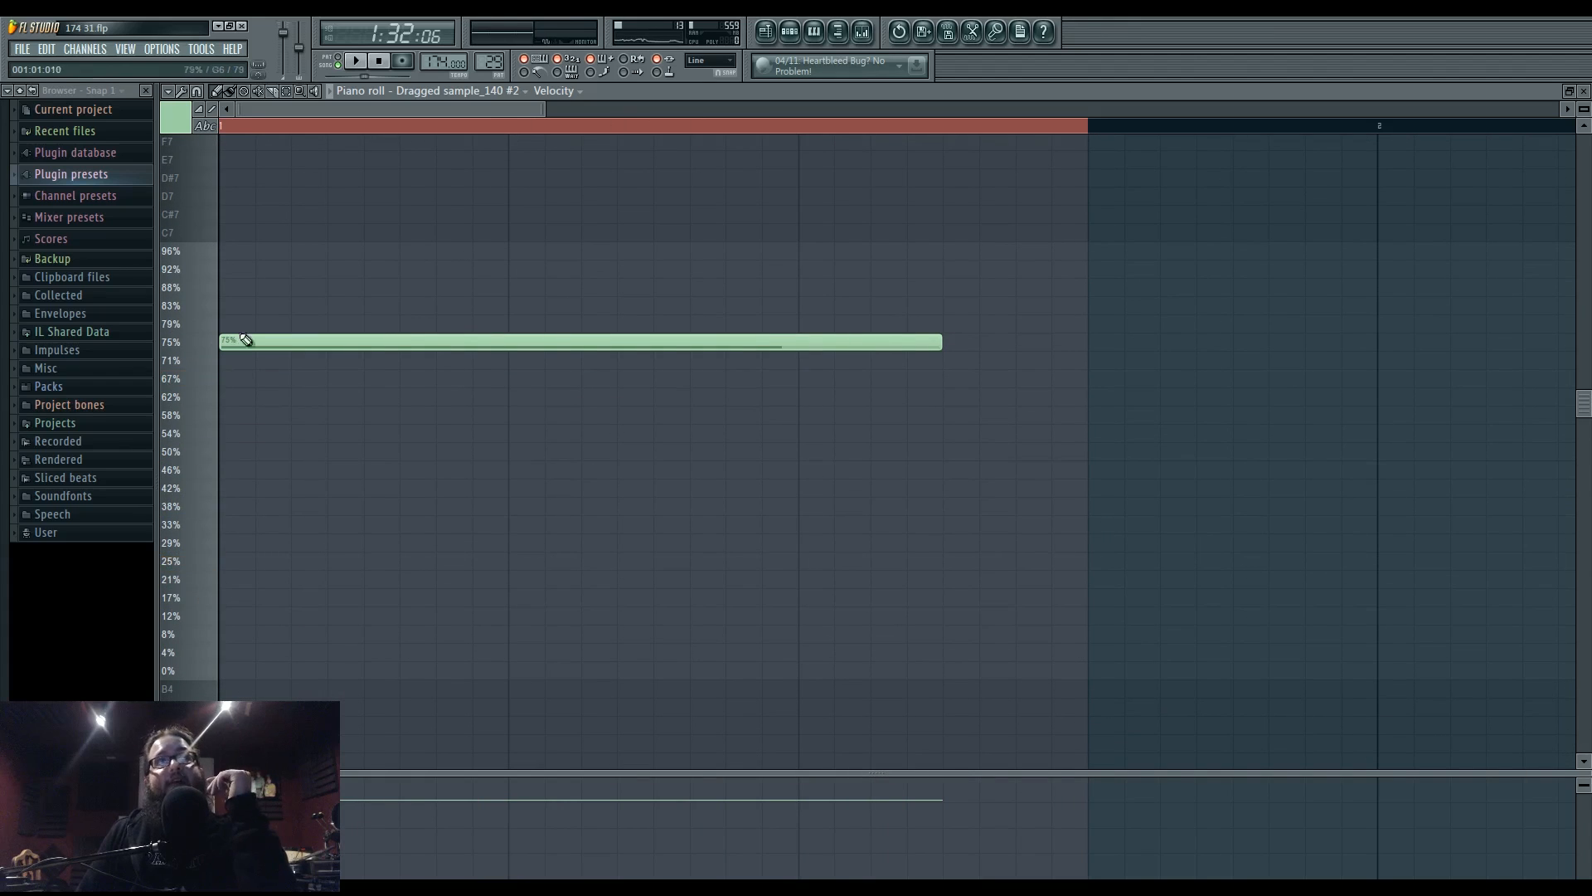
click(402, 452)
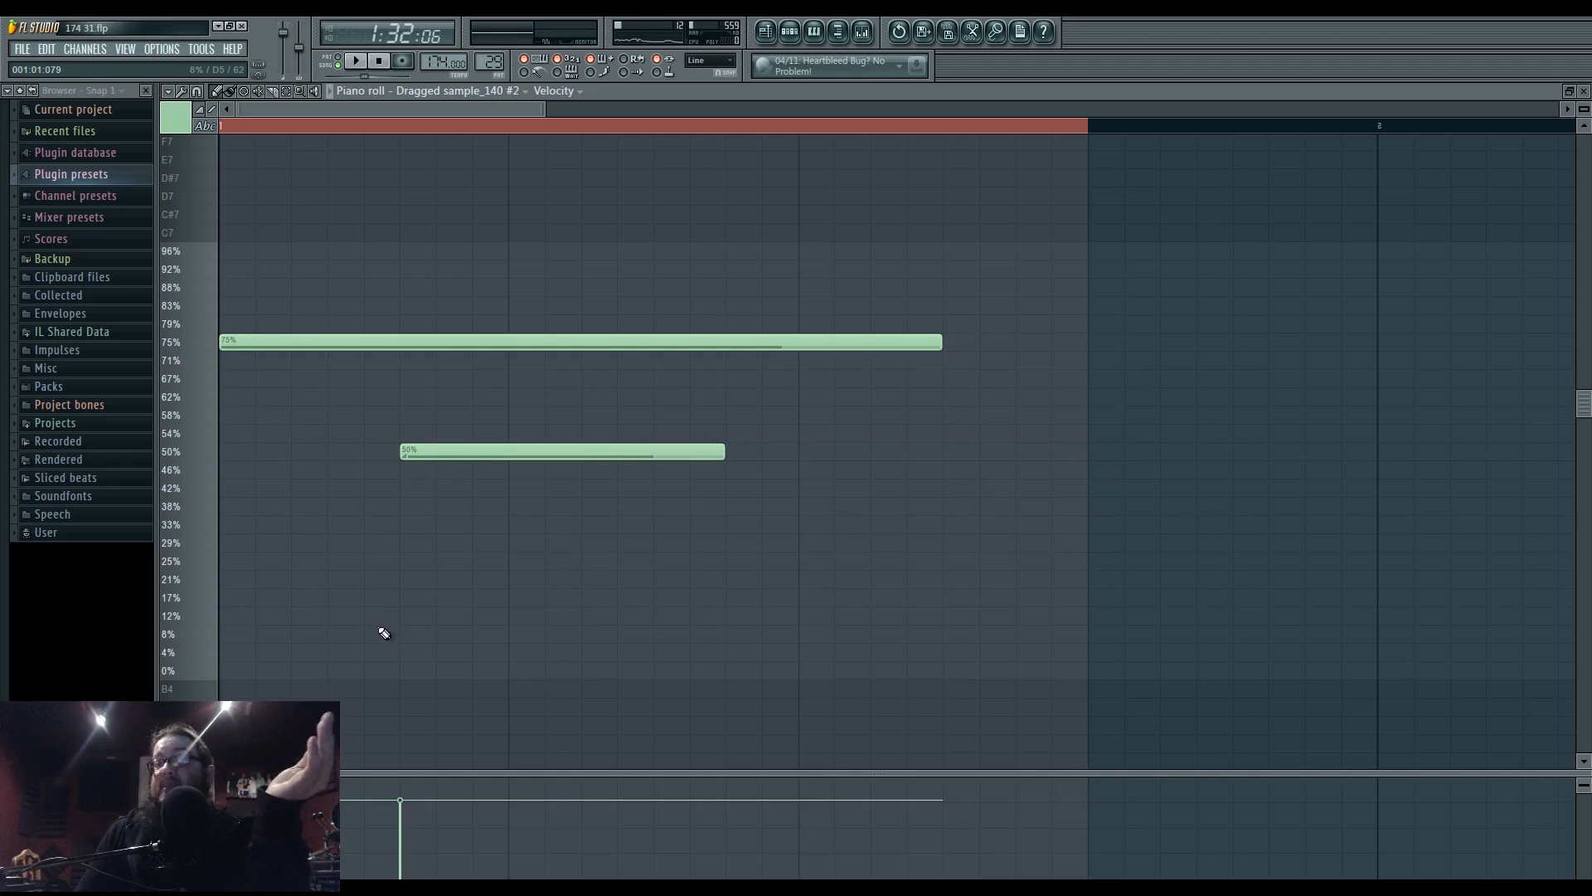
click(767, 33)
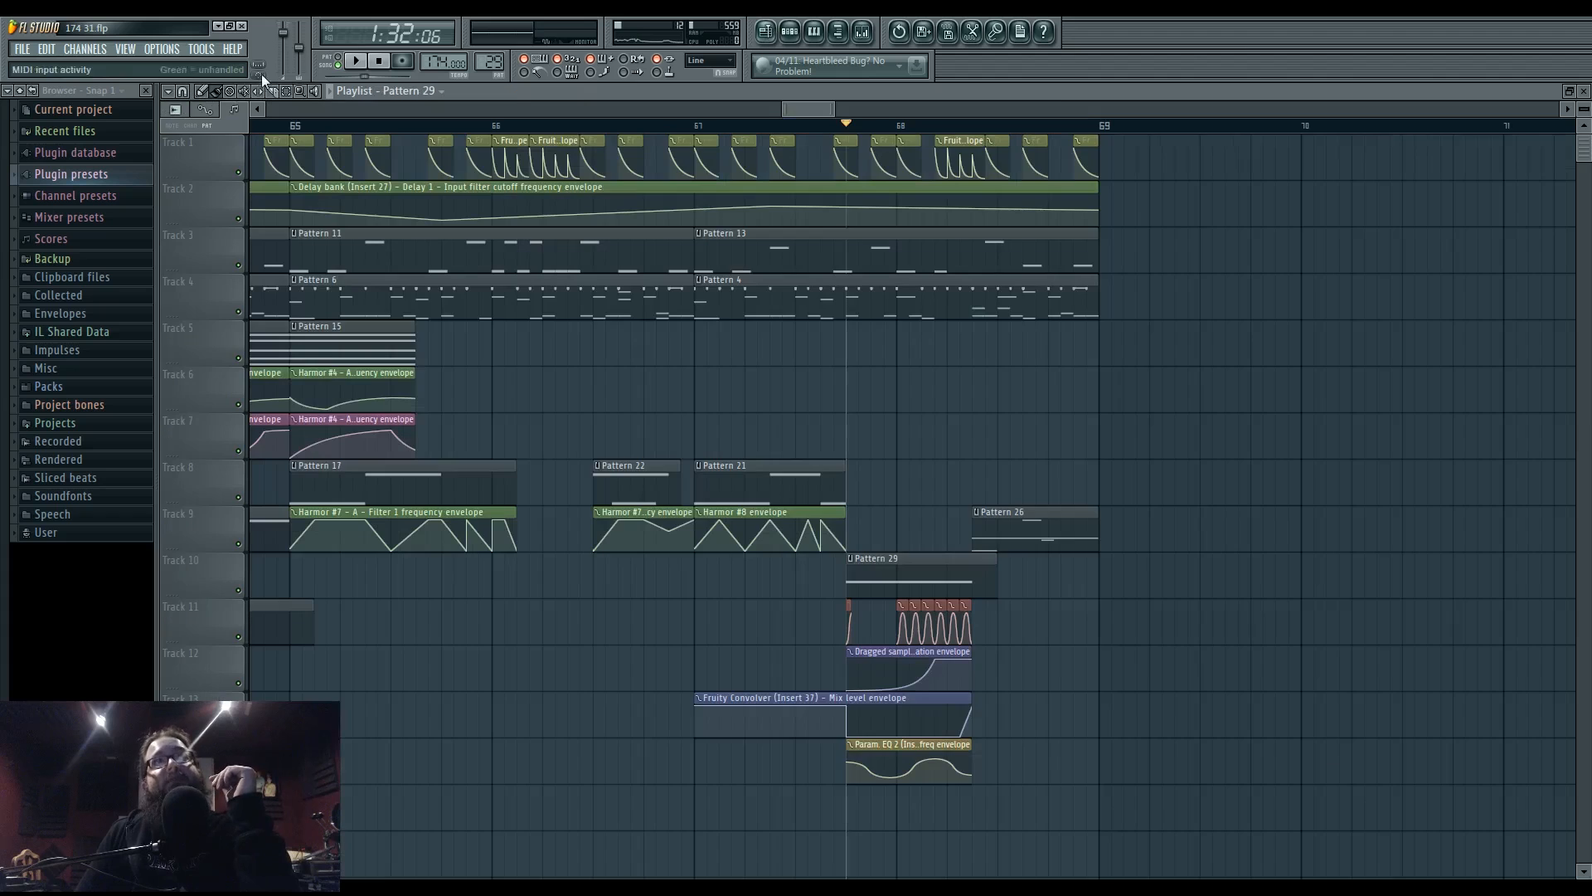
click(359, 63)
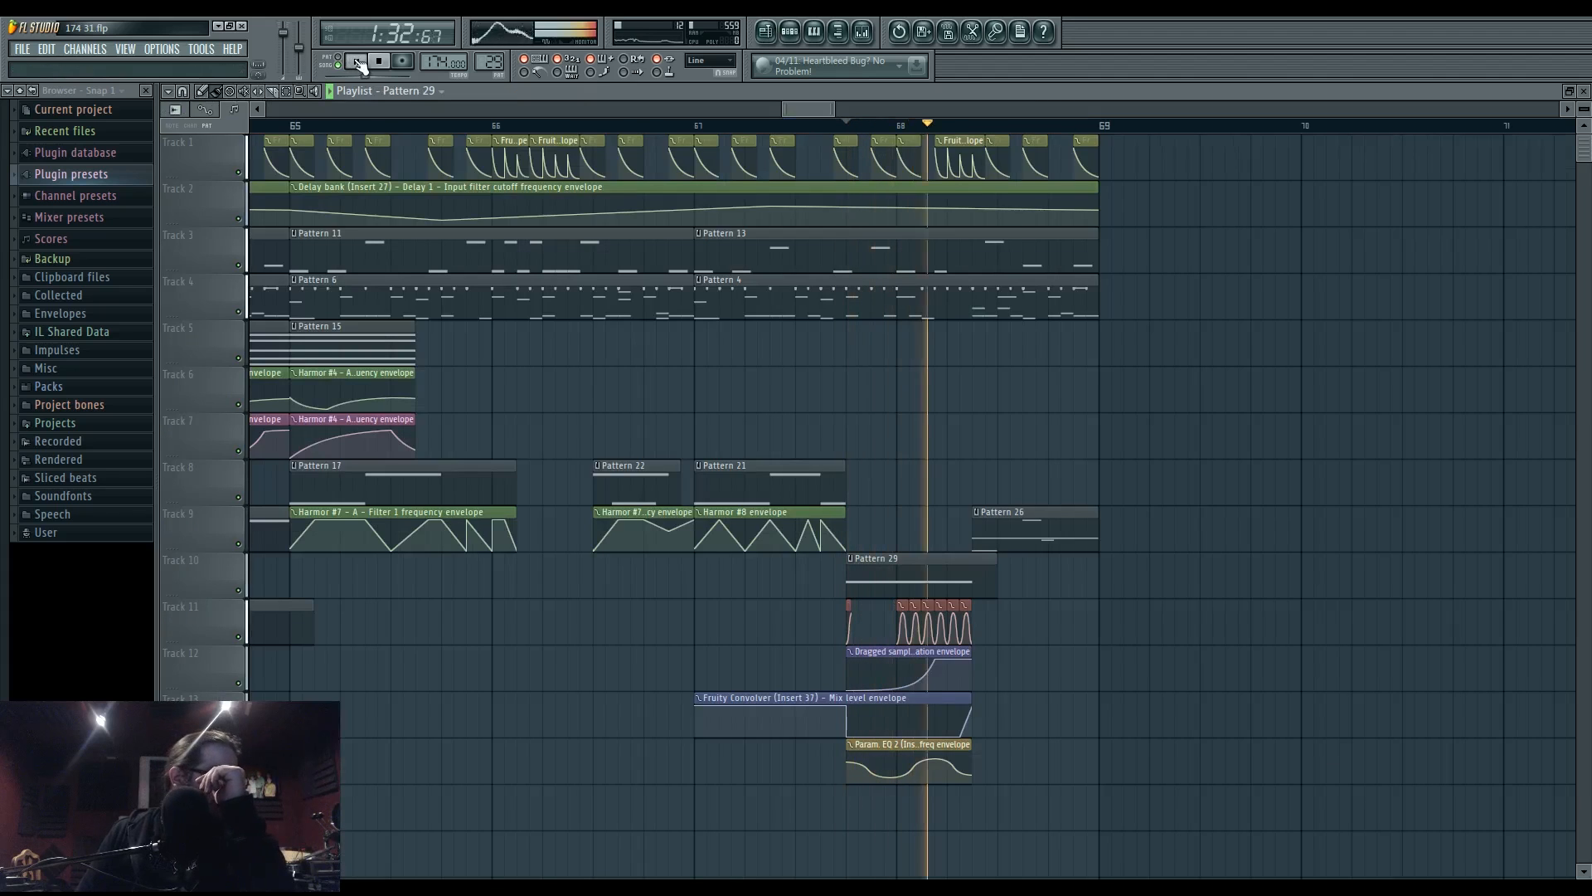
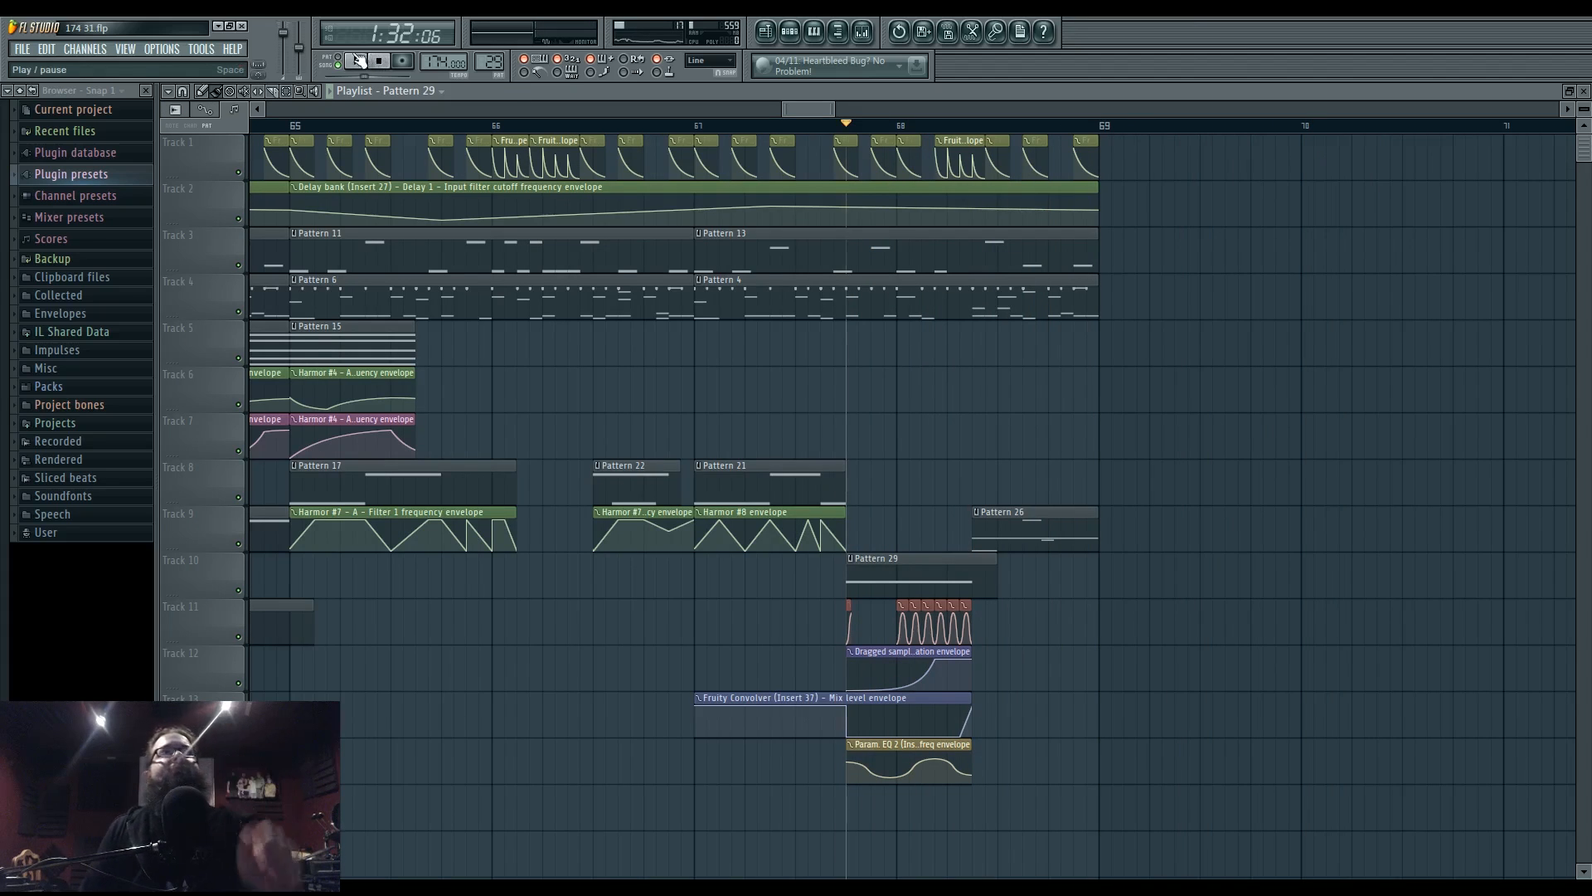
- Lower the velocity of the sample note in Pattern 29 to 33%
click(358, 62)
double_click(896, 573)
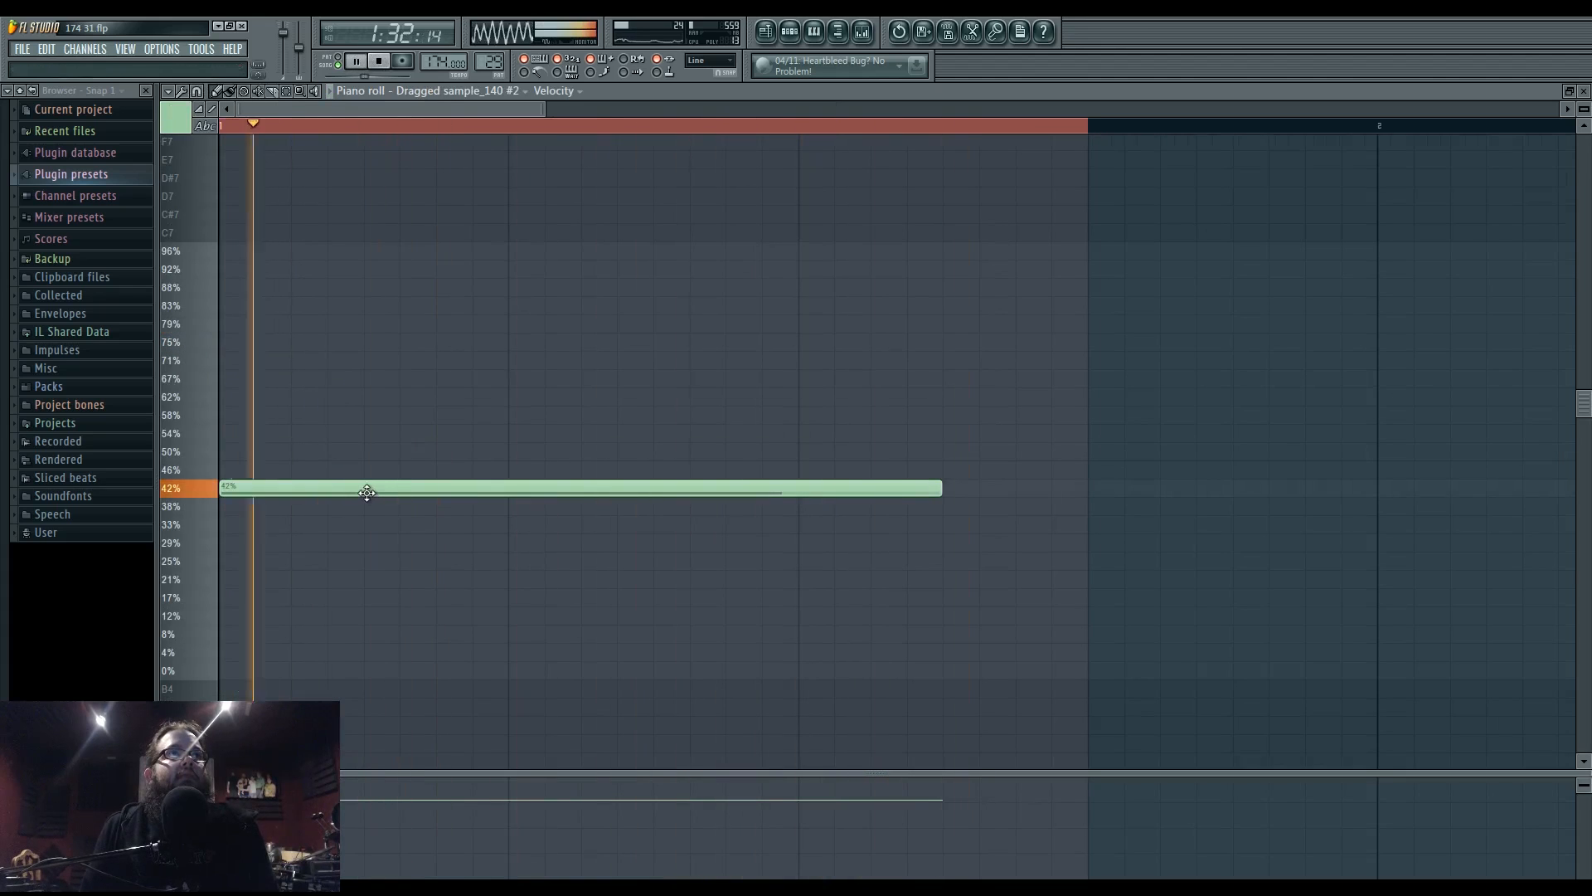
drag(367, 492, 349, 584)
key(space)
key(space)
- Slide the right three Track 11 clips left beside the first three, then audition the change
click(767, 32)
scroll(1006, 608, up, 2)
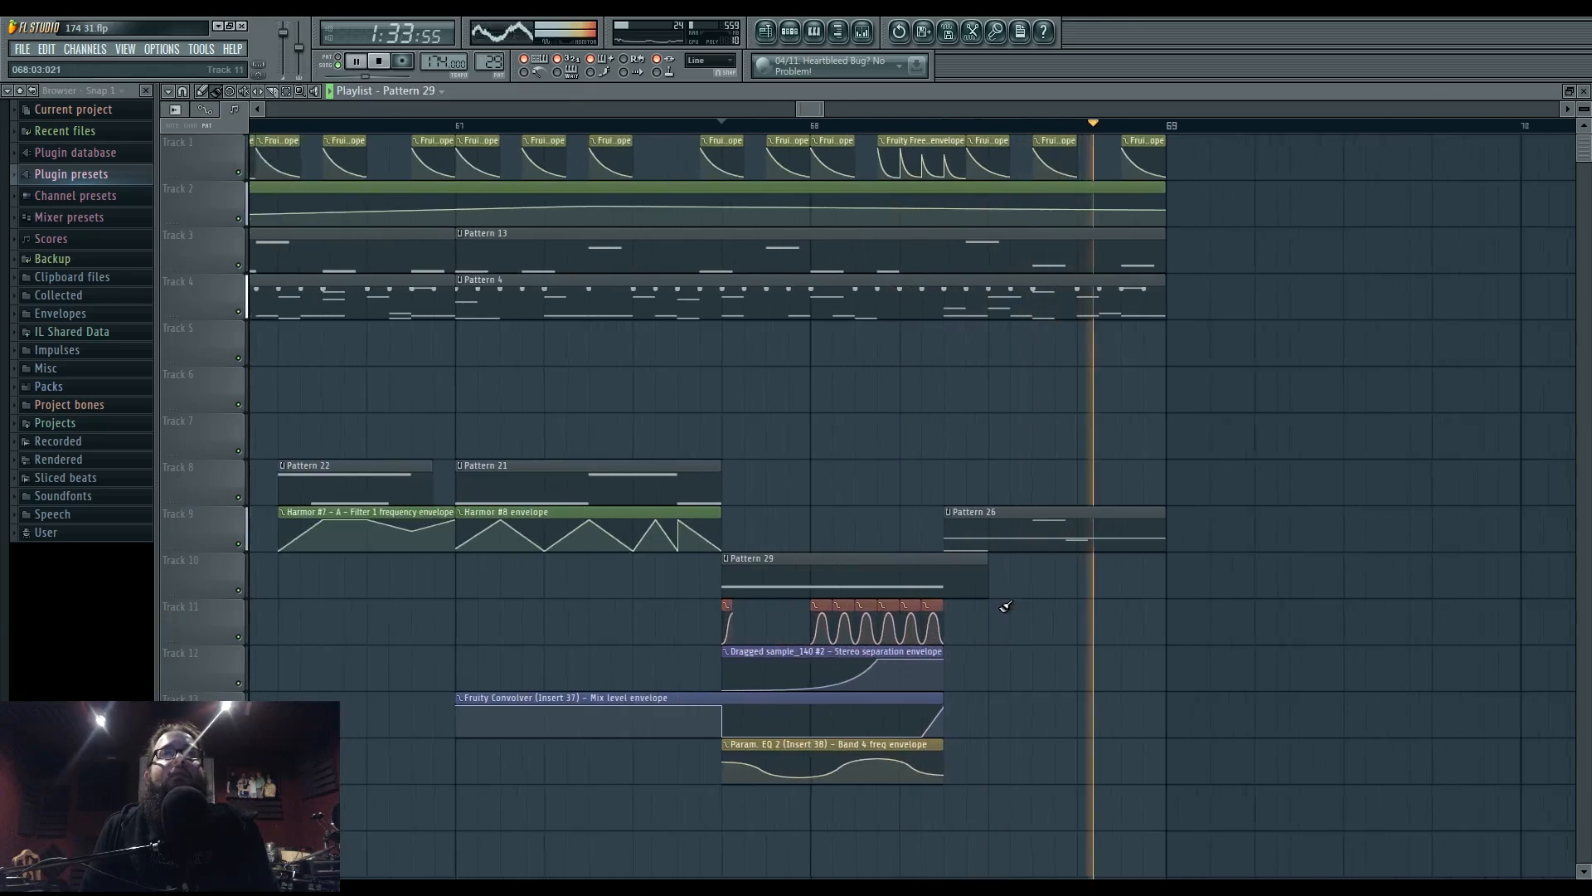
scroll(988, 616, down, 10)
key(space)
key(space)
scroll(920, 599, up, 8)
scroll(539, 564, up, 4)
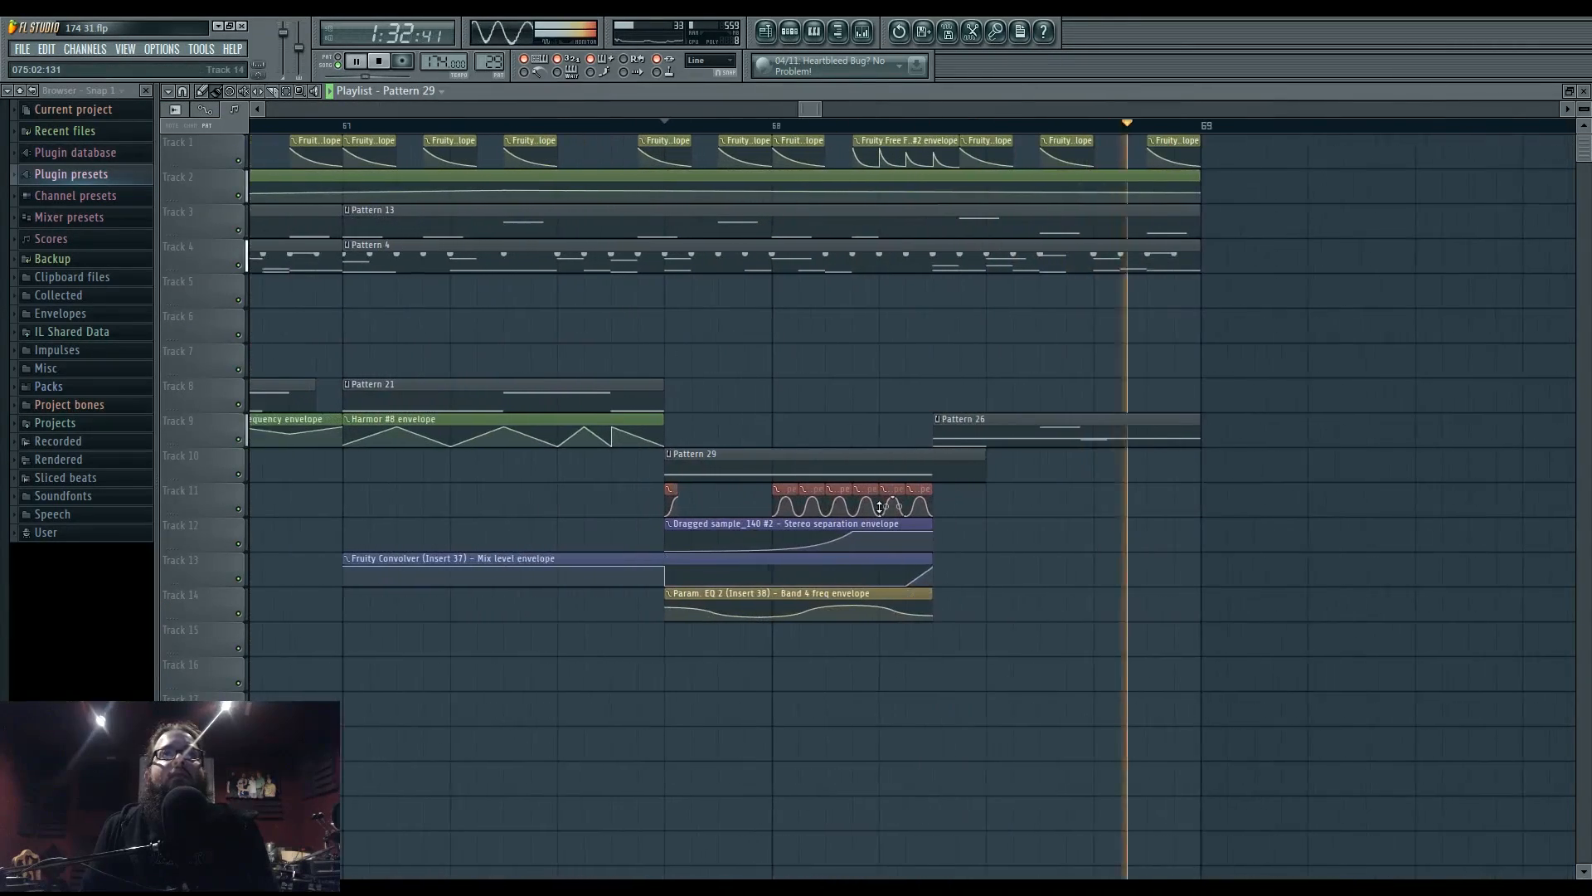
key(space)
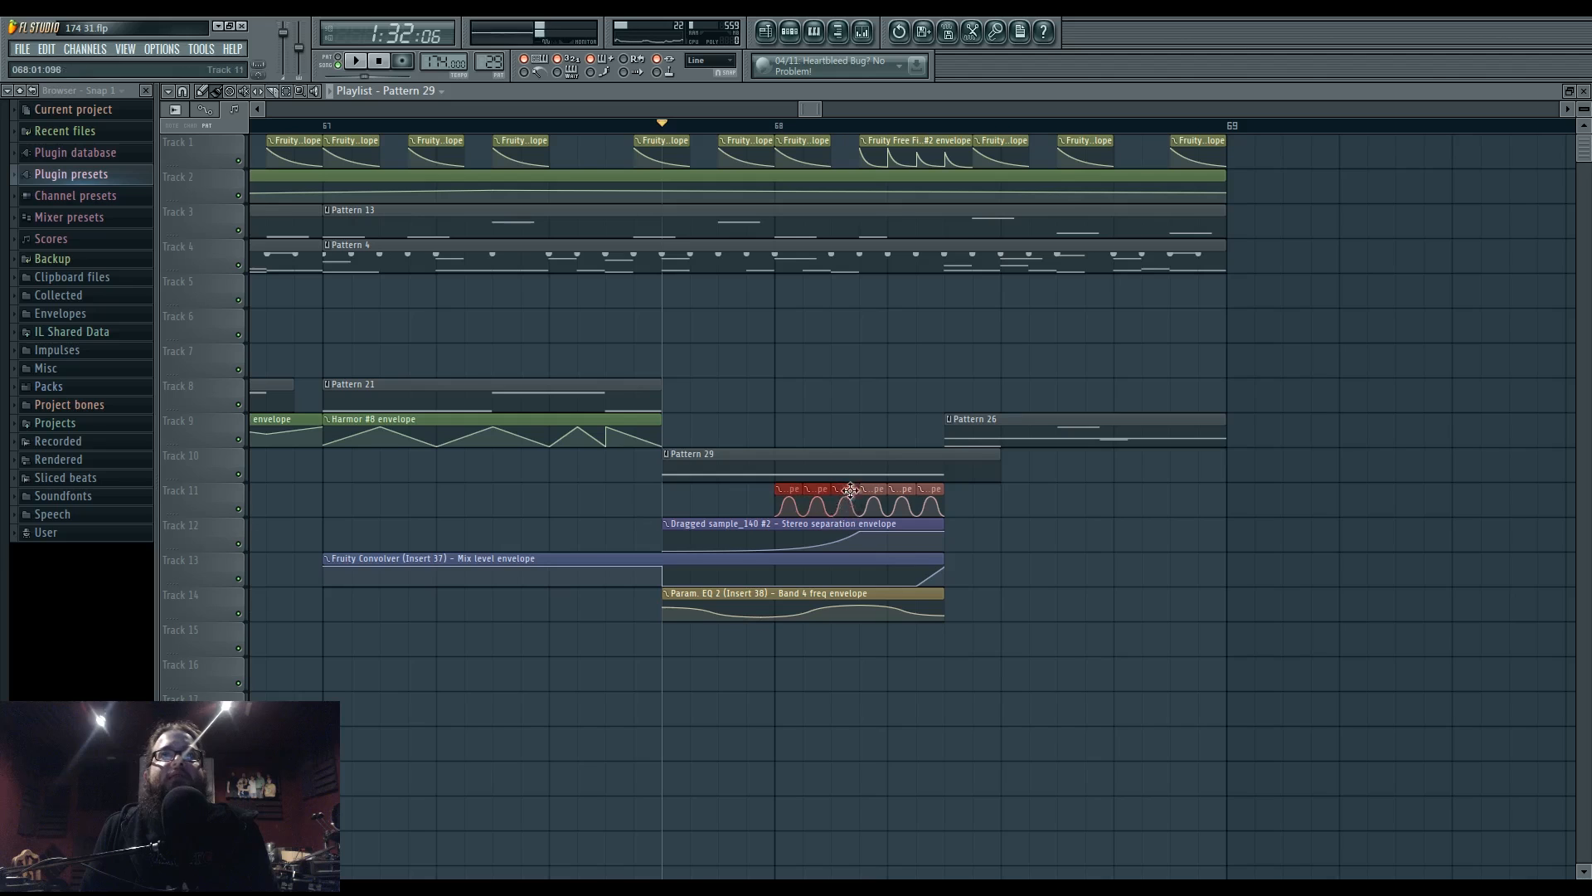
mouse_move(848, 493)
mouse_down()
mouse_move(931, 507)
mouse_move(810, 498)
mouse_move(820, 488)
mouse_up()
key(ctrl+d)
key(space)
key(space)
key(space)
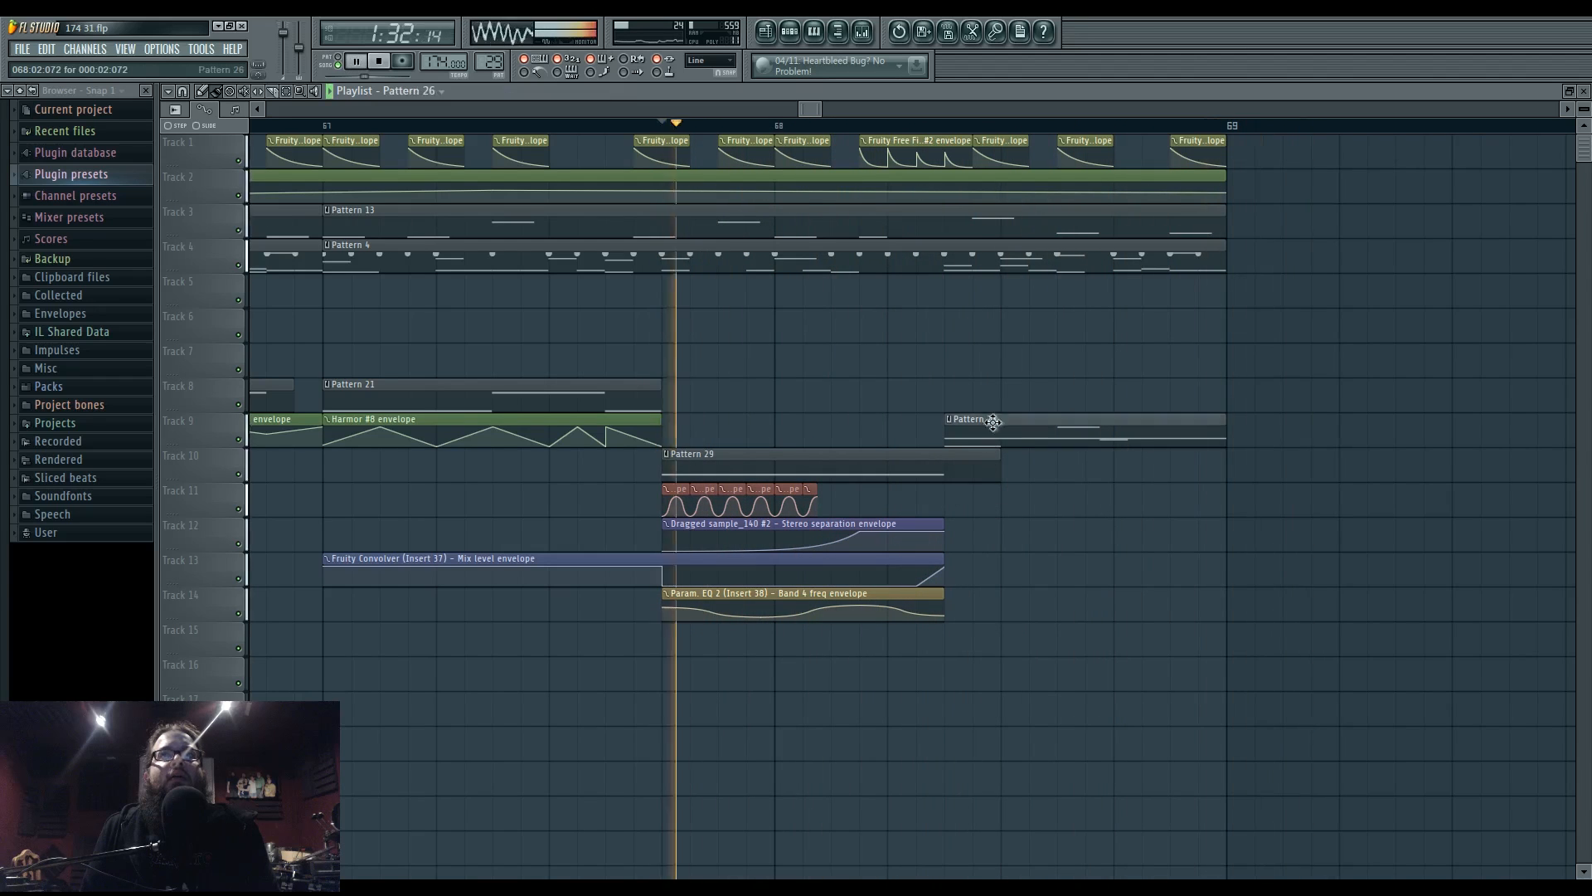
- Move, then delete, the F6 and F#5 slide notes in Pattern 26's unison 5 part
double_click(992, 422)
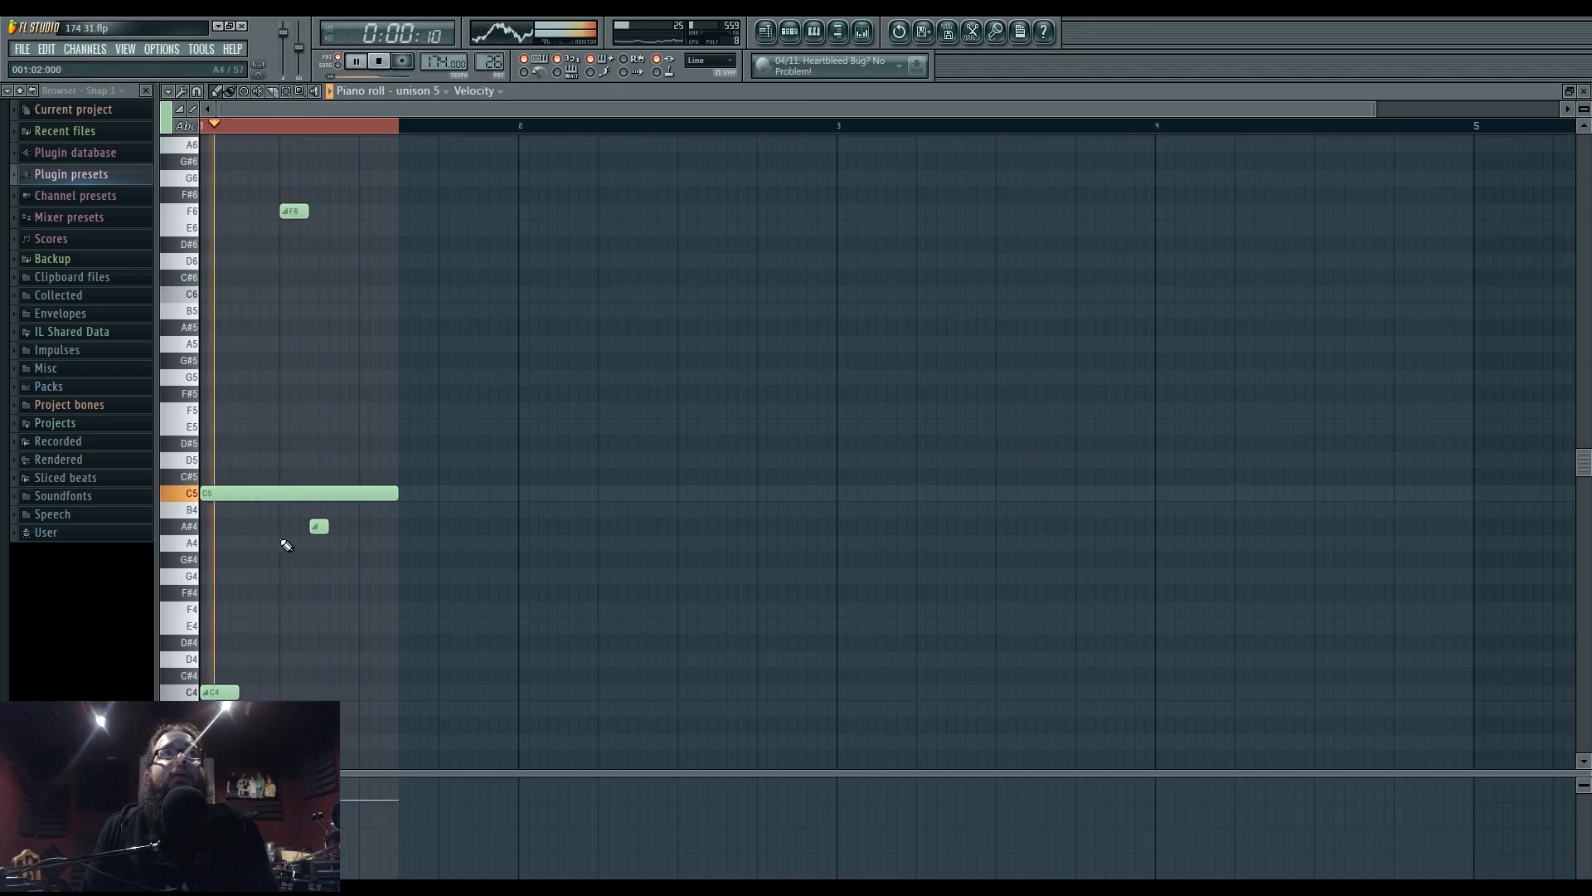
drag(322, 526, 348, 398)
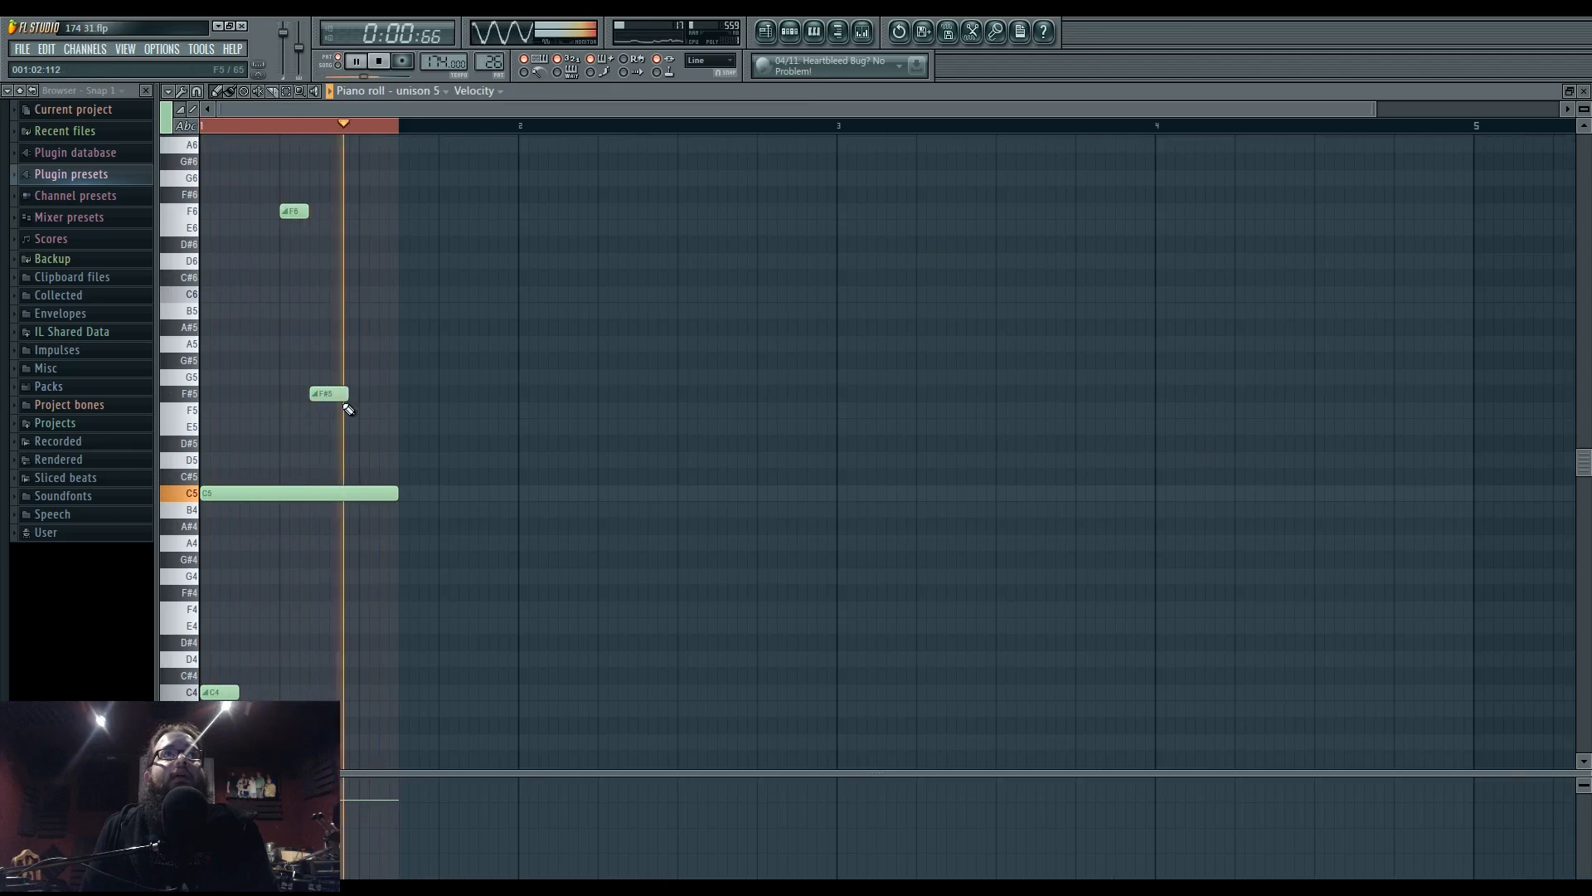
drag(294, 211, 295, 460)
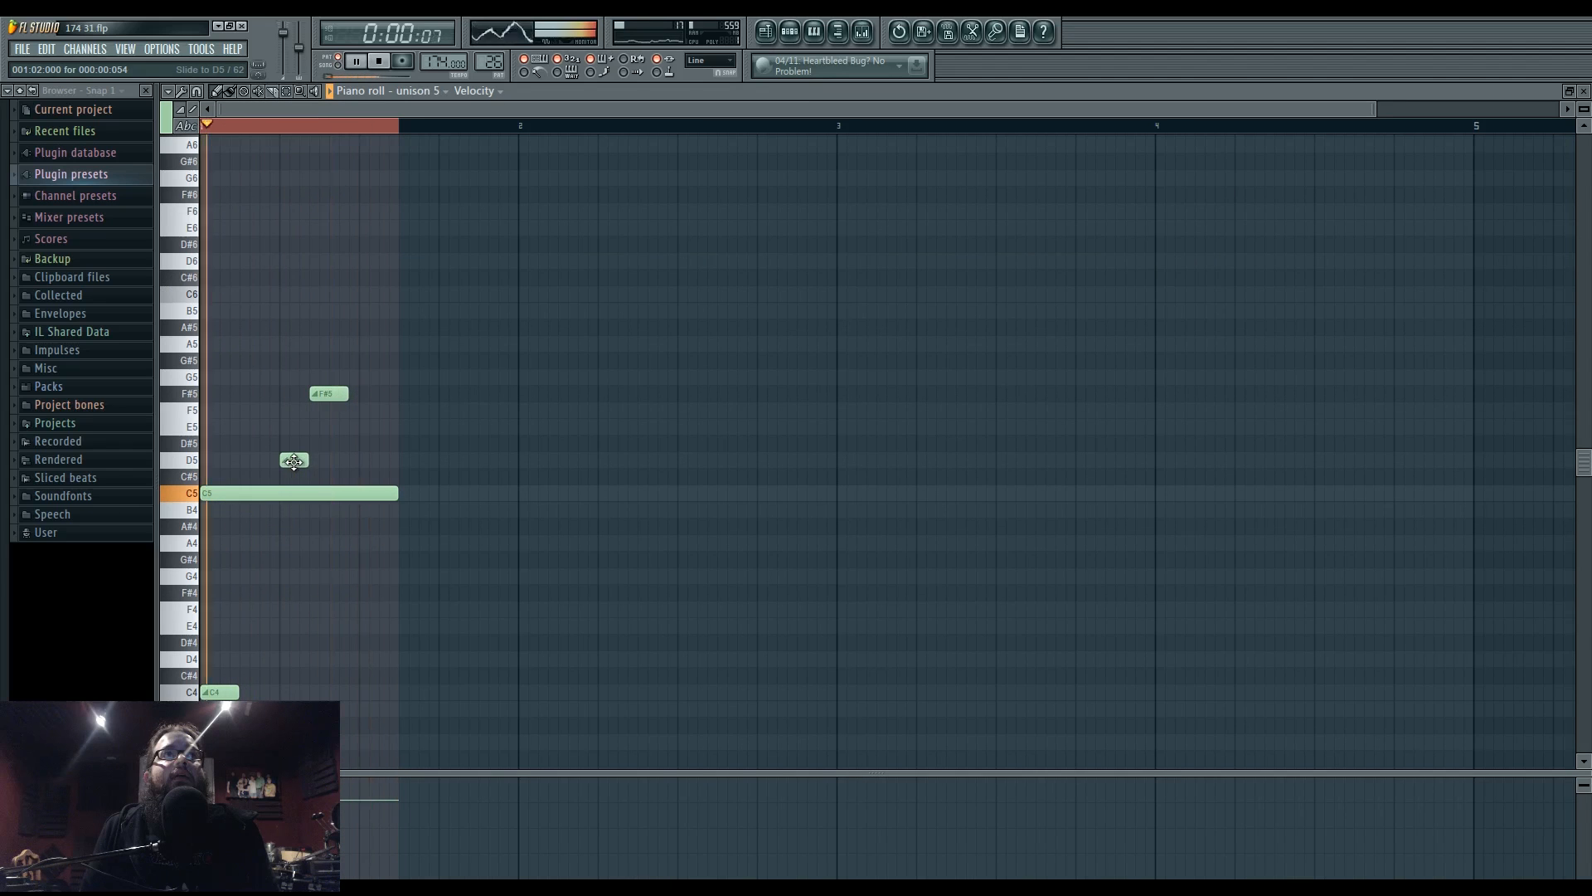
right_click(296, 460)
drag(329, 393, 300, 392)
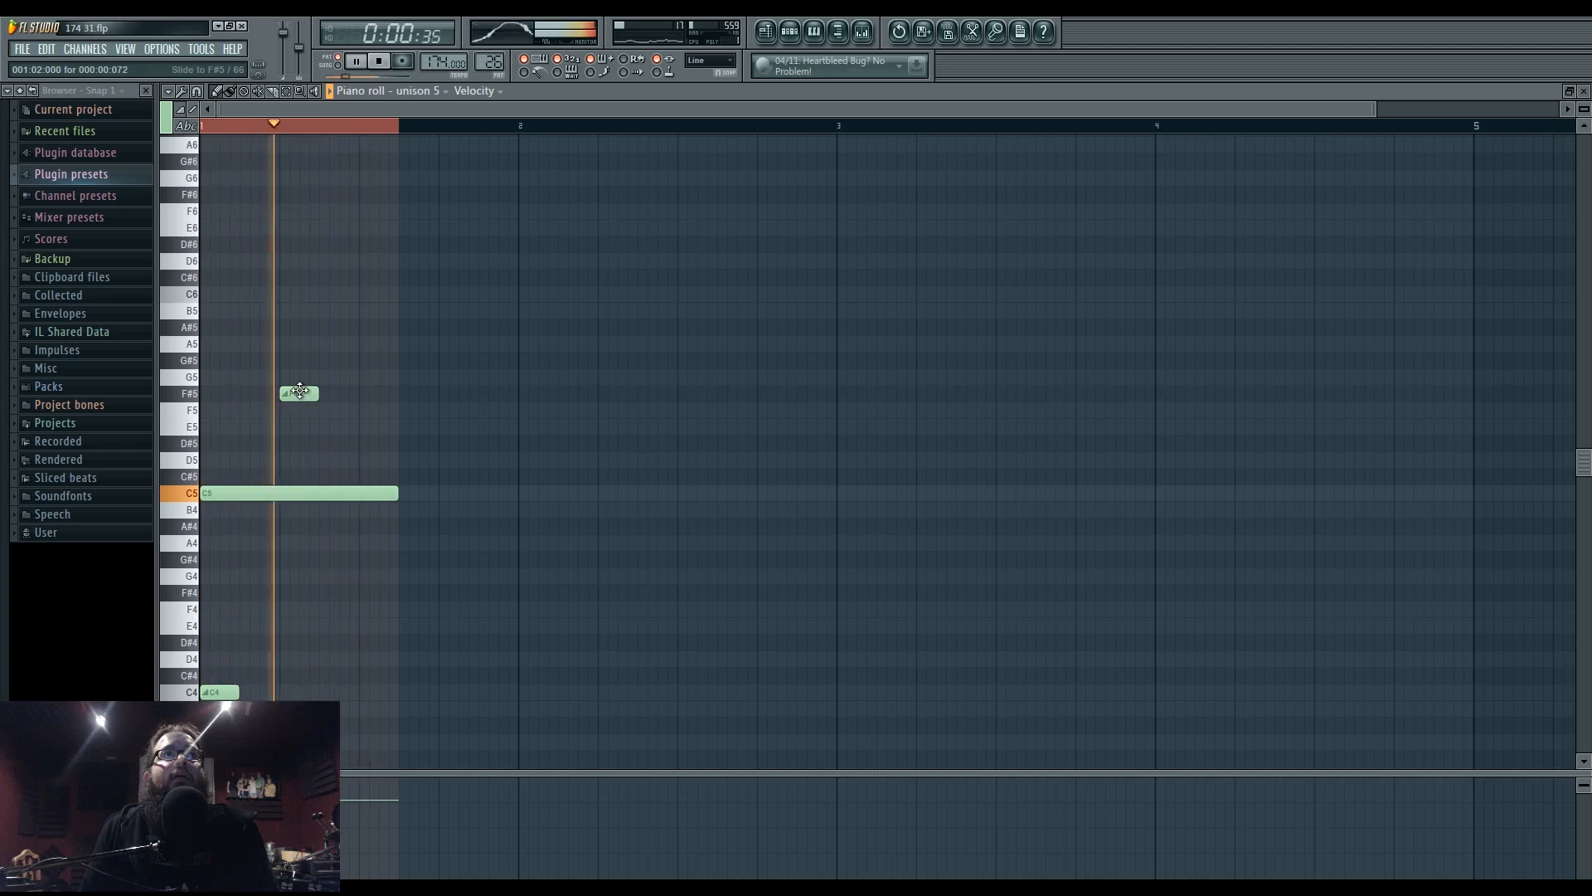
right_click(300, 391)
- Play from around bar 67.75, recheck the unison 5 notes, then show the Mixer
click(766, 33)
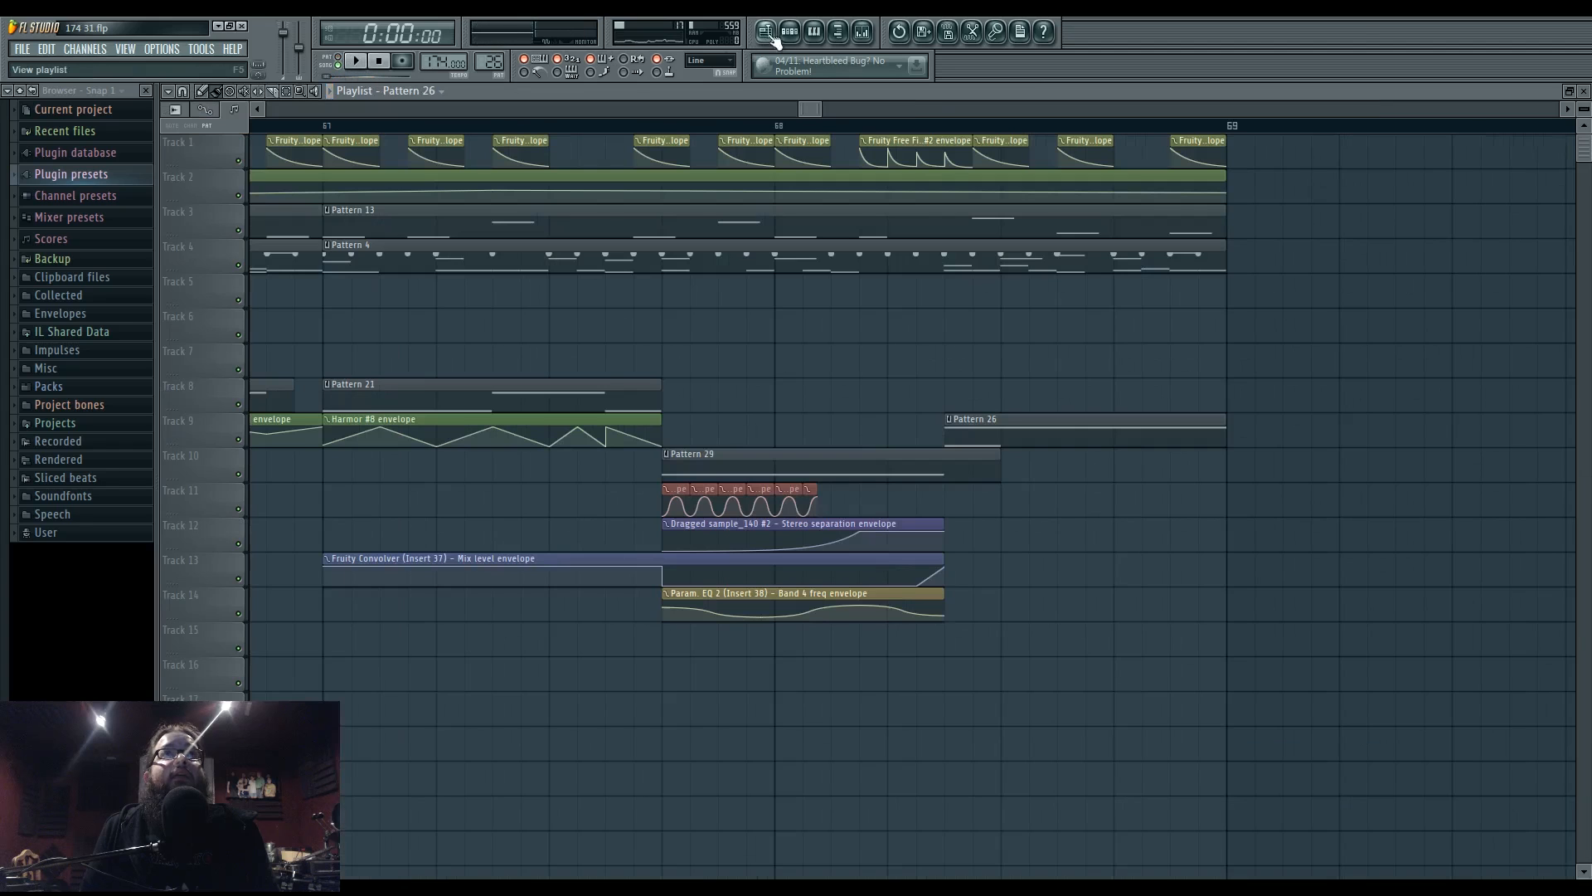
click(655, 128)
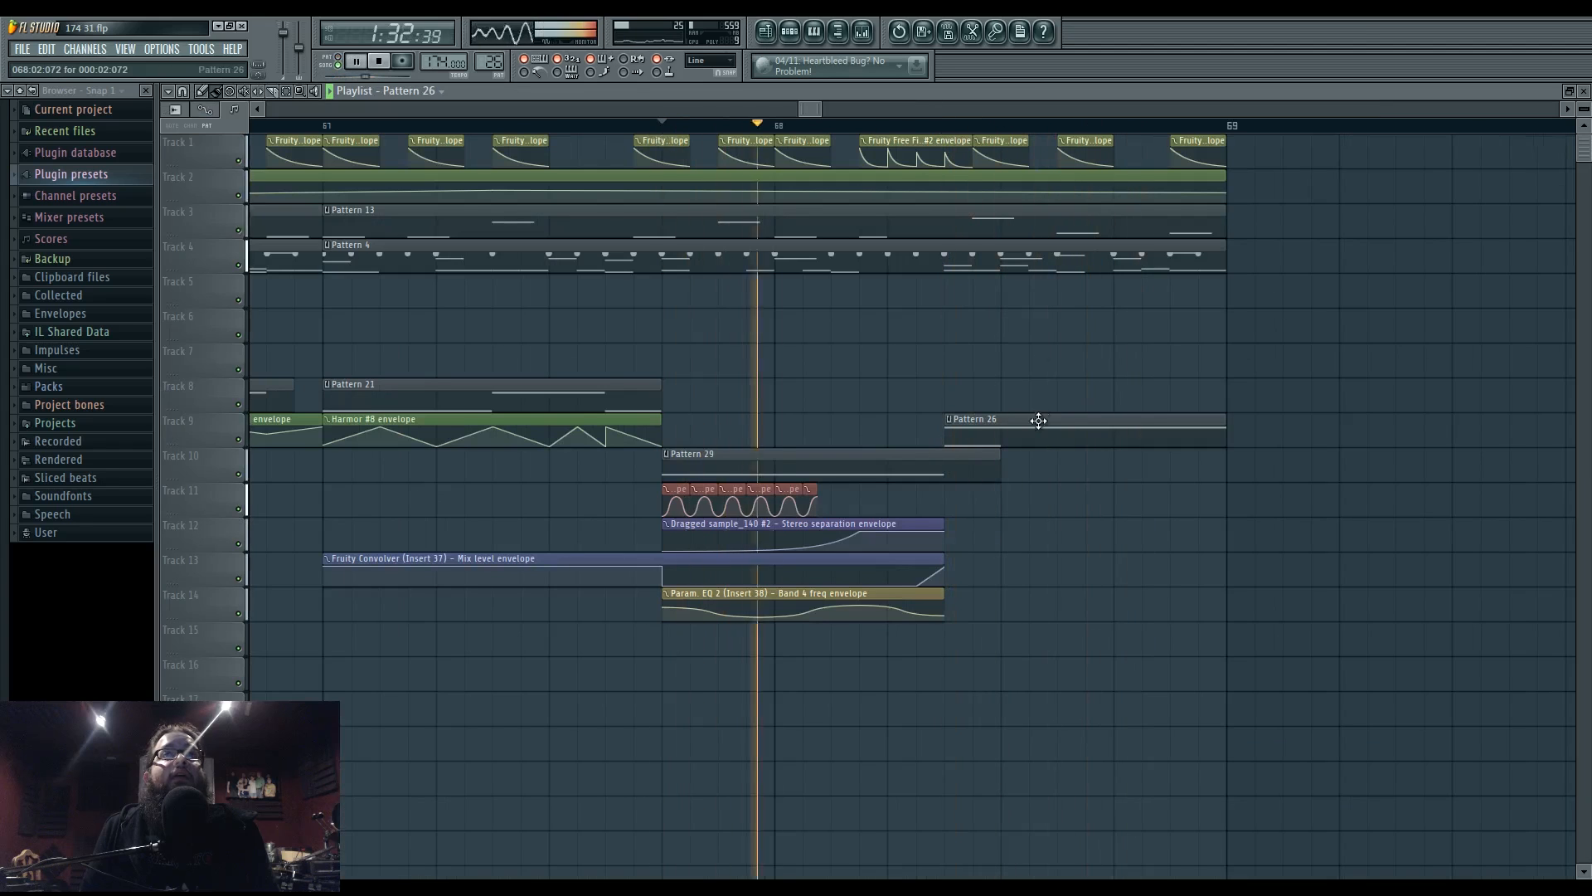
double_click(1041, 423)
key(space)
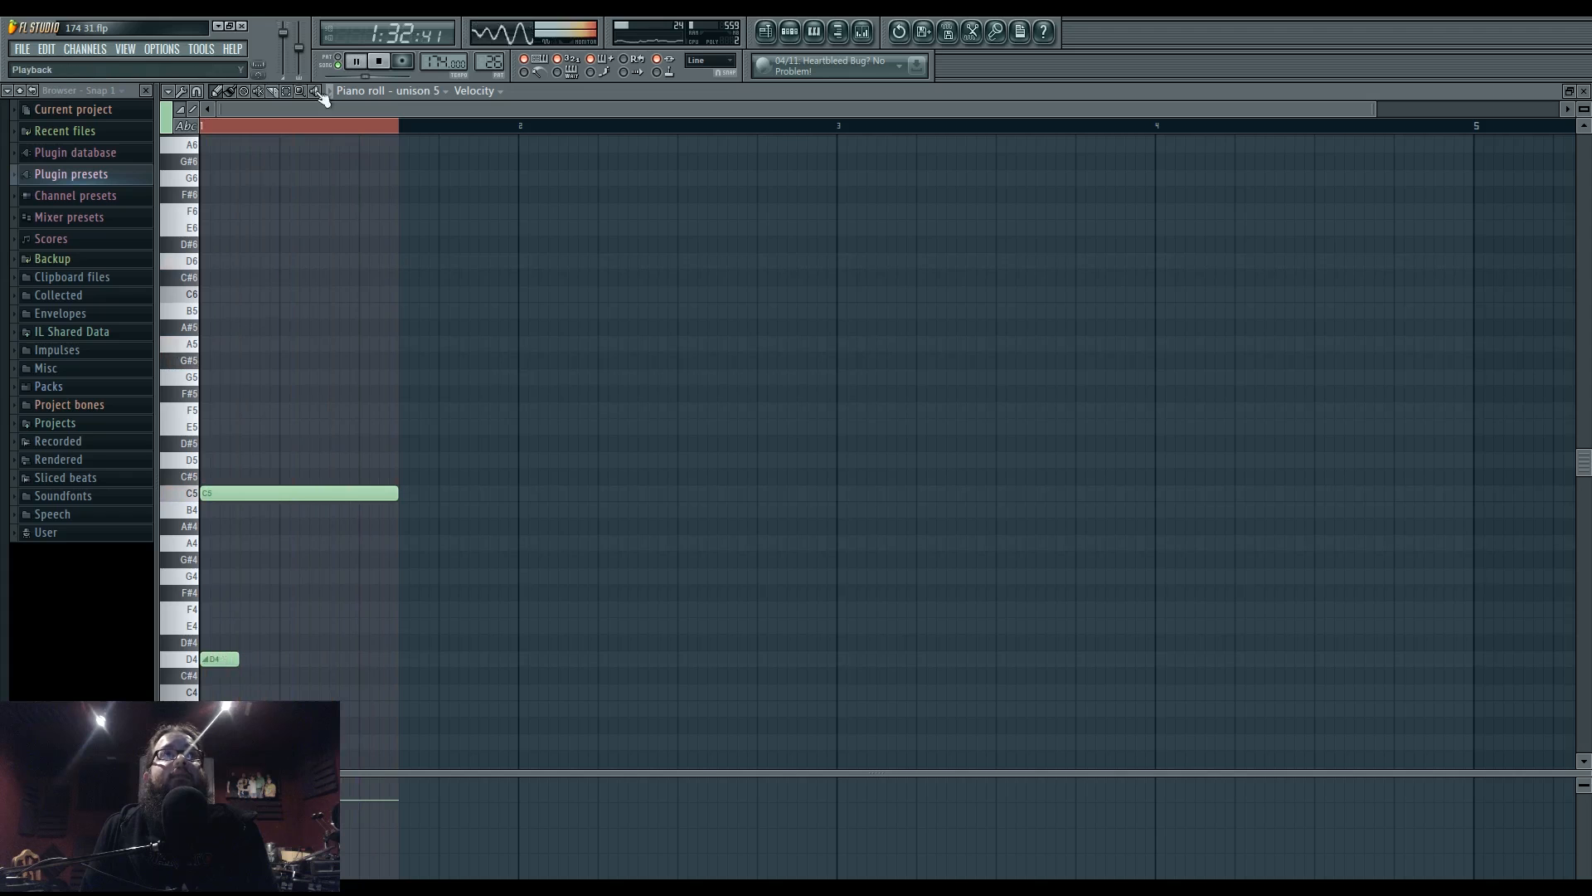
click(860, 33)
key(space)
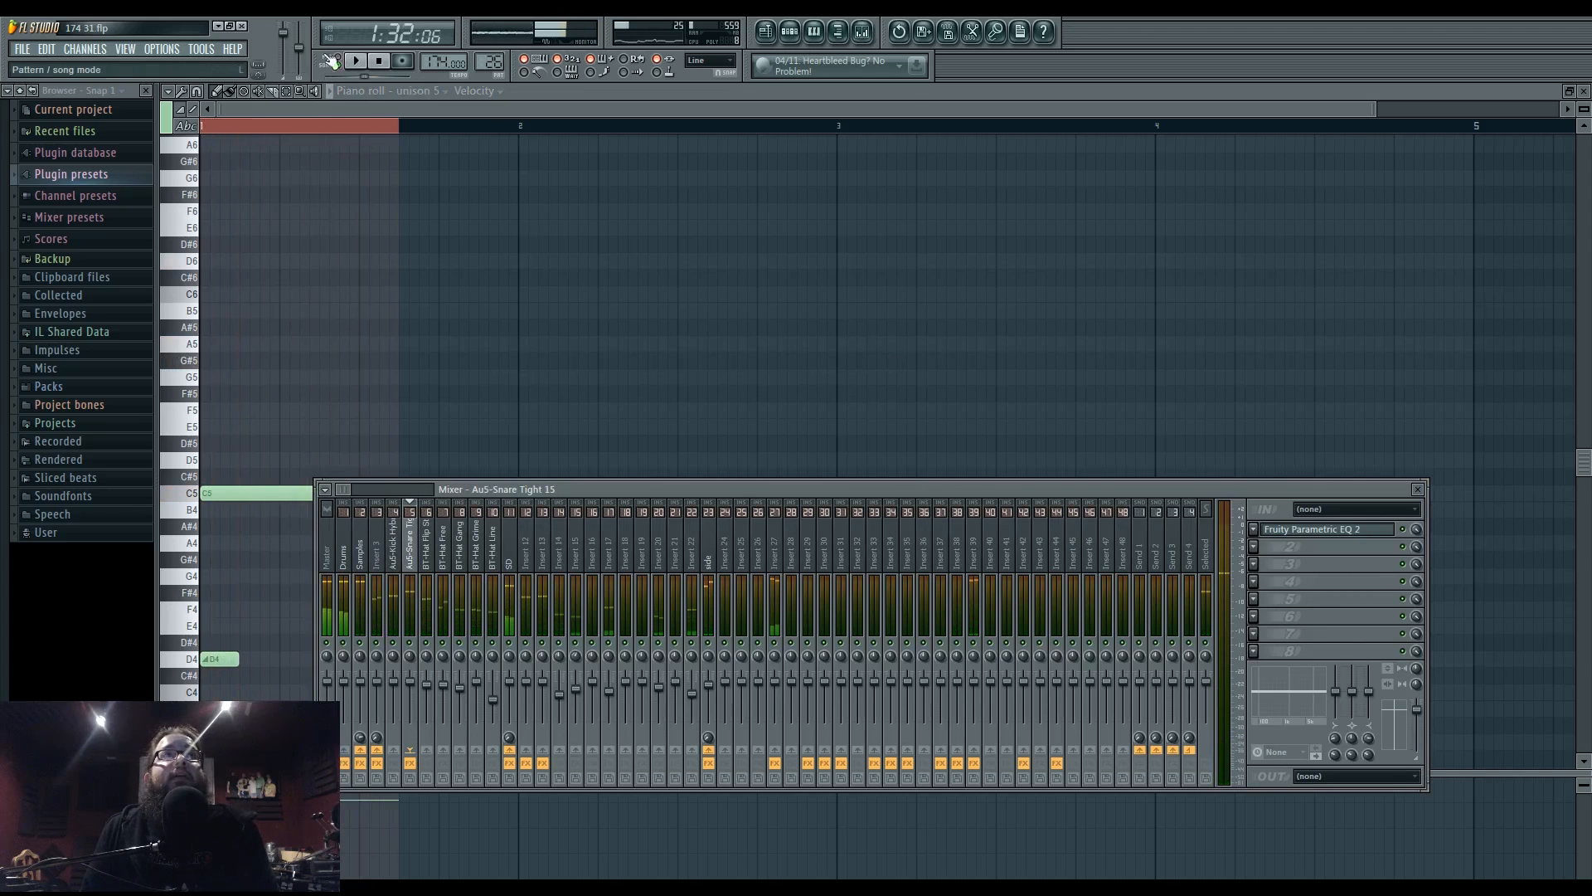
- Pull band 3 of Insert 39's Parametric EQ 2 down into a cut near 1260 Hz
click(975, 556)
click(1327, 529)
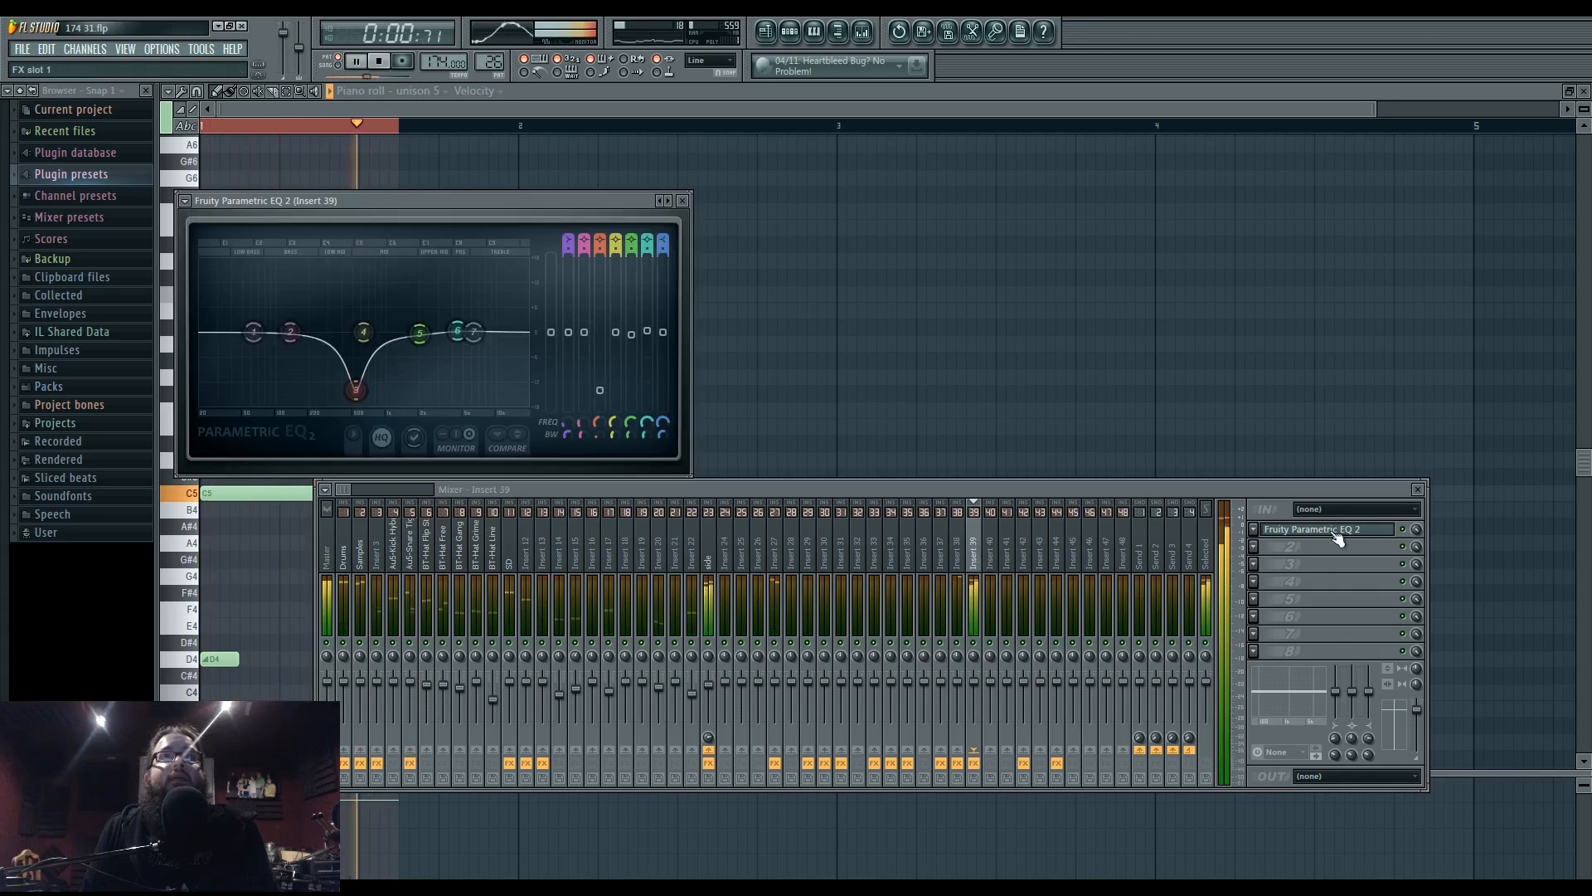
drag(355, 332, 435, 321)
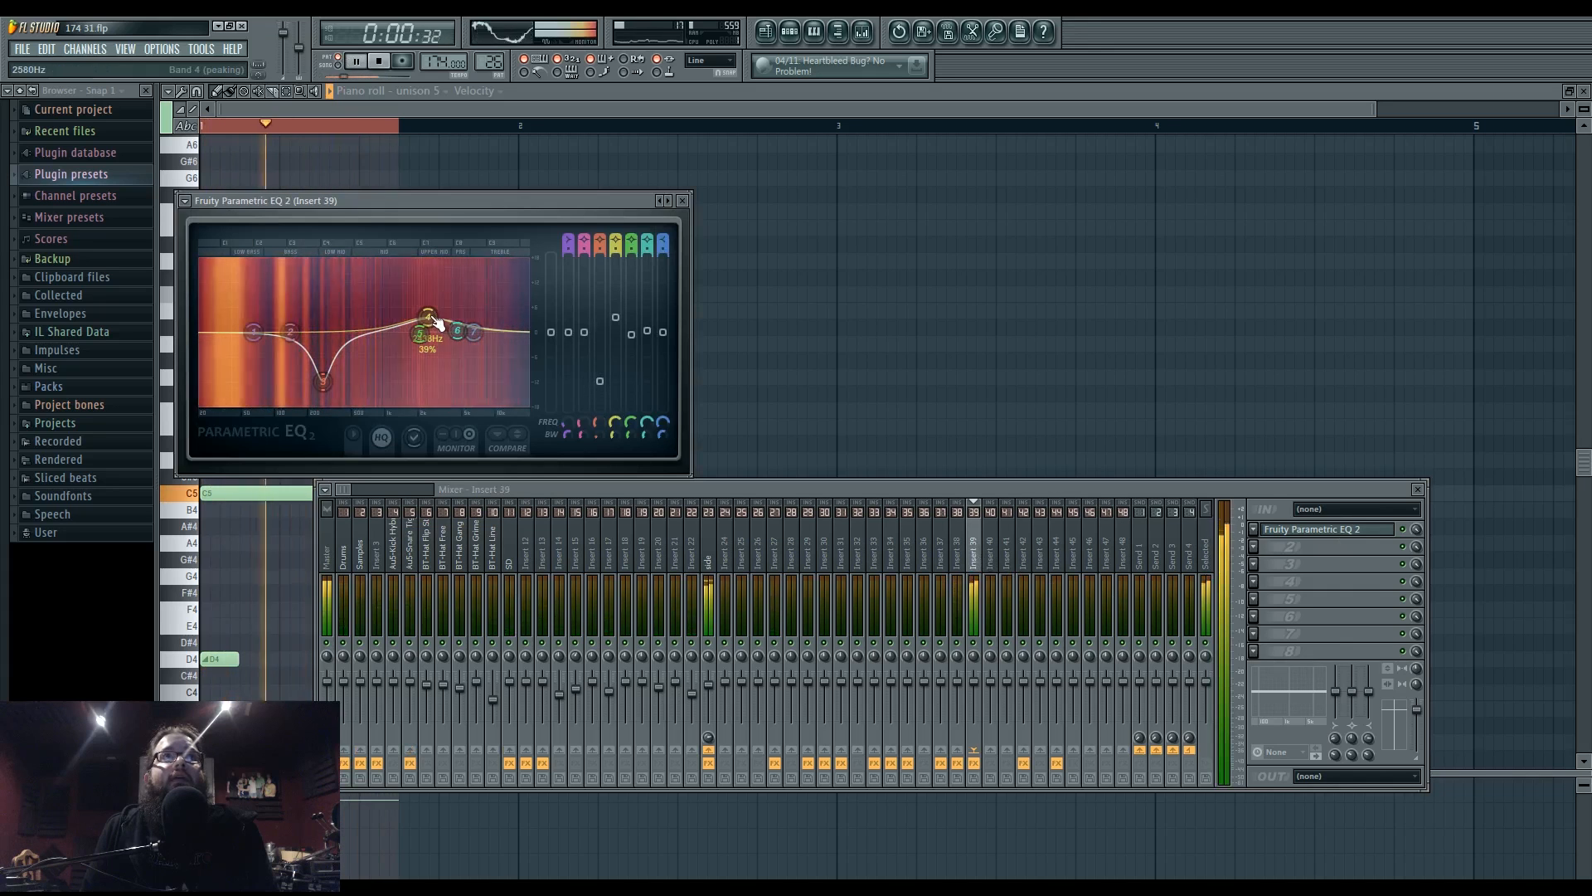
- Listen to the arrangement from bar 62 in the Playlist
click(774, 34)
drag(946, 111, 613, 112)
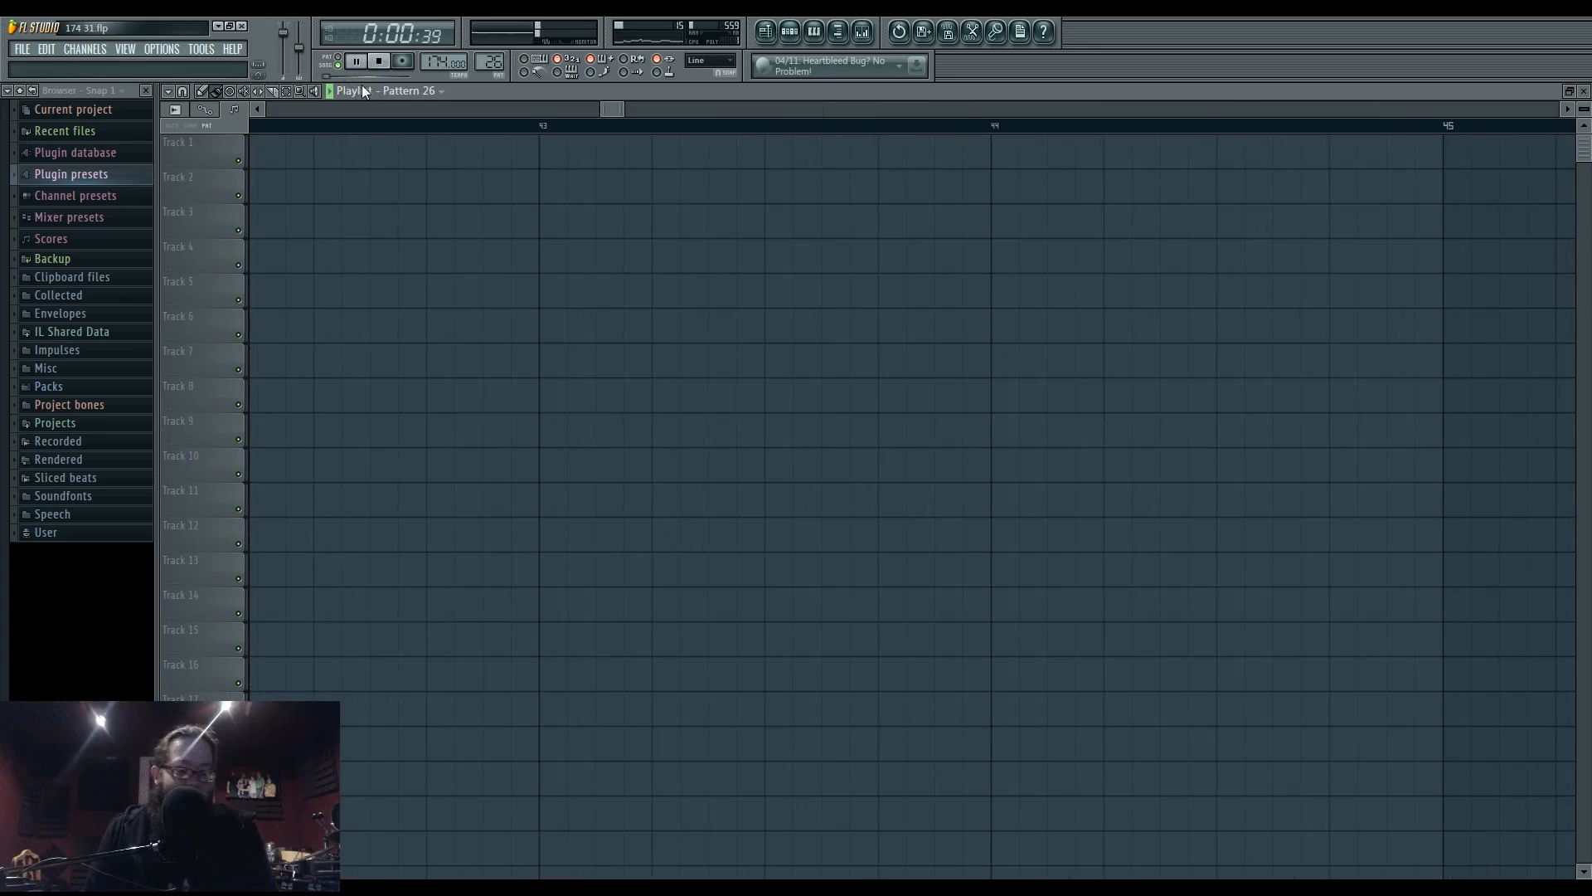
scroll(679, 497, down, 10)
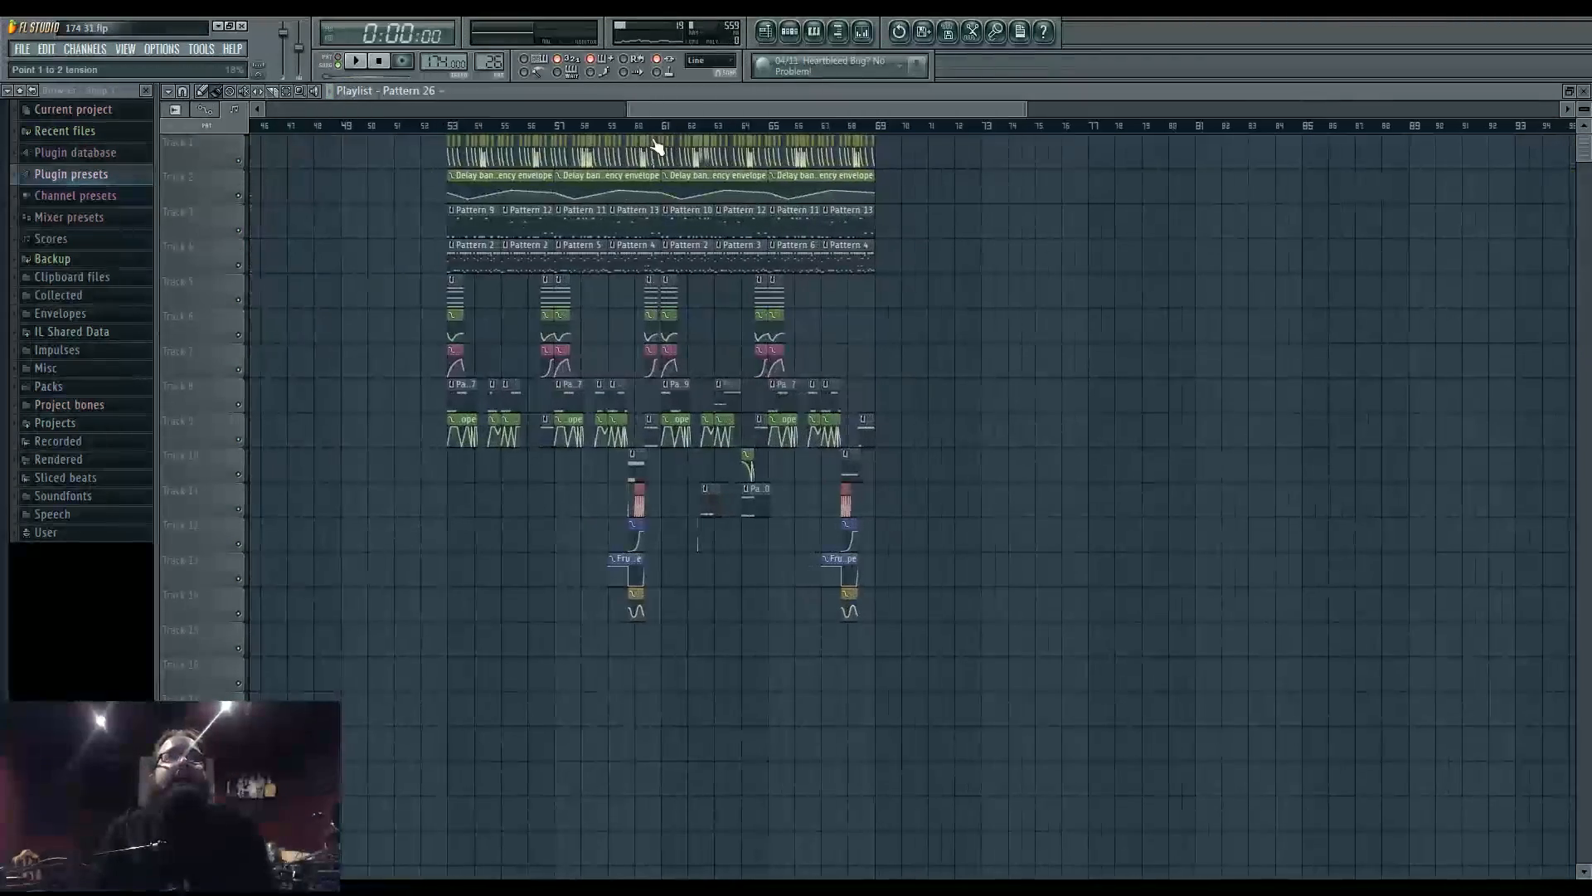
click(689, 126)
key(space)
scroll(771, 465, up, 5)
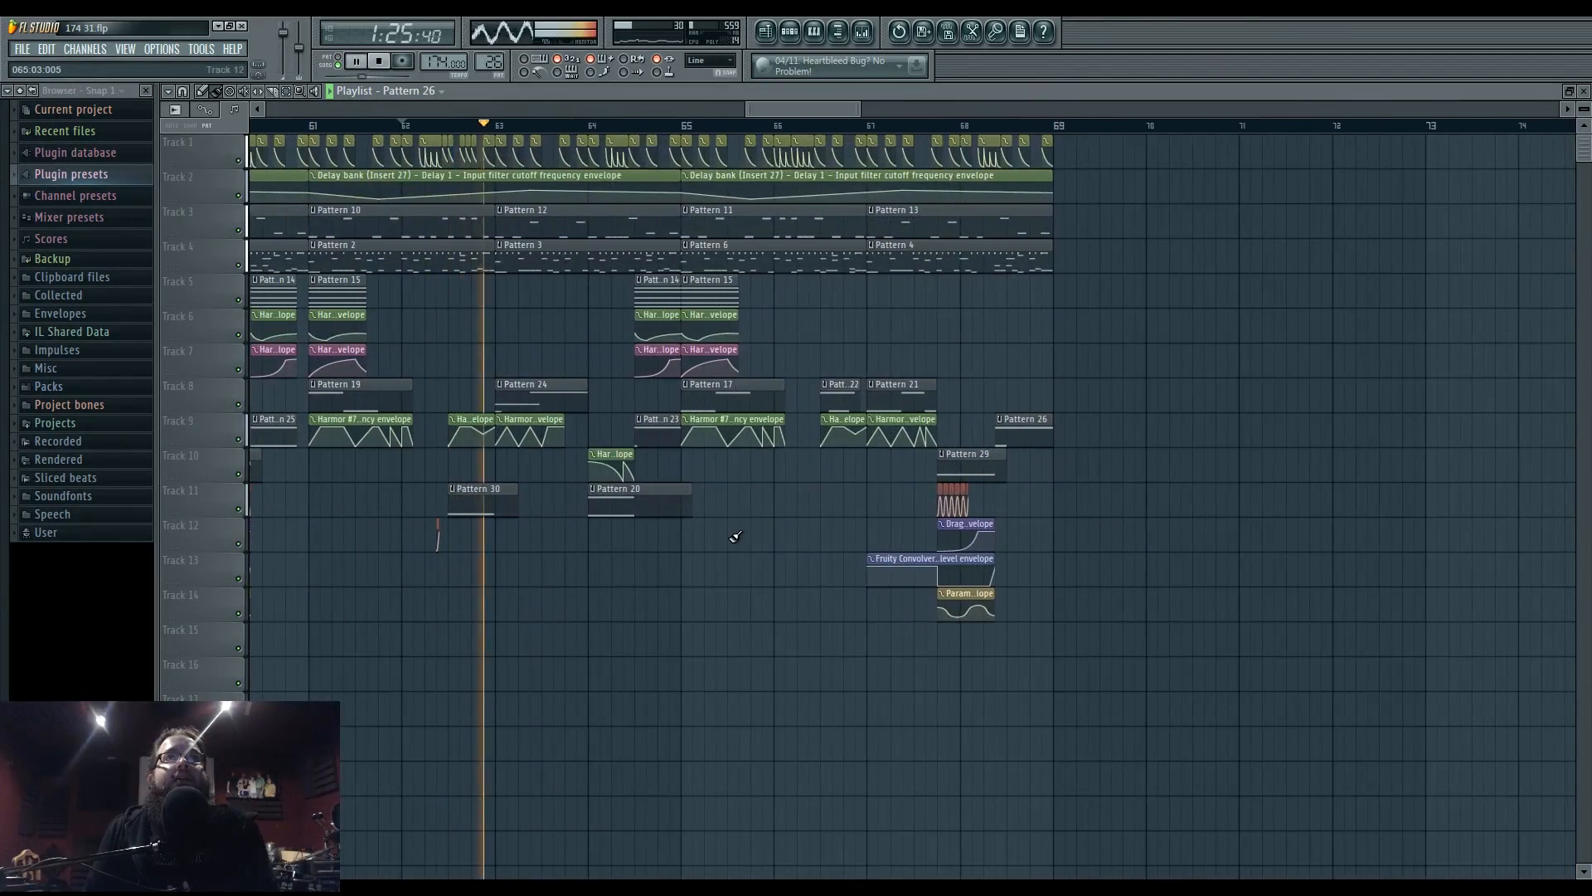
key(space)
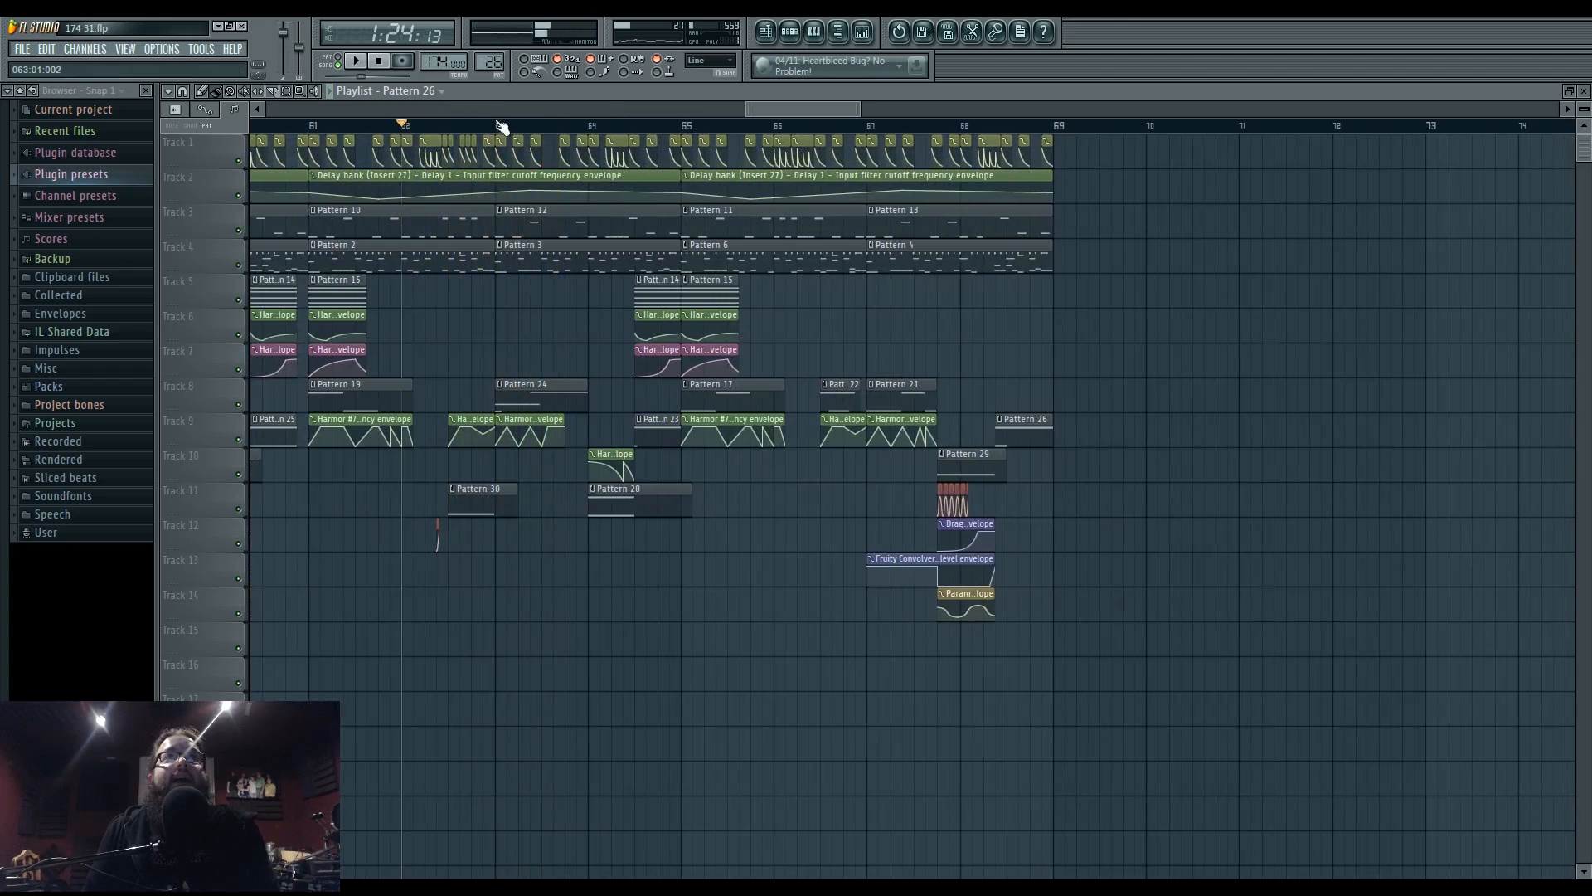
- Nudge Insert 39's band 3 cut slightly lower during playback, then close all windows
click(862, 32)
click(1327, 530)
key(space)
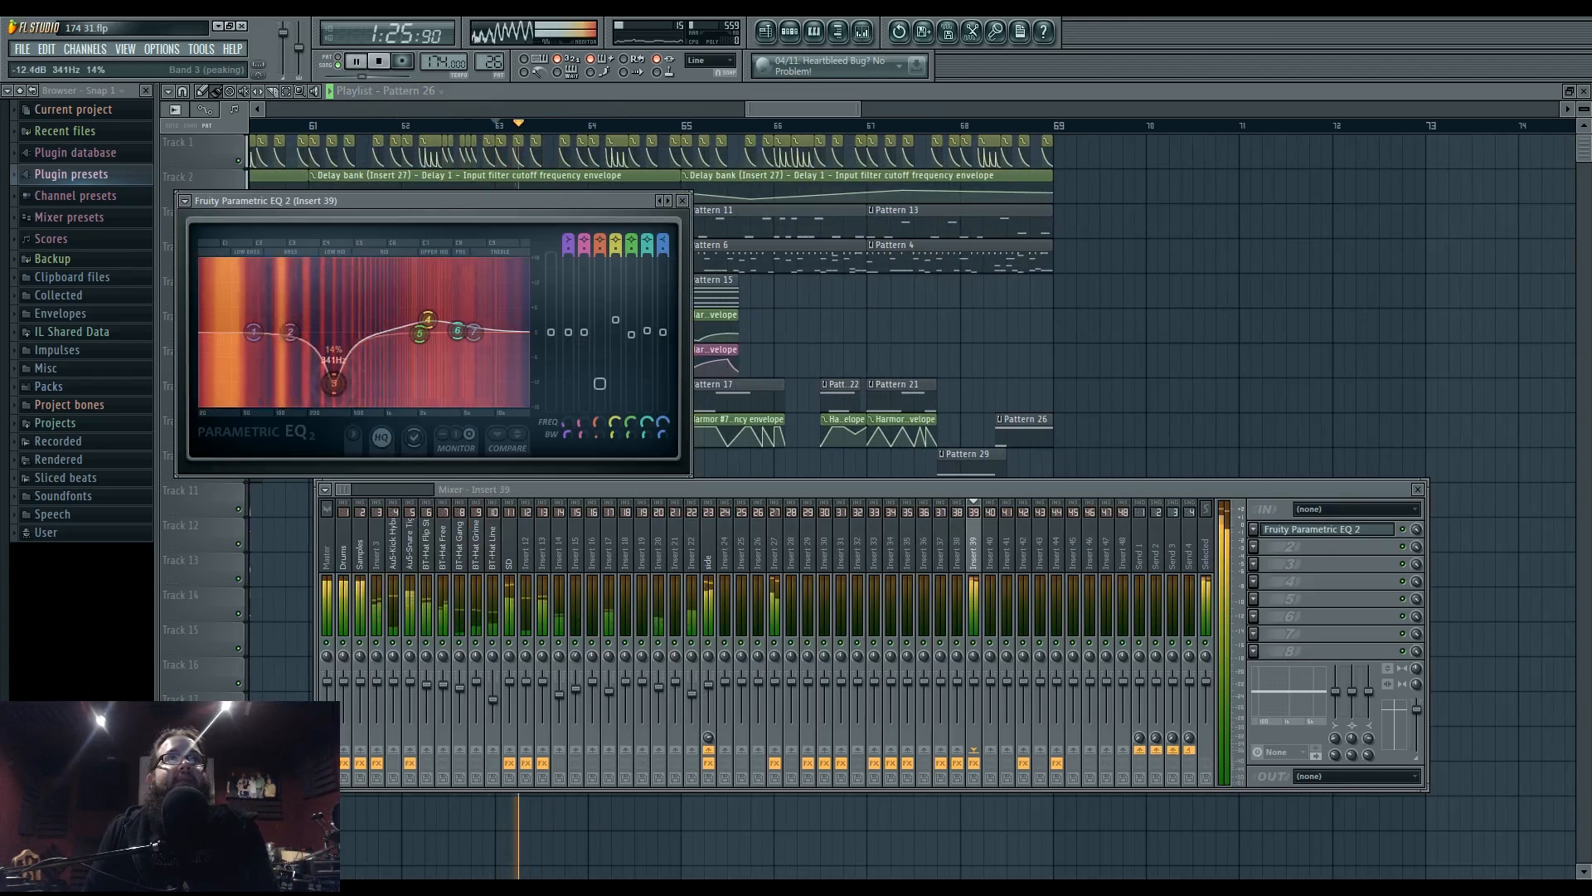
drag(355, 396, 348, 393)
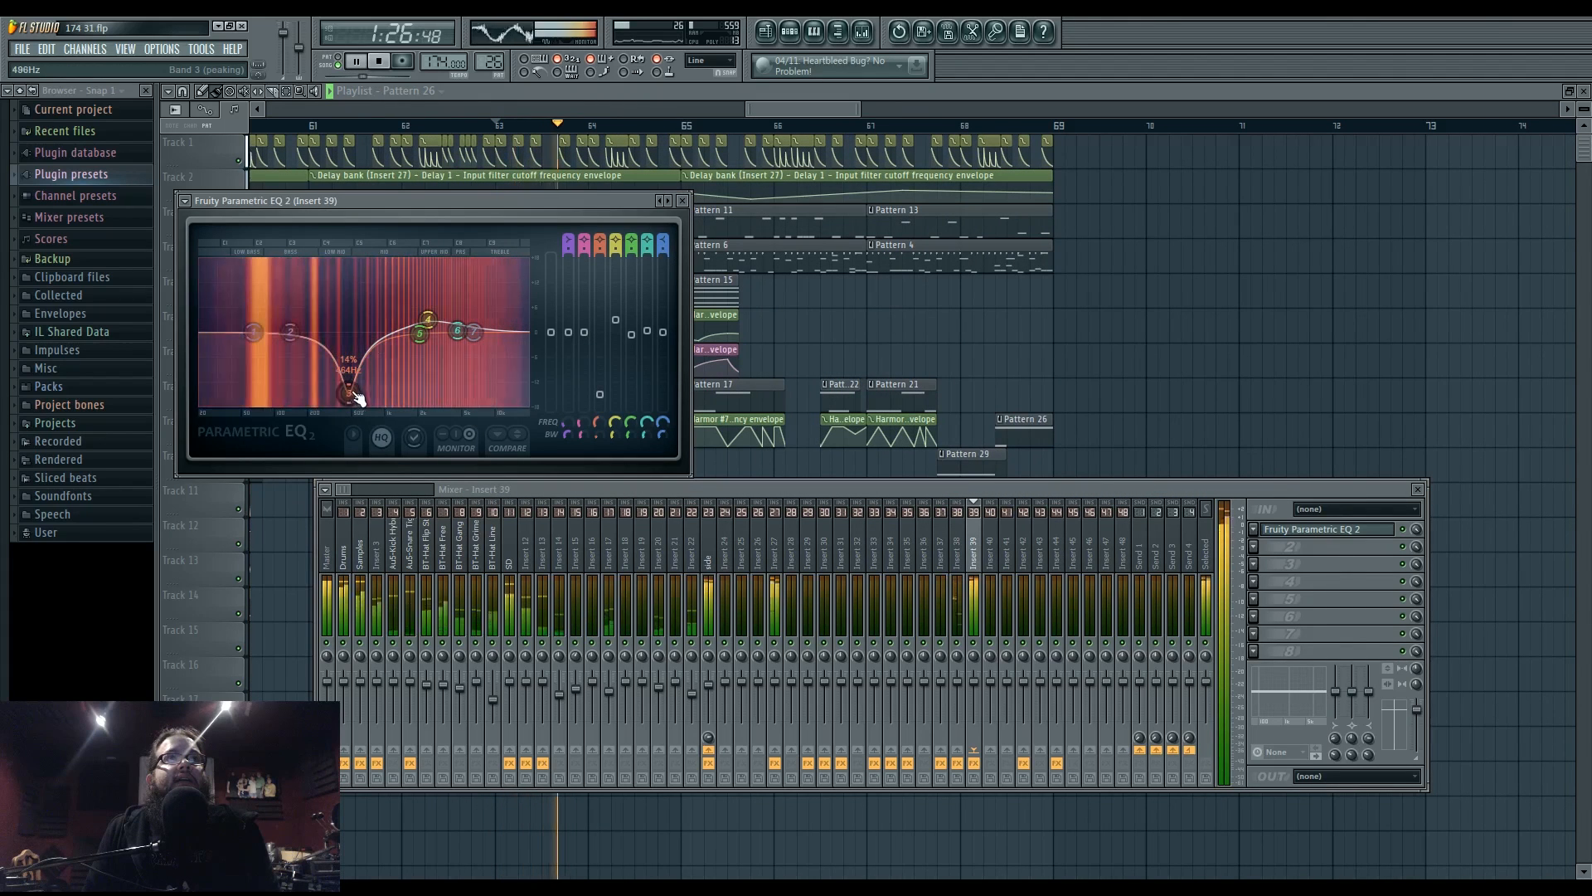
key(F12)
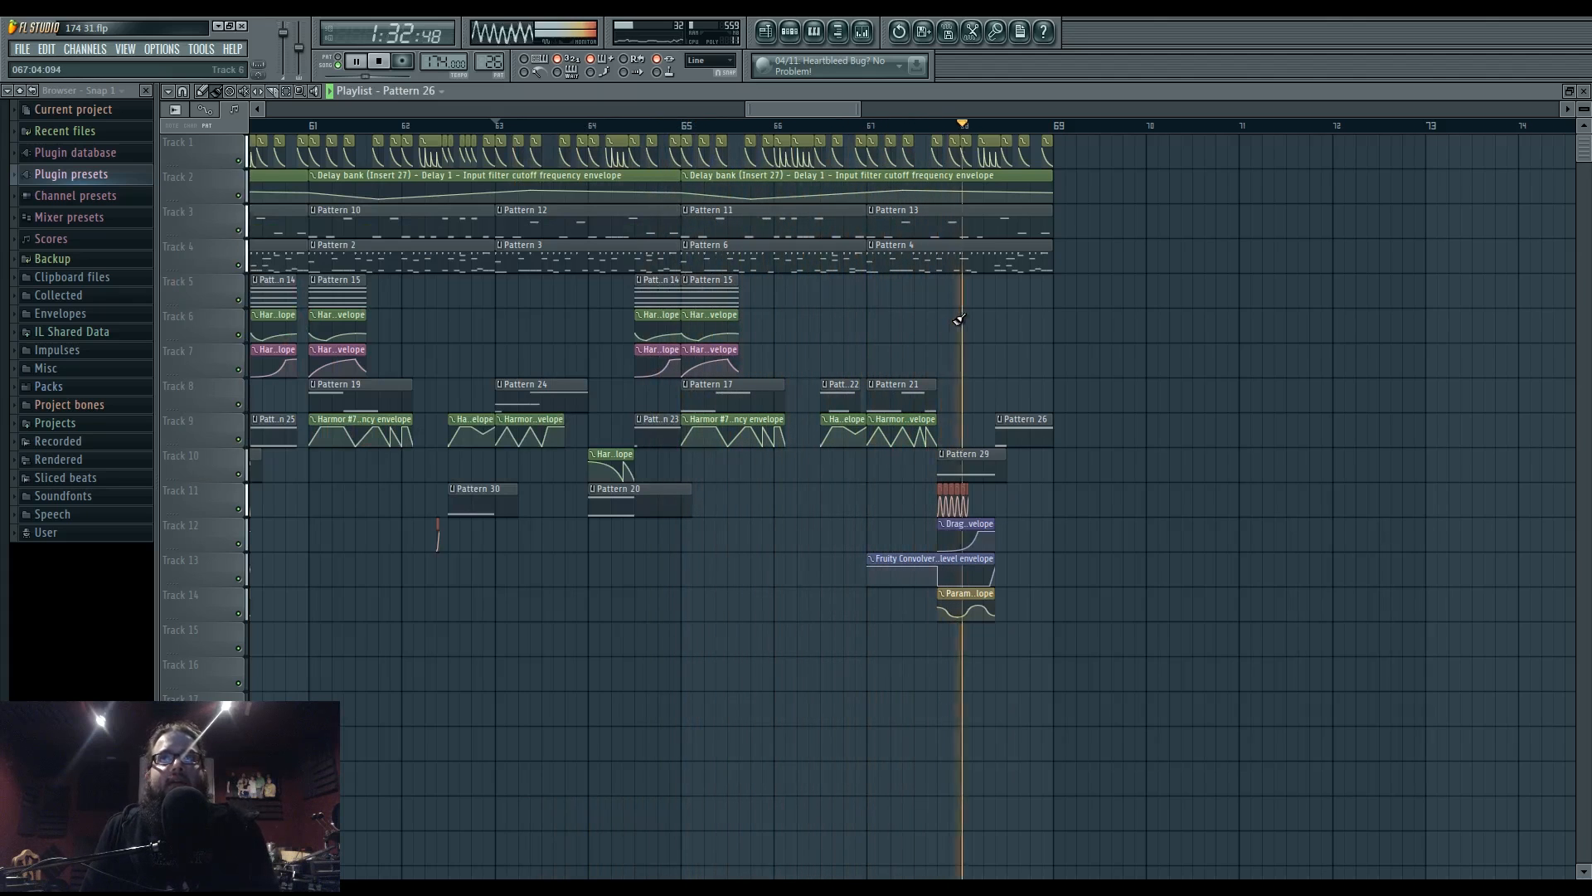
- Review the unison 5 notes in Pattern 26
scroll(999, 423, up, 3)
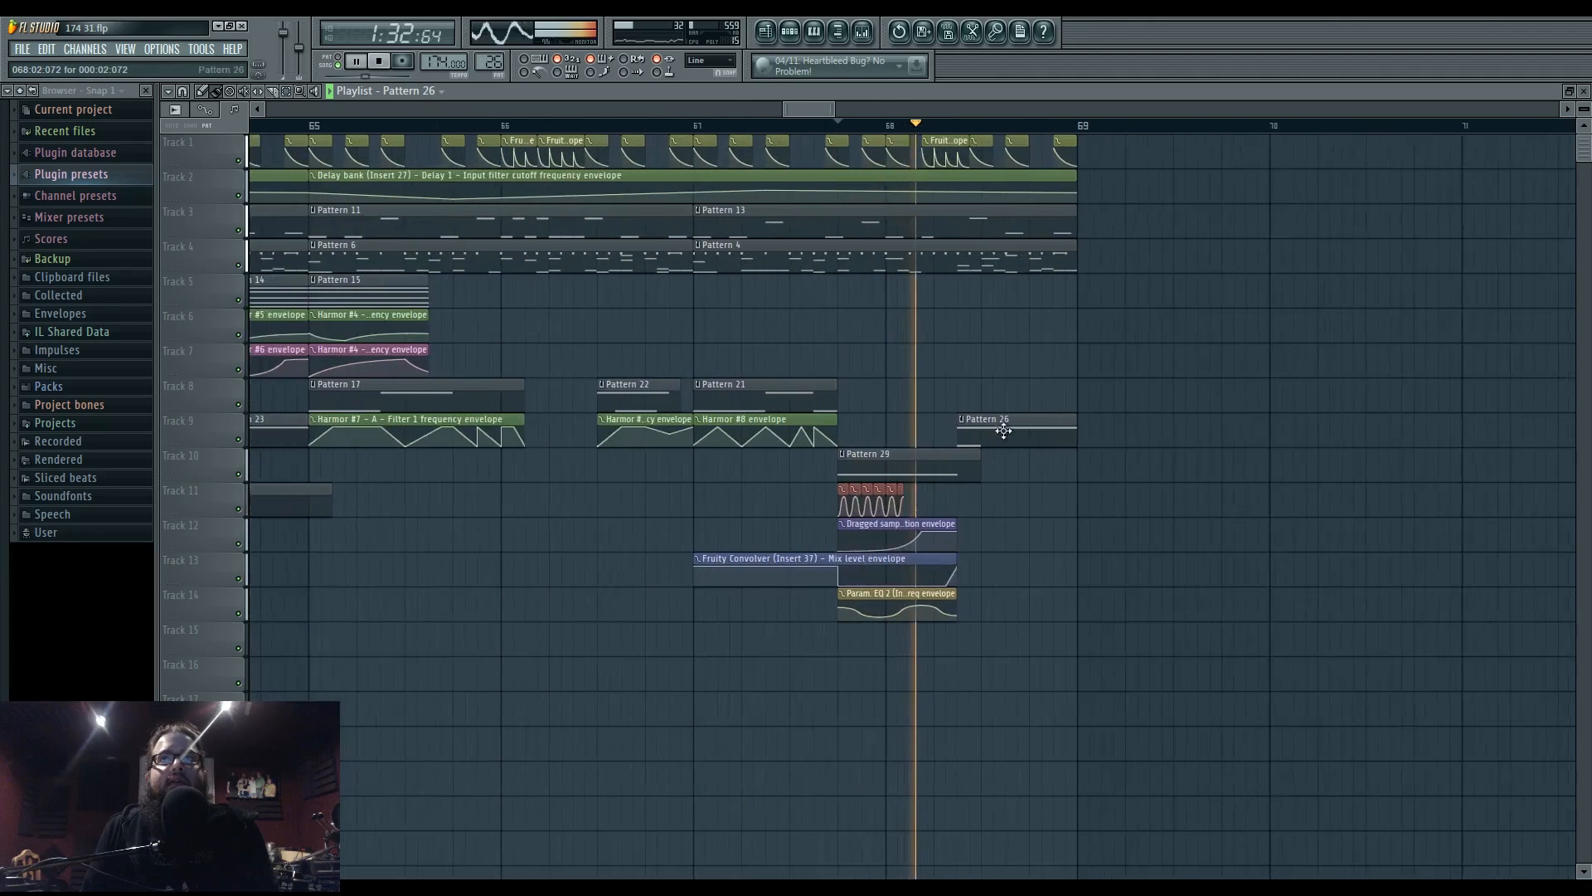
key(space)
double_click(985, 430)
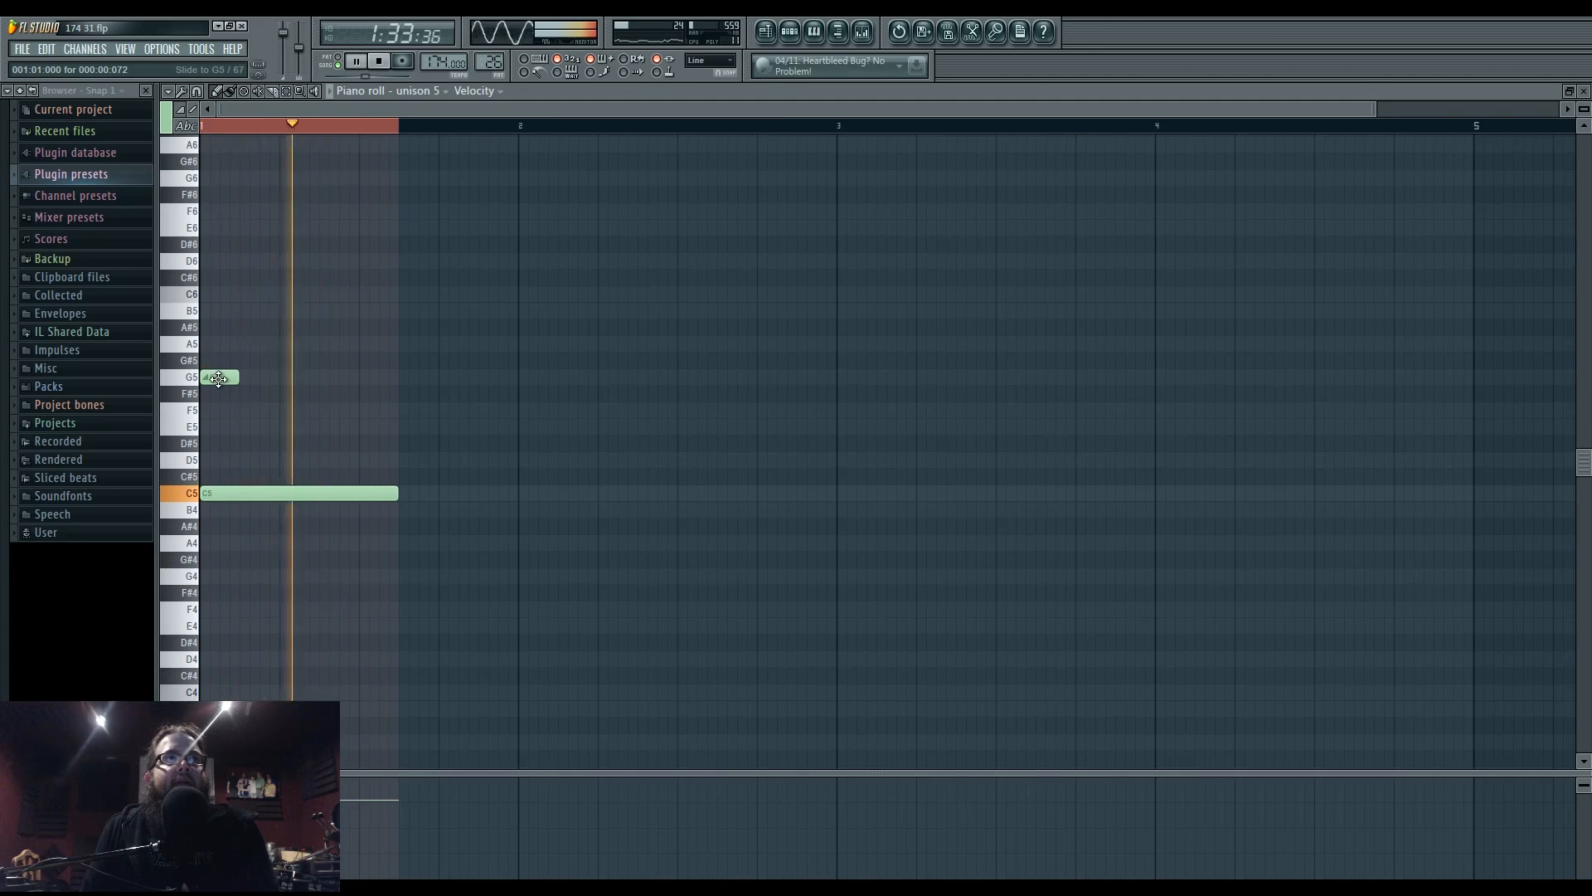
key(space)
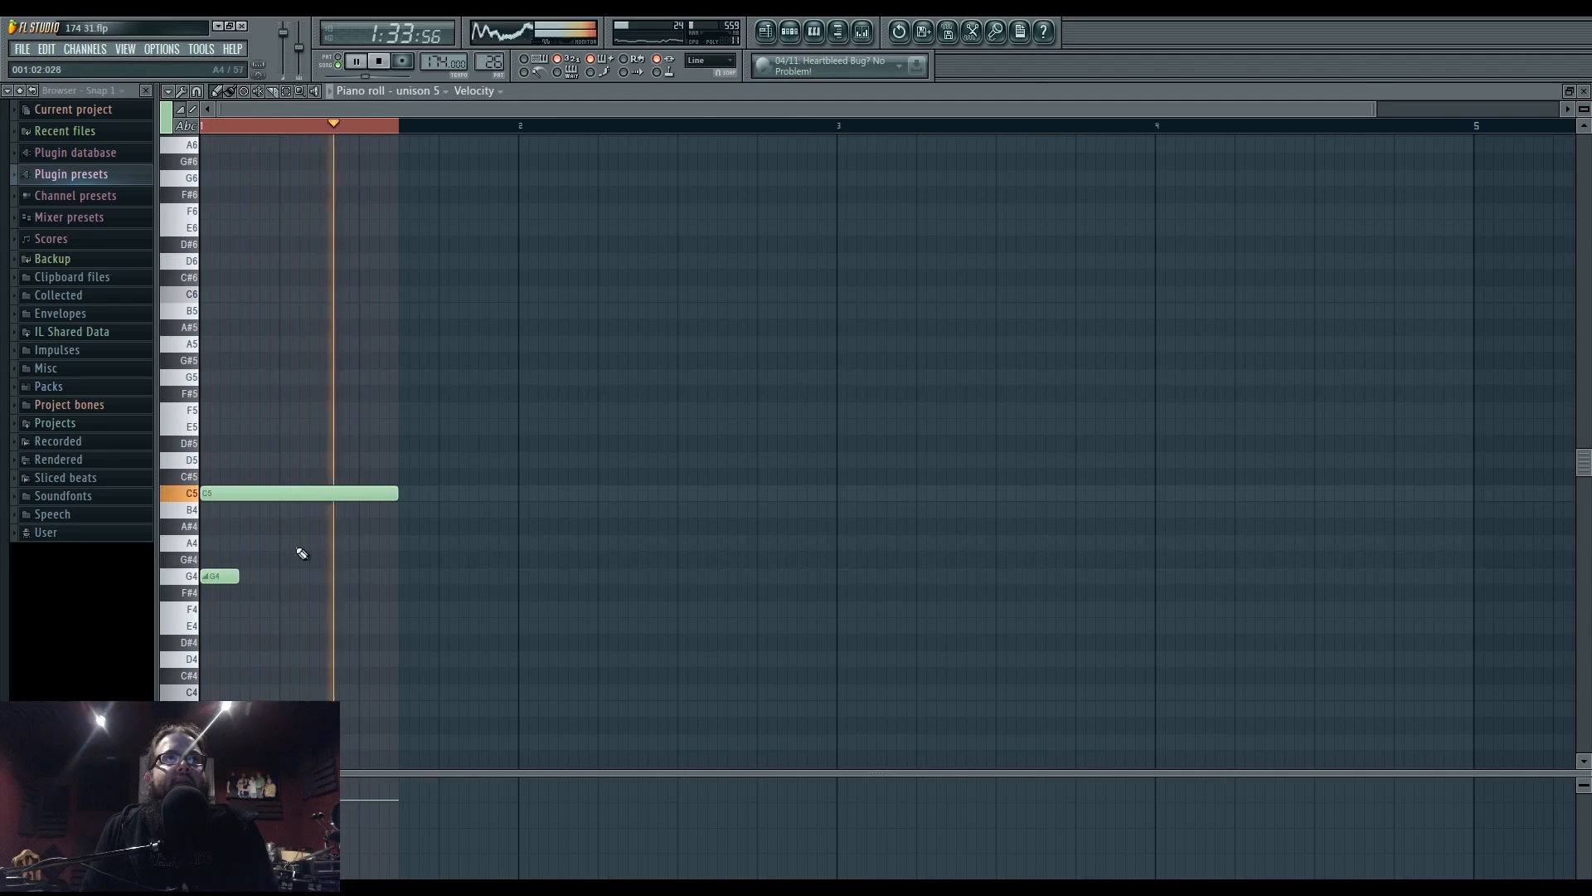
- Check the side insert's Fruity Limiter, select Insert 39, and bring the zoomed-out Playlist forward
click(765, 31)
click(863, 31)
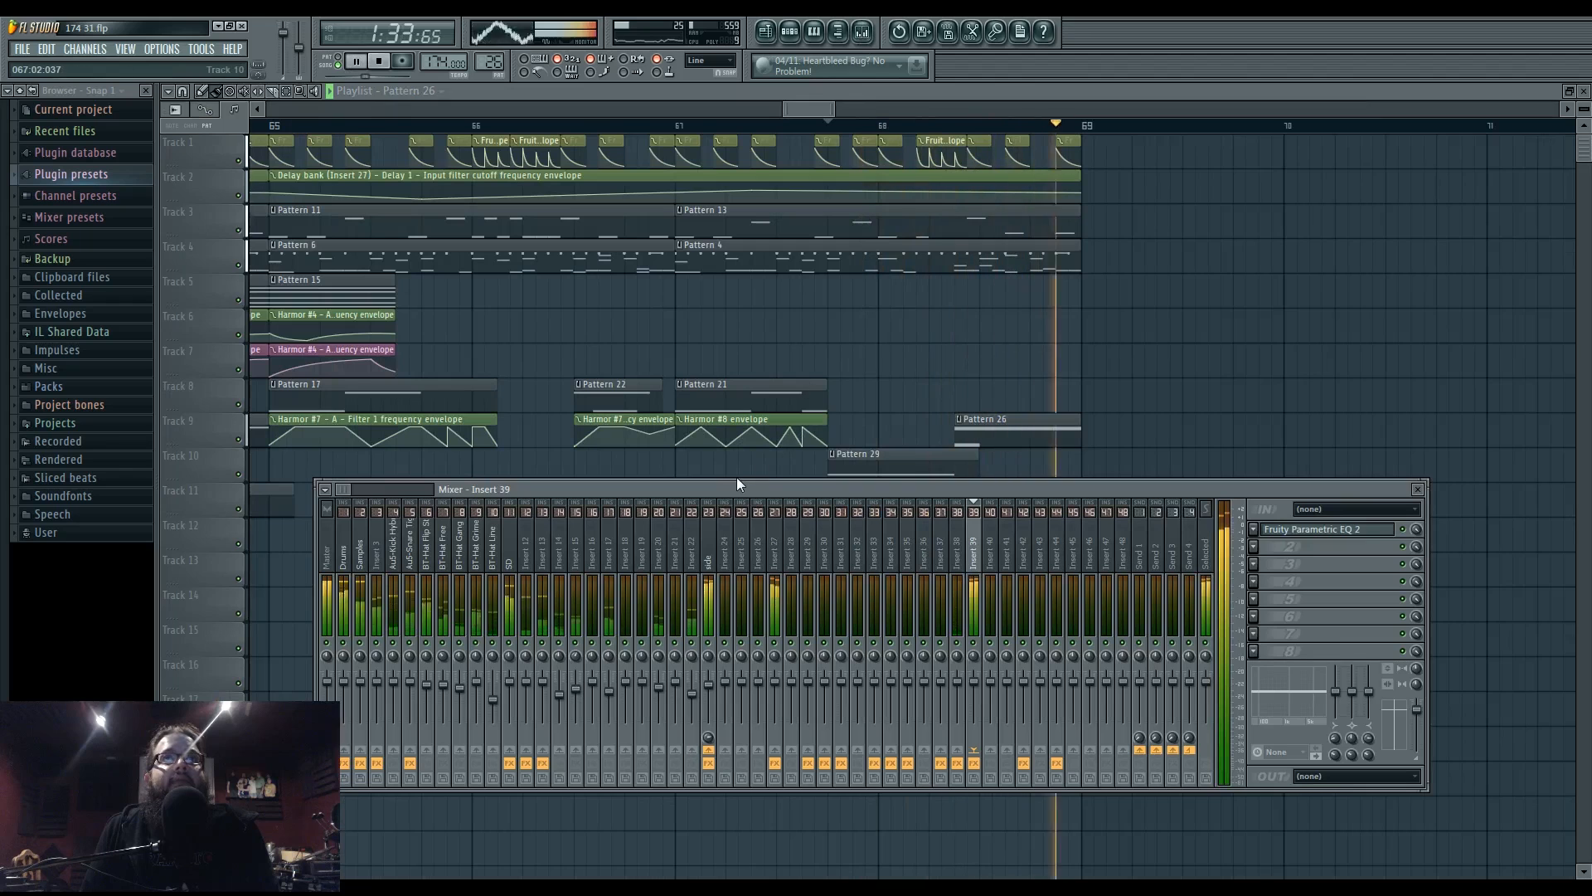
click(709, 539)
click(1331, 565)
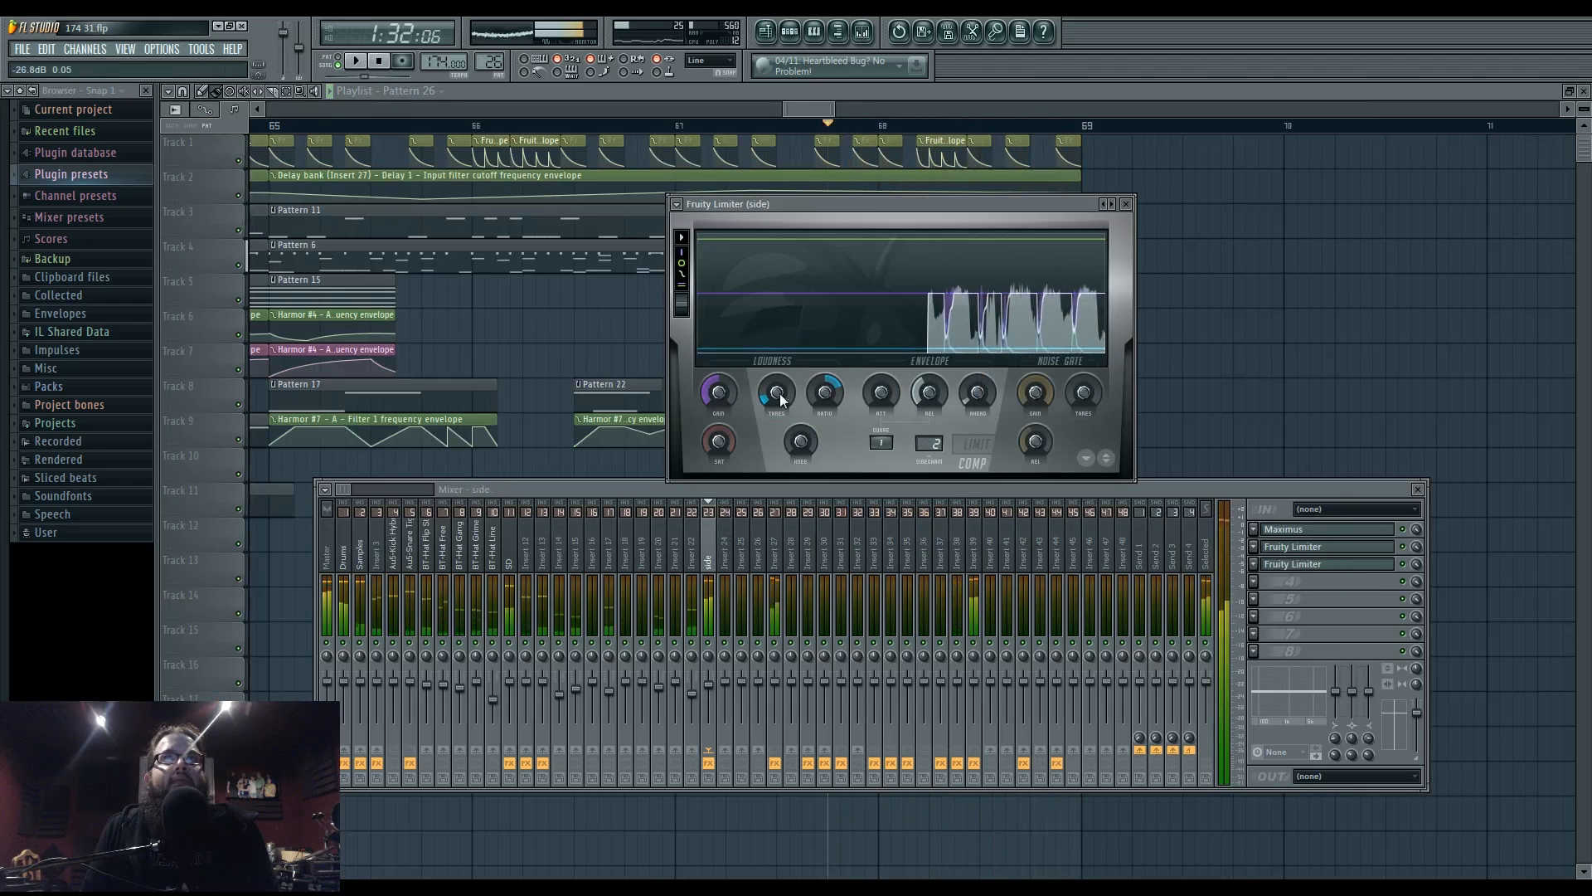
click(973, 548)
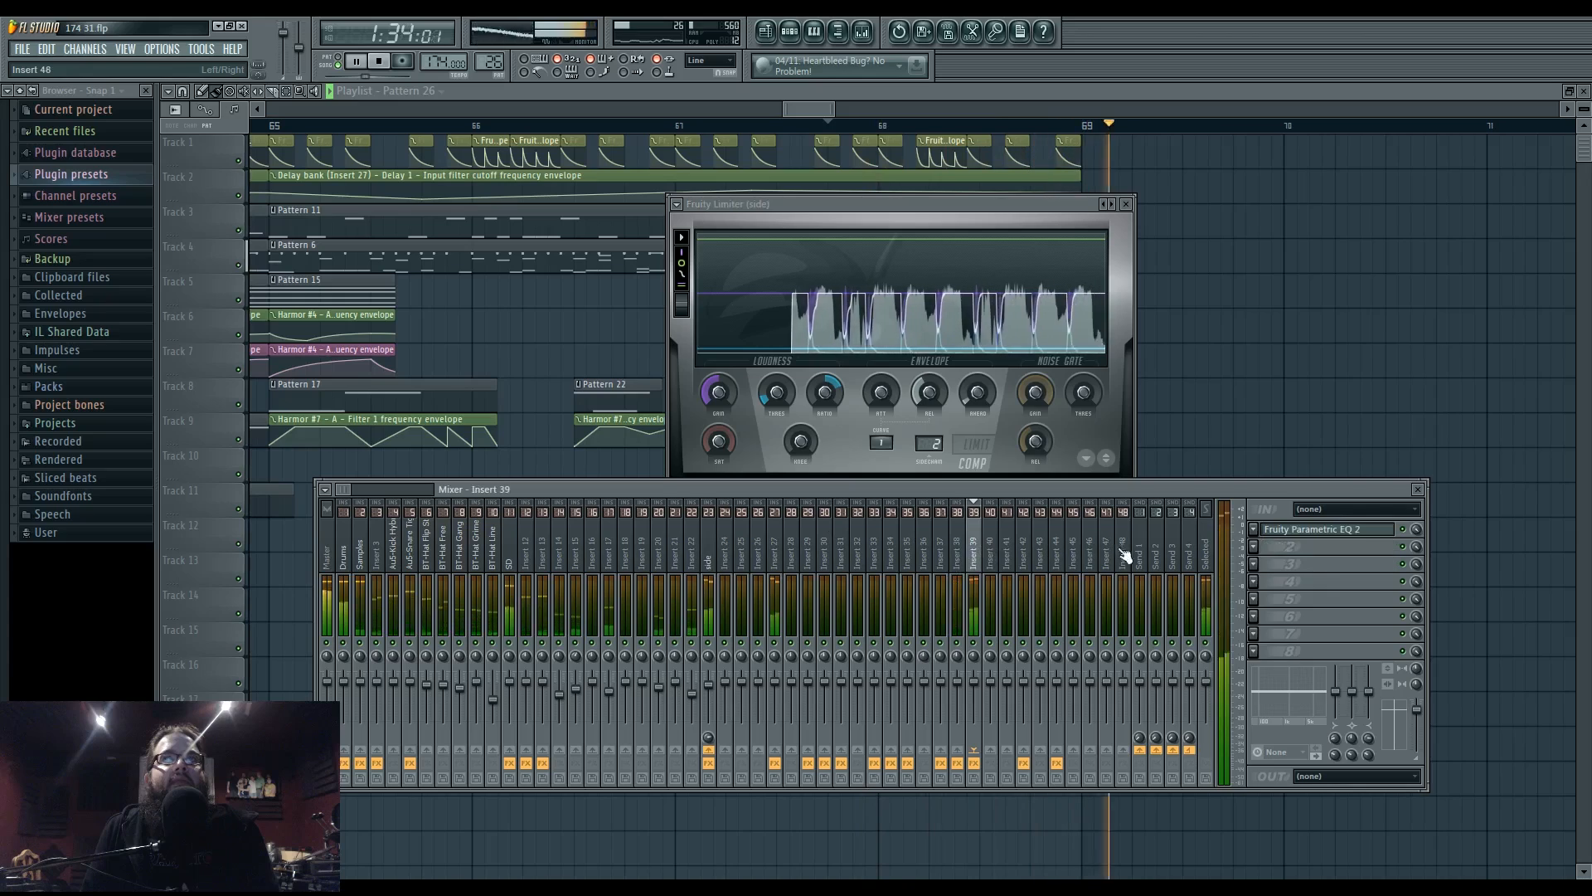
right_click(1236, 435)
scroll(1235, 434, down, 4)
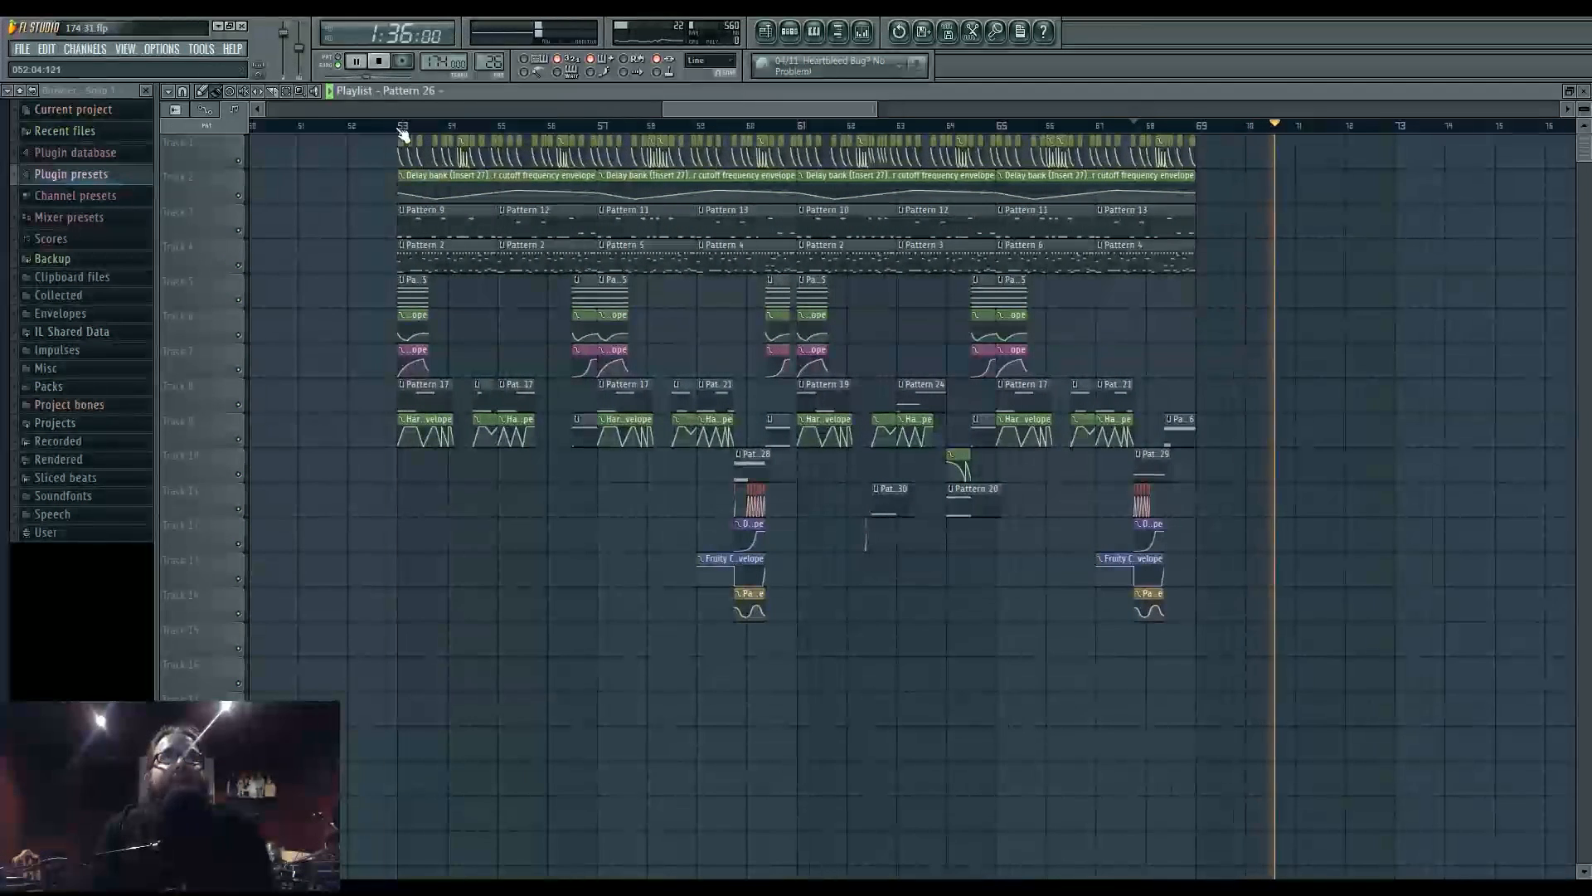
- Play the arrangement from bar 53 while panning the view, then bring up the Firefox Ustream chat
click(401, 131)
scroll(630, 595, left, 1)
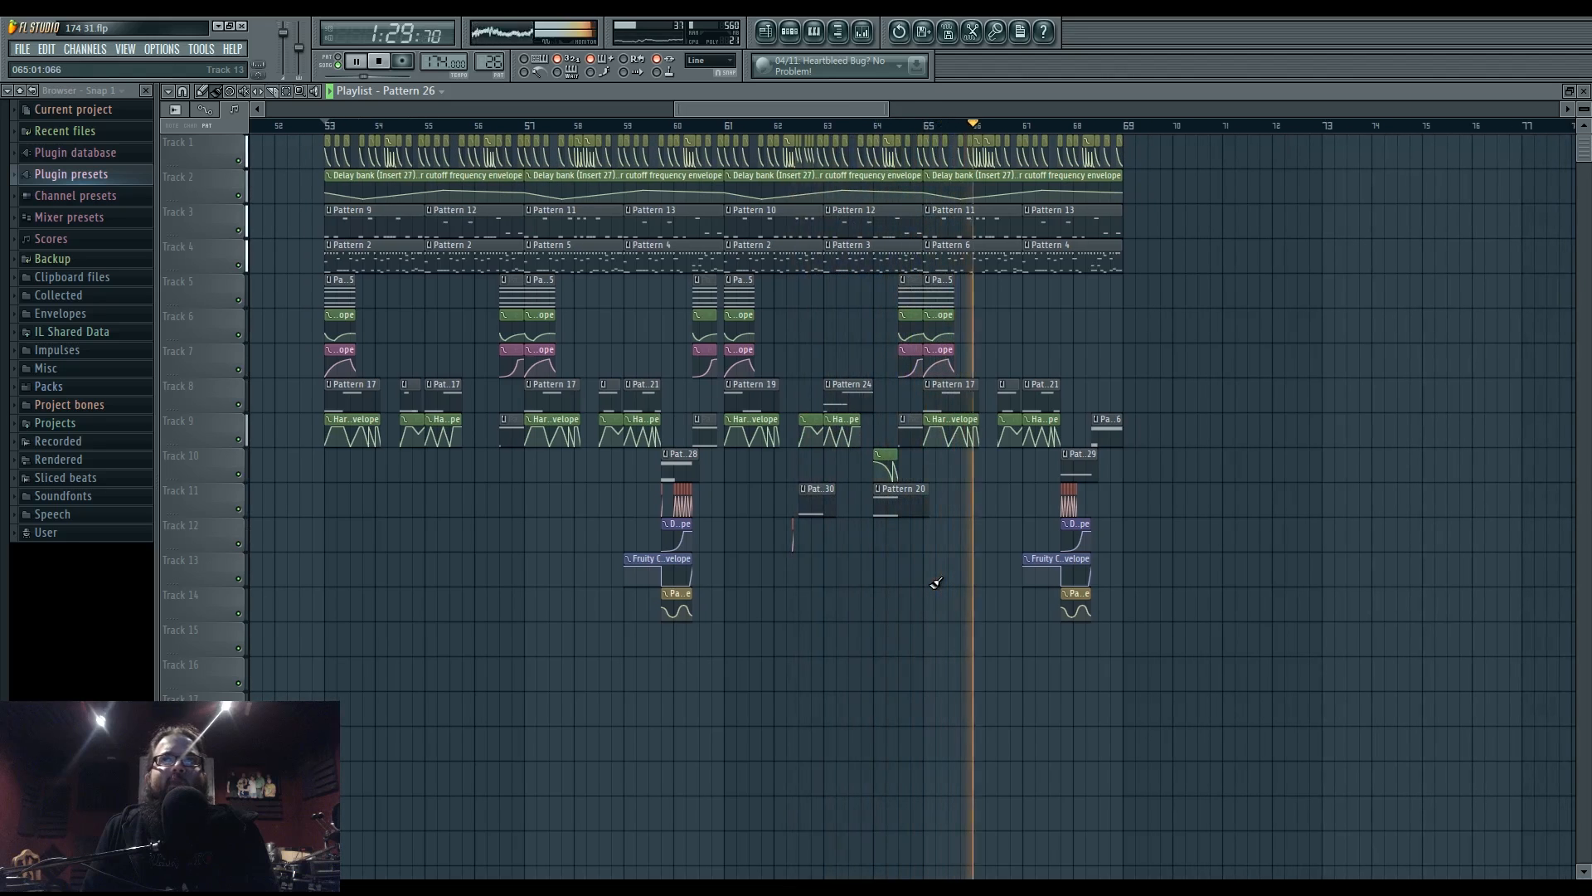
drag(984, 594, 1013, 558)
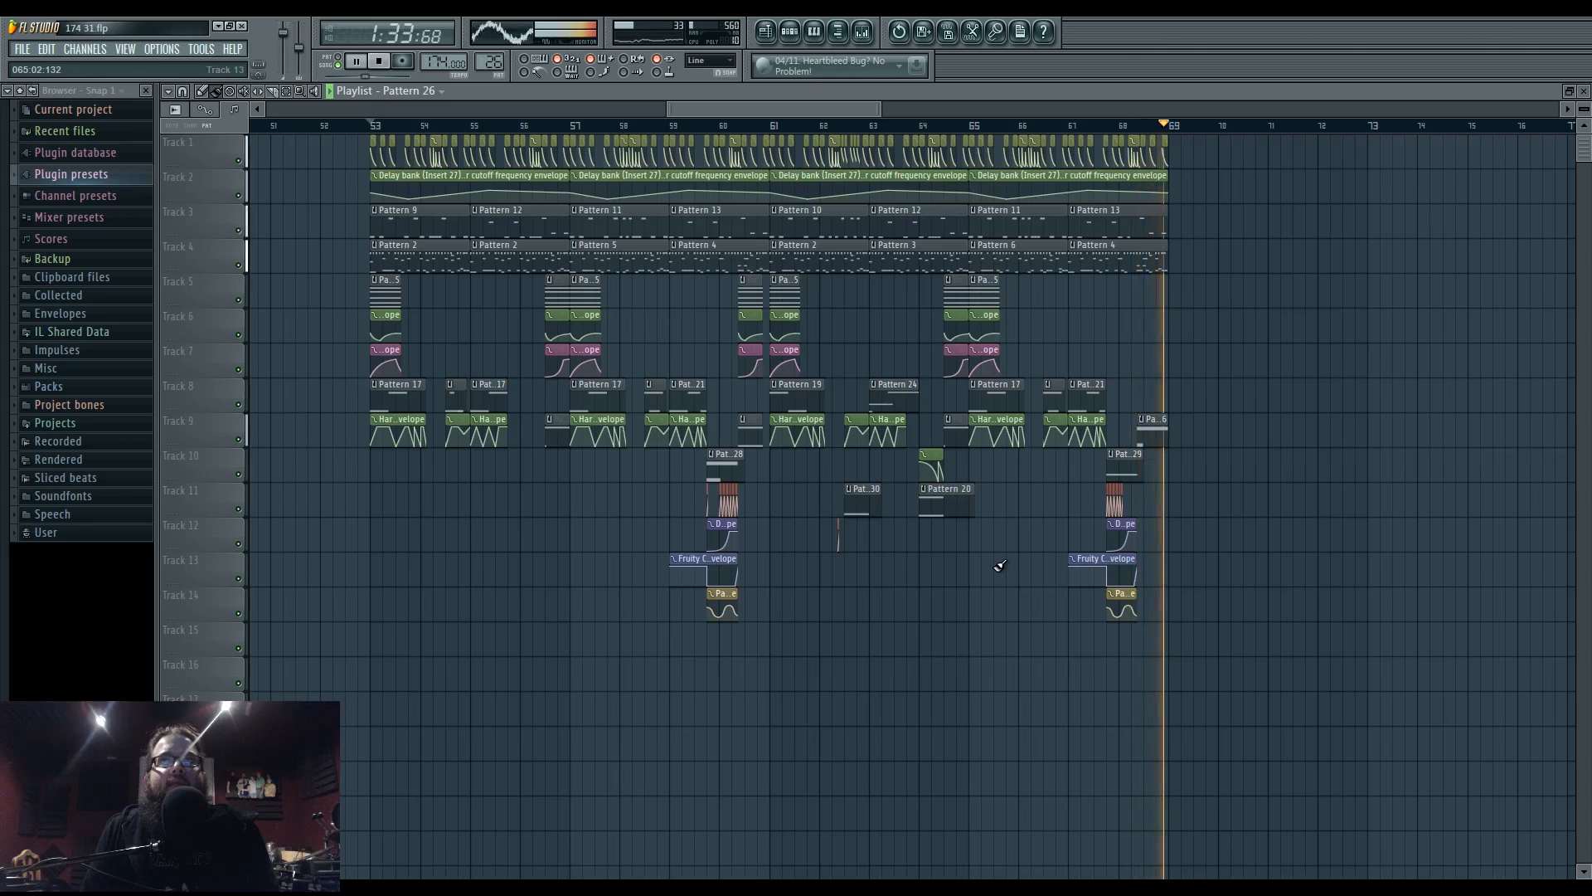
key(space)
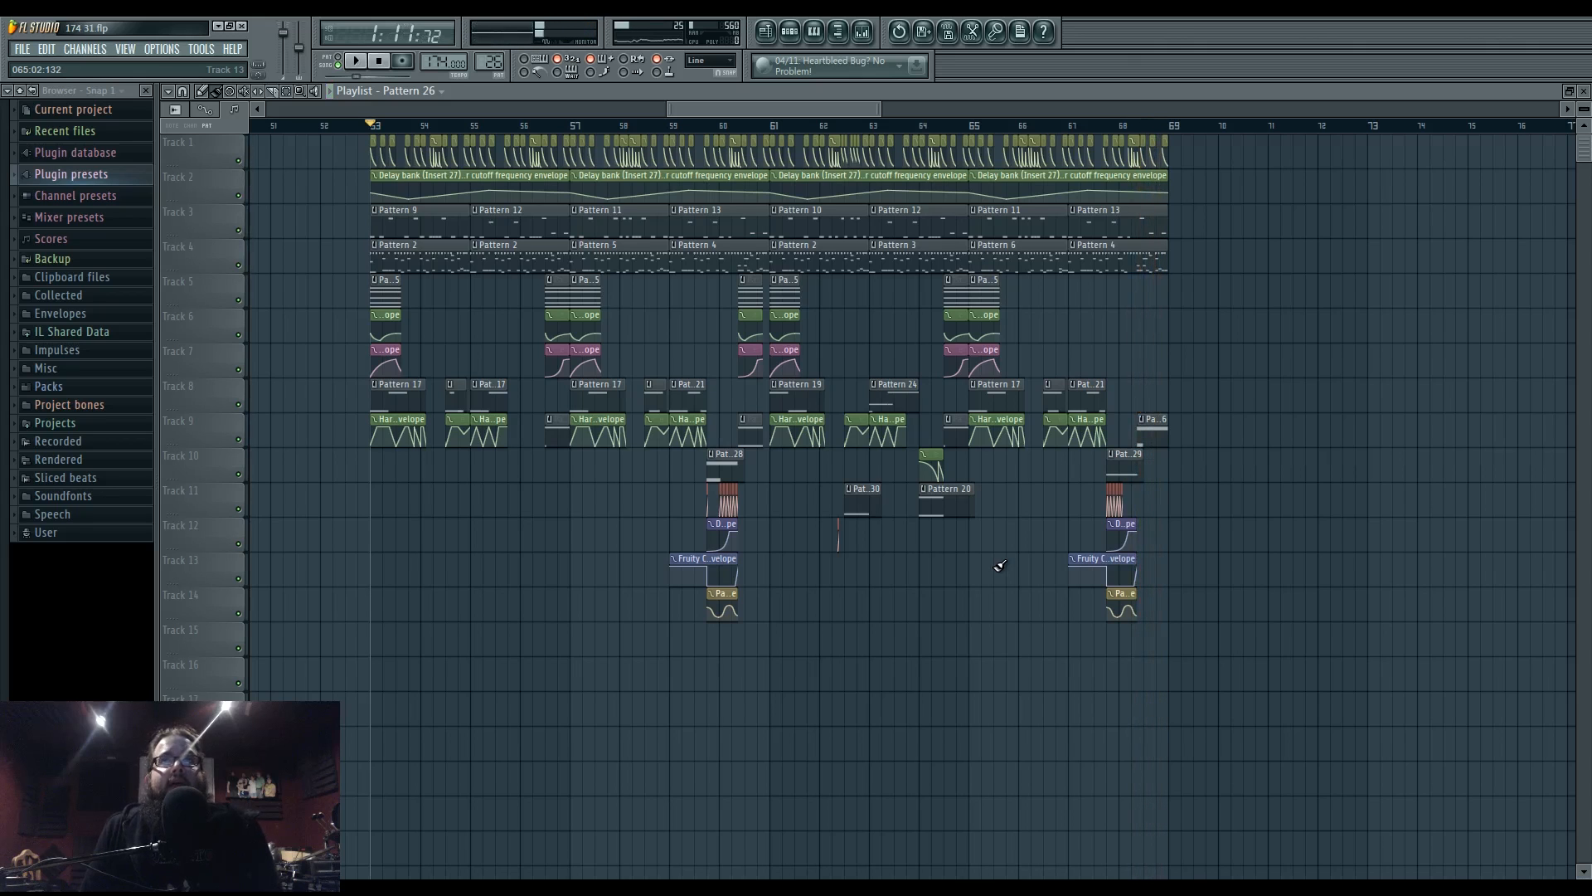
drag(986, 567, 1216, 617)
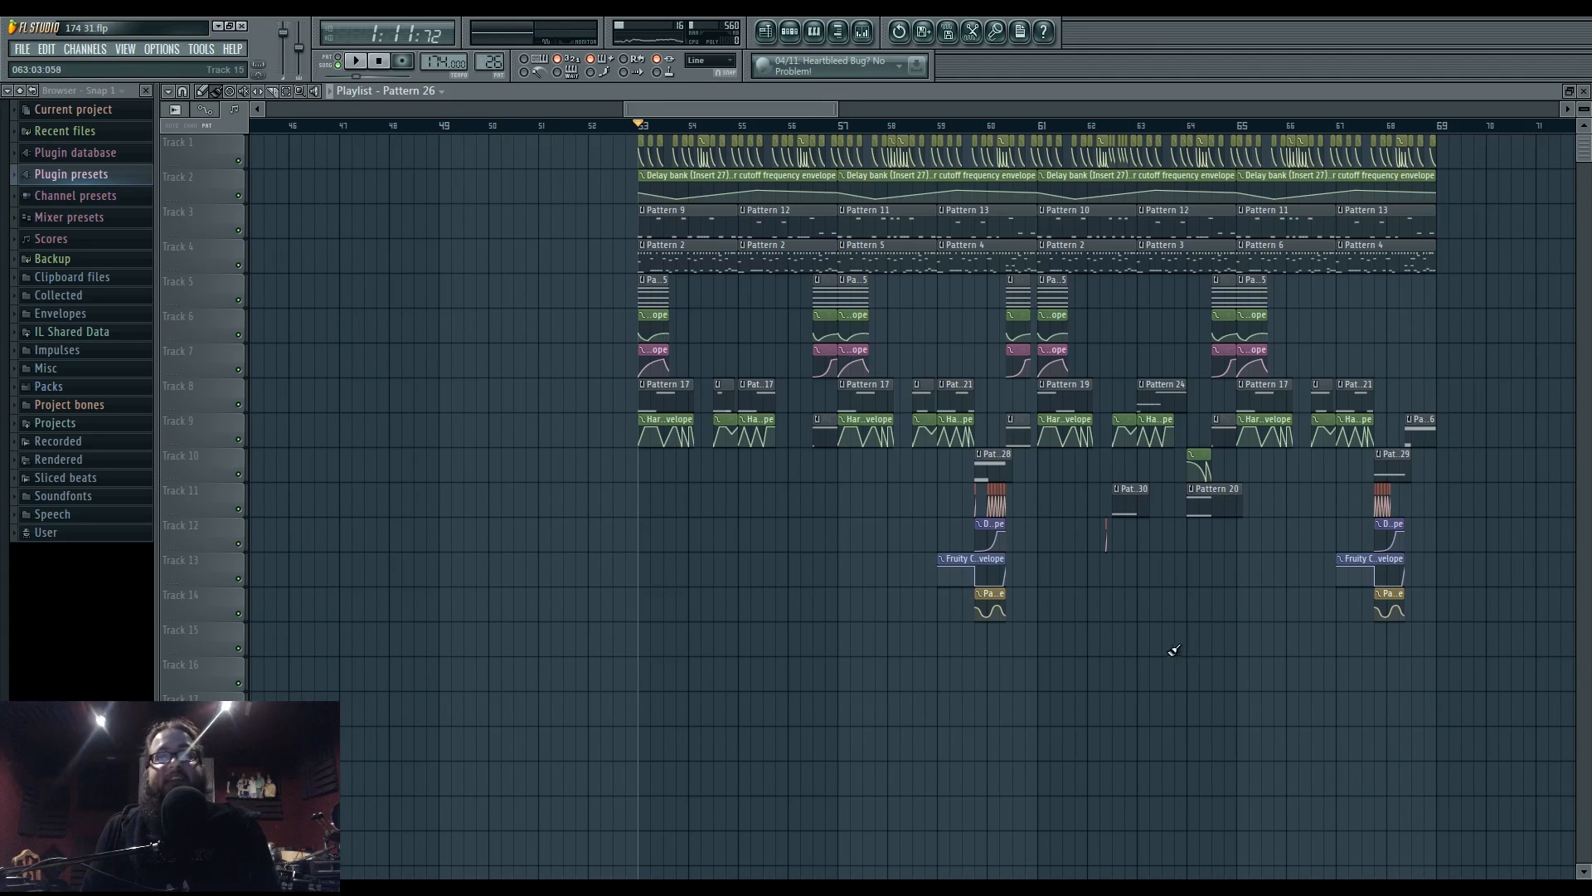
click(736, 888)
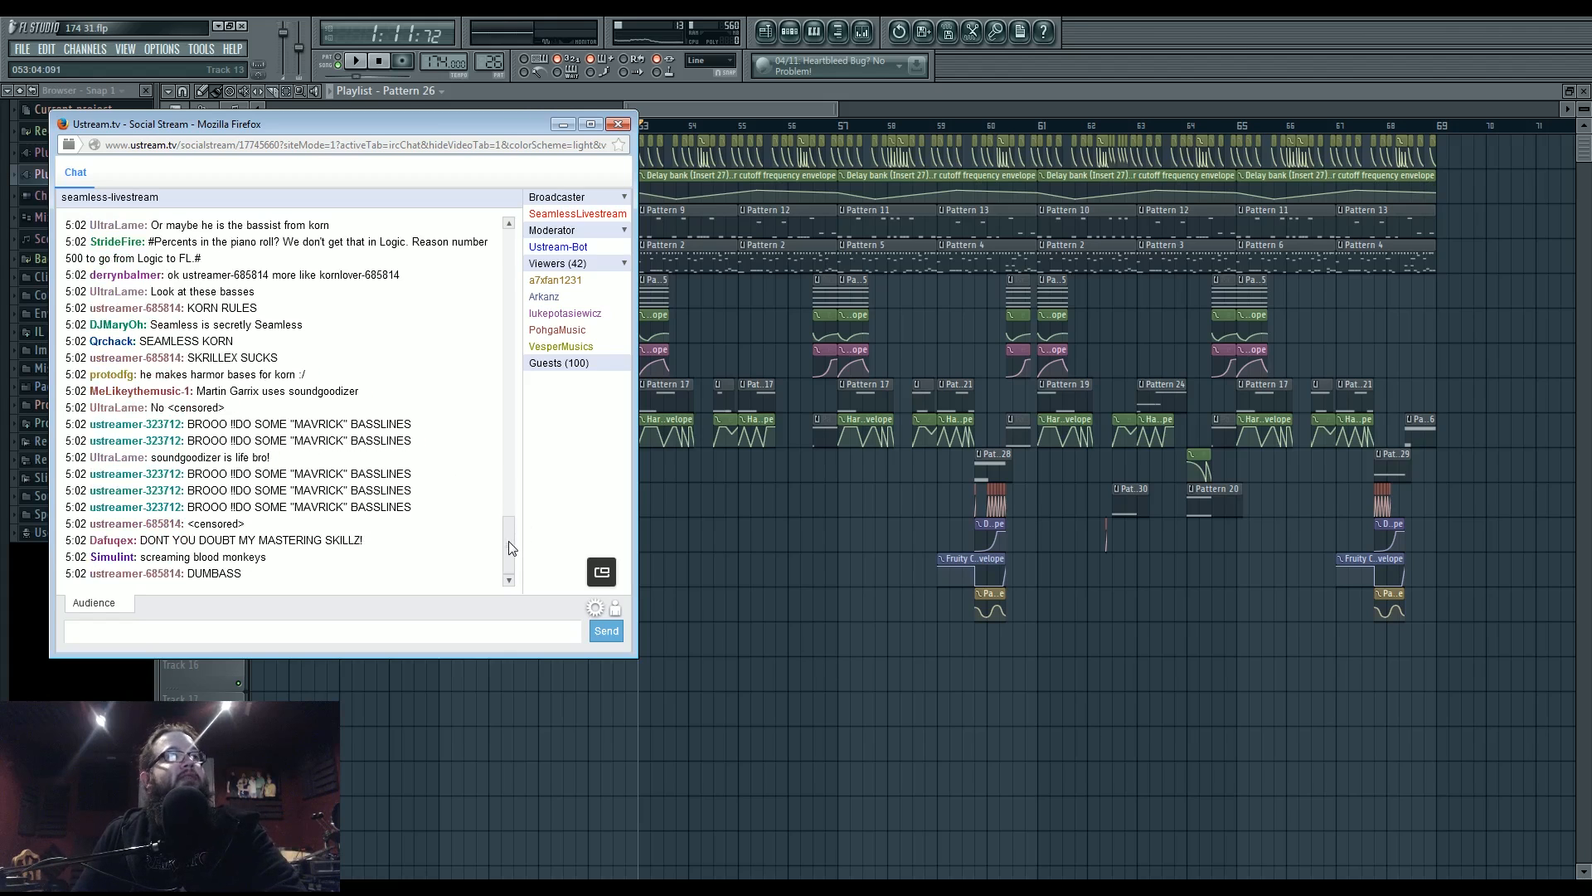
- Scroll back through earlier Ustream chat messages, then return to the FL Studio Playlist
drag(509, 540, 509, 491)
scroll(509, 491, up, 10)
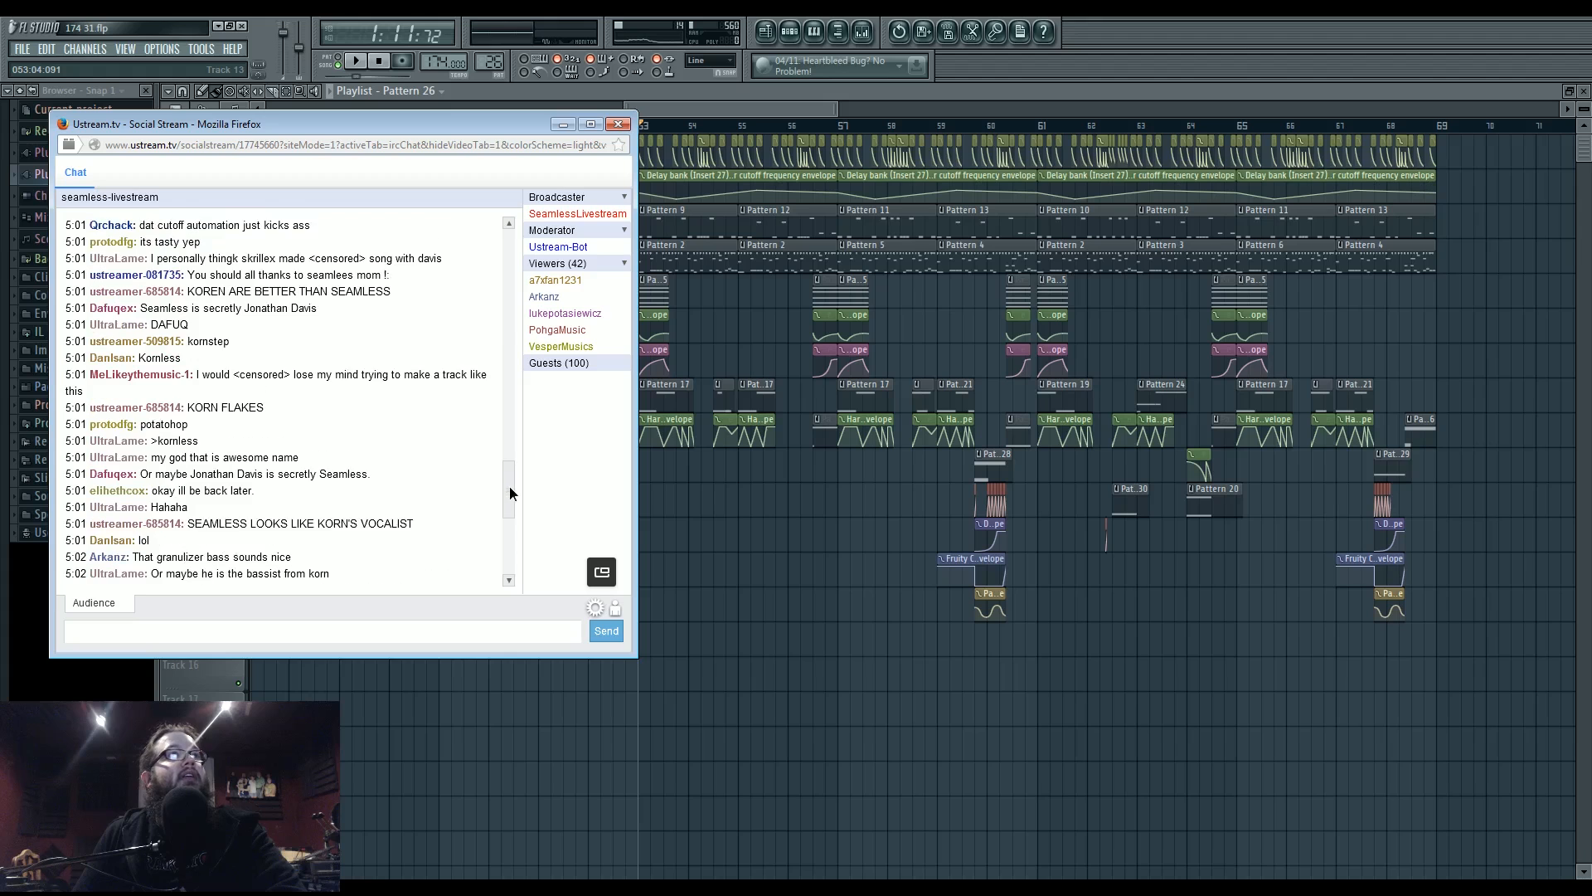
scroll(511, 469, down, 8)
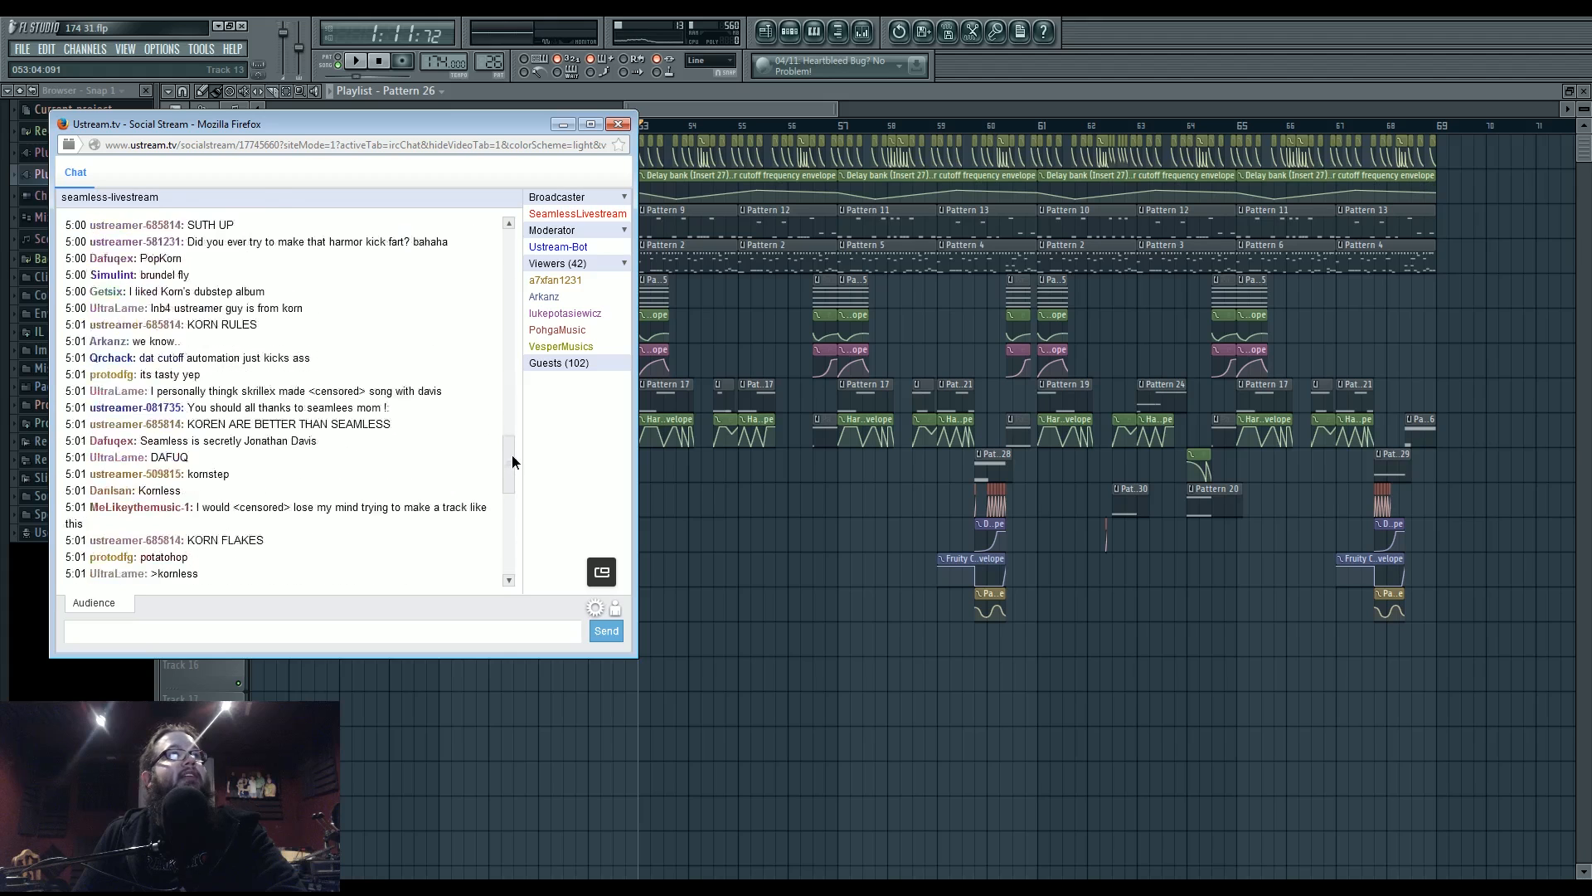
drag(513, 410, 520, 560)
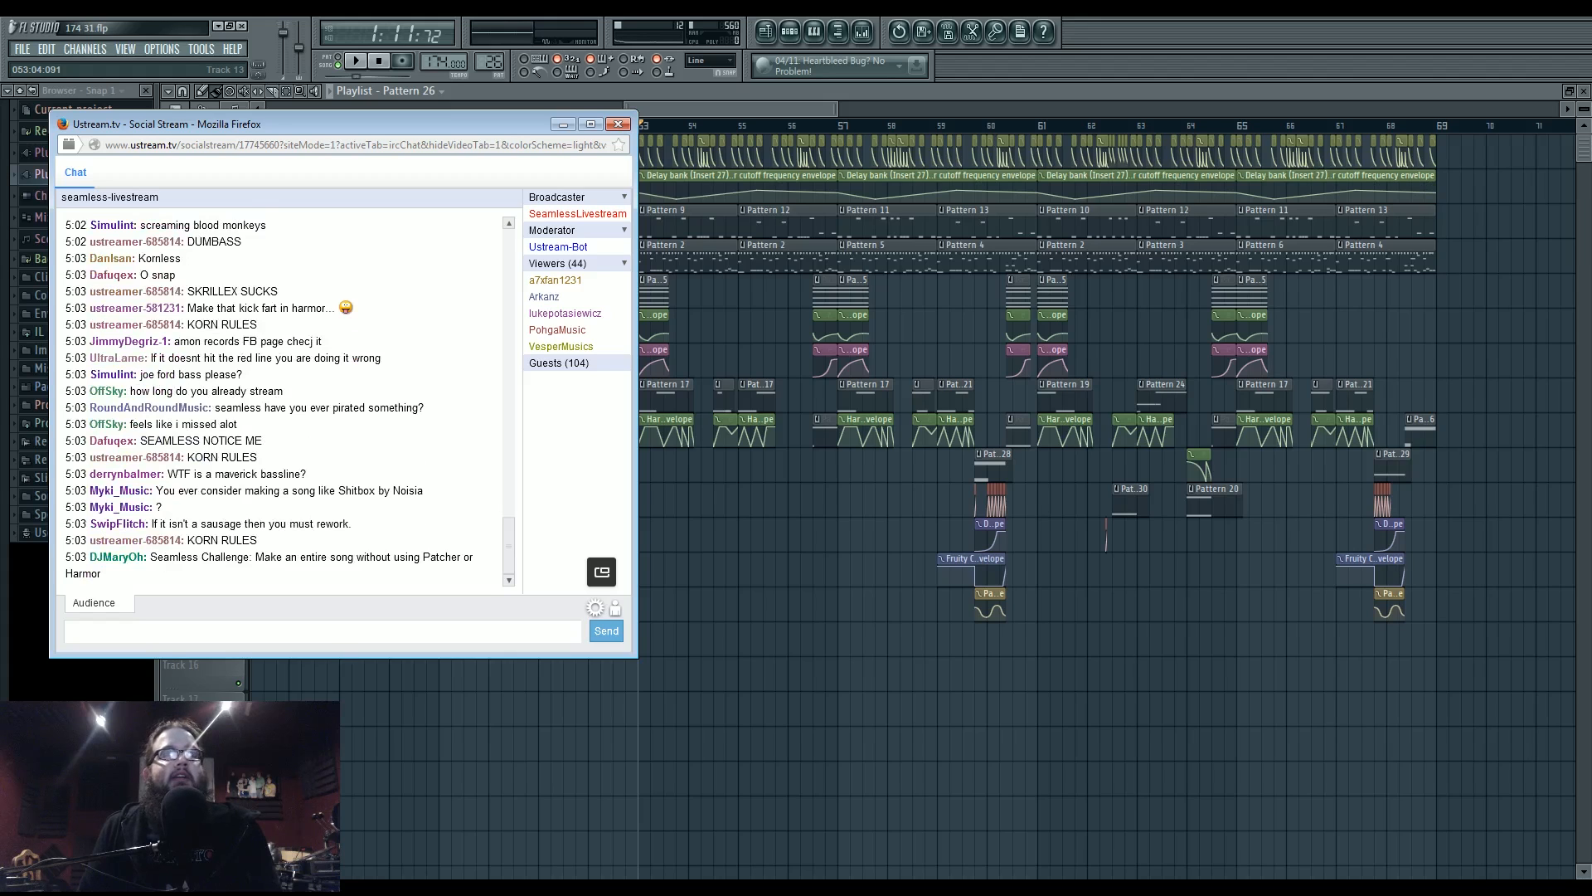
click(796, 617)
drag(784, 612, 603, 655)
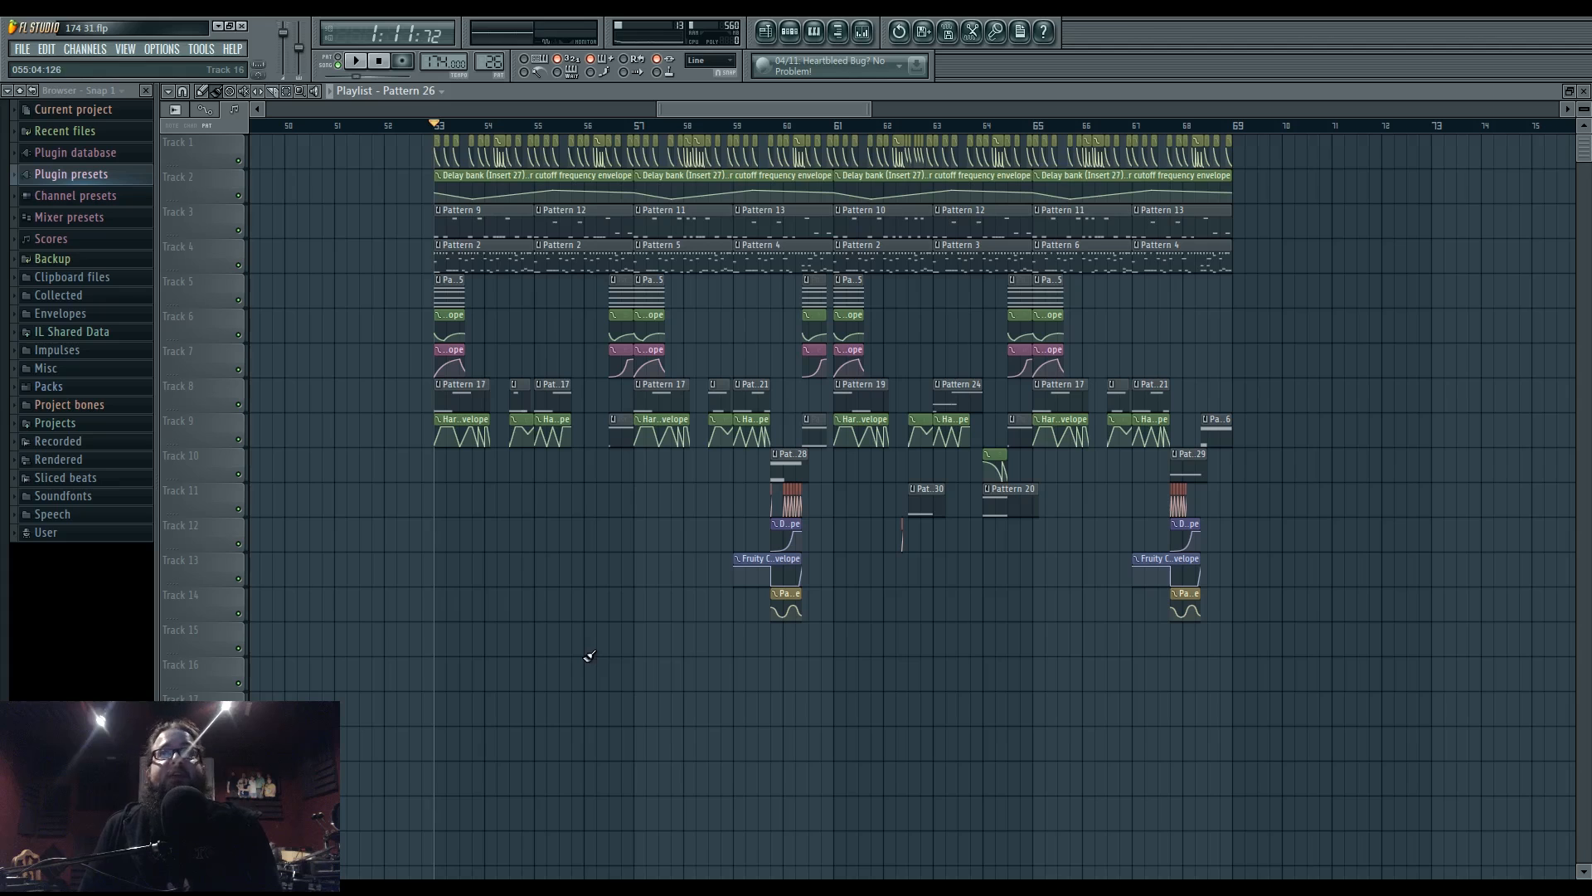
- Frame the area around bar 53 and play that section
drag(572, 563, 664, 585)
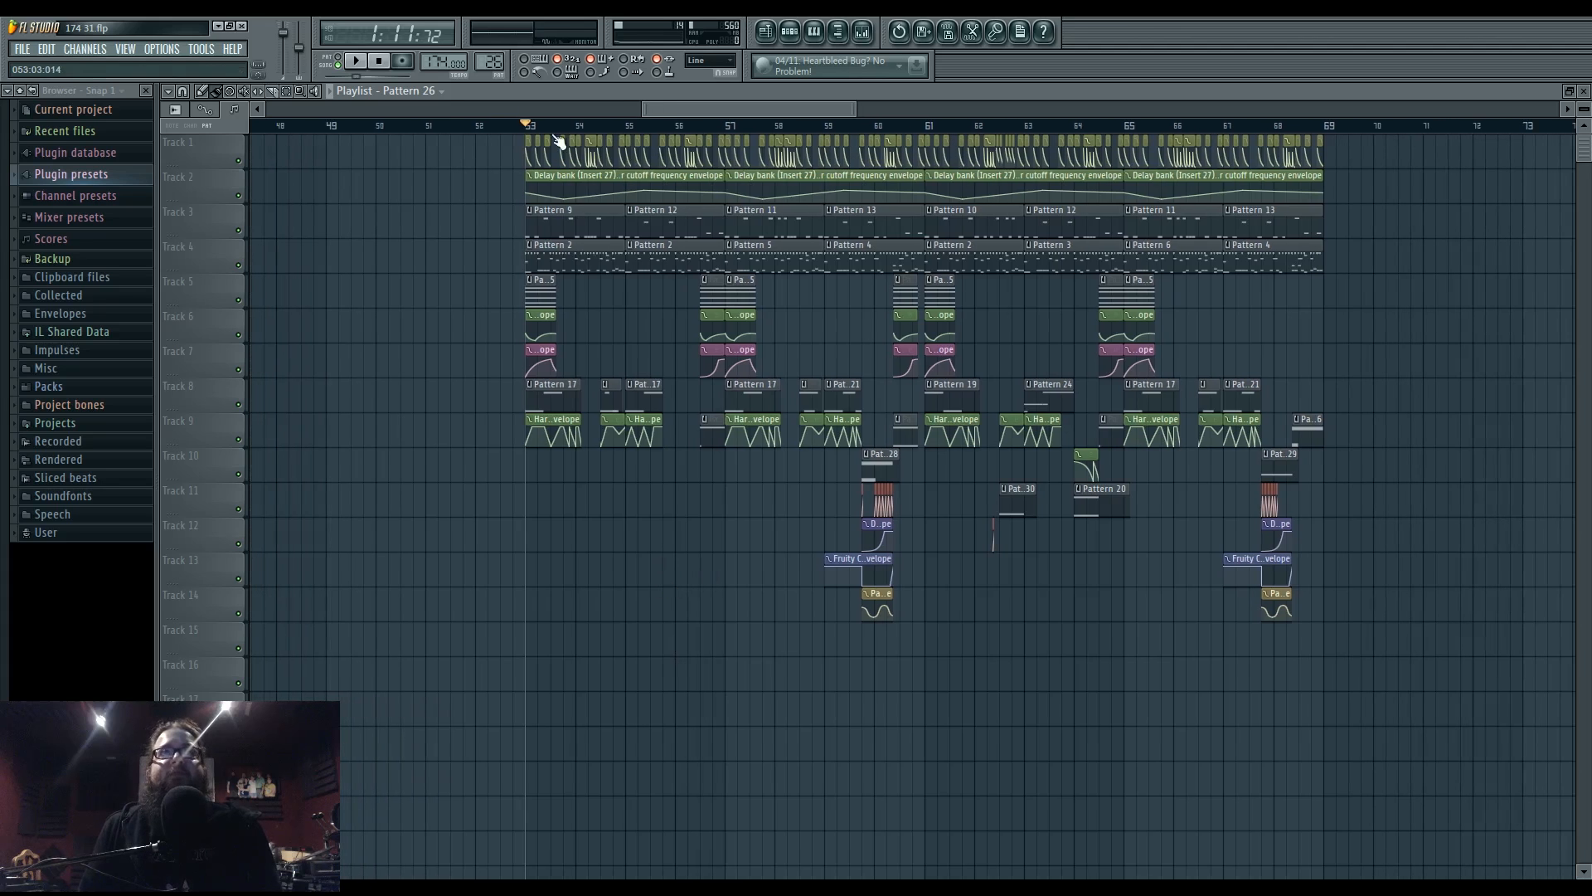
drag(753, 496, 651, 597)
key(space)
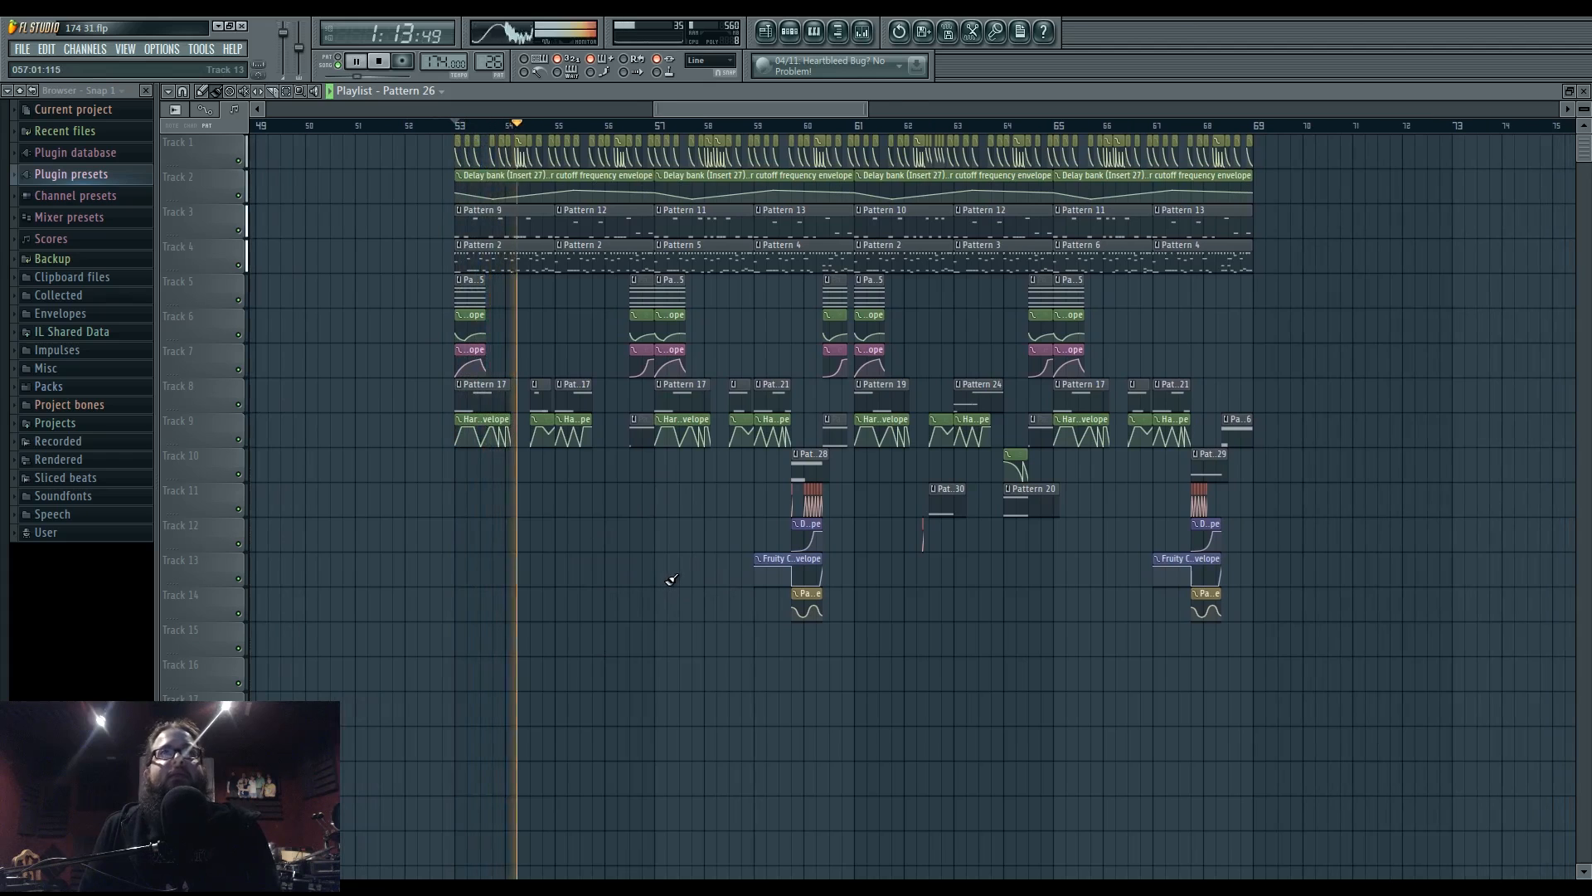
key(space)
scroll(477, 506, up, 5)
scroll(487, 504, up, 2)
key(space)
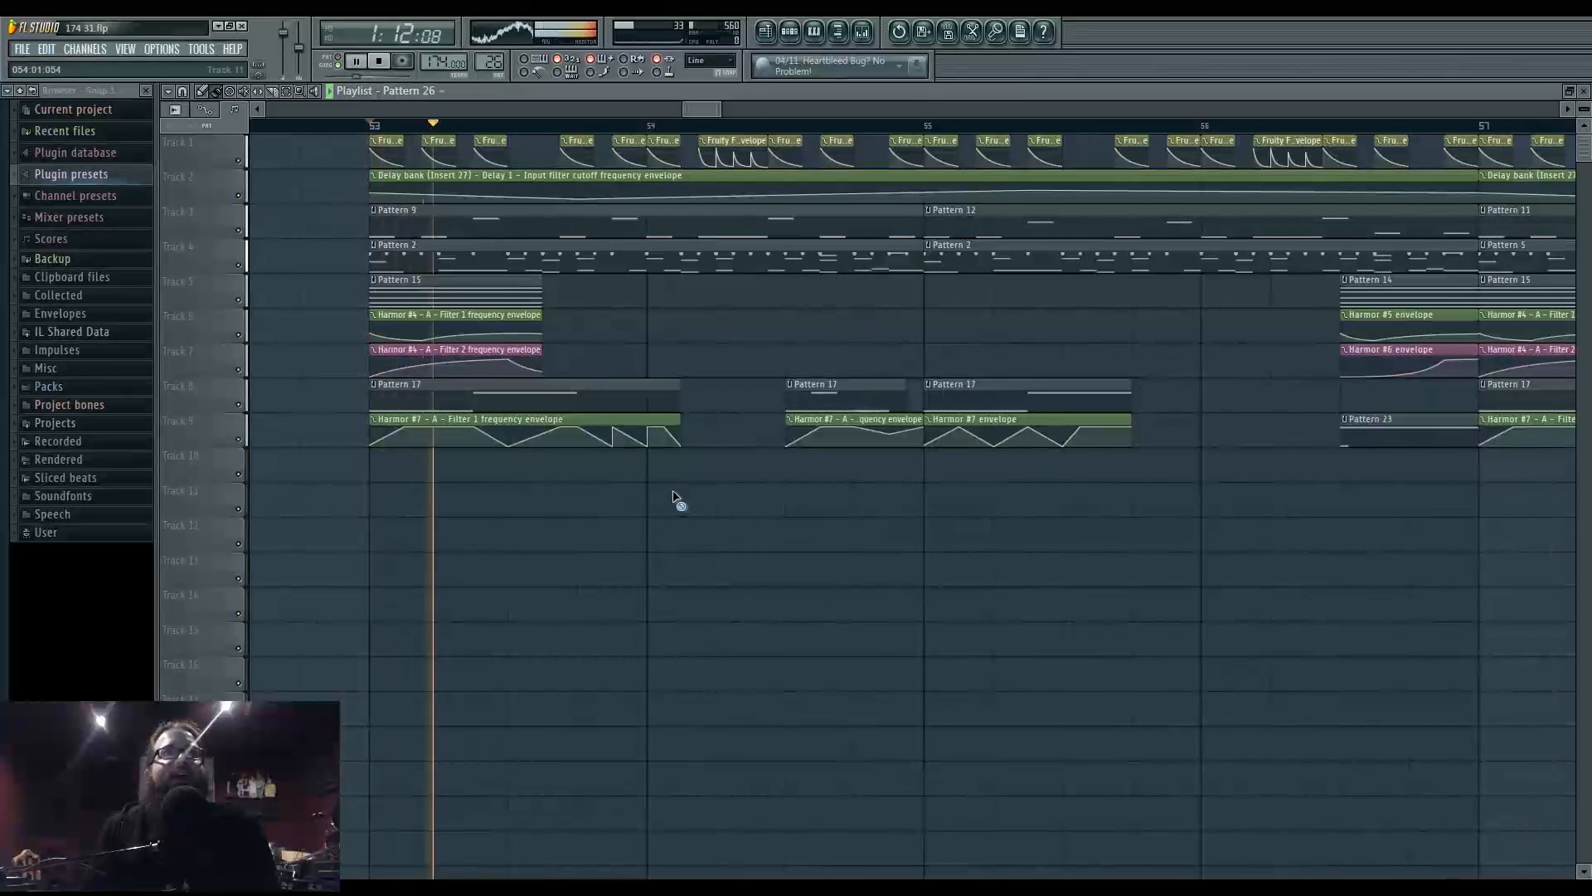
key(space)
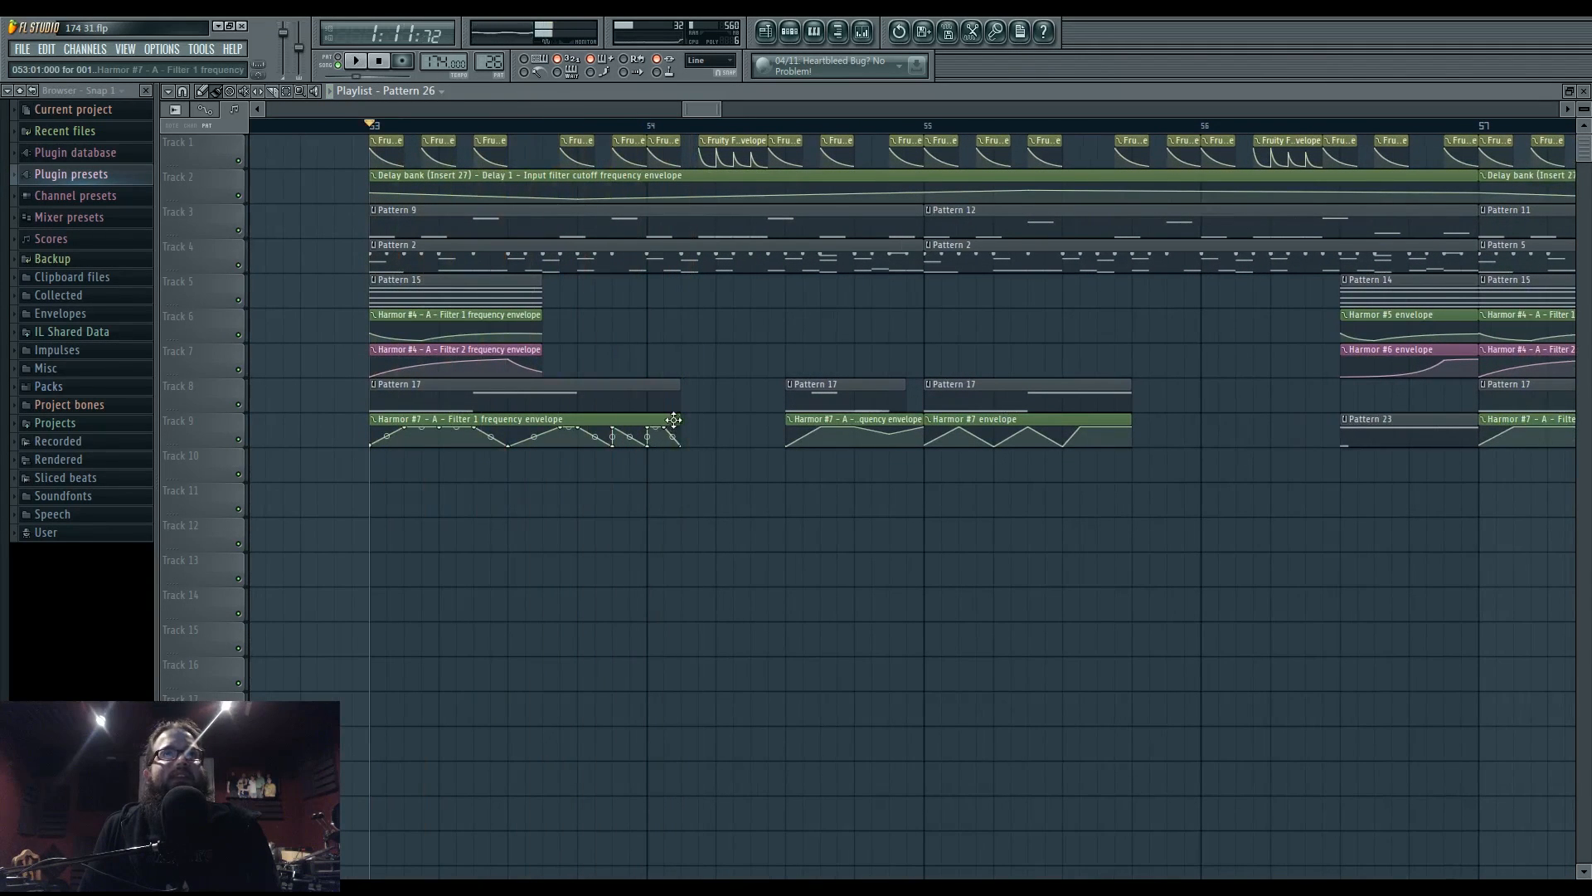
- Trim the Harmor #7 envelope clip on Track 9 back to bar 54 and audition it
drag(674, 420, 647, 420)
key(space)
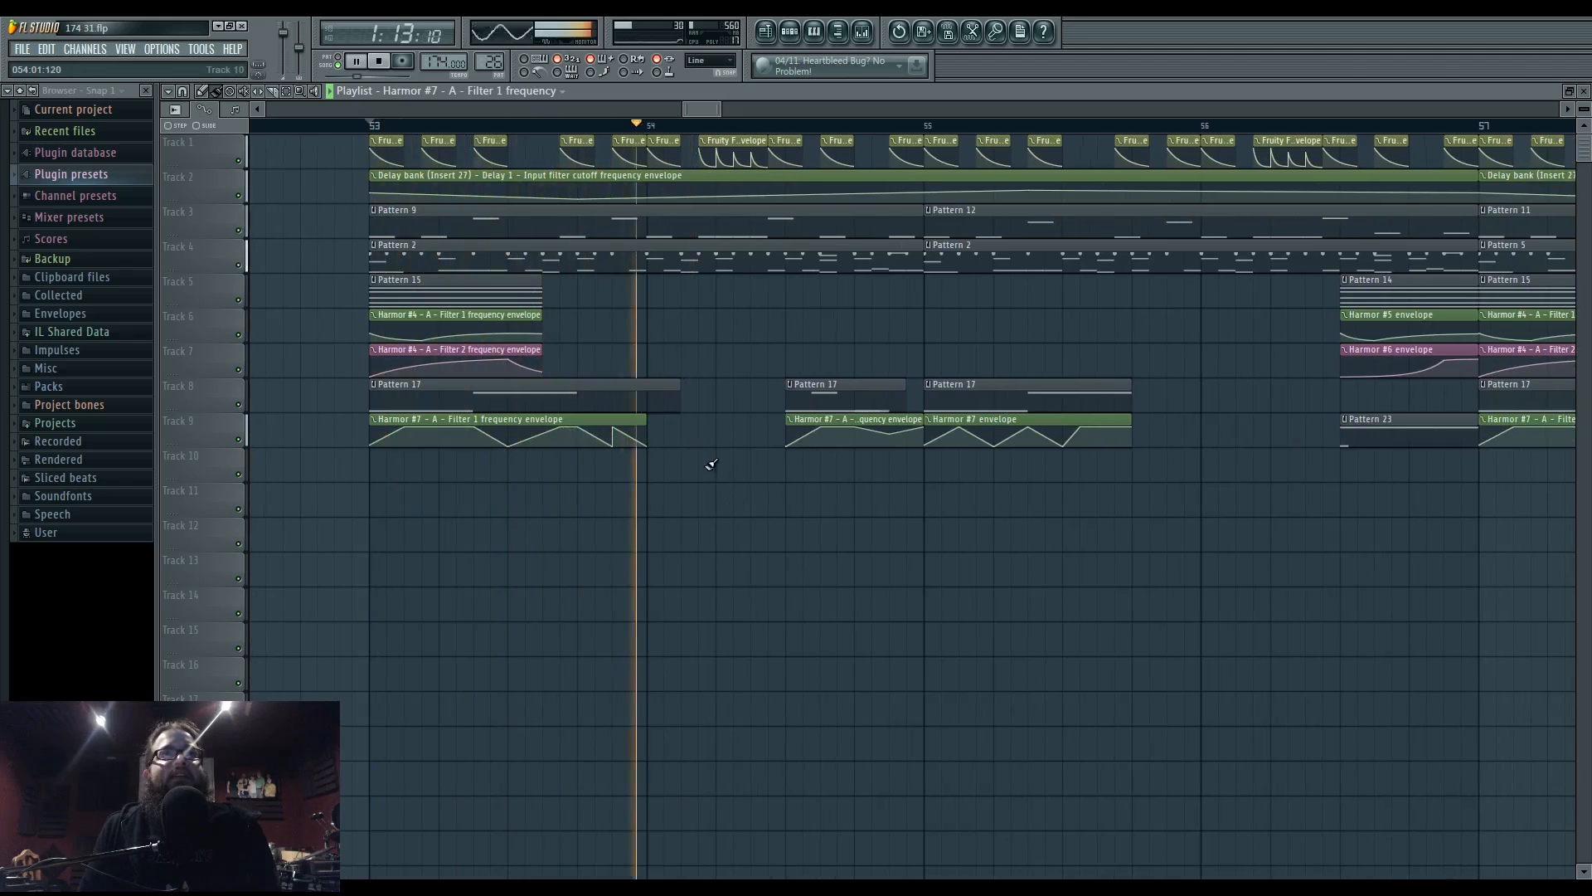
key(space)
drag(644, 420, 638, 420)
key(space)
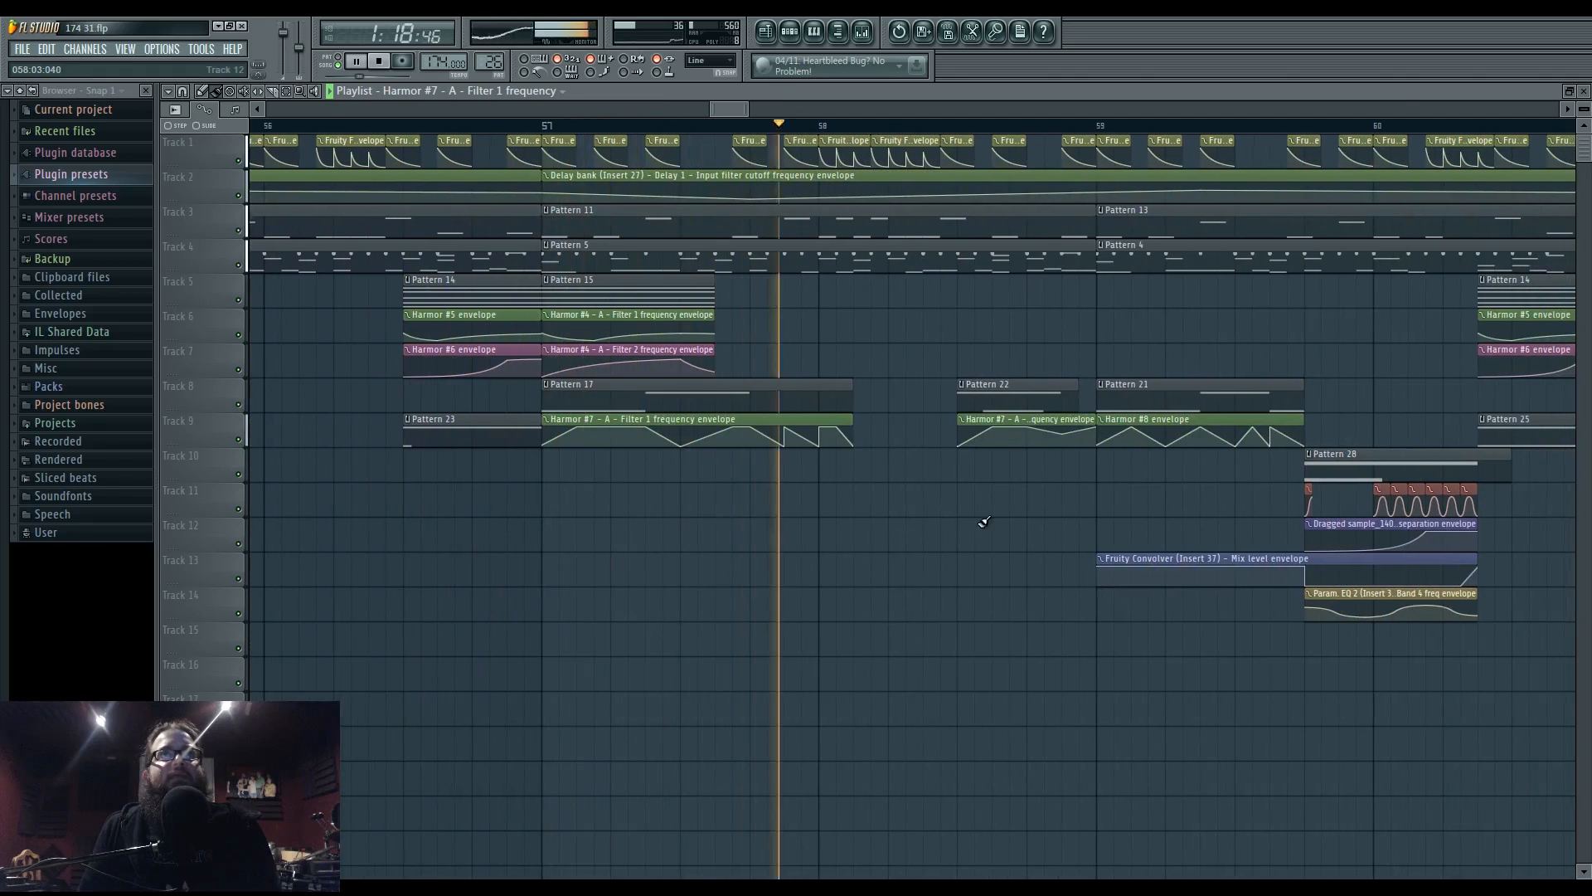
key(space)
drag(1134, 585, 1387, 586)
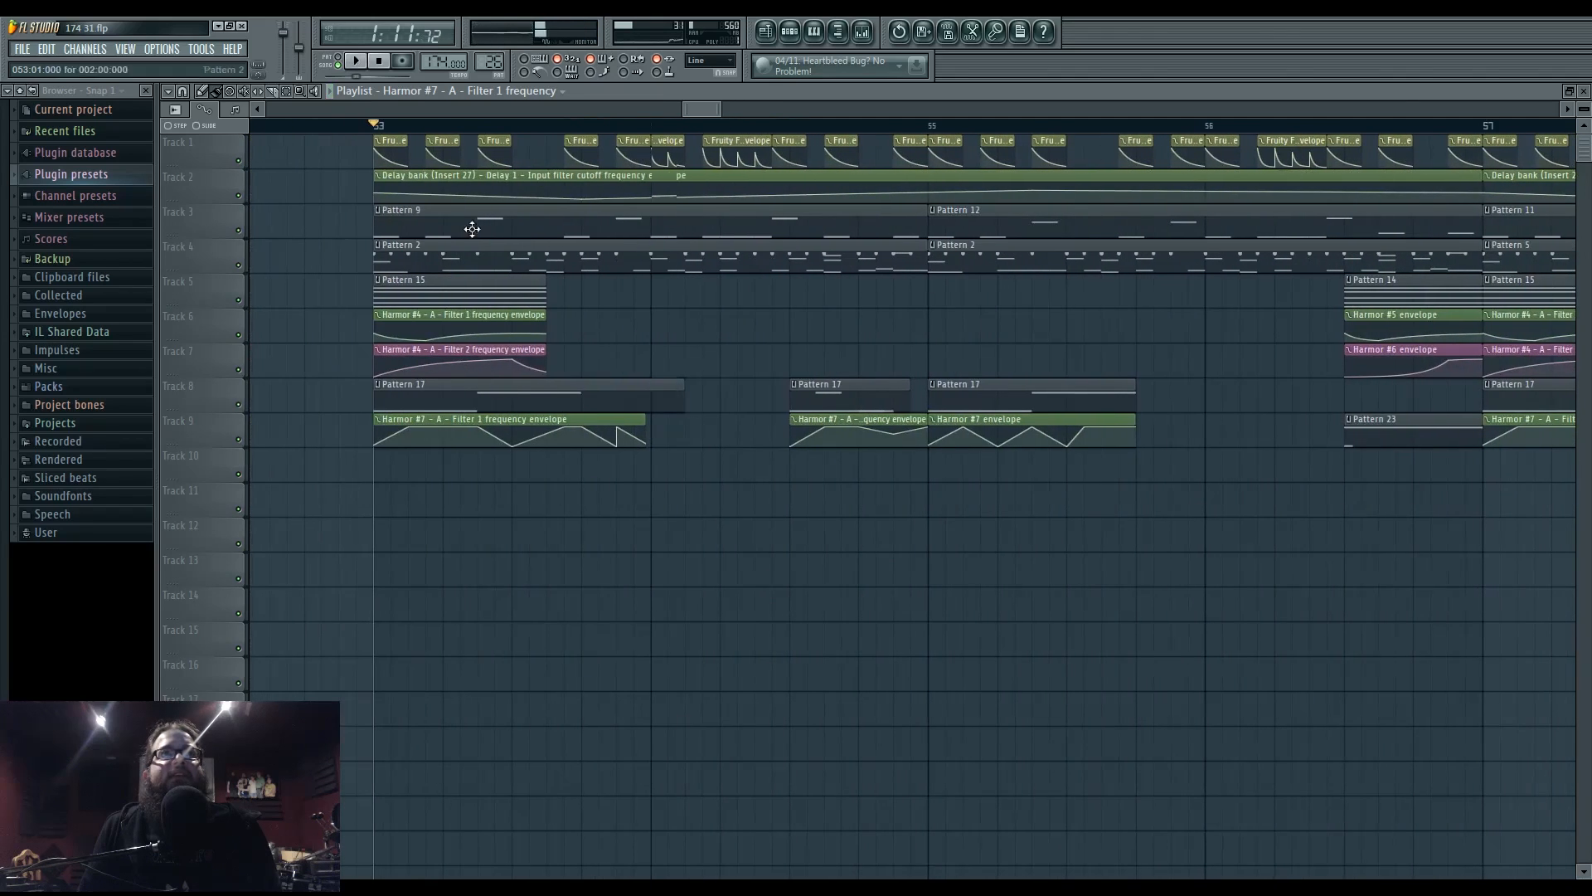
- Open Insert 37's Parametric EQ 2 while playing from bar 53
click(861, 35)
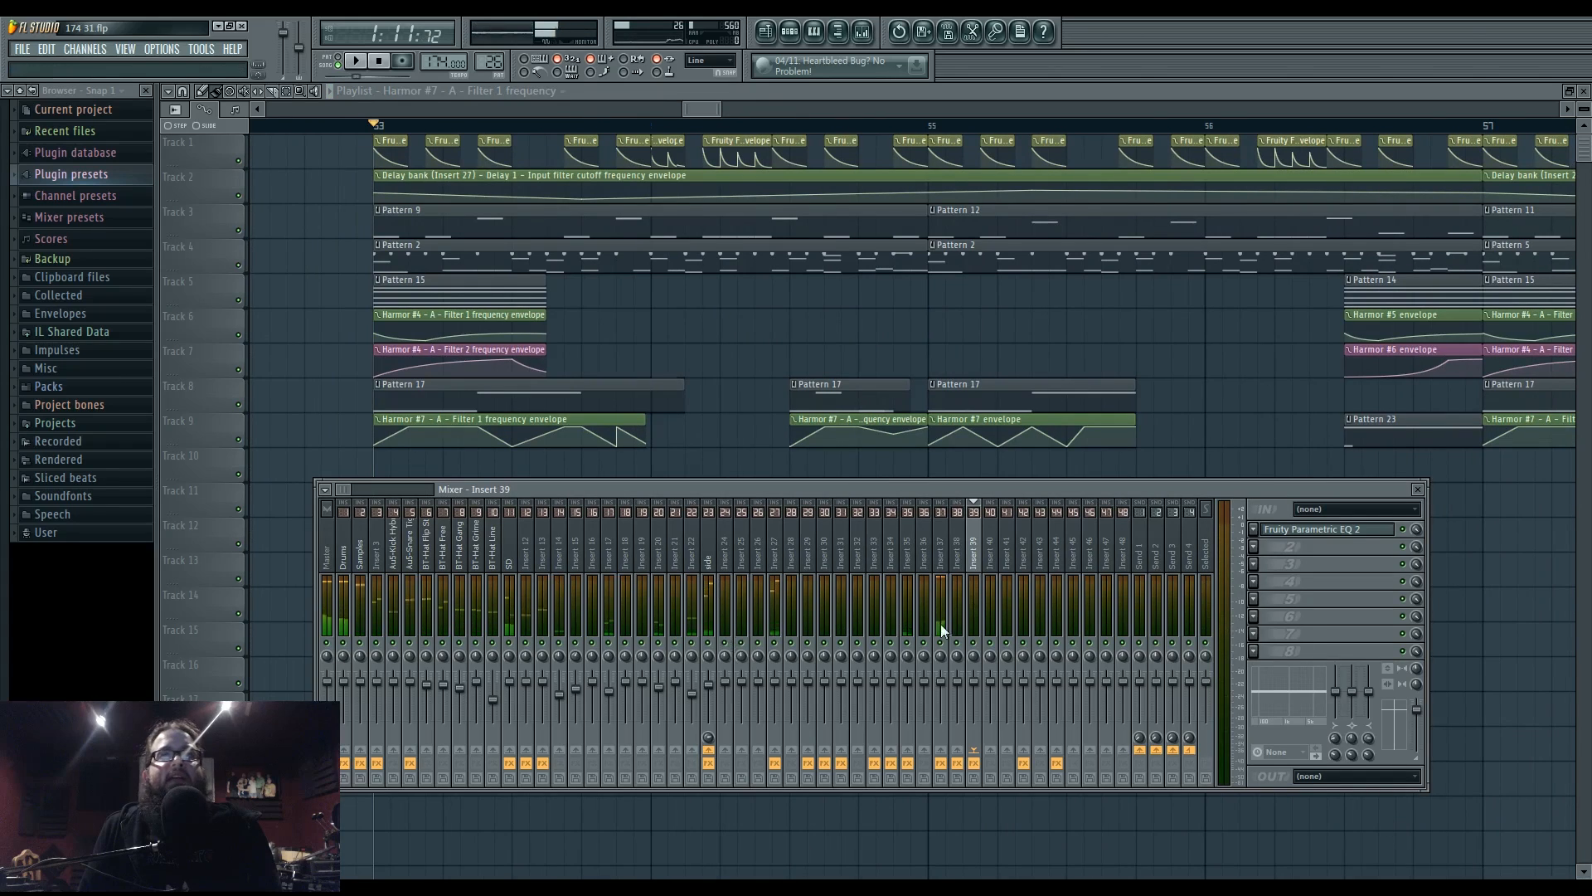
key(space)
click(944, 569)
click(1344, 618)
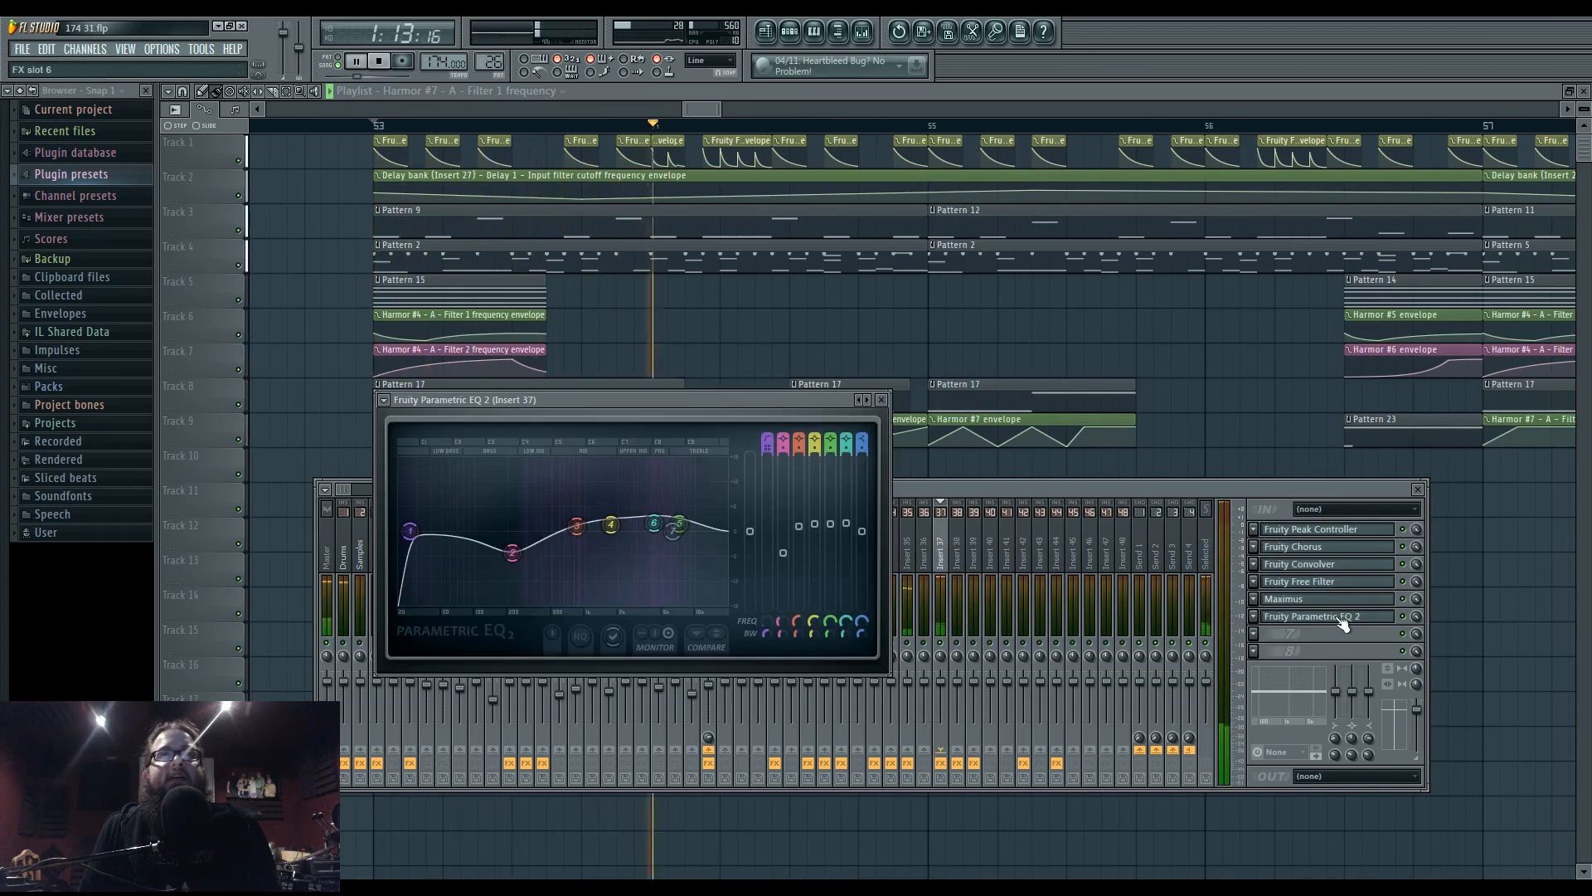
key(space)
key(space)
- Bring up the phase werb 19 Harmor instrument from Pattern 26's channel rack
key(F6)
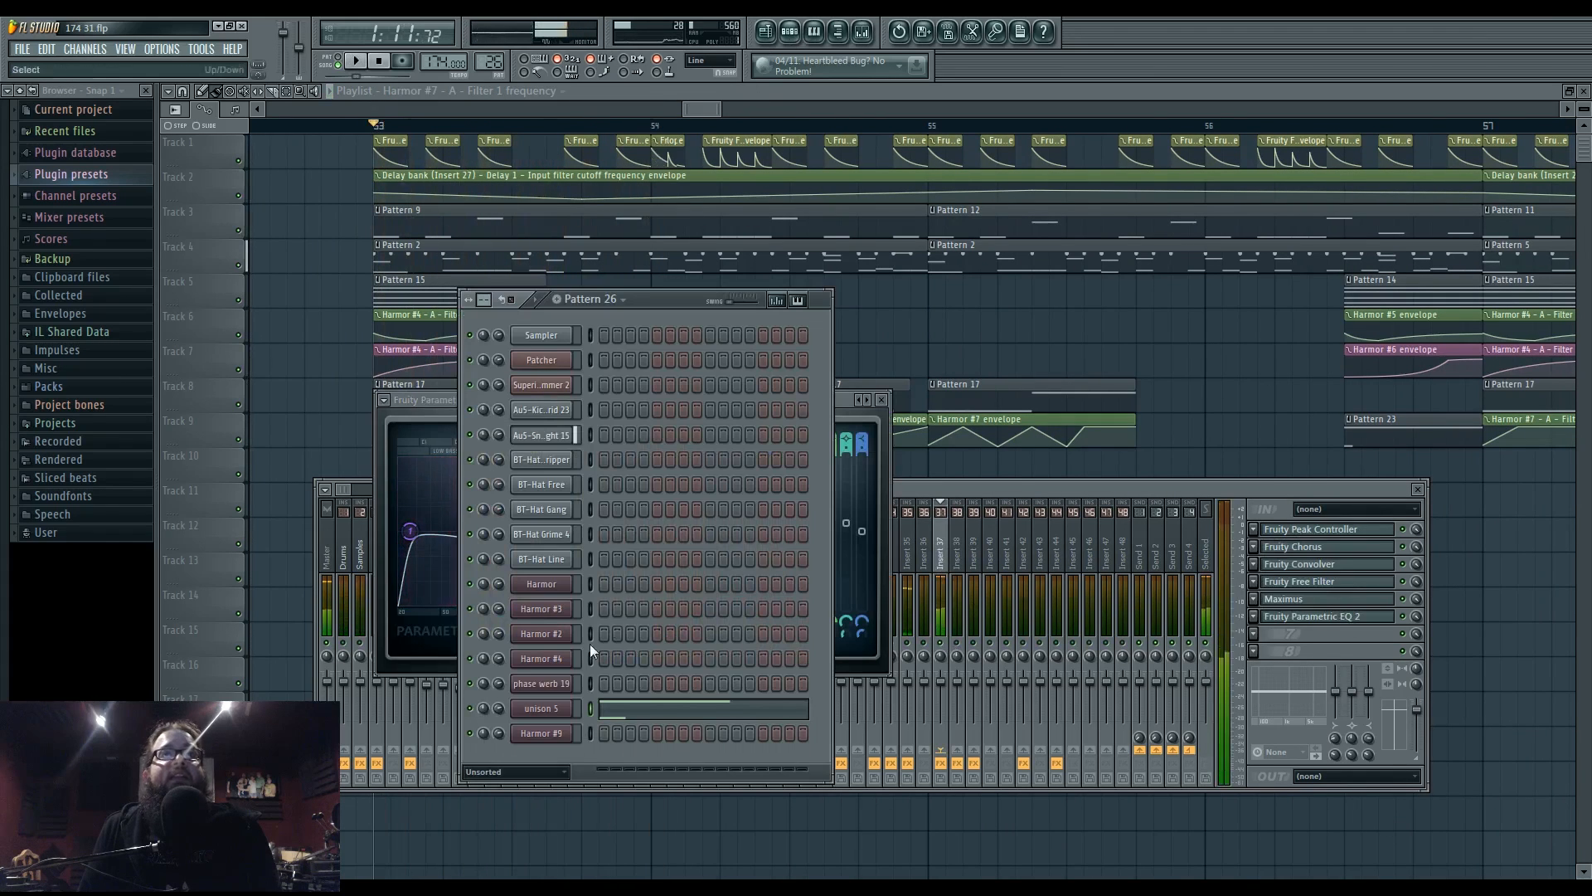
key(space)
click(552, 683)
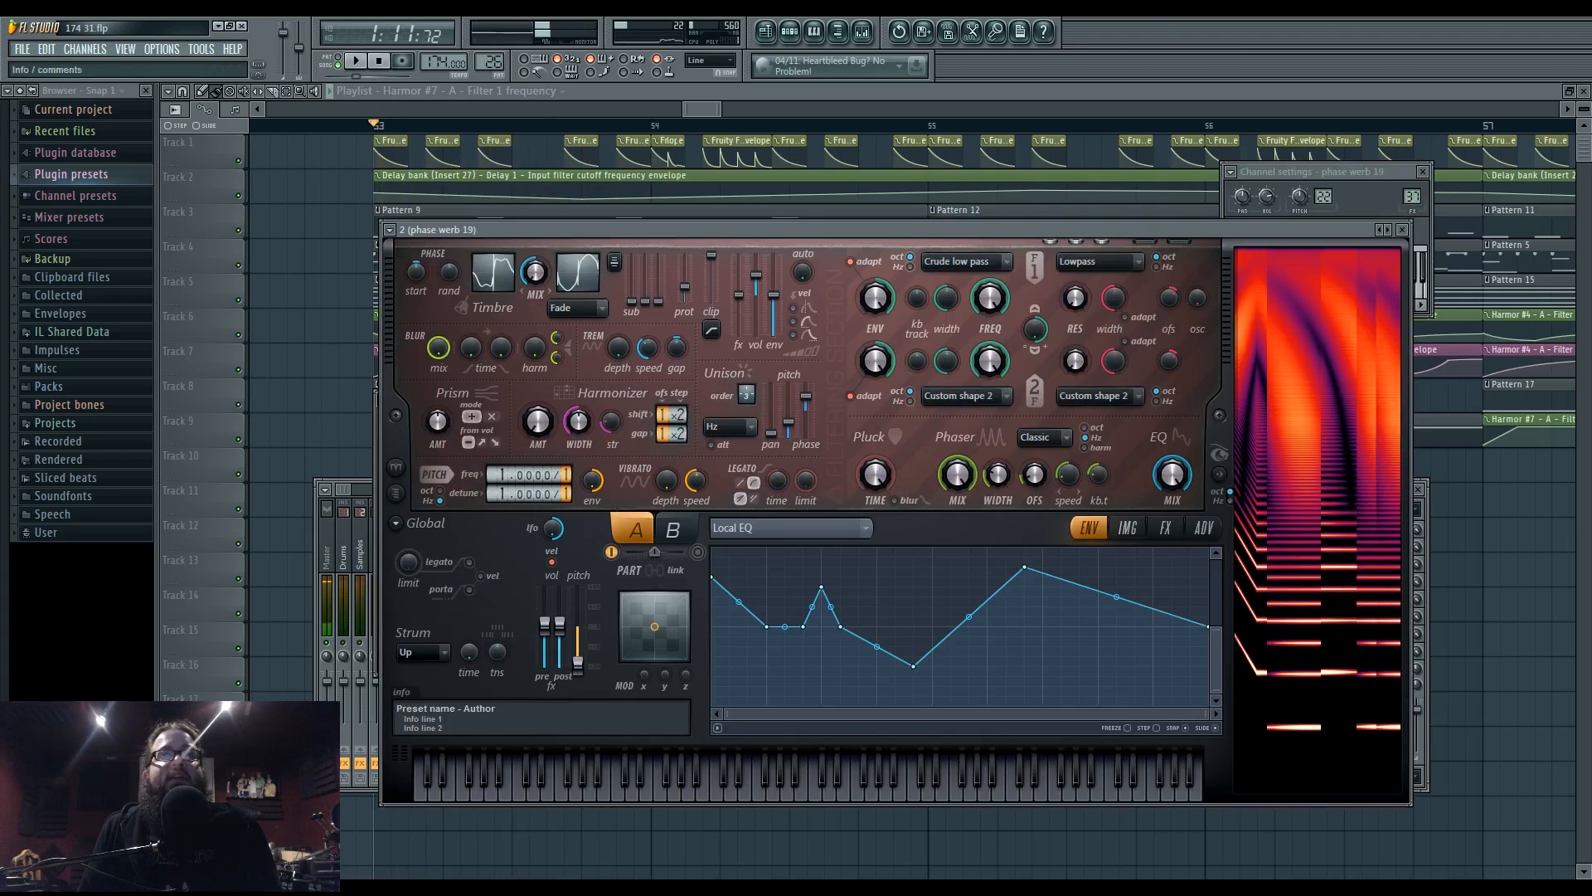
click(790, 31)
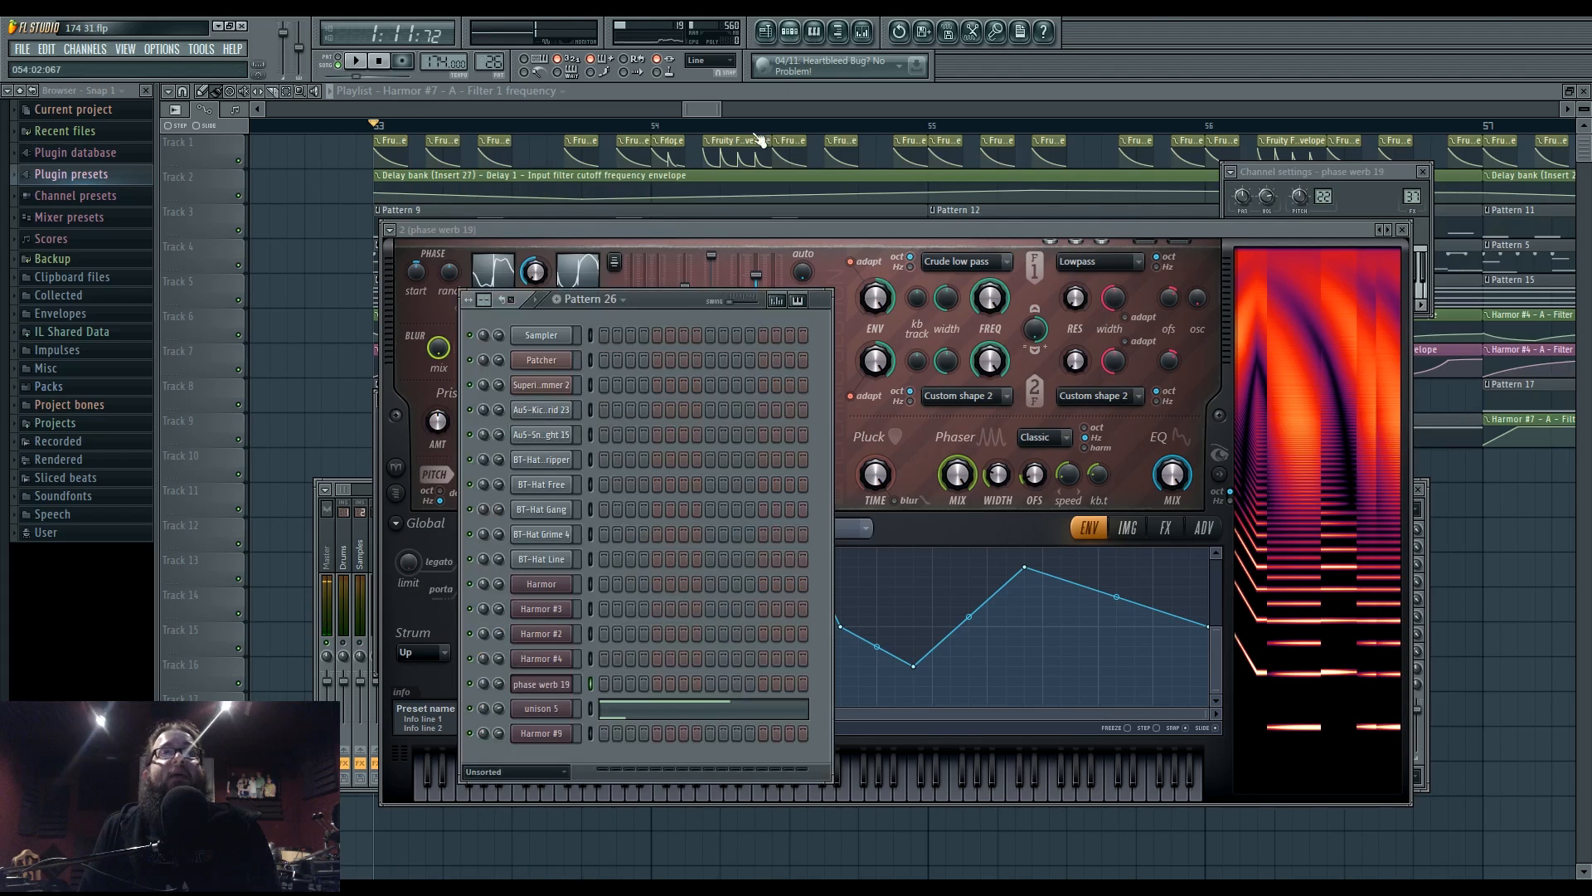
click(564, 694)
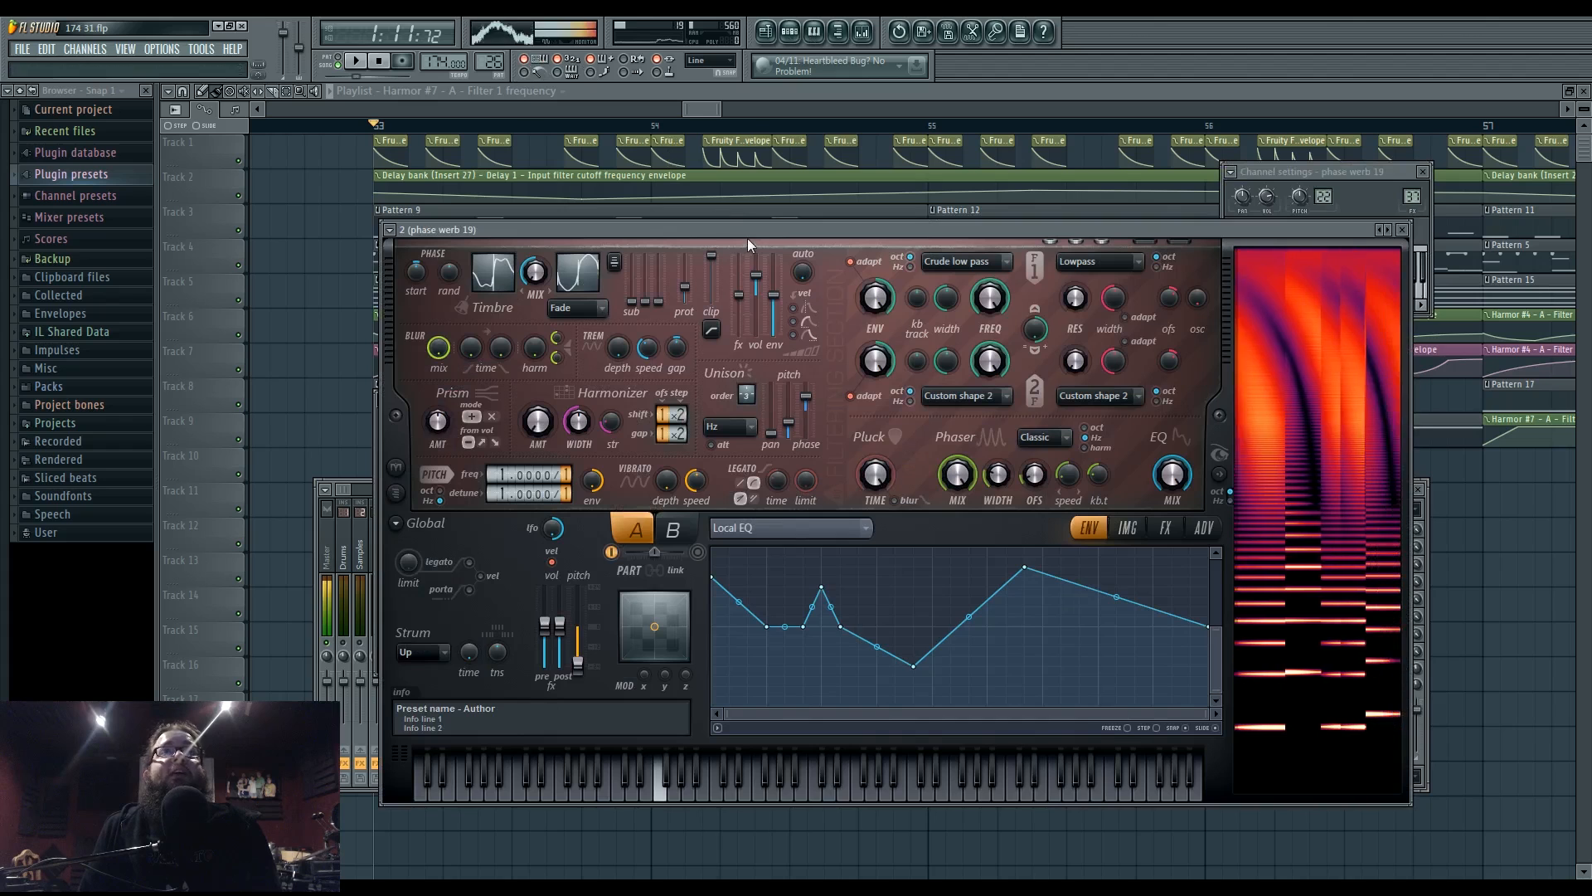
drag(748, 238, 722, 224)
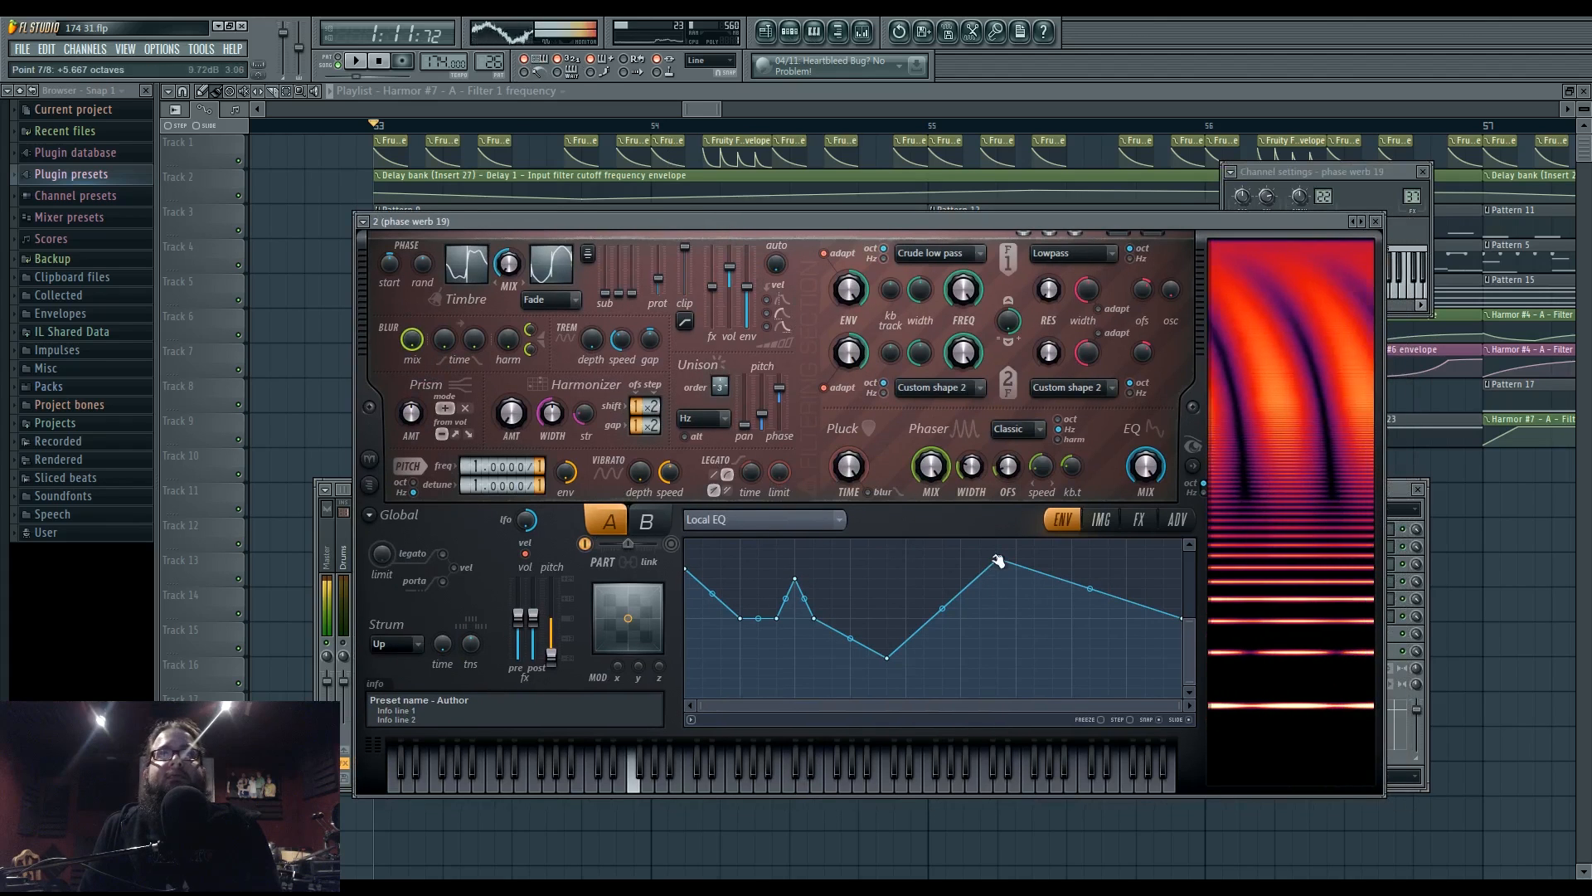
- Reshape Harmor's Local EQ envelope: flatten its peak, add points, pull the trough earlier
drag(998, 561, 999, 616)
right_click(925, 571)
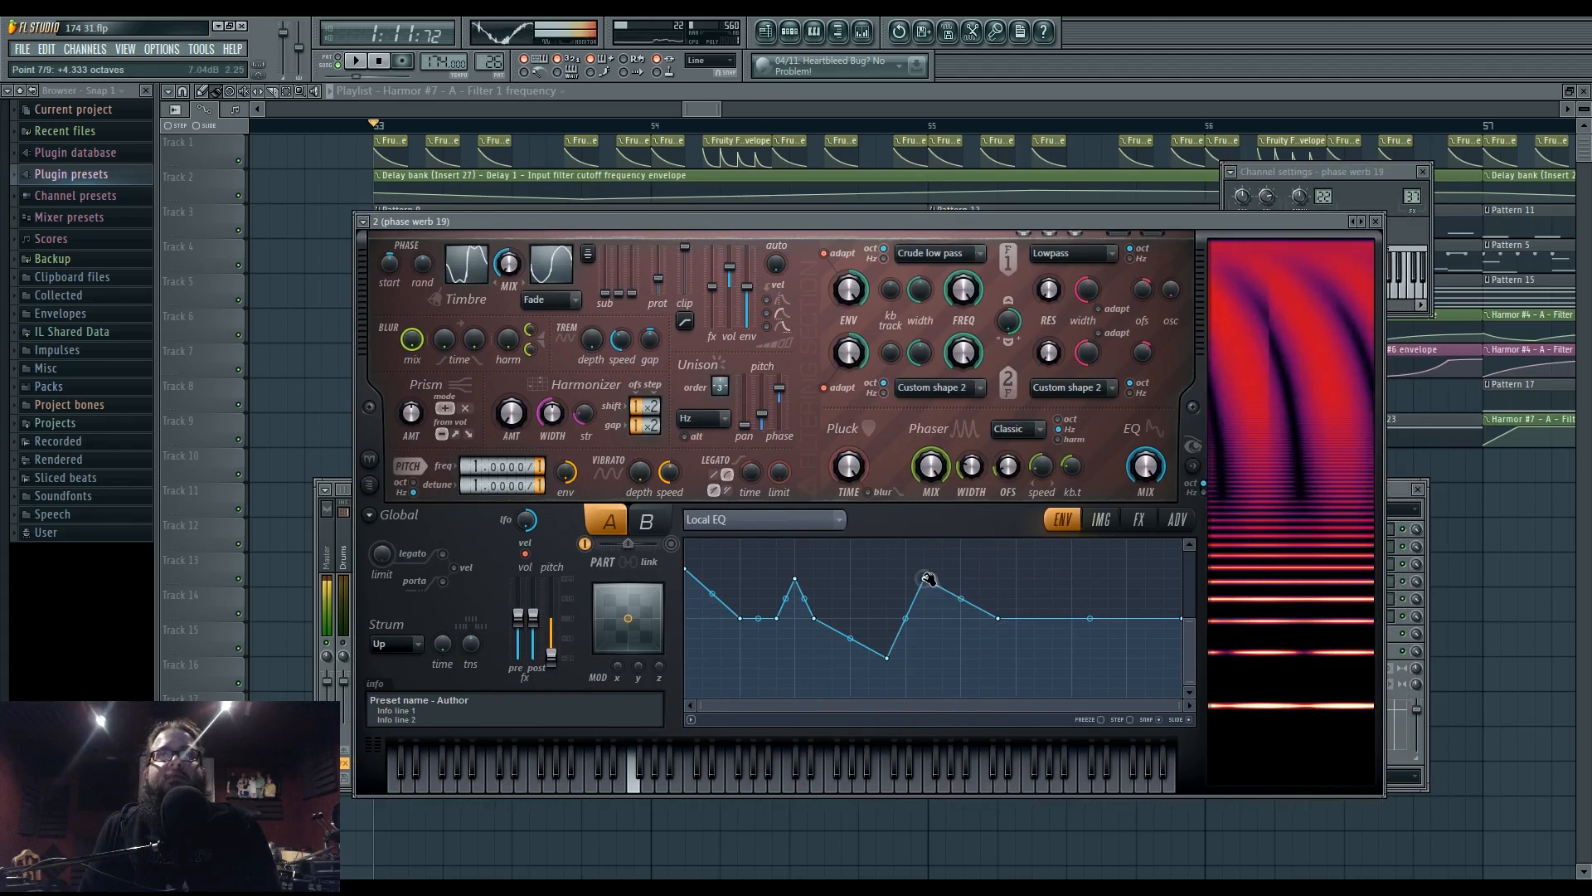
mouse_move(925, 570)
mouse_down()
mouse_move(925, 539)
mouse_move(925, 573)
mouse_up()
drag(886, 661, 832, 663)
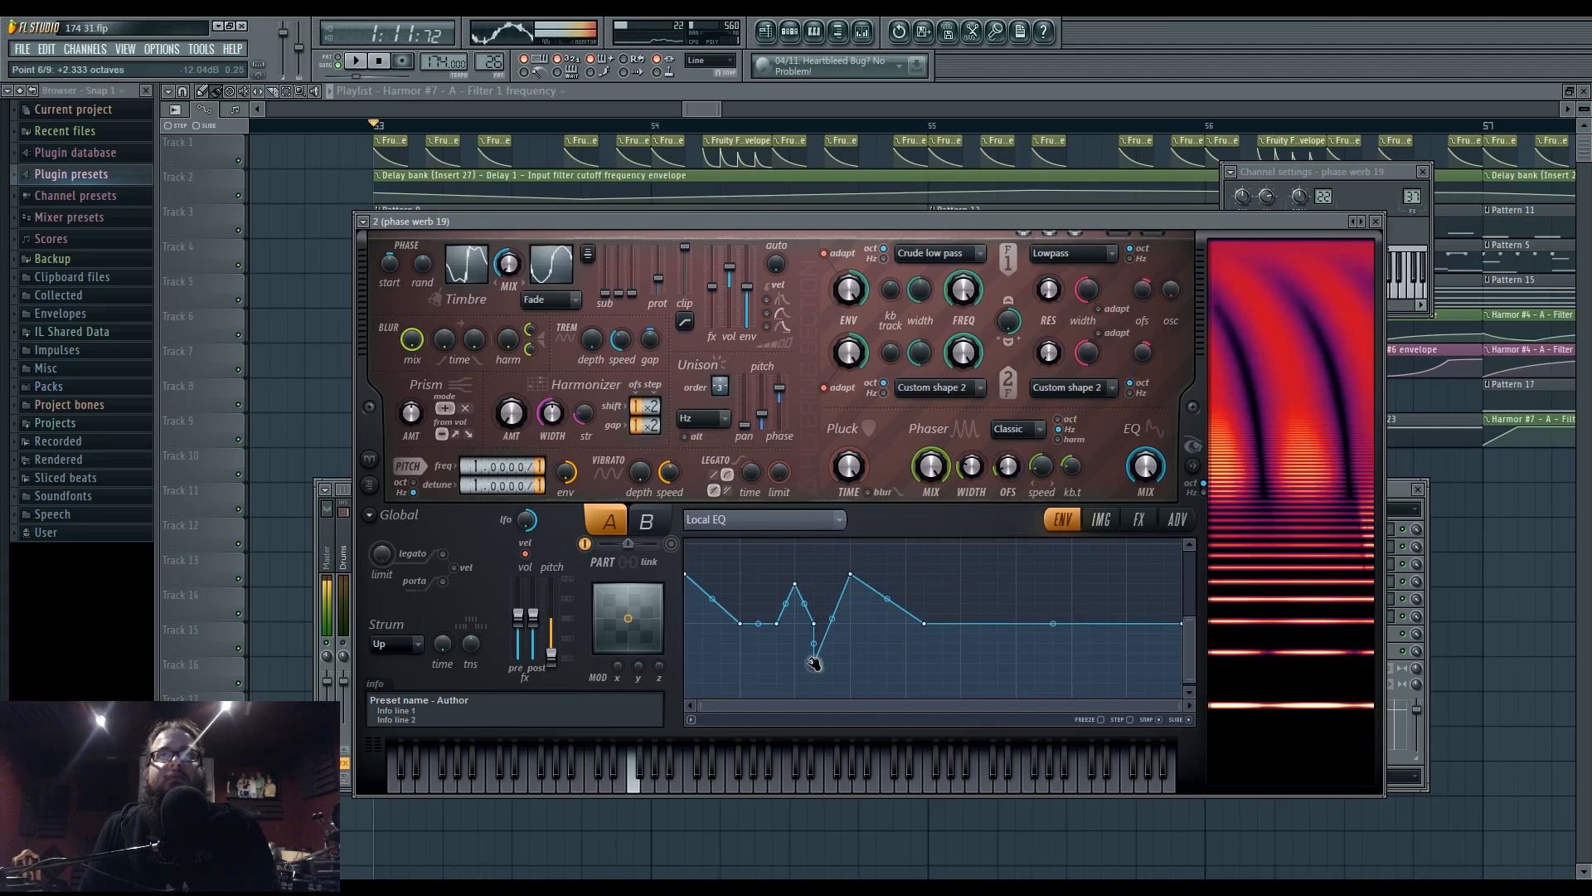
right_click(1059, 650)
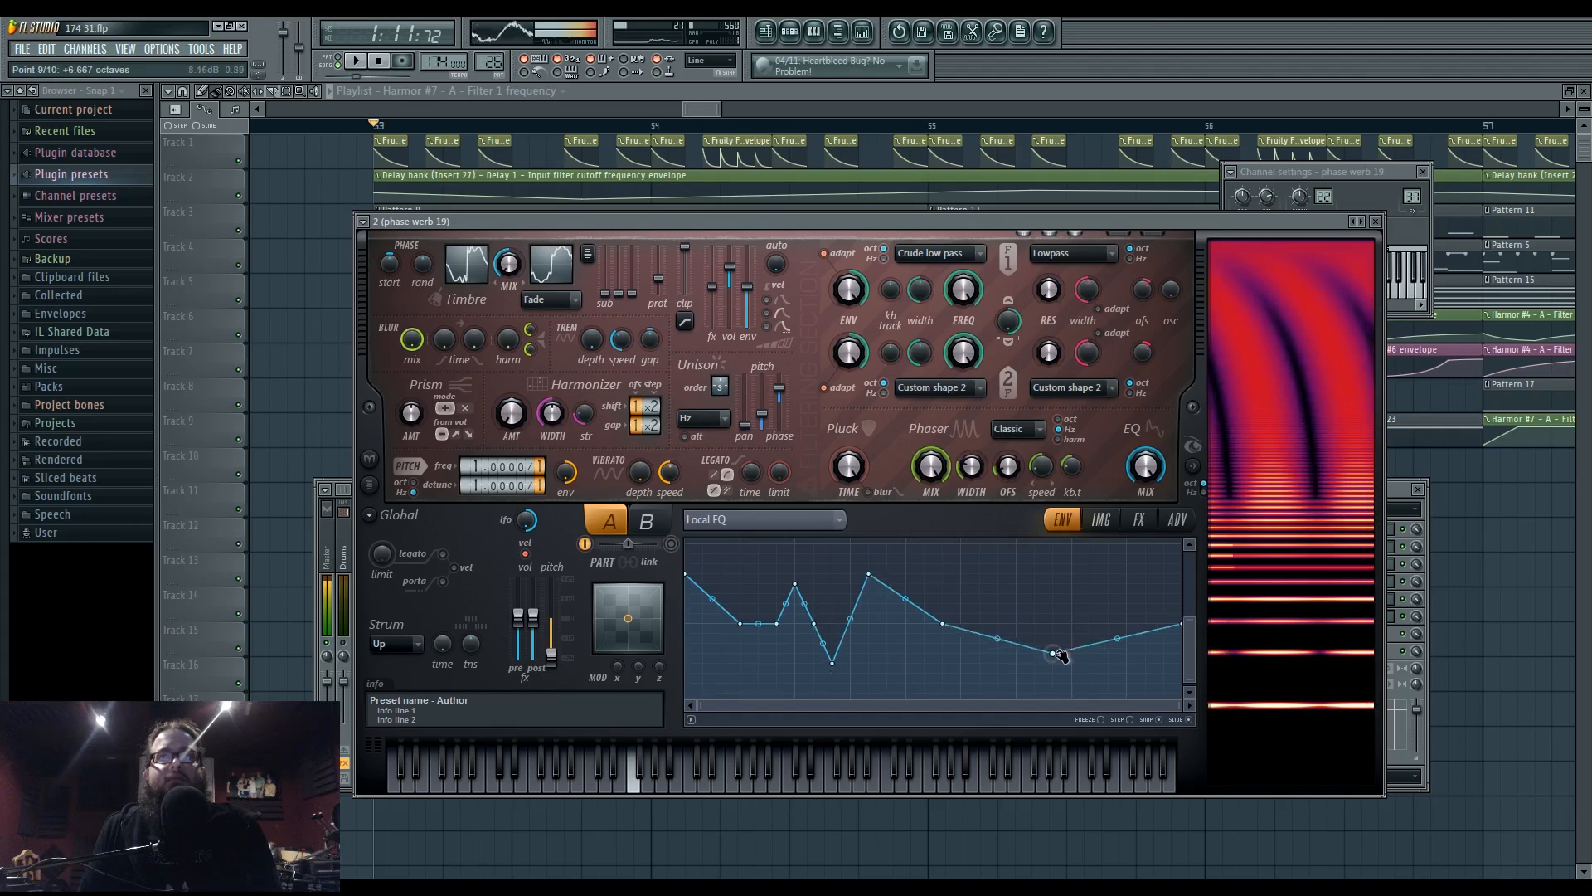
drag(1059, 650, 1111, 652)
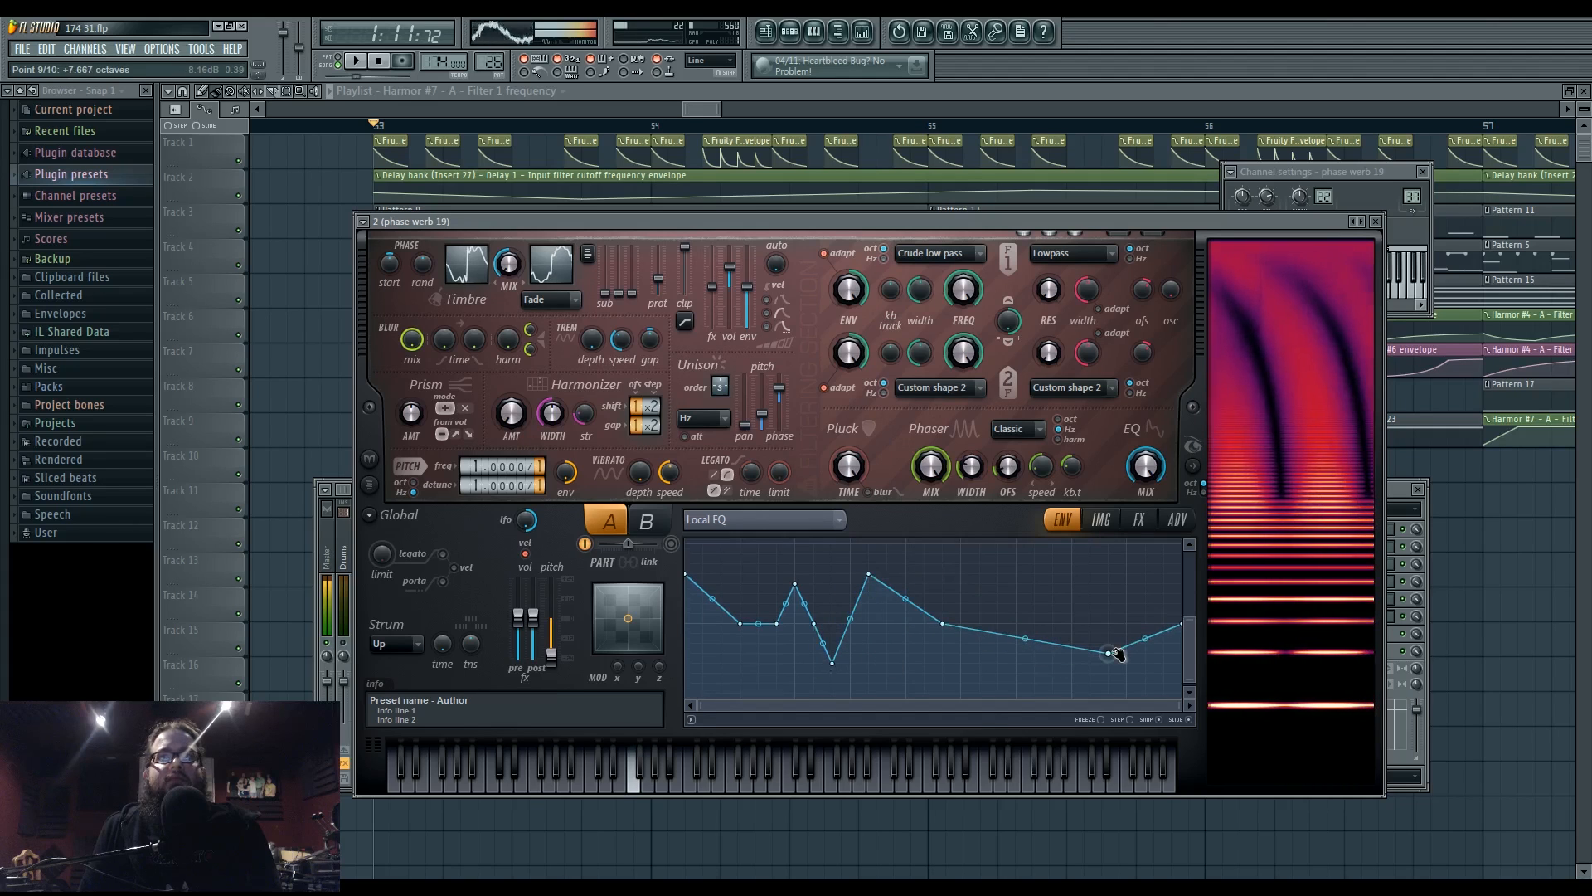
drag(869, 574, 758, 624)
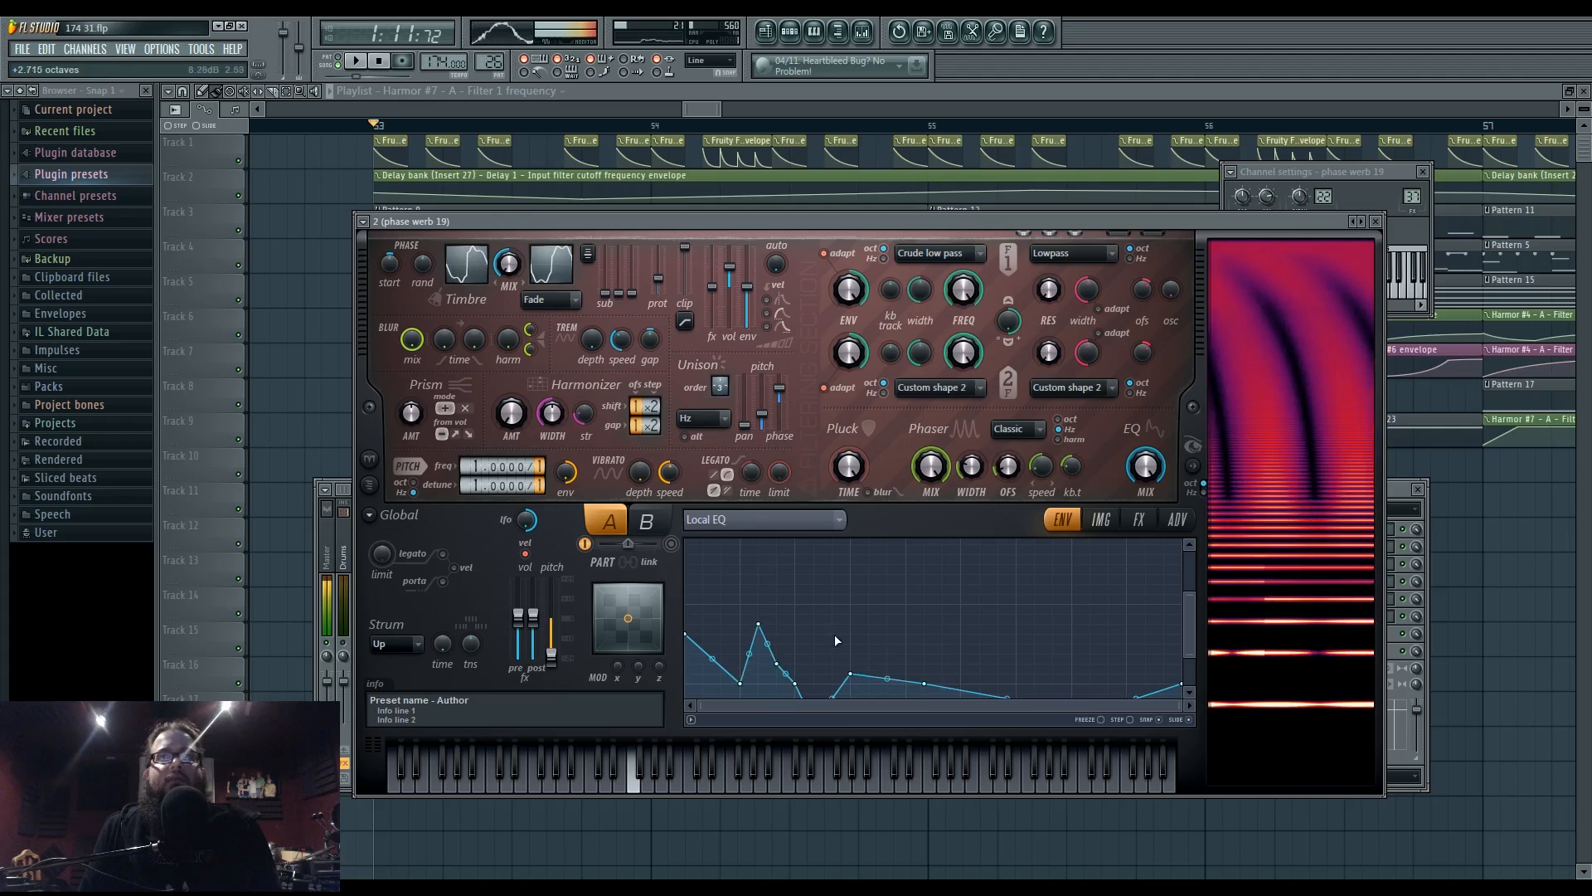
key(space)
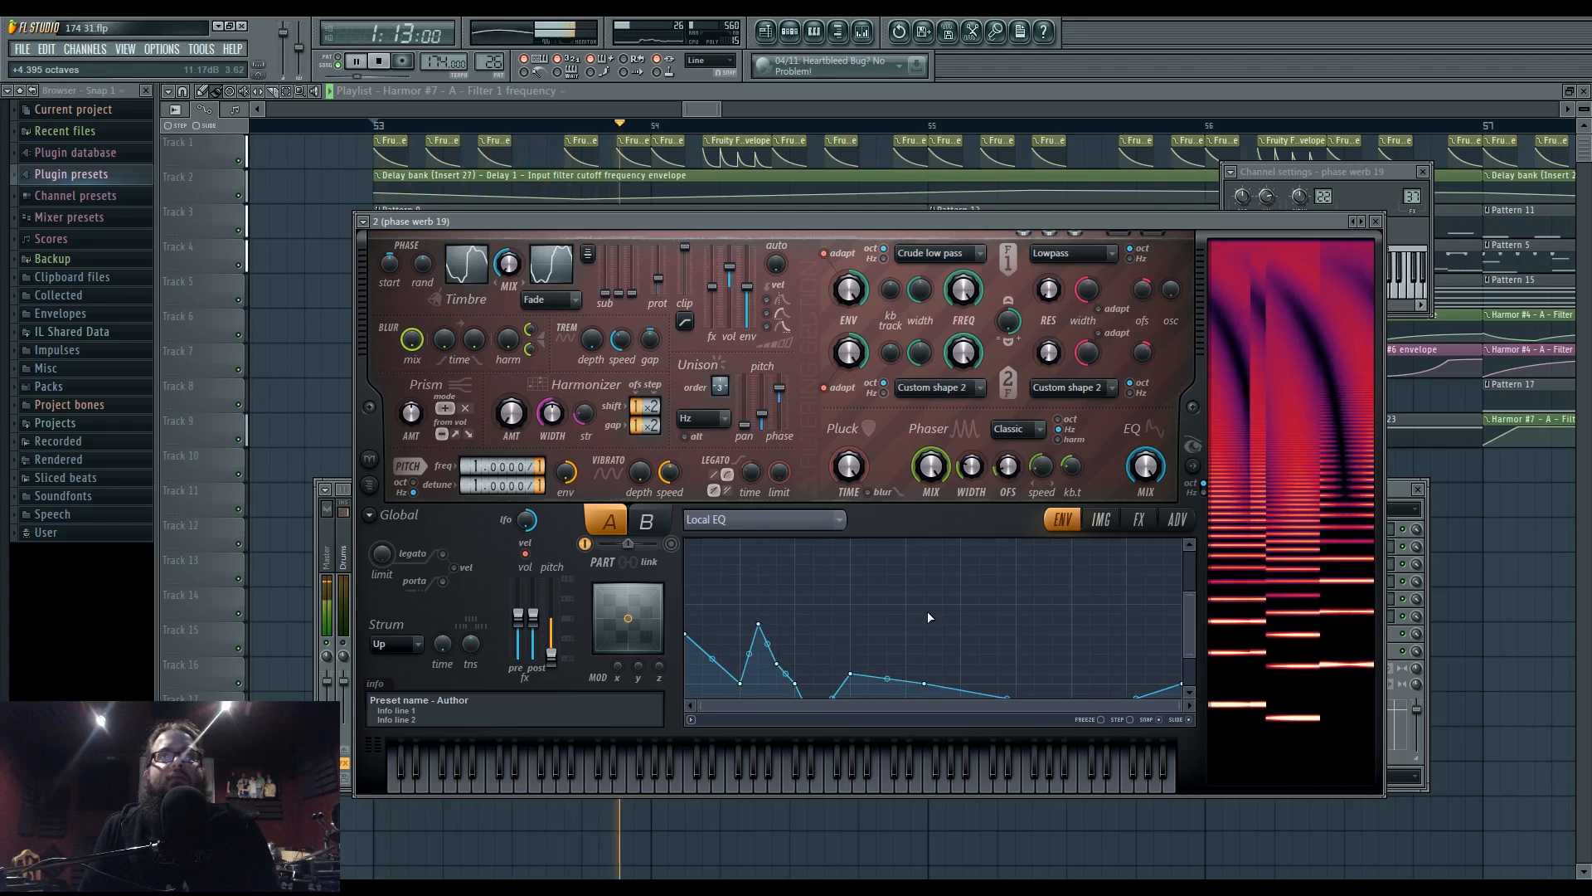
- Add more peaks and deepen valleys so the Local EQ envelope becomes jagged, auditioning it
drag(1189, 622, 1188, 653)
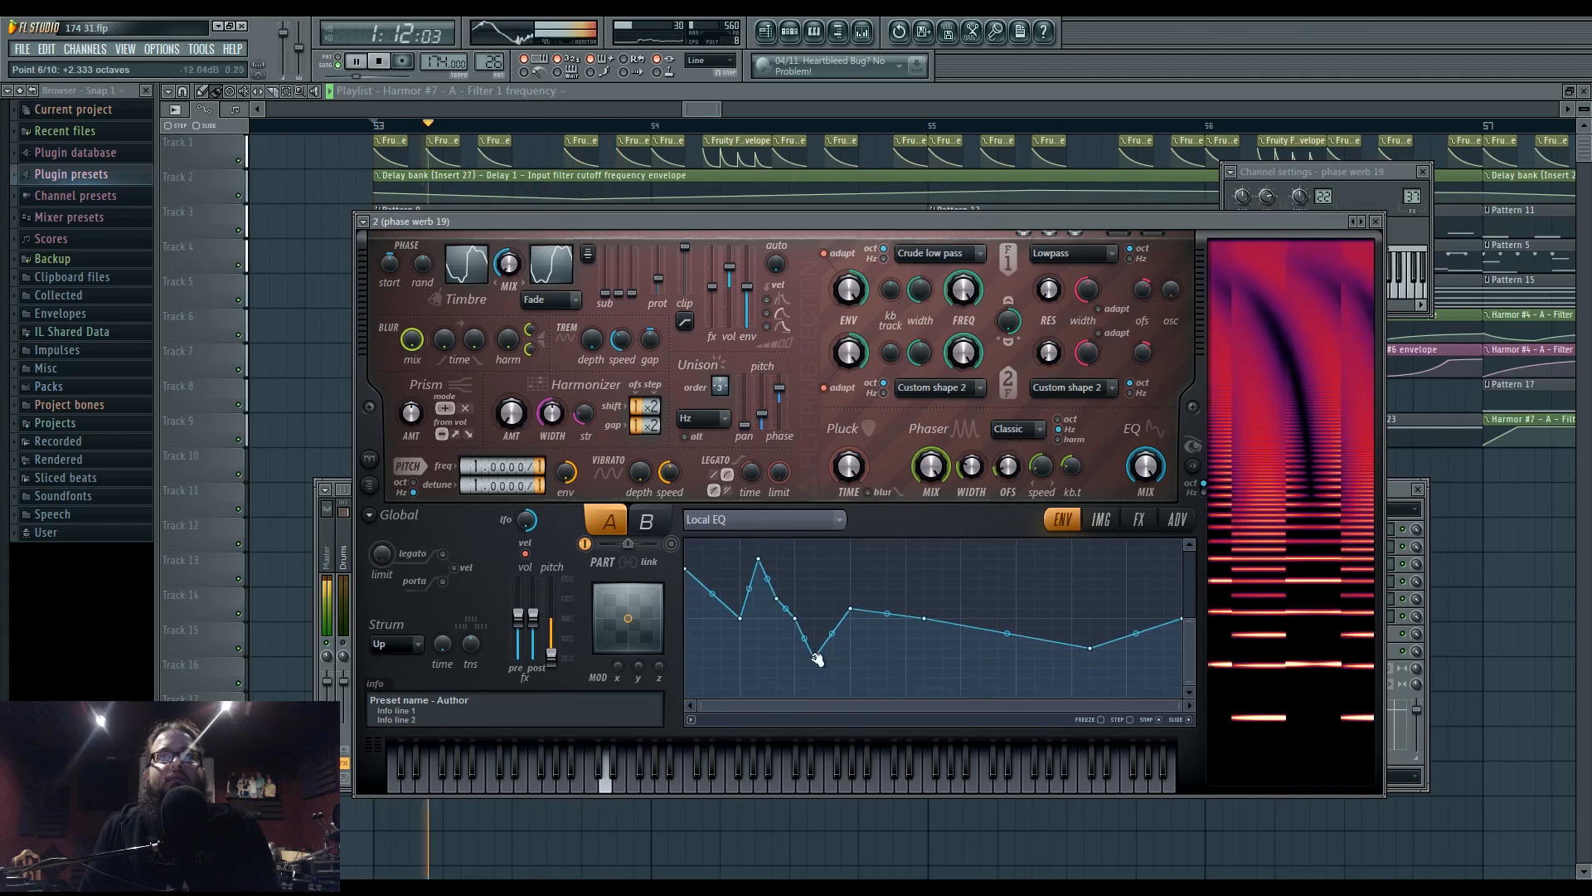
mouse_move(1088, 649)
mouse_down()
mouse_move(1081, 614)
mouse_move(1092, 639)
mouse_up()
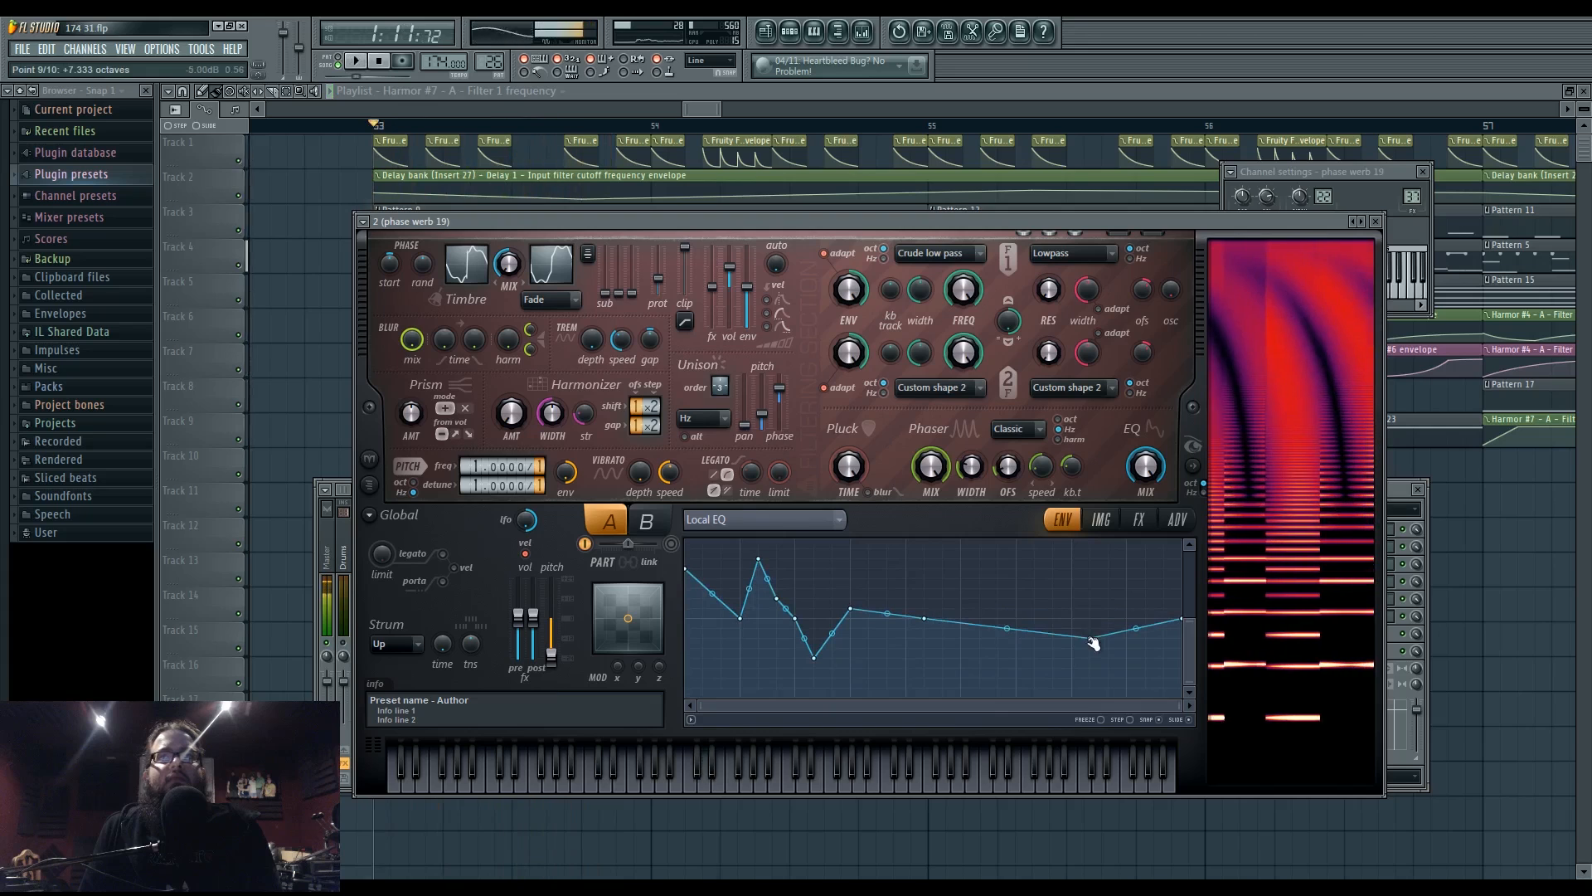
right_click(1018, 579)
drag(1020, 579, 960, 559)
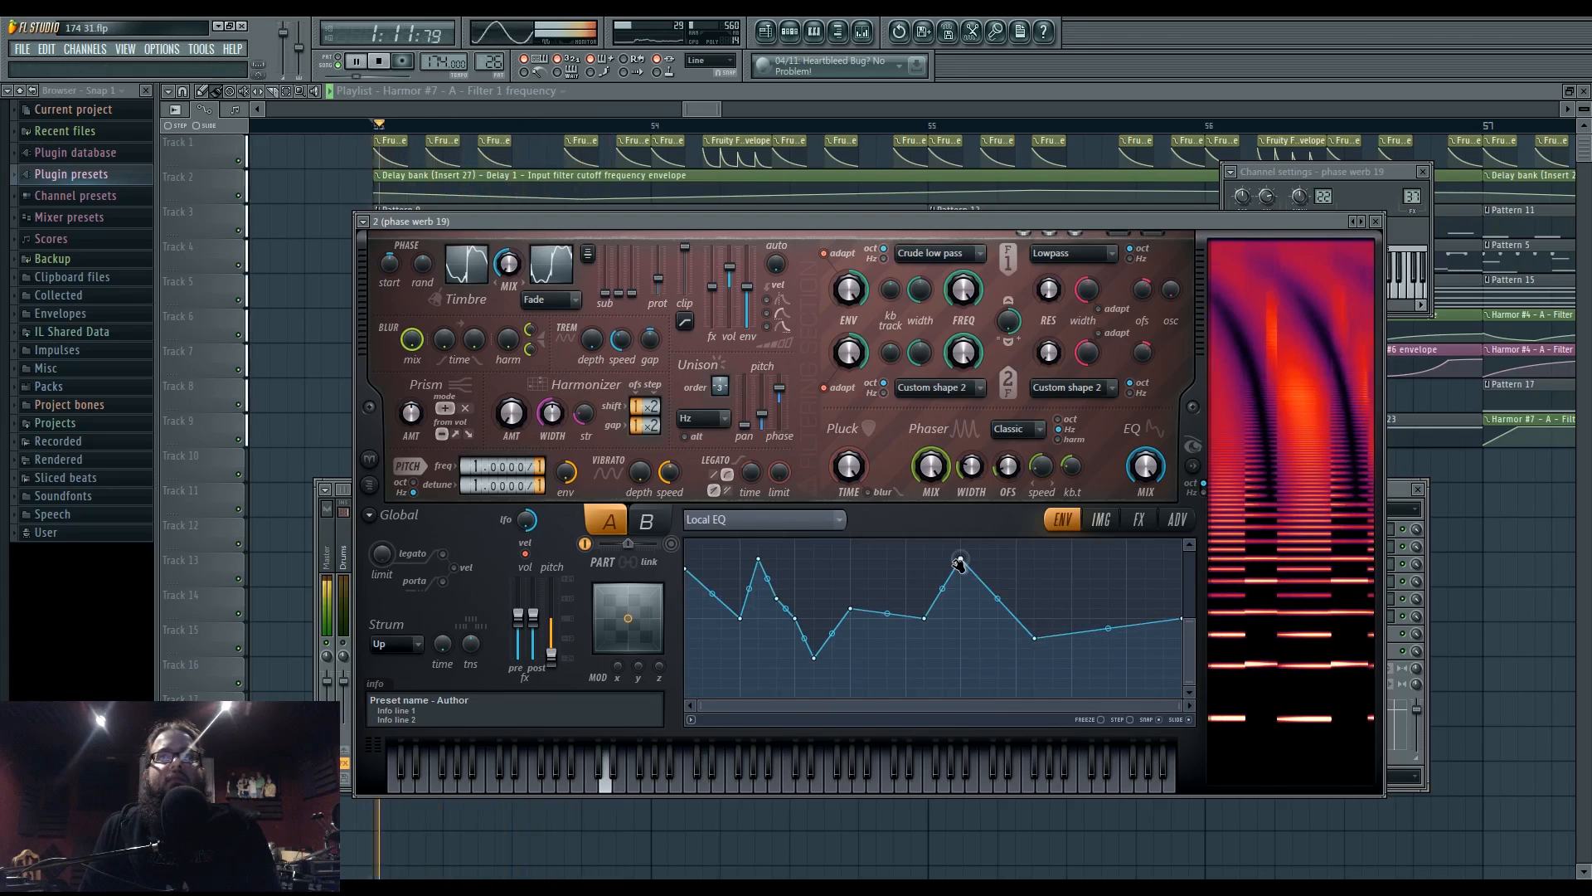
right_click(868, 558)
drag(924, 618, 924, 638)
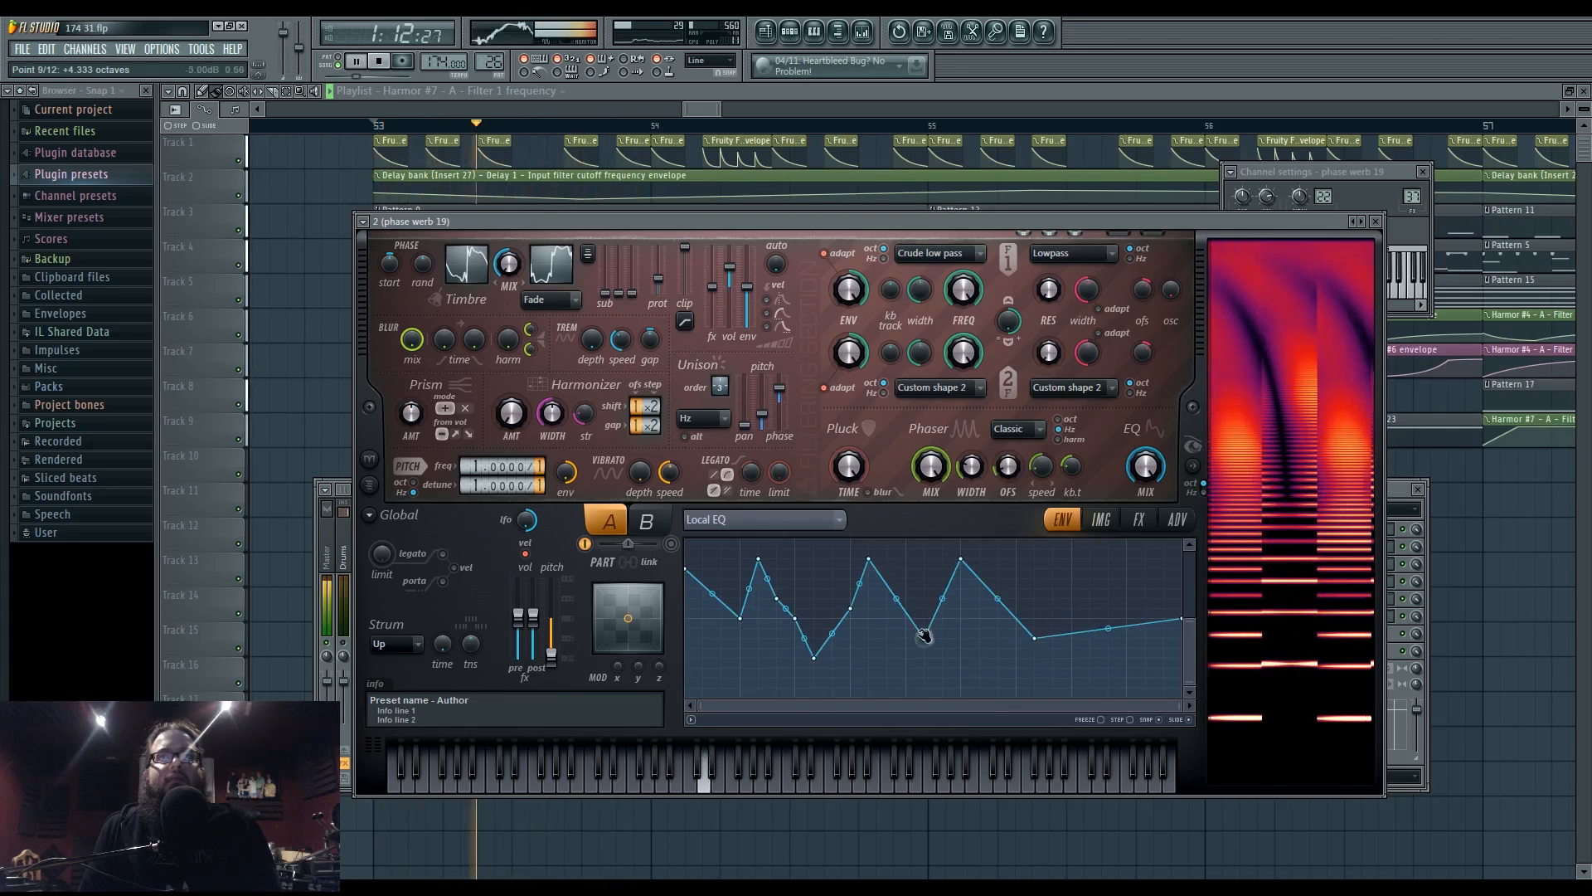
drag(817, 655, 745, 687)
drag(759, 560, 759, 619)
key(space)
key(space)
- Try pitch detune 2.0000, revert to 1.0000, and turn Timbre MIX fully up
key(space)
drag(478, 493, 477, 489)
key(space)
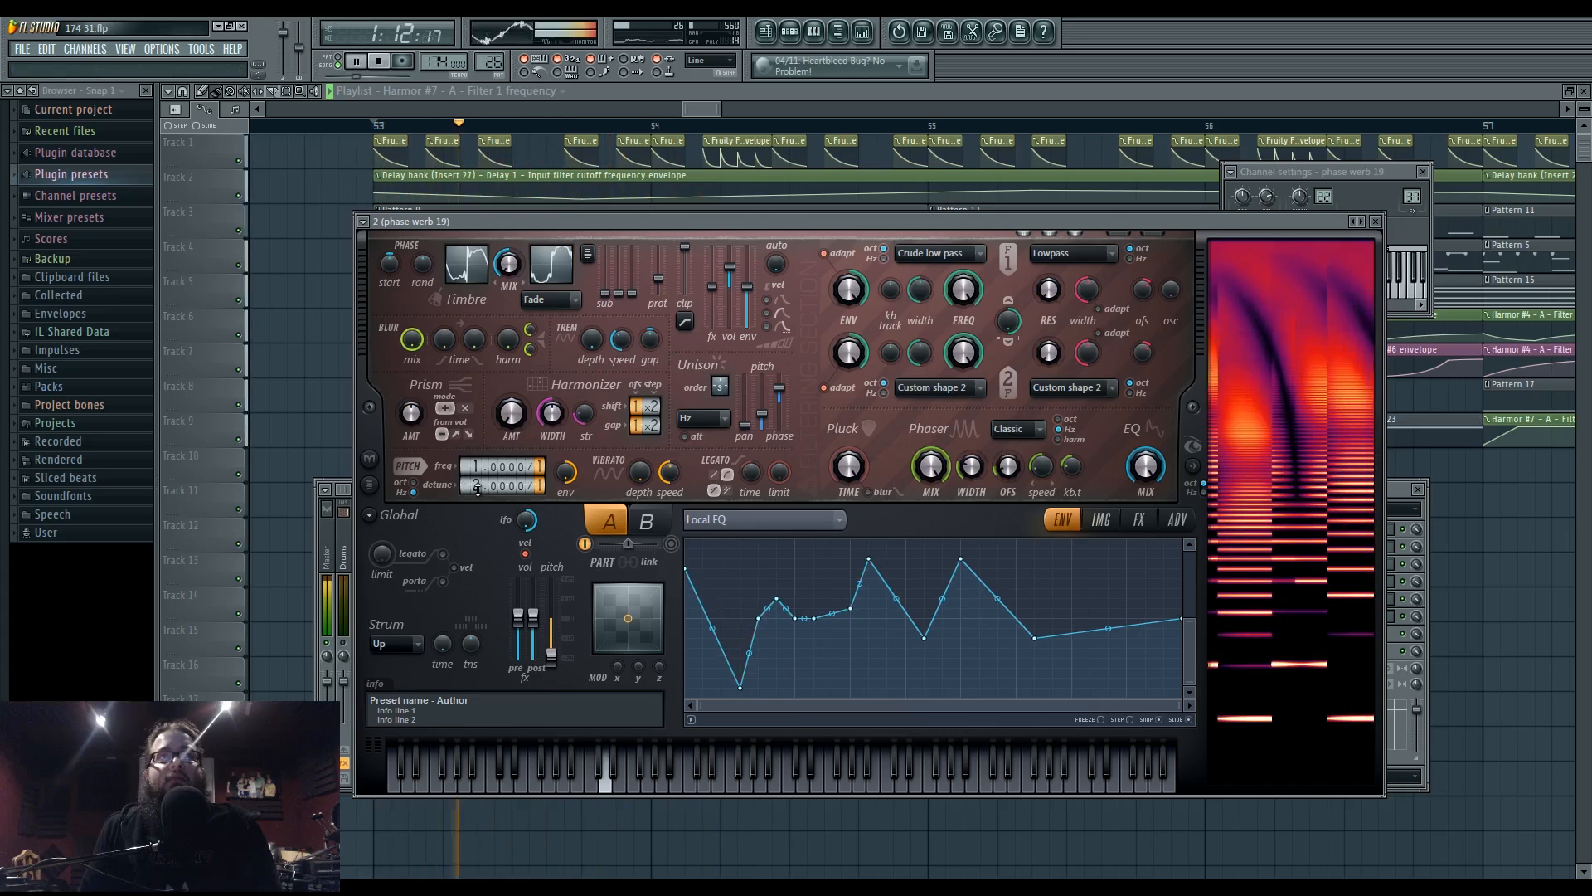
key(space)
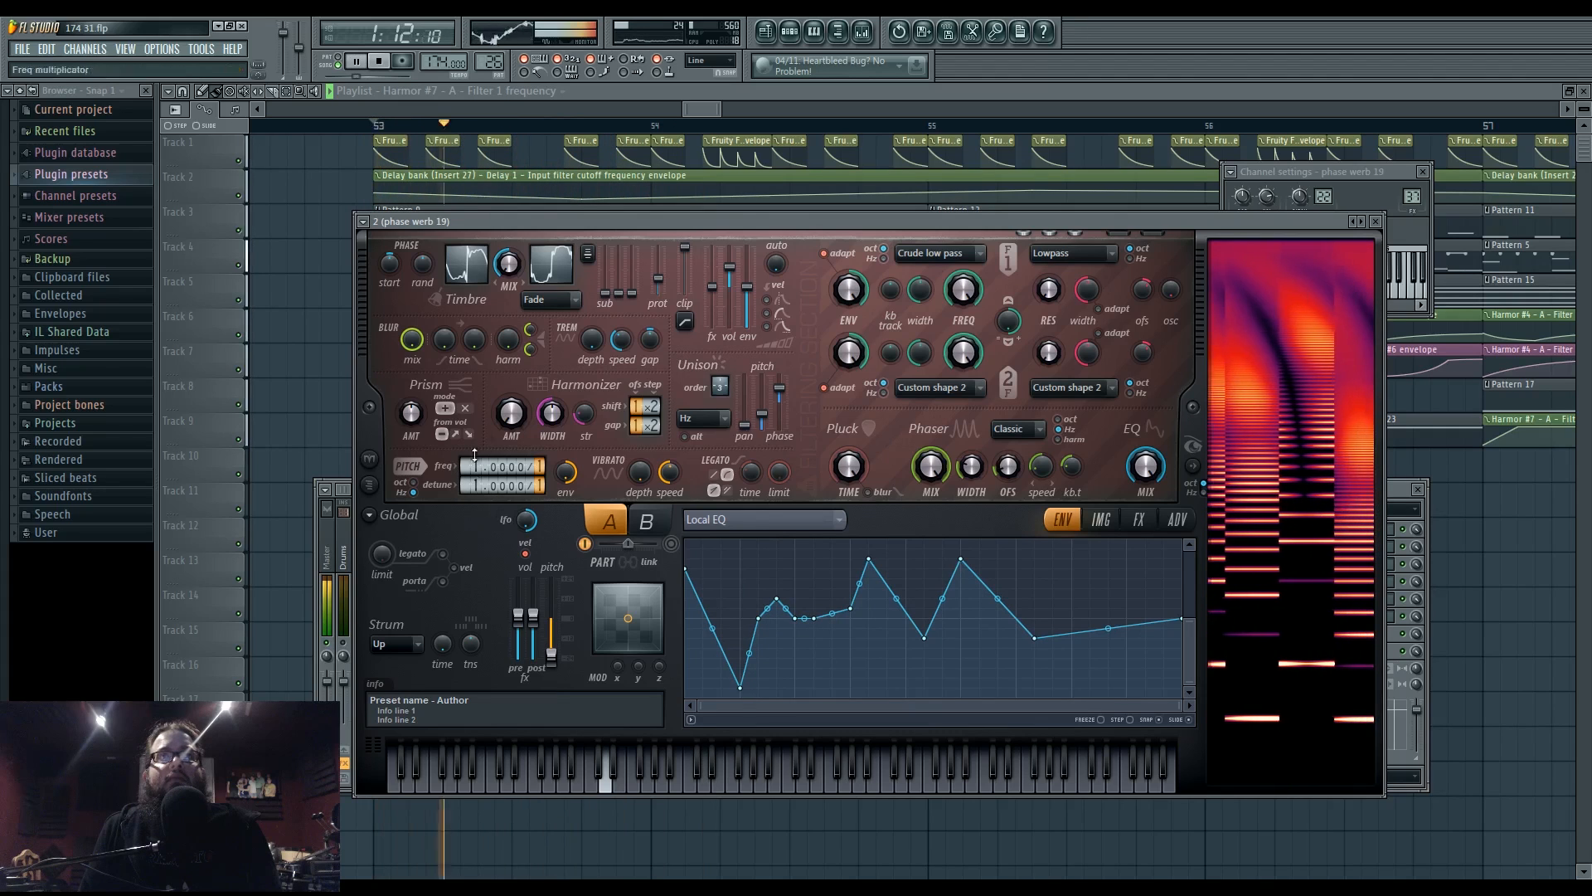
drag(511, 277, 514, 267)
key(space)
key(space)
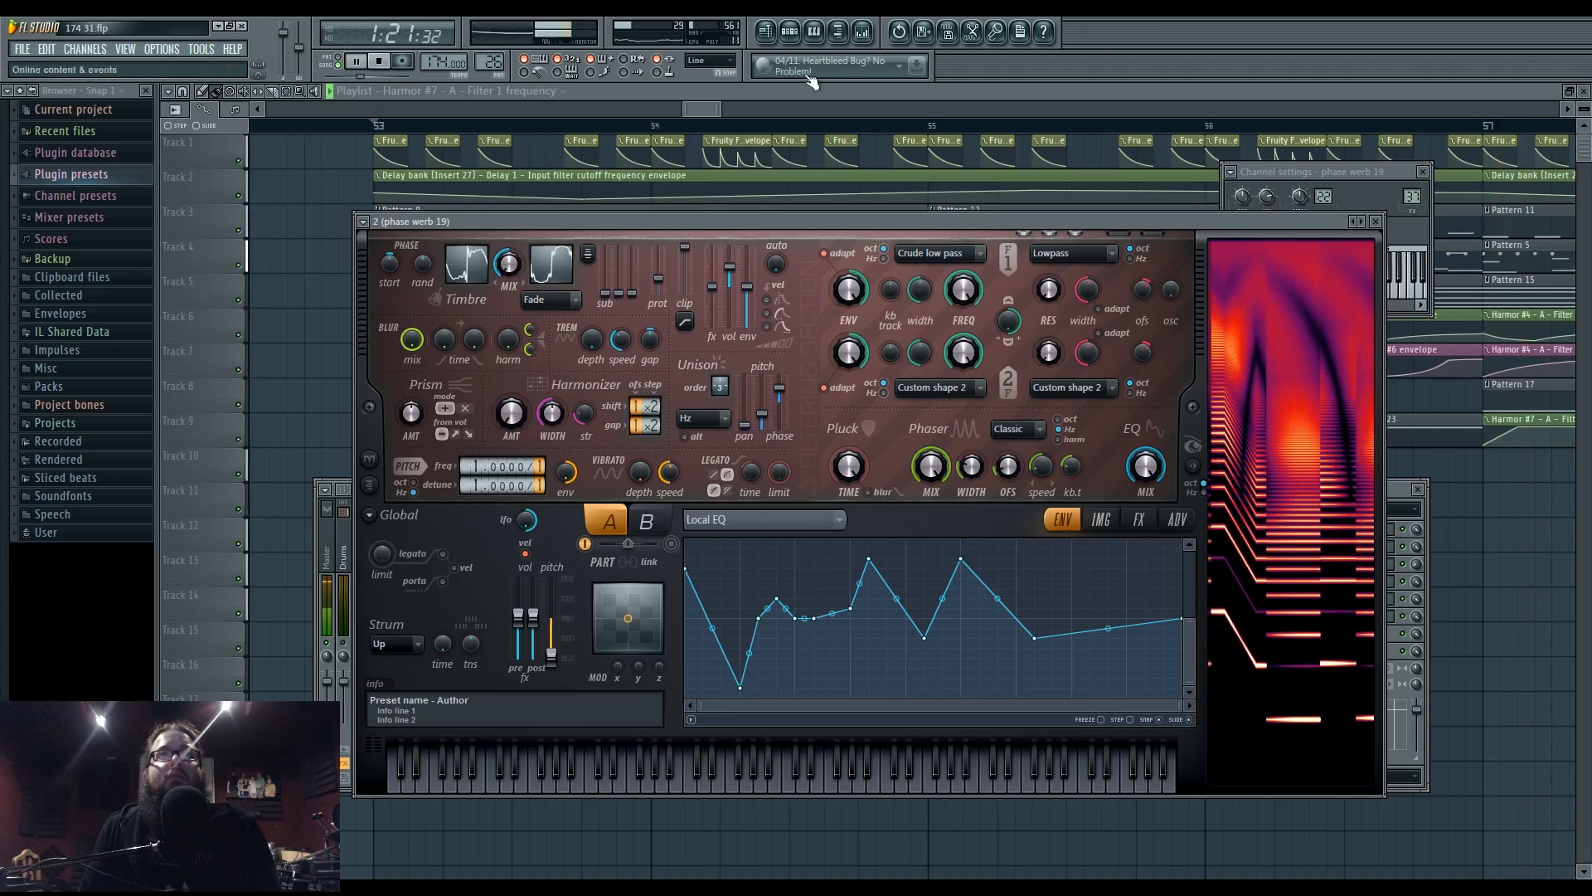
- Close the mixer and Harmor windows and pan the Playlist from bar 53 past bar 60 during playback
key(F9)
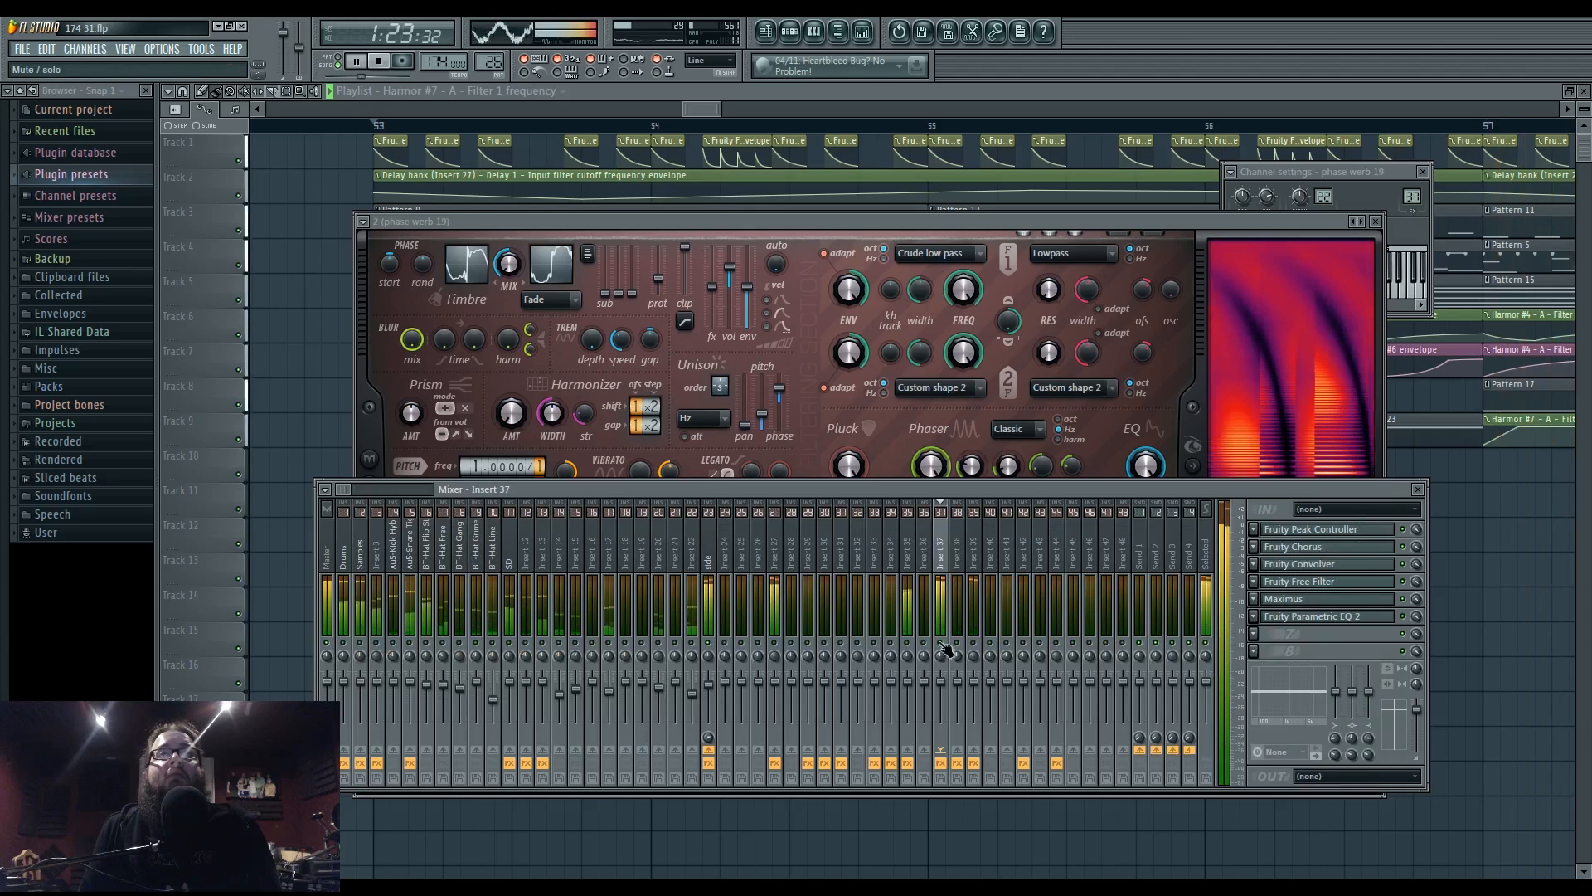
key(F12)
click(378, 126)
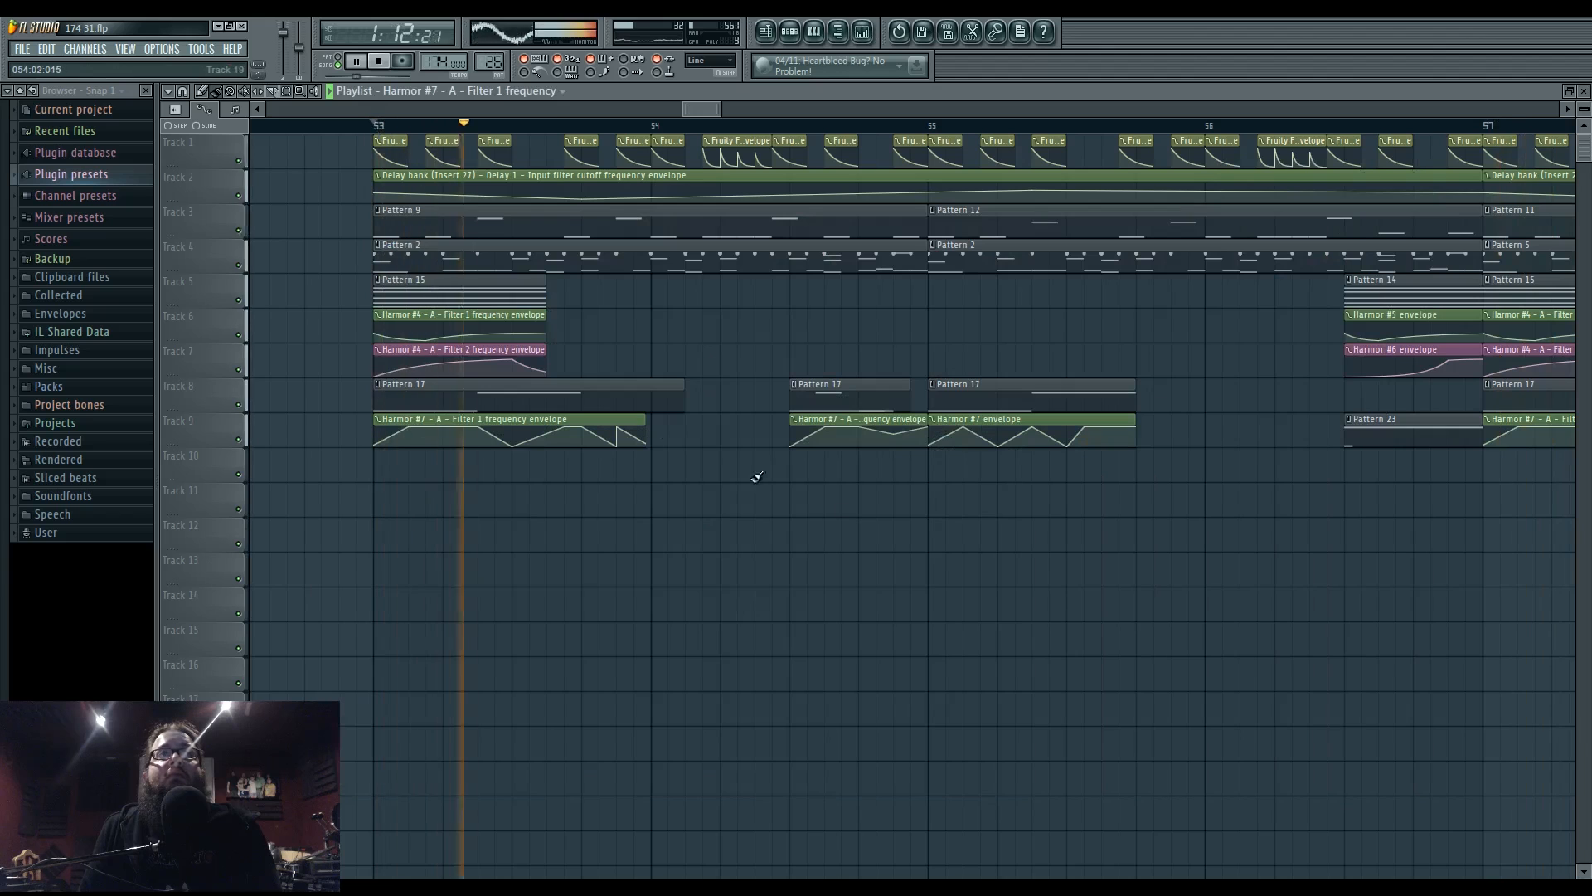
ctrl+scroll(827, 562, down, 4)
drag(870, 568, 821, 569)
drag(962, 547, 782, 575)
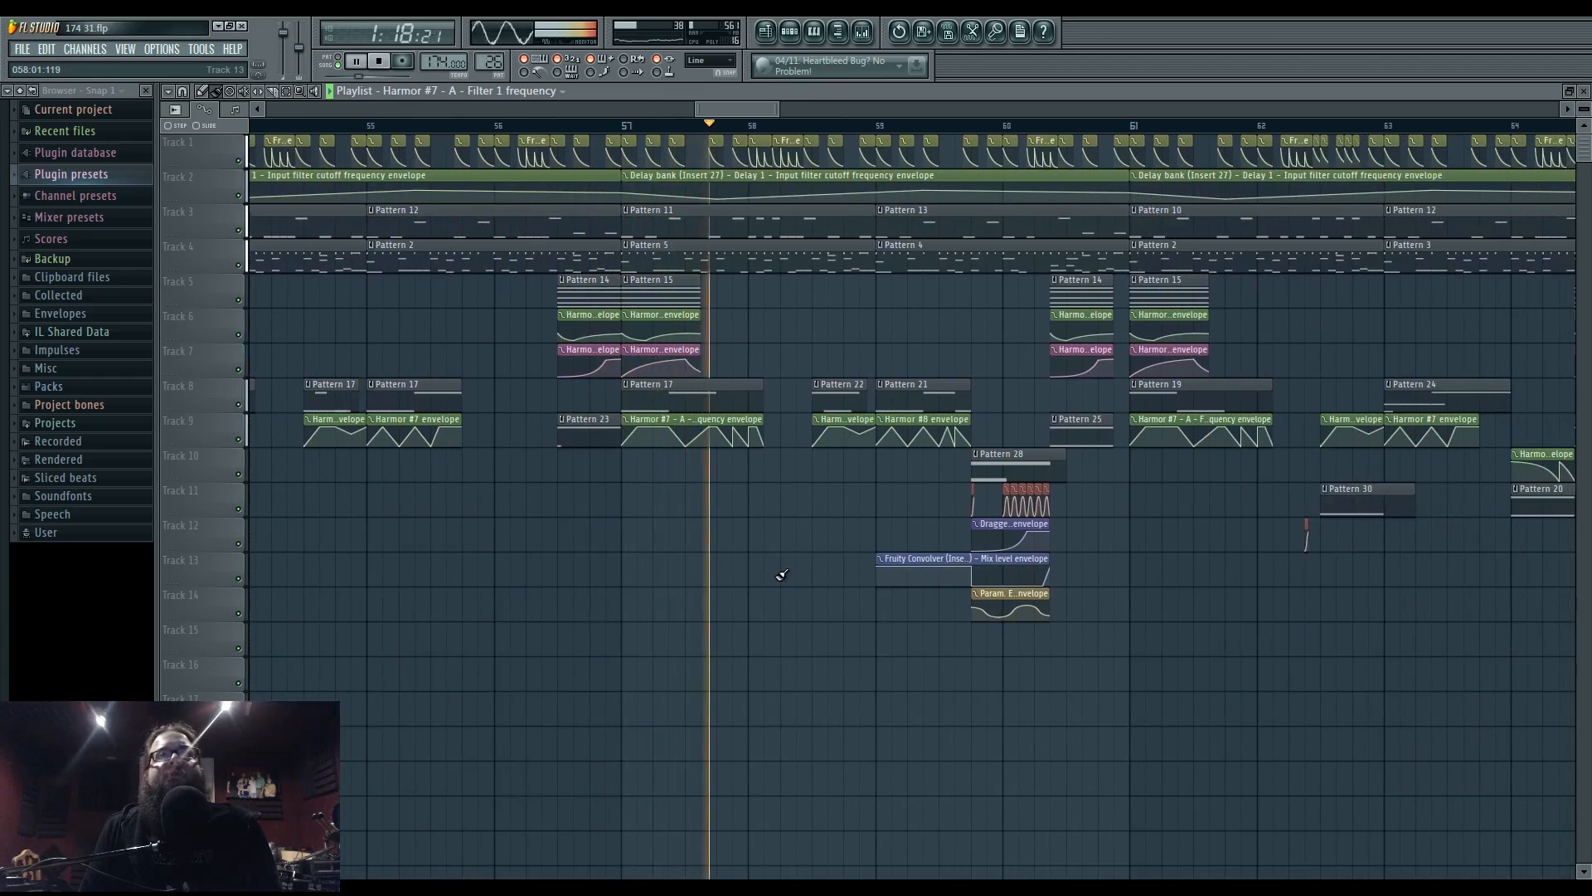
drag(878, 529, 790, 536)
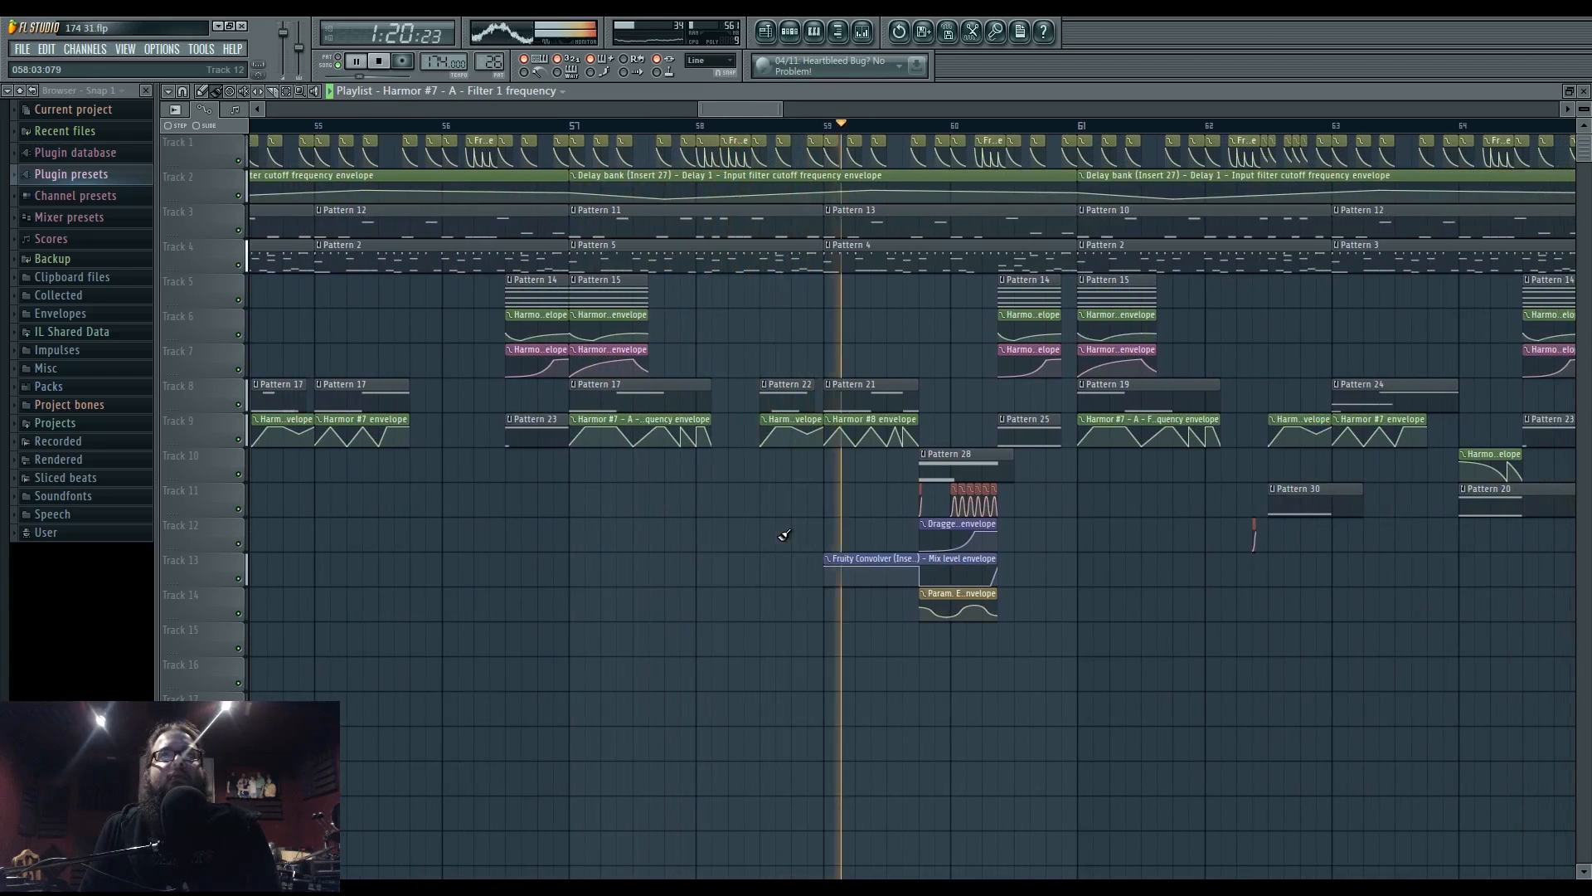
drag(1024, 554, 825, 558)
drag(1093, 566, 854, 583)
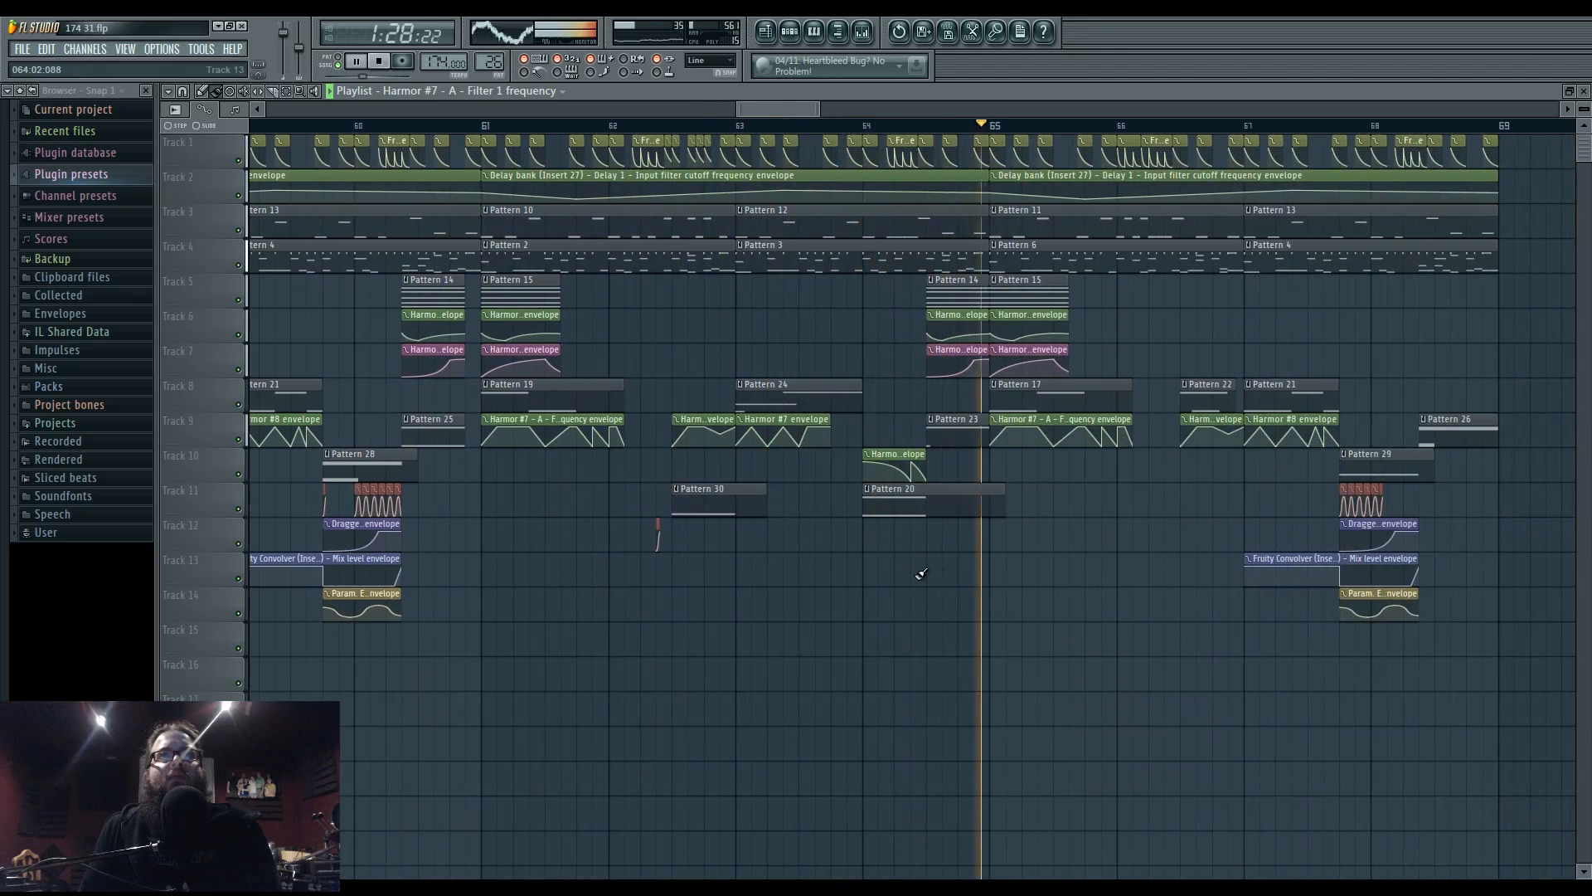
drag(863, 576, 977, 583)
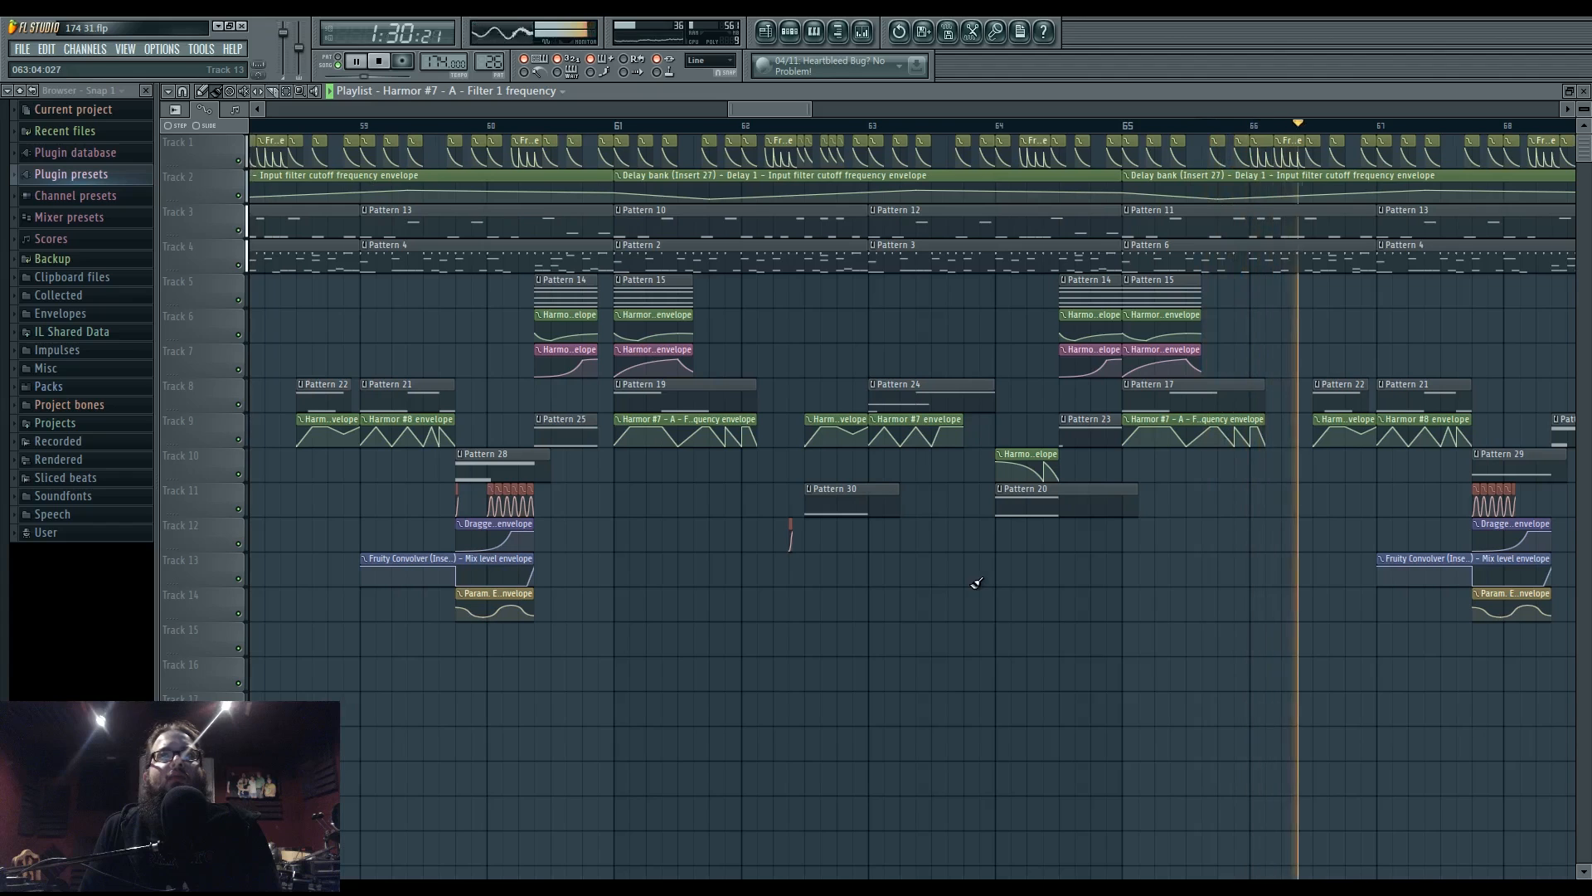
- Delete the Harmor #7 envelope clip on Track 9 near bar 63 and zoom in
right_click(933, 439)
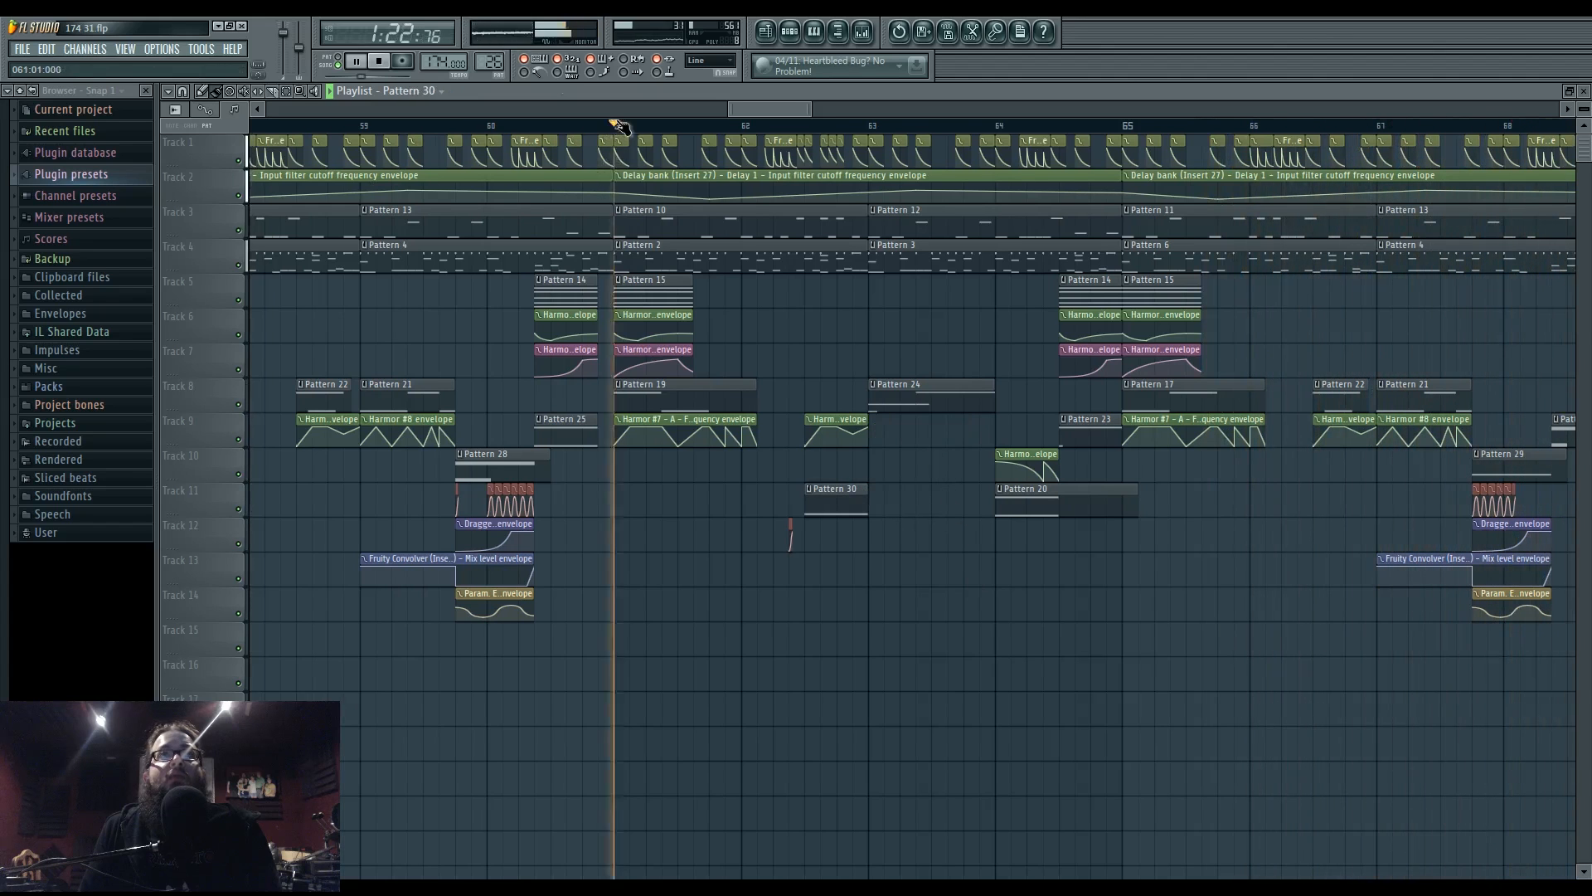
scroll(888, 526, up, 2)
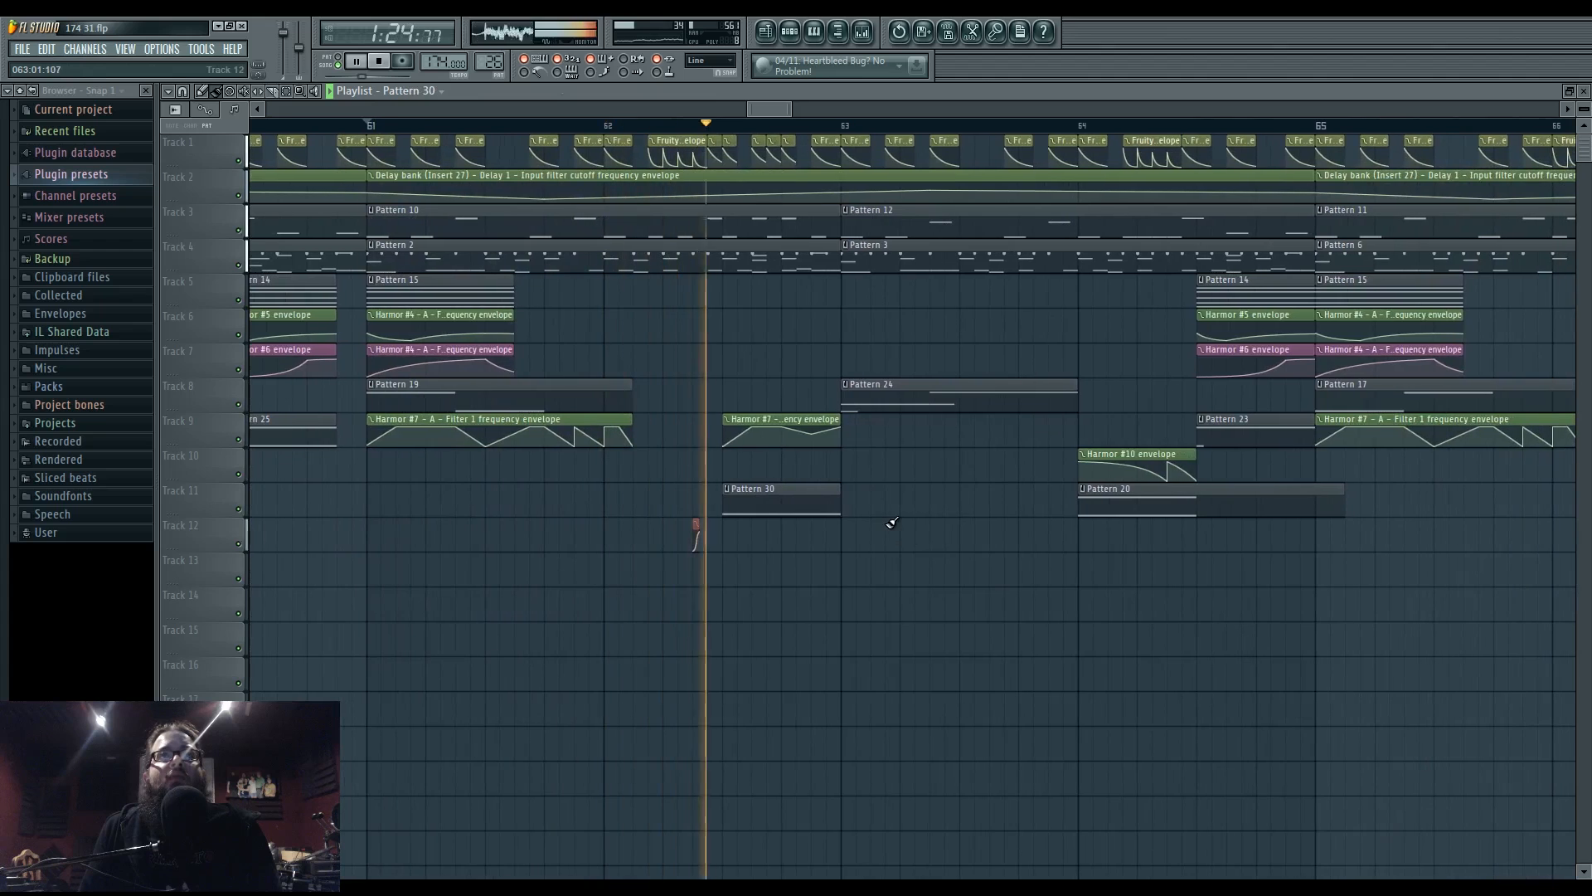
scroll(921, 527, left, 2)
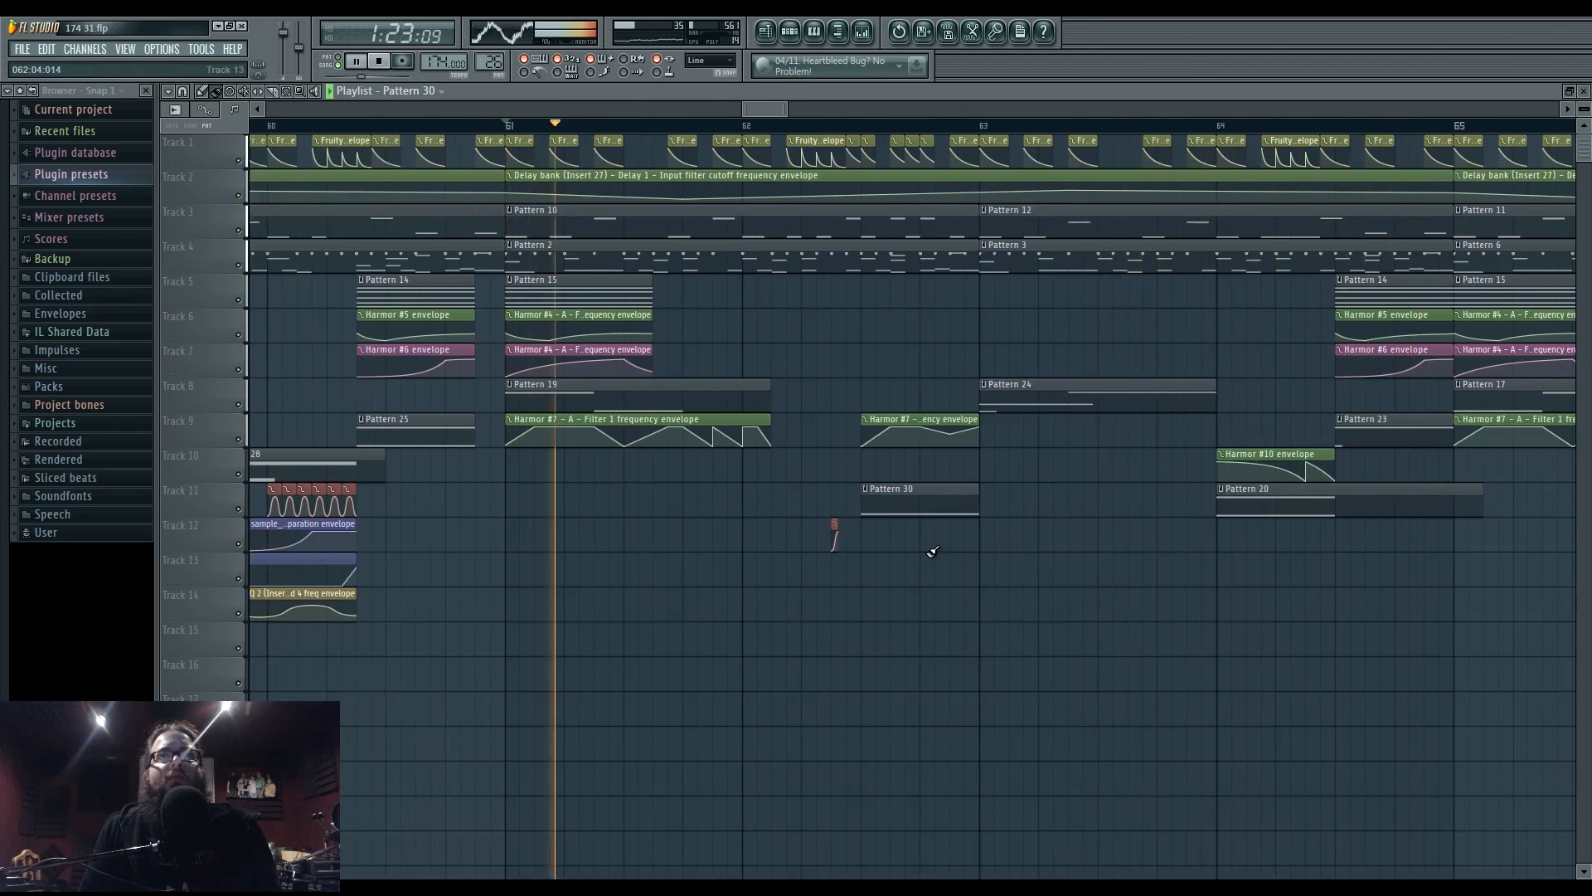
- Lower Pattern 30's note velocity to 4%, then resume Playlist playback from bar 62
double_click(903, 508)
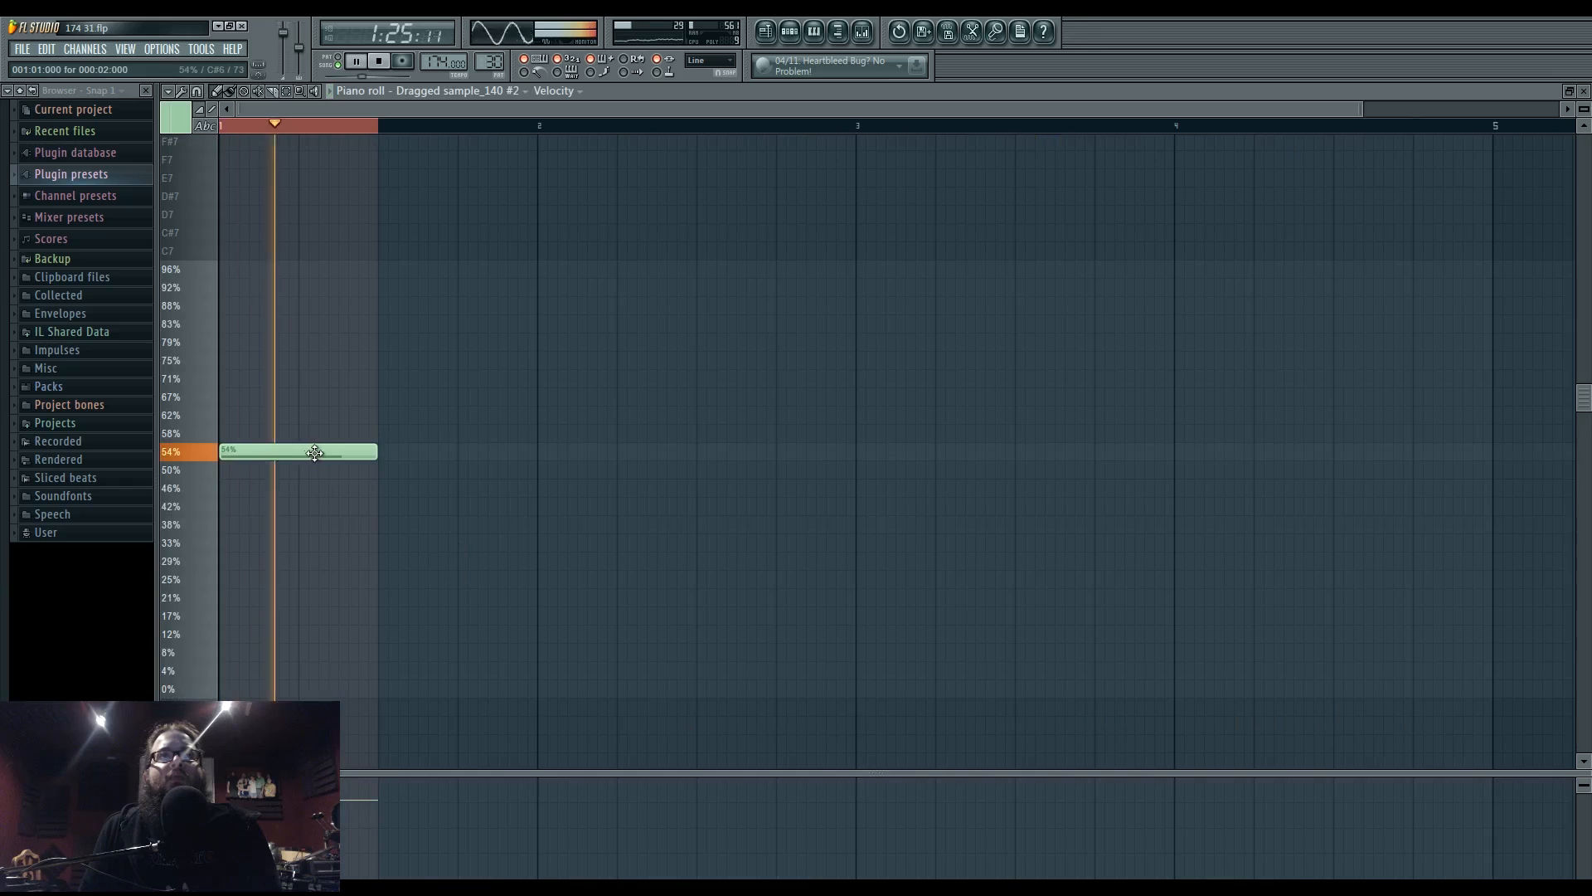
drag(315, 452, 267, 632)
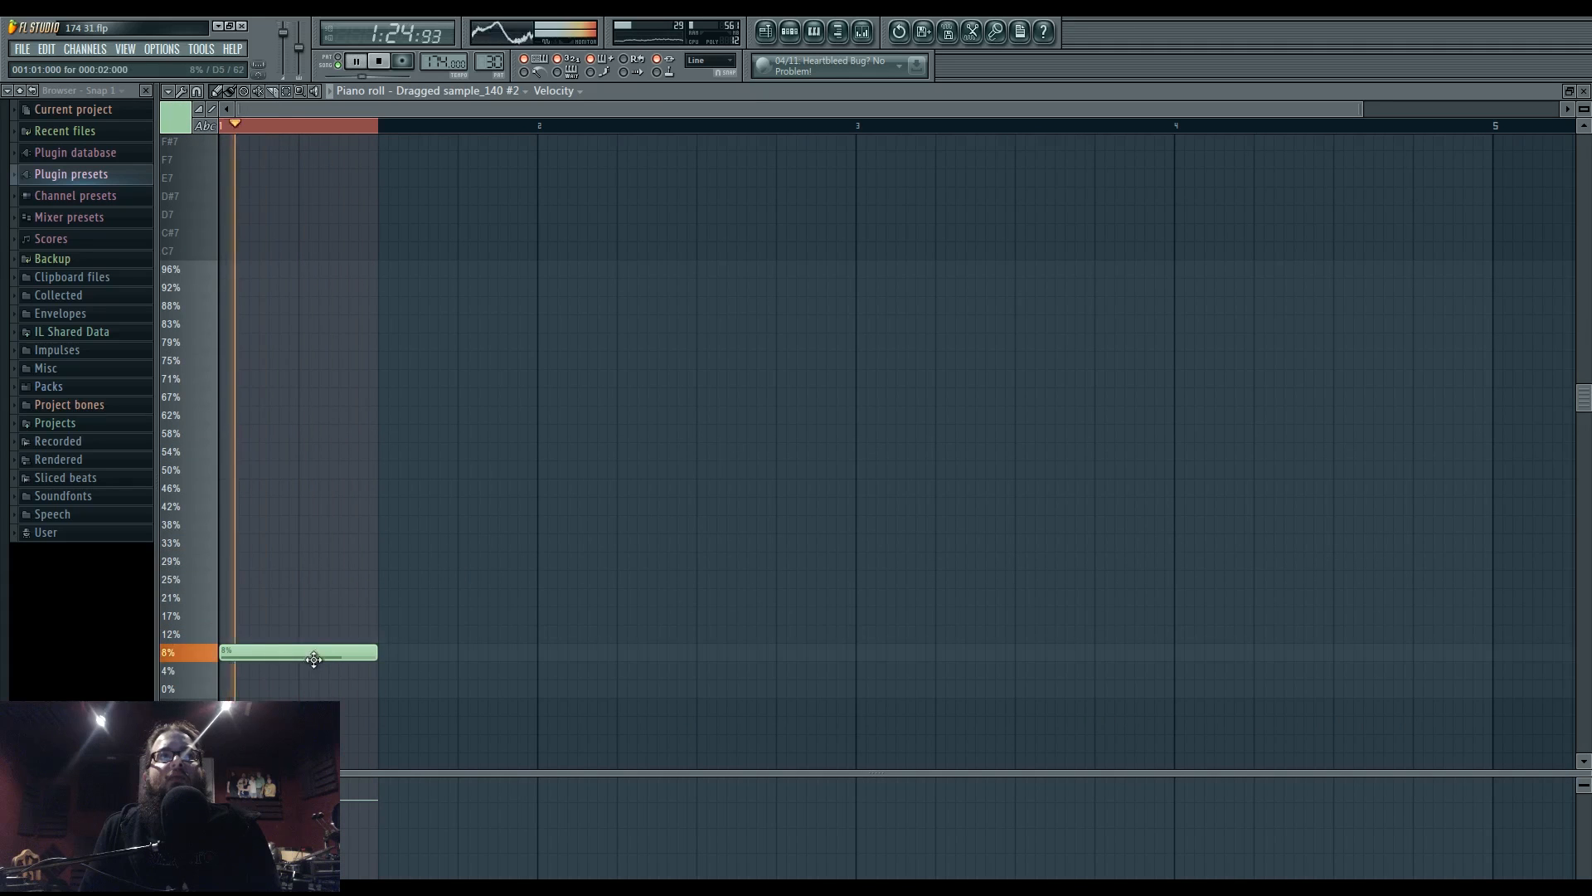
key(space)
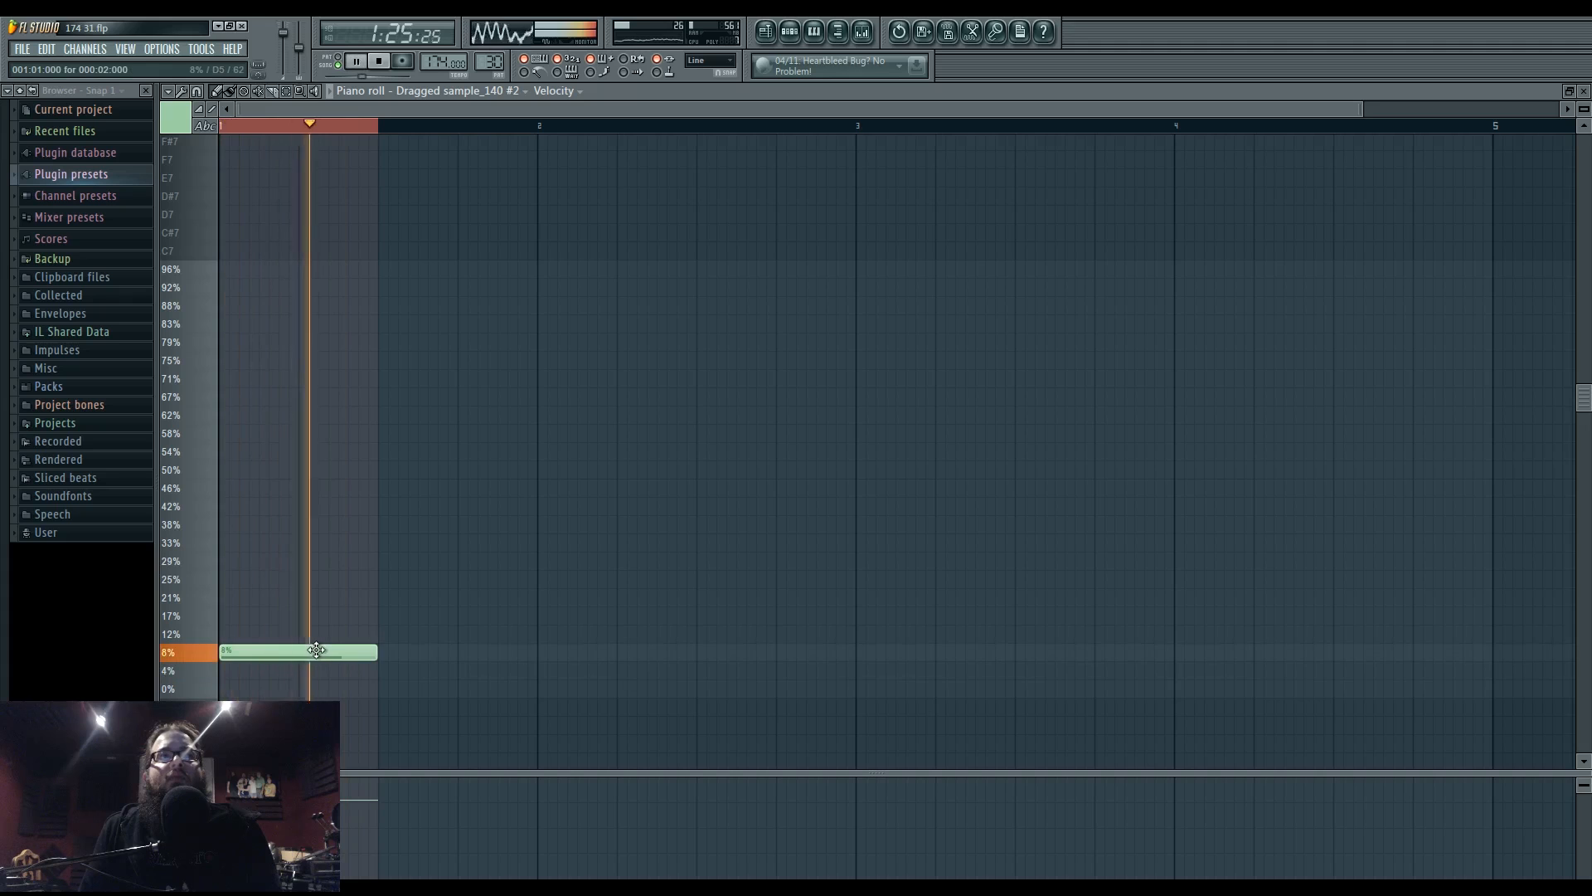
drag(316, 649, 331, 674)
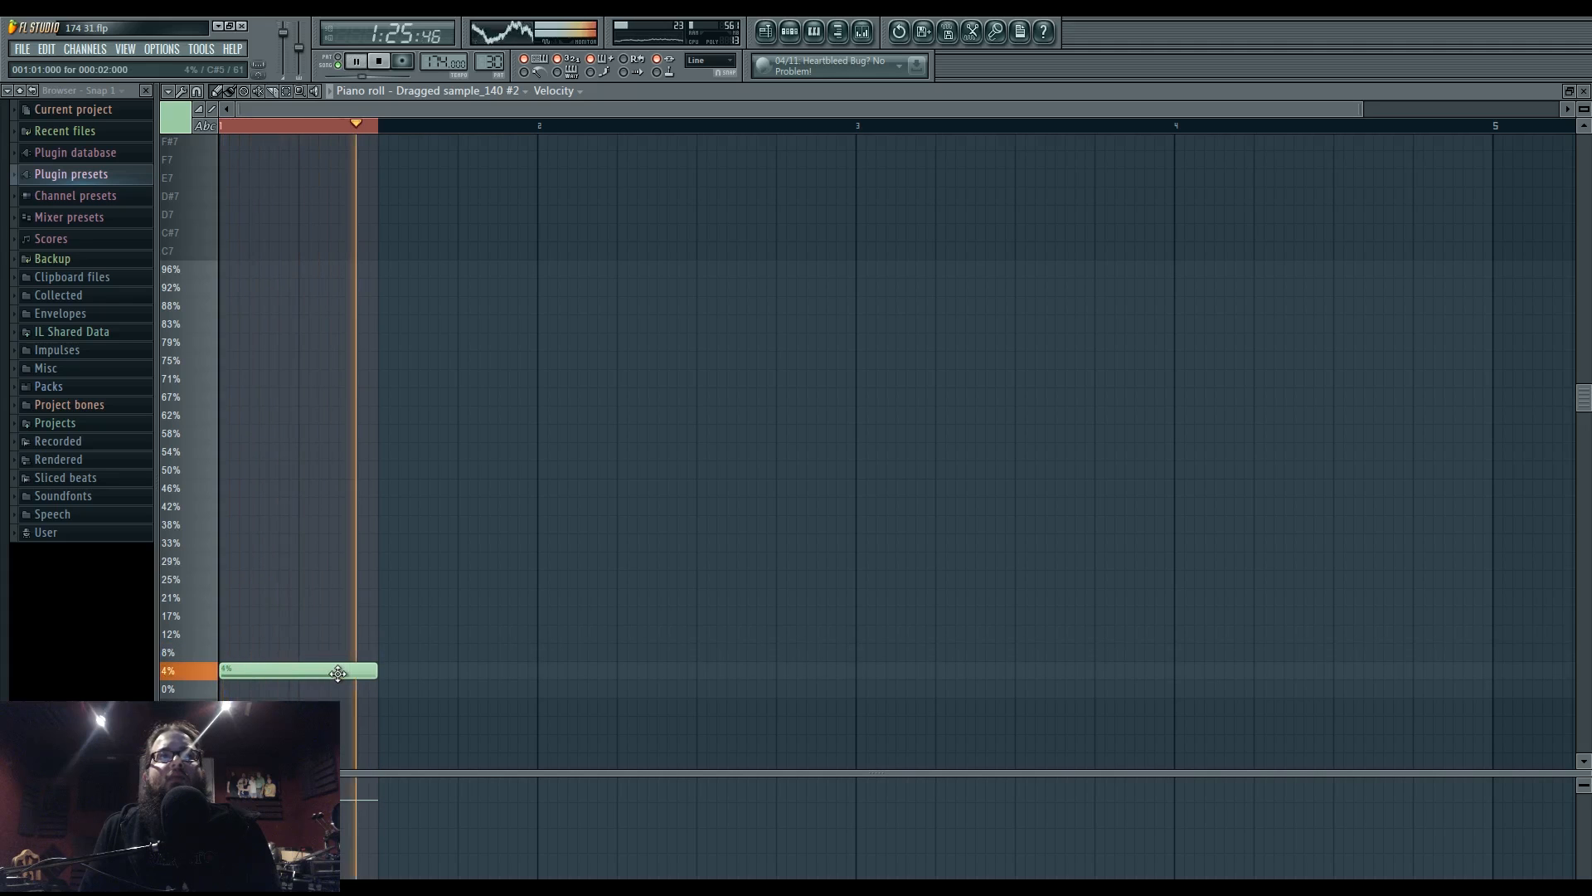
click(765, 31)
click(751, 125)
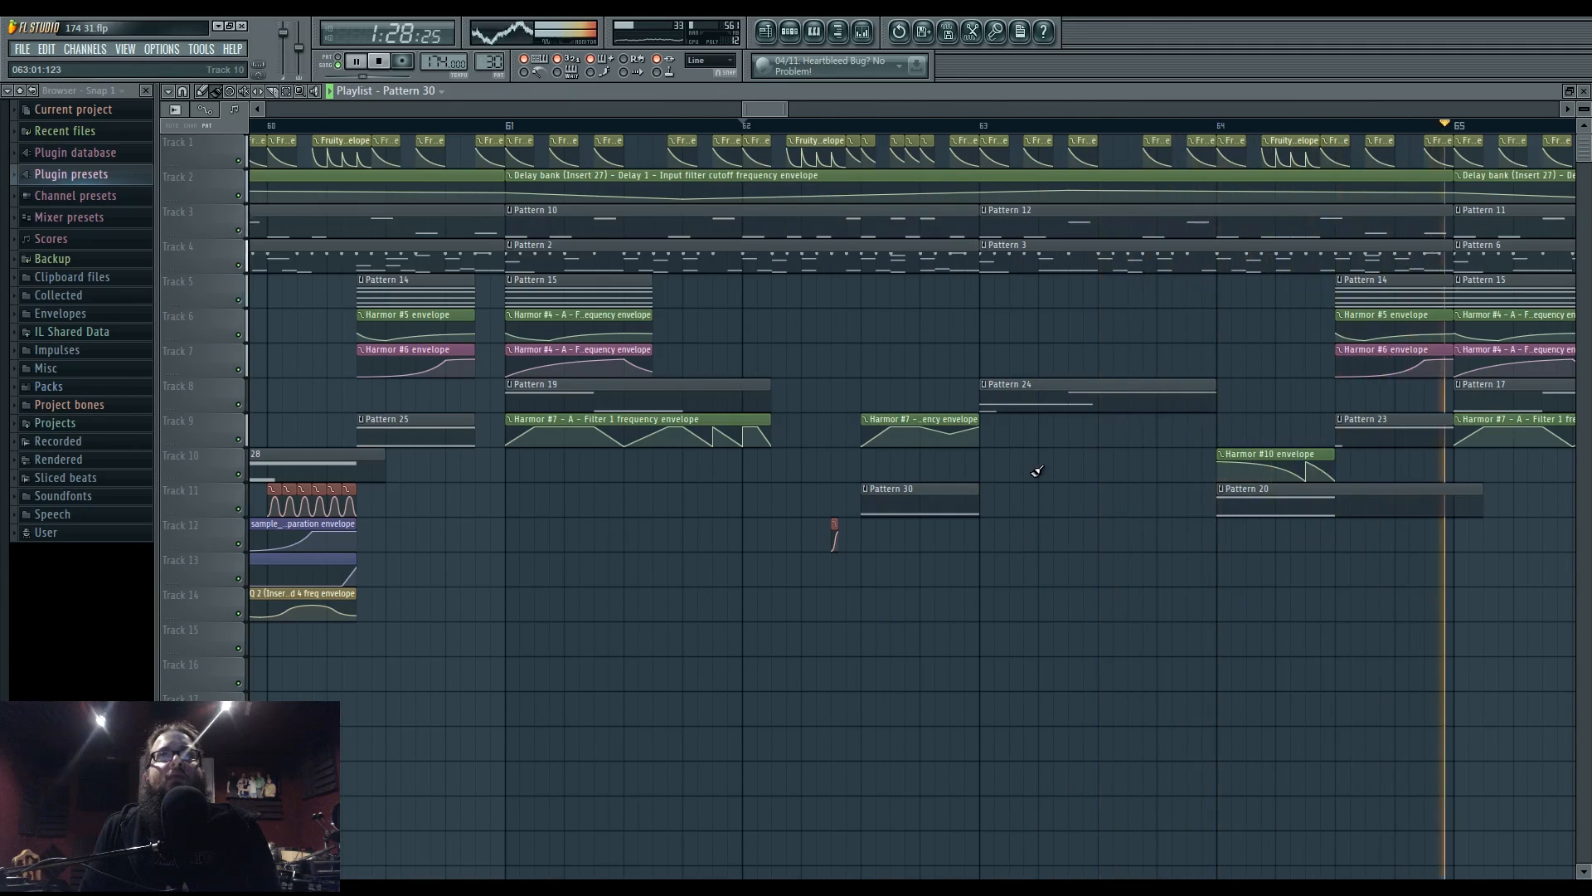
- Make the Pattern 12 clip a unique Pattern 13 and shift its D4 note one beat later
right_click(995, 232)
click(1025, 301)
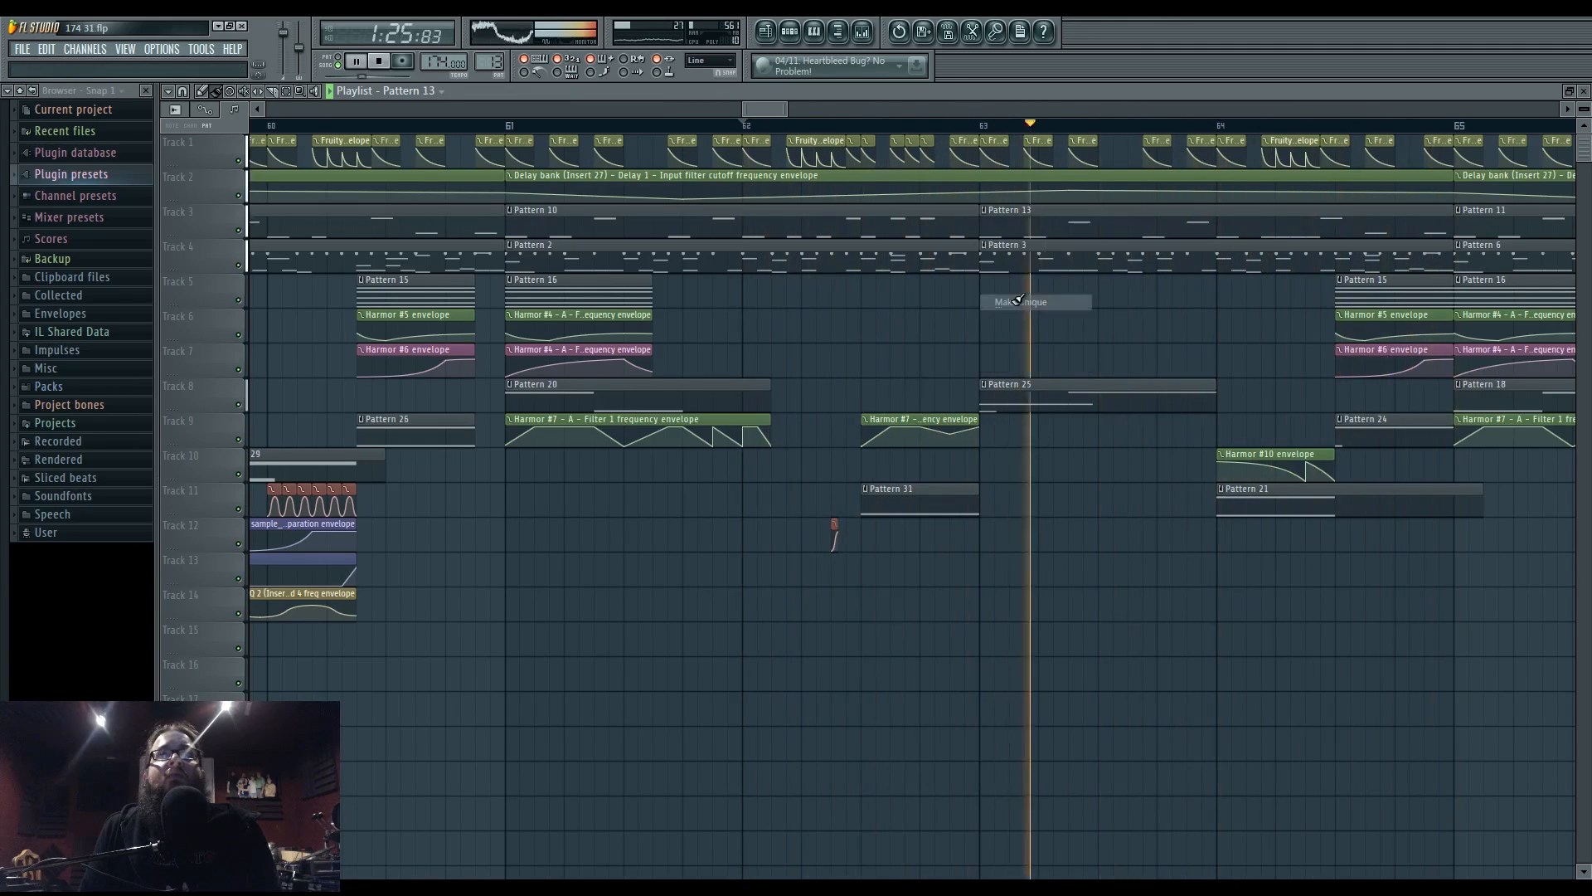
double_click(1028, 208)
key(space)
key(space)
scroll(625, 545, down, 1)
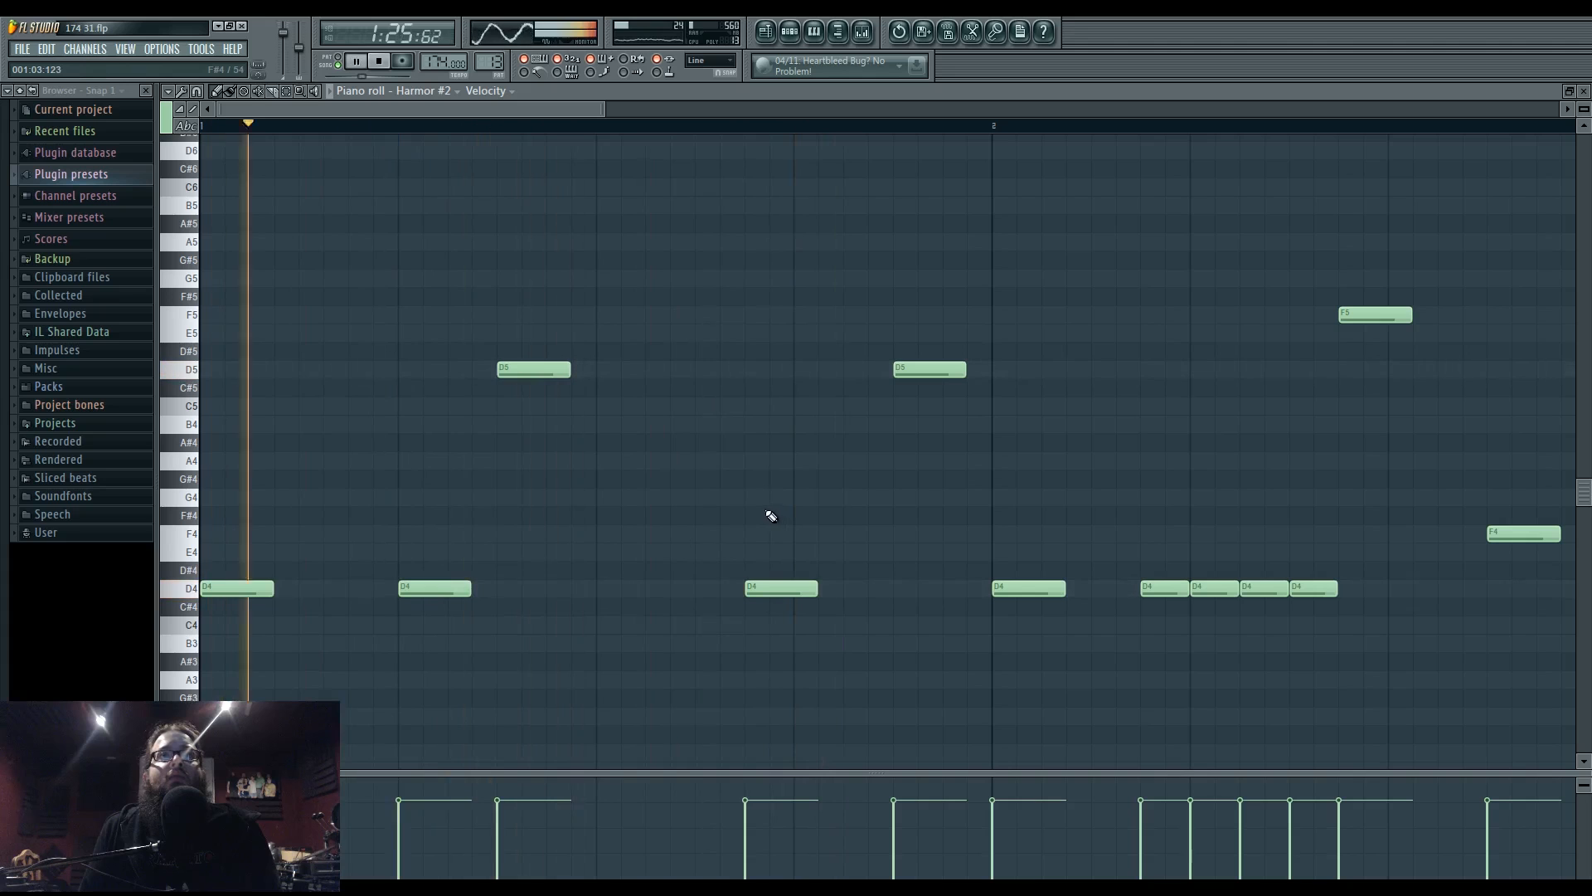
drag(774, 588, 823, 588)
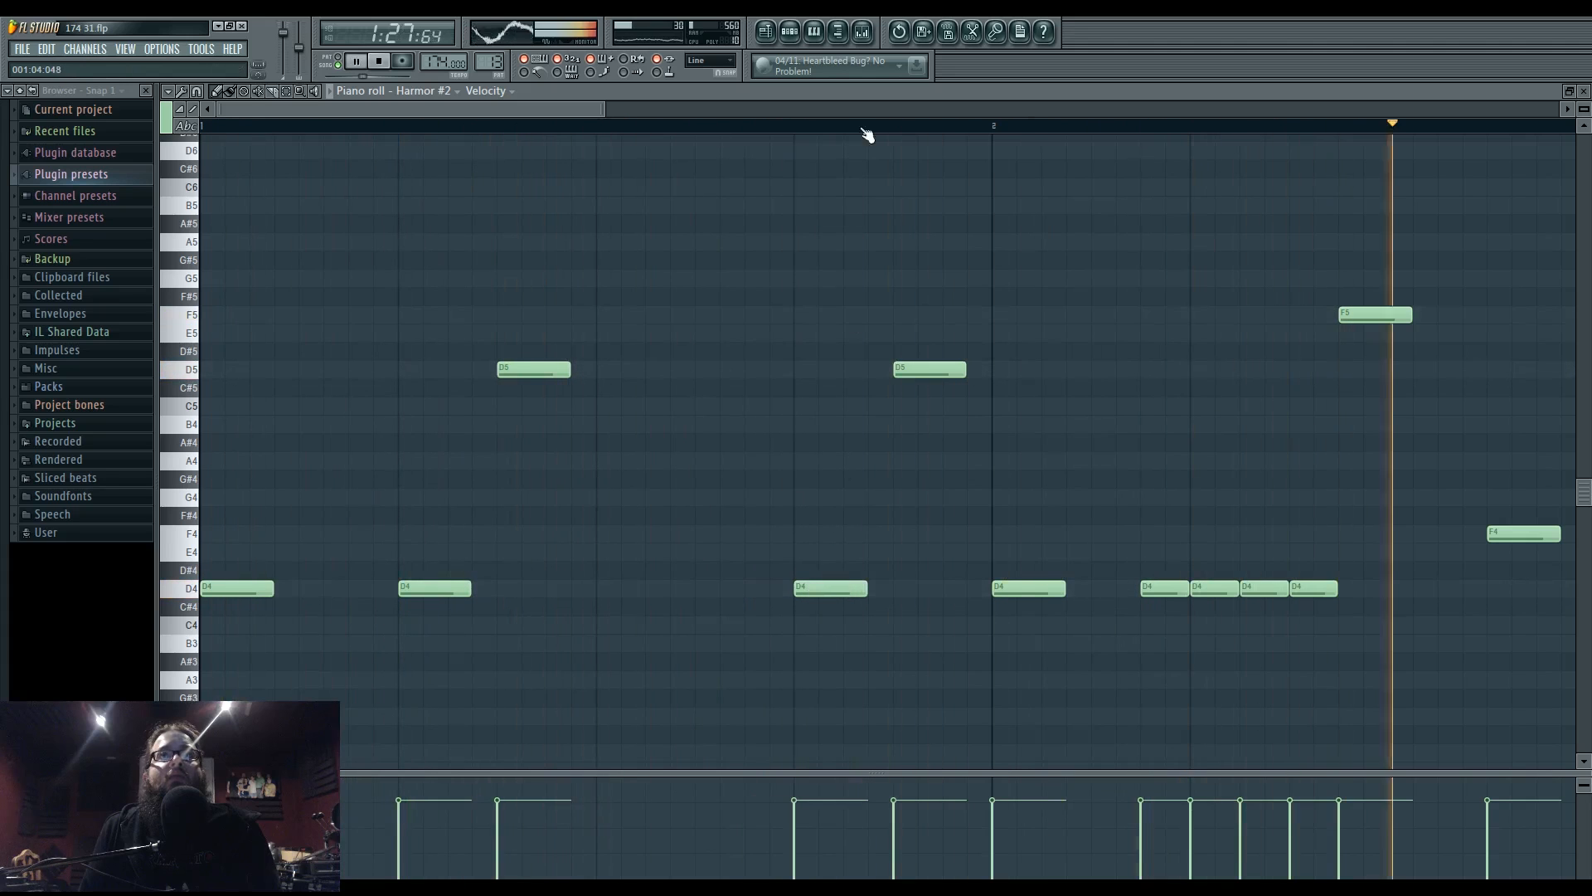
key(F5)
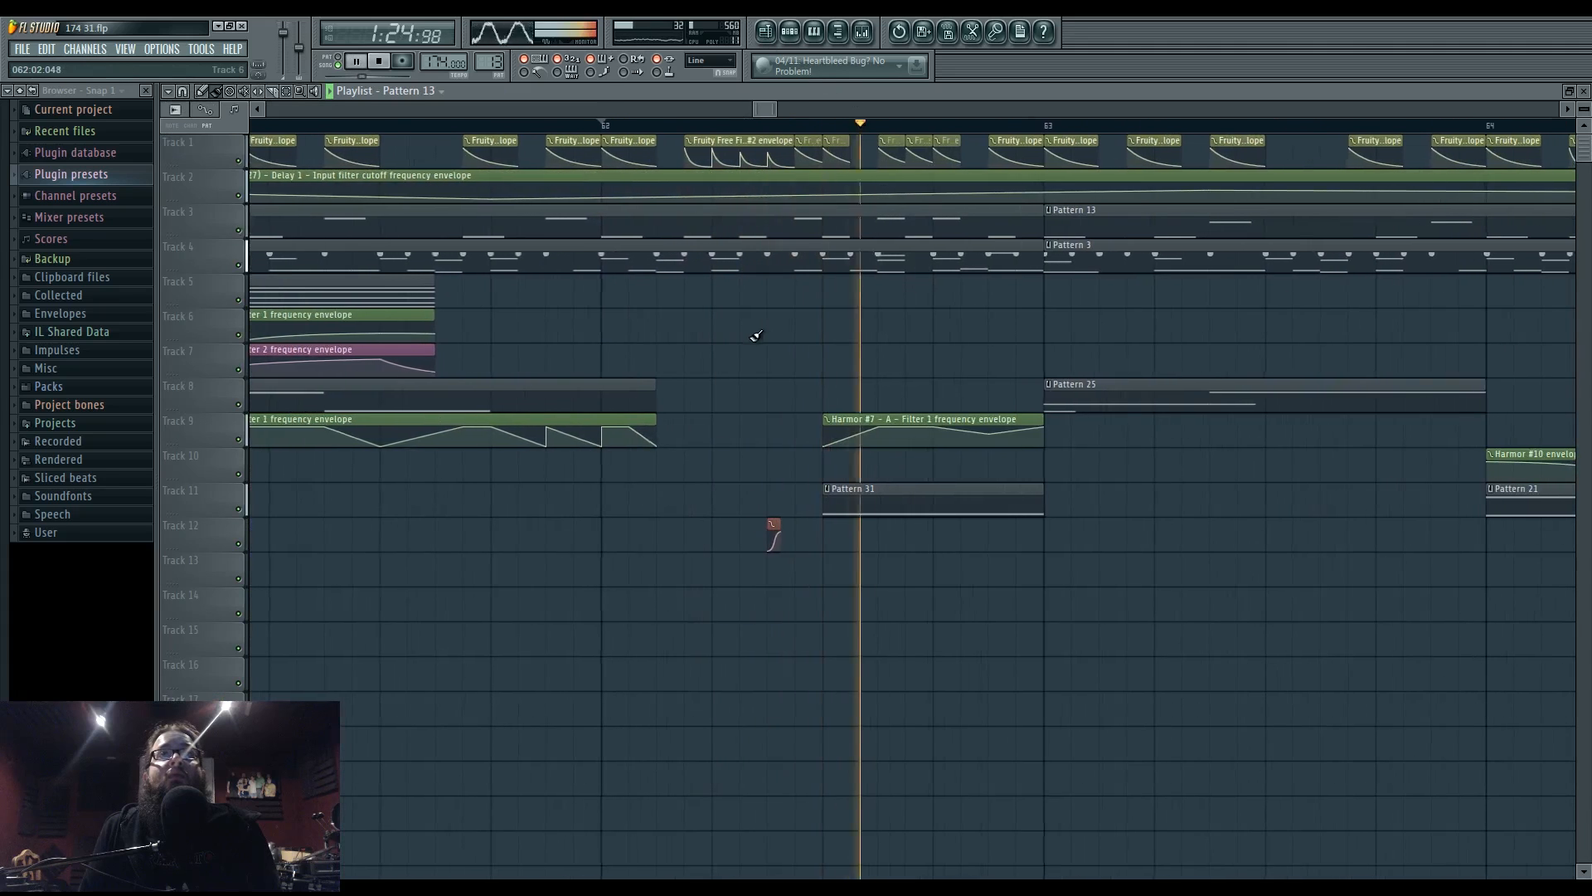
- Nudge two Track 1 clips slightly later in the arrangement
drag(1031, 316, 709, 307)
drag(825, 141, 850, 140)
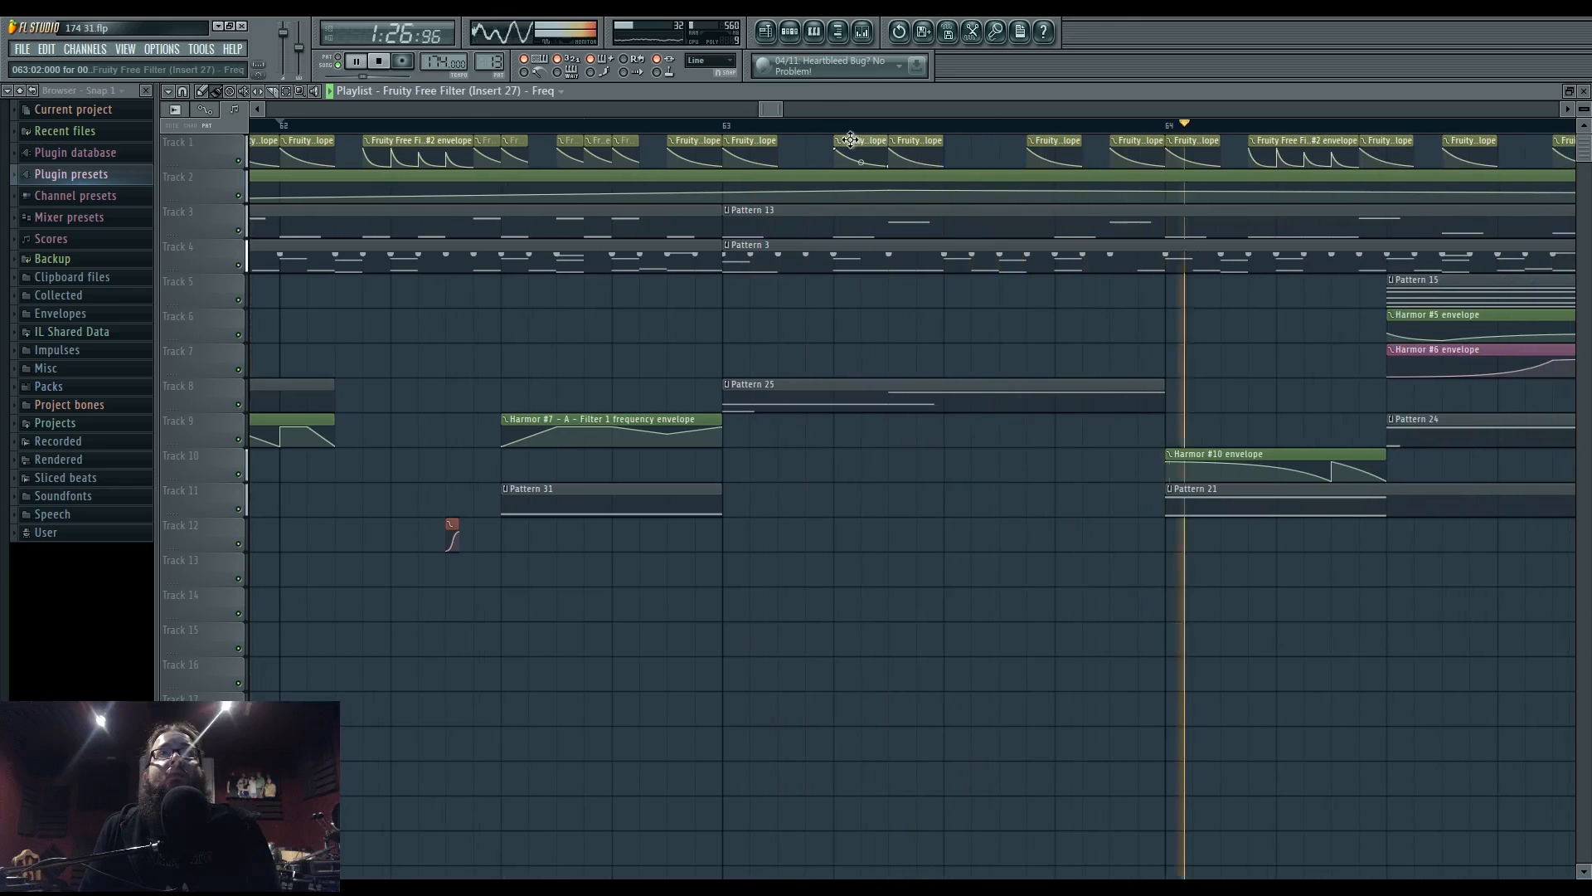
drag(1049, 140, 1075, 141)
- Audition the arrangement from bar 63, zoomed out to bars 53–69, then stop playback
key(space)
key(space)
click(724, 127)
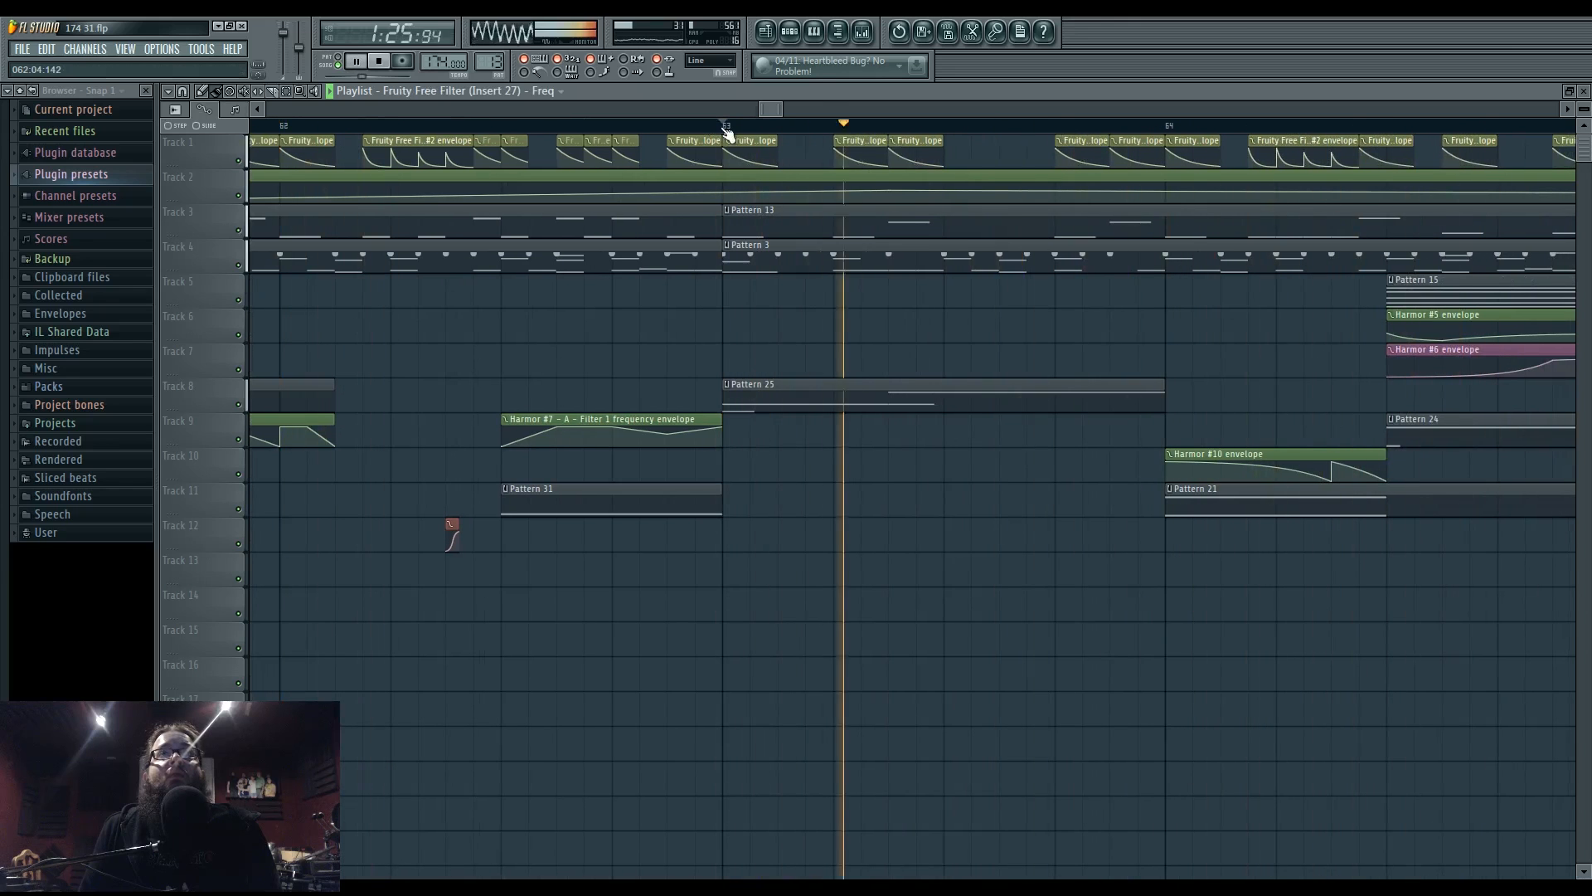
scroll(864, 359, down, 2)
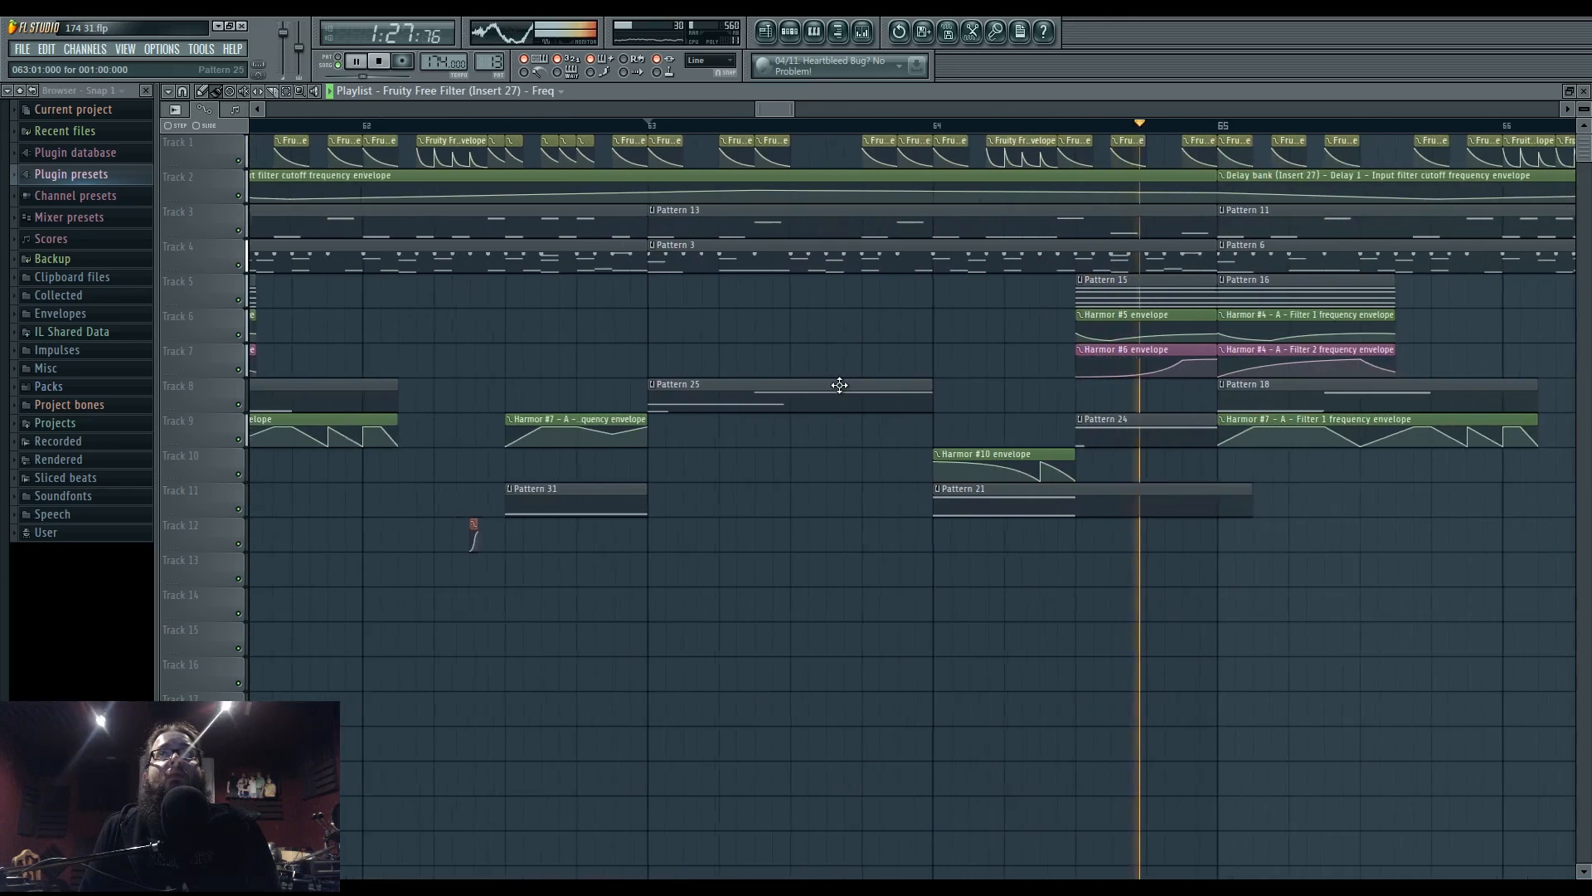
scroll(771, 328, down, 3)
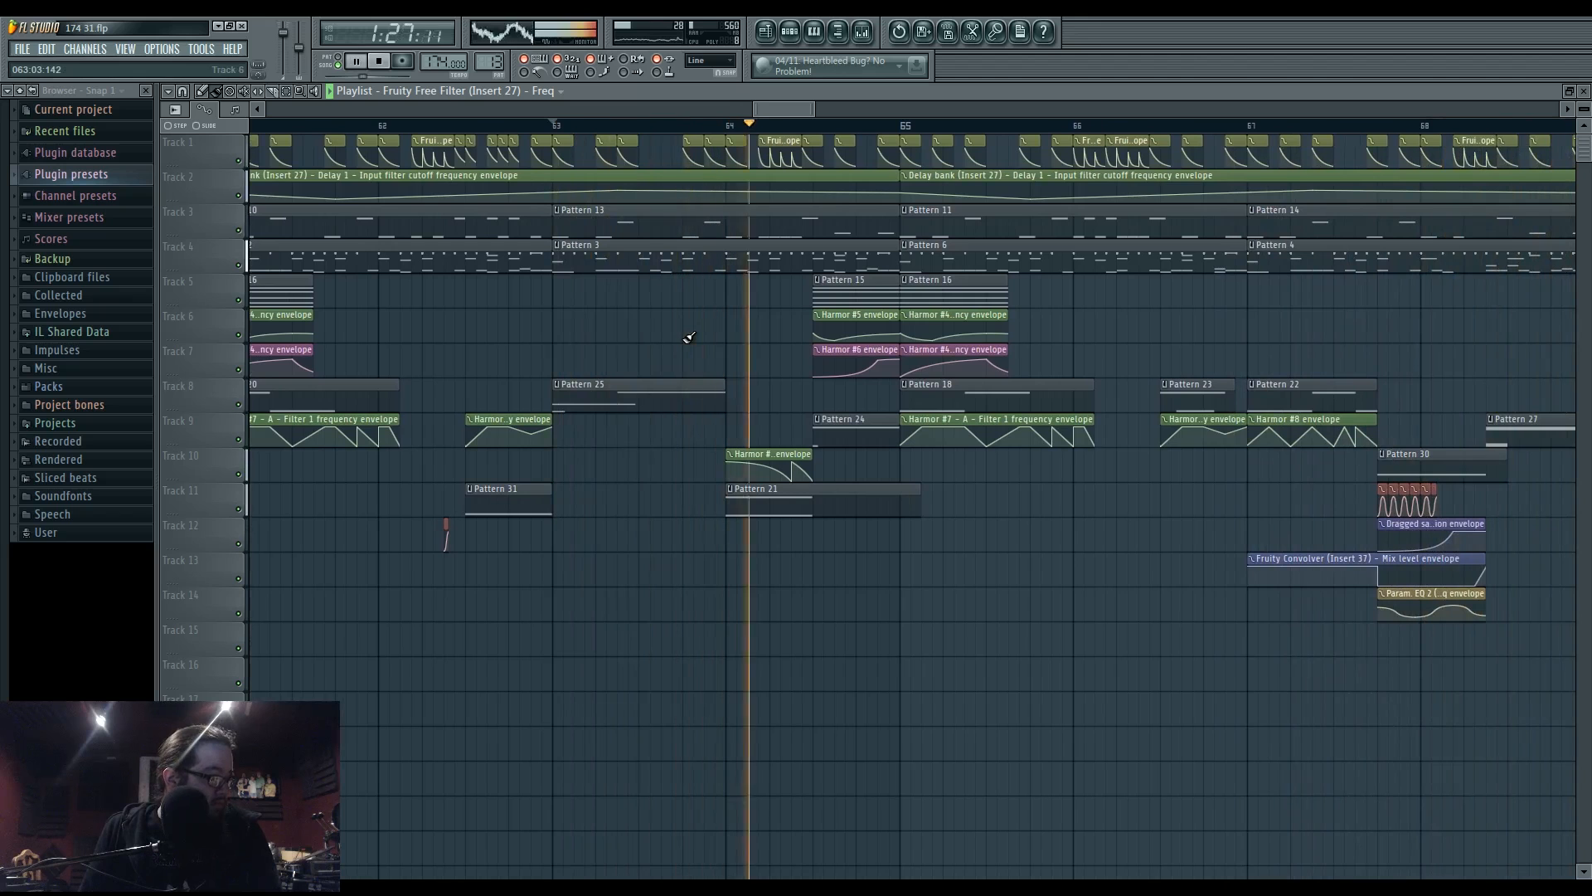
click(553, 125)
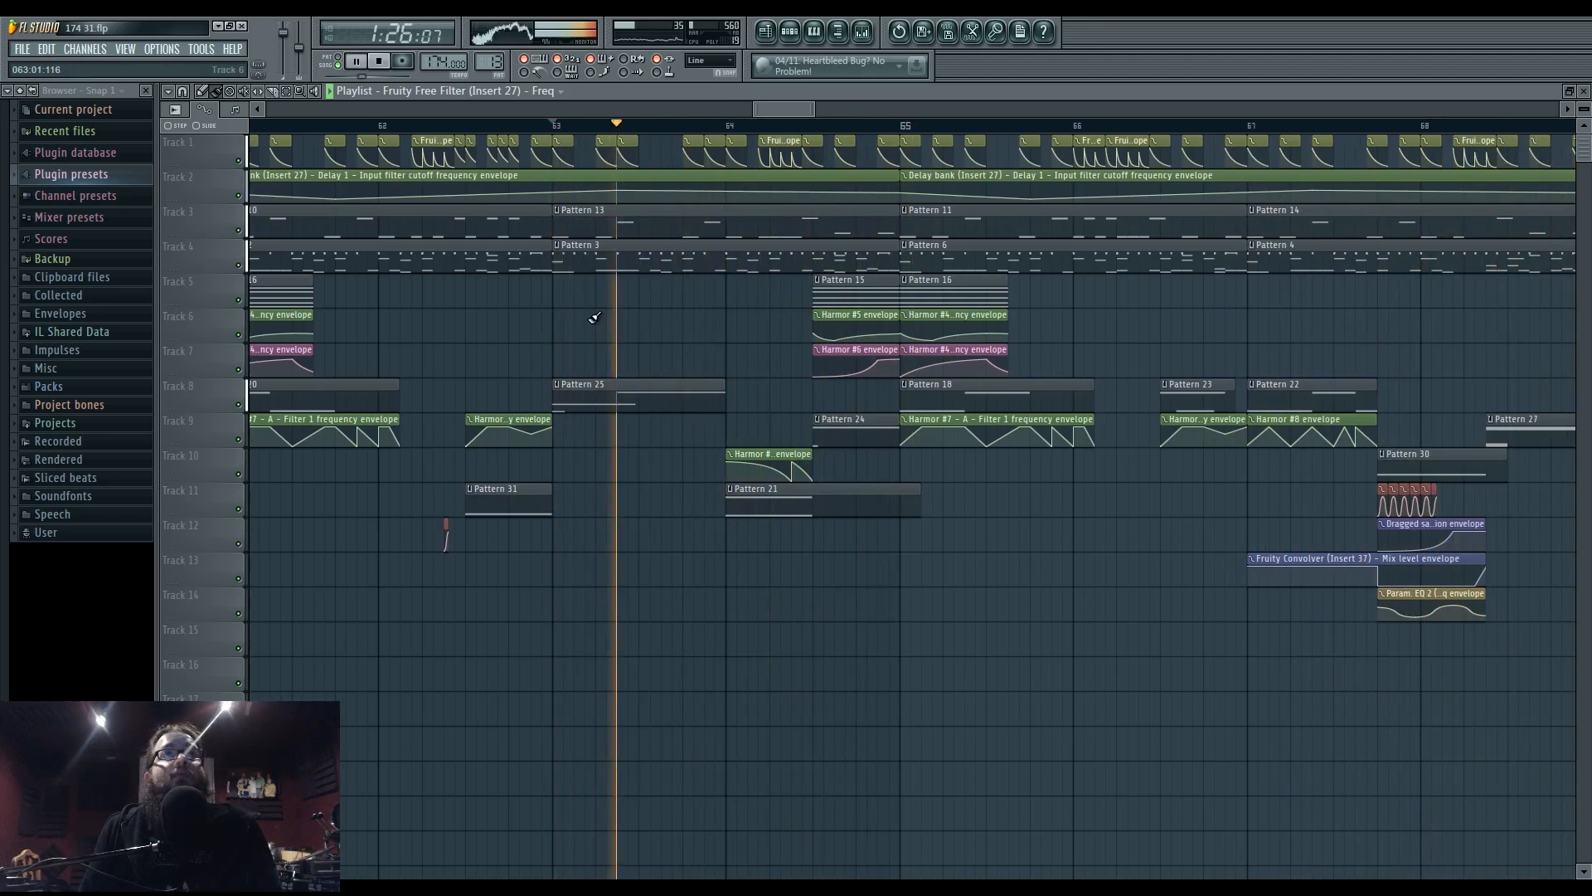
scroll(771, 320, down, 4)
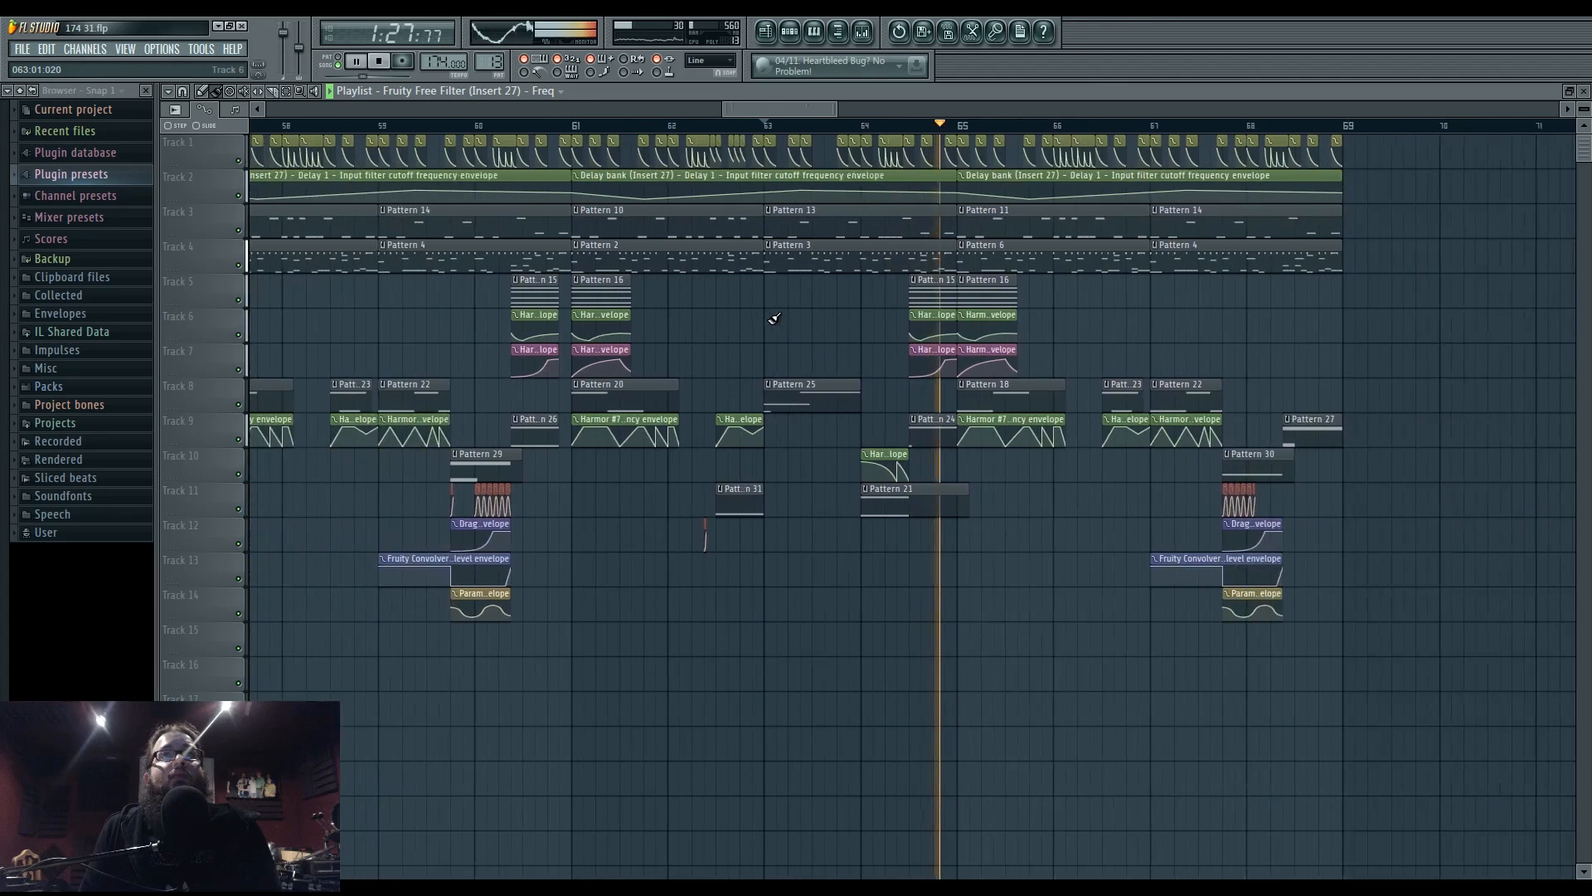
key(space)
drag(735, 328, 789, 349)
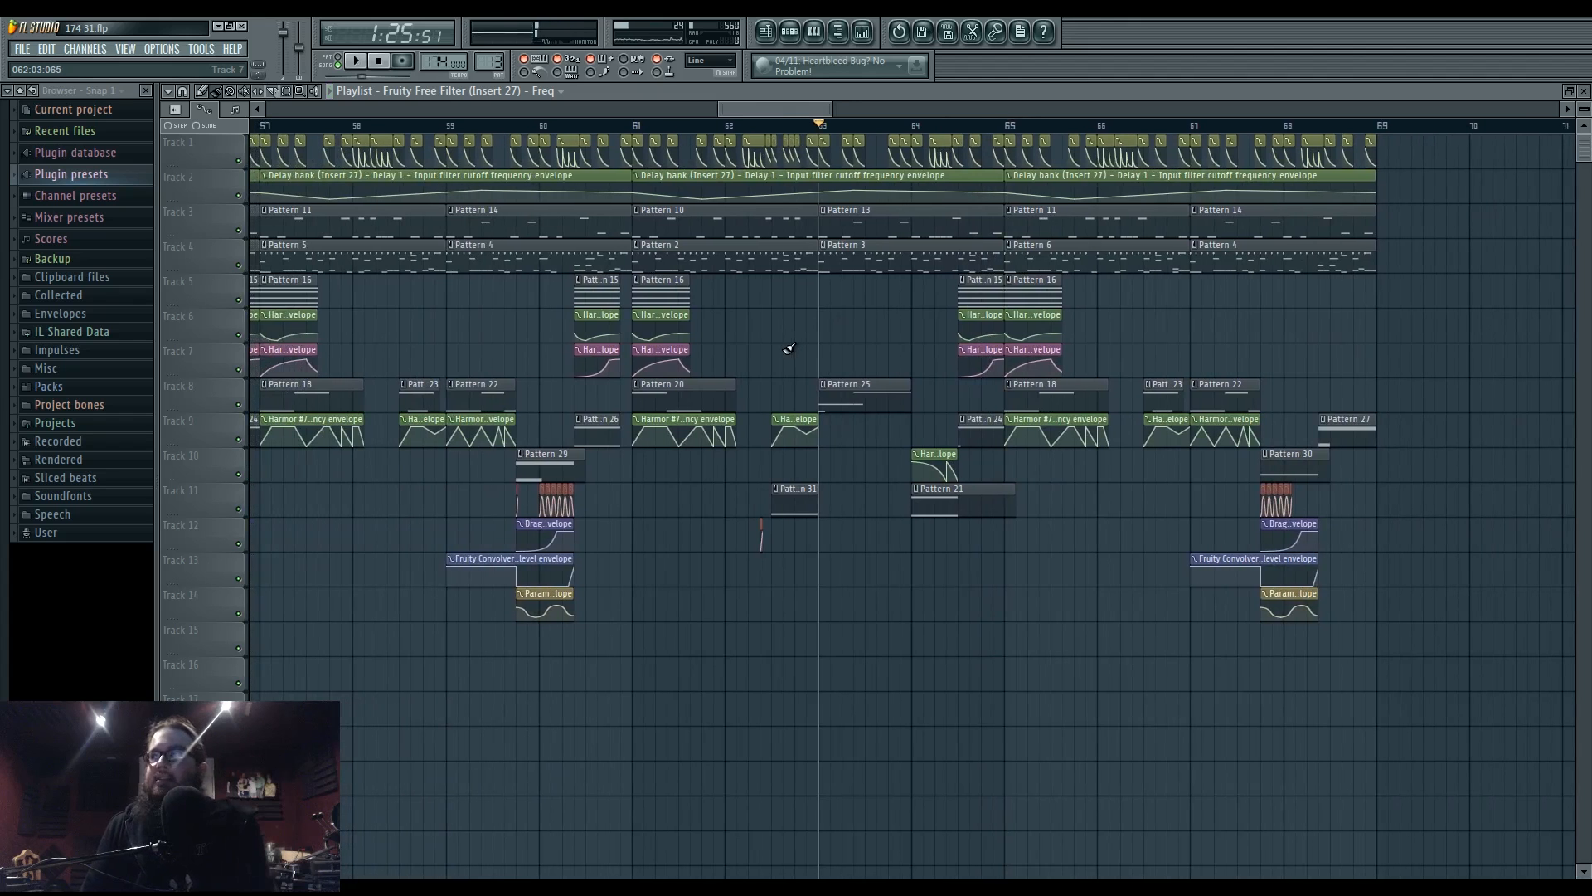
scroll(773, 353, down, 5)
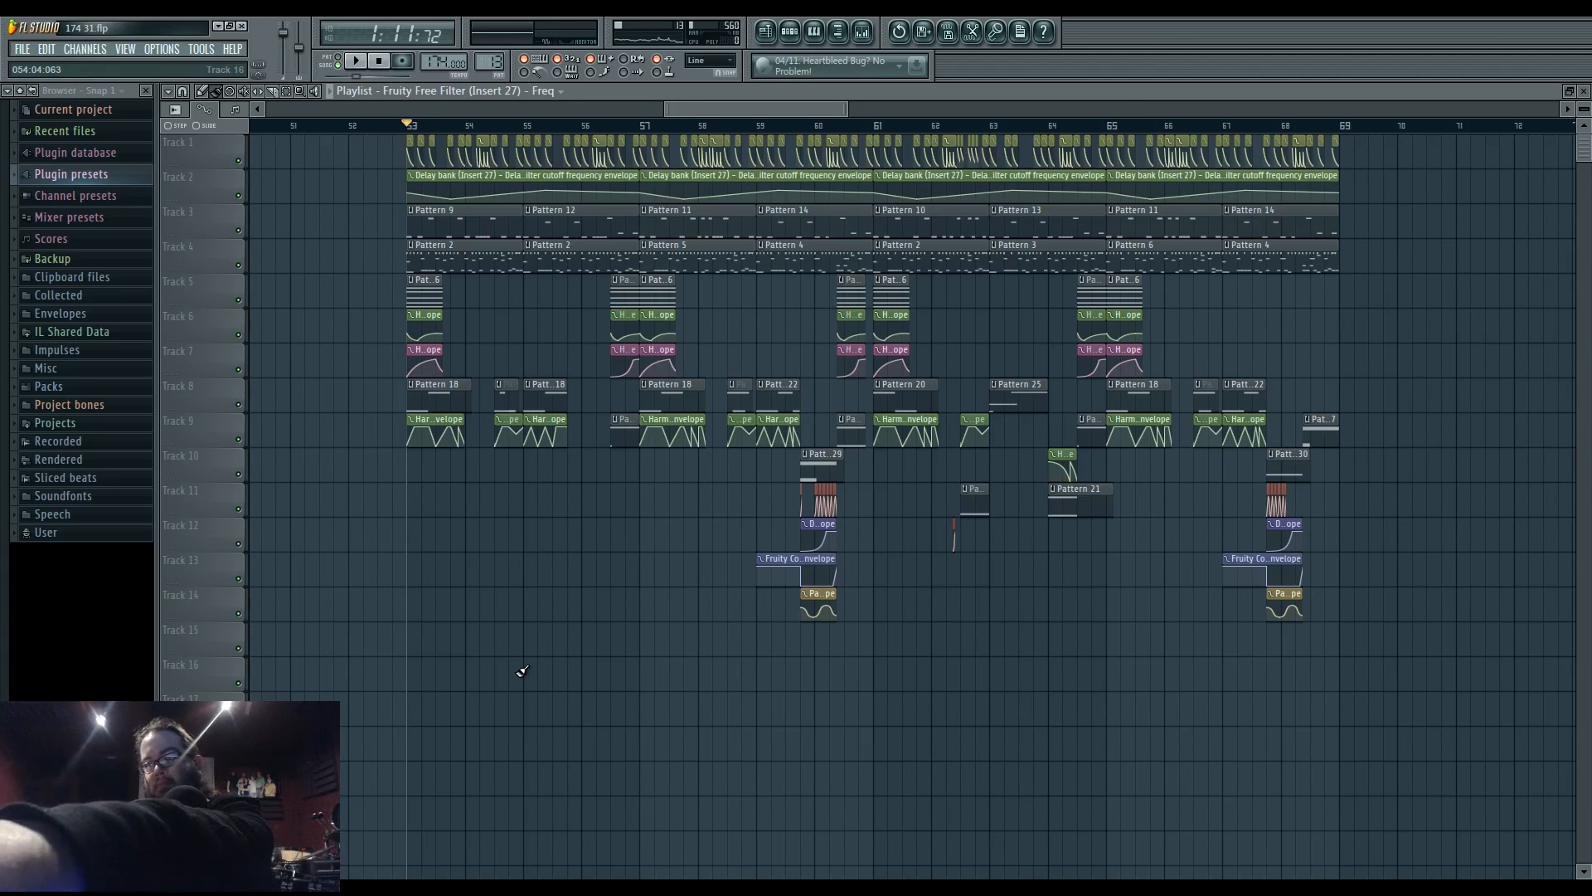
- Start playback from bar 53 and bring up the Mixer with F9
key(space)
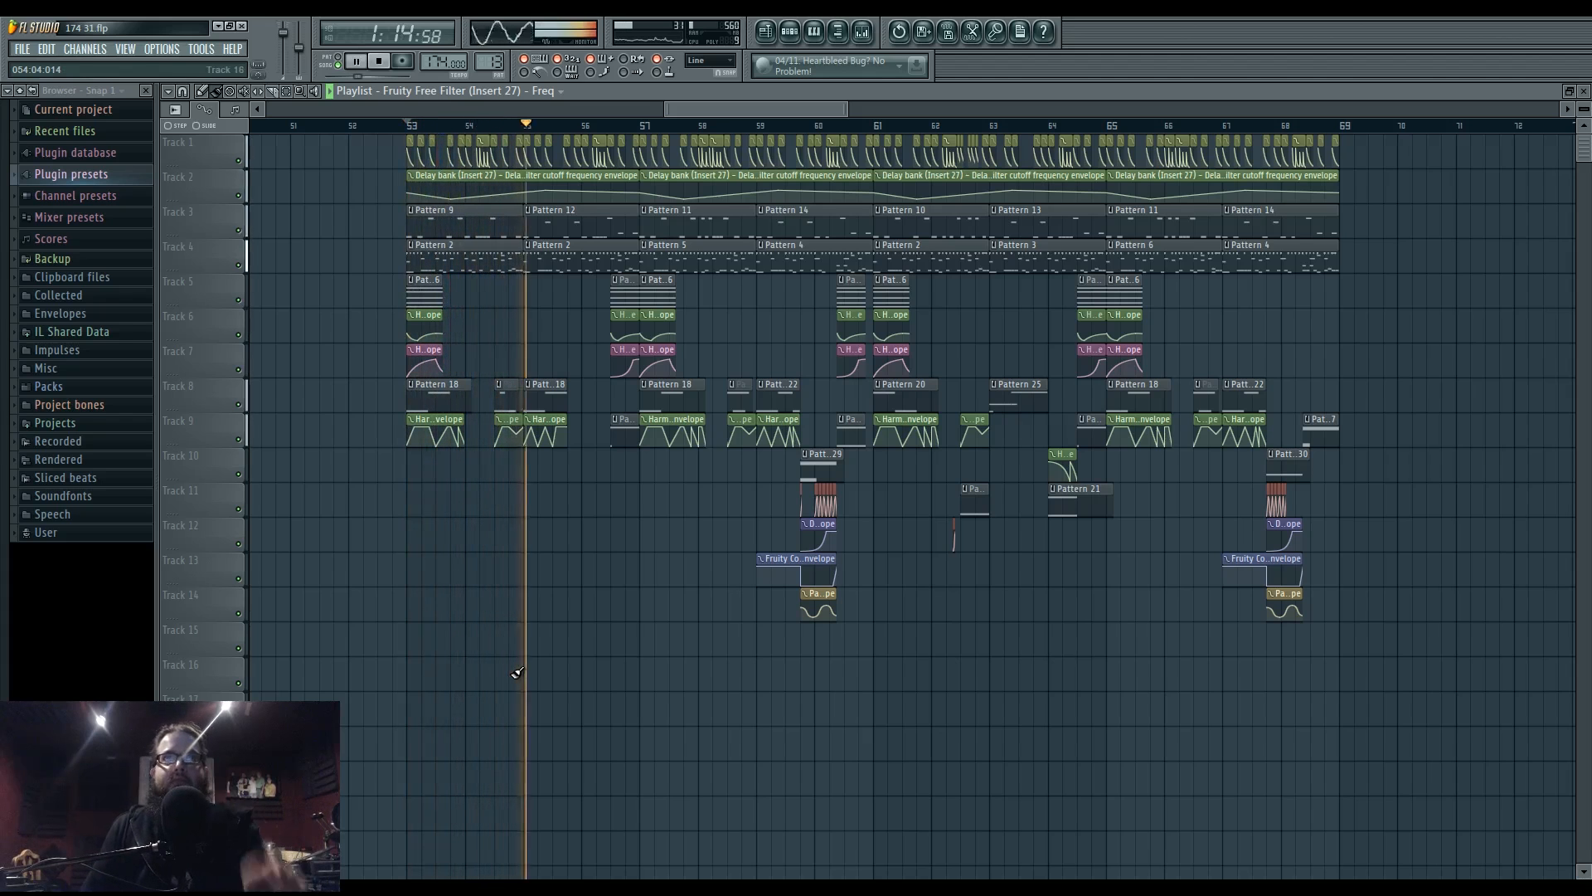
key(F9)
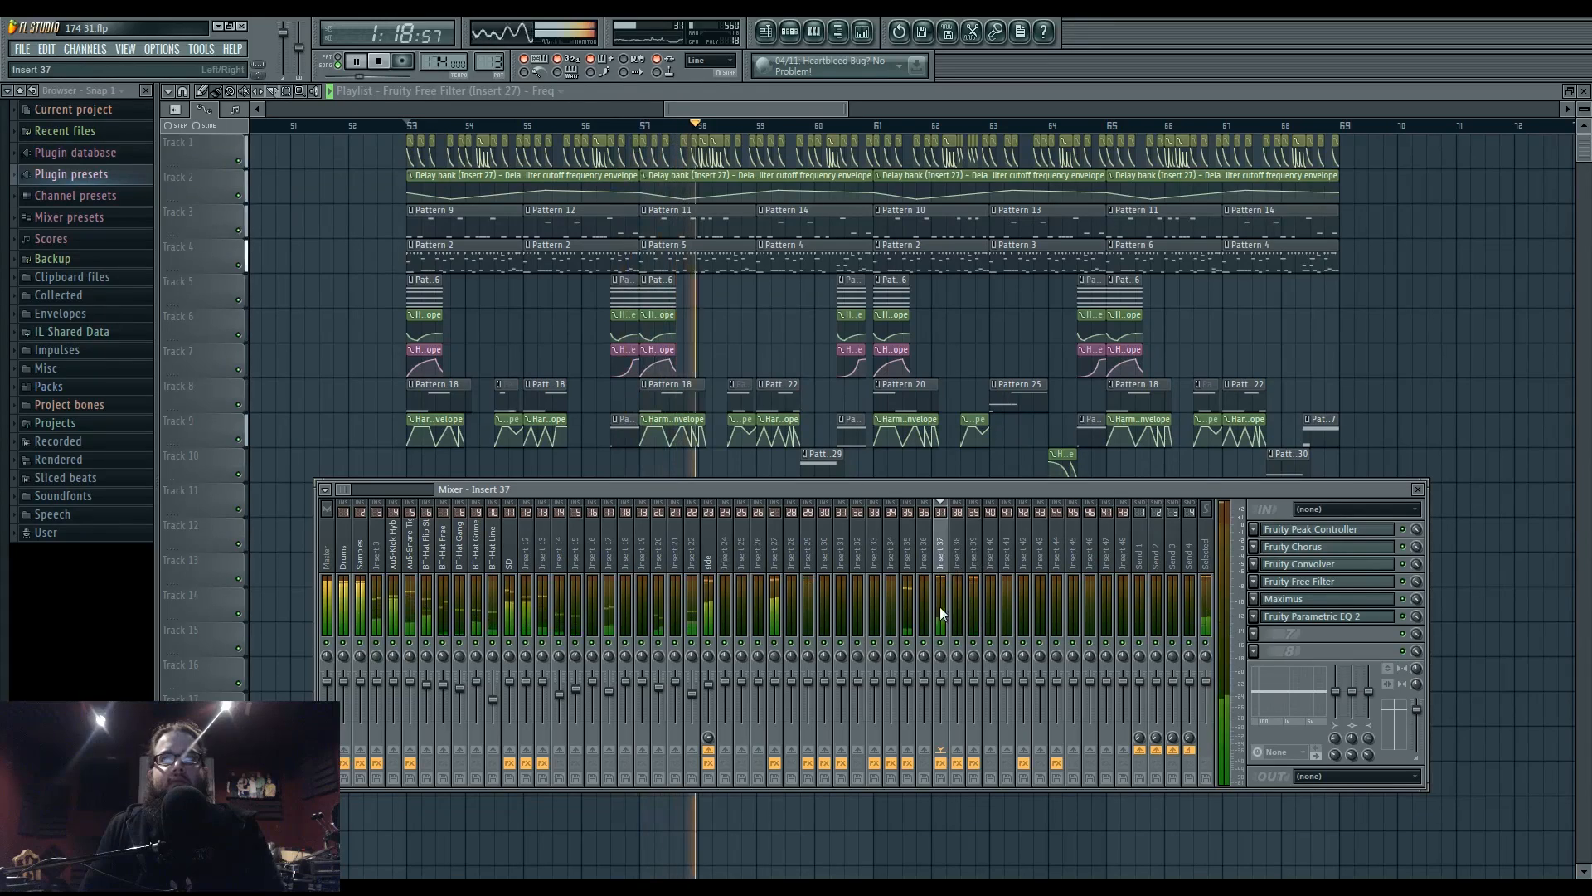
- Glance at Insert 37's Fruity Peak Controller, then view its Parametric EQ 2 curve and stop playback
key(space)
key(space)
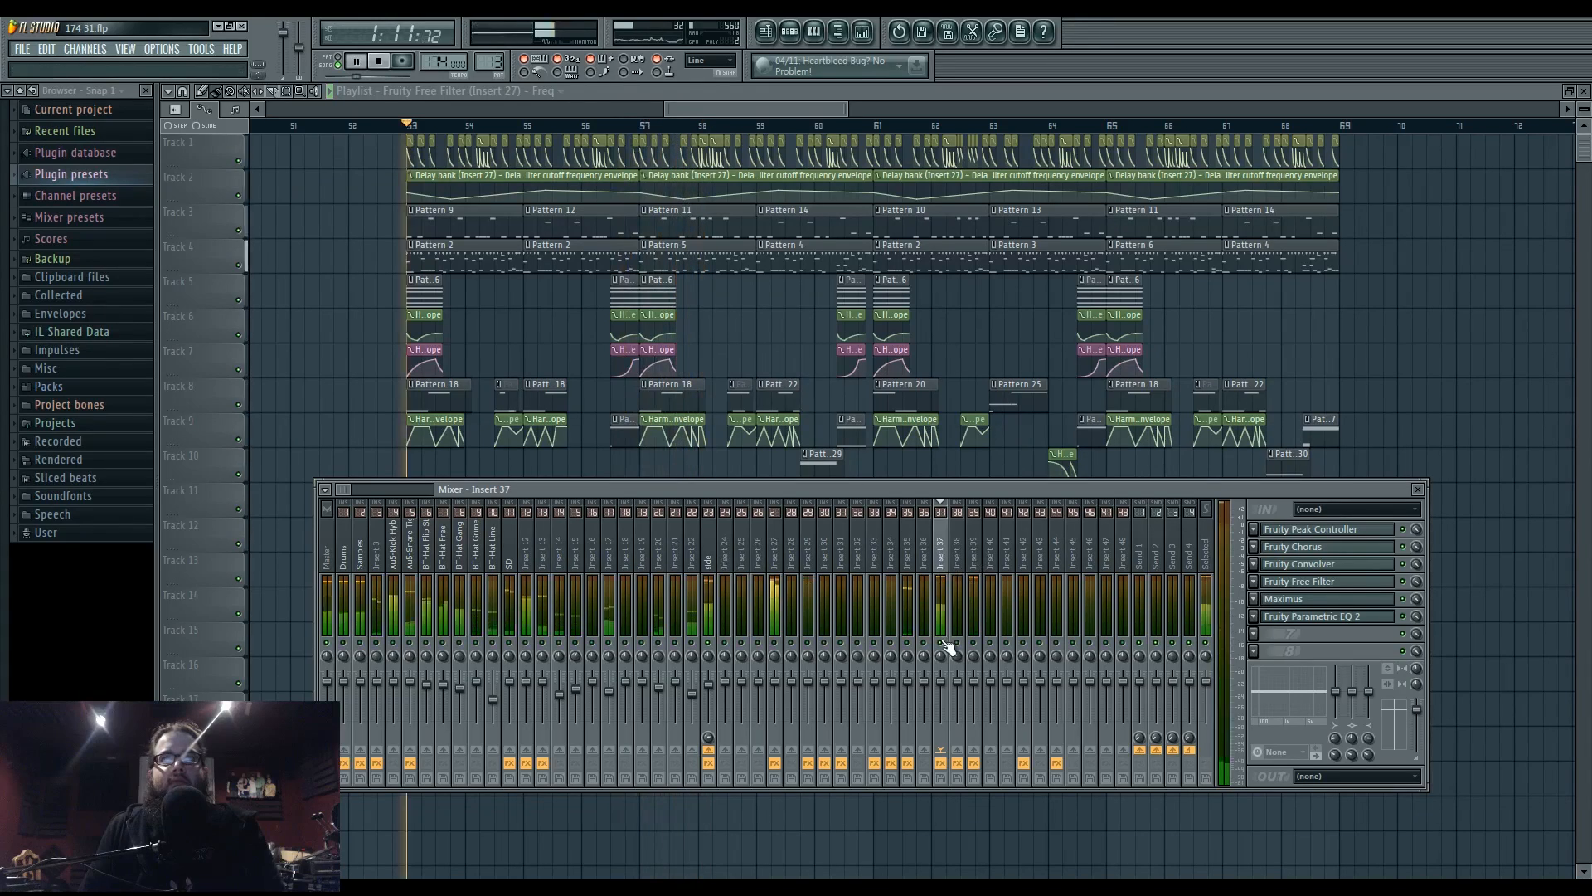
click(1350, 537)
click(1351, 534)
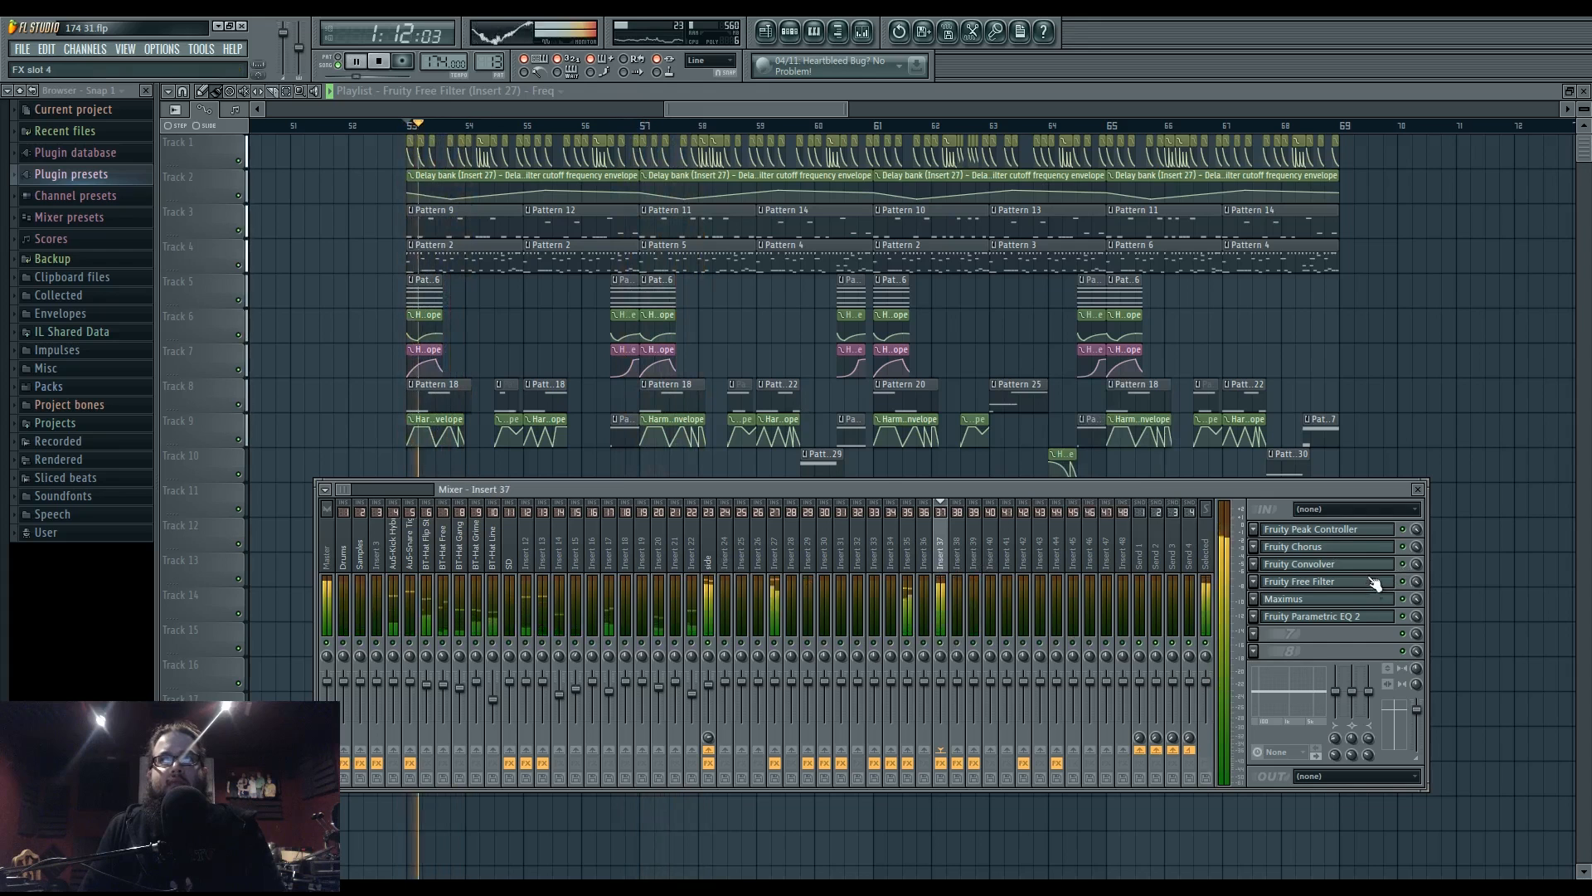
click(1325, 618)
key(space)
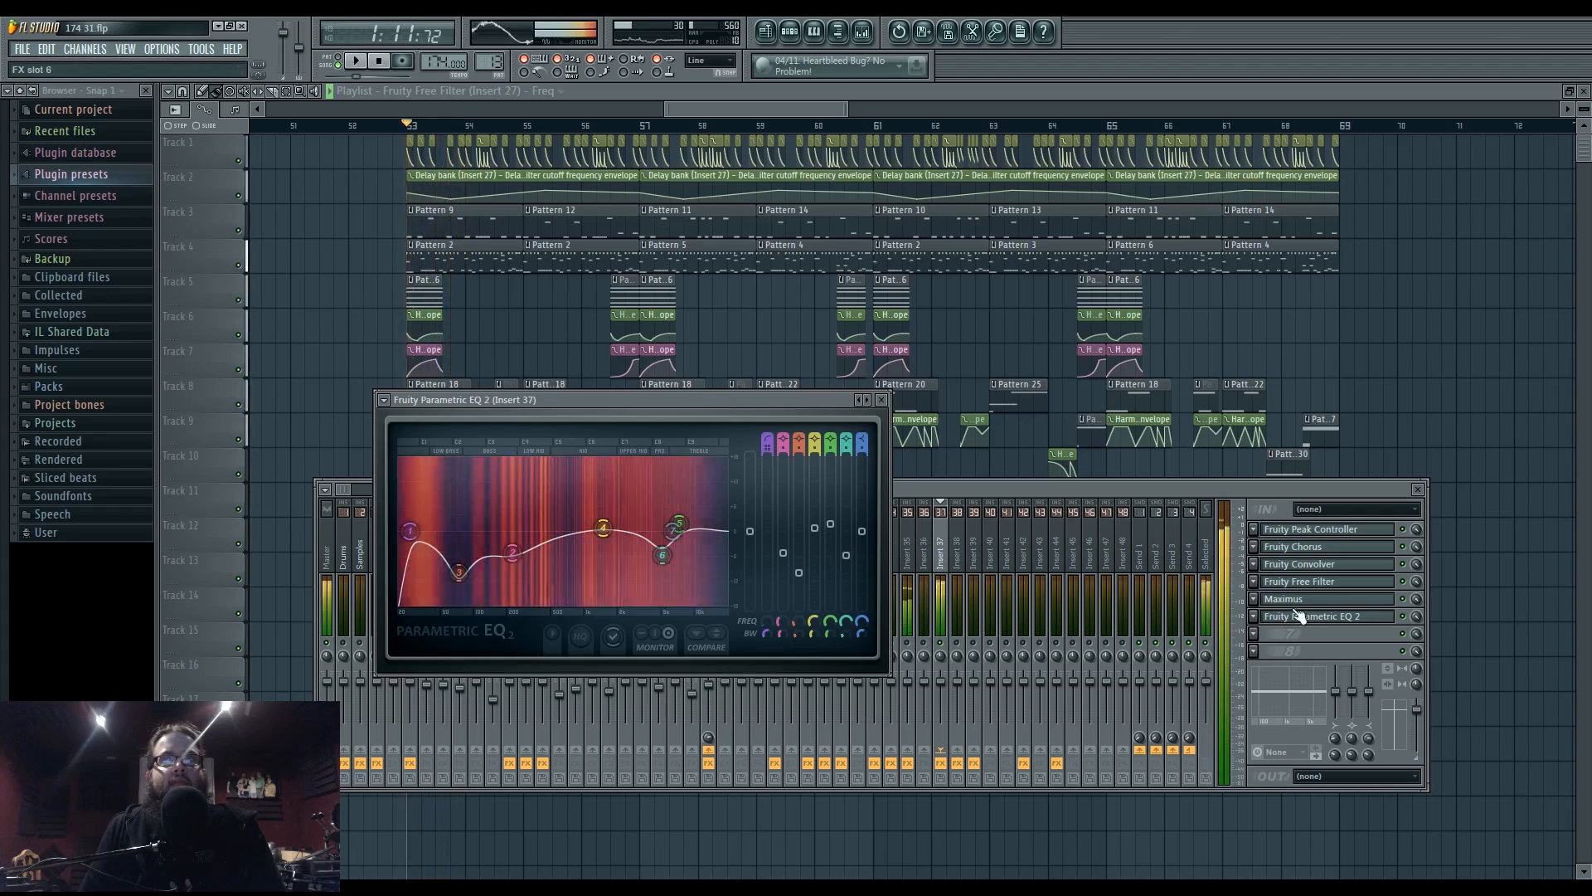
- Open Insert 37's Maximus limiter and switch it to the BANDS display
click(1302, 637)
click(1301, 602)
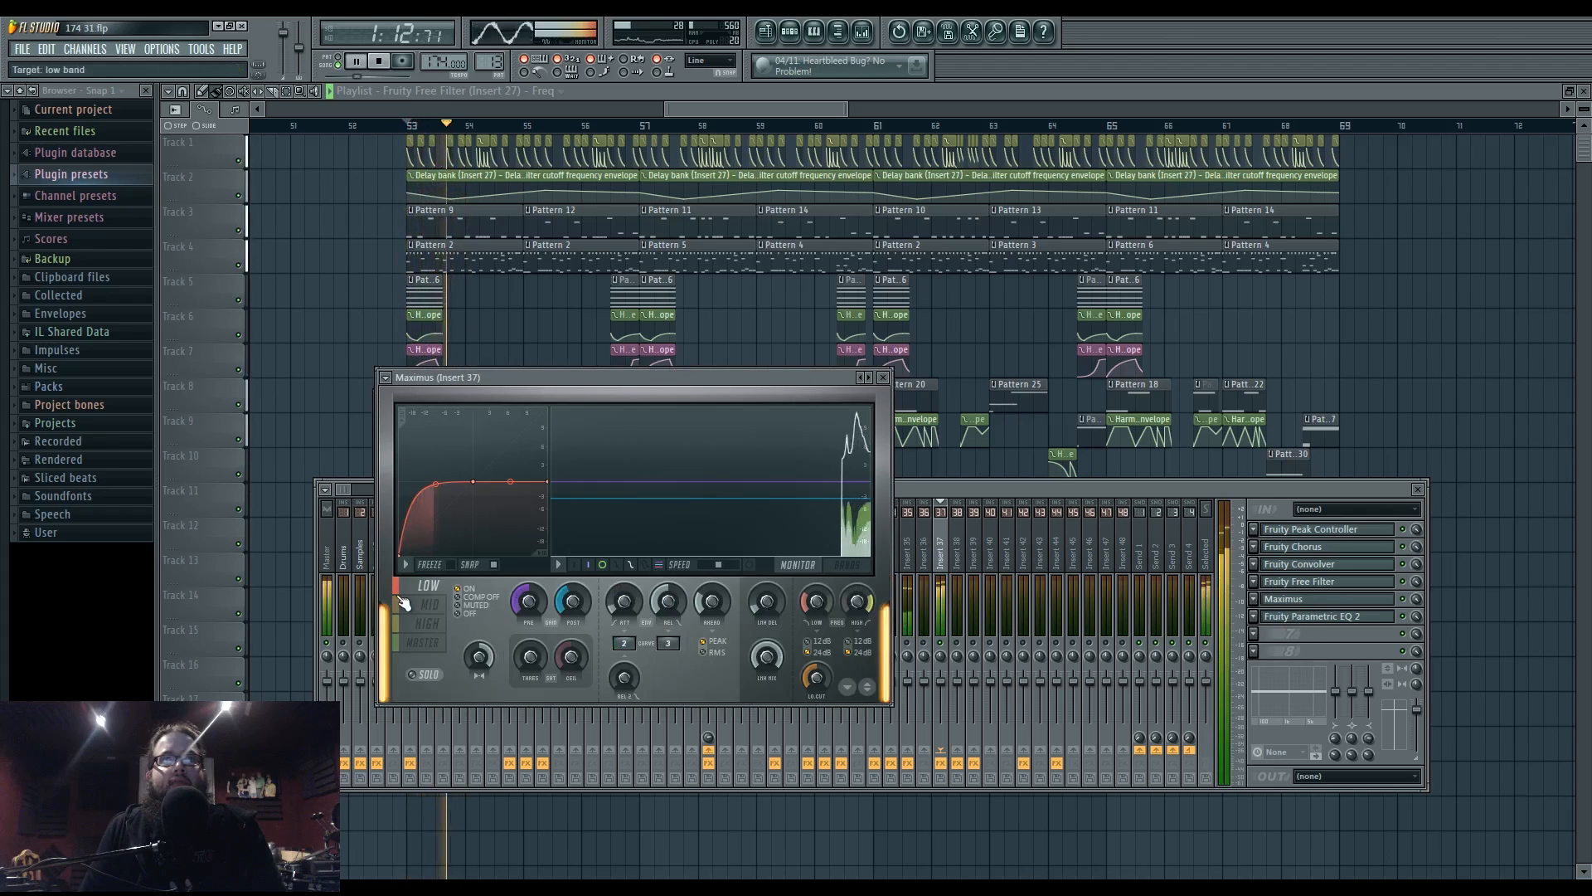
click(822, 569)
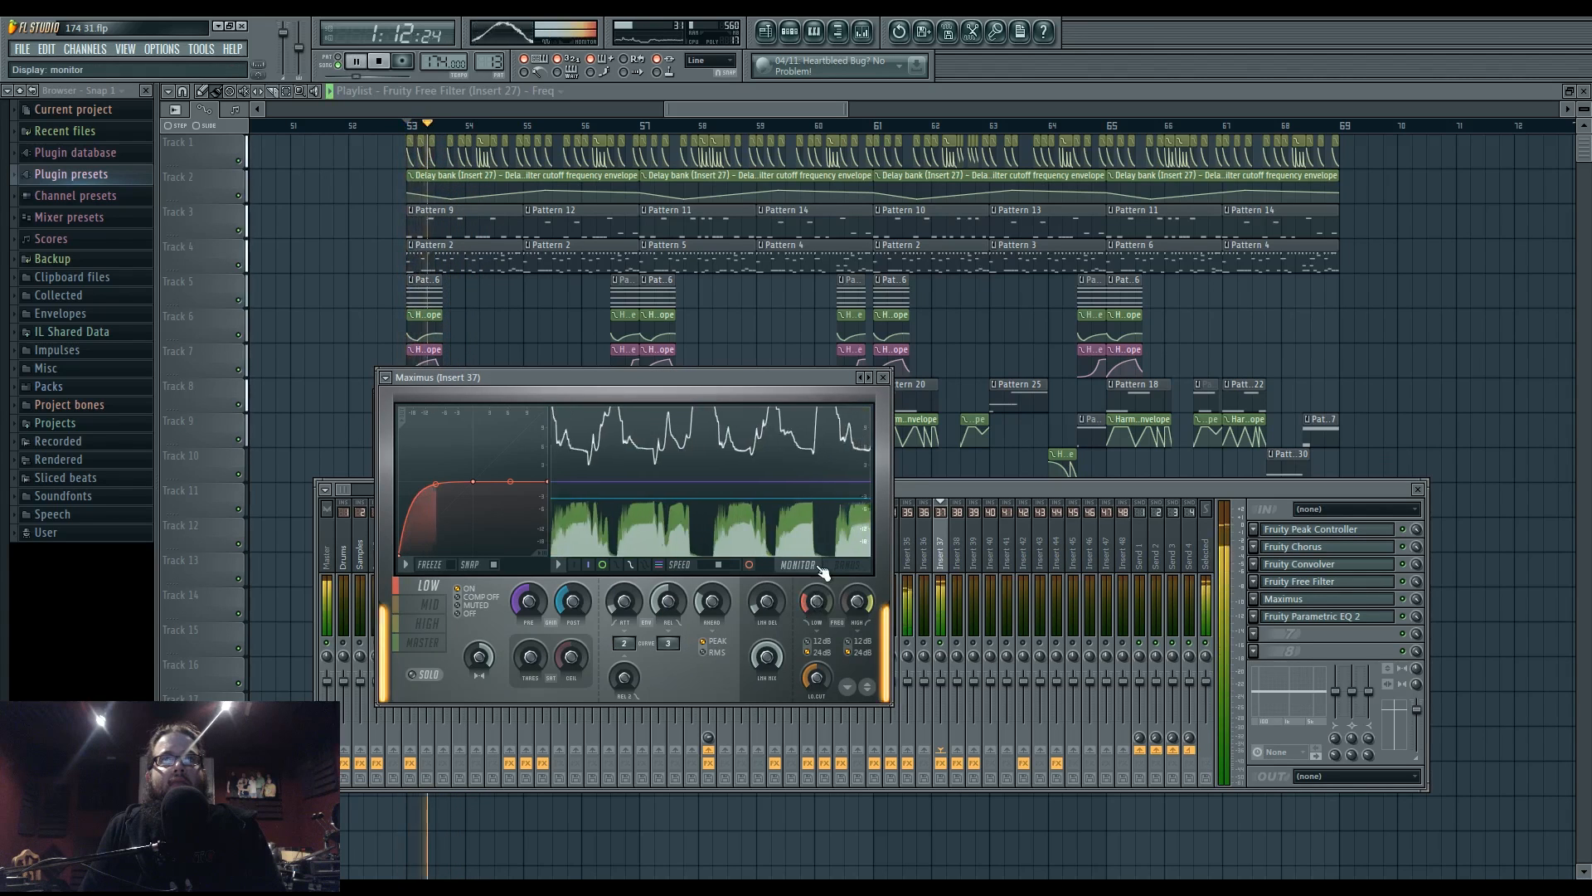
click(950, 497)
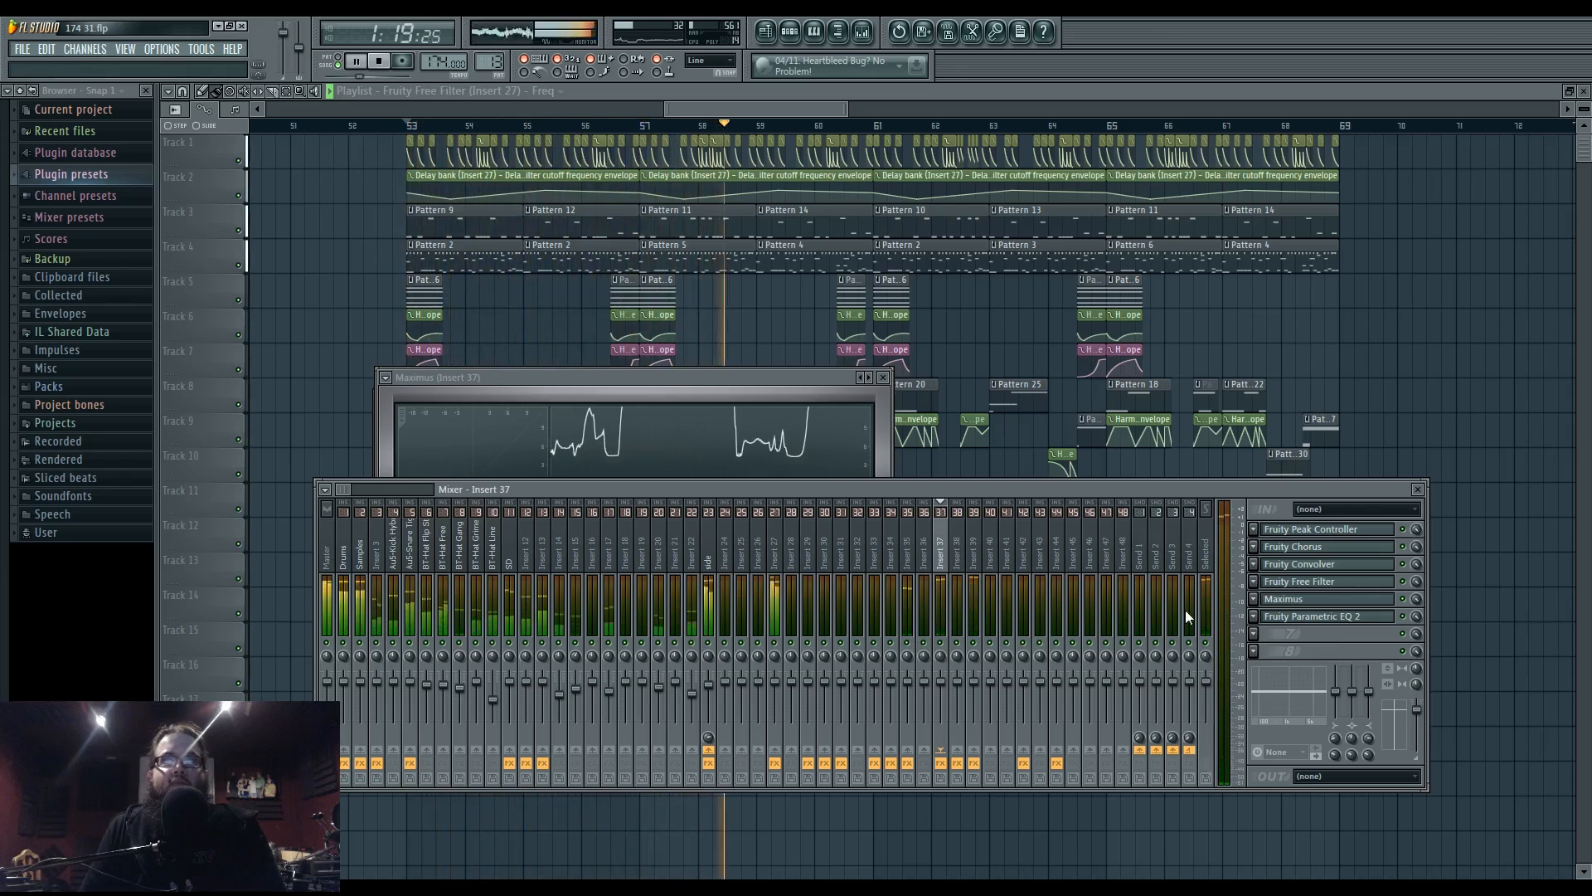
- Recheck Insert 37's Parametric EQ 2, then show the Channel rack for Pattern 13
click(1302, 616)
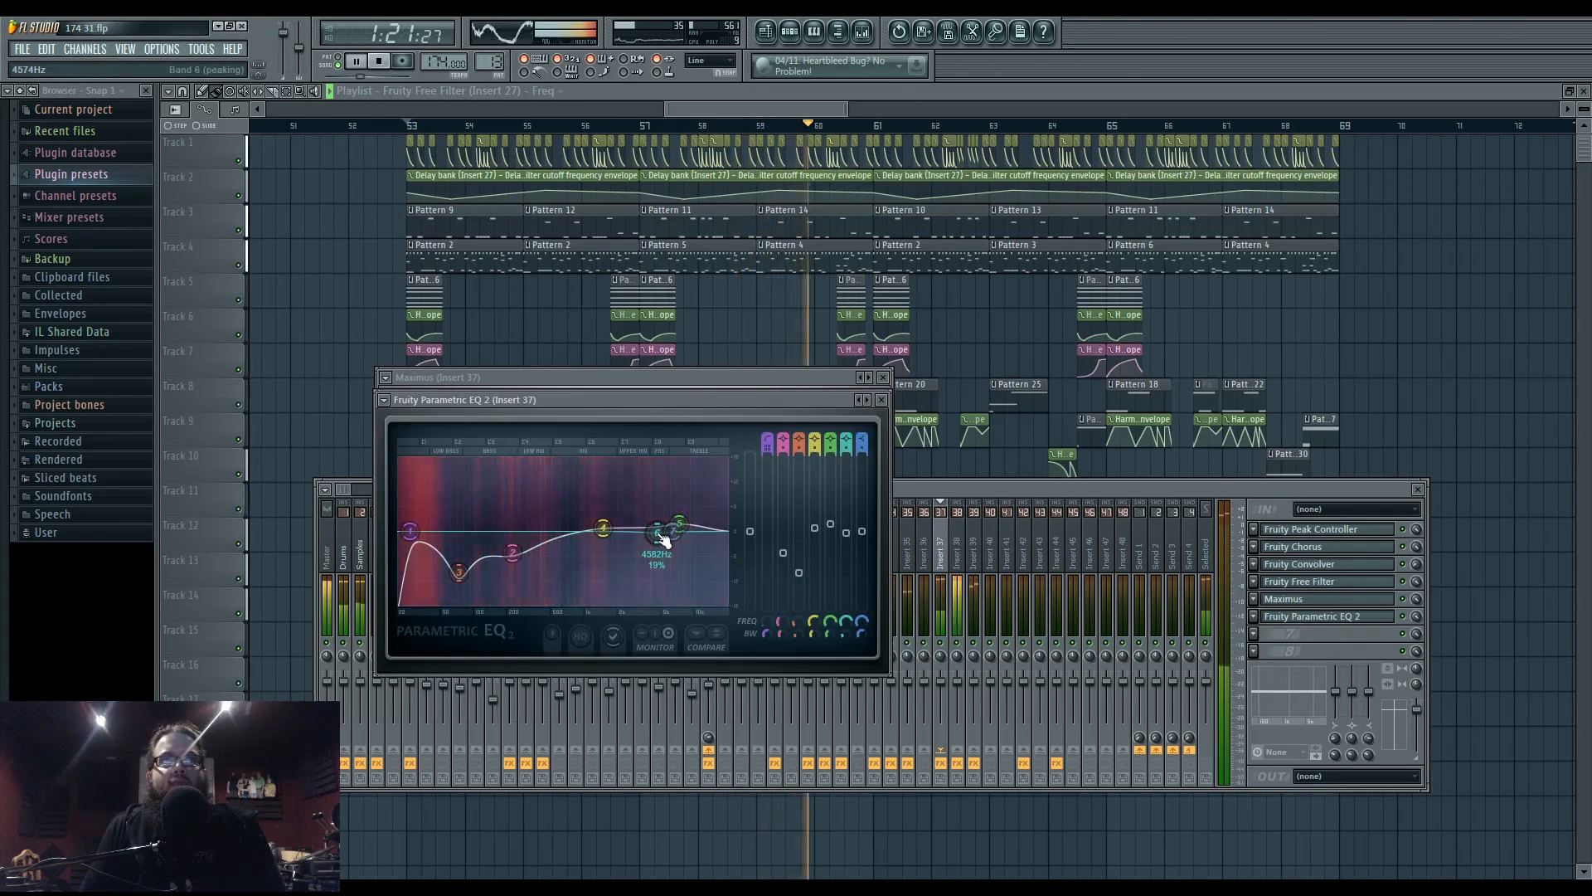
click(1008, 491)
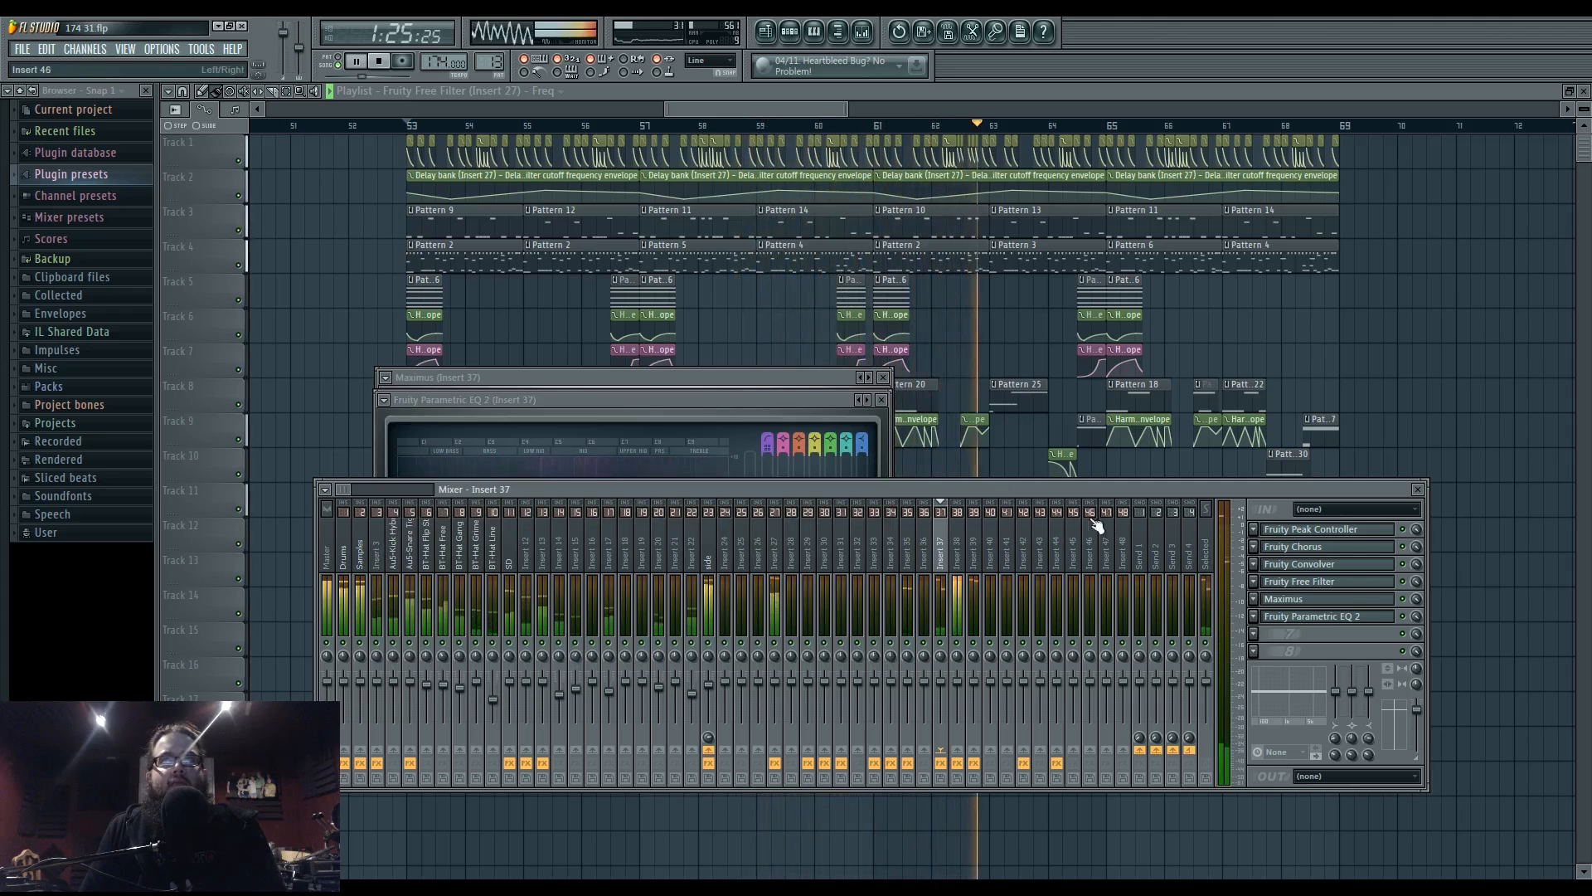
key(F6)
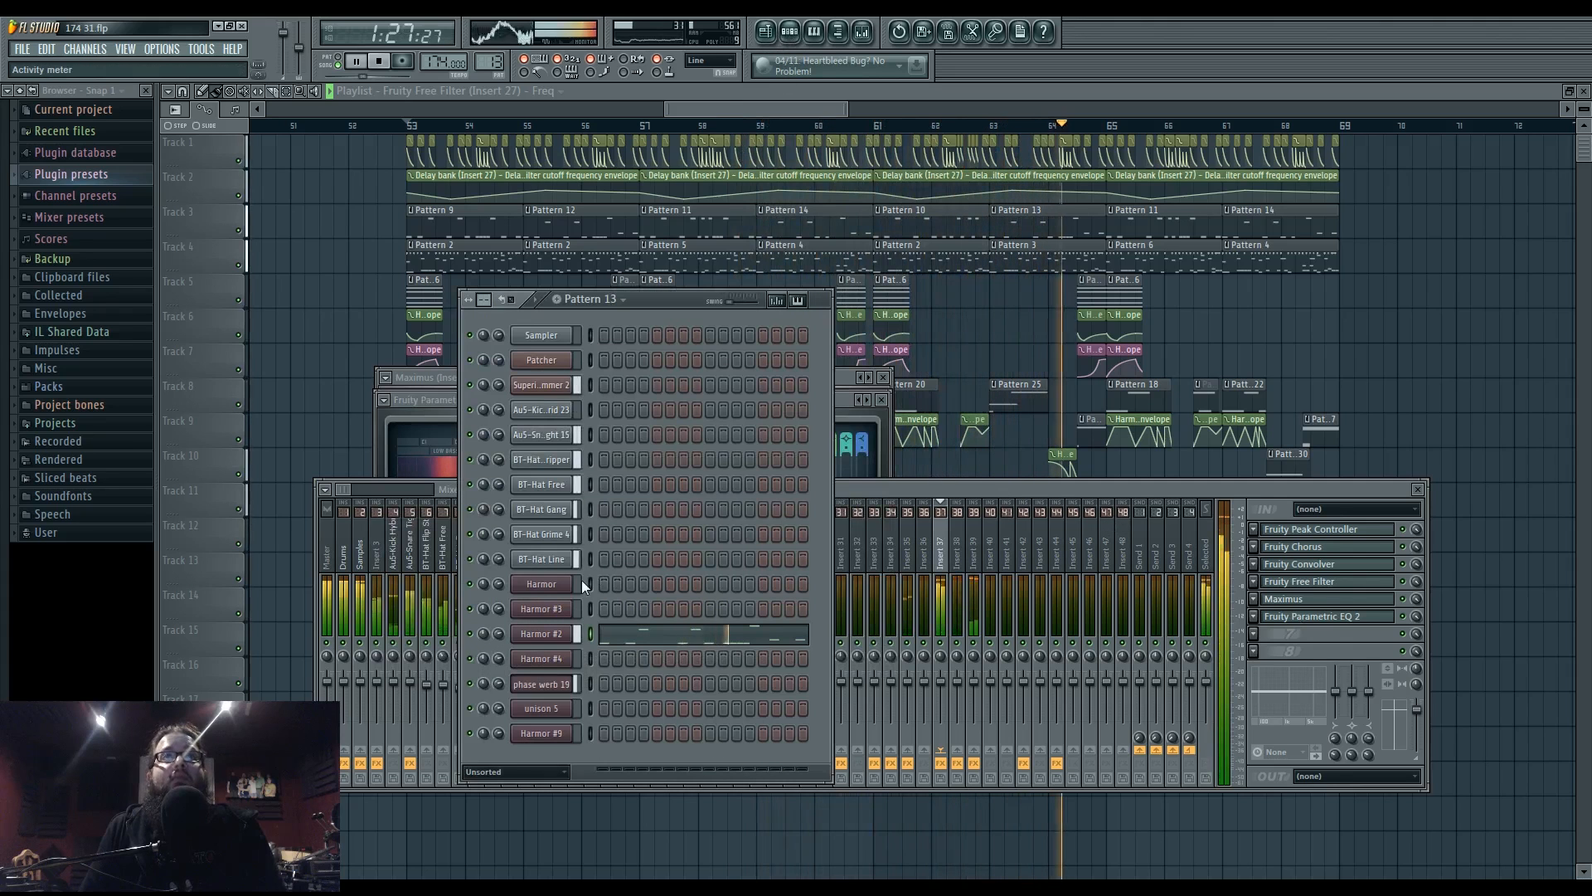
- View the phase werb 19 Harmor's FX section, then reopen Insert 37's Maximus limiter
click(541, 683)
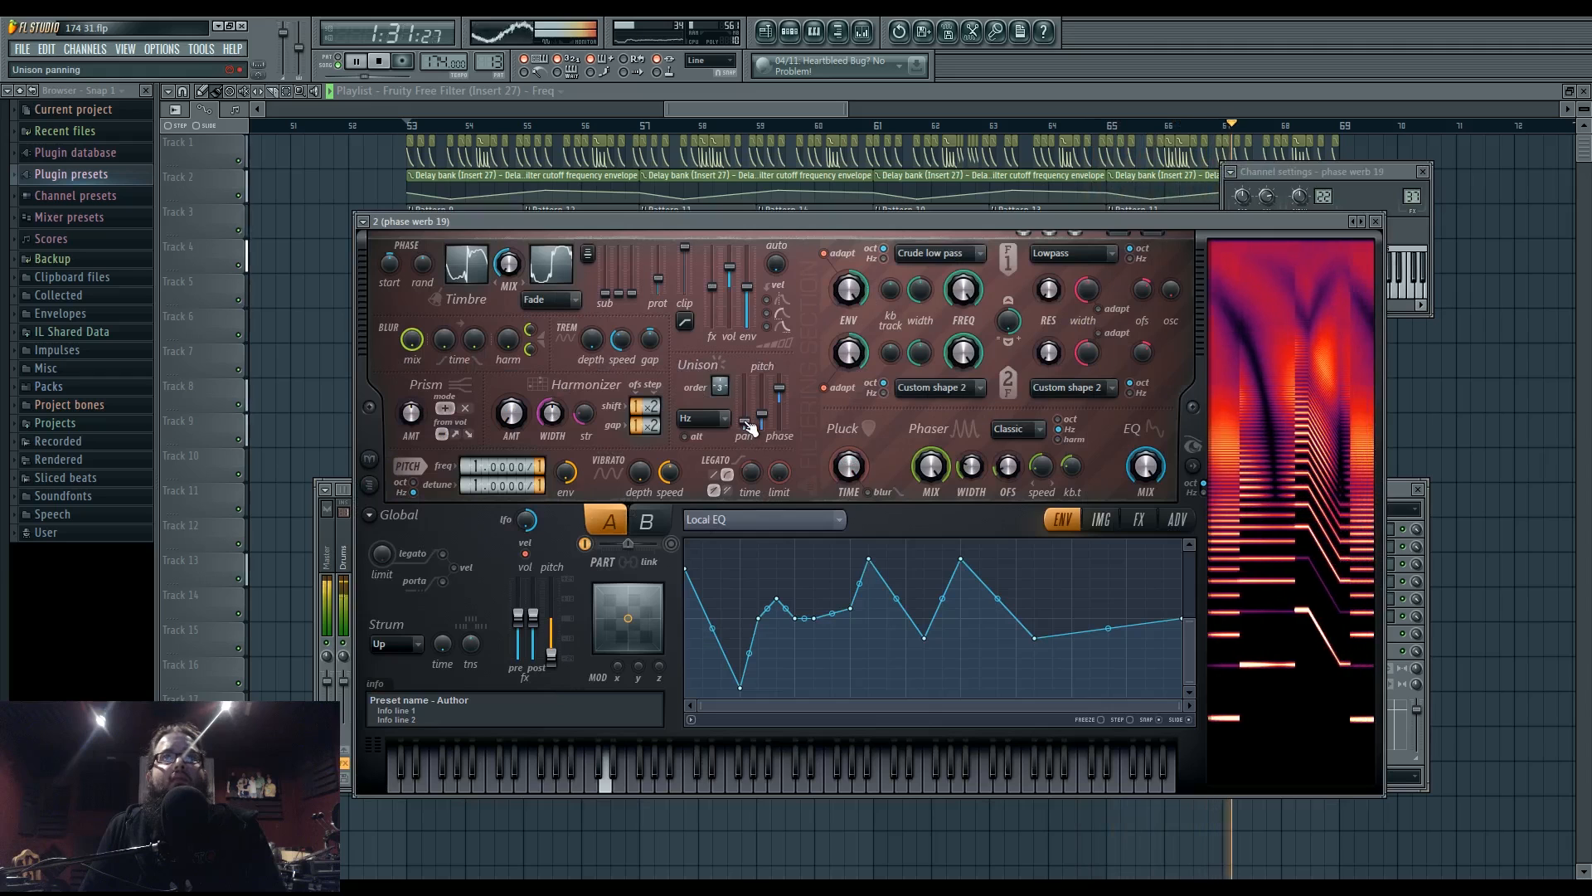
click(1139, 519)
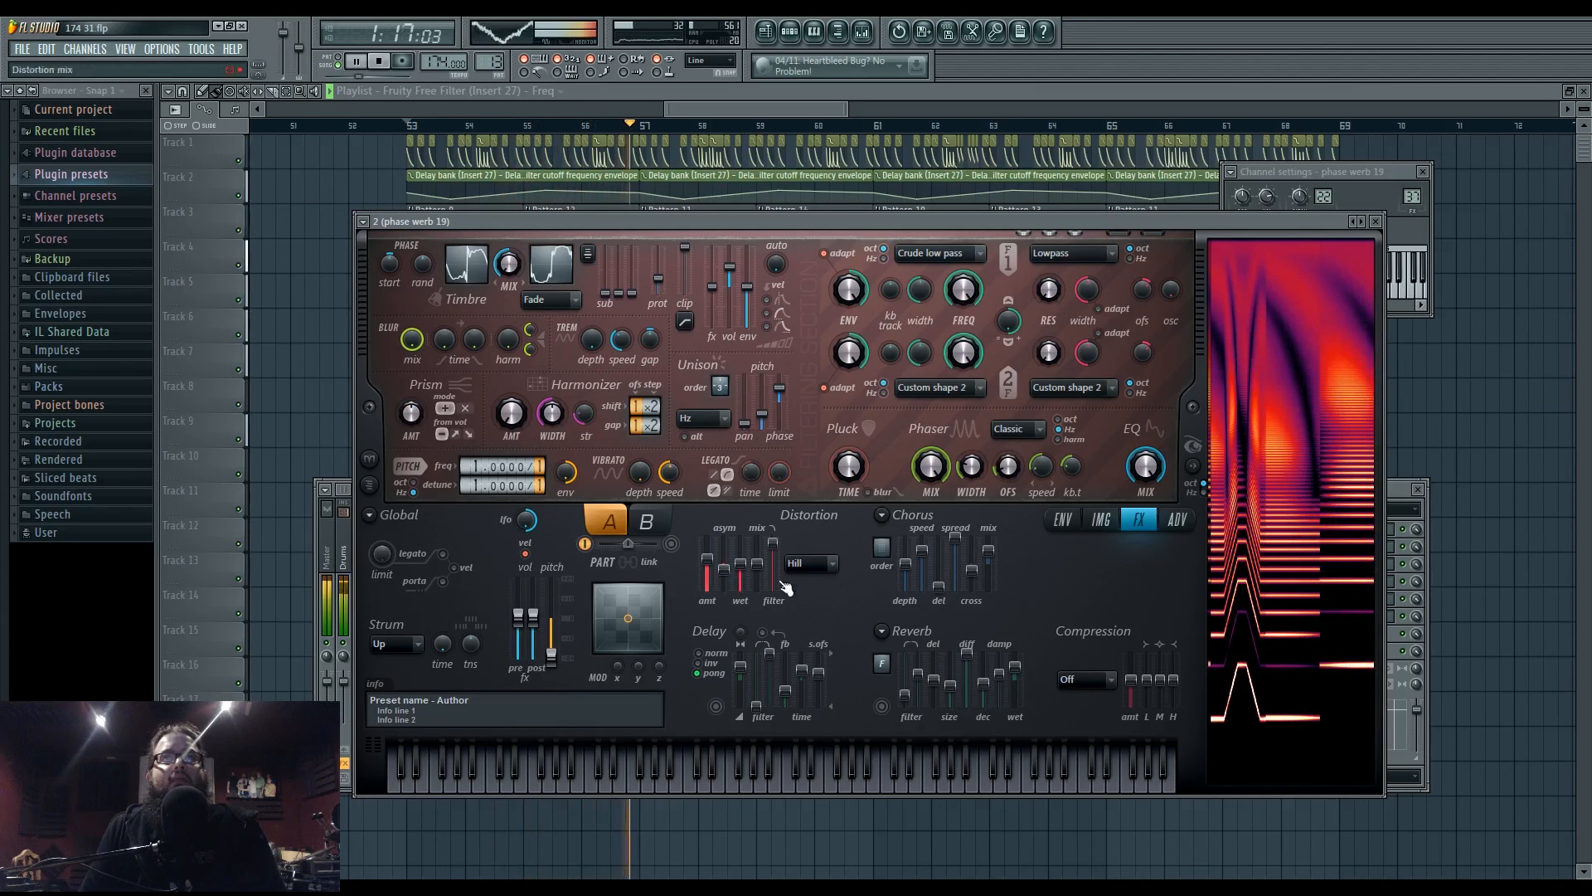
key(F9)
click(1308, 599)
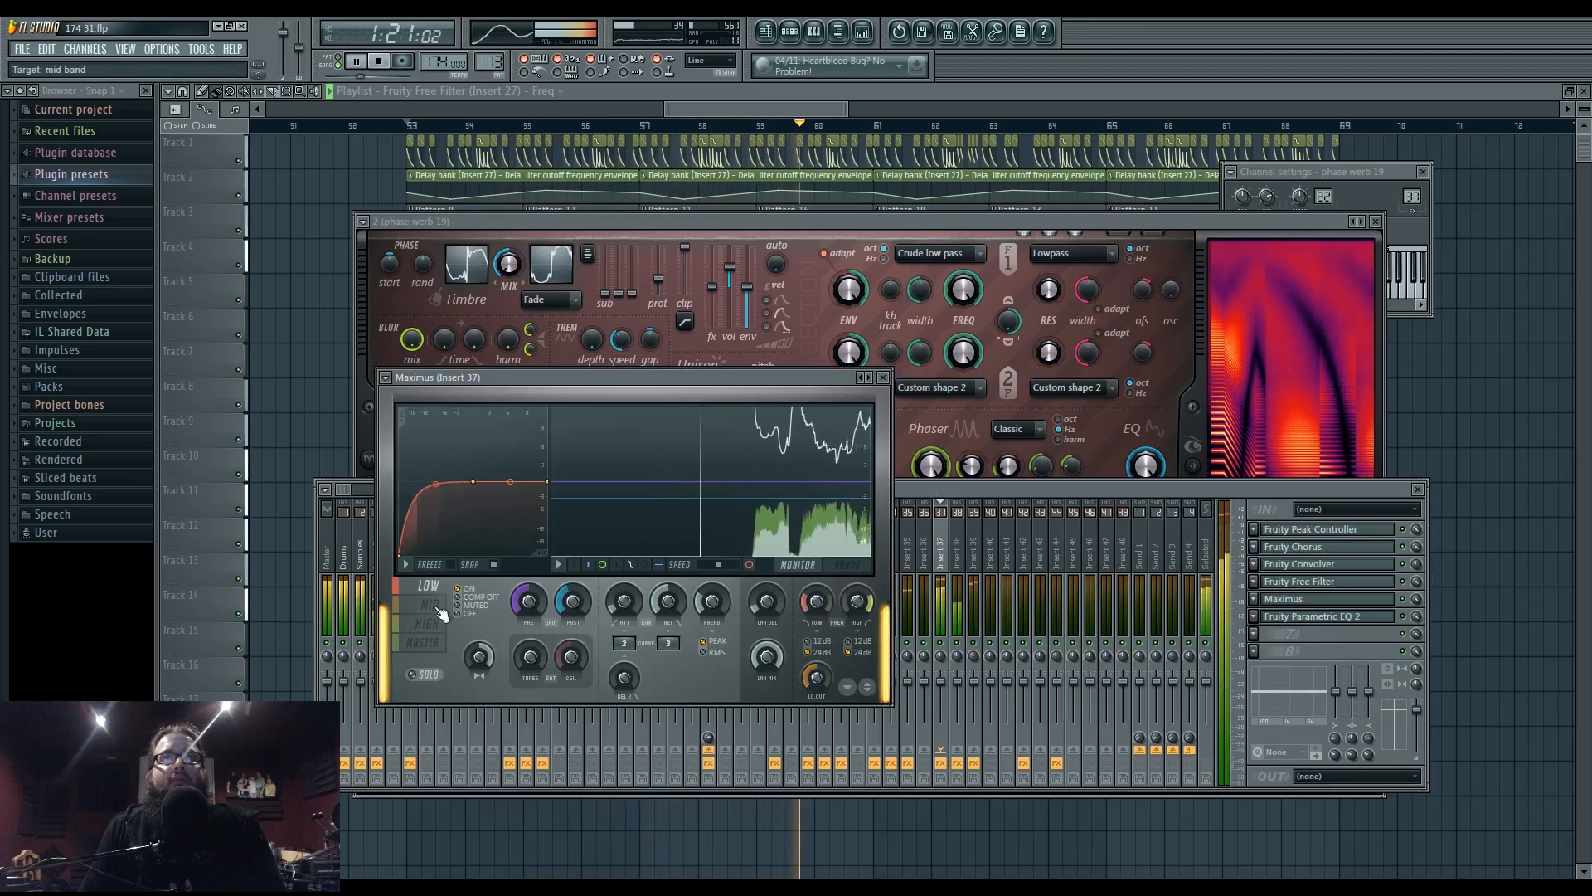
- Select the side mixer track, open its Maximus, and toggle spectrogram and spectrum displays
click(958, 491)
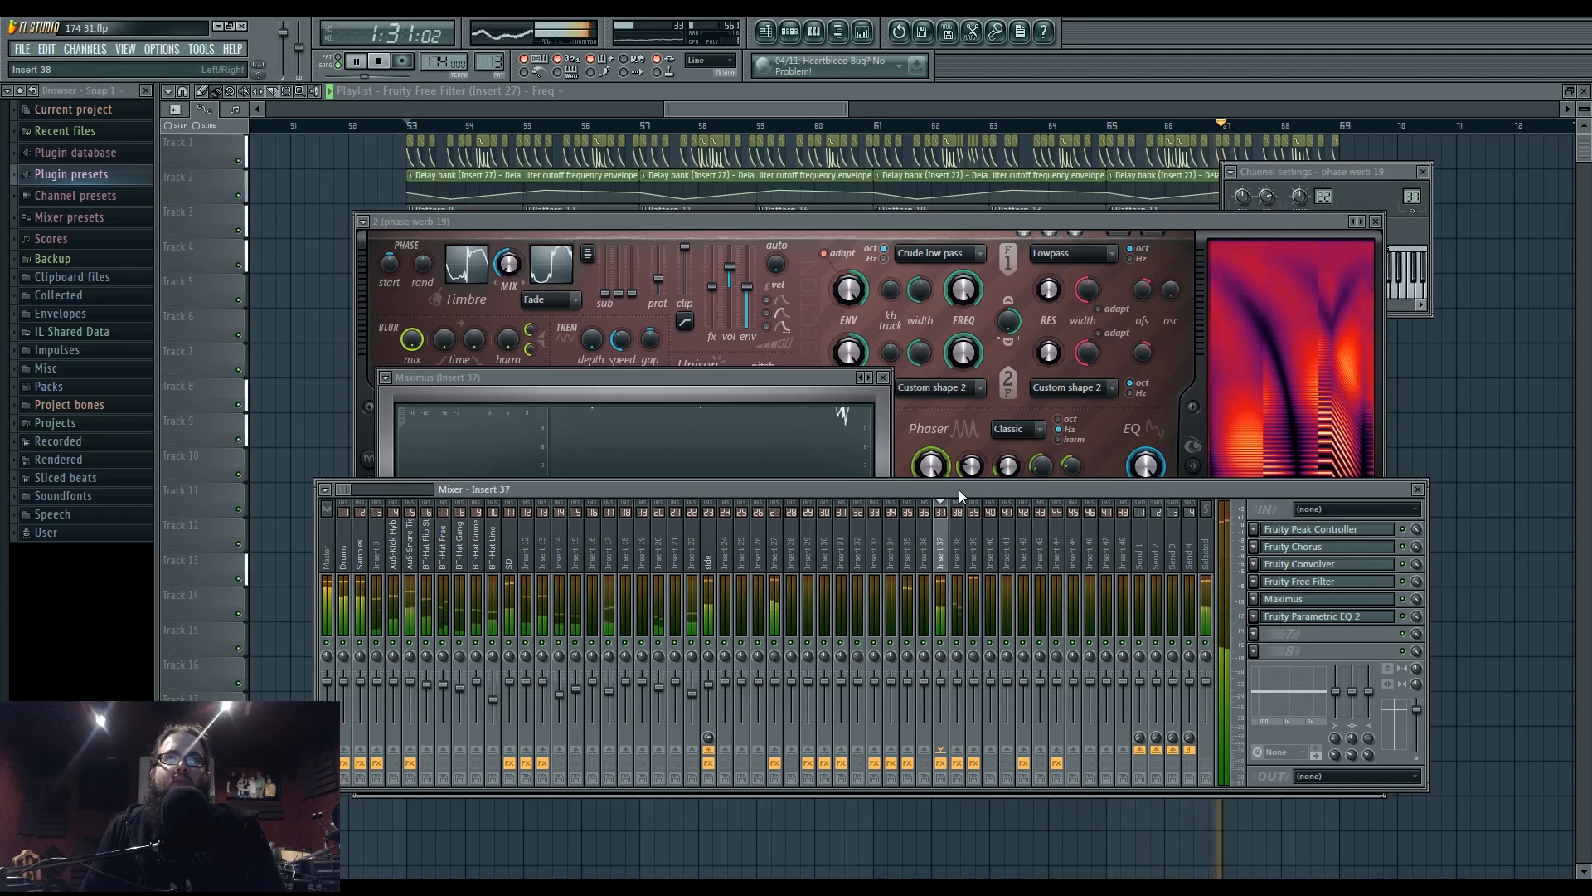
click(713, 552)
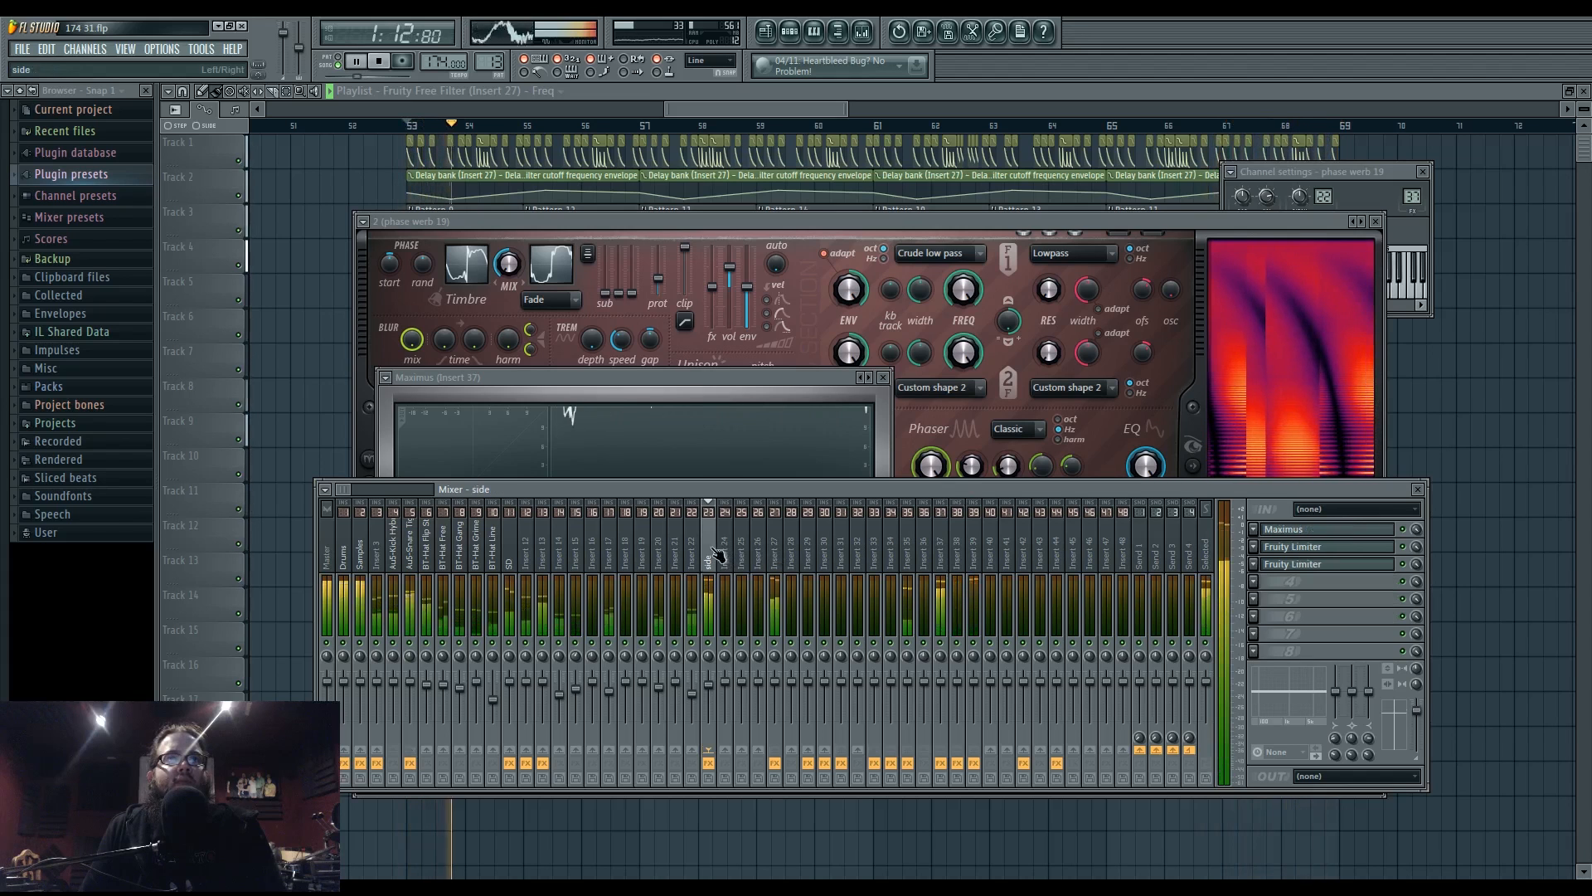
click(1329, 533)
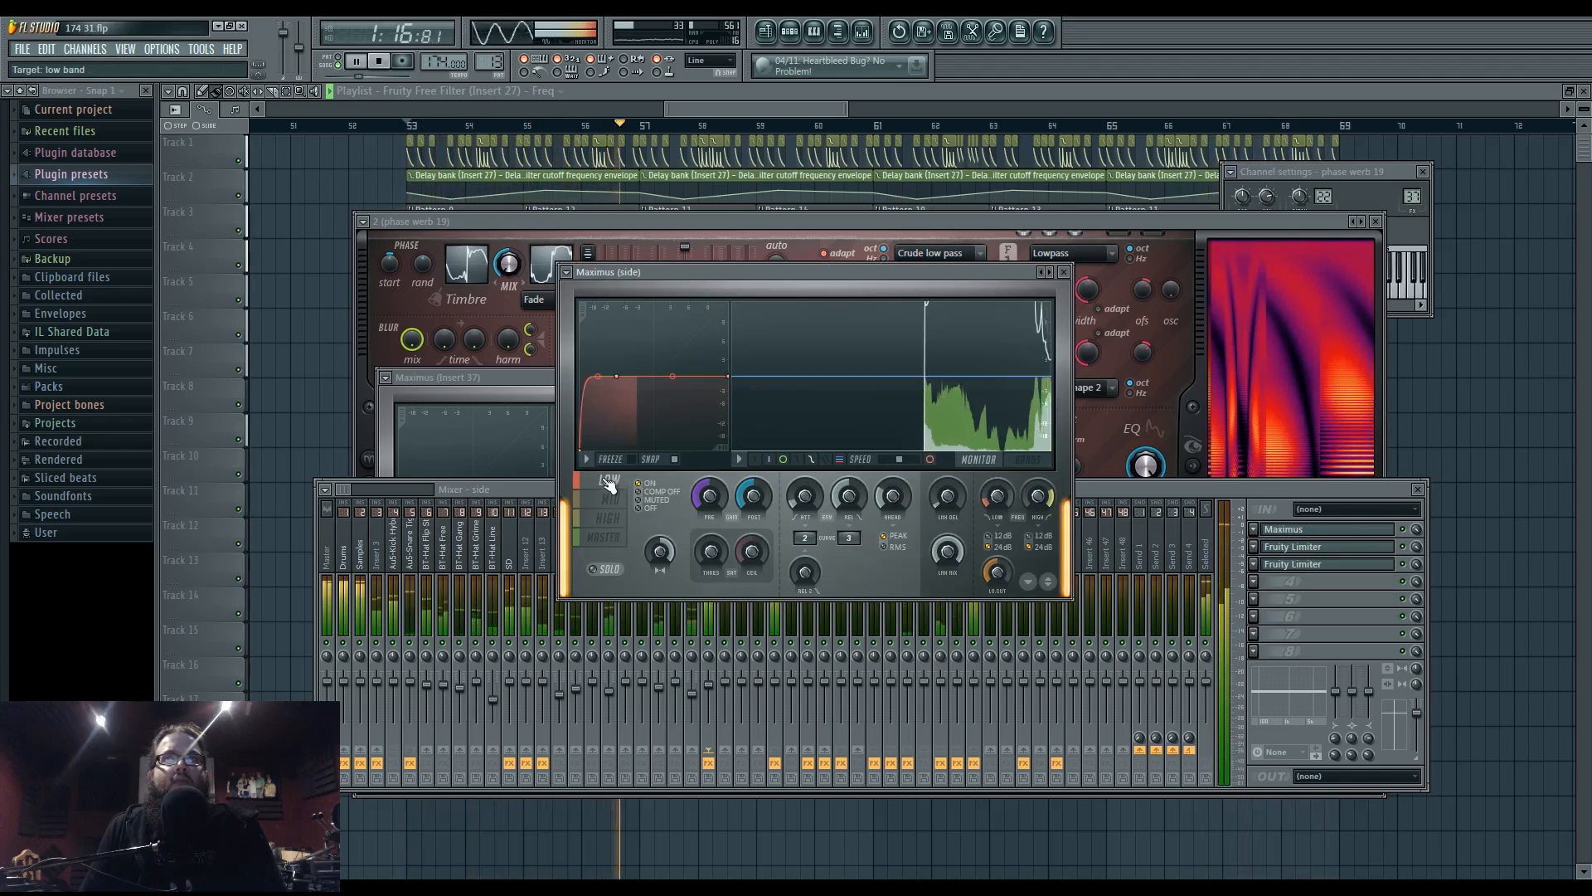
click(931, 459)
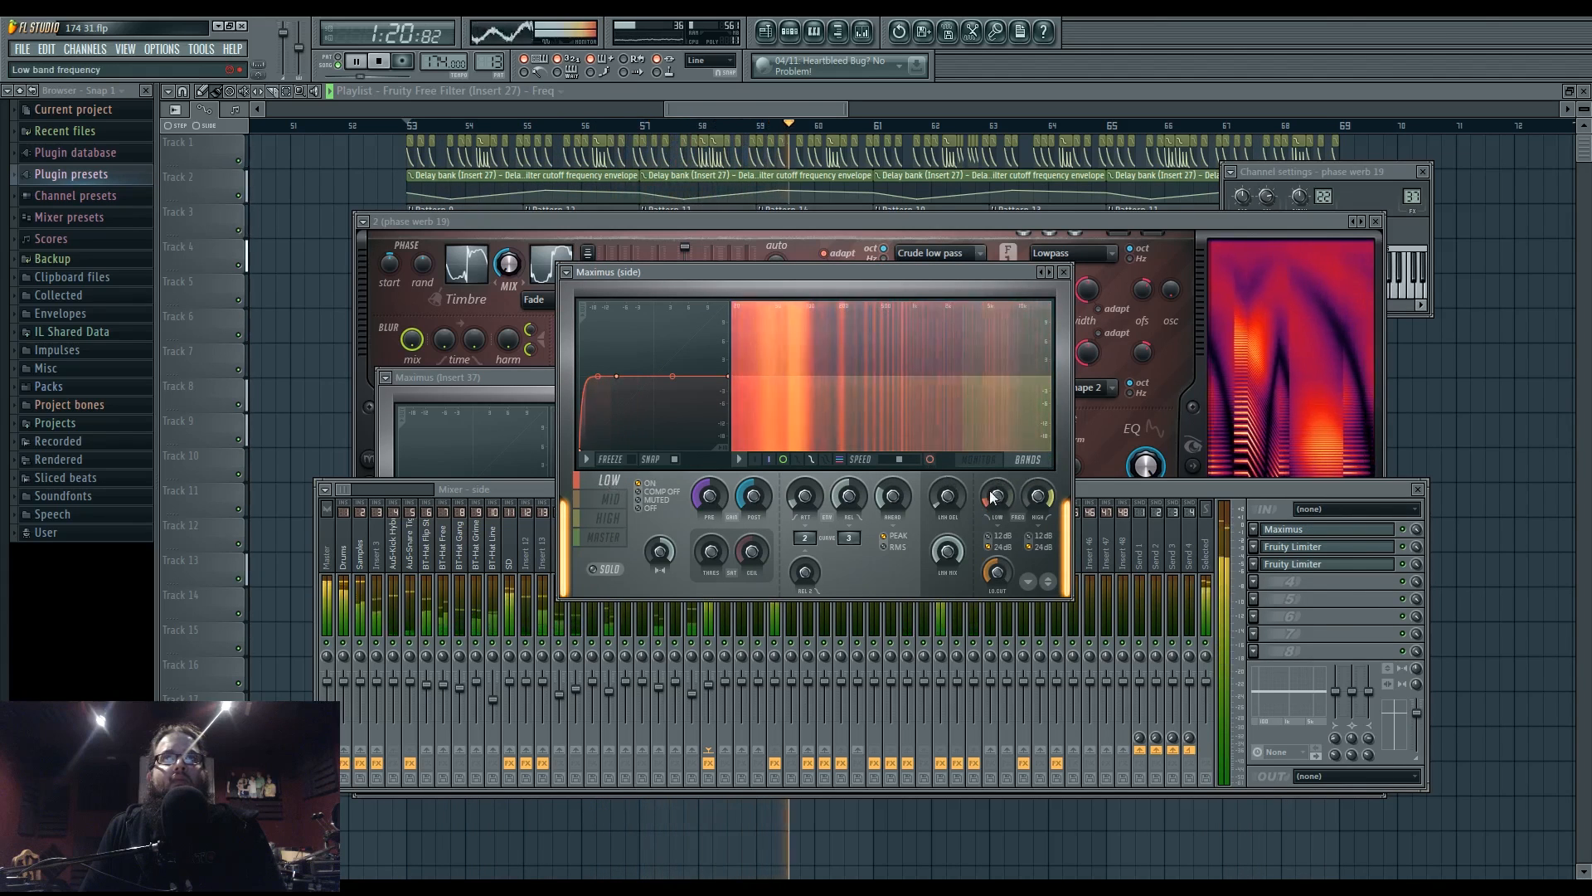
click(980, 459)
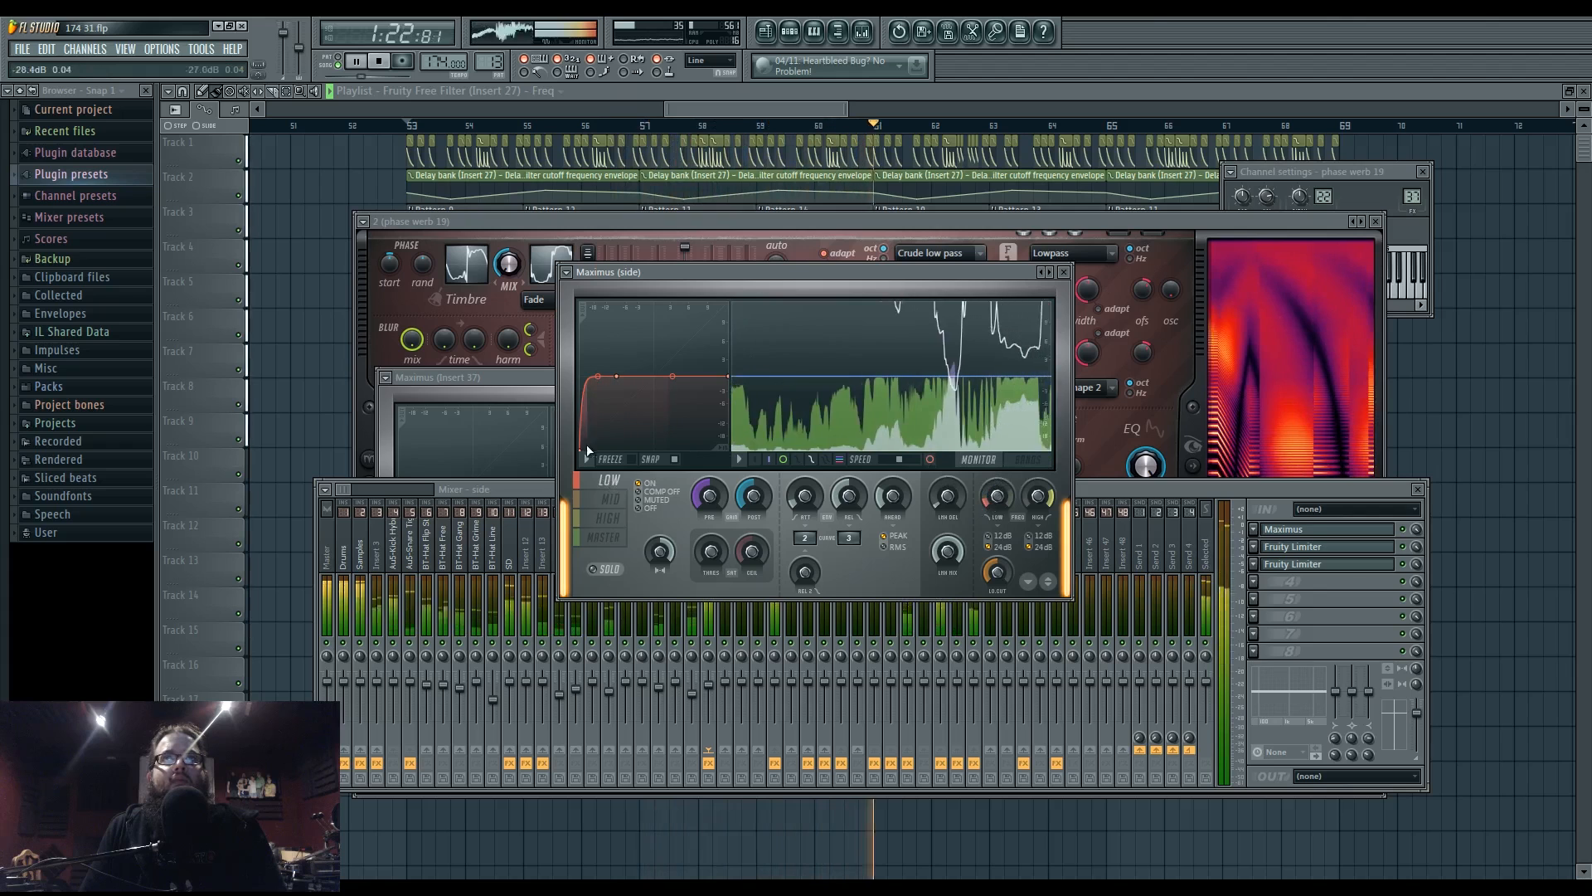
- Reshape the Maximus mid-band curve points and straighten the high band's lower segment
click(612, 503)
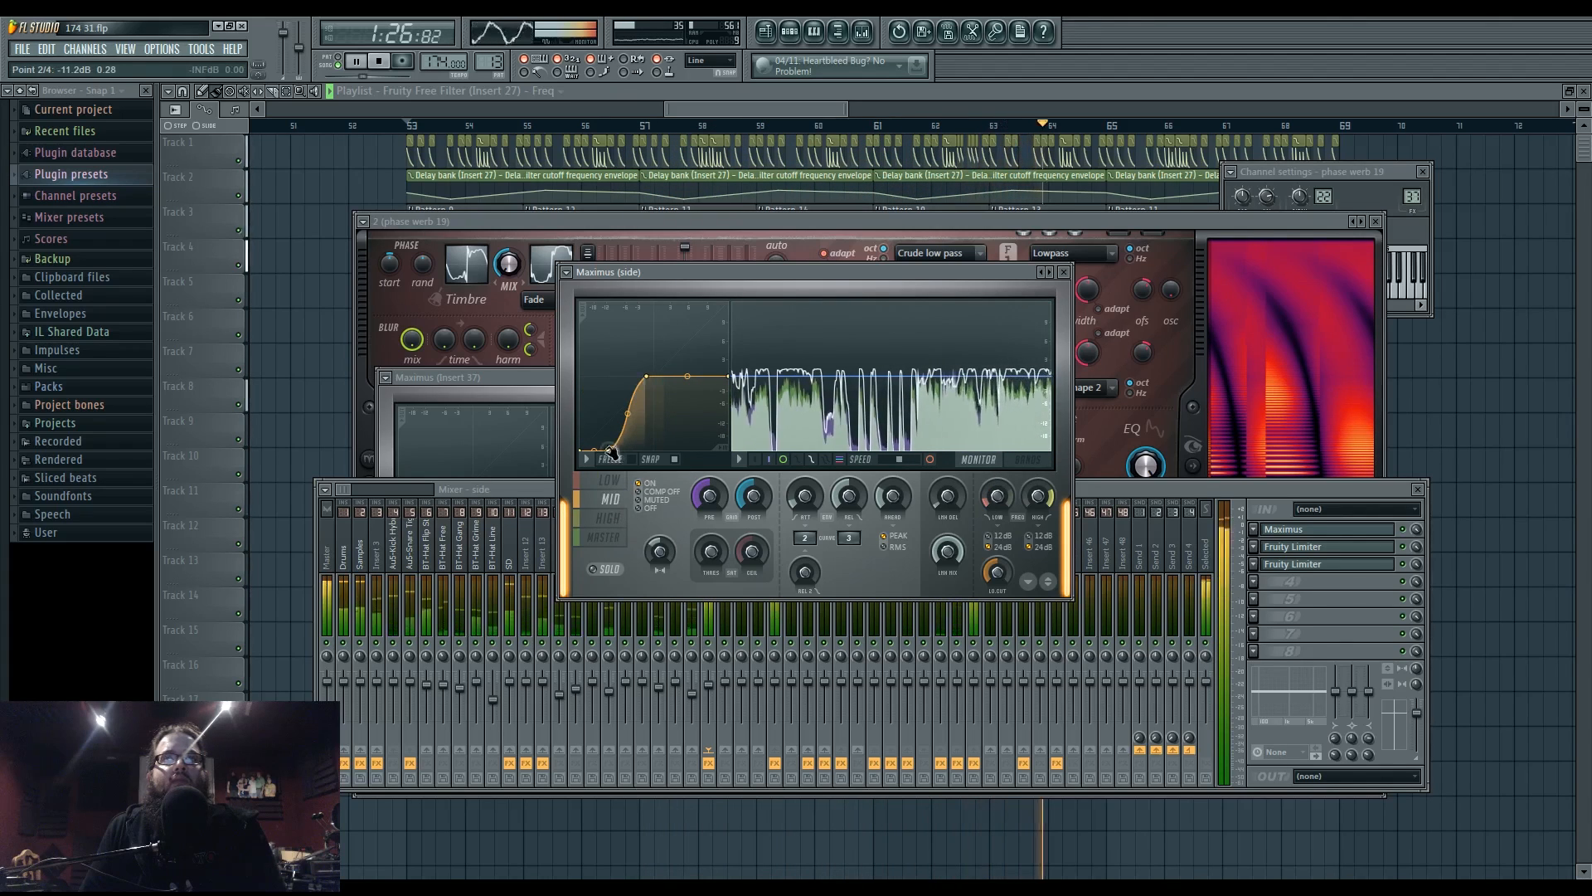
drag(611, 452, 587, 451)
drag(647, 376, 640, 376)
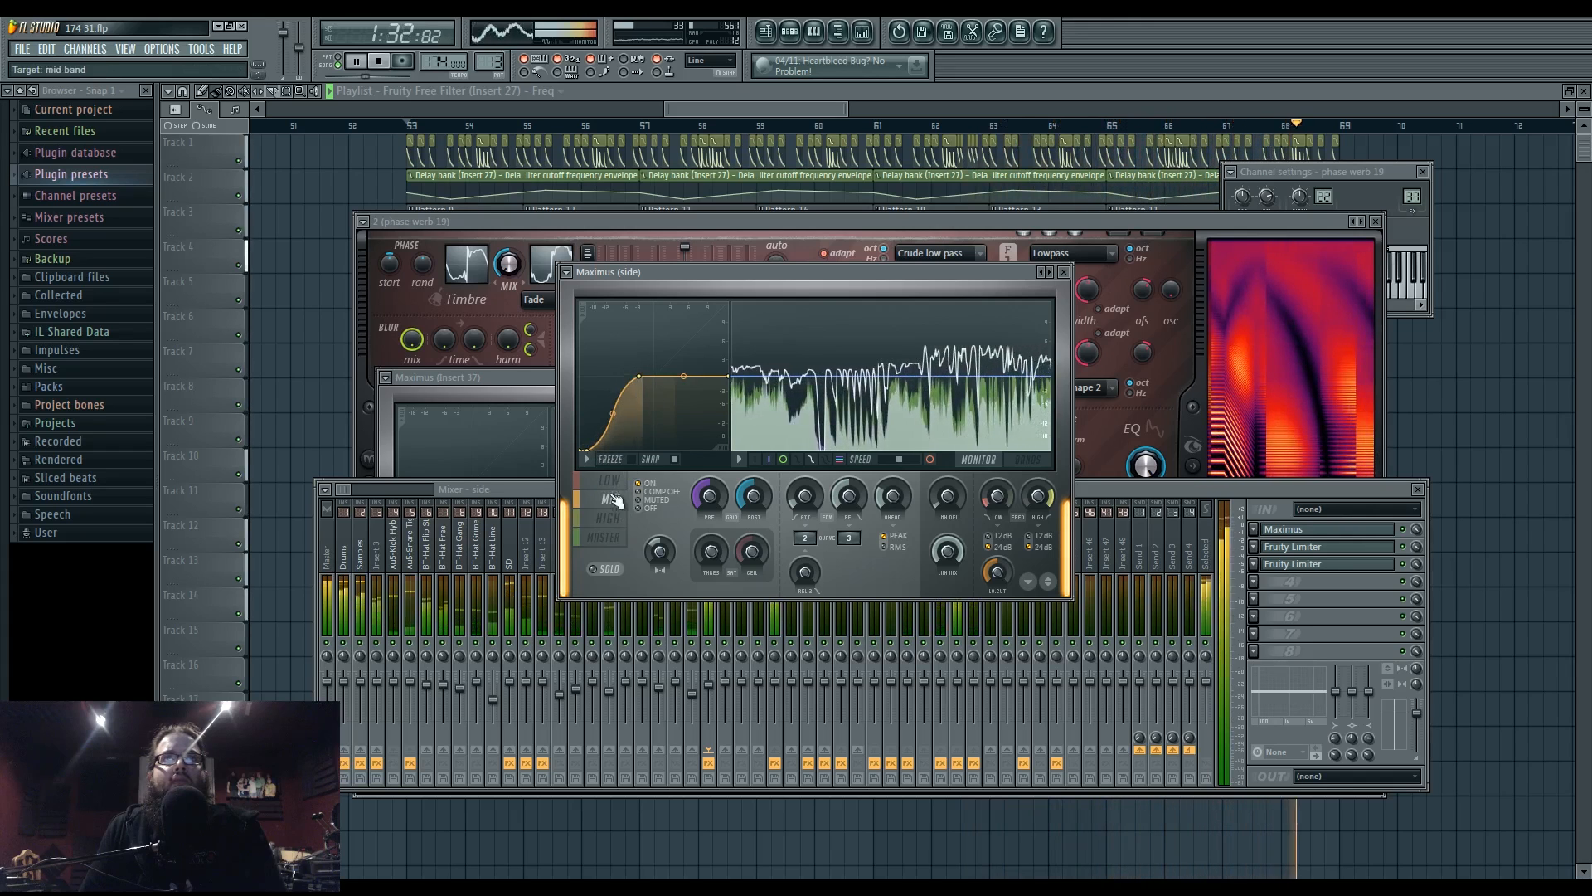
click(608, 517)
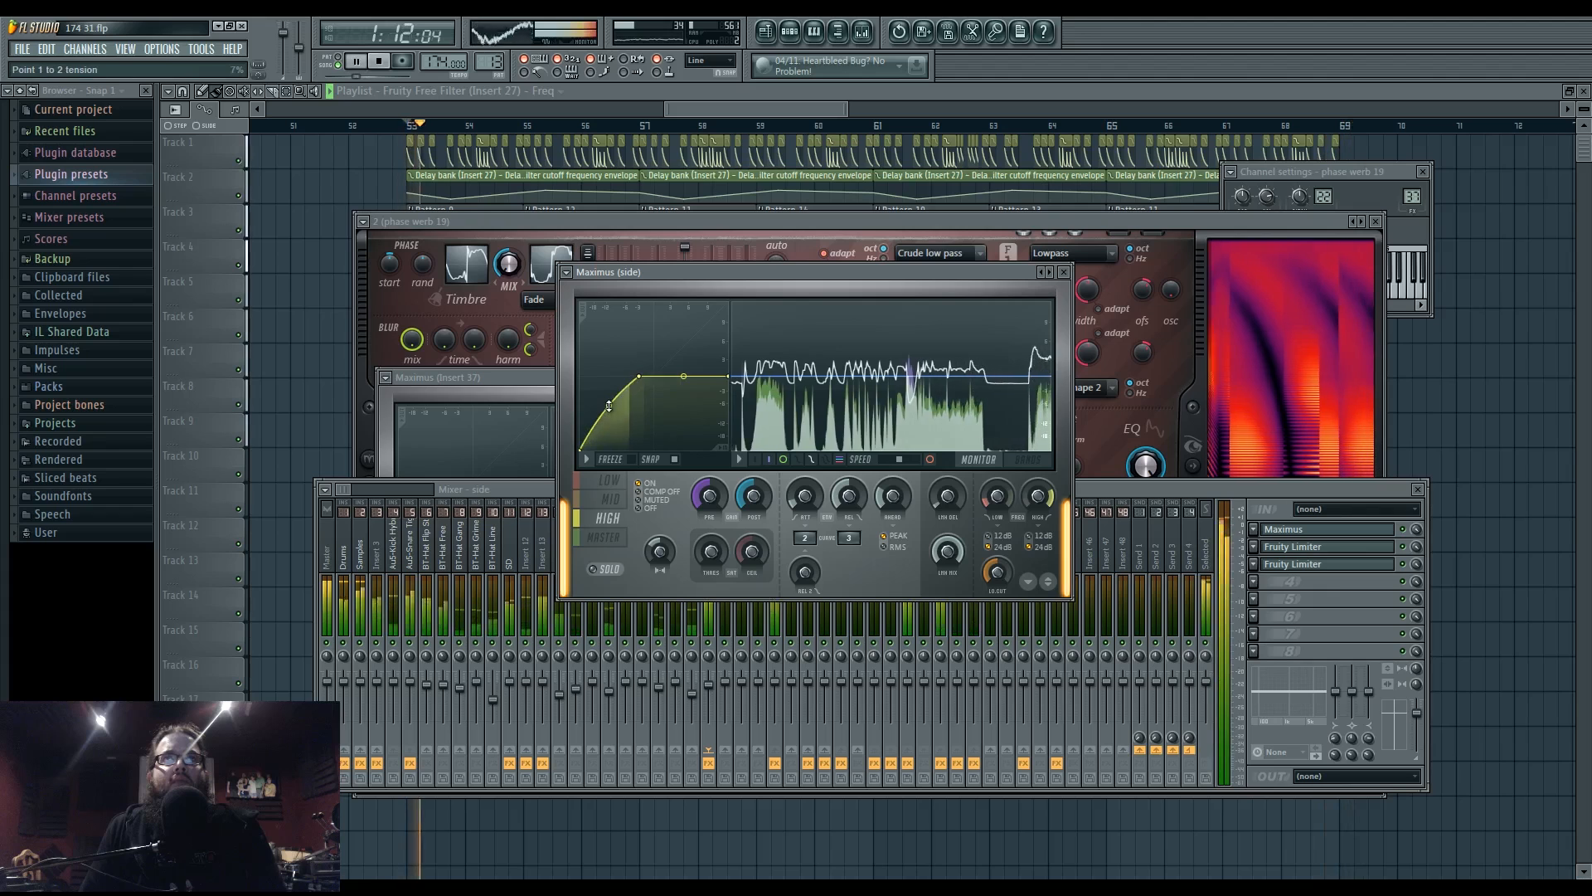
drag(609, 406, 619, 408)
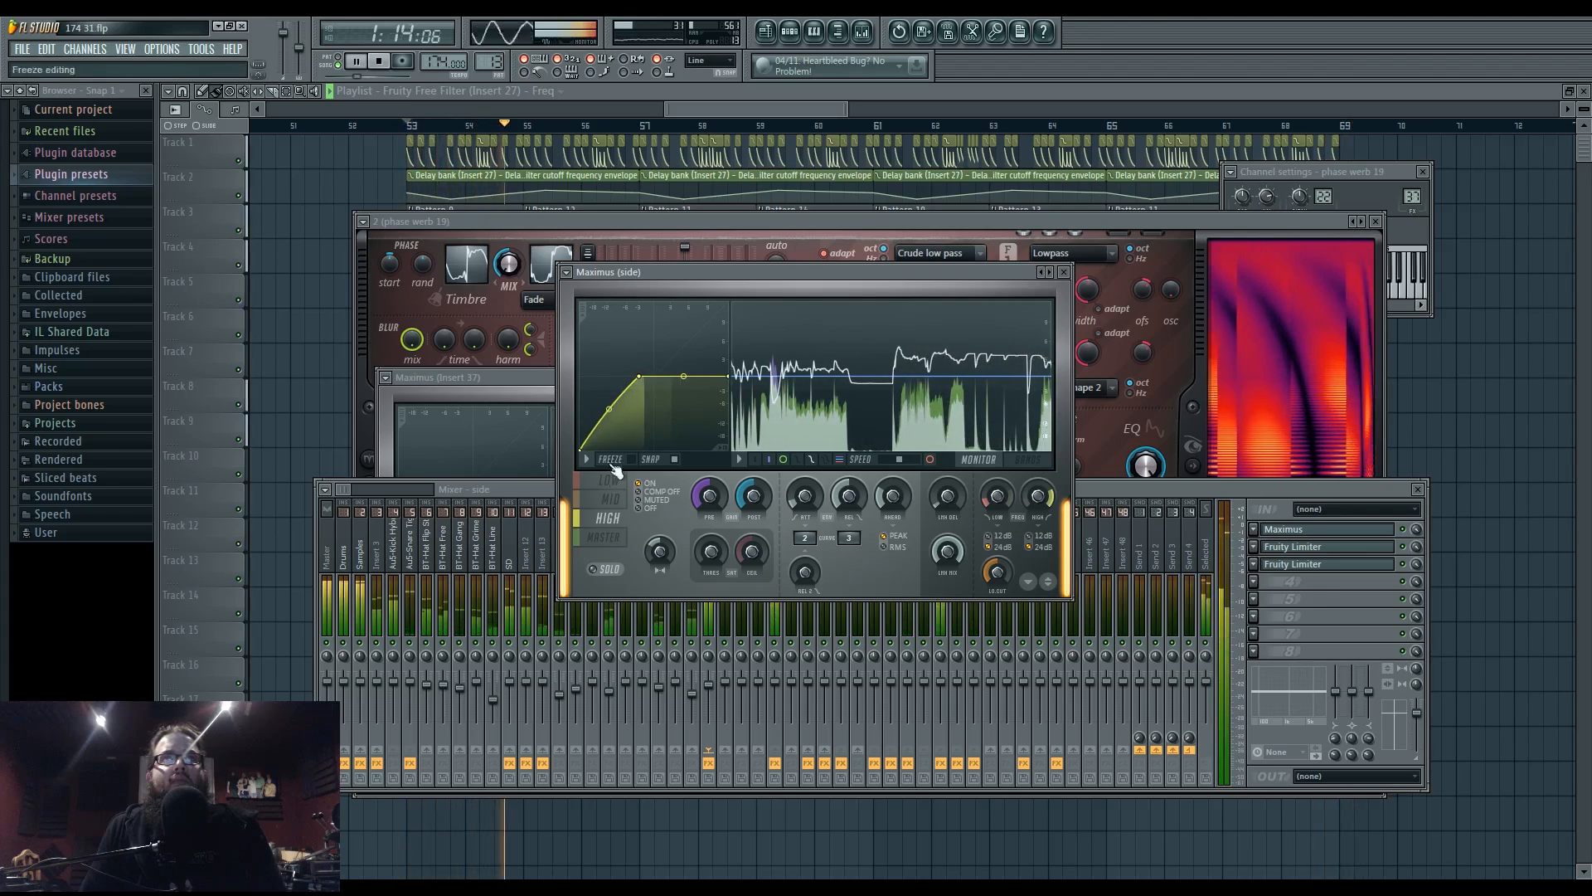
- Review the master, mid, low and high band curves, then return to the mixer
click(607, 537)
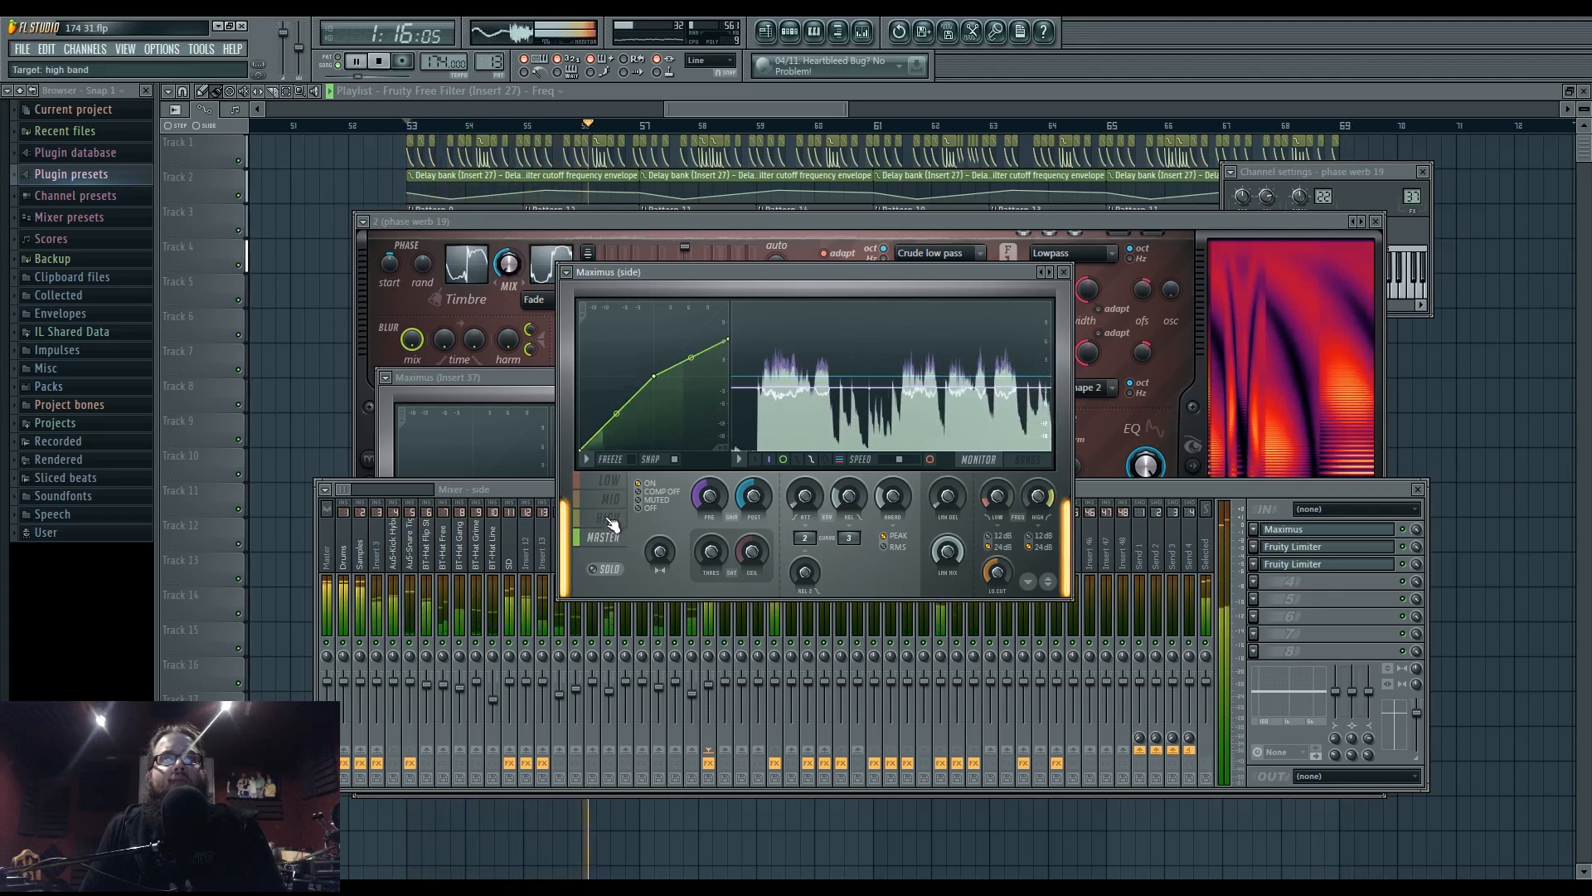
click(611, 500)
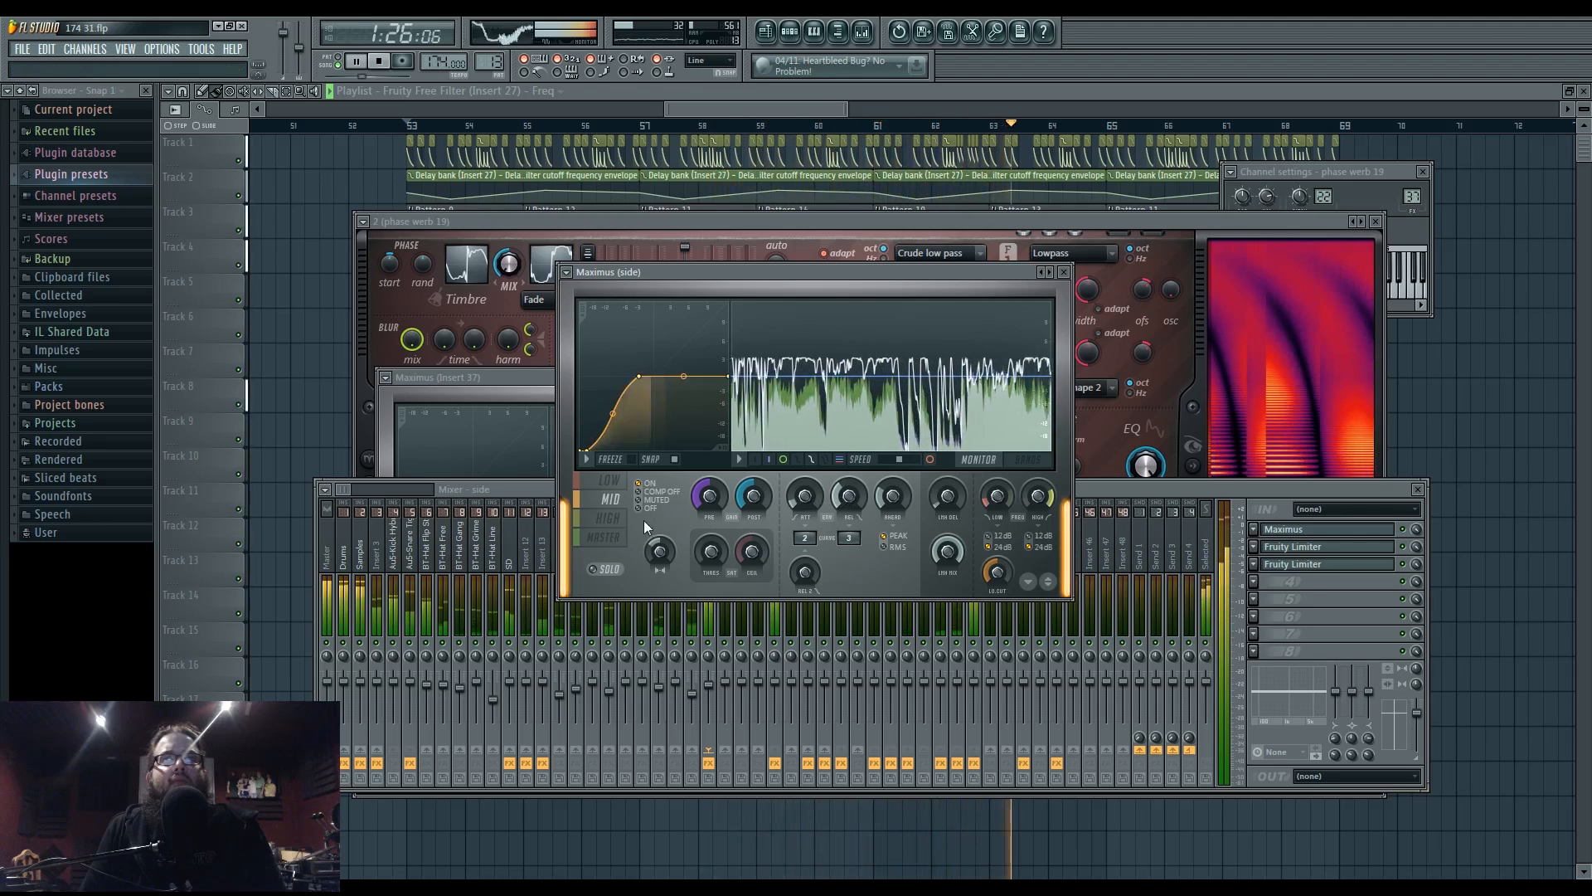
click(609, 480)
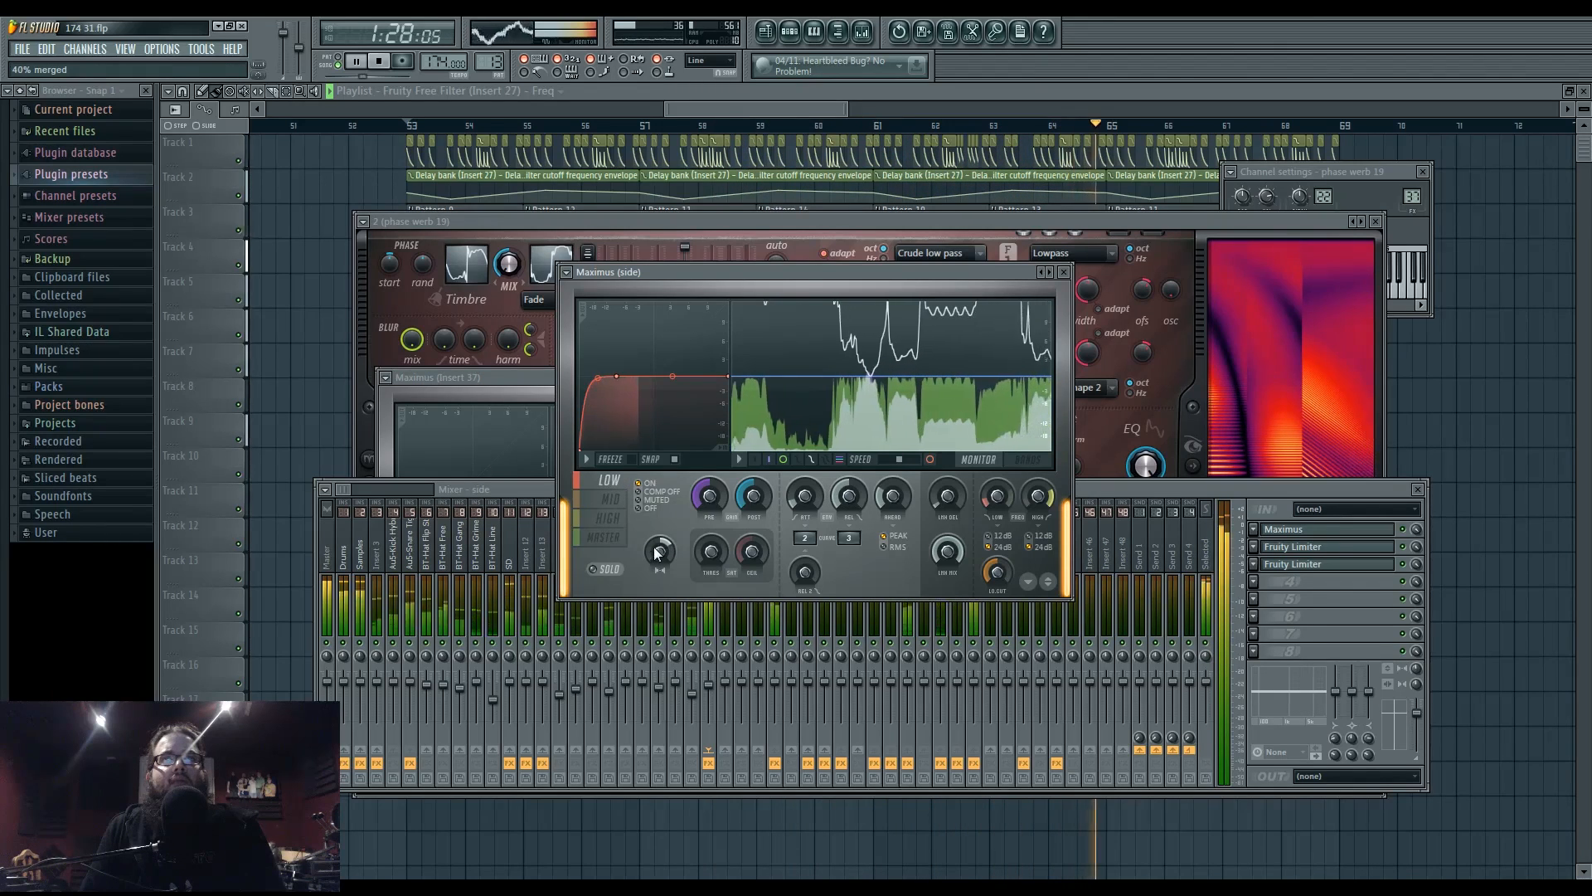
click(617, 521)
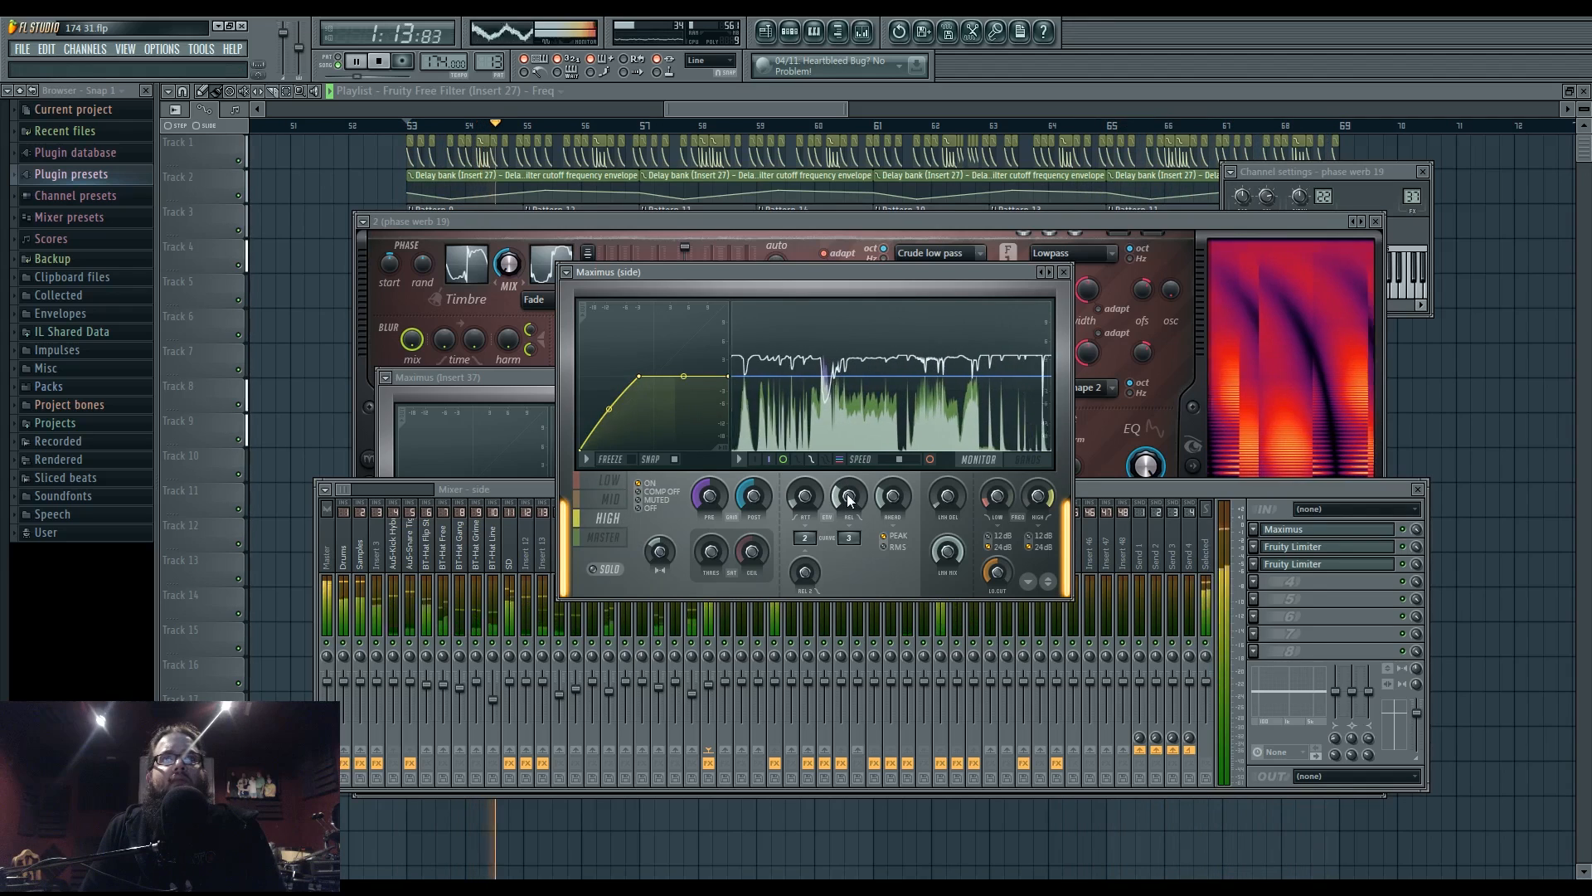
click(549, 489)
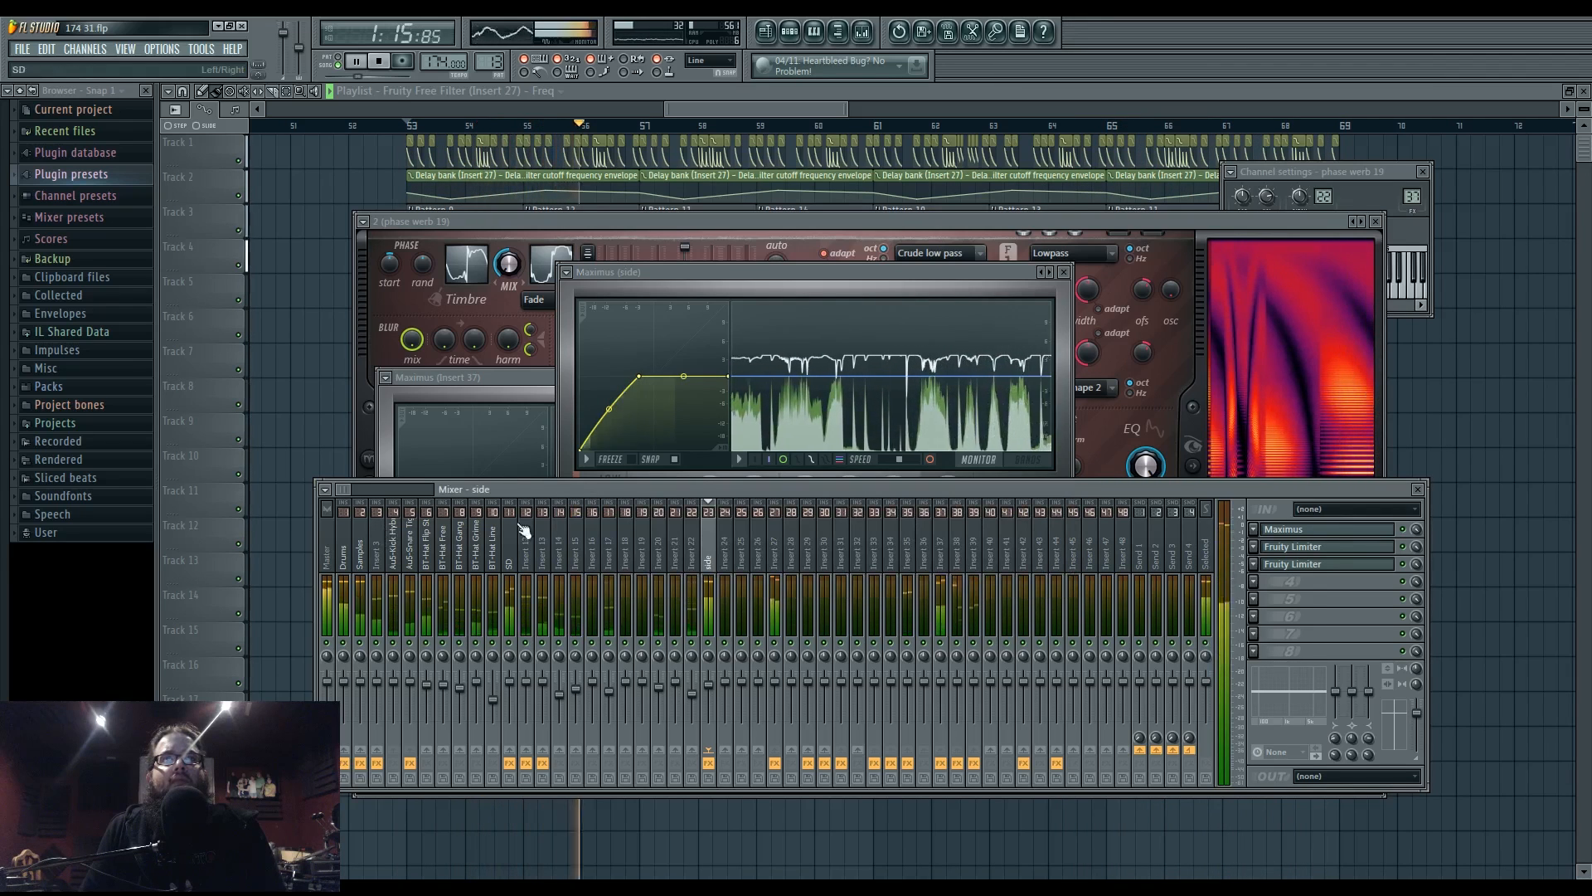
- Pull band 4 down in Insert 37's Parametric EQ 2, replaying from bar 53
click(944, 572)
click(1336, 617)
key(space)
key(space)
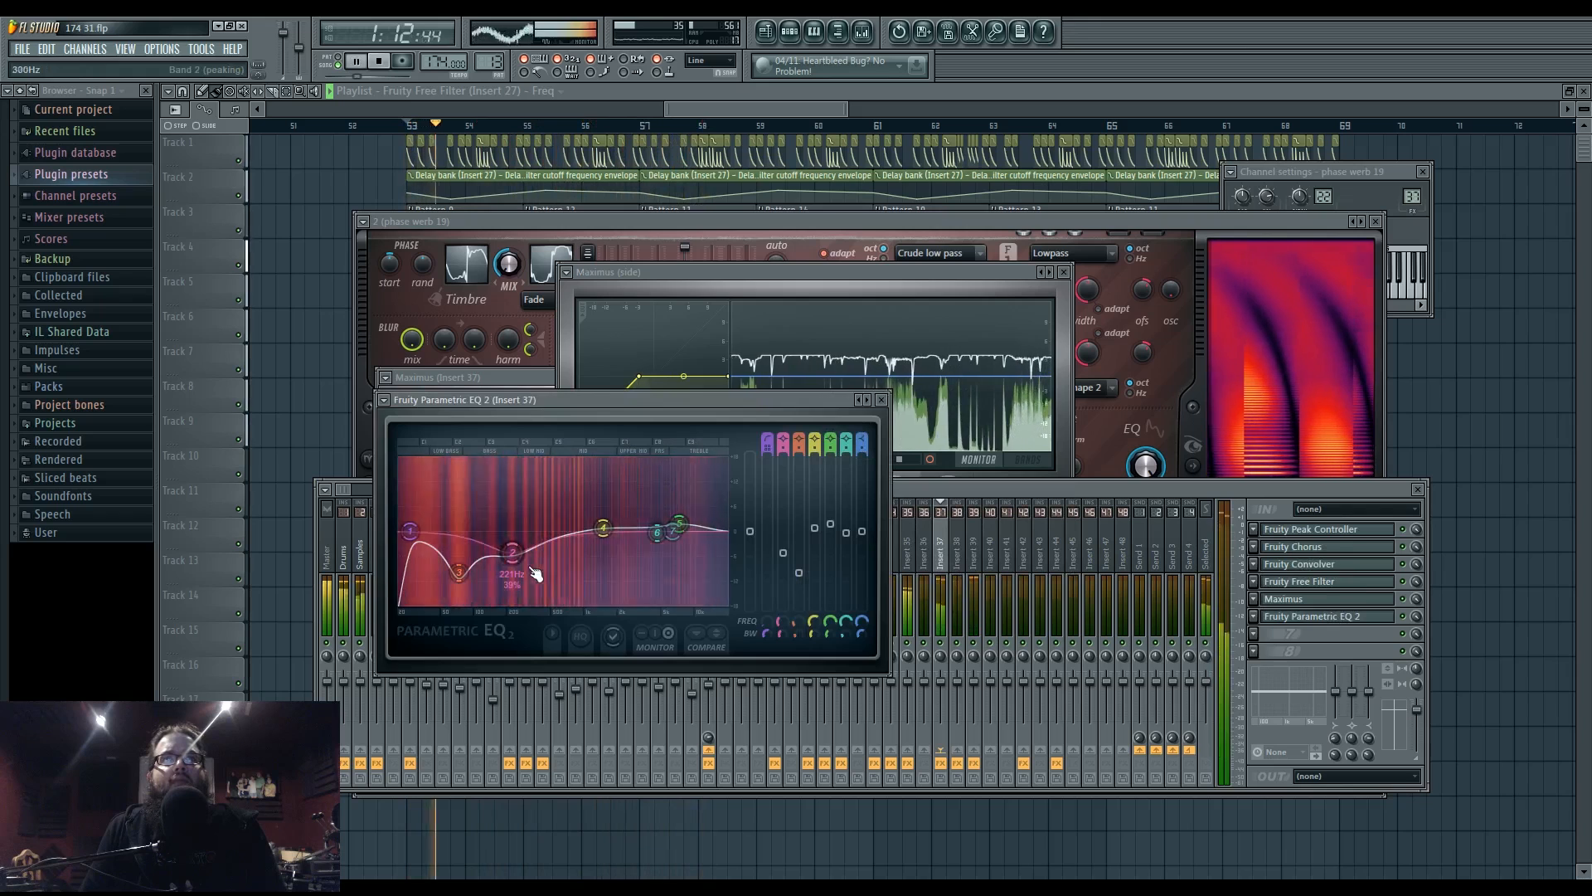
drag(603, 528, 627, 562)
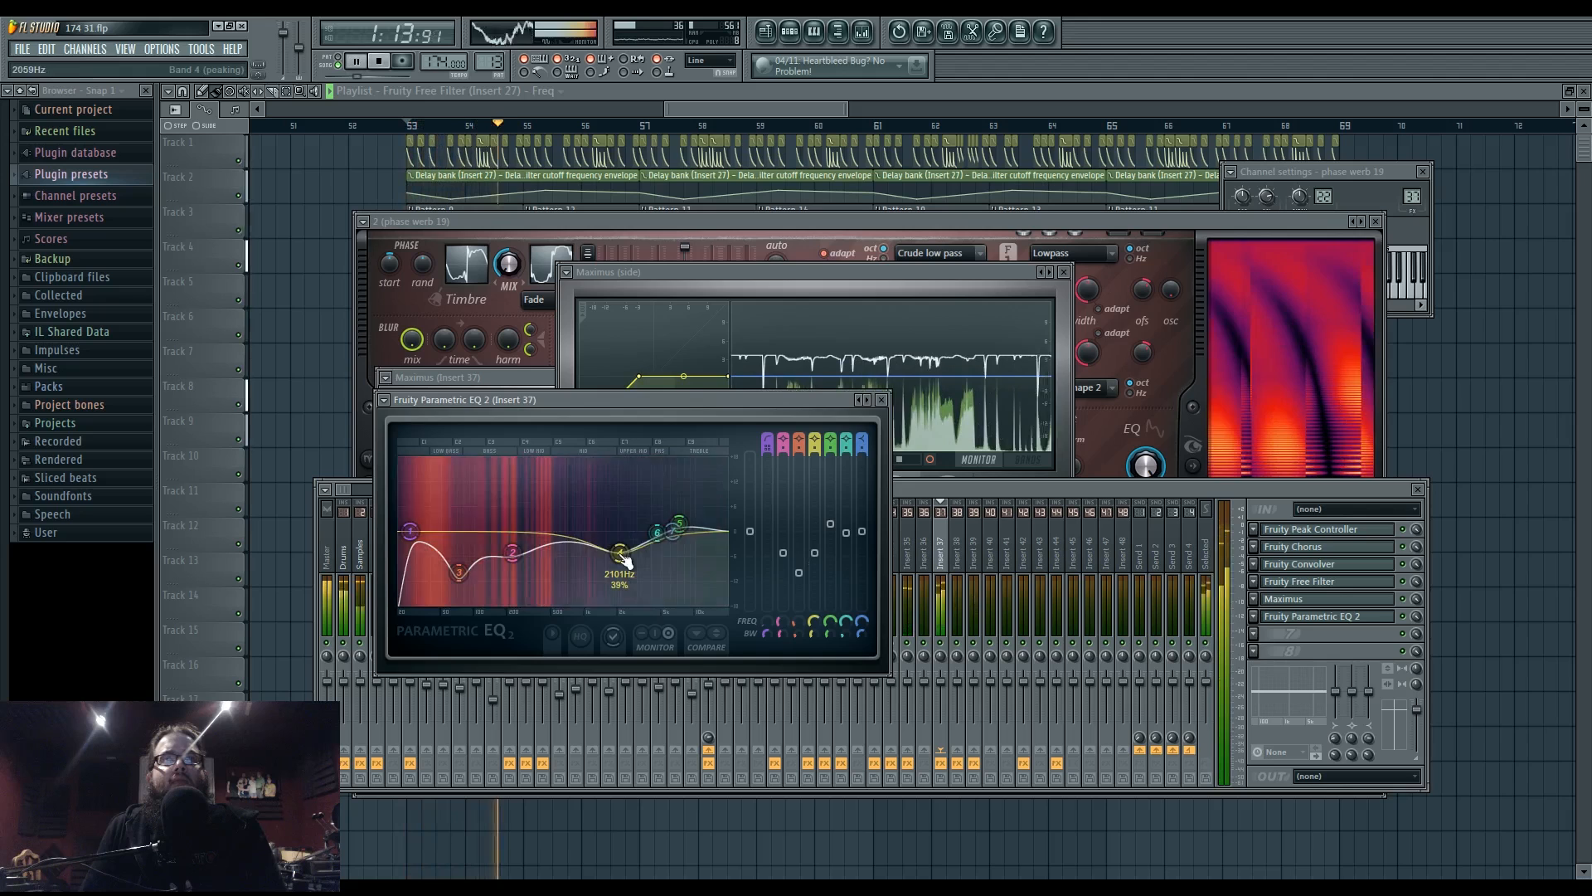
click(1003, 488)
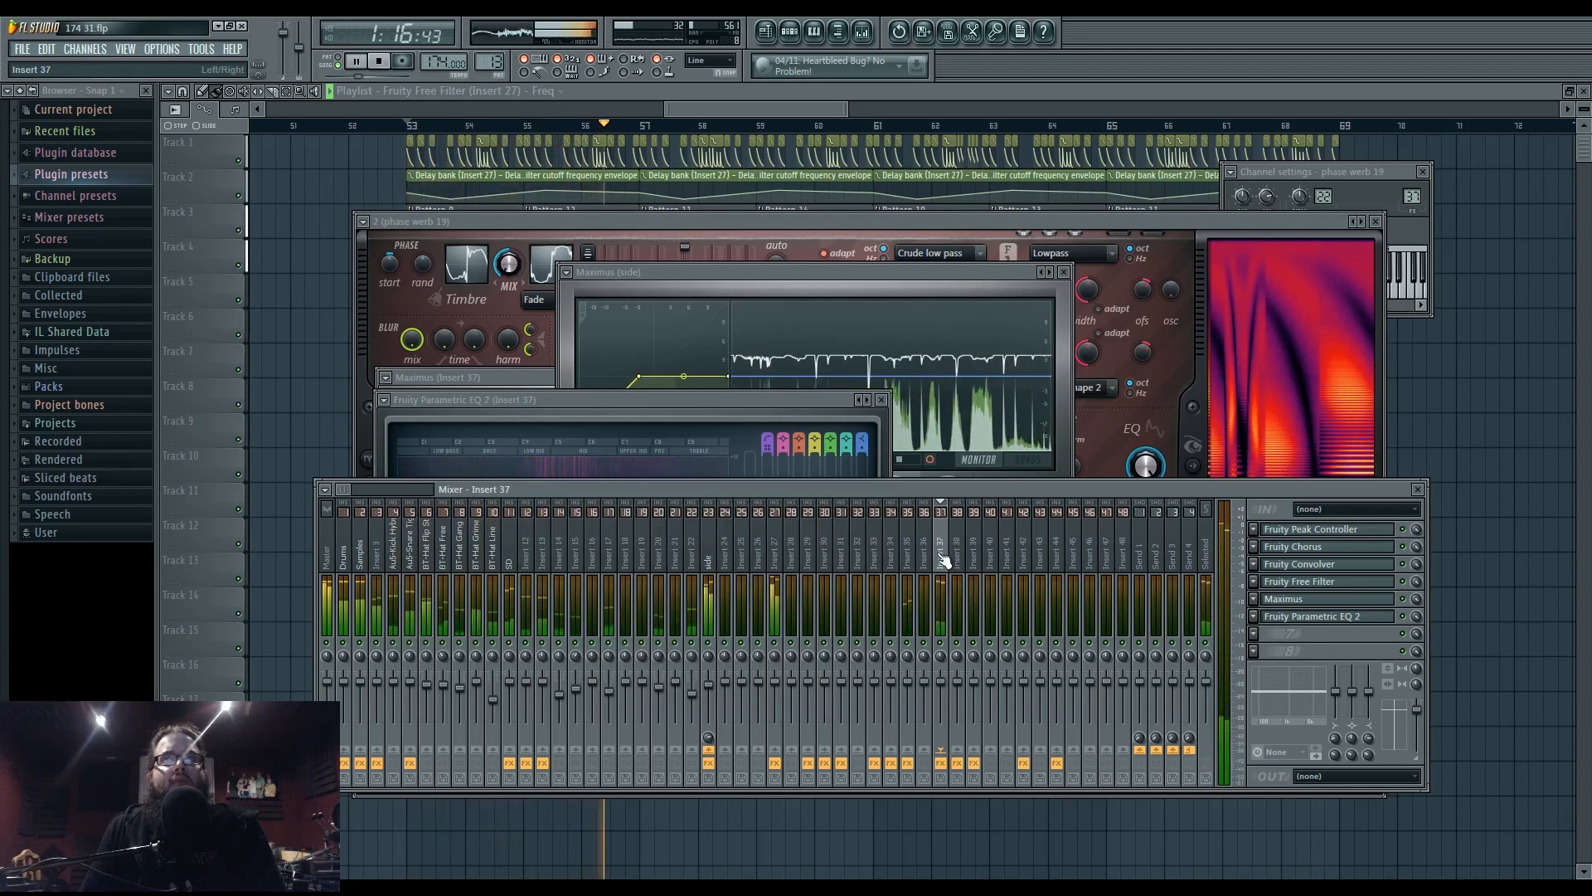
- Dip band 5 of Insert 35's Parametric EQ 2 to about 2980 Hz
click(909, 550)
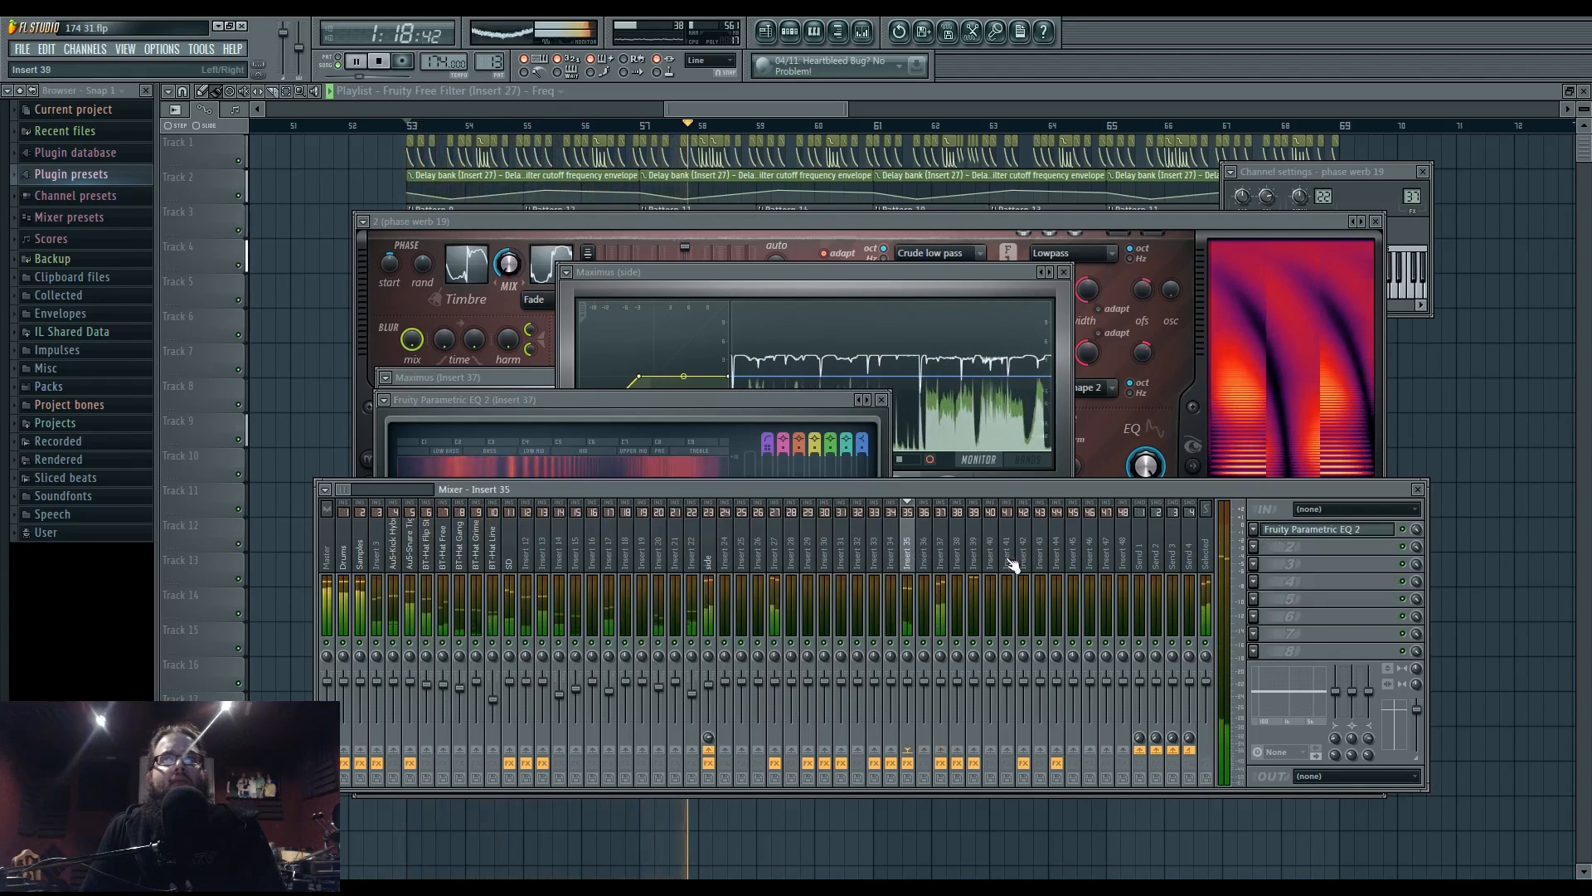
click(1299, 530)
mouse_move(452, 363)
mouse_down()
mouse_move(452, 382)
mouse_move(436, 356)
mouse_up()
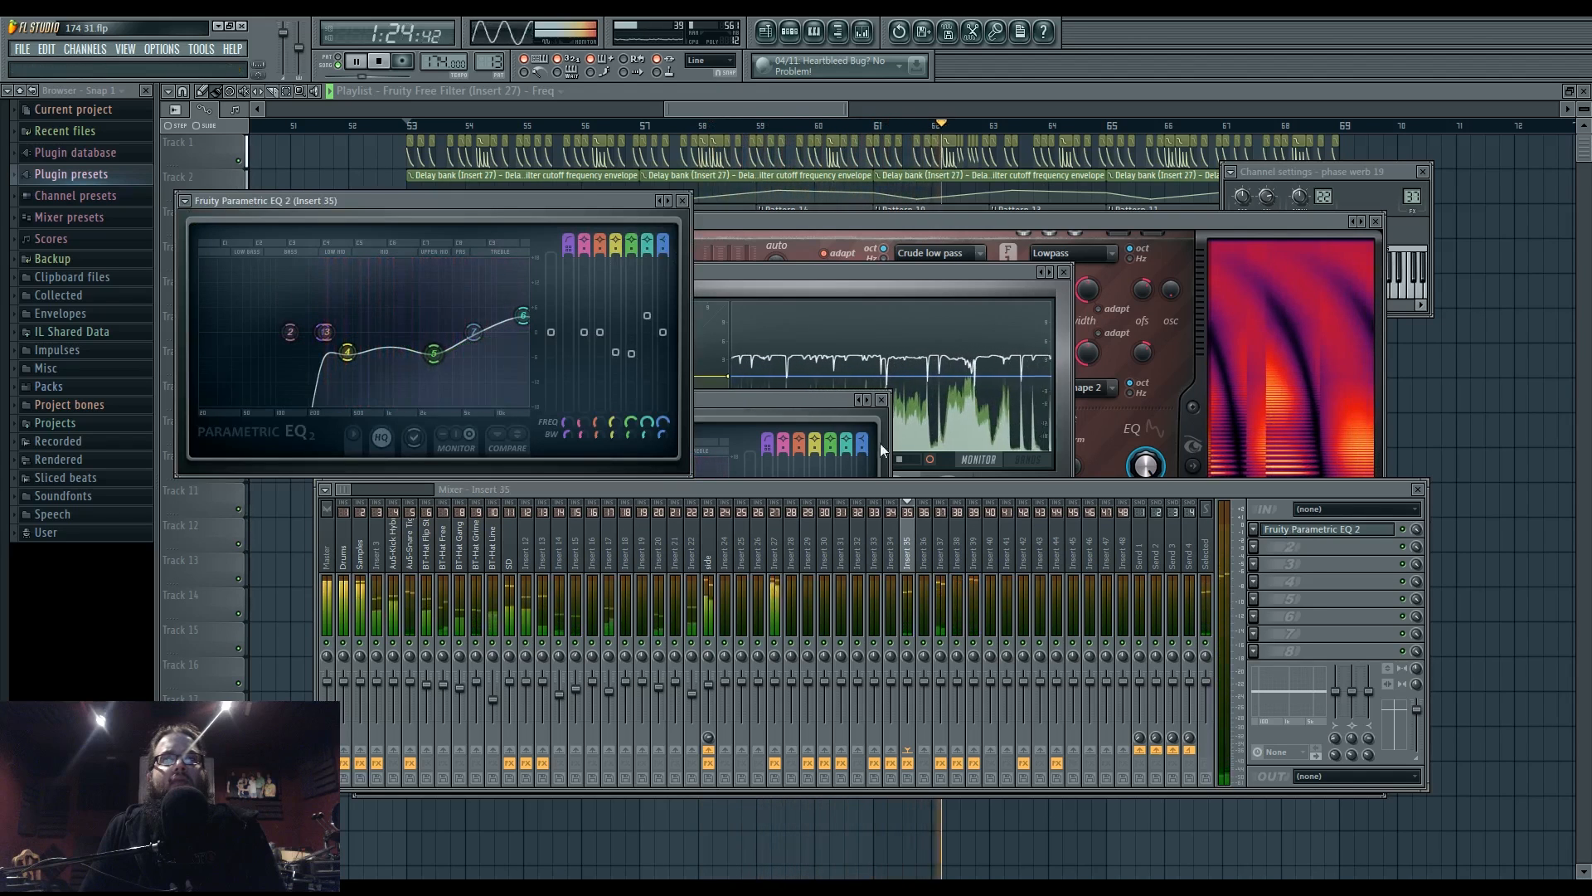
- Move Insert 39's upper EQ band to about 5165 Hz, then reopen Insert 37's Parametric EQ 2
click(972, 547)
mouse_move(476, 332)
mouse_down()
mouse_move(498, 318)
mouse_move(432, 327)
mouse_move(466, 323)
mouse_up()
click(941, 548)
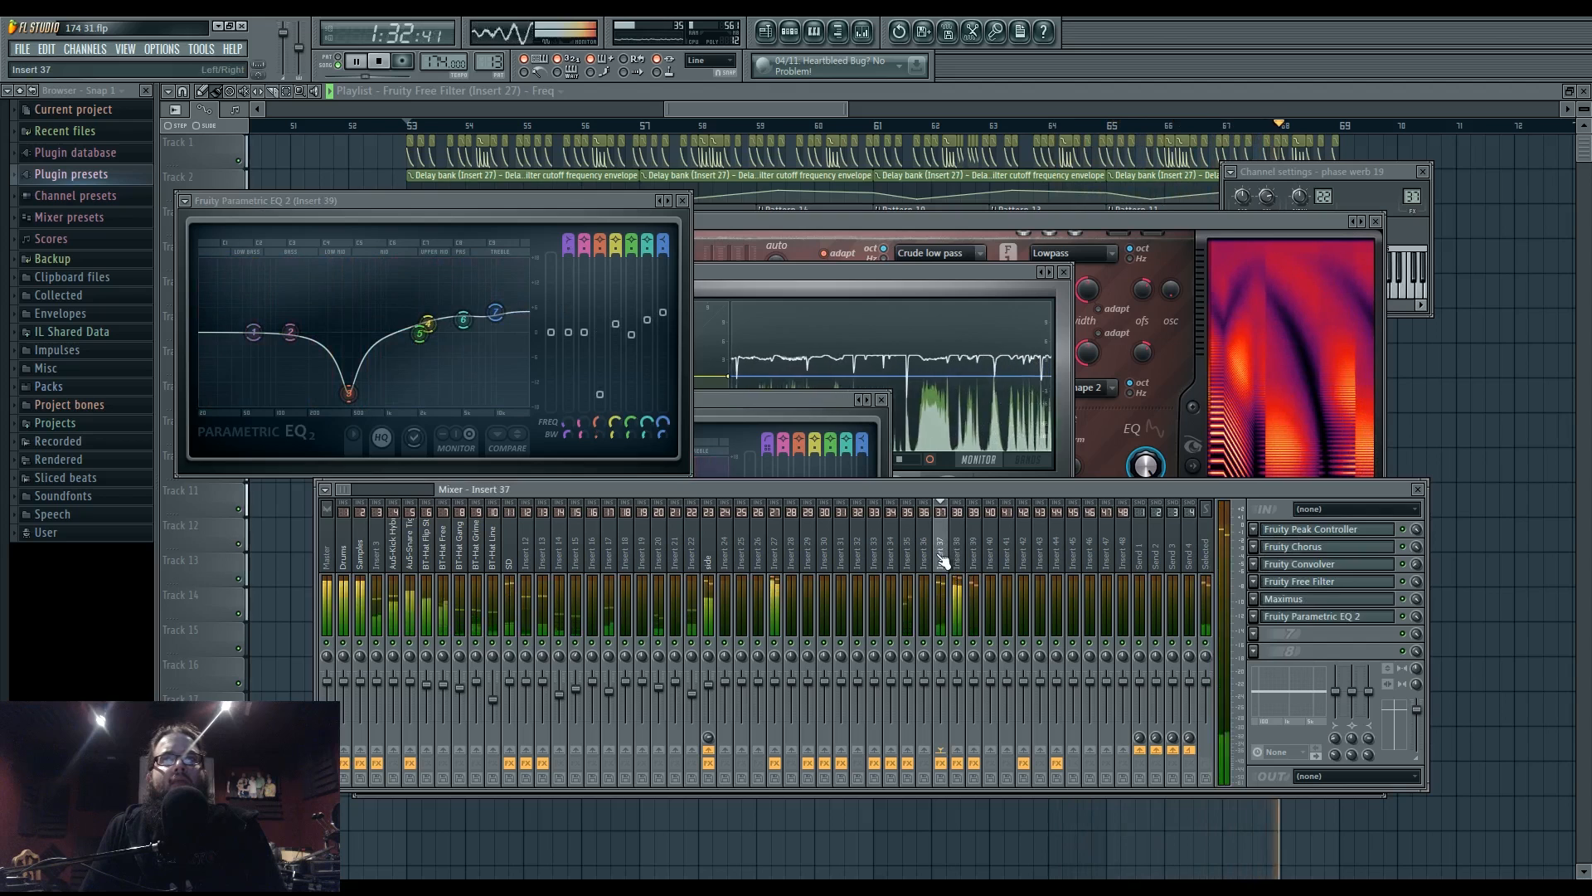
click(955, 554)
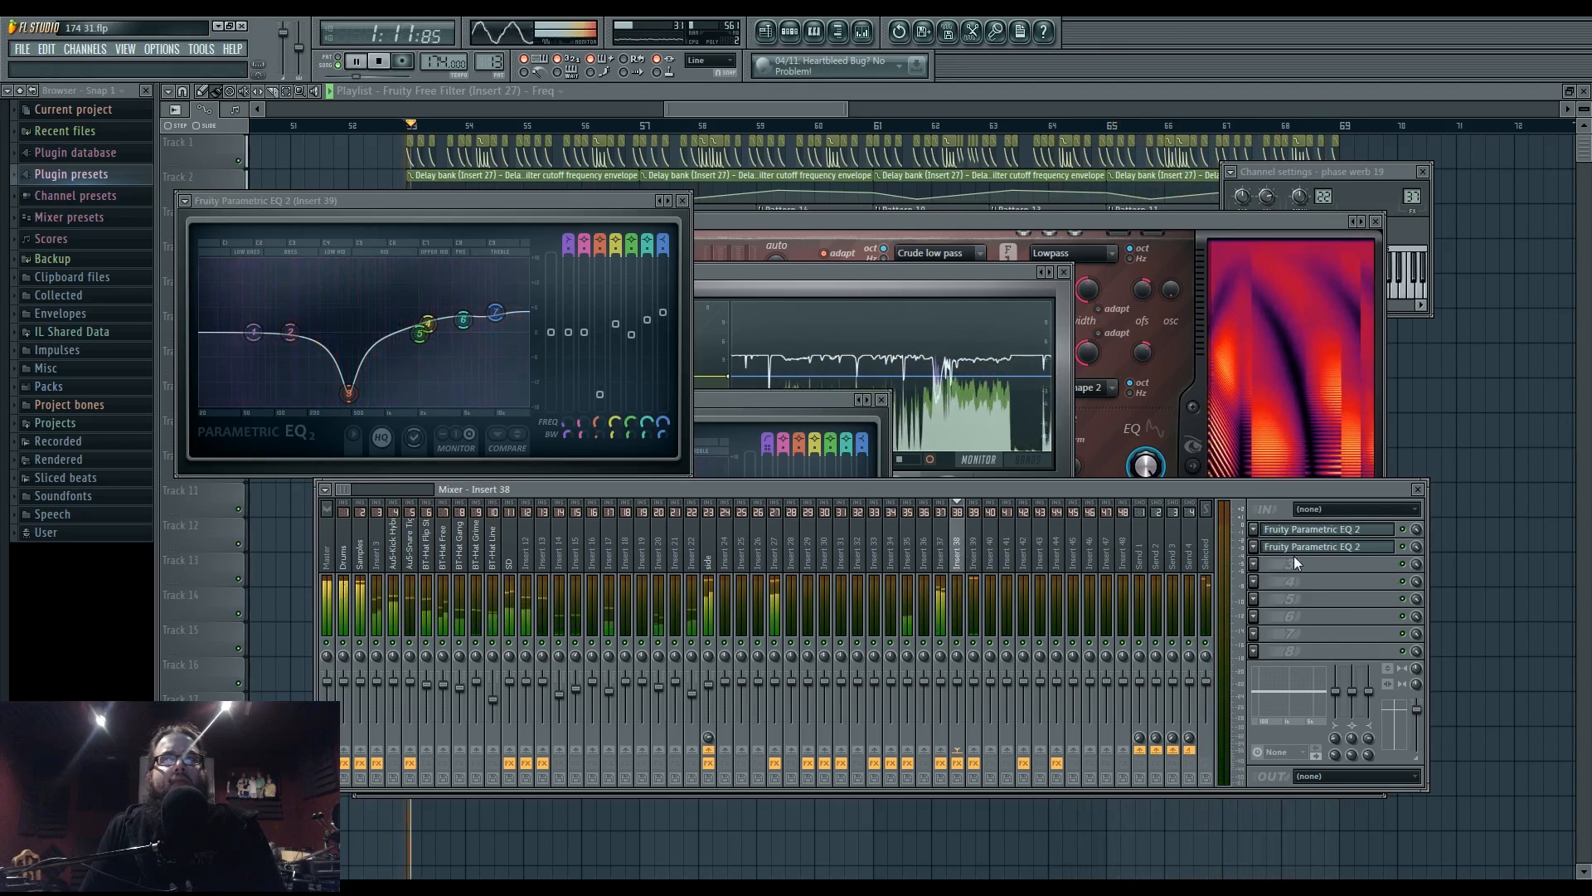
click(944, 553)
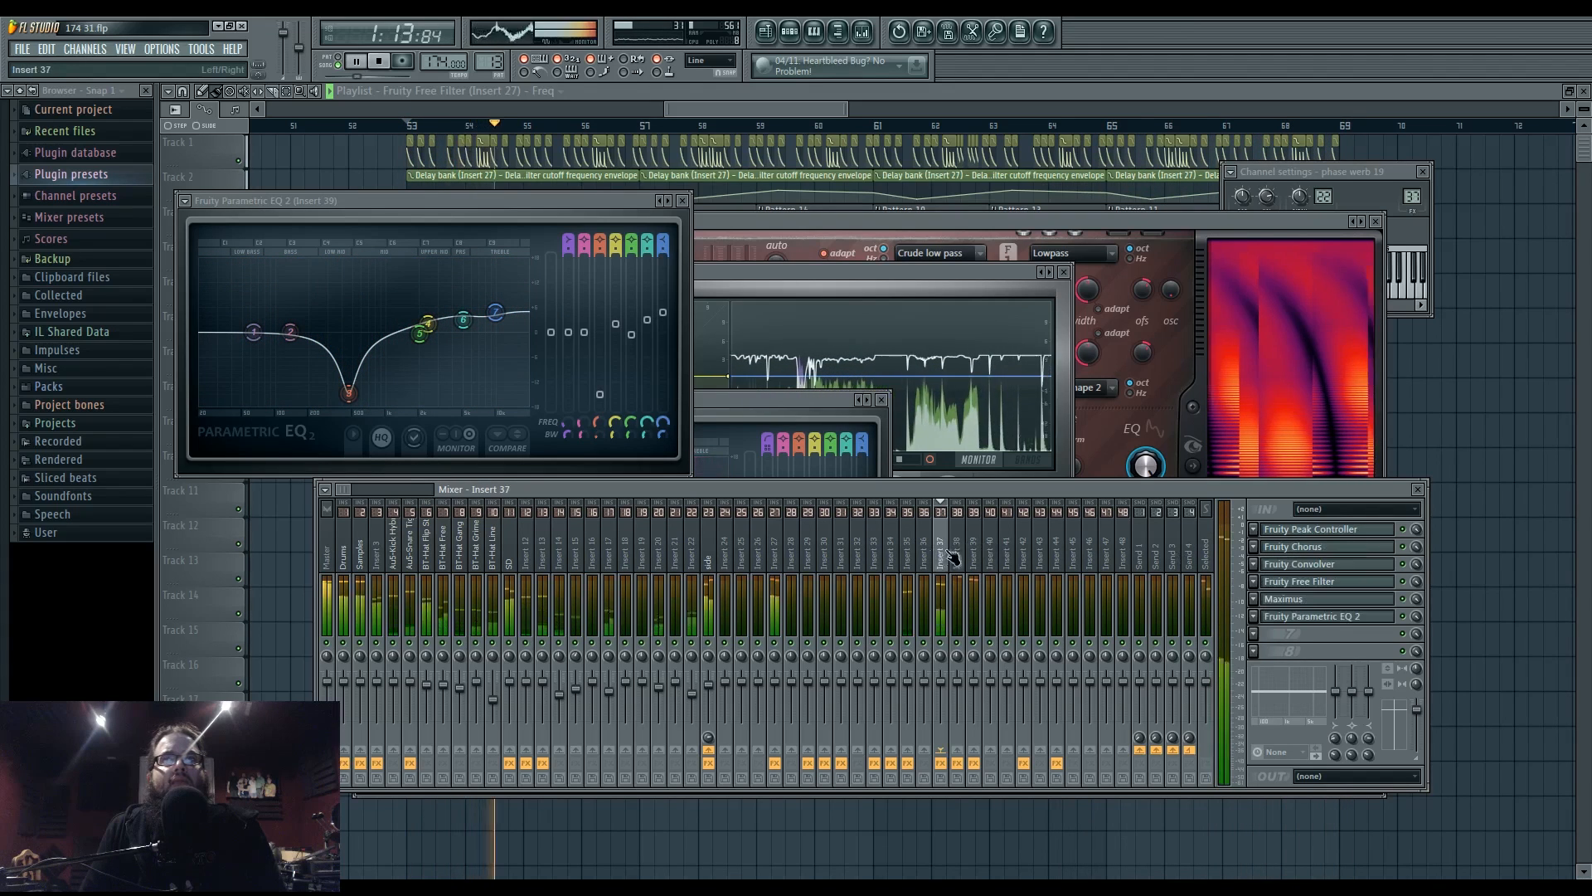
click(1319, 617)
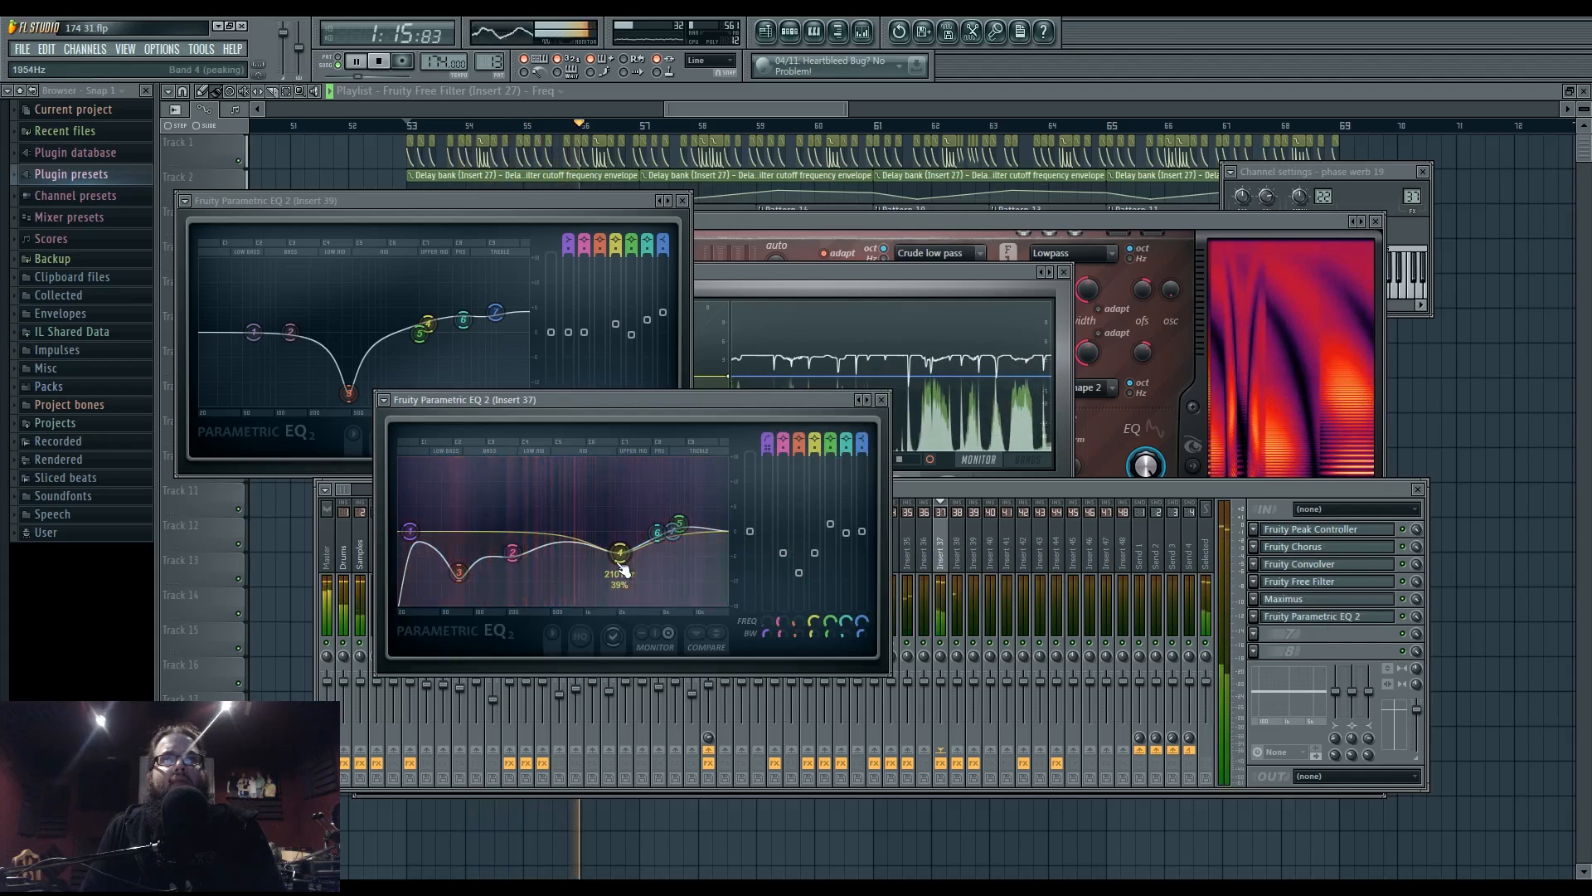
- Flatten Insert 37's EQ band 2 near 247 Hz, set band 5 near 11486 Hz, review Inserts 39 and 38, then stop
drag(512, 553, 704, 518)
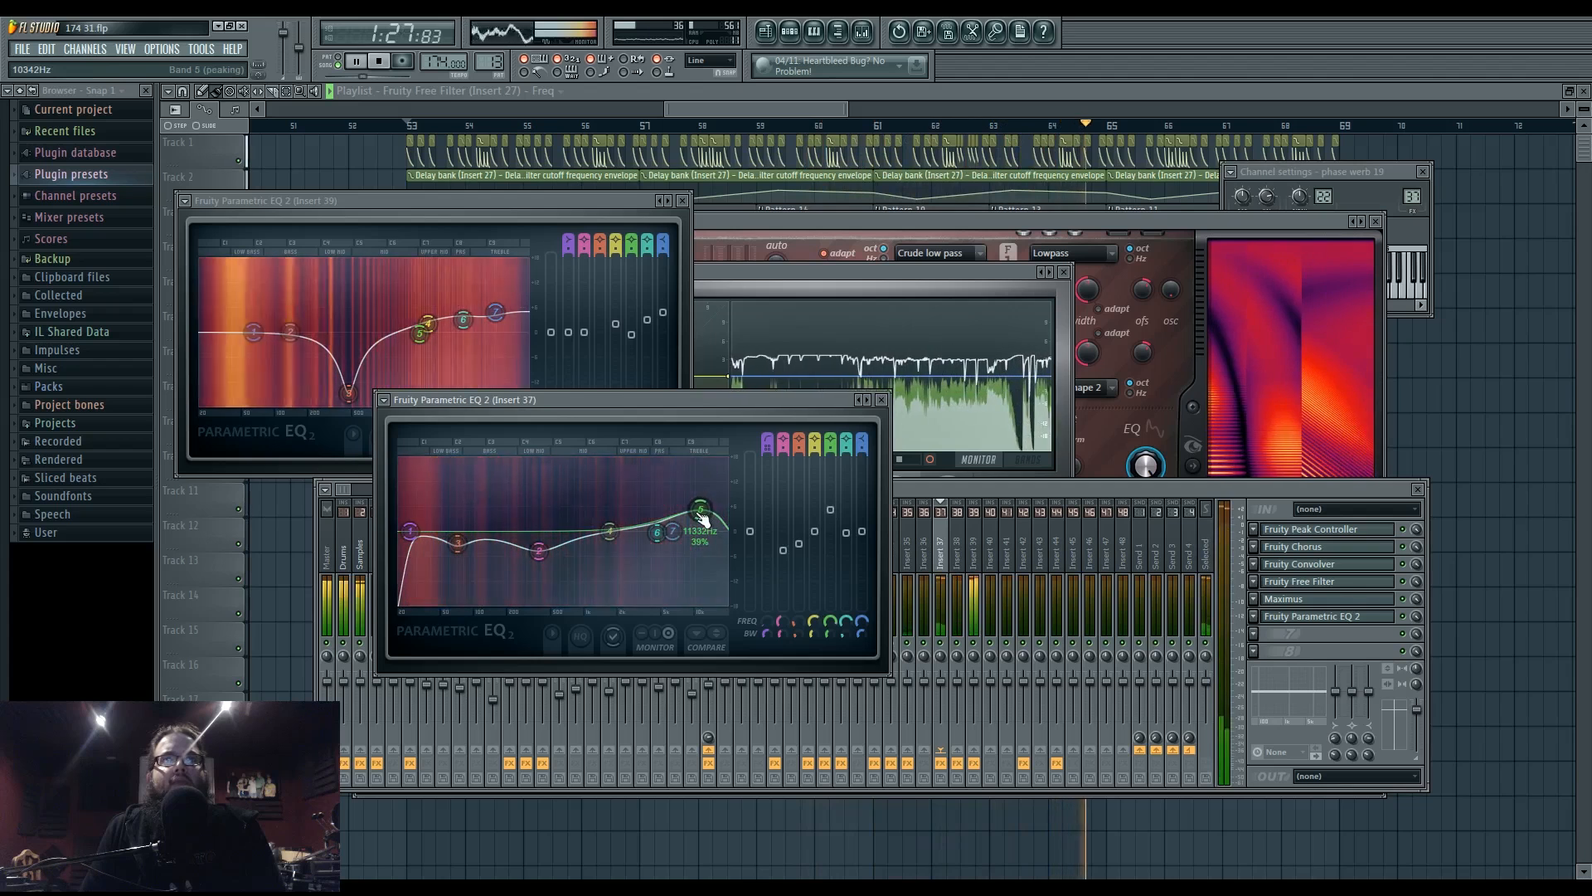
drag(701, 515, 706, 514)
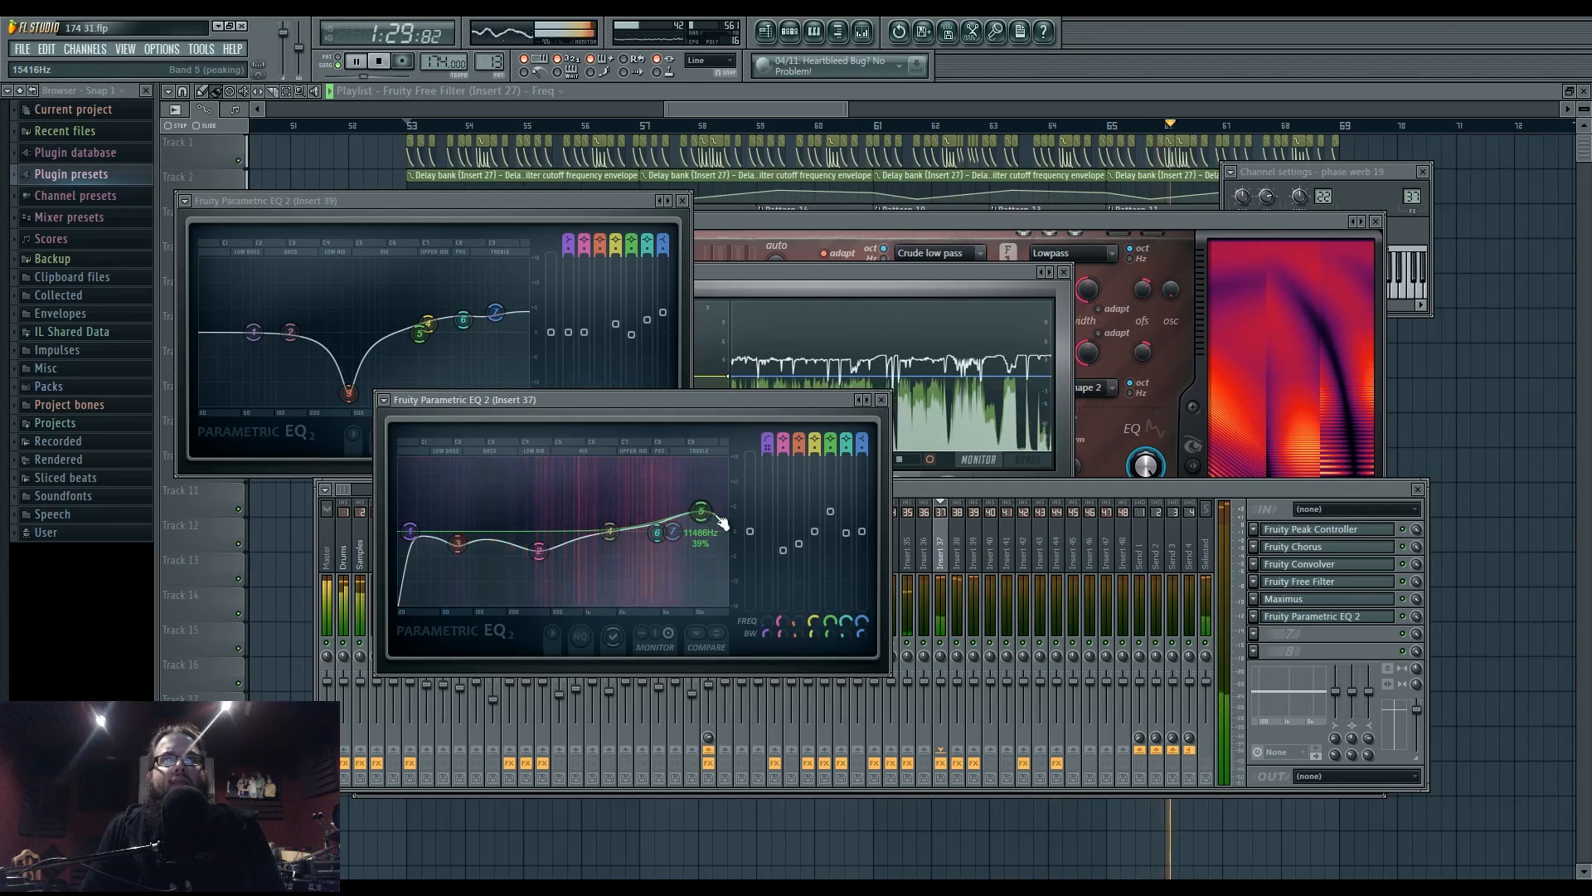
click(948, 491)
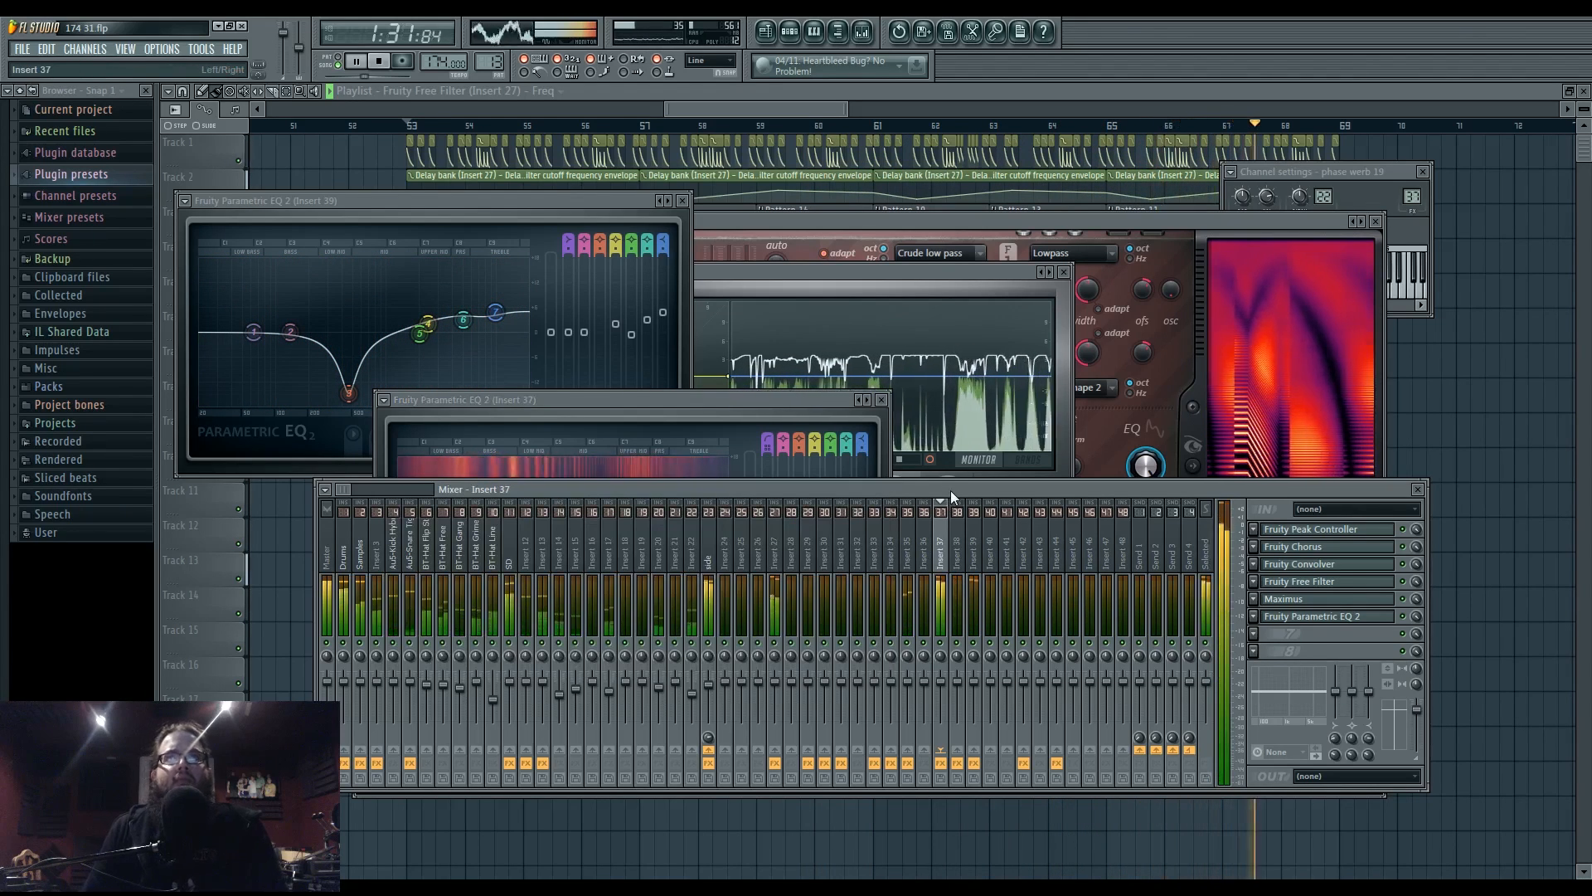
click(976, 555)
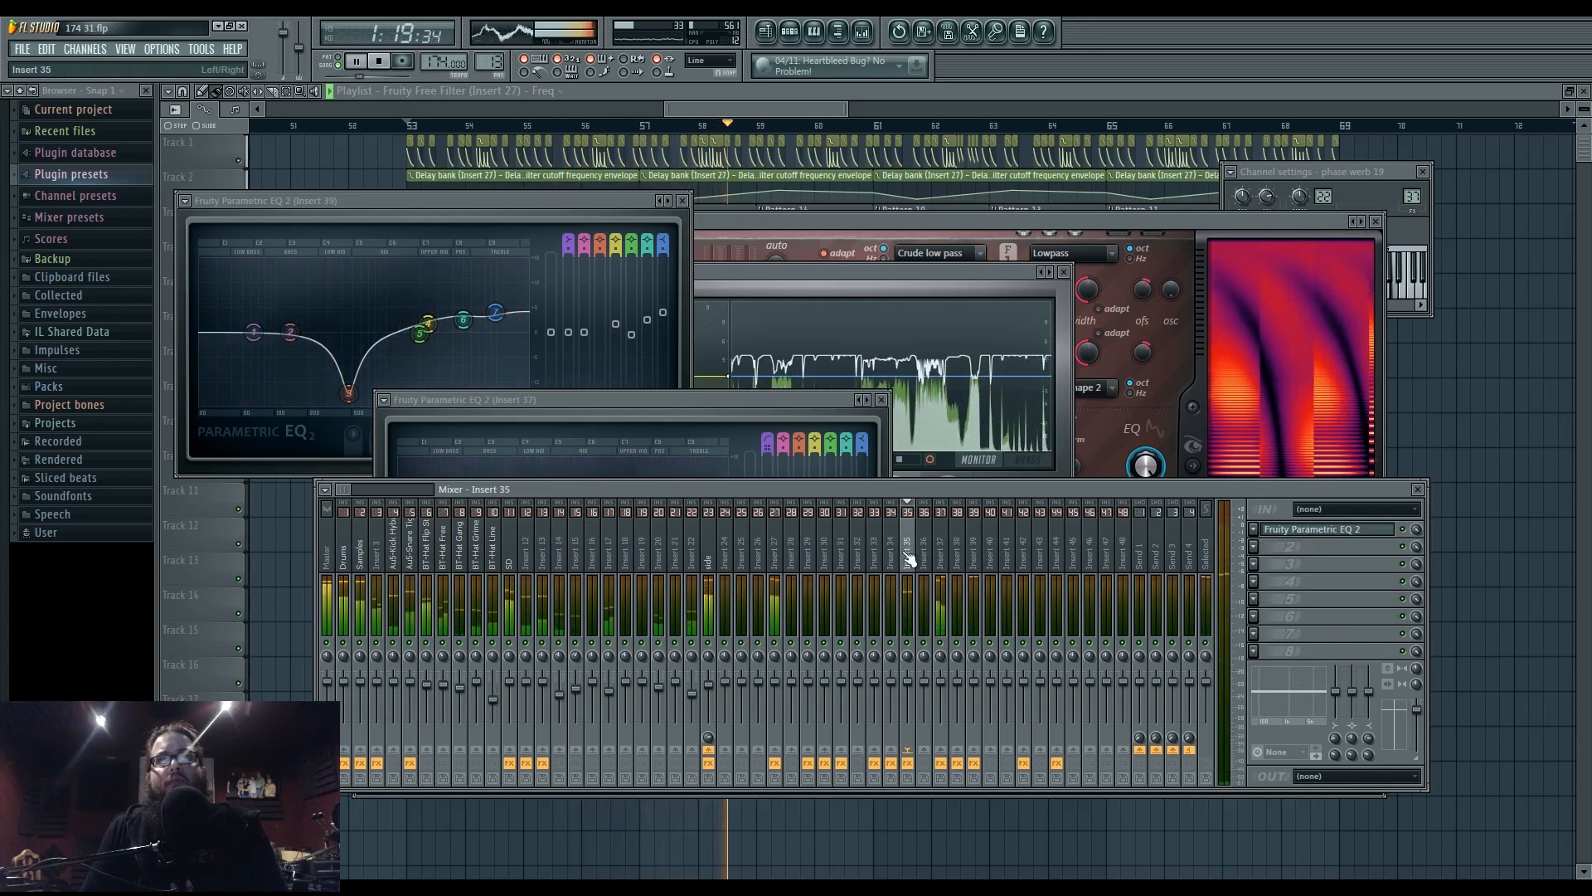
click(964, 557)
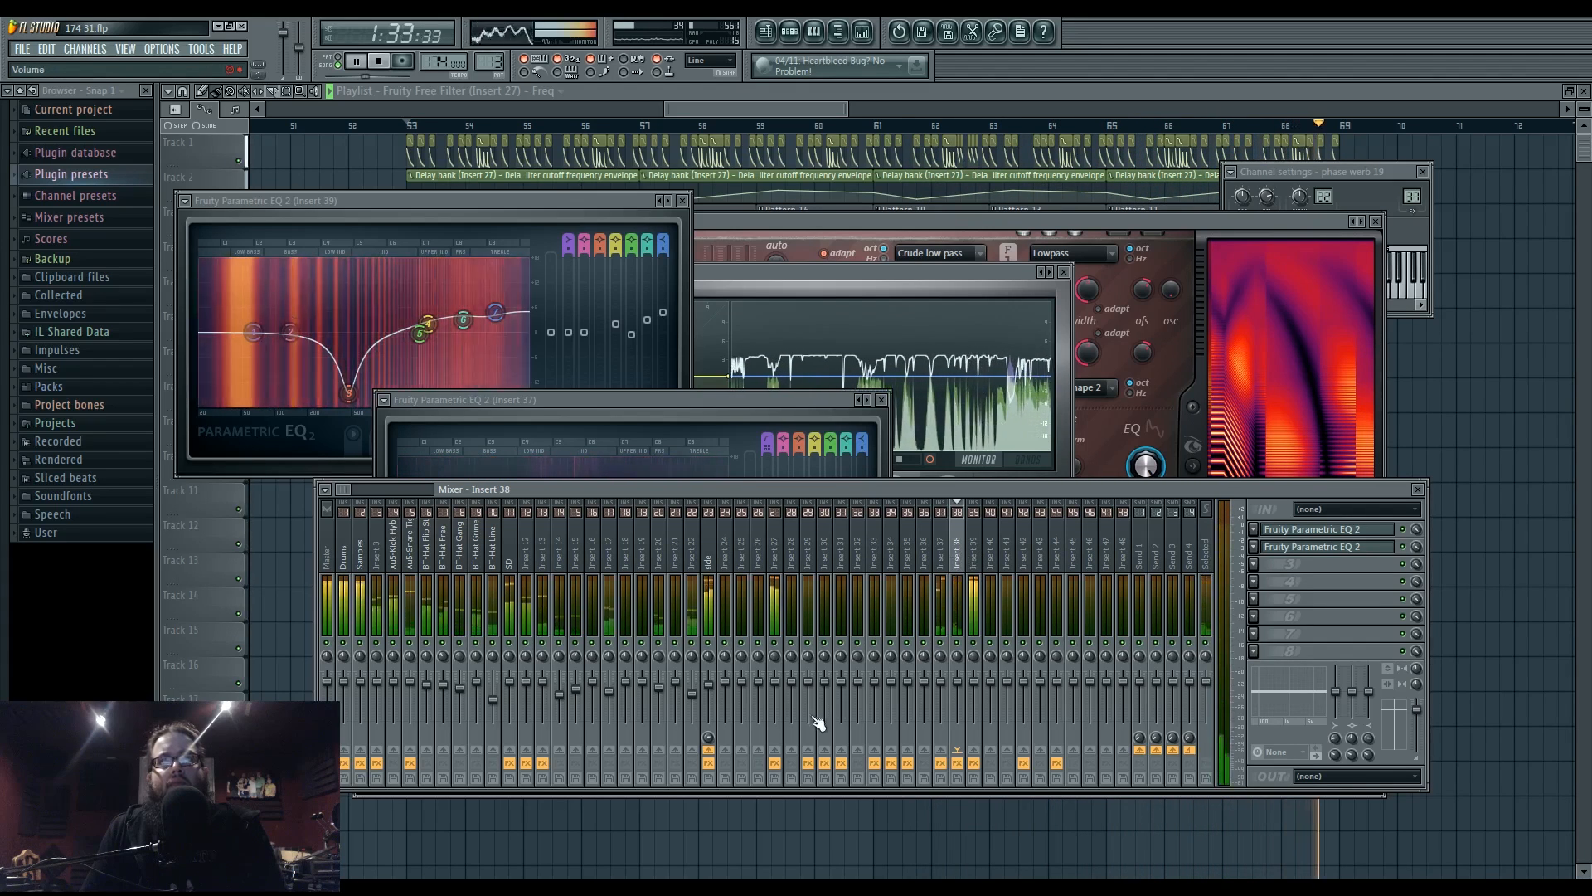
key(space)
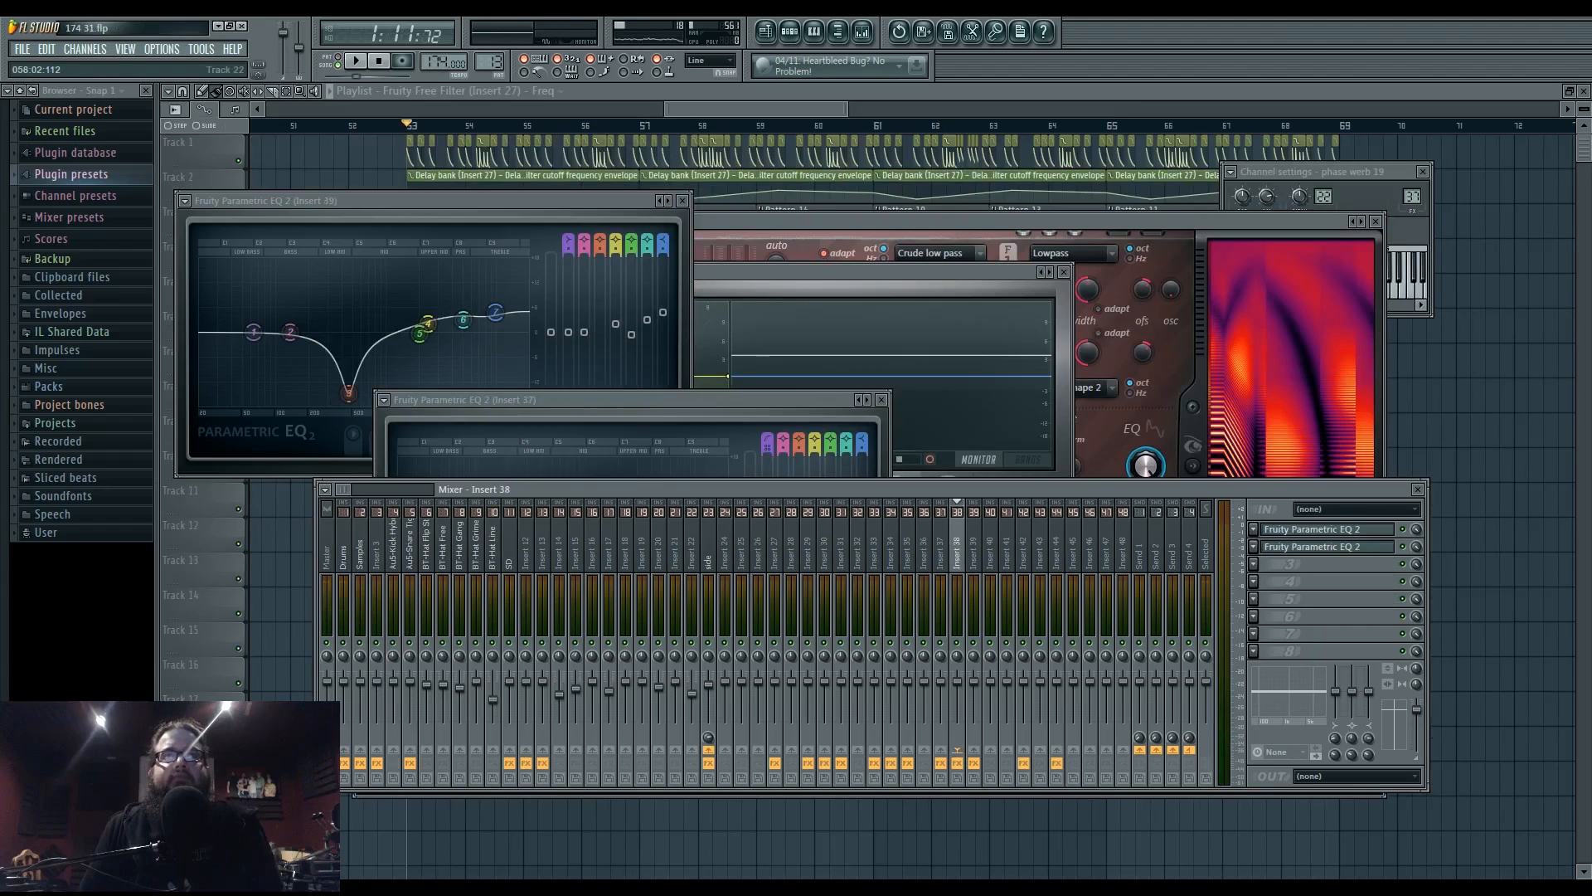
- After starting a chat message, open Pattern 13's step sequencer and the Au5-Snare Tight 15 channel settings
key(alt+Tab)
click(343, 628)
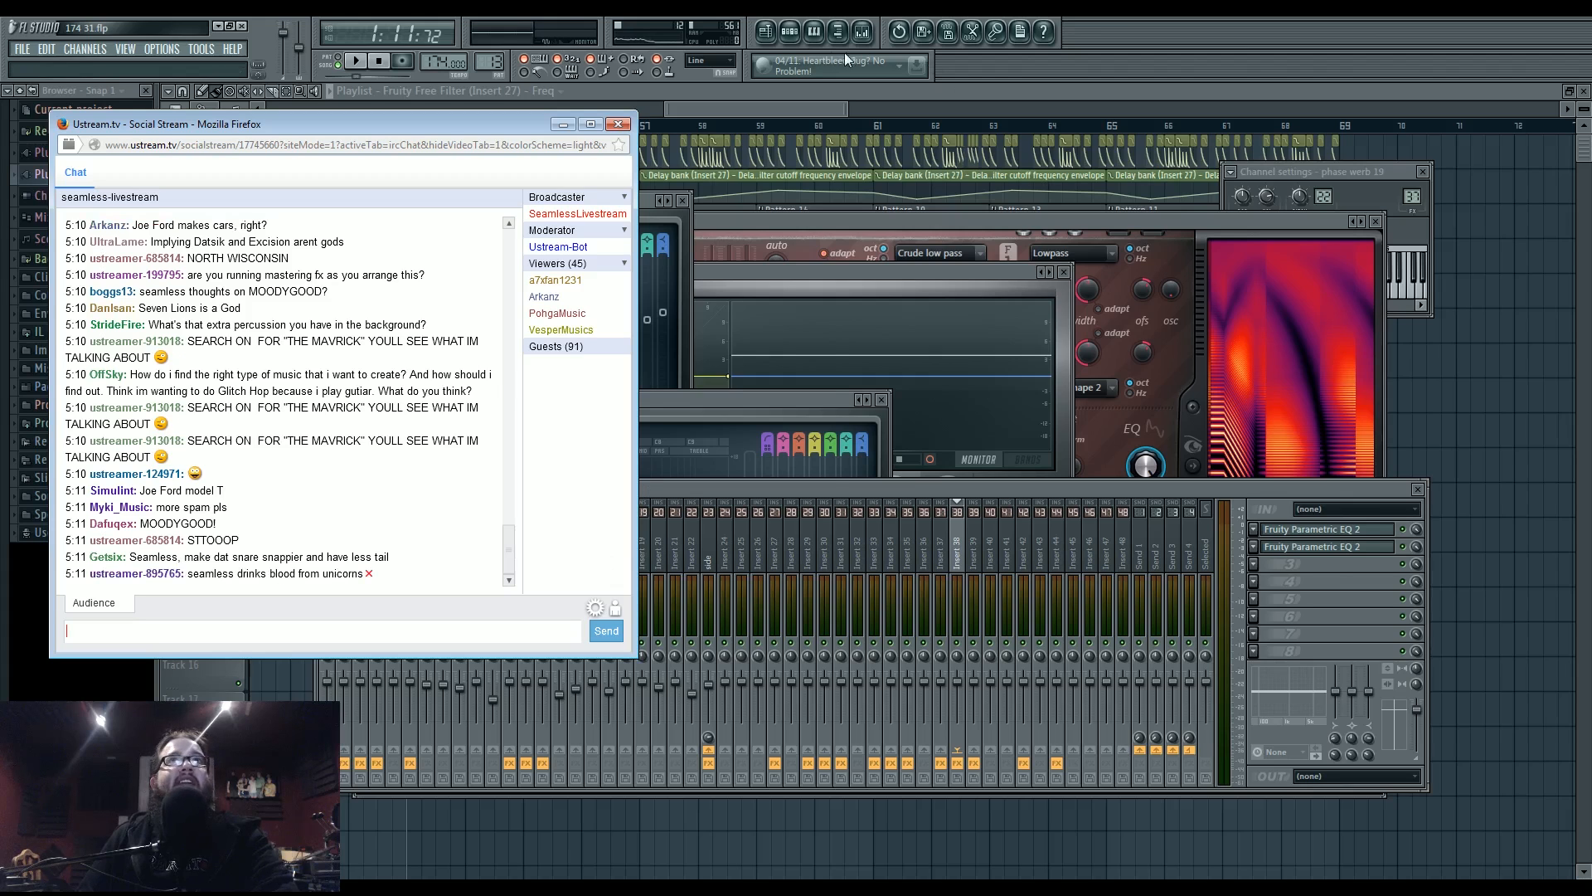
click(792, 35)
click(560, 446)
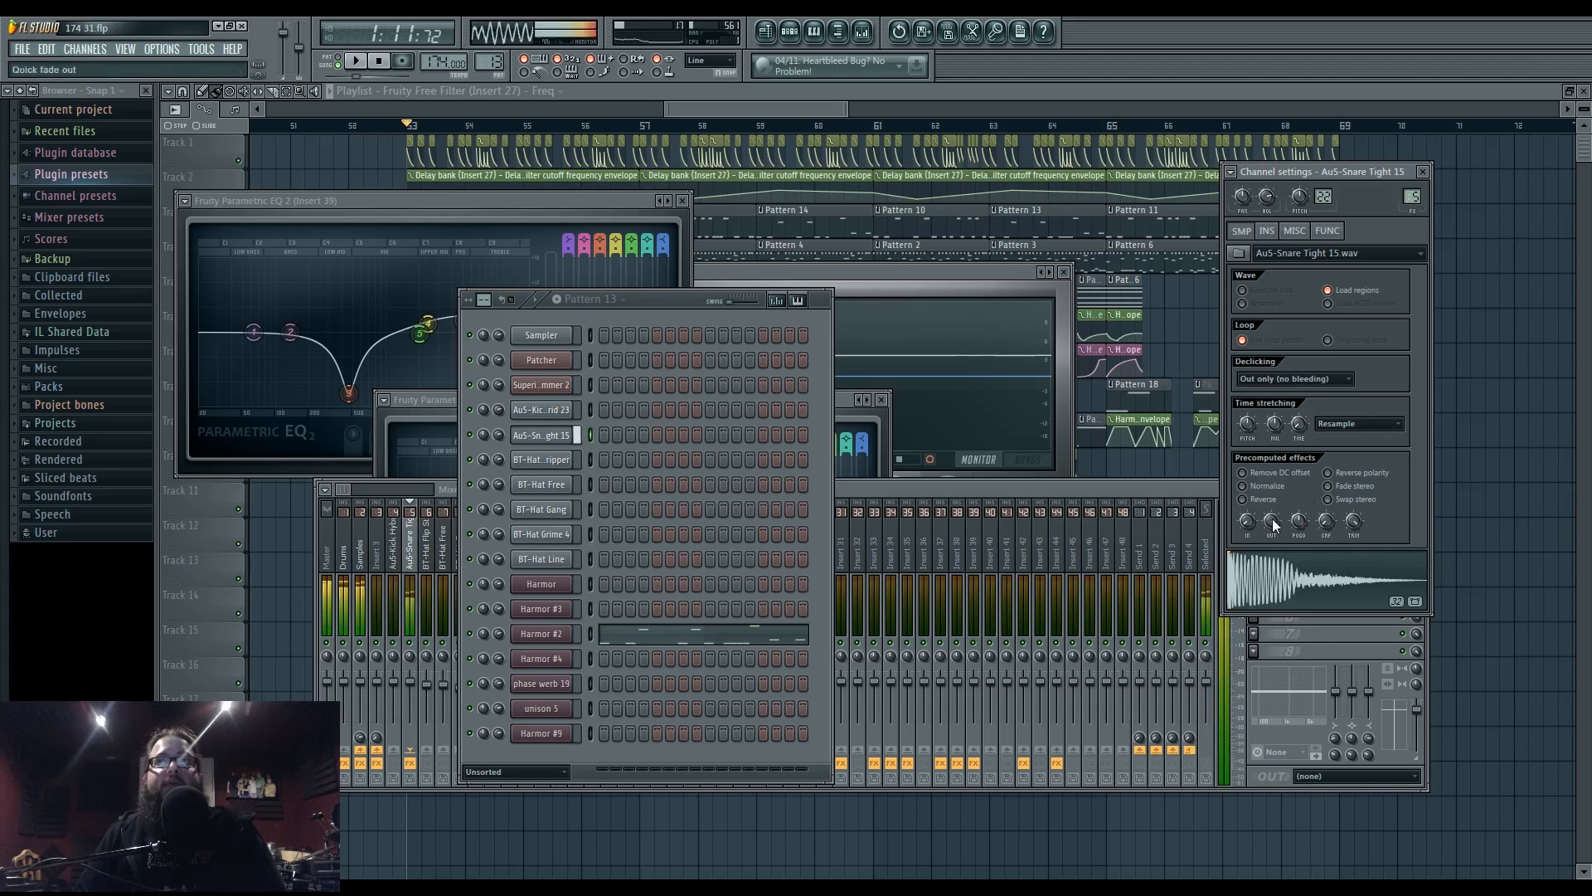
- Play the song briefly with the mixer raised, stop back at bar 53, and switch to the Ustream chat
key(space)
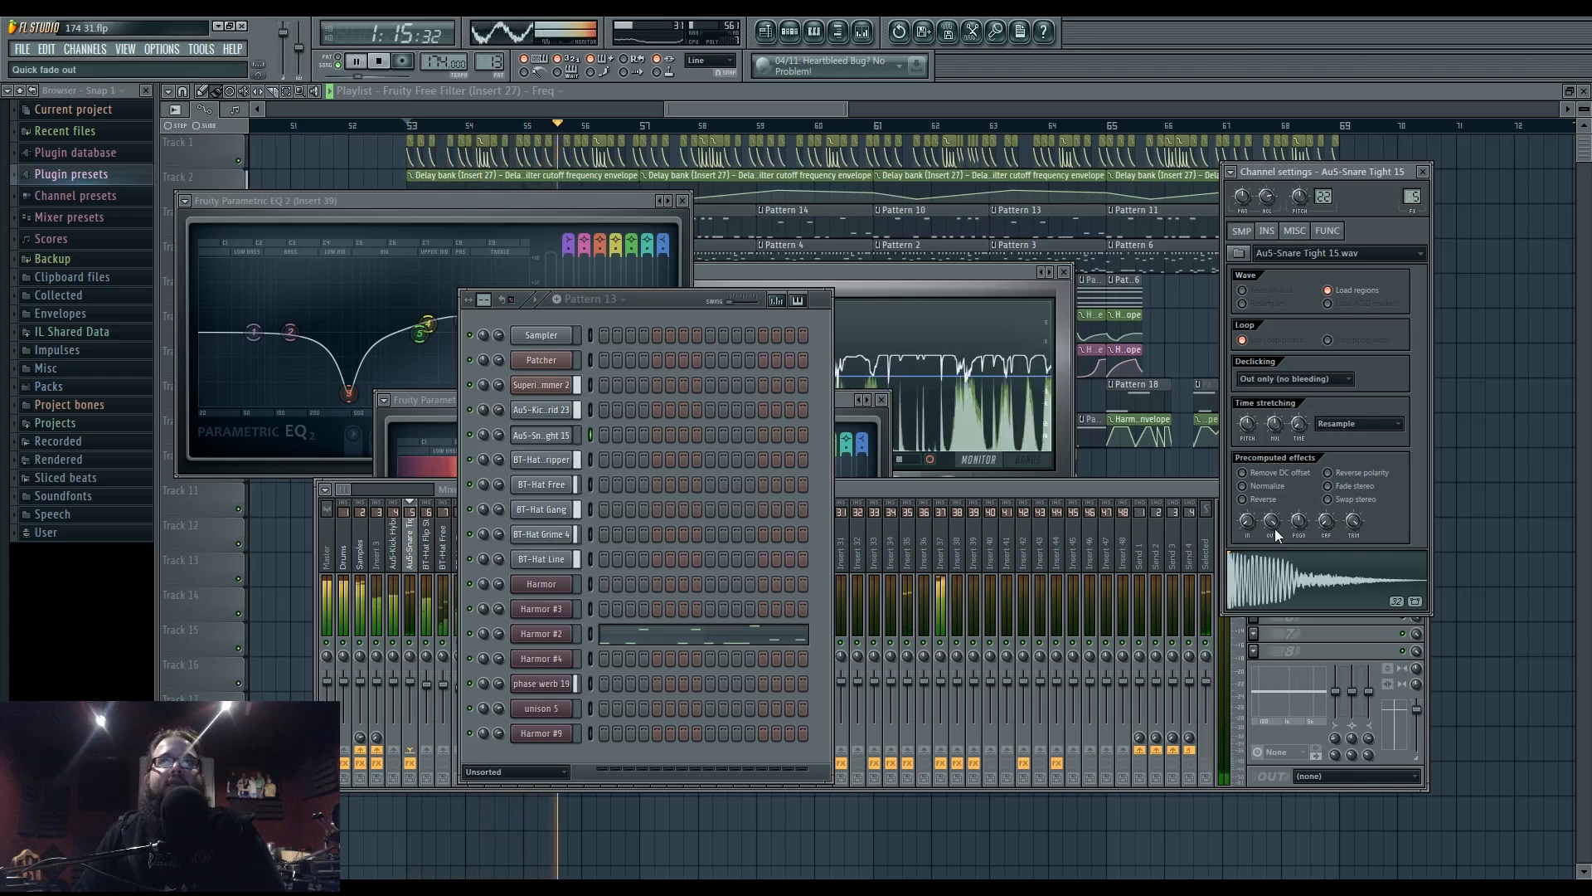
click(1083, 486)
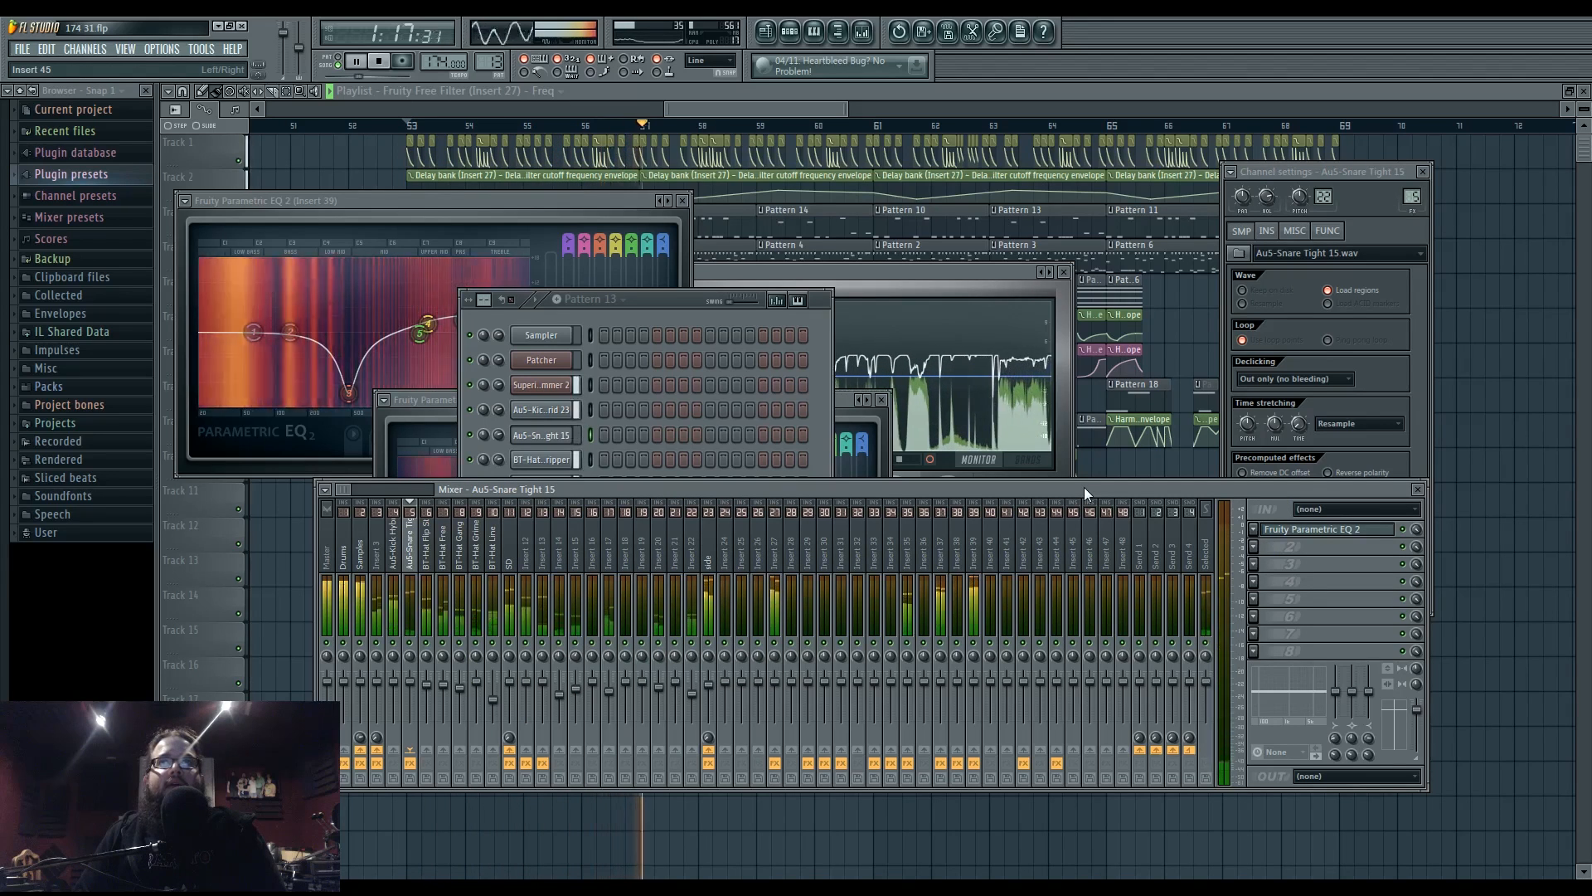
key(space)
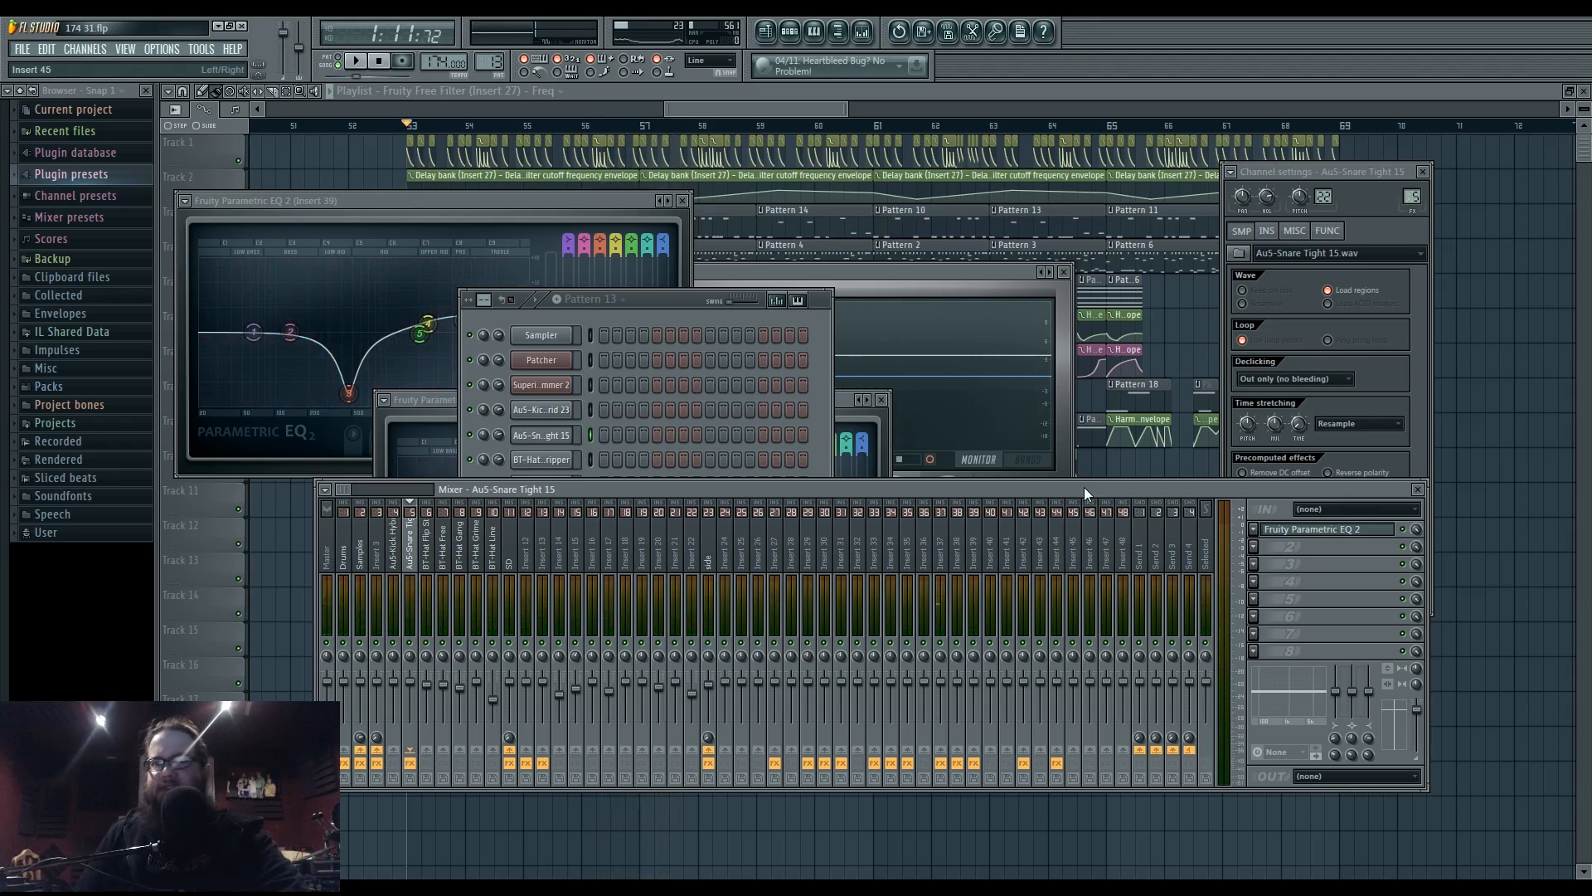
key(alt+Tab)
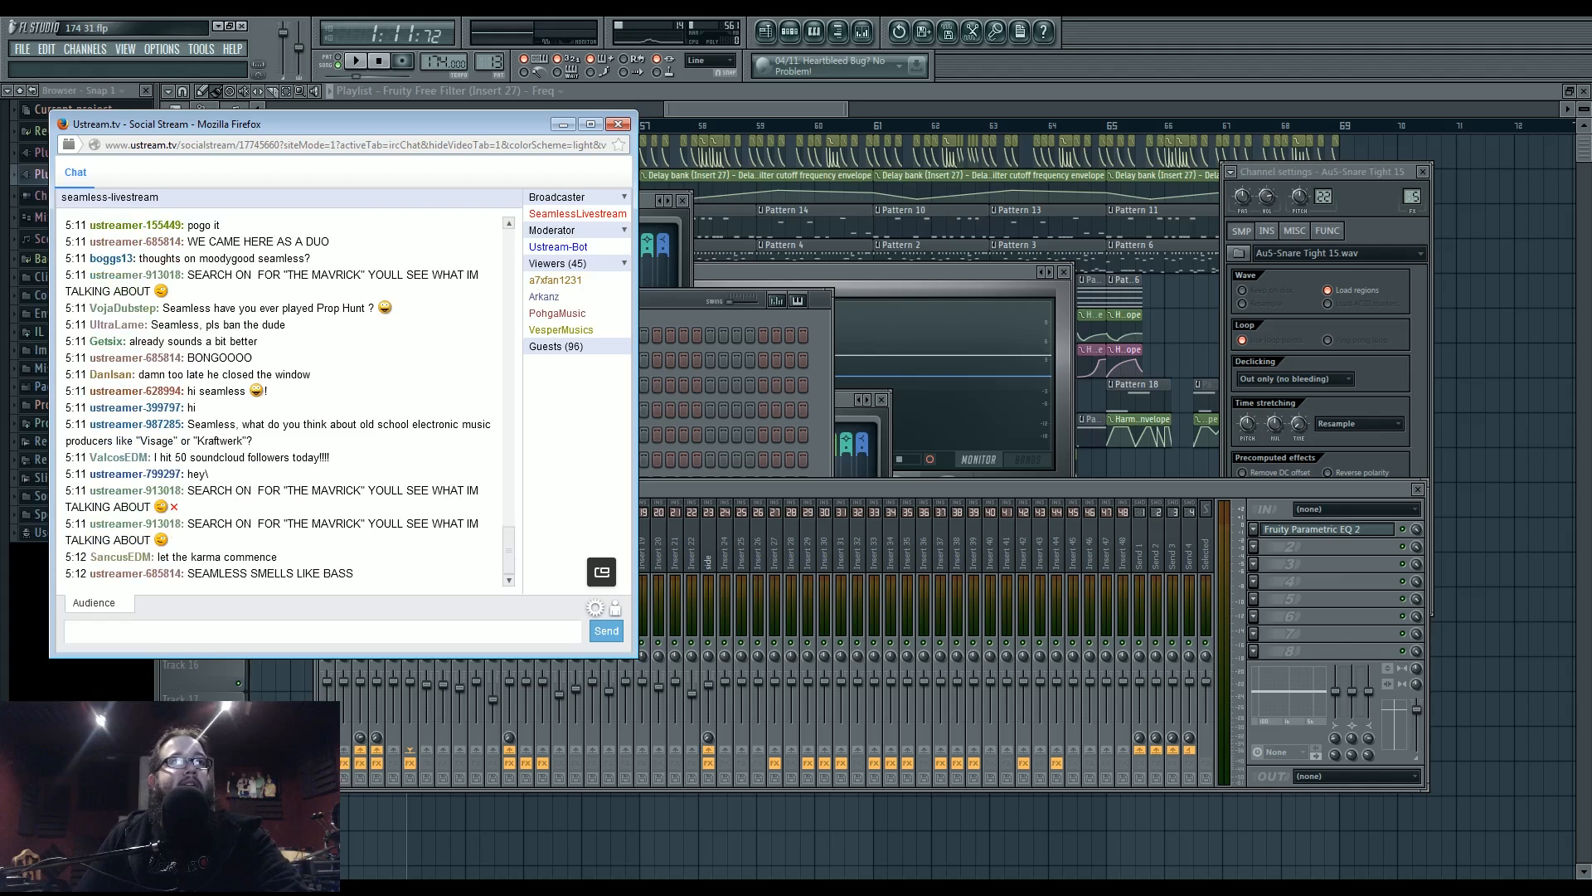
- Time out one chat user, kick another, and minimize the Ustream chat window
click(147, 495)
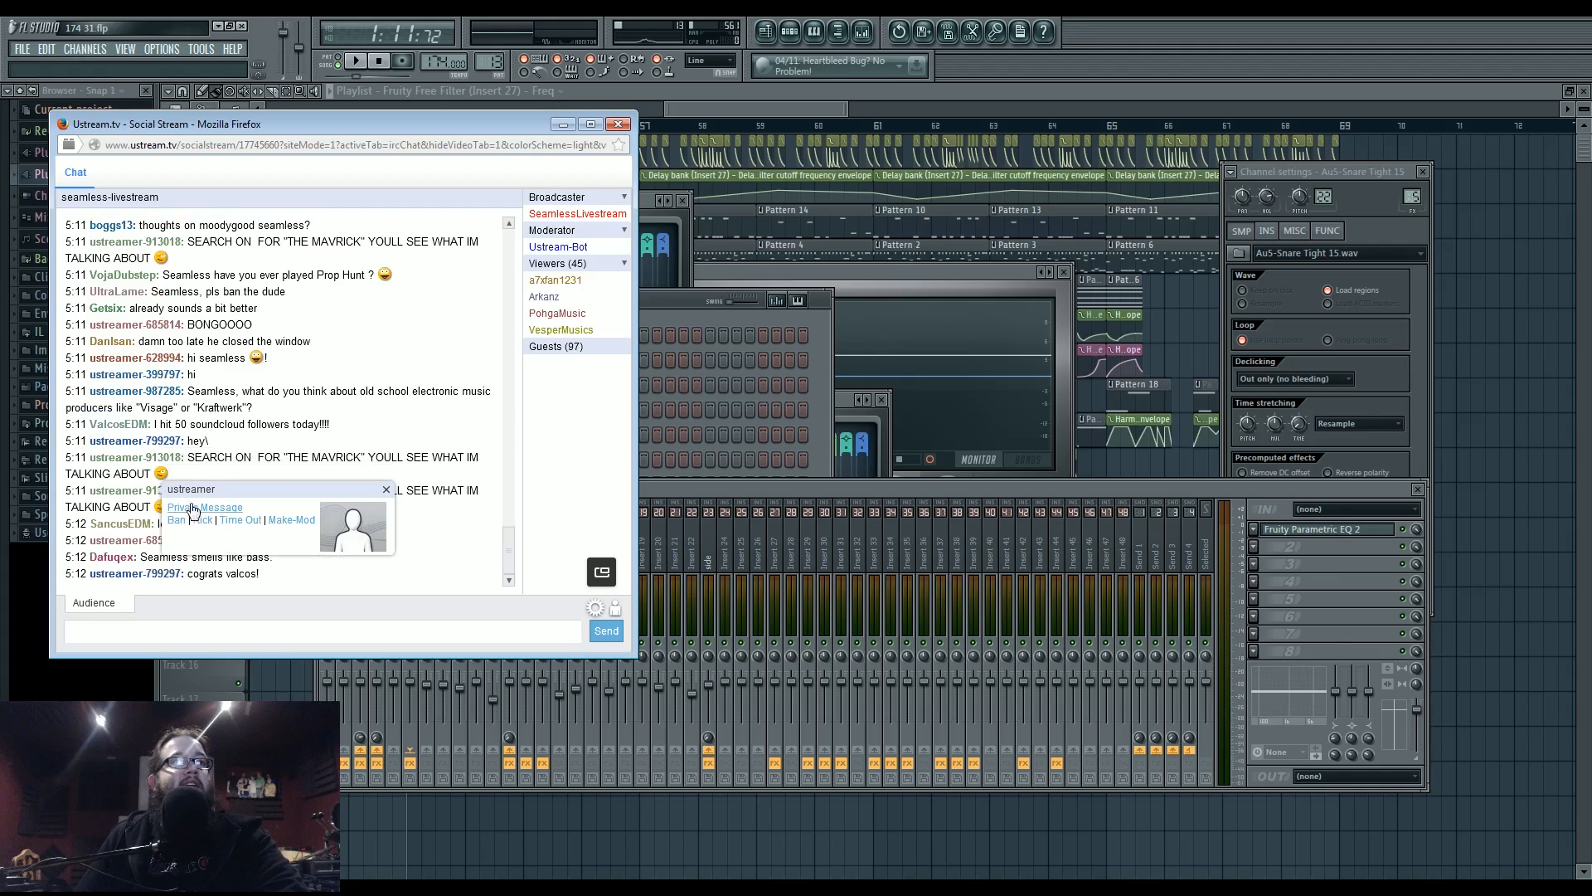
click(240, 523)
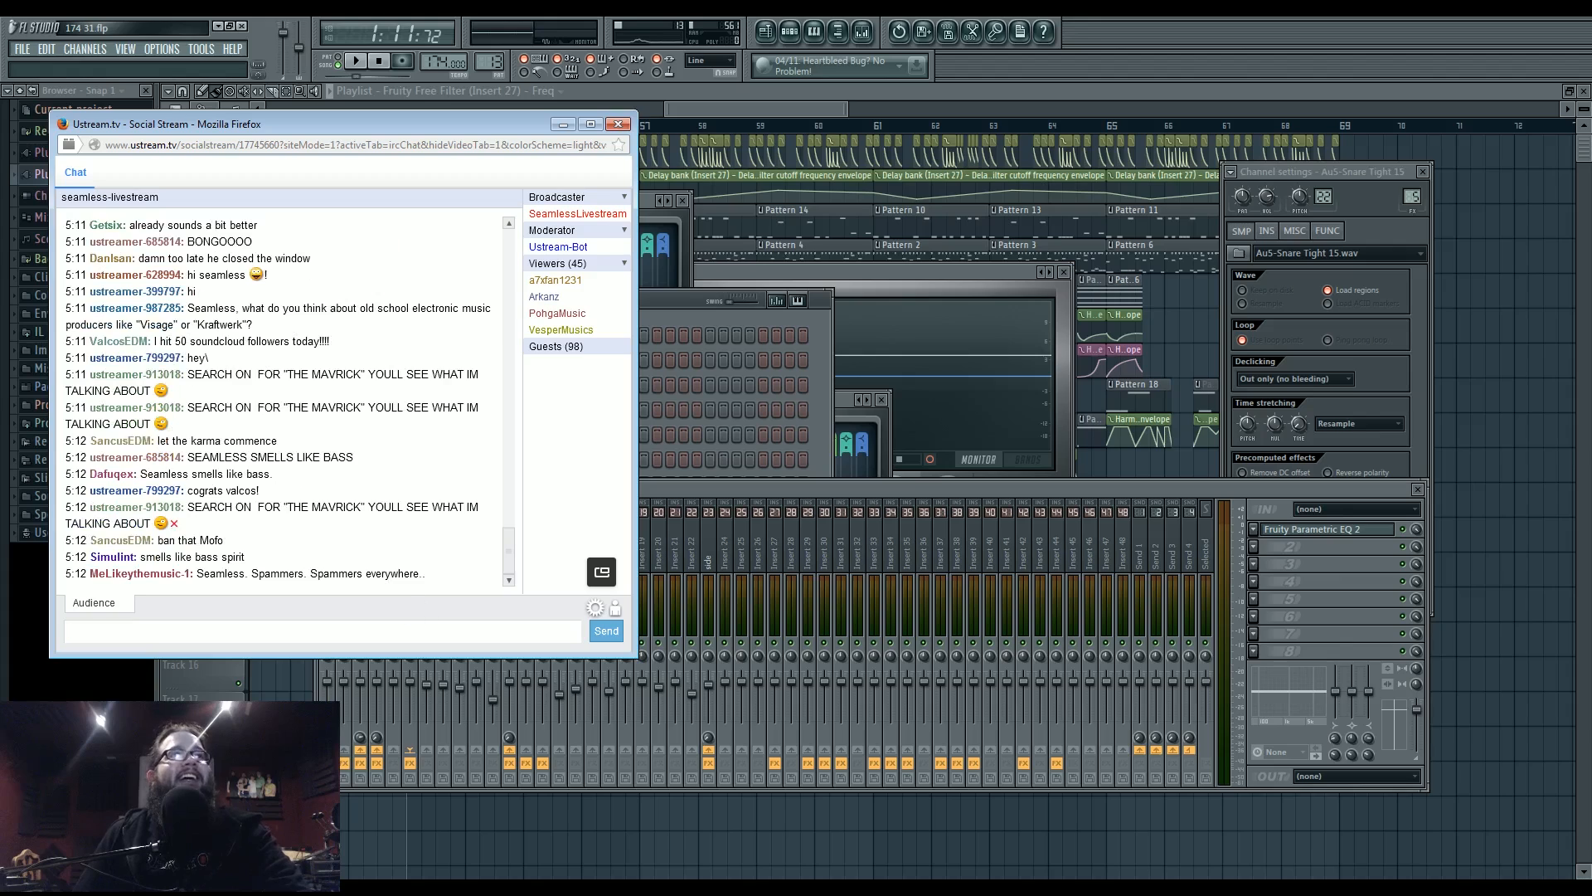
click(161, 494)
click(221, 520)
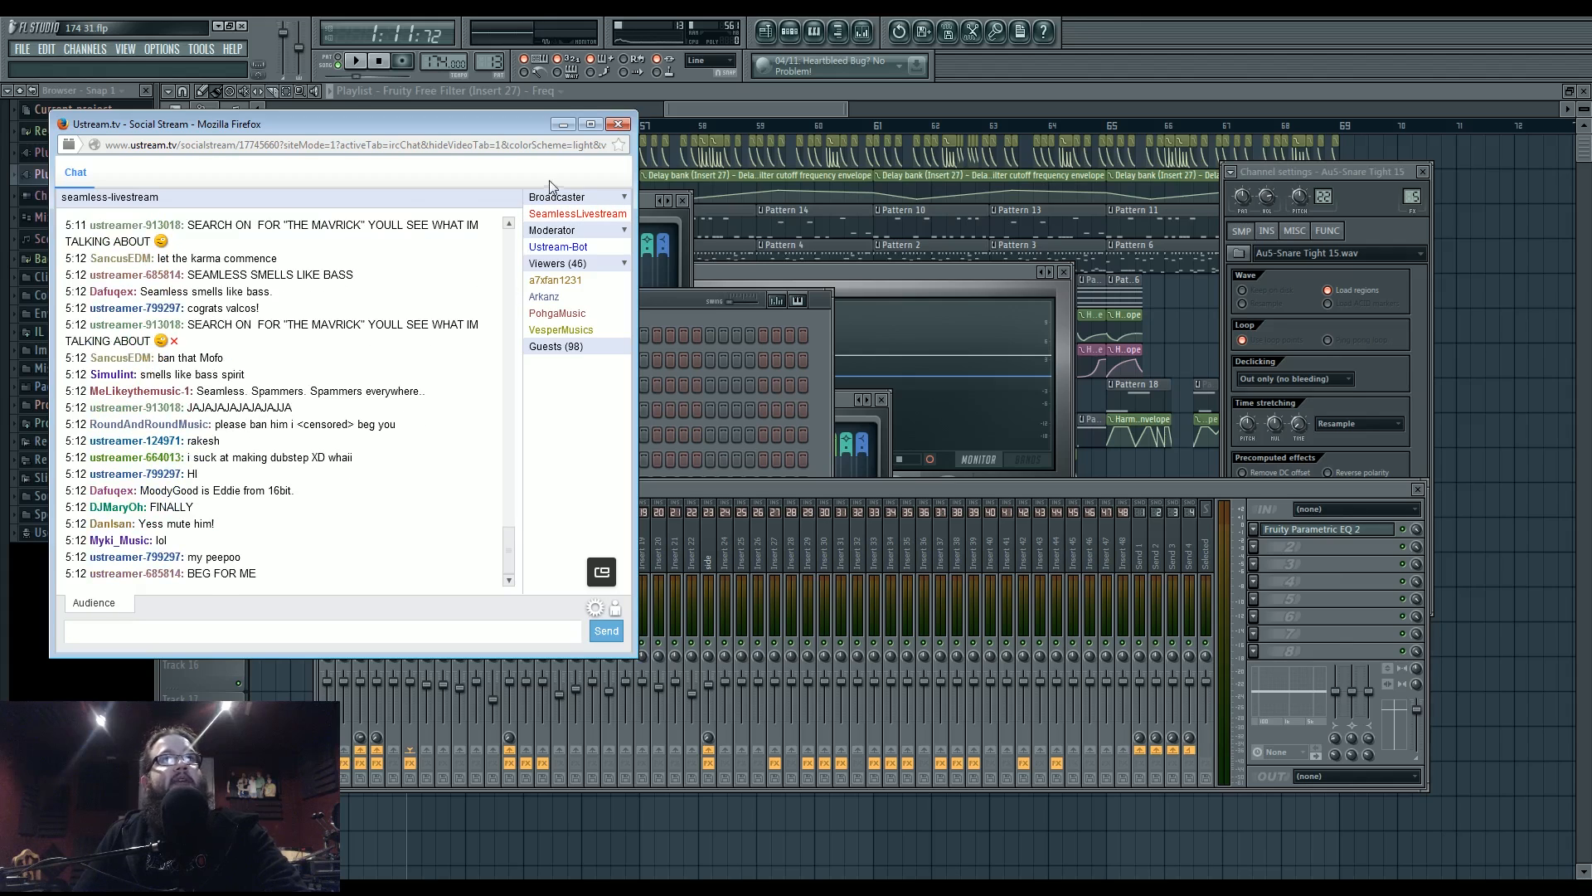
click(563, 124)
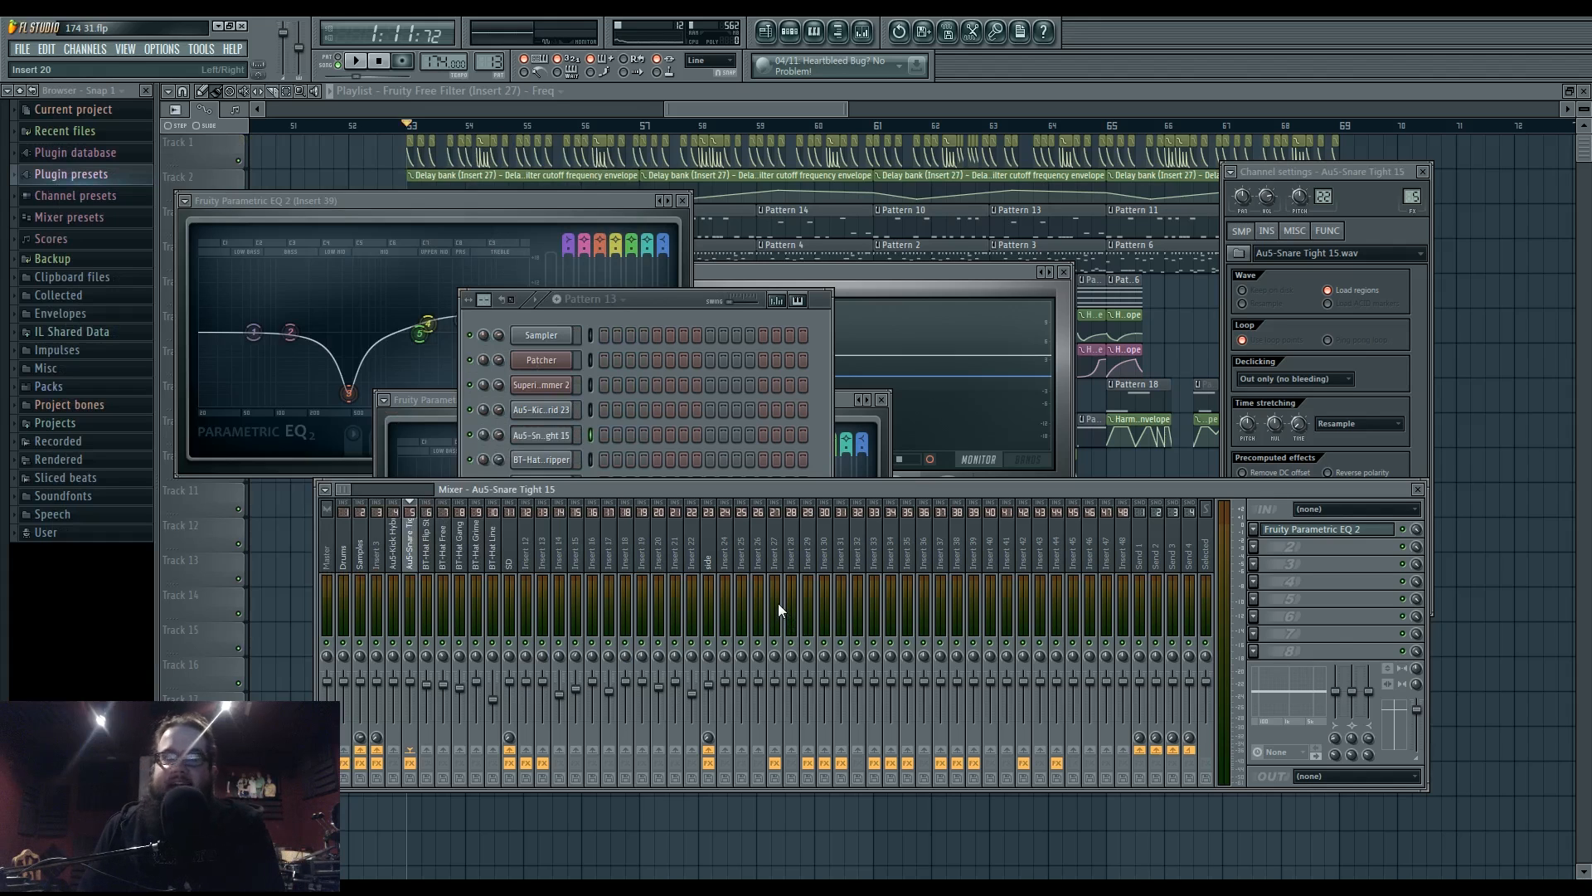
- Close all floating windows, pan the playlist, replay from bar 53, and bring up the Mixer with F9
key(F12)
drag(690, 612, 789, 671)
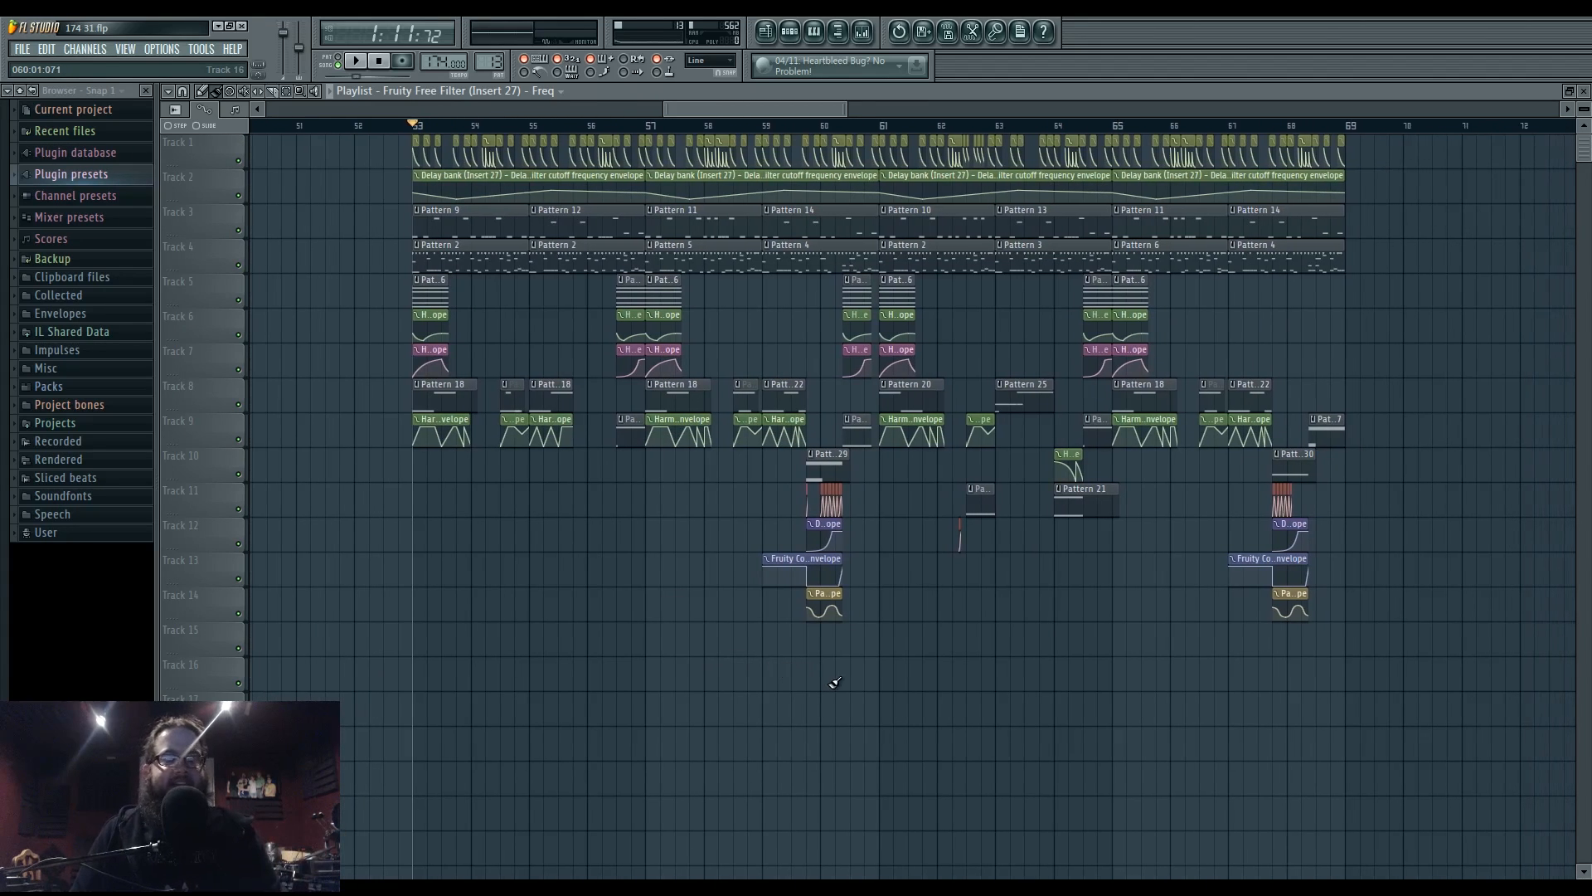
key(space)
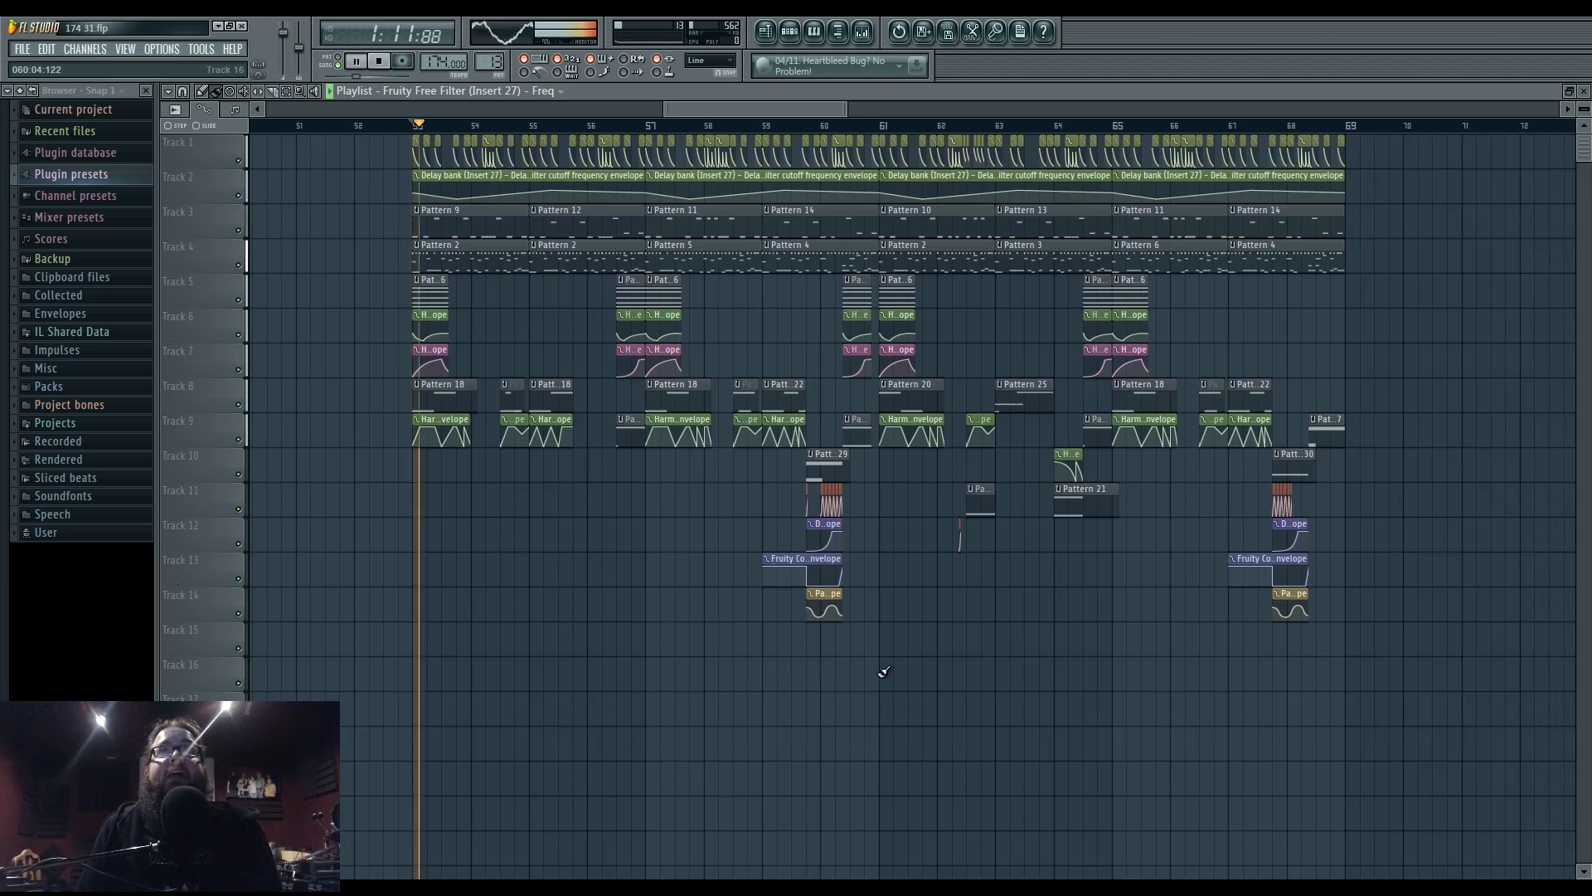
key(space)
key(space)
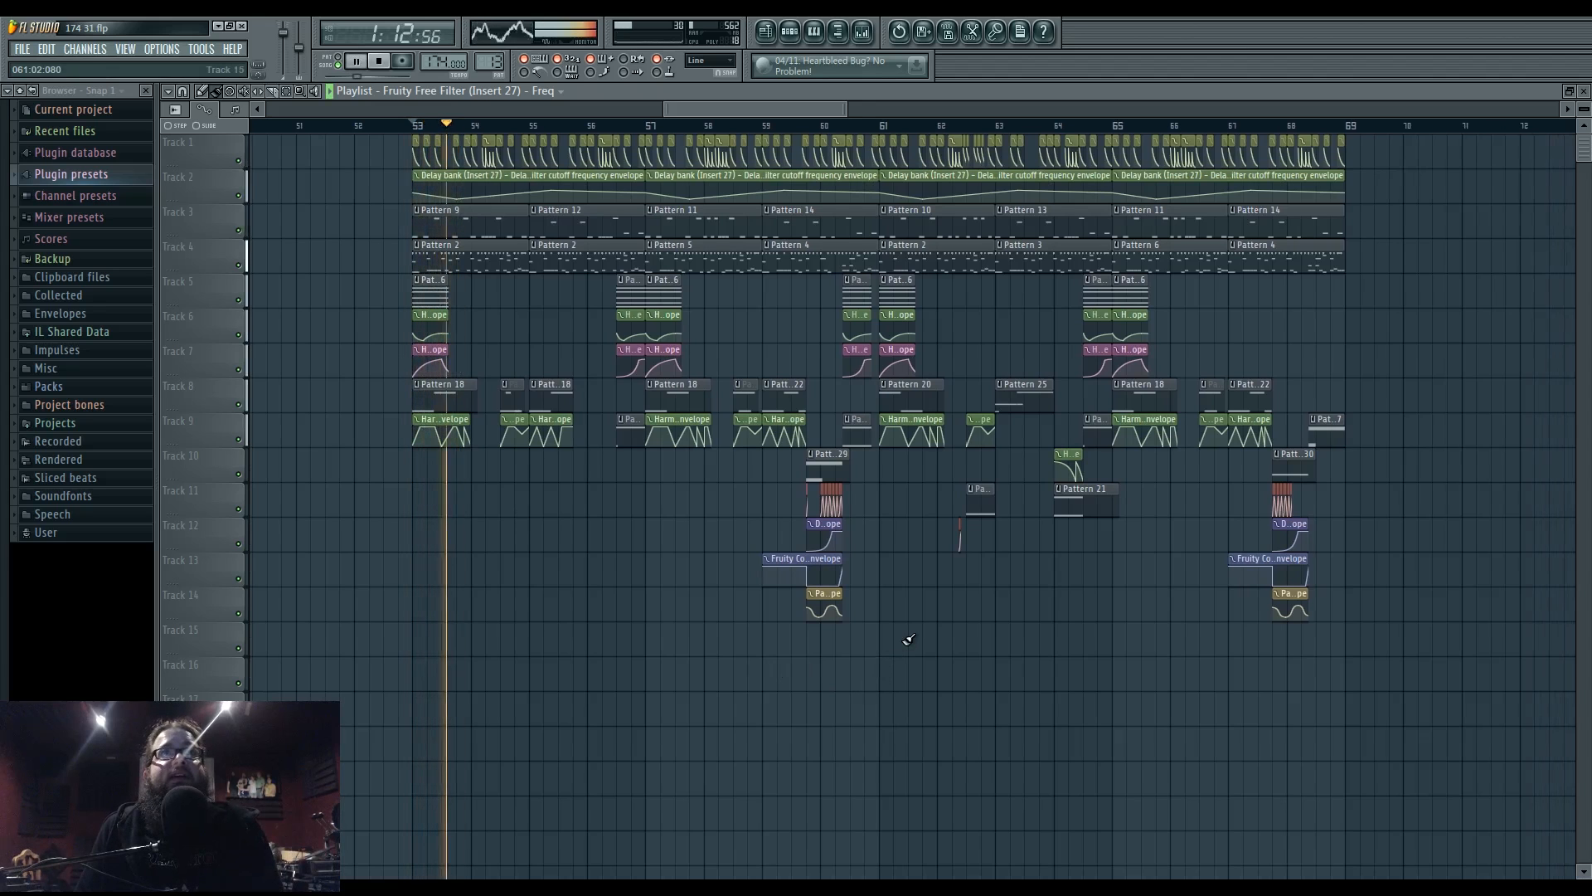
key(F9)
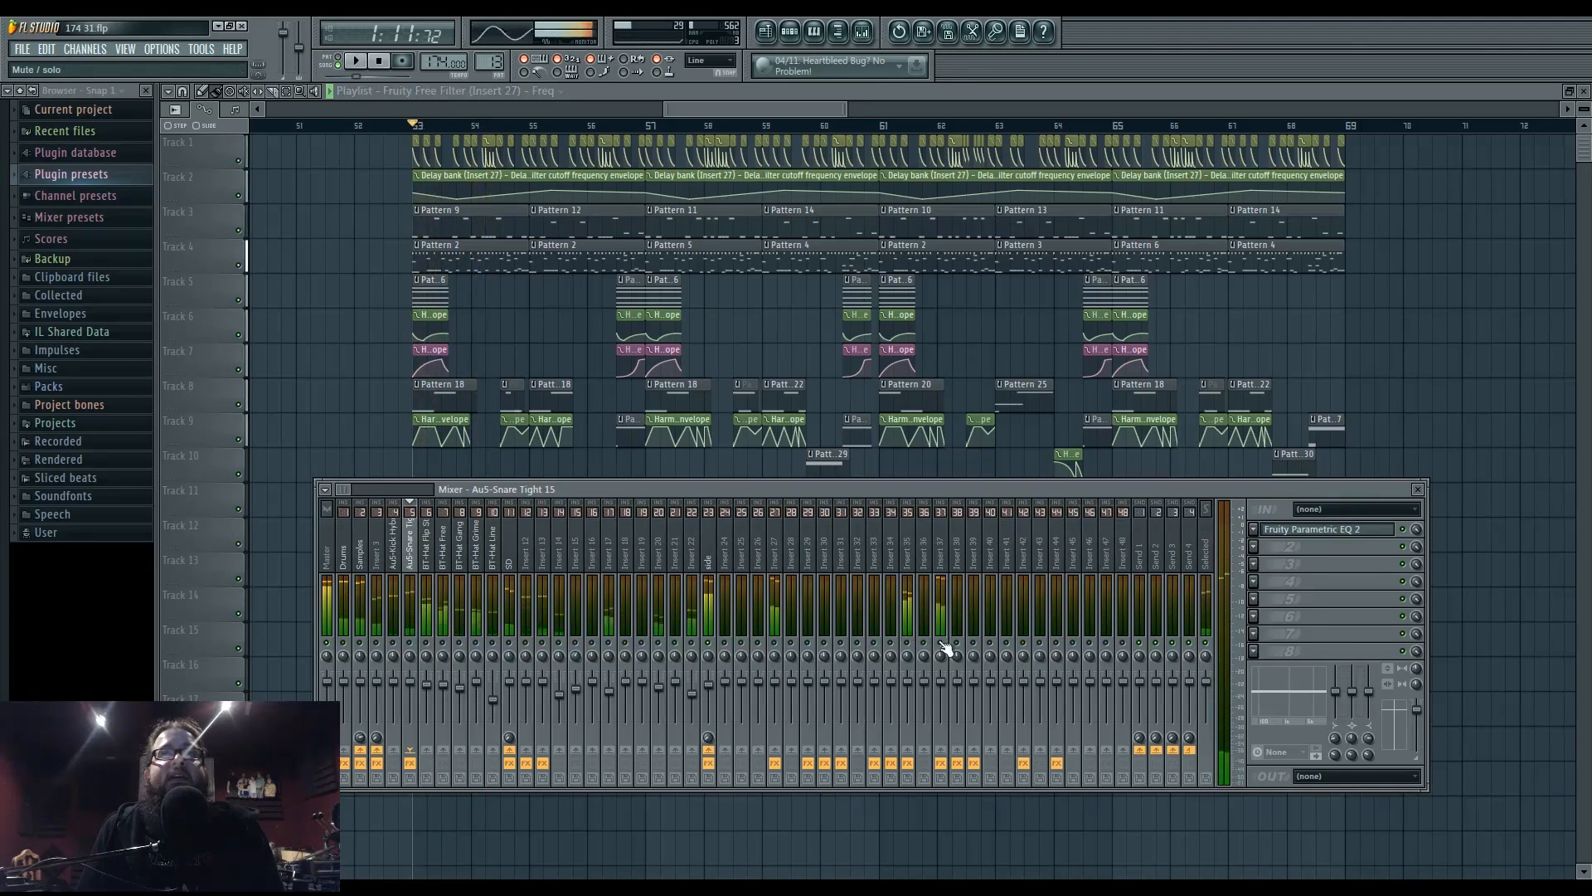
- Open Insert 37's Fruity Chorus, dropping its cross cutoff to 5786 Hz and shortening the delay
click(942, 543)
key(space)
click(1368, 549)
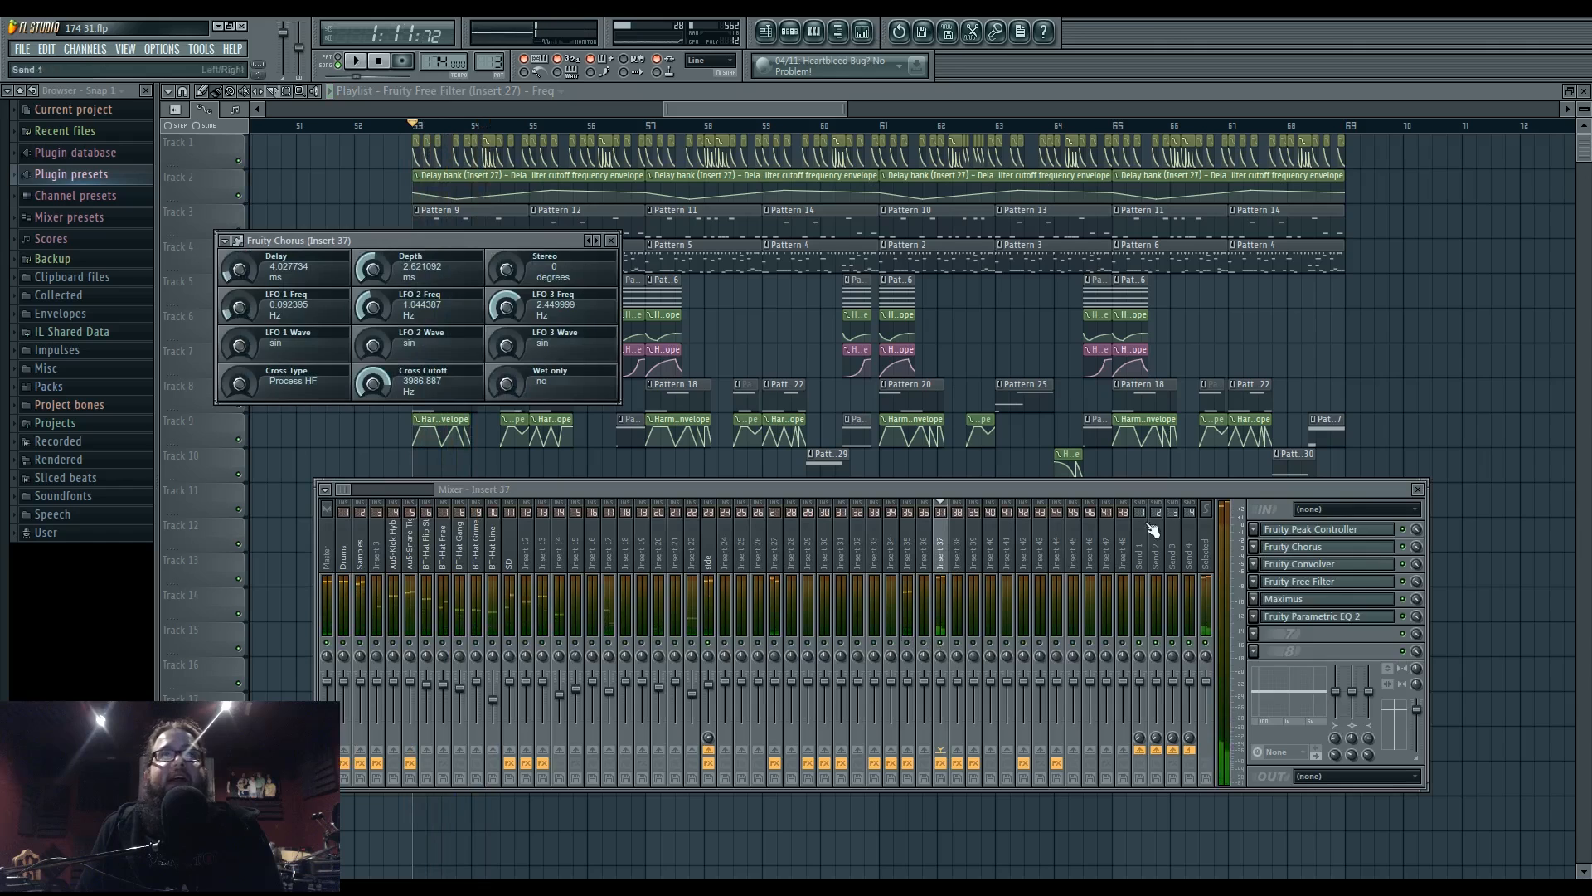
drag(368, 386, 370, 401)
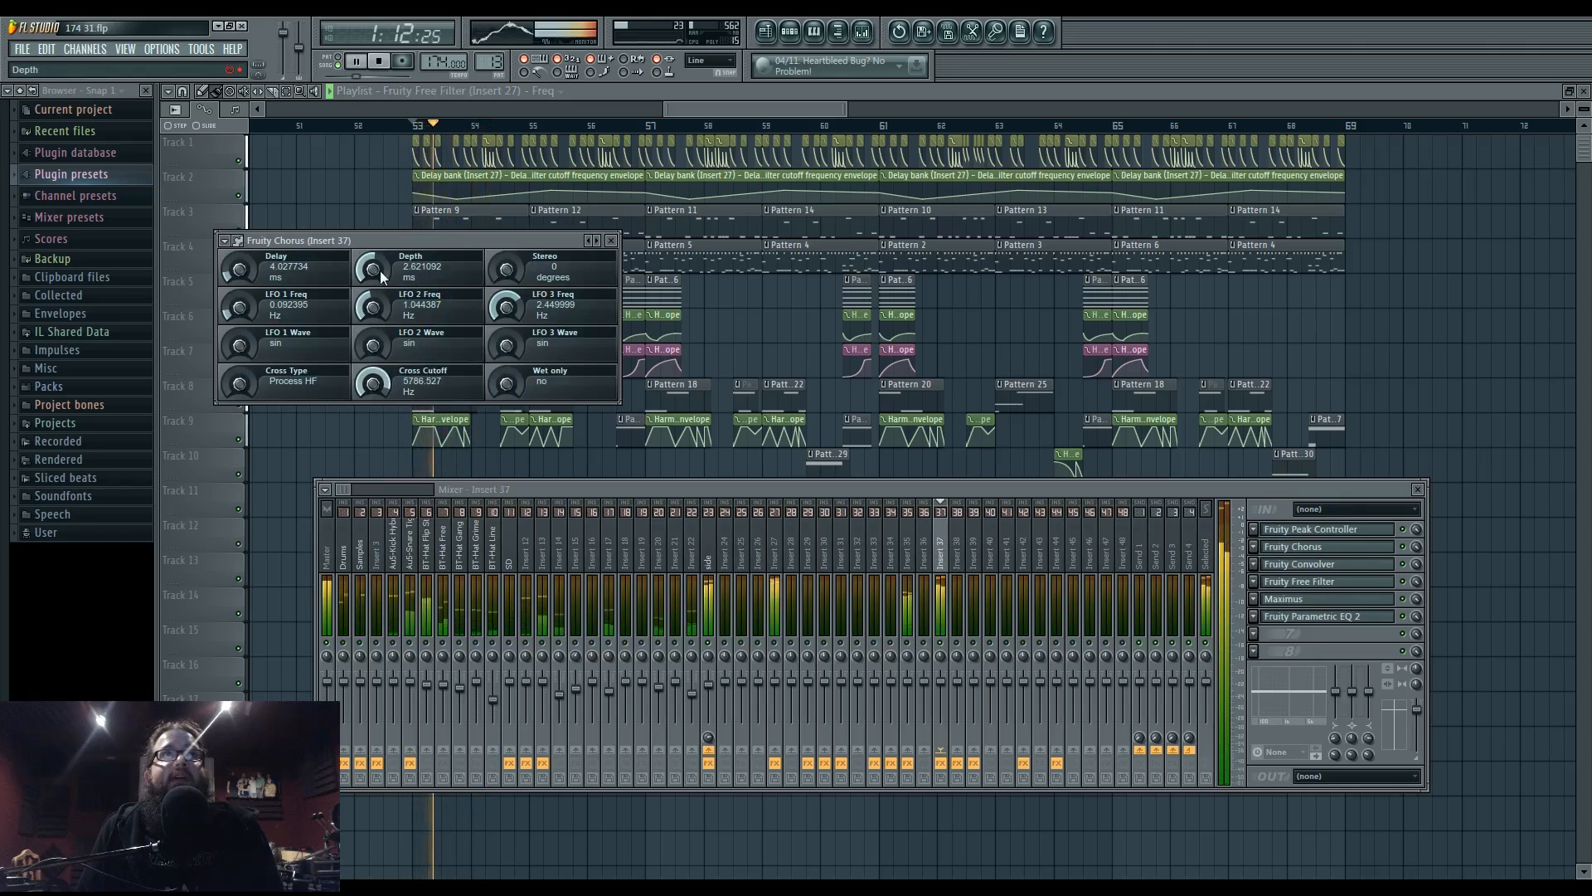
drag(374, 267, 374, 286)
key(space)
key(space)
- Dial in about 2.04 ms delay, 2.60 ms depth, 118° stereo and 6489 Hz cross cutoff while auditioning
key(space)
key(space)
drag(241, 267, 242, 258)
key(space)
key(space)
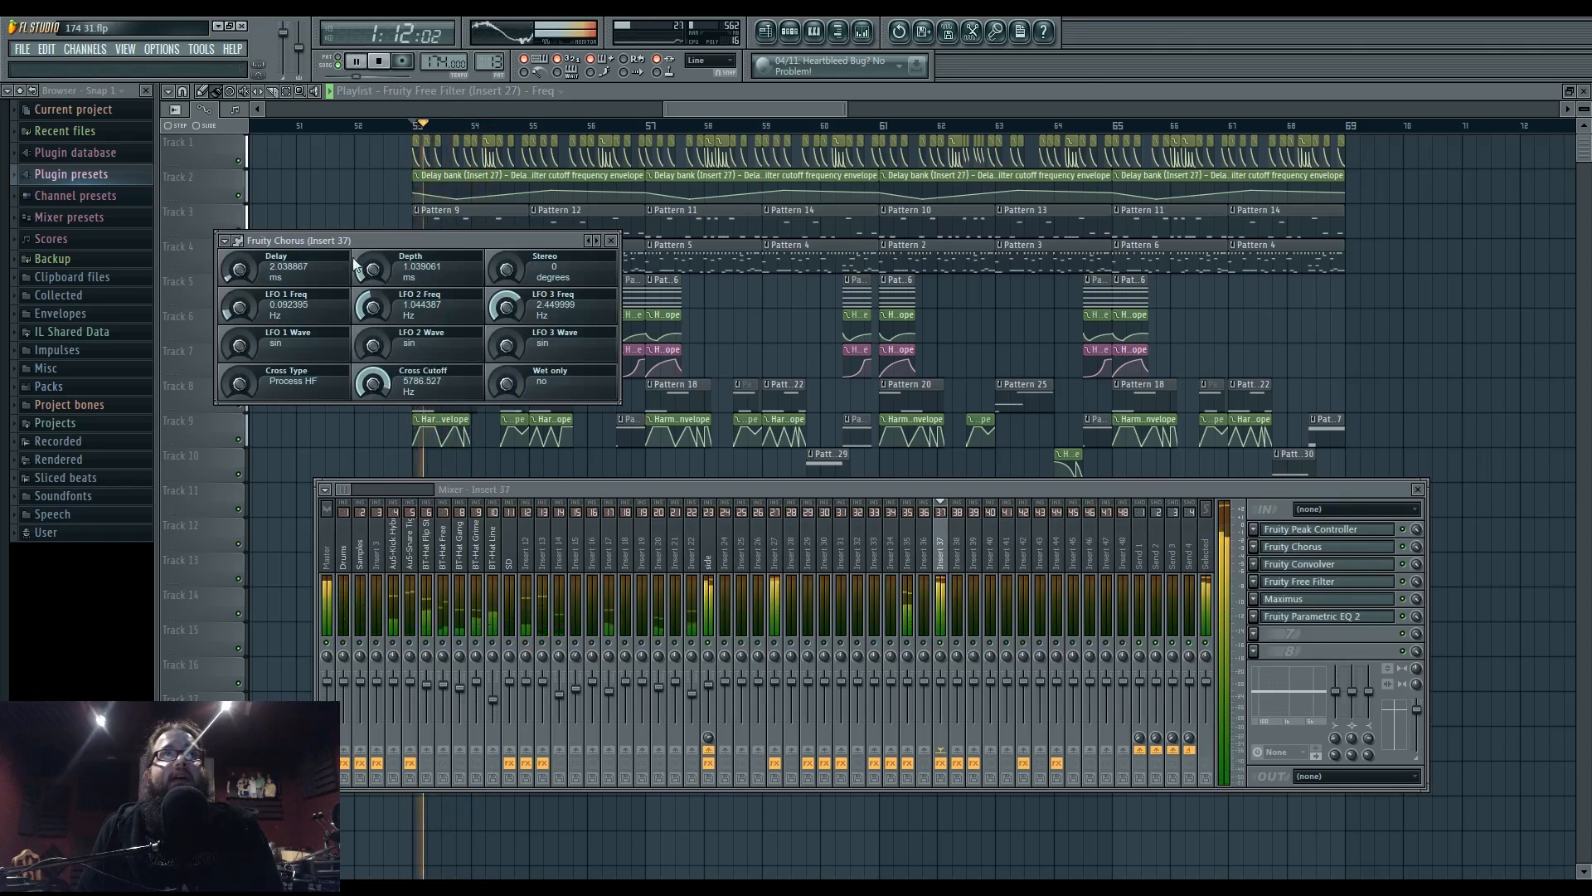
drag(374, 272, 374, 262)
key(space)
key(space)
drag(489, 272, 489, 252)
key(space)
key(space)
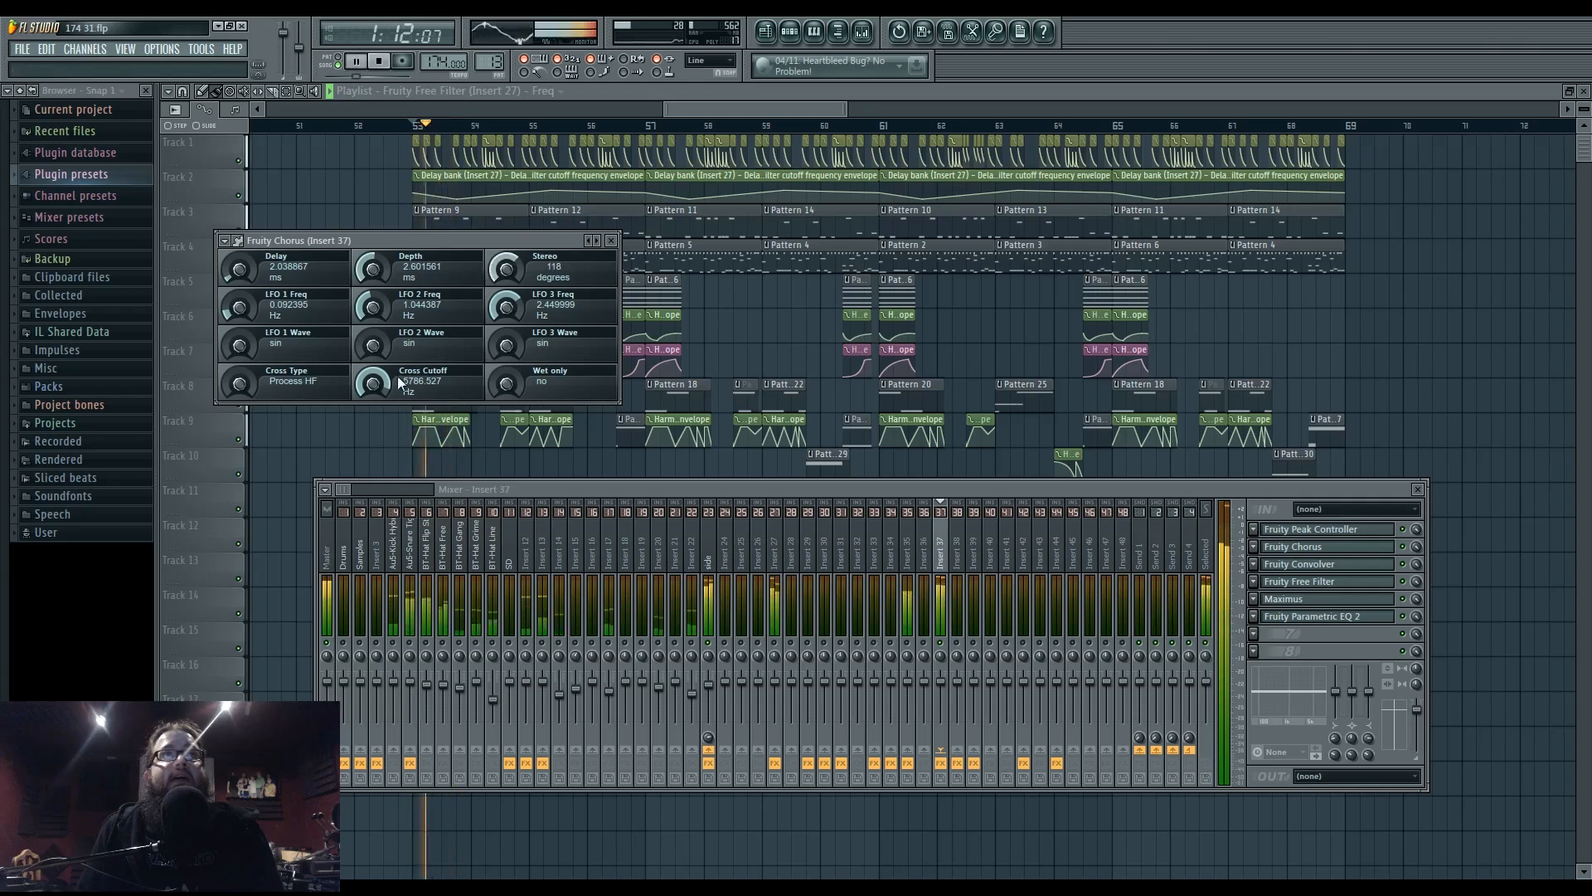
drag(382, 383, 381, 375)
key(space)
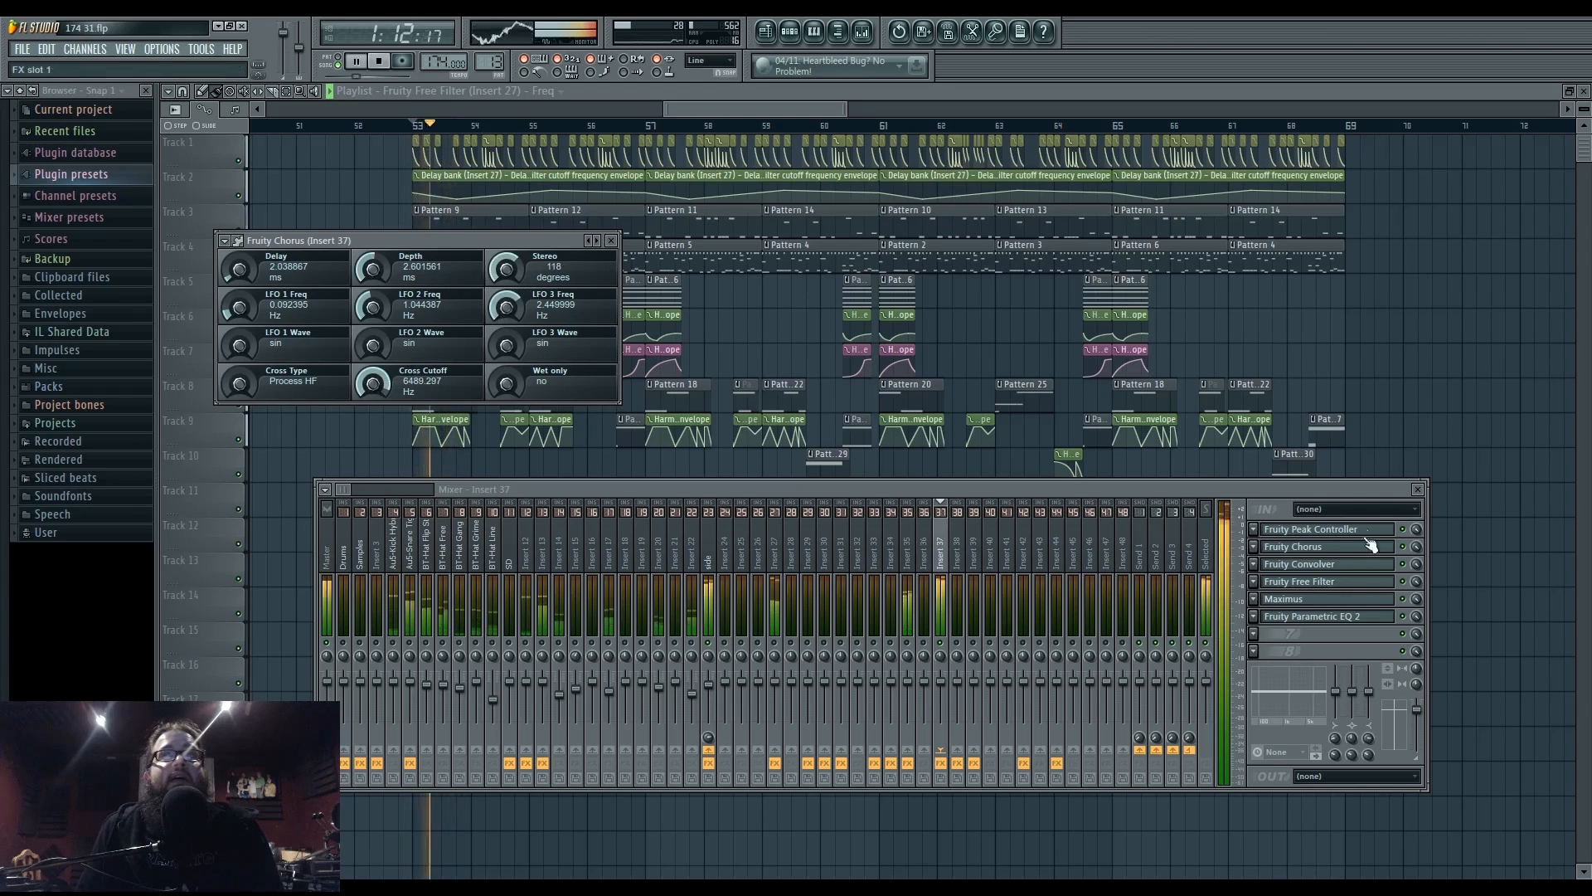
key(space)
key(space)
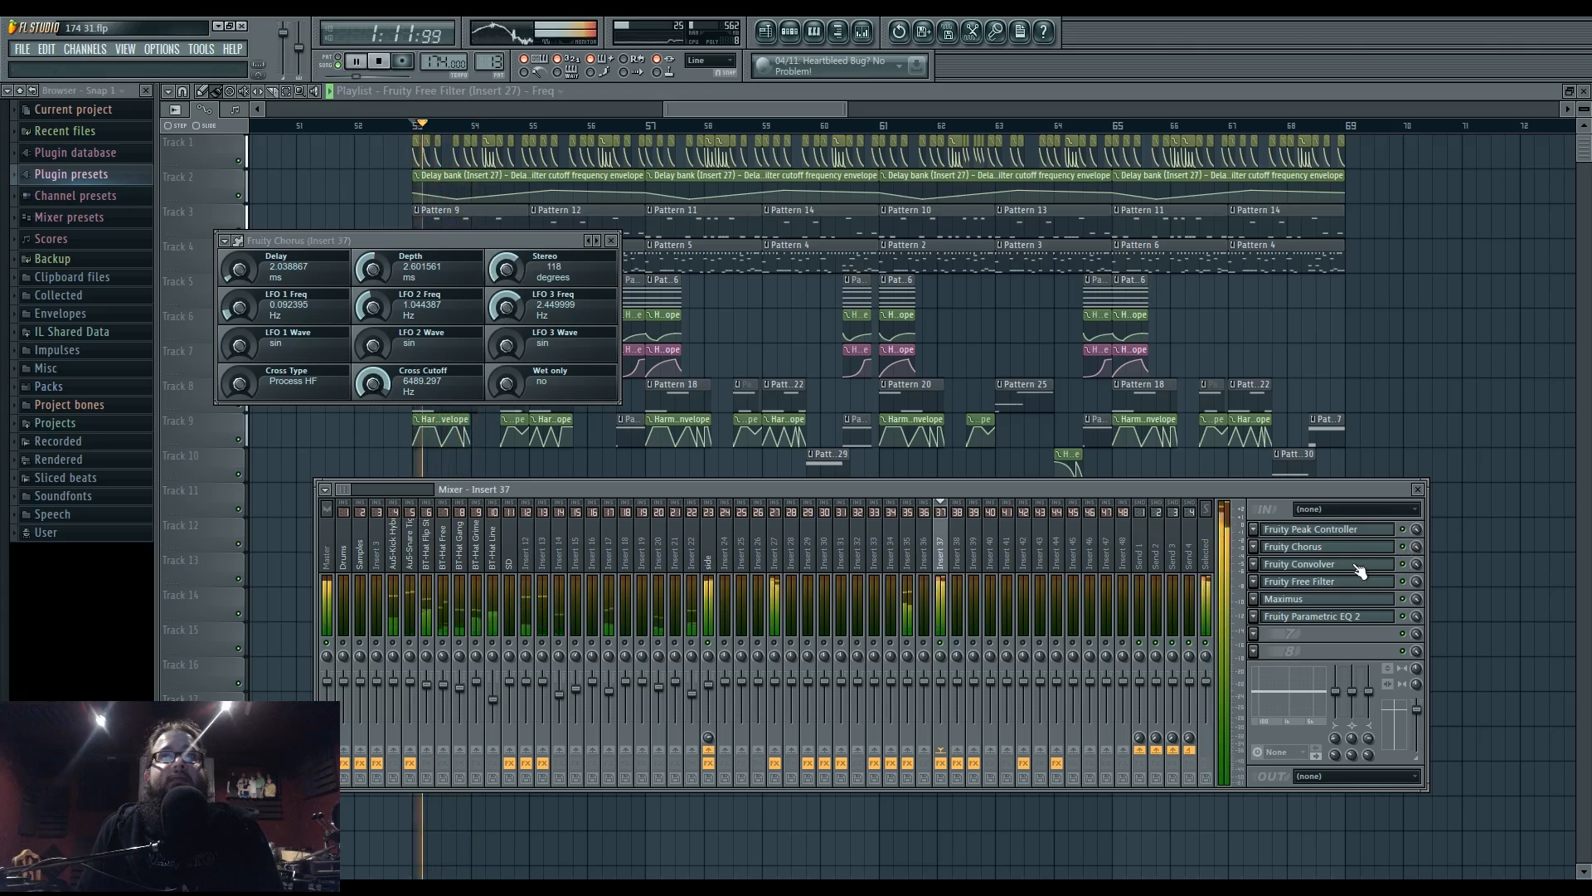
- Turn up the MID band release of the Maximus on the side insert
click(715, 568)
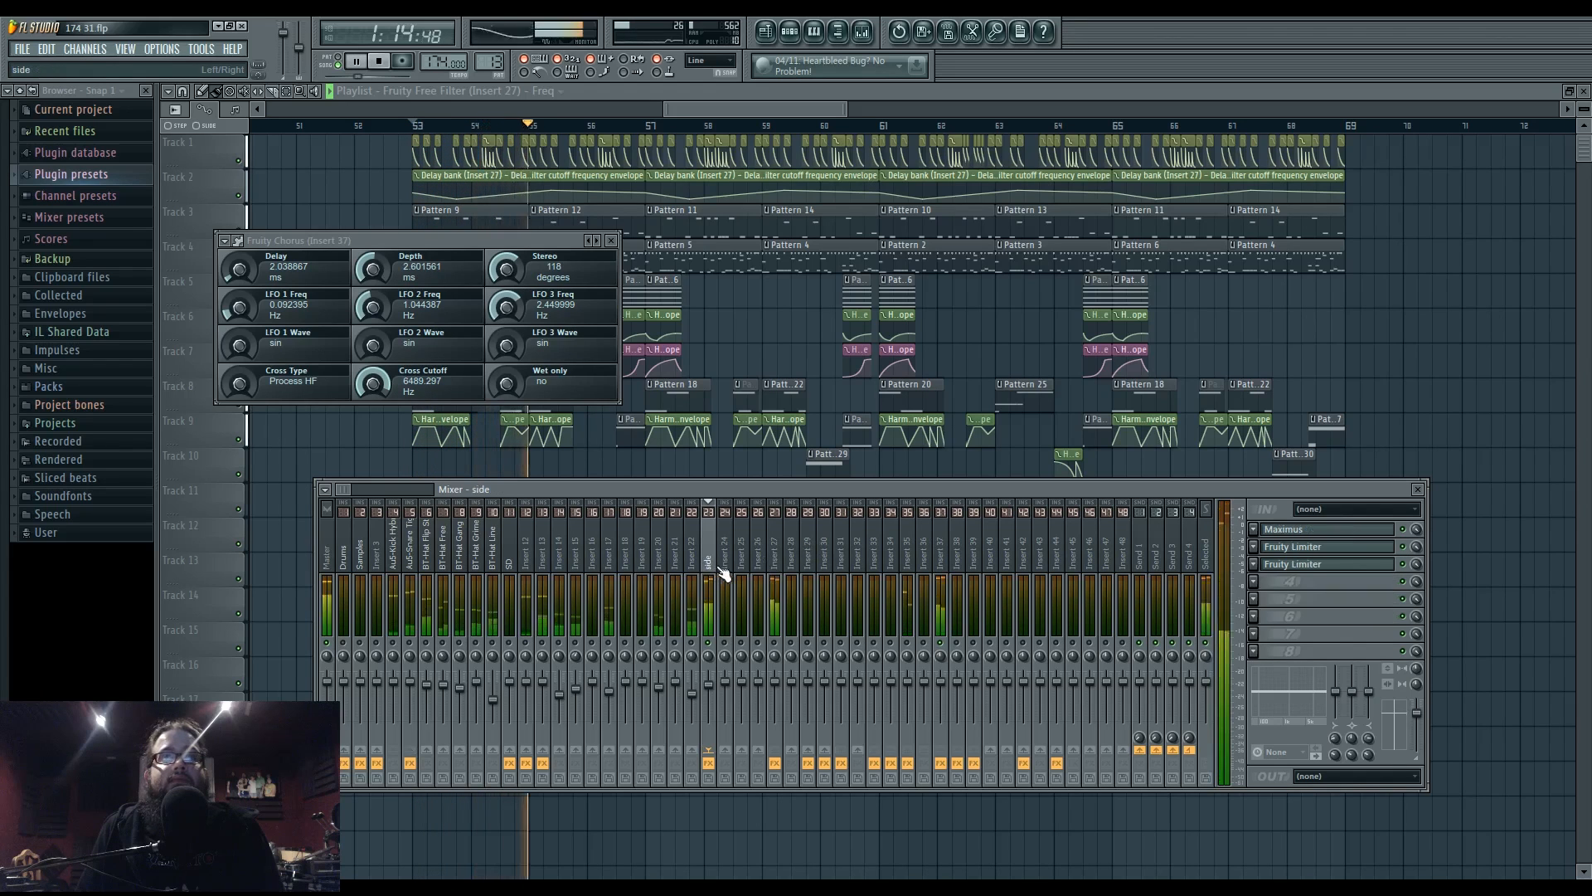
click(1360, 531)
click(610, 499)
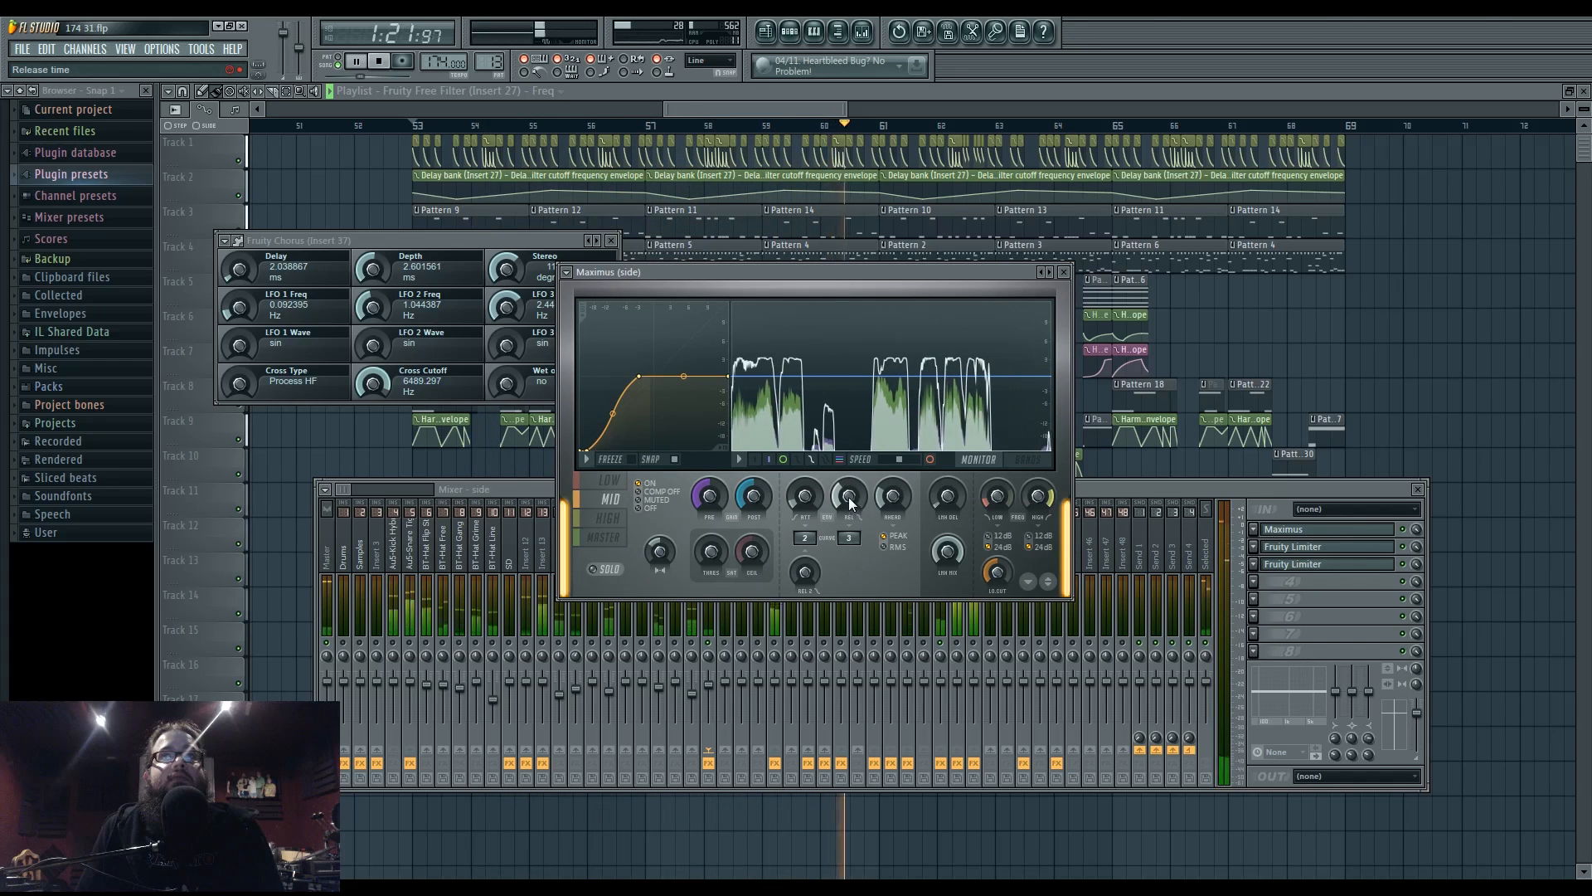
drag(852, 498, 851, 456)
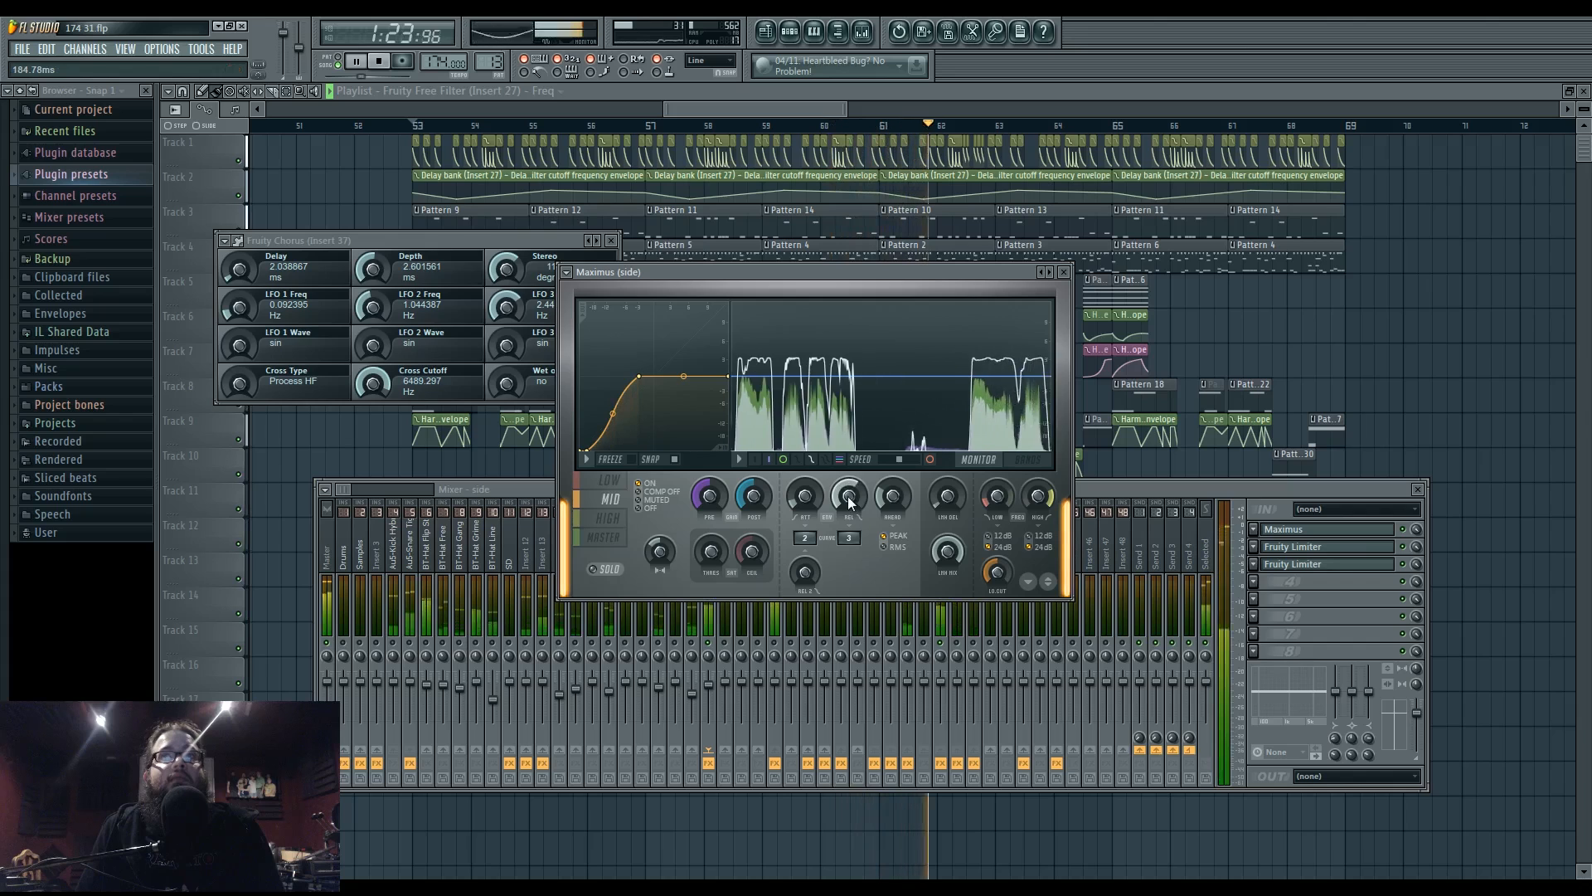
click(1098, 485)
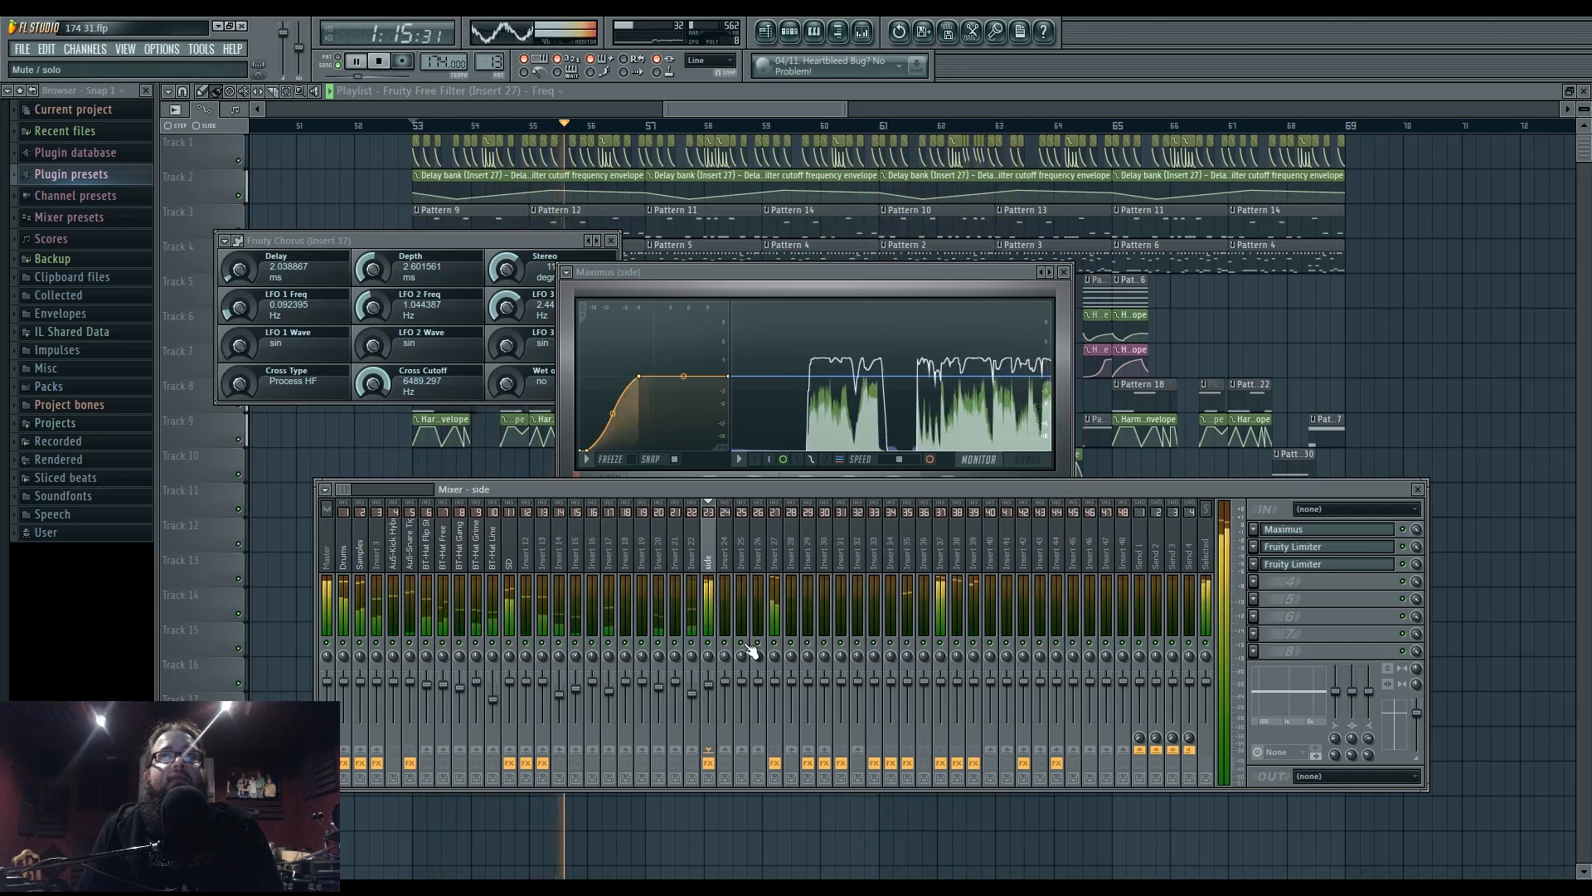
- Open the side insert's two Fruity Limiters, then flatten band 5 of the snare's Parametric EQ to 0 dB
click(1297, 567)
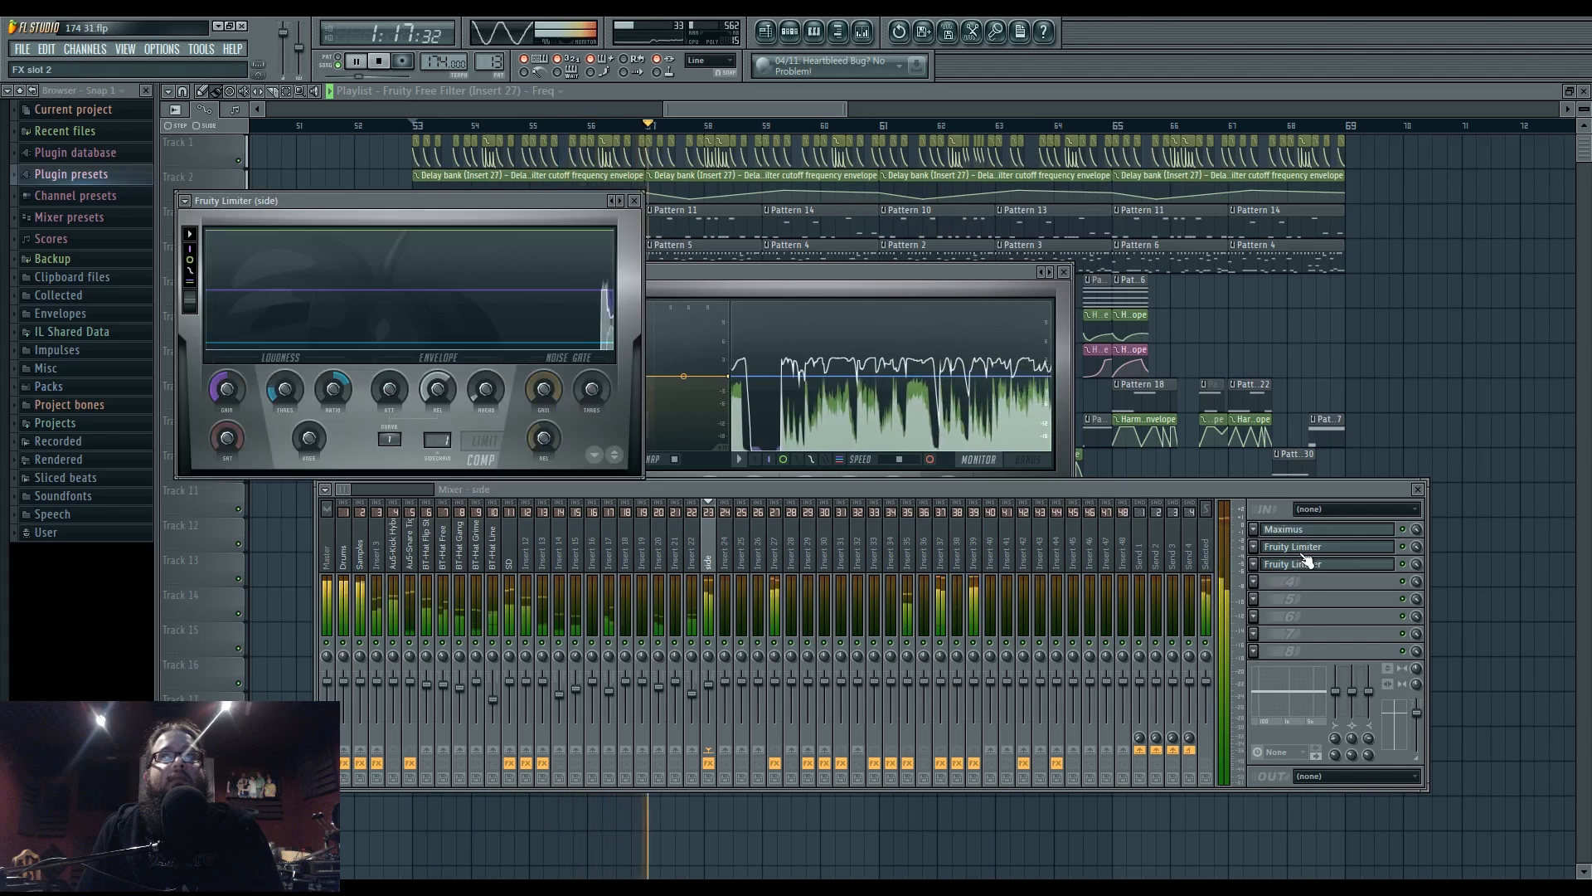
click(1307, 567)
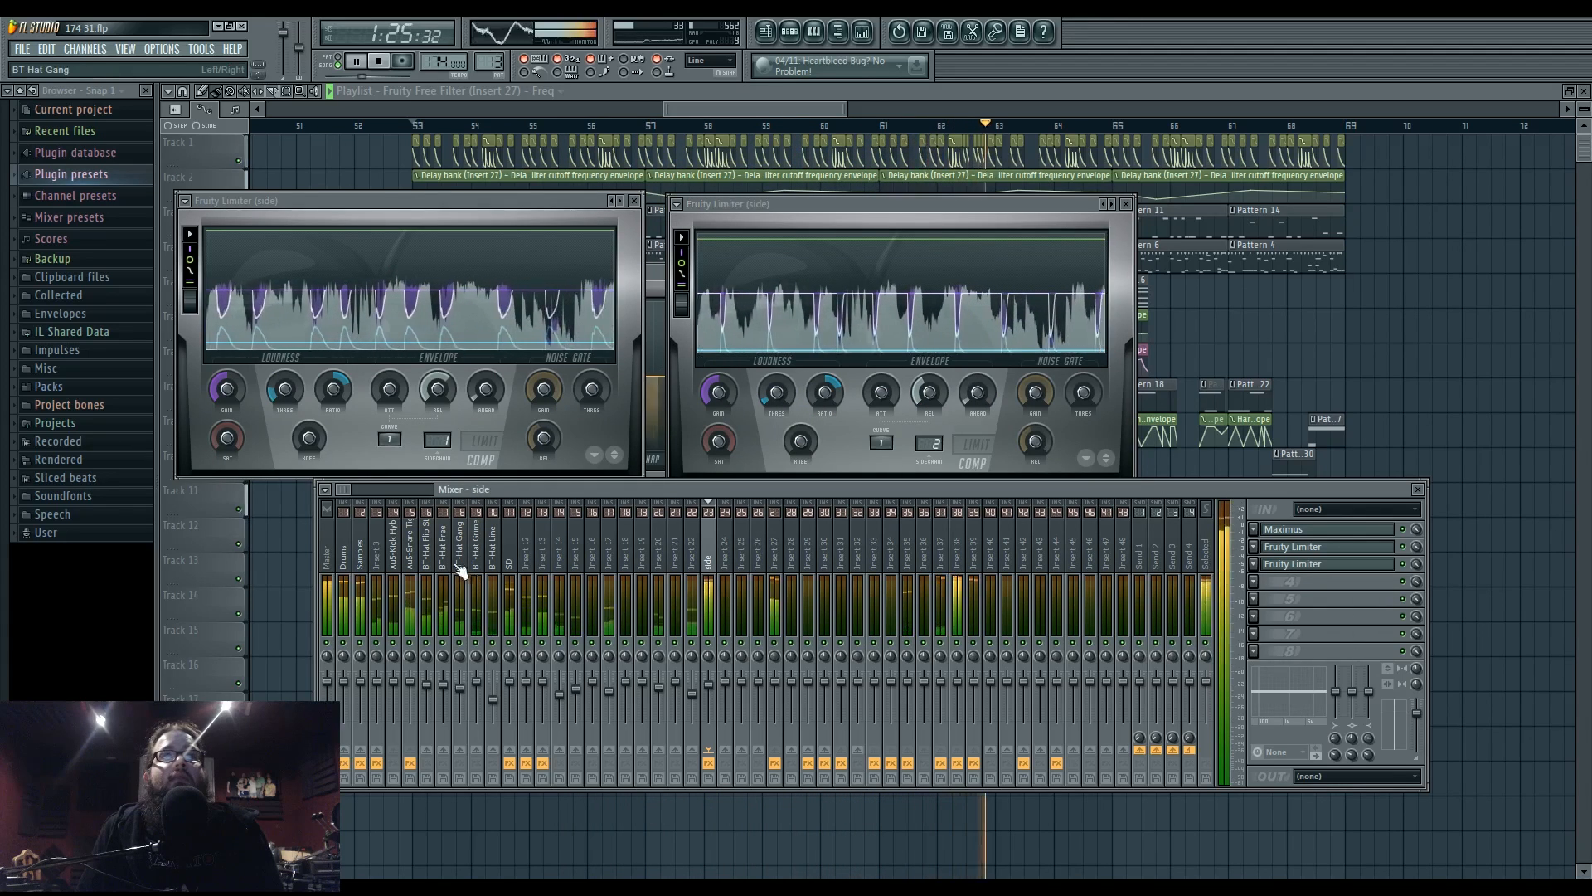
click(409, 549)
click(1318, 529)
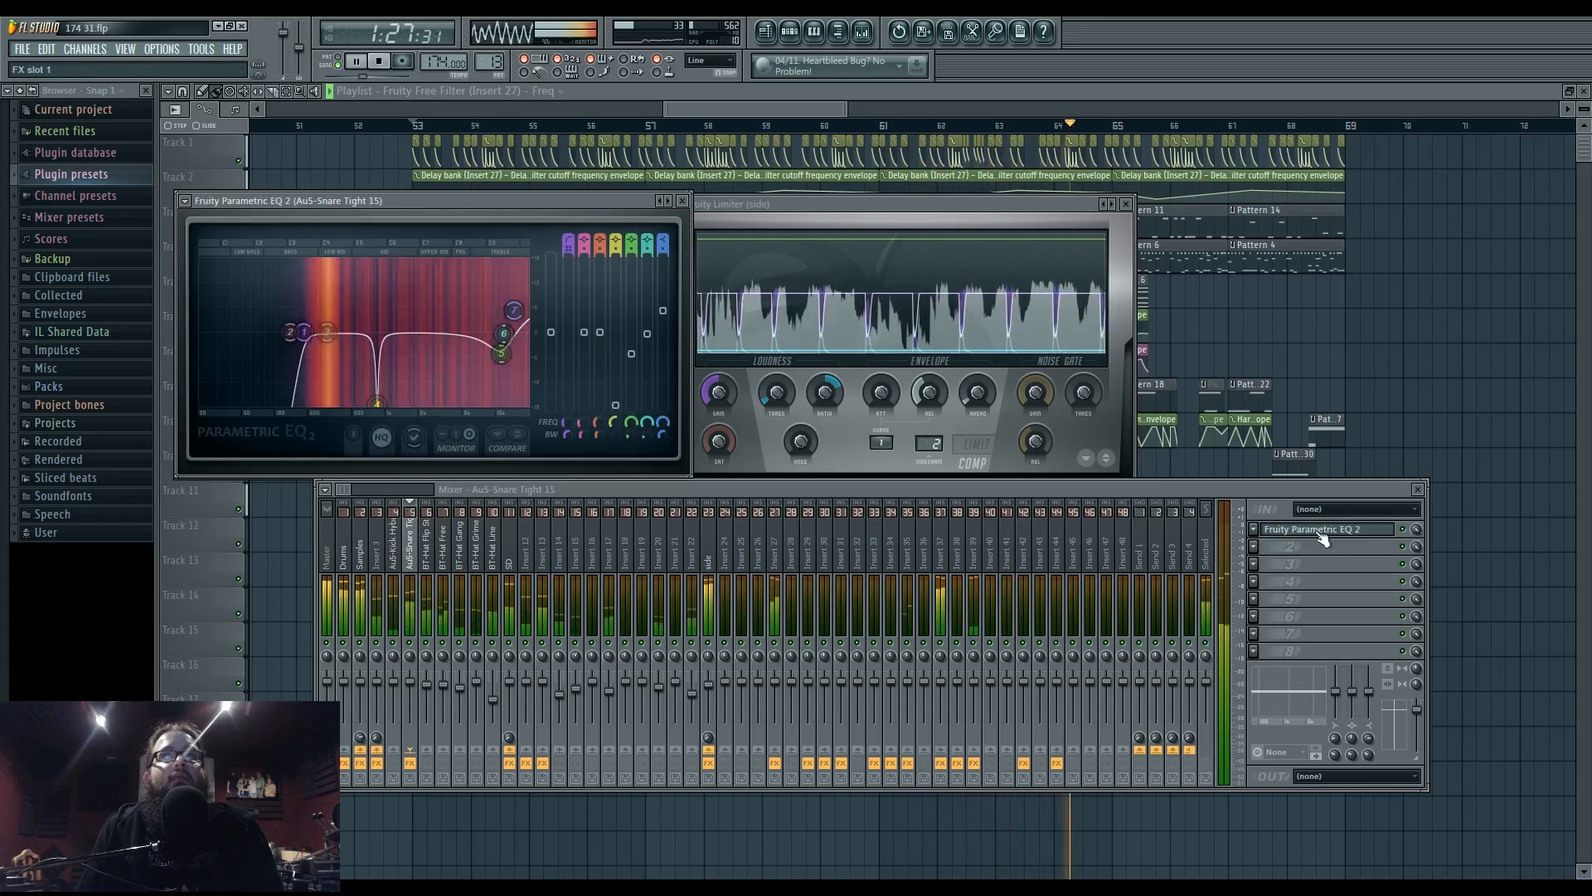
drag(498, 326, 498, 332)
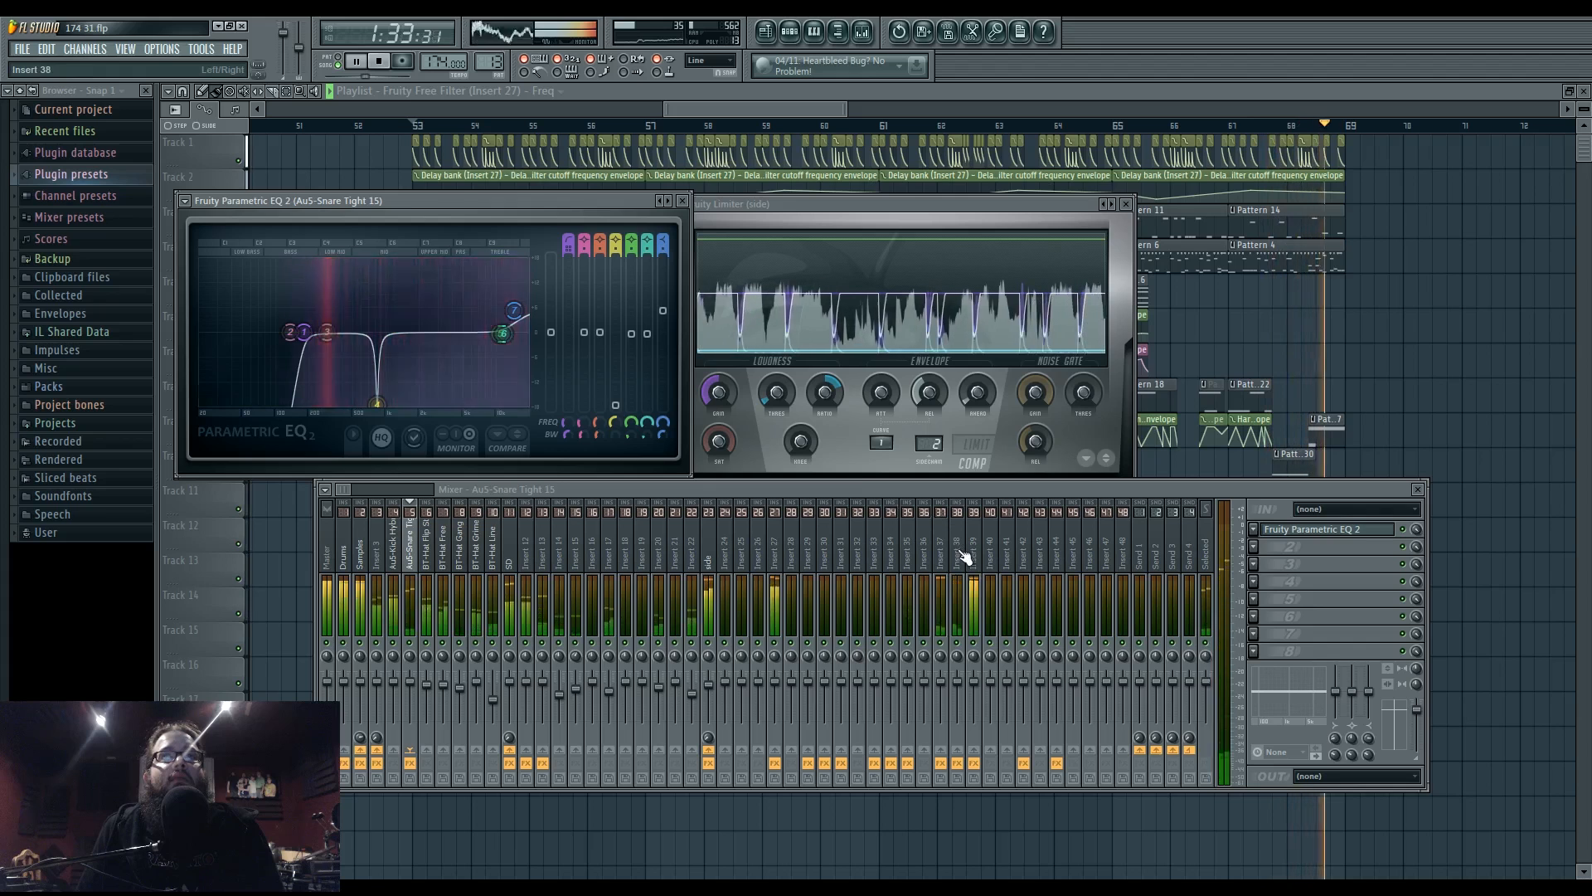
- Check the HIGH band of the side insert's Maximus
click(703, 547)
click(1317, 531)
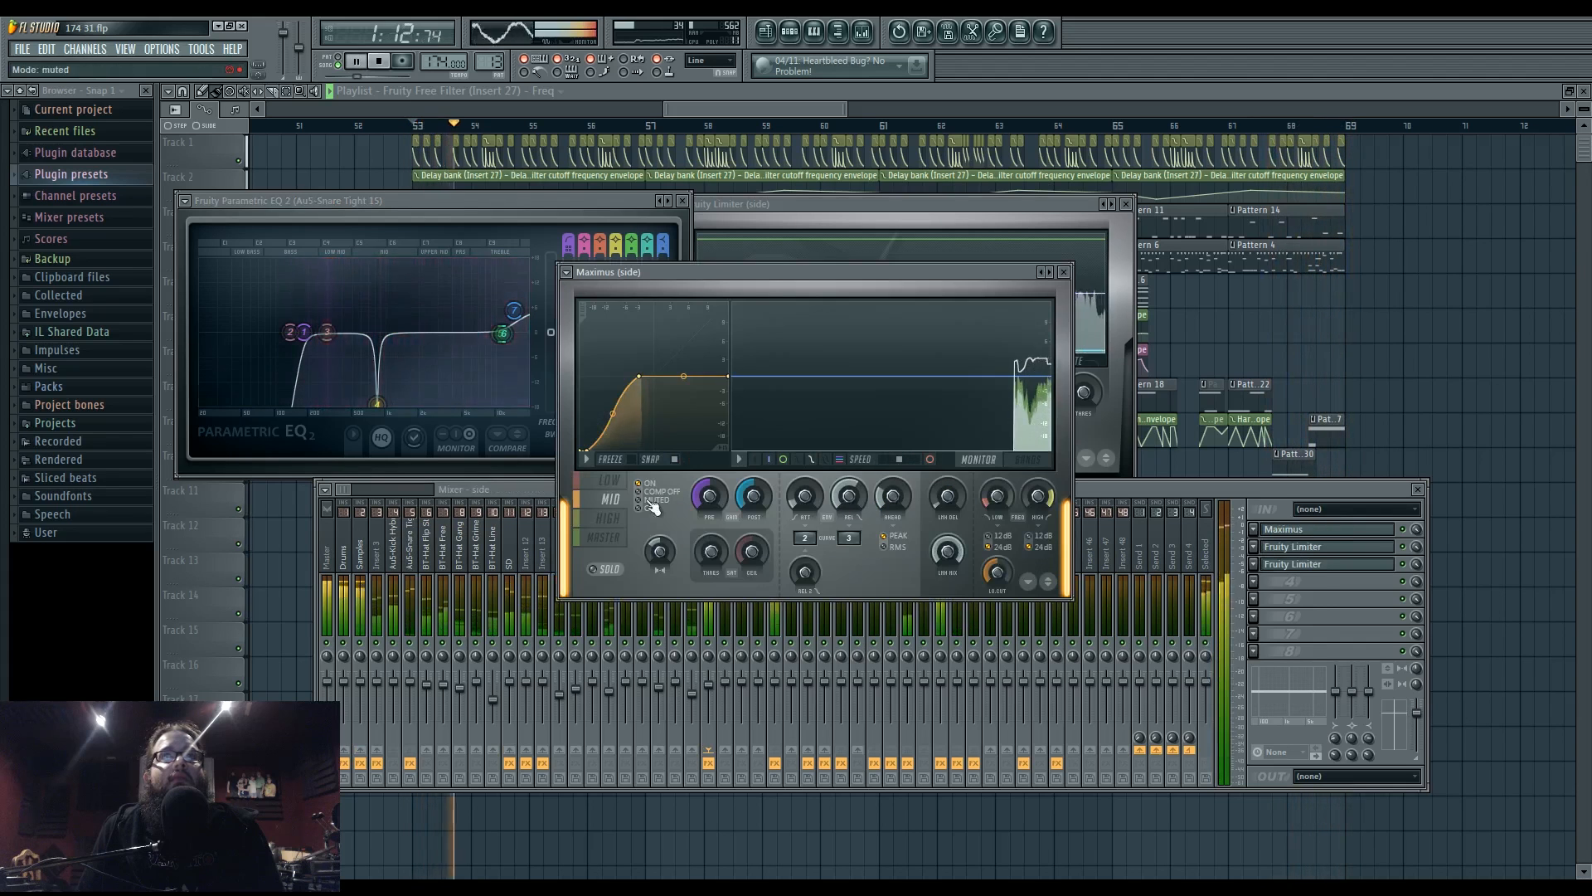
click(608, 519)
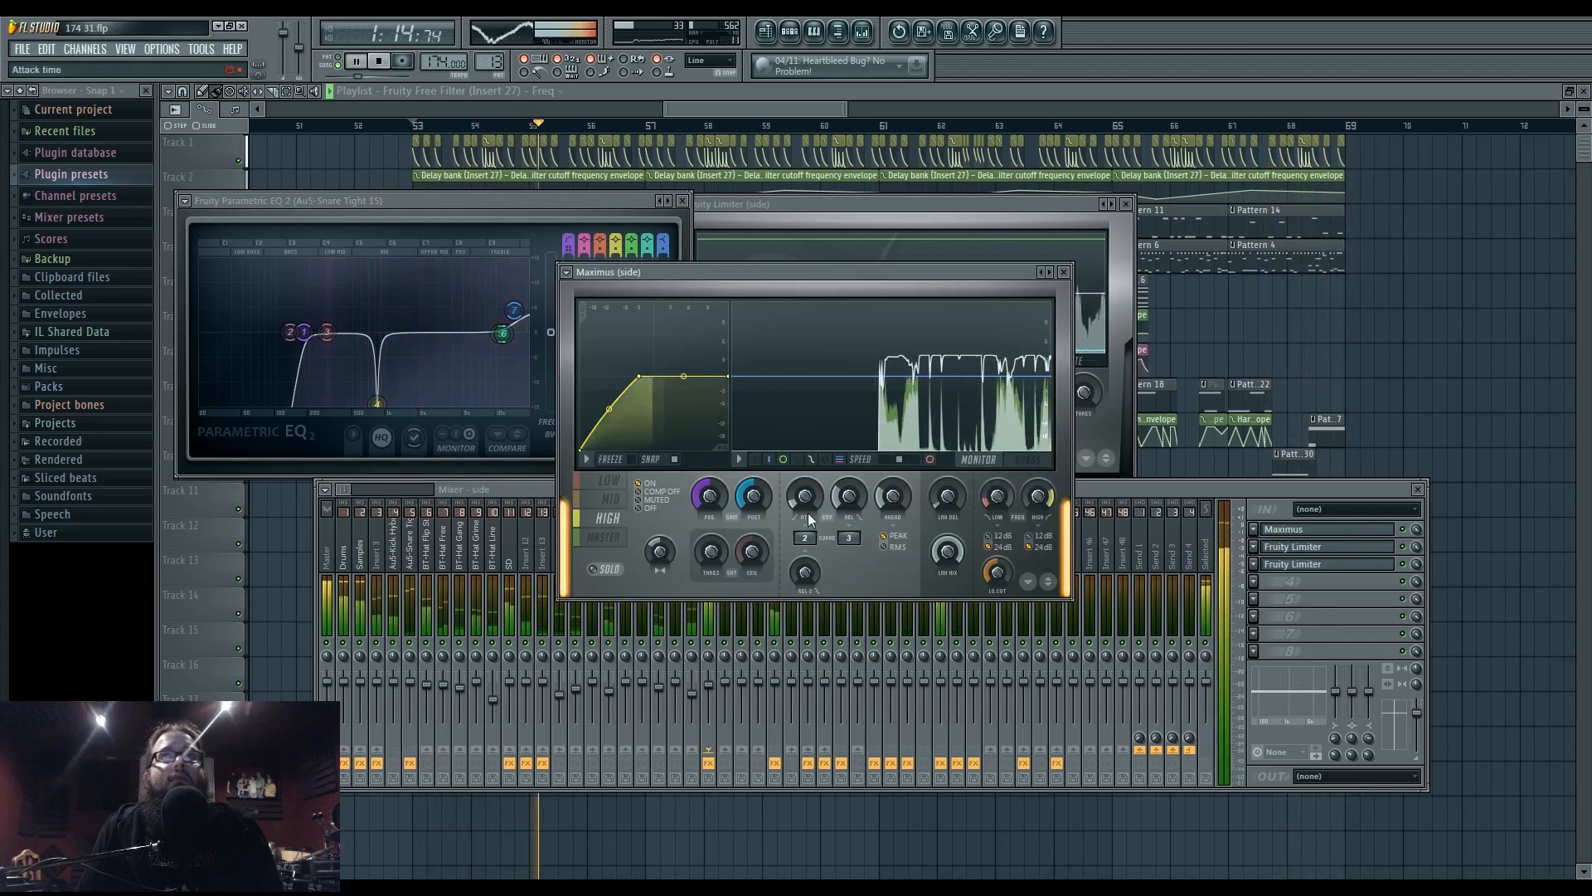
click(1119, 487)
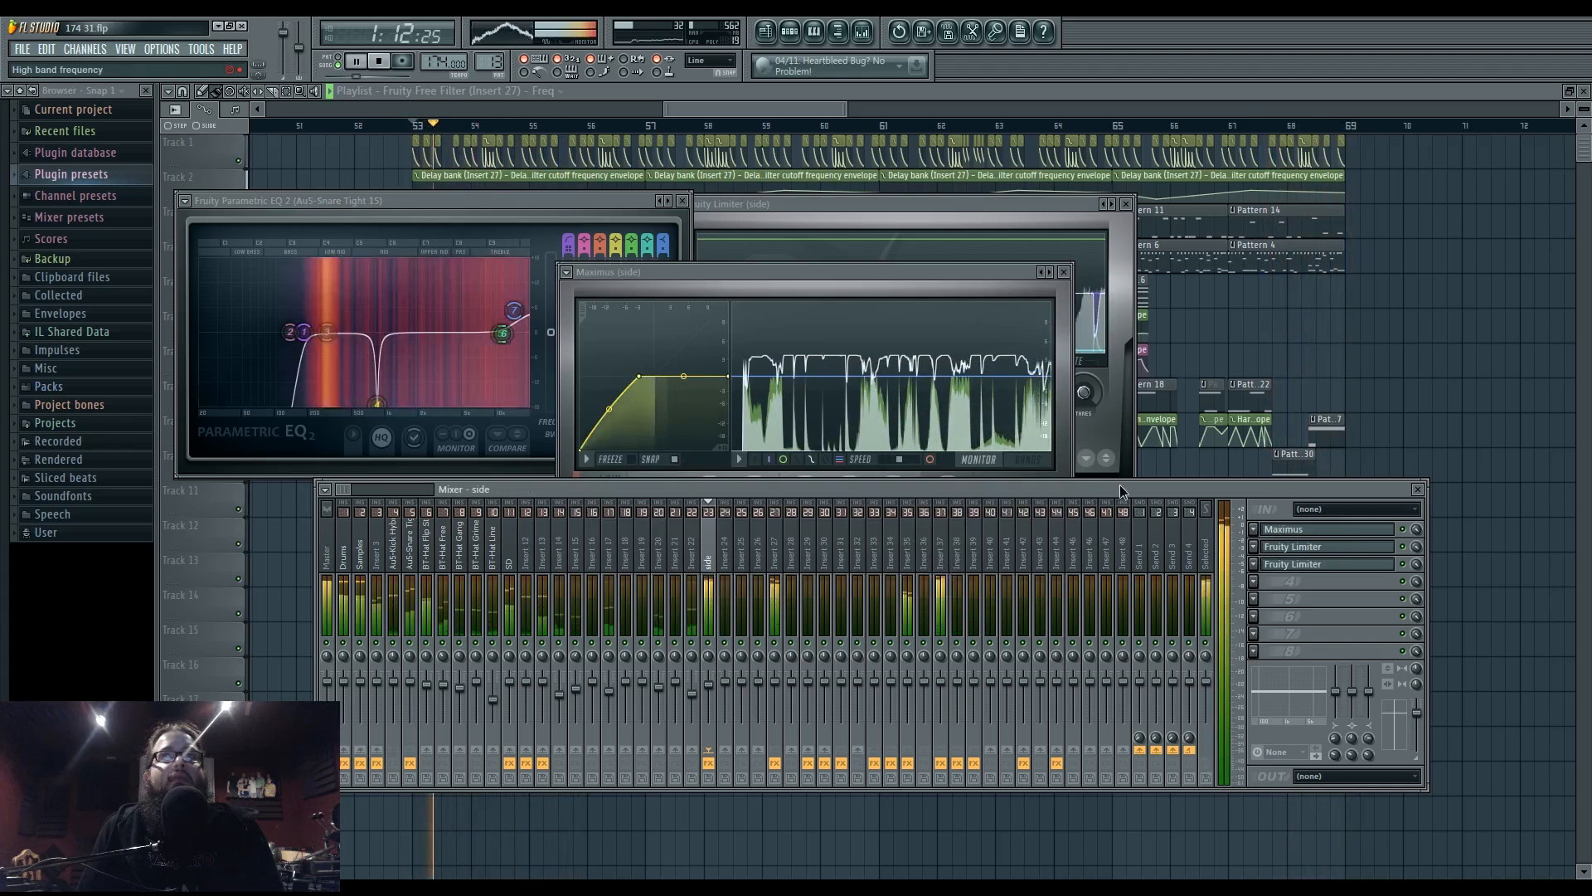
- Select Insert 37, open the Pattern 13 channel rack and stop playback at bar 53
click(945, 551)
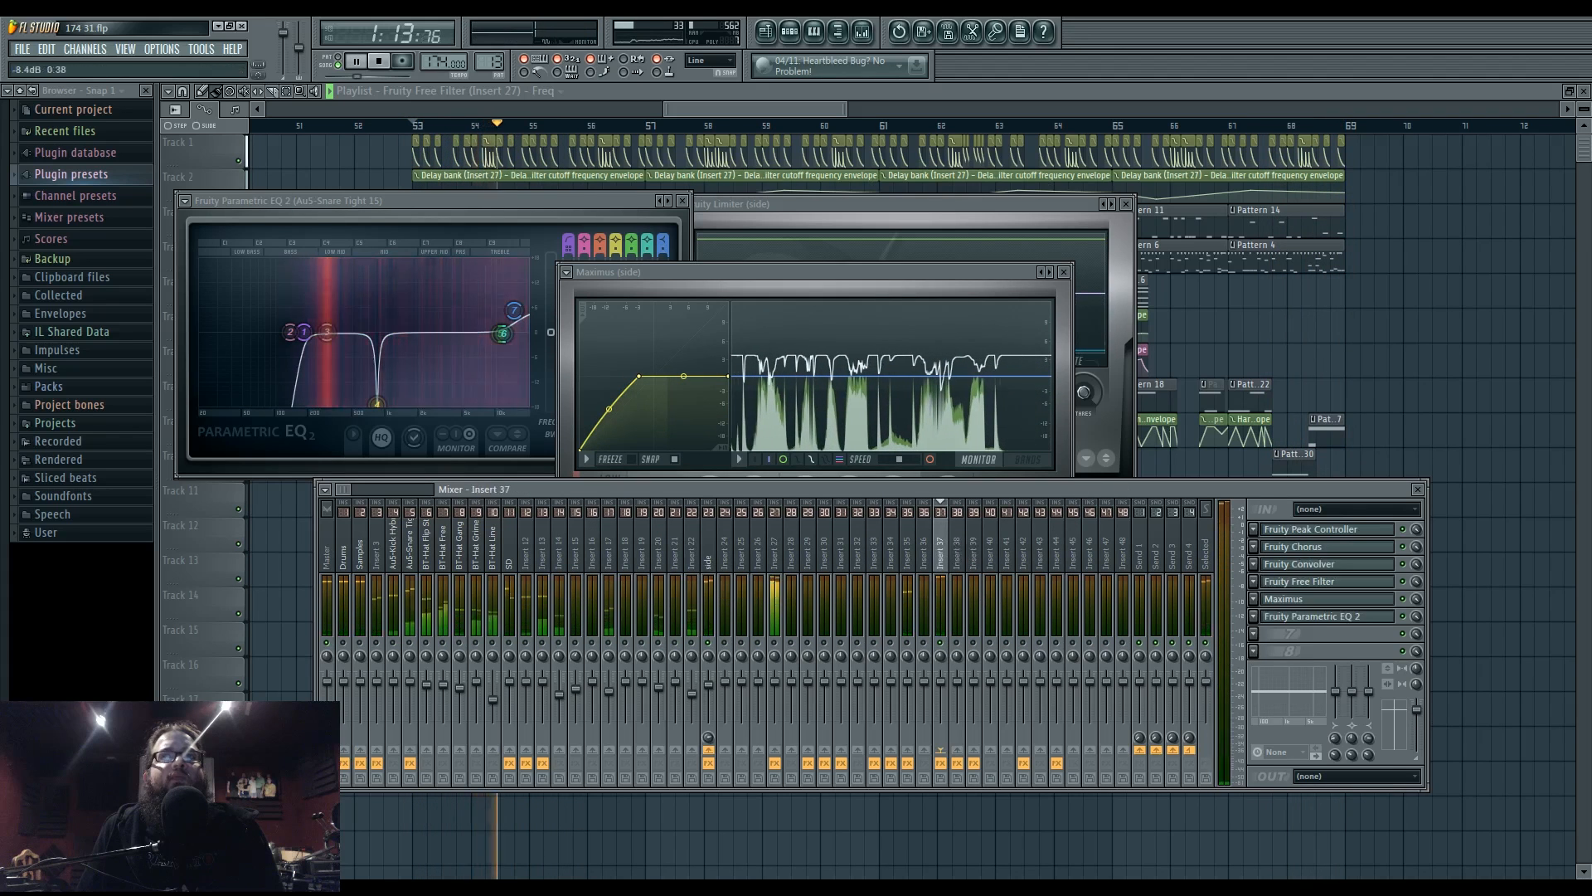
click(790, 32)
key(space)
key(space)
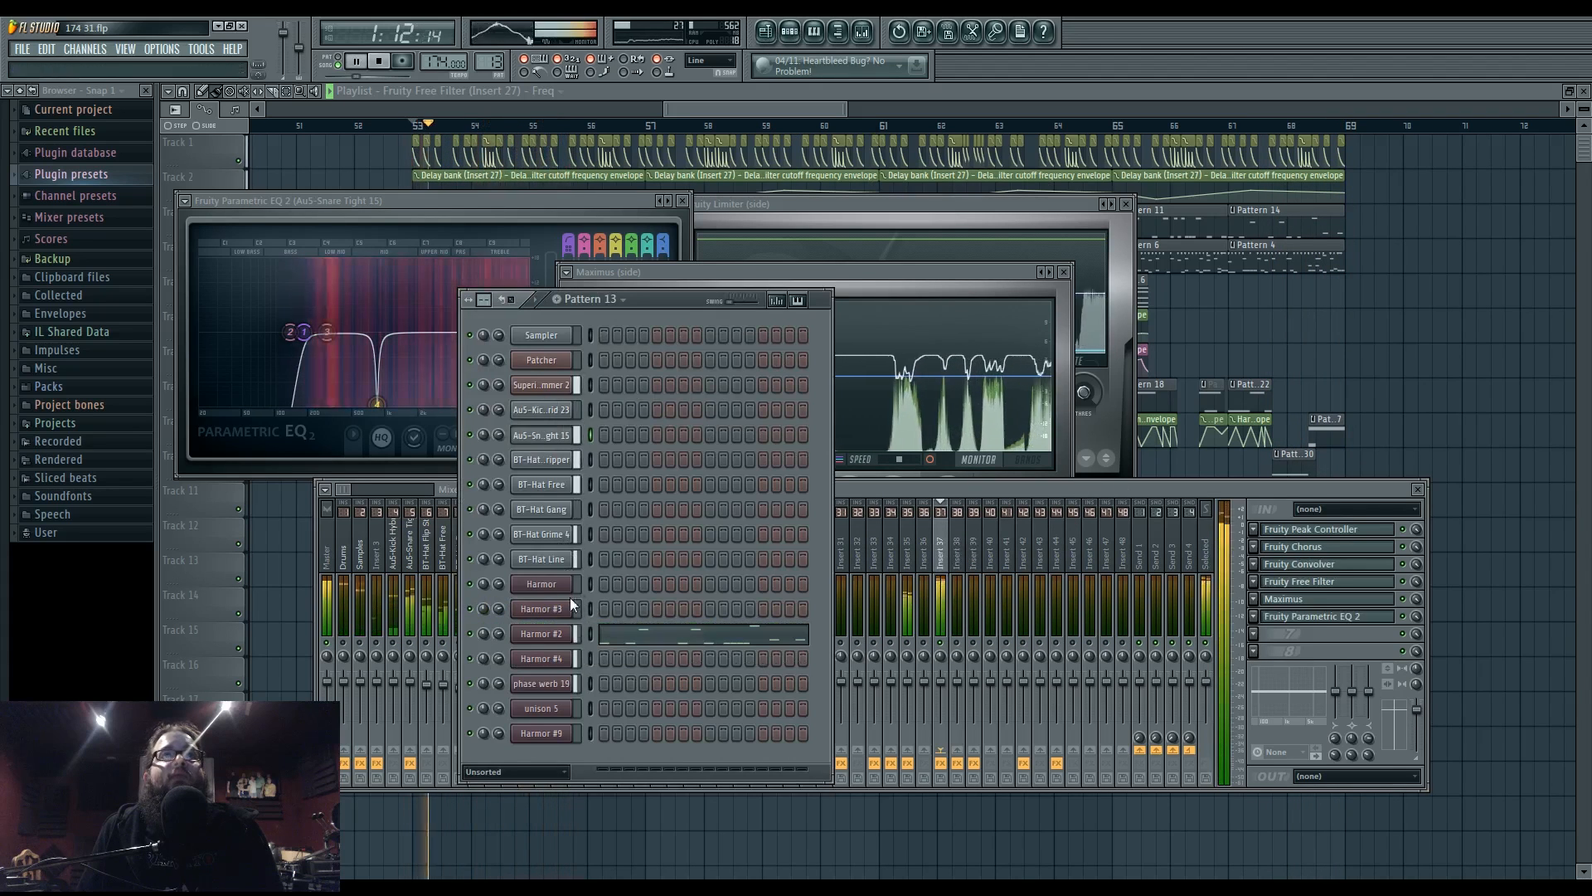
- On phase werb 19's Harmor Local EQ envelope, slide four points left and add three new points near the end
click(556, 683)
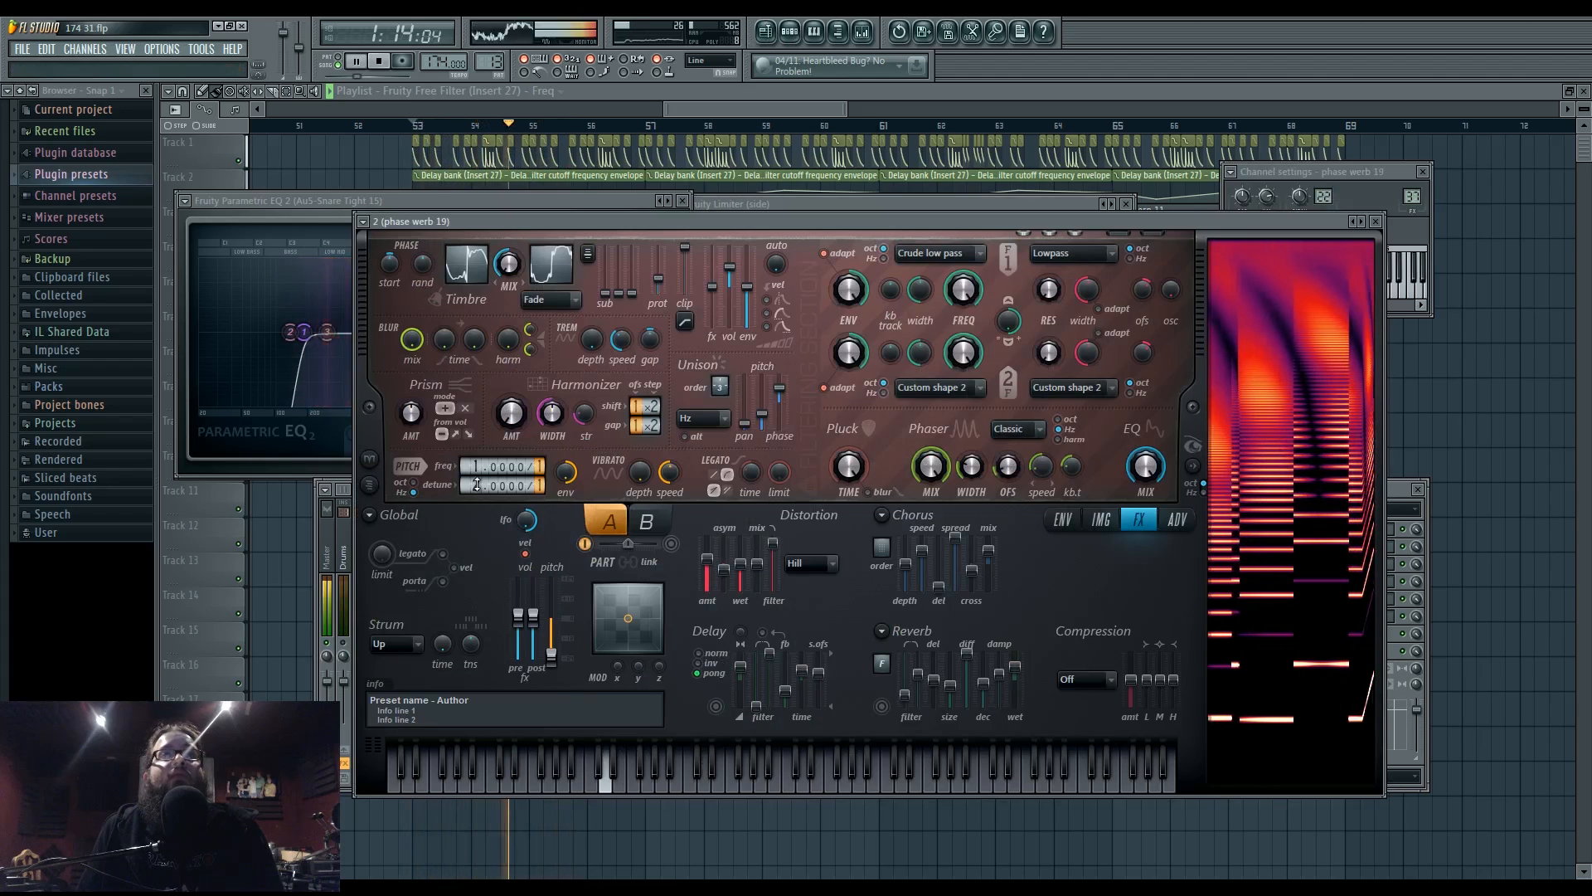
click(1062, 520)
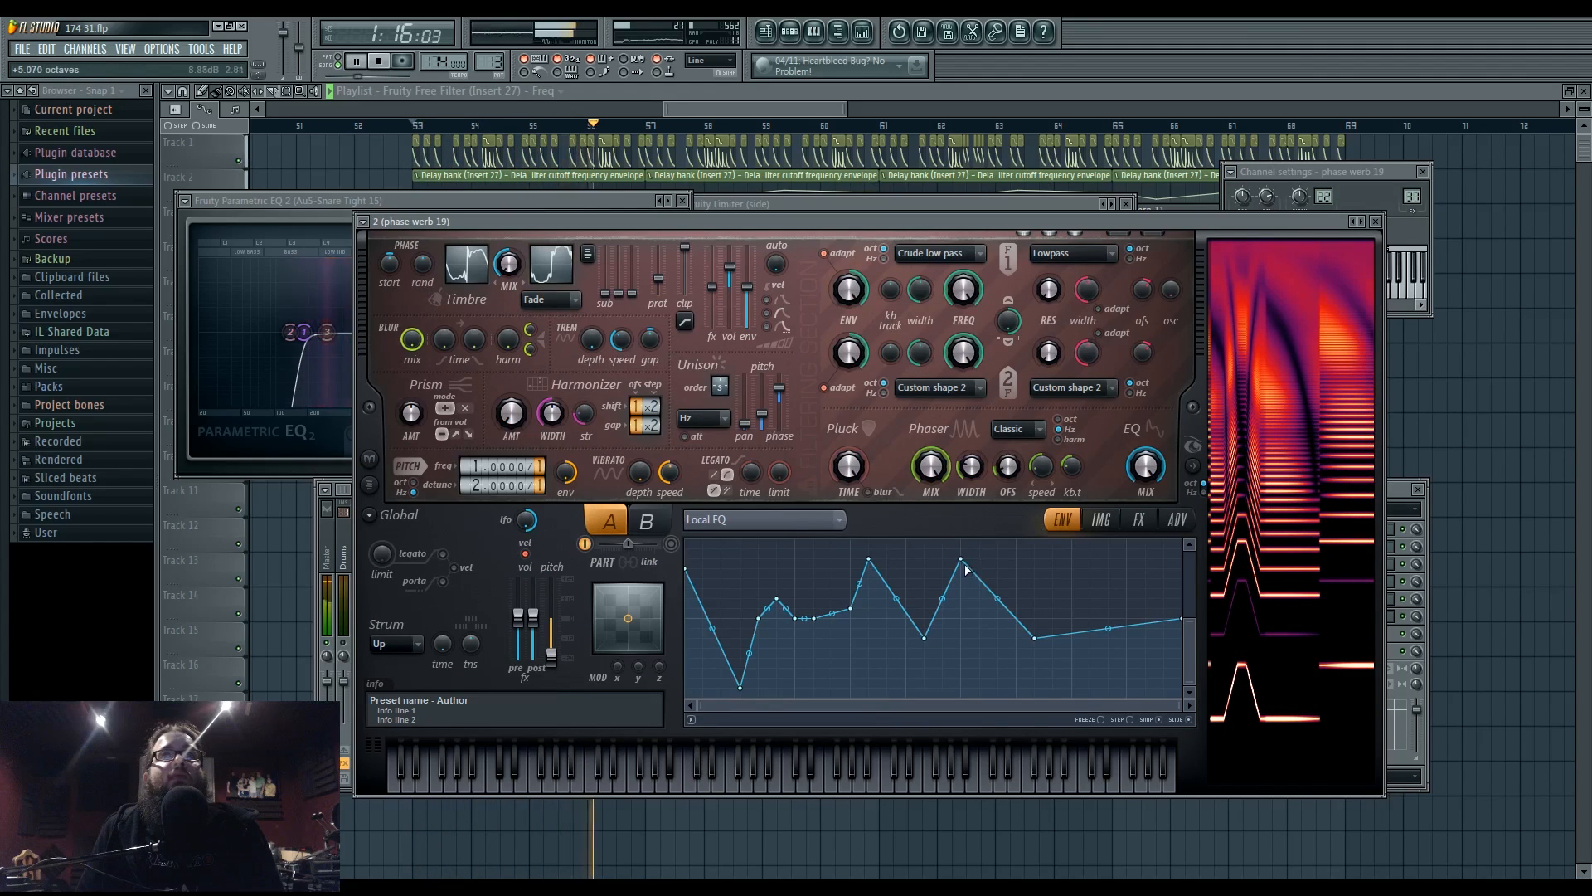
drag(852, 605, 814, 608)
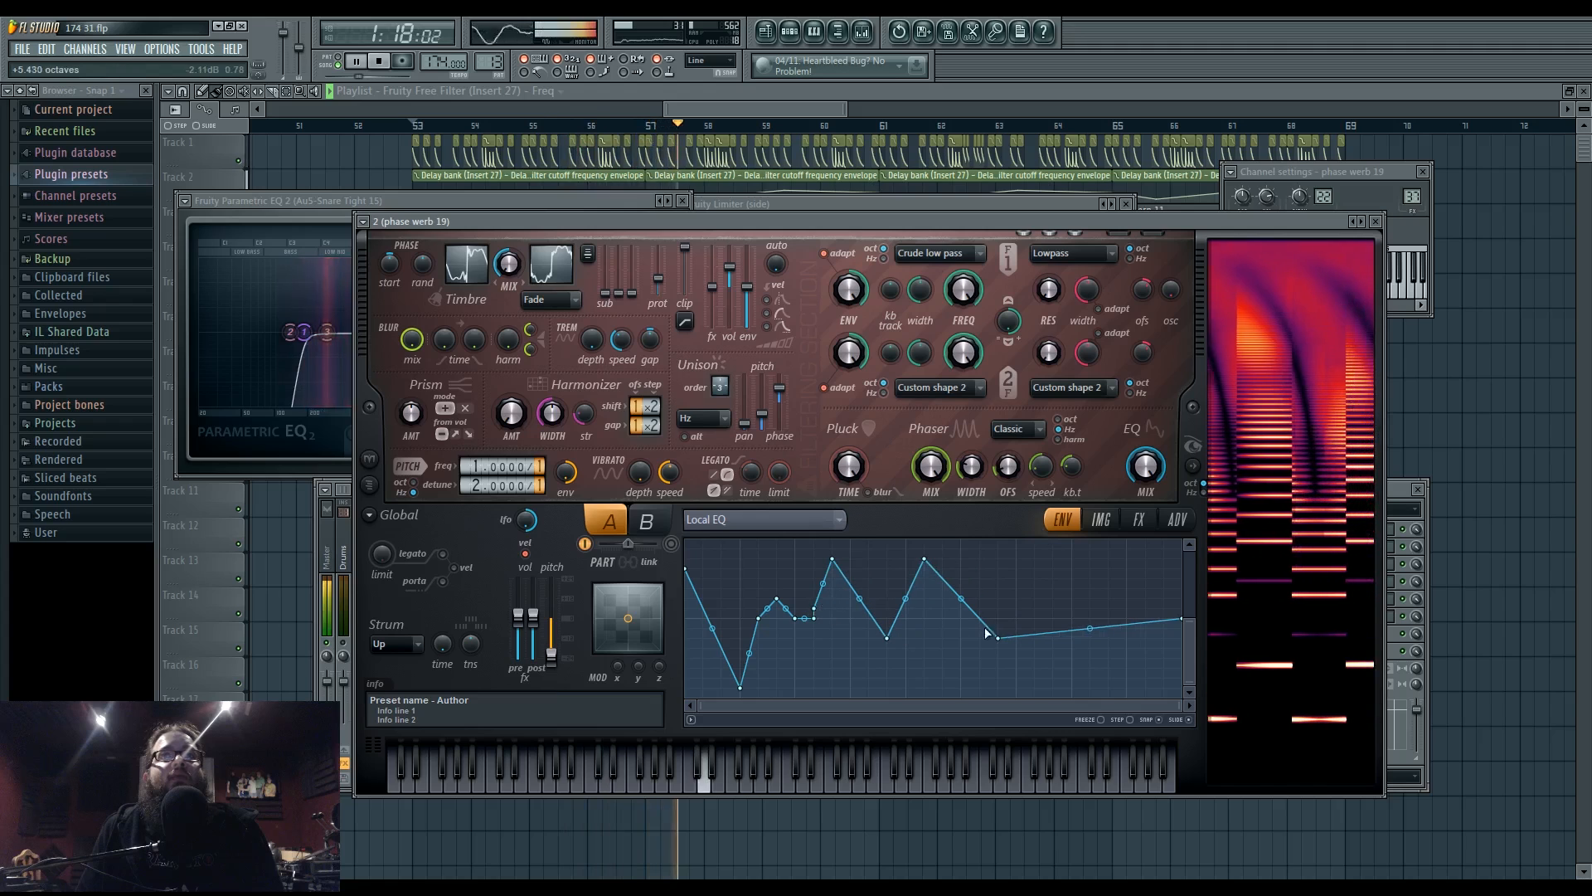
drag(997, 638, 943, 638)
drag(927, 560, 907, 561)
drag(887, 638, 851, 638)
right_click(960, 617)
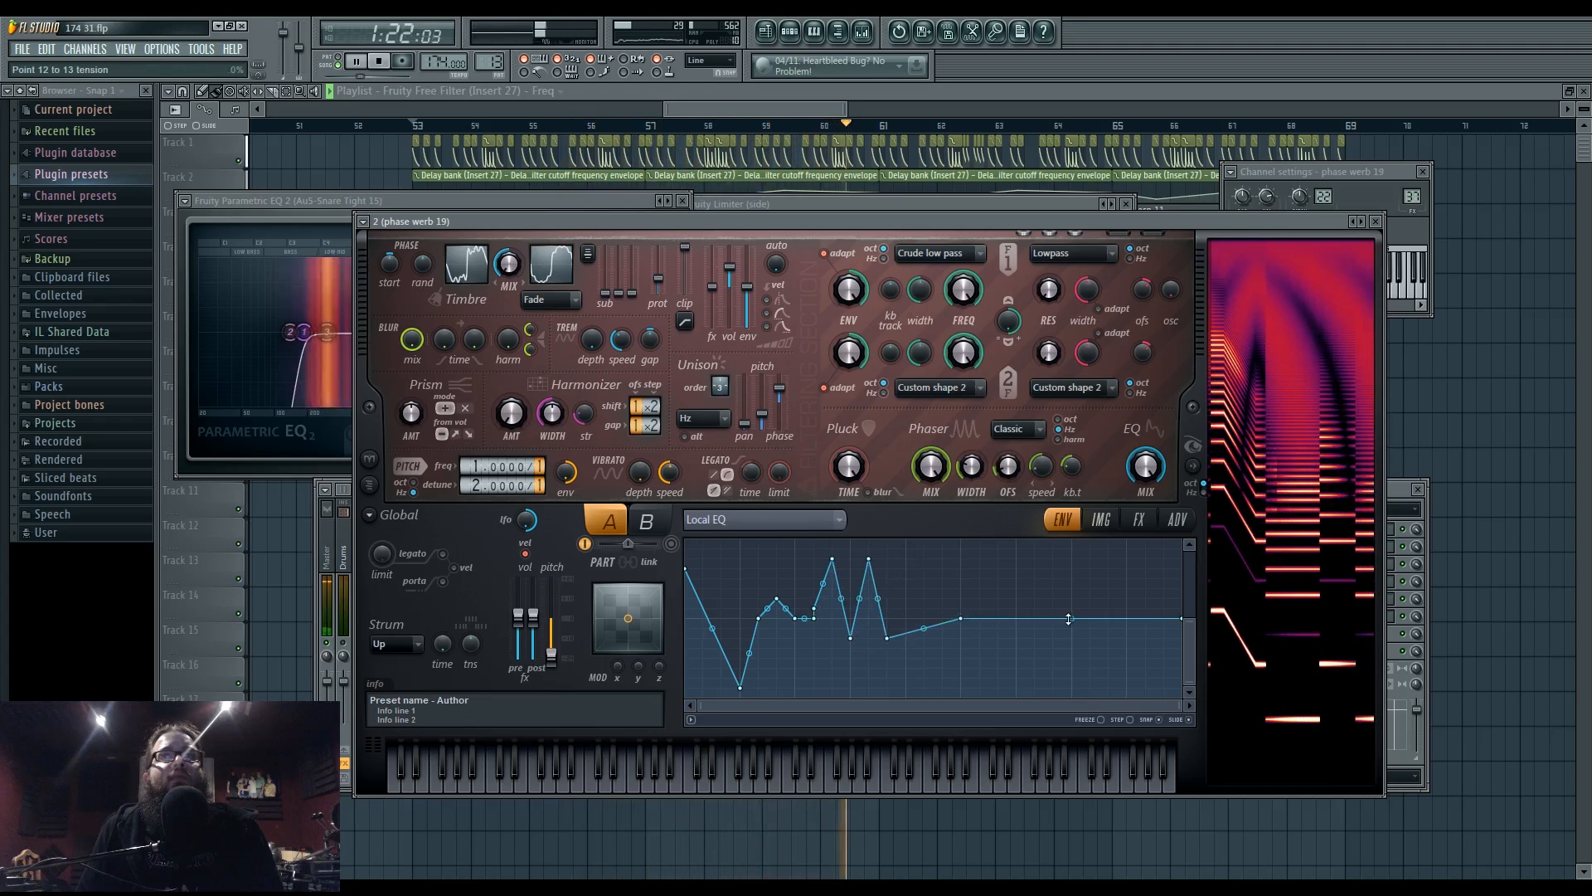
right_click(1128, 657)
right_click(1073, 618)
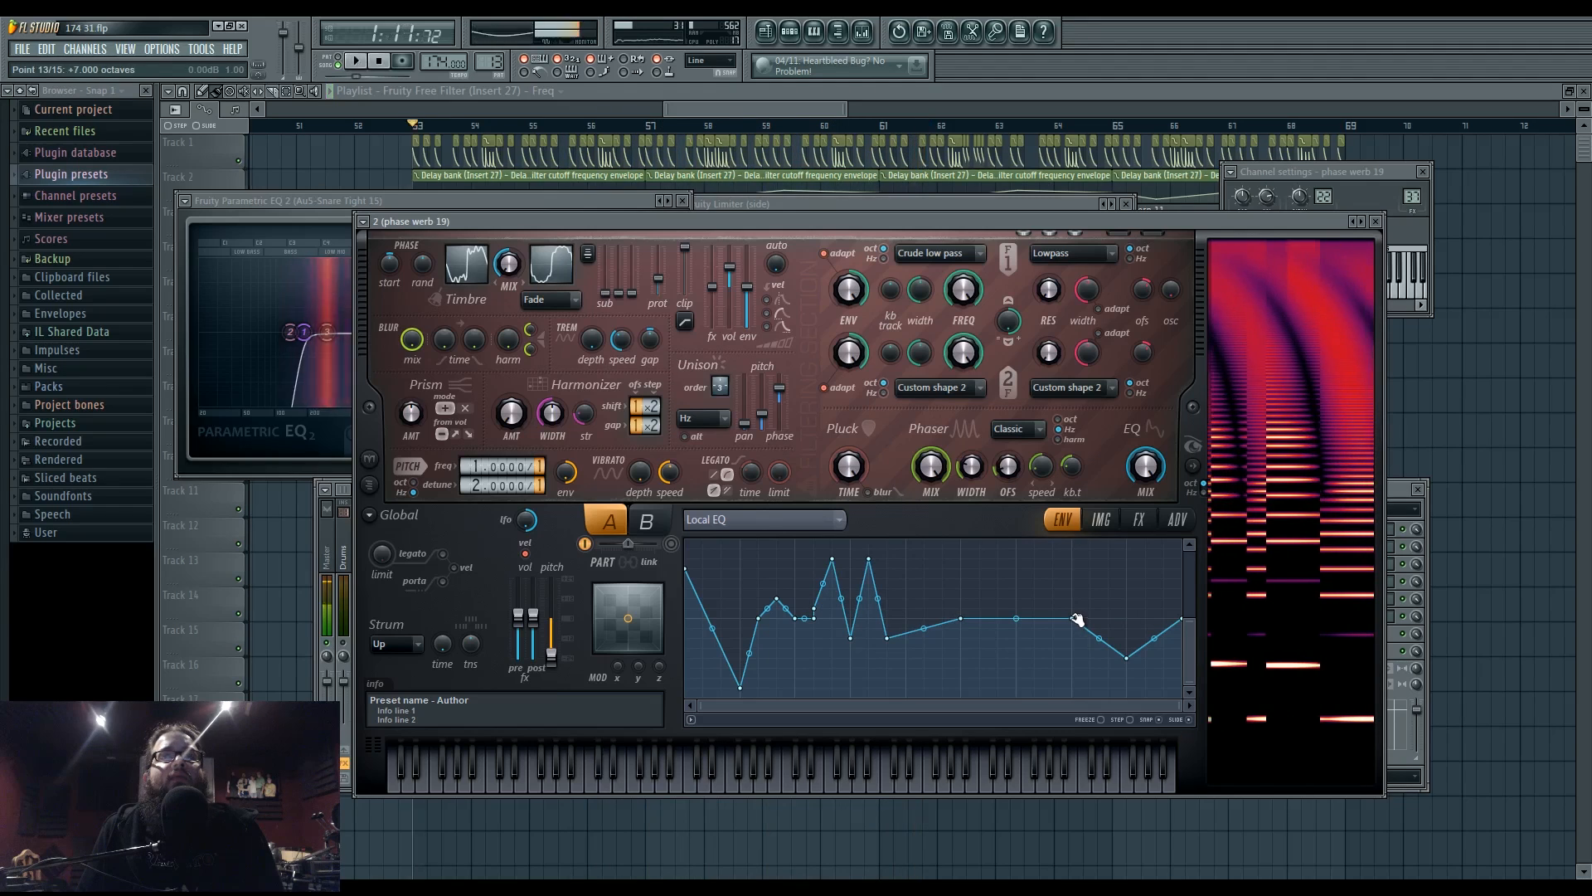
- Select the Harmonic unison pitch envelope, reshape point 4, and try Uniform then Hz unison pitch mode
click(822, 518)
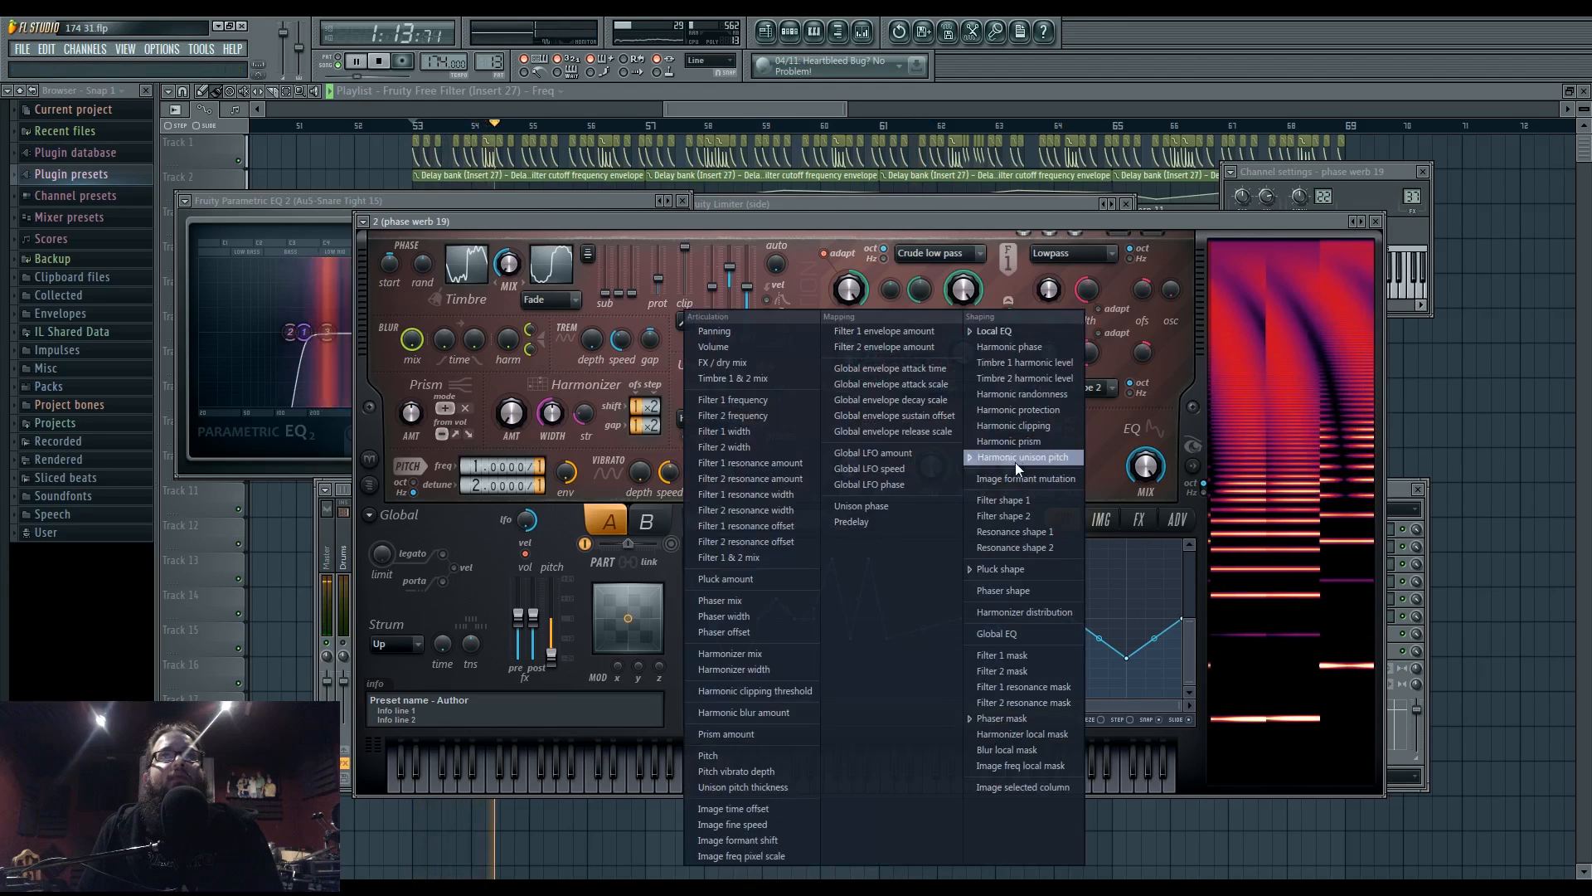
click(1015, 461)
drag(929, 614, 831, 568)
click(703, 418)
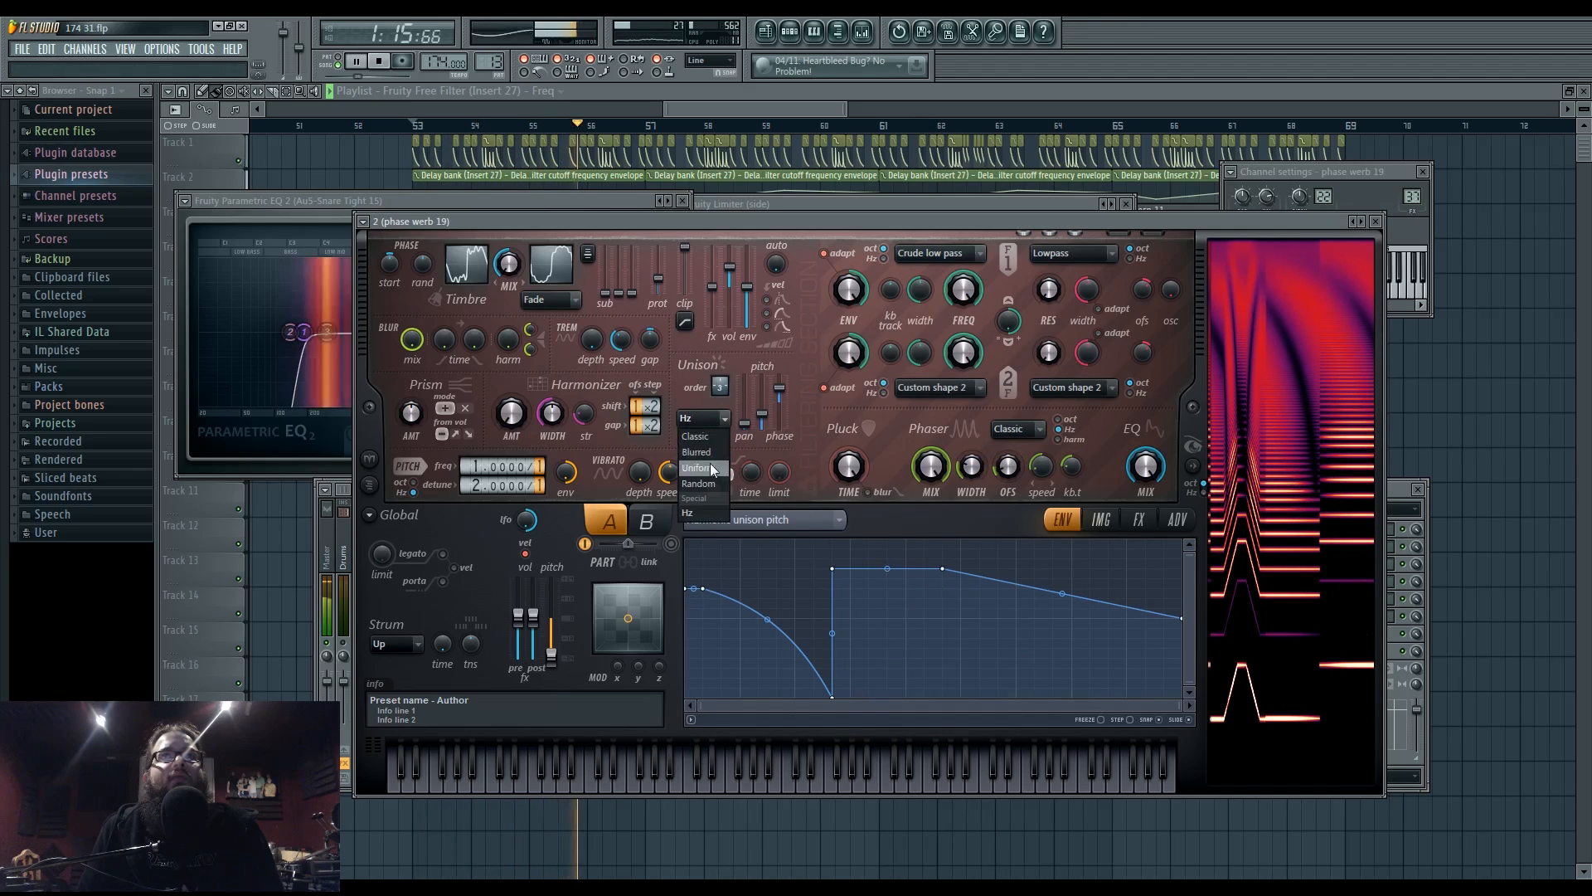
click(709, 467)
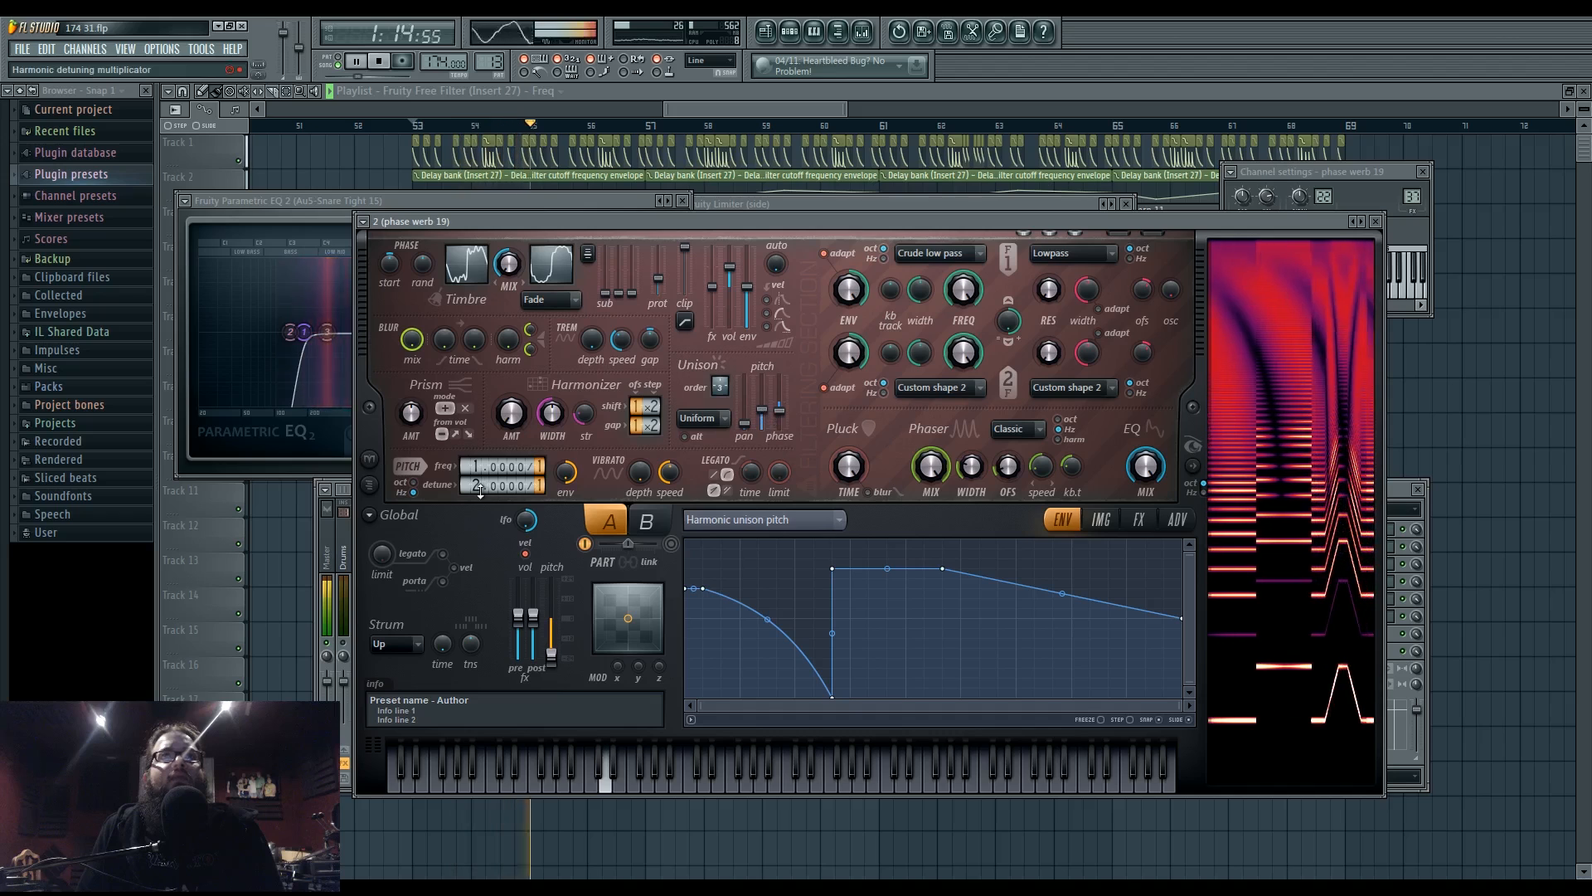
scroll(480, 486, down, 1)
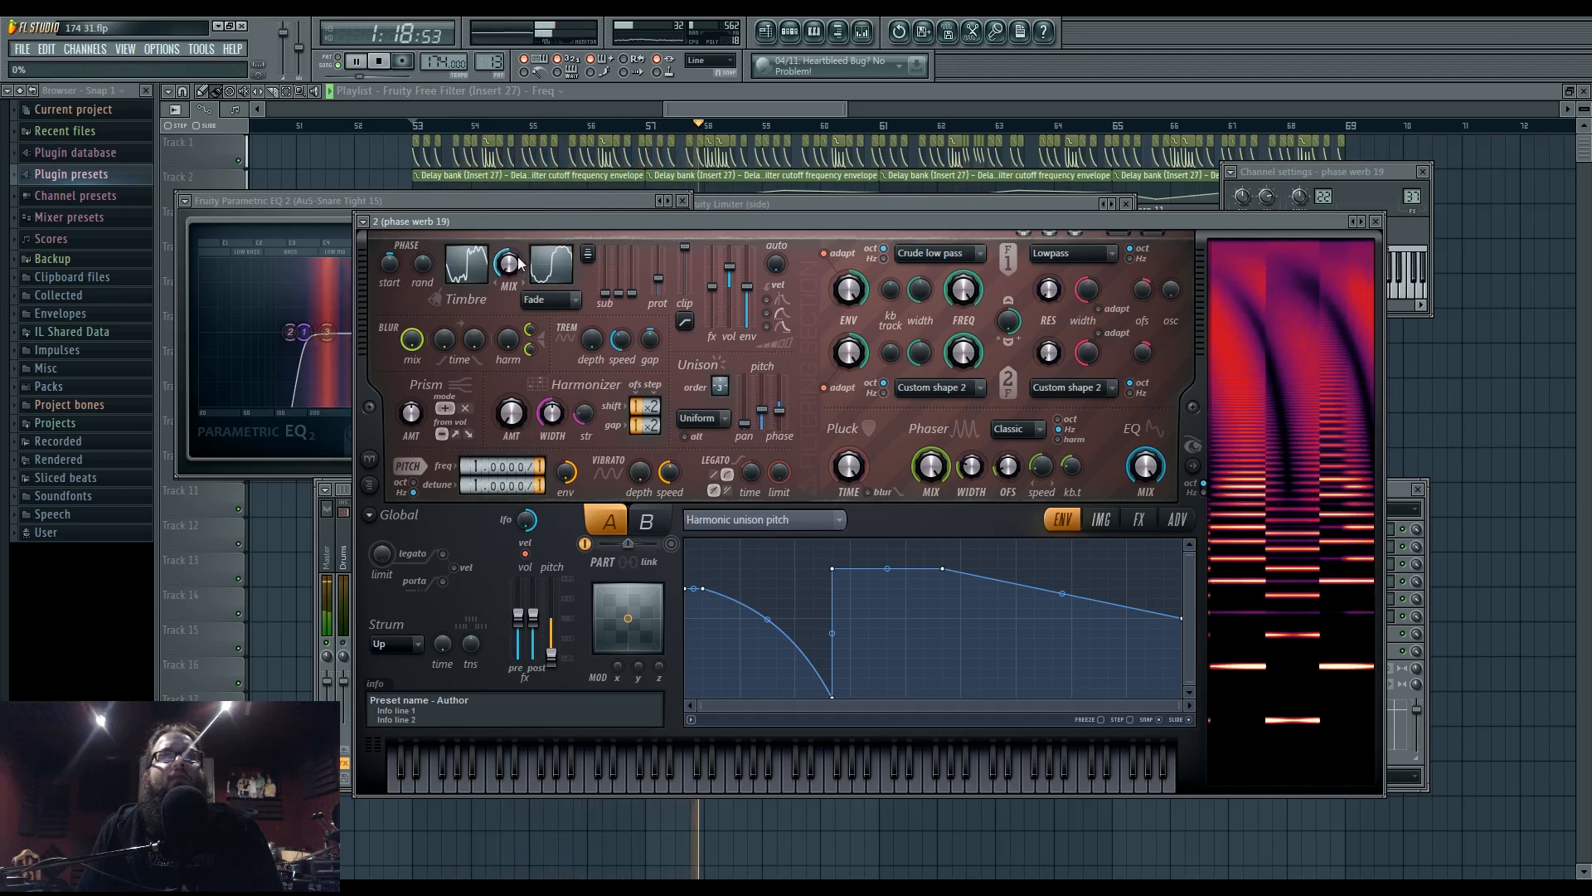
click(703, 418)
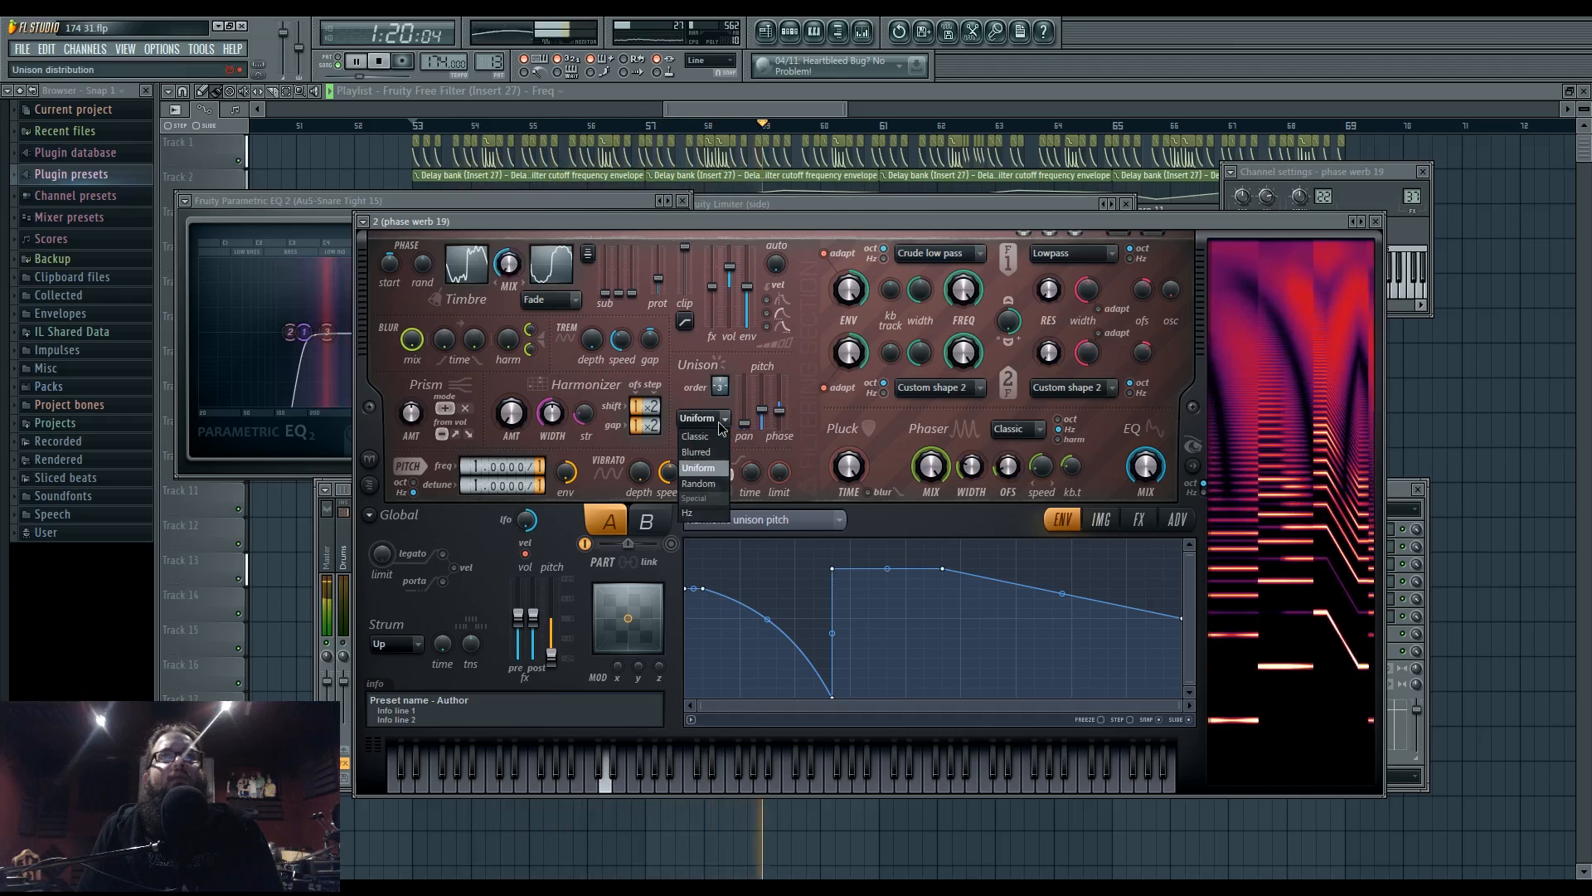
click(703, 515)
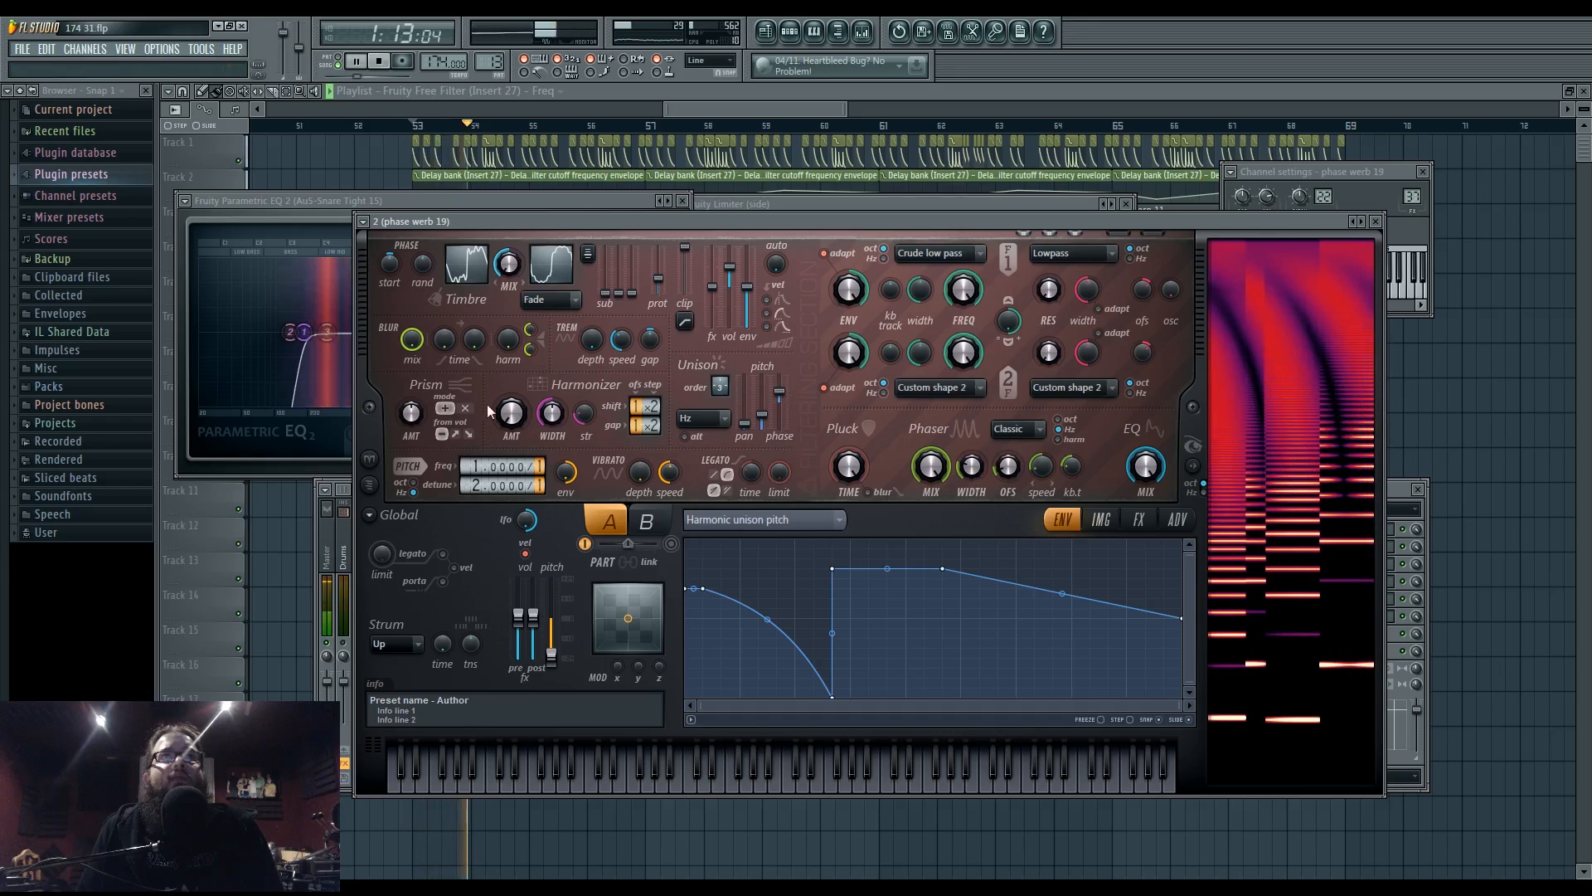
- Play the song, view Harmor's effects page and the mixer, then return to the playlist arrangement
key(space)
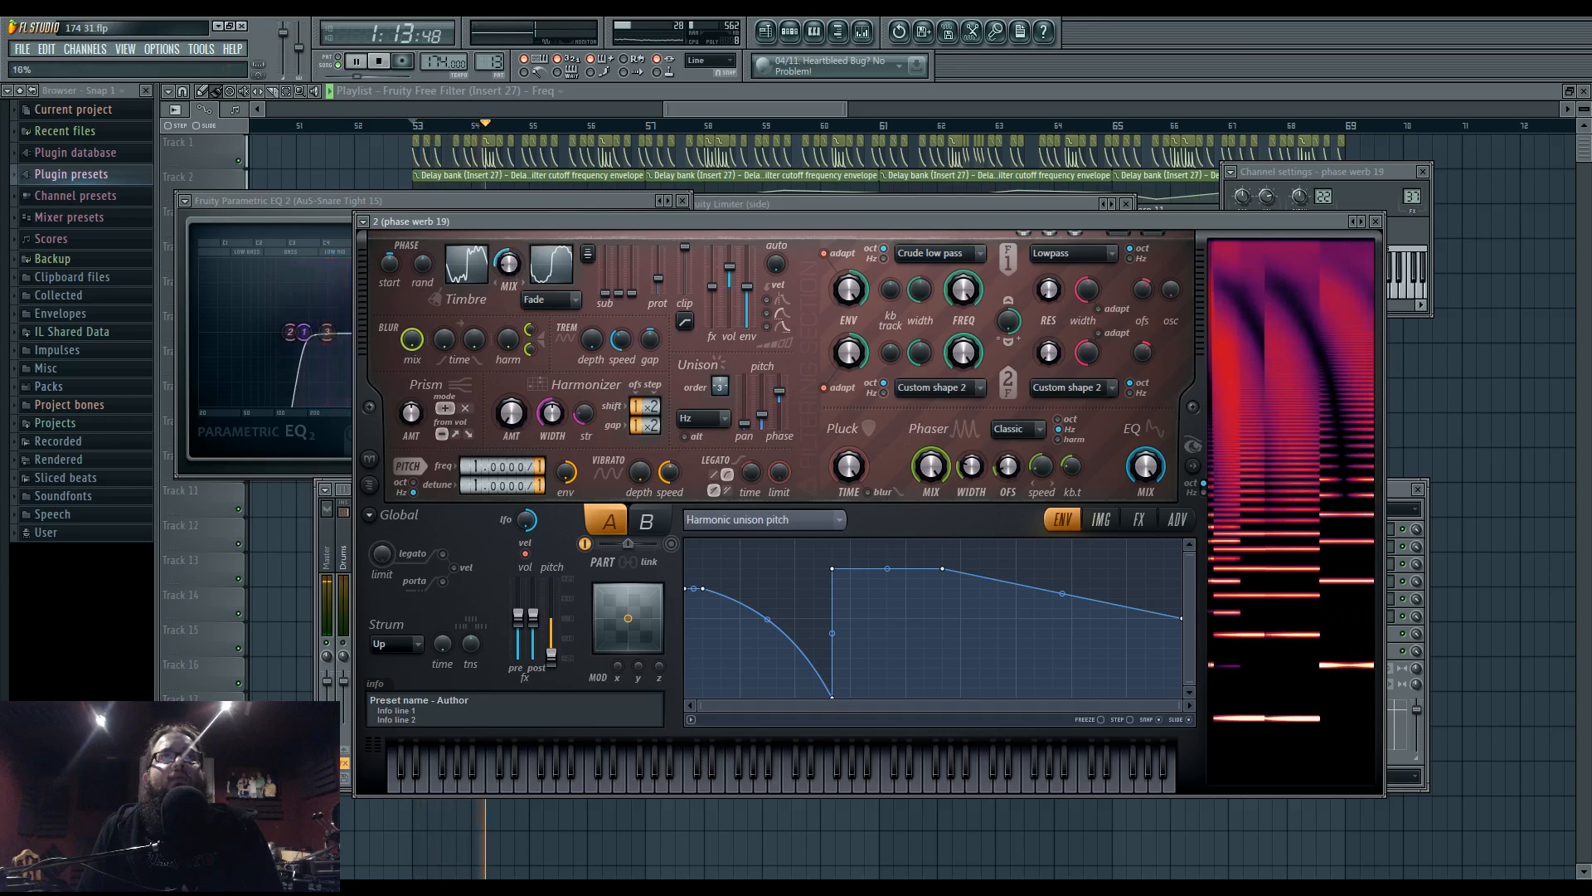
scroll(469, 490, up, 1)
click(1138, 520)
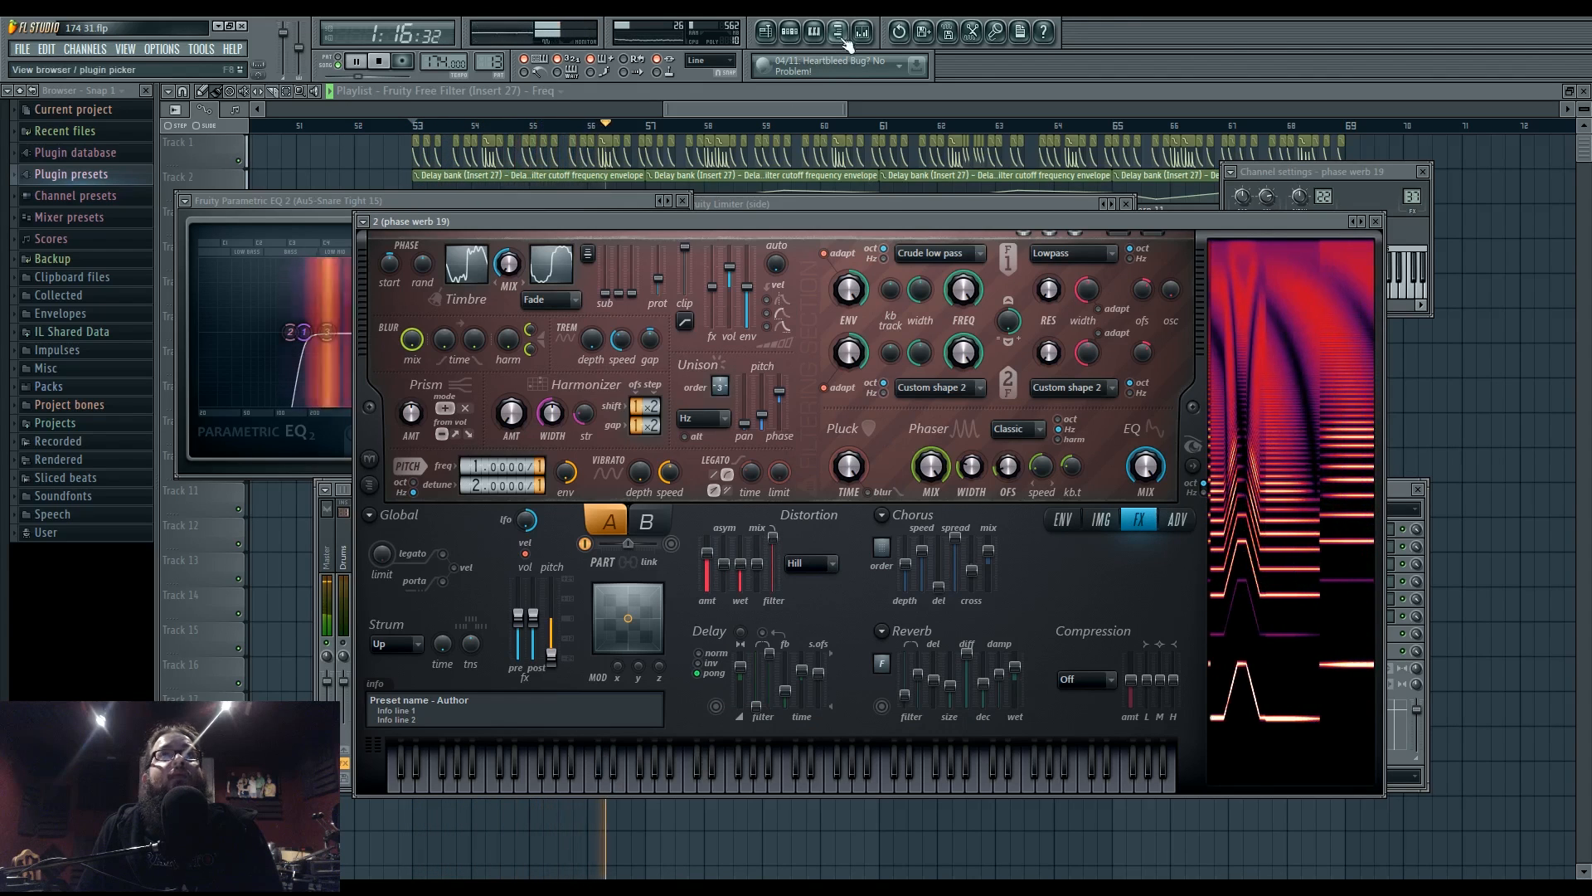
key(F9)
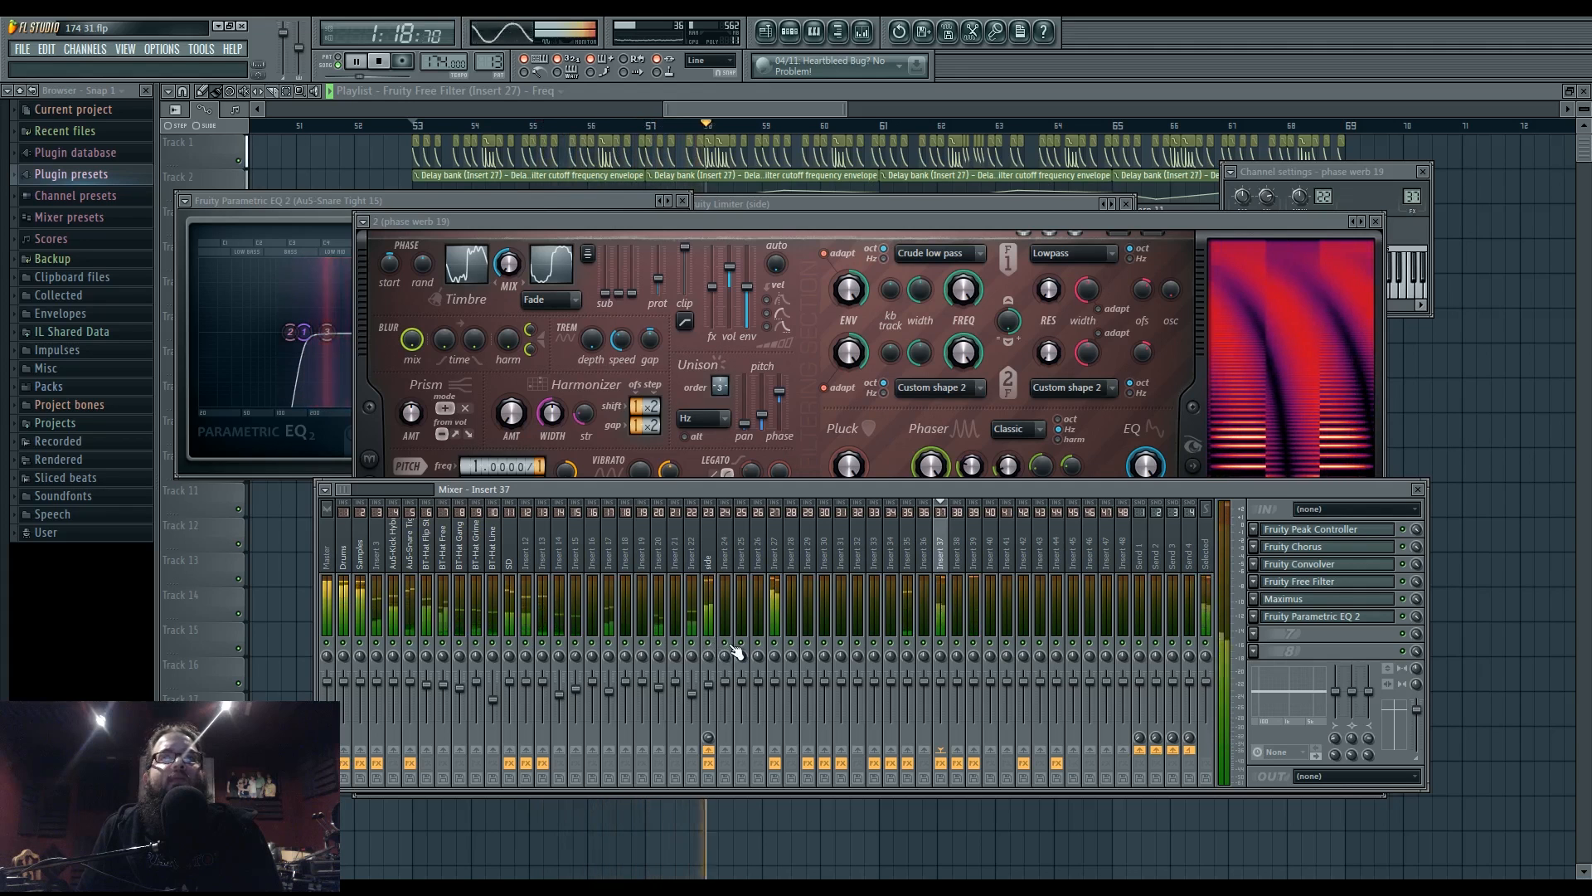
click(711, 221)
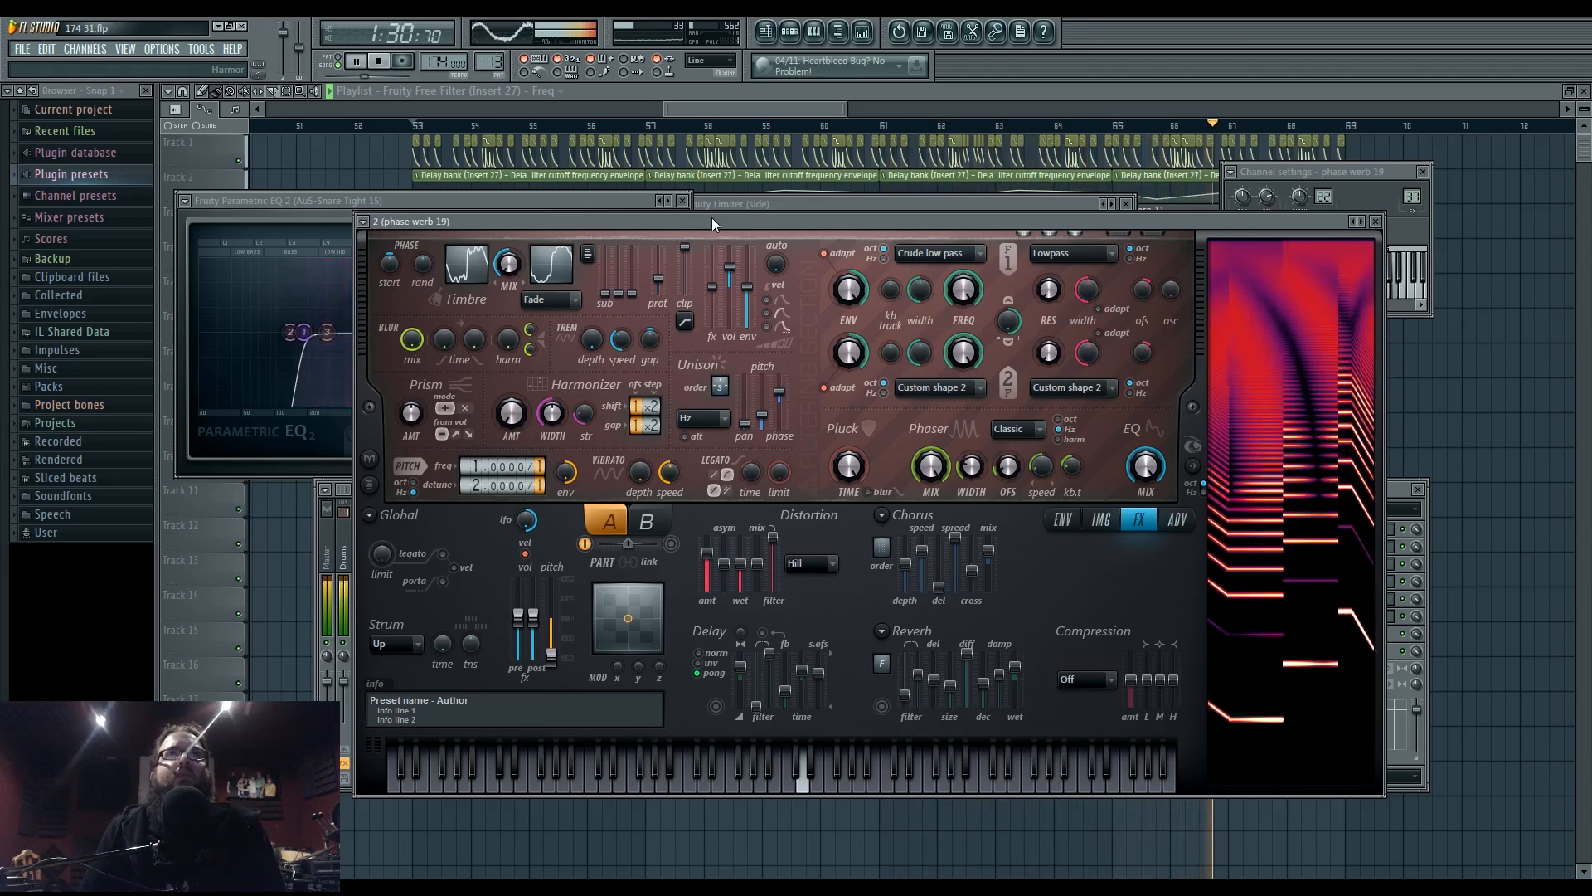
drag(748, 110, 794, 109)
scroll(932, 431, up, 2)
scroll(932, 432, up, 1)
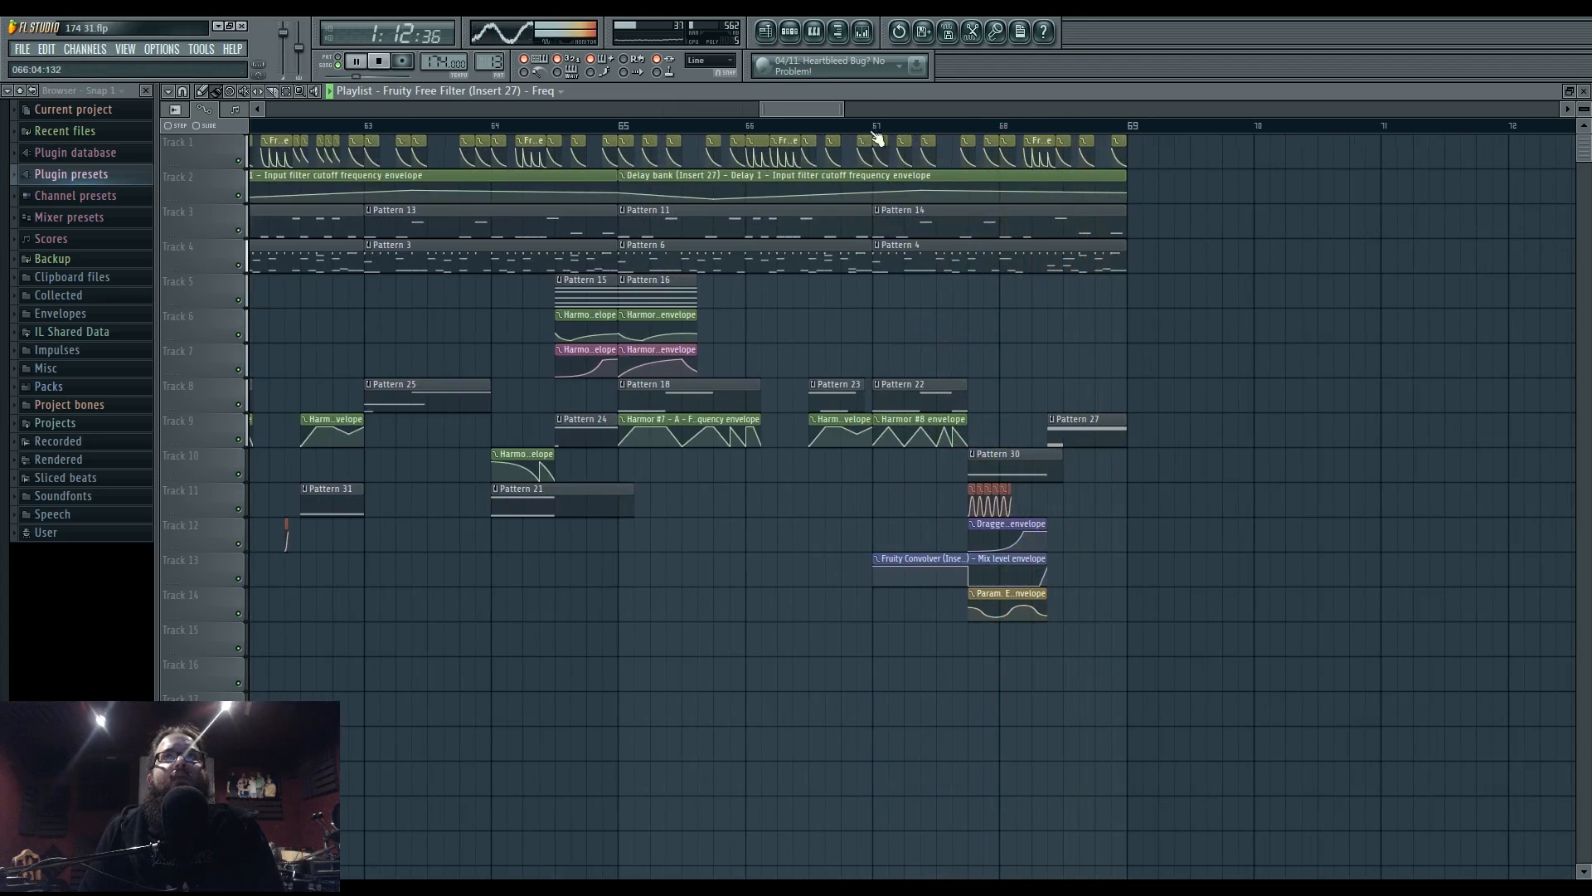
- In Pattern 4, try a snare step, remove it again, and add a kick step near the pattern end
double_click(970, 264)
click(798, 34)
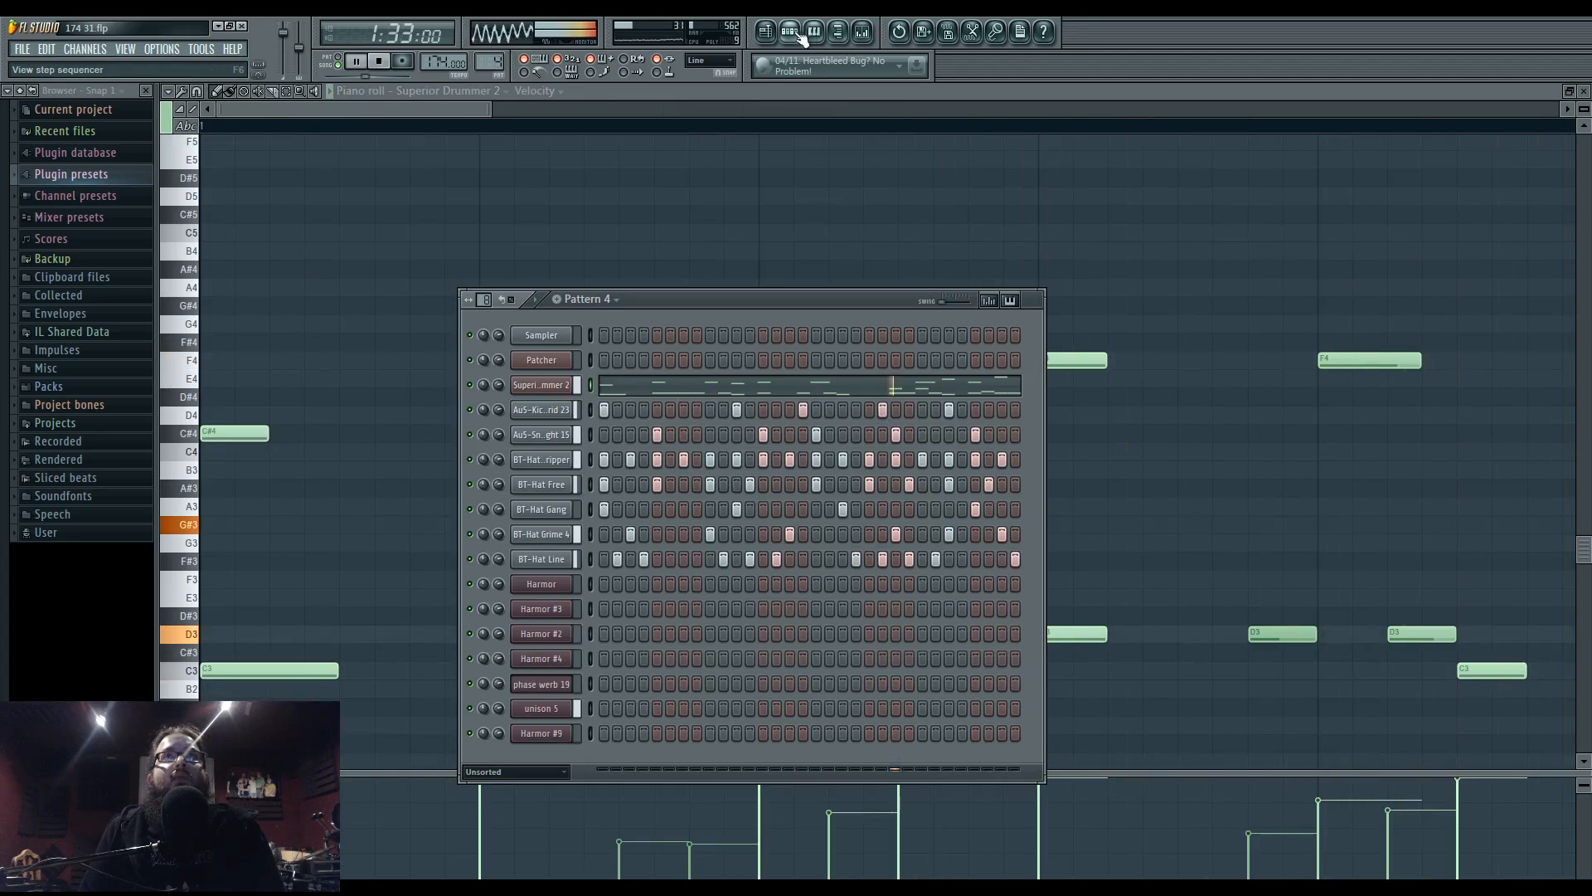
click(963, 437)
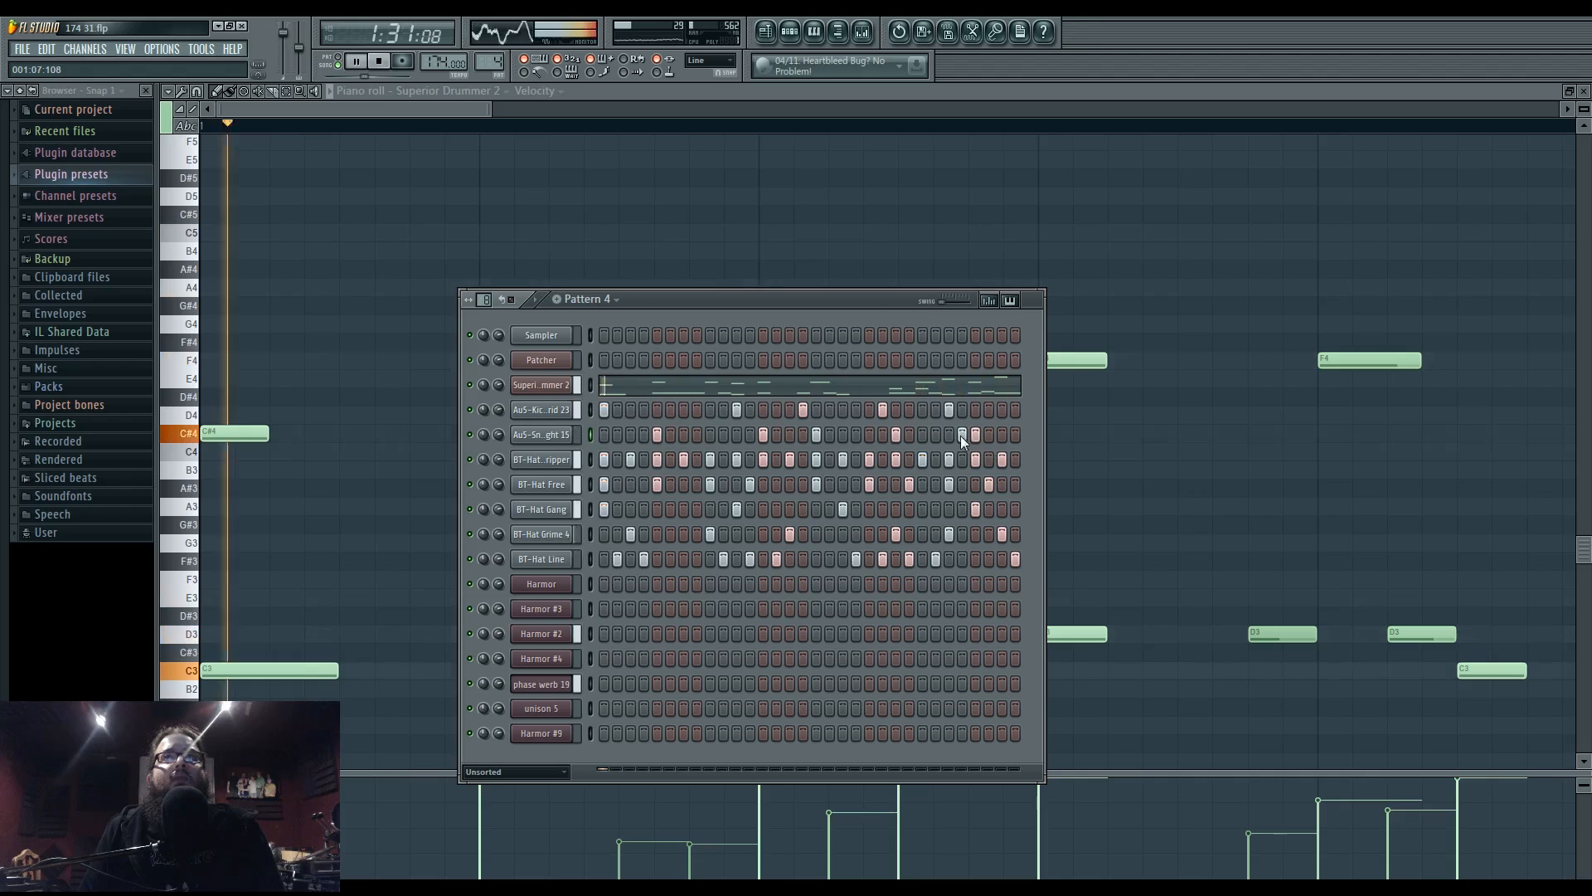
right_click(962, 436)
click(962, 411)
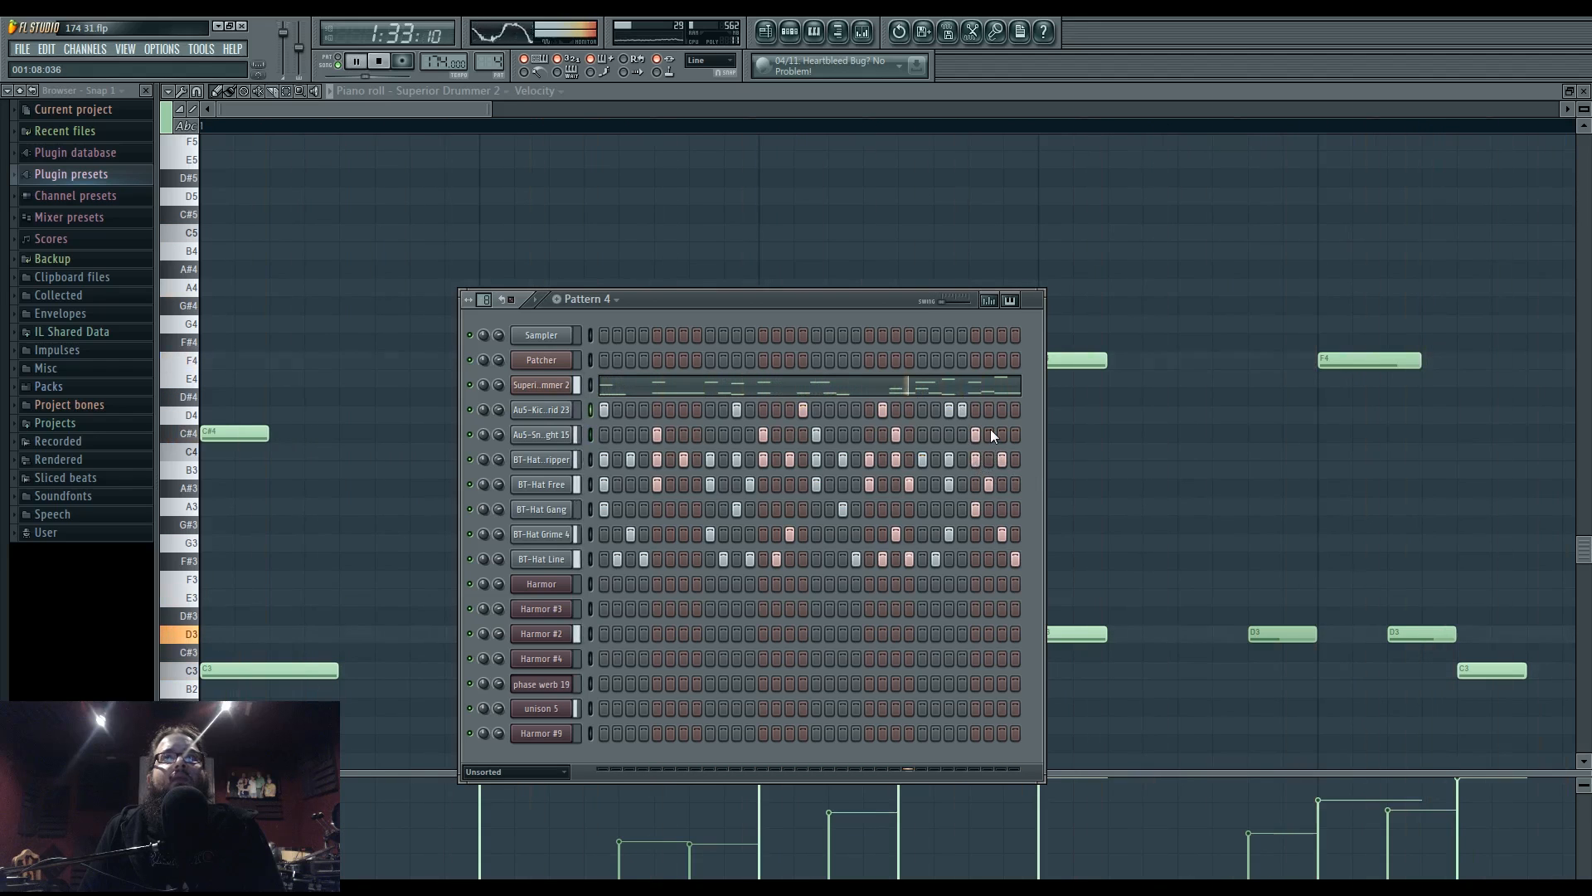
- Show the AuS-Snare Tight 15 channel's MISC settings and stop playback
click(541, 434)
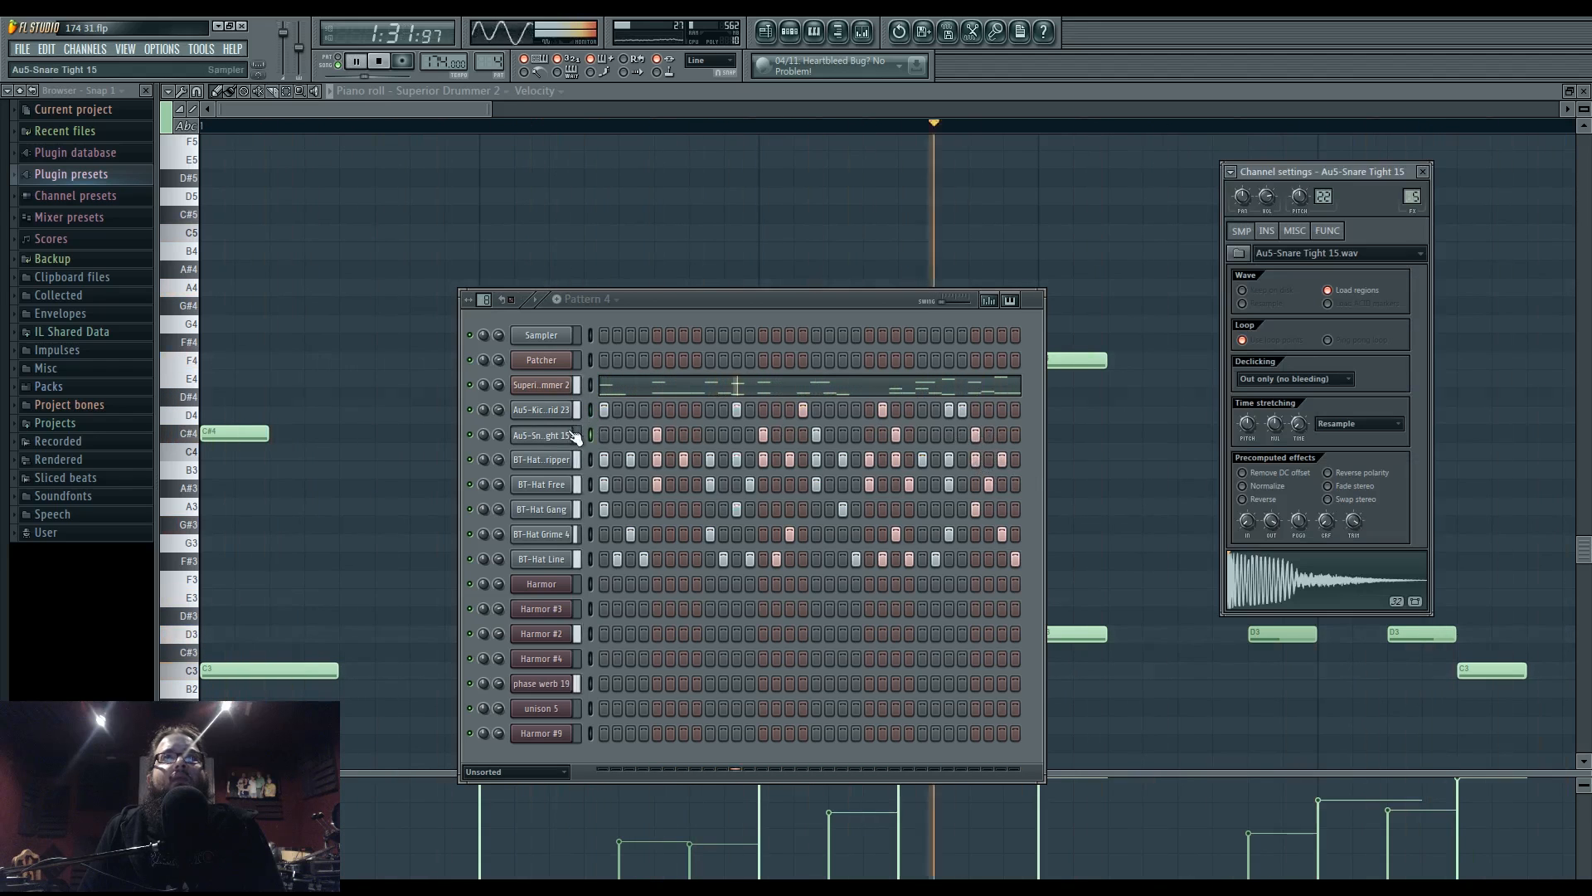
click(1295, 231)
key(space)
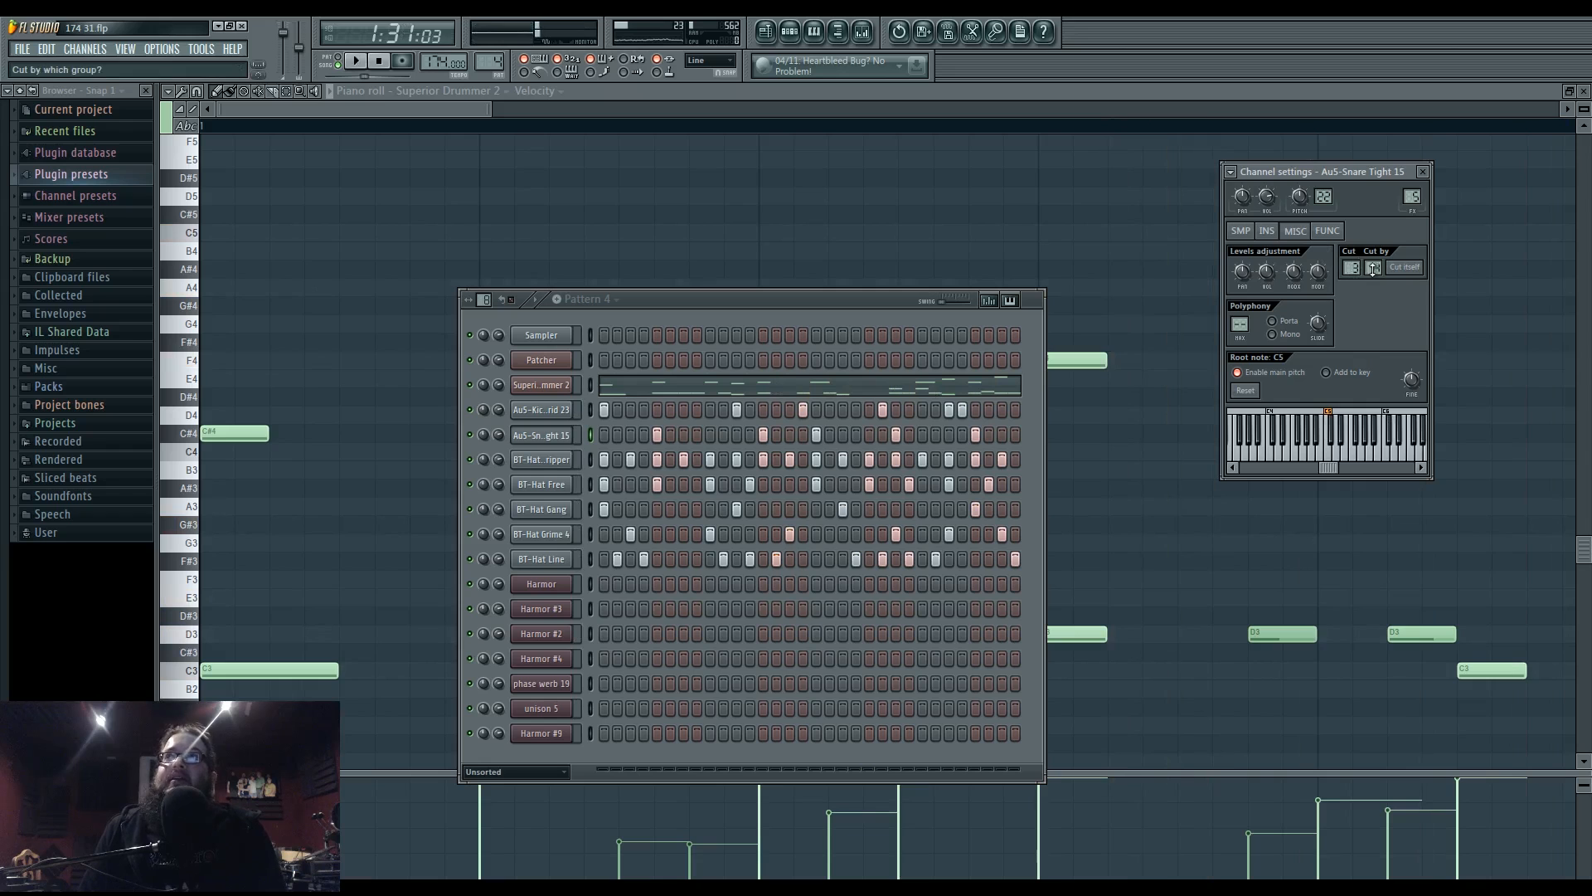
key(F5)
- Play the arrangement briefly, then bring up the unison 5 piano roll with F7
key(space)
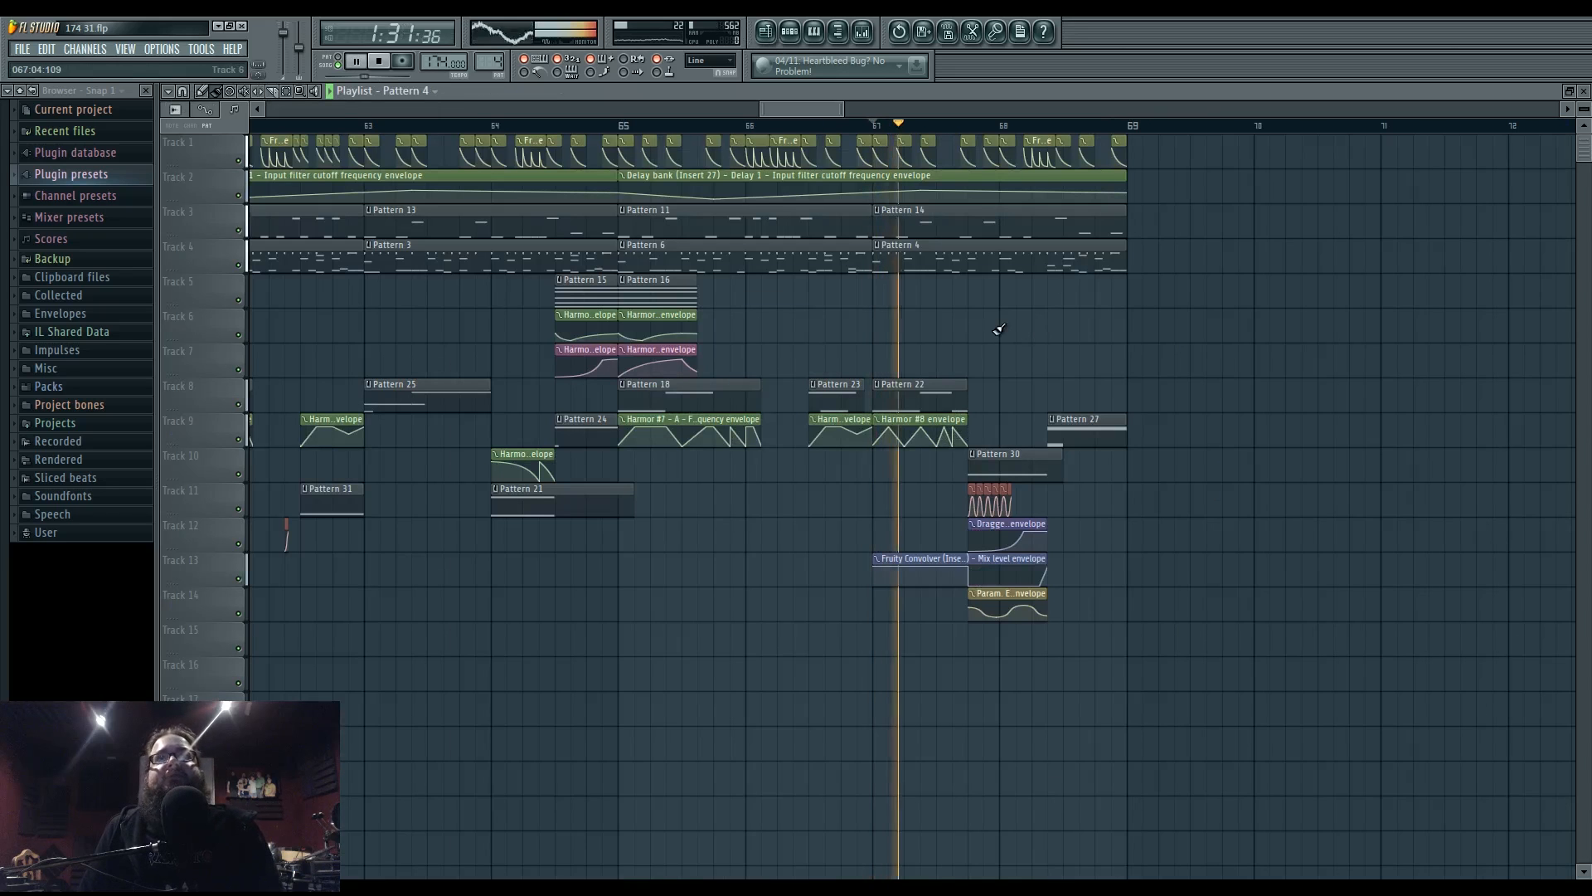
scroll(1000, 328, down, 5)
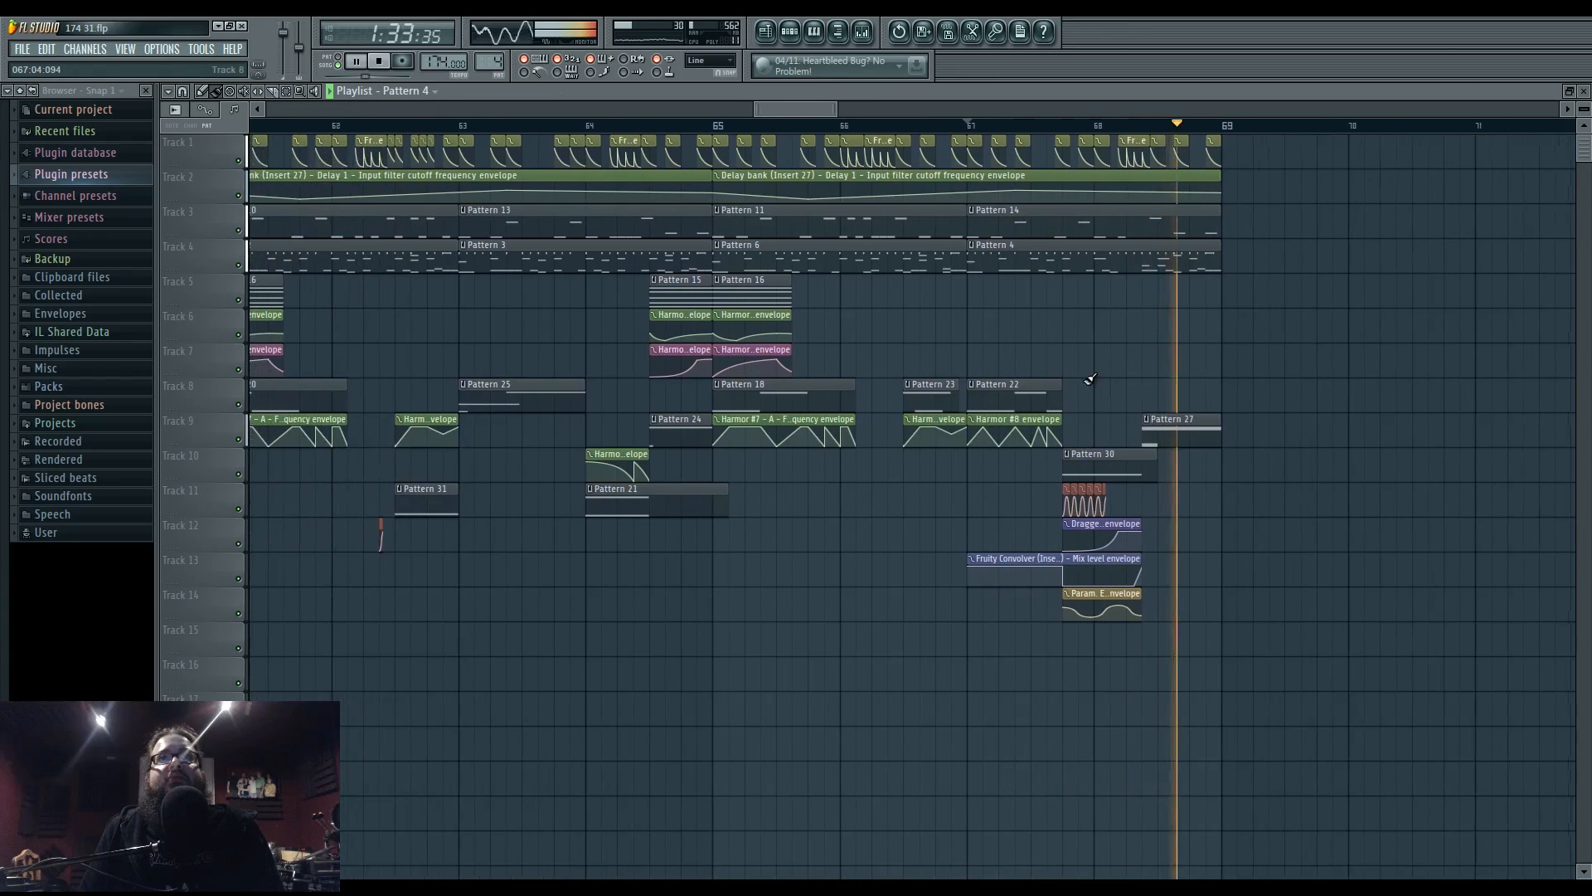
key(space)
key(F7)
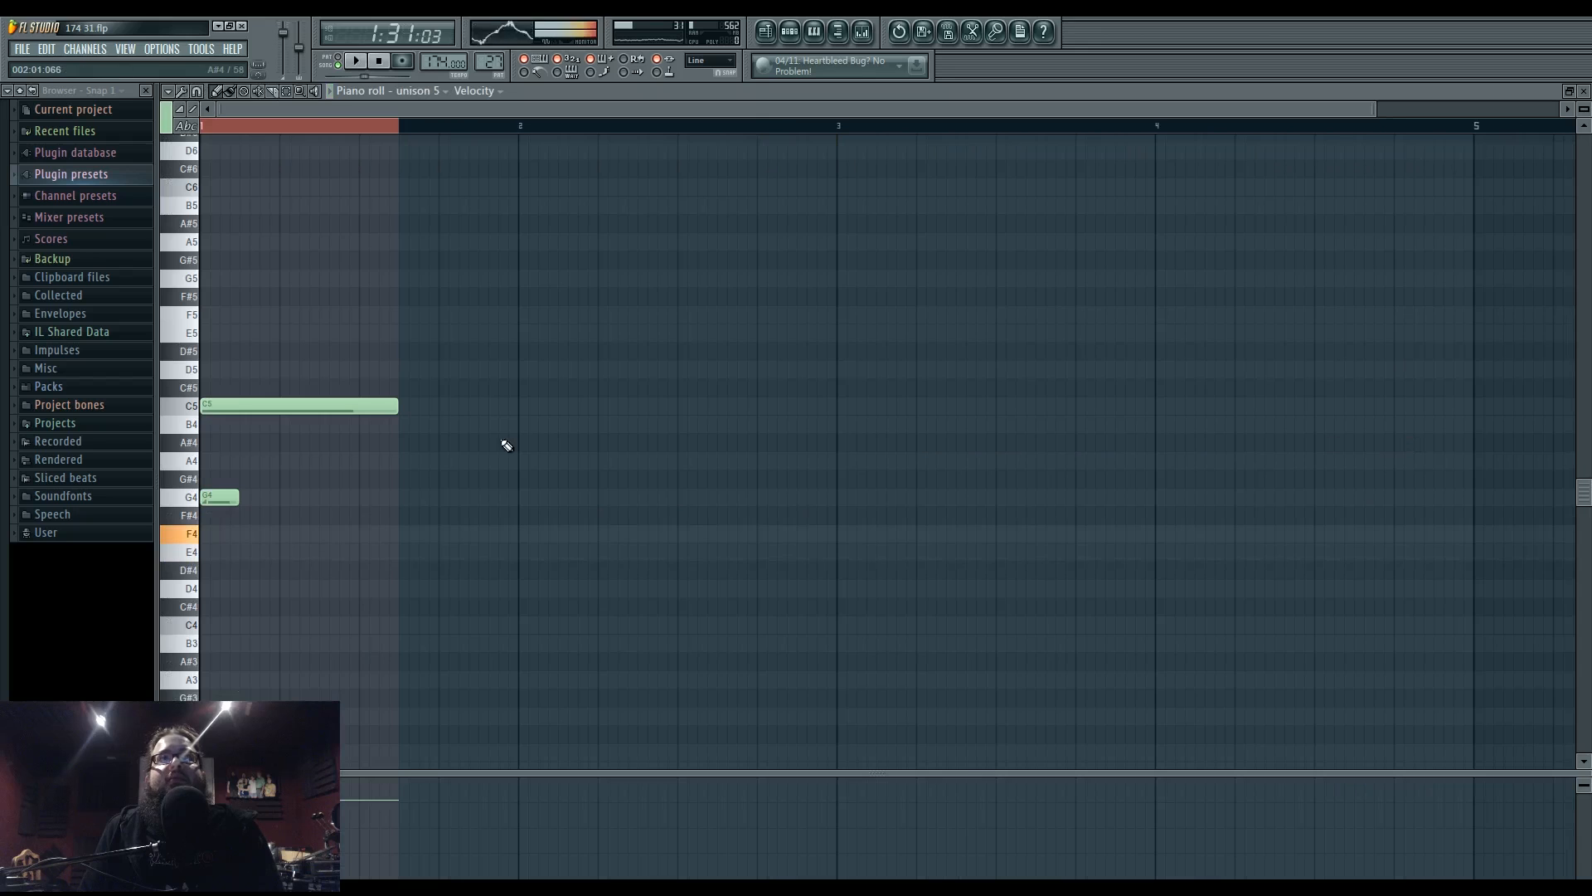
- Audition G4, A4, E3 and E1 up to C2 on the keyboard, then show Pattern 27's channel rack
click(193, 494)
click(192, 456)
drag(192, 456, 192, 634)
click(181, 697)
scroll(180, 696, down, 6)
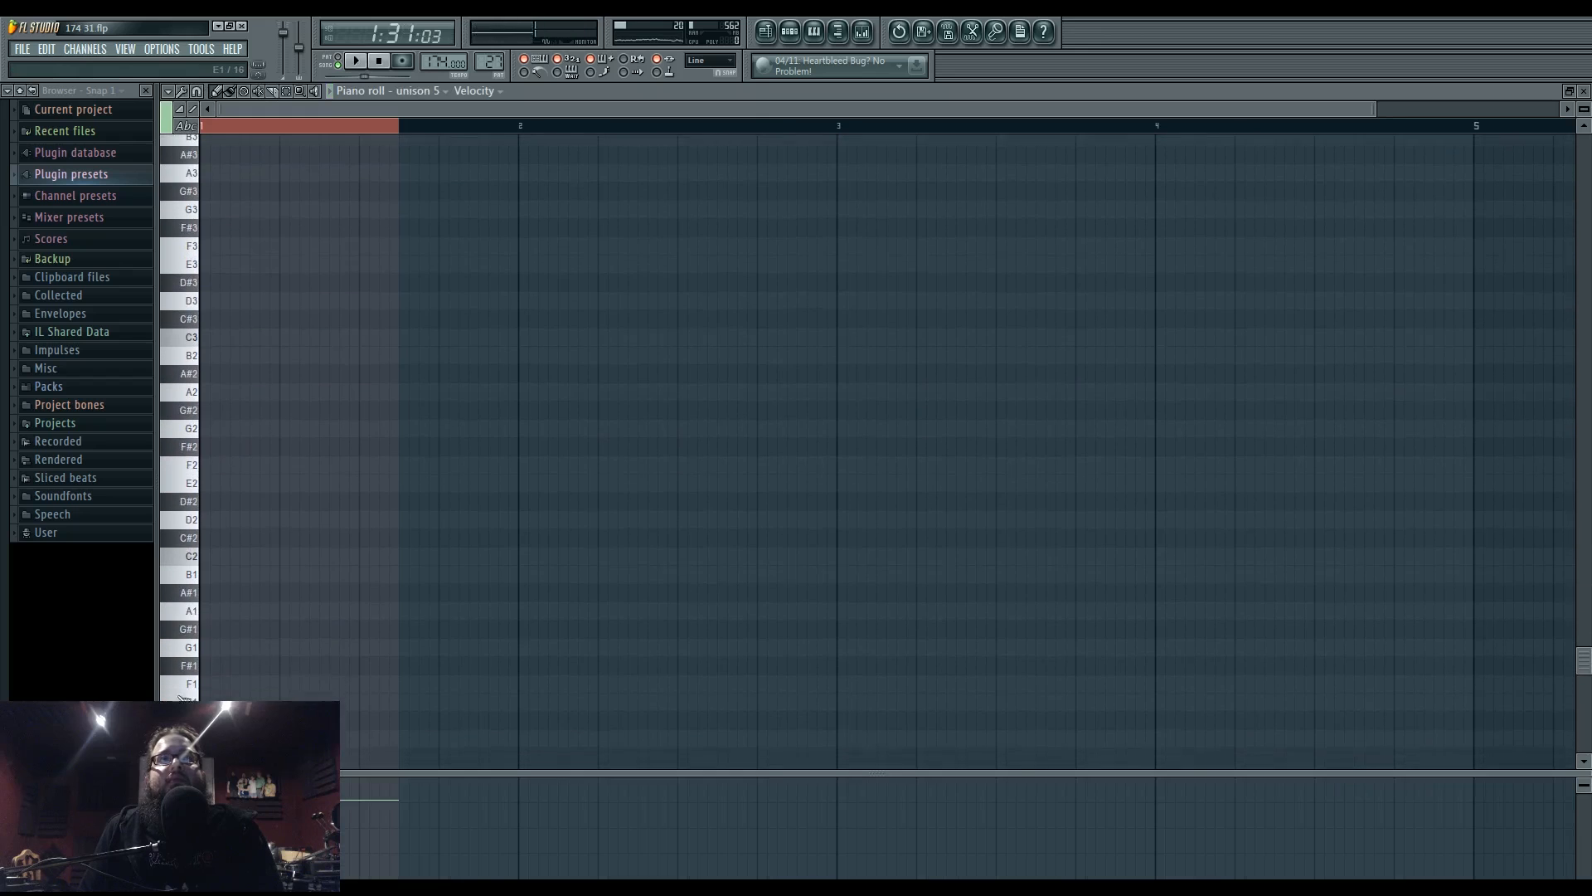
click(184, 699)
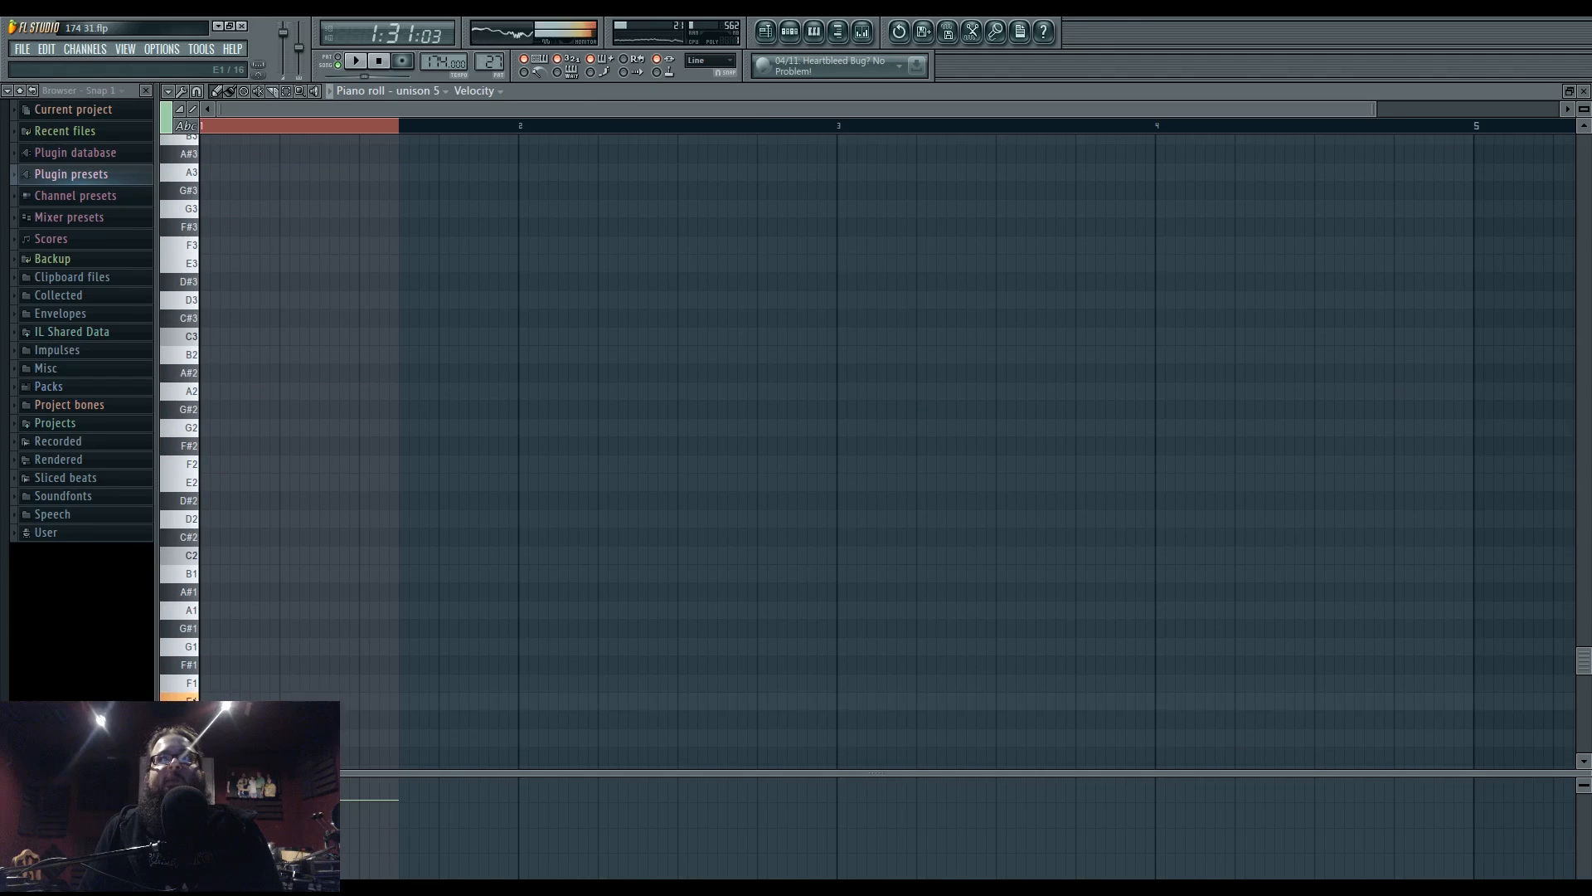
drag(192, 699, 191, 773)
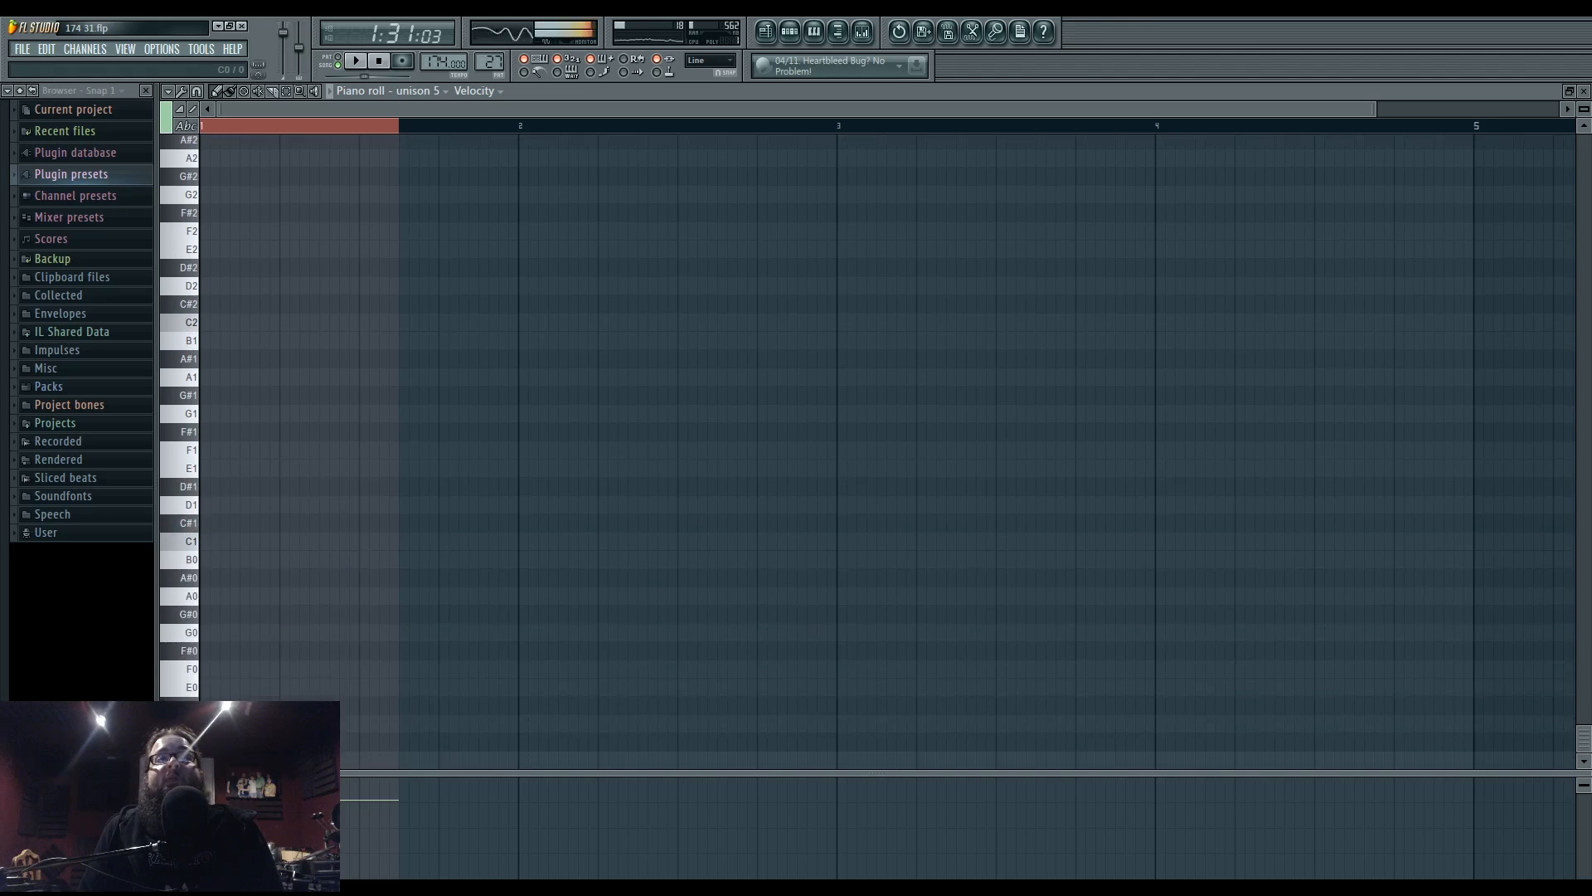
click(789, 31)
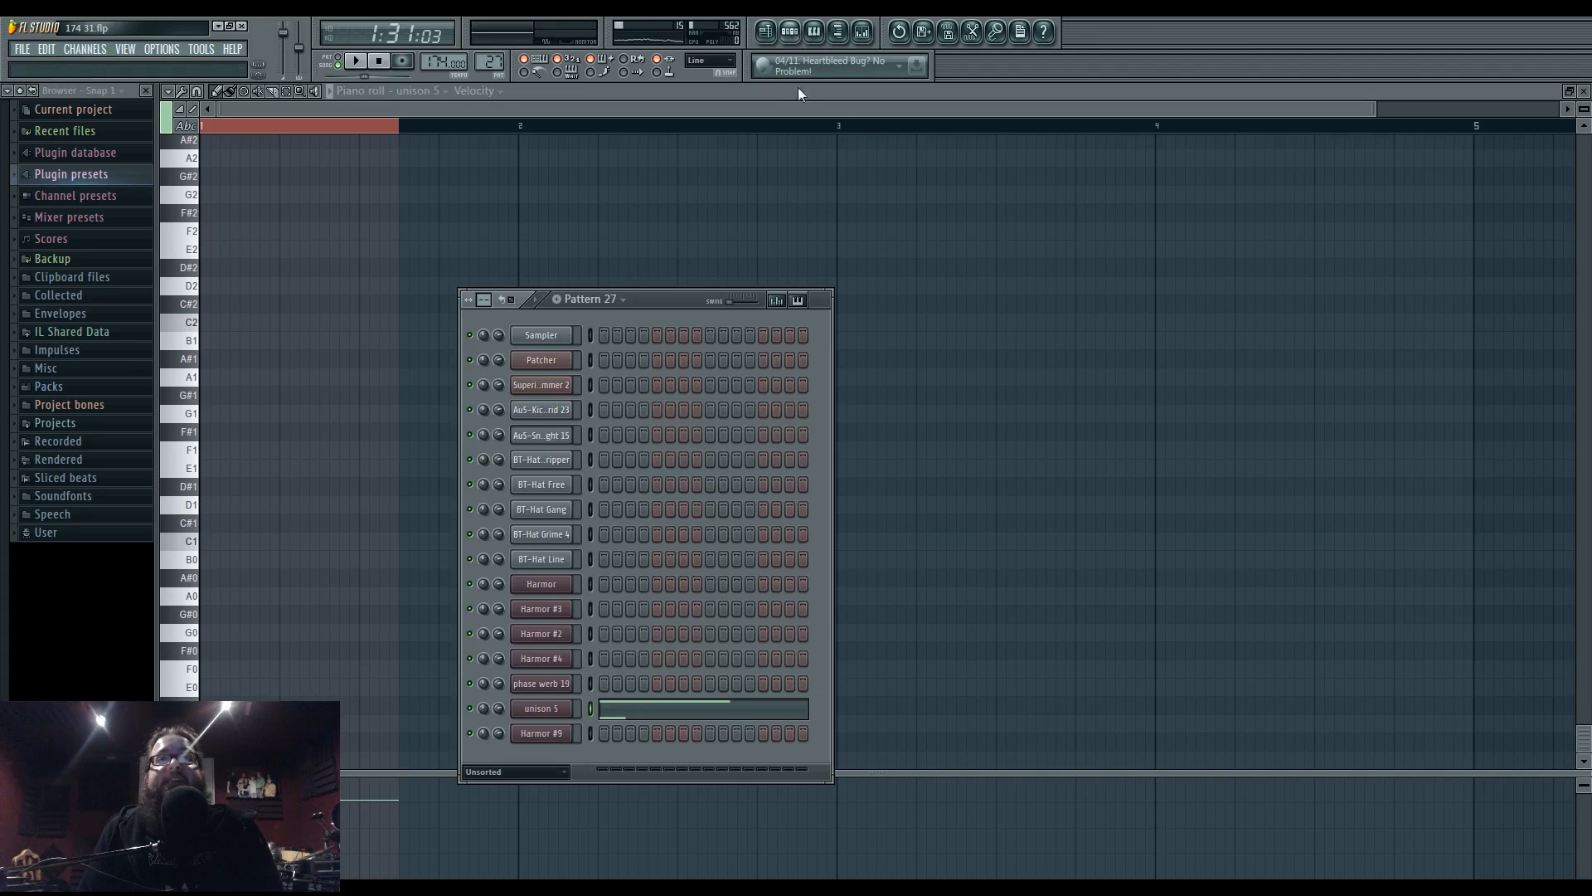
- In unison 5's Harmor, try pitch divisor 6, return it to 4, and play the patch
click(567, 715)
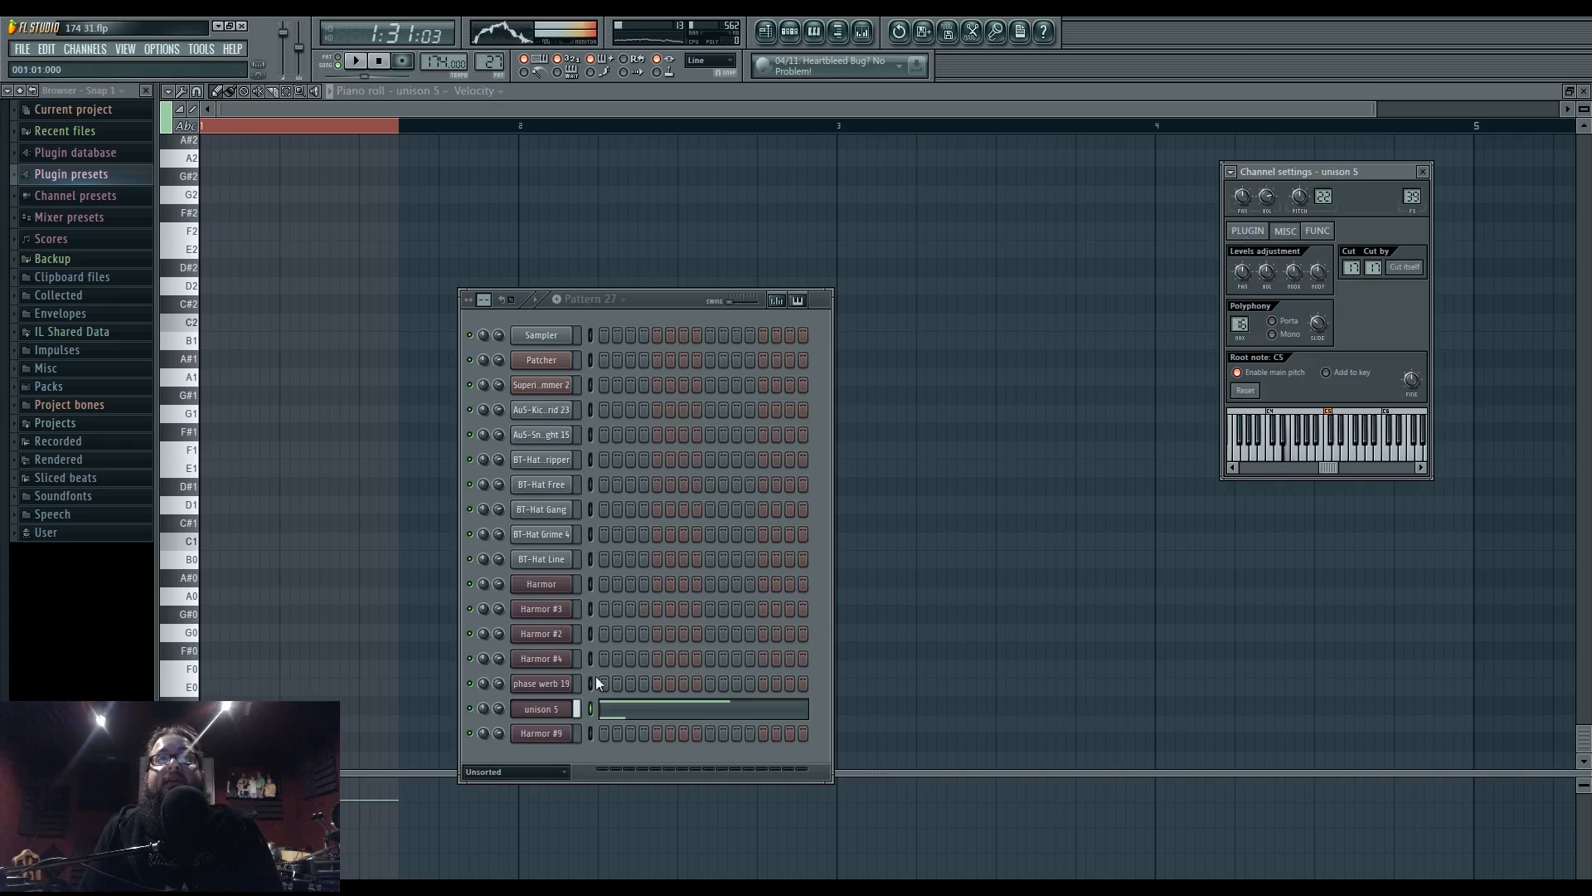
click(1248, 231)
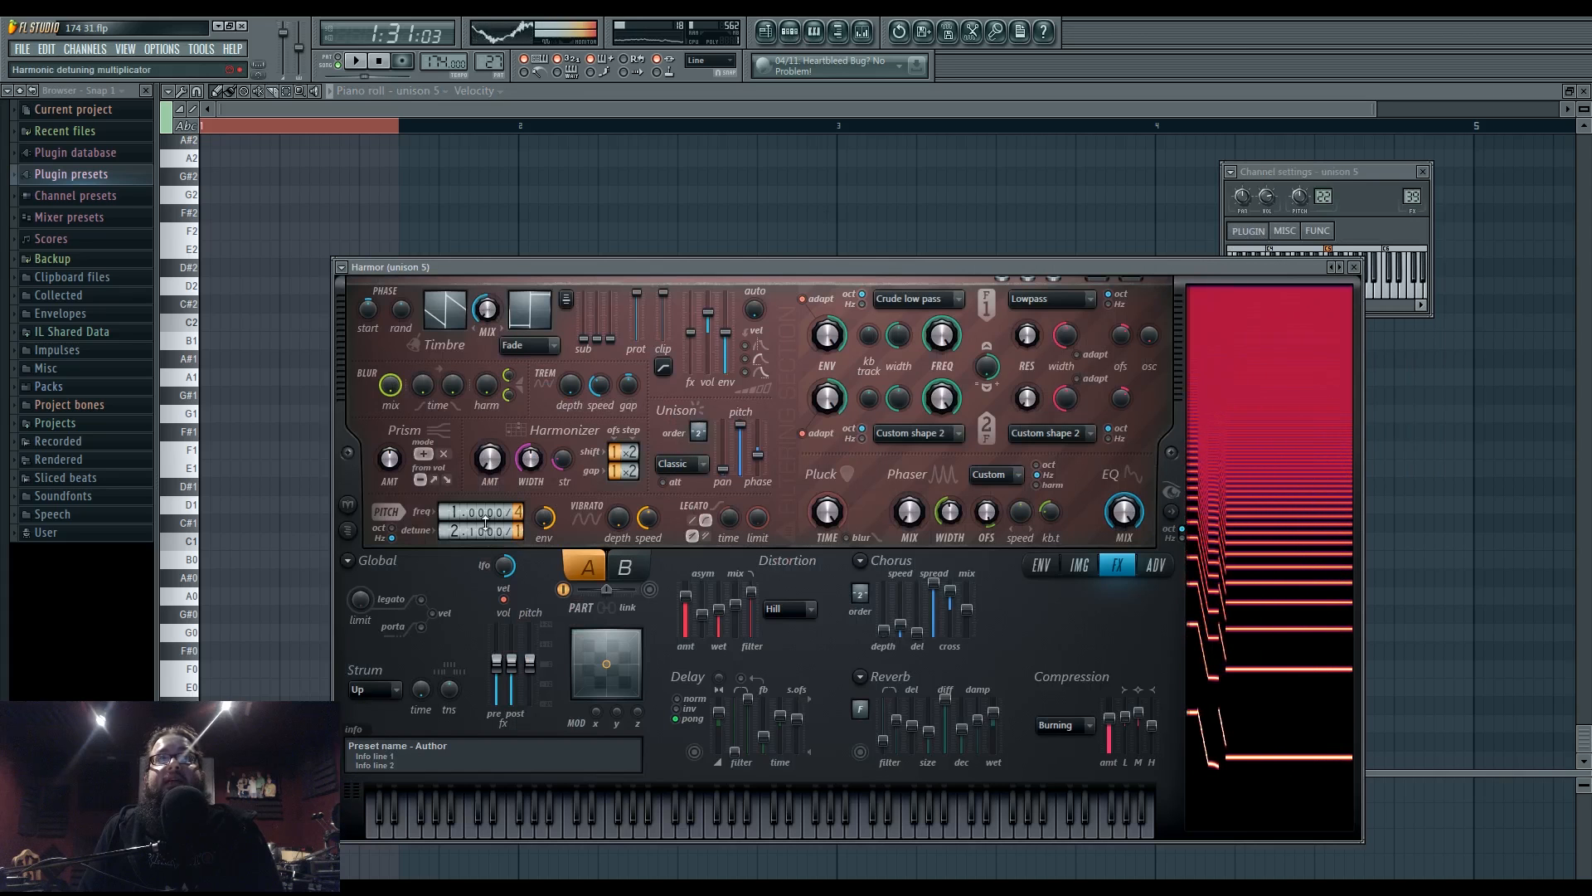
mouse_move(519, 514)
mouse_down()
mouse_move(520, 491)
mouse_move(519, 514)
mouse_up()
drag(388, 828, 345, 847)
key(space)
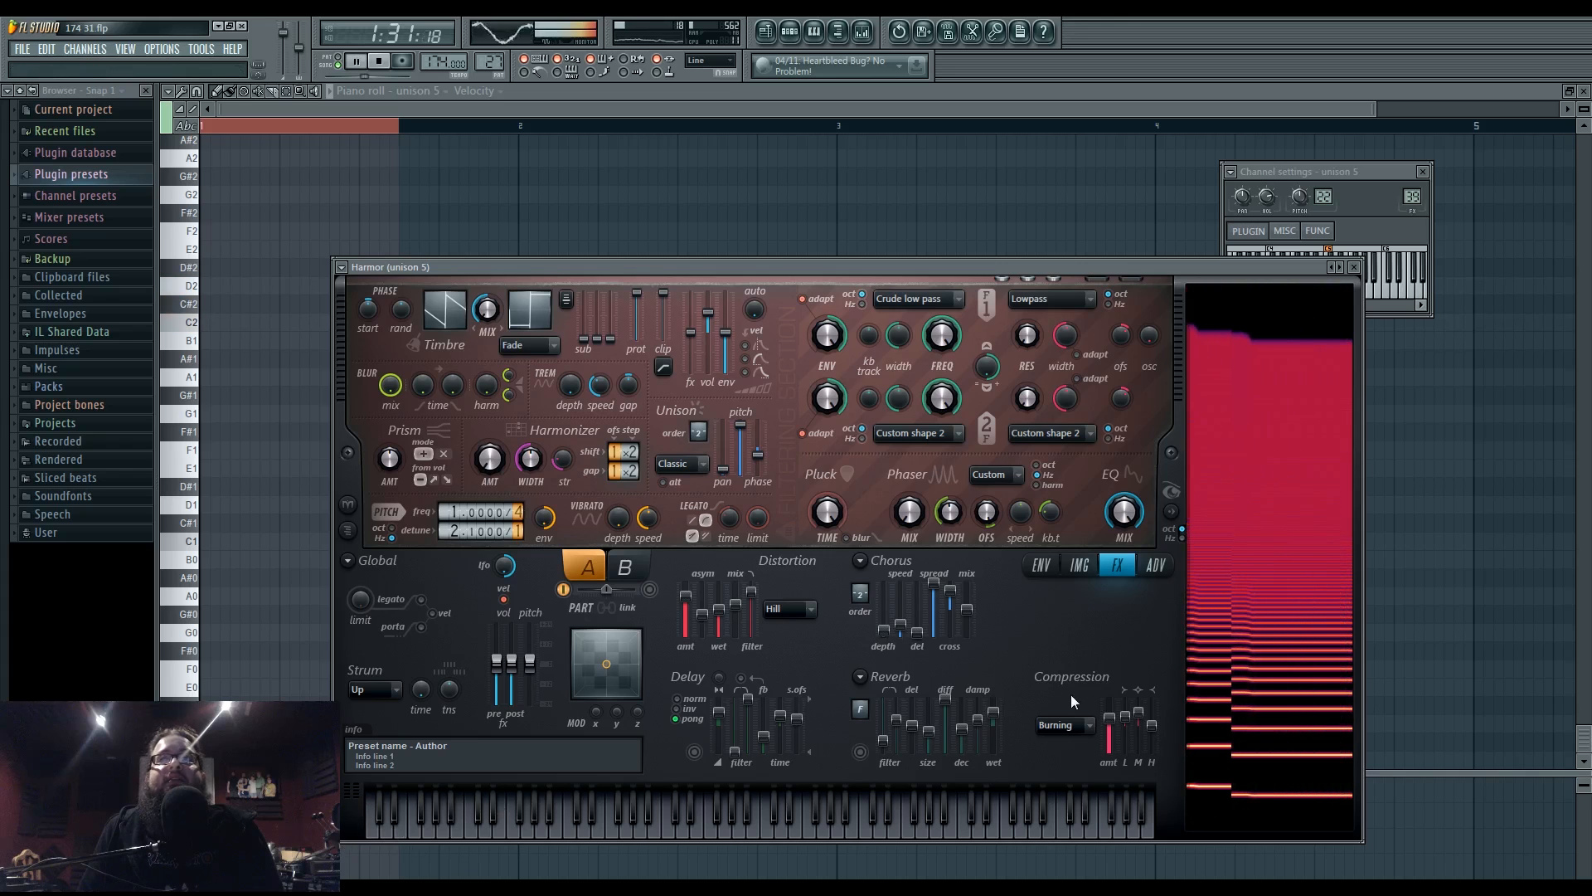
- Close the Harmor windows, return to the Playlist, and view the whole arrangement with playback stopped
click(1423, 171)
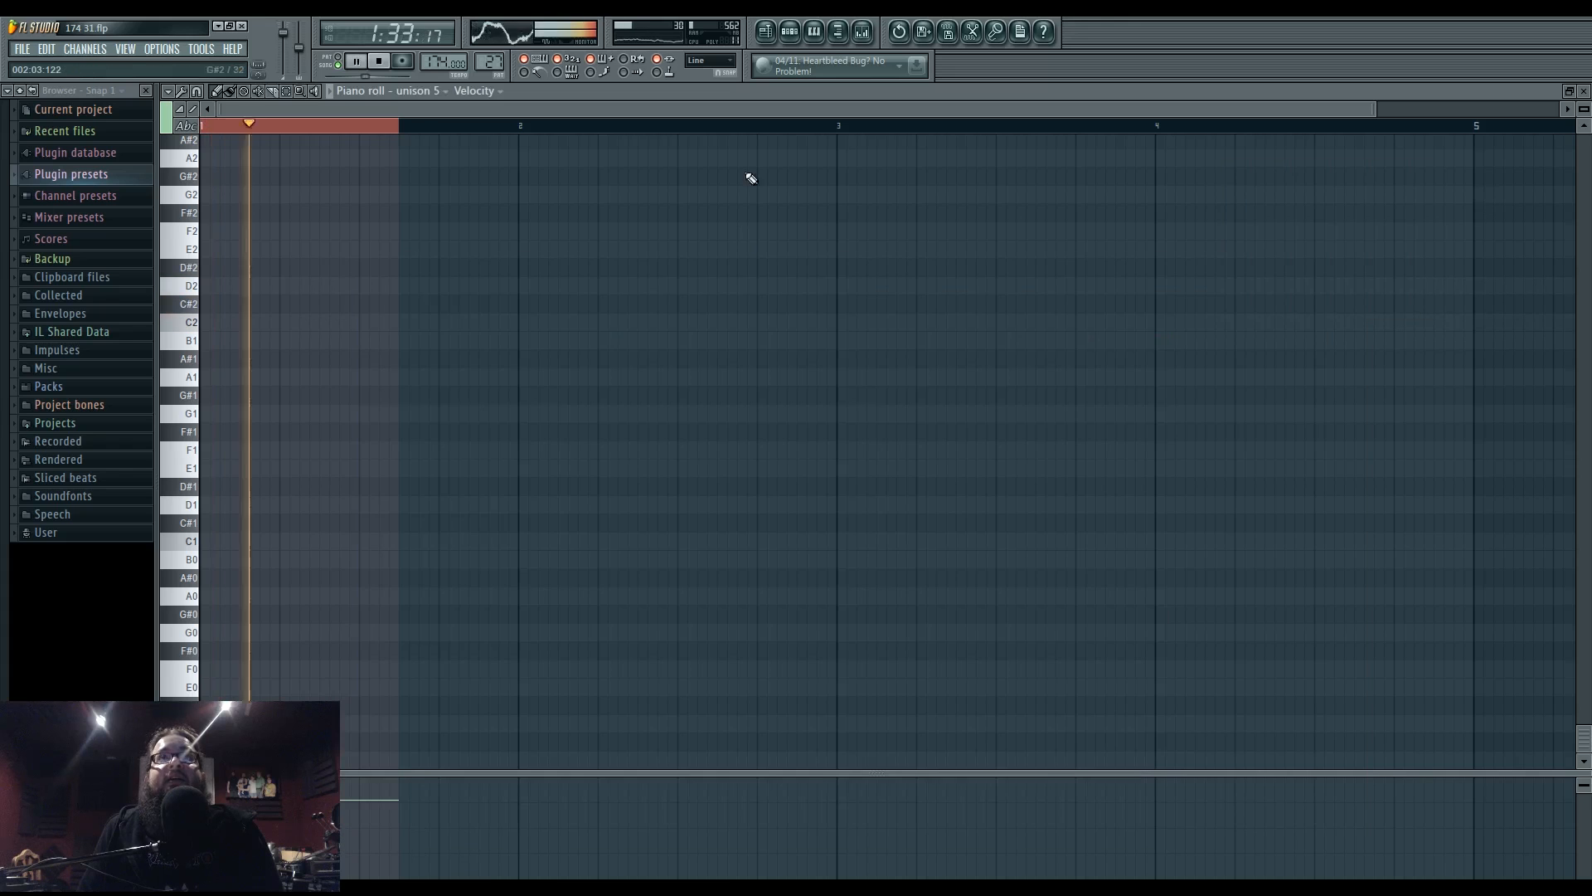
click(764, 33)
mouse_move(861, 628)
mouse_down()
mouse_move(1213, 714)
mouse_move(938, 694)
mouse_move(860, 721)
mouse_up()
key(space)
scroll(1212, 714, down, 4)
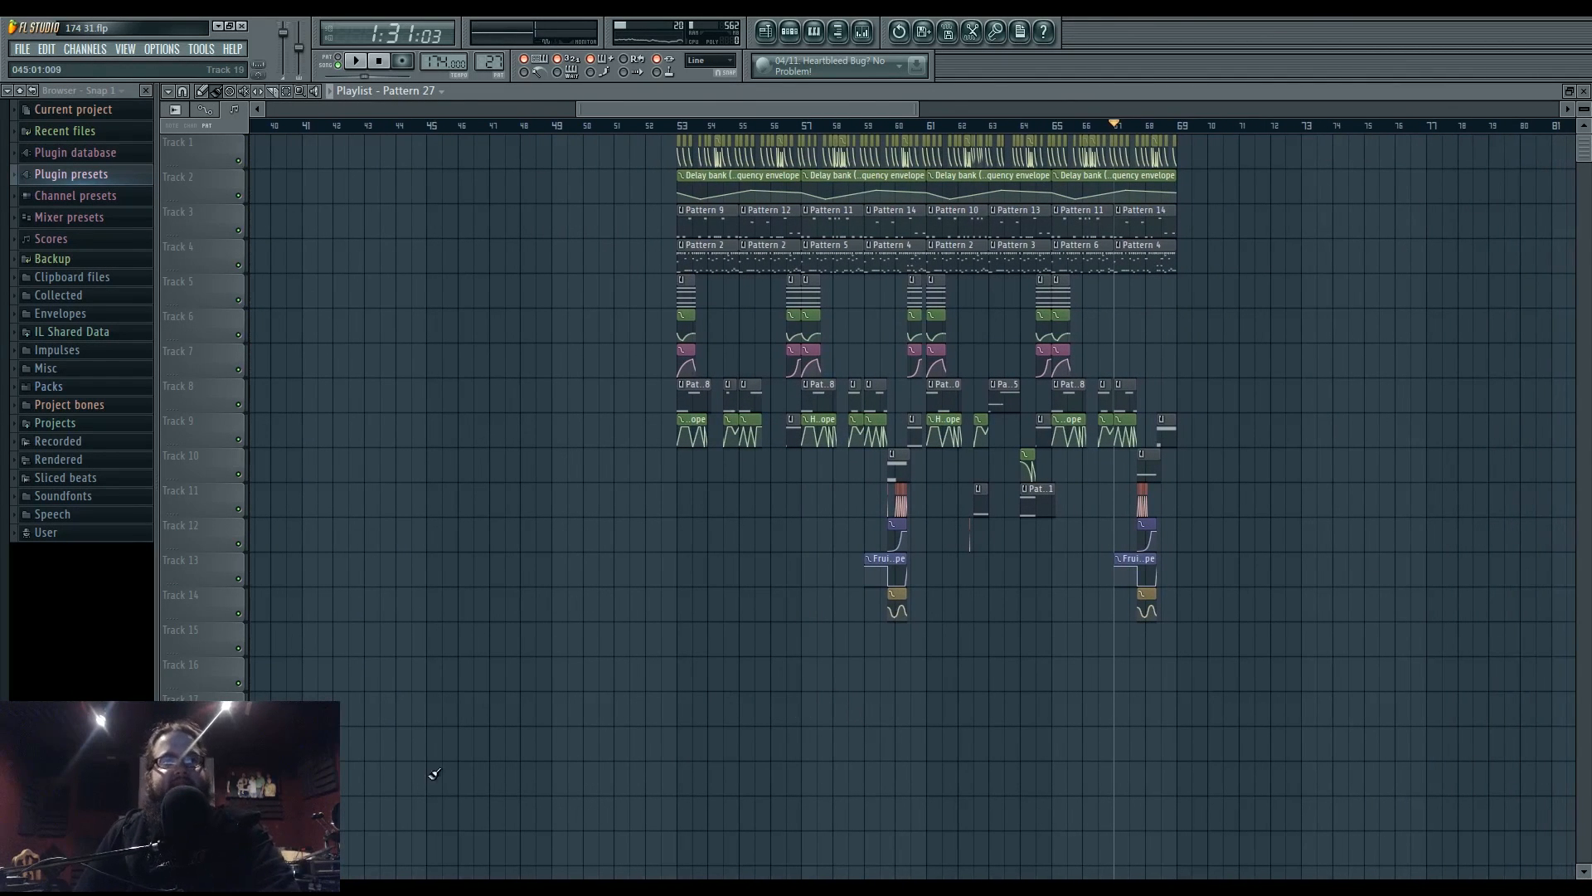
click(622, 888)
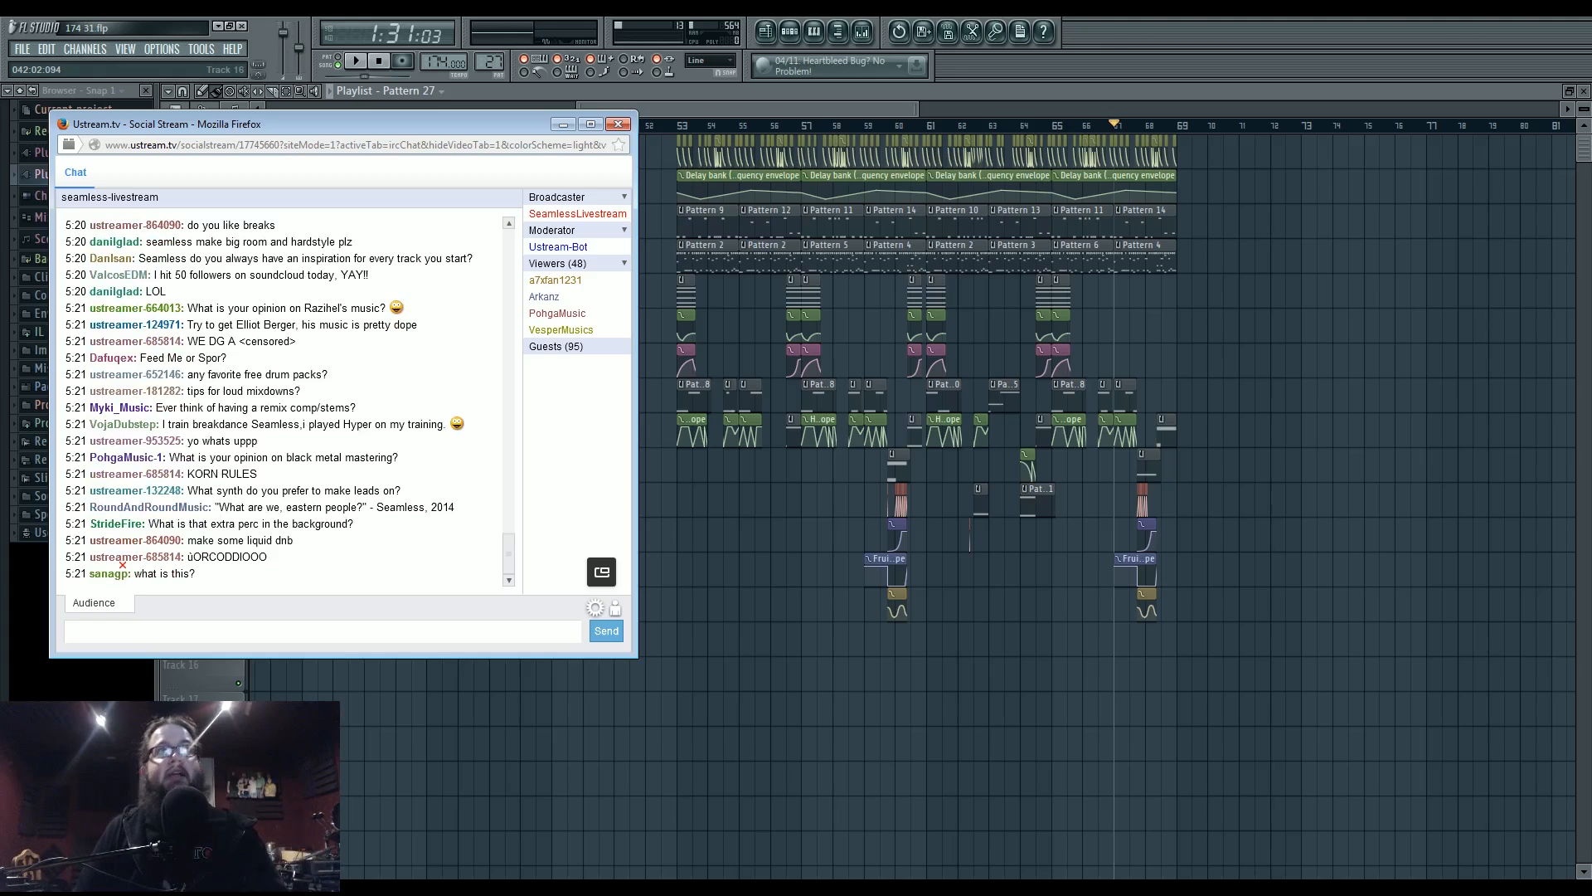
- Check the project's start date and total working time on the Project Info settings page
click(174, 51)
click(183, 93)
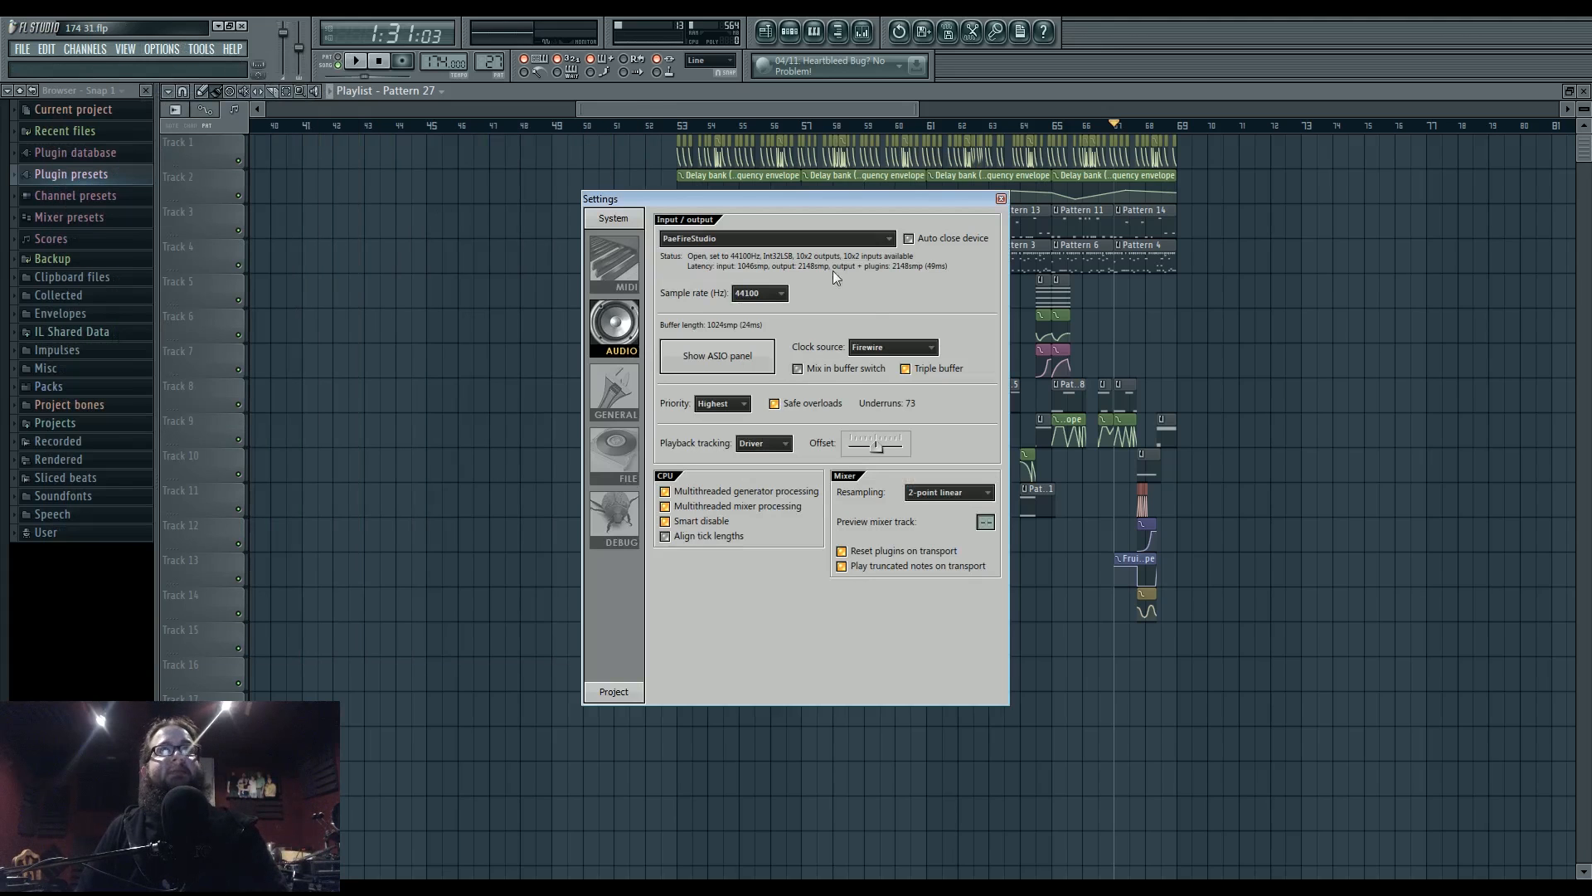
click(617, 690)
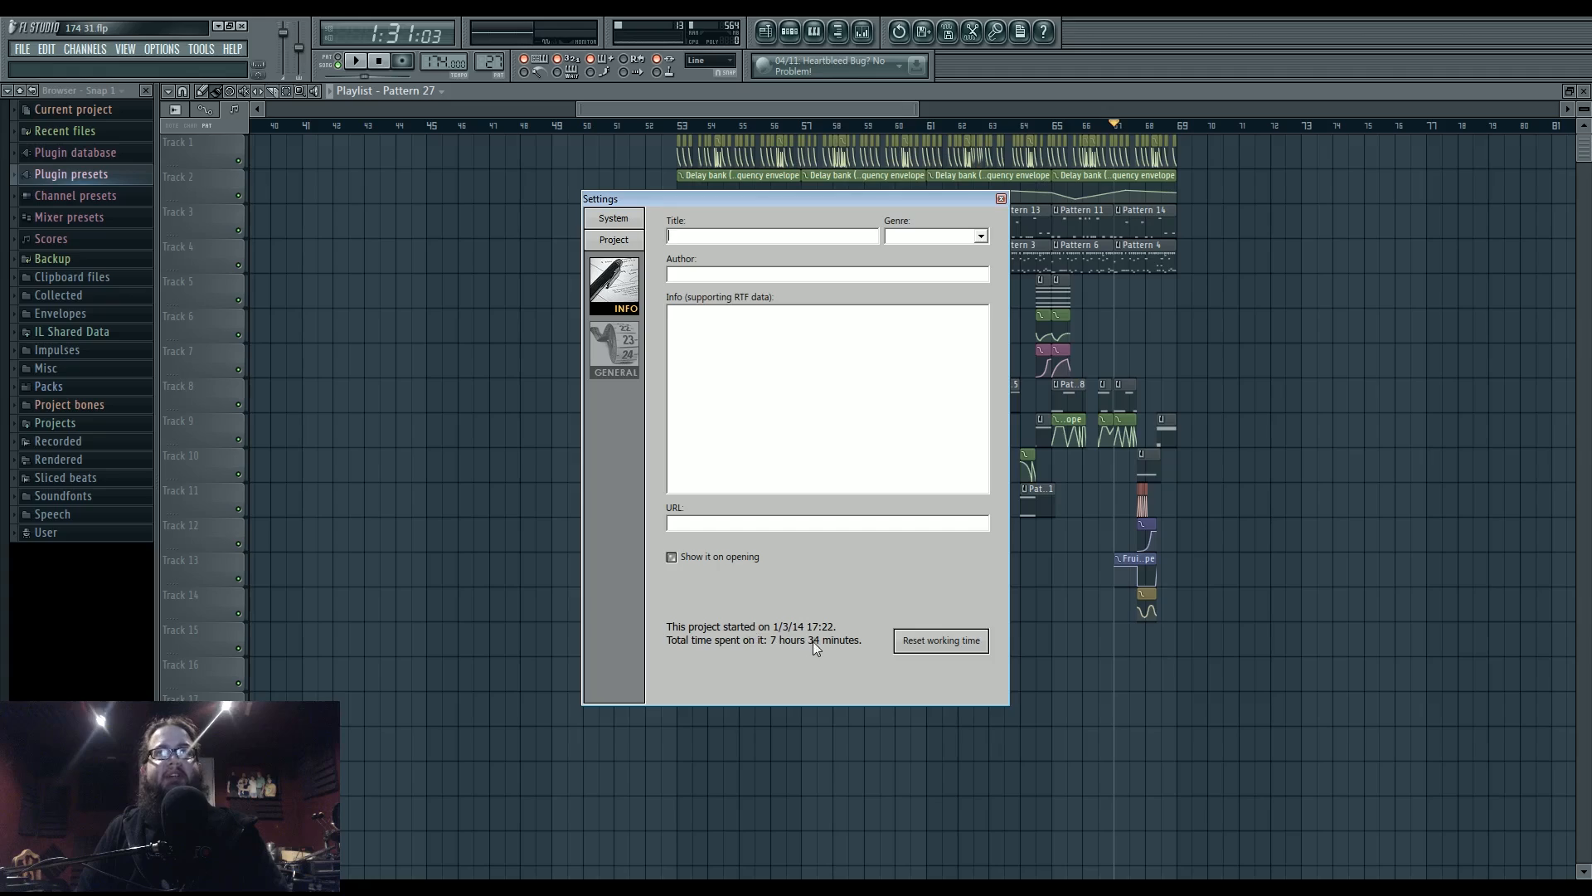
click(1001, 198)
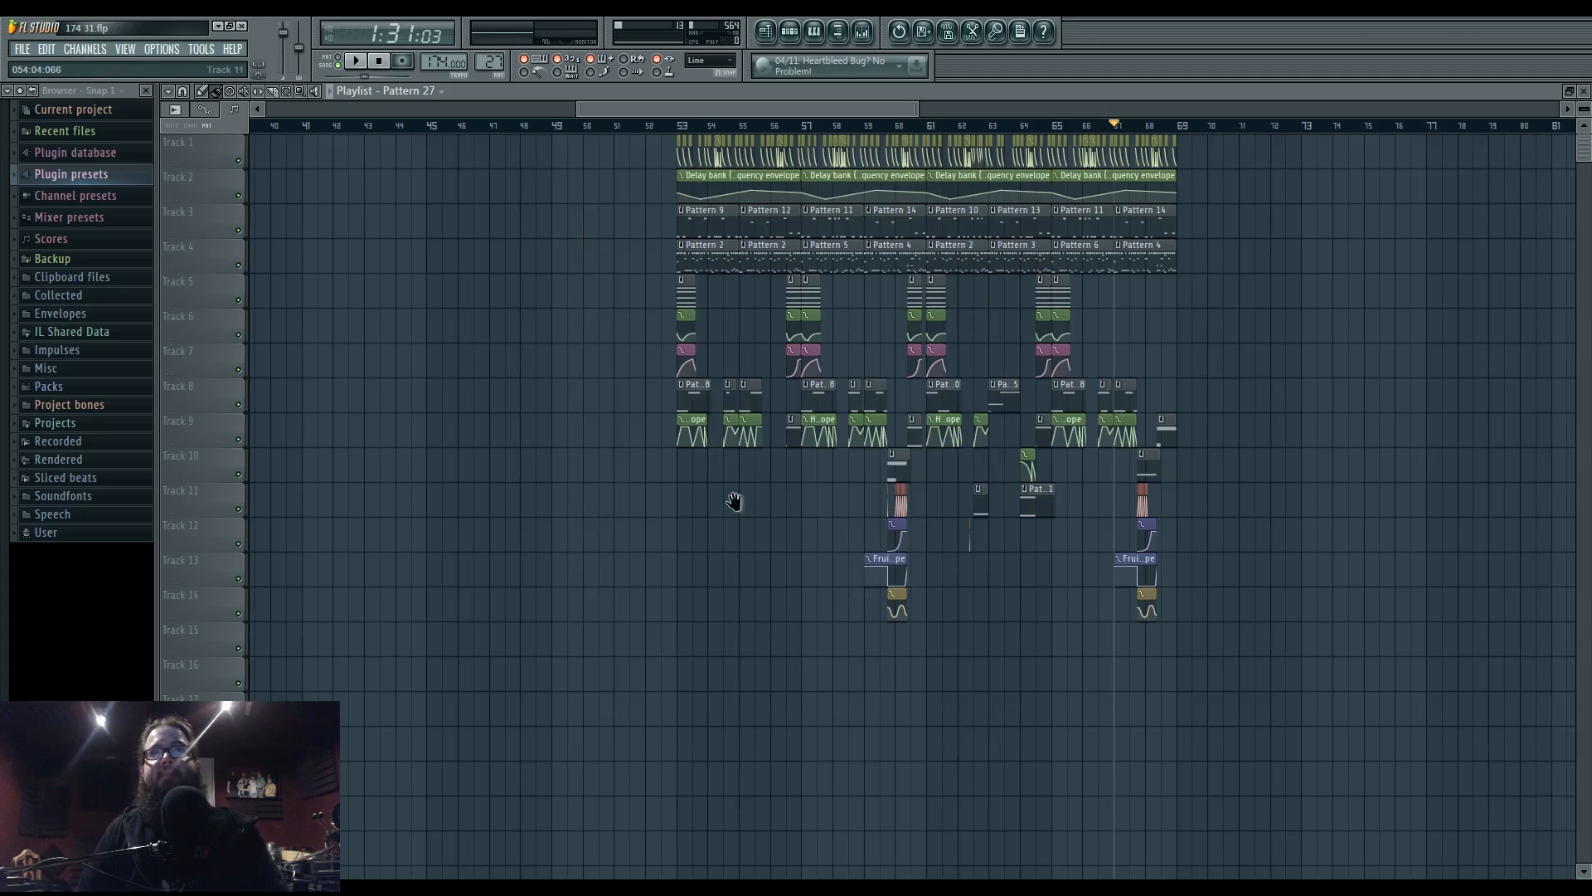
- Pan and zoom the playlist to survey the arrangement from its start to the later bars
drag(736, 501, 862, 527)
scroll(863, 527, down, 3)
drag(735, 488, 903, 598)
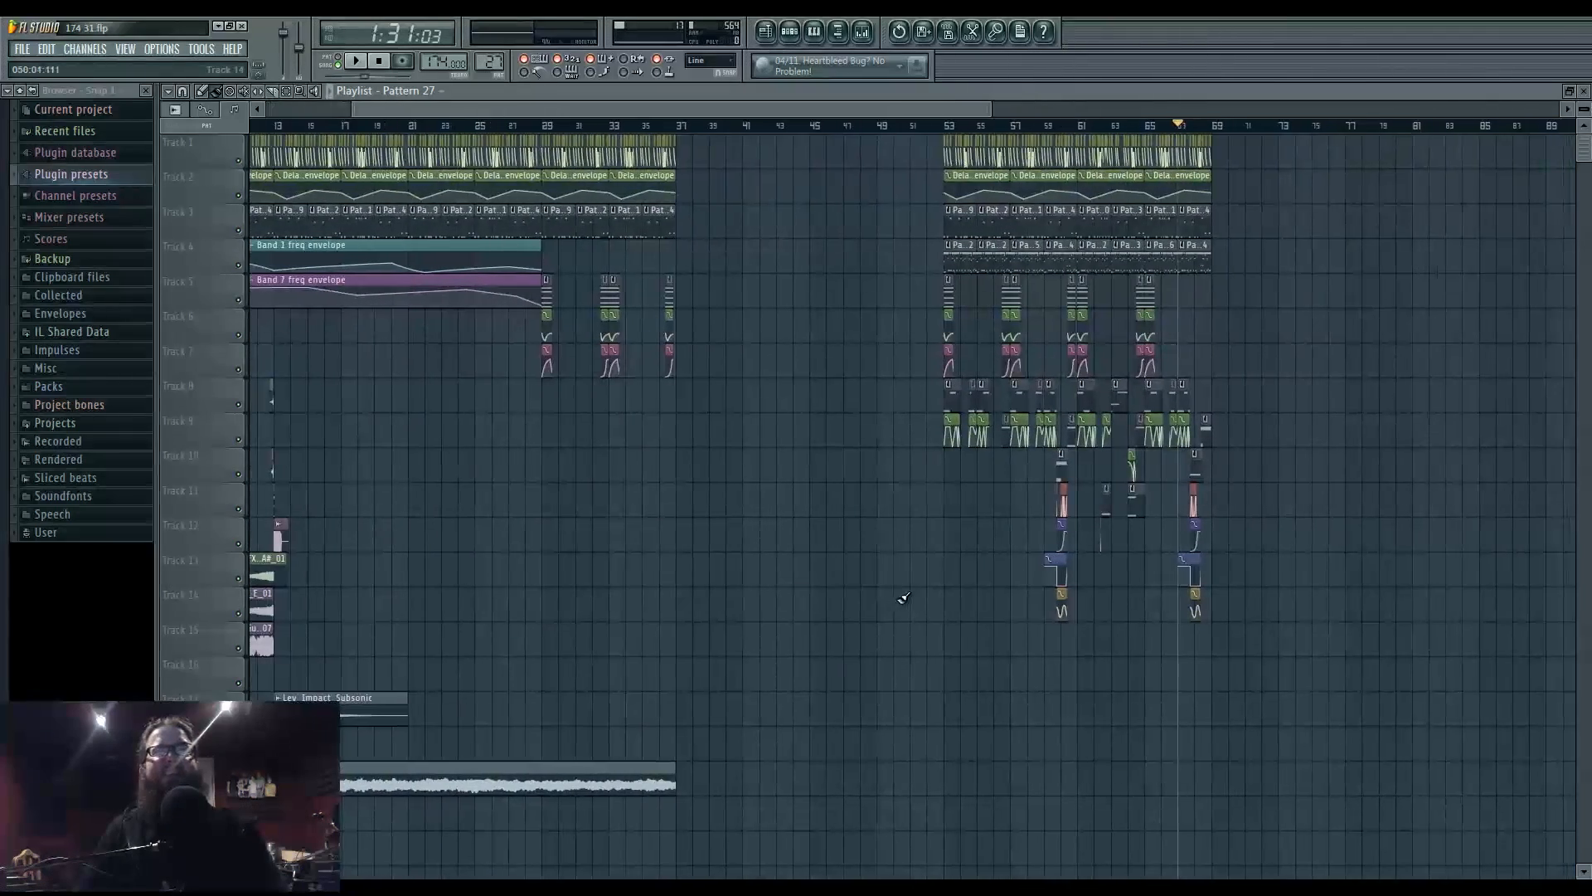
scroll(1144, 606, up, 4)
drag(1205, 611, 903, 668)
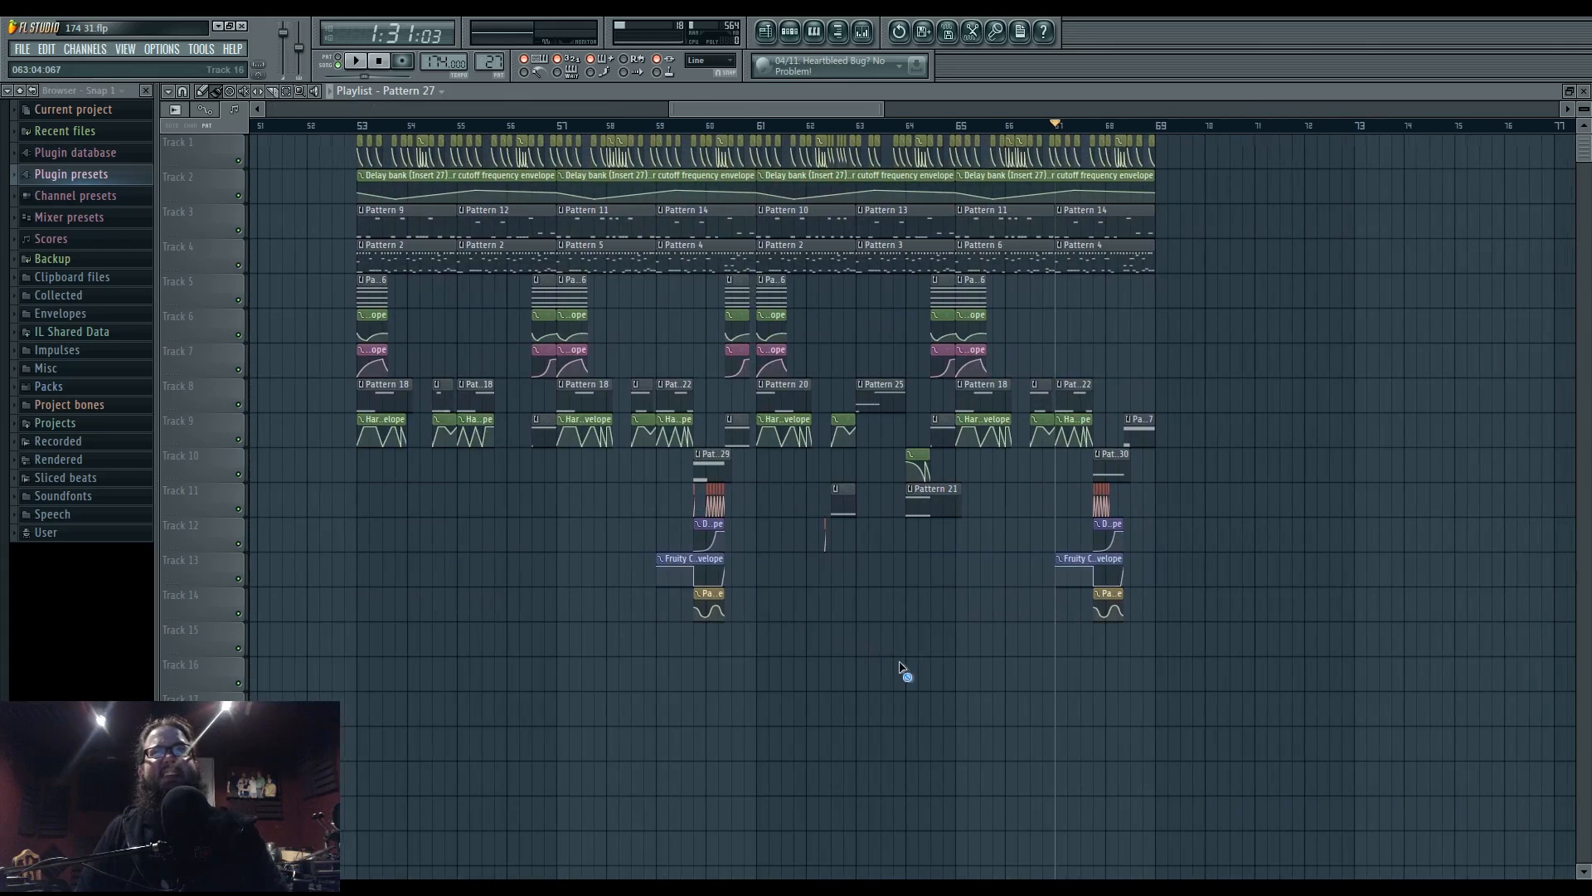
click(161, 50)
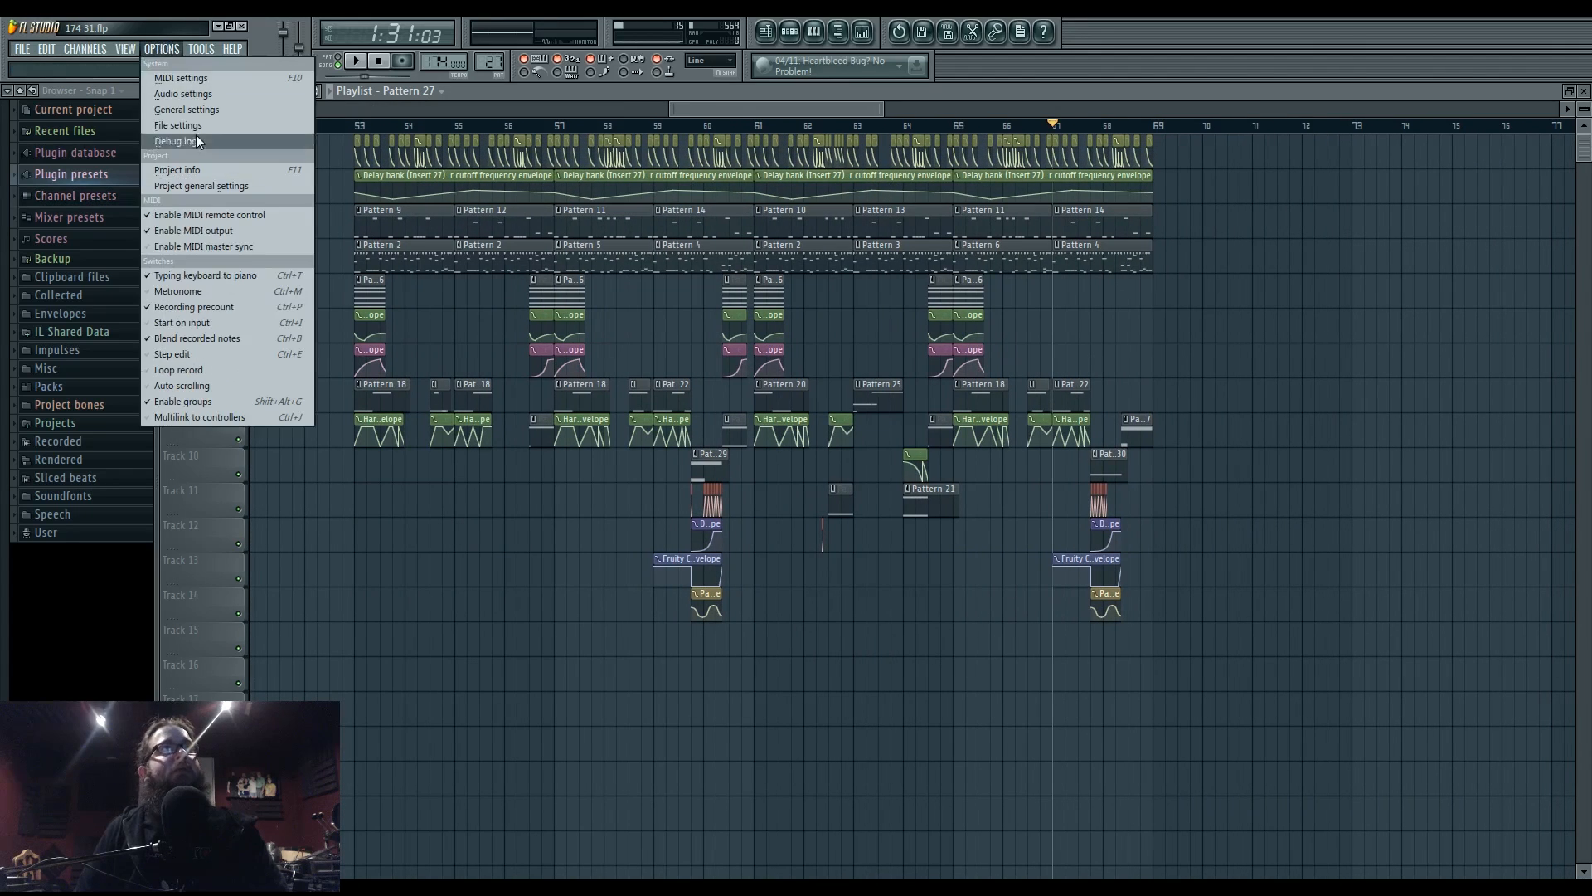
- Review the Project info window, close it, then bring up the UStream Producer scene window
click(177, 170)
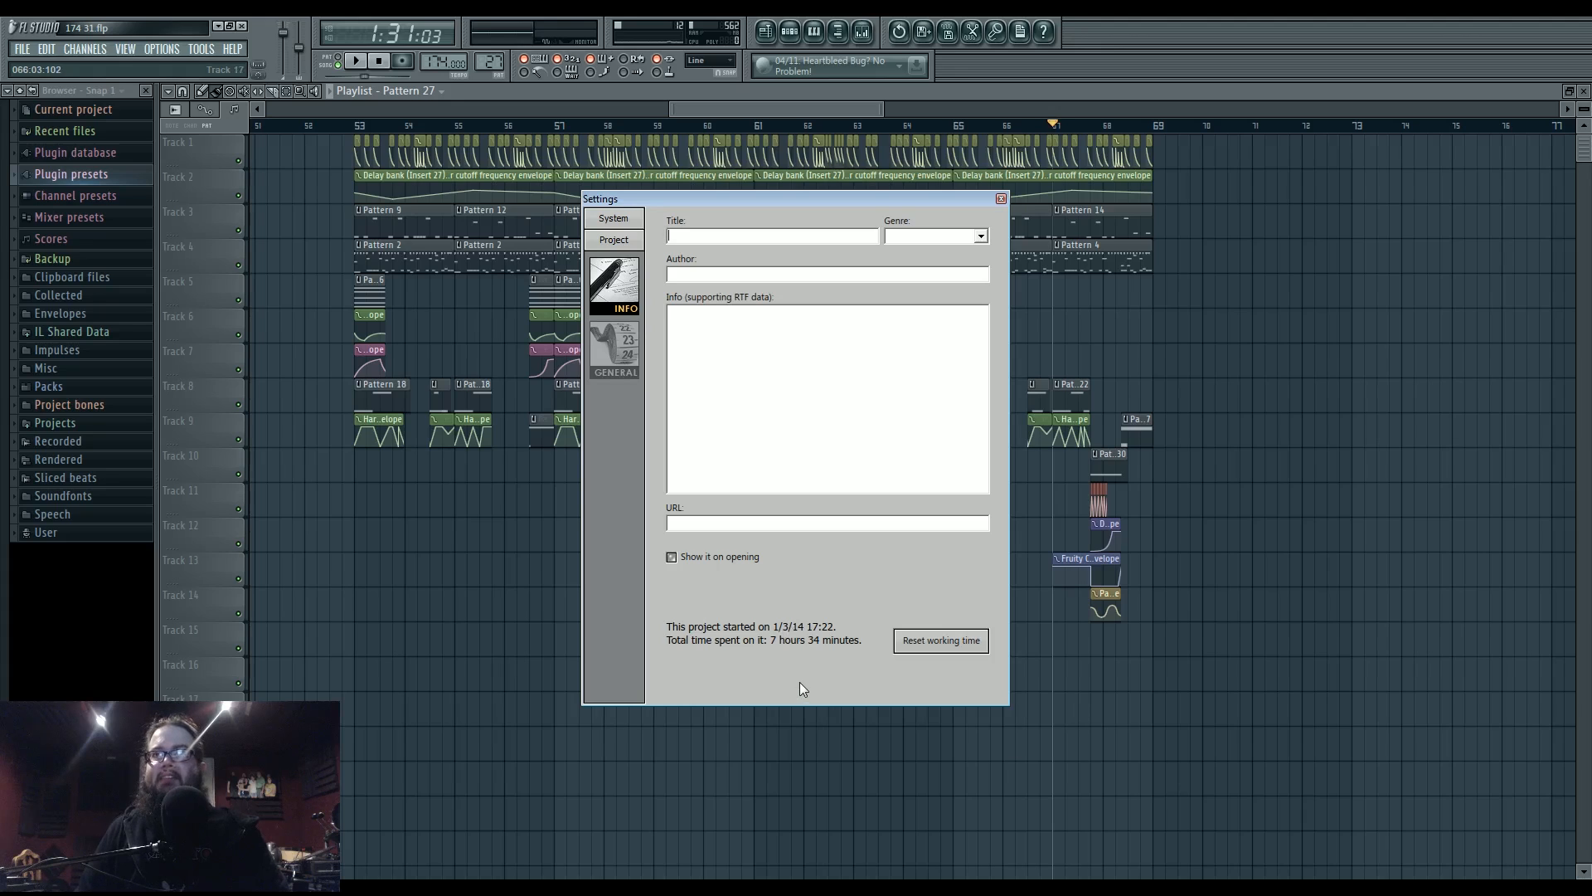
key(Escape)
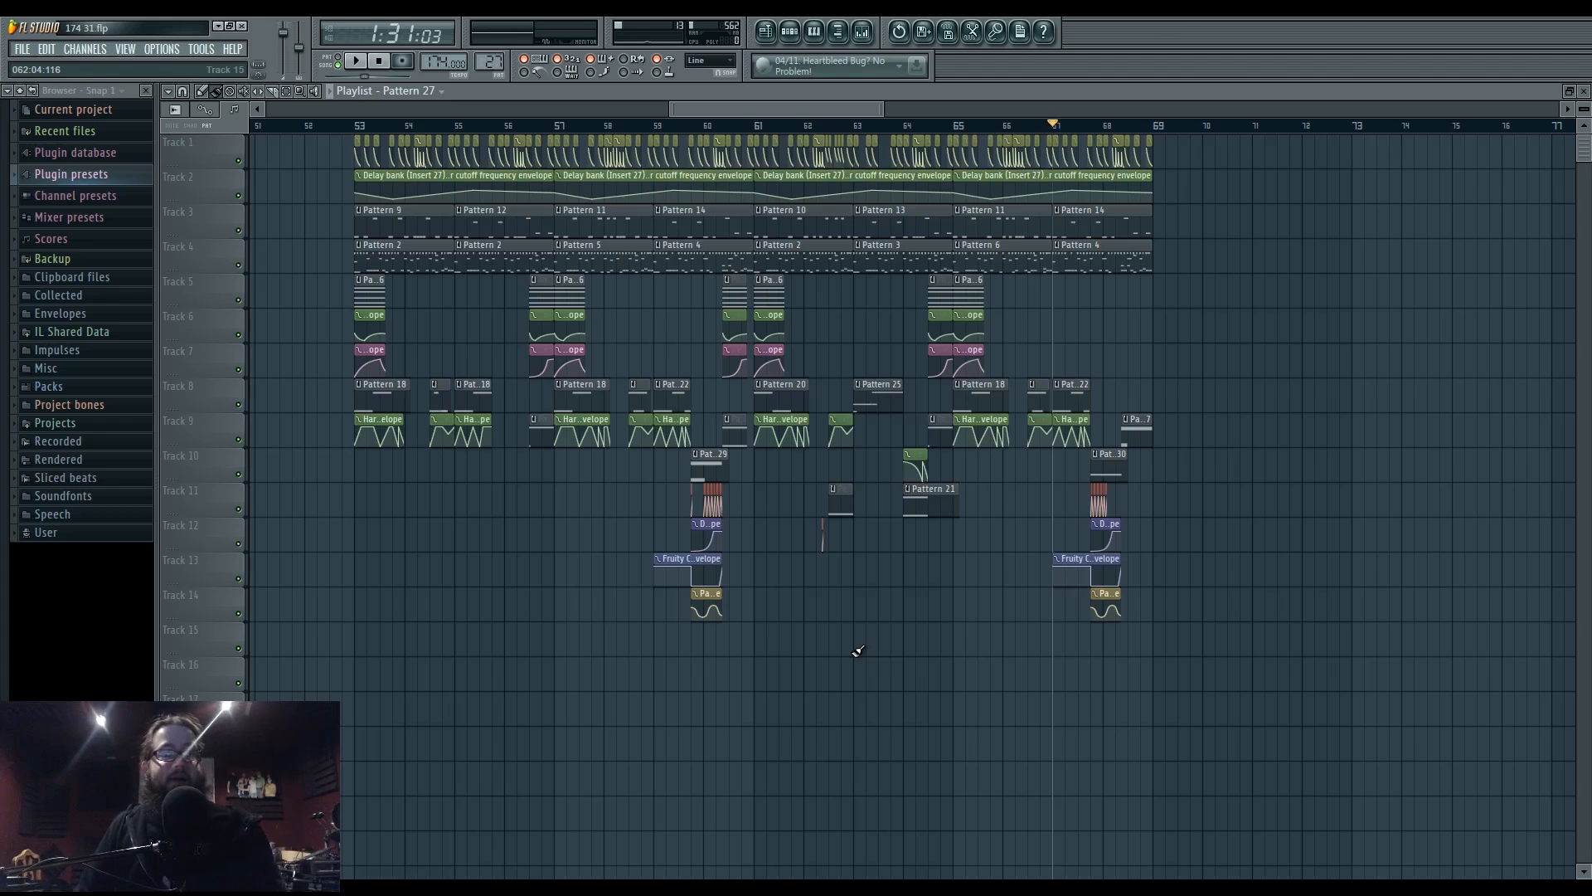
click(1138, 861)
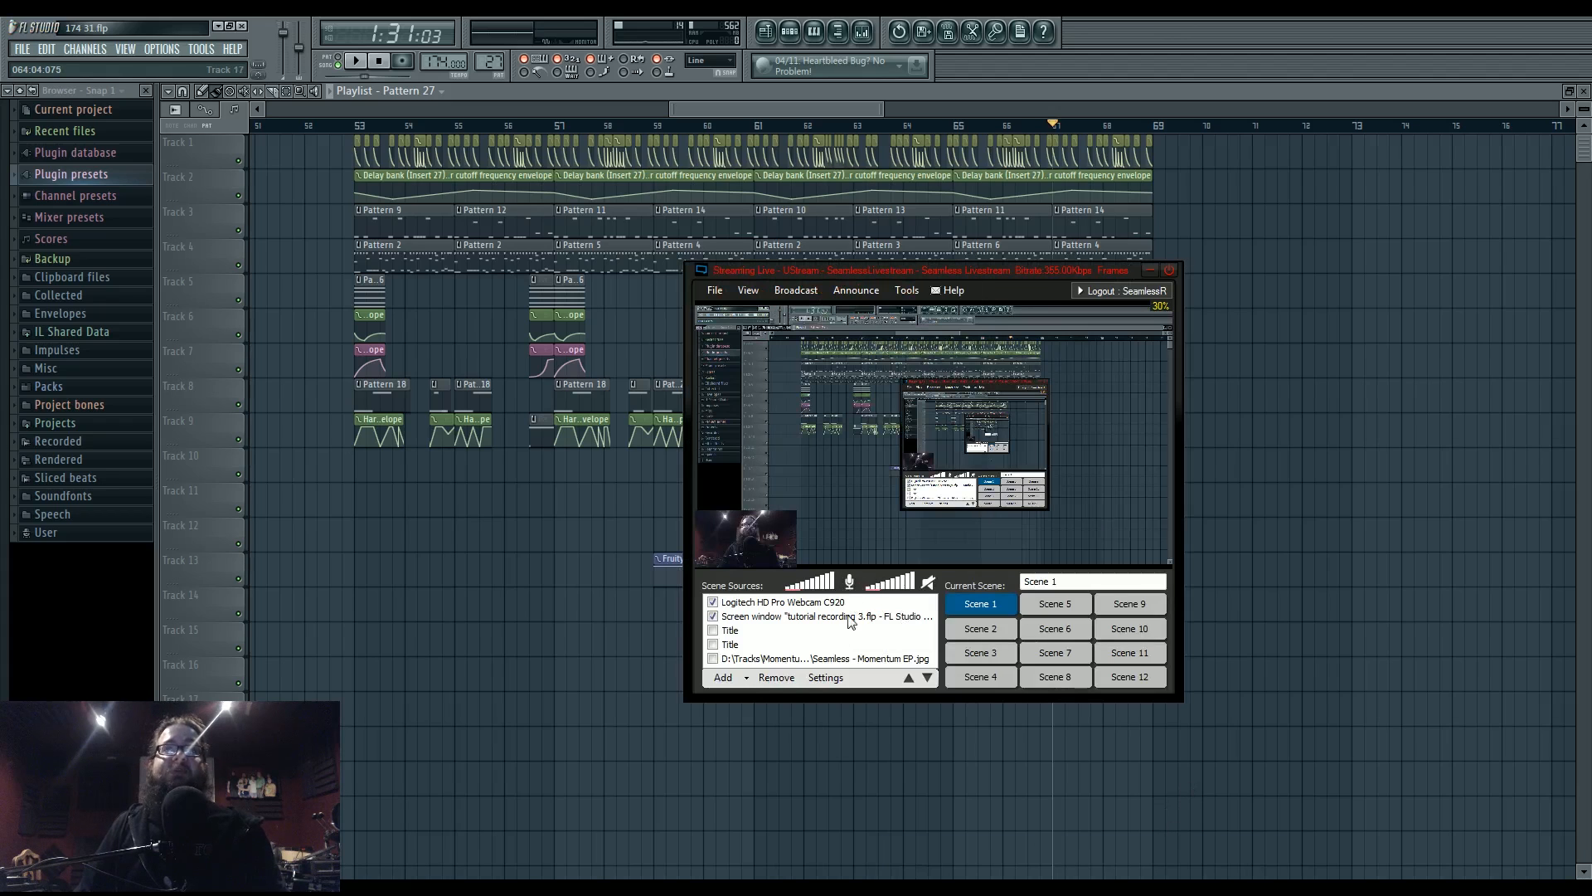